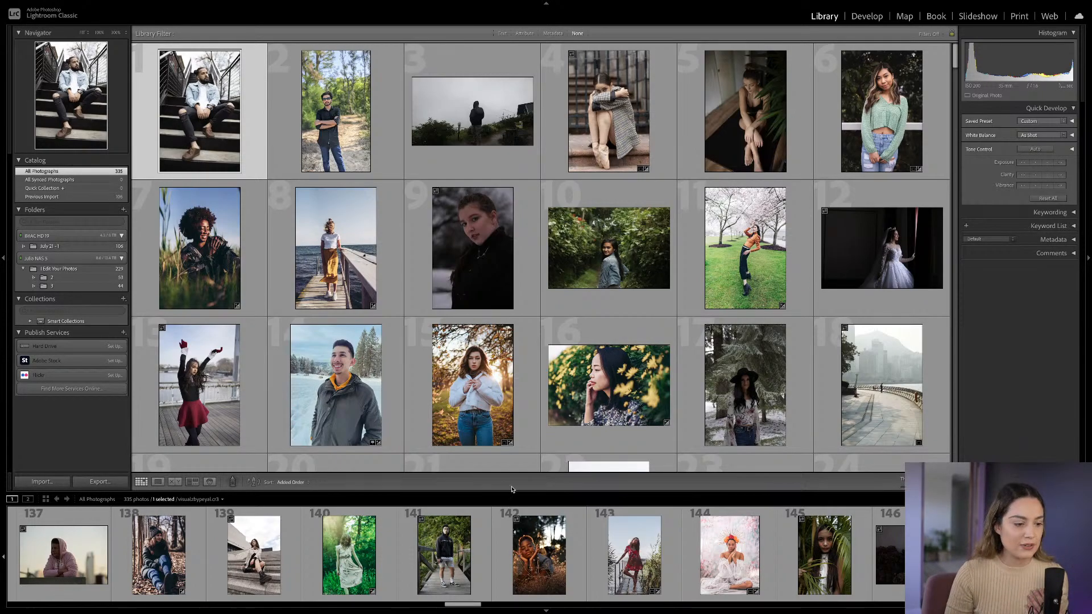
Review the catalog's photos in the filmstrip, going from the last photo back to the first.
drag(473, 606, 1077, 606)
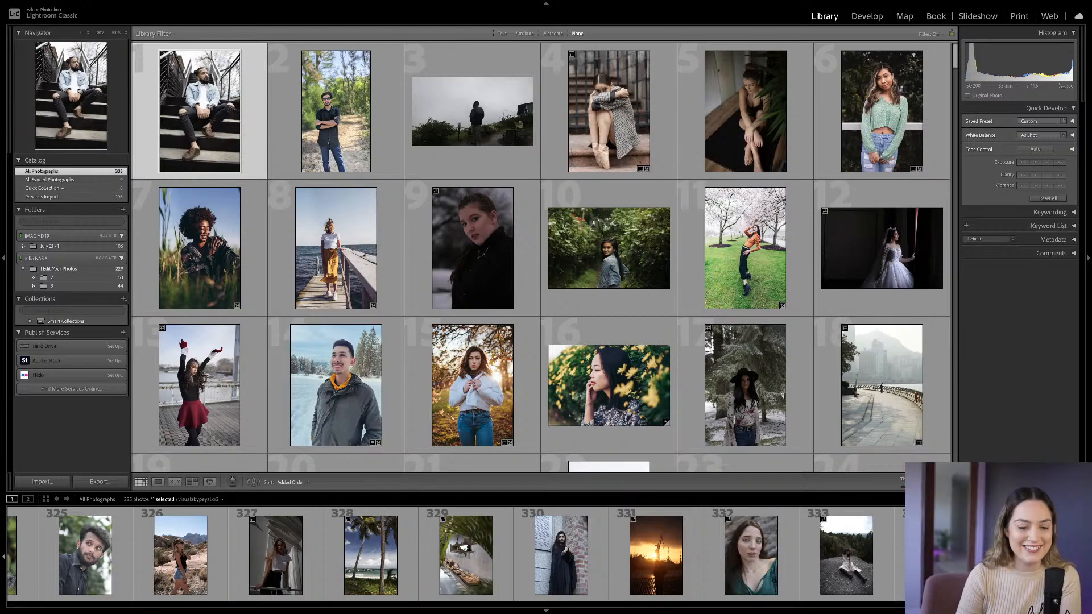
scroll(456, 555, left, 4)
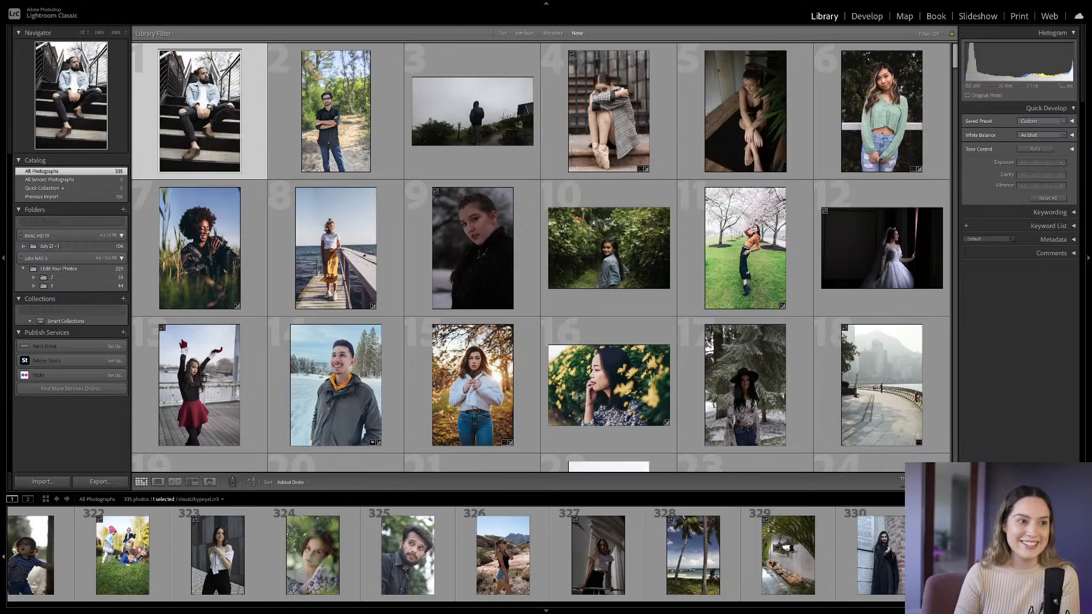
scroll(456, 554, left, 3)
scroll(456, 555, left, 2)
scroll(456, 554, left, 2)
scroll(456, 554, left, 1)
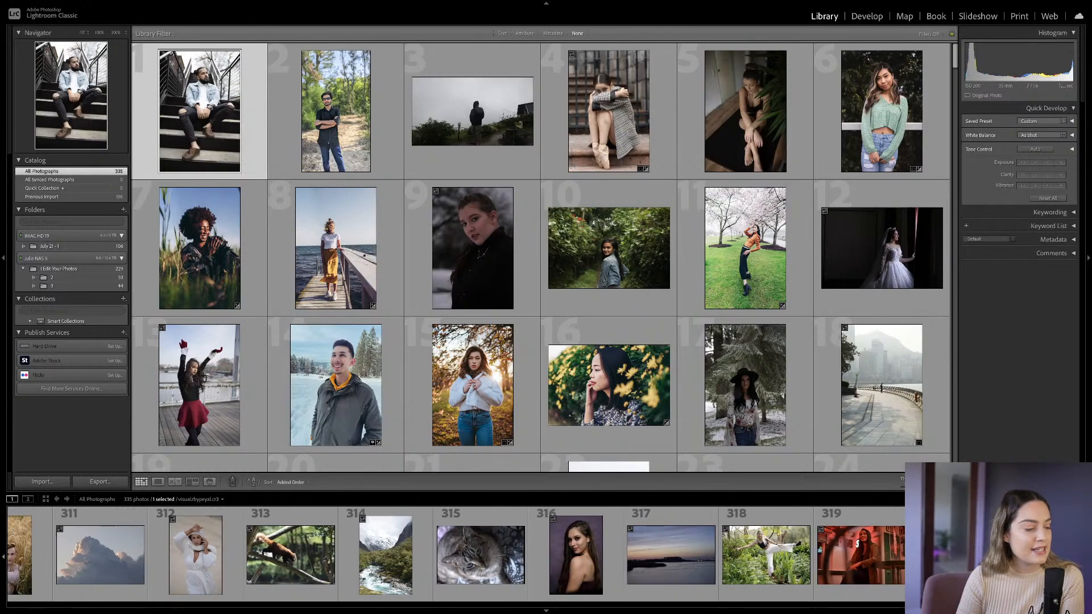
scroll(456, 555, left, 1)
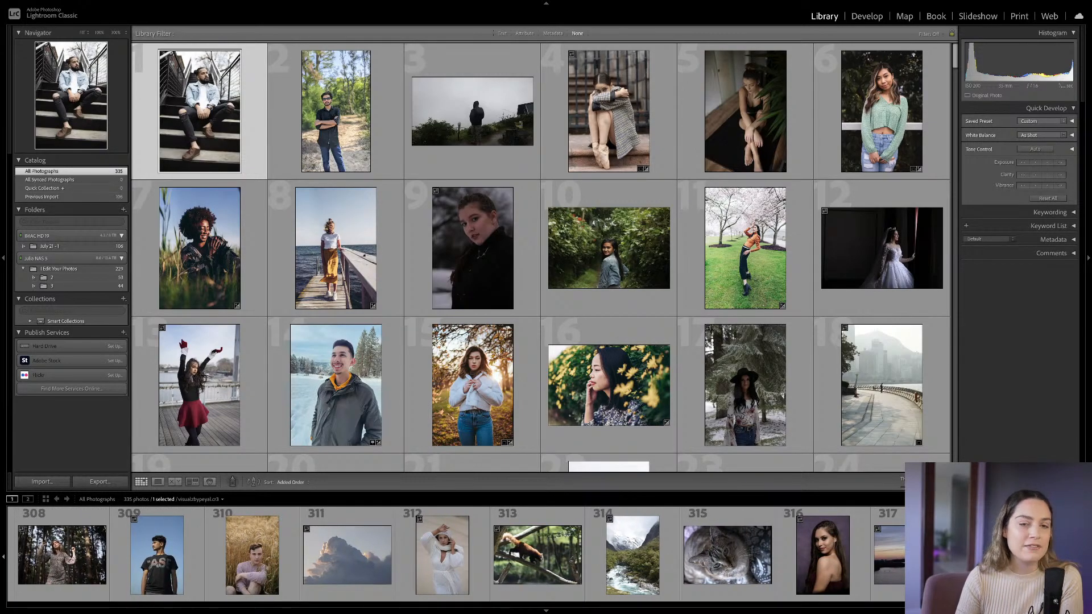
scroll(456, 554, left, 5)
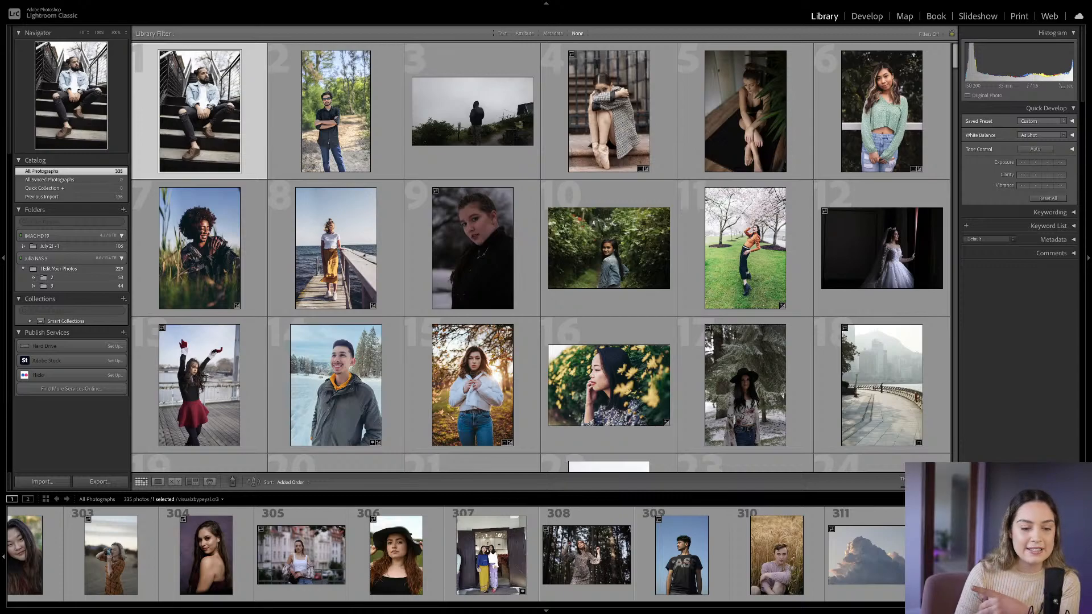
scroll(456, 555, left, 2)
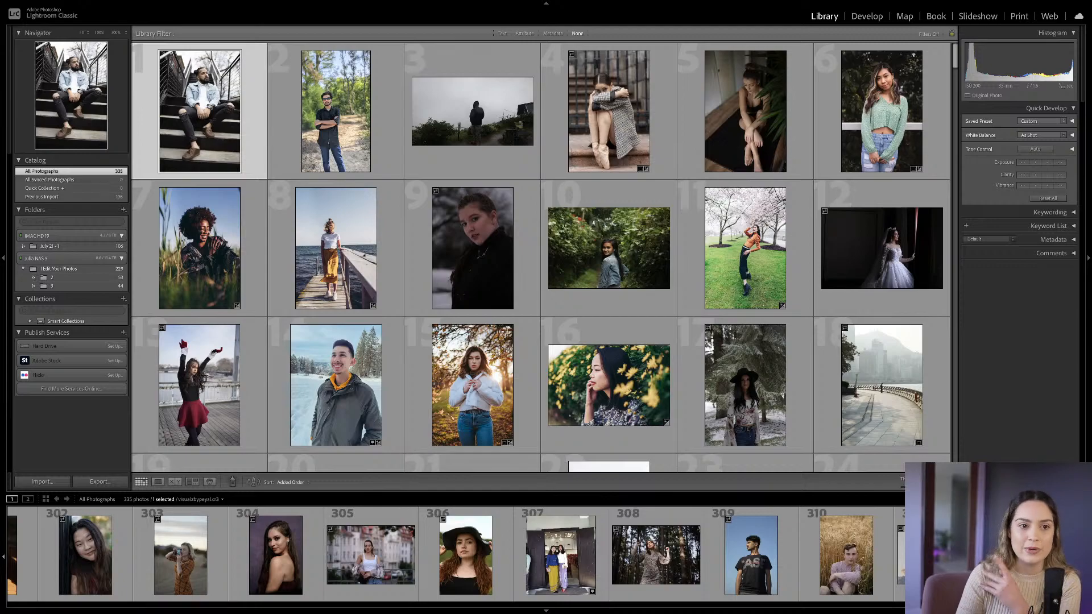
scroll(456, 555, left, 3)
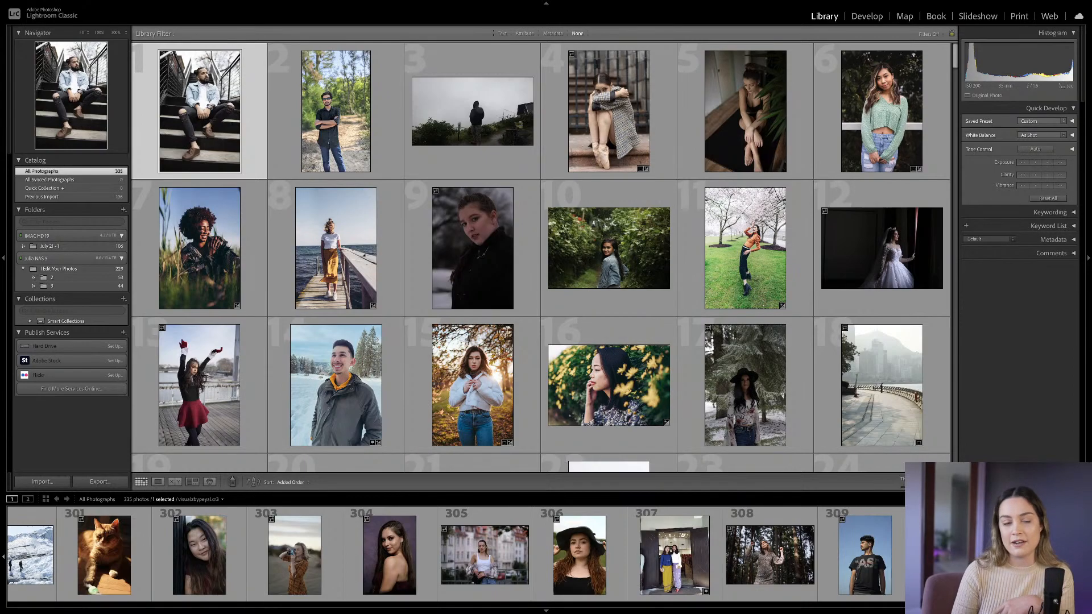
scroll(456, 555, left, 4)
scroll(456, 554, left, 8)
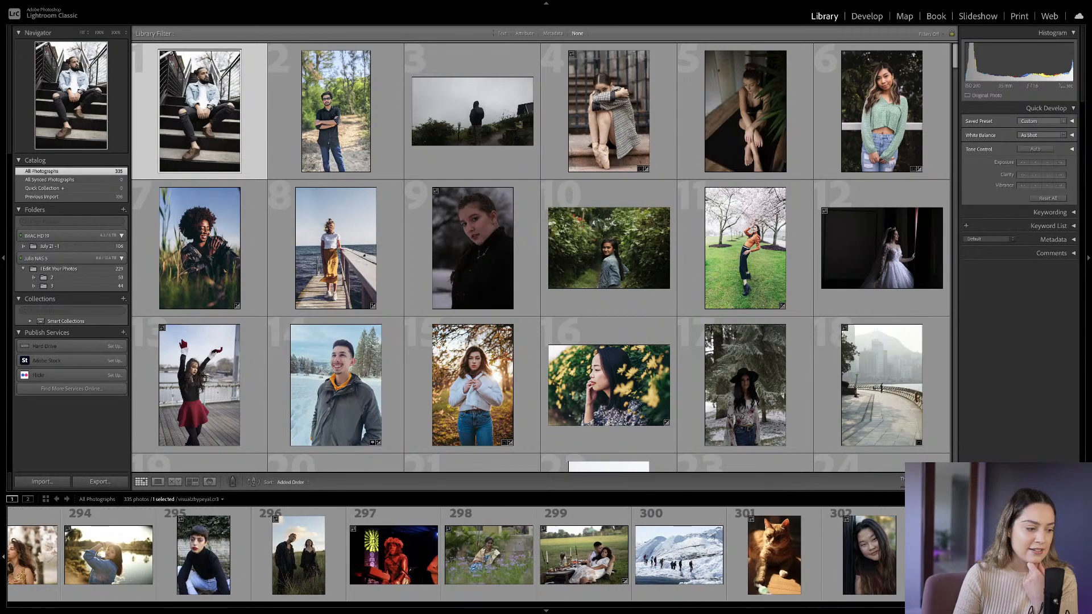
scroll(456, 554, left, 2)
scroll(456, 554, left, 9)
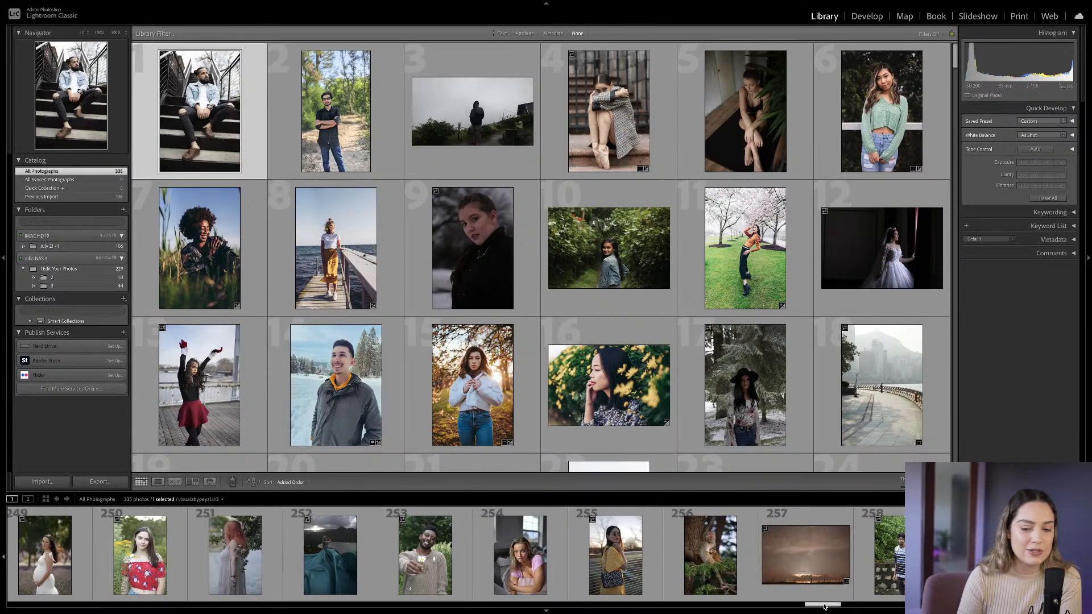
drag(821, 607, 793, 605)
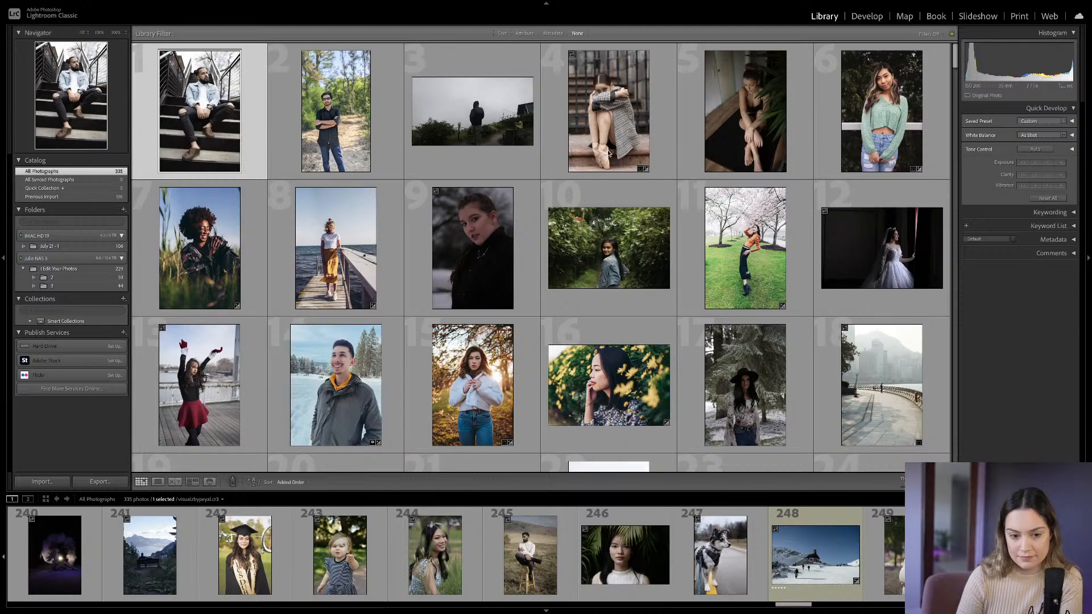
drag(794, 606, 761, 607)
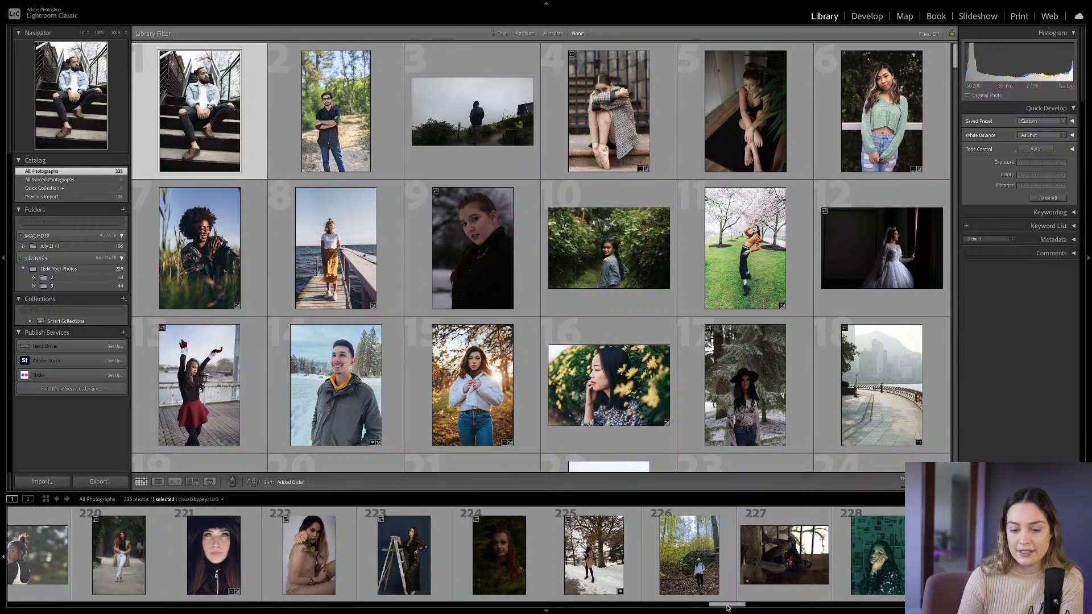
drag(721, 605, 678, 609)
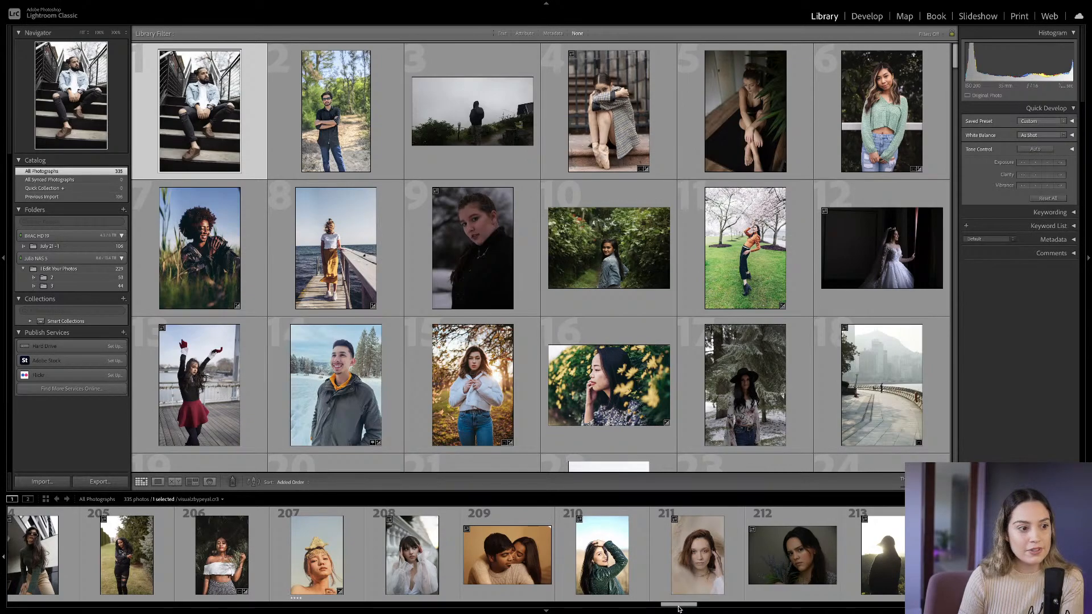
drag(679, 608, 637, 607)
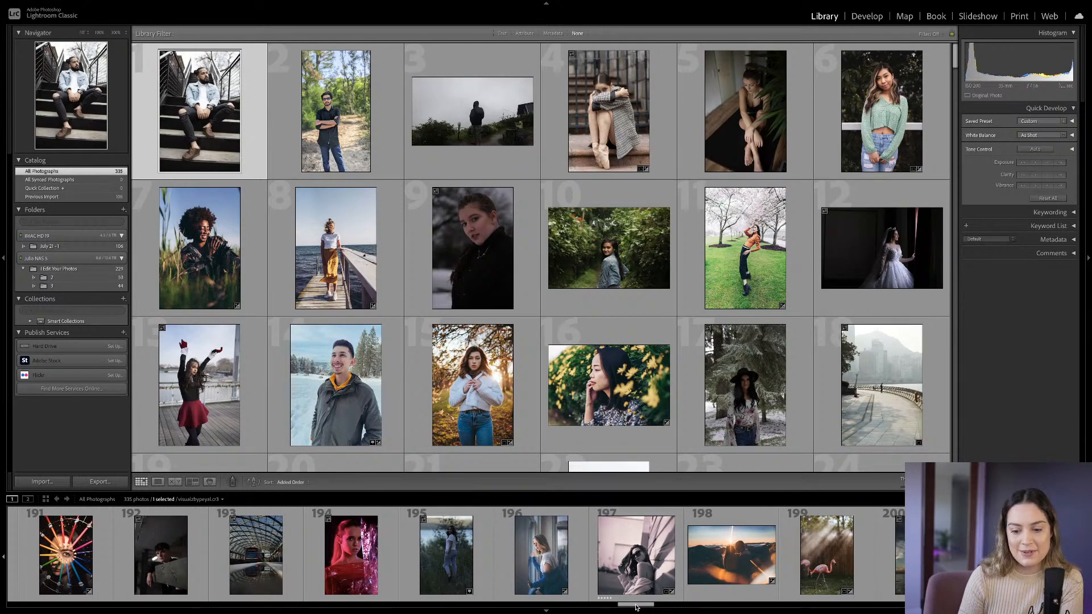
drag(637, 607, 623, 607)
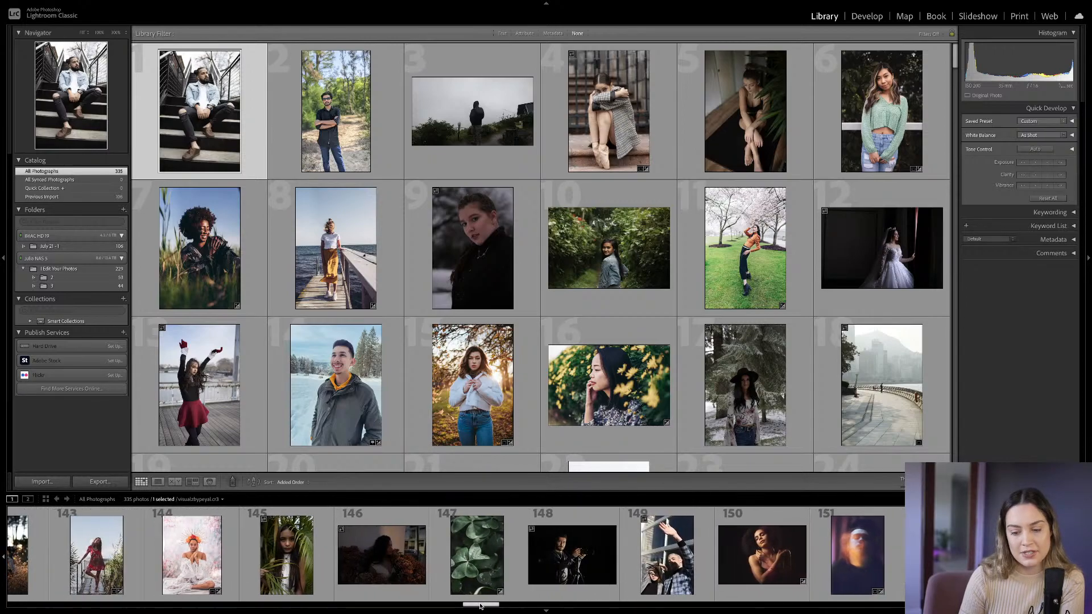
drag(478, 606, 478, 606)
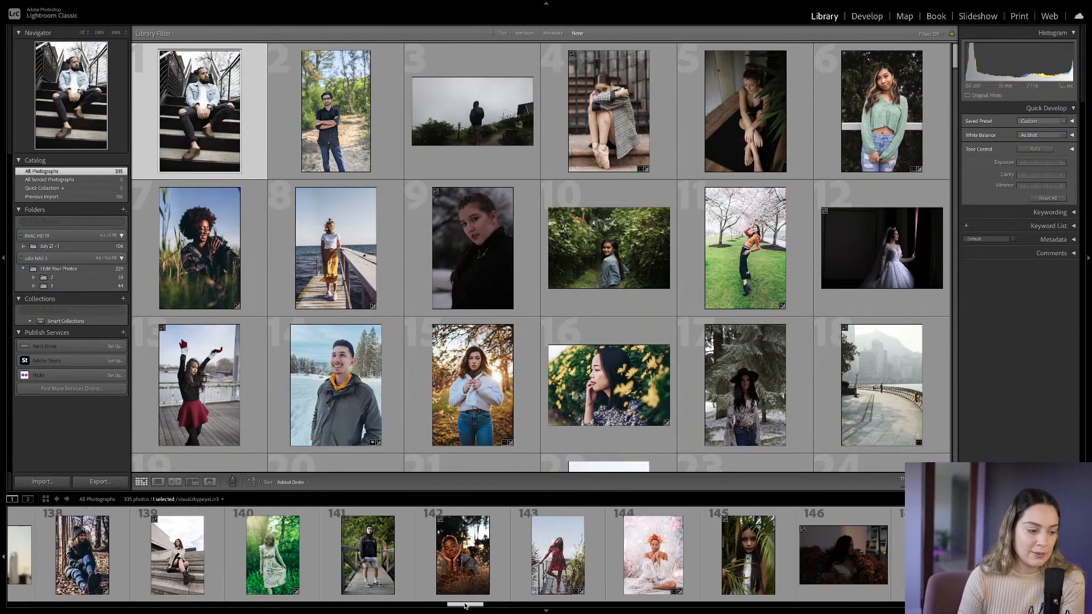
drag(461, 606, 457, 606)
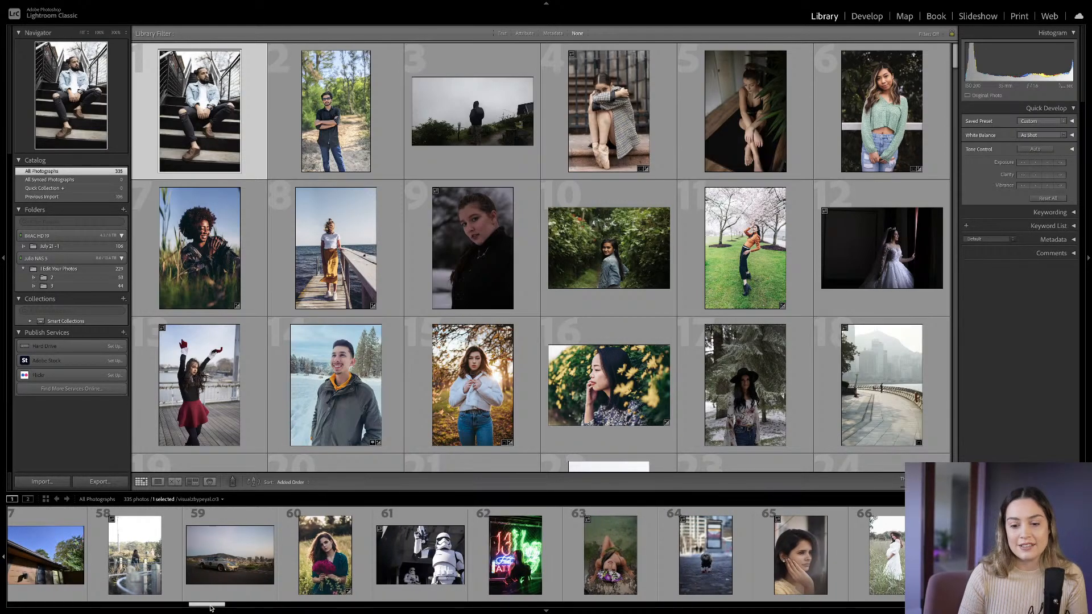
drag(210, 608, 208, 609)
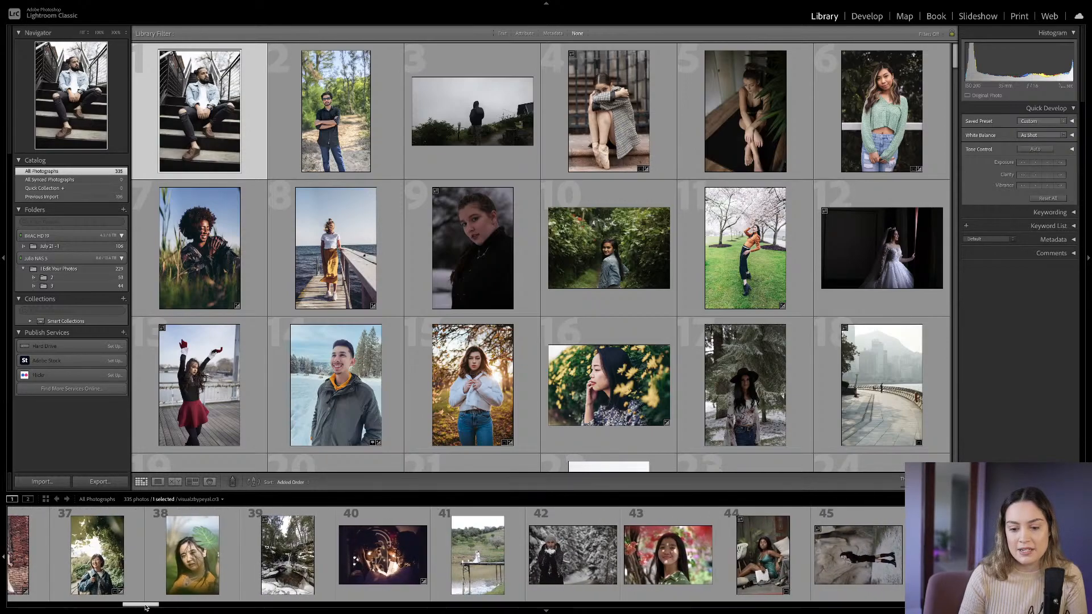
drag(143, 608, 120, 607)
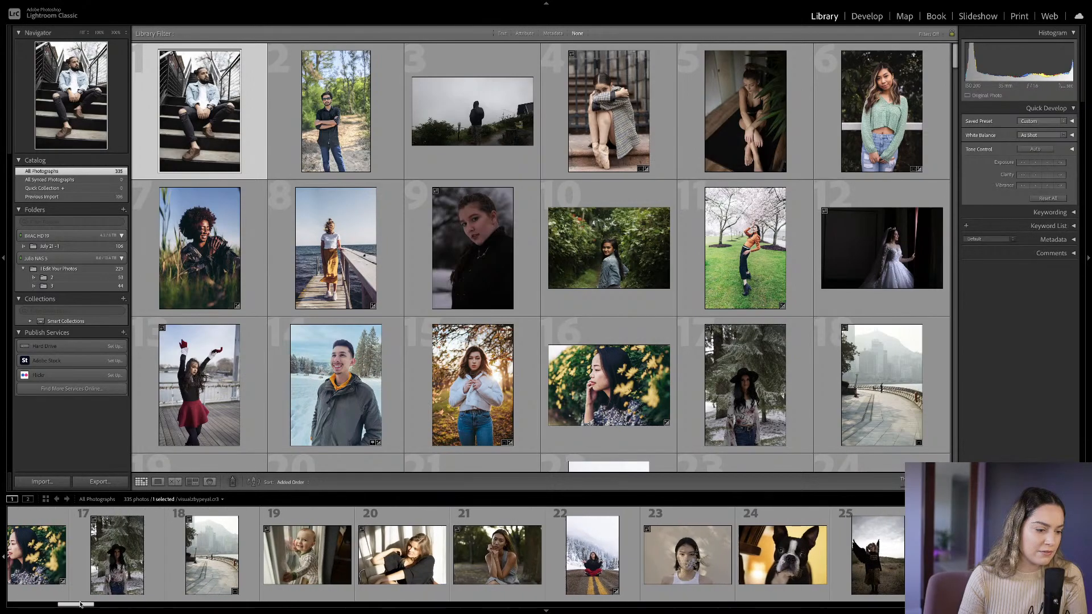
drag(61, 604, 30, 603)
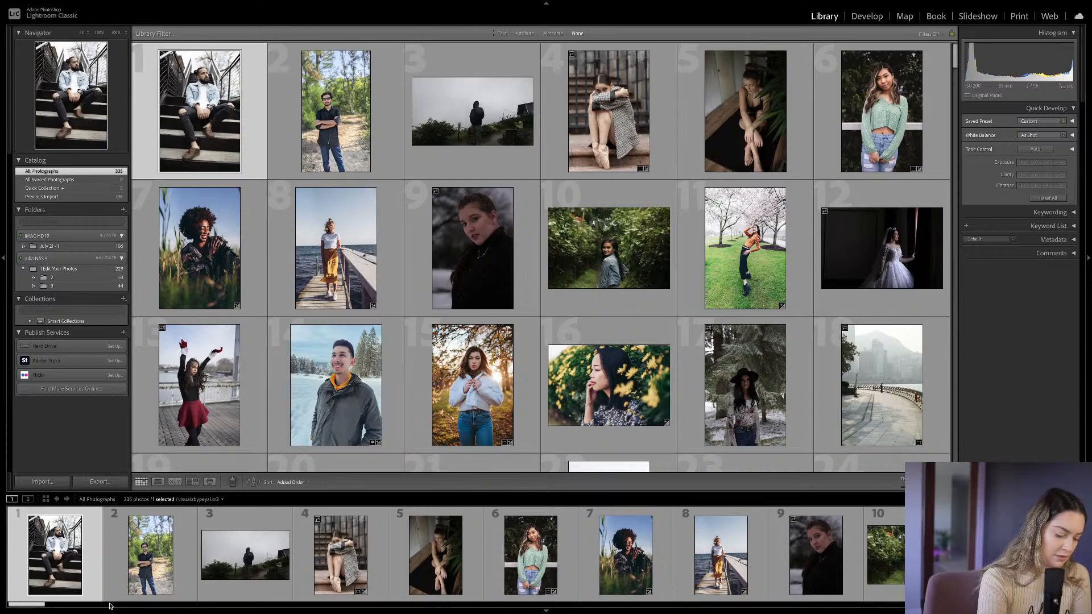
Select photo 297, the red-lit singer on stage wearing a flower crown, and open it in the Develop module.
drag(36, 605, 967, 596)
click(678, 555)
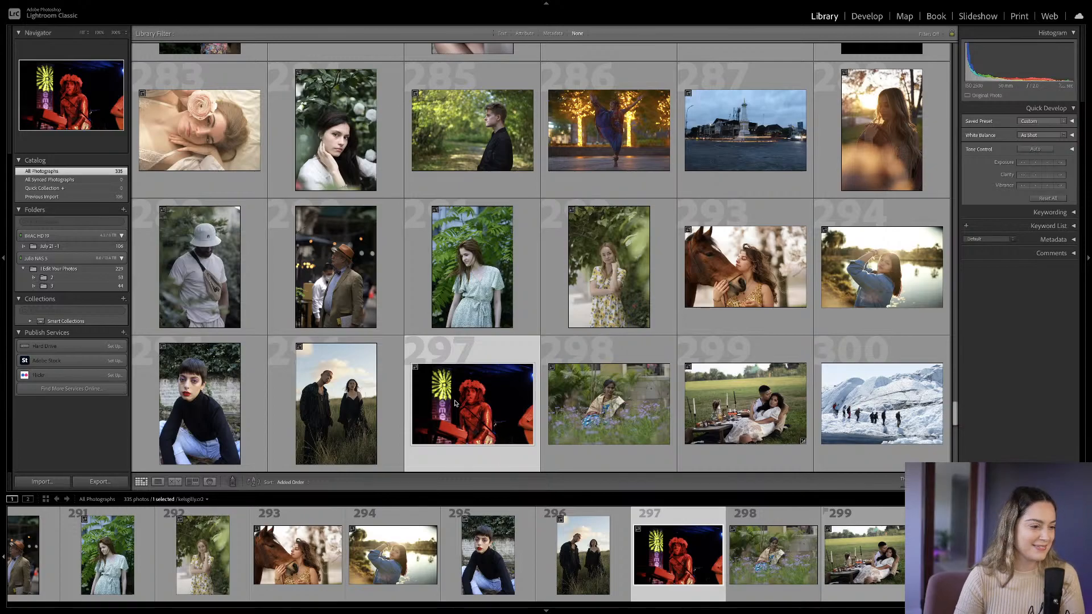
key(d)
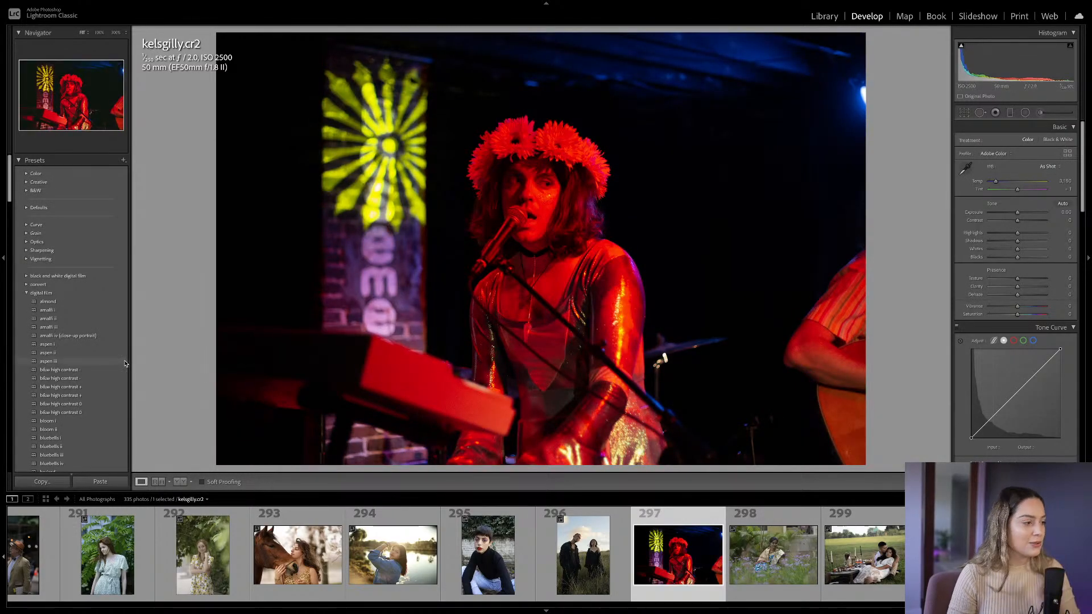
scroll(78, 307, down, 1)
scroll(78, 307, down, 4)
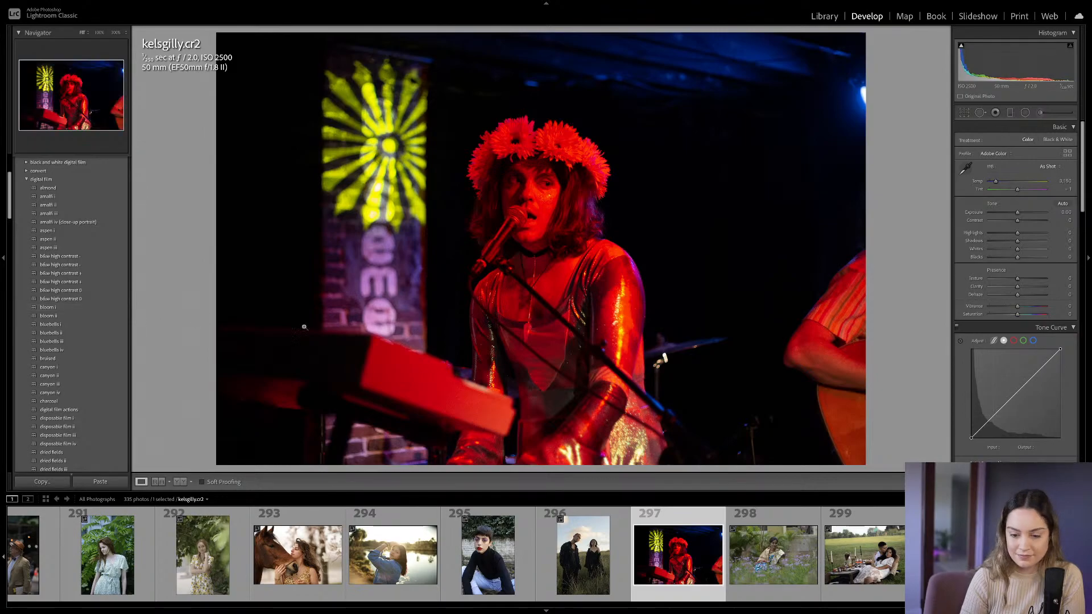
Cool the white balance temperature to 2,000, fine-tune the tint, and raise the exposure to +0.10.
drag(995, 182, 989, 184)
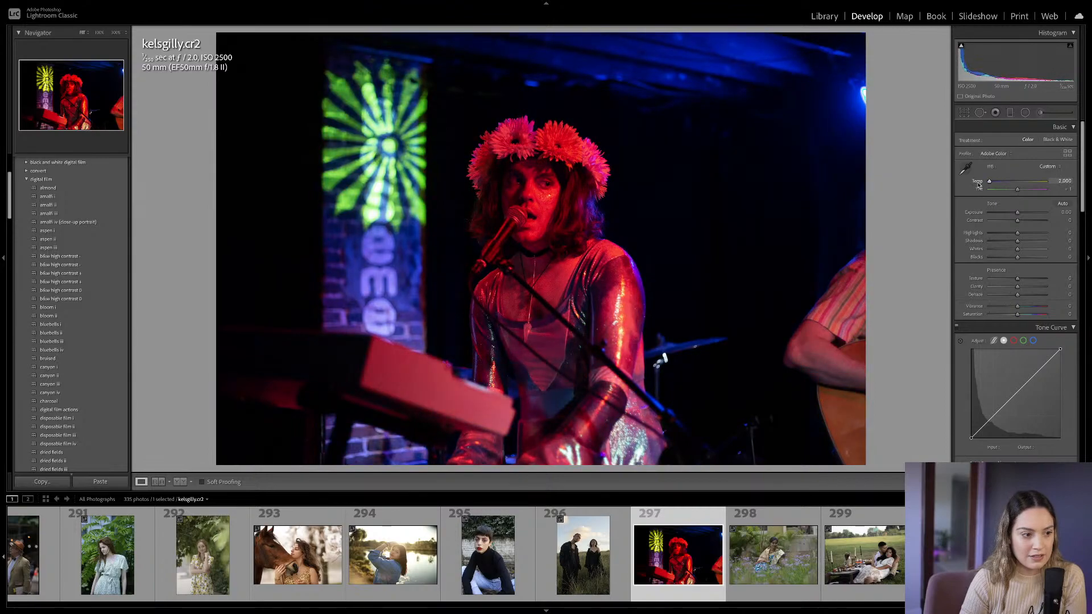
click(1018, 213)
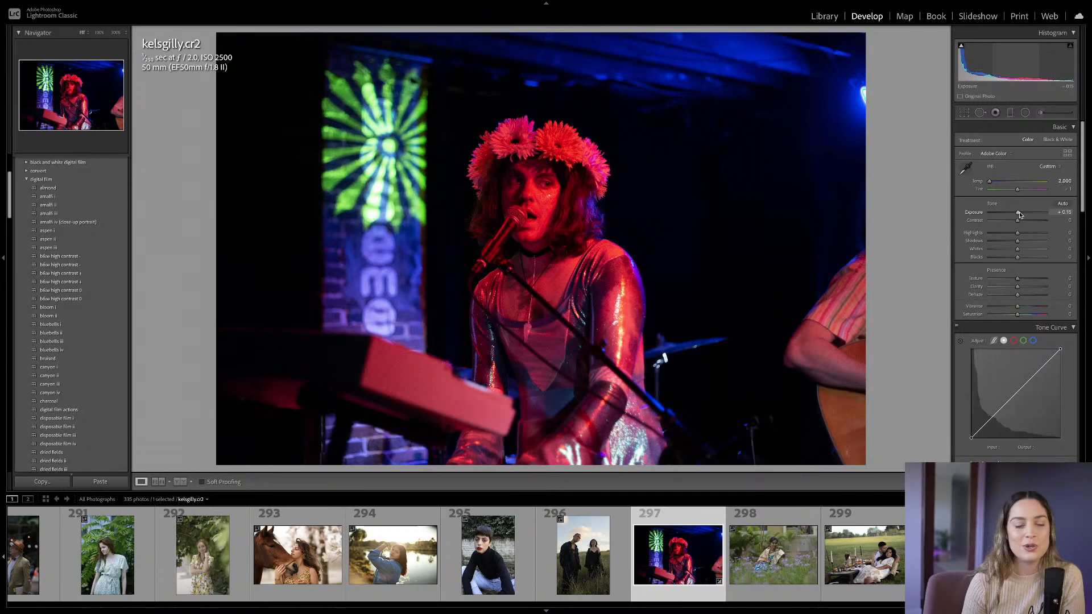
drag(991, 183, 1020, 193)
Set the HSL hue of red to -15 and orange to +8, and raise the red luminance to +6.
scroll(1019, 192, down, 5)
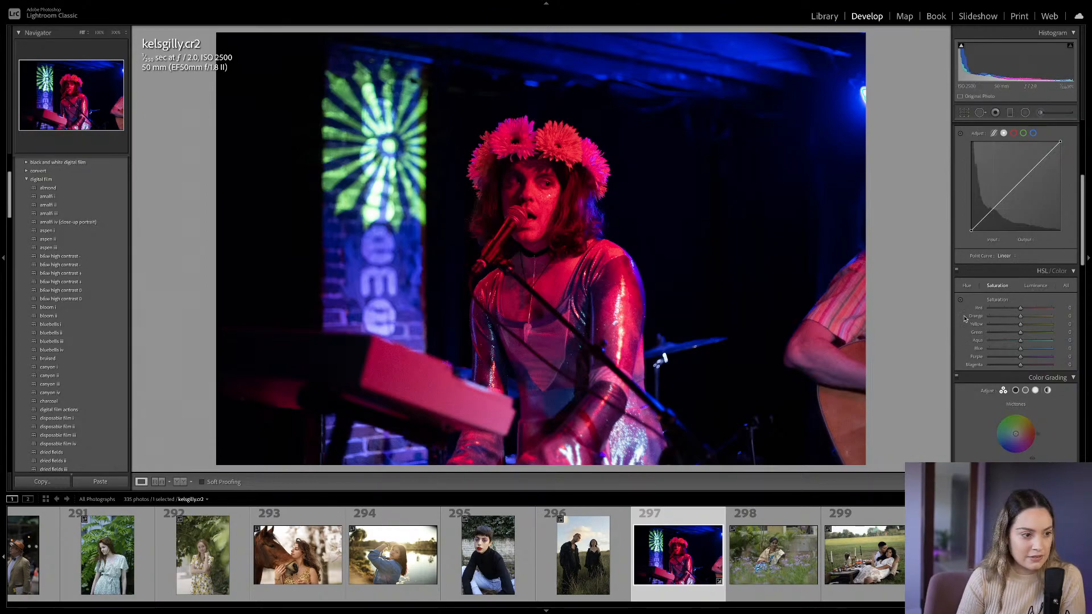
drag(1015, 312, 1024, 316)
click(967, 286)
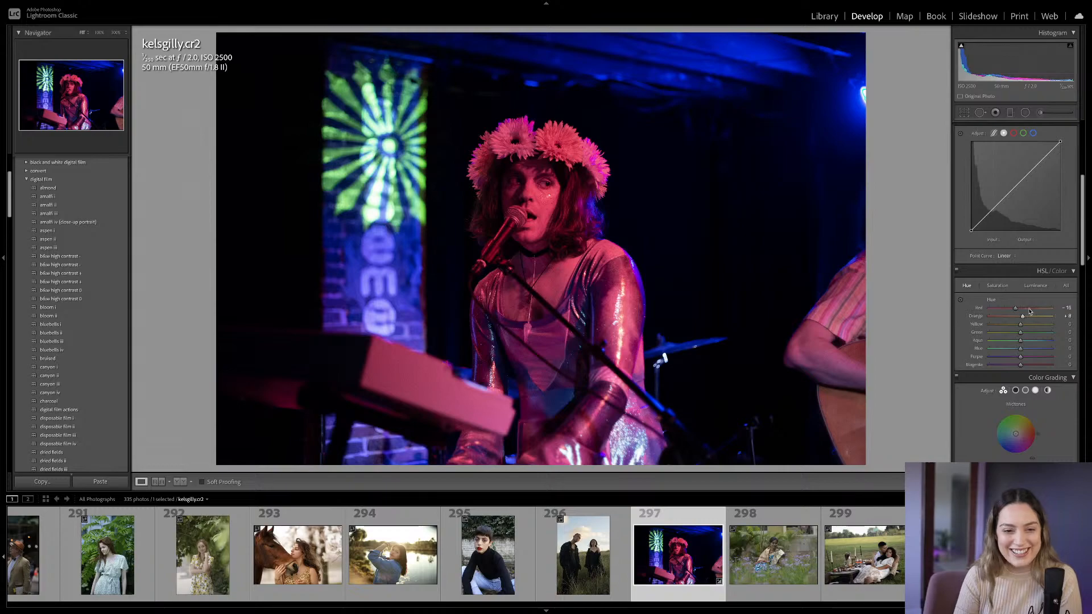
click(1034, 287)
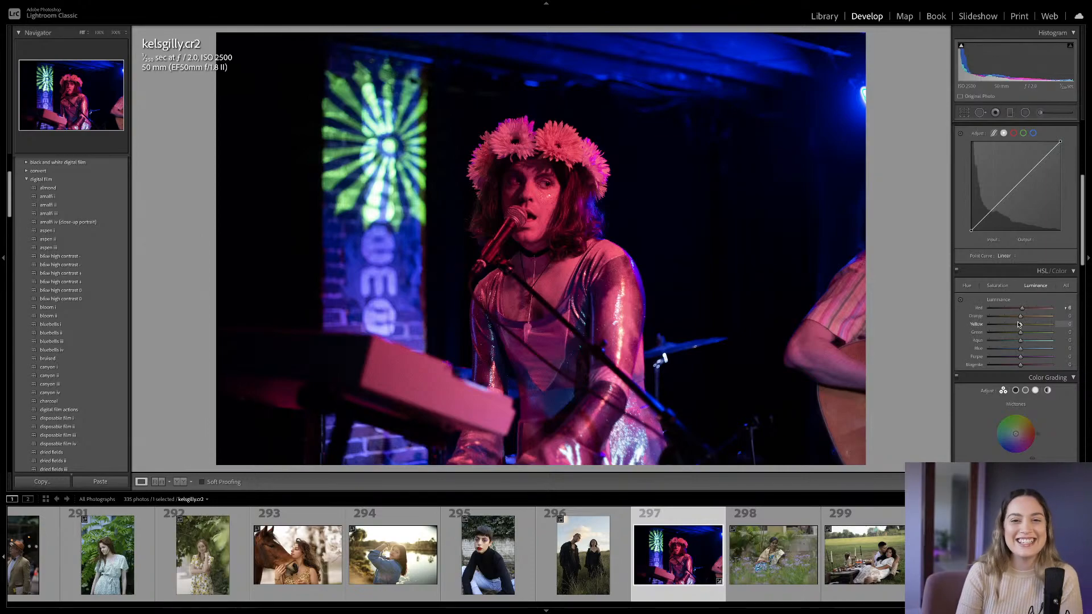
Set the HSL hue of magenta to -17 and of purple to +21.
scroll(1014, 317, down, 1)
click(966, 258)
drag(1020, 338, 1015, 340)
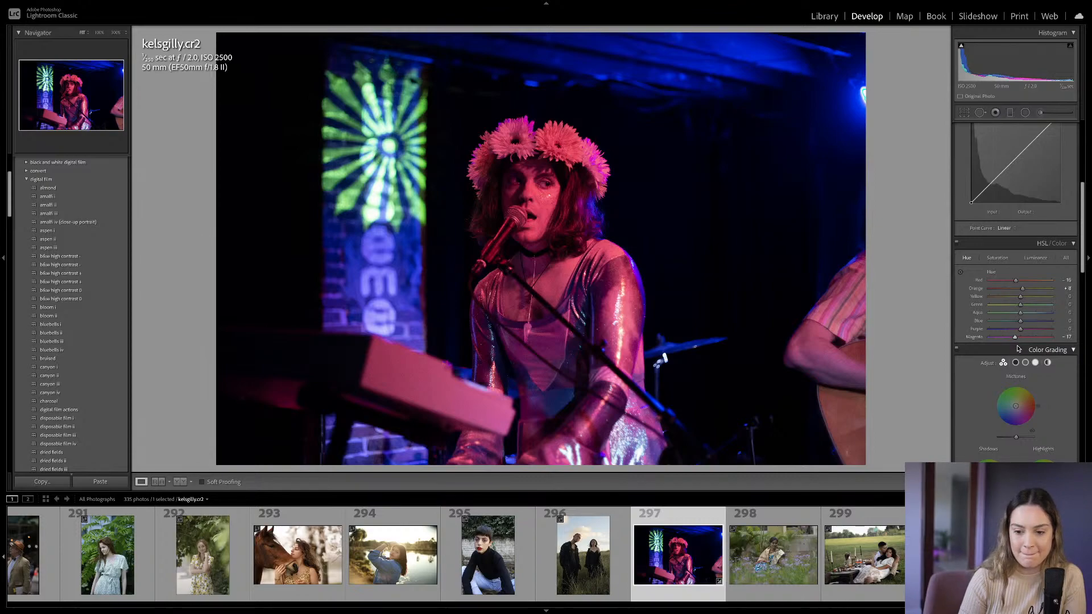
drag(1020, 331, 1026, 331)
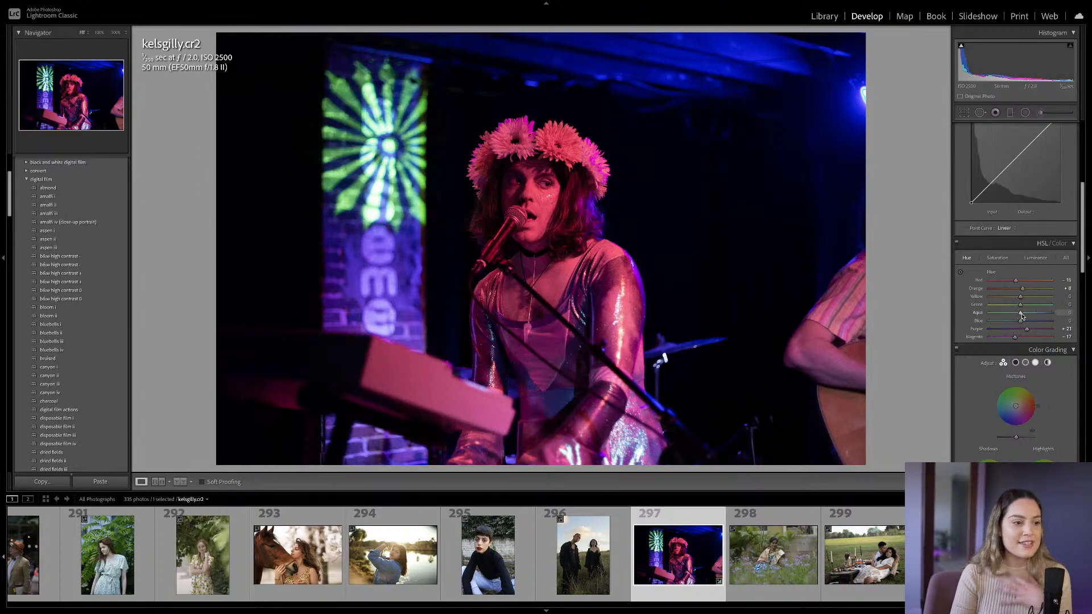
Set the HSL saturation of red to -18, orange to +16 and magenta to +12.
click(996, 257)
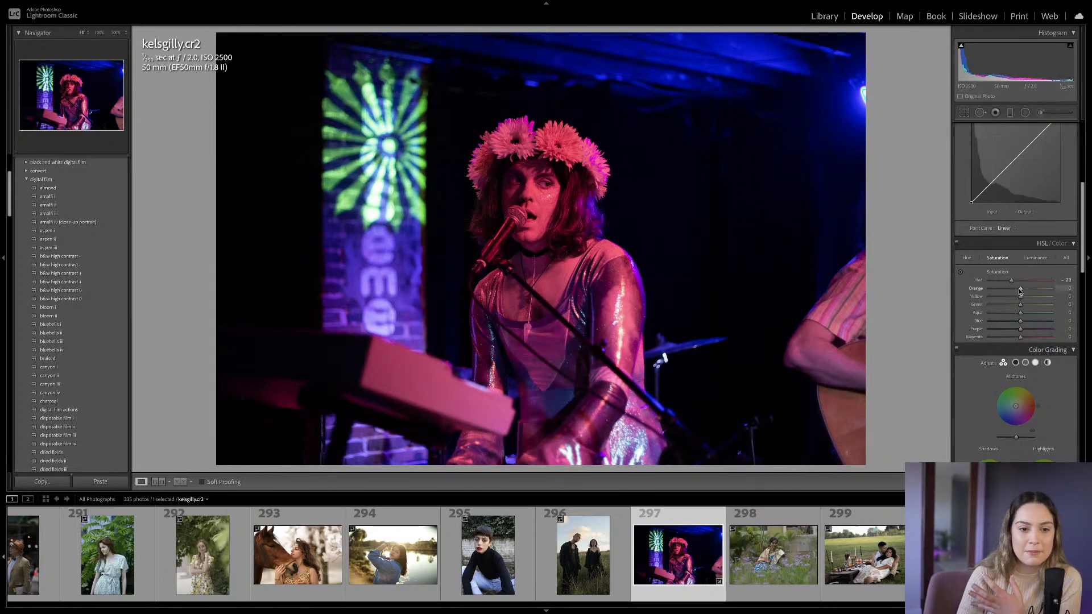
drag(1022, 291, 1014, 280)
drag(1020, 337, 1024, 337)
Color-grade the highlights and midtones toward cyan-blue and the shadows toward violet-blue.
scroll(1003, 334, down, 5)
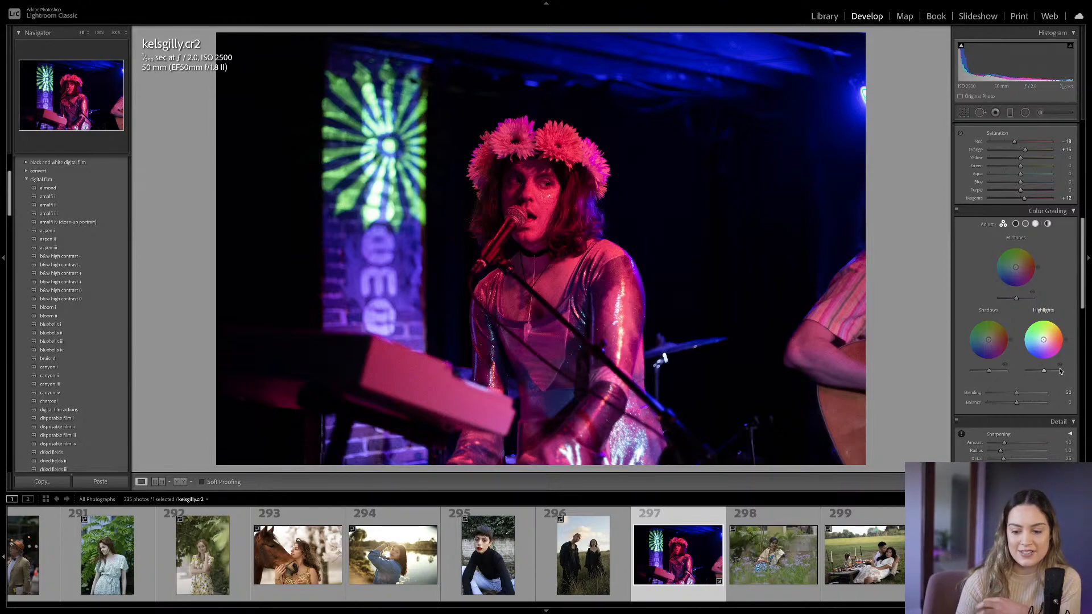
drag(1043, 339, 1041, 354)
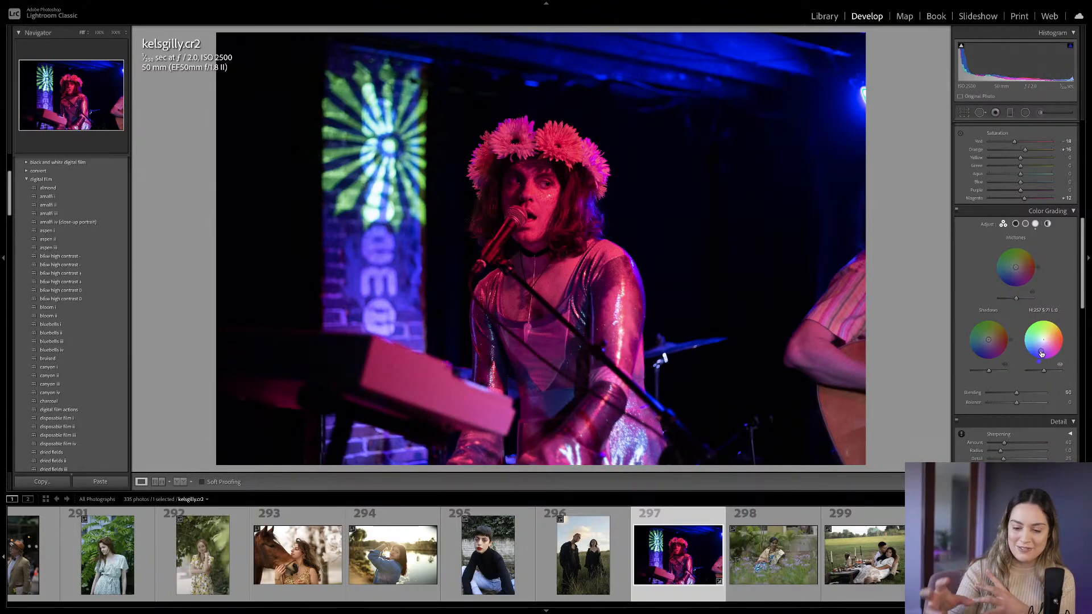
mouse_move(1042, 353)
mouse_down()
mouse_move(1041, 334)
mouse_move(1032, 341)
mouse_up()
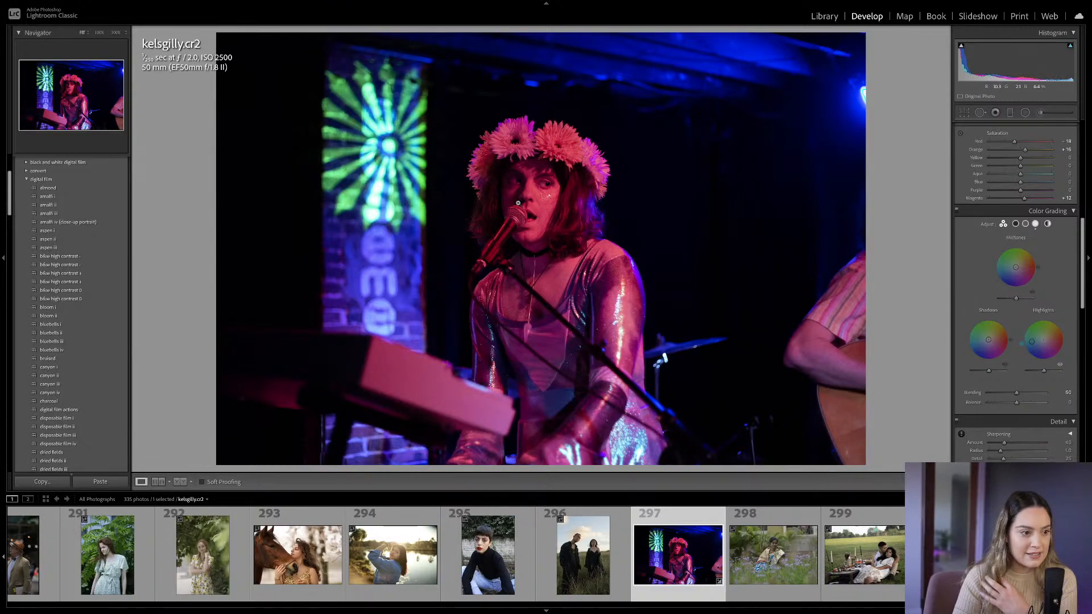
drag(1015, 268, 1005, 265)
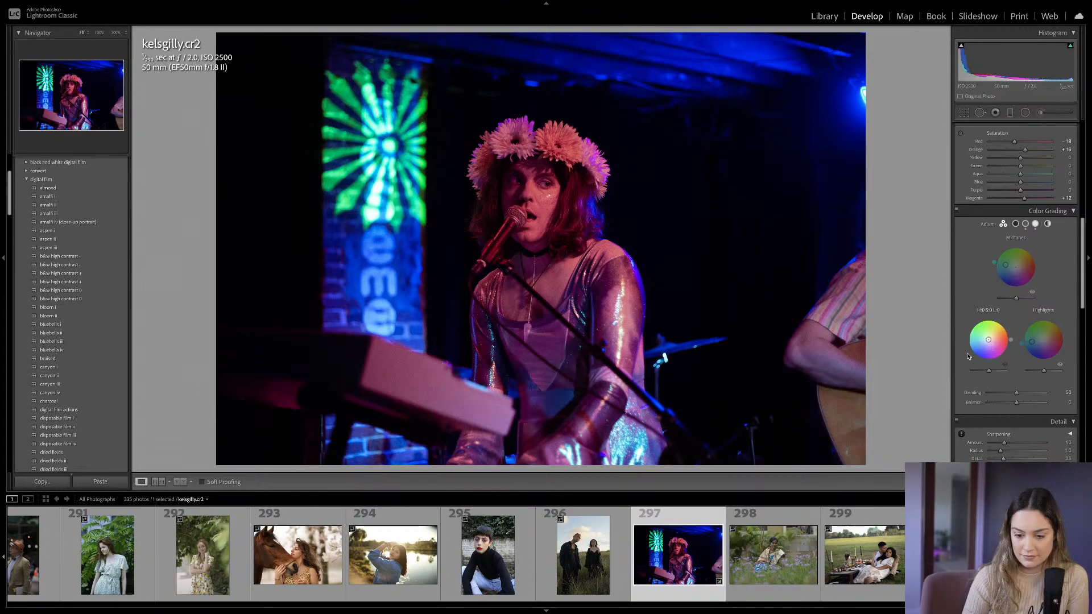
drag(988, 339, 994, 345)
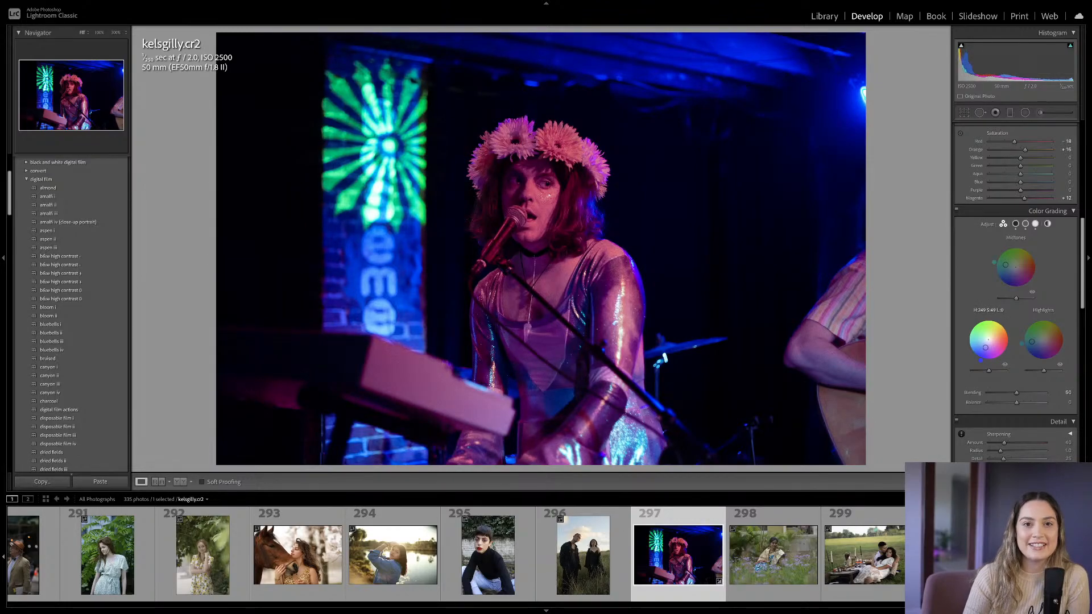
Try different hues for the color-graded shadows, and settle on violet-purple.
mouse_move(979, 341)
mouse_down()
mouse_move(1001, 344)
mouse_move(980, 343)
mouse_up()
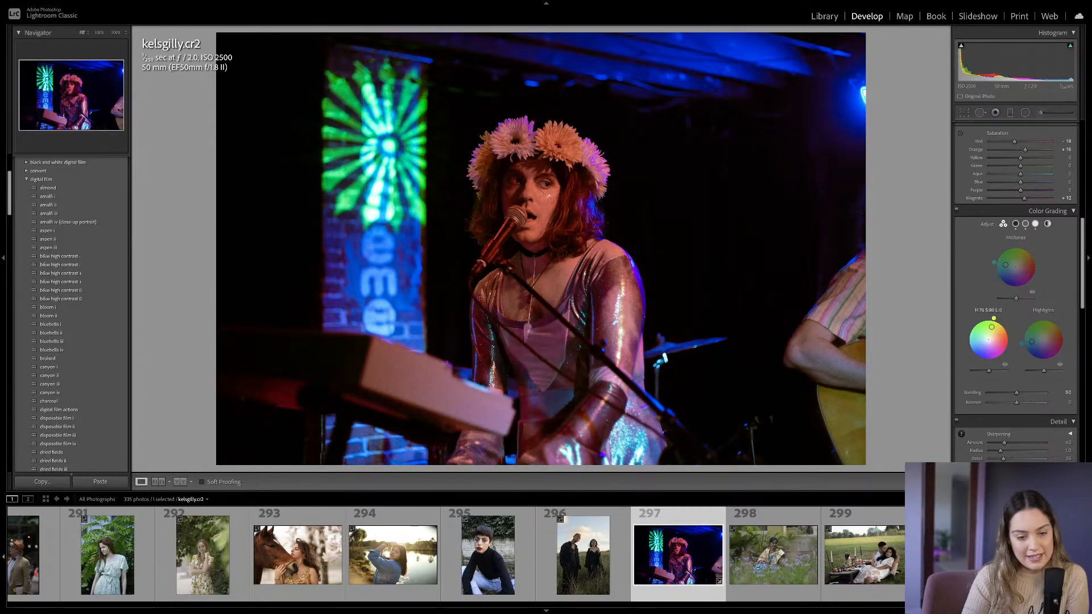
drag(991, 327, 990, 362)
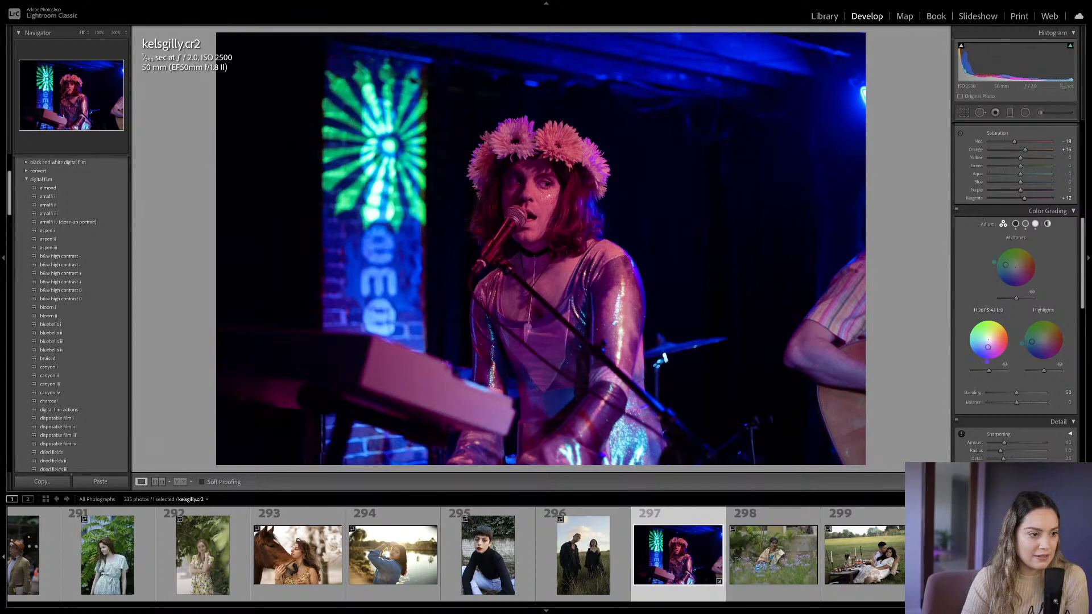
drag(988, 361, 990, 362)
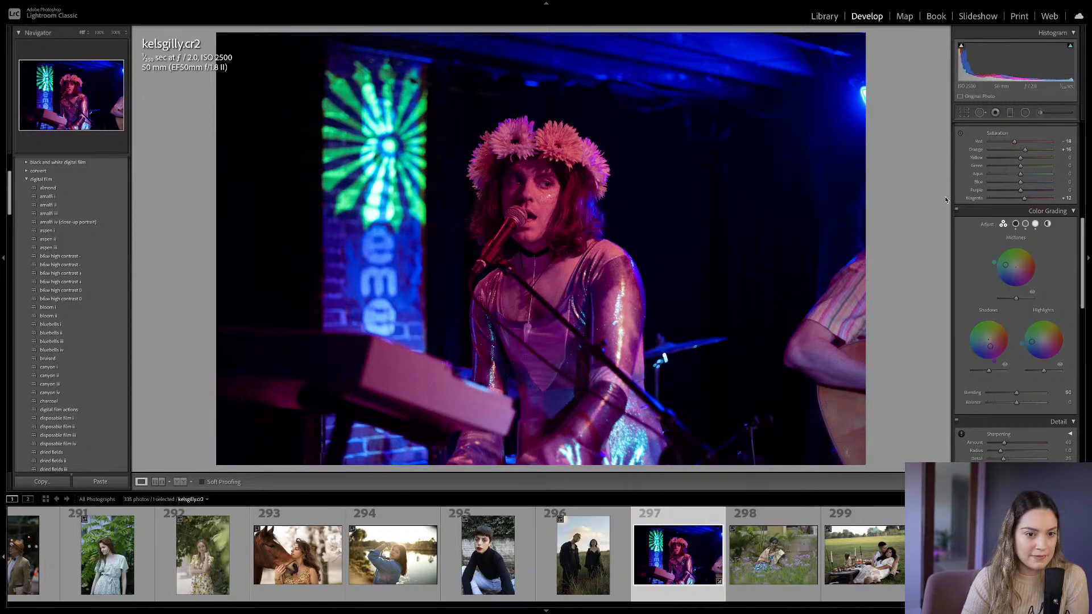
Shape the RGB point curve with lifted blacks, the white point lowered to 244, and a midtone point at input 128, output 148.
scroll(1018, 255, up, 5)
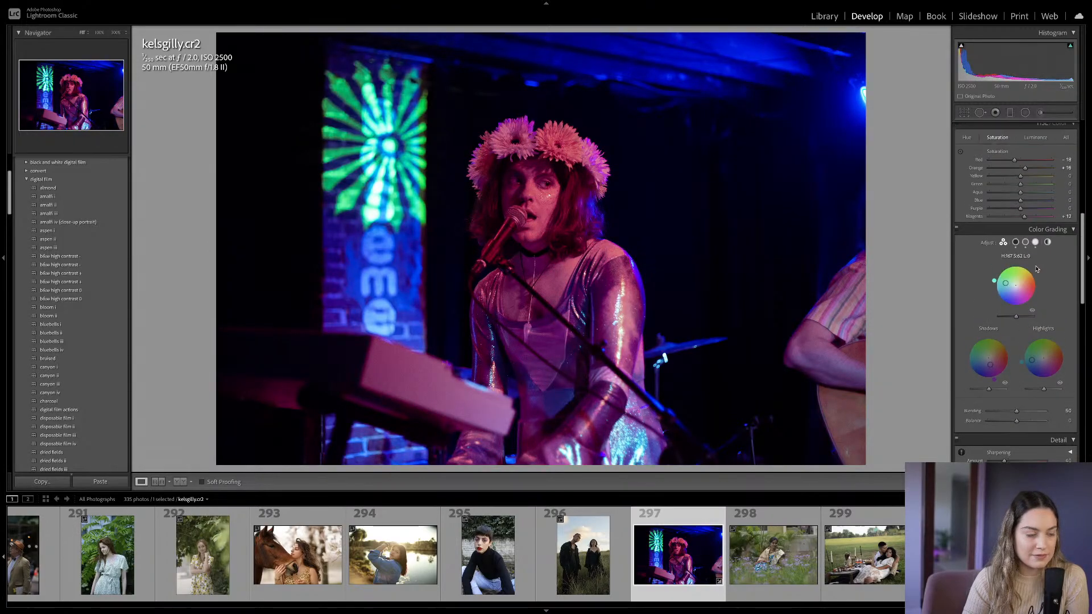
scroll(1018, 273, up, 3)
drag(974, 339, 1011, 299)
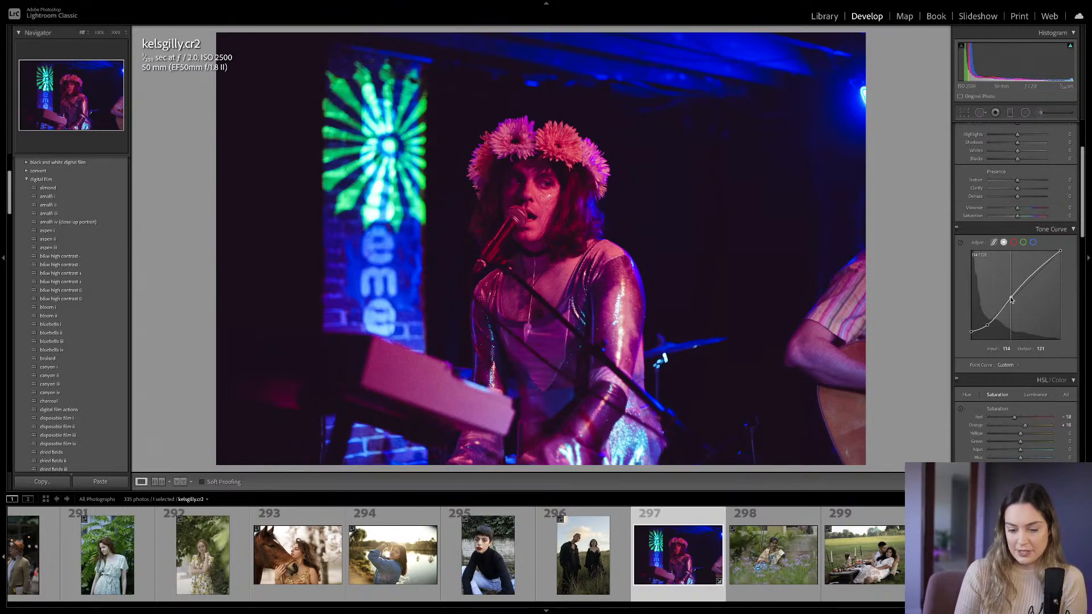
drag(1011, 299, 1011, 295)
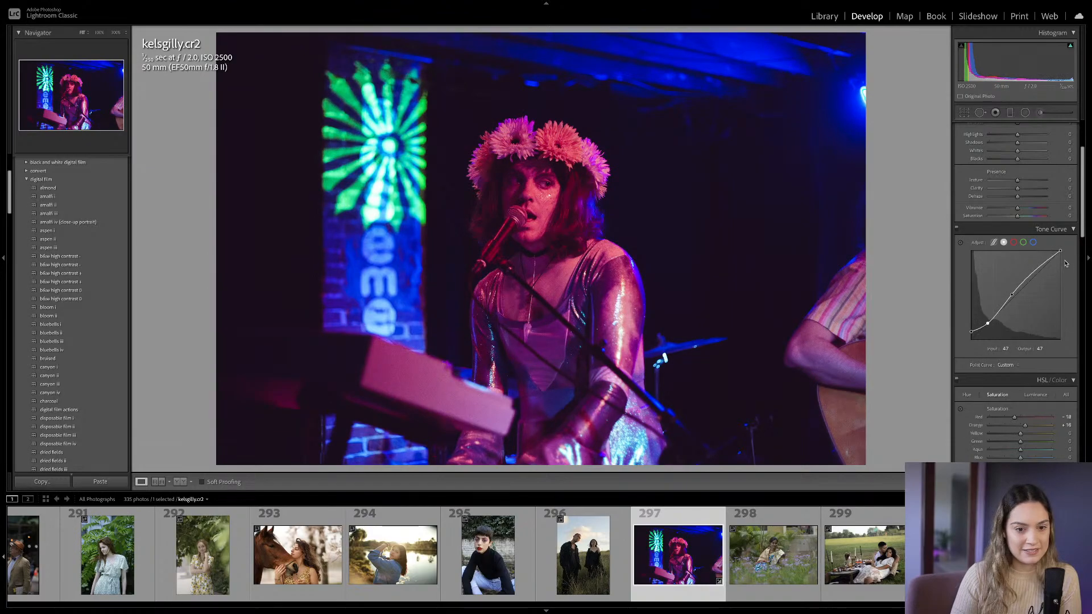
drag(1059, 251, 1061, 254)
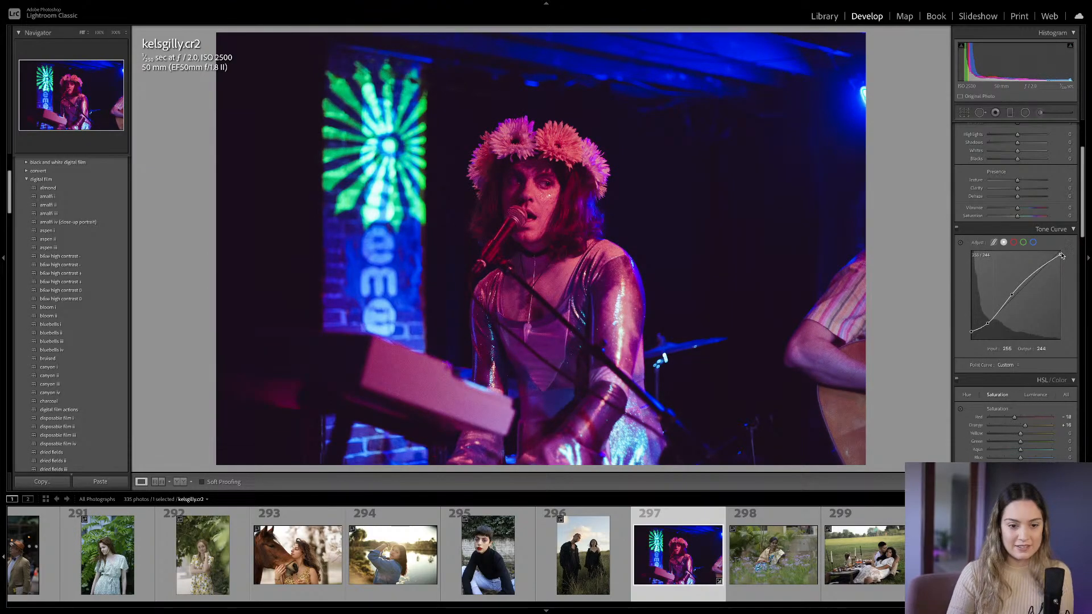
drag(1012, 294, 1016, 288)
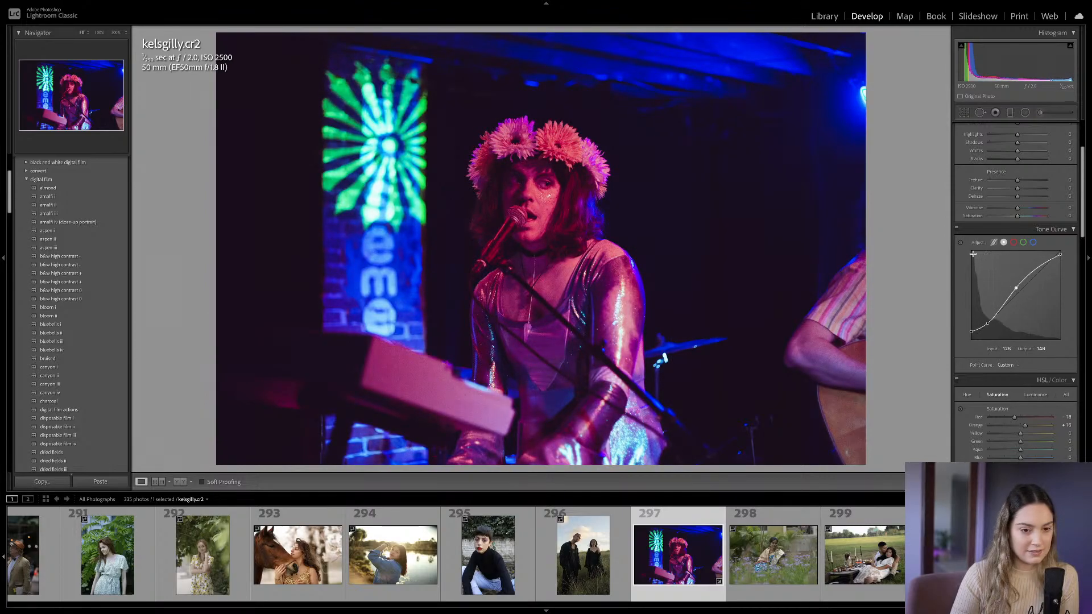
Compare the photo repeatedly with and without the RGB tone curve.
click(957, 229)
click(957, 228)
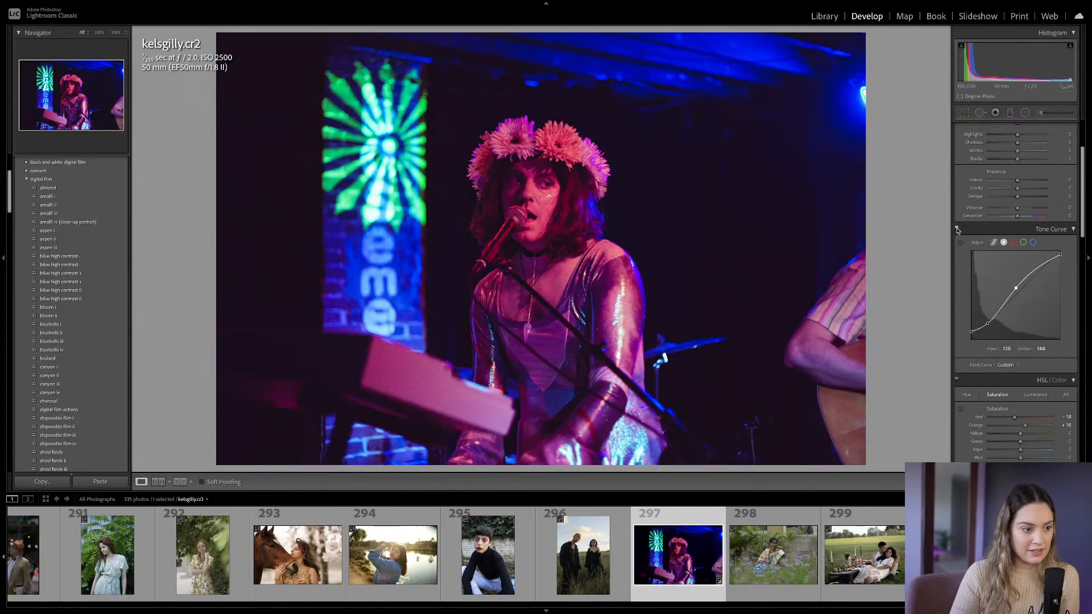
click(957, 228)
click(957, 229)
click(957, 228)
click(957, 229)
click(957, 229)
click(957, 229)
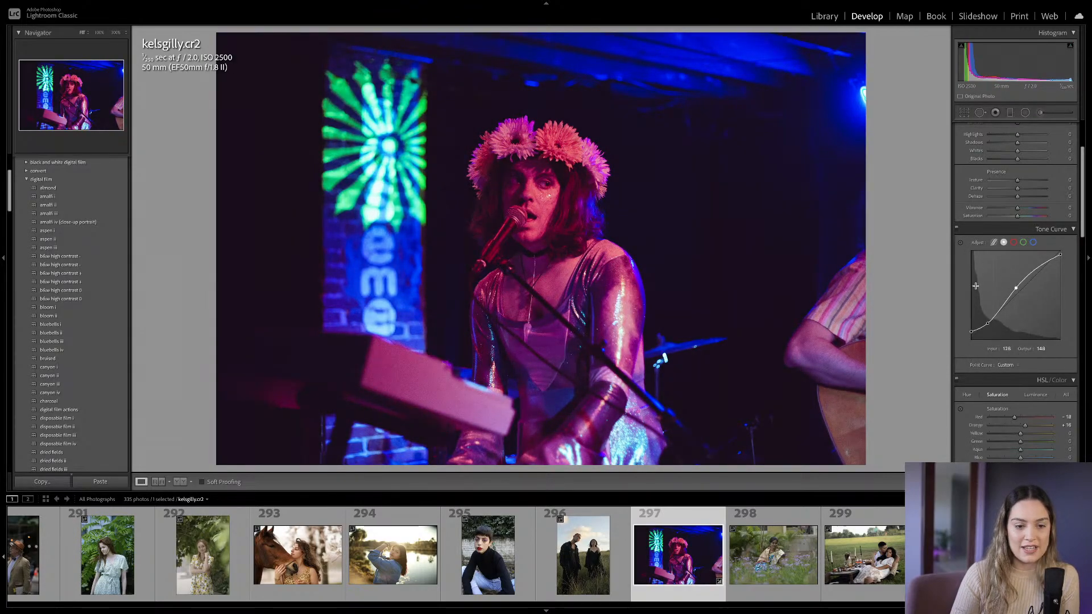
Lower the RGB curve's black point slightly and move its midtone point to input 123, output 138.
drag(972, 332, 966, 337)
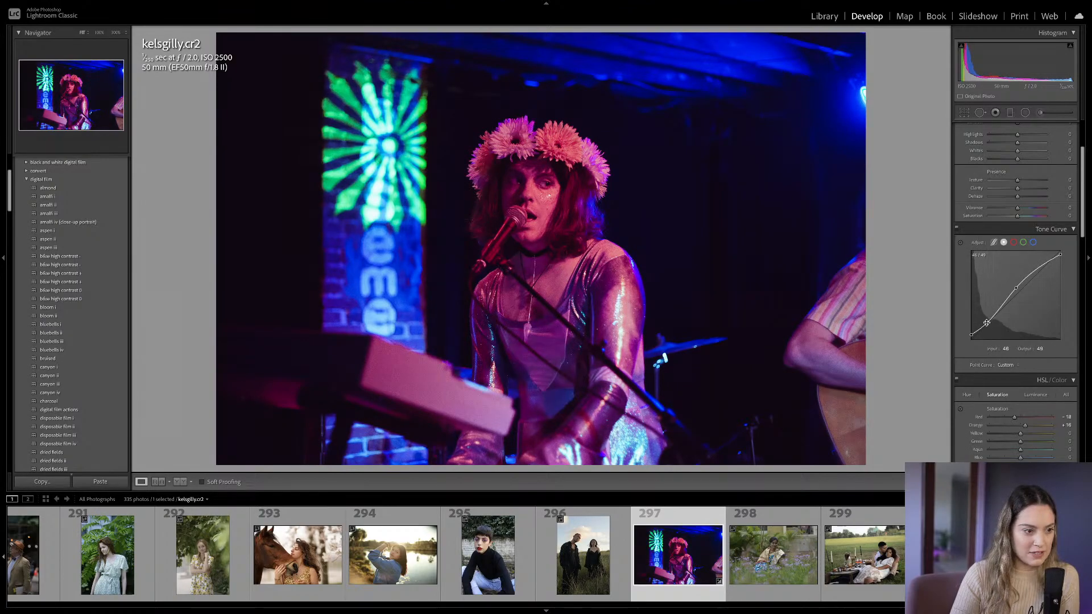
drag(1016, 288, 1016, 293)
Set exposure to +0.15, highlights to +35 and shadows to -33, and shift the tint slightly toward green.
scroll(1016, 273, up, 3)
mouse_move(1017, 242)
mouse_down()
mouse_move(1008, 243)
mouse_move(1027, 235)
mouse_up()
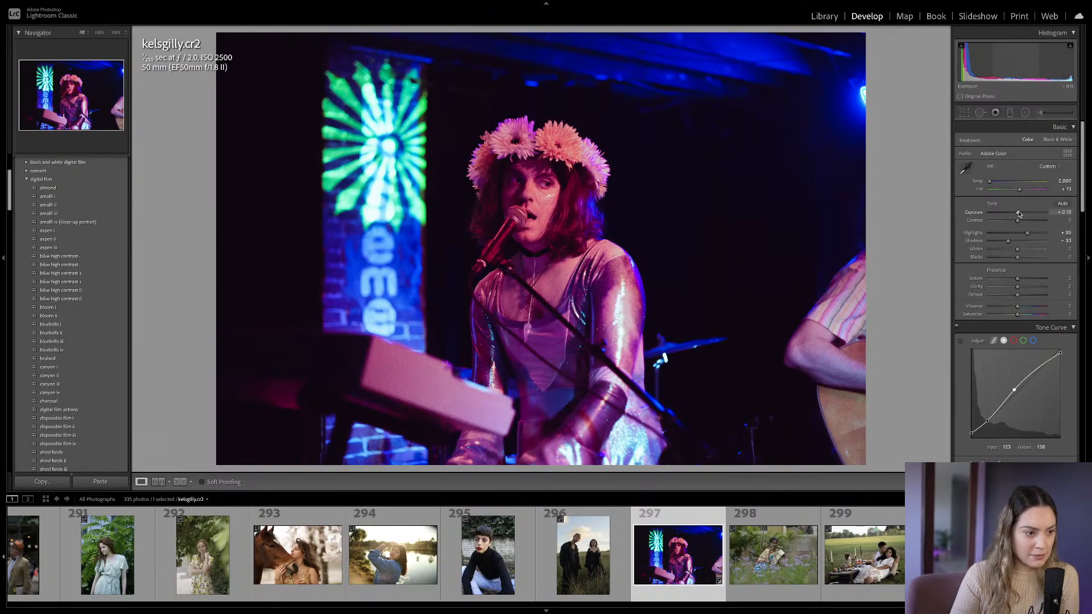
drag(1019, 190, 1018, 192)
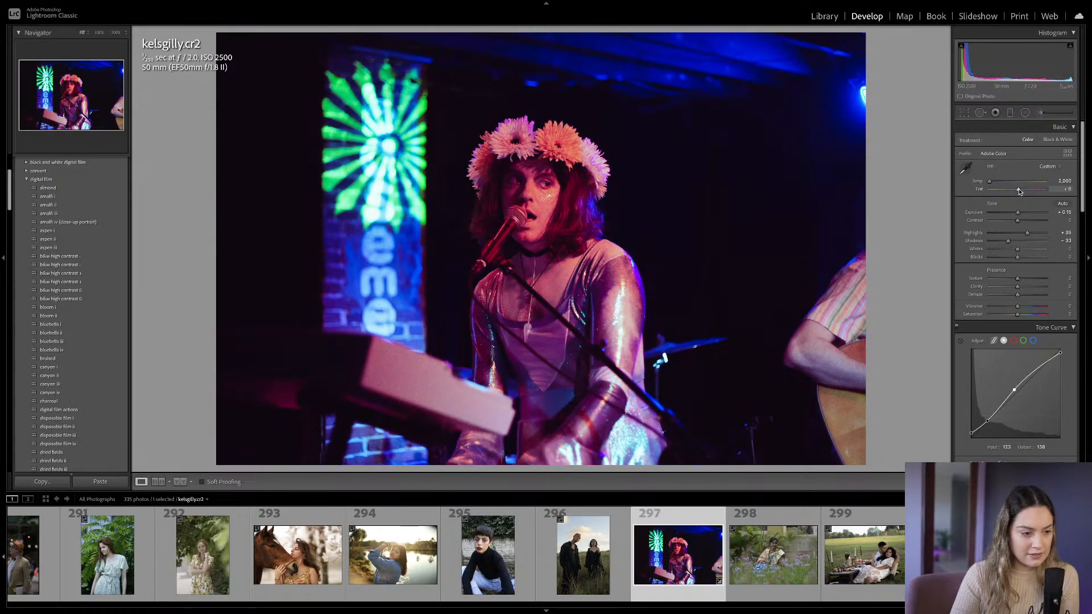
Shape the blue channel curve with a lifted black point, a shadow point at 58/50 and an upper point at 163/161.
scroll(1019, 193, down, 5)
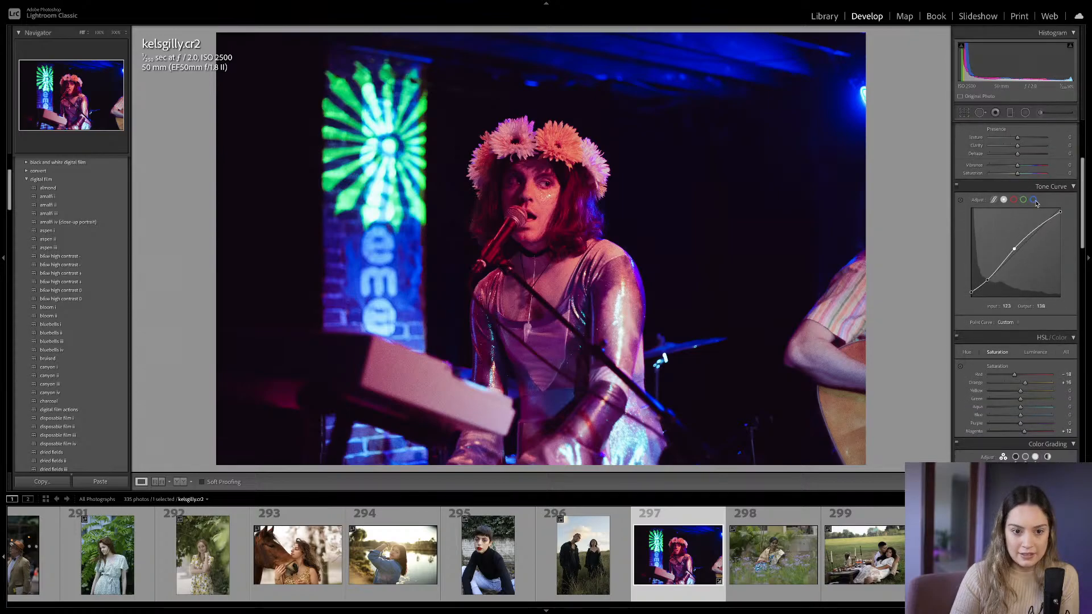
click(1033, 199)
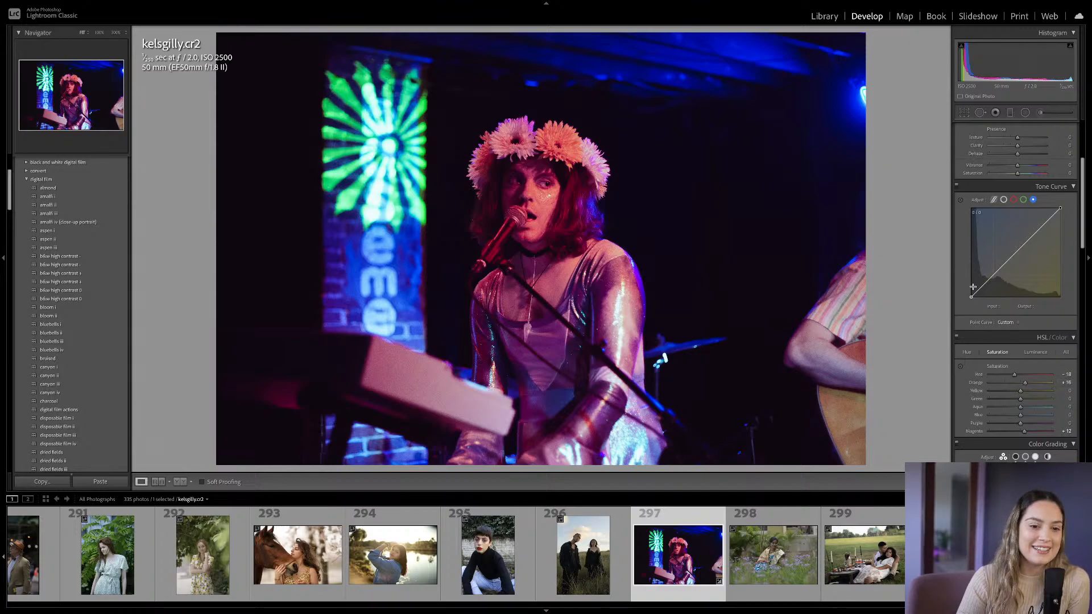
drag(972, 297, 966, 302)
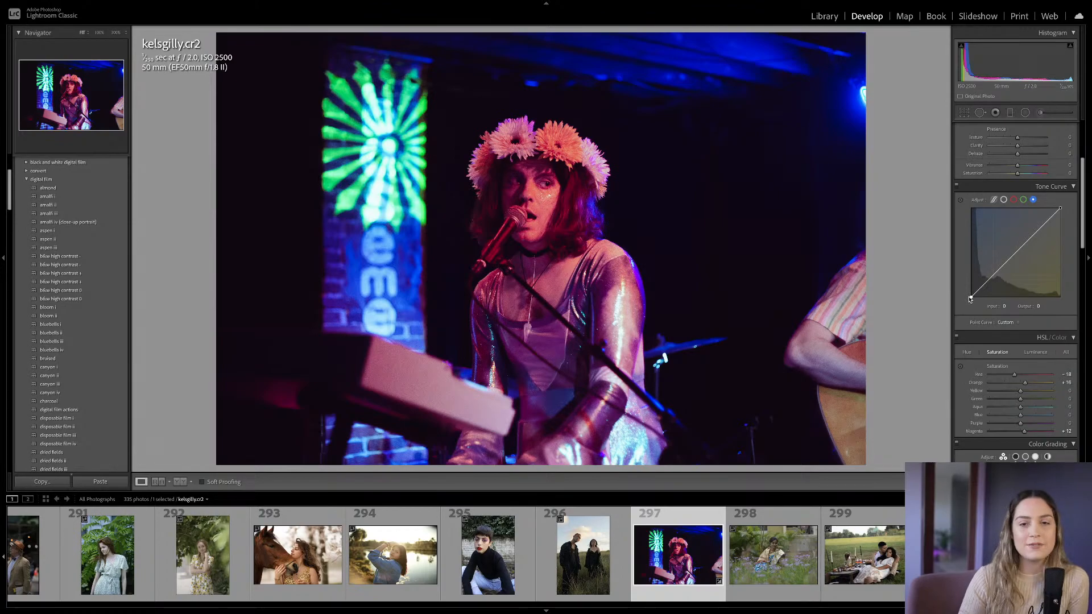
drag(971, 295, 989, 281)
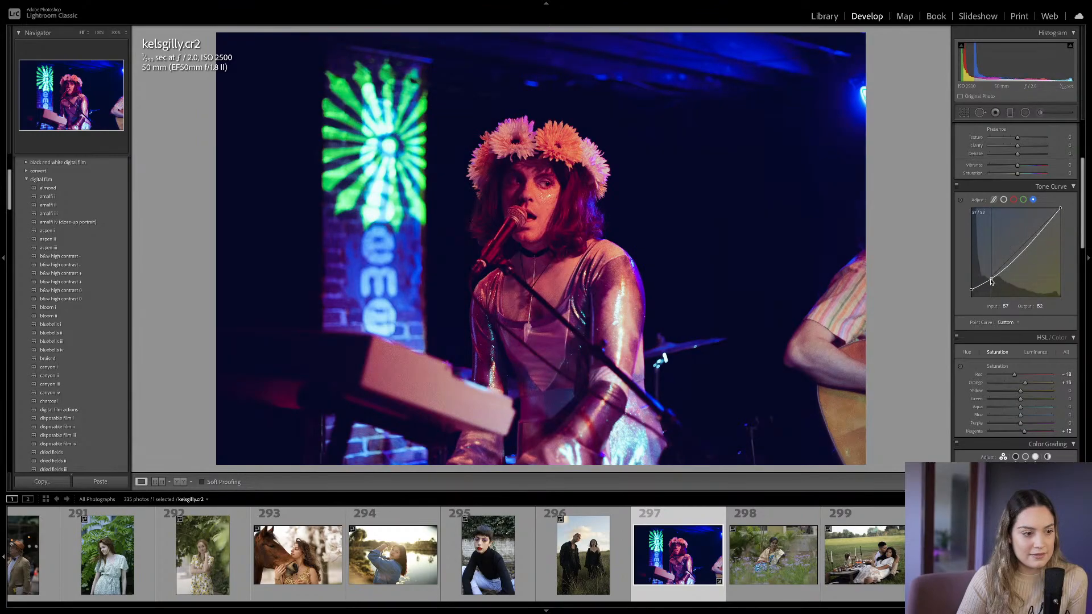
drag(1030, 242, 1028, 240)
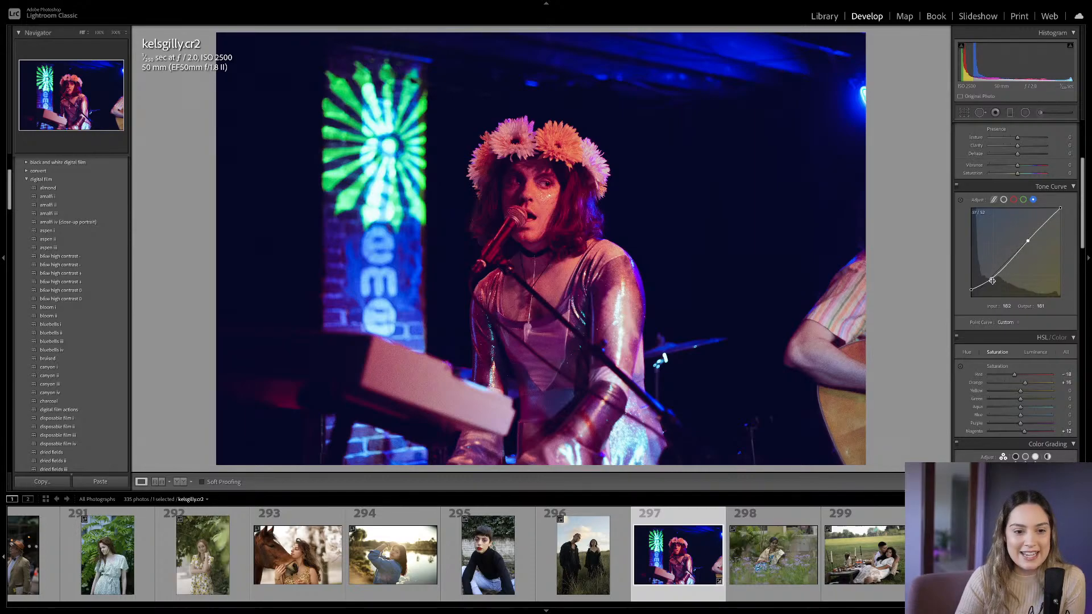
drag(991, 279, 991, 279)
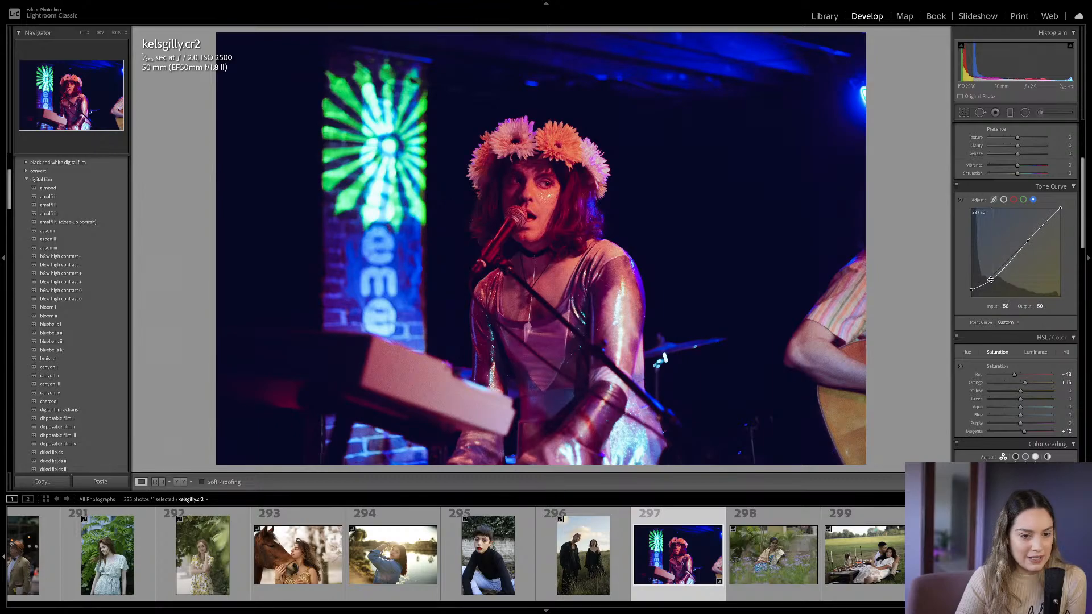
Compare the photo with and without the tone curve including the blue channel changes.
click(957, 186)
click(957, 187)
click(957, 187)
click(957, 186)
Calibrate the colors: shadow tint +1, red primary hue +7 and saturation -8, green primary hue -28, blue primary hue -45.
scroll(1040, 300, down, 5)
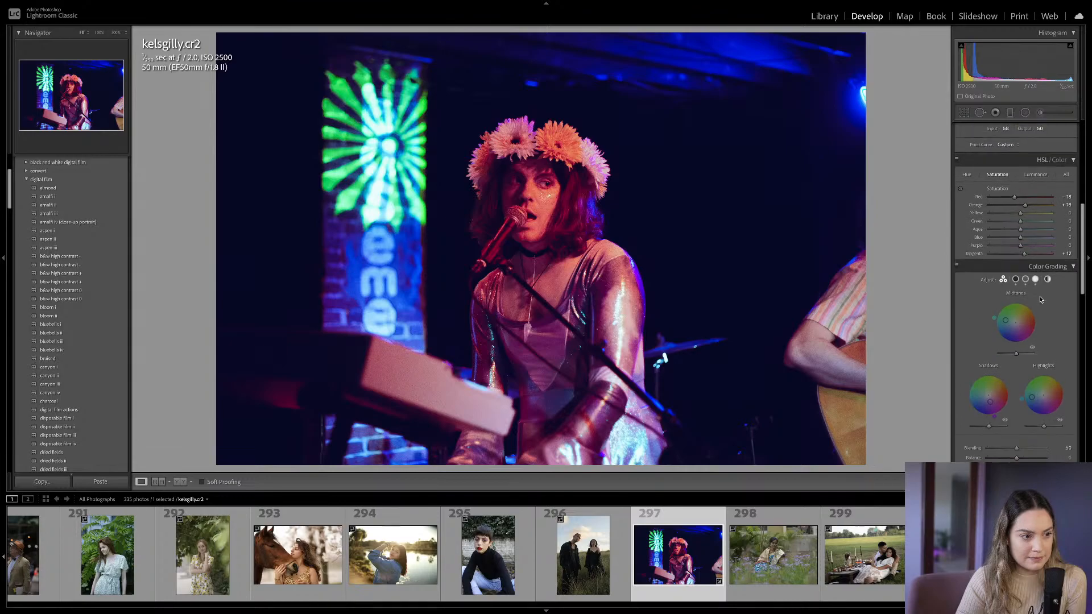
scroll(1041, 300, down, 3)
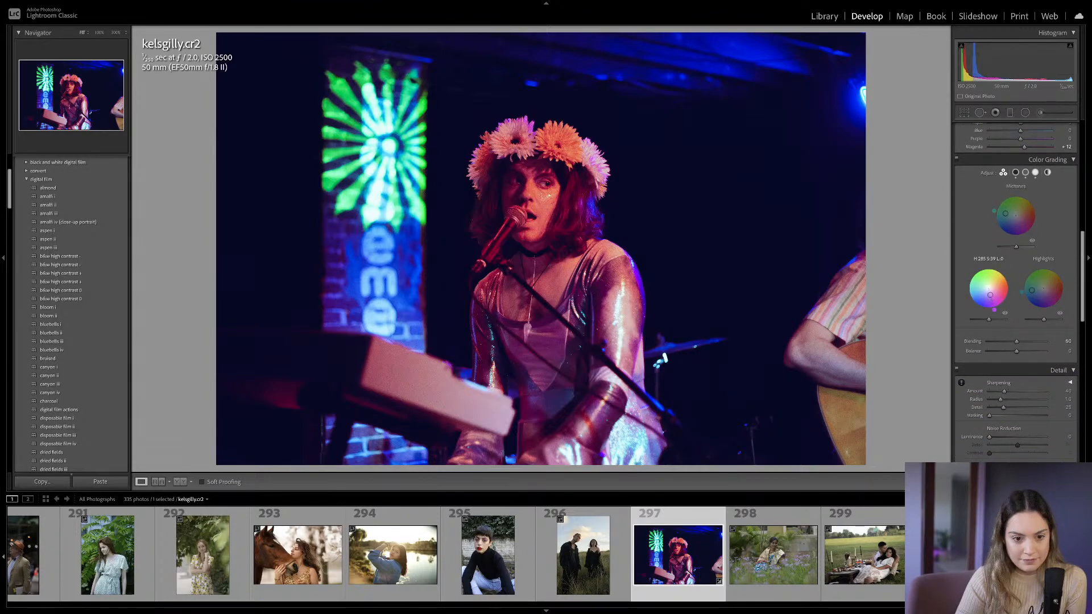
scroll(990, 299, down, 10)
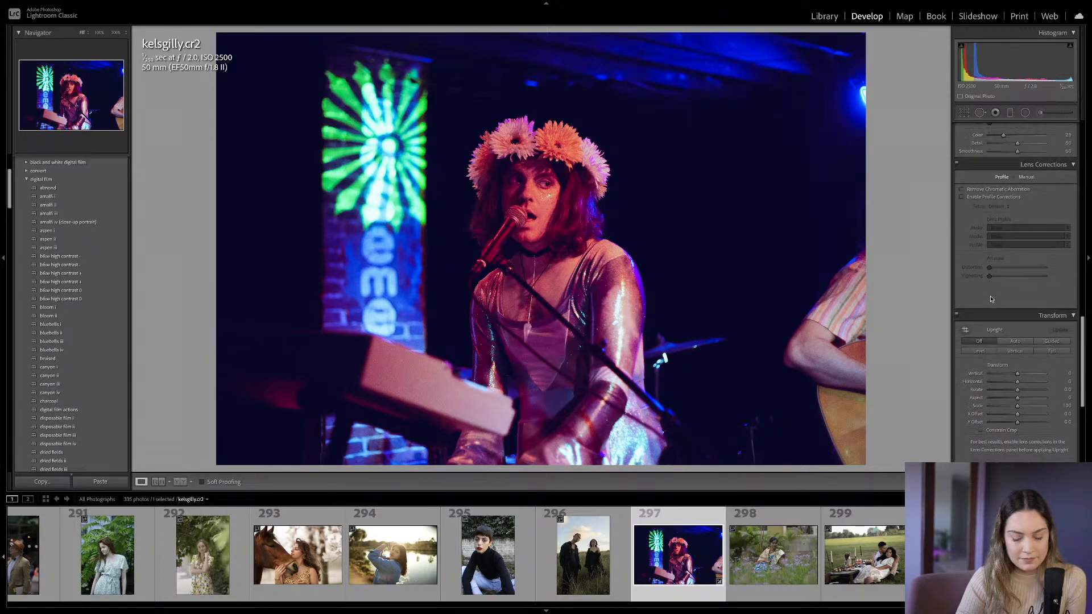
scroll(990, 300, down, 6)
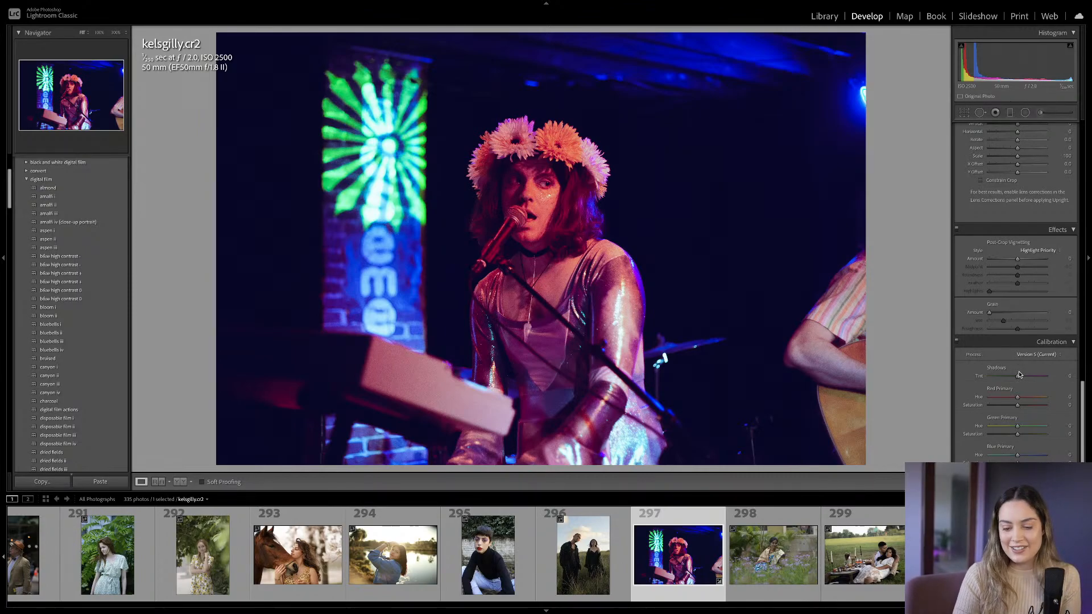
drag(1019, 375, 1014, 407)
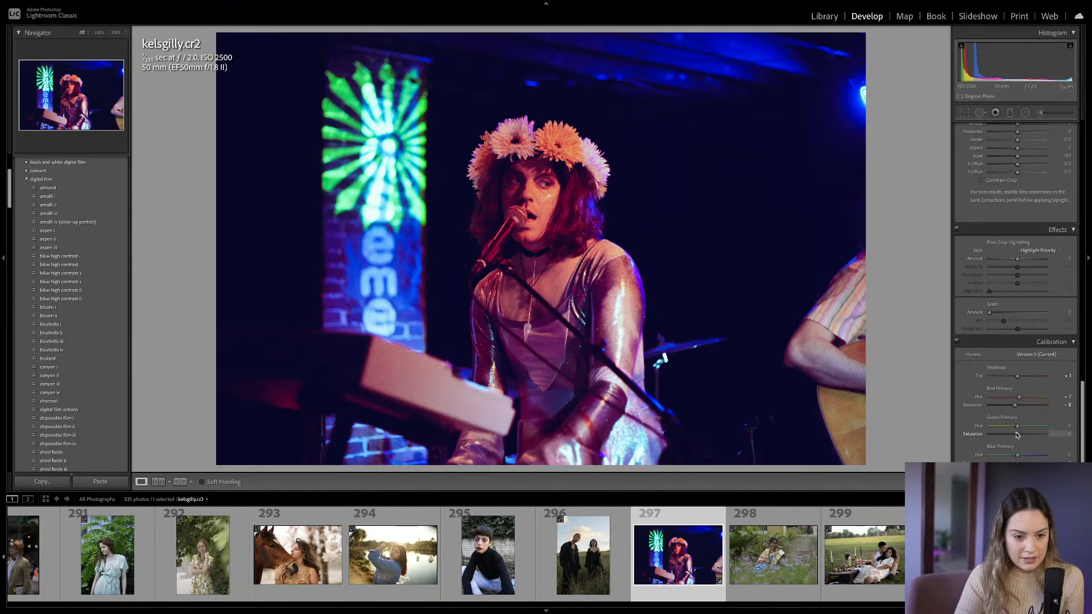
drag(1016, 431, 1004, 456)
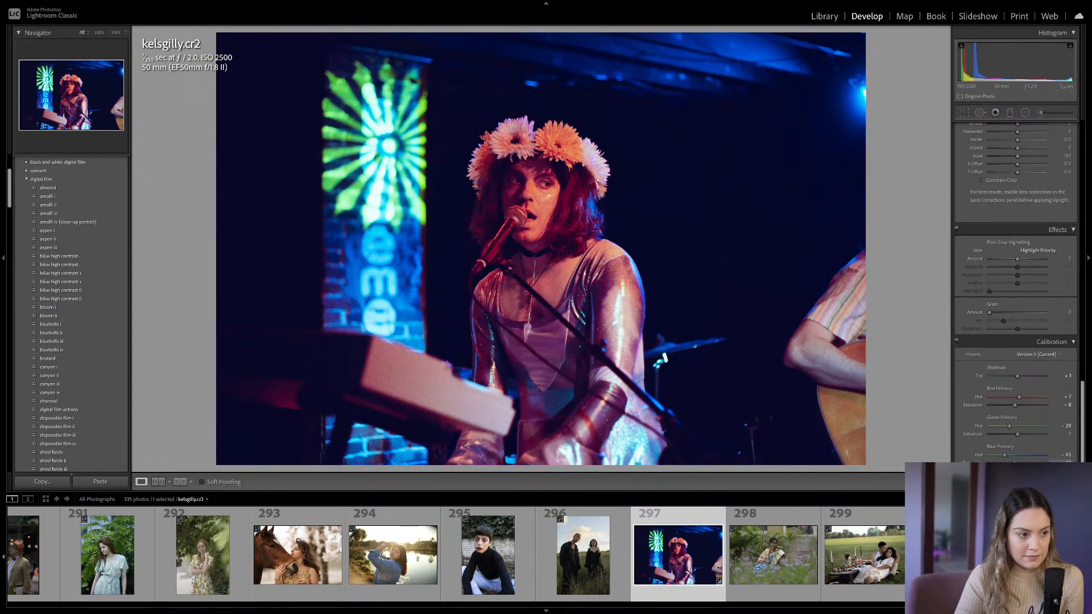
Crop the photo slightly tighter around the singer and apply the crop.
scroll(1018, 392, up, 10)
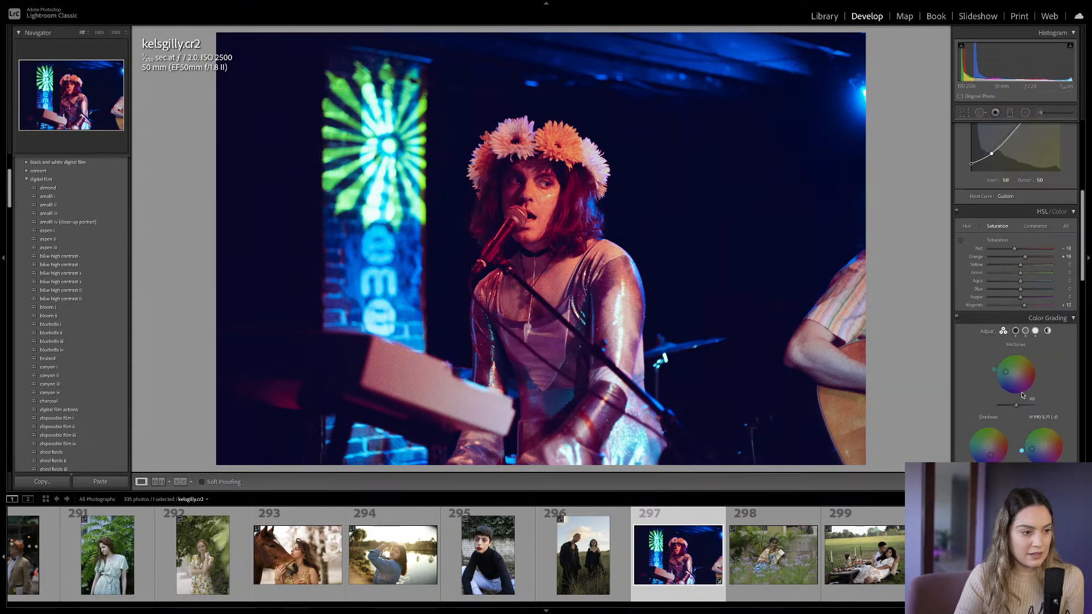
scroll(1017, 392, up, 2)
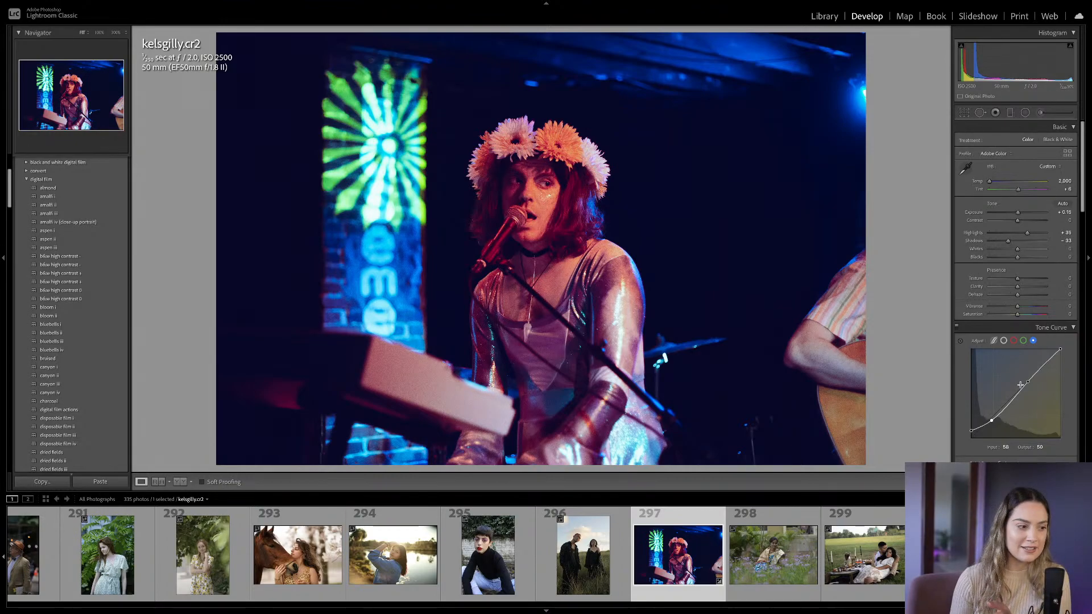
key(r)
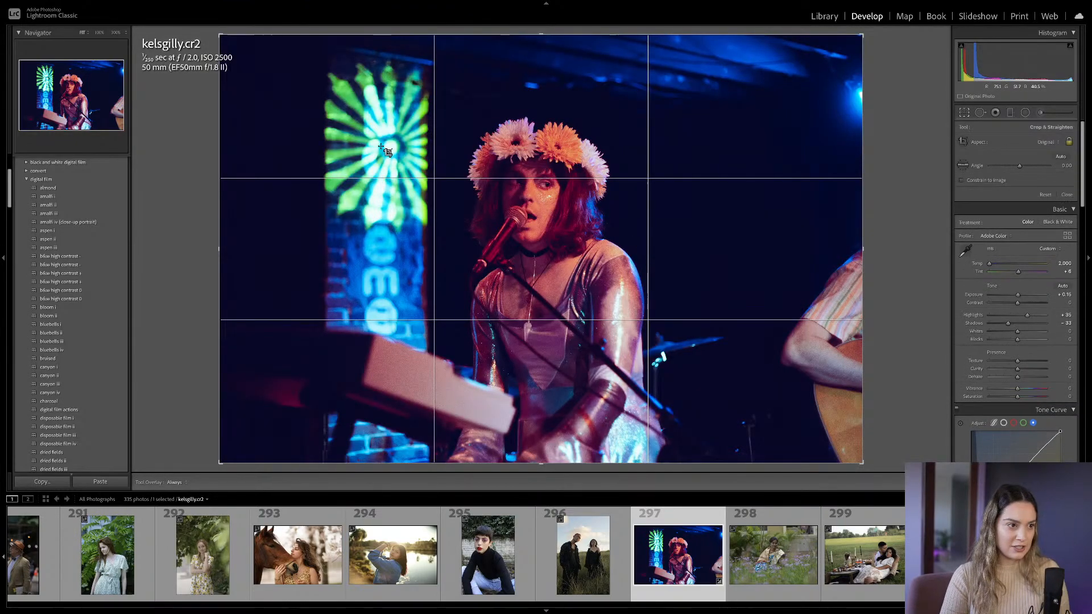
drag(519, 39, 534, 48)
drag(549, 117, 553, 116)
click(1067, 195)
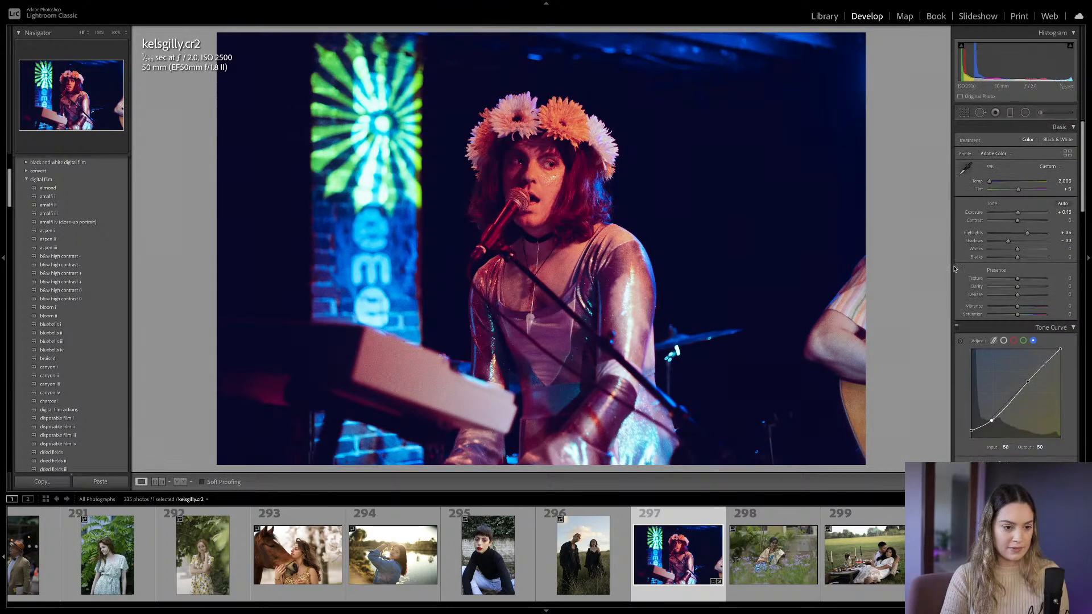
Brush over the guitarist at the photo's right edge and darken the area with exposure -4.00 and highlights, shadows and blacks at -100.
click(1040, 112)
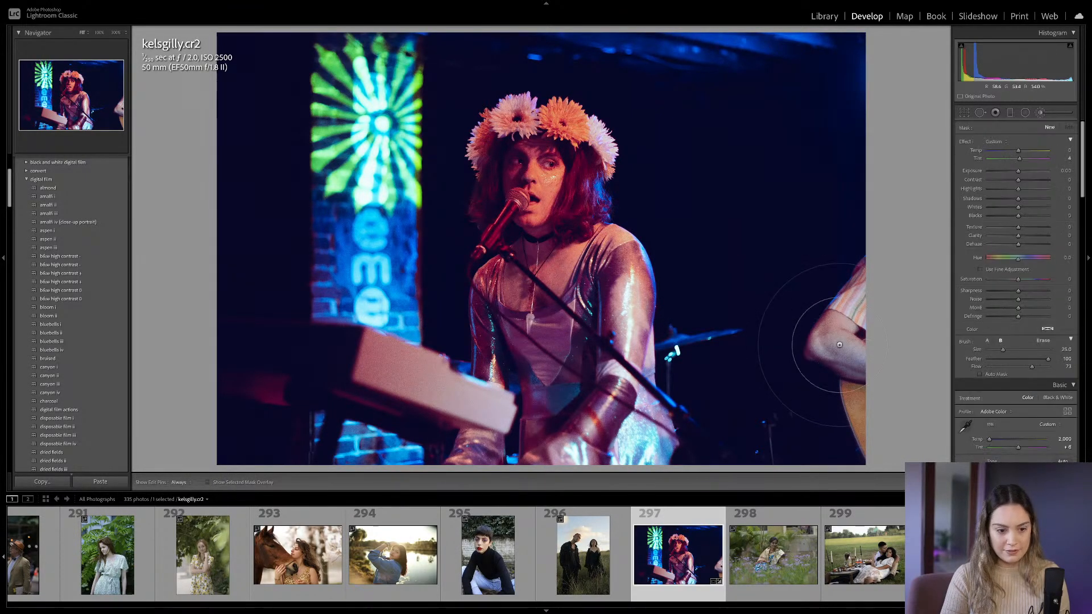
click(840, 298)
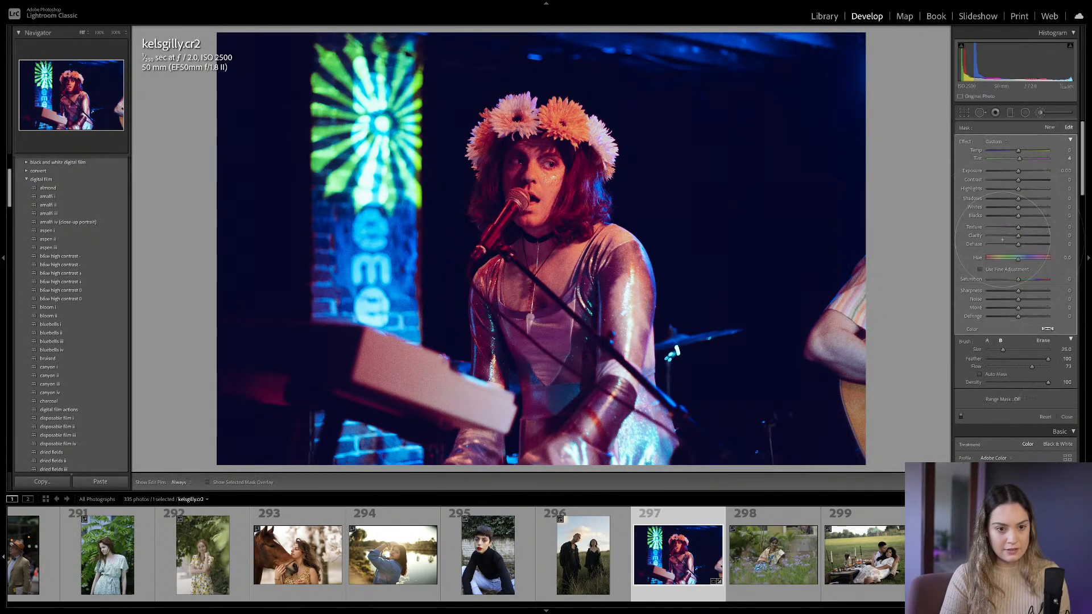
click(987, 171)
mouse_move(1018, 189)
mouse_down()
mouse_move(988, 189)
mouse_move(1004, 216)
mouse_move(988, 216)
mouse_move(988, 198)
mouse_up()
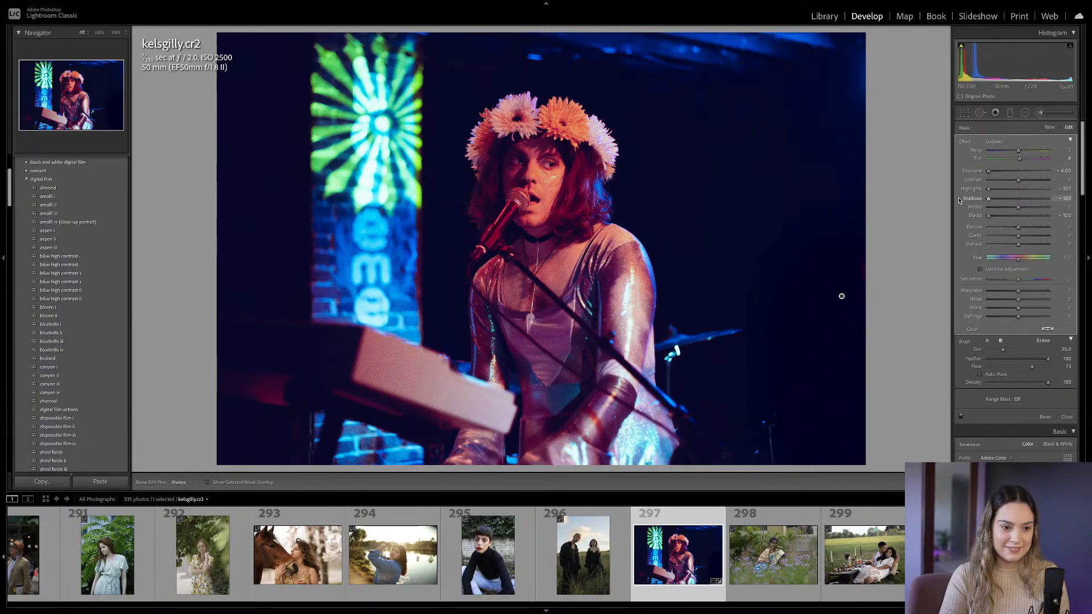
key(k)
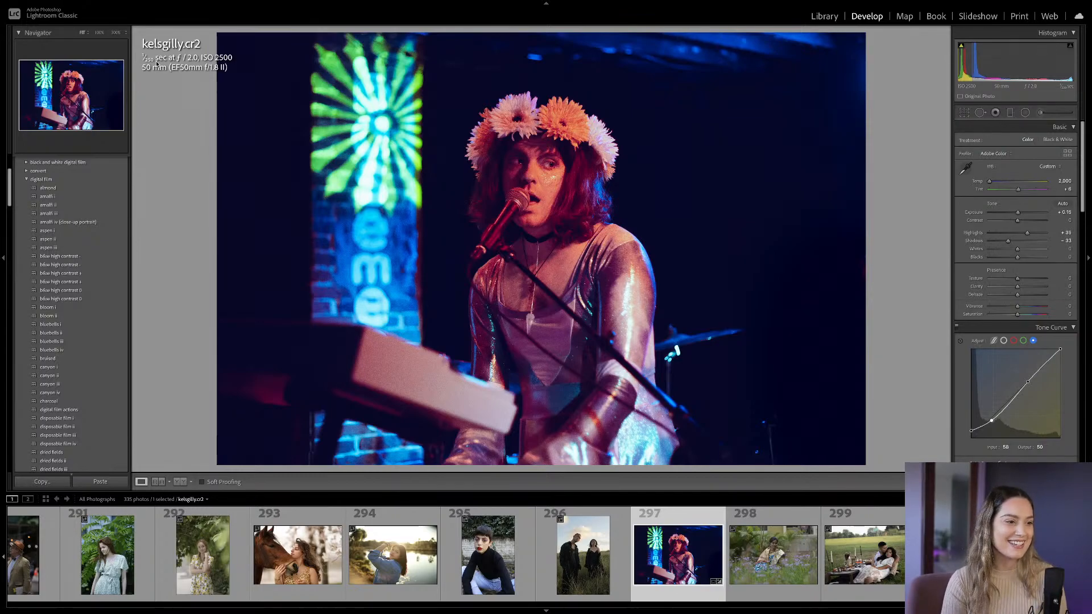
Compare the edited concert photo with its unedited version.
key(backslash)
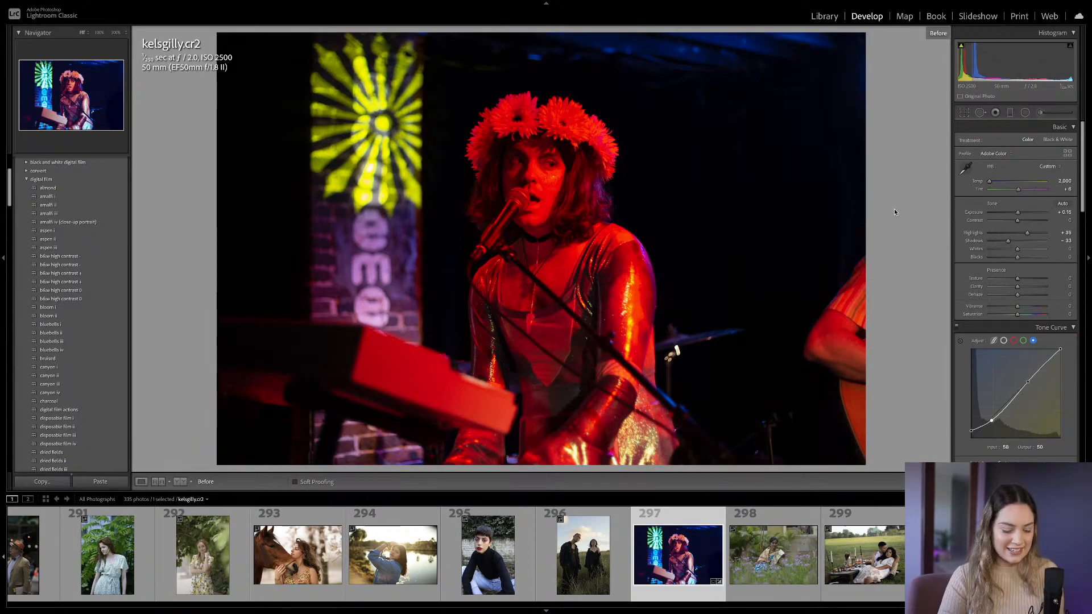
key(backslash)
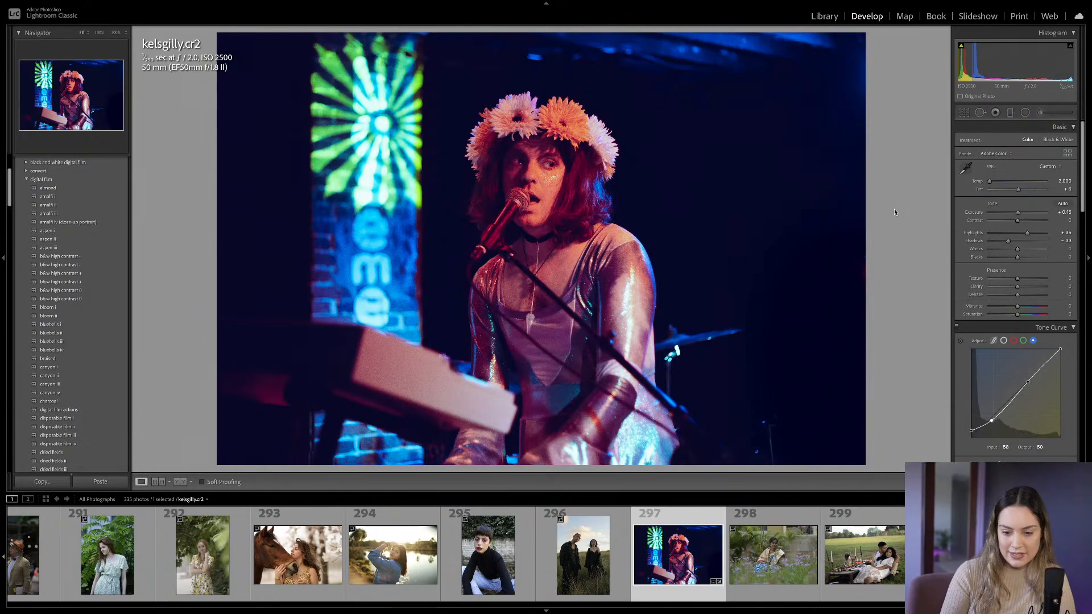
Open the portrait of the woman with glasses sitting in front of the beehives for editing.
scroll(733, 541, up, 1)
scroll(733, 541, up, 10)
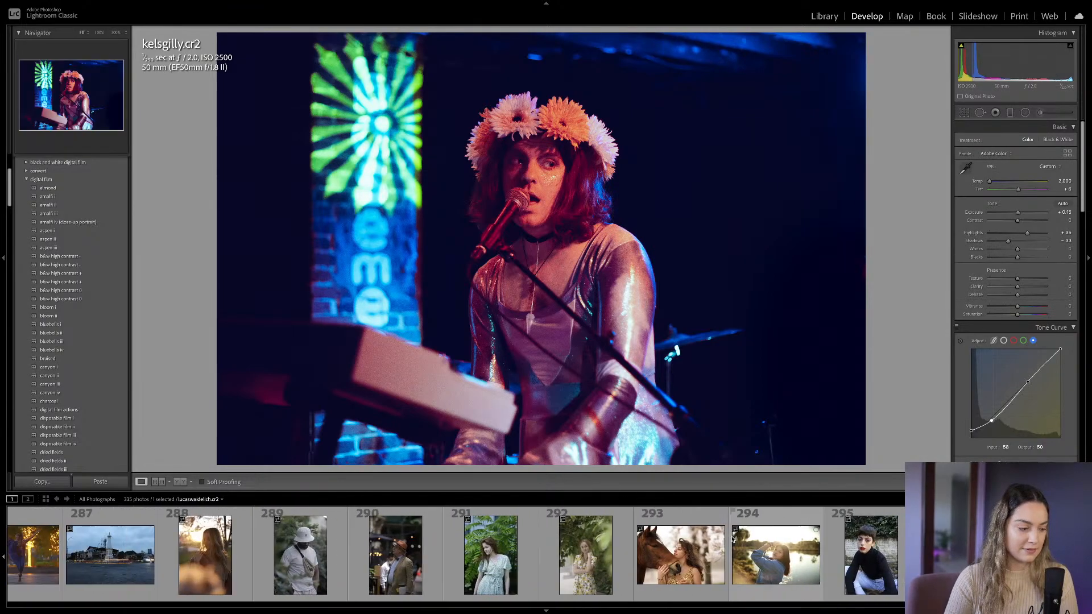
scroll(733, 540, up, 6)
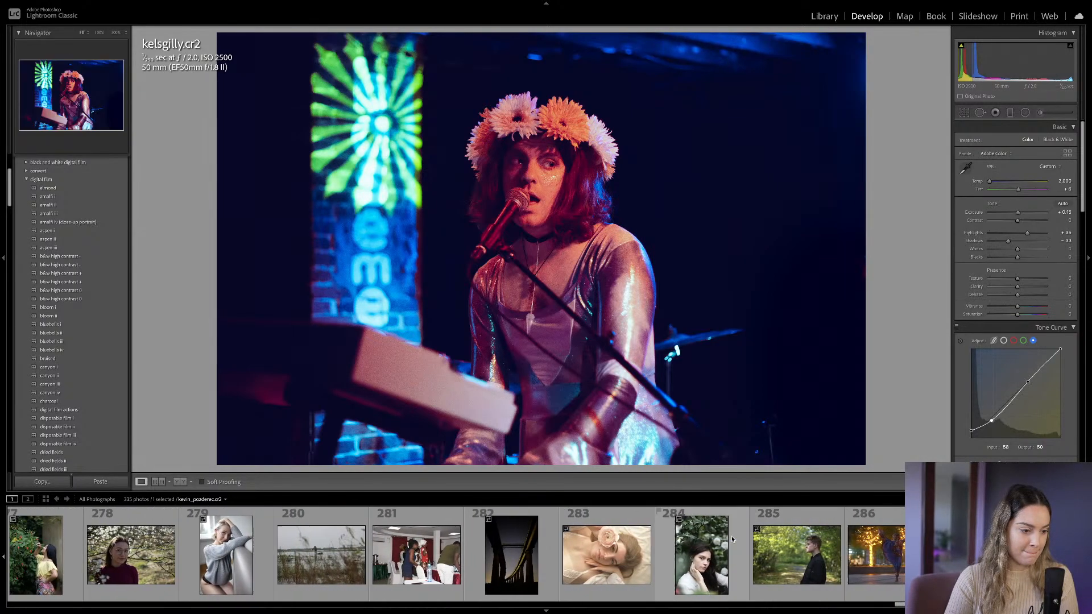
scroll(733, 540, up, 1)
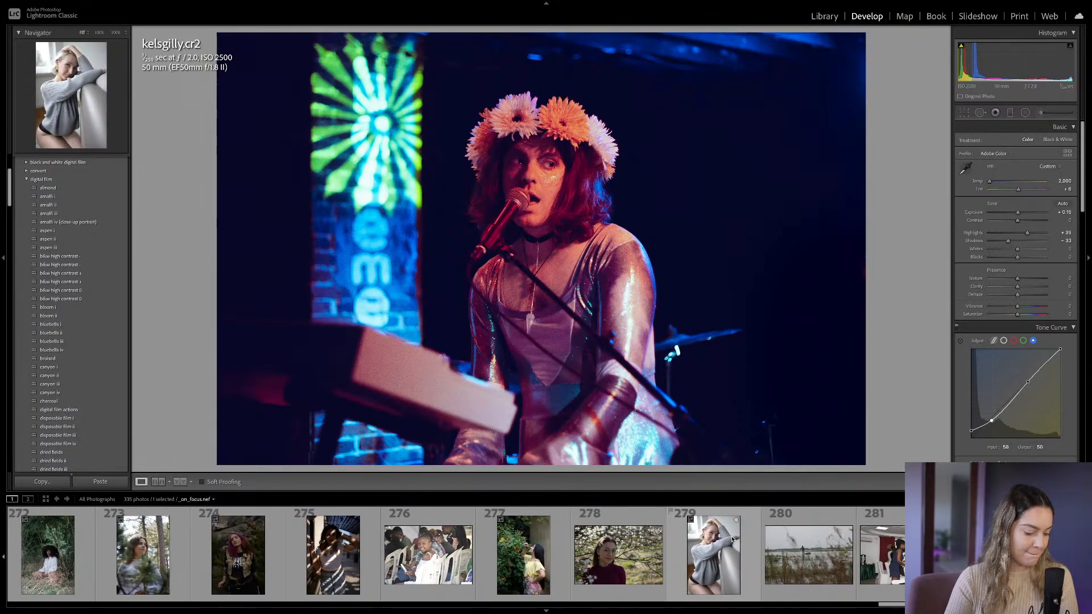
scroll(677, 547, up, 6)
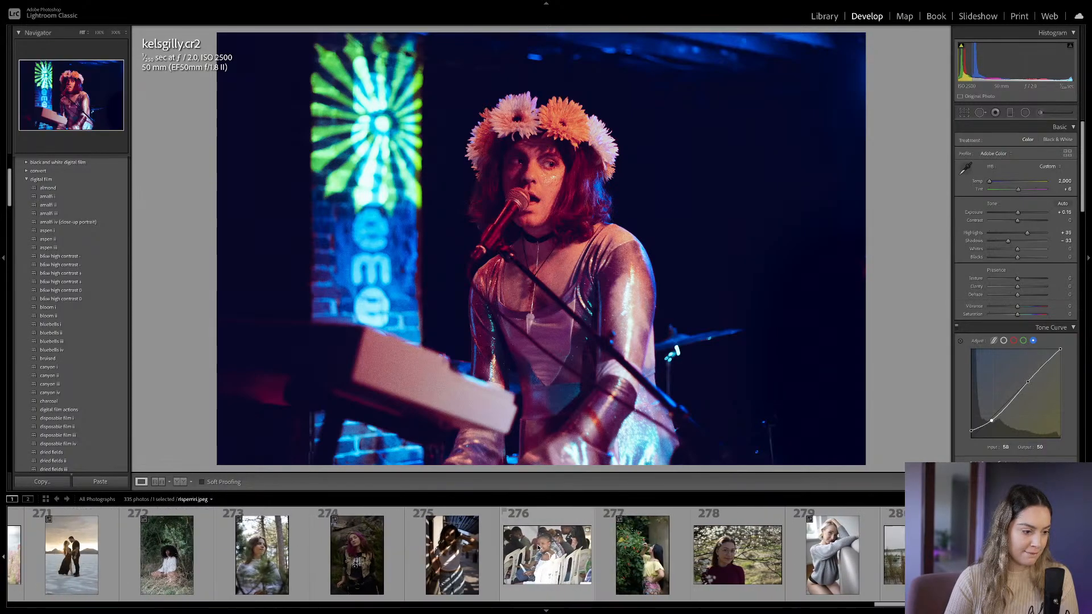
scroll(540, 547, up, 5)
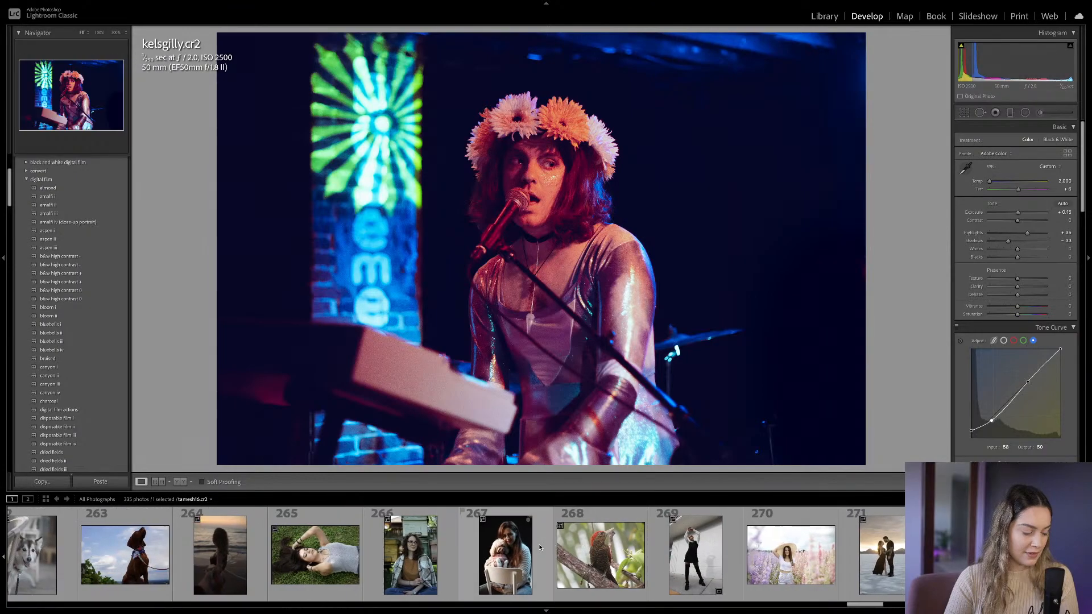
click(528, 551)
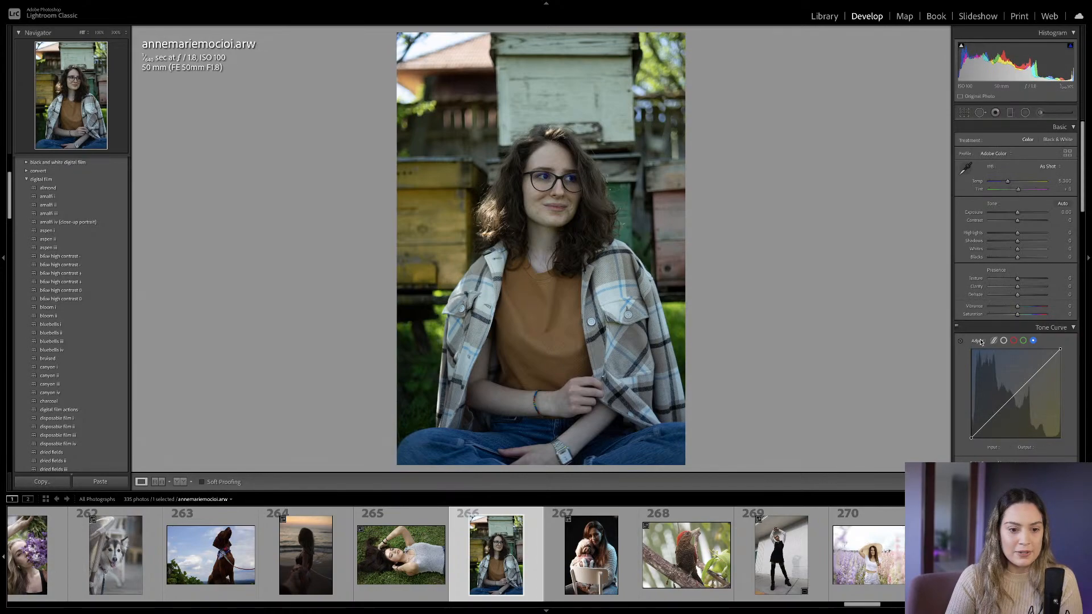
Warm the portrait's white balance, set tint to +30 and raise exposure to +0.35.
click(1003, 341)
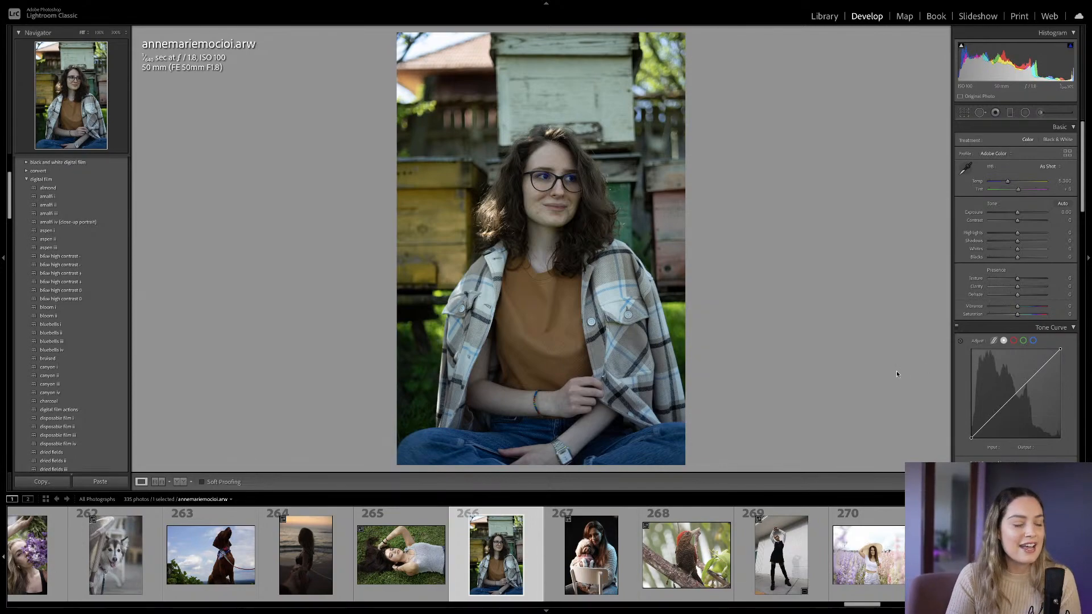
drag(1019, 192, 1011, 183)
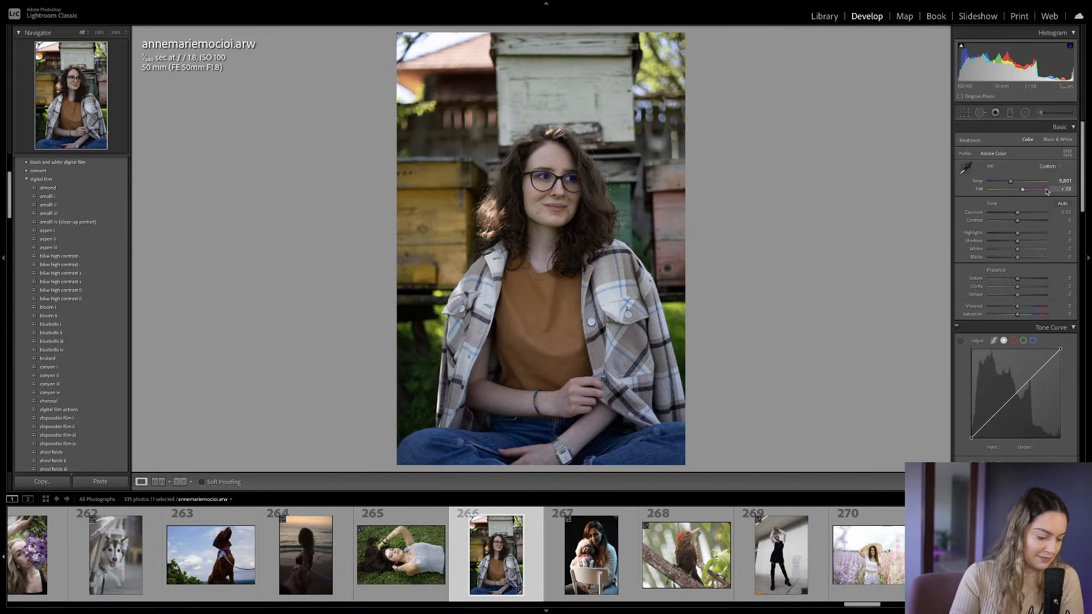
drag(1018, 213, 1021, 235)
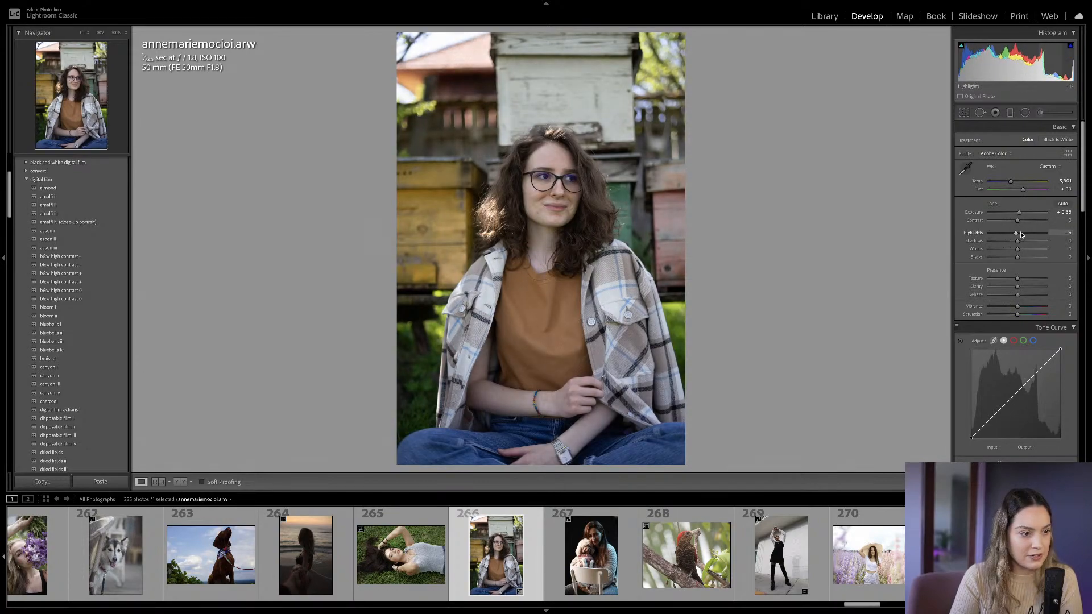
Enable the lens profile corrections for the portrait.
scroll(1020, 236, down, 5)
scroll(1021, 232, down, 12)
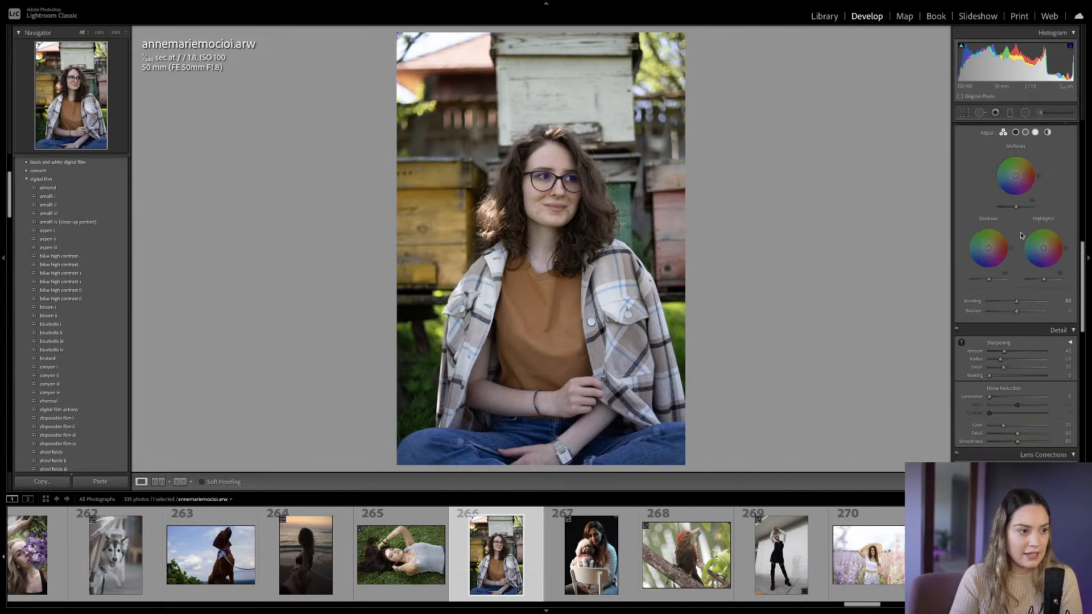
click(993, 189)
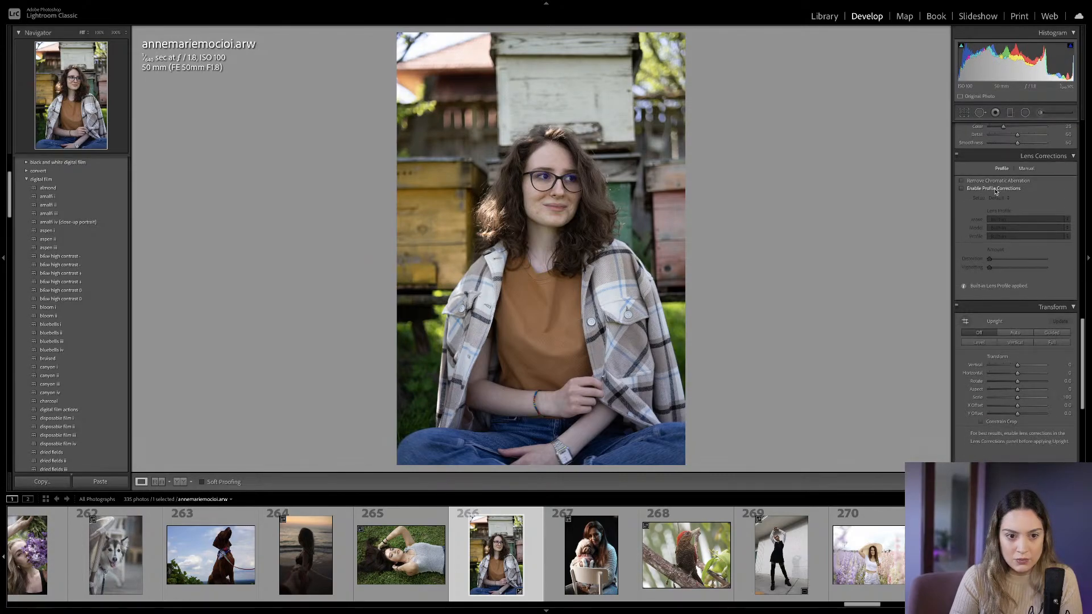
Set the portrait's highlights to +7, shadows to +21 and blacks to -24.
scroll(1009, 262, up, 15)
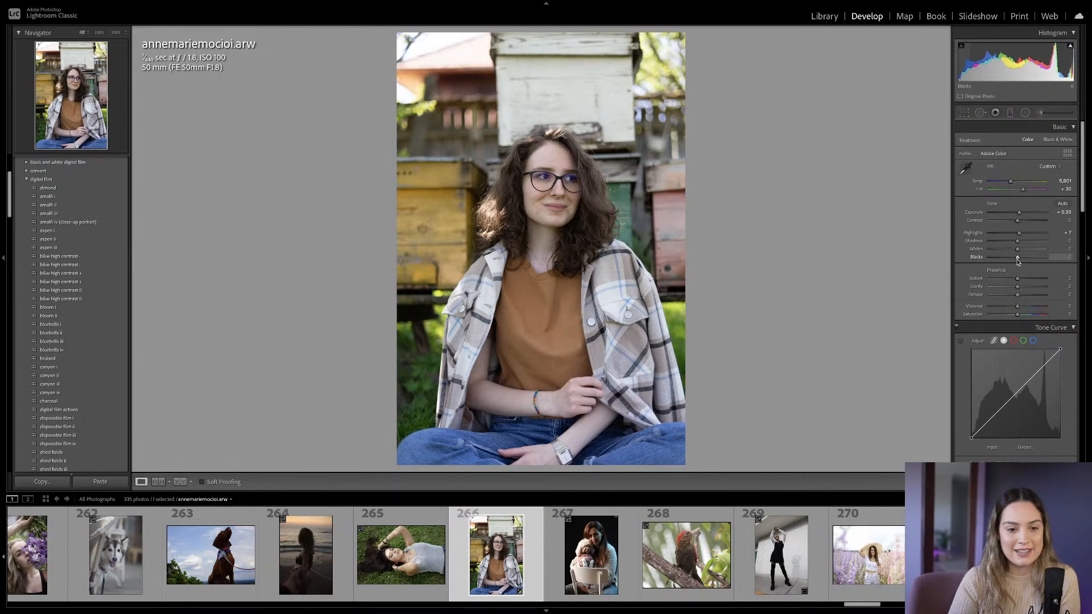
mouse_move(1017, 241)
mouse_down()
mouse_move(1021, 263)
mouse_move(1010, 261)
mouse_up()
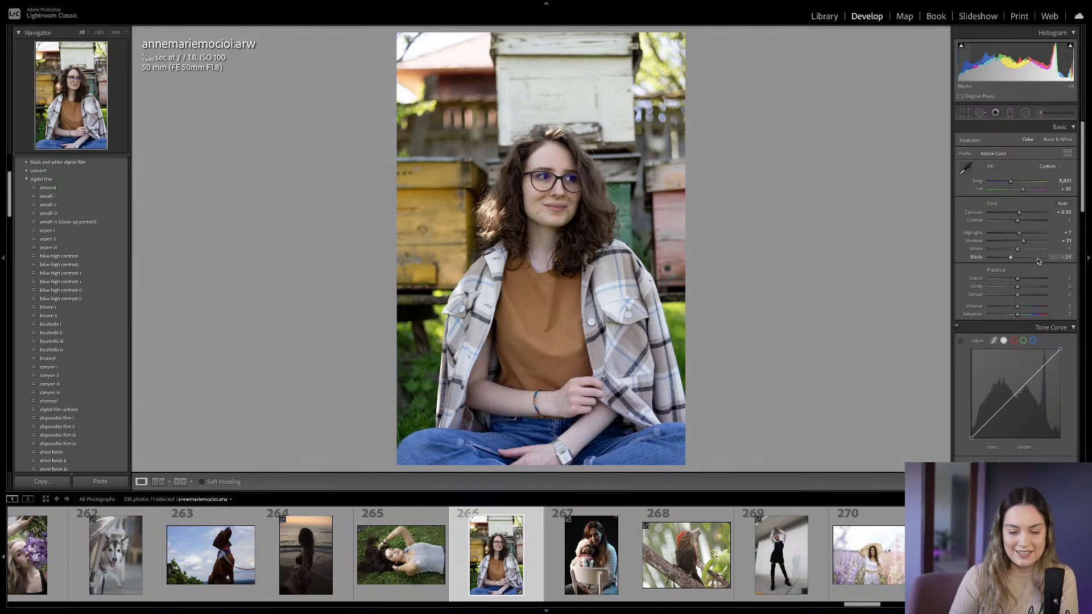
Shape the RGB tone curve with a lifted black point, a shadow point and a midtone point at input 101, output 108.
scroll(1010, 279, down, 3)
mouse_move(971, 353)
mouse_down()
mouse_move(1008, 320)
mouse_move(987, 345)
mouse_up()
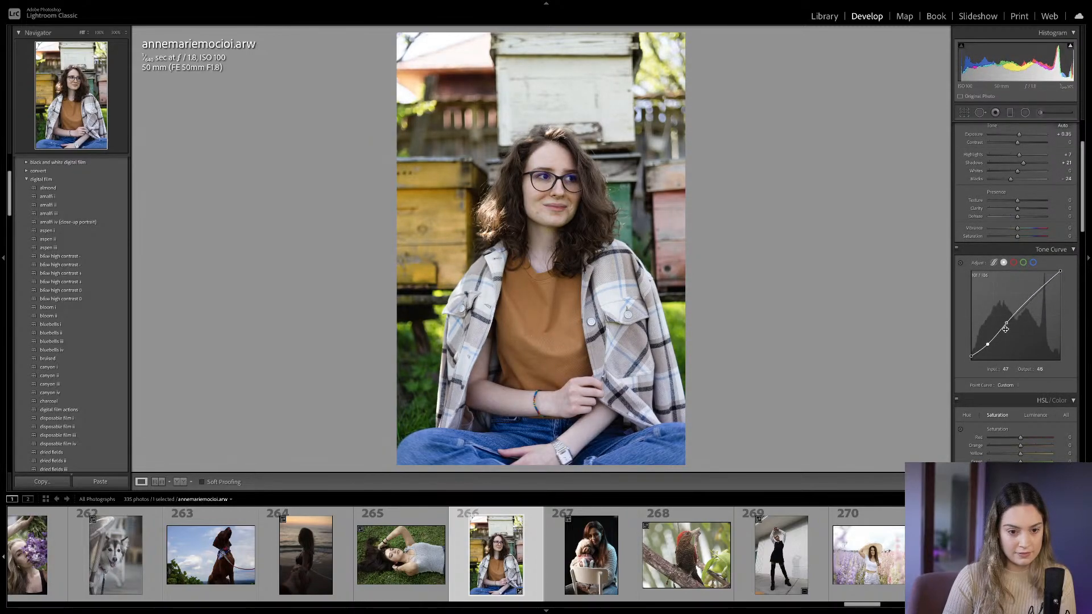
Refine the basic tone with contrast +6 and highlights -59, and nudge the tint to +31.
scroll(1007, 325, up, 3)
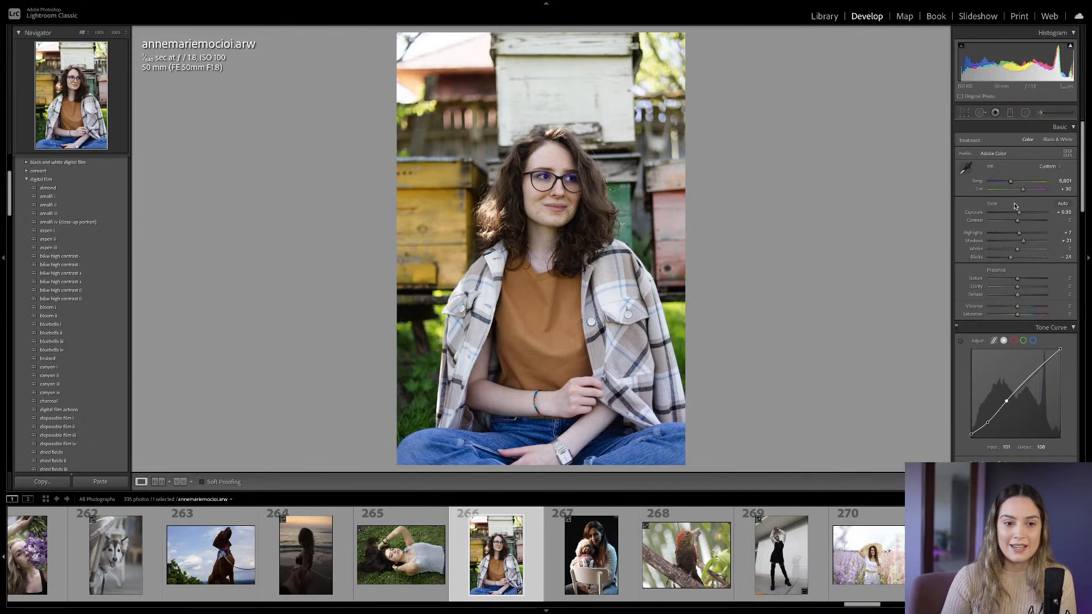
drag(1017, 220, 1020, 221)
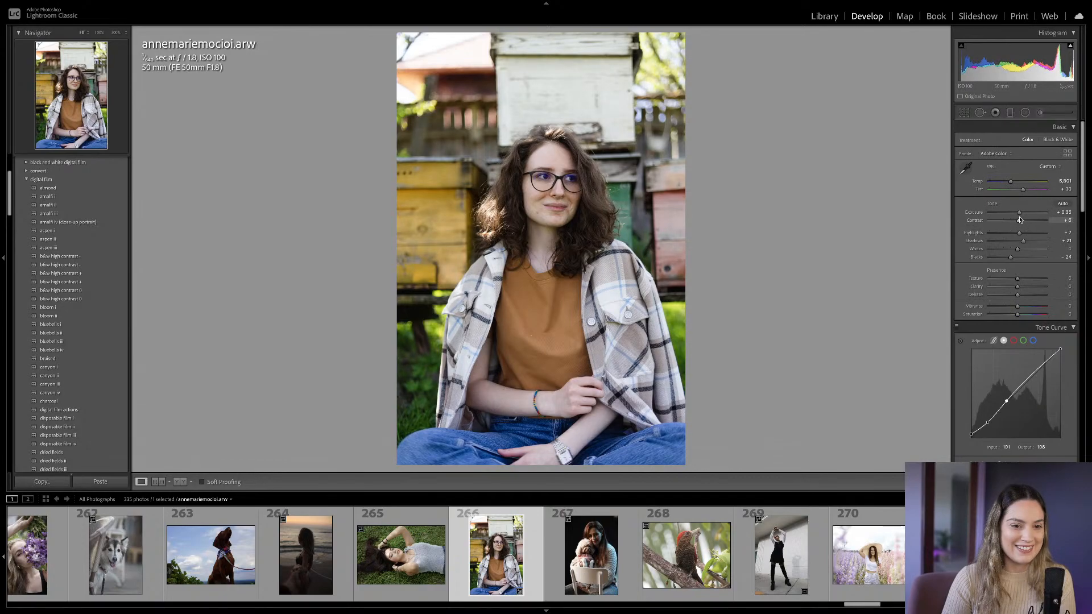
click(1000, 234)
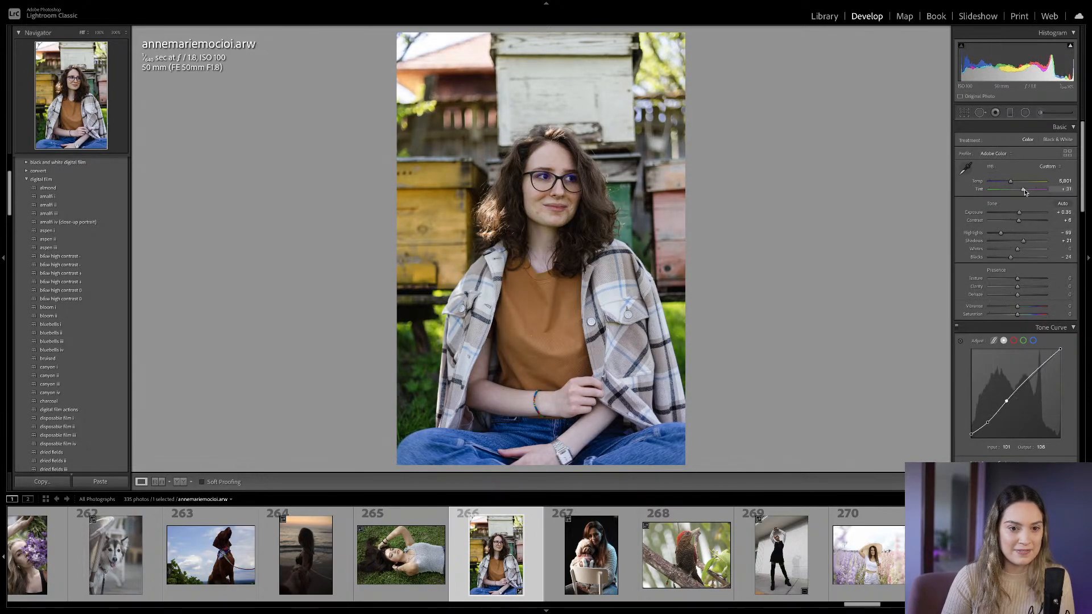
Add points to the blue channel curve, lowering the shadows to input 56, output 52 and anchoring the highlights at 167.
scroll(1029, 205, down, 5)
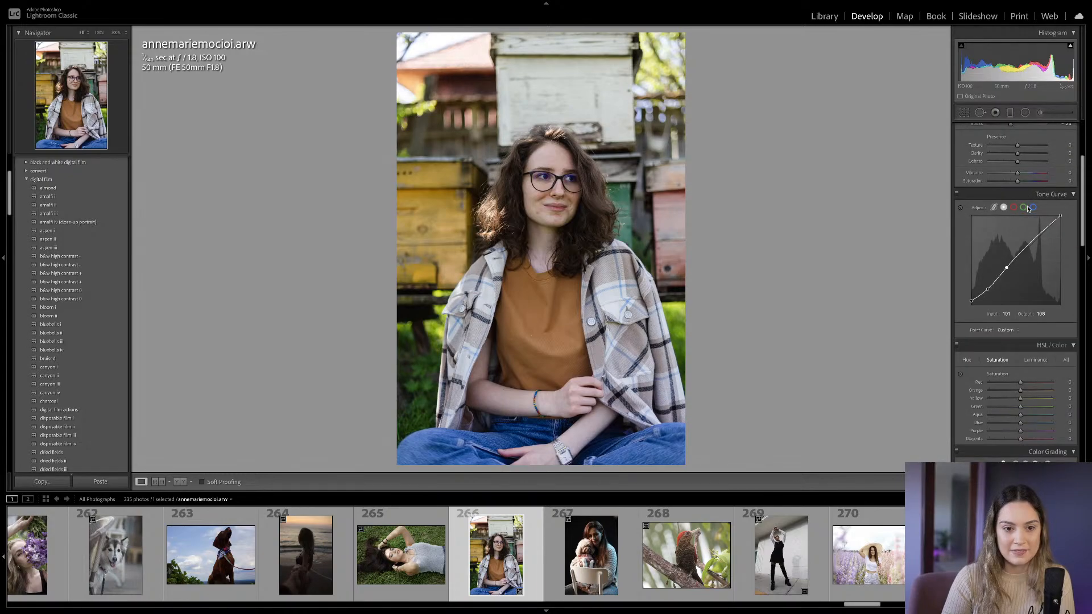
click(1032, 207)
drag(971, 306, 991, 287)
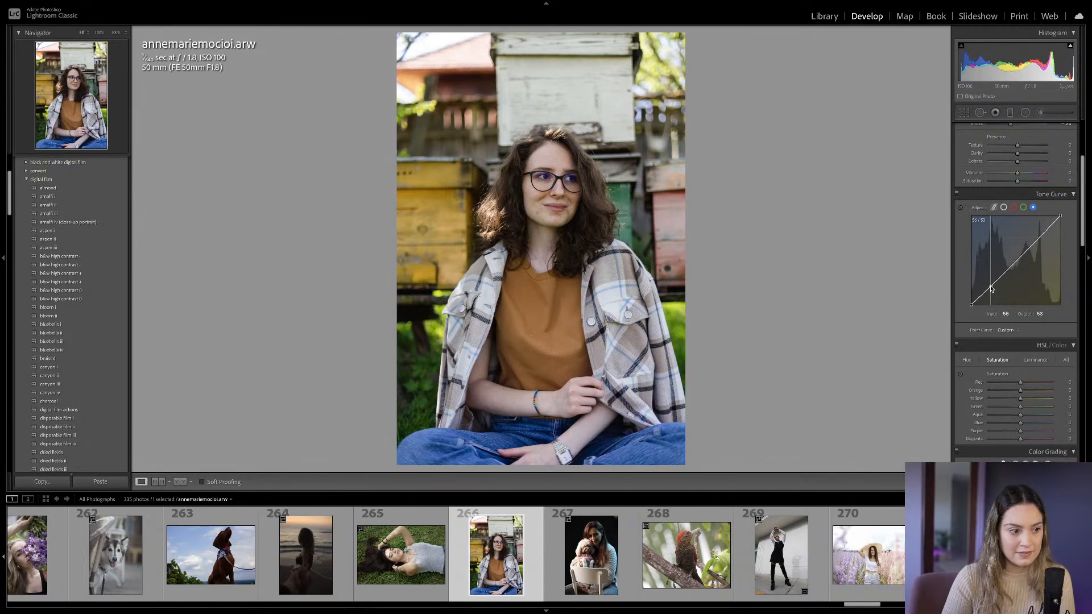
click(1030, 248)
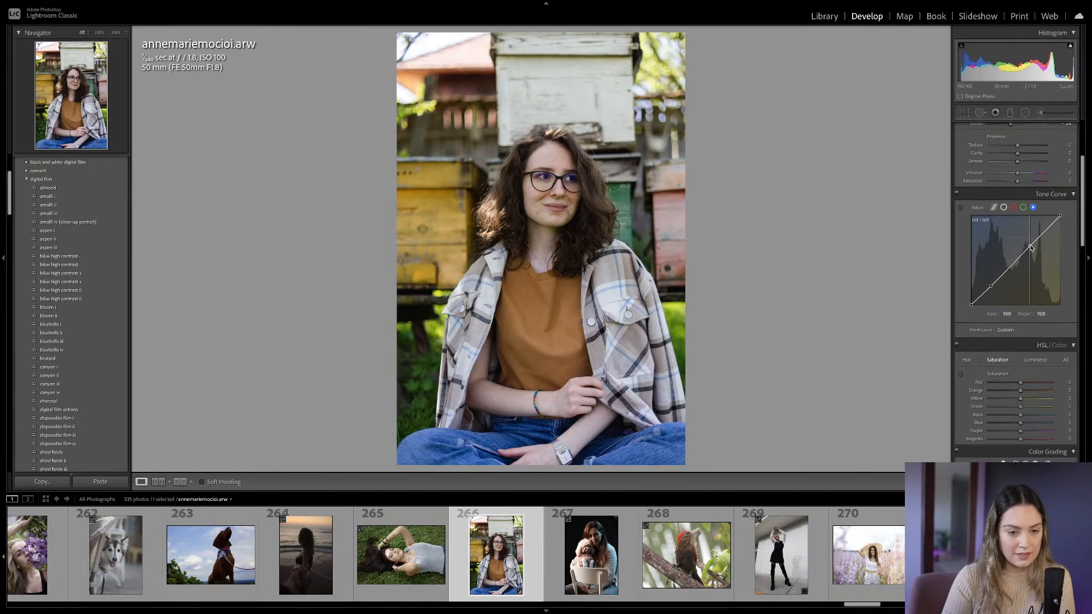
drag(990, 288, 991, 288)
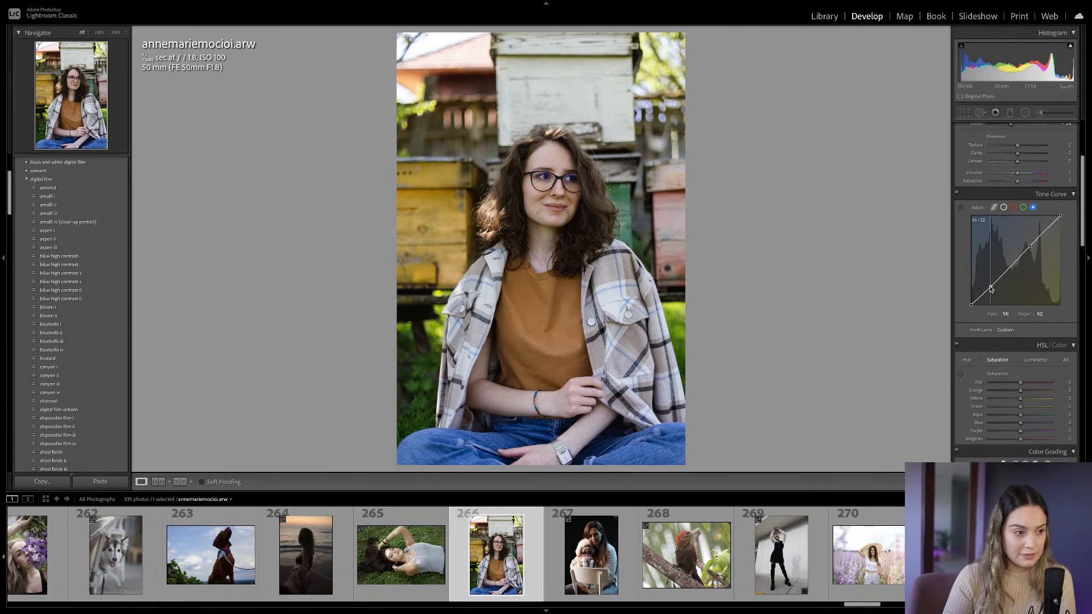
click(1030, 248)
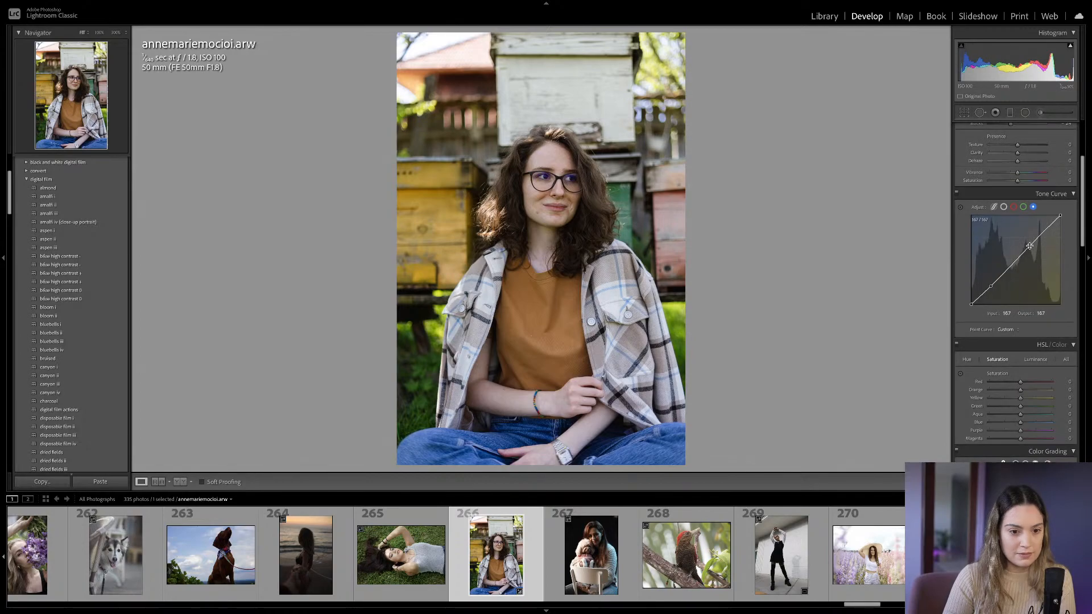
Calibrate the colors: shadow tint slightly toward magenta, red primary hue +15 and saturation -22, green primary saturation +10, blue primary hue -11.
scroll(1007, 267, down, 1)
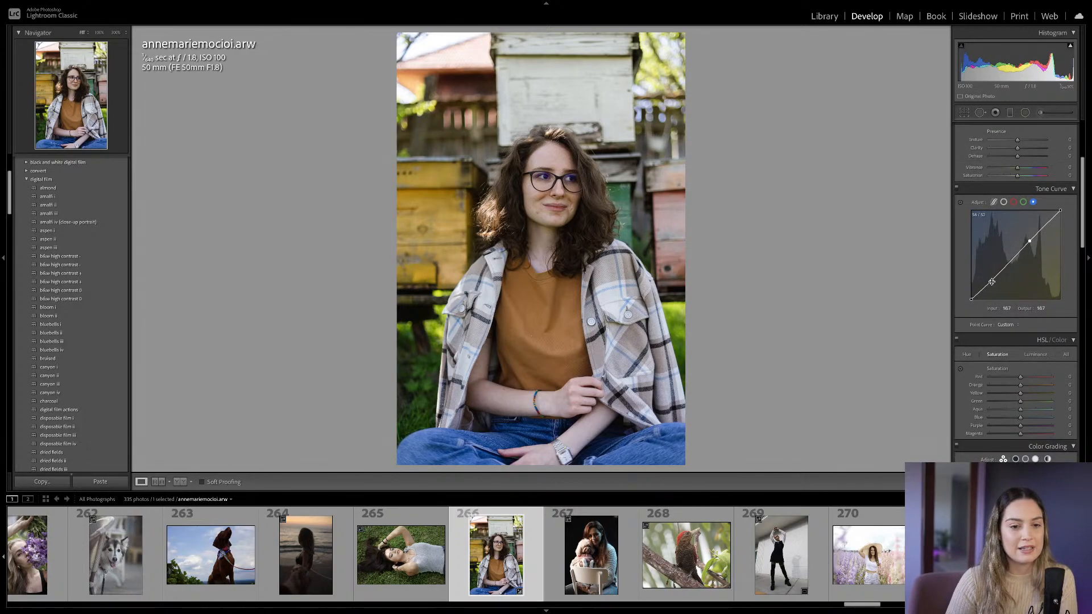
scroll(995, 284, down, 10)
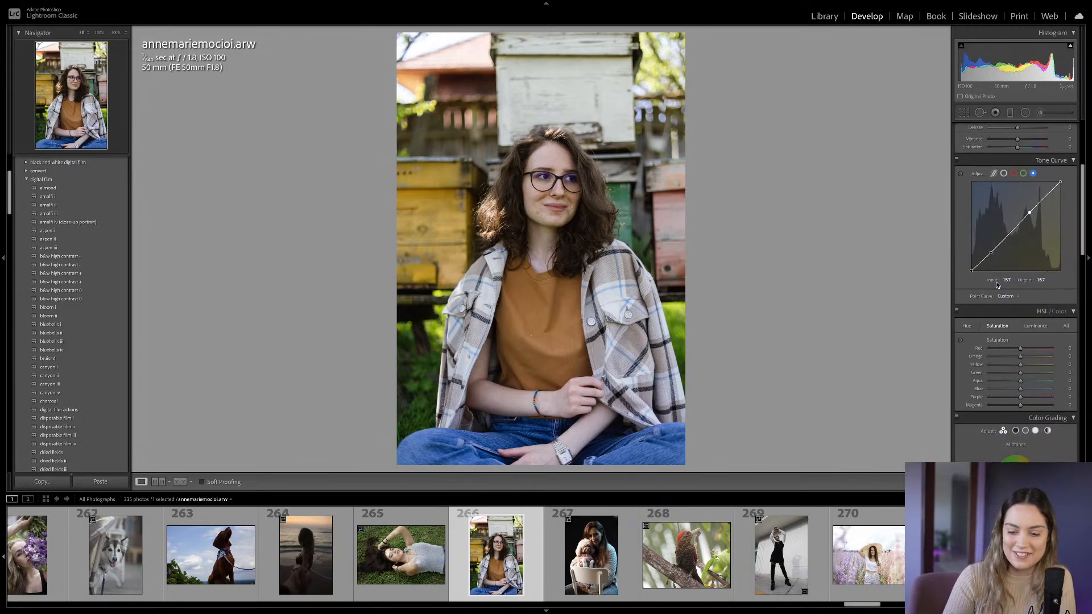
scroll(996, 285, down, 10)
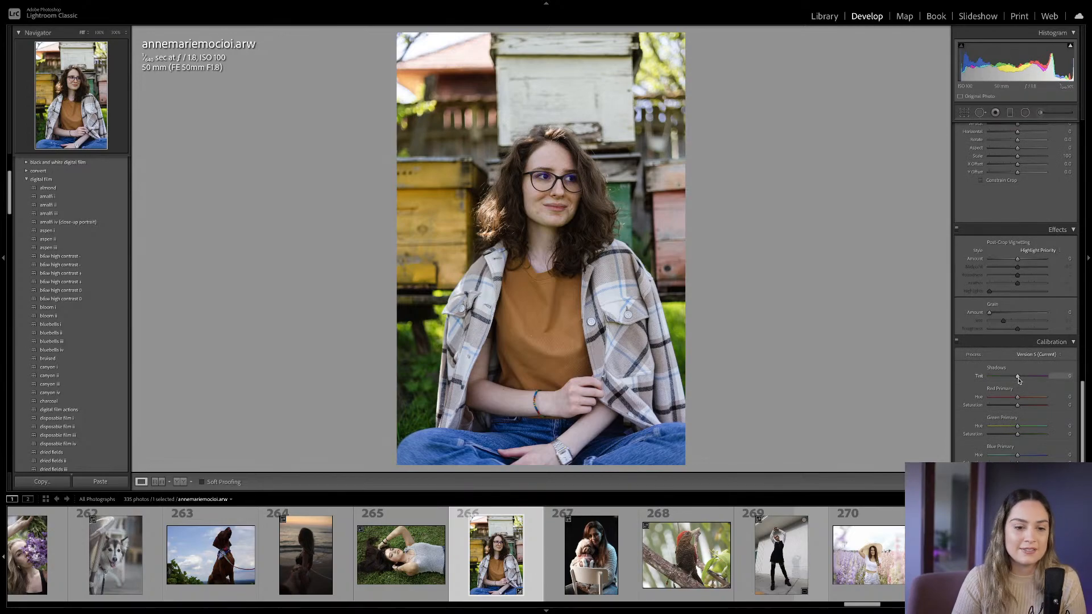
drag(1019, 379, 1020, 381)
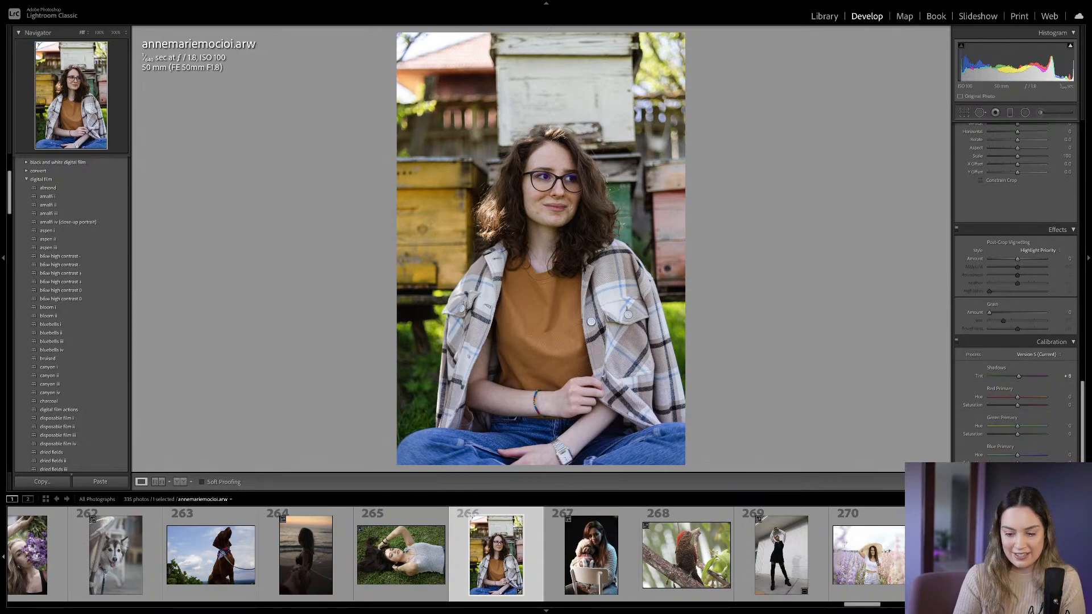
drag(1017, 405, 1018, 461)
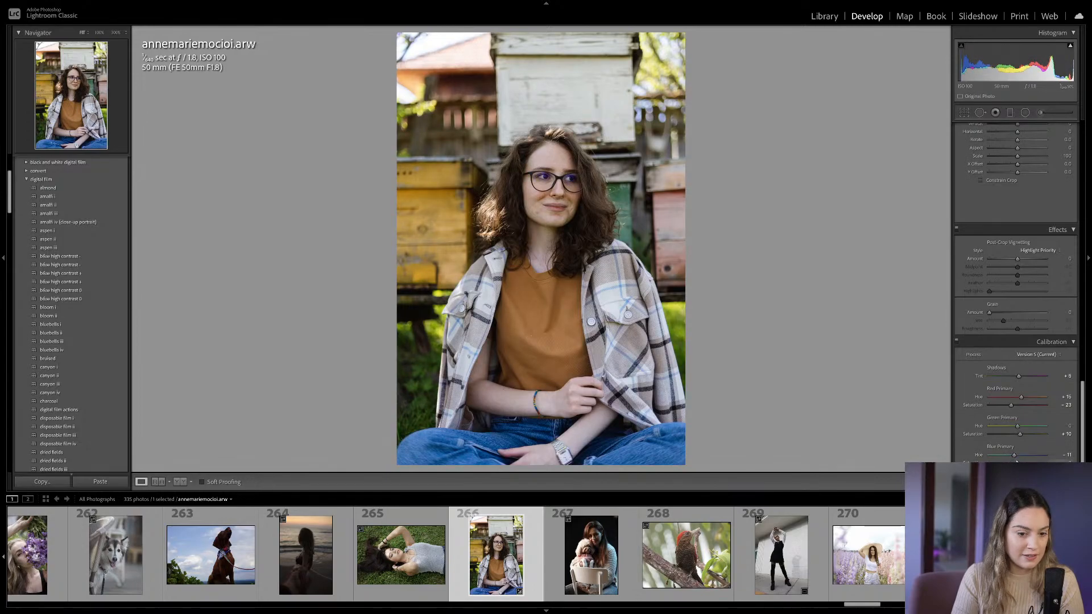
Compare the edited portrait with its unedited version.
scroll(1018, 348, up, 10)
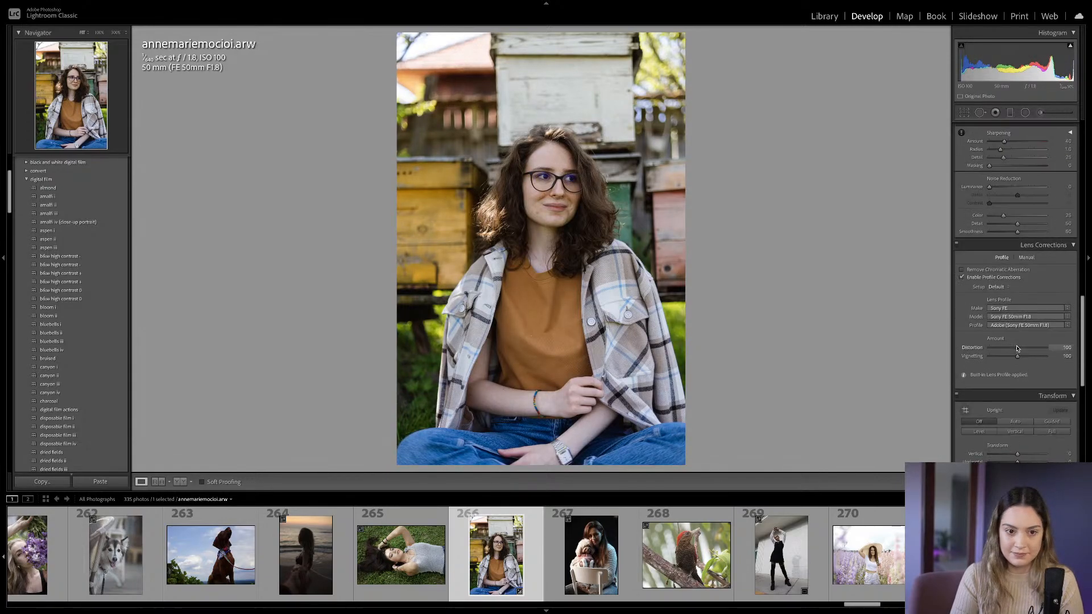
scroll(1017, 348, up, 5)
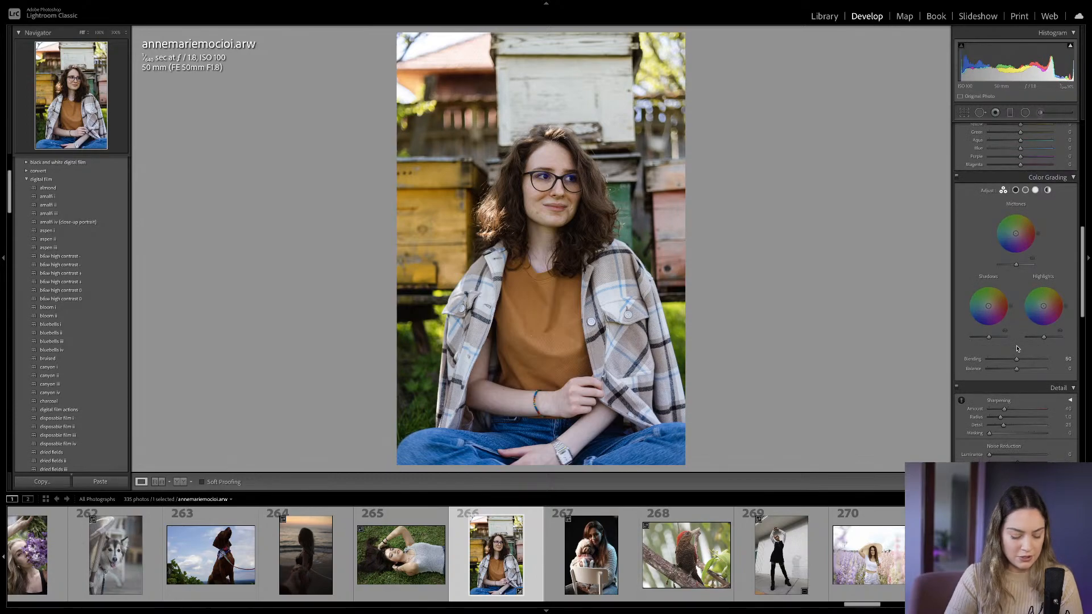
key(backslash)
key(backslash)
Adjust the HSL saturation: red -6, orange +19, yellow +23, green -7 and blue -34.
scroll(1017, 349, up, 3)
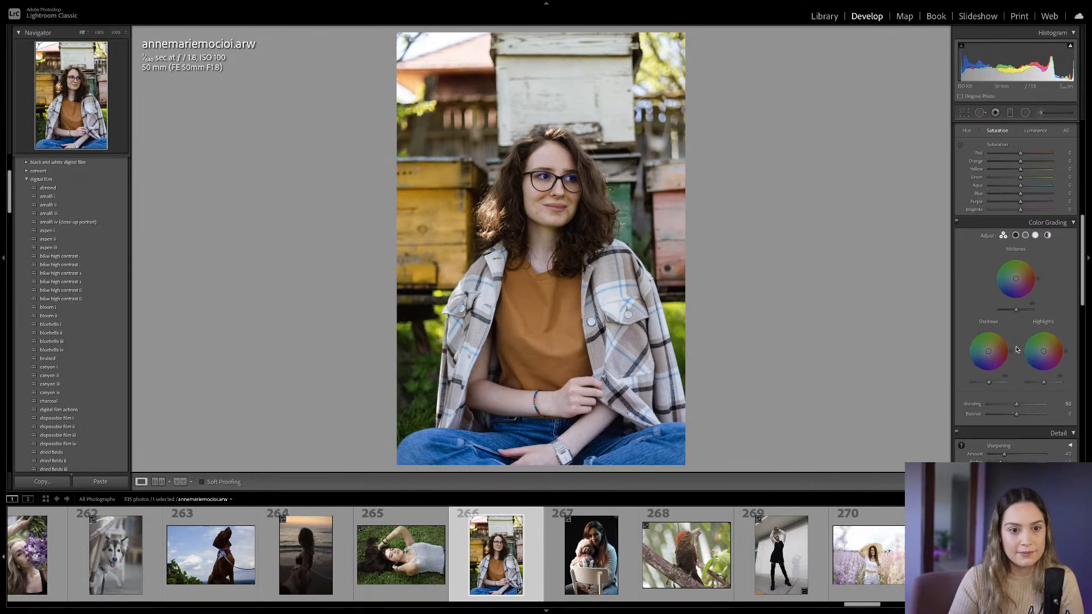
mouse_move(1020, 257)
mouse_down()
mouse_move(1018, 243)
mouse_move(1026, 250)
mouse_up()
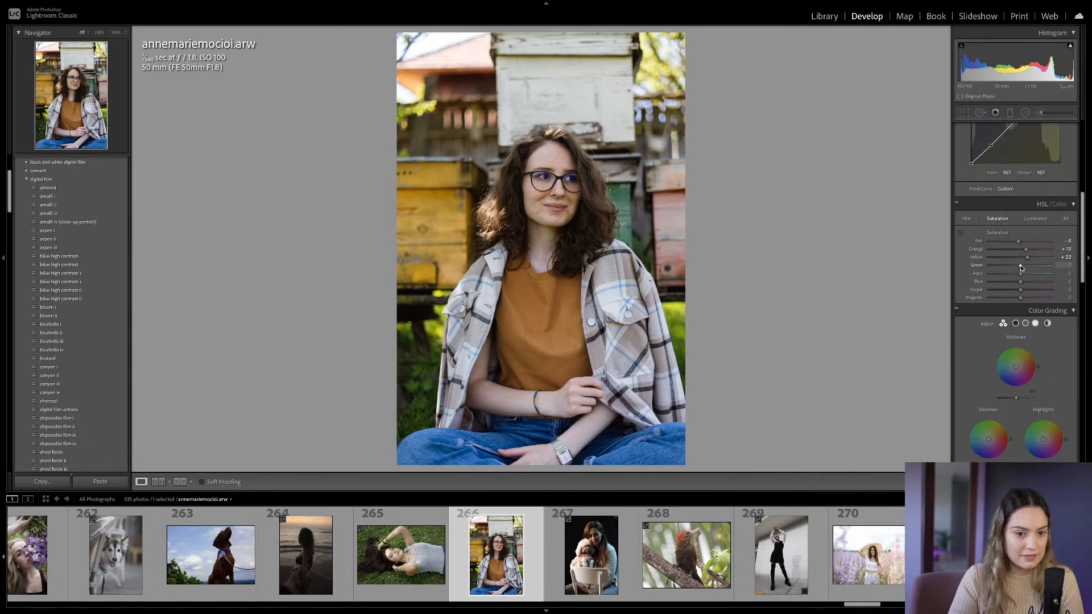
click(966, 219)
mouse_move(1020, 265)
mouse_down()
mouse_move(1006, 267)
mouse_move(1025, 251)
mouse_move(1034, 267)
mouse_move(1015, 283)
mouse_up()
click(1033, 223)
click(999, 221)
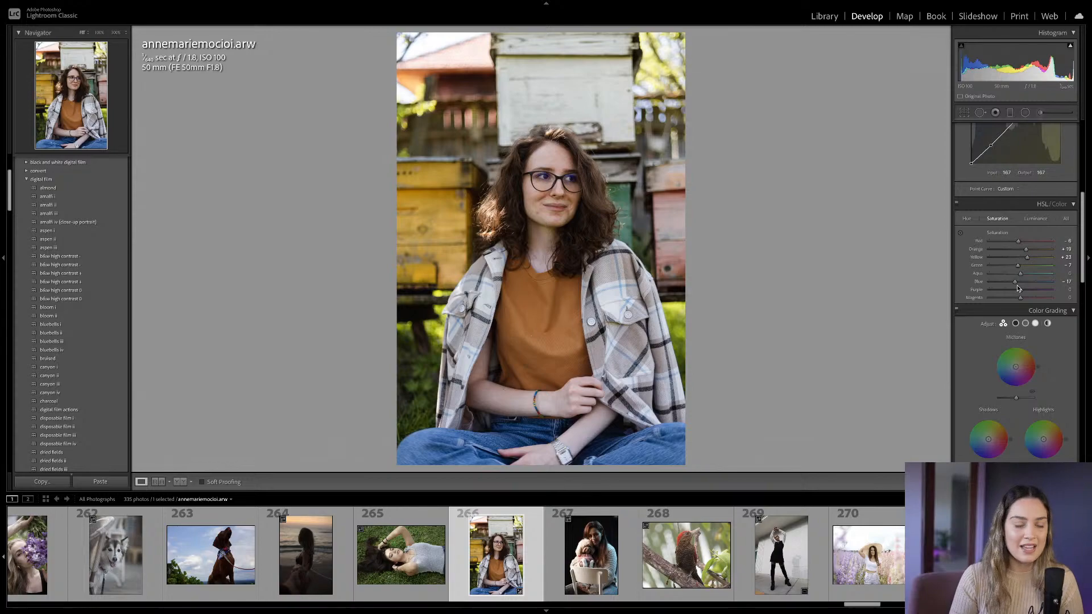
drag(1016, 284, 1010, 285)
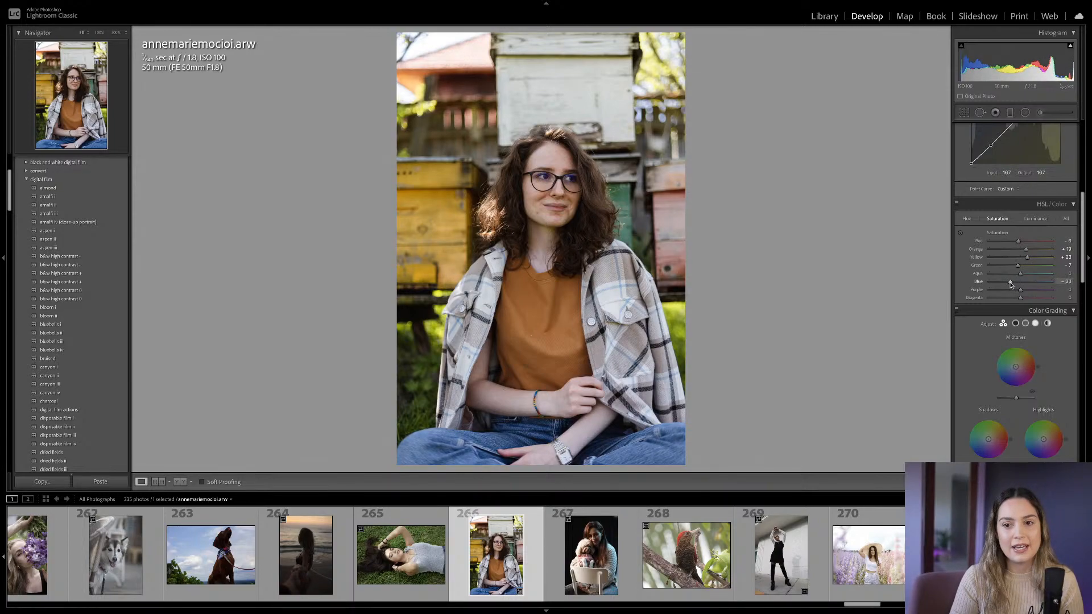
drag(1010, 285, 1011, 284)
Color grade the midtones toward orange with hue 28 and saturation 20.
scroll(1026, 263, up, 1)
scroll(1026, 263, down, 3)
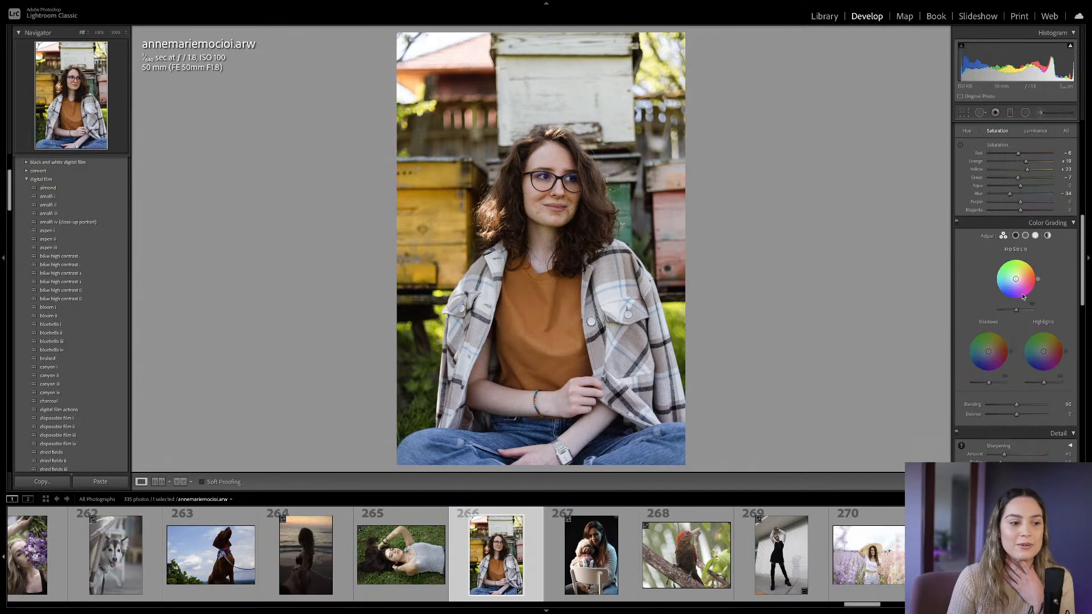
drag(1017, 282, 1017, 278)
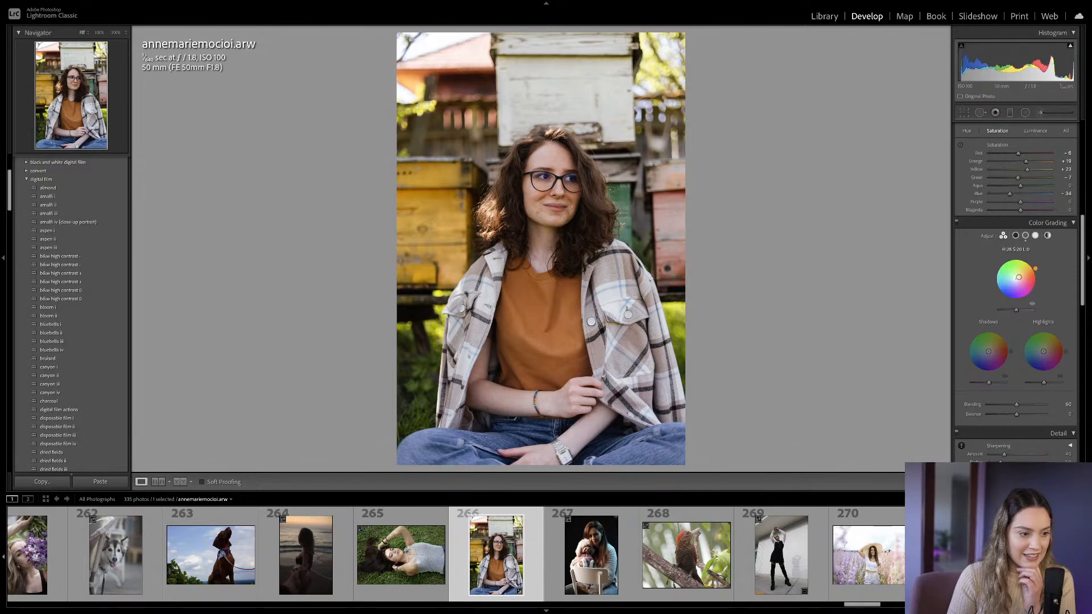
Fine-tune the color grading by softening the midtone orange, tinting the highlights slightly warm, and adjusting the shadows.
drag(1018, 276, 1019, 278)
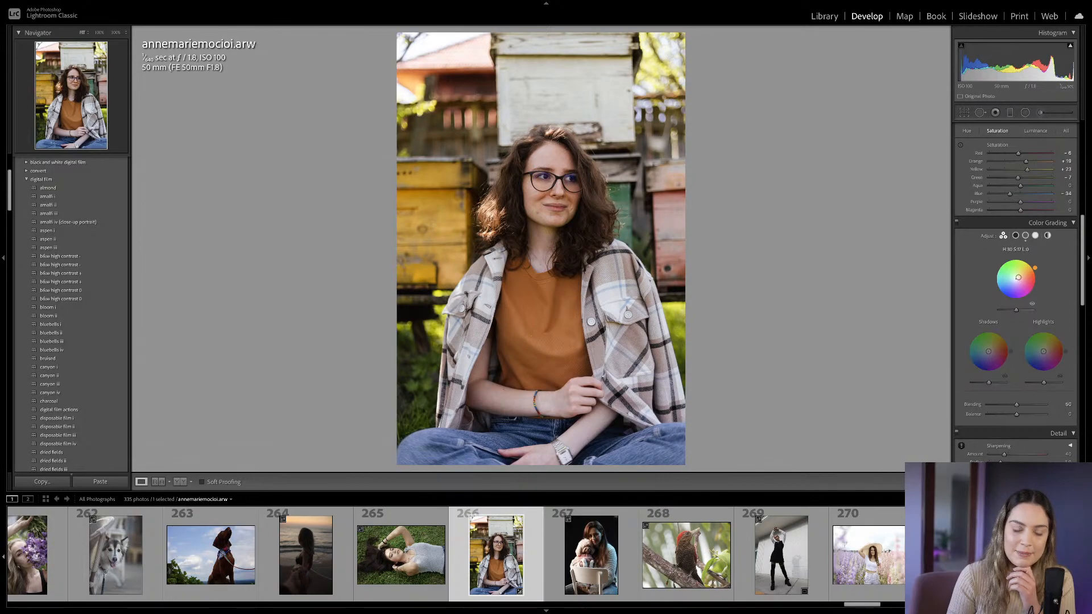
drag(1018, 276, 1018, 279)
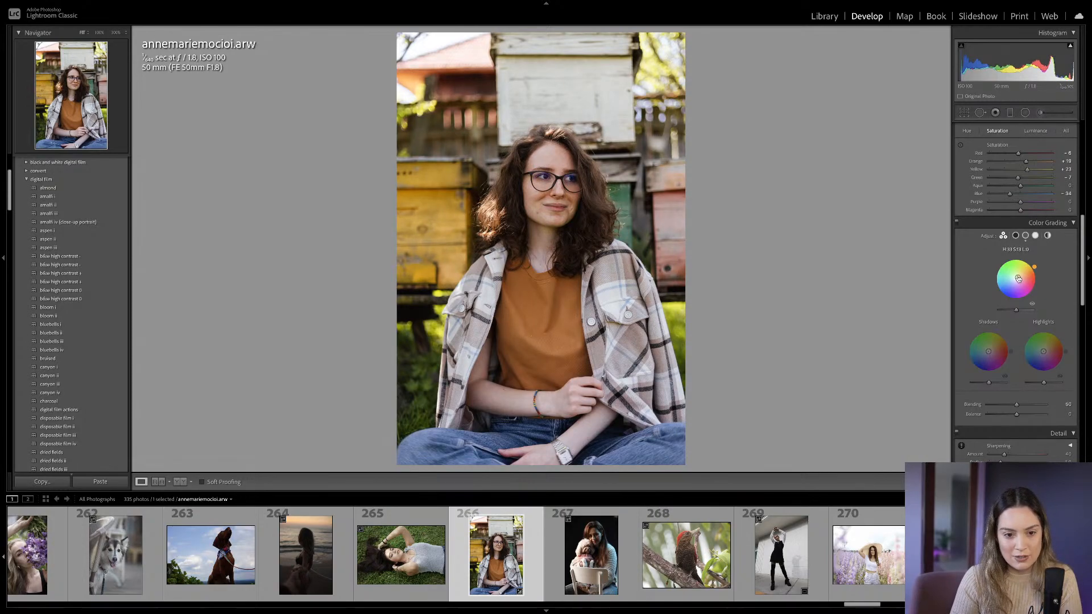
drag(1042, 351, 1045, 349)
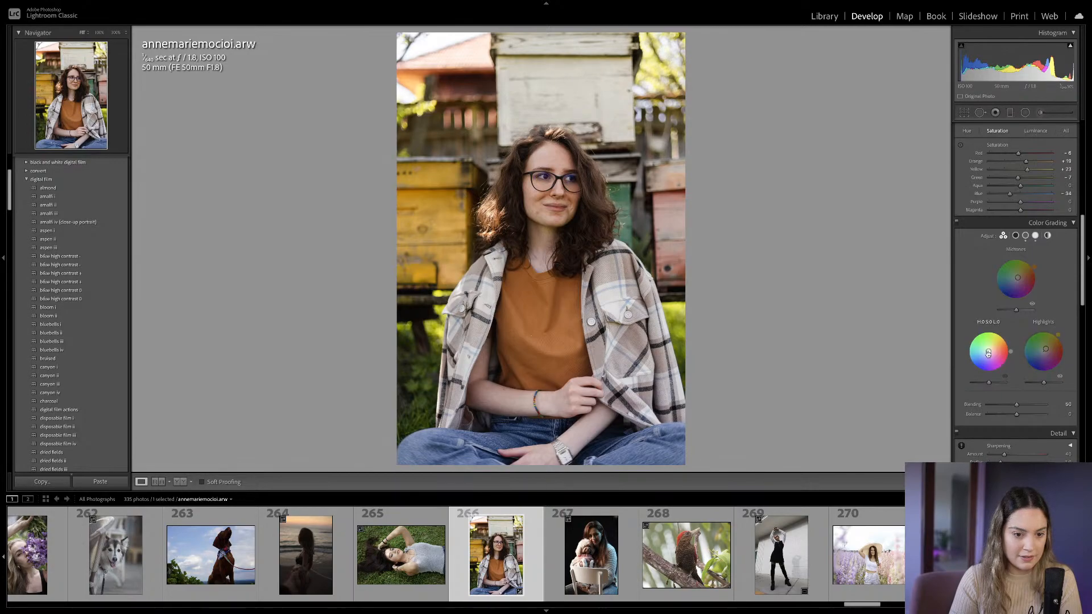
drag(988, 352, 1007, 368)
Shift the white balance tint slightly further toward magenta, to about +33, and display the overall point curve.
scroll(1004, 359, down, 3)
scroll(1014, 360, down, 1)
scroll(1018, 358, up, 5)
scroll(1021, 354, up, 4)
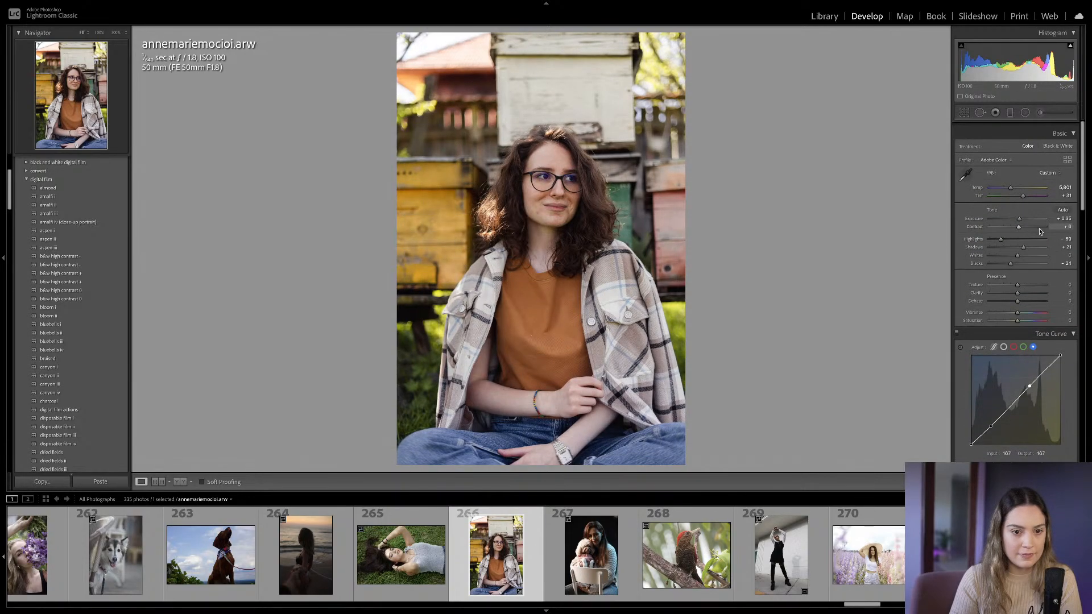
drag(1022, 191, 1024, 192)
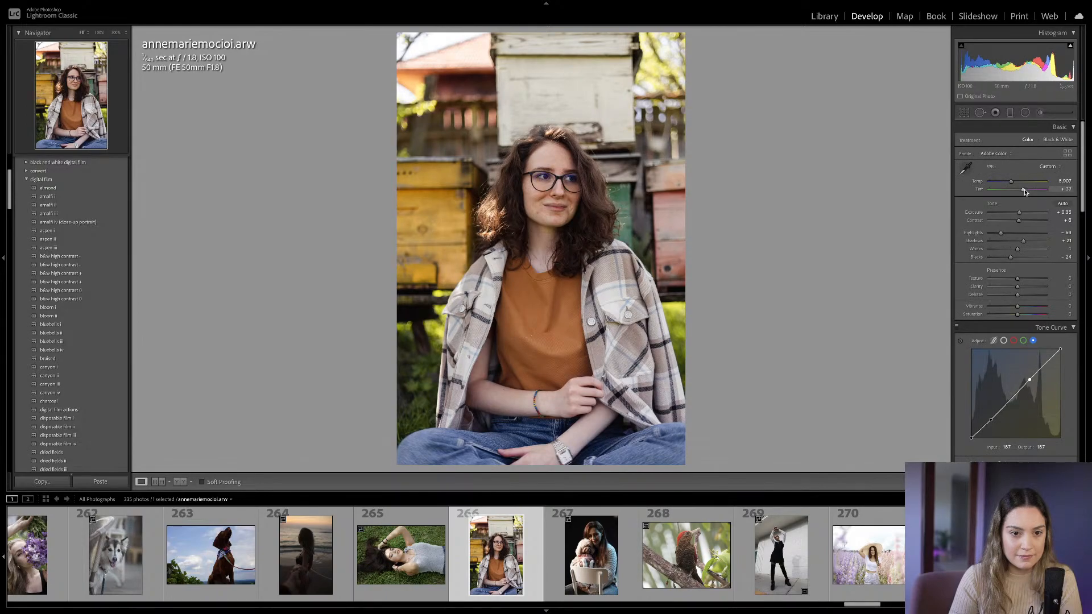
click(1004, 341)
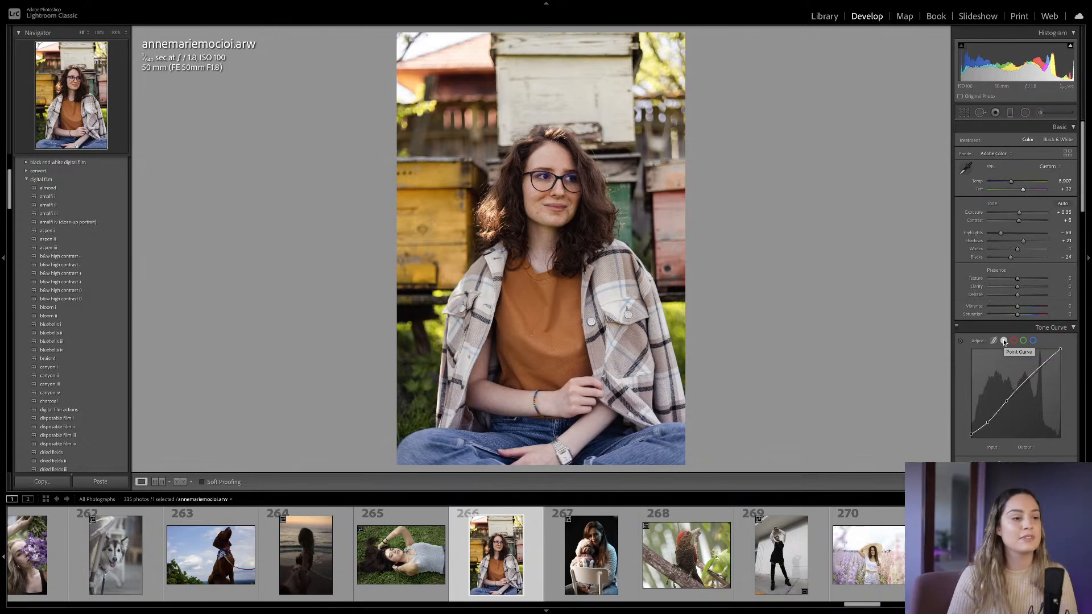
Compare the finished beehive portrait repeatedly with its unedited version.
key(backslash)
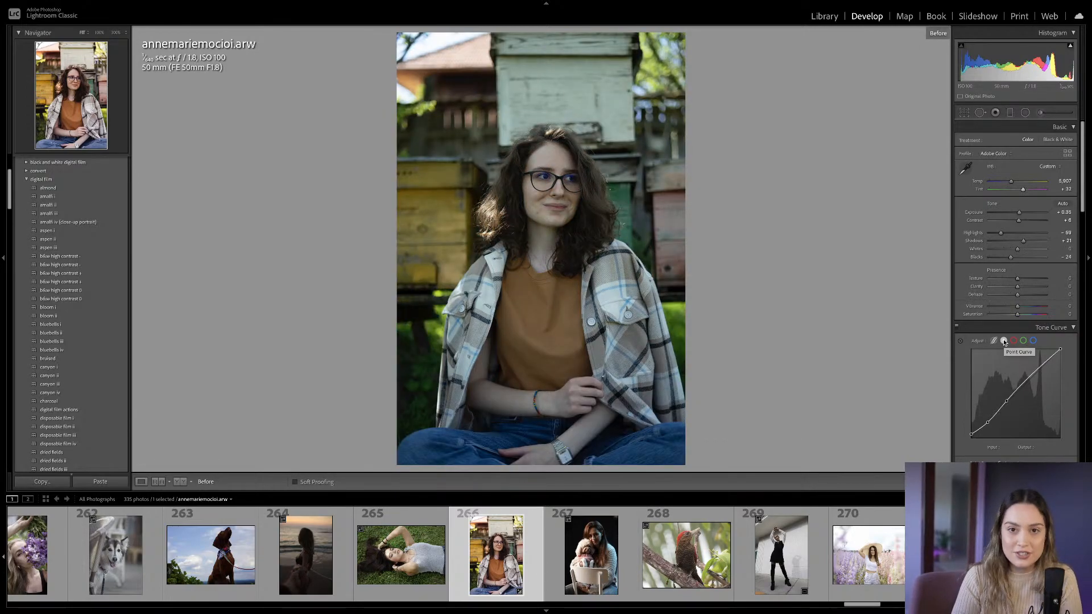
key(backslash)
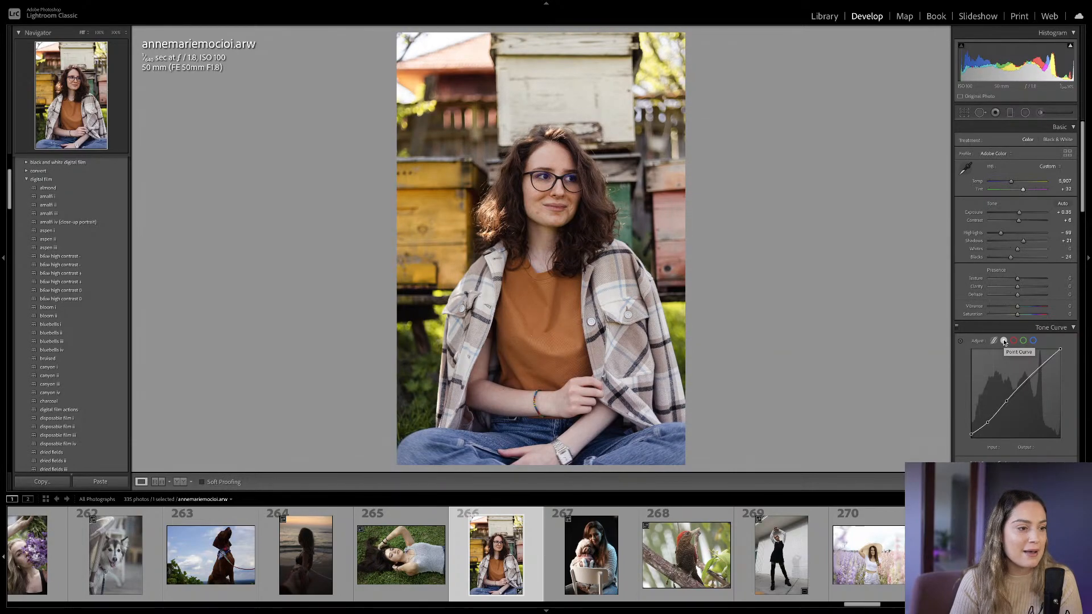
key(backslash)
key(backslash)
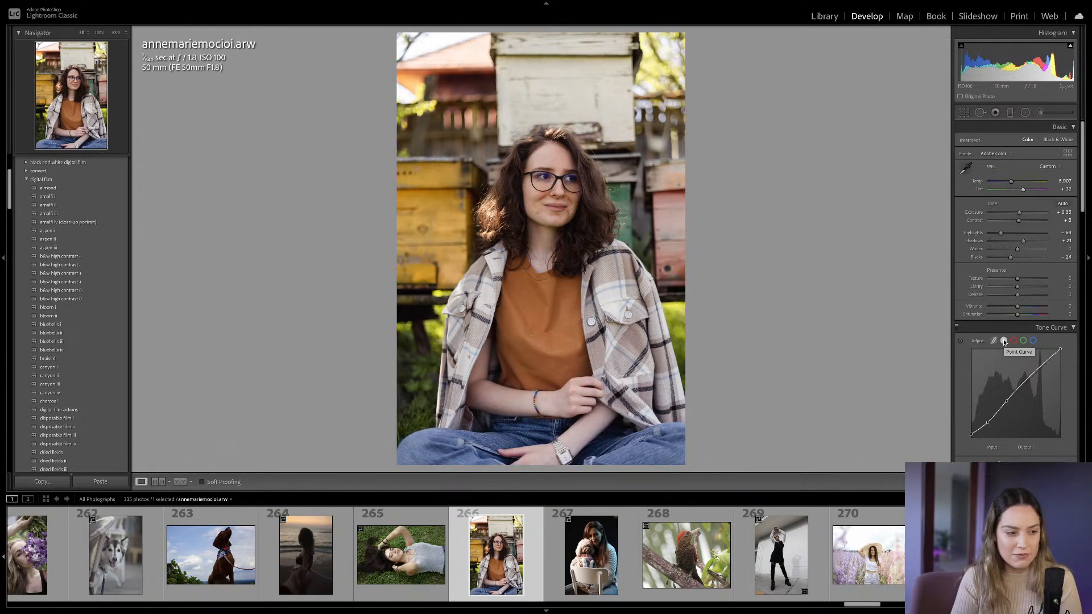
key(backslash)
key(backslash)
key(backslash)
key(backslash)
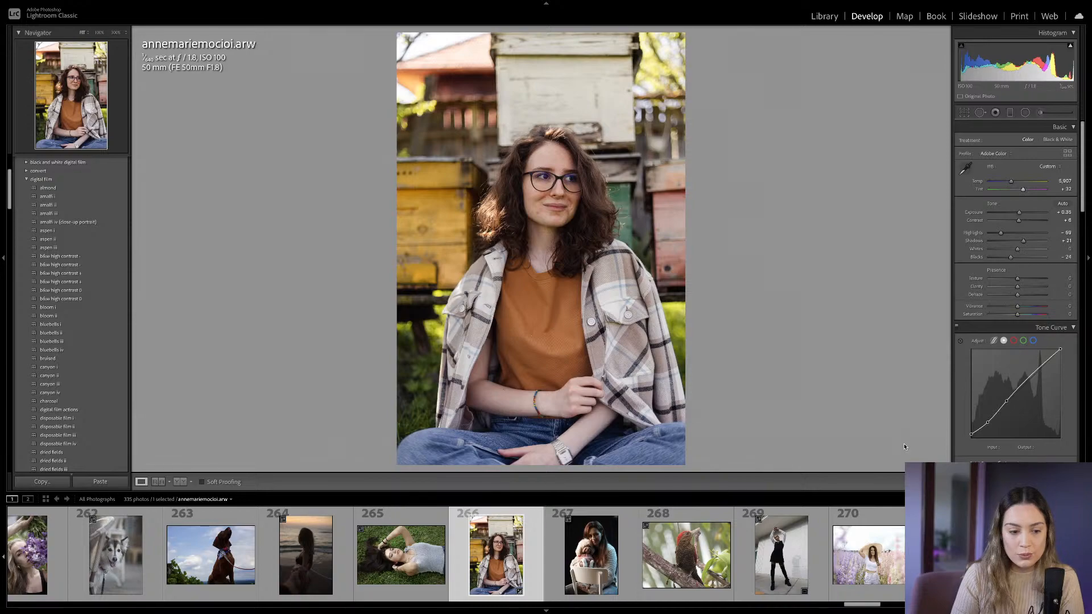
Open mariposa.pictures.nef, the backlit portrait of the woman with a hair bun, for editing.
scroll(625, 555, up, 5)
scroll(594, 559, up, 5)
scroll(594, 559, up, 6)
scroll(594, 559, up, 6)
scroll(596, 555, up, 2)
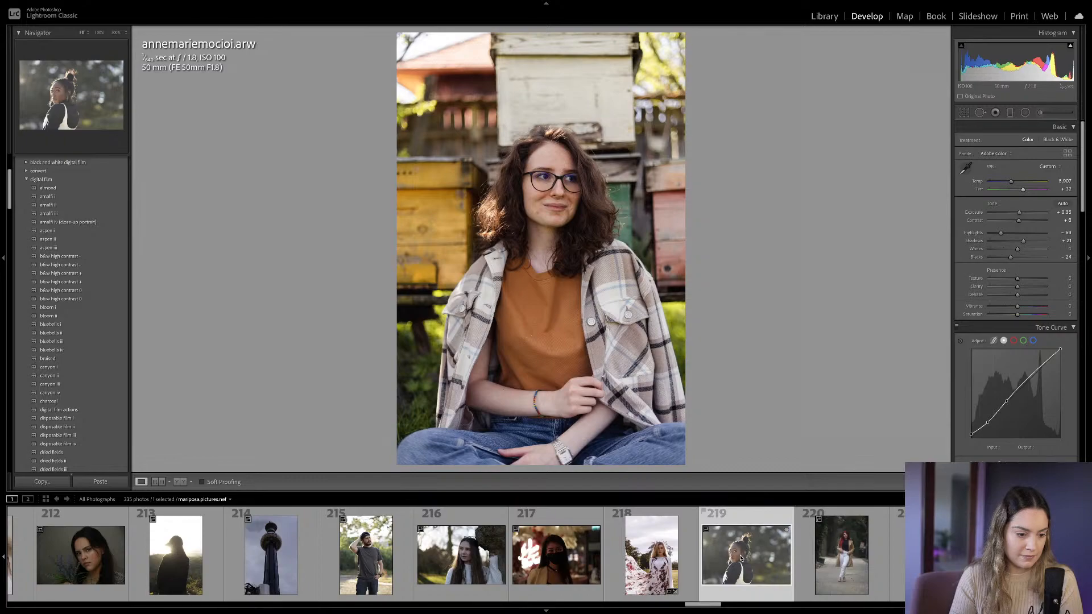
click(741, 559)
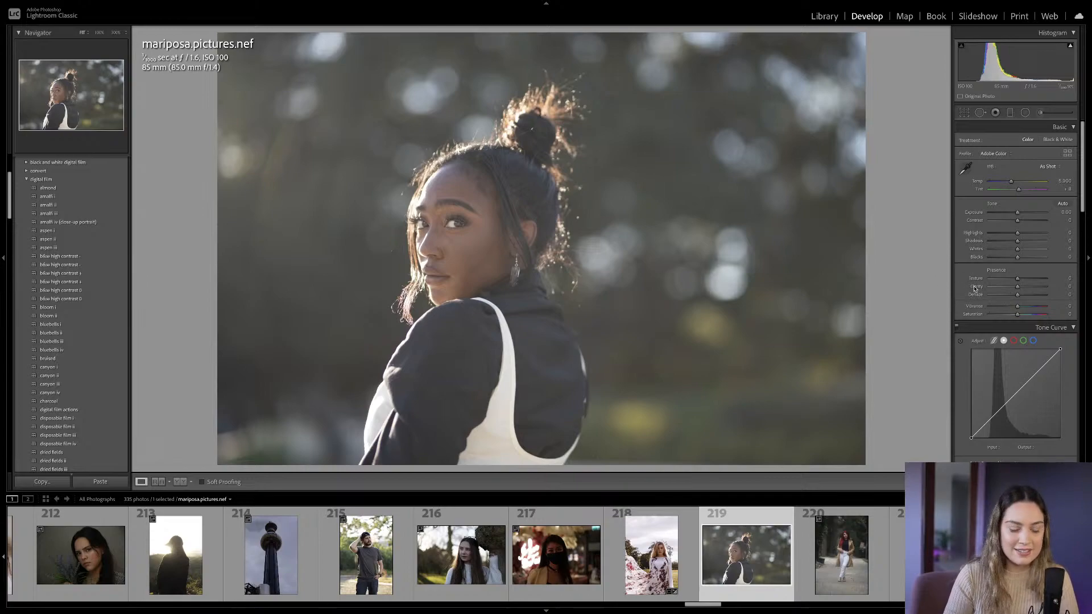
Shape the overall point curve with lifted blacks, slightly deepened shadows, brighter midtones and a slightly lowered white point.
scroll(993, 334, down, 3)
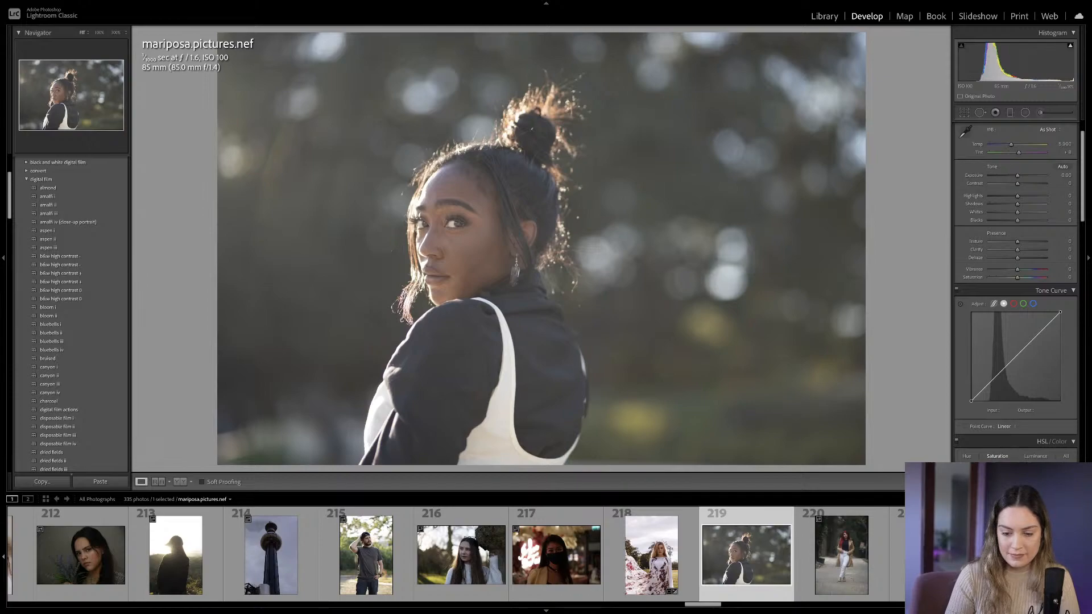
drag(970, 400, 1002, 370)
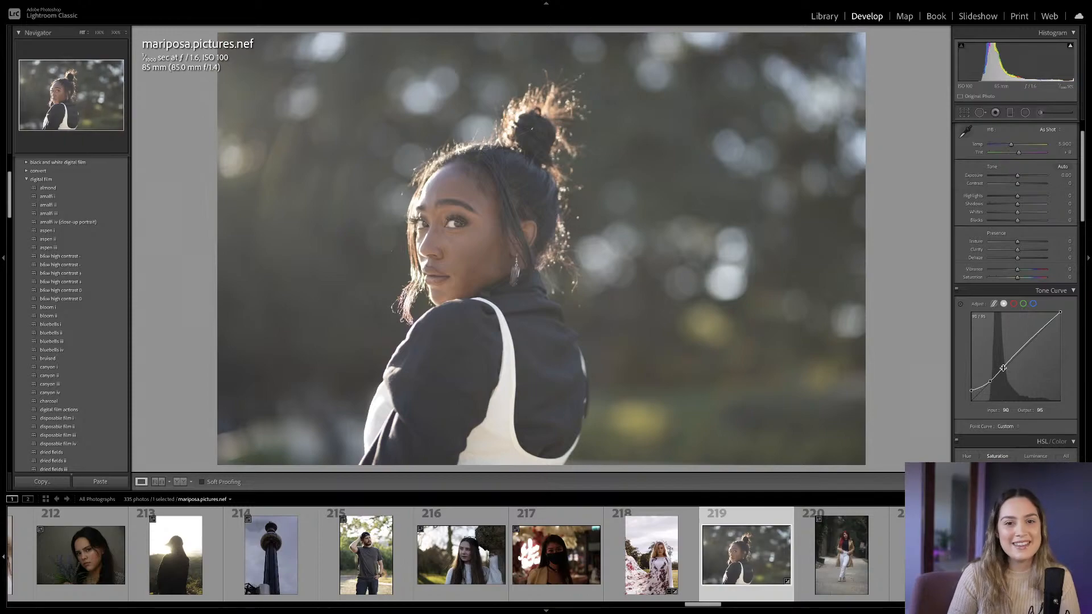
drag(1060, 312, 1002, 370)
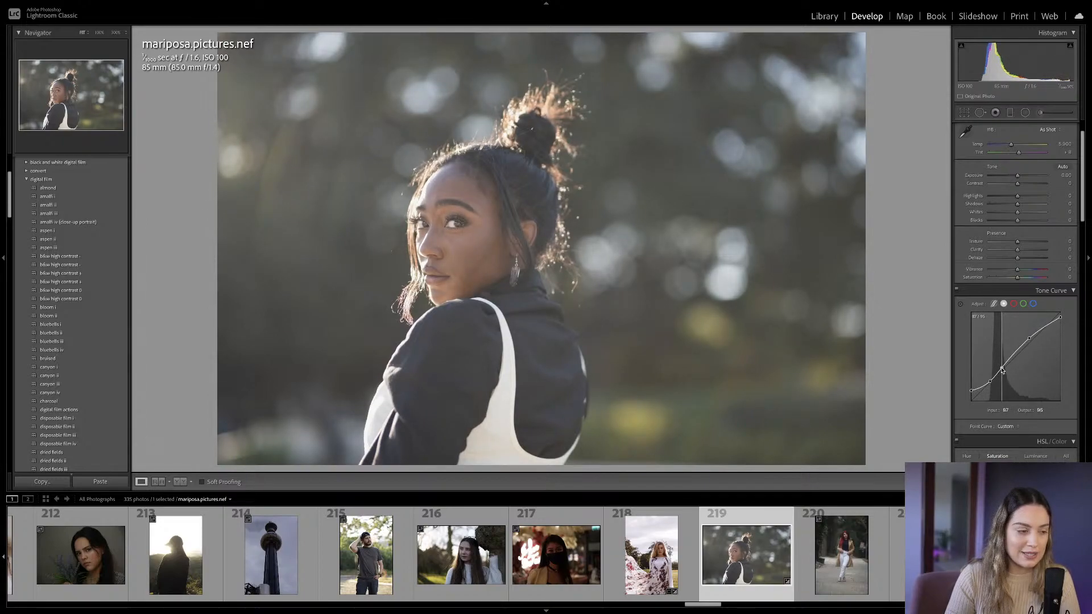
drag(990, 382, 991, 385)
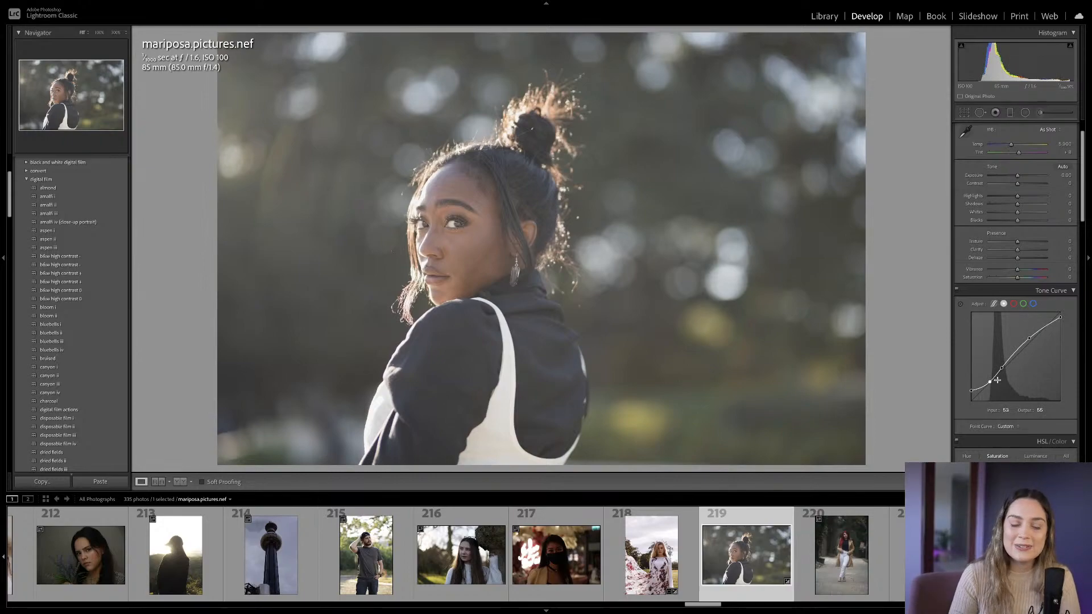
drag(1001, 367, 1002, 369)
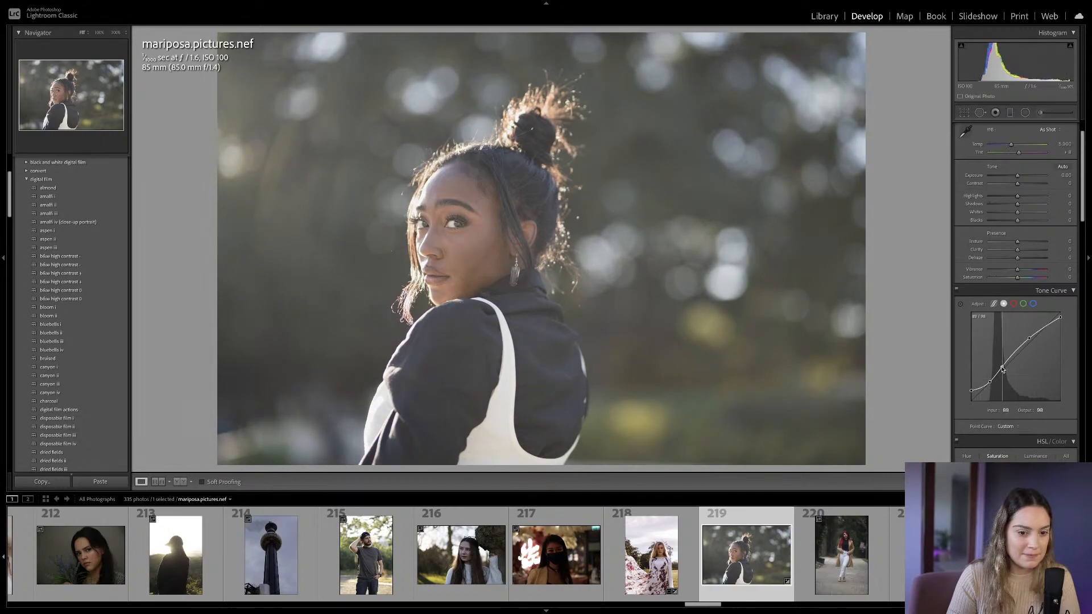
Shape the blue channel curve: lift the black point to about 18, lower the shadows, and raise the midtones and highlights.
click(1033, 304)
drag(971, 400, 990, 384)
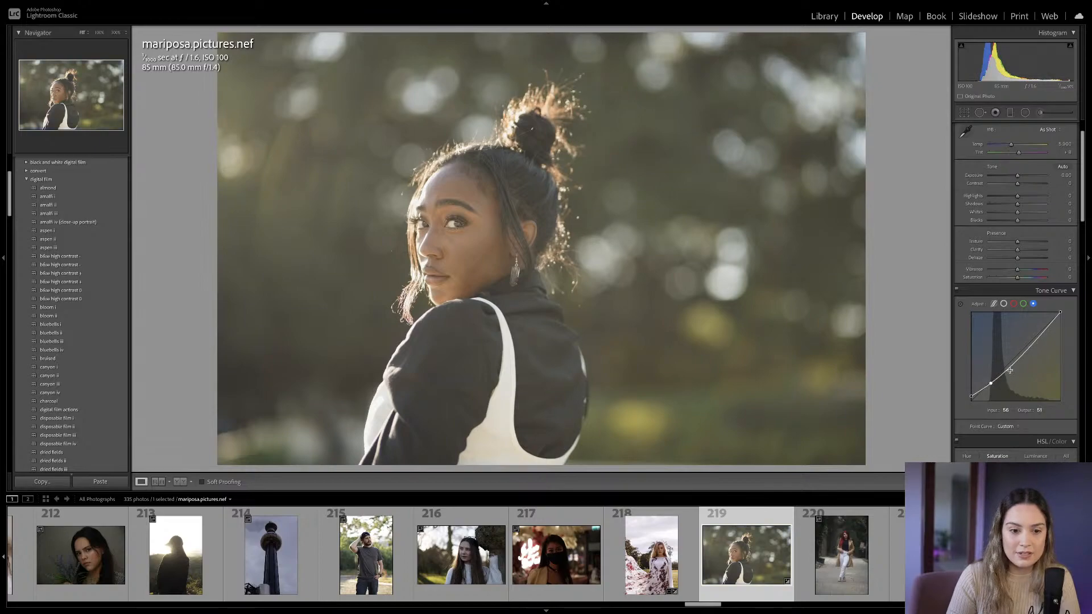
drag(1008, 368, 1012, 361)
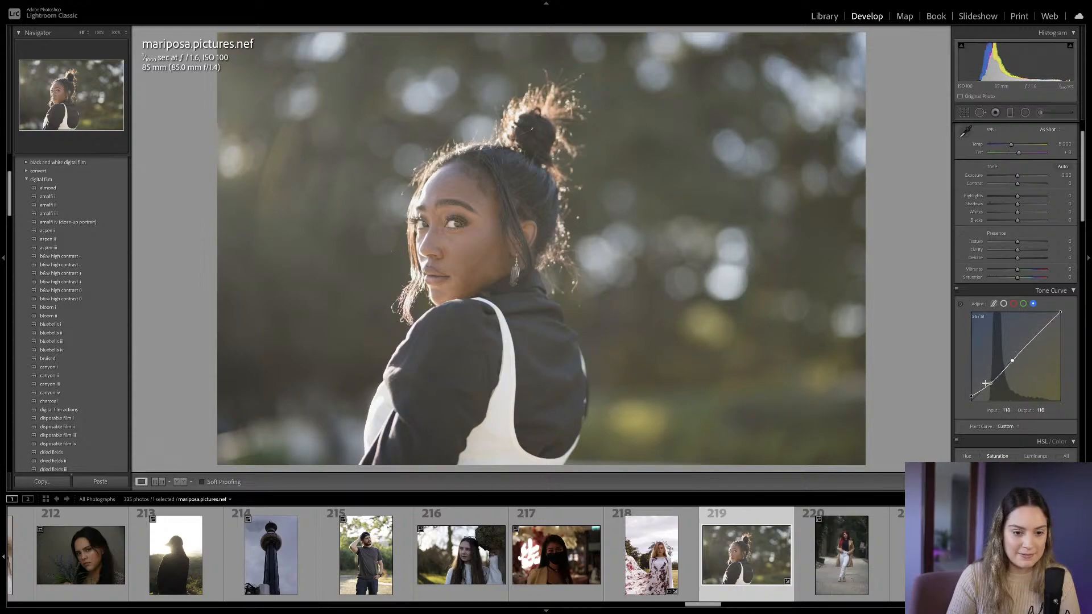
drag(972, 399, 975, 394)
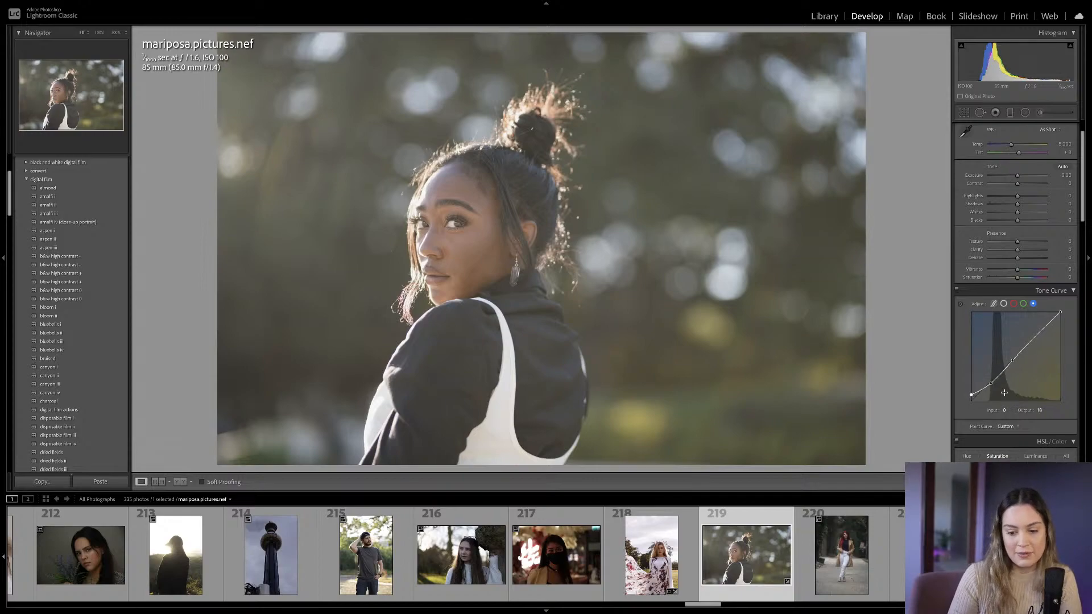
drag(991, 383, 1013, 360)
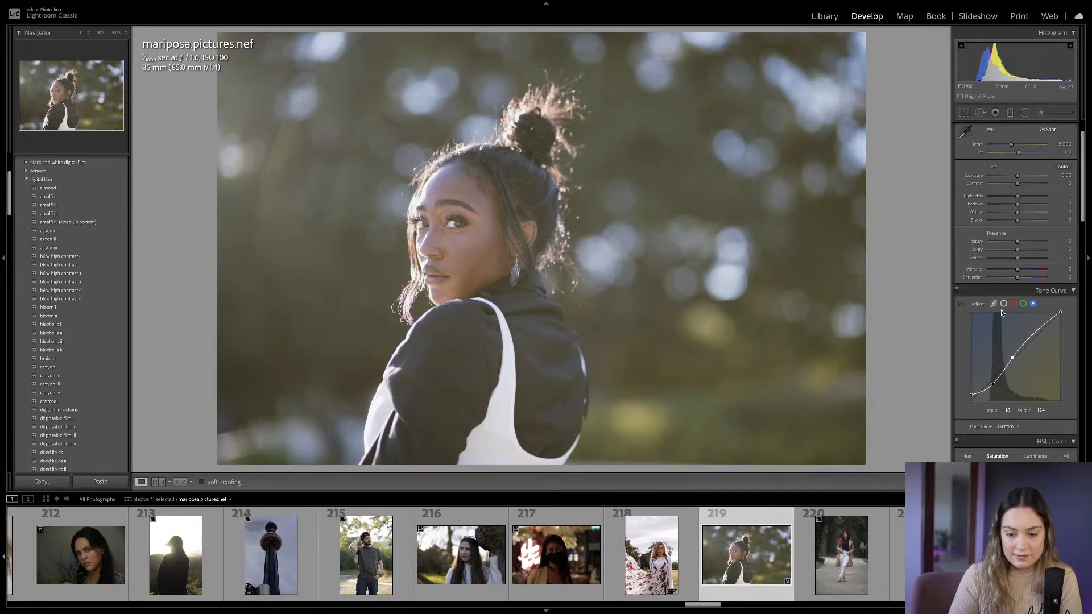
Adjust the green channel curve by lowering the darker midtones from input 93 to output 88 and slightly raising the highlights.
click(1023, 304)
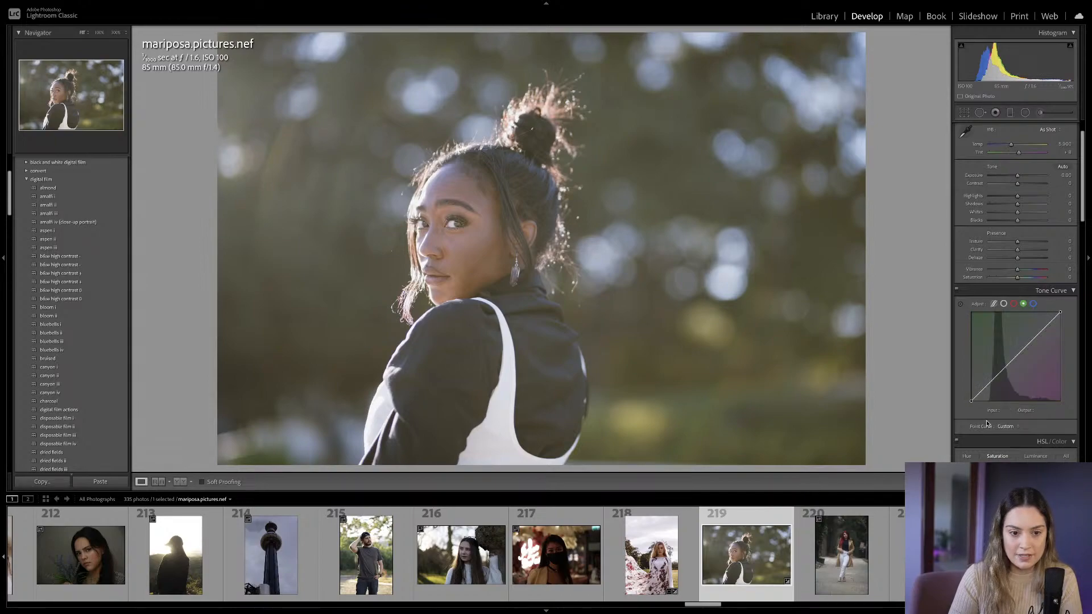
mouse_move(971, 401)
mouse_down()
mouse_move(963, 395)
mouse_move(956, 410)
mouse_up()
drag(1005, 366, 1005, 369)
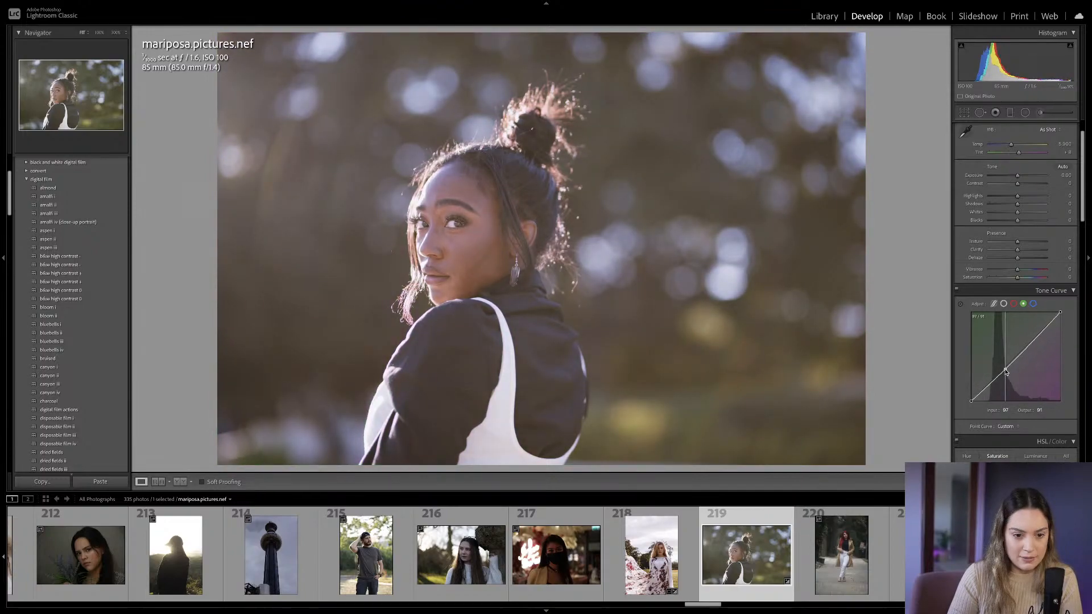
click(1036, 336)
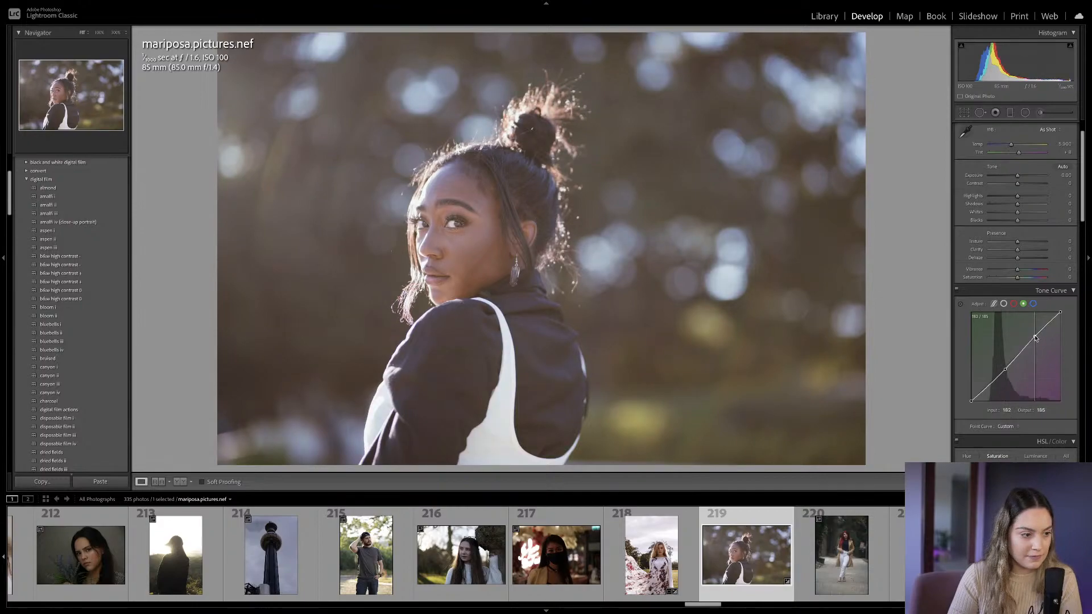
drag(1005, 369, 1004, 373)
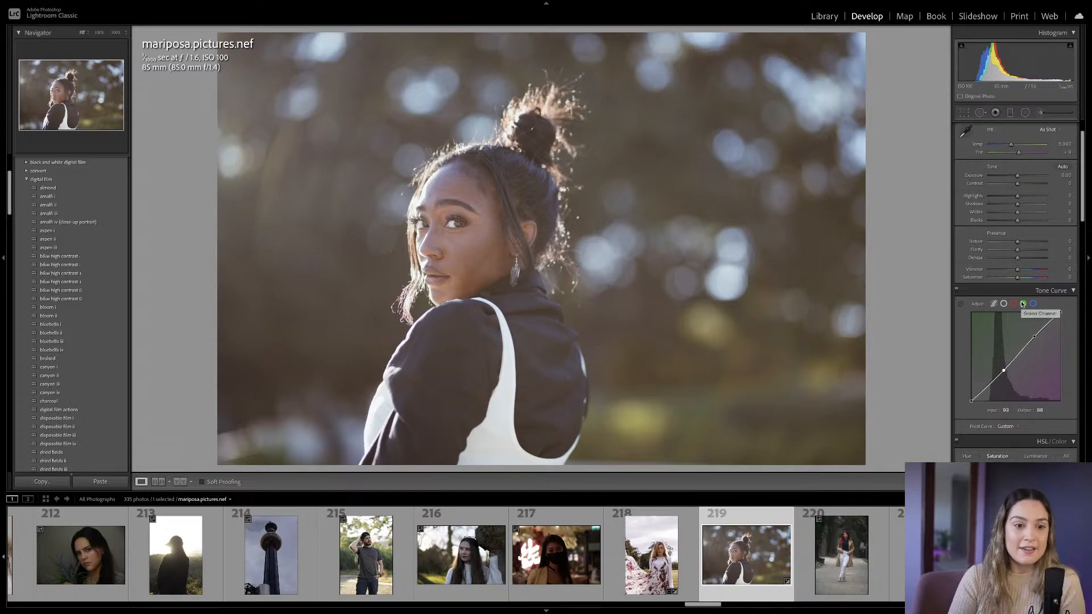
Adjust the basic tone: highlights about -37, shadows +41, blacks about -23 and contrast +12, with a slight exposure tweak.
drag(1017, 196, 1009, 222)
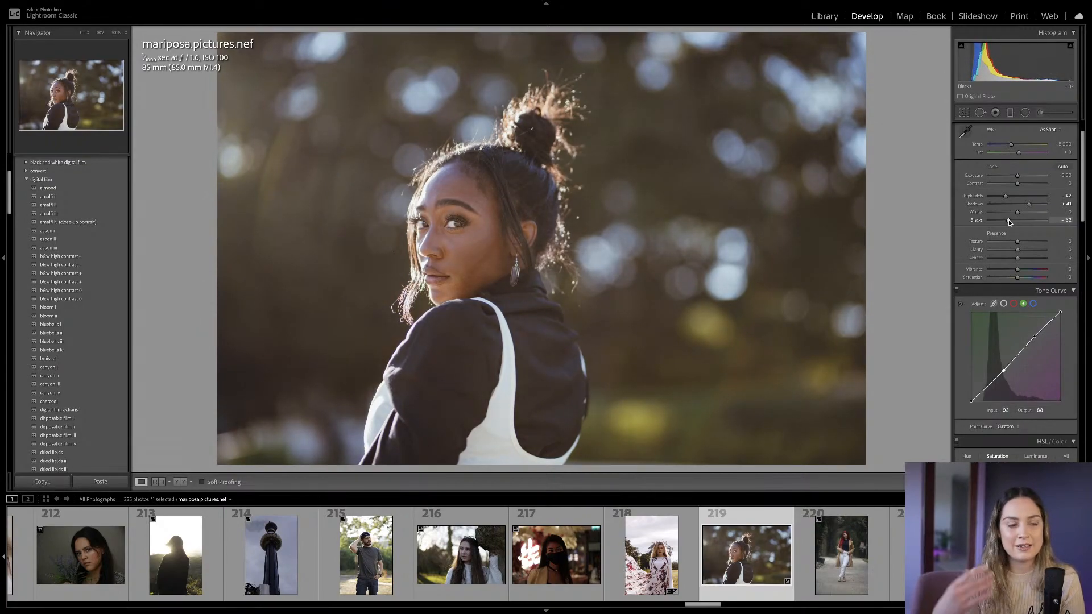
drag(1009, 223, 1019, 178)
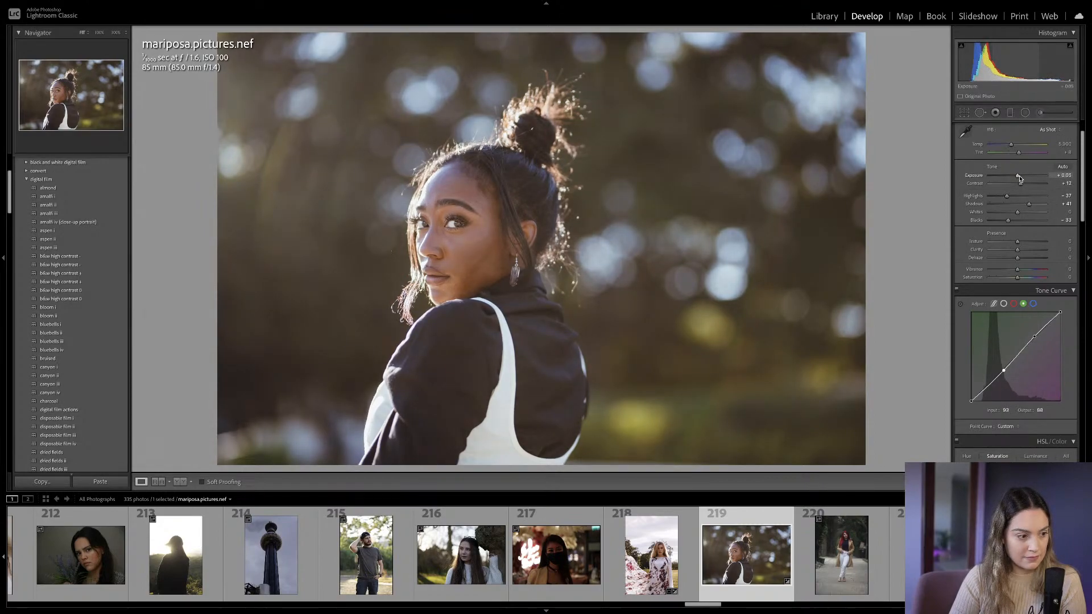
Shift the HSL hues of the background foliage toward orange: yellow about -60 and green about -73.
scroll(1020, 339, down, 1)
scroll(1017, 338, down, 5)
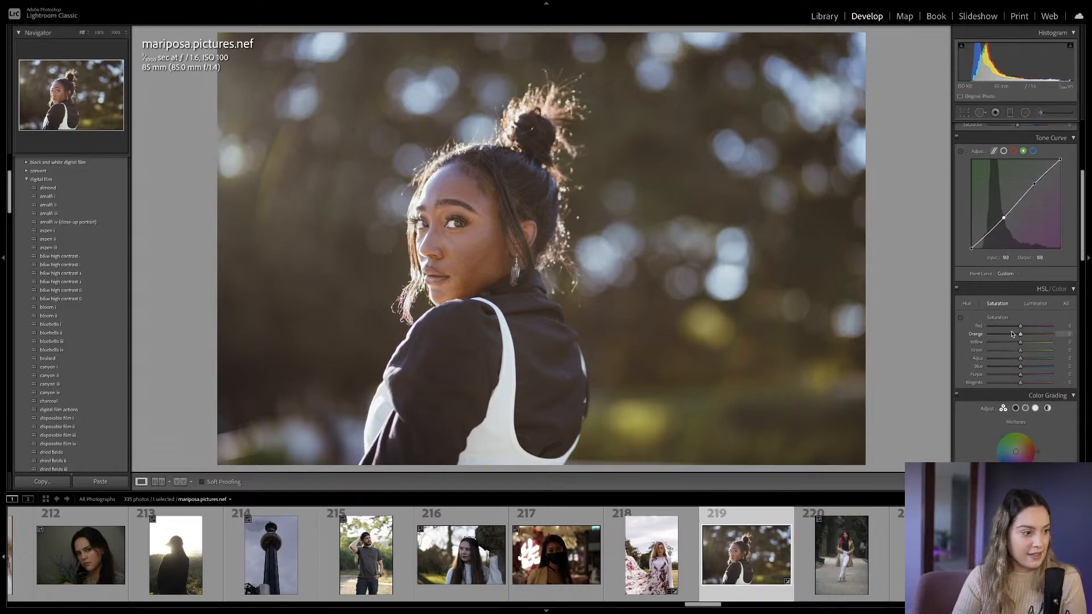
click(967, 303)
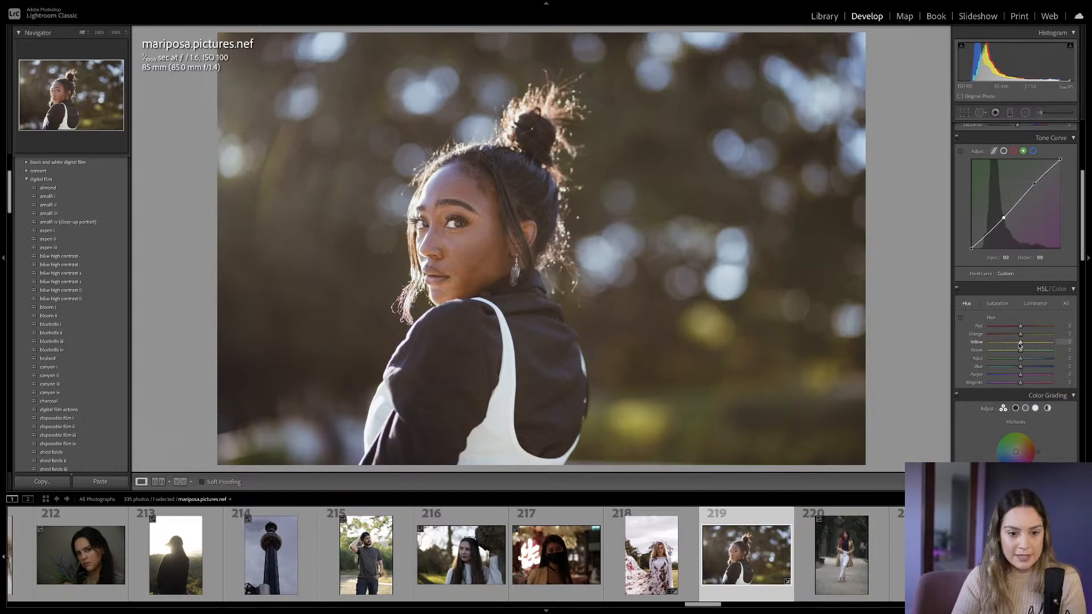
drag(1020, 351, 1002, 345)
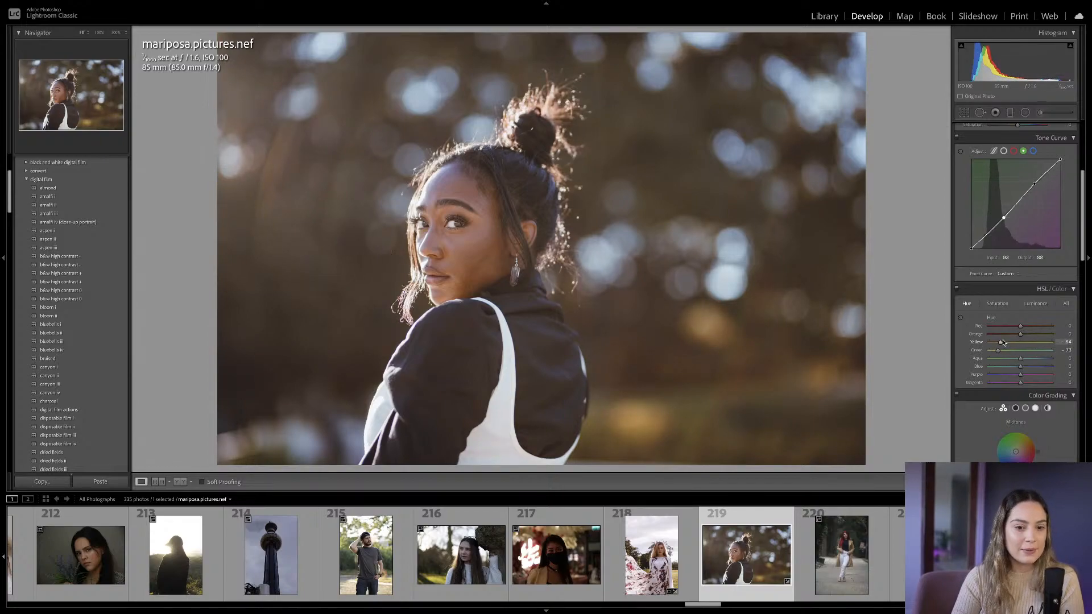
Adjust the HSL saturation: raise red to about +6, orange slightly and yellow to about +18, and reduce green to about -36.
click(997, 304)
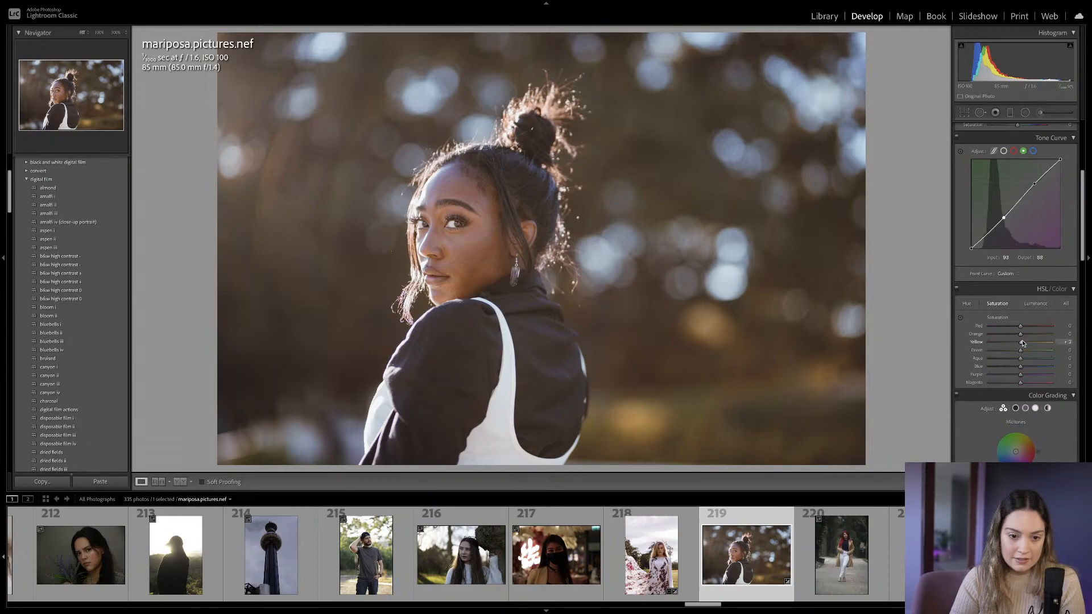
drag(1021, 351, 1024, 352)
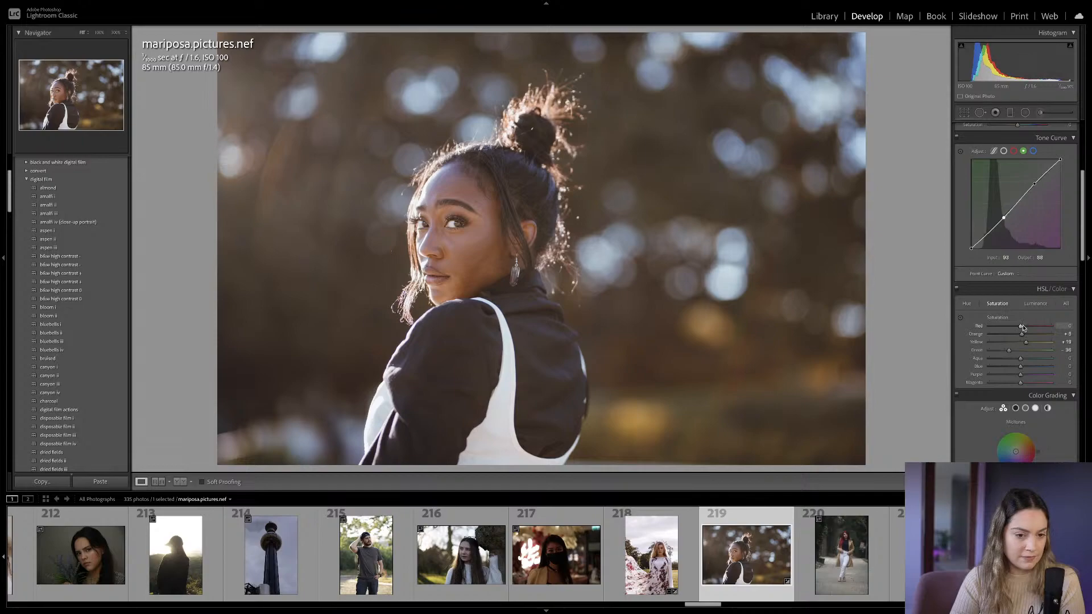
Color-grade the portrait with warm orange highlights, a slight purple tint in the shadows and warm orange-yellow midtones.
scroll(1002, 322, down, 3)
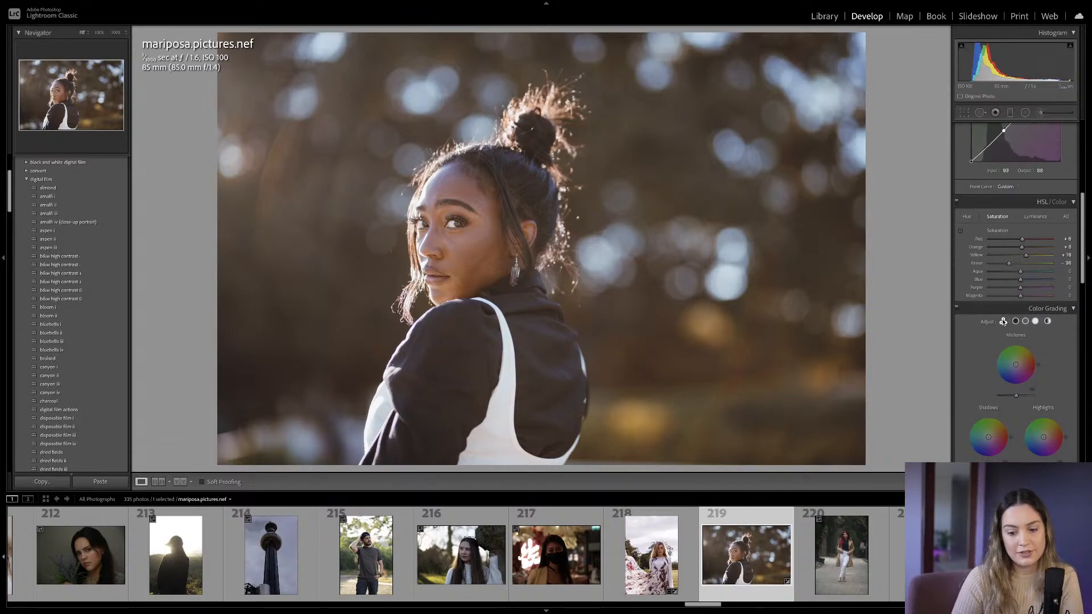
scroll(1002, 322, down, 2)
scroll(1004, 322, down, 2)
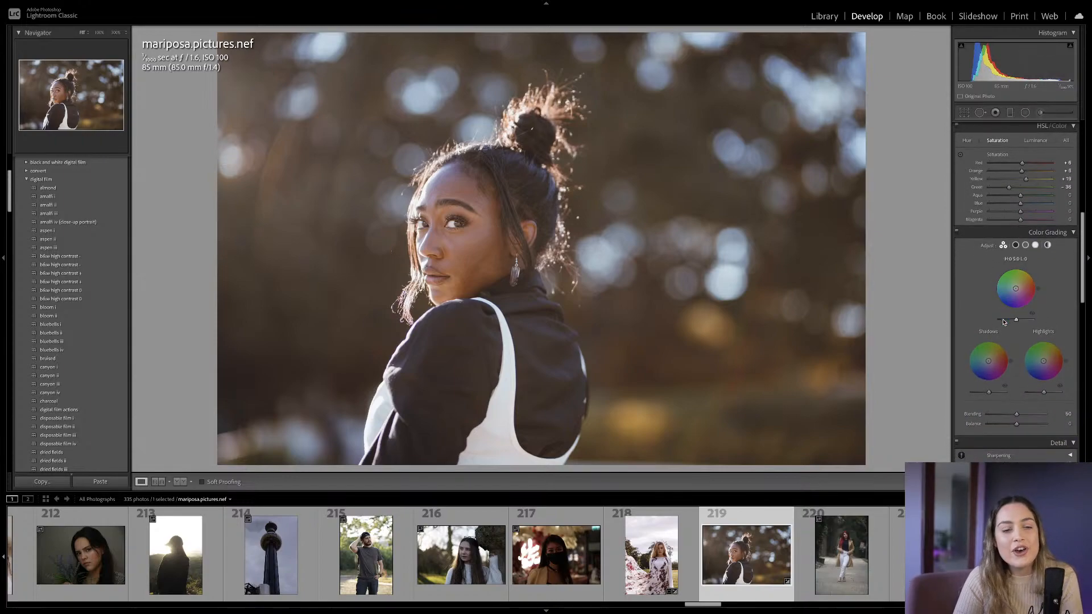
scroll(1004, 322, down, 1)
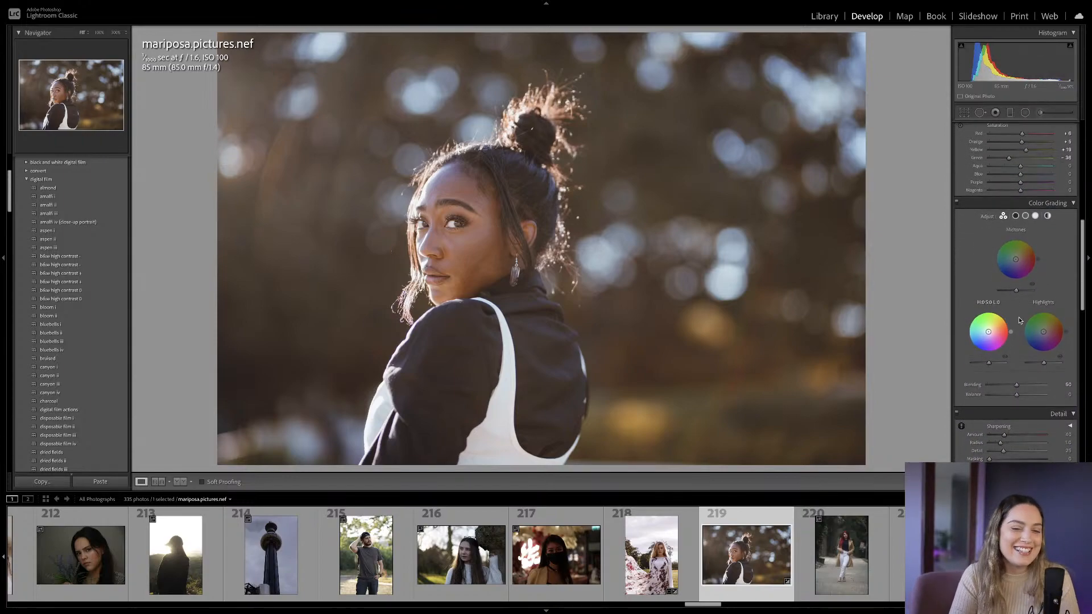
drag(1044, 332, 1062, 321)
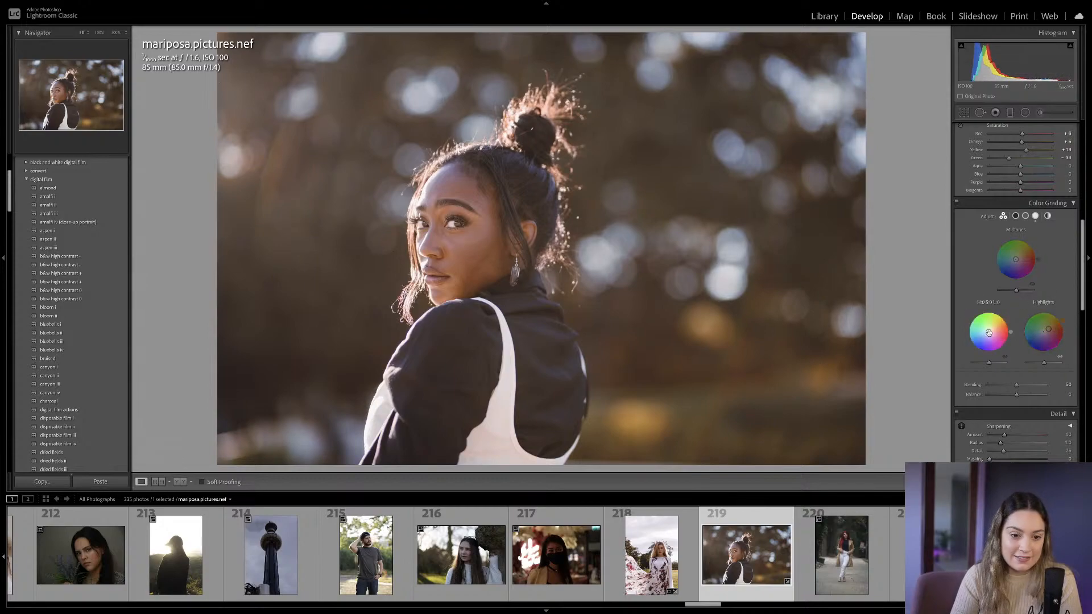
drag(989, 331, 988, 333)
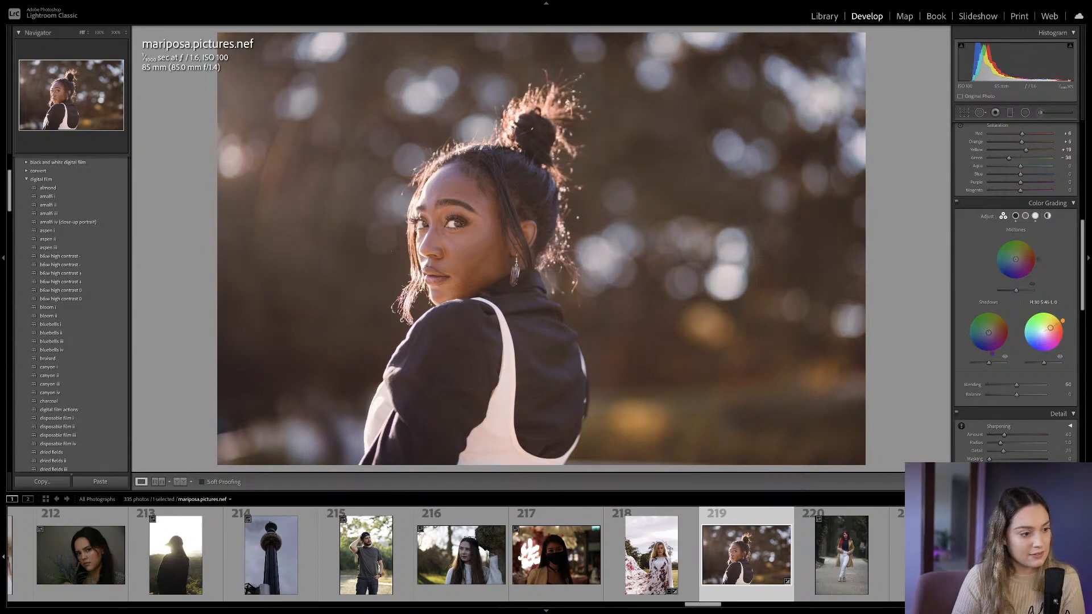
drag(1016, 260, 1021, 255)
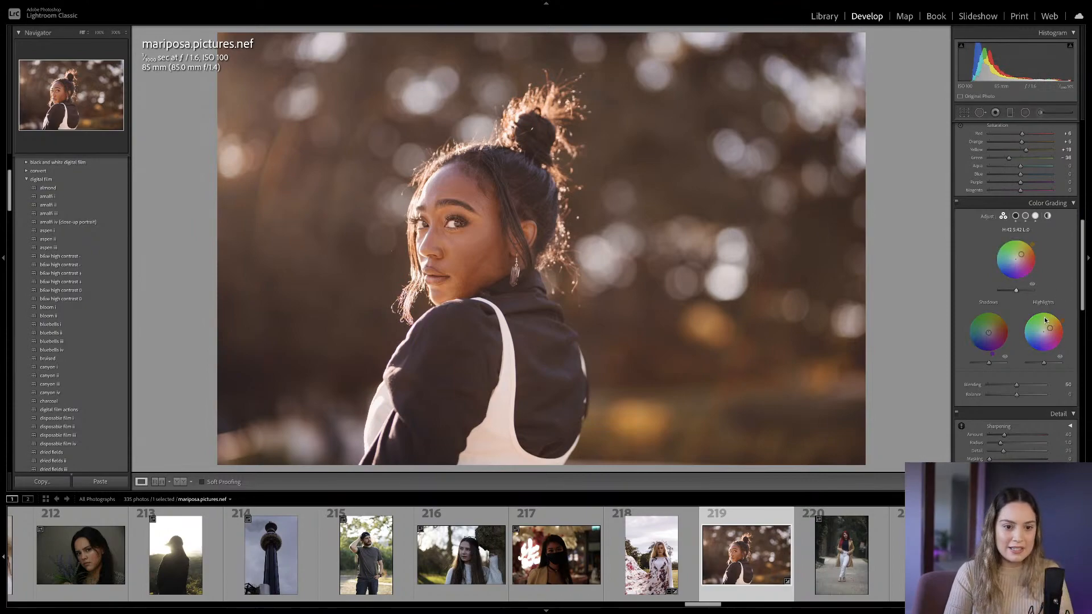
Increase the portrait's sharpening amount to about 66 and the radius to about 1.3.
scroll(1031, 312, down, 3)
drag(1003, 371, 1014, 371)
scroll(1031, 374, down, 6)
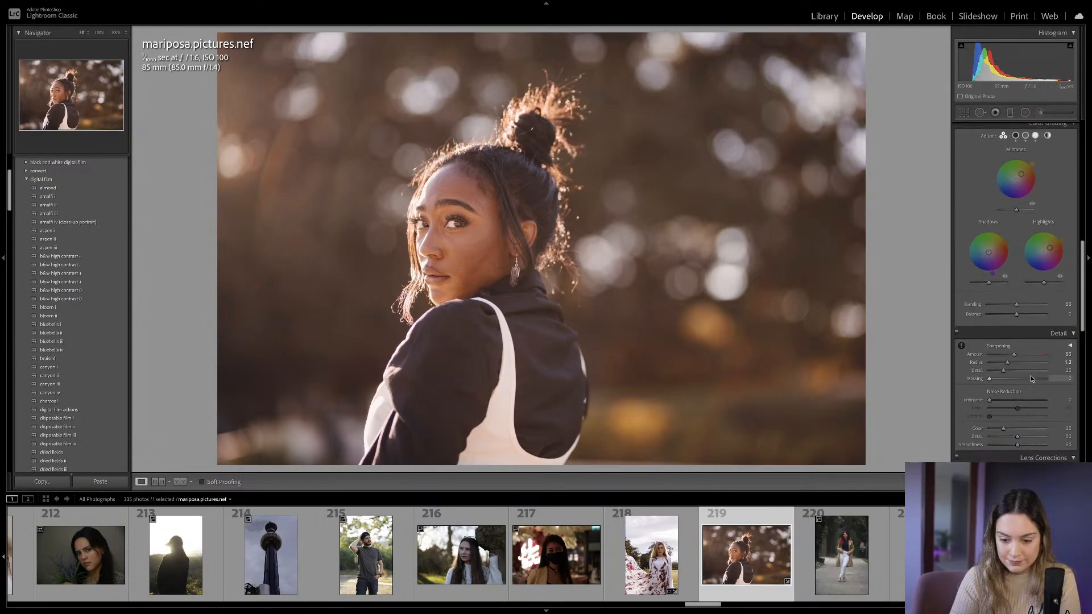
Calibrate the primaries: red hue about -4, red saturation about -12 and green saturation about +6.
scroll(1035, 370, down, 1)
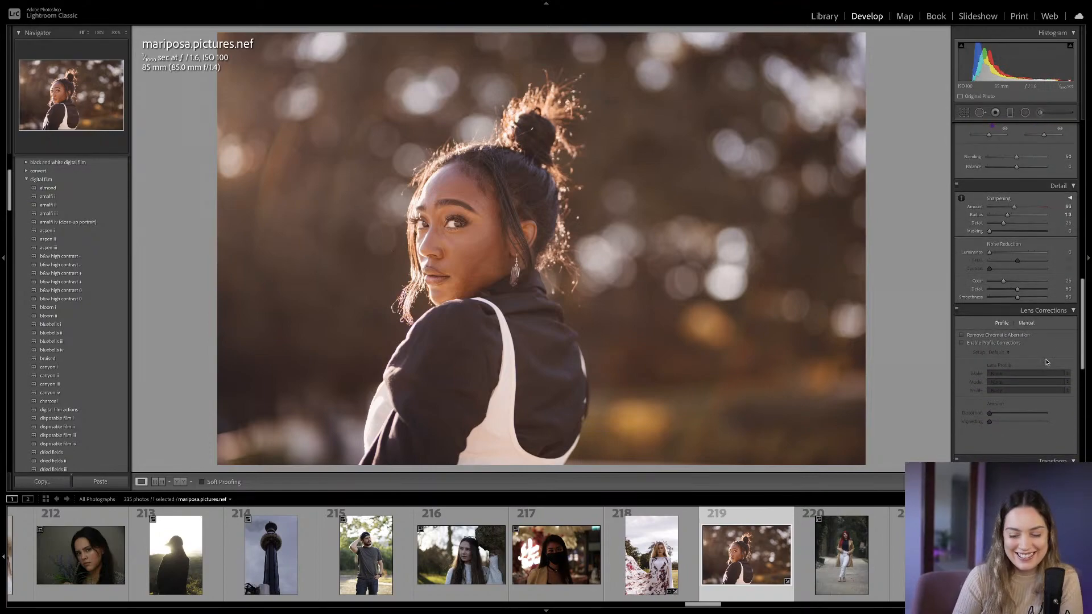
scroll(1042, 329, down, 15)
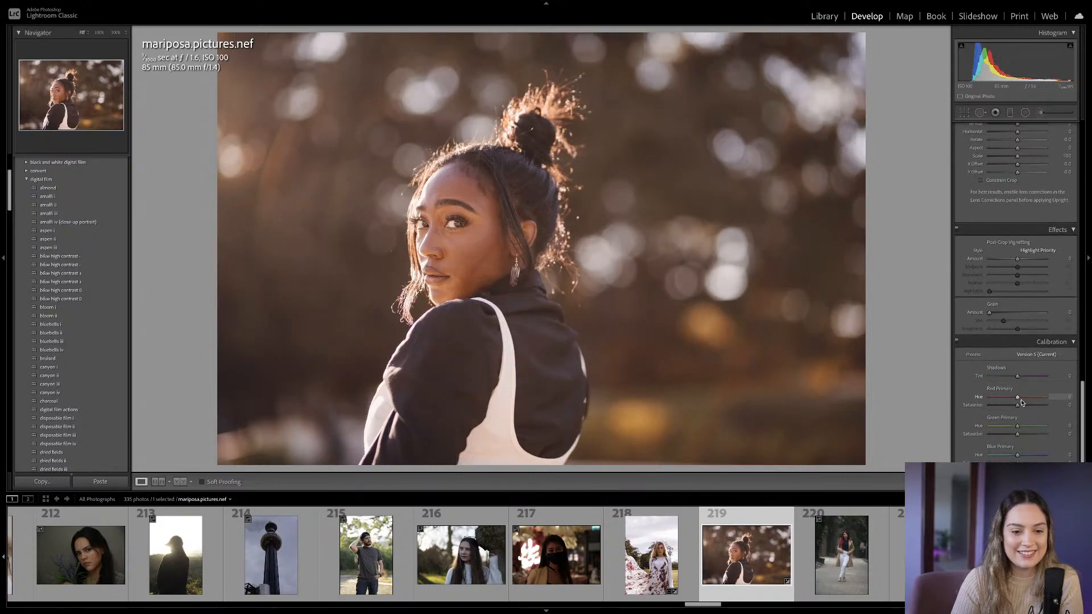
mouse_move(1017, 404)
mouse_down()
mouse_move(1025, 408)
mouse_move(1014, 407)
mouse_up()
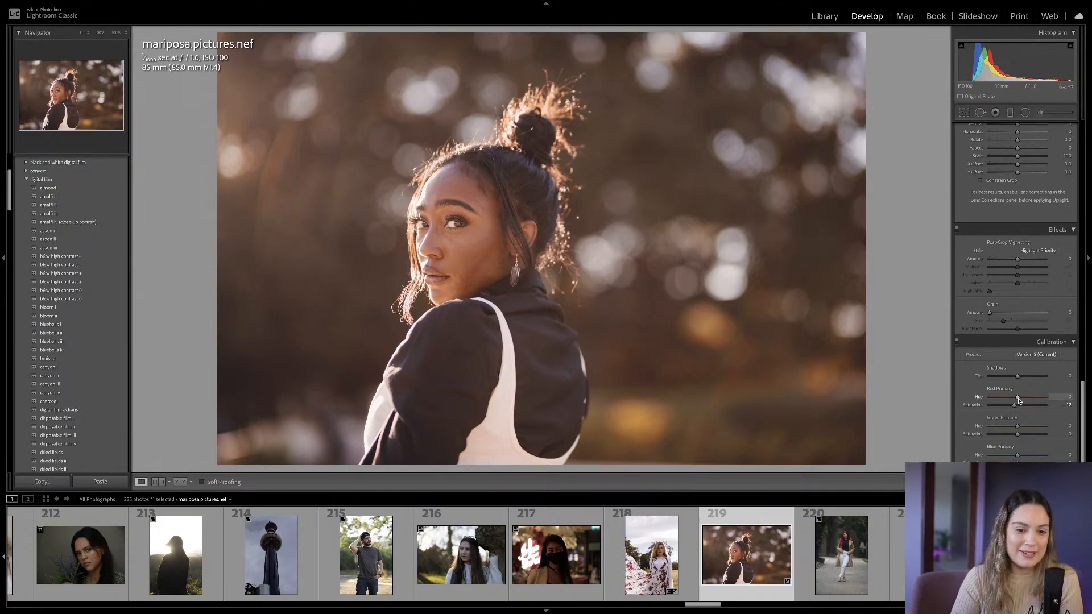
drag(1018, 399, 1019, 436)
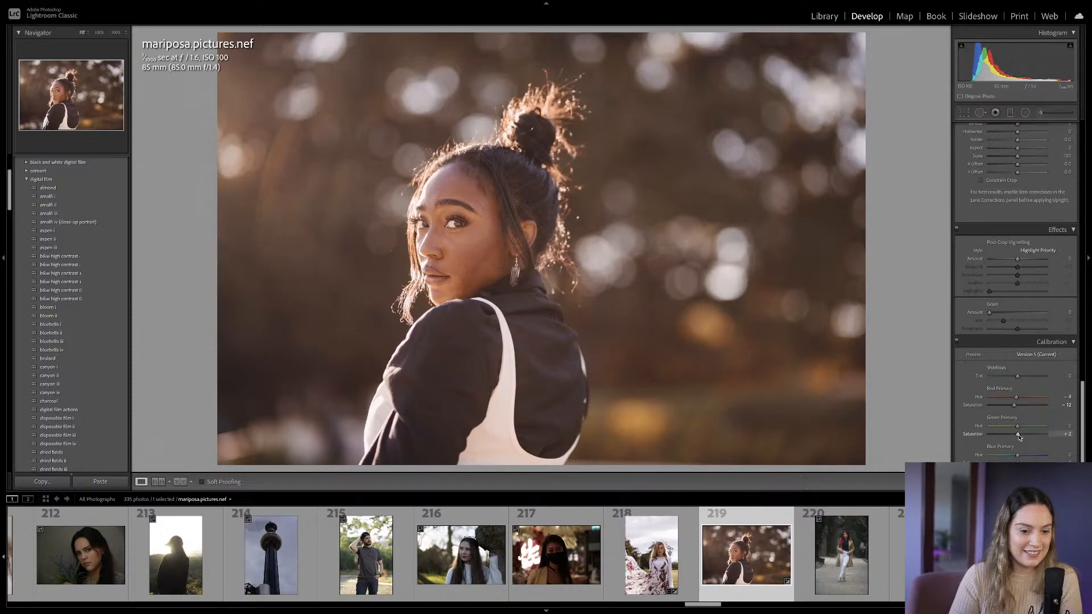
scroll(1026, 398, up, 3)
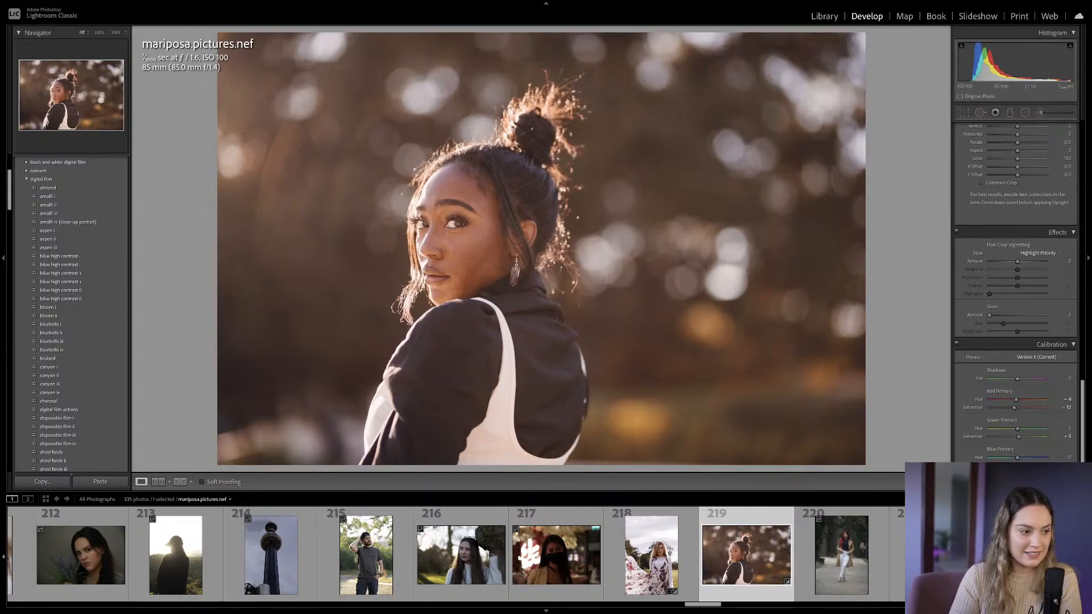
Add a slanted graduated filter over the lower part of the portrait with exposure about -0.21 and saturation about -6.
scroll(1028, 390, up, 15)
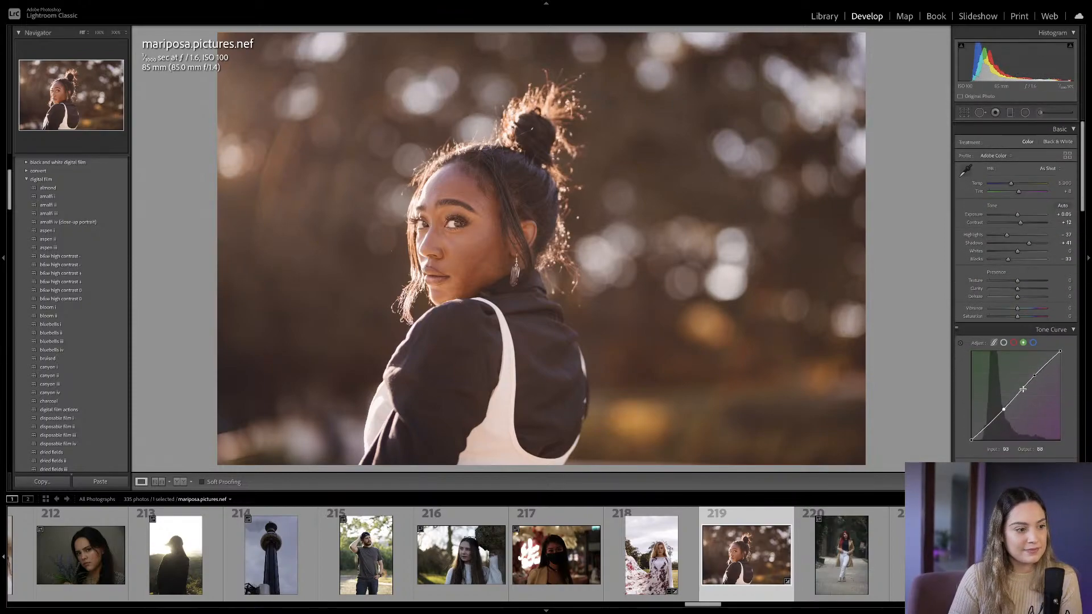
drag(644, 393, 598, 142)
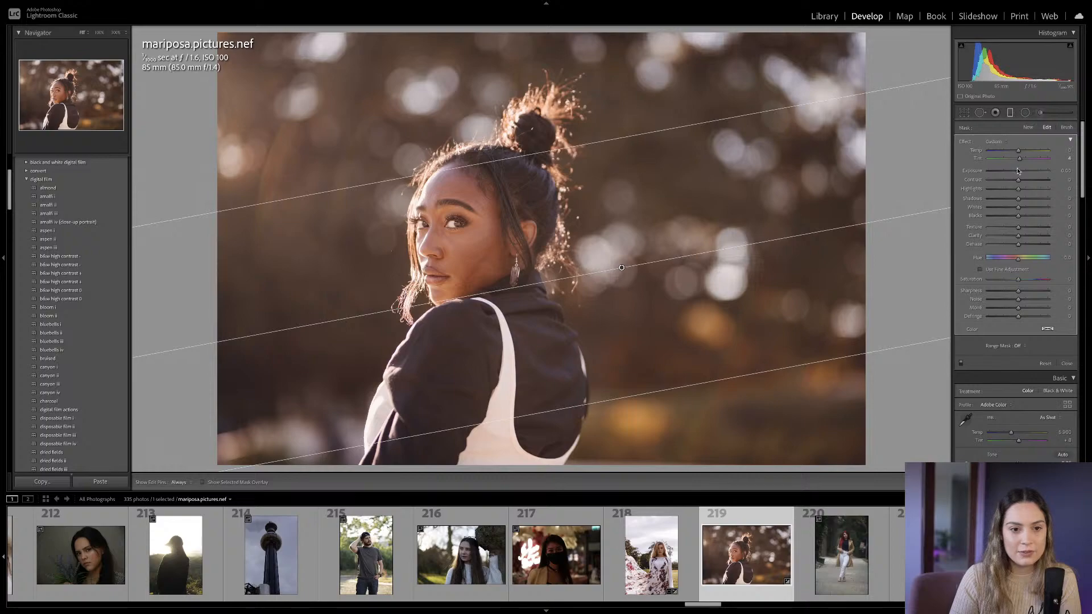
drag(1017, 170, 1017, 171)
drag(621, 267, 713, 295)
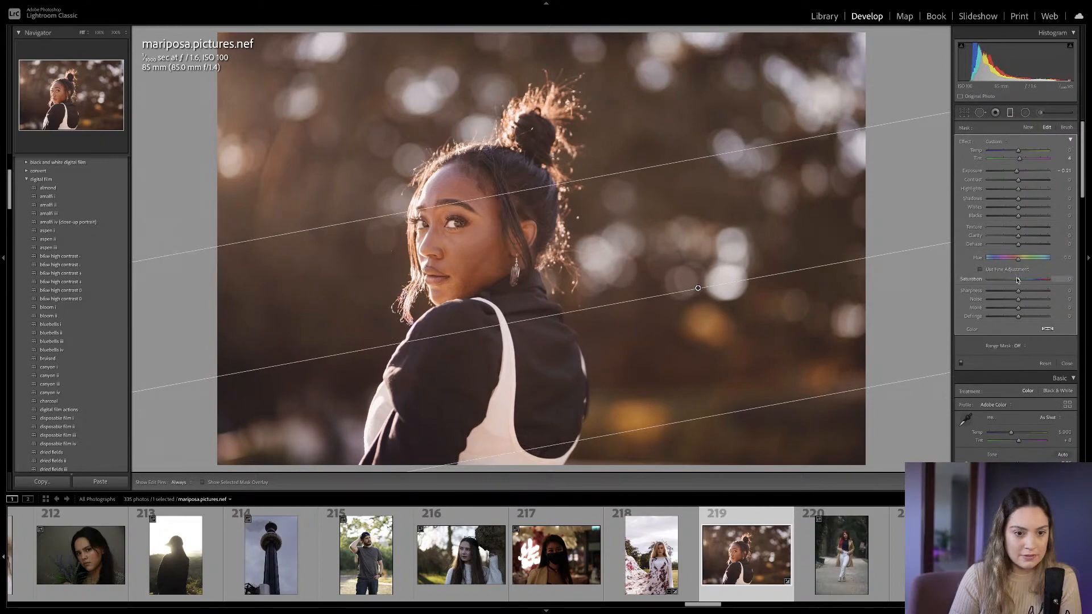
drag(1015, 280, 1016, 279)
Add a second graduated filter from the top with temperature 14, exposure about -0.10 and default saturation, extending its fade down over the torso.
drag(627, 68, 632, 311)
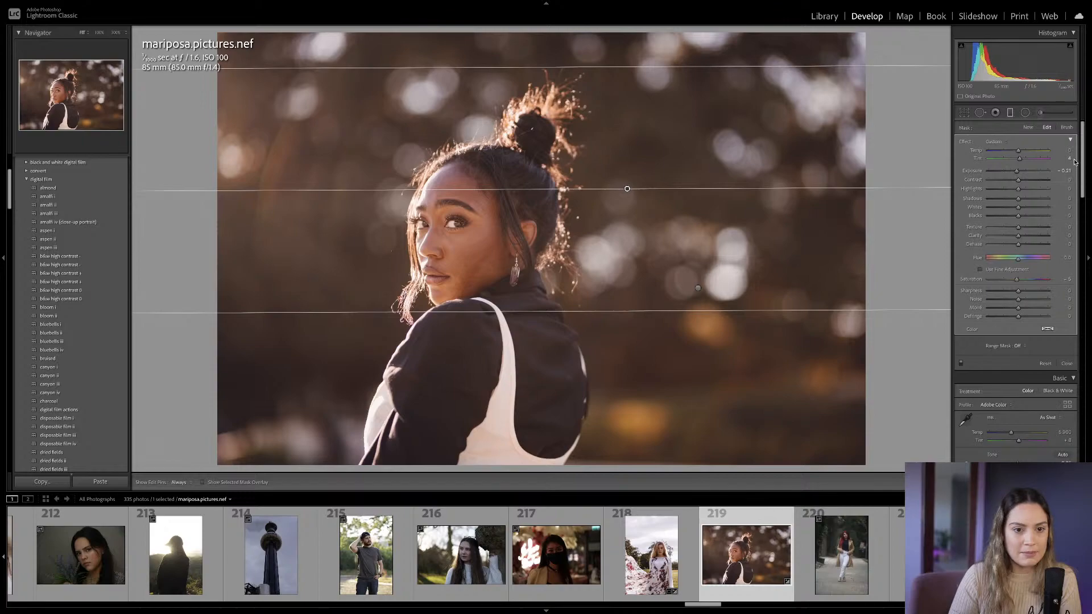
double_click(1016, 279)
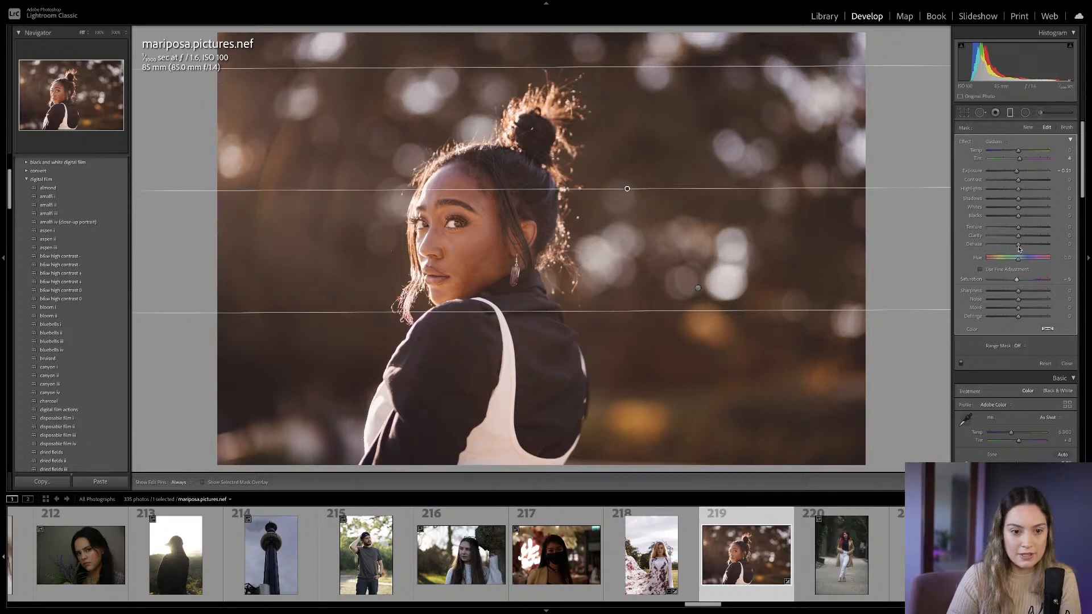
drag(1018, 174, 1023, 154)
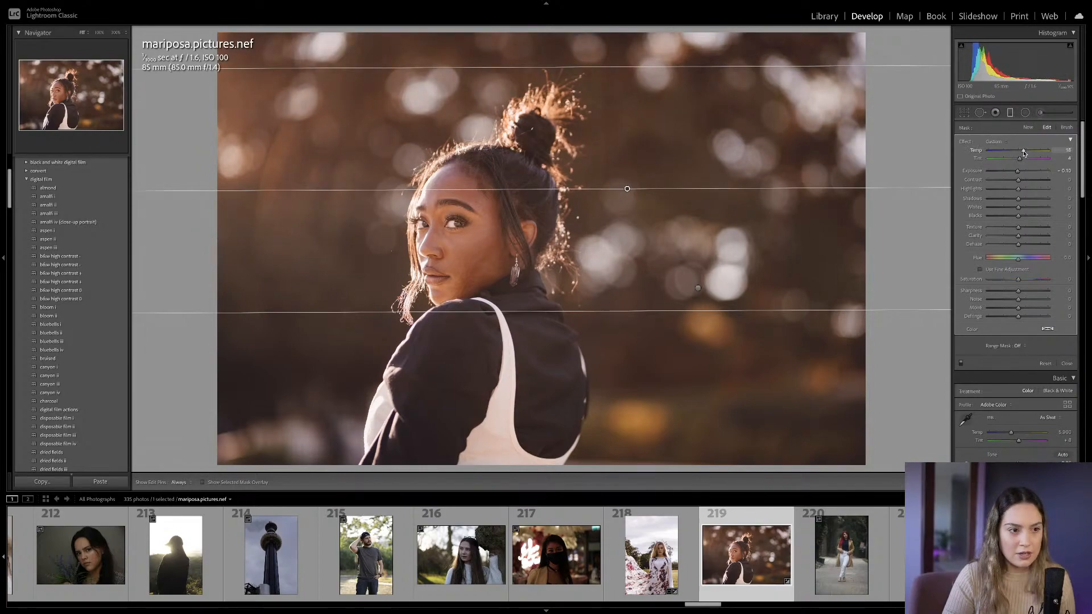
drag(1022, 152, 1021, 152)
drag(612, 312, 630, 415)
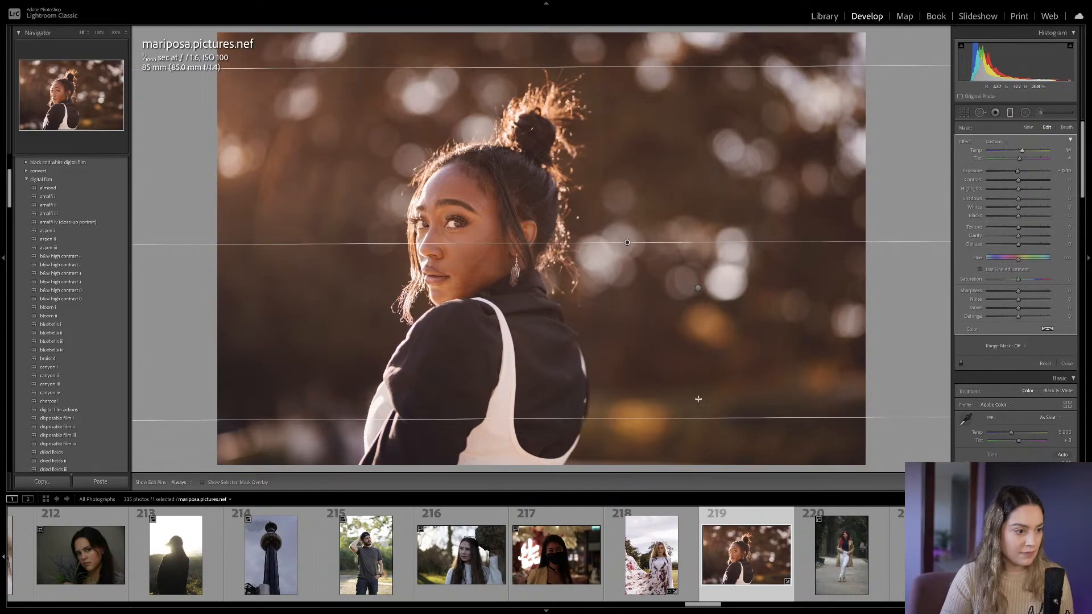
click(1066, 363)
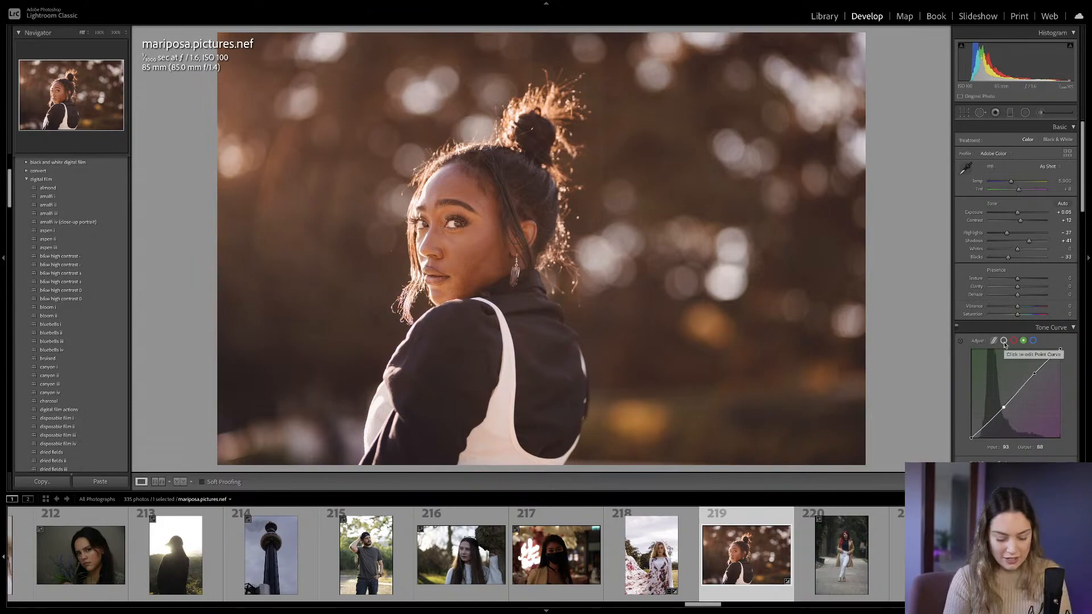
Compare the edited hair-bun portrait with its unedited version several times.
key(backslash)
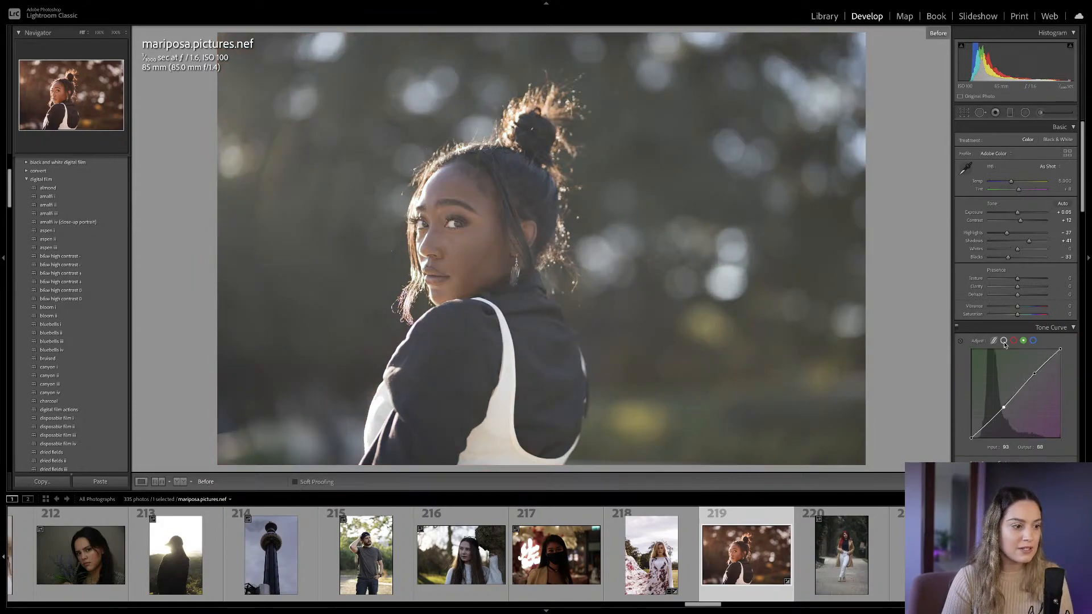
key(backslash)
key(backslash)
key(backslash)
key(backslash)
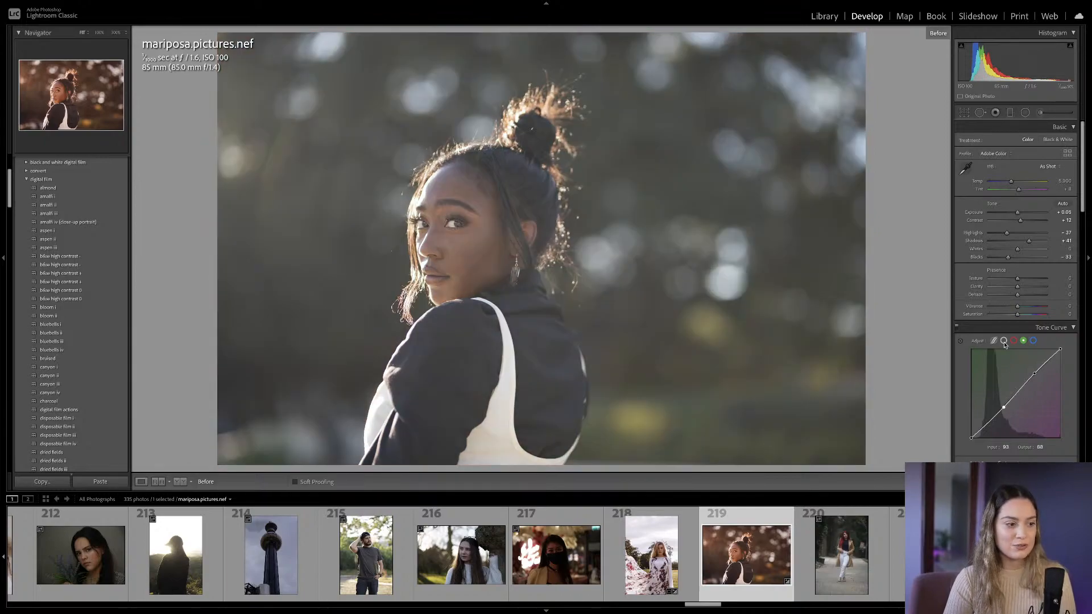
key(backslash)
key(backslash)
key(backslash)
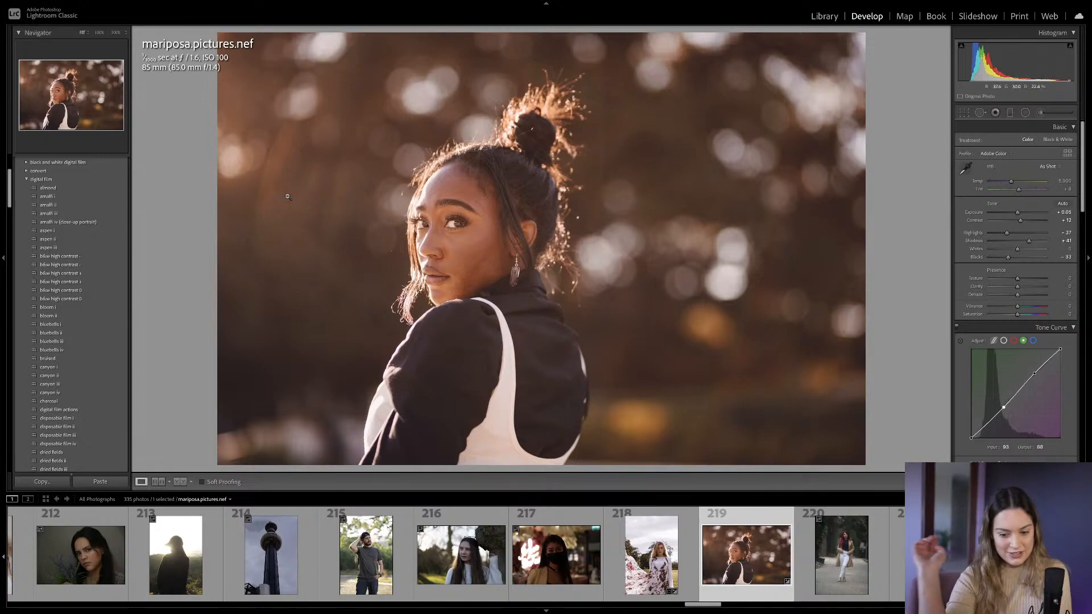
Open photo 237, the woman in jeans sitting on a bench beside the coral brick wall.
scroll(680, 567, down, 5)
scroll(680, 568, down, 9)
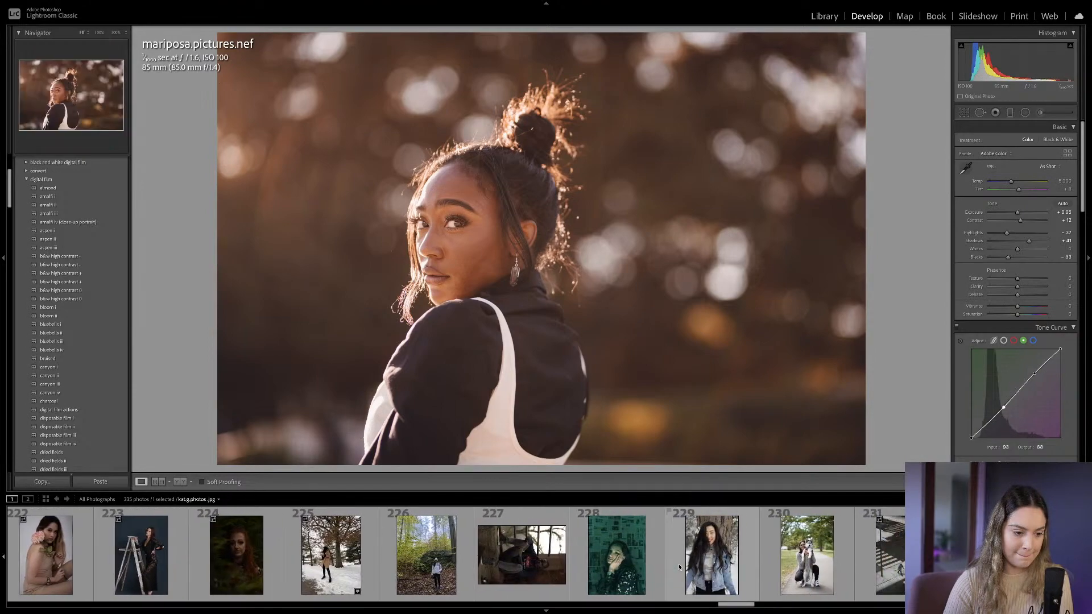
scroll(680, 567, down, 4)
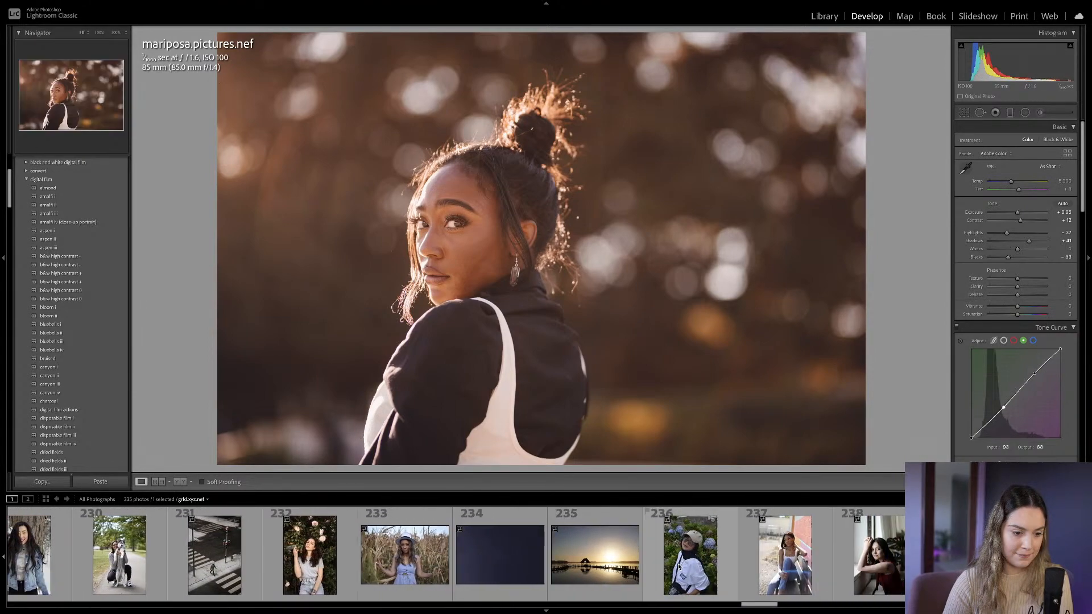
click(716, 564)
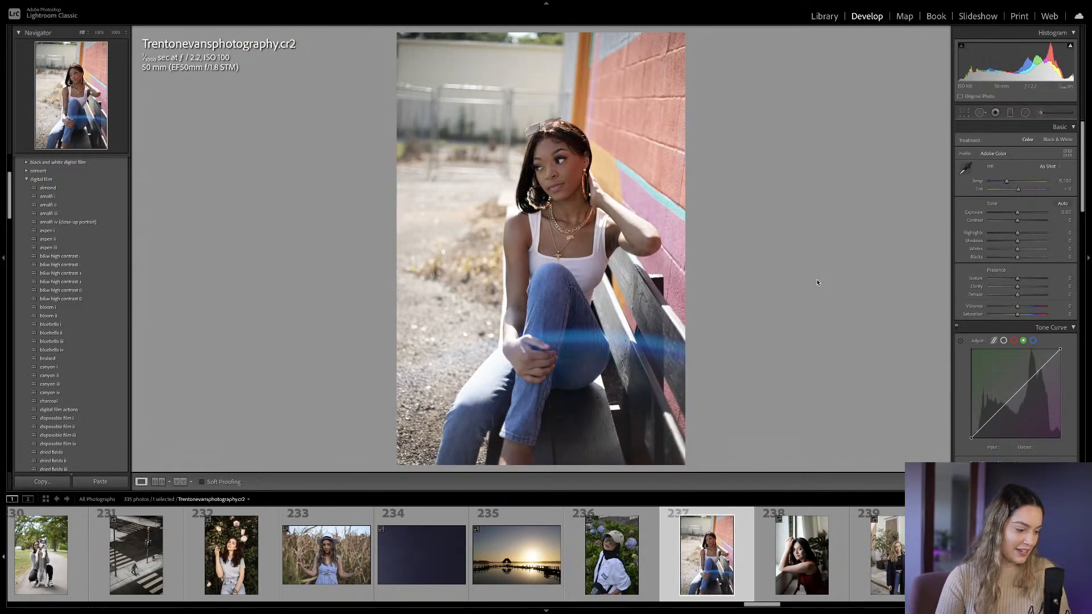
Straighten the bench photo to an angle of about -4.73 and crop it to exclude the foot.
key(r)
drag(808, 278, 776, 236)
mouse_move(596, 347)
mouse_down()
mouse_move(598, 329)
mouse_move(599, 347)
mouse_up()
drag(545, 444, 544, 439)
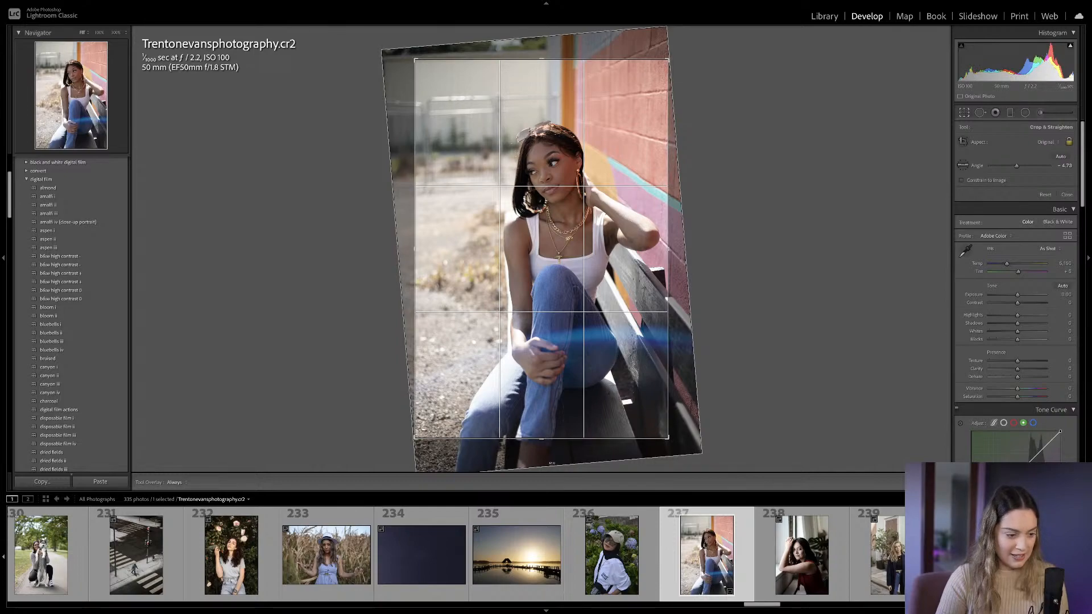
key(Return)
Tighten the bench photo's crop slightly further and review the crop.
key(r)
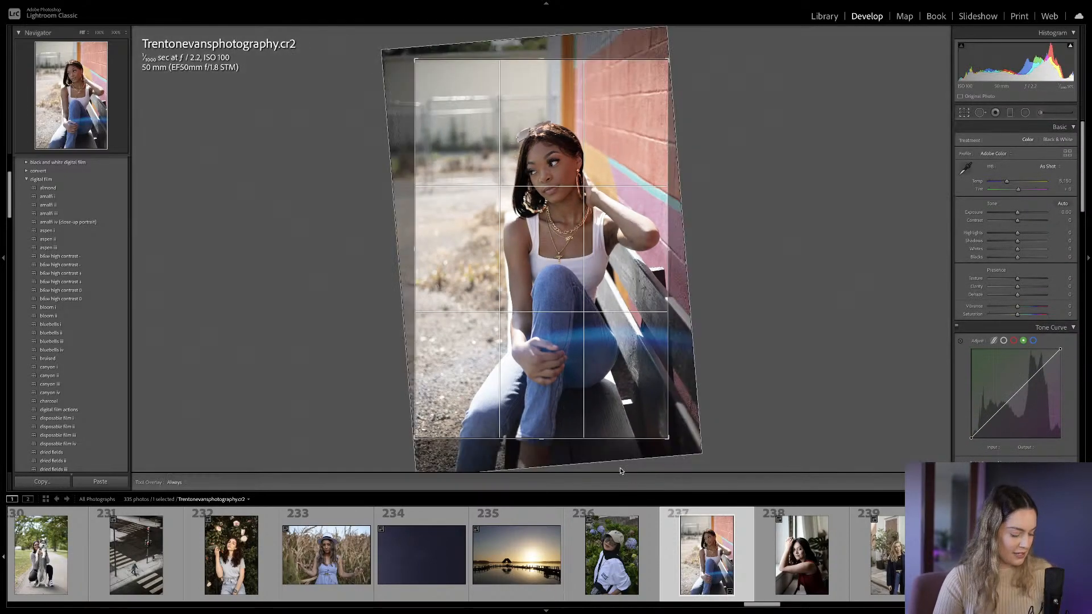
drag(545, 439, 545, 463)
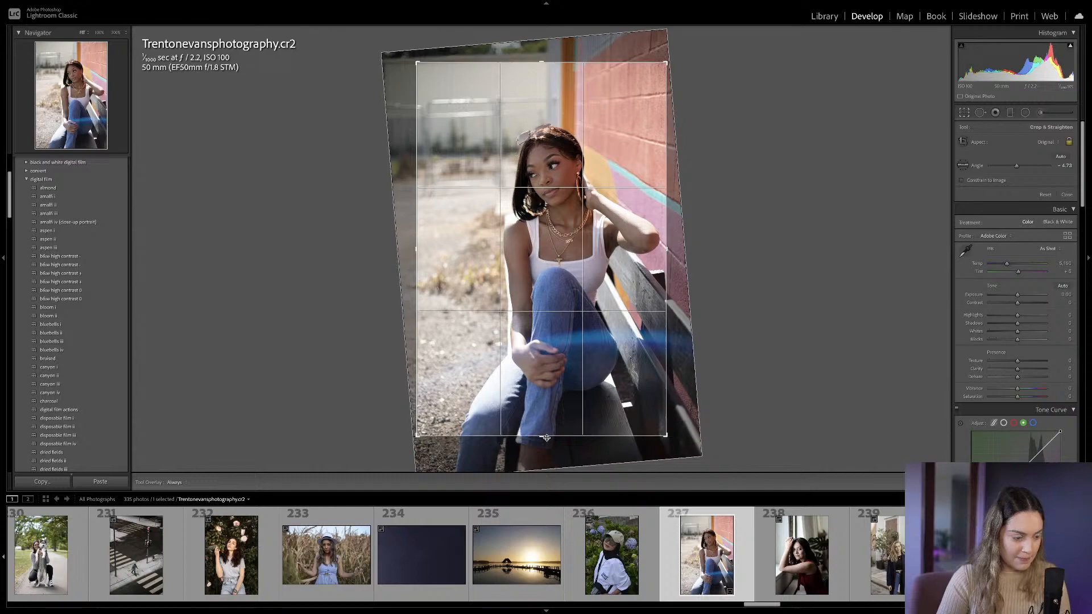
key(Return)
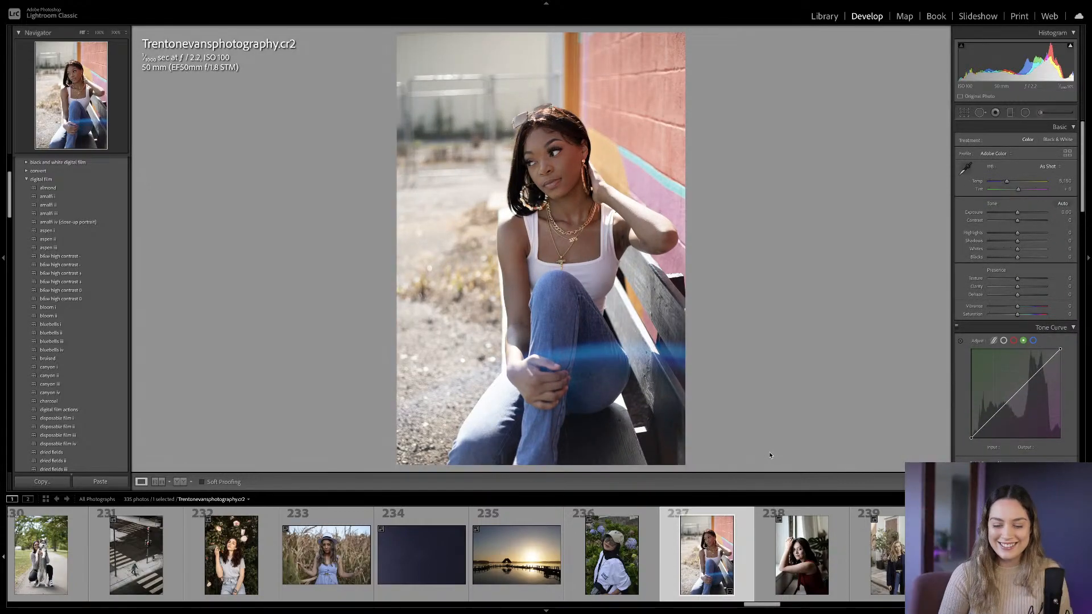
key(r)
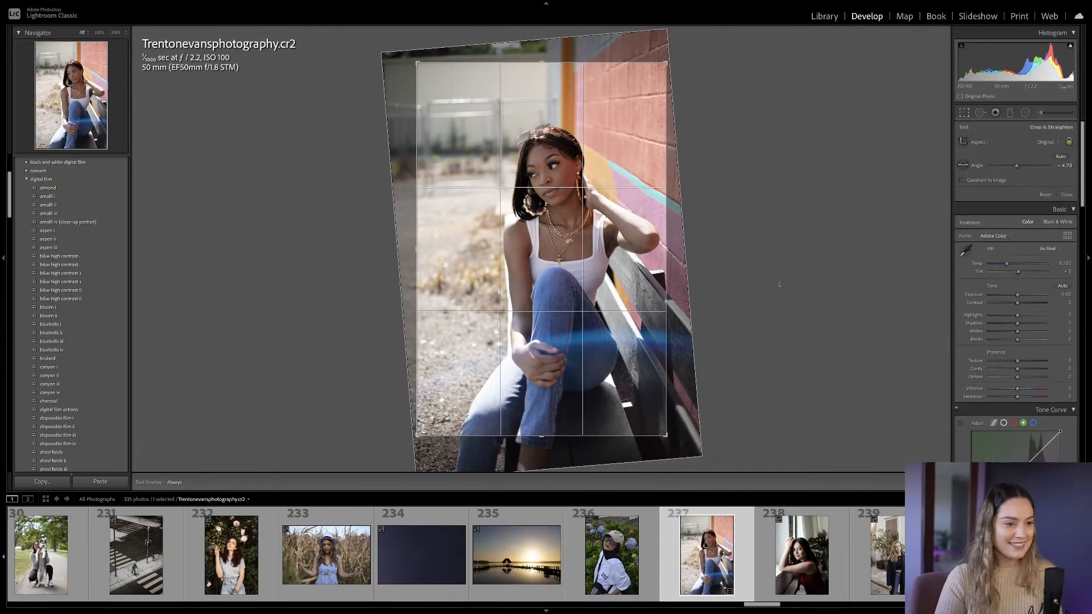
key(r)
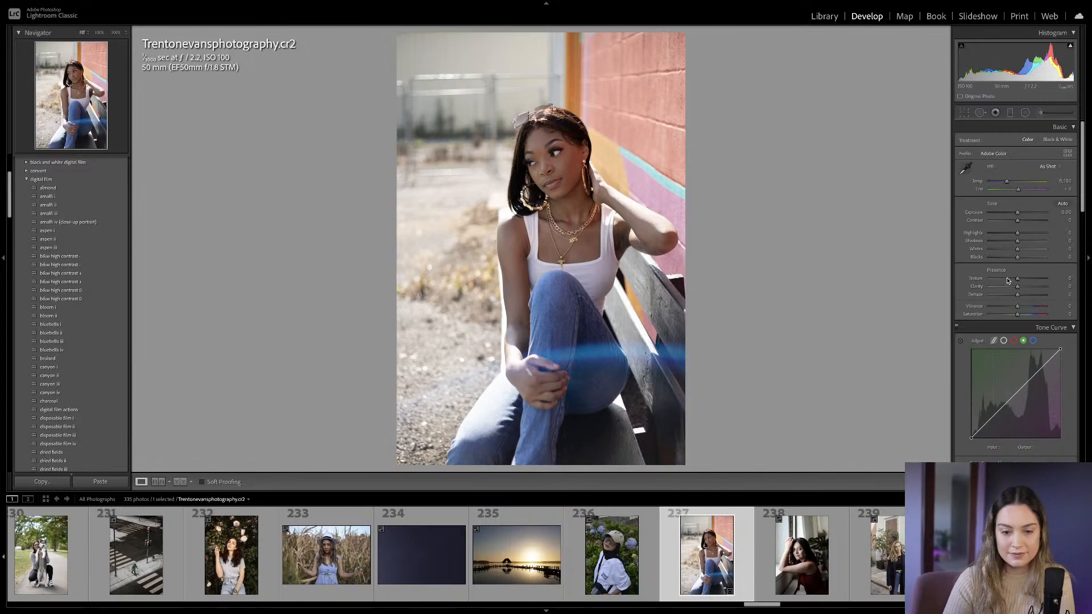
Adjust the bench photo's tone: highlights about -62, shadows +23, blacks -10, exposure about +0.20 and contrast about +8.
mouse_move(1017, 242)
mouse_down()
mouse_move(1014, 258)
mouse_move(1004, 234)
mouse_up()
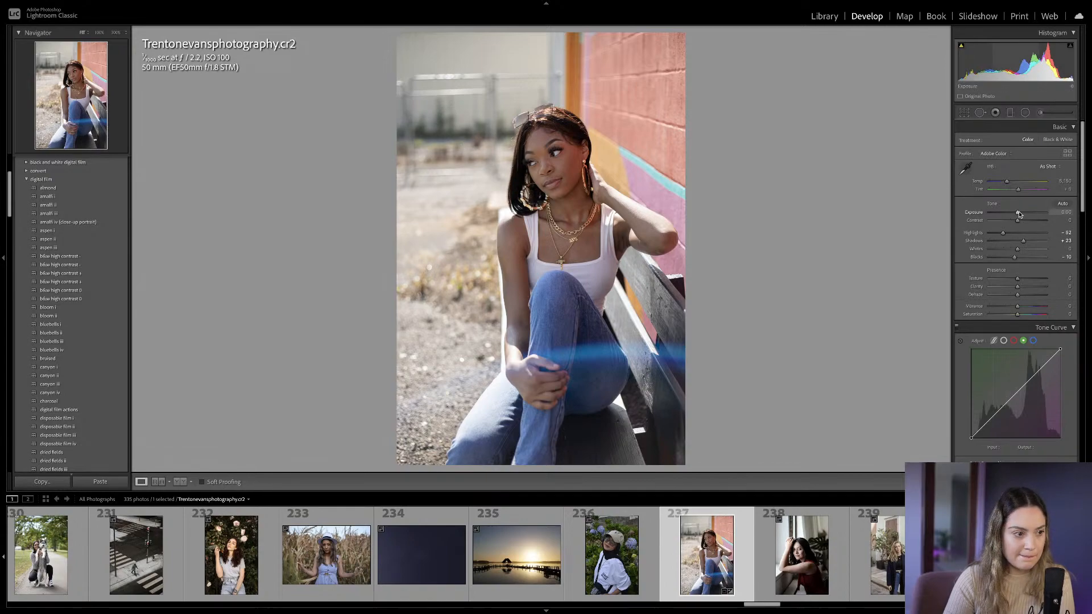
drag(1018, 212, 1019, 212)
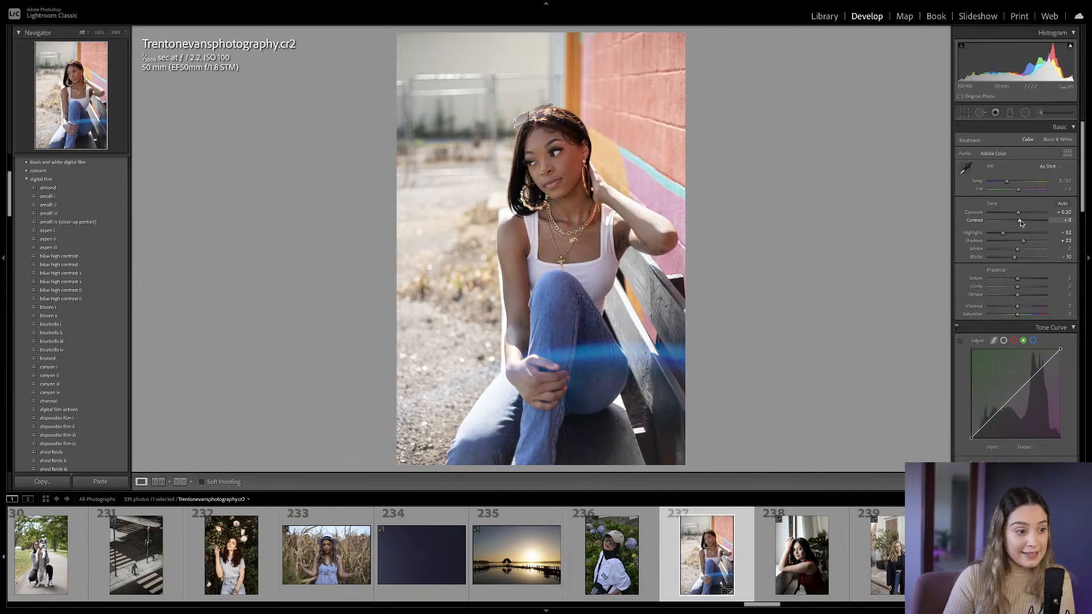
click(1020, 221)
drag(1020, 212, 1020, 216)
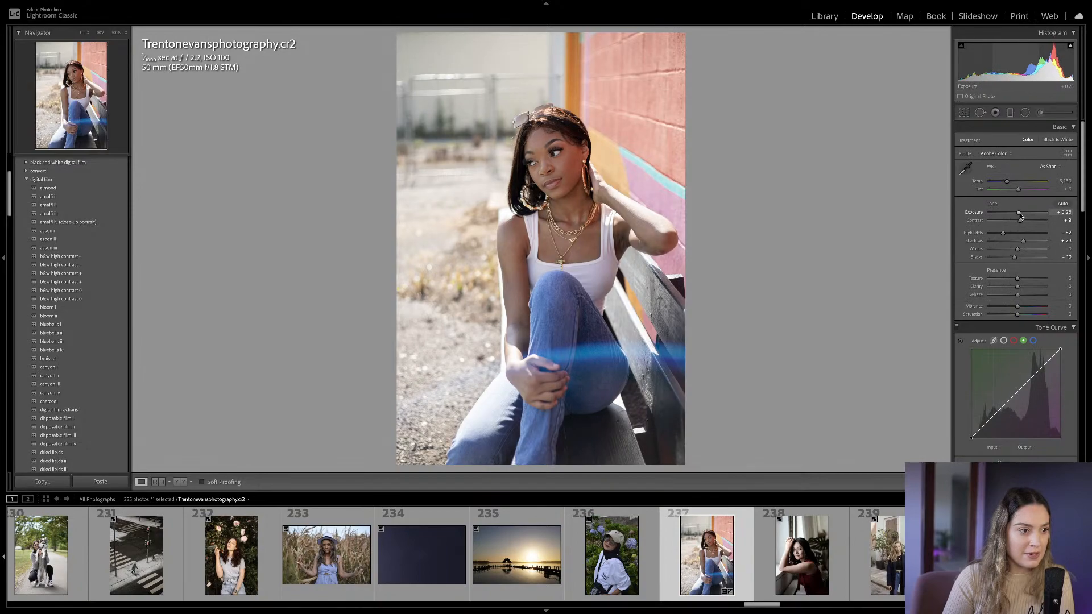
Raise contrast to about +11 and shape a point curve with lifted blacks, a 59/56 shadow point, a 135/135 midpoint and whites lowered to 248.
click(1020, 220)
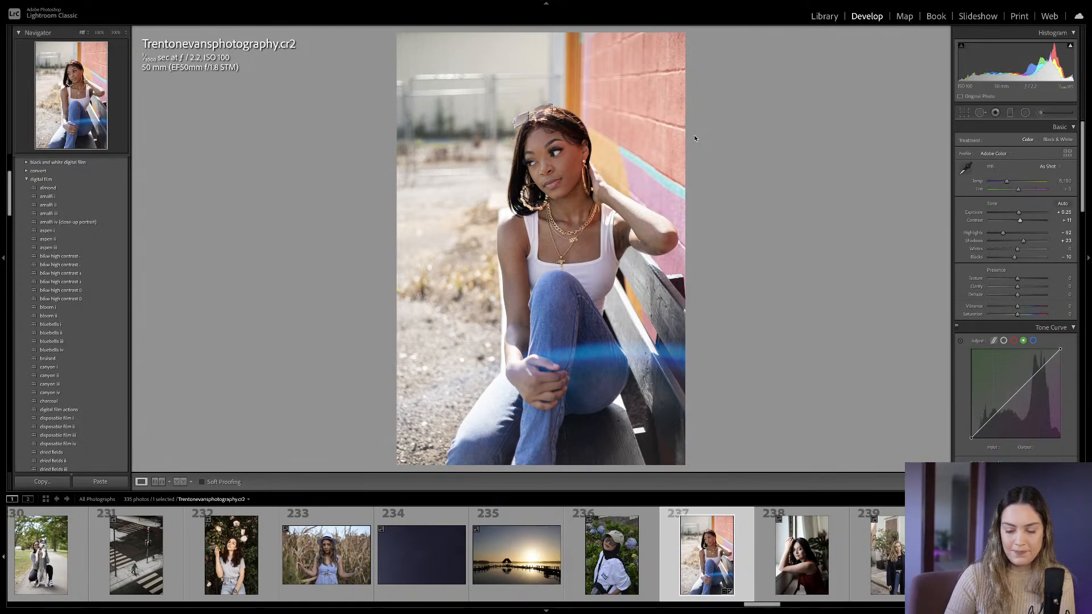
scroll(1012, 273, down, 3)
click(1004, 261)
drag(971, 359, 1020, 312)
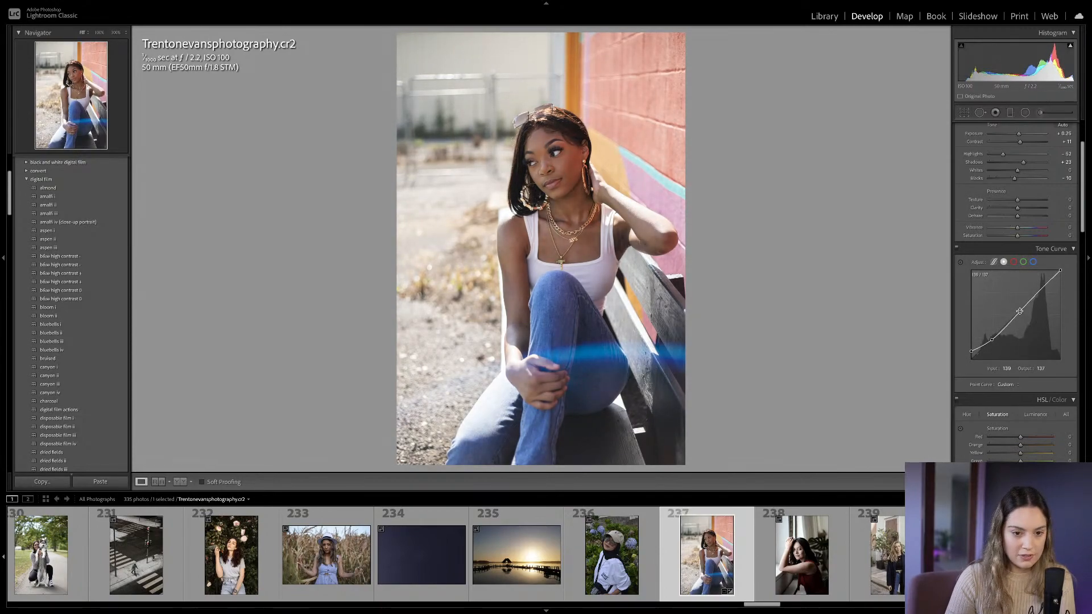
mouse_move(1061, 271)
mouse_down()
mouse_move(1077, 263)
mouse_move(1062, 275)
mouse_up()
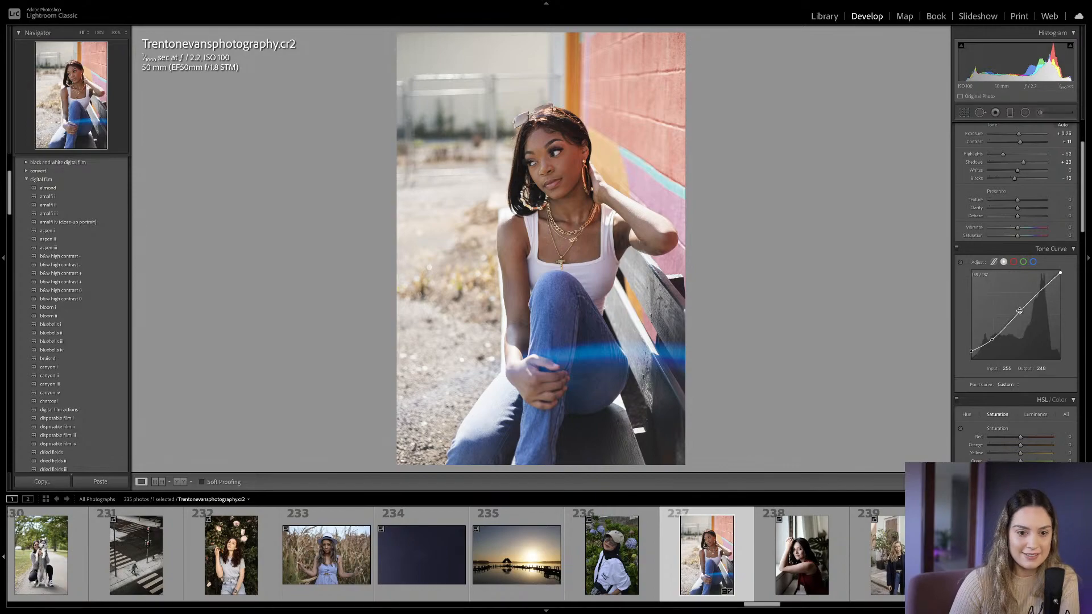
drag(1021, 314, 1018, 312)
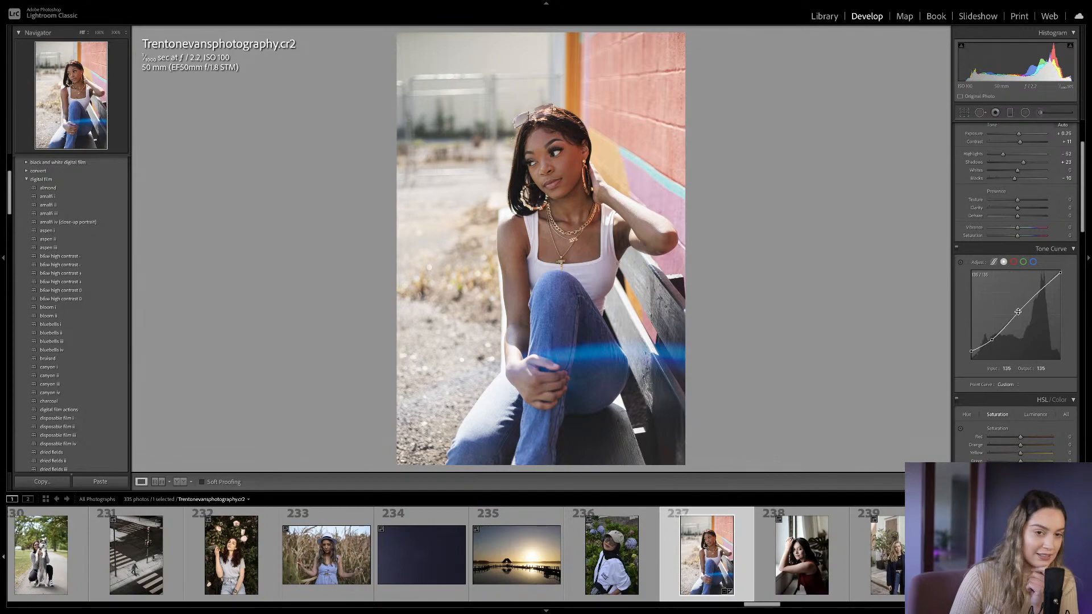
drag(992, 340, 992, 342)
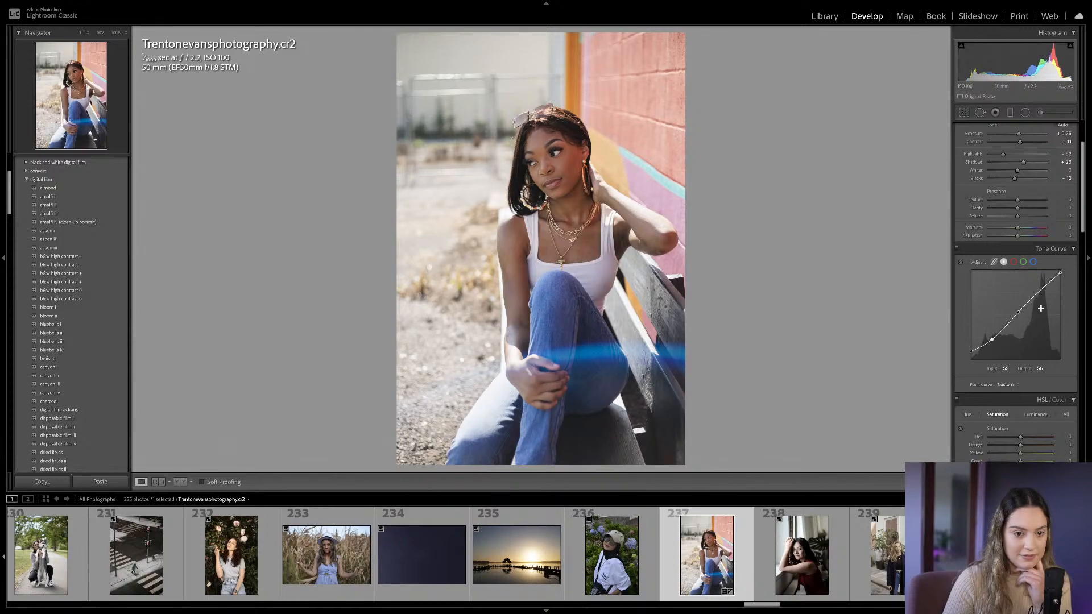
Try the tone curve's black point at outputs of 0 and about 40, and settle on an output of about 22.
scroll(1040, 309, down, 3)
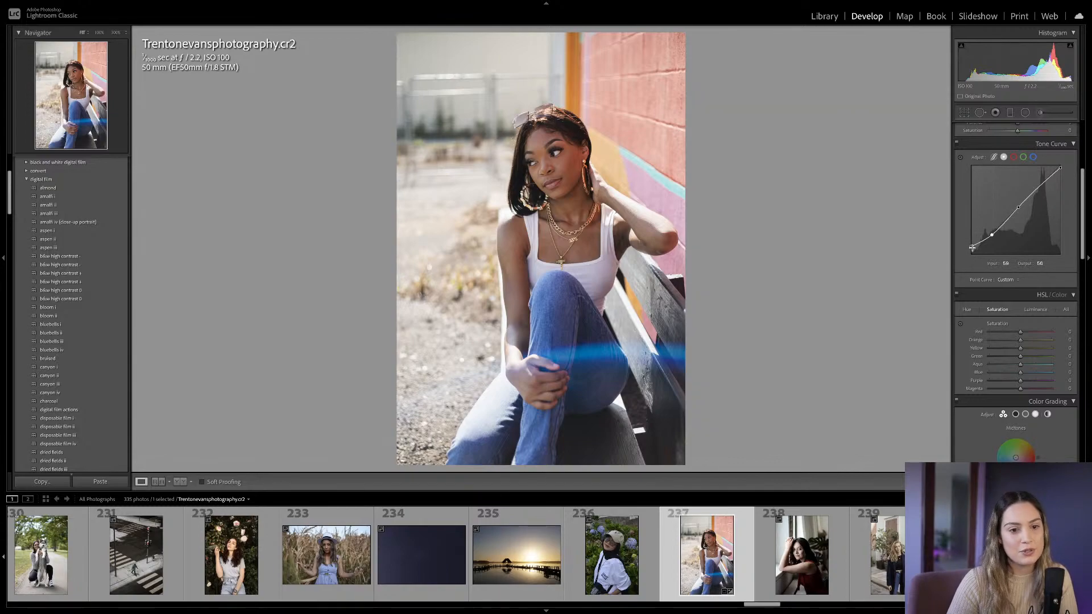
drag(972, 248, 970, 254)
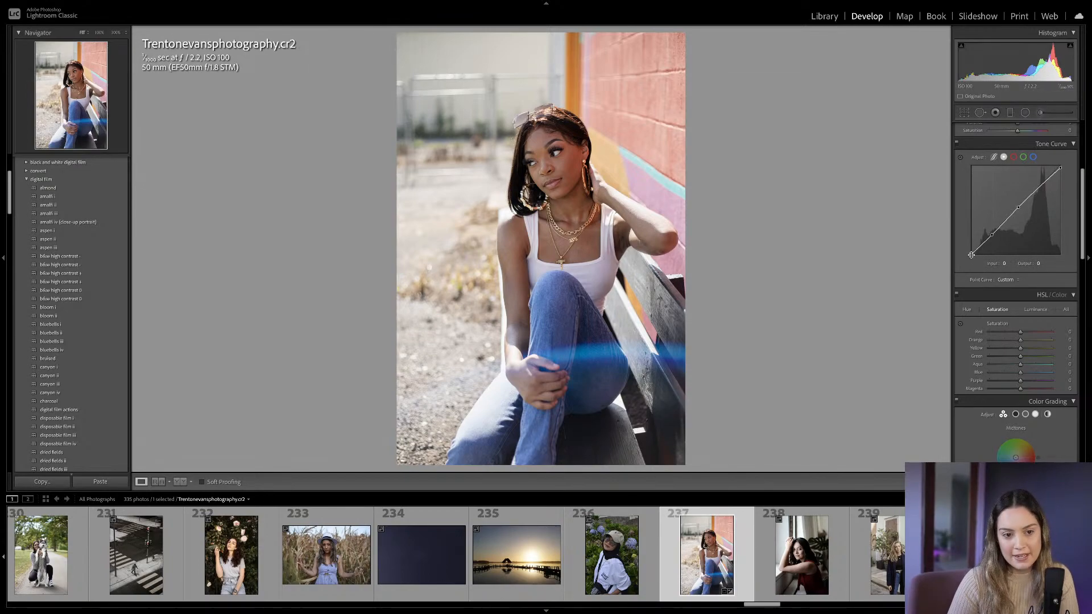
drag(971, 254, 971, 242)
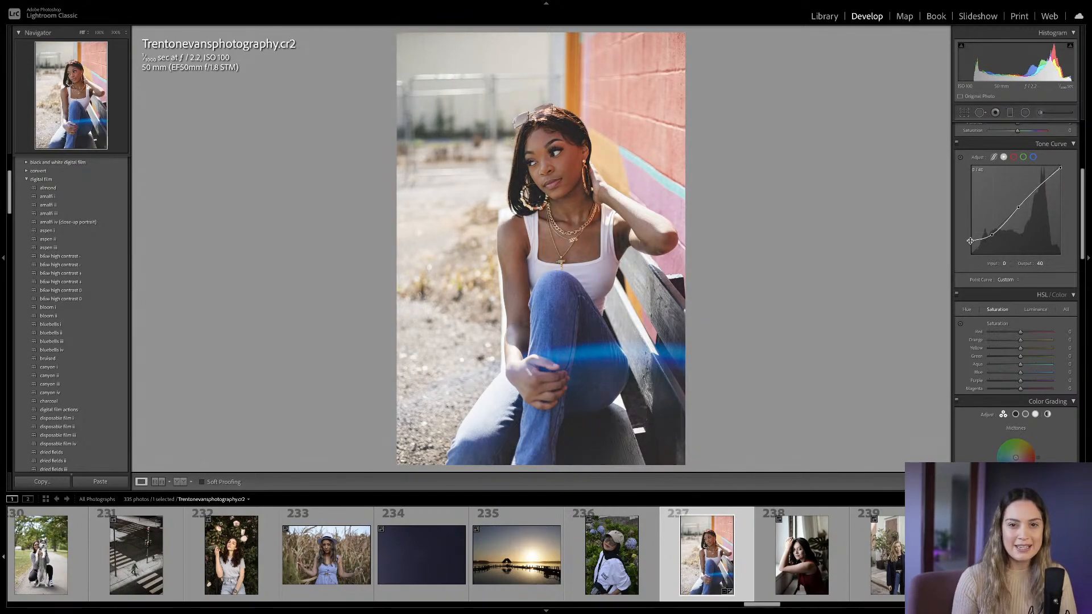
mouse_move(970, 240)
mouse_down()
mouse_move(965, 220)
mouse_move(960, 248)
mouse_up()
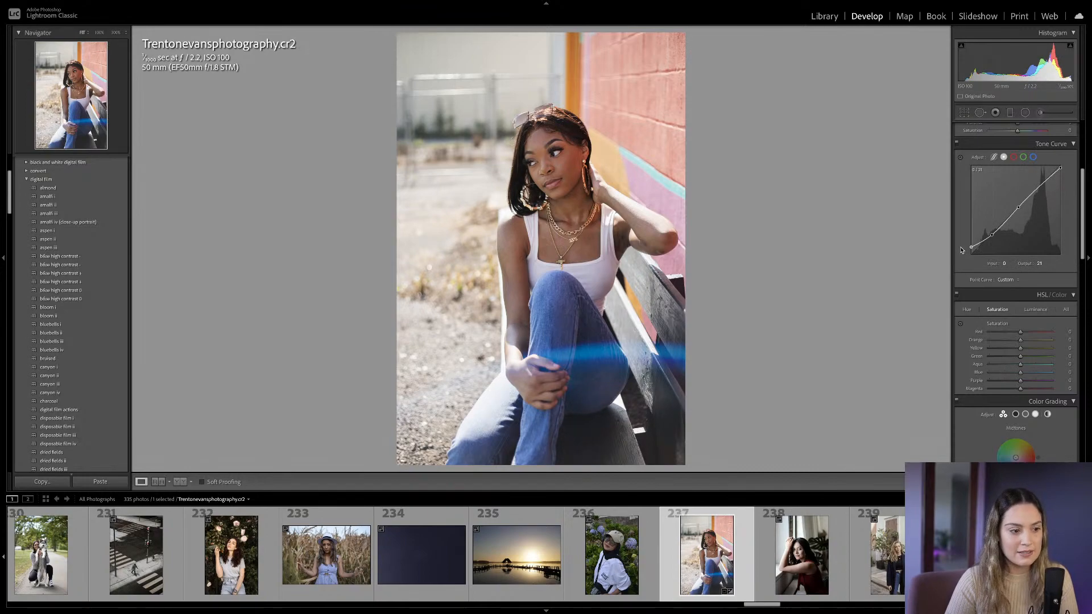
drag(961, 250, 970, 248)
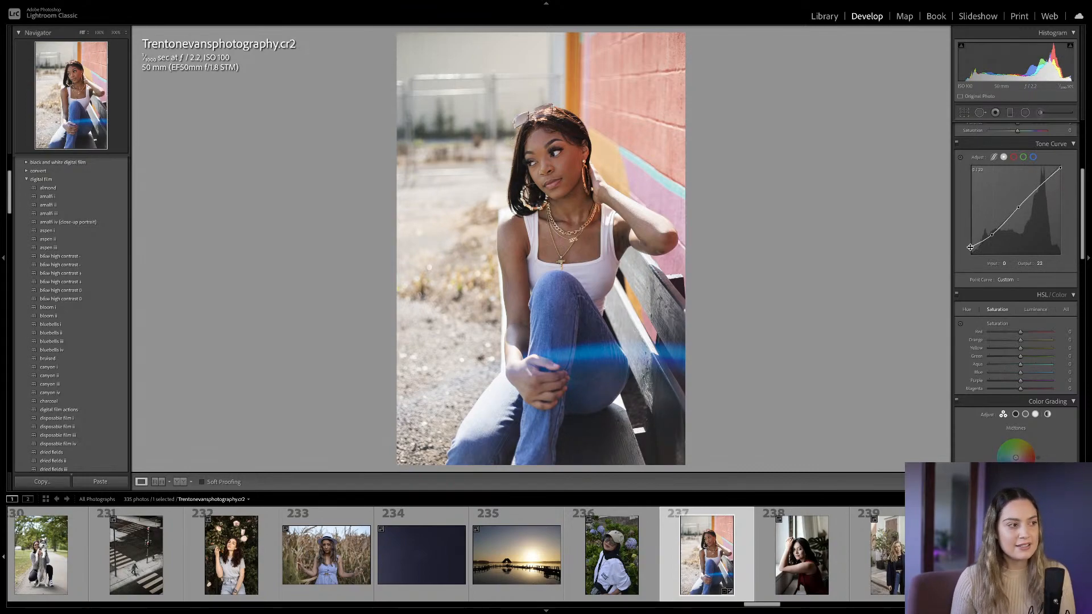
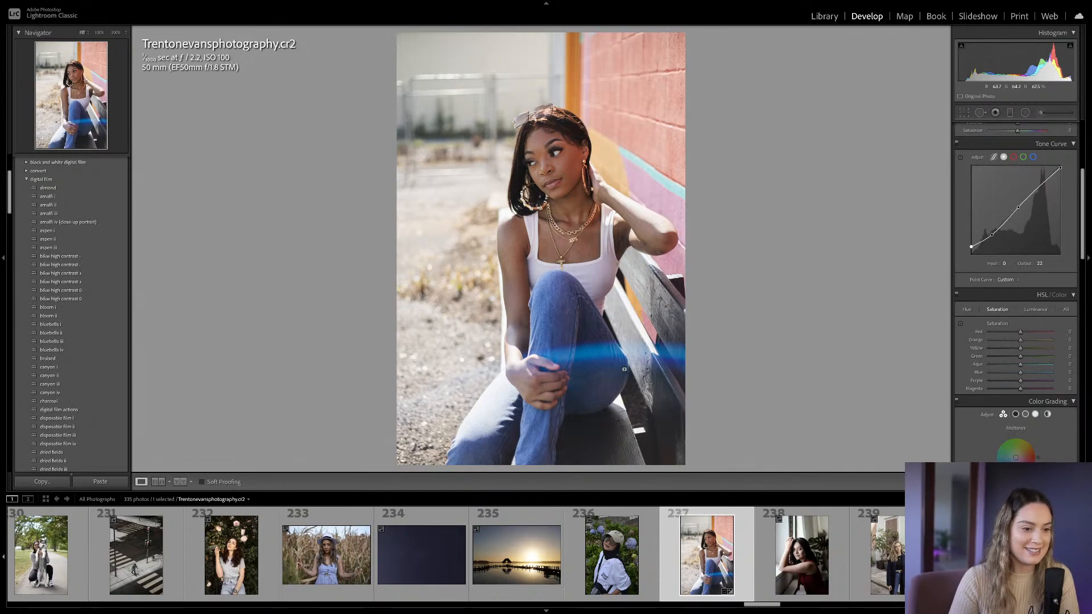
Adjust the bench photo's colour saturation: blue about -20, red +34, orange +8 and yellow about +23.
scroll(1057, 317, down, 3)
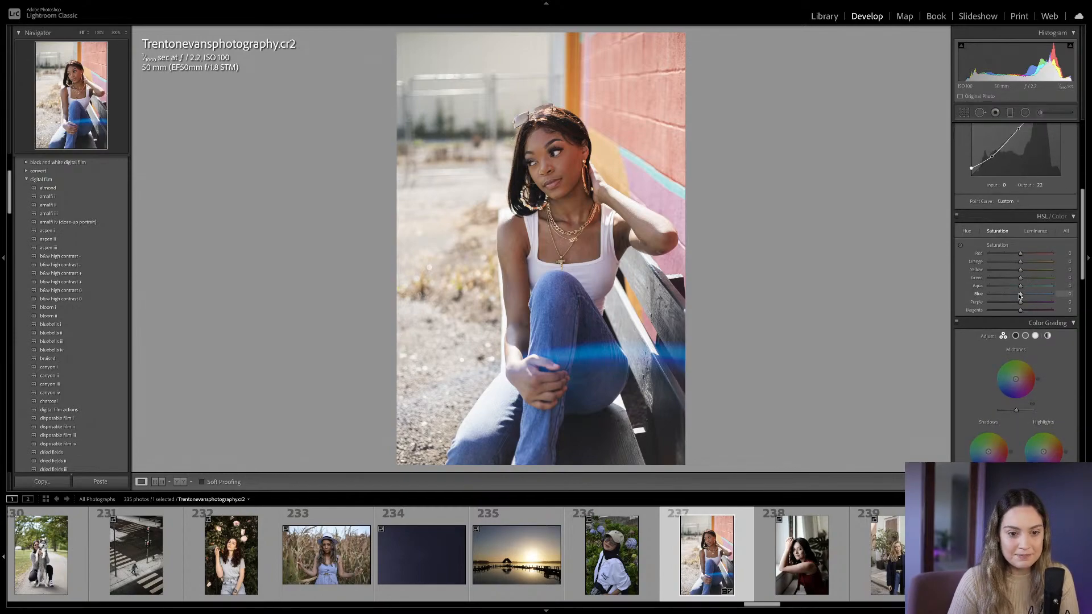
drag(1020, 294, 1014, 296)
mouse_move(1020, 254)
mouse_down()
mouse_move(1034, 255)
mouse_move(1027, 272)
mouse_up()
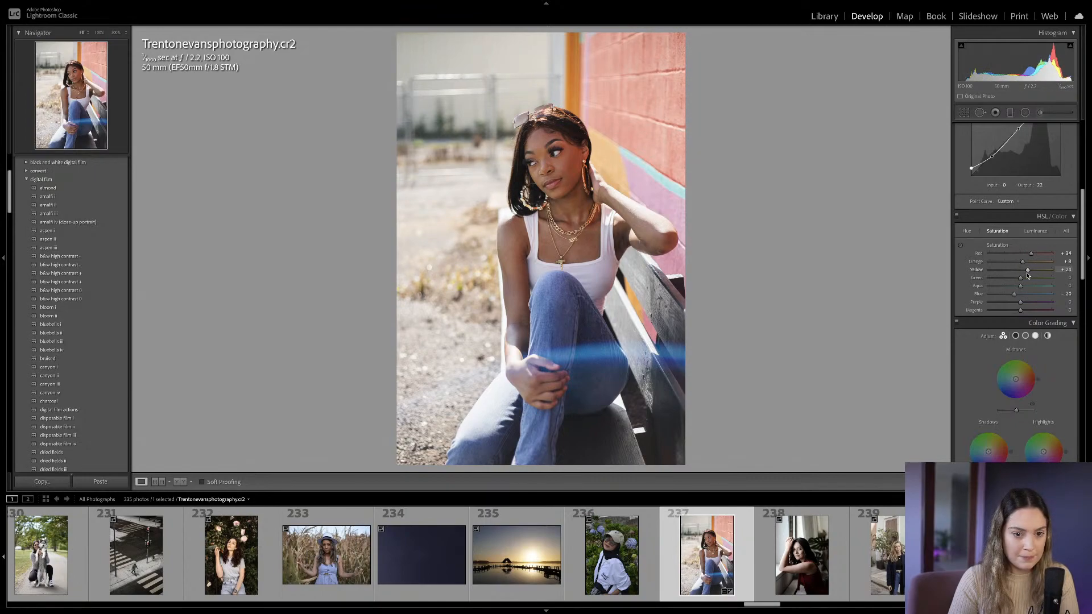
Shift the bench photo's hues: red to about -12, orange -3, yellow +18, green +2, aqua +7 and blue -2.
click(968, 233)
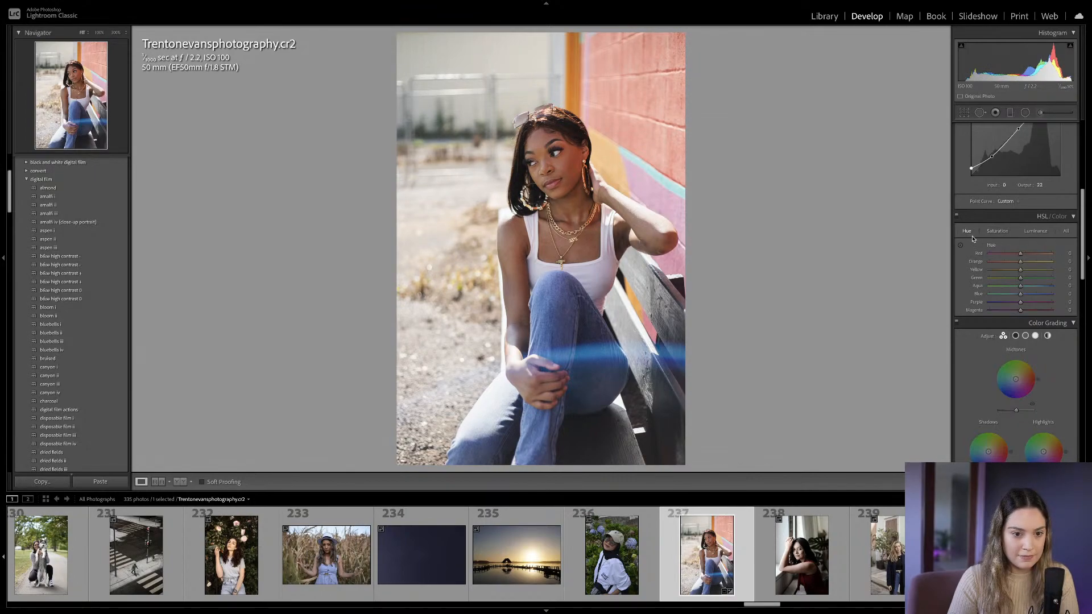
drag(1020, 254, 1022, 257)
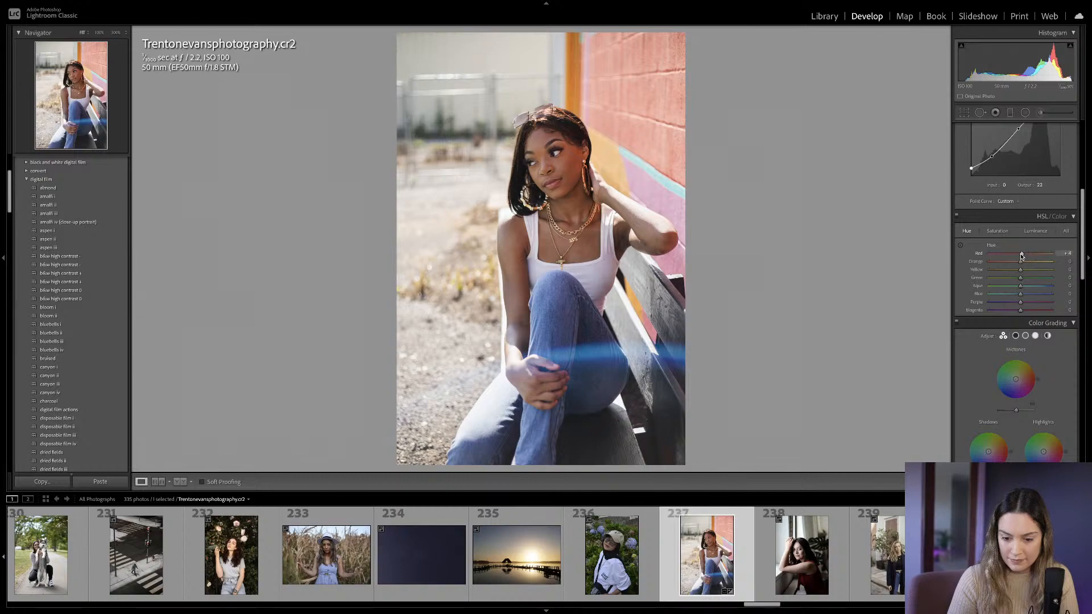
drag(1021, 256, 1020, 257)
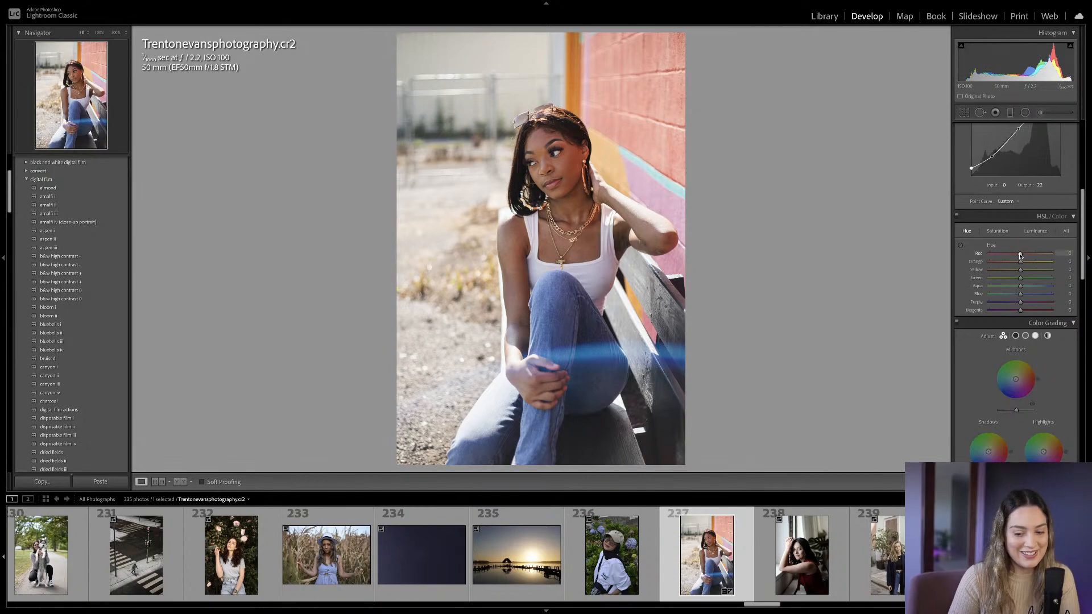
drag(1020, 257, 1018, 257)
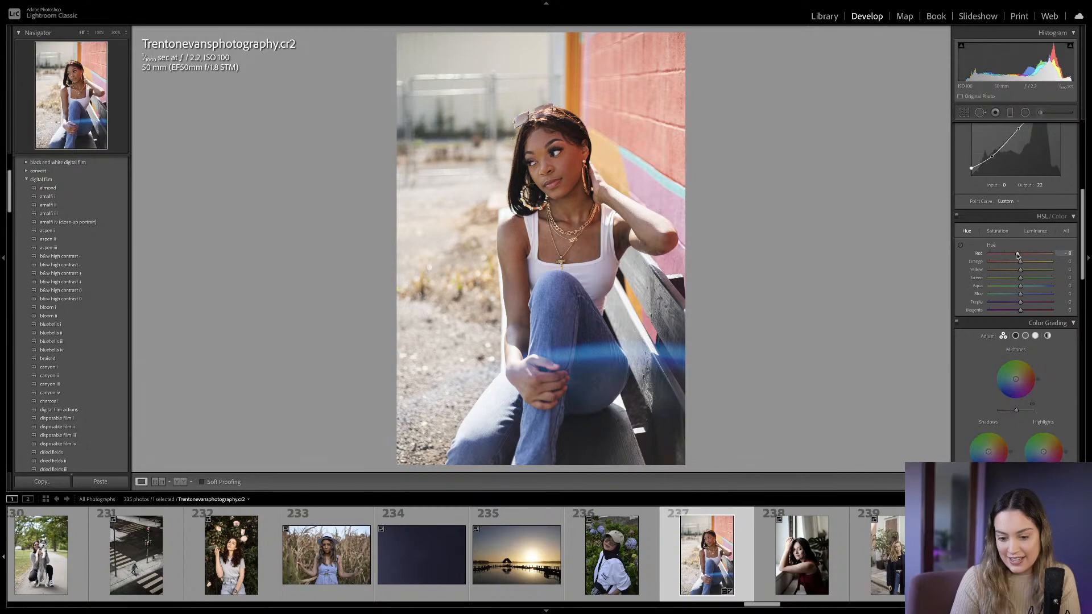
drag(1018, 256, 1020, 295)
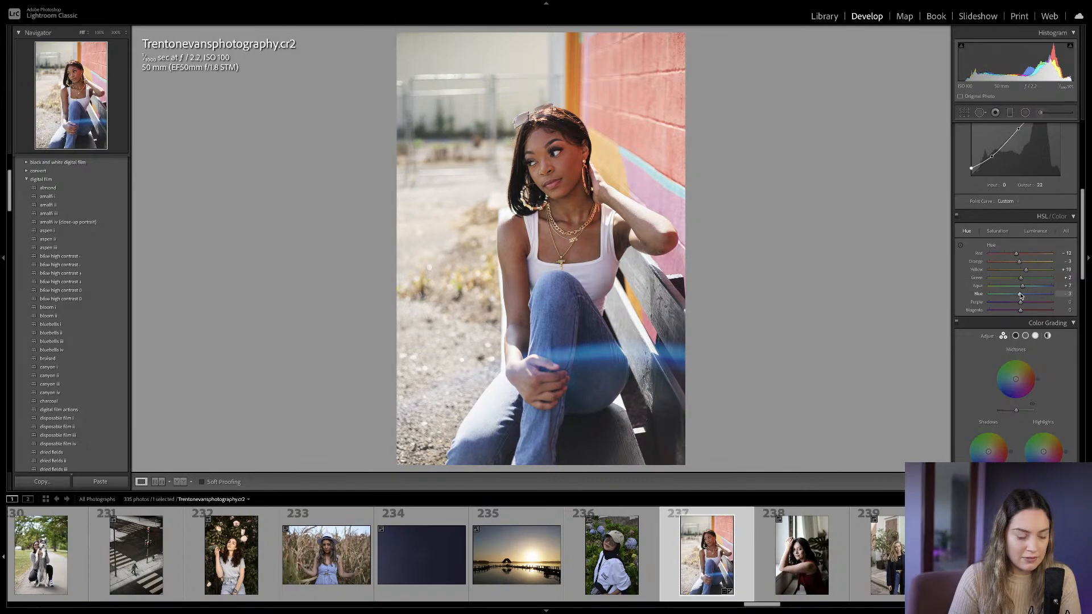
Adjust the bench photo's colour luminance: orange about +20, red +7, yellow -17, green +6 and purple -12.
scroll(1024, 281, down, 3)
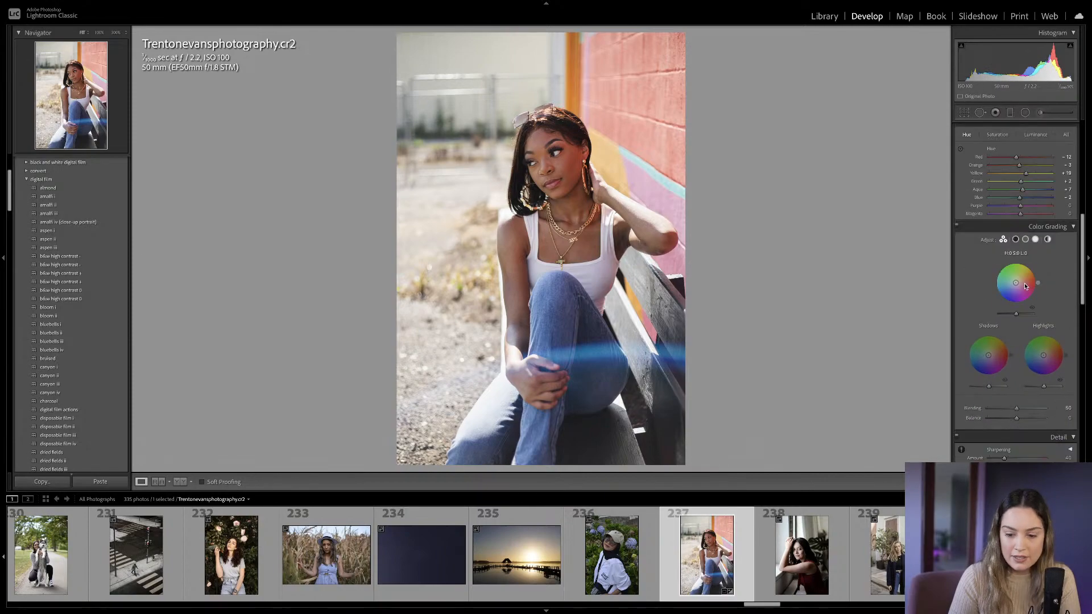
scroll(1027, 286, up, 2)
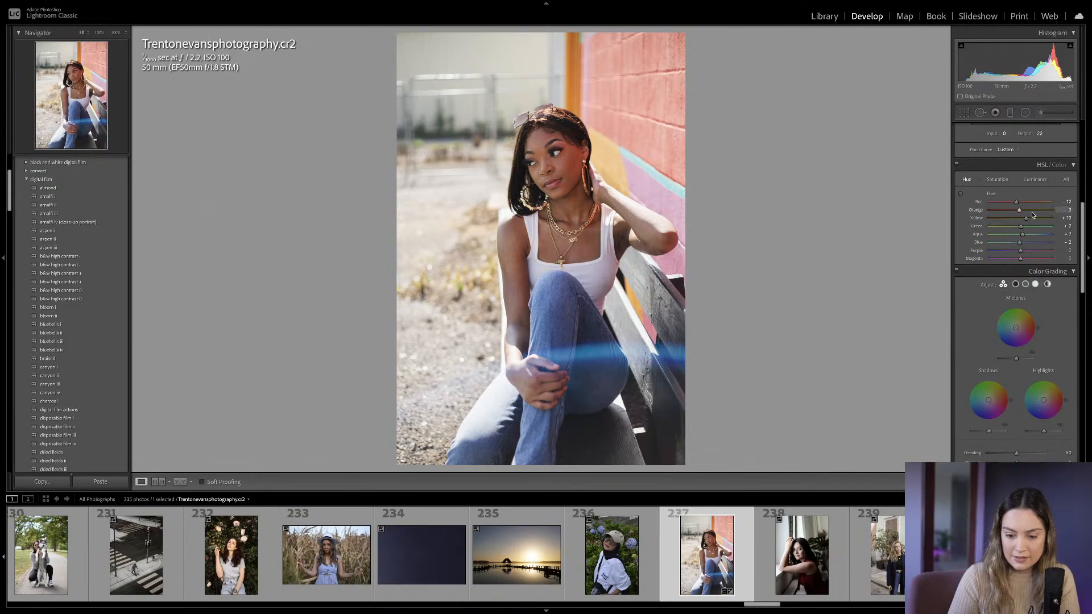
click(1036, 180)
drag(1021, 211, 1027, 211)
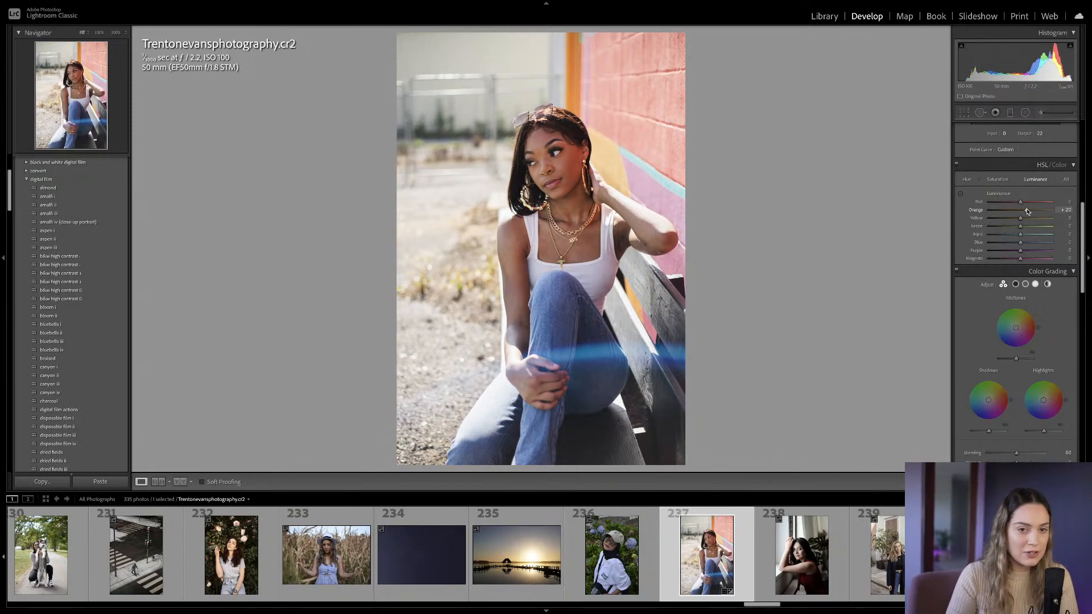
drag(1020, 203, 1023, 206)
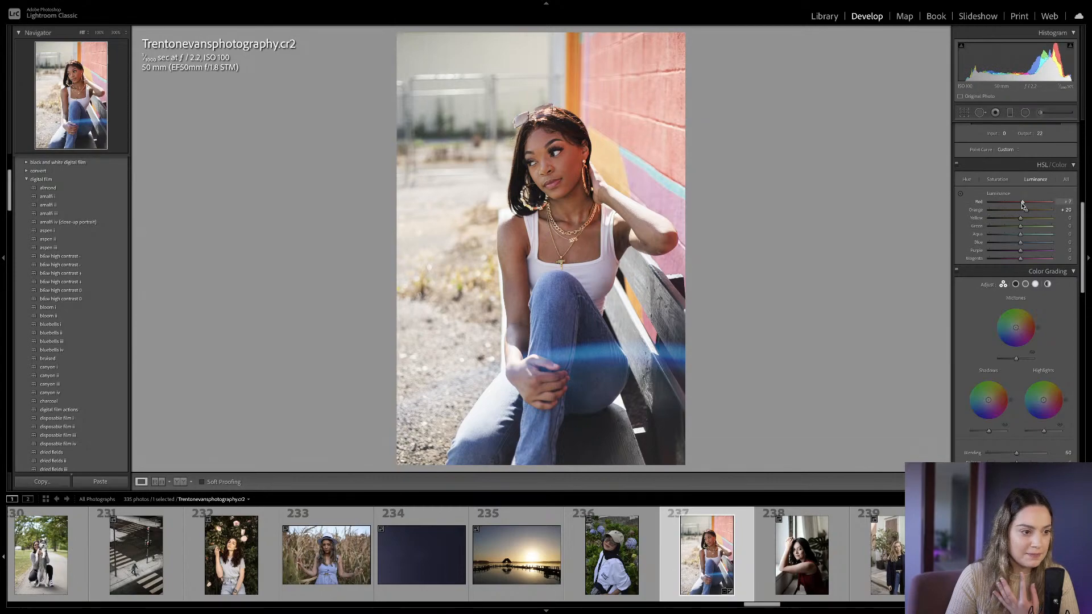
mouse_move(1021, 250)
mouse_down()
mouse_move(990, 254)
mouse_move(1029, 256)
mouse_up()
drag(1026, 256, 1016, 222)
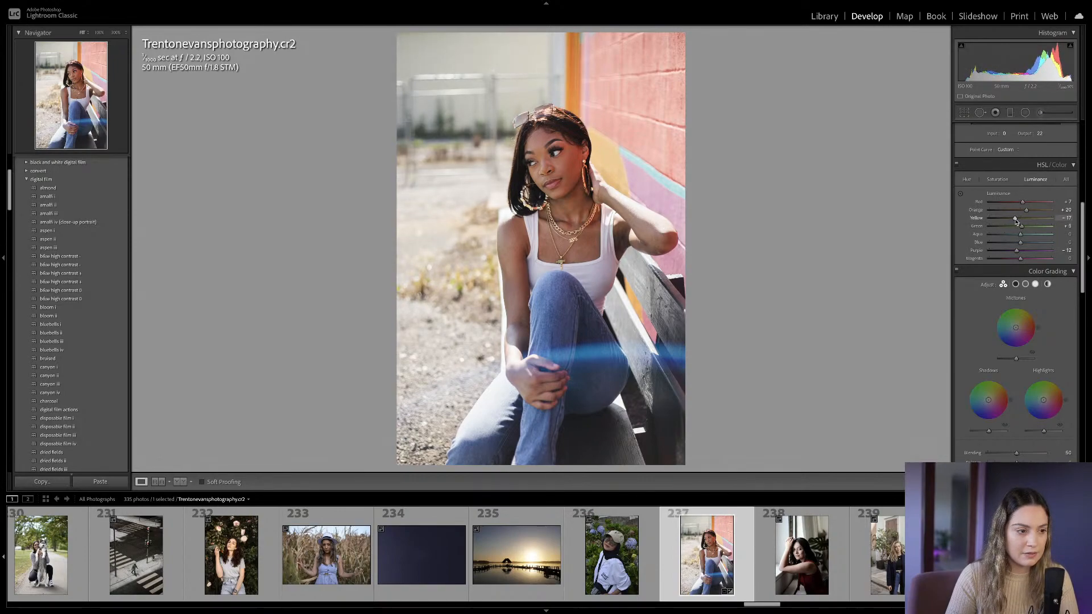
Colour grade the bench photo with a slight teal tint in the highlights and a slight yellow tint in the shadows.
scroll(1016, 239, down, 3)
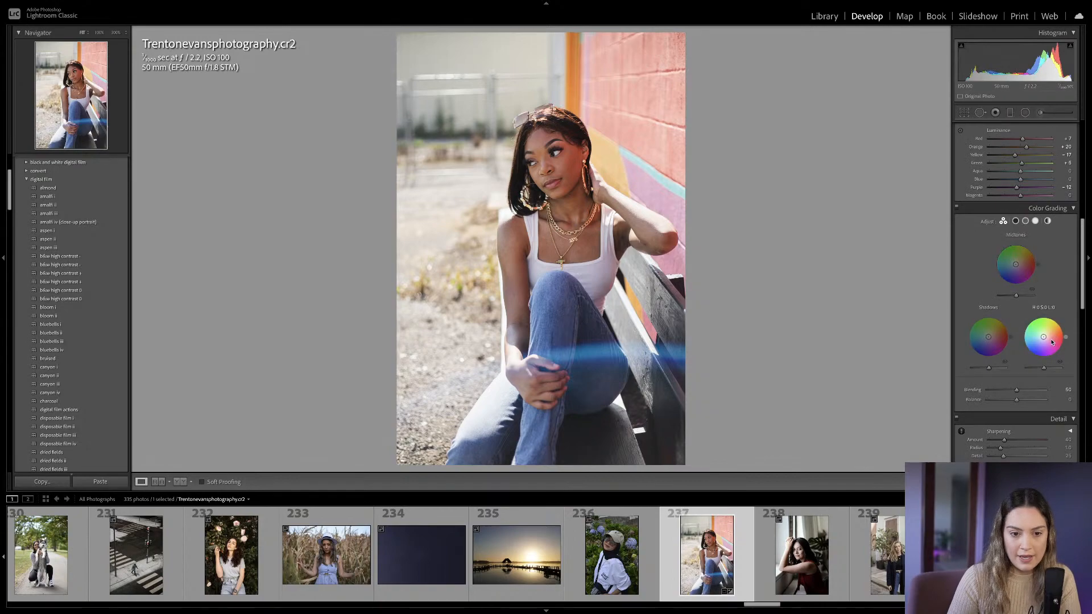
drag(1045, 340, 1044, 338)
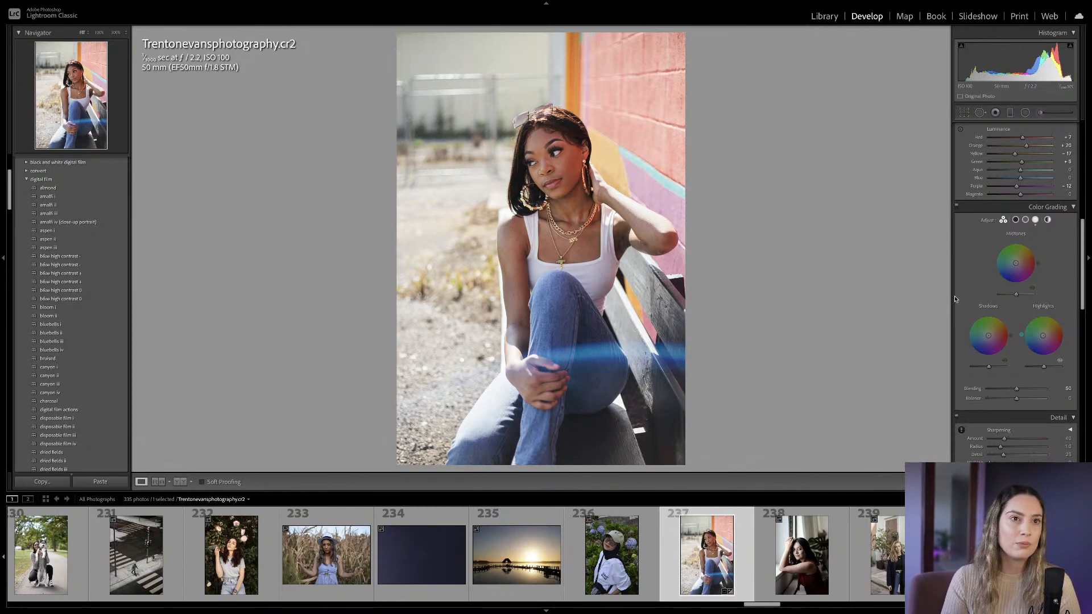
drag(989, 337, 990, 313)
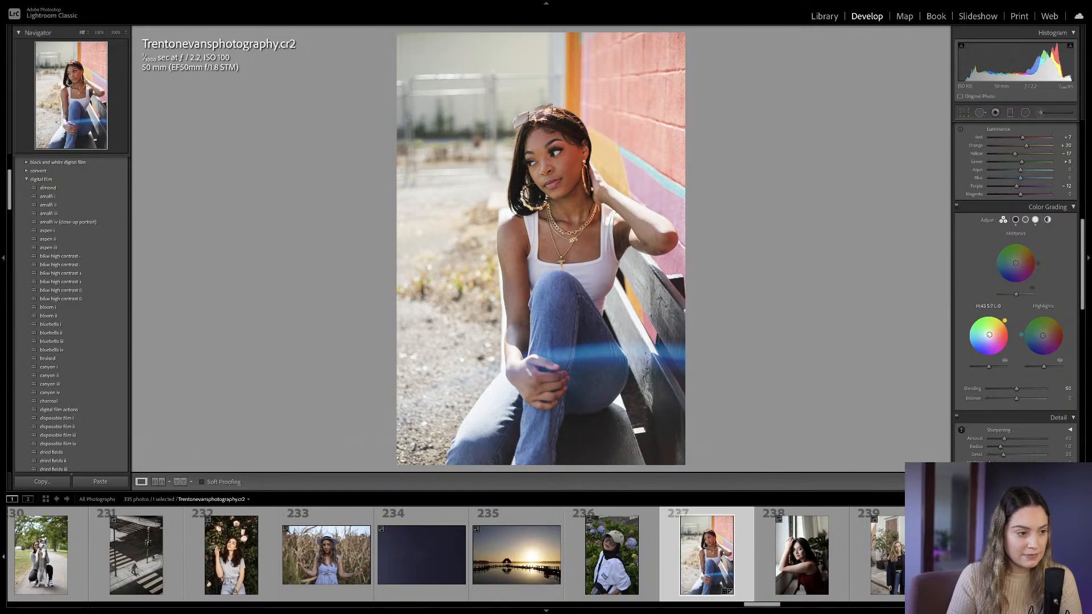
Increase the bench photo's sharpening amount to about 73 and raise the sharpening radius.
scroll(988, 337, down, 10)
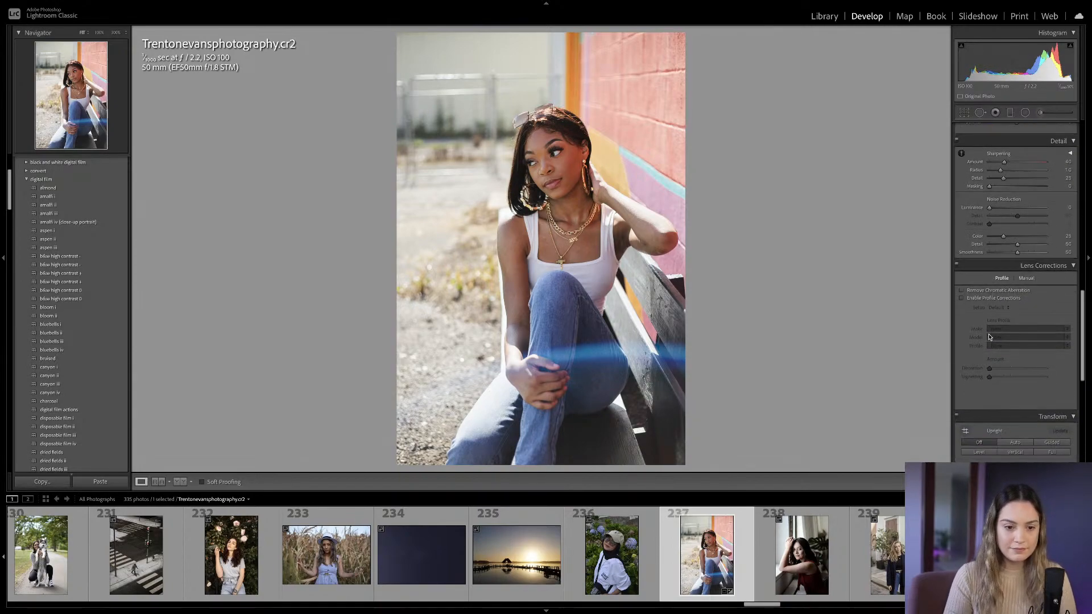
scroll(987, 337, up, 5)
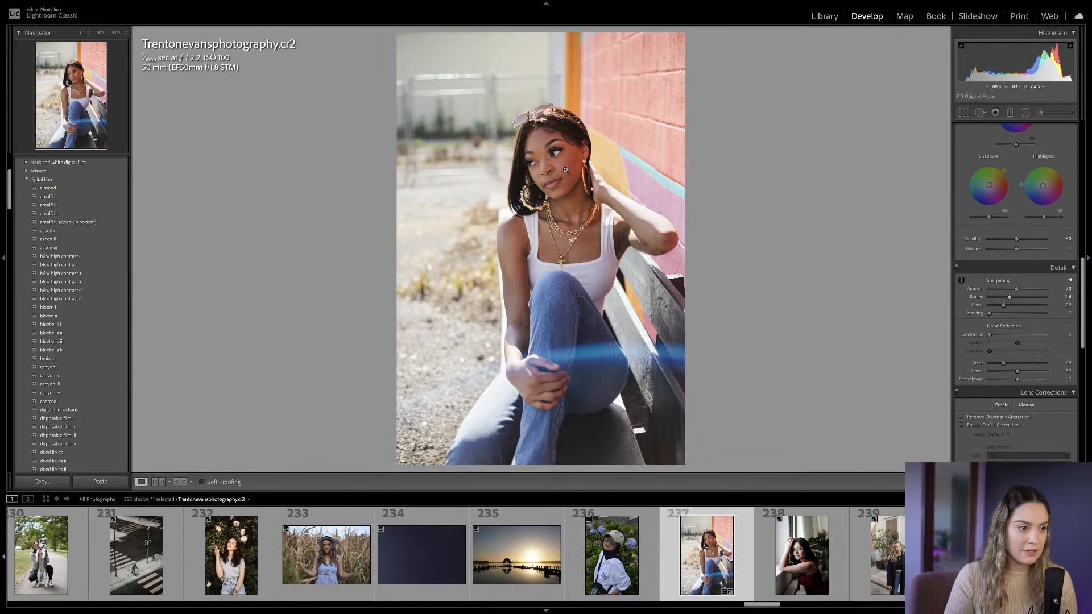
Calibrate the bench photo's colours with red primary saturation at about +17 and green primary saturation at about -20.
scroll(1029, 376, down, 1)
scroll(1028, 376, down, 3)
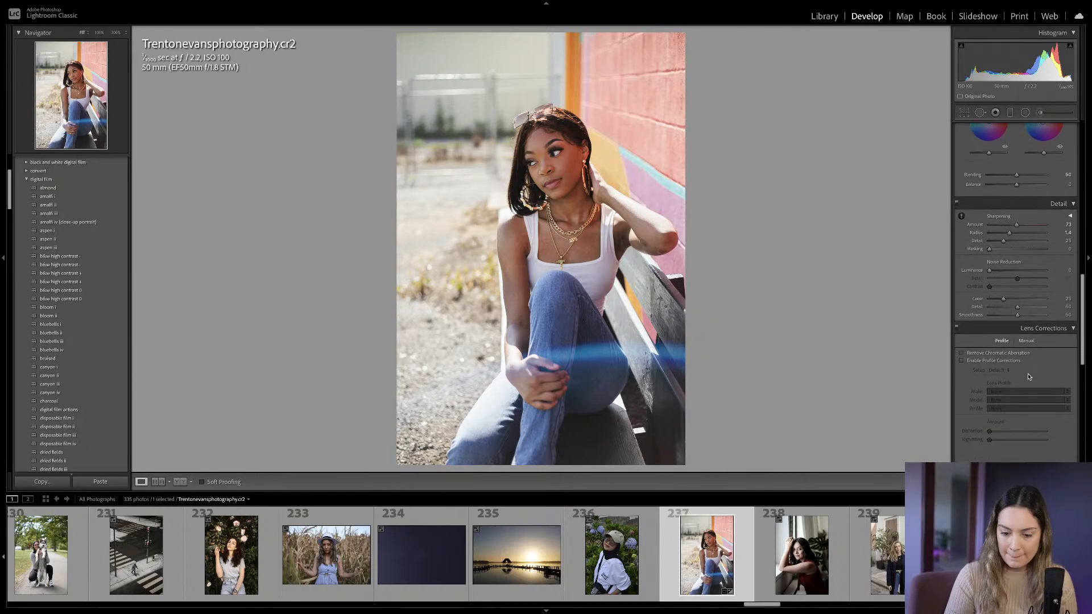
scroll(1029, 376, down, 3)
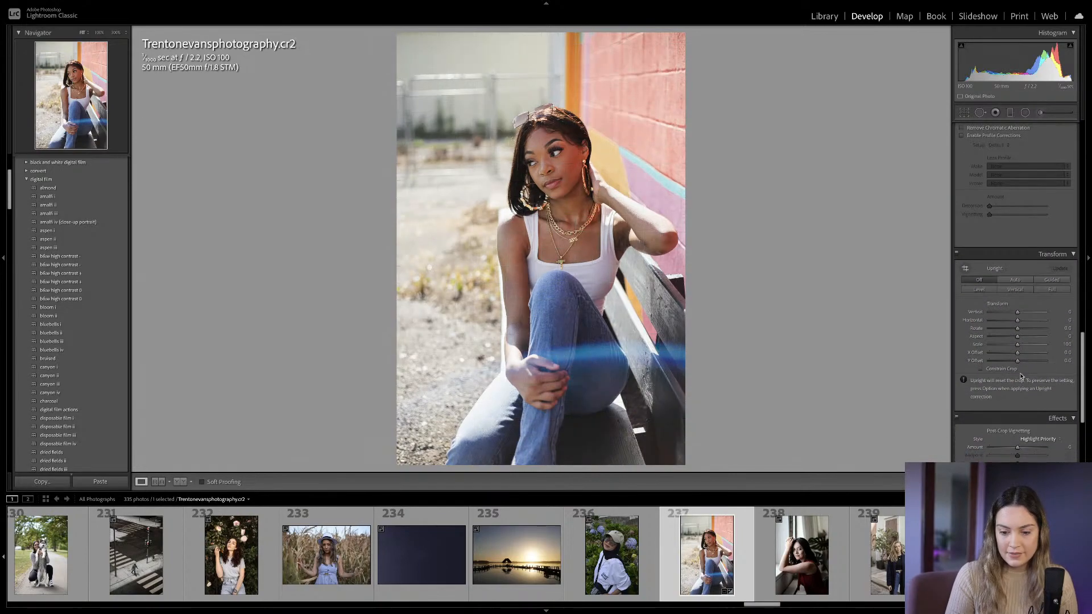
scroll(1003, 372, down, 2)
scroll(1003, 372, down, 5)
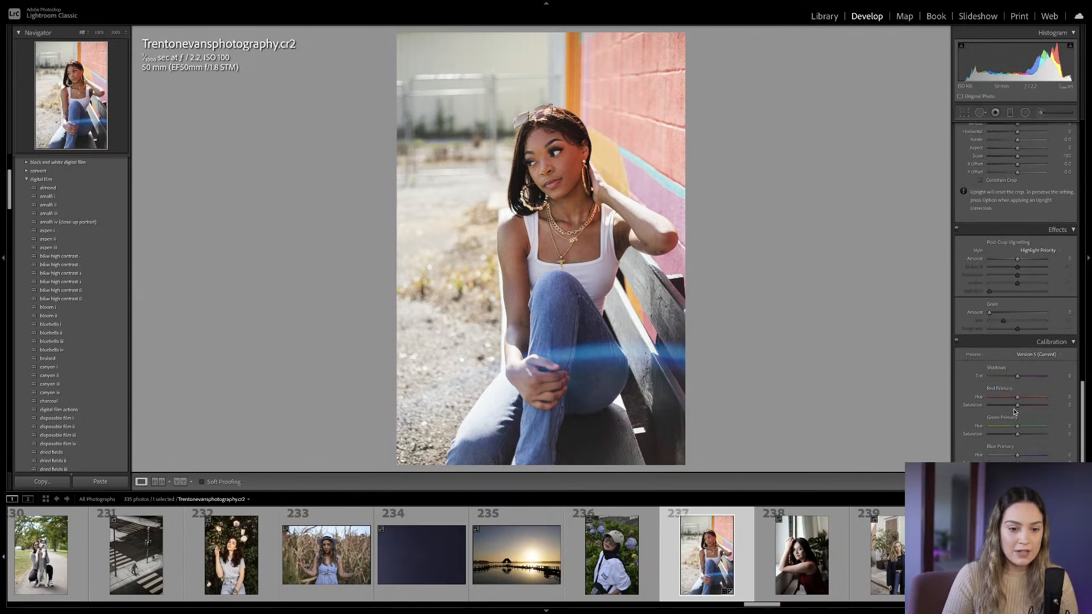
drag(1017, 406, 1012, 441)
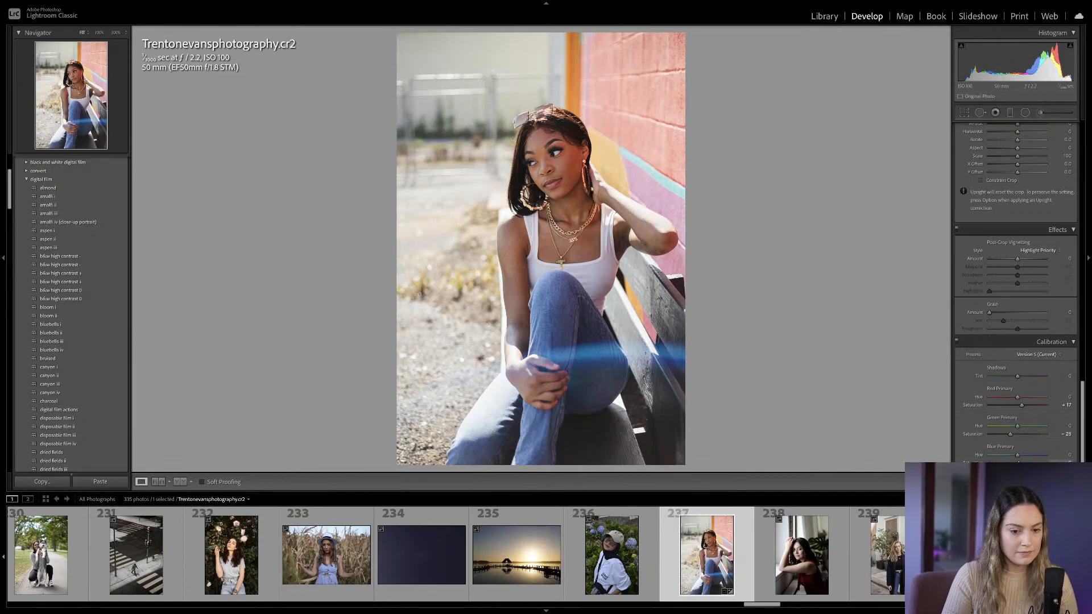
Review the basic settings and show the bench photo's before version for comparison with the edit.
scroll(1018, 430, up, 15)
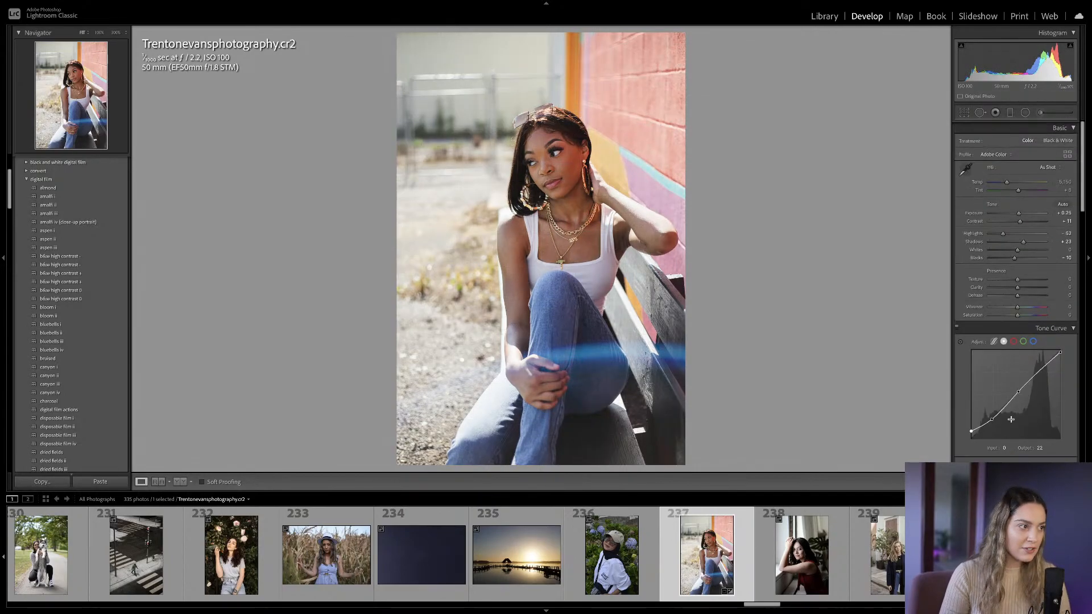
scroll(1010, 419, down, 1)
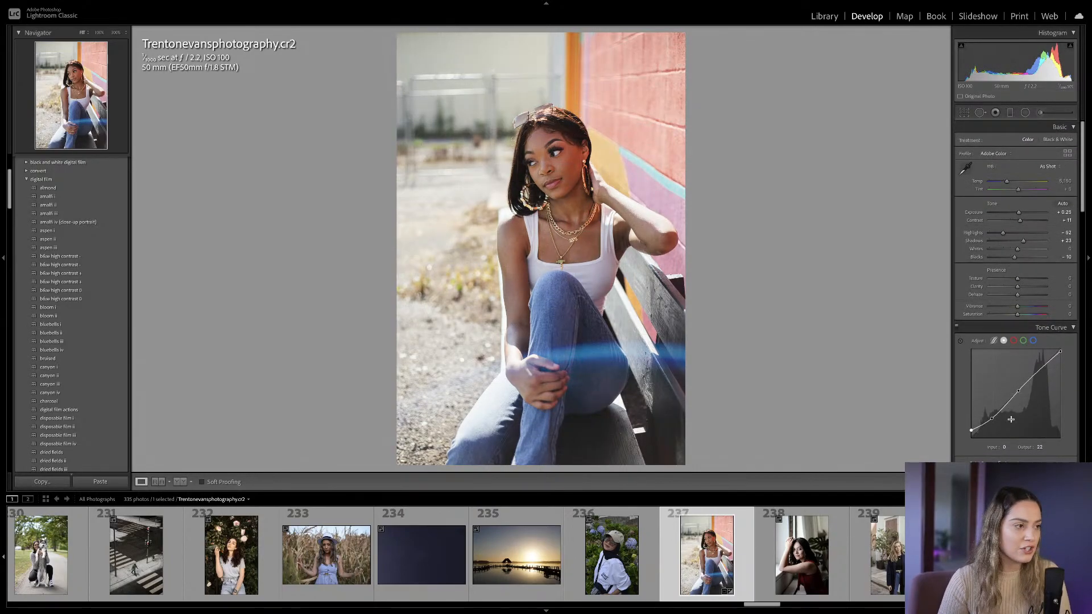
key(backslash)
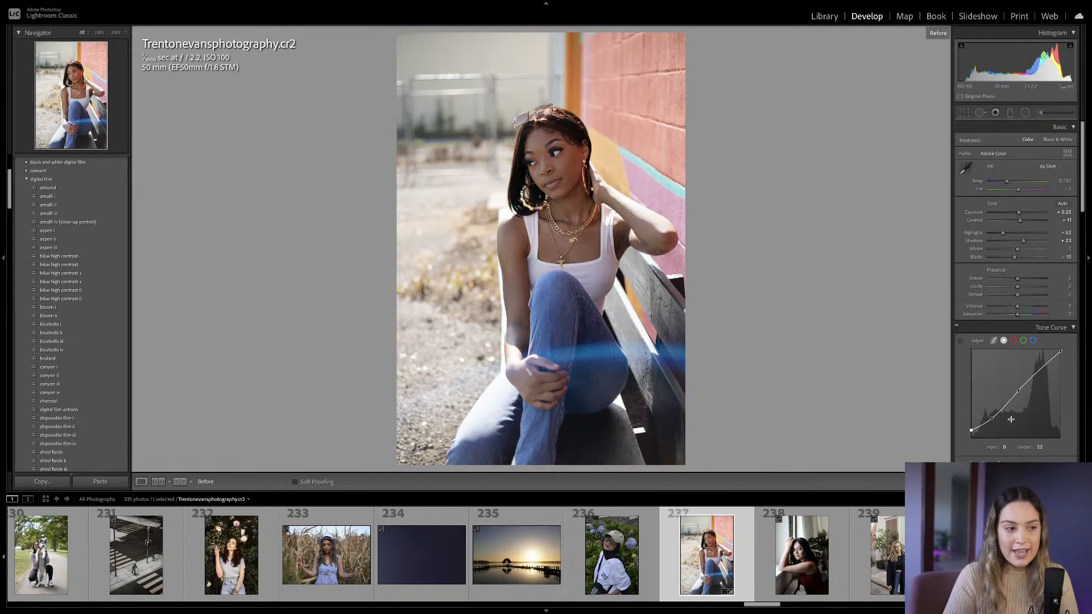
Return the bench photo to its edited version and fine-tune exposure to about +0.35, contrast +16, shadows +27 and blacks -15.
key(backslash)
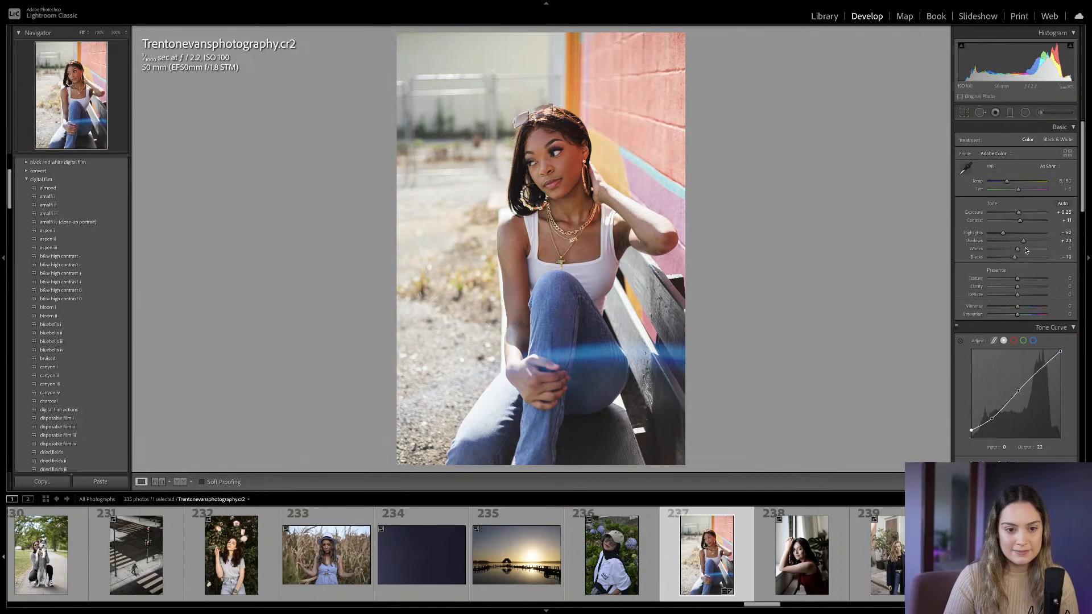
drag(1025, 242, 1019, 214)
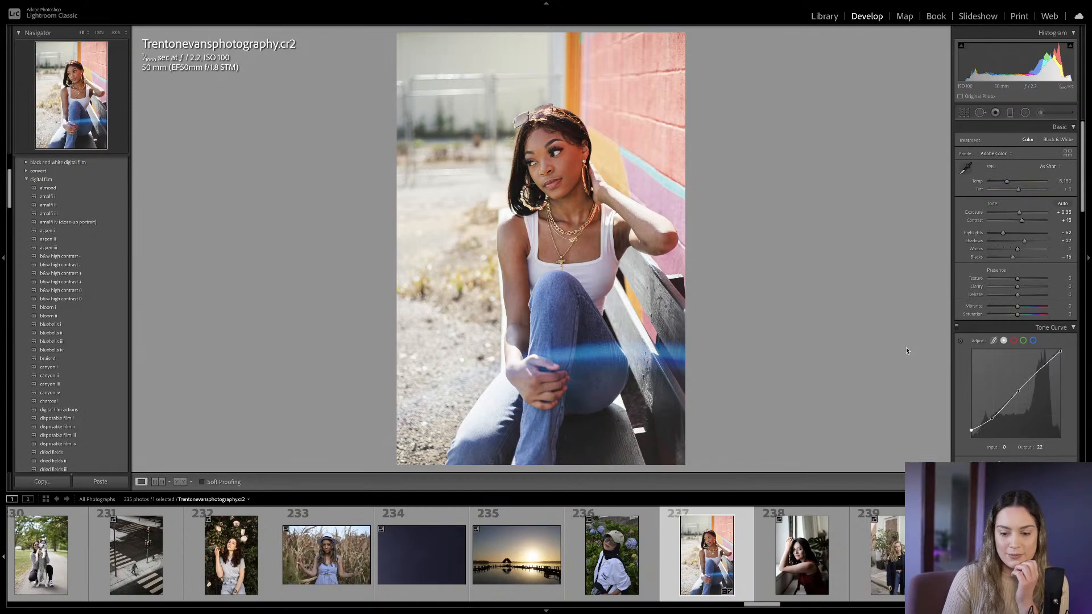
Open the rose bush portrait, cool its temperature, and set tint to about +40, exposure -0.20 and highlights about -35.
drag(769, 604, 759, 606)
click(532, 555)
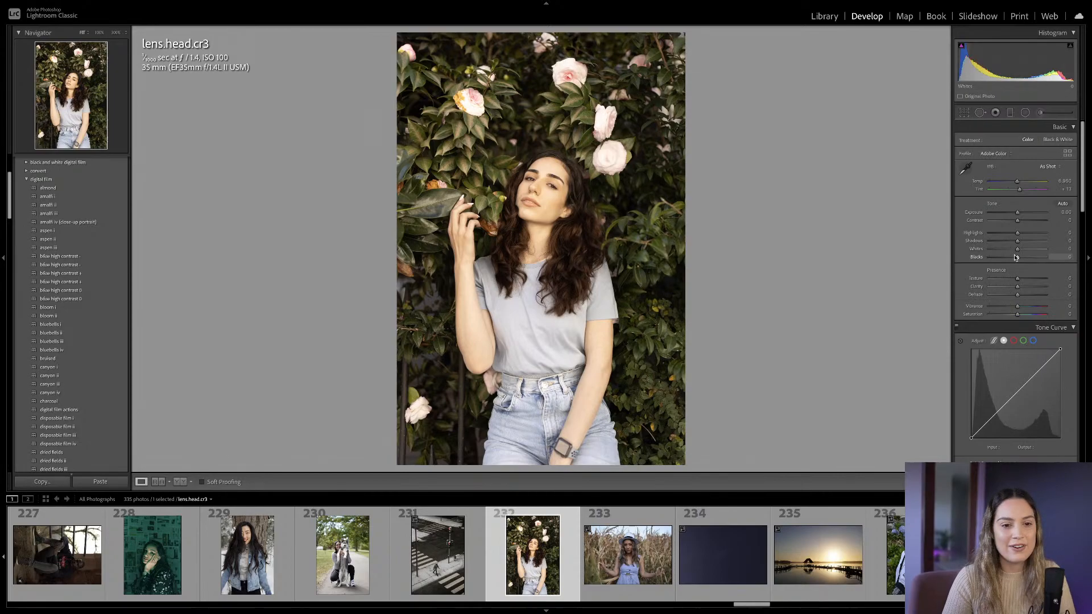
drag(1024, 234, 1014, 185)
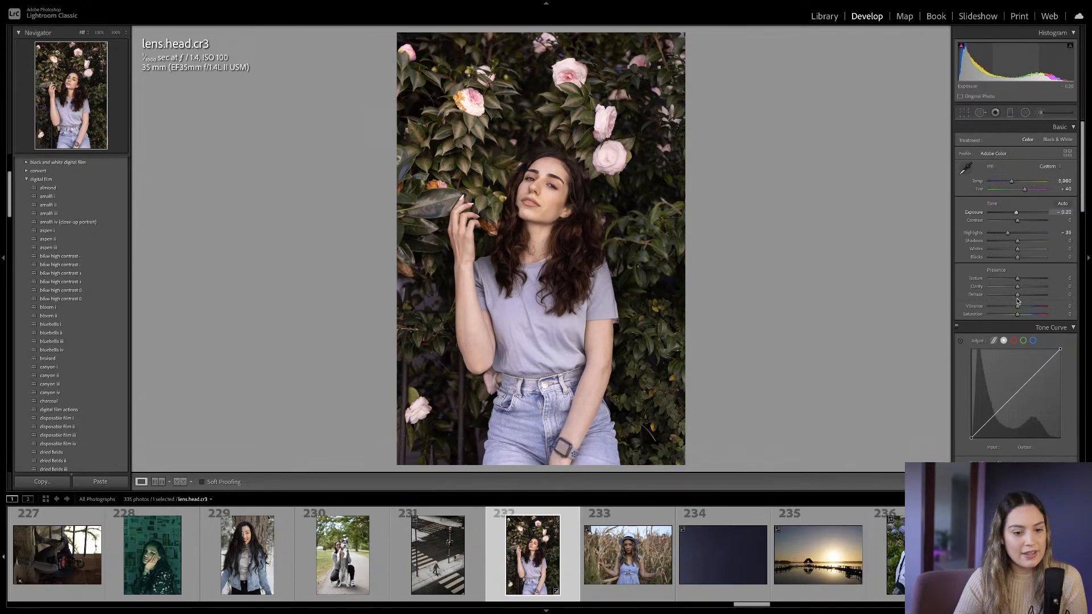
Shape the rose bush portrait's tone curve with blacks lifted to 22, midtones at 131/137 and the white point lowered to about 242.
scroll(1005, 376, down, 1)
scroll(1004, 376, down, 5)
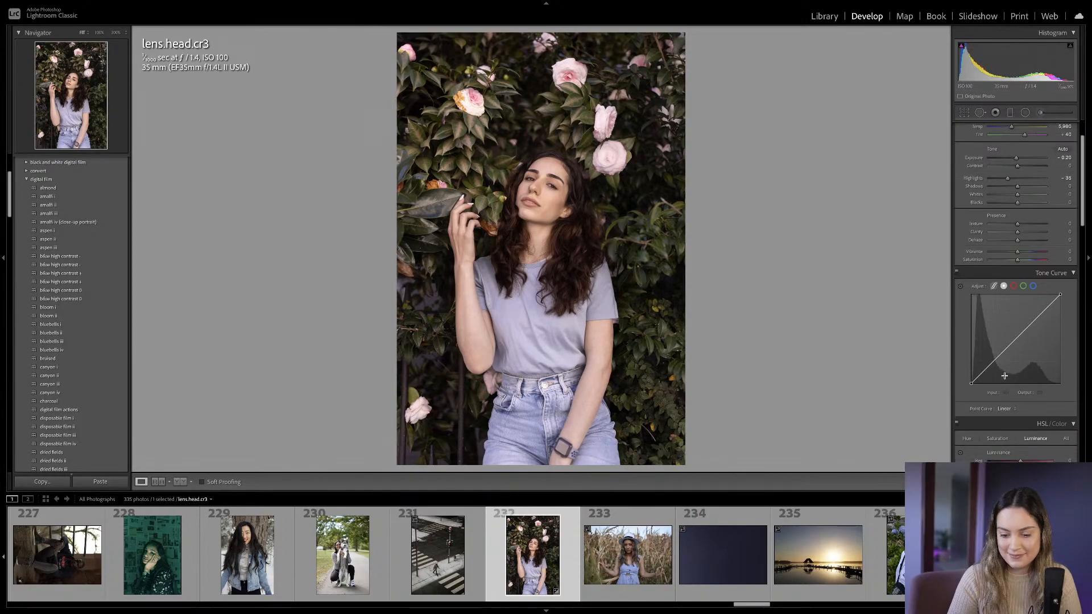
scroll(995, 364, down, 1)
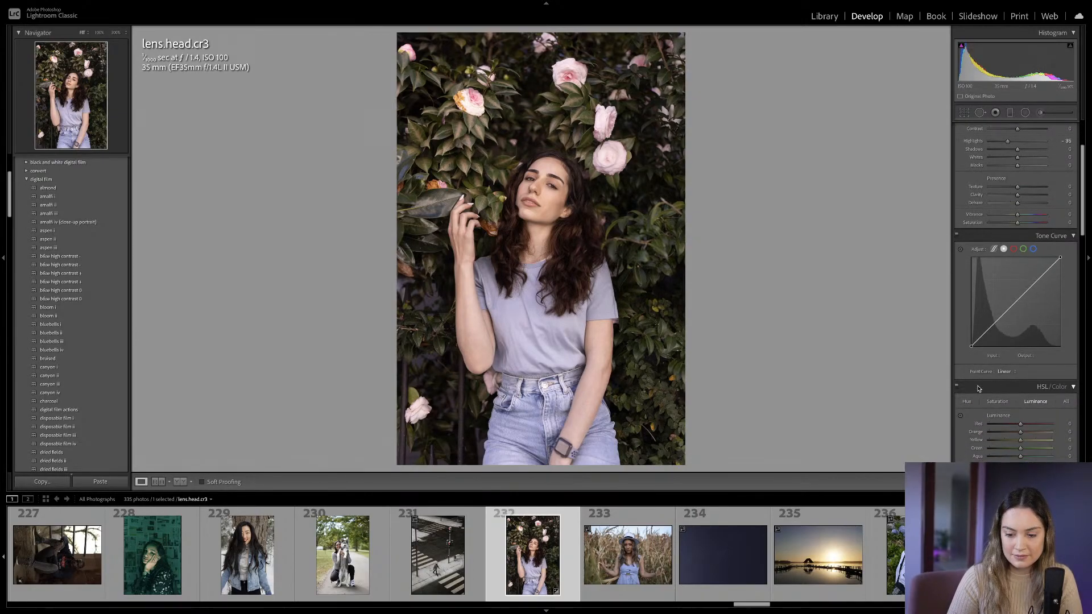
scroll(977, 388, down, 1)
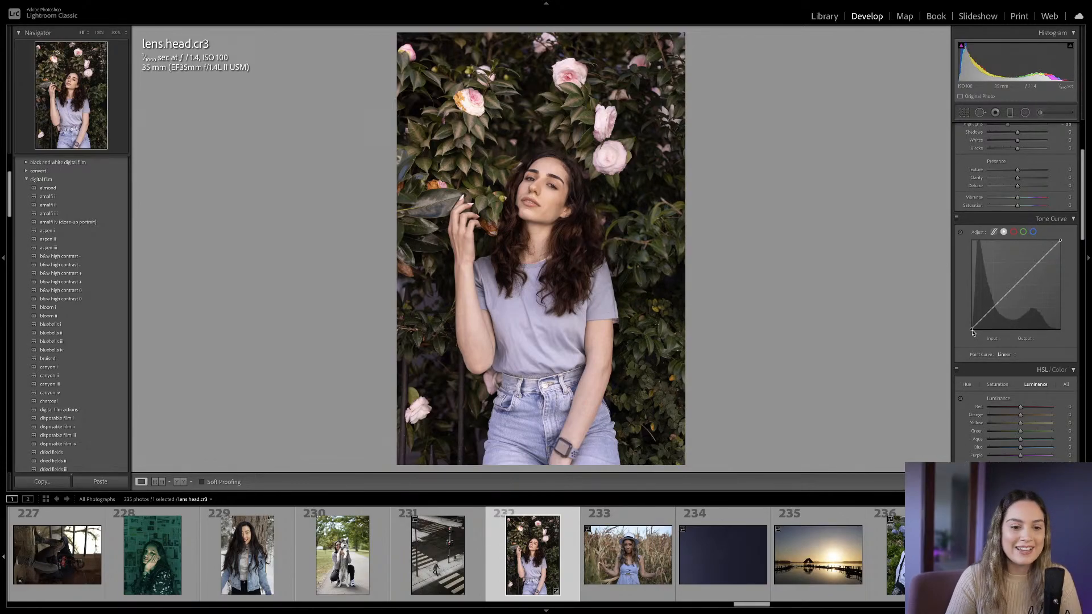
drag(971, 329, 1018, 284)
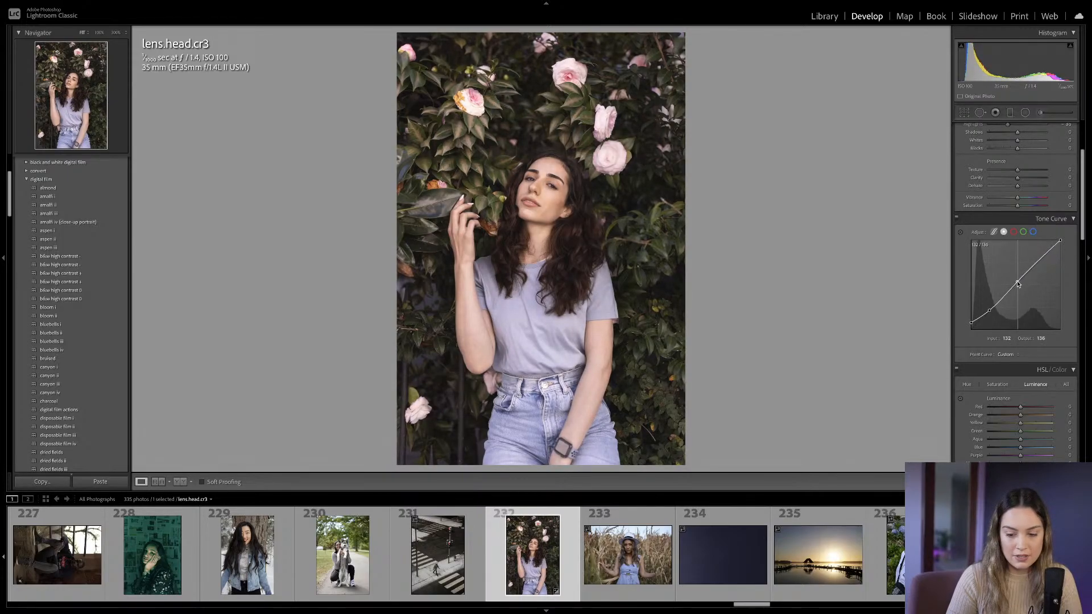
mouse_move(1061, 243)
mouse_down()
mouse_move(1052, 264)
mouse_move(1061, 243)
mouse_up()
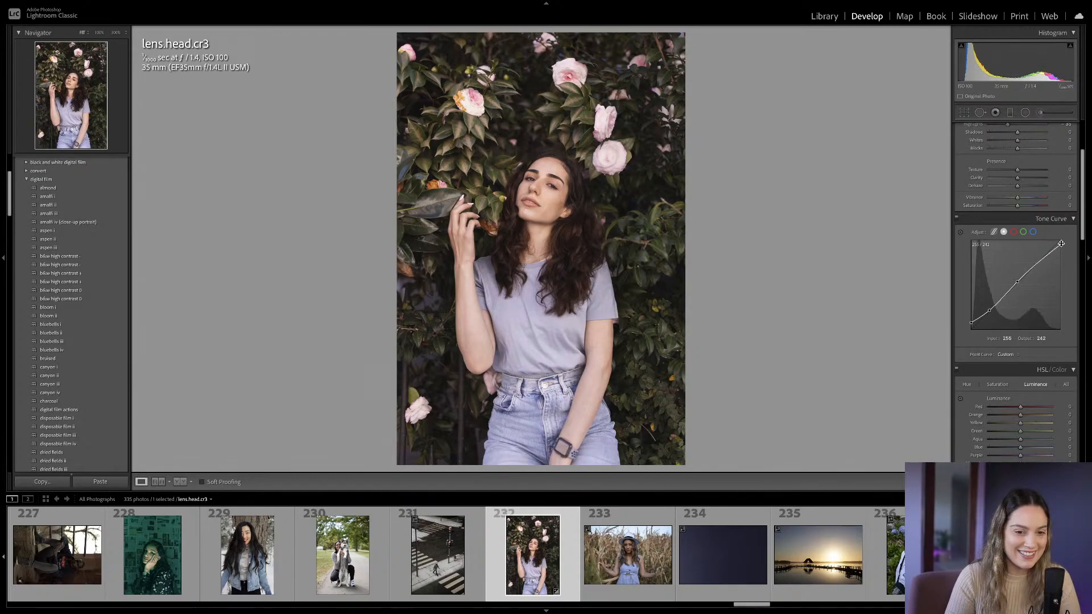
drag(1018, 281, 986, 313)
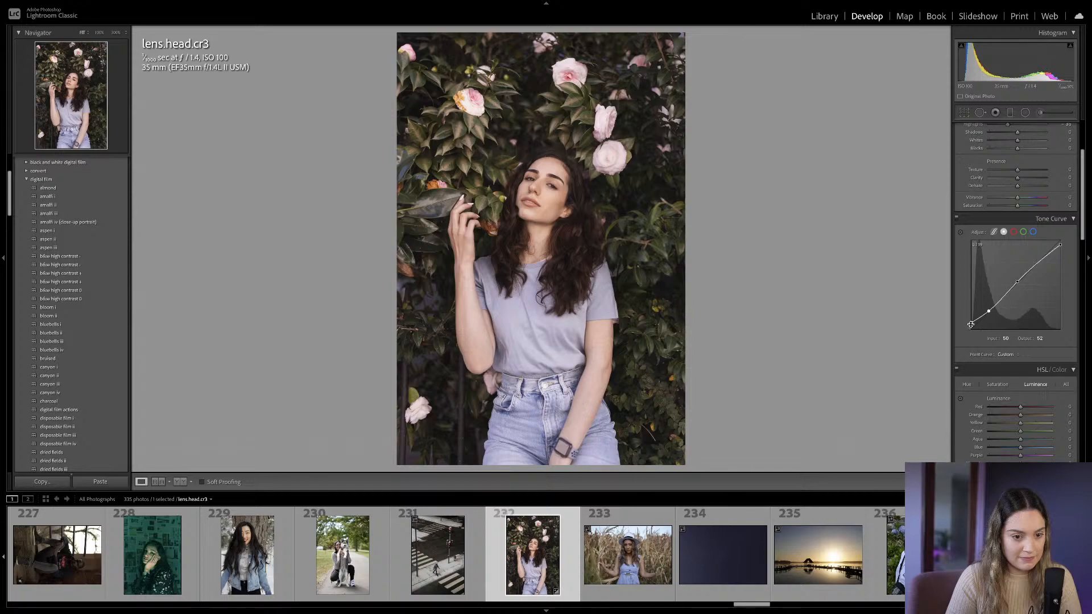
click(971, 323)
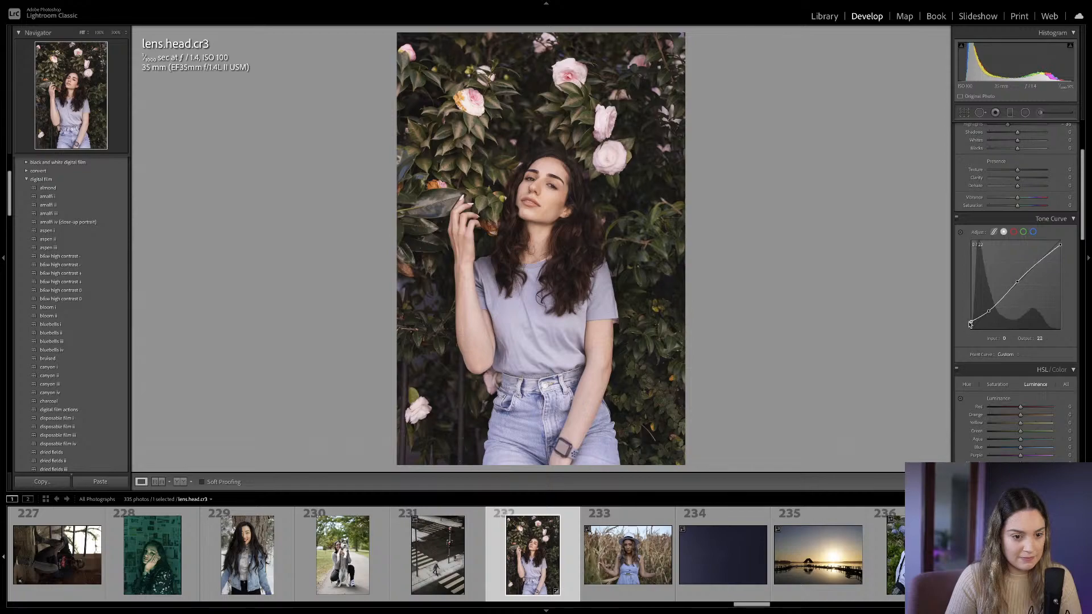
click(1016, 281)
Set the rose bush portrait's whites to -25, shadows to about +40, exposure to -0.40 and contrast to about +24.
scroll(1017, 273, up, 3)
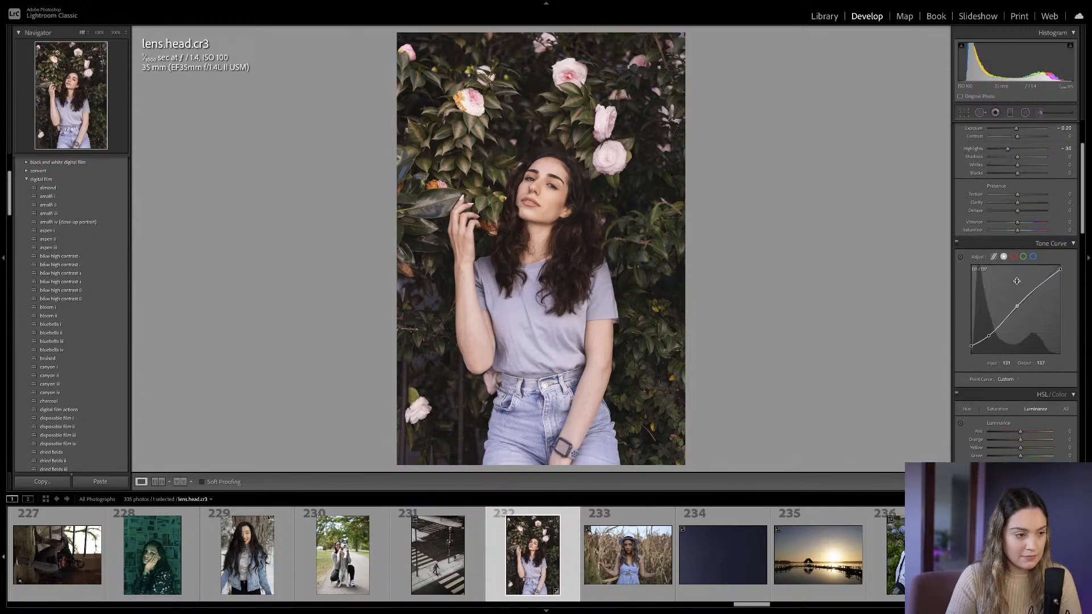
drag(1017, 242, 1010, 244)
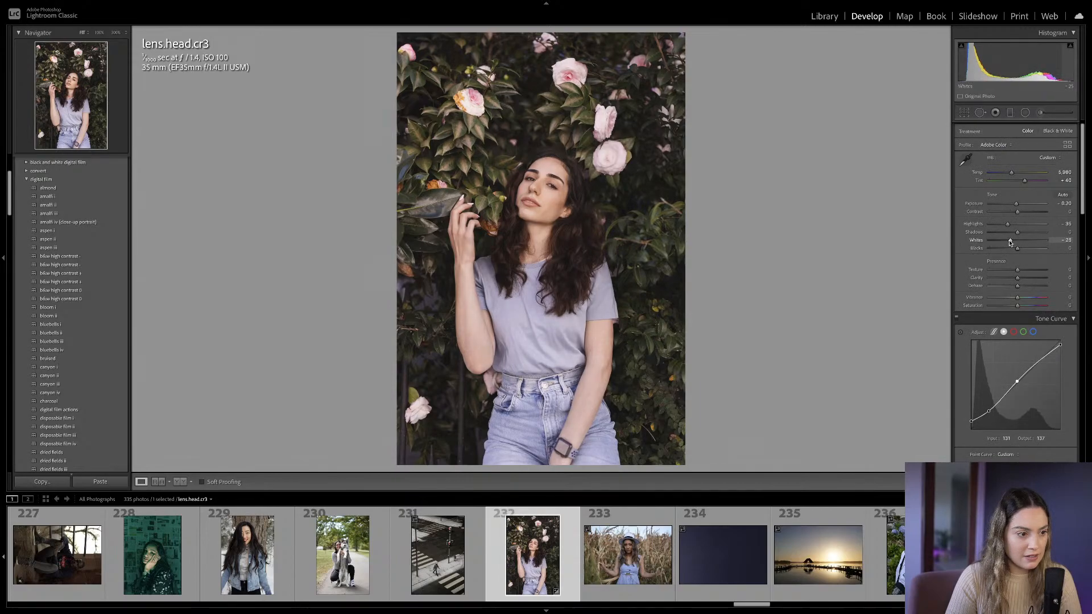
mouse_move(1016, 203)
mouse_down()
mouse_move(1022, 233)
mouse_move(1035, 236)
mouse_move(1024, 213)
mouse_up()
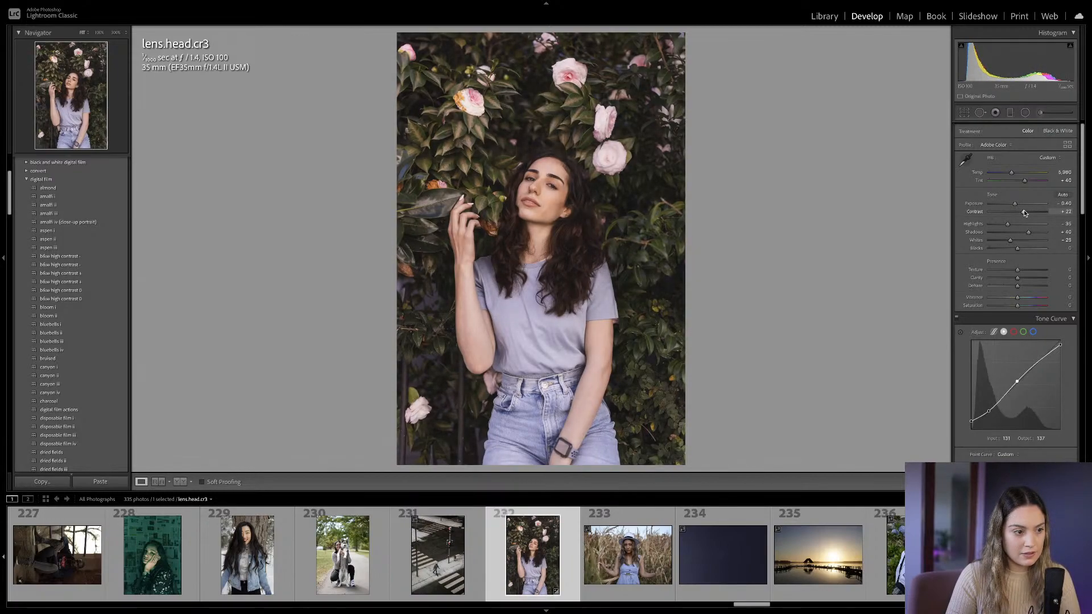
Lift the darkest tones of the blue channel curve and anchor it with points in the shadows and at about 151/153.
scroll(1025, 213, down, 5)
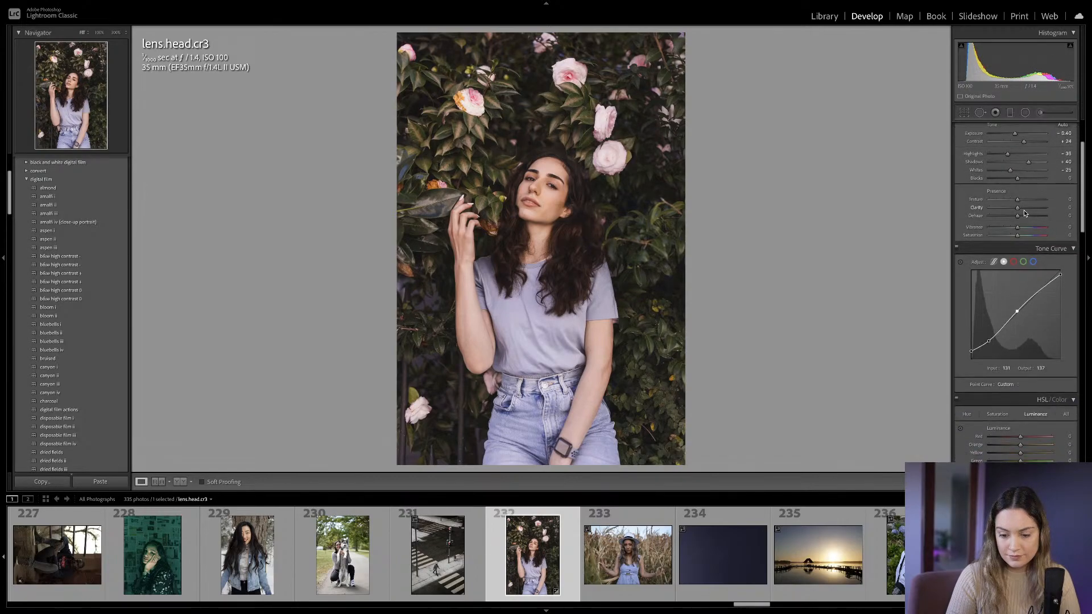
scroll(1025, 213, down, 2)
scroll(1015, 267, down, 2)
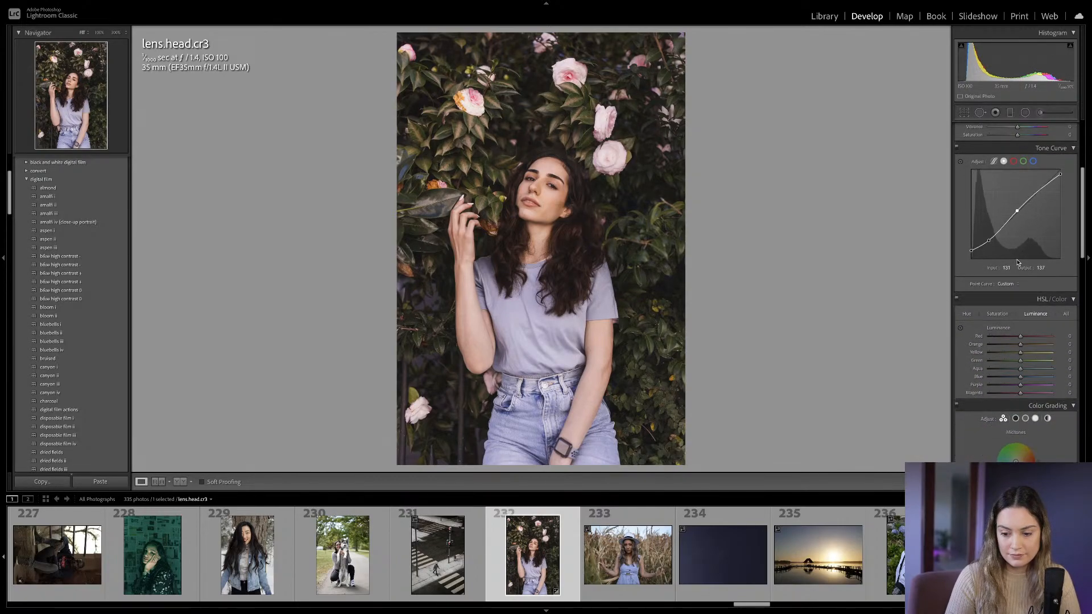
scroll(1014, 279, down, 2)
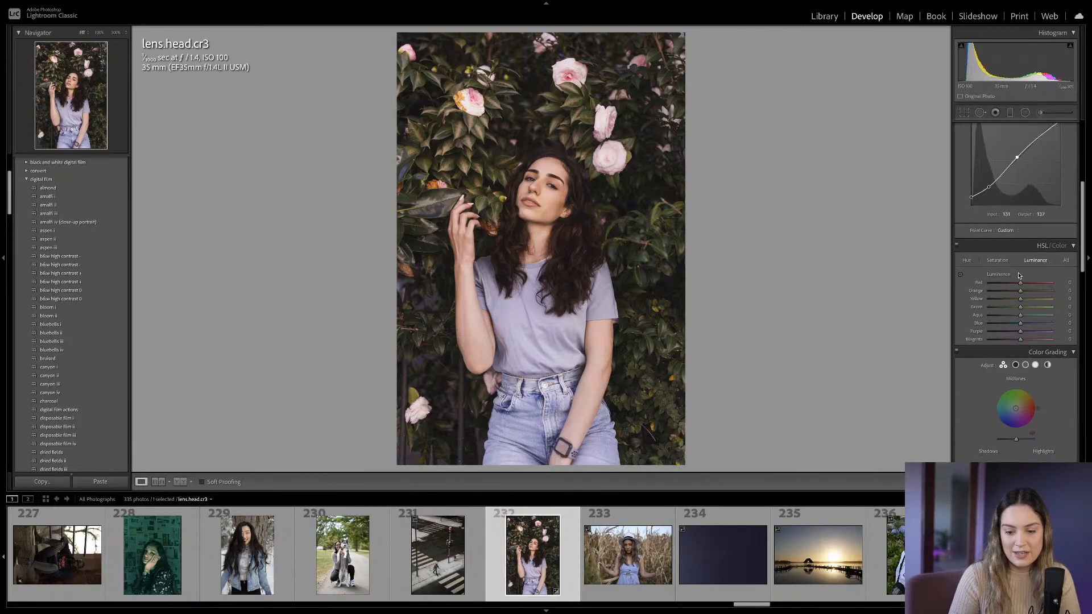
scroll(1018, 276, down, 1)
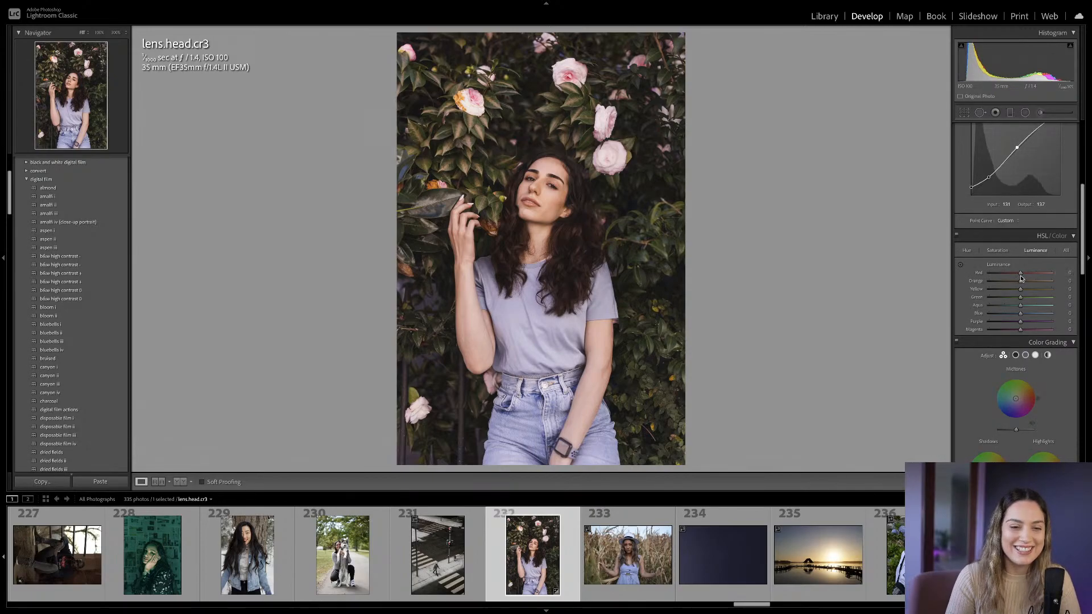
scroll(1029, 229, up, 1)
scroll(1029, 228, up, 5)
click(1033, 166)
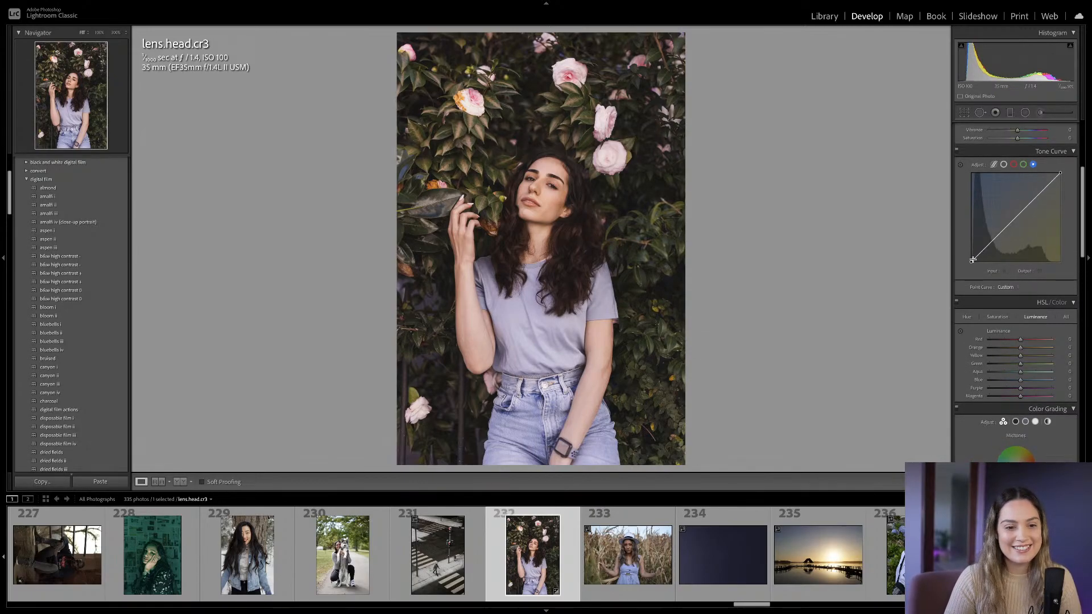
drag(972, 261, 986, 244)
drag(988, 244, 989, 243)
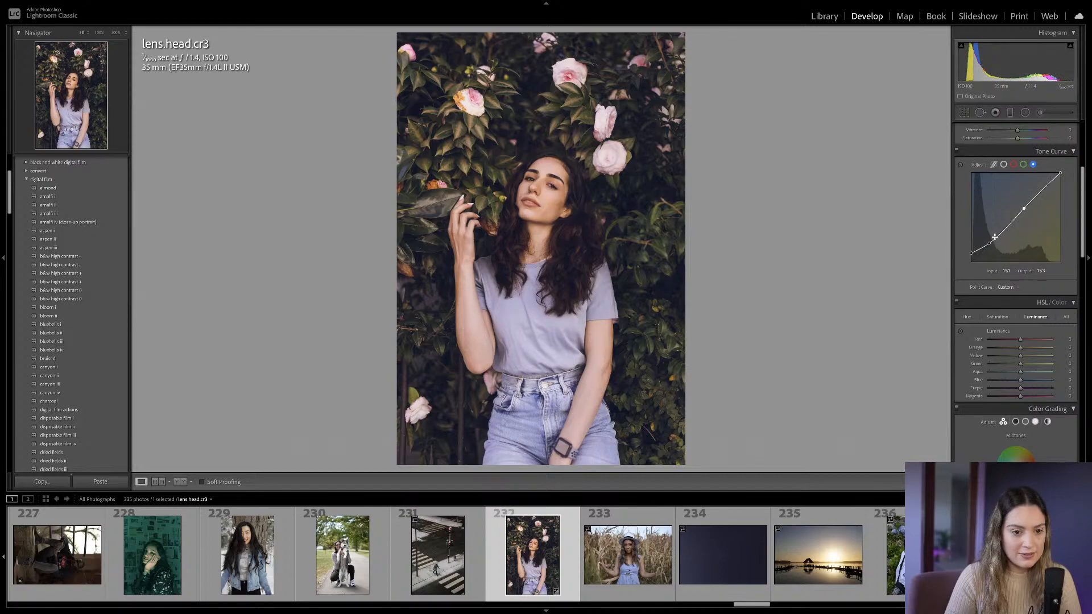
Fine-tune the blue curve with the shadow point at about 51/54 and the upper point at about 147/155.
drag(988, 243, 989, 244)
scroll(989, 243, up, 1)
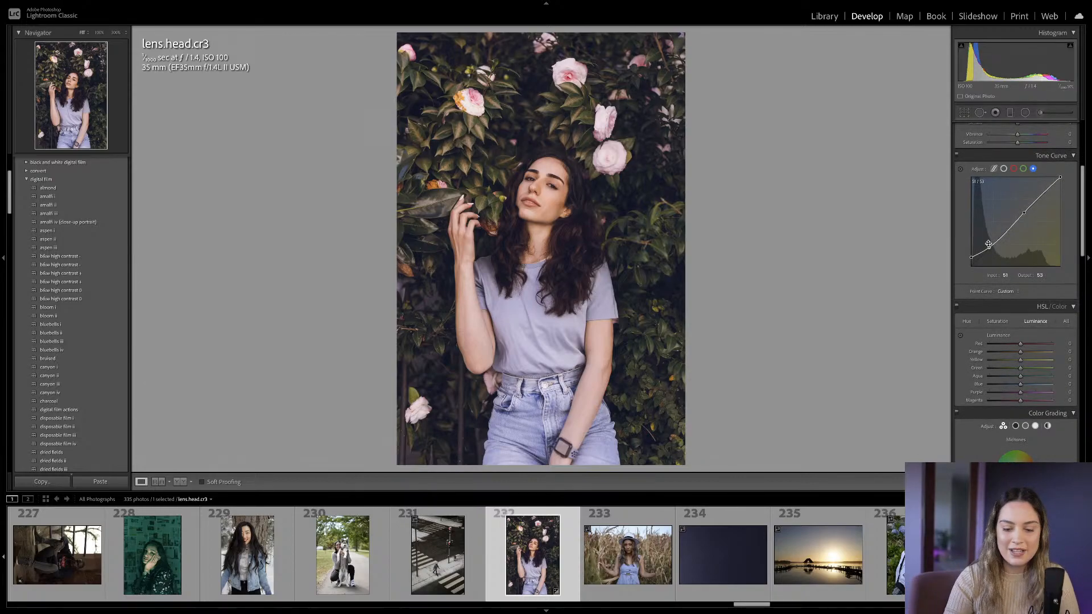
drag(989, 245, 989, 246)
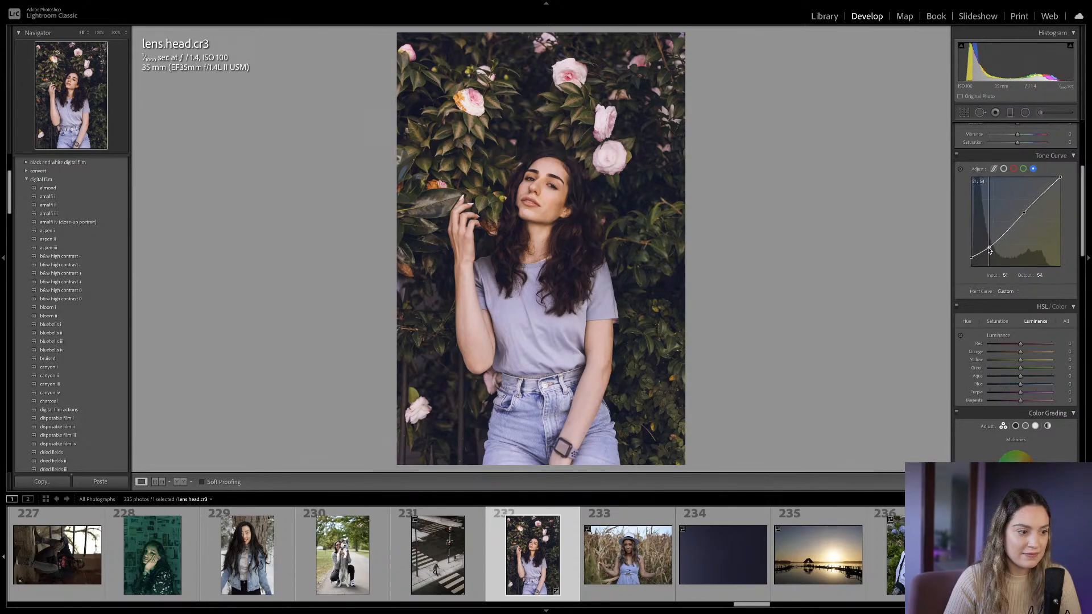
drag(1024, 213, 1023, 214)
Brighten the yellows in the rose bush portrait by raising their luminance to about +18.
scroll(1027, 222, down, 5)
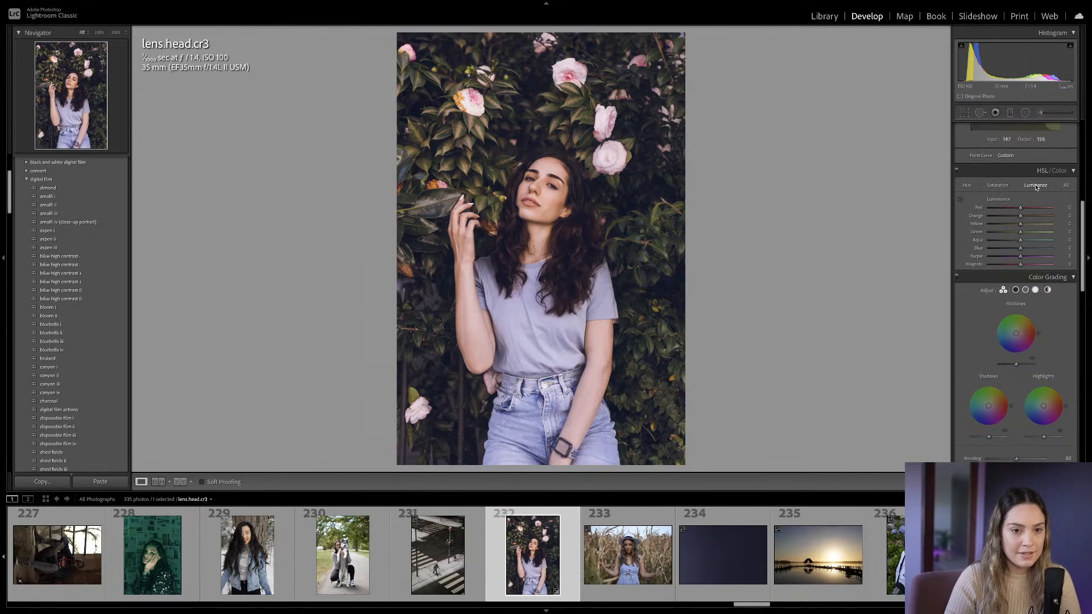
drag(1022, 226, 1026, 226)
click(1035, 186)
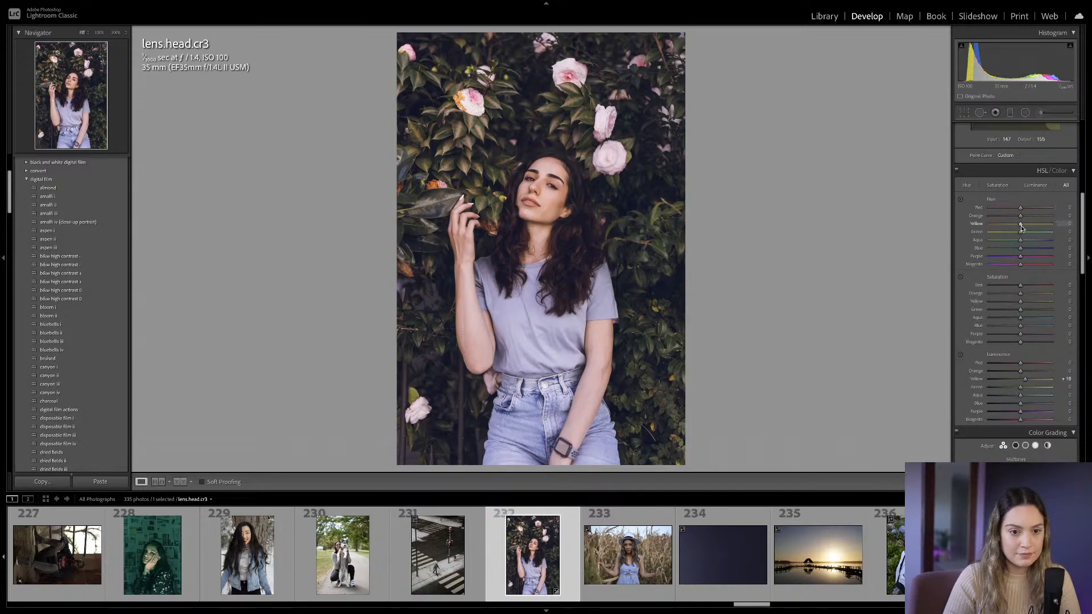
click(1035, 187)
mouse_move(1025, 224)
mouse_down()
mouse_move(1010, 251)
mouse_move(1017, 216)
mouse_up()
Adjust the colour saturation to about +16 red, -15 orange, +8 yellow, +10 green and +7 aqua.
click(997, 185)
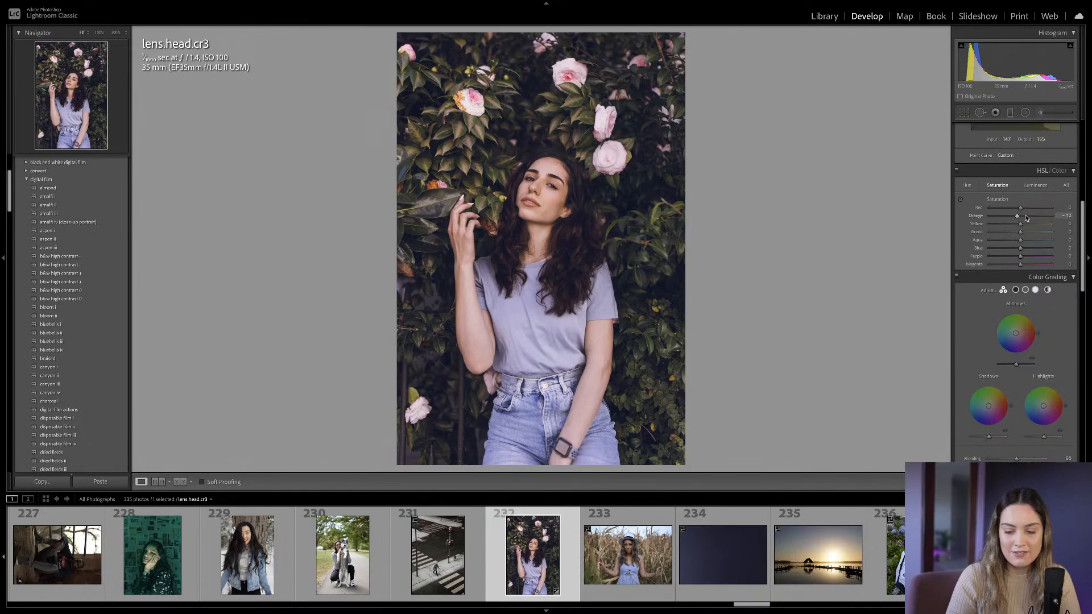
mouse_move(1021, 208)
mouse_down()
mouse_move(1024, 243)
mouse_move(1007, 228)
mouse_move(1023, 230)
mouse_up()
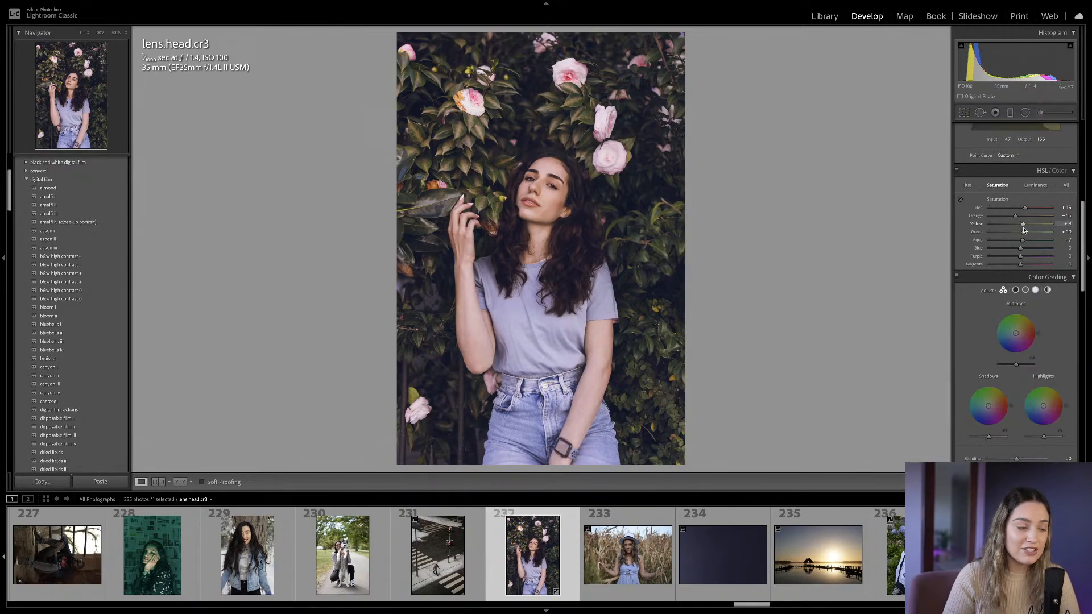
Shift the rose bush portrait's hues to about +16 for red, -7 for orange and -7 for yellow.
click(967, 185)
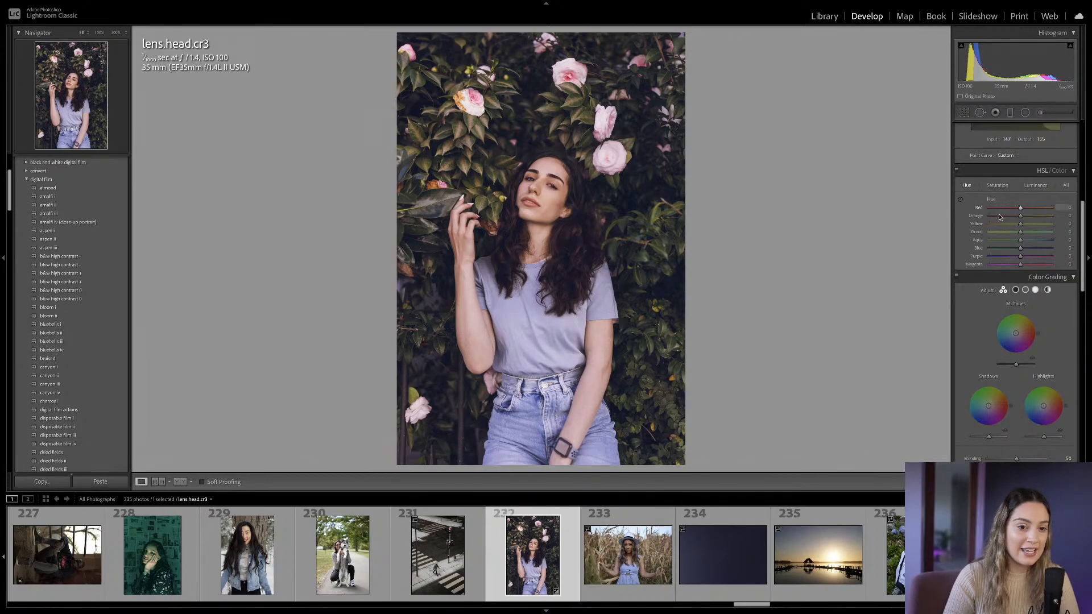
drag(1022, 224, 1026, 212)
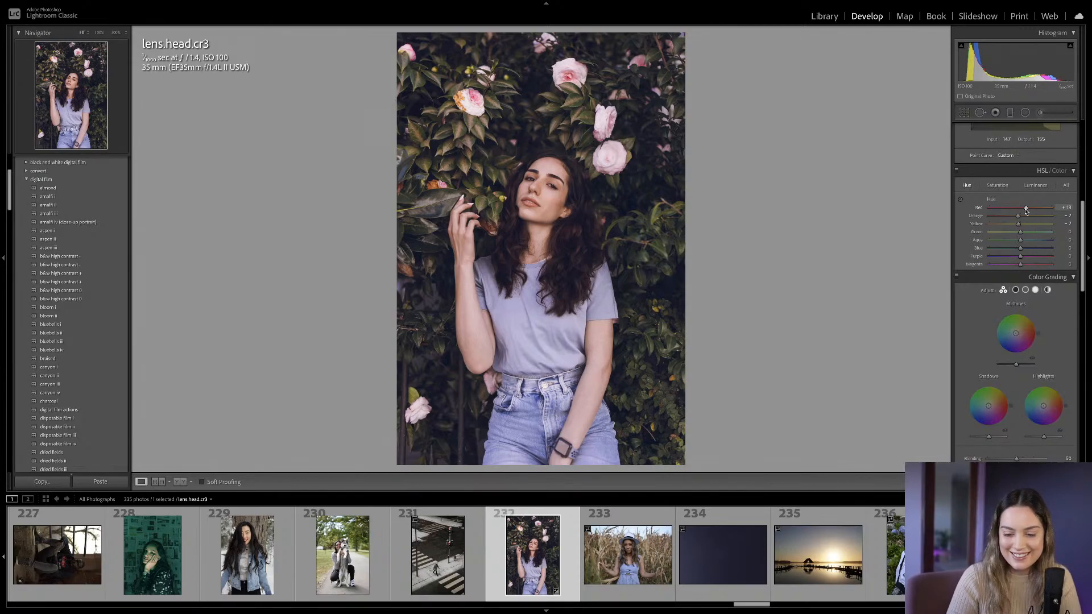
drag(1026, 211, 1025, 211)
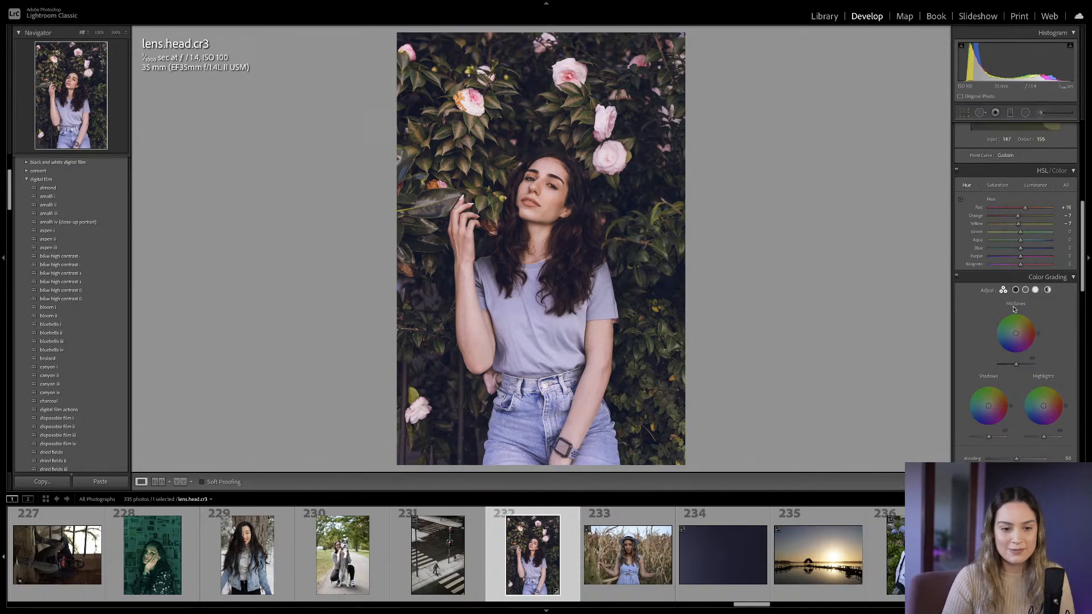
Colour grade the rose bush portrait with orange midtones at about hue 33 and saturation 23, blue shadows and slightly yellow highlights.
scroll(1014, 308, down, 1)
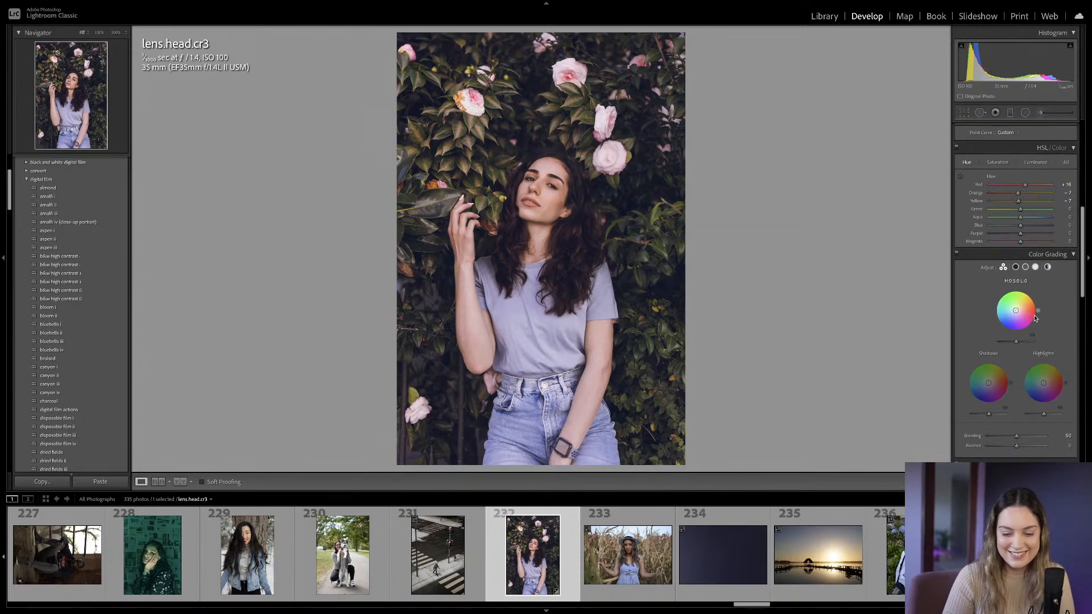
drag(1016, 310, 1019, 308)
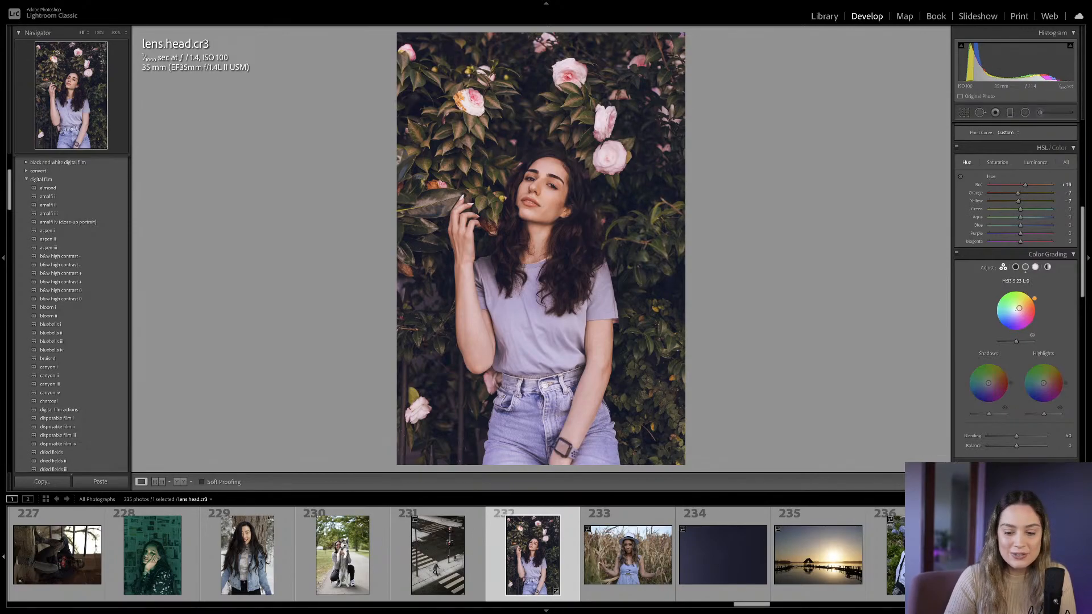
scroll(1019, 307, down, 4)
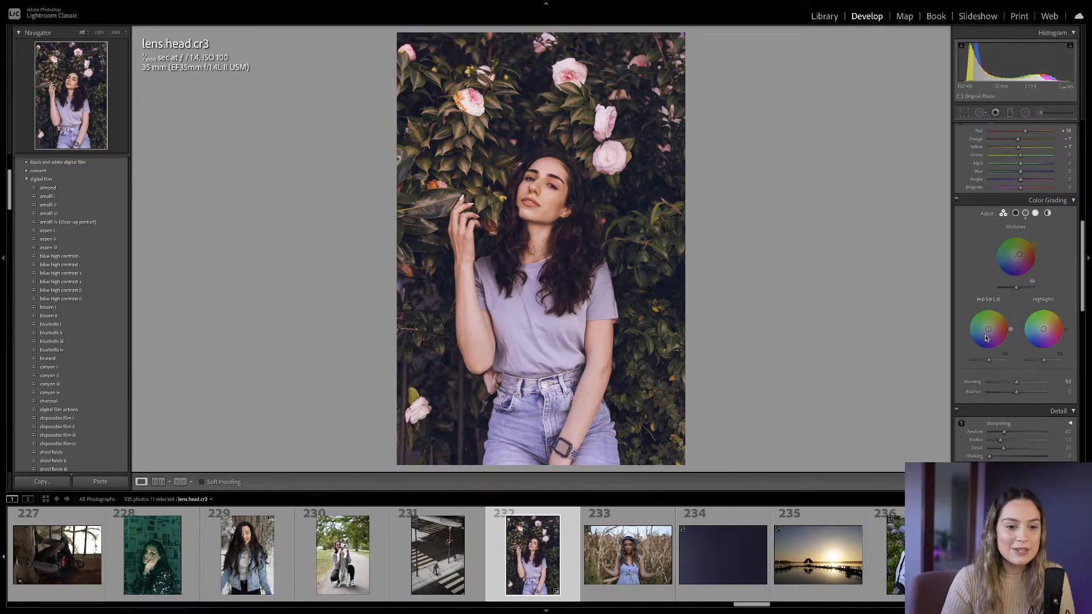
drag(988, 333, 988, 331)
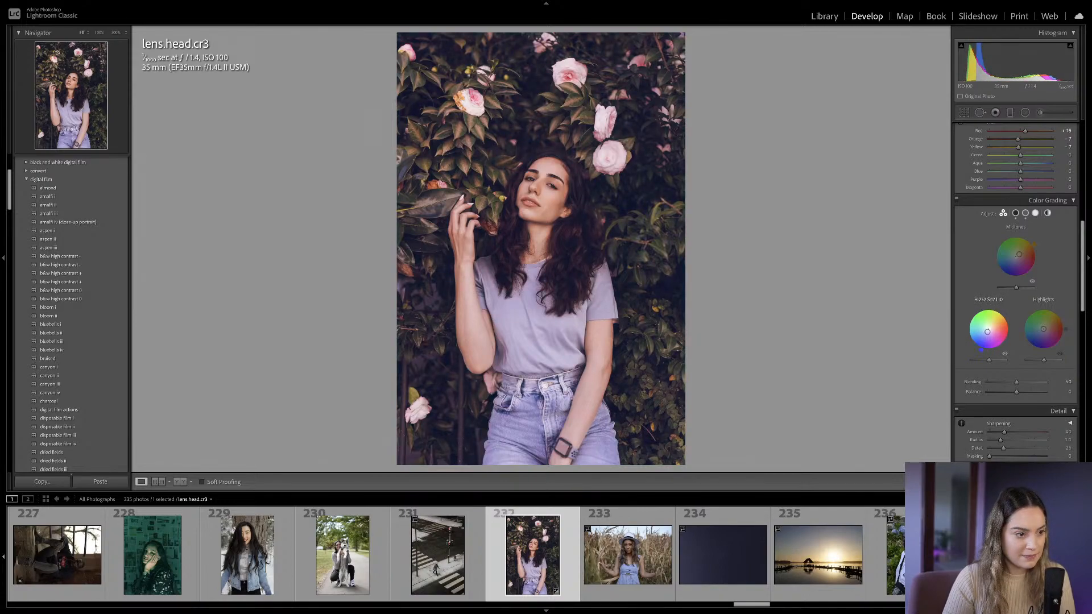
drag(1043, 329, 1044, 326)
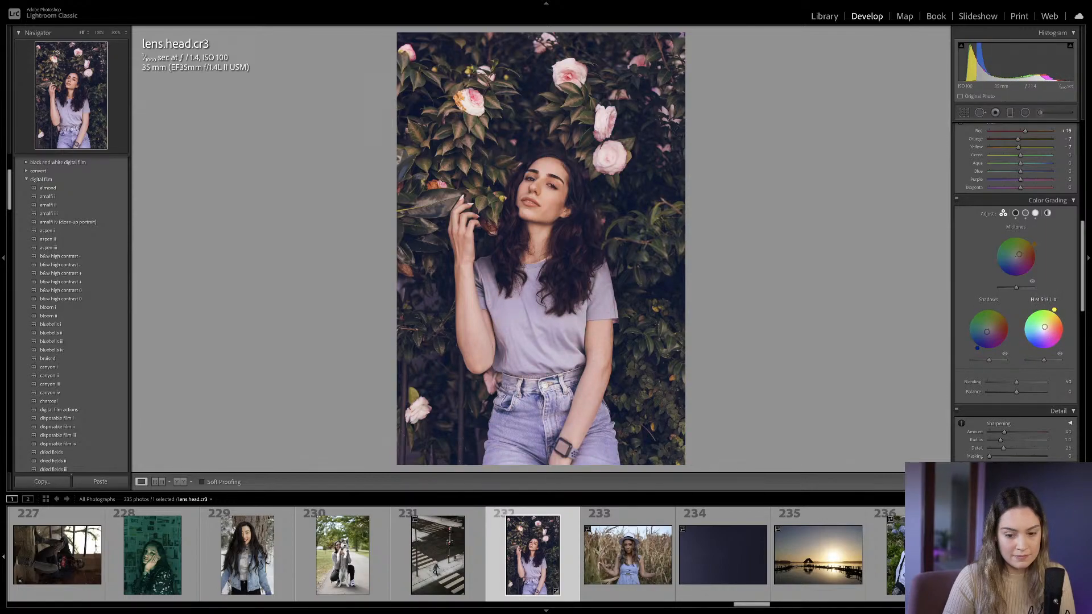
scroll(1044, 328, down, 1)
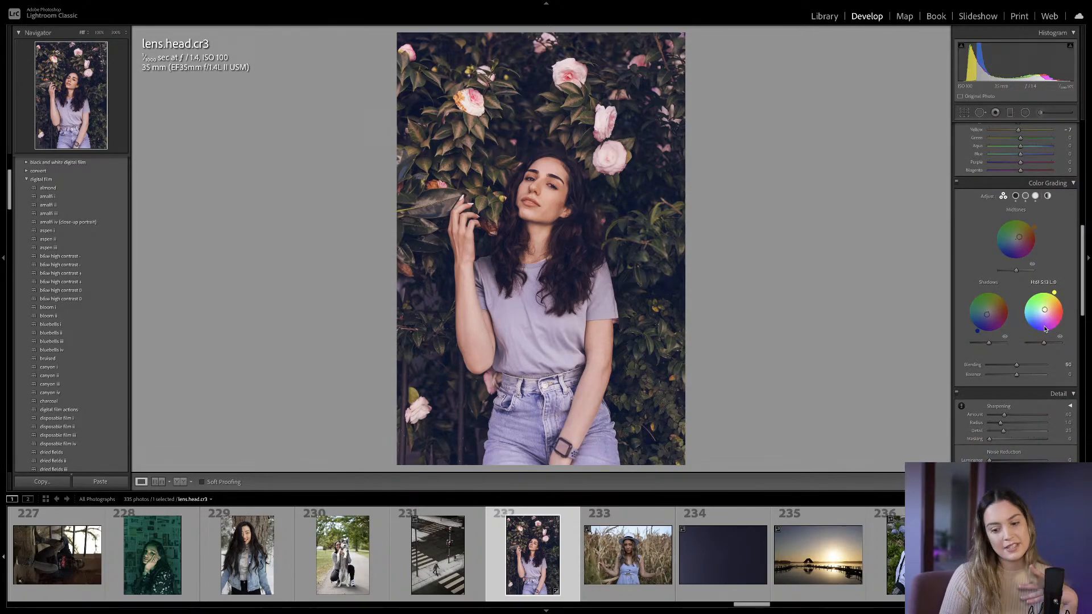
Calibrate the portrait's primaries to about red hue +2 and saturation -6, green hue -29 with slightly lower saturation, and blue hue -21.
scroll(1044, 329, down, 1)
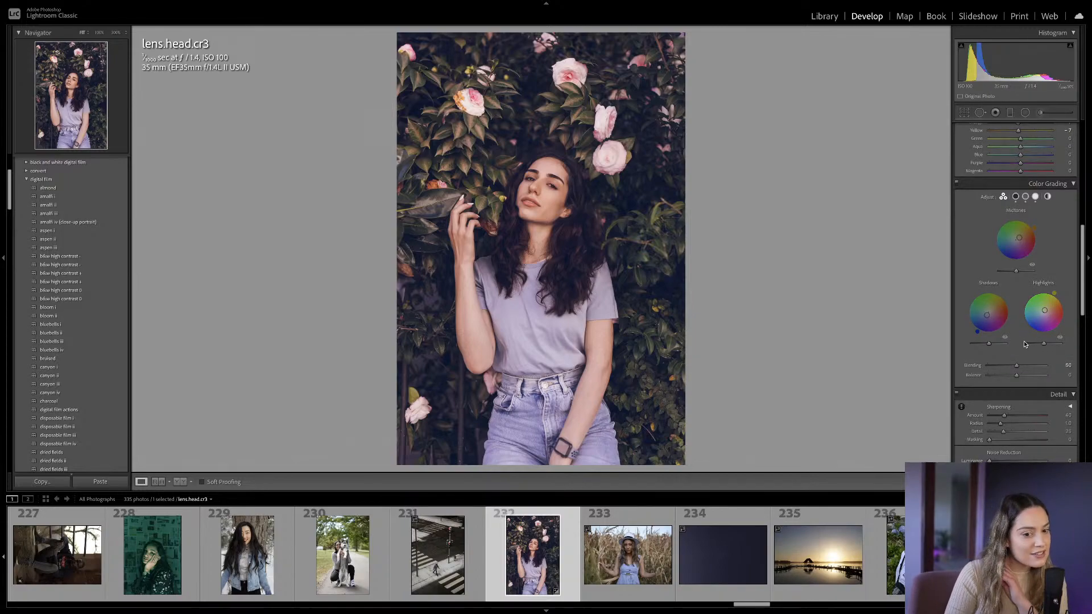
scroll(1024, 358, down, 2)
click(1013, 376)
click(1007, 384)
scroll(1008, 386, down, 10)
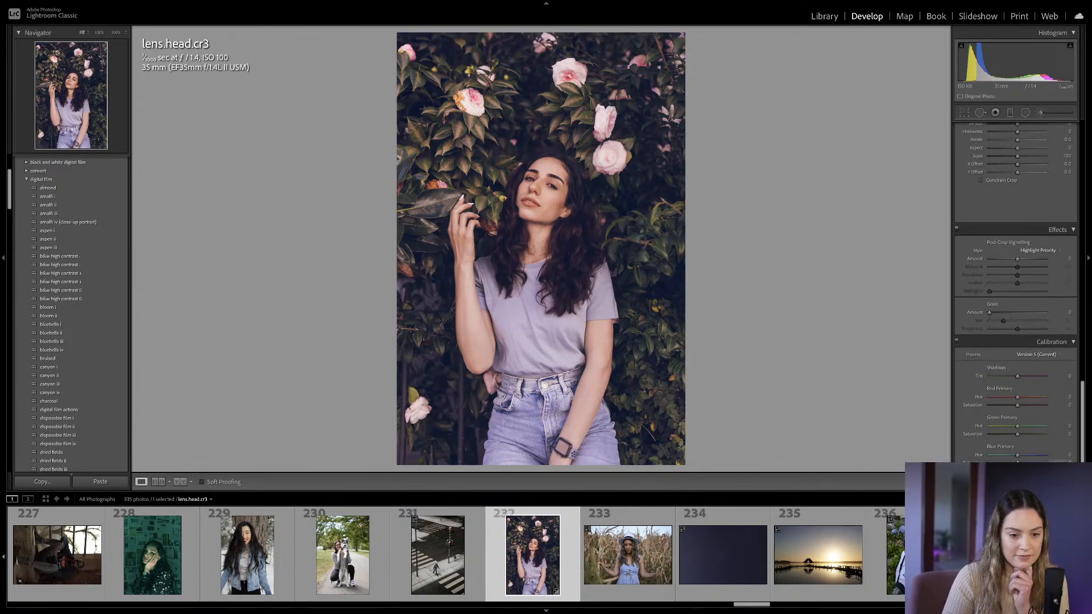
mouse_move(1017, 454)
mouse_down()
mouse_move(1007, 456)
mouse_move(1020, 456)
mouse_move(1006, 426)
mouse_move(1019, 397)
mouse_move(1017, 434)
mouse_up()
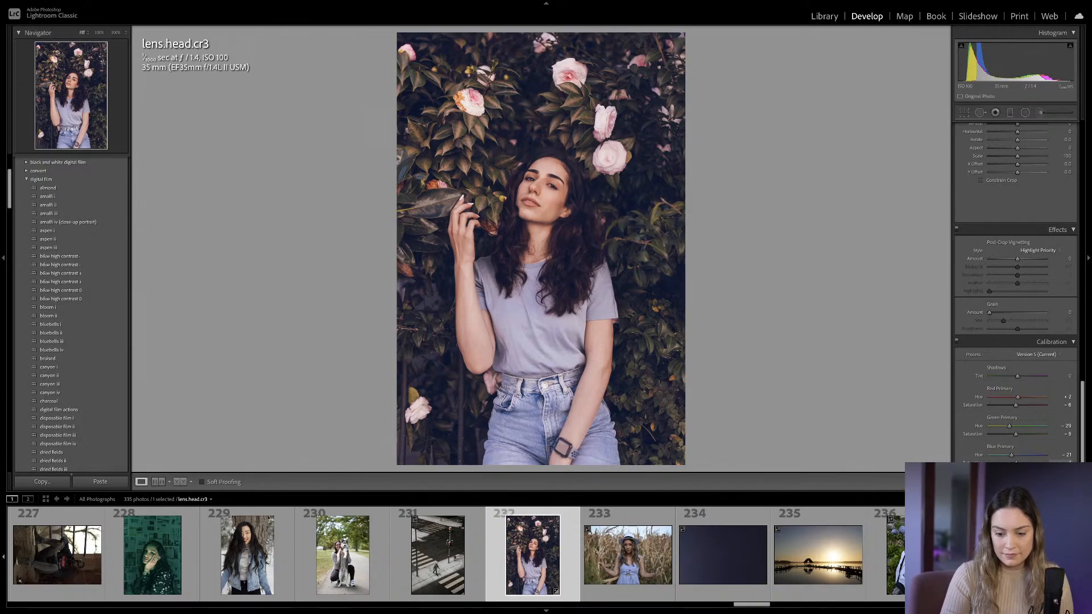
scroll(1015, 293, up, 1)
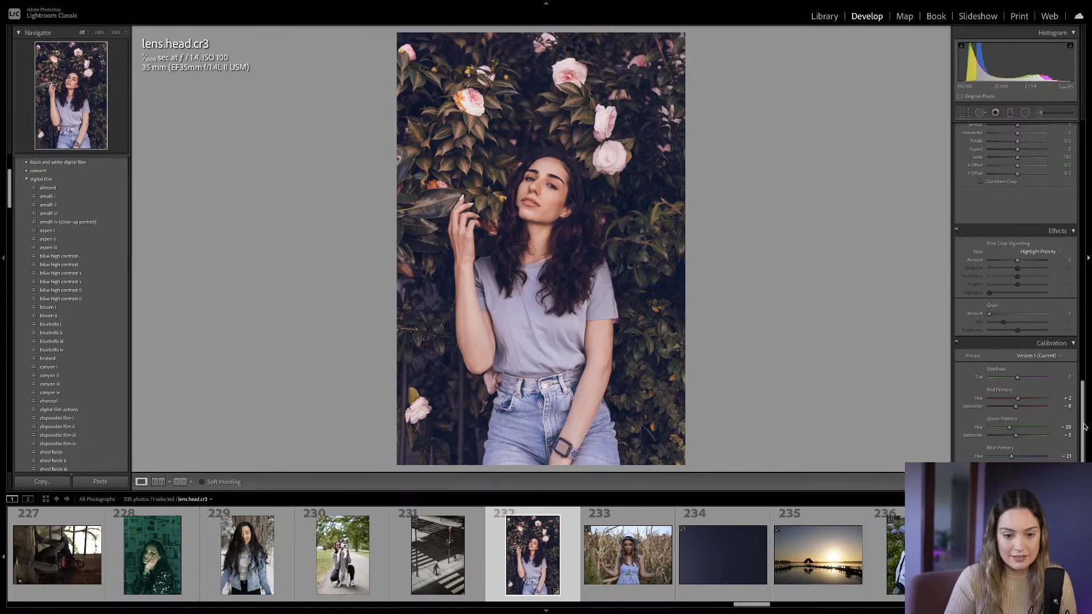
Set the rose bush portrait's highlights to about -28 and warm its white balance to a temperature of about 6,062.
scroll(1082, 424, up, 15)
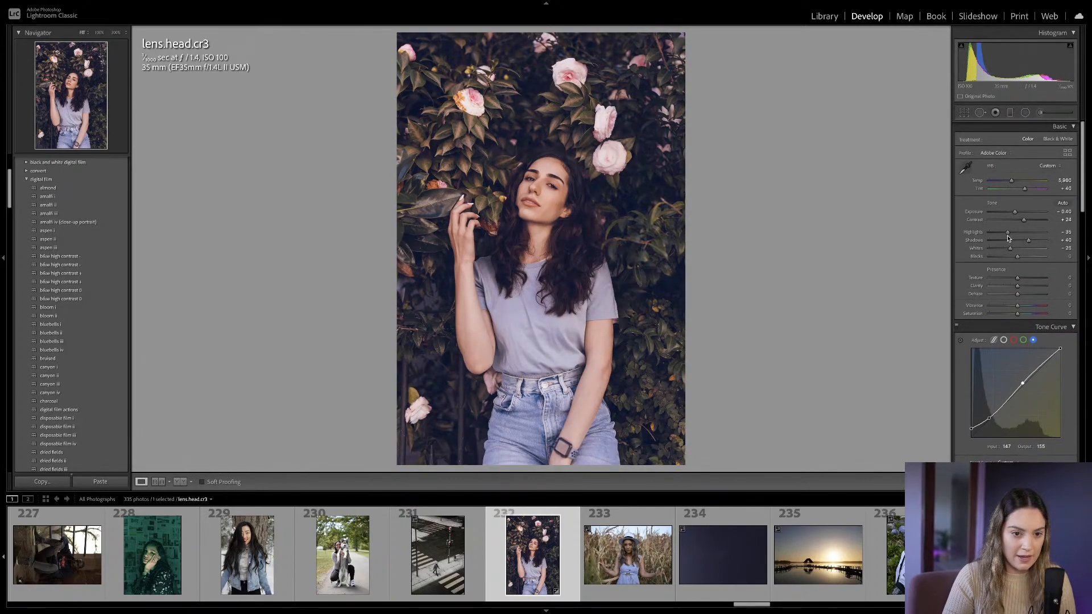
drag(1008, 232, 1010, 232)
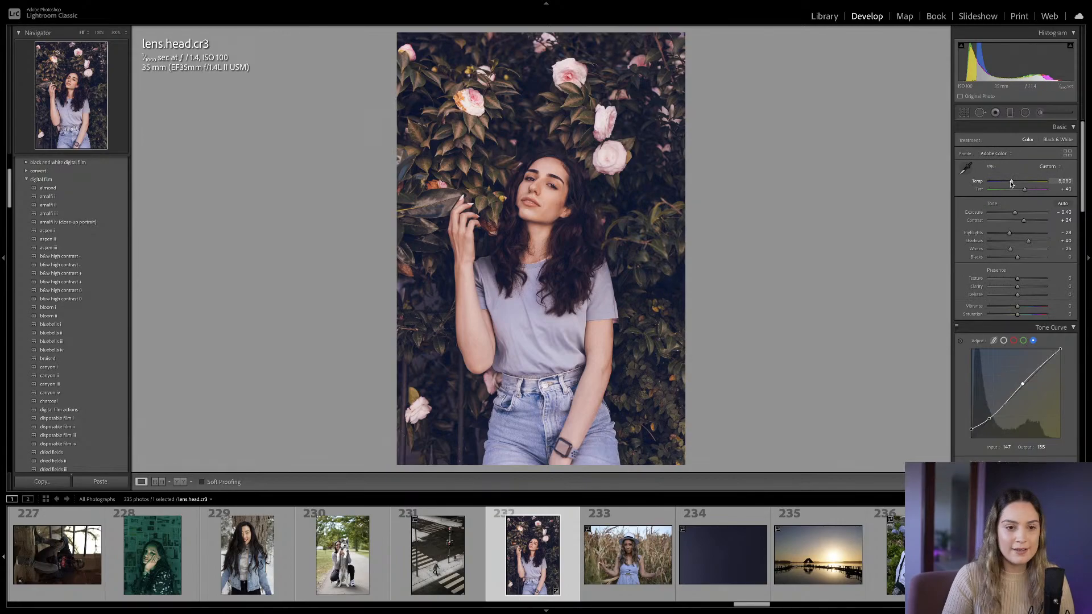
drag(1010, 182, 1012, 183)
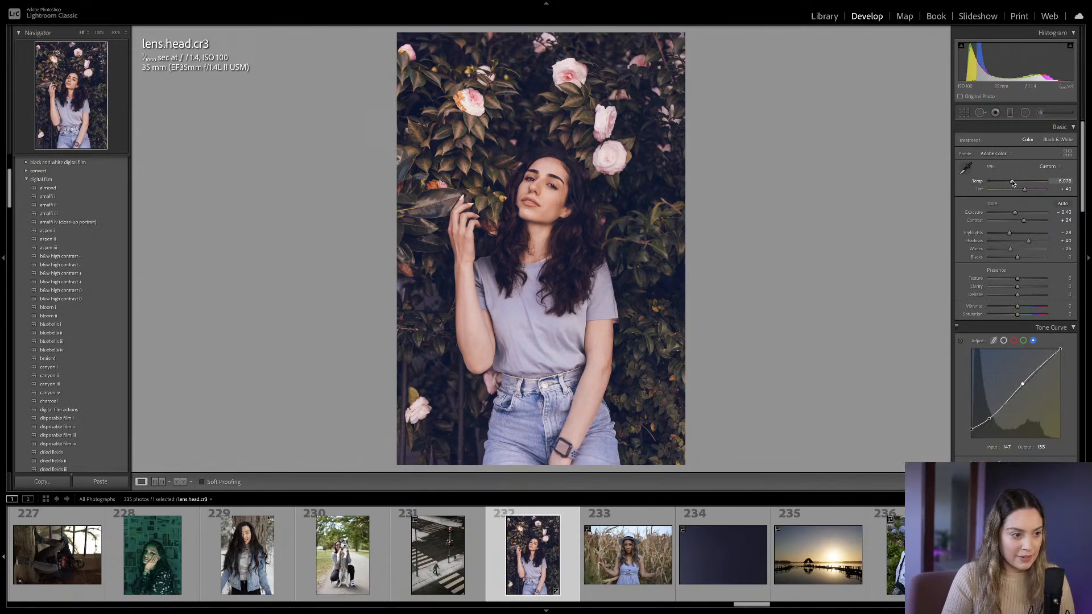
Adjust the shadow point of the blue tone curve to about input 57, output 50.
scroll(1012, 183, down, 4)
click(1023, 239)
click(1033, 240)
drag(969, 338, 991, 321)
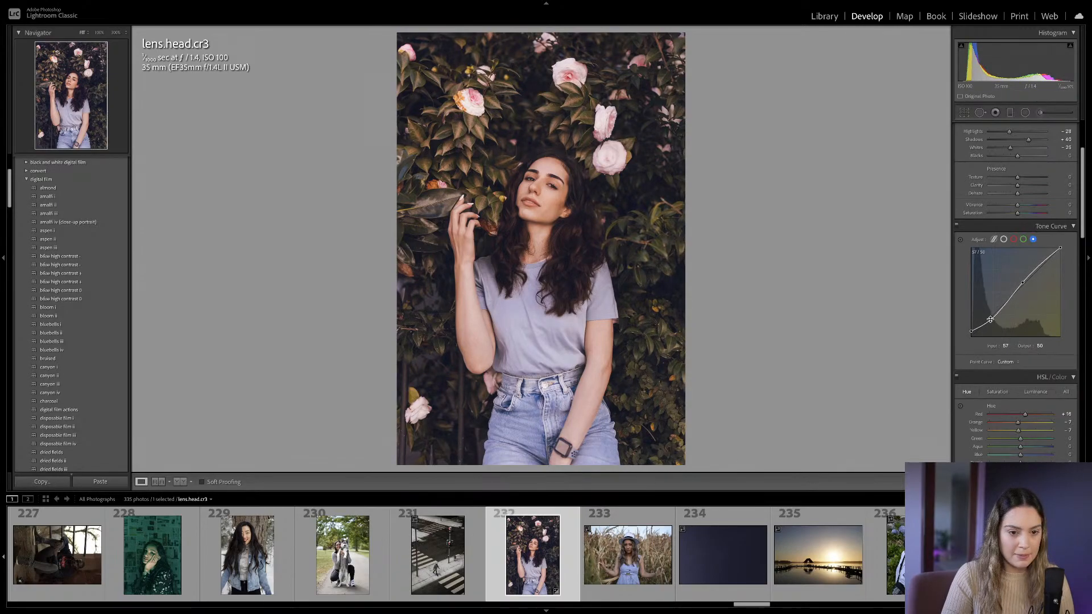
Shape the green tone curve with a shadow point at about 60/58 and a midtone point at about 143/141.
click(1023, 239)
drag(991, 318, 991, 322)
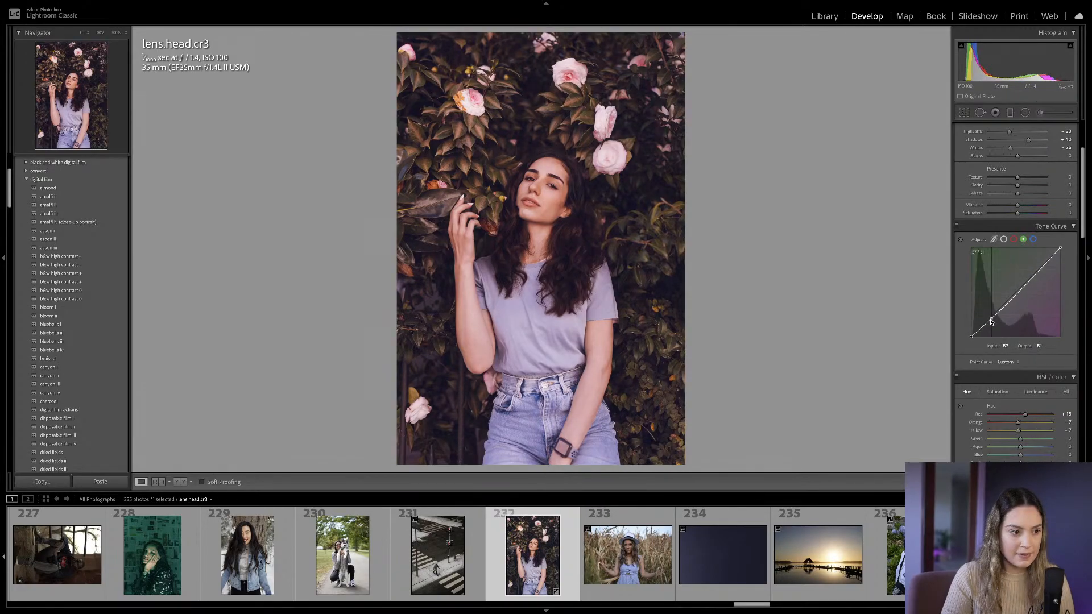
click(1021, 288)
drag(991, 319, 991, 316)
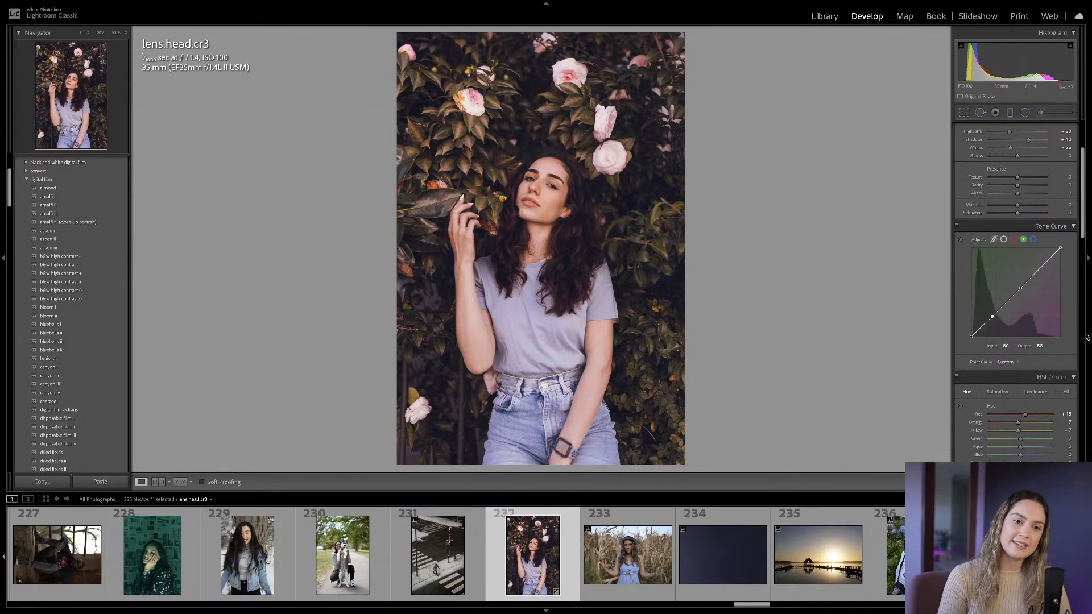
drag(1020, 288, 1022, 290)
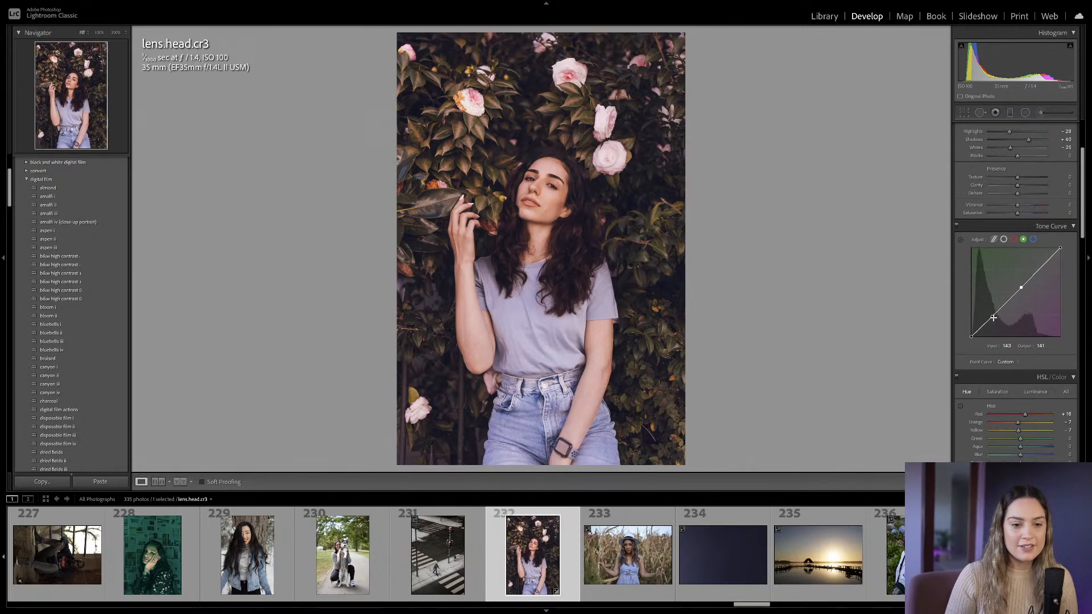
Darken the lower part of the portrait with a slightly tilted graduated filter at about -0.6 exposure and neutral tint.
scroll(1010, 314, down, 5)
scroll(1012, 315, down, 2)
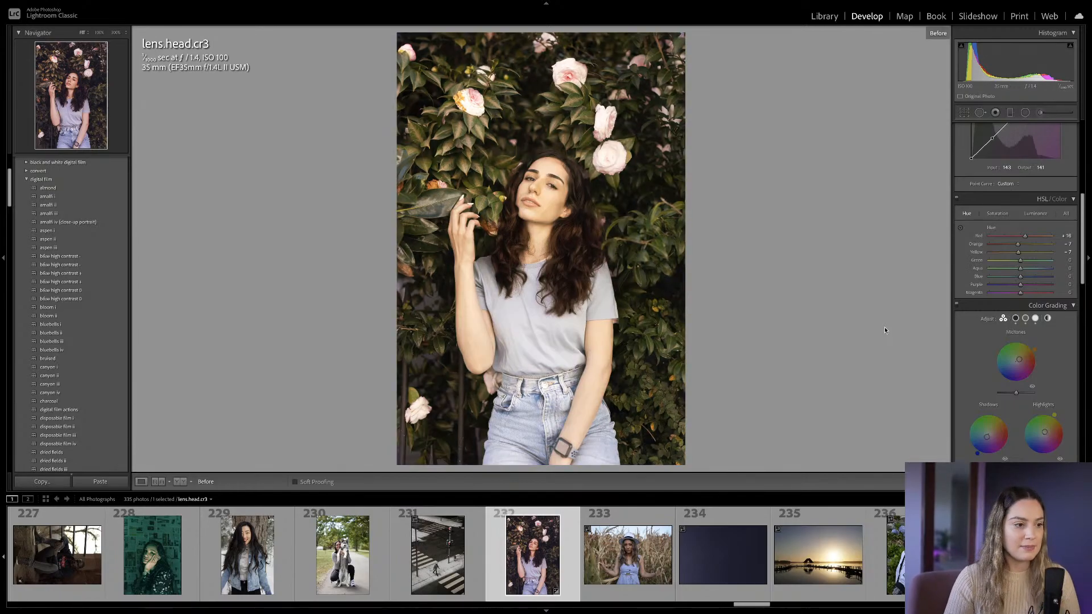
scroll(1014, 316, up, 10)
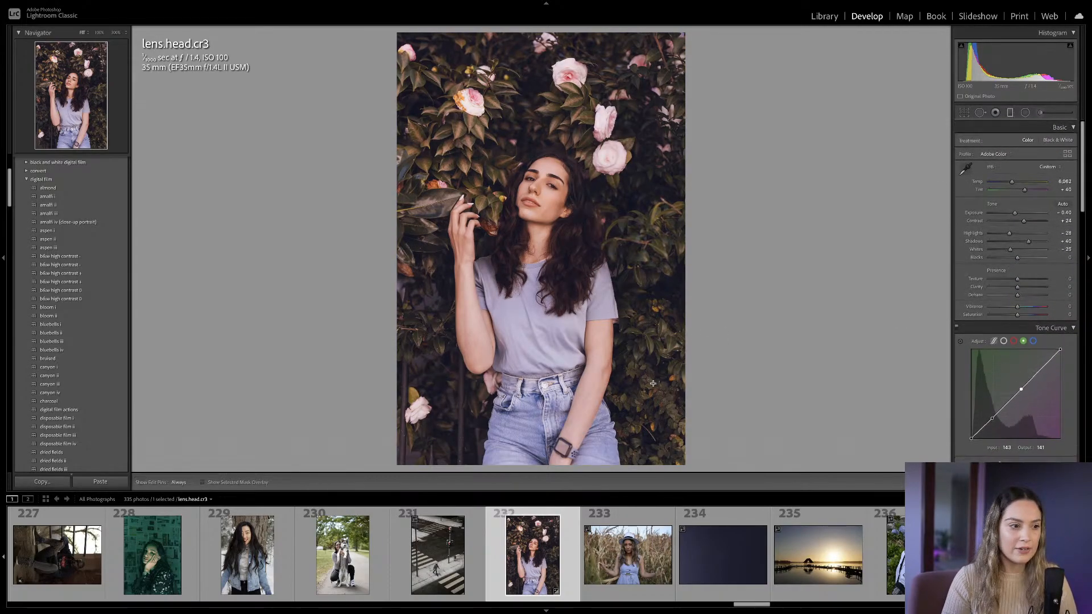
click(1010, 112)
drag(596, 440, 586, 239)
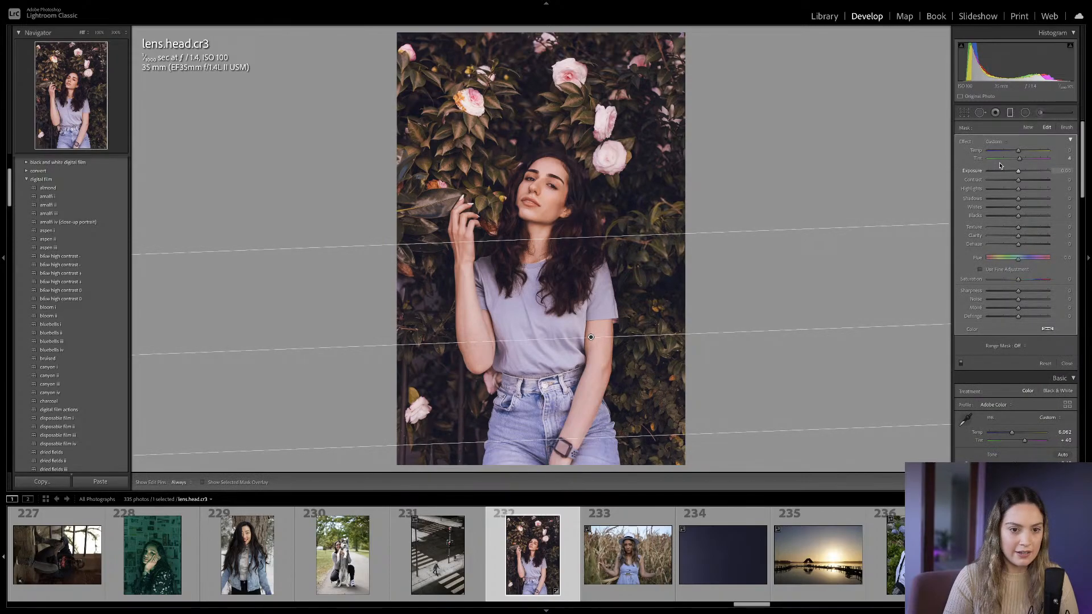
drag(1017, 171, 1014, 171)
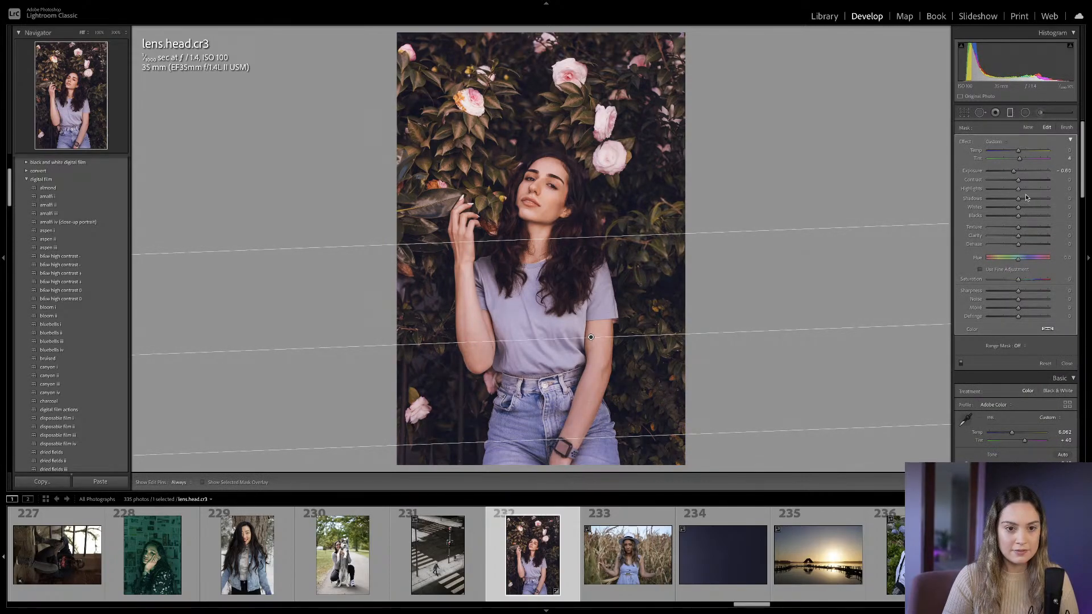
drag(1021, 159, 1013, 171)
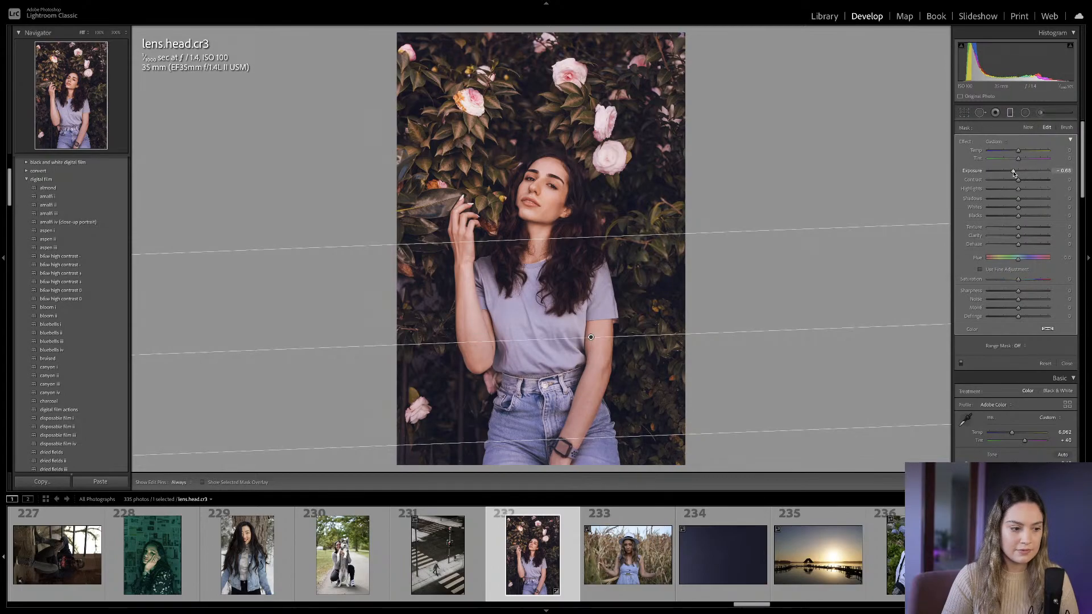
key(m)
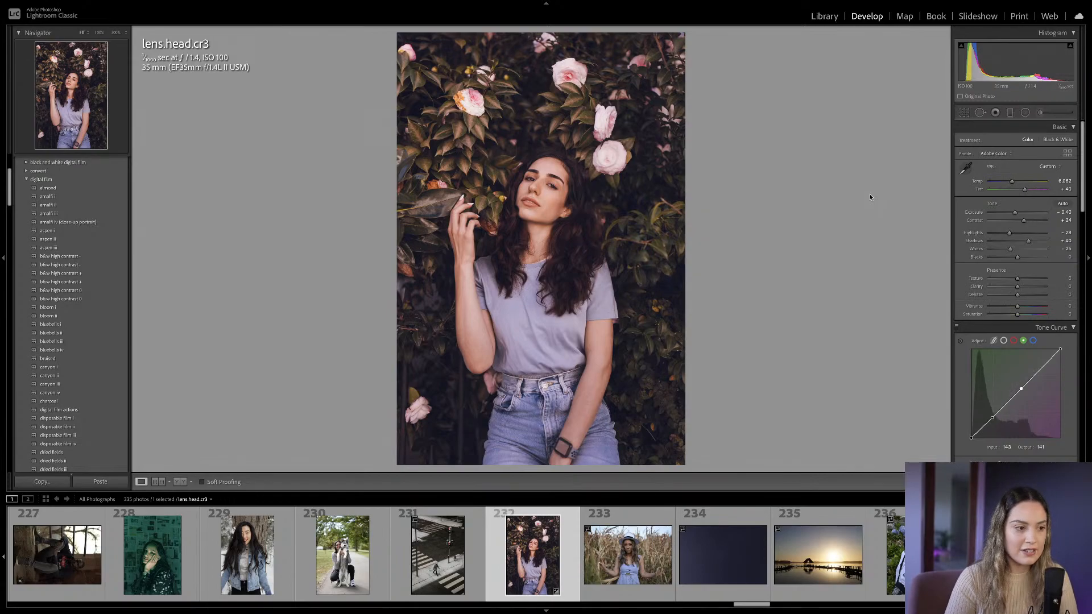
Compare the rose bush portrait before and after editing several times.
key(backslash)
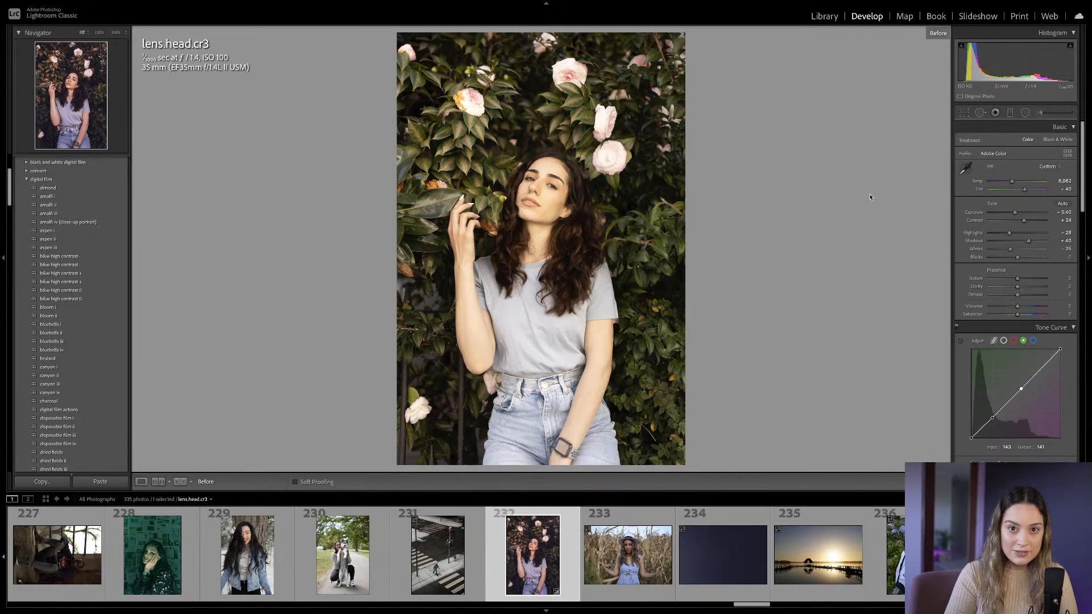
key(backslash)
key(backslash)
key(backslash)
key(backslash)
key(backslash)
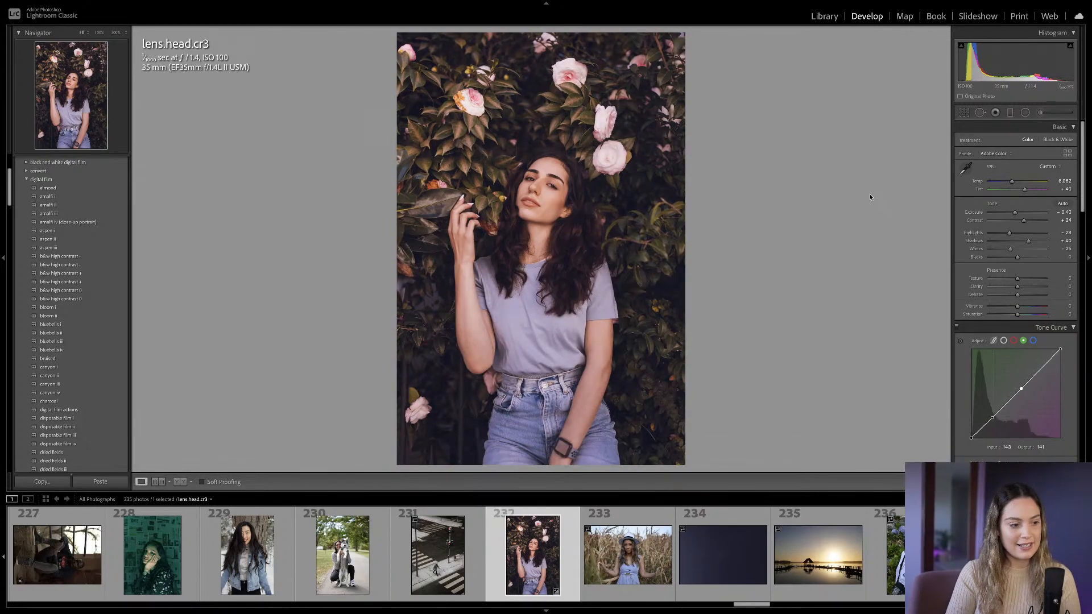
key(backslash)
key(backslash)
key(backslash)
key(backslash)
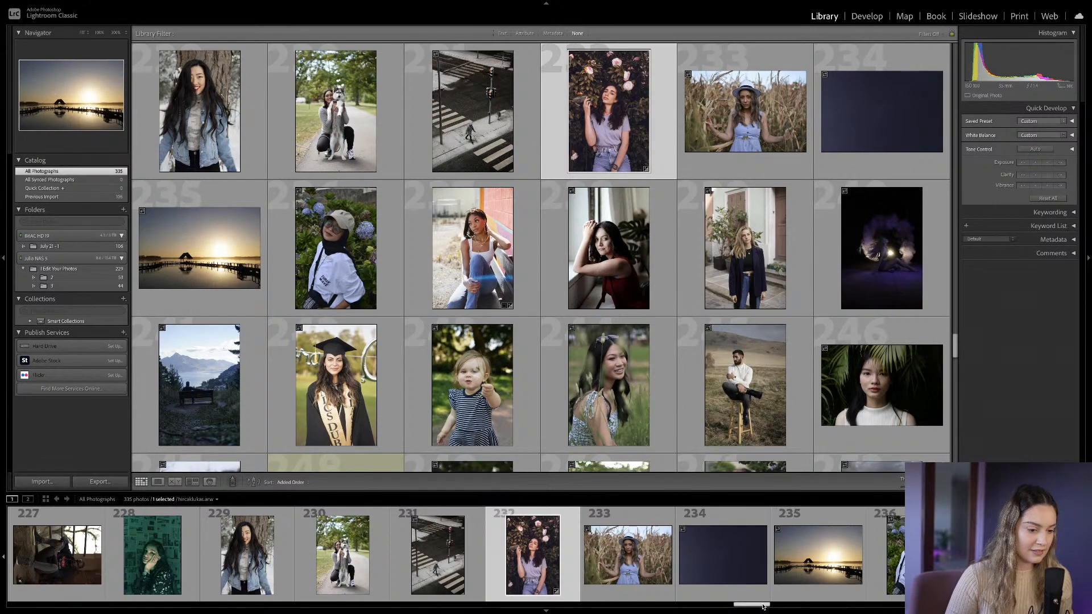
Look through the whole photo library, from the last photos back to the first, for the next photo to edit.
scroll(779, 602, right, 3)
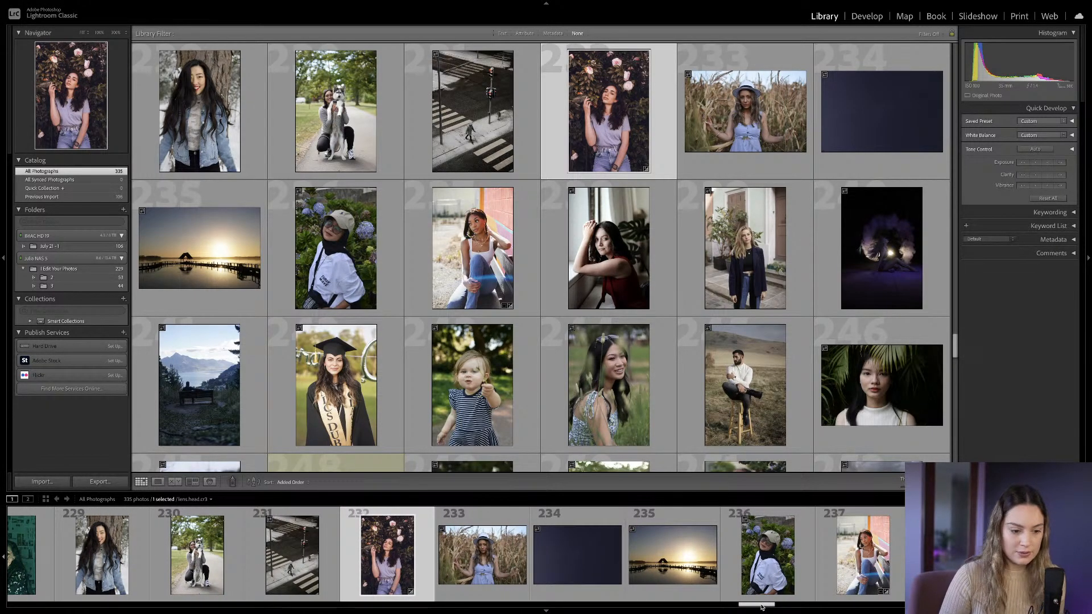
scroll(768, 607, right, 3)
scroll(767, 608, right, 5)
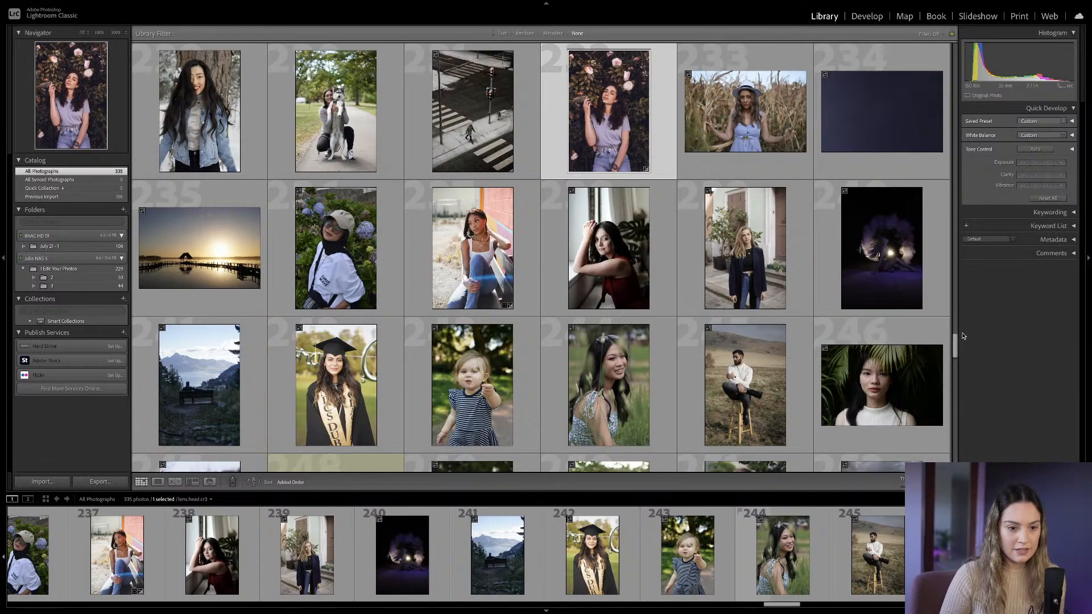
drag(954, 347, 954, 453)
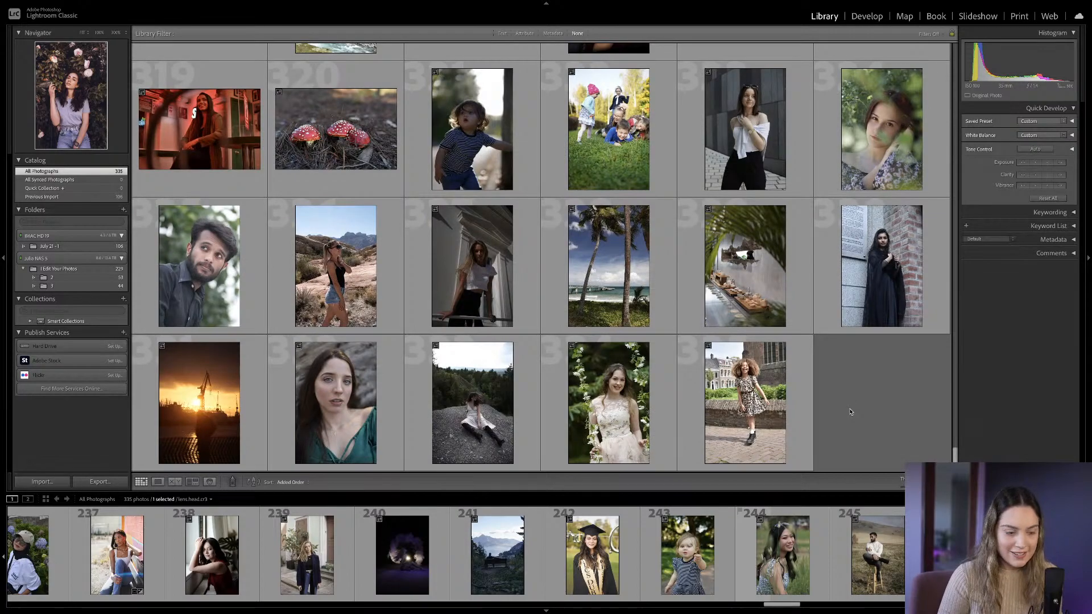
scroll(852, 411, up, 3)
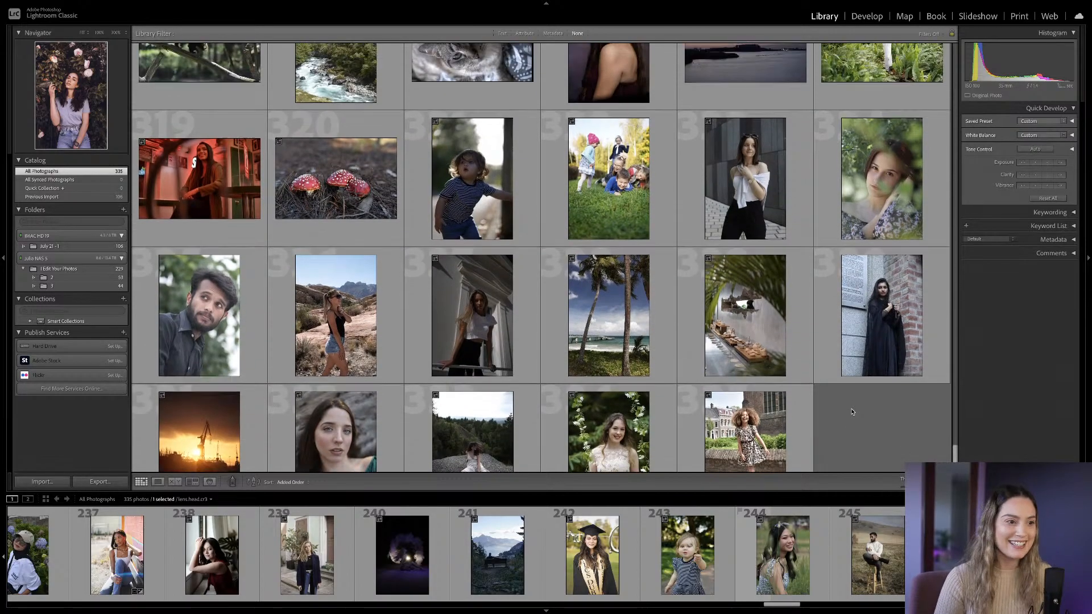
scroll(851, 412, up, 2)
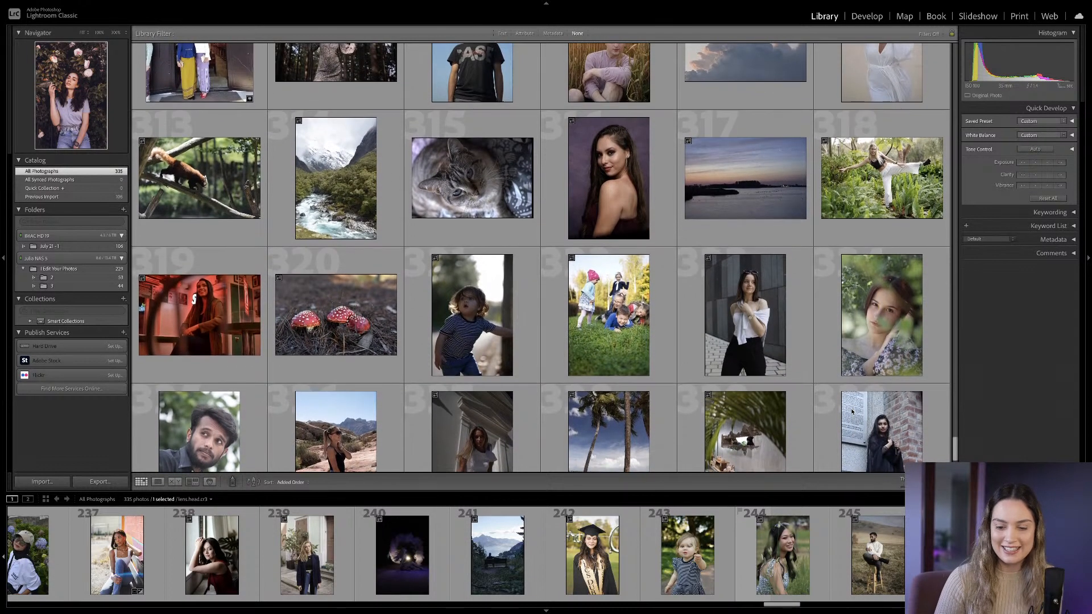
scroll(852, 412, up, 2)
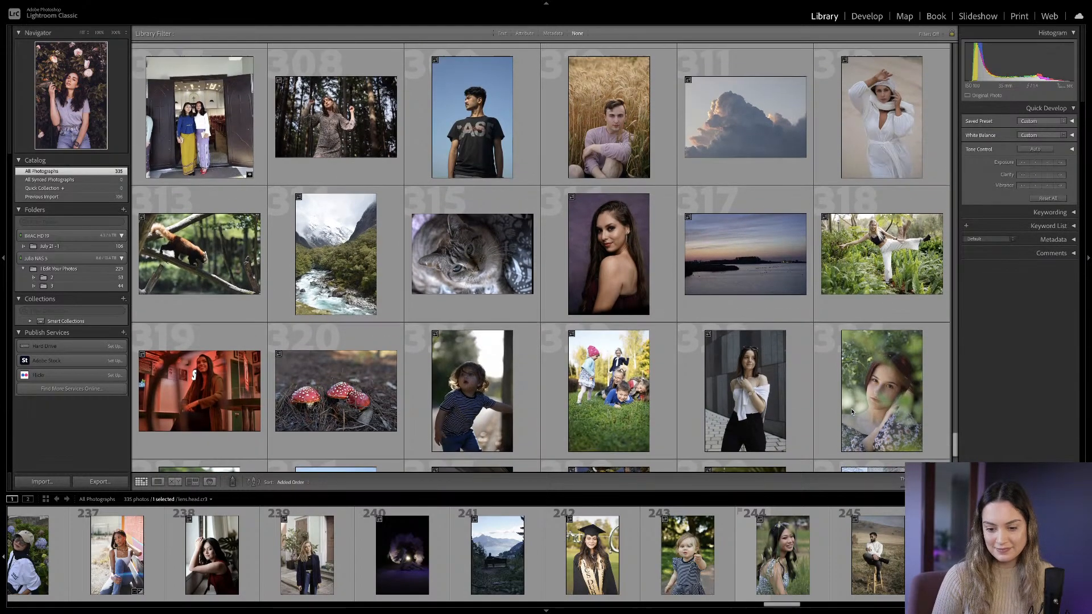
scroll(852, 412, up, 1)
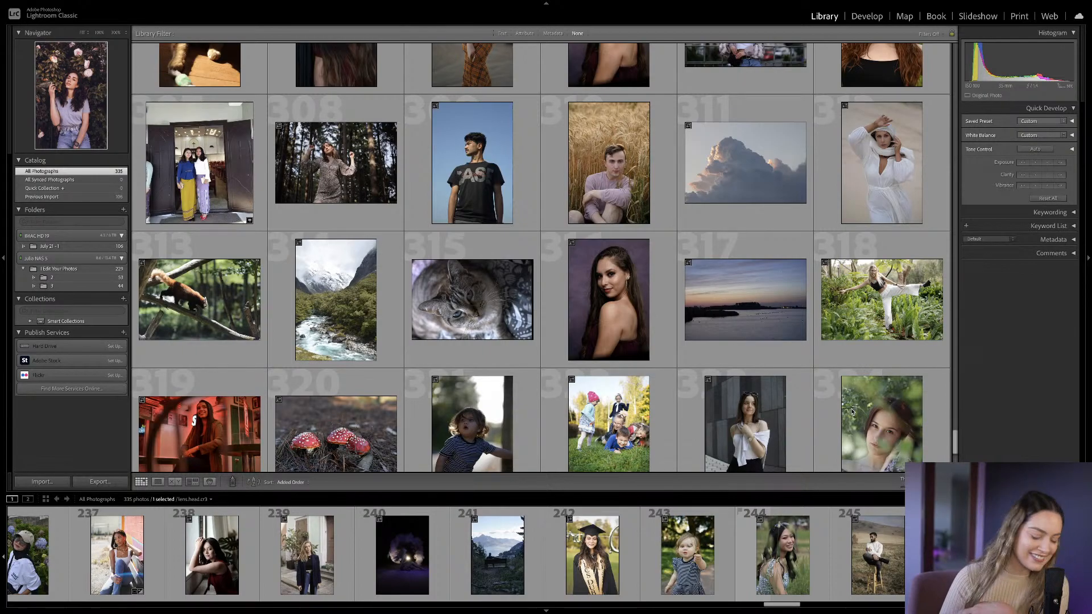
scroll(851, 412, up, 10)
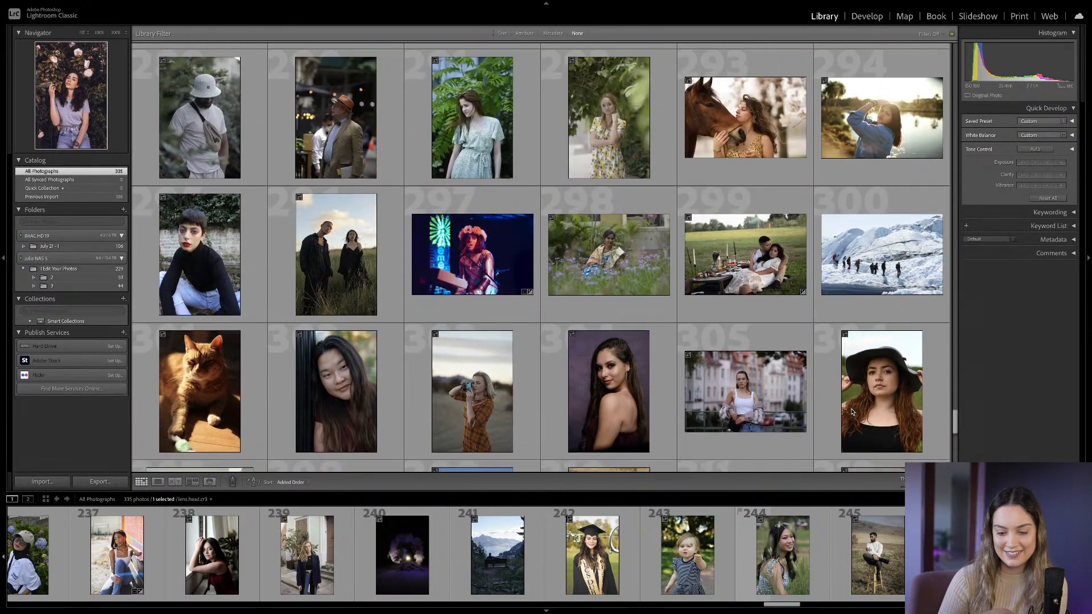
scroll(851, 412, up, 5)
scroll(851, 411, up, 7)
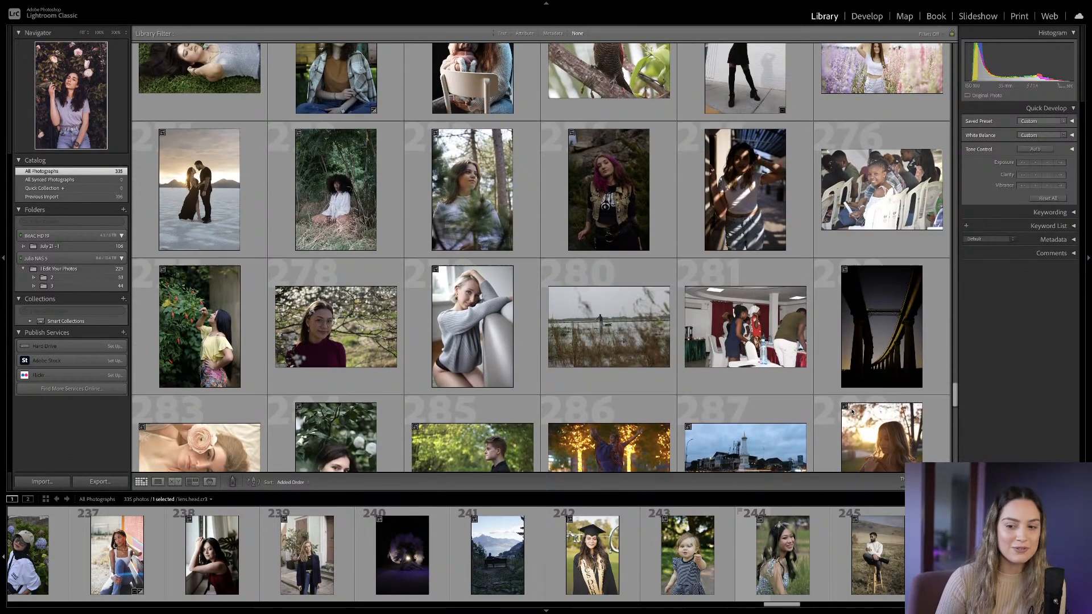
scroll(852, 411, up, 4)
scroll(852, 412, up, 4)
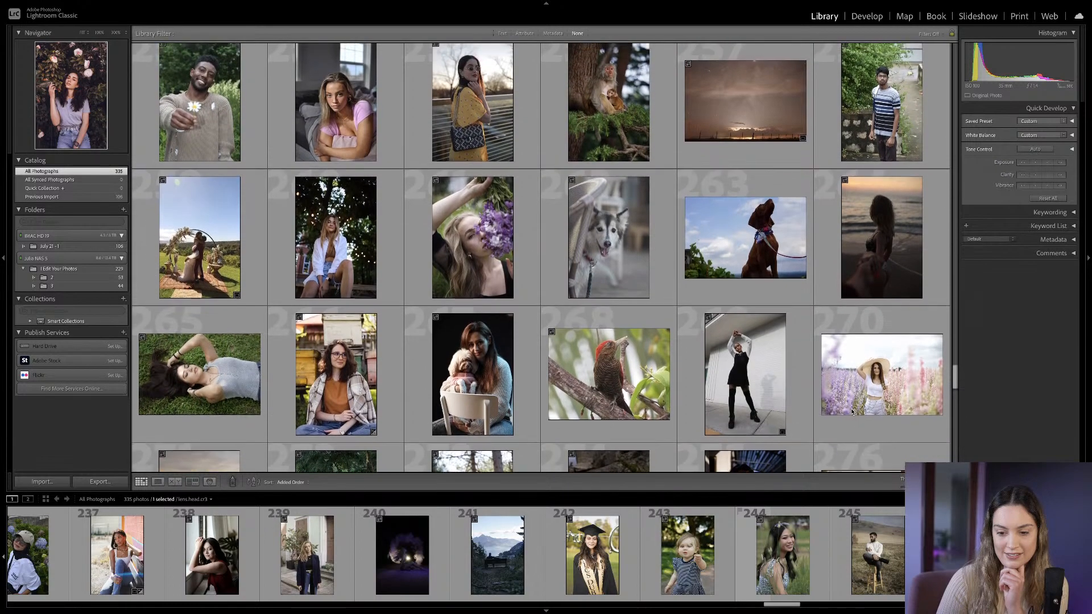
scroll(852, 412, up, 5)
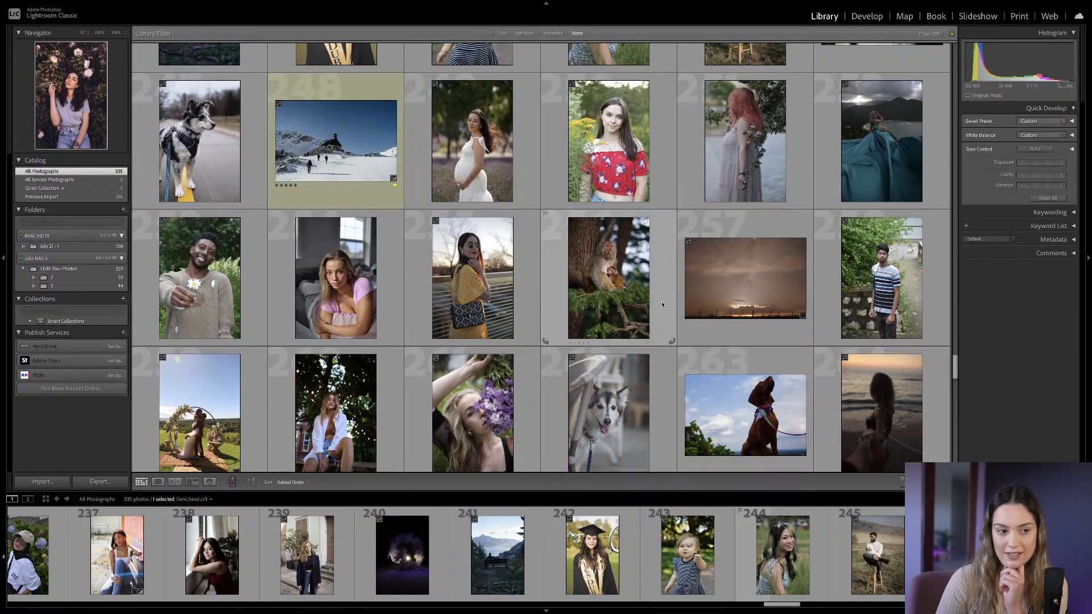
scroll(800, 312, up, 7)
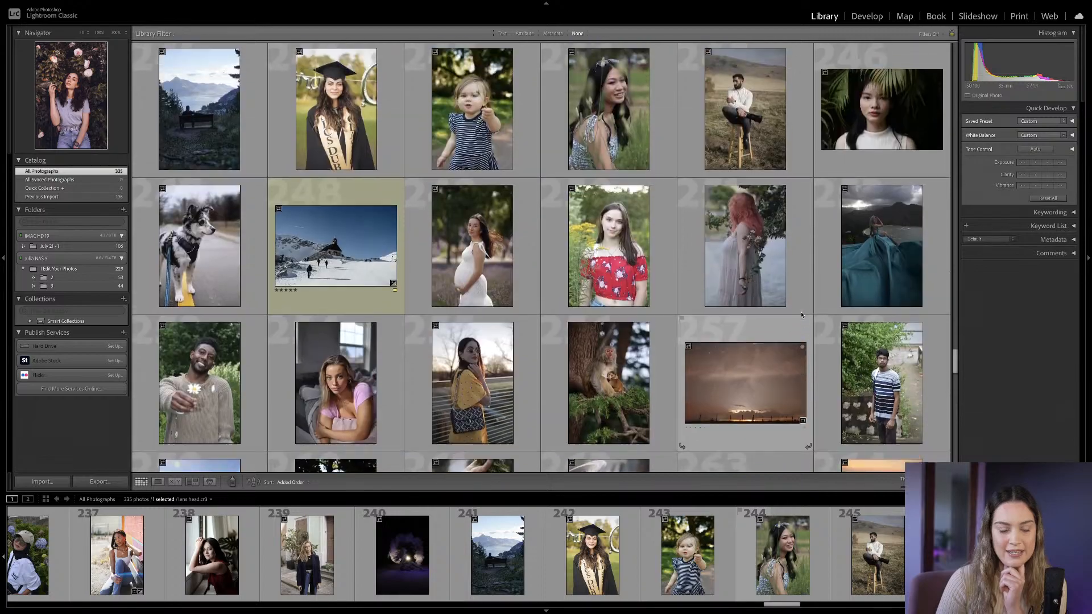
scroll(800, 314, up, 5)
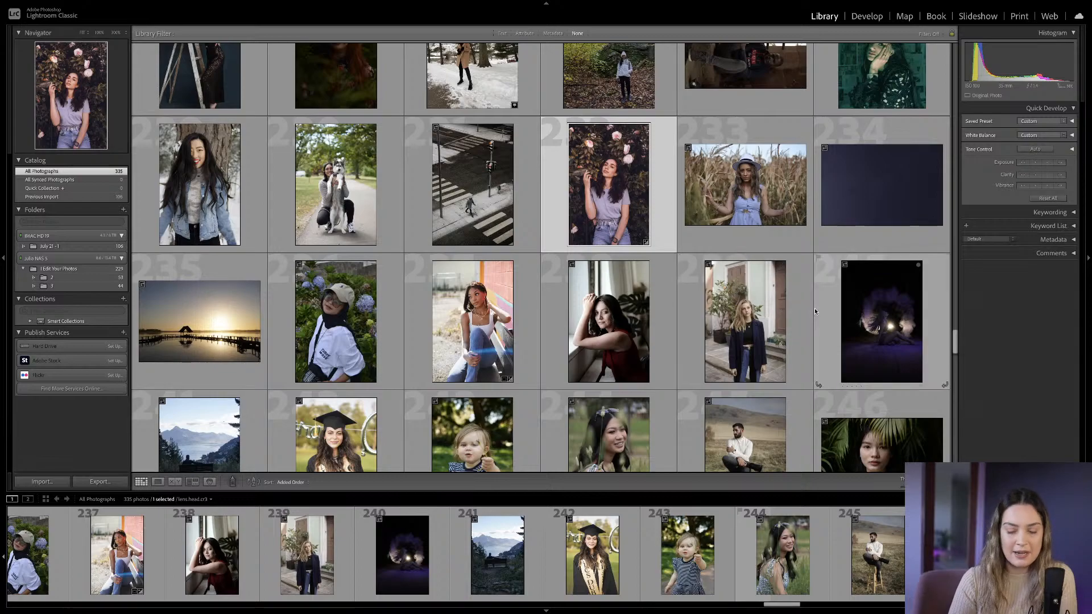
scroll(814, 308, up, 5)
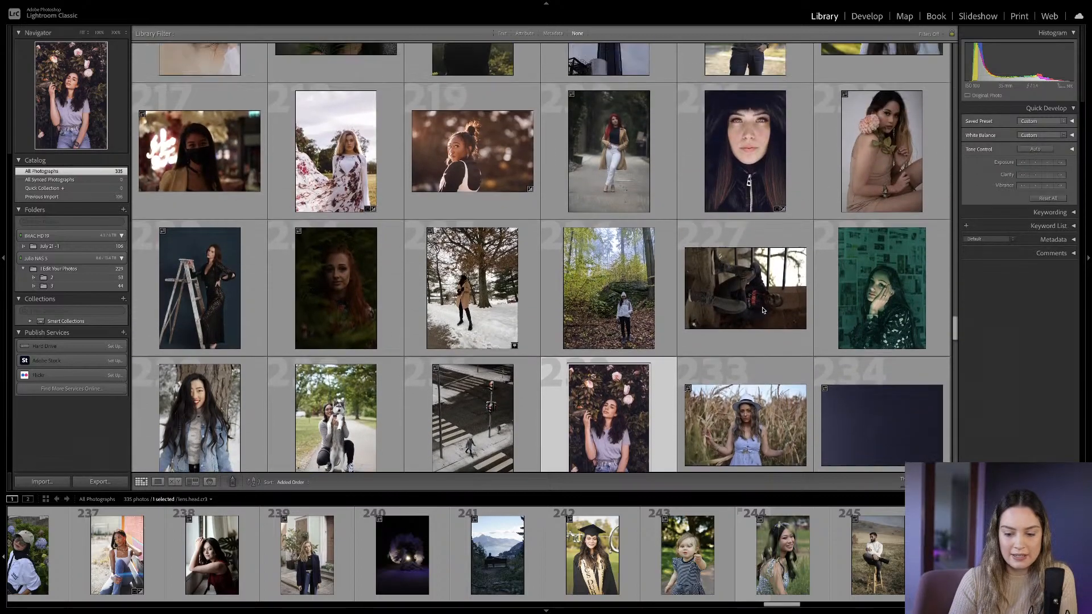
scroll(763, 310, up, 5)
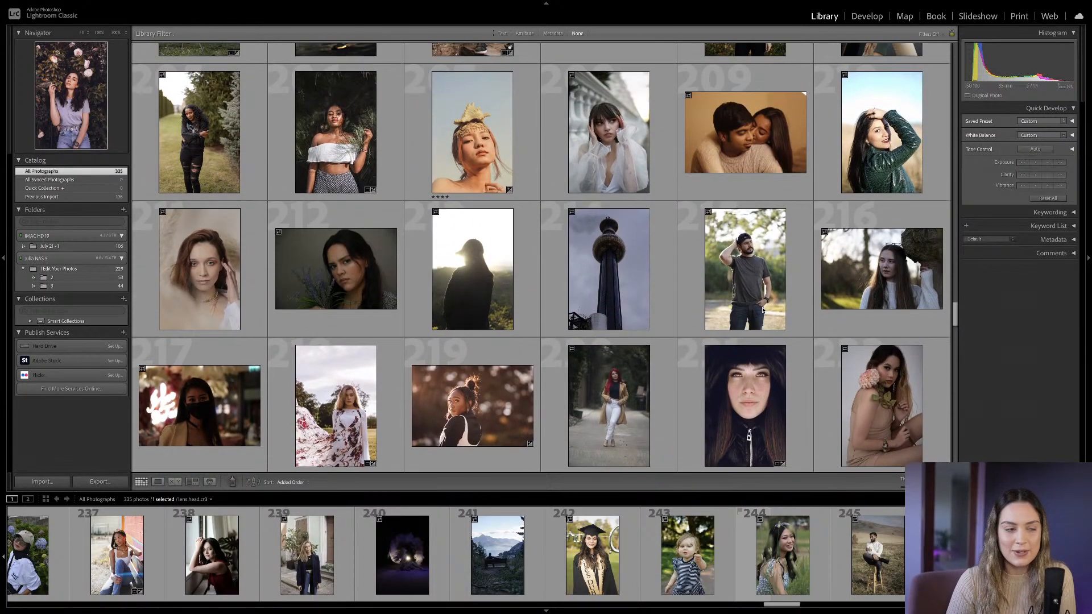
scroll(763, 310, up, 6)
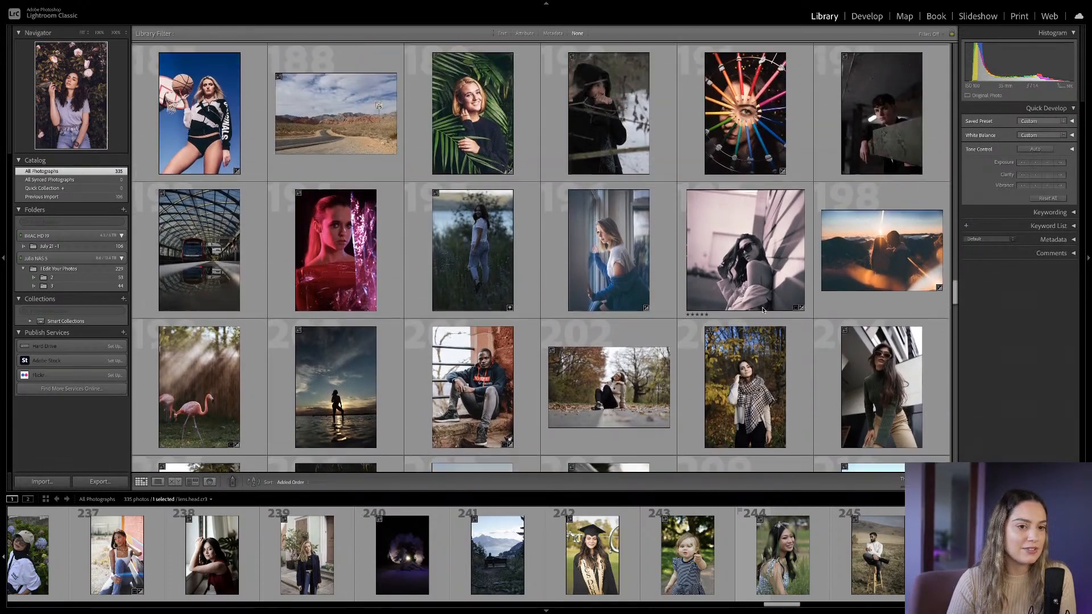
scroll(763, 310, up, 8)
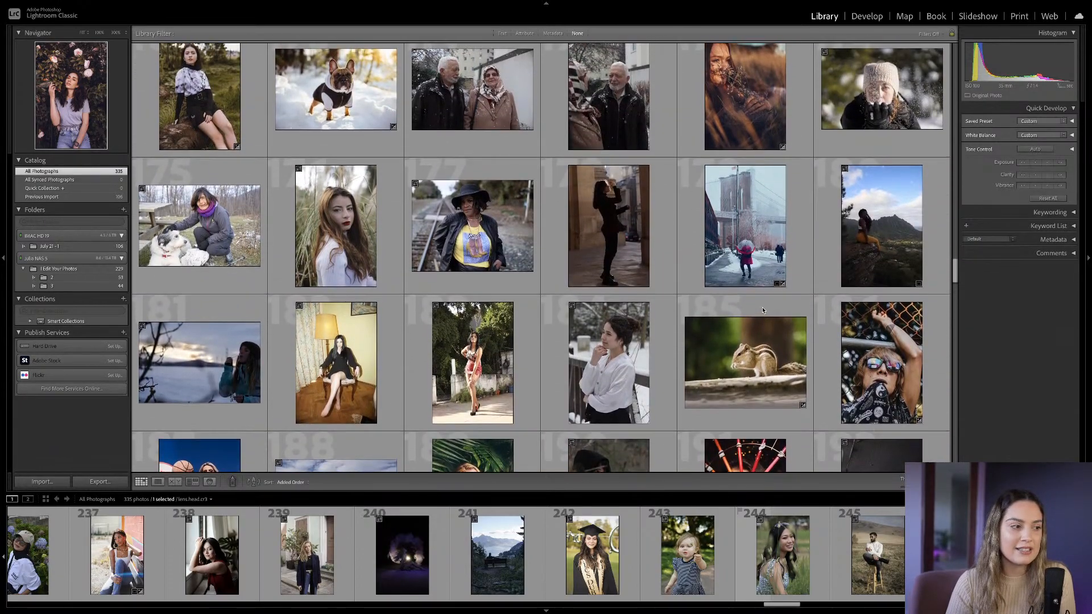
scroll(763, 310, up, 6)
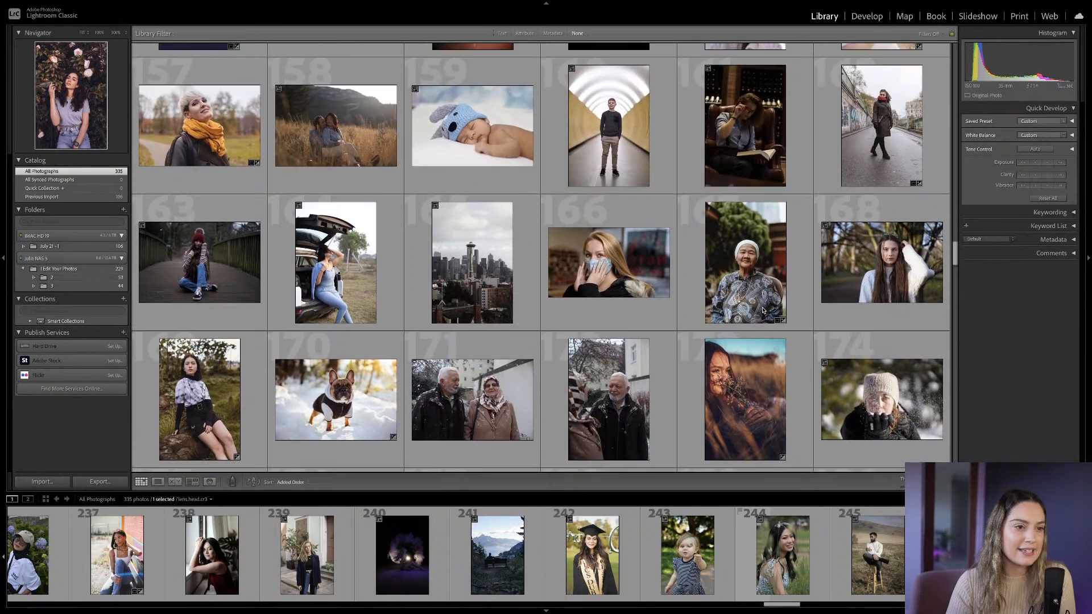
scroll(763, 310, up, 2)
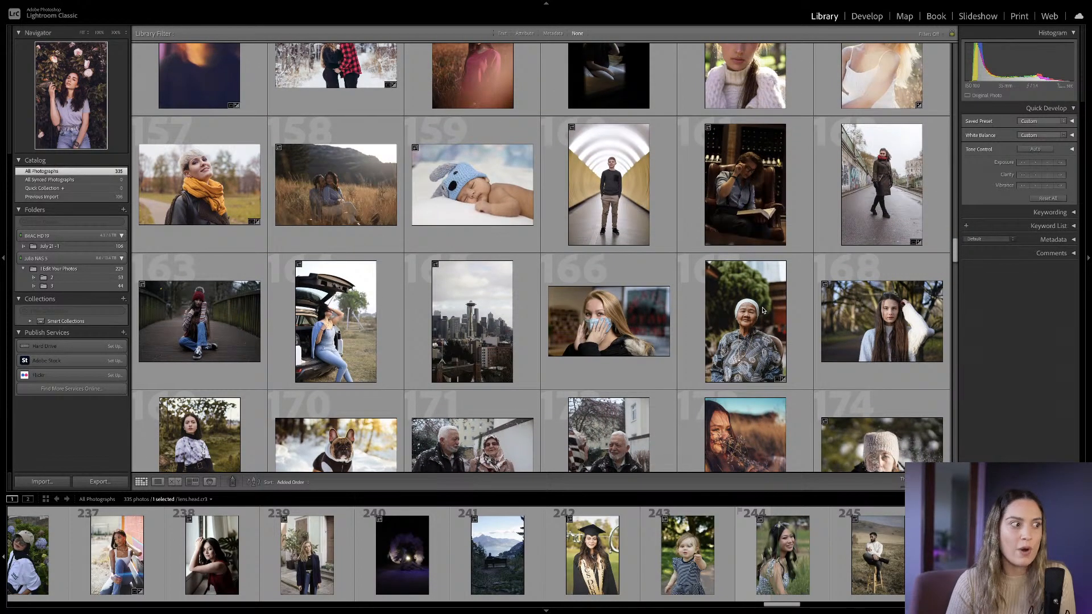
scroll(763, 310, up, 3)
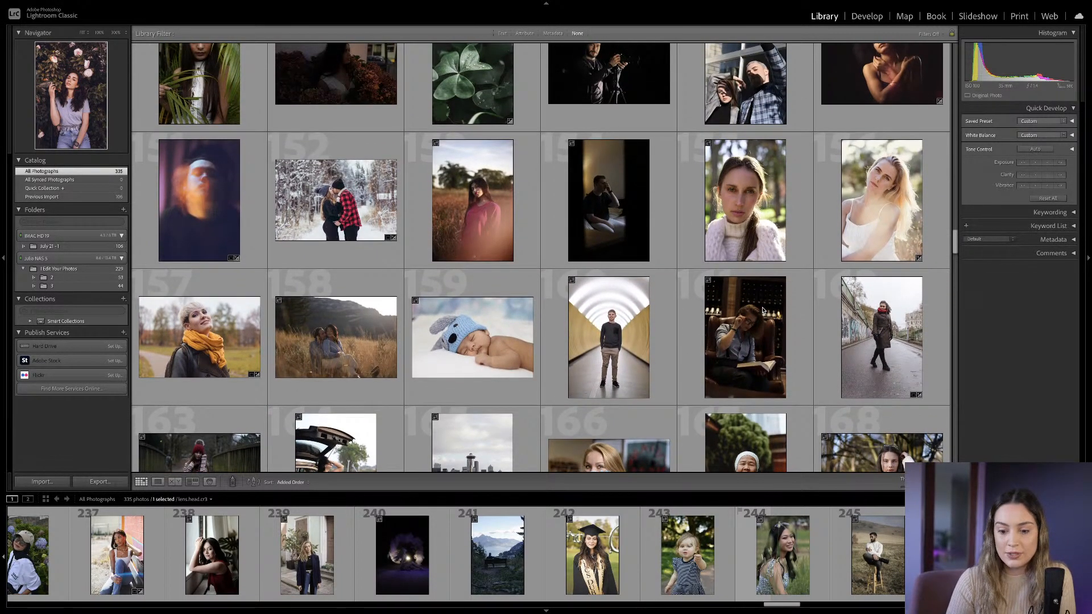
scroll(763, 310, up, 3)
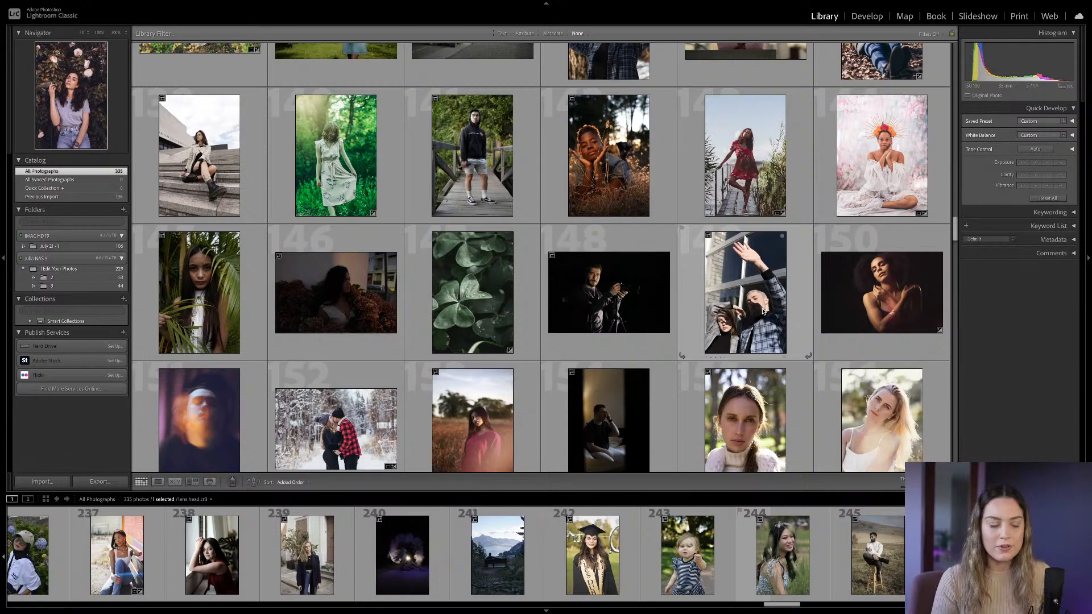
scroll(763, 310, up, 10)
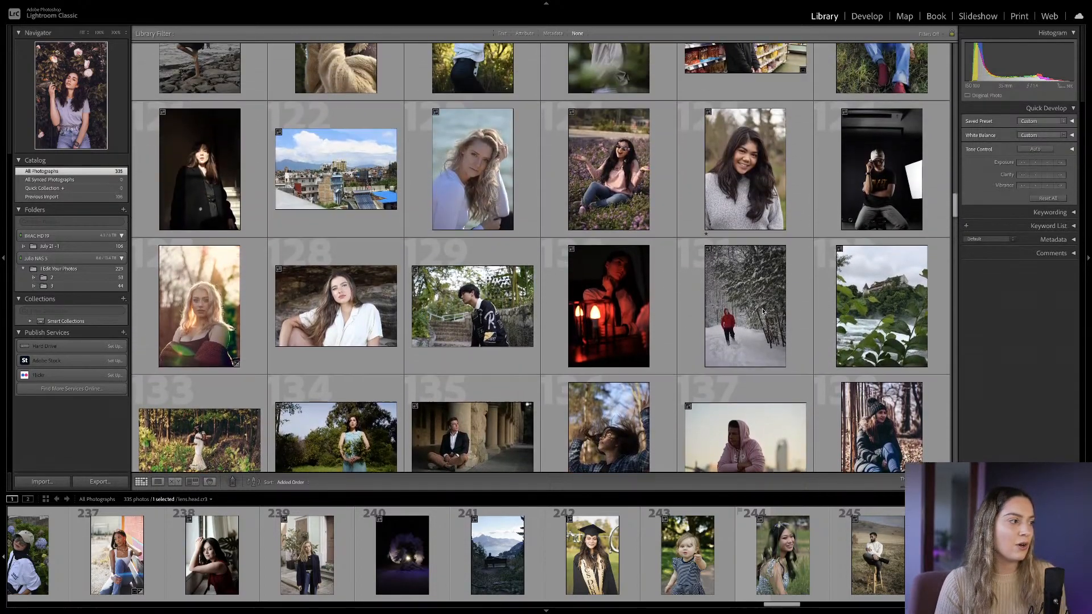
scroll(763, 311, up, 3)
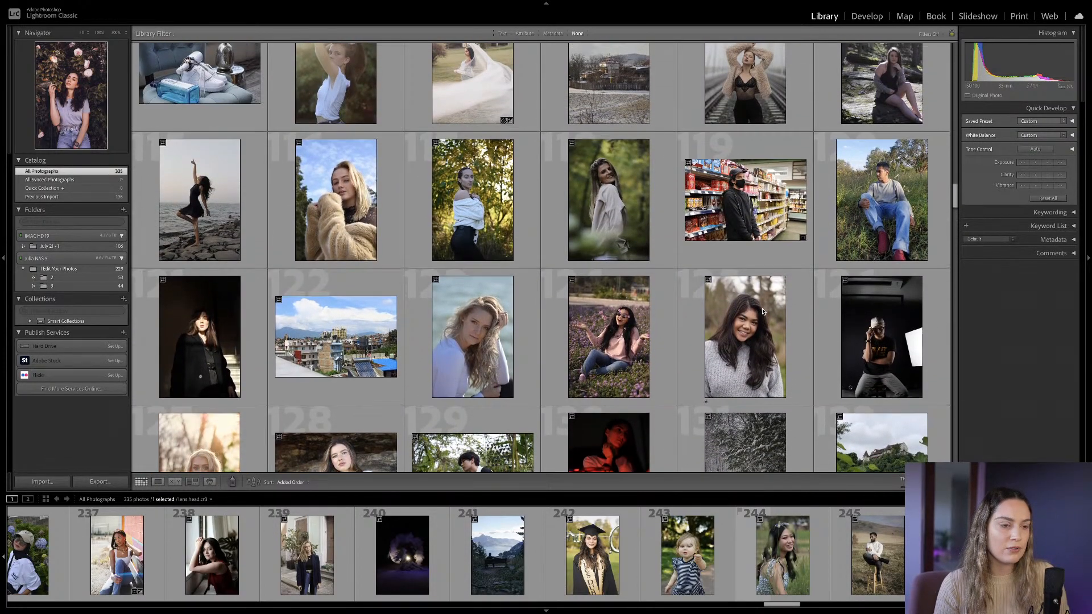
scroll(763, 311, up, 3)
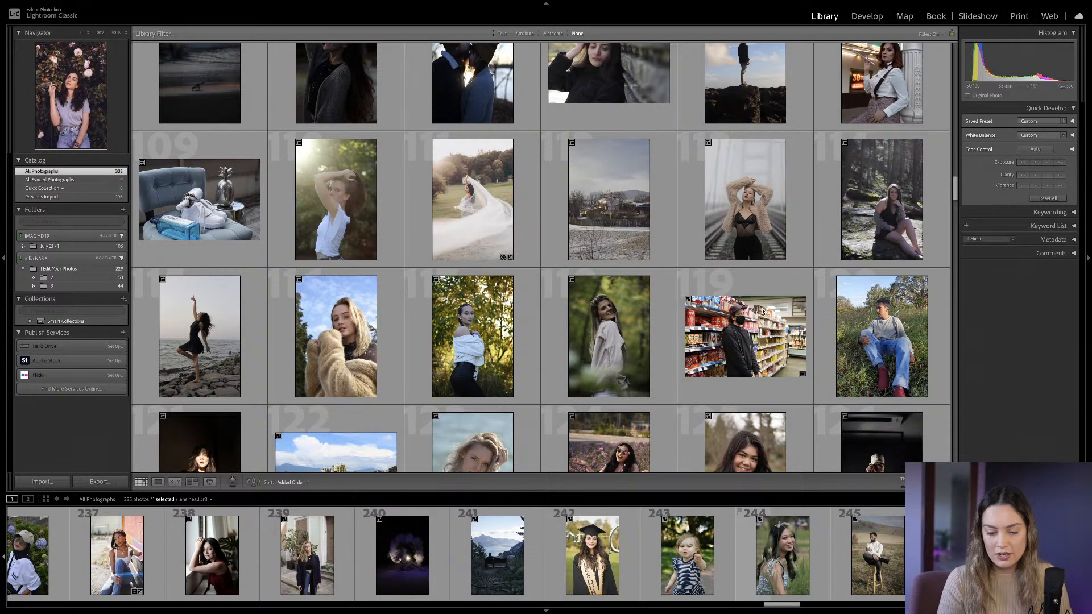
scroll(763, 312, up, 6)
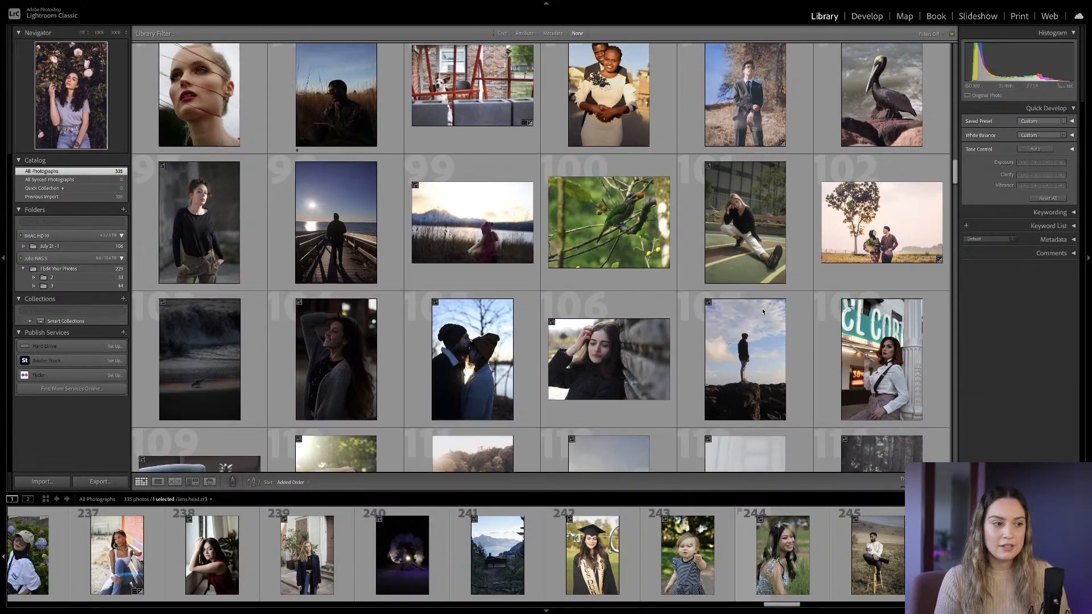
scroll(763, 312, up, 3)
scroll(763, 311, up, 15)
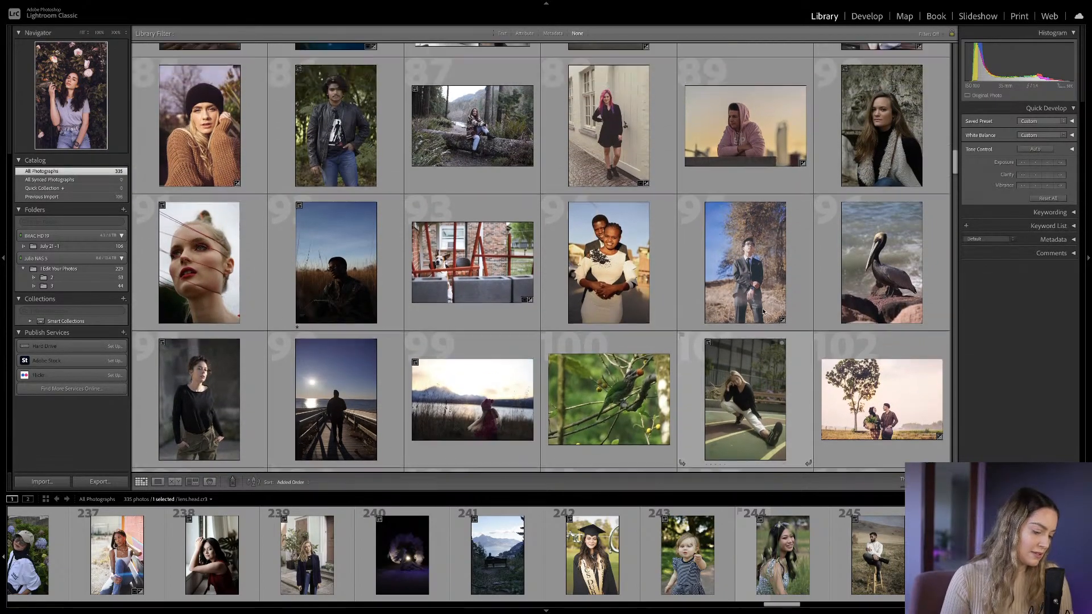
scroll(763, 311, up, 1)
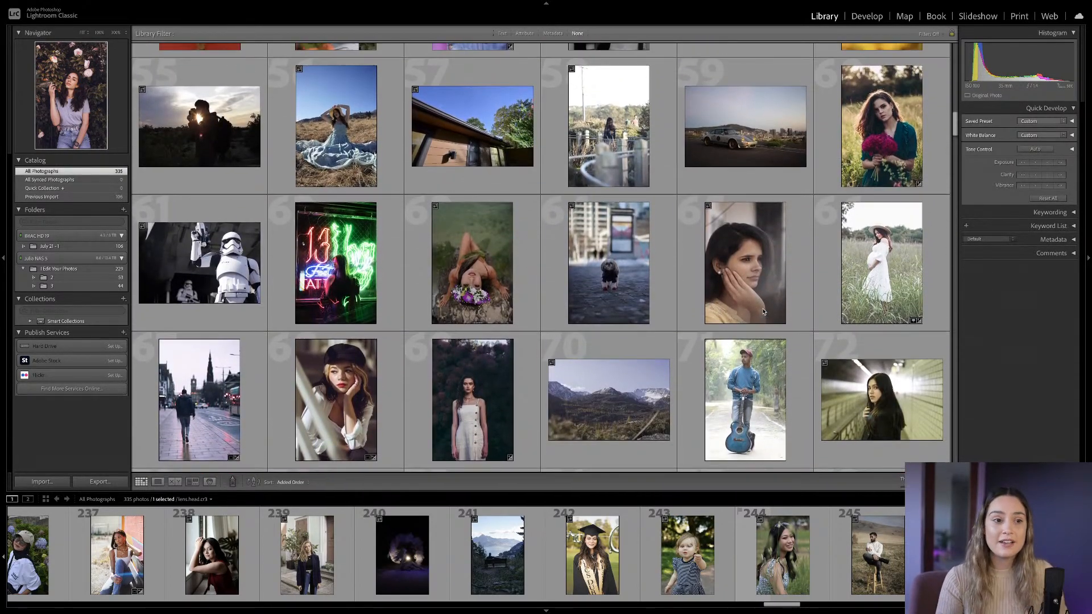
scroll(763, 311, up, 6)
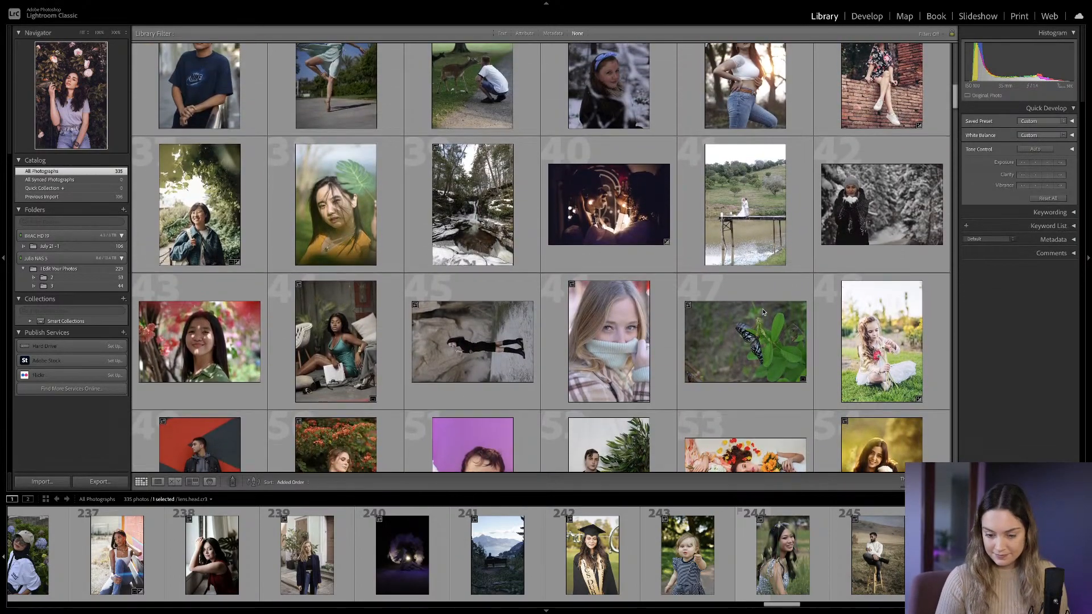
scroll(763, 311, up, 4)
scroll(763, 311, up, 1)
scroll(763, 311, up, 6)
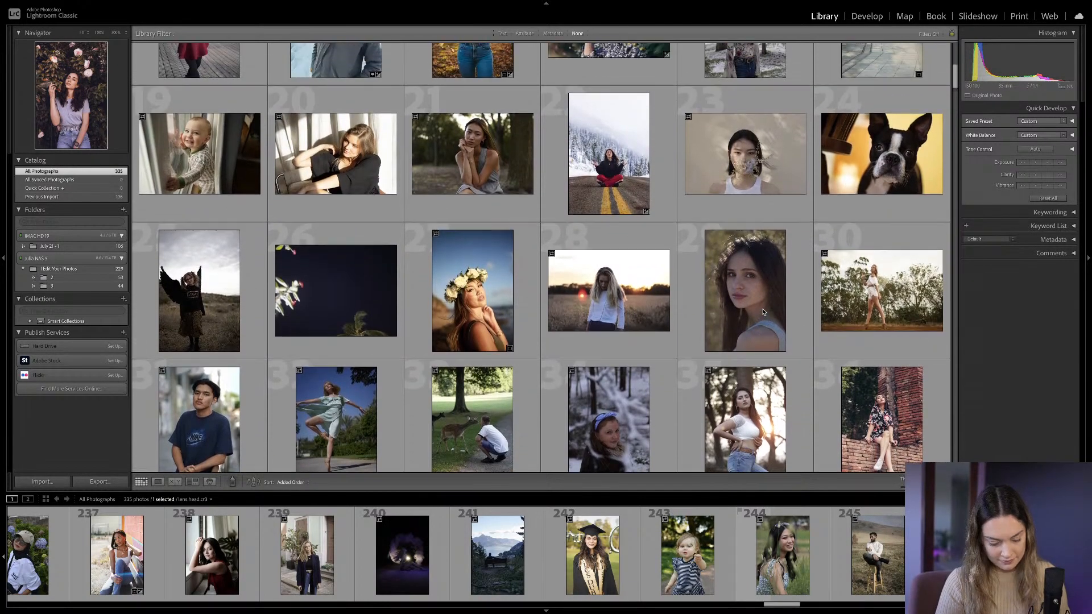
scroll(763, 311, up, 3)
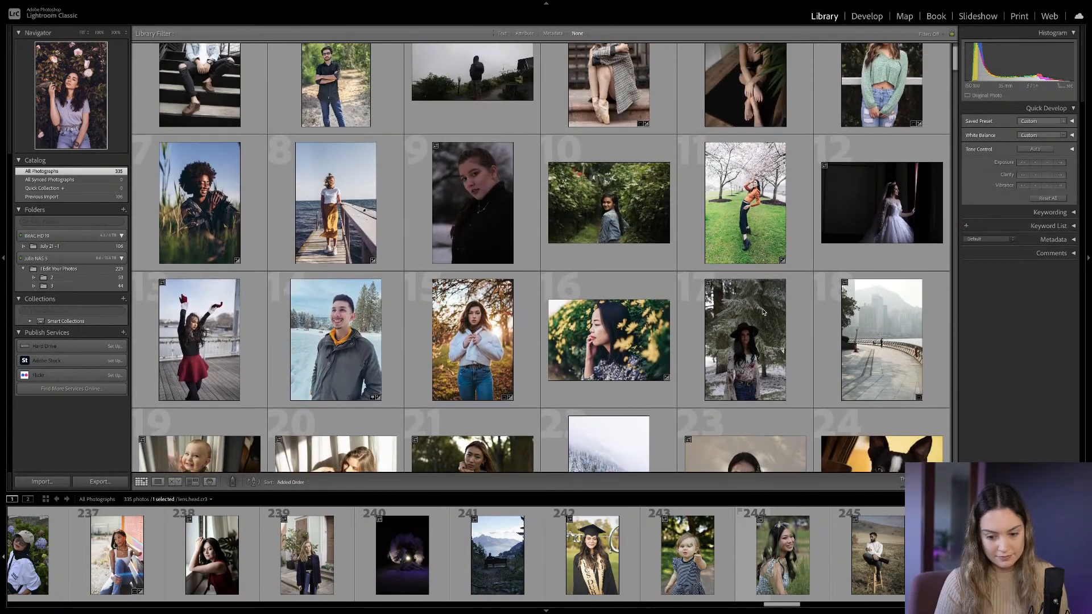
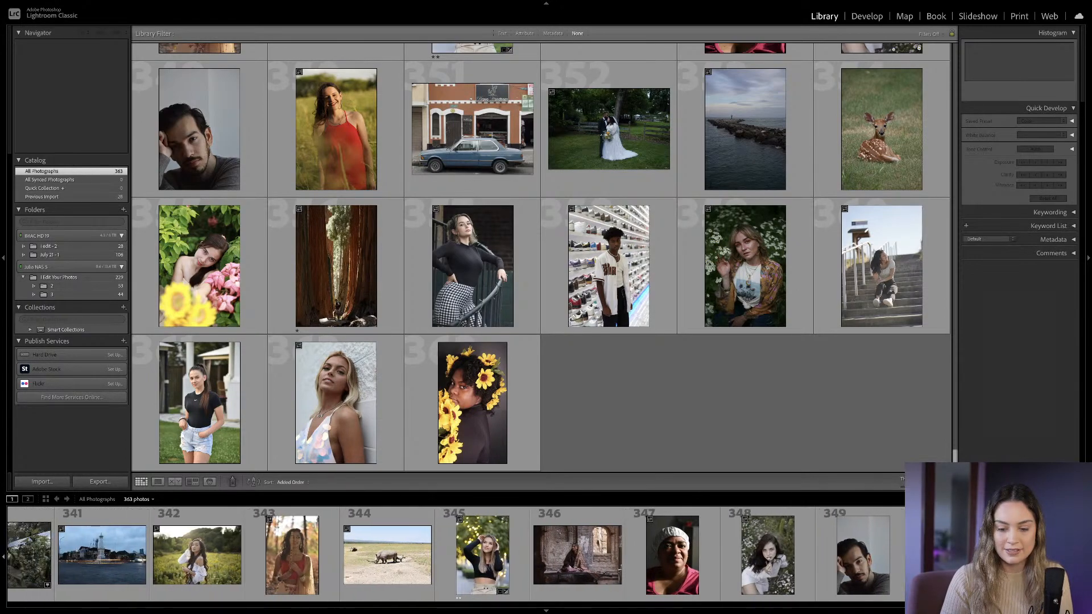
Look back through the photo strip and open the portrait of the woman in the sunflower dress, passion7.eu.nef, for developing.
scroll(456, 553, left, 2)
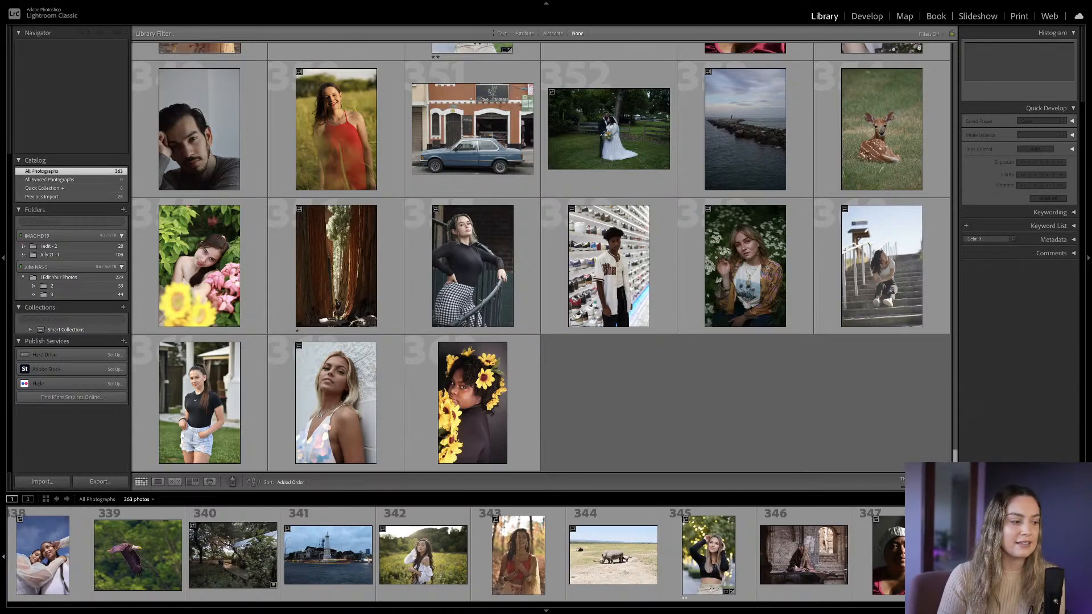
scroll(456, 554, left, 6)
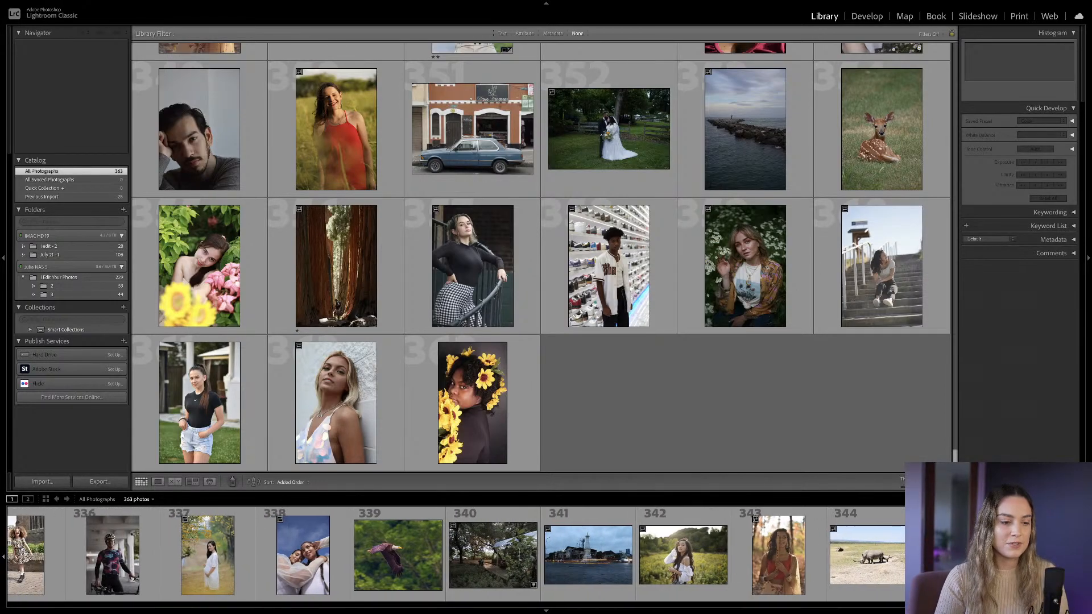
scroll(456, 553, left, 15)
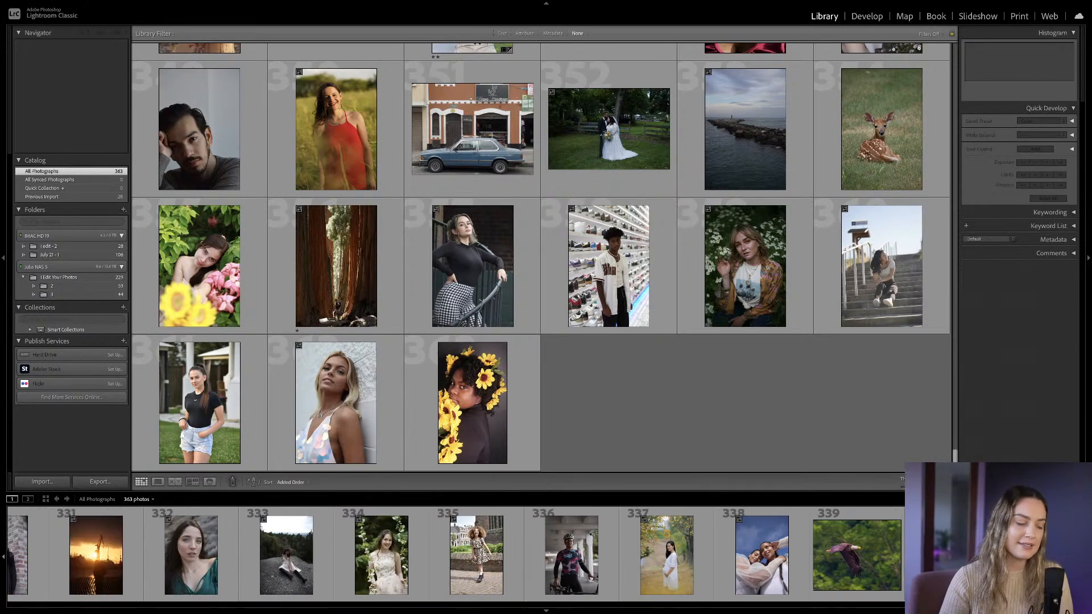
scroll(456, 553, left, 9)
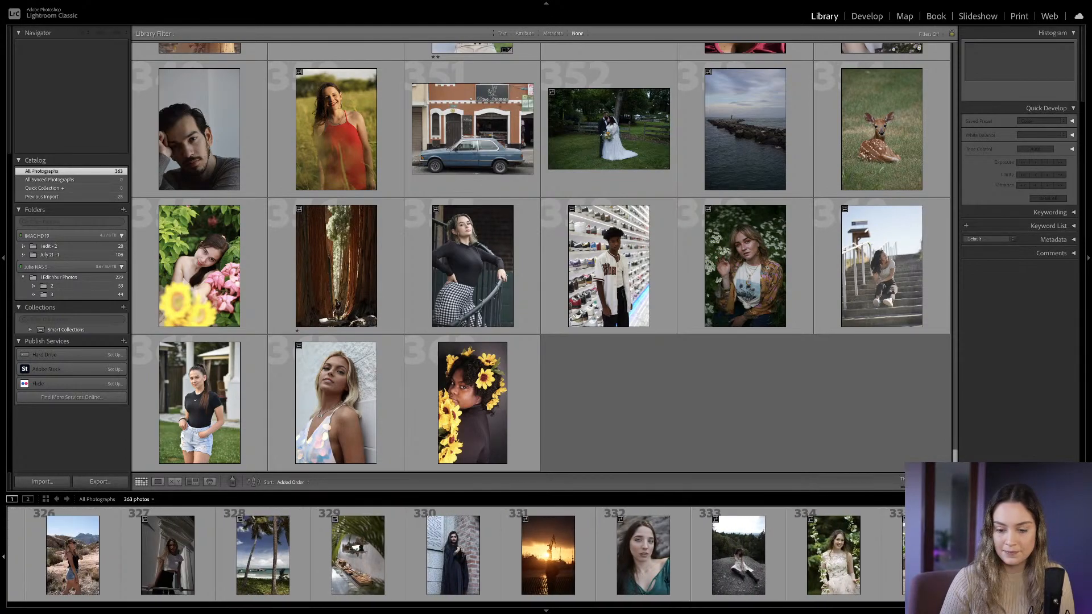
scroll(456, 553, left, 1)
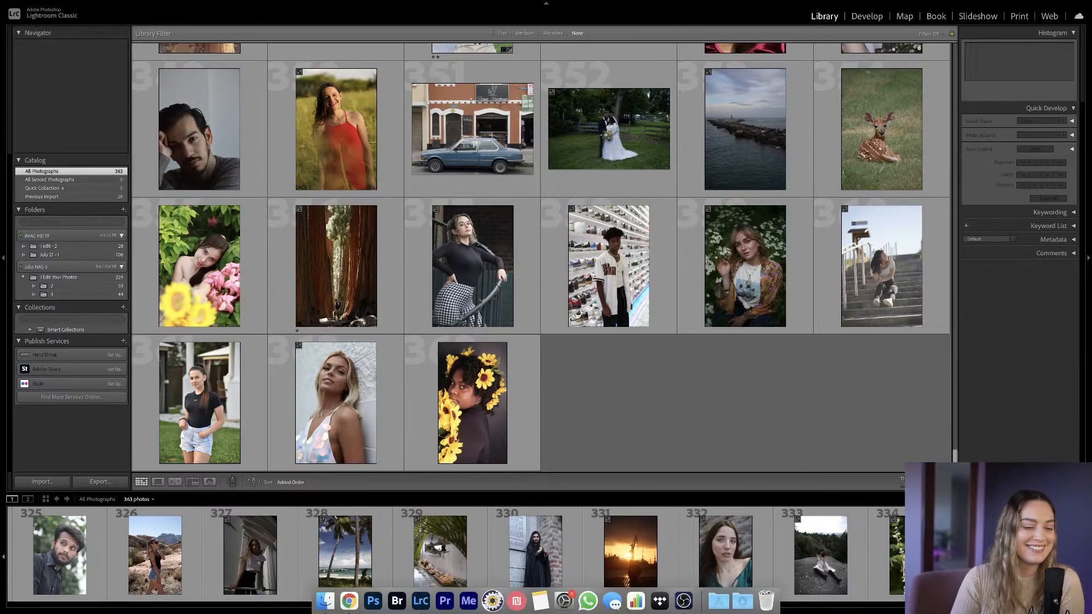
scroll(456, 553, left, 7)
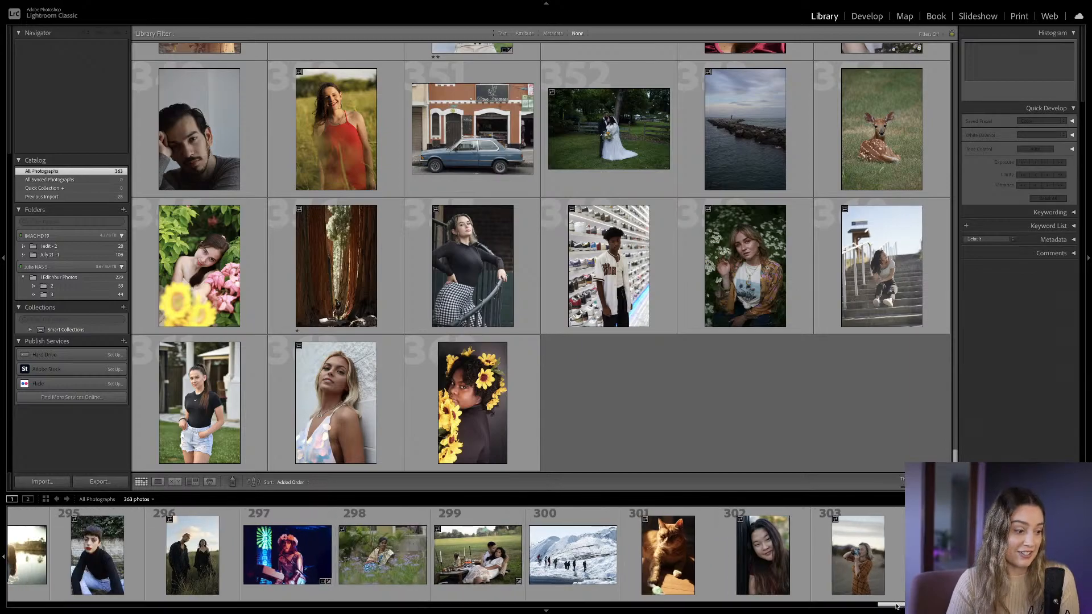
drag(892, 607, 886, 607)
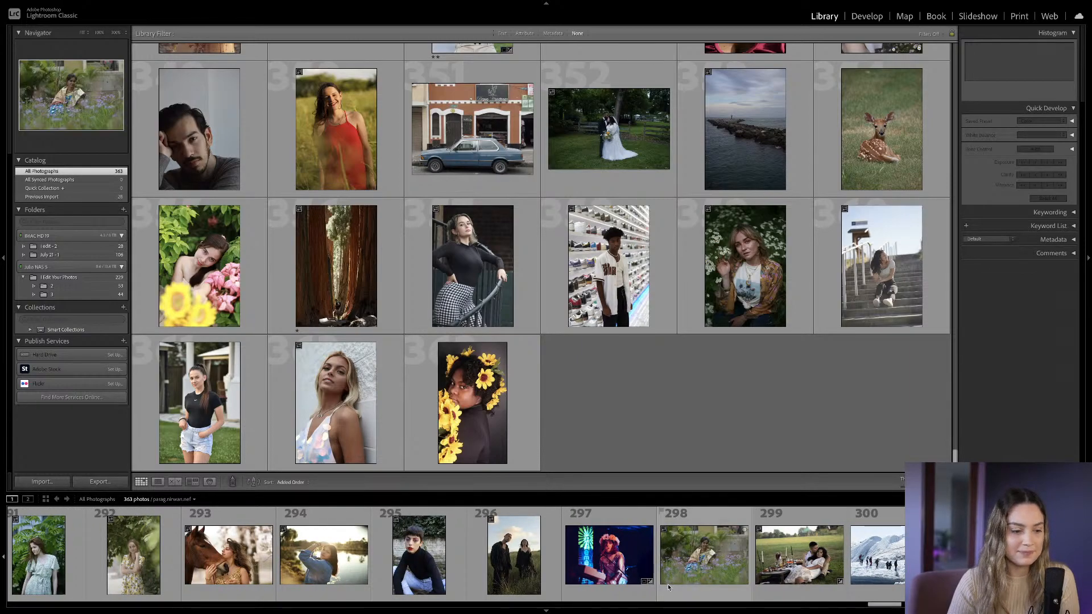
scroll(611, 568, left, 3)
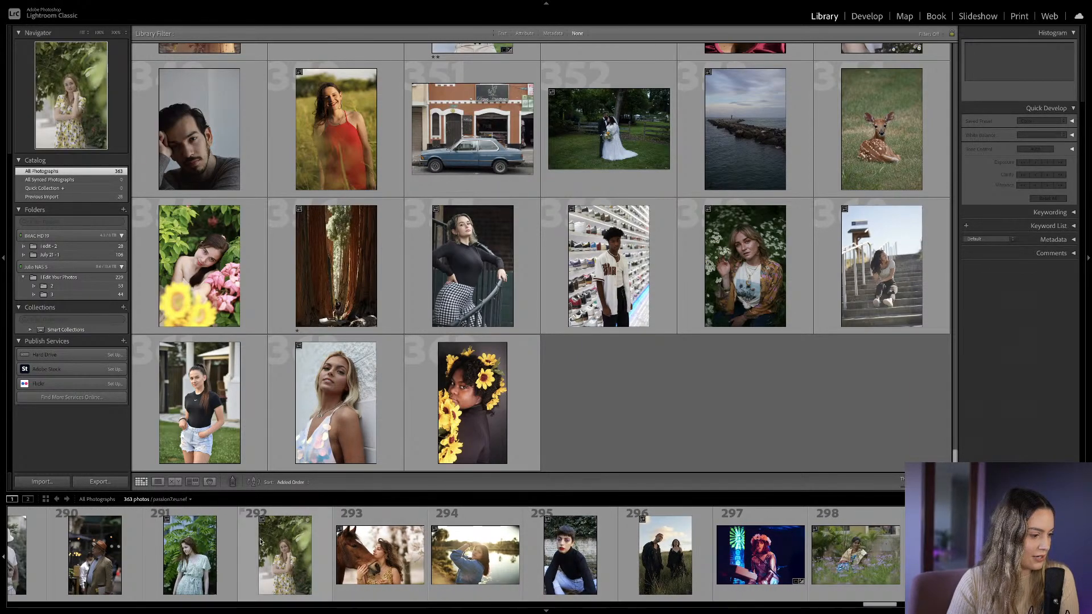
click(271, 544)
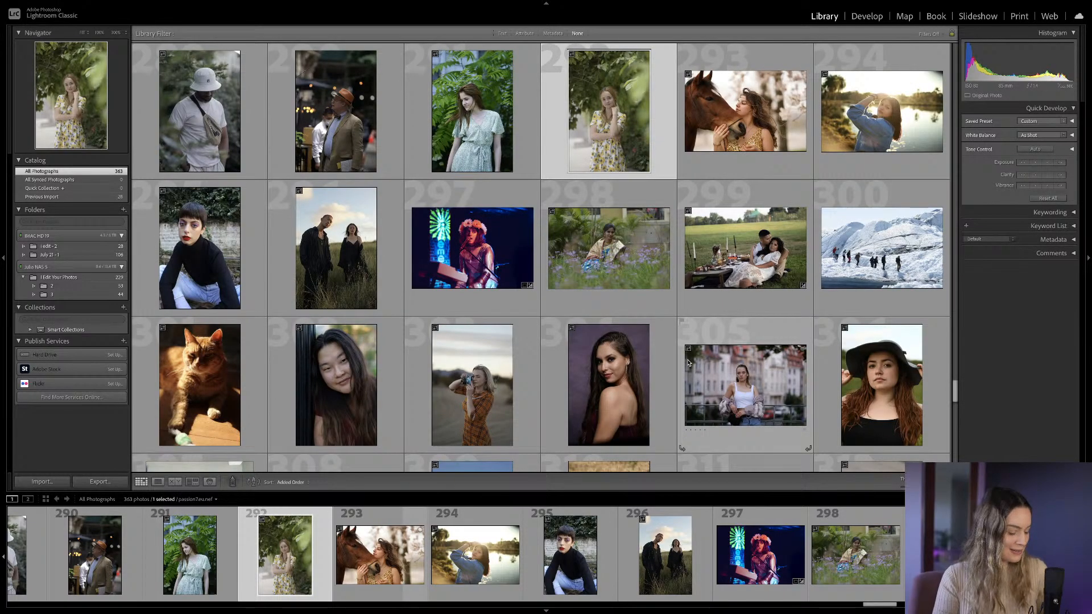
key(d)
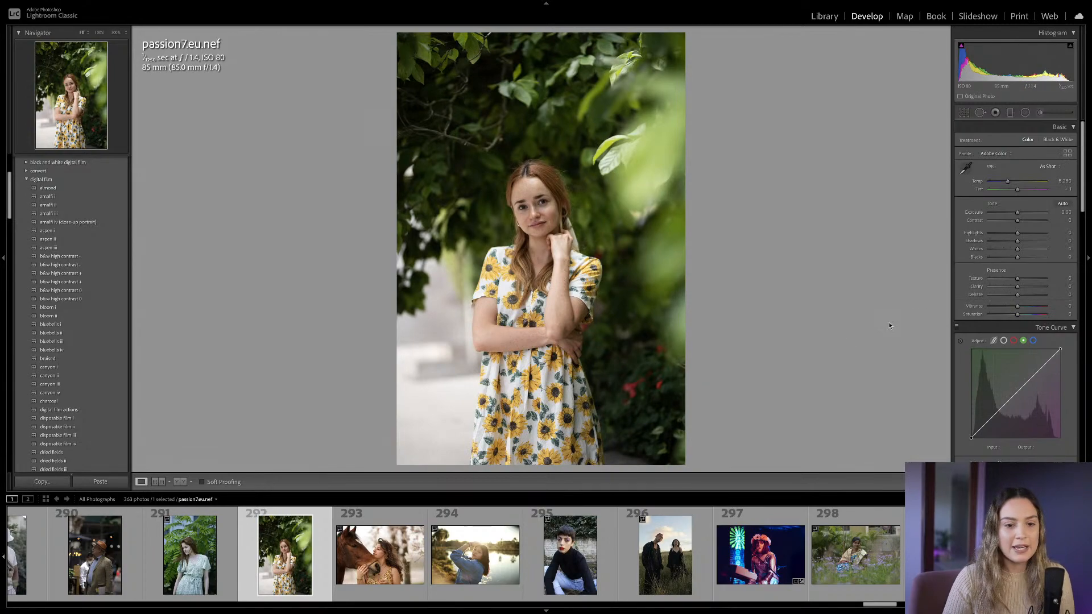
Lift the point curve's black point to output 18, add shadow and midtone points, the latter at about 118/123, and lower the highlights.
click(1004, 342)
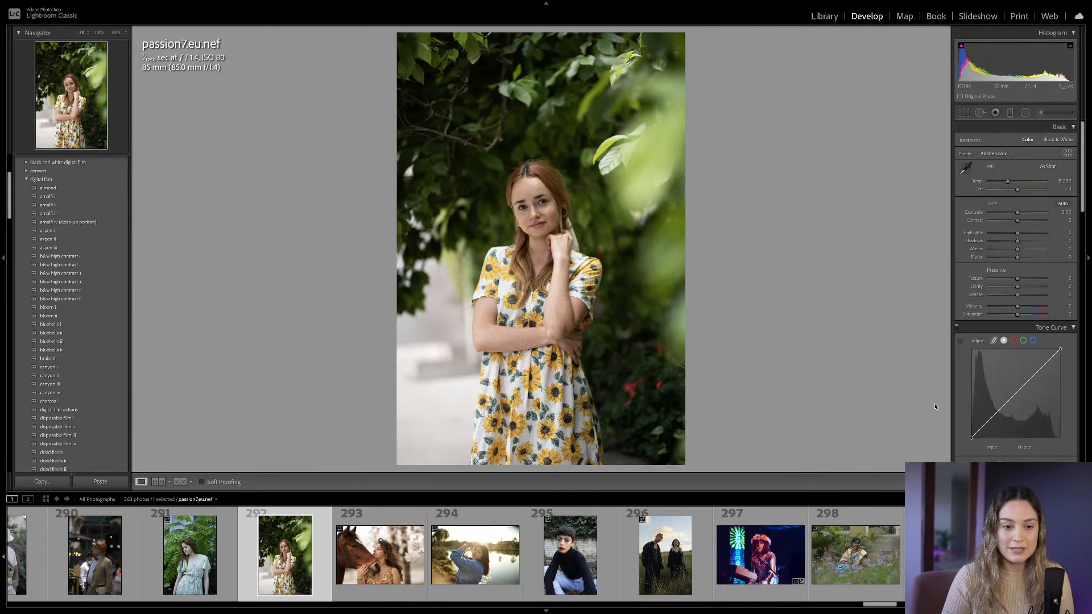
drag(970, 438, 971, 431)
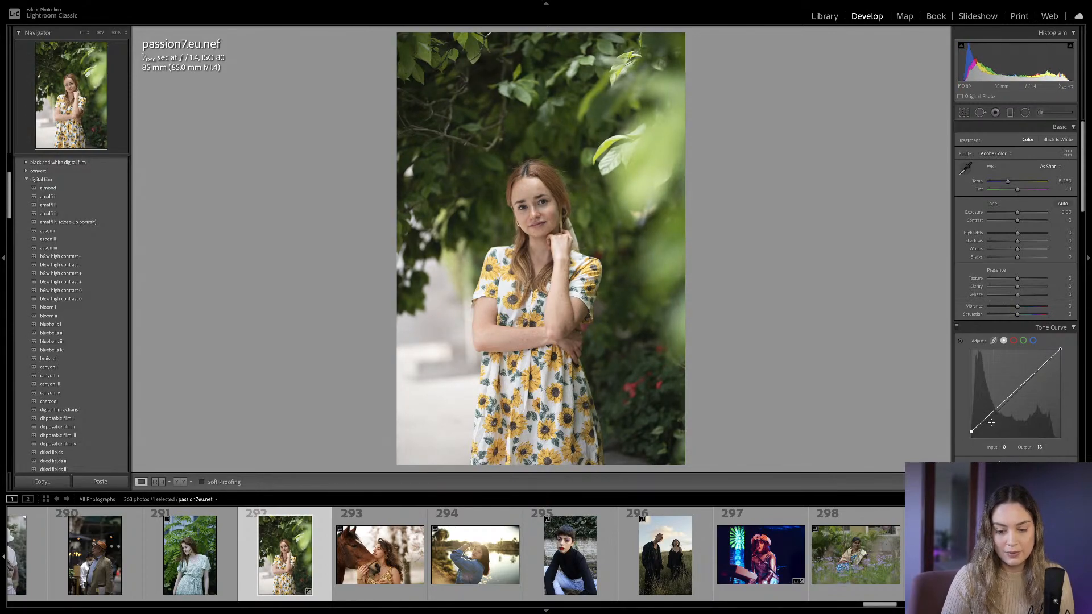
drag(987, 420, 1011, 397)
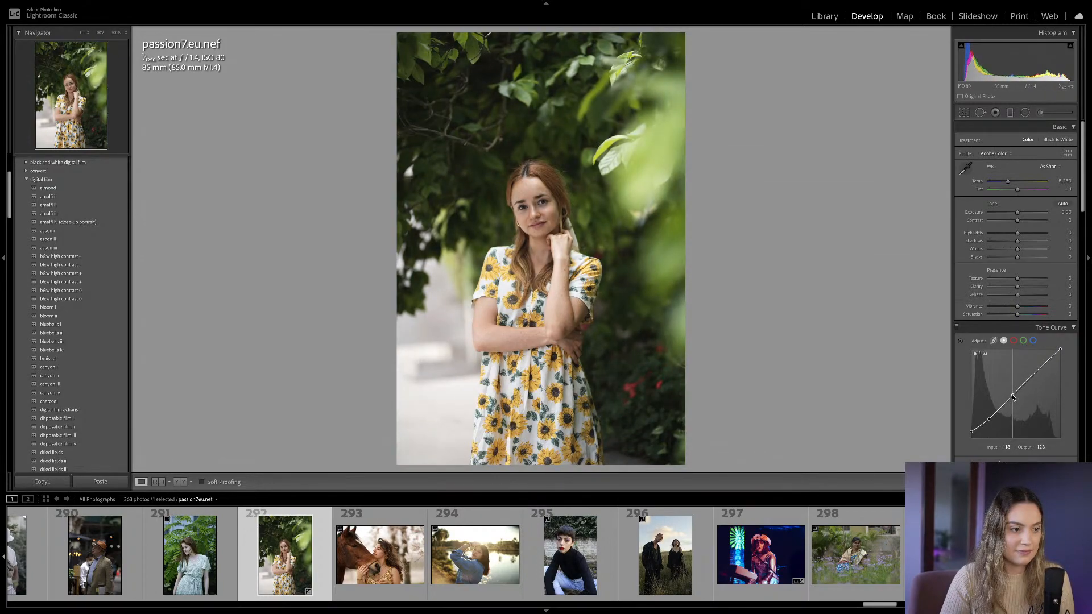
drag(1017, 233, 1002, 234)
Shift the yellow hue to -100 and green hue to about -83, and raise yellow saturation to +22 and green to about +6.
scroll(1001, 243, down, 5)
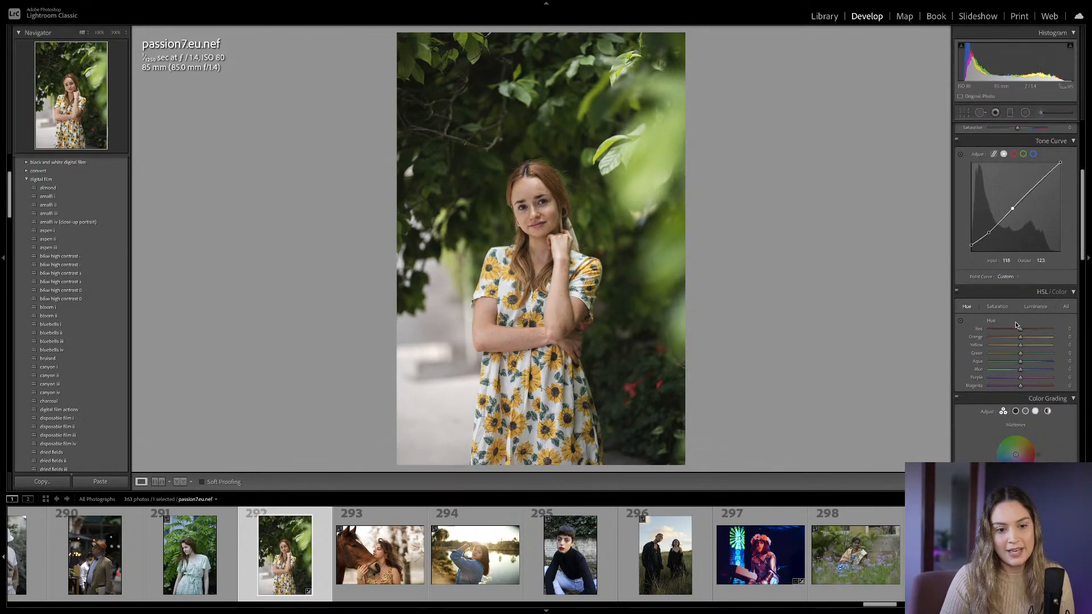
drag(1005, 345, 988, 348)
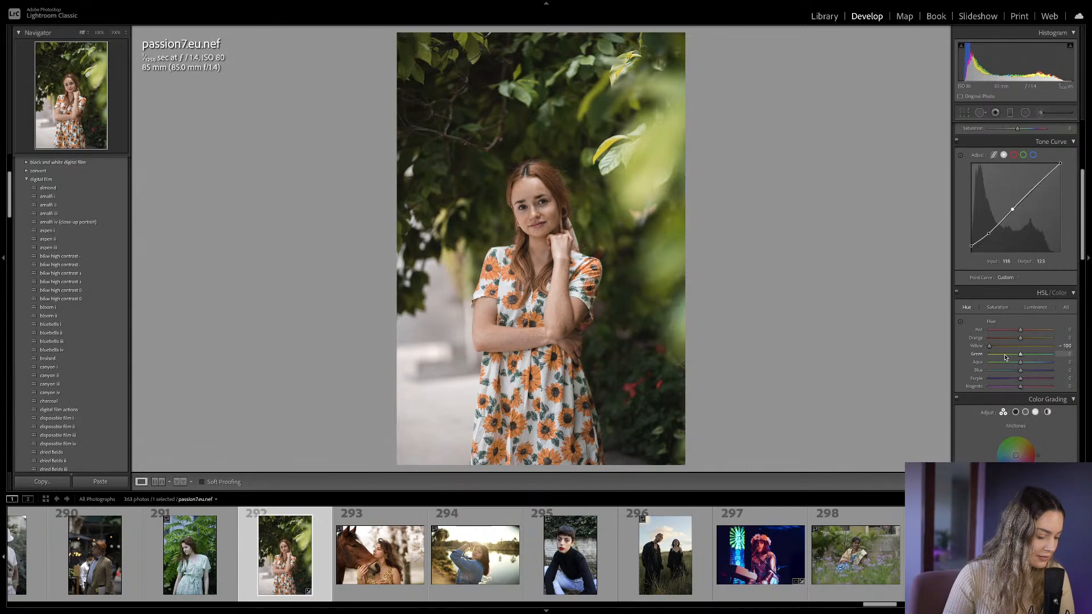
drag(1005, 357, 995, 355)
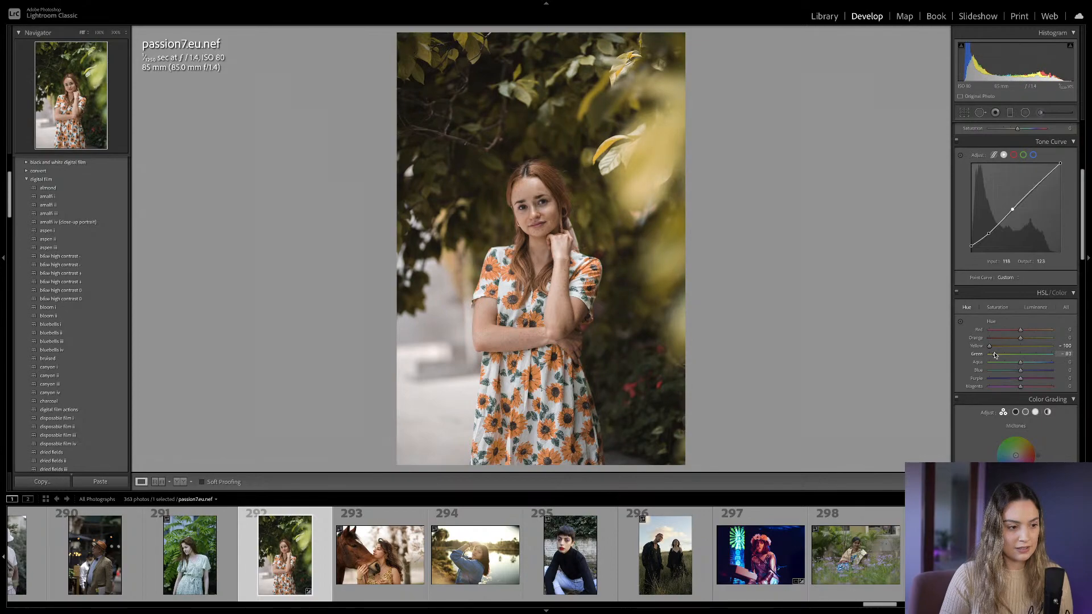
click(997, 307)
drag(1020, 345, 1022, 356)
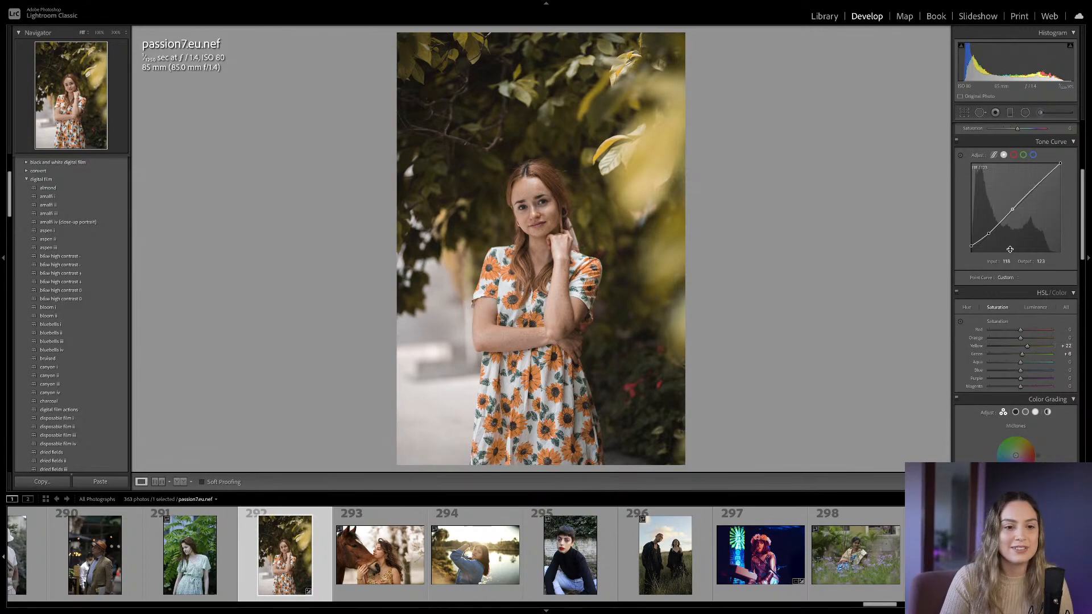
Raise the point curve's black point to output 24 and fine-tune its shadow point at about input 52.
drag(971, 248, 968, 246)
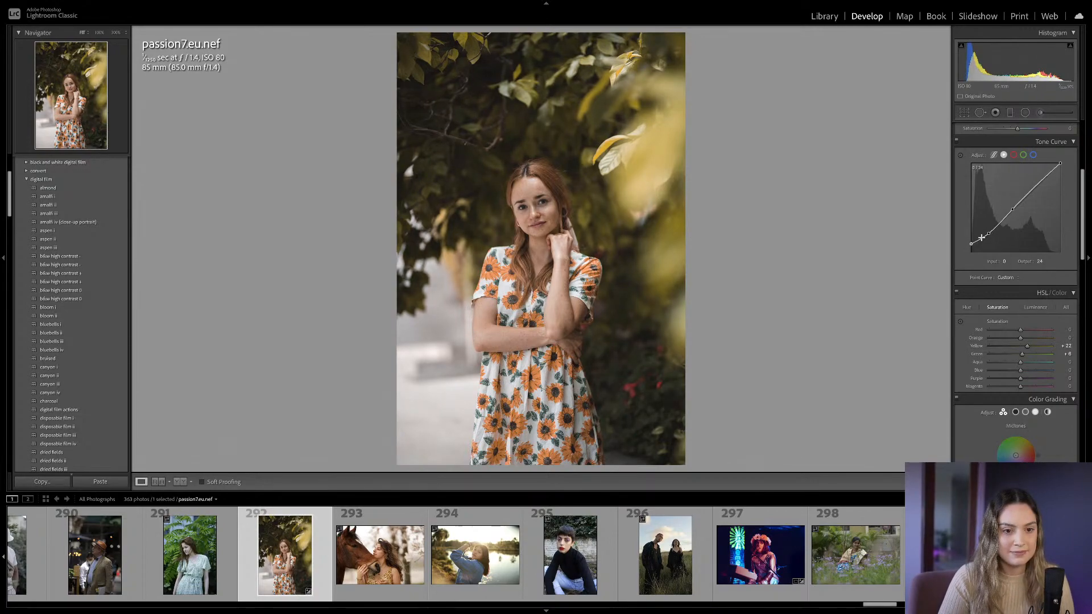
mouse_move(989, 232)
mouse_down()
mouse_move(1013, 210)
mouse_move(989, 235)
mouse_up()
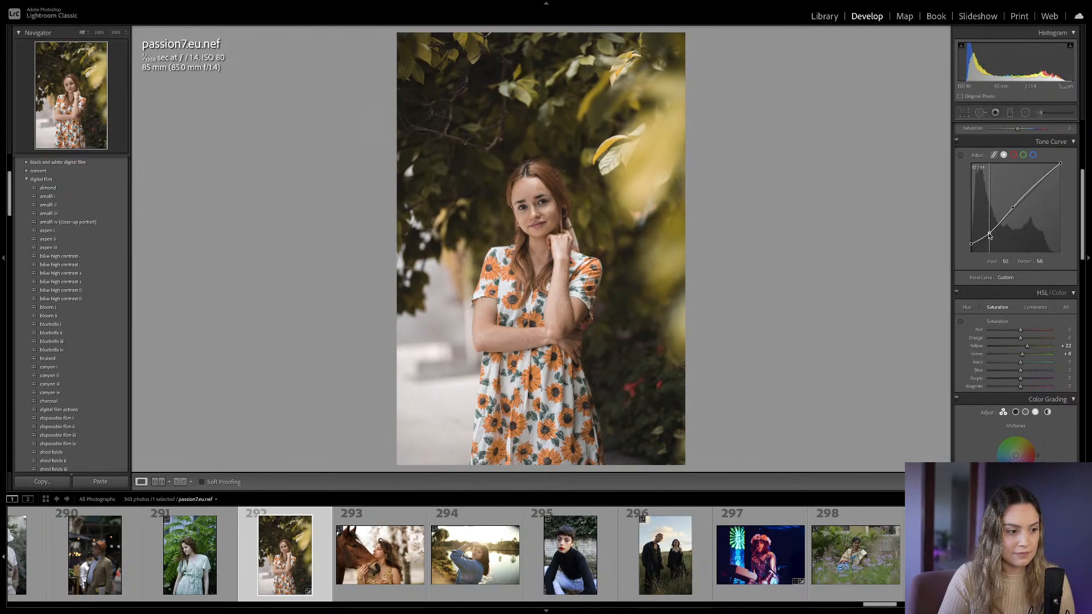
click(1033, 155)
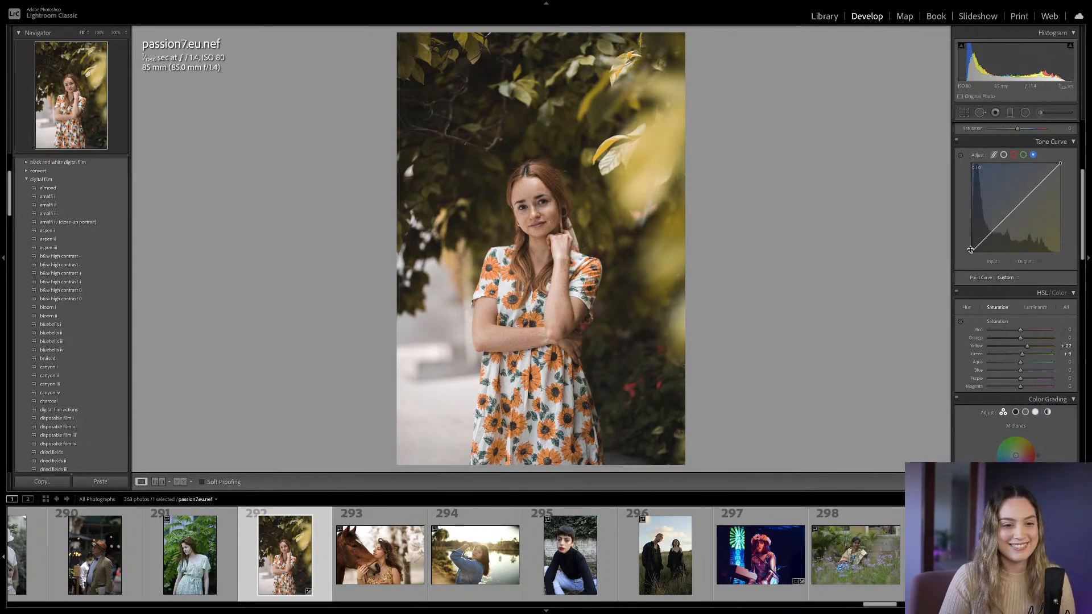
drag(971, 253, 996, 232)
drag(1036, 193, 1034, 191)
right_click(1034, 191)
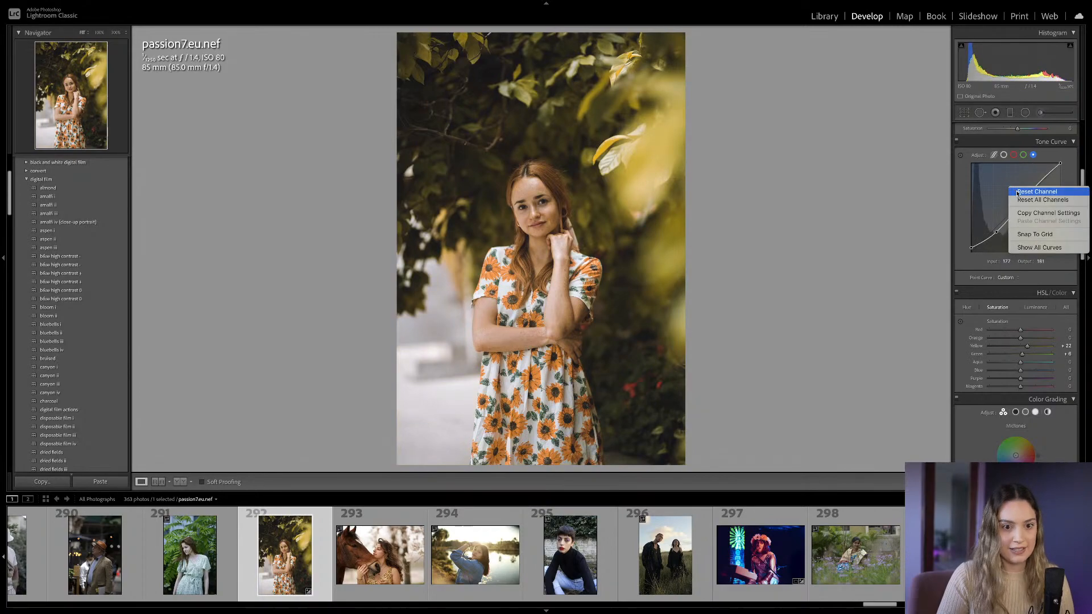
click(1033, 192)
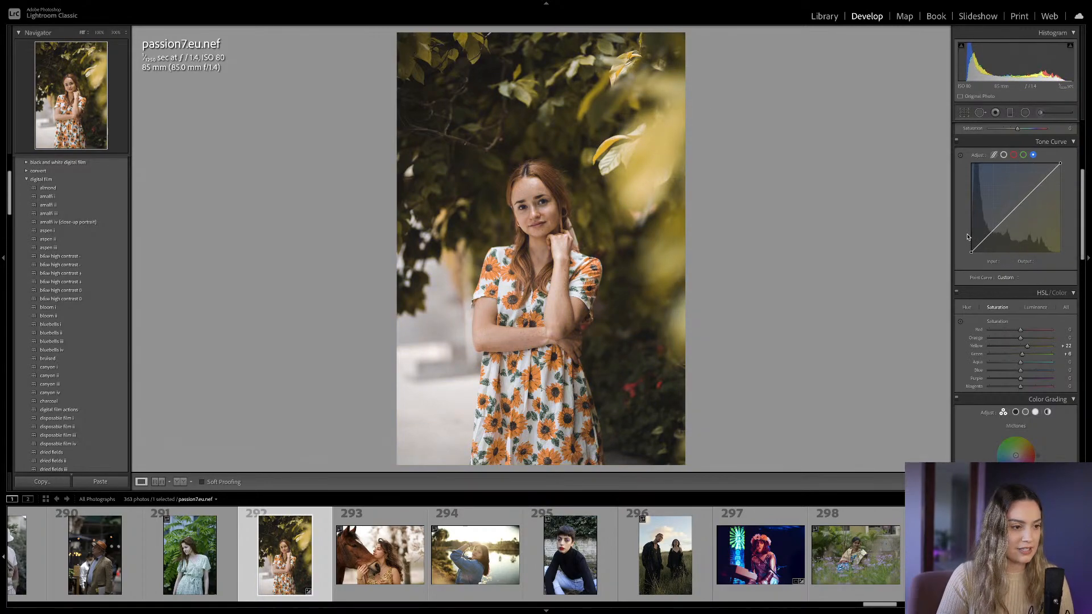
Color grade the midtones orange at about hue 25, saturation 35, the highlights faintly green, and the shadows purple at hue 272, saturation 21.
scroll(1004, 327, down, 5)
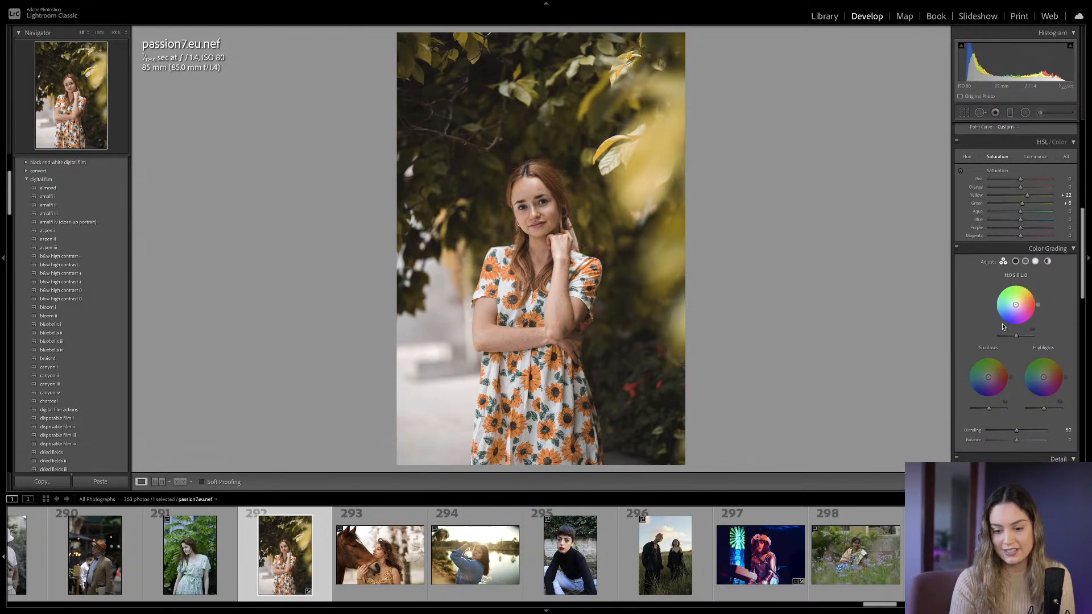
drag(1015, 304, 1020, 302)
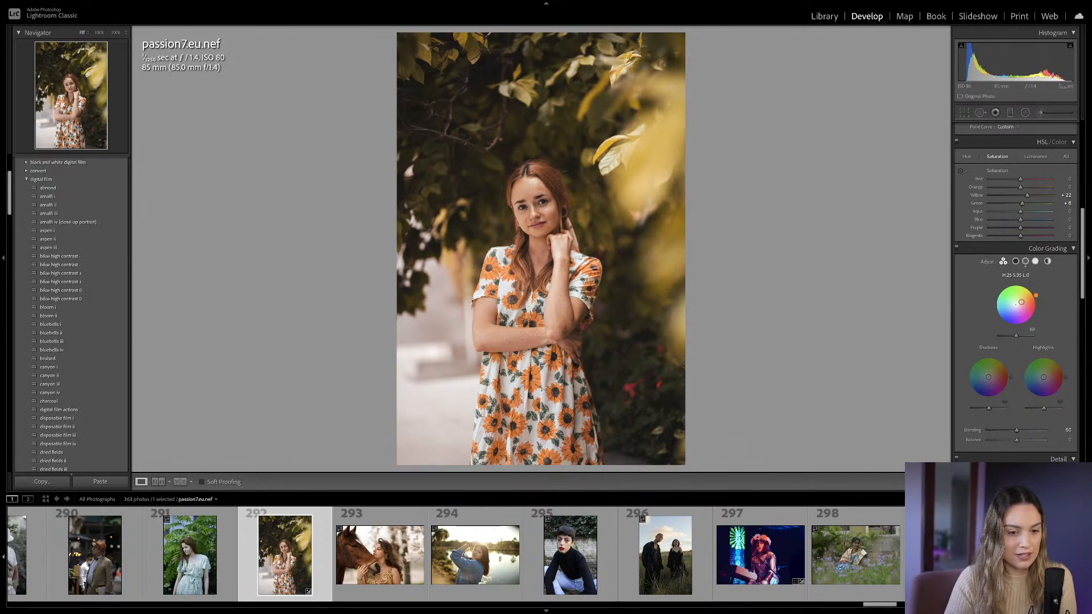
scroll(1022, 304, down, 4)
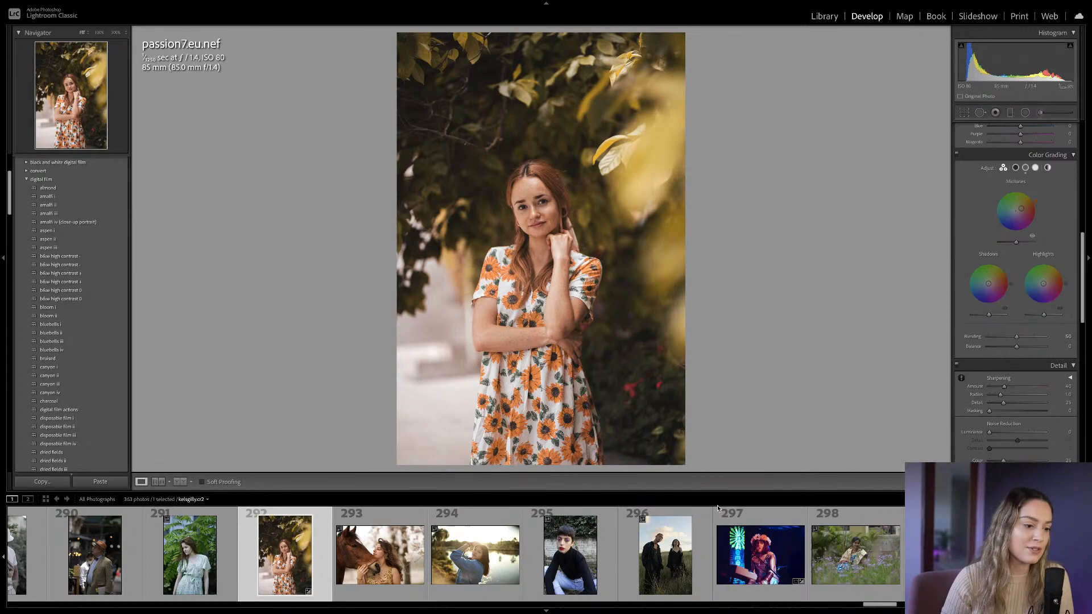
drag(1043, 283, 1042, 284)
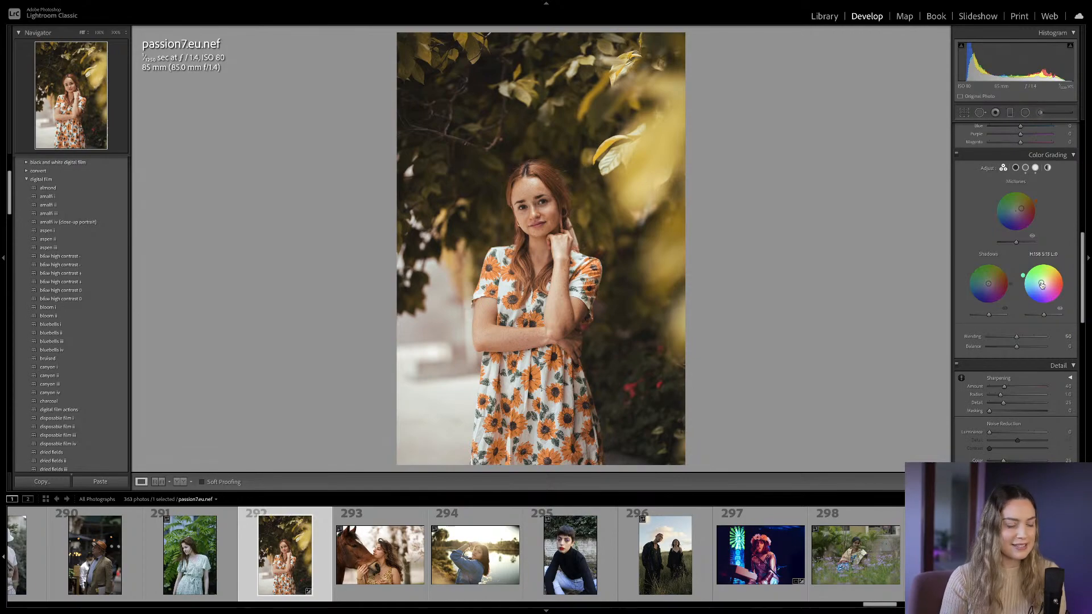
drag(989, 283, 989, 287)
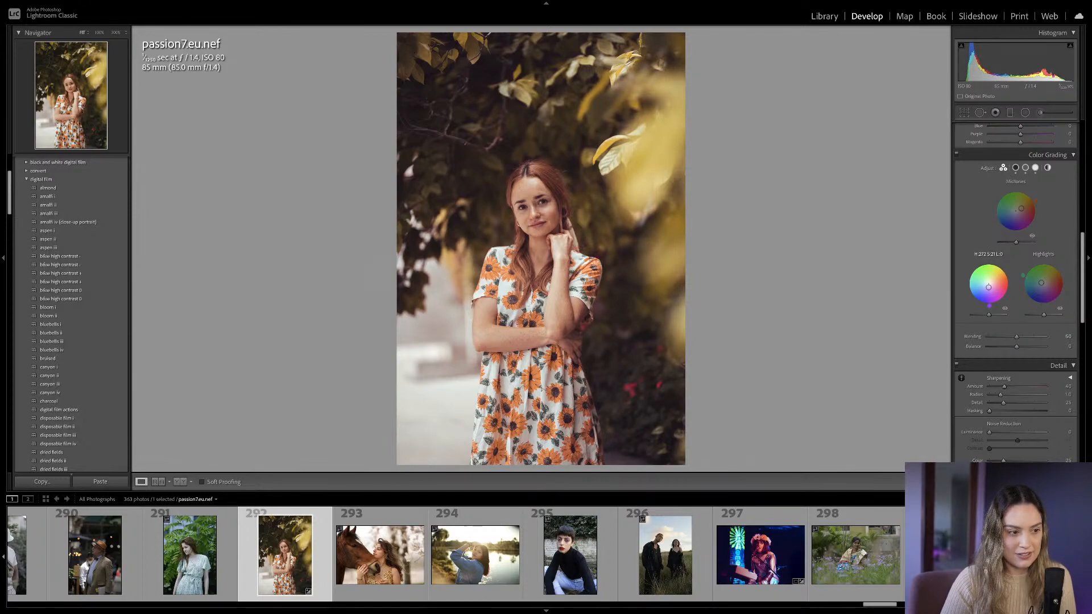
Add a slightly tilted graduated filter over the upper part of the portrait with sharpness -100 and dehaze about -28.
scroll(992, 289, down, 5)
scroll(995, 290, down, 8)
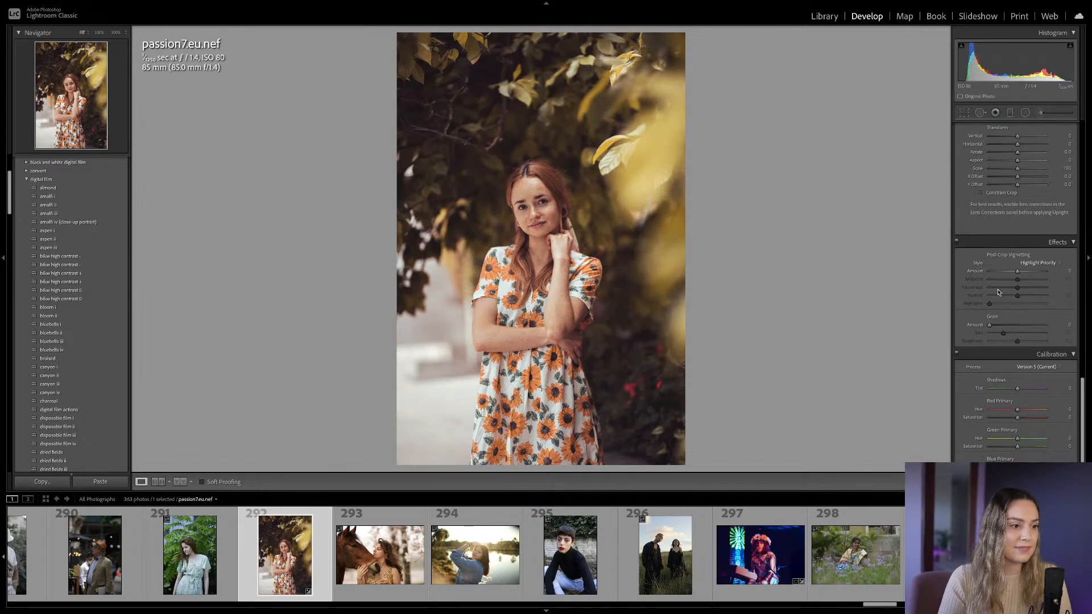
click(1010, 112)
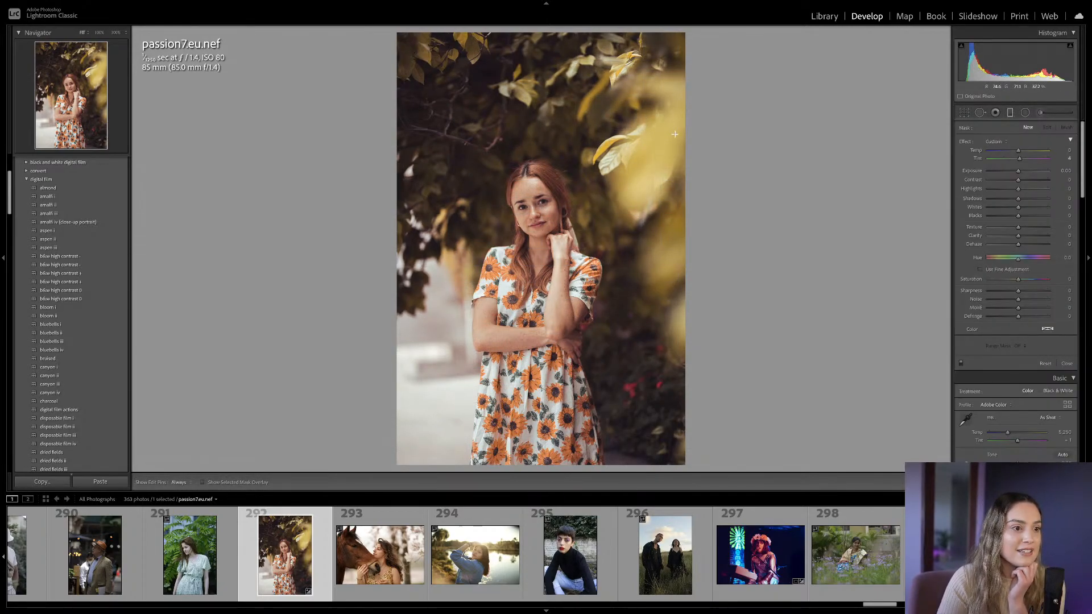
drag(453, 51, 469, 199)
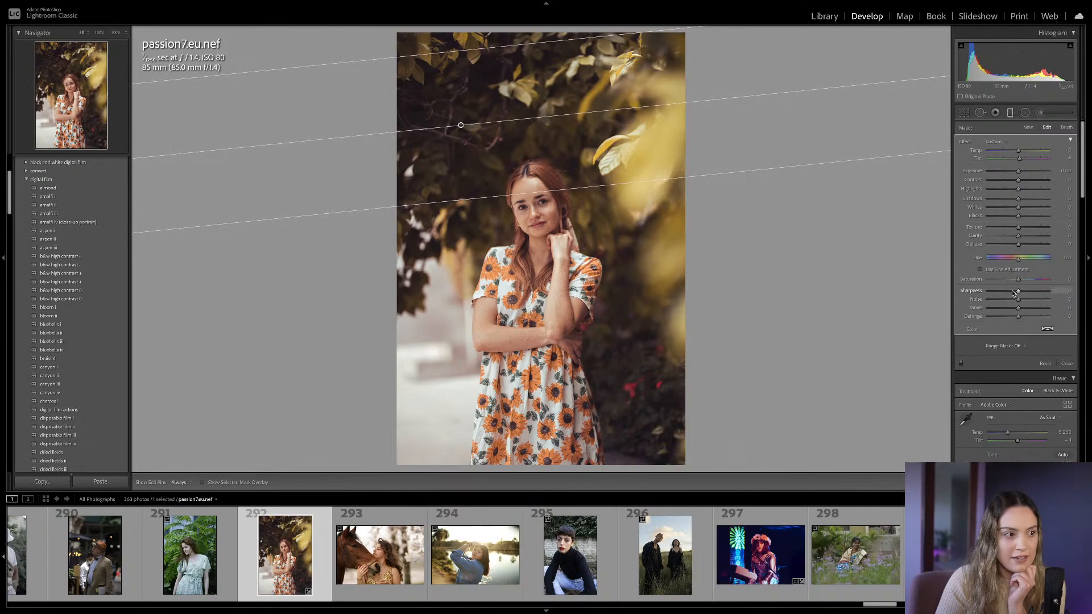
drag(1011, 290, 980, 292)
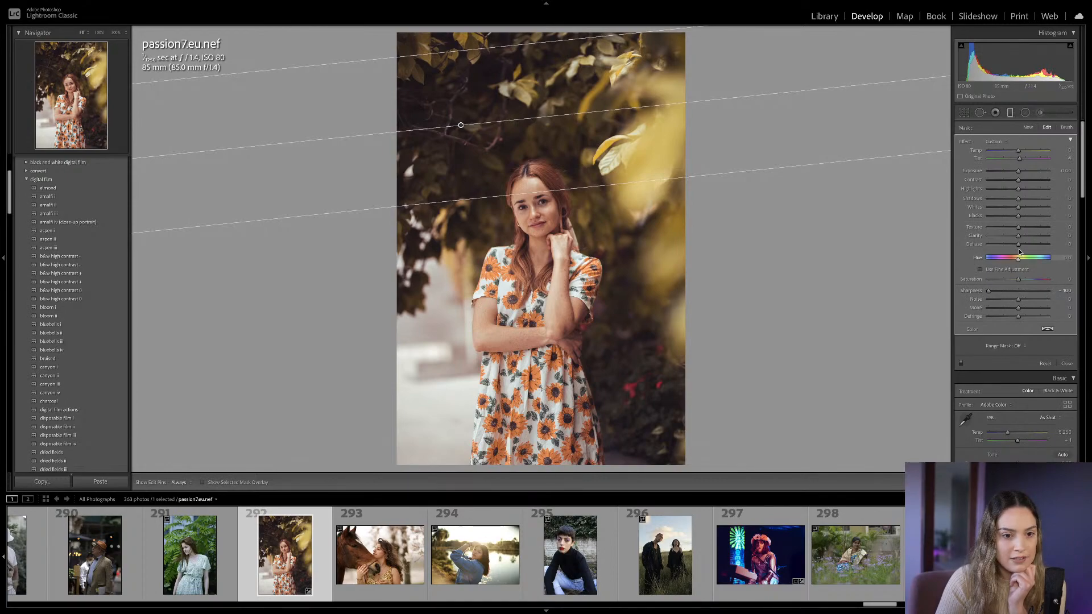
drag(1016, 243, 1008, 245)
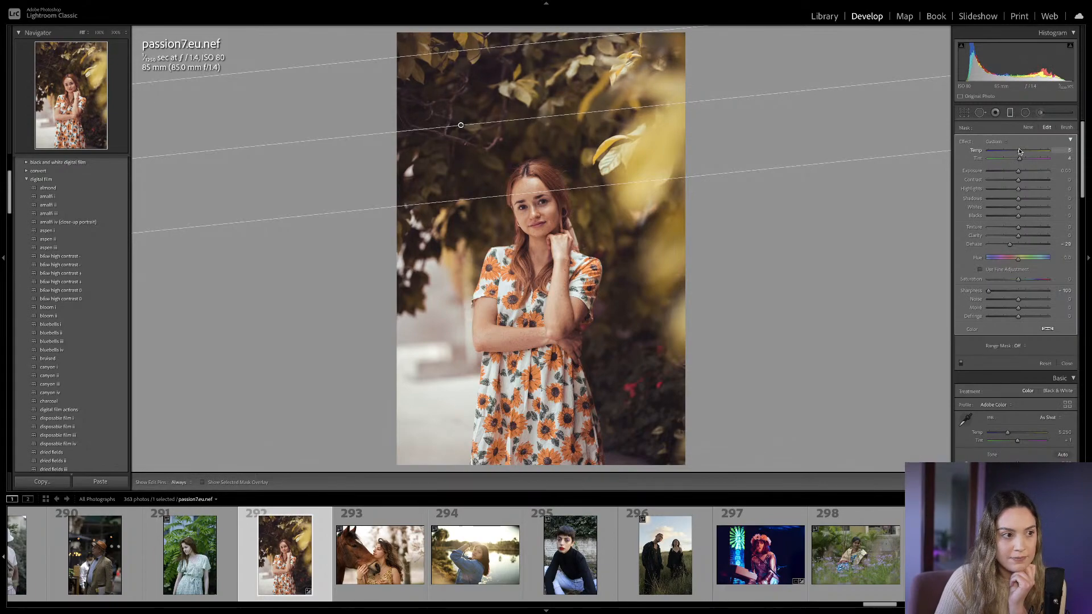
Warm the graduated filter to temperature 21 and tint 11 with shadows at about 6, and move it slightly lower over the portrait.
drag(1020, 159, 1022, 201)
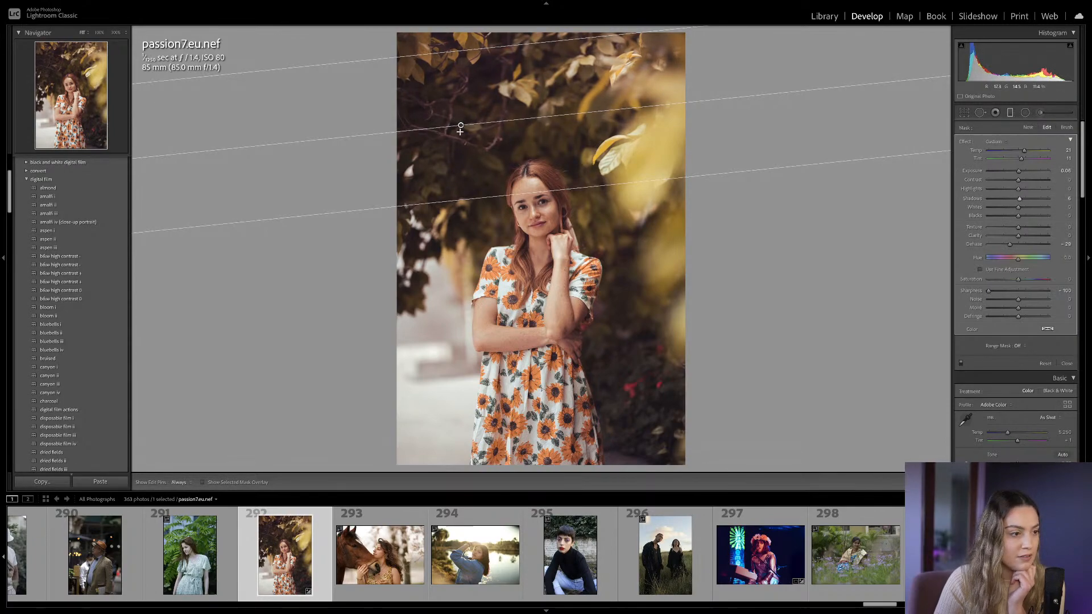
drag(460, 127, 498, 140)
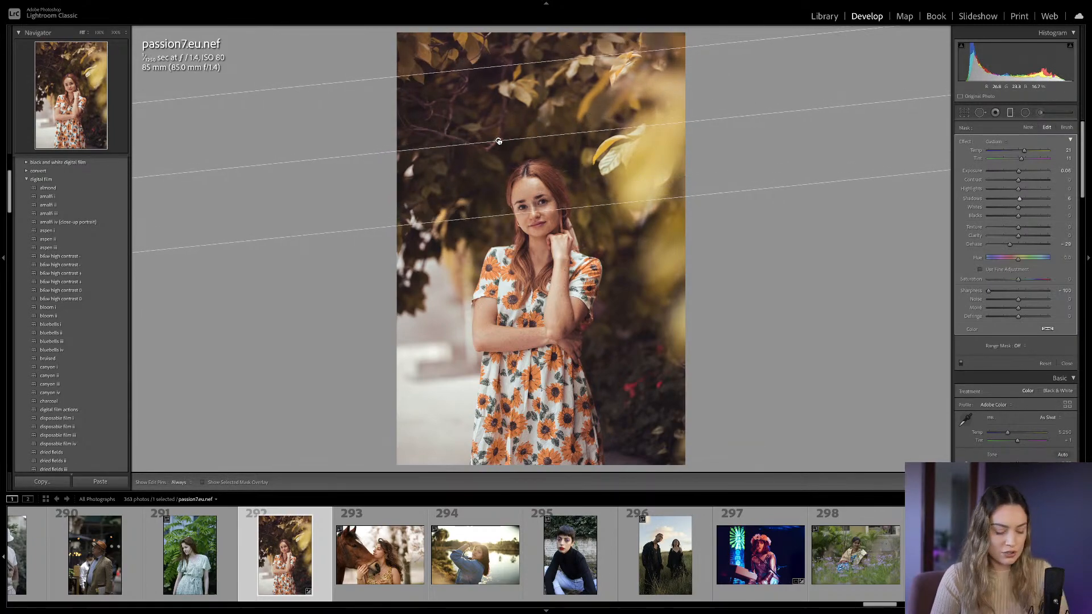
key(m)
scroll(1053, 308, down, 15)
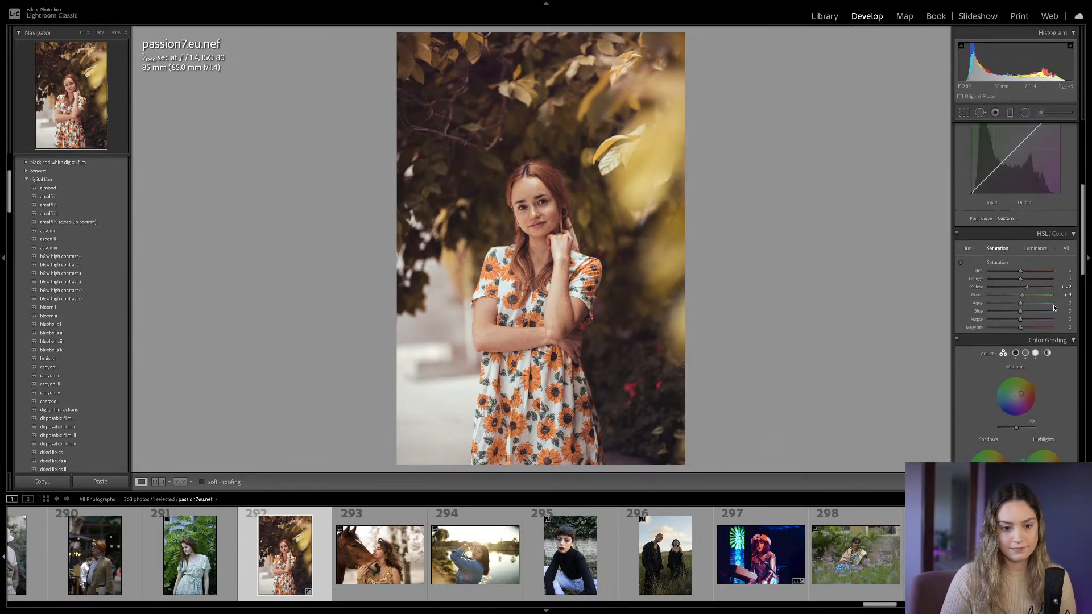
Sharpen the sunflower dress portrait with amount 68 and radius 1.4, and check the effect close up on the face.
scroll(1054, 308, down, 1)
drag(1003, 229, 1012, 237)
click(1011, 238)
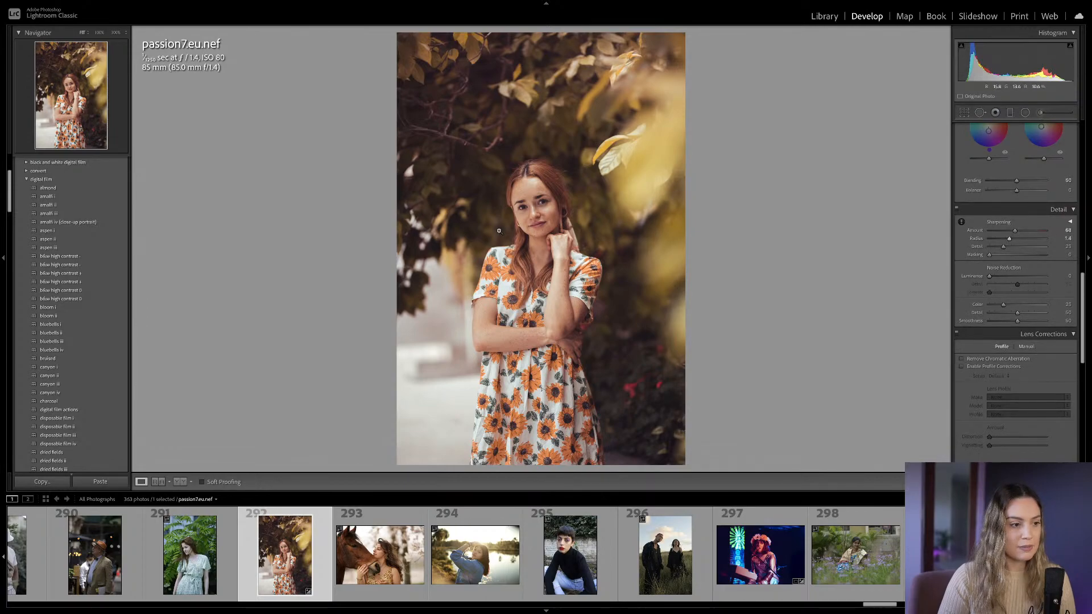
click(530, 224)
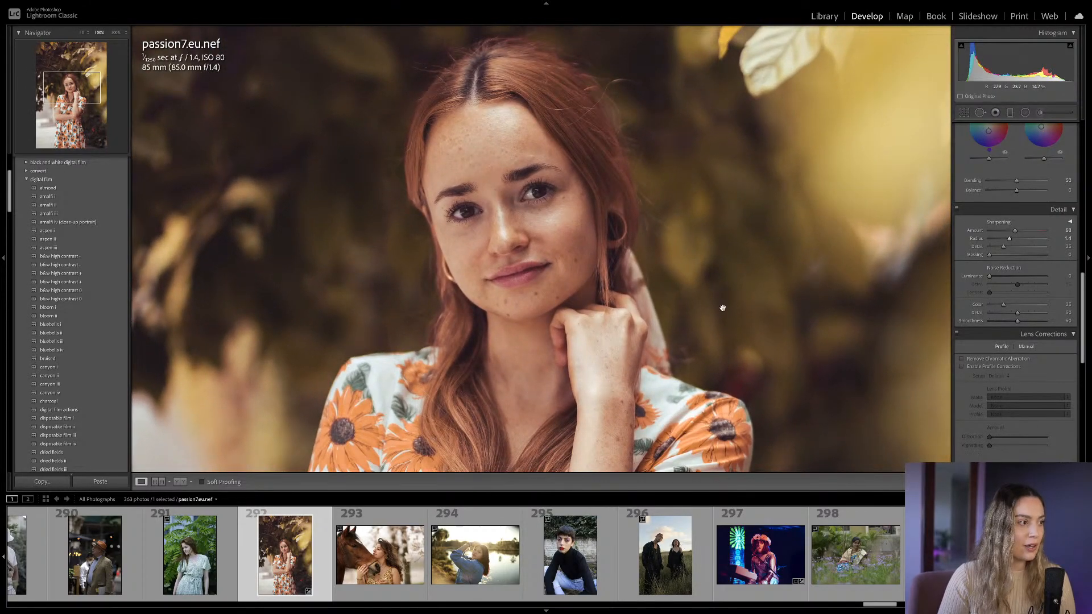
key(i)
key(i)
key(i)
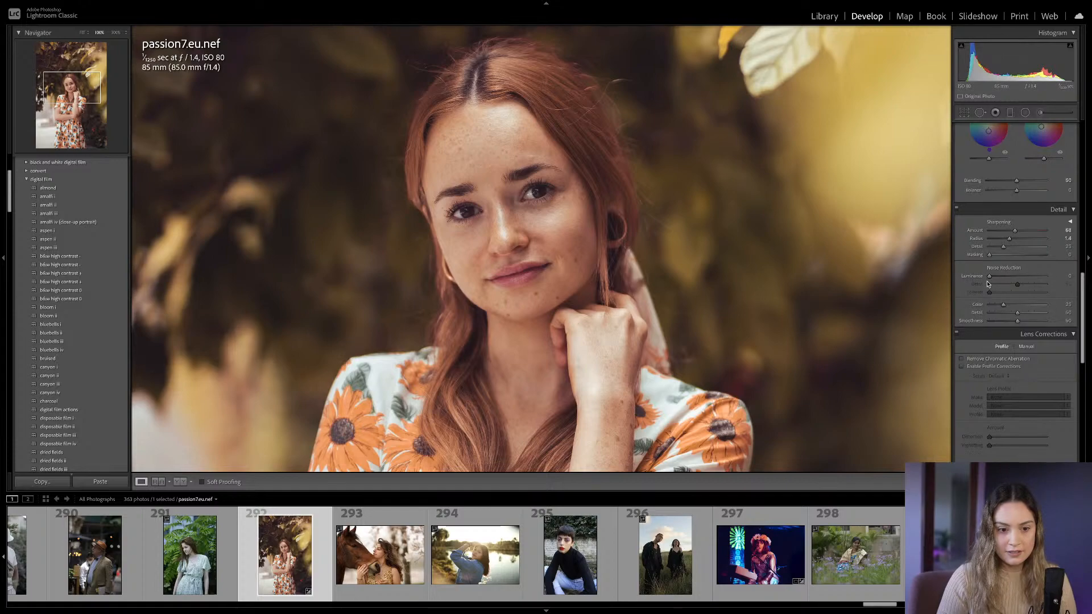
Add subtle film grain to the portrait with amount 15 and size 27.
scroll(1003, 291, down, 8)
scroll(1012, 293, down, 3)
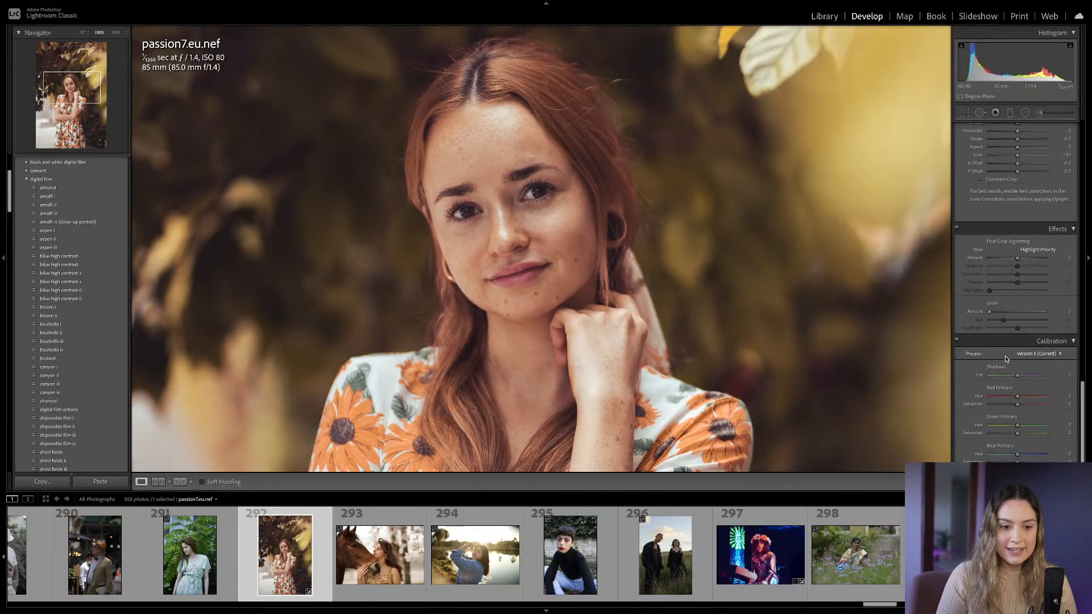
mouse_move(990, 313)
mouse_down()
mouse_move(1009, 322)
mouse_move(1001, 315)
mouse_up()
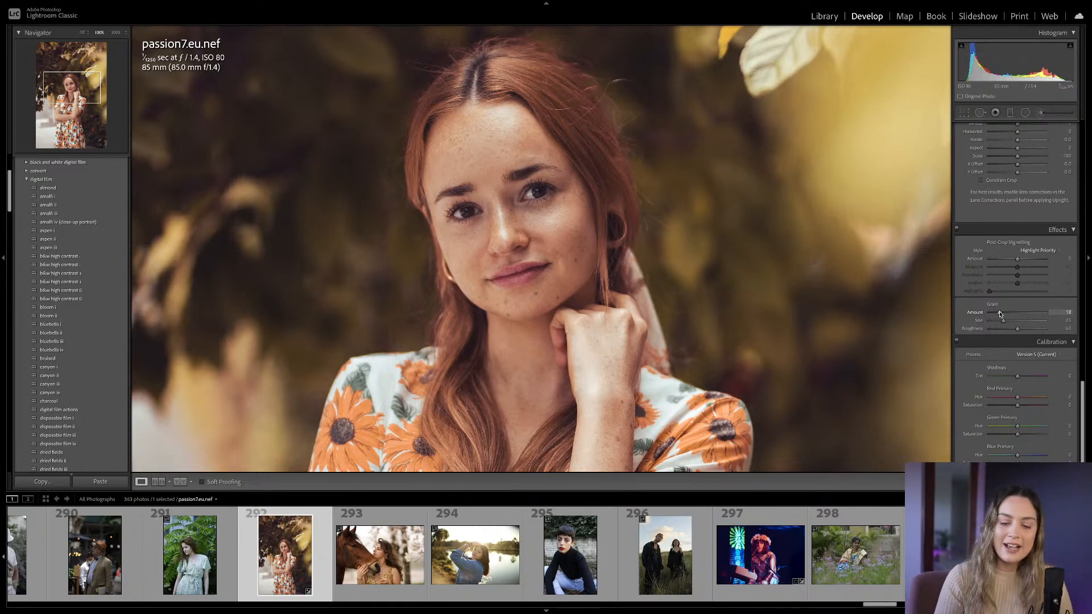
drag(1000, 313, 997, 312)
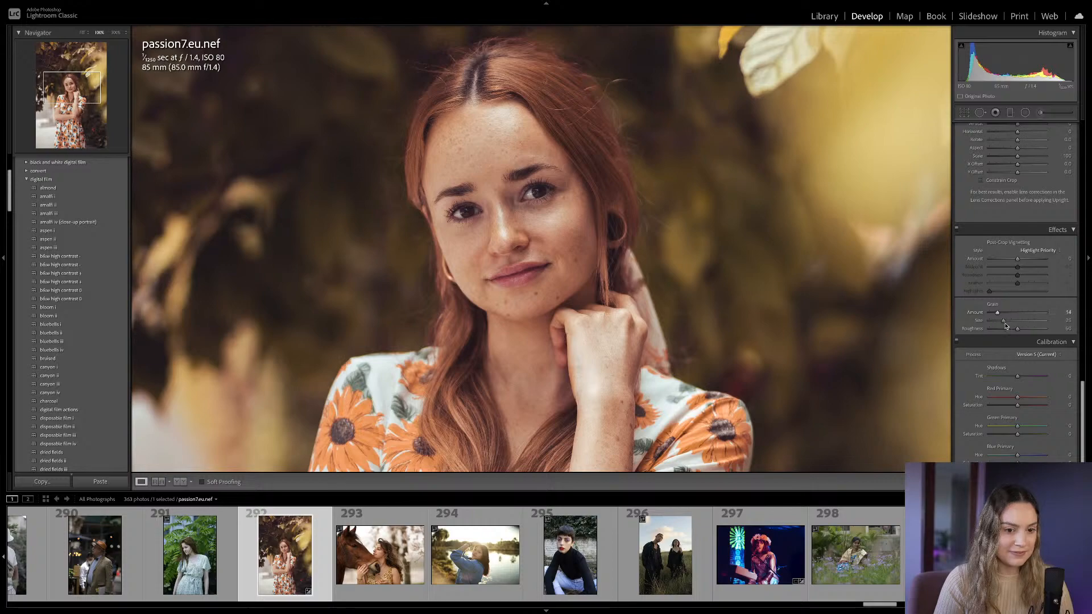
click(1005, 323)
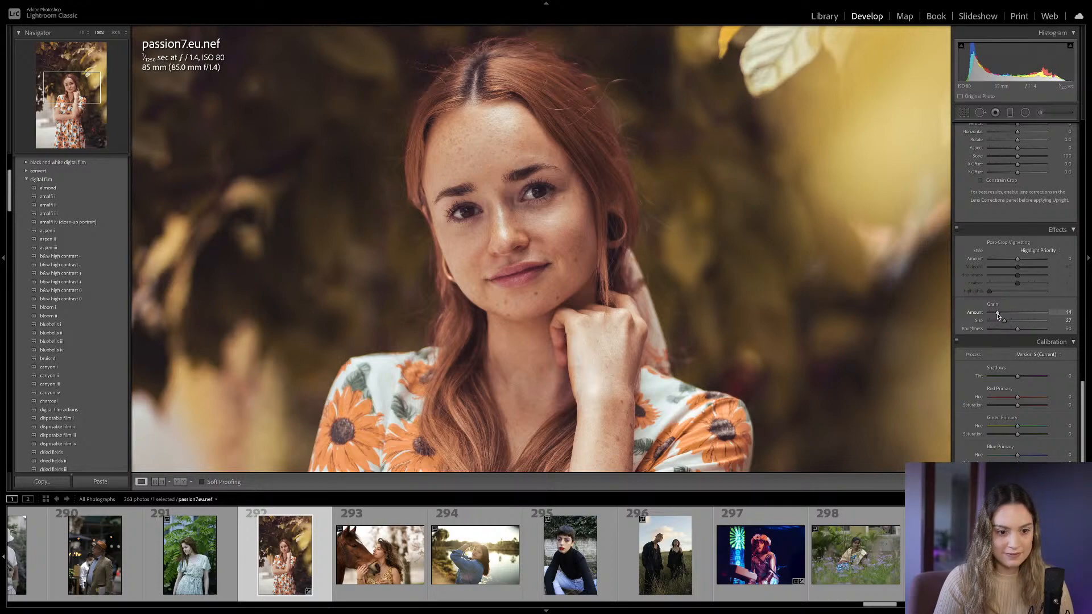
drag(998, 313, 1000, 314)
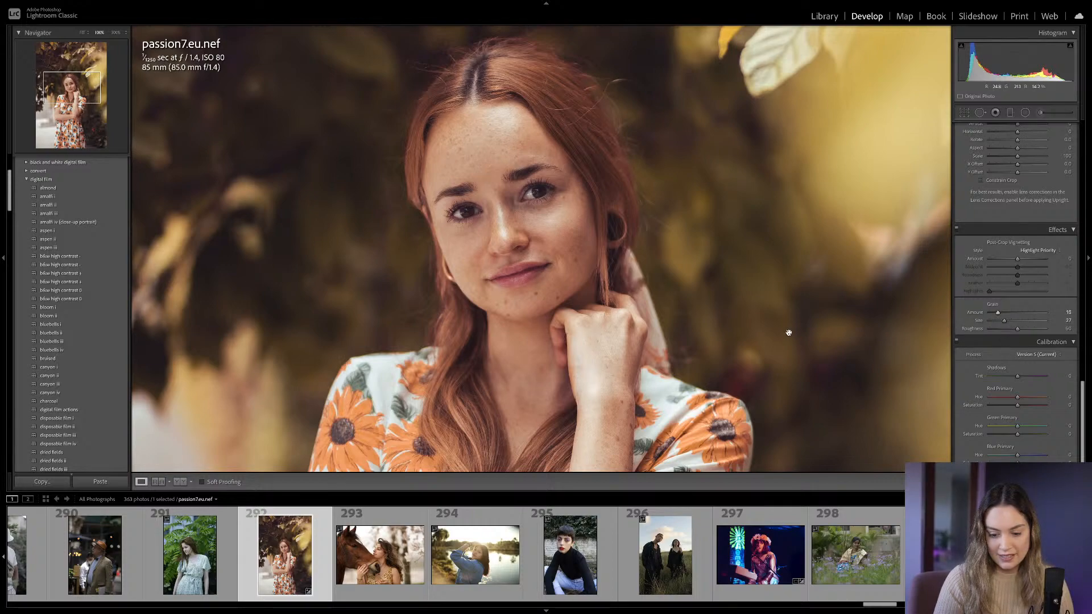
Shift the blue primary calibration hue to about -6 and leave the green primary hue at its default of 0.
drag(578, 364, 642, 302)
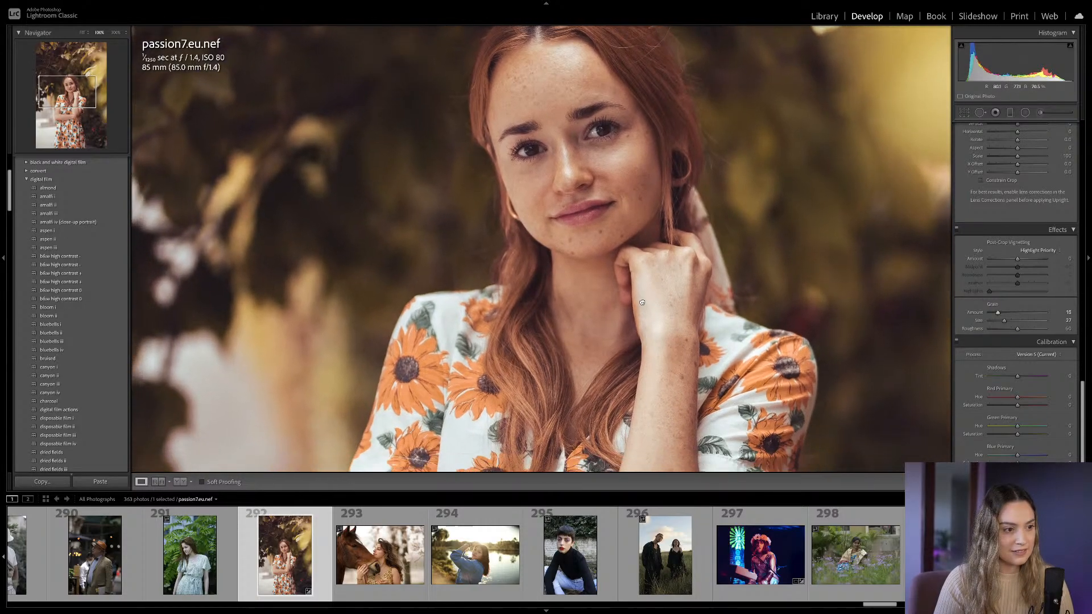
click(642, 303)
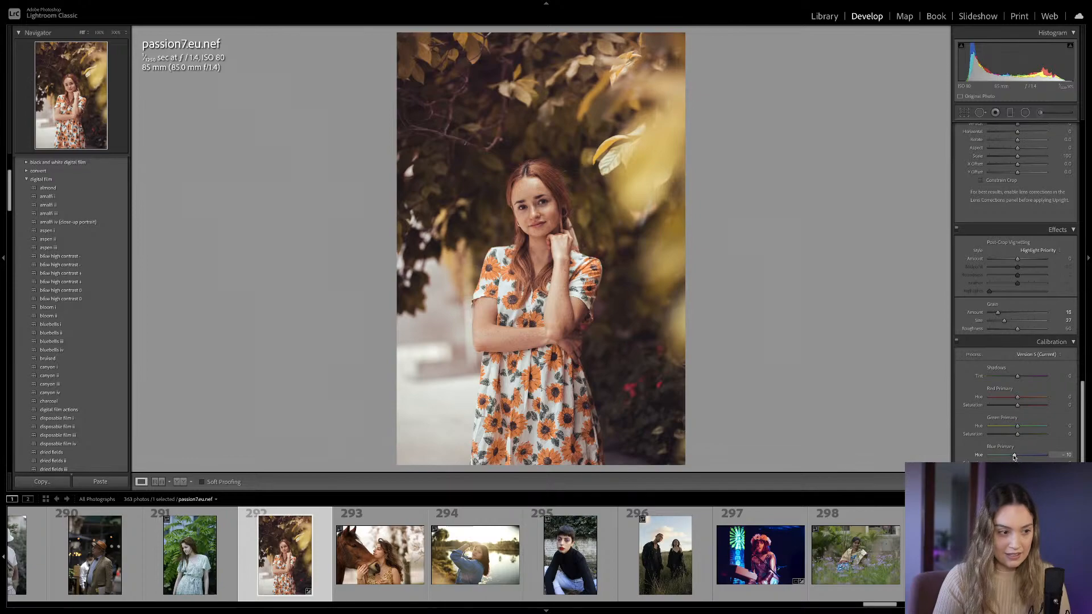
drag(1016, 457, 1016, 426)
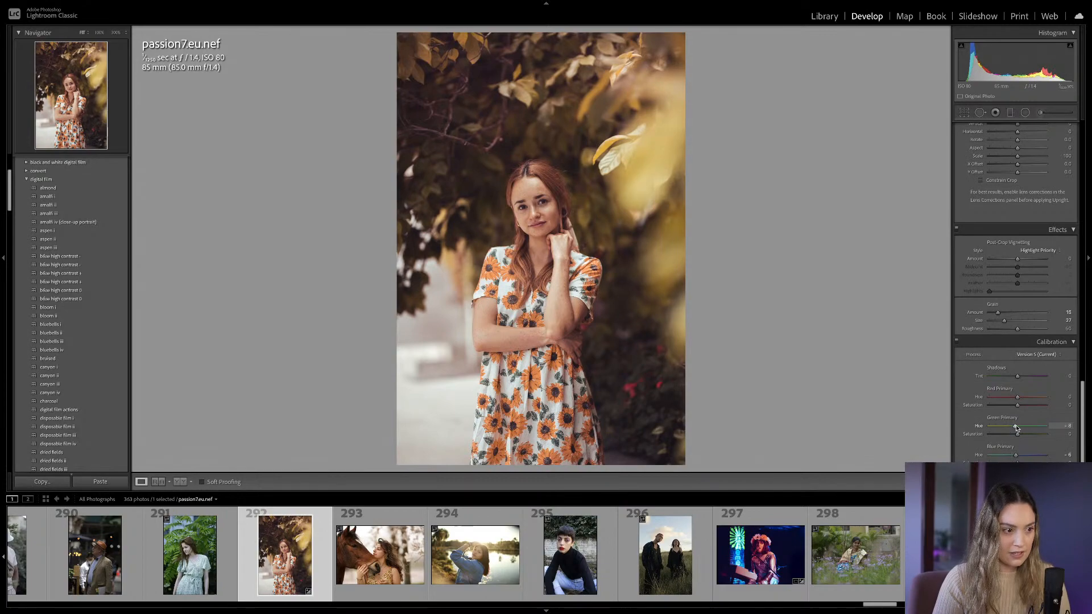
double_click(1016, 427)
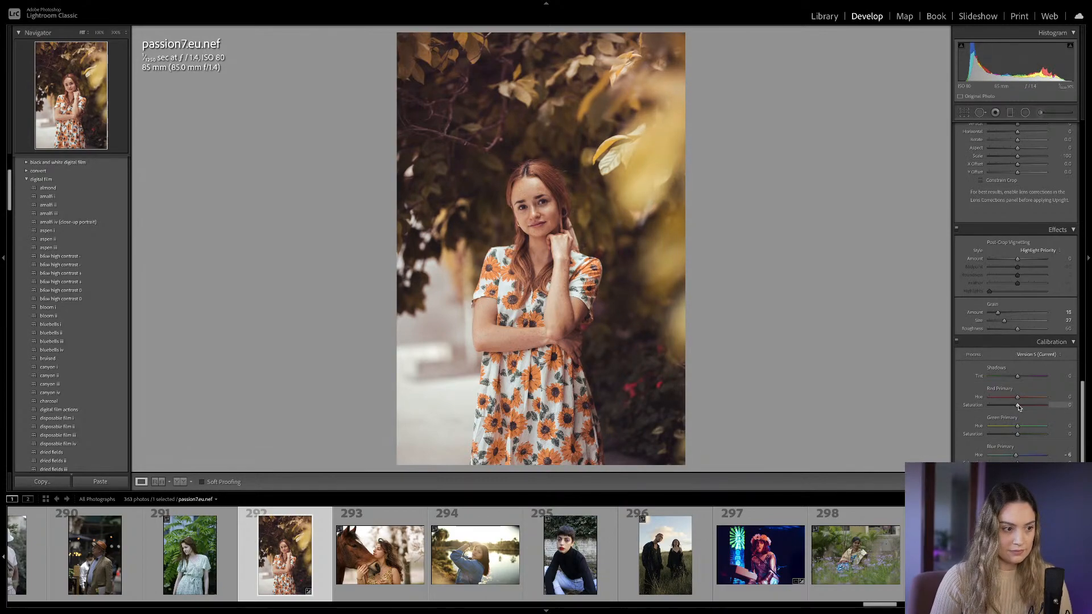
Compare the edited sunflower dress portrait with its original version several times.
key(backslash)
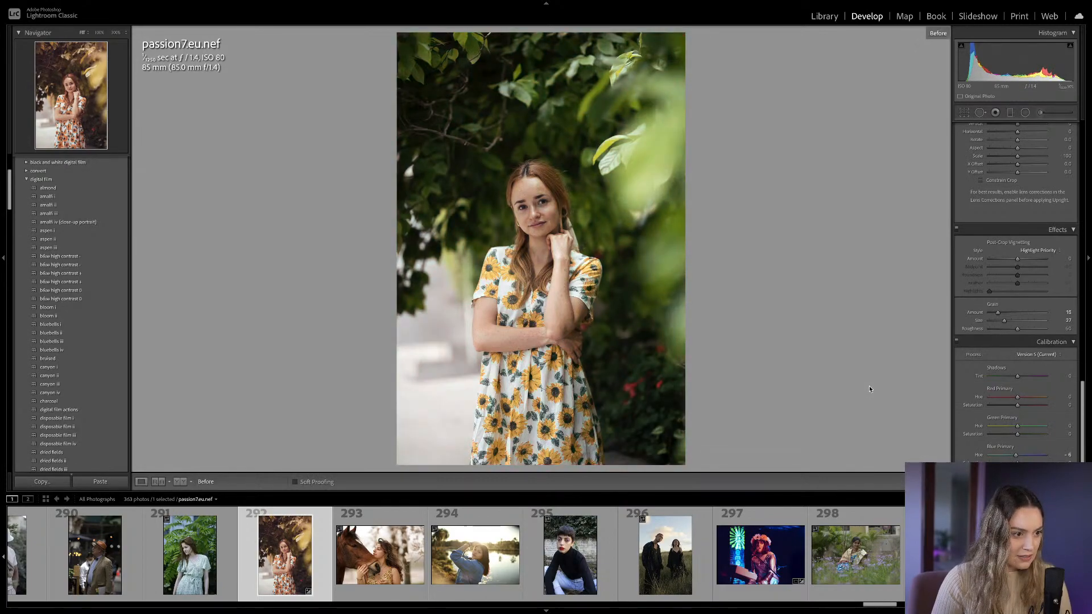
key(backslash)
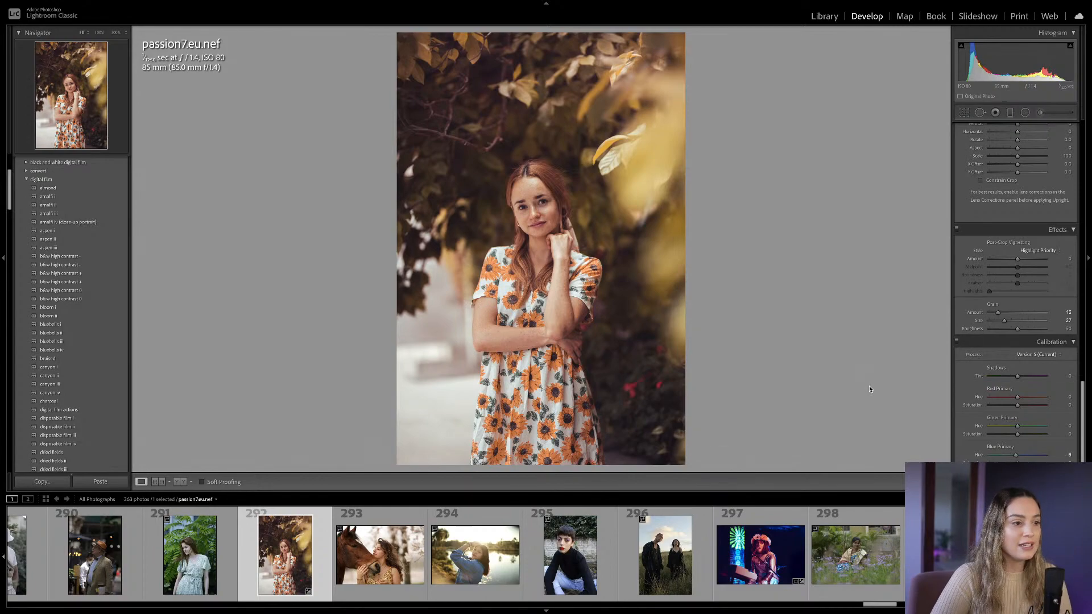
key(backslash)
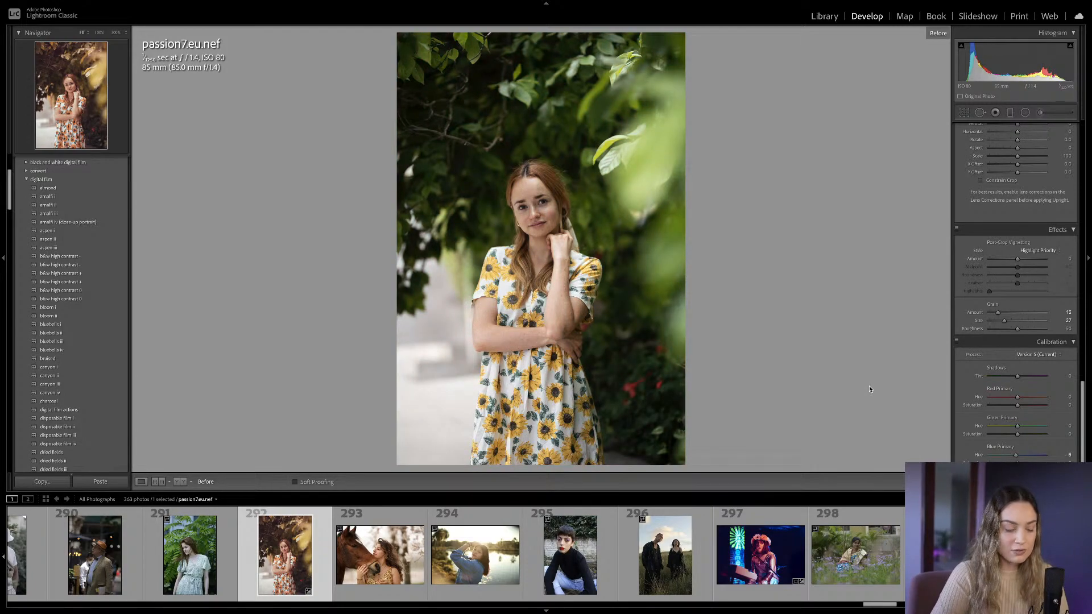
key(backslash)
key(backslash)
key(backslash)
key(backslash)
key(backslash)
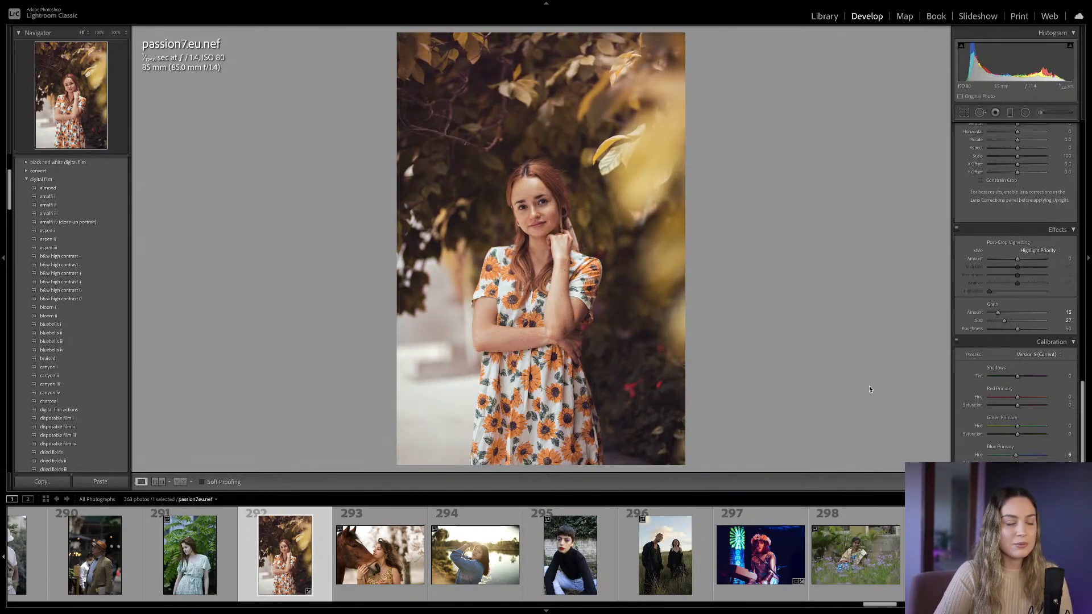
key(backslash)
key(backslash)
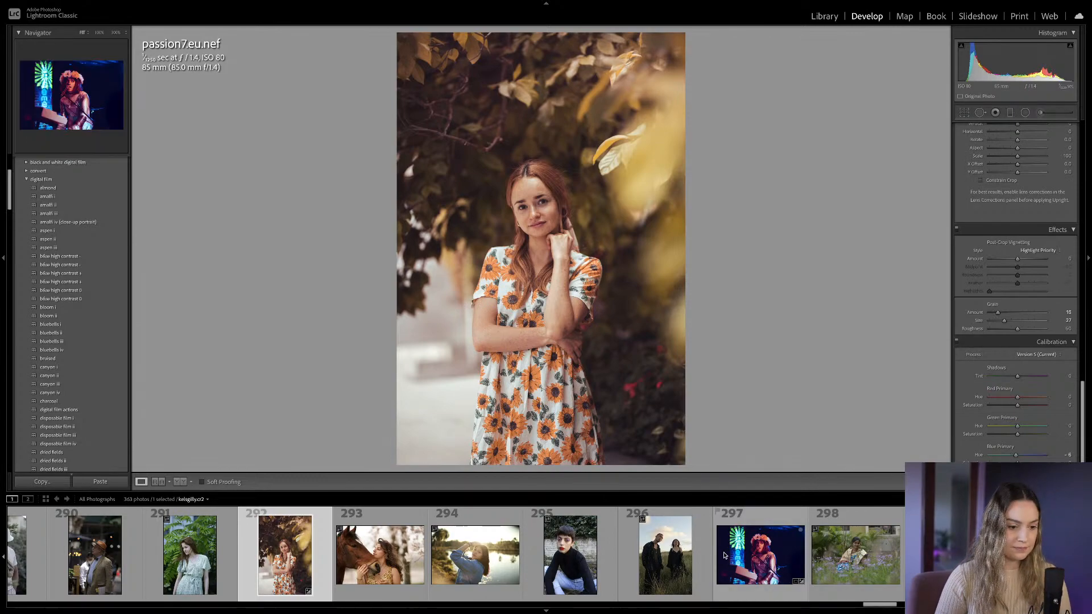
Browse back through the photo series and open the shot of the wedding couple embracing in front of the floral arch.
scroll(728, 554, left, 5)
scroll(724, 553, left, 9)
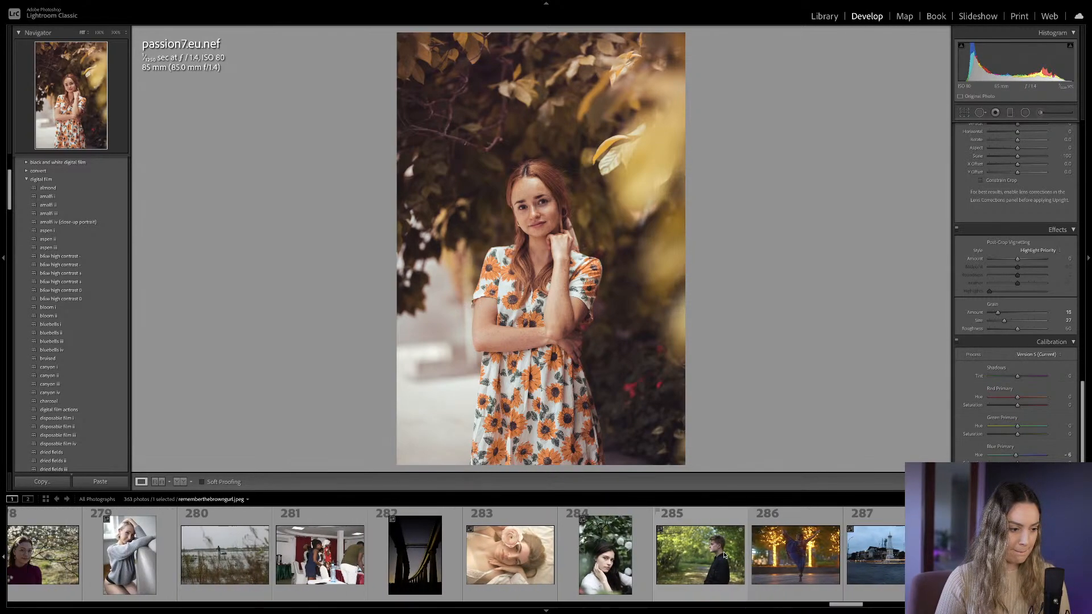
scroll(724, 555, left, 1)
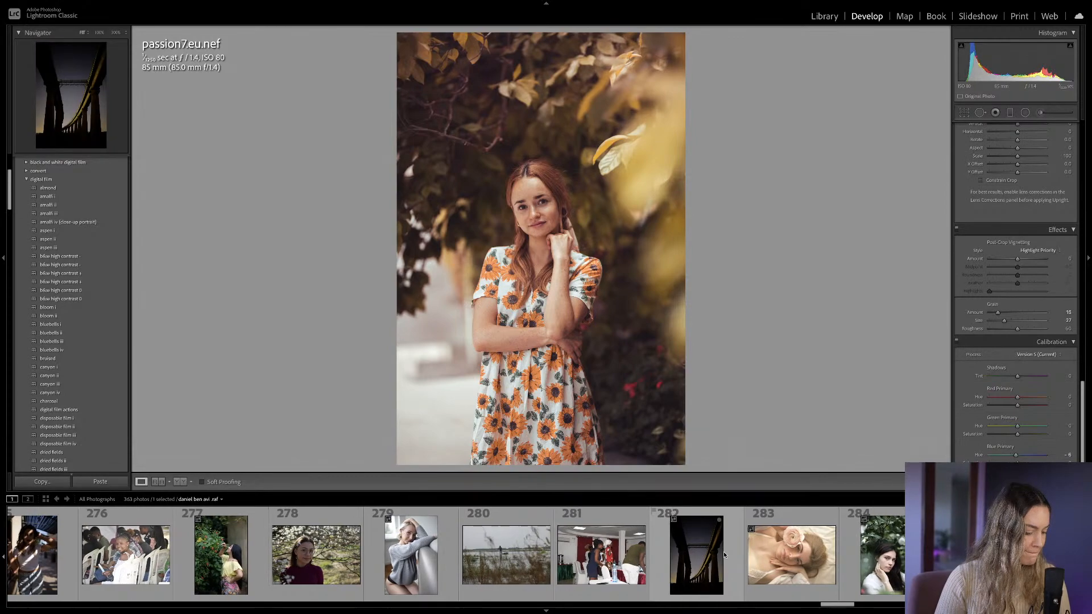
scroll(723, 554, left, 12)
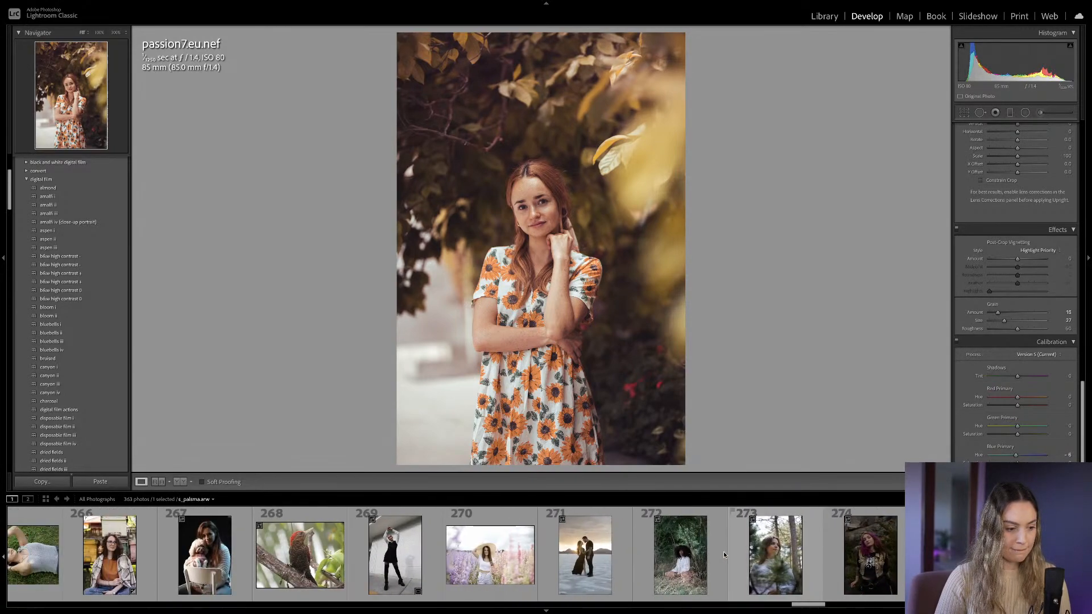
scroll(723, 555, left, 1)
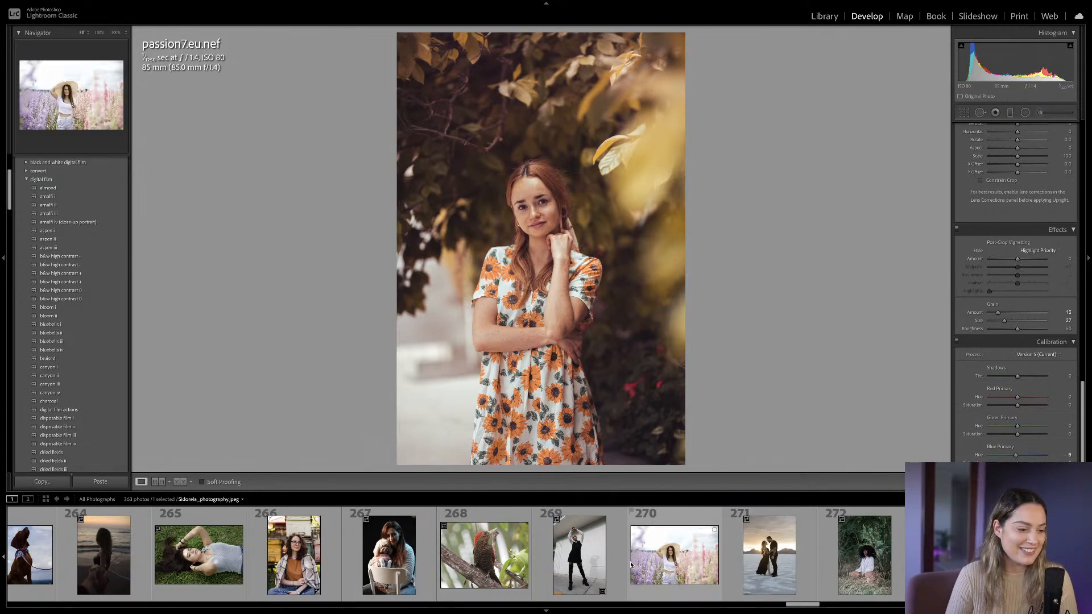
scroll(671, 554, up, 5)
scroll(630, 565, up, 3)
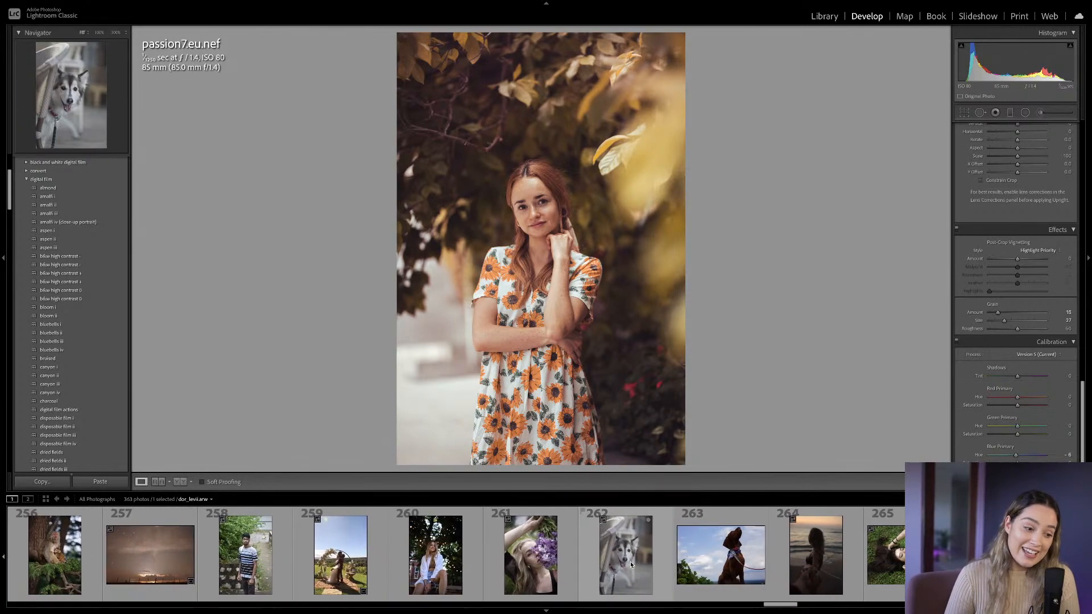
scroll(631, 564, up, 2)
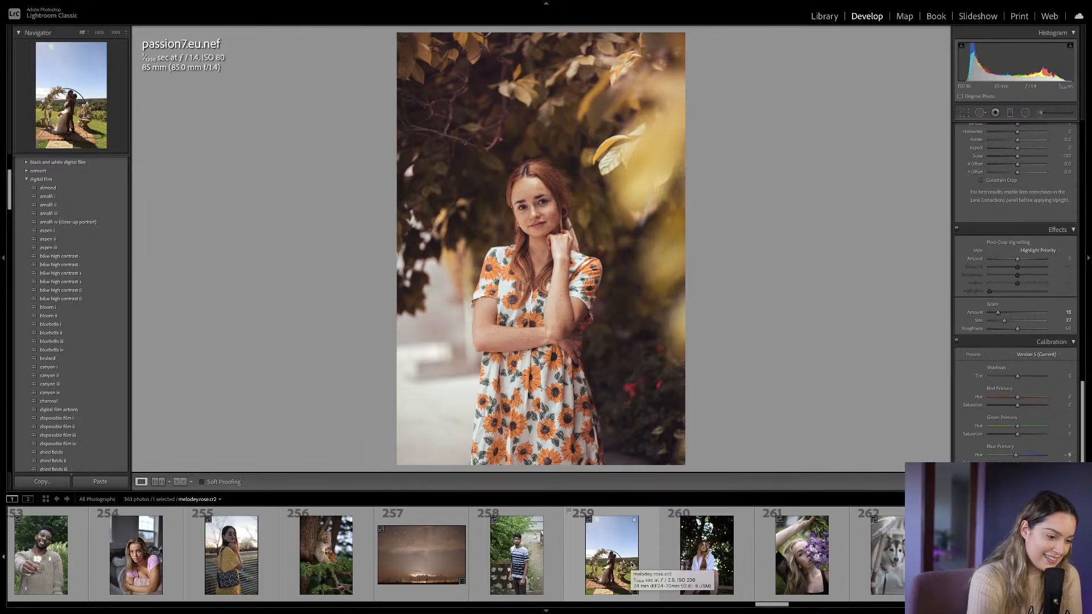
click(630, 565)
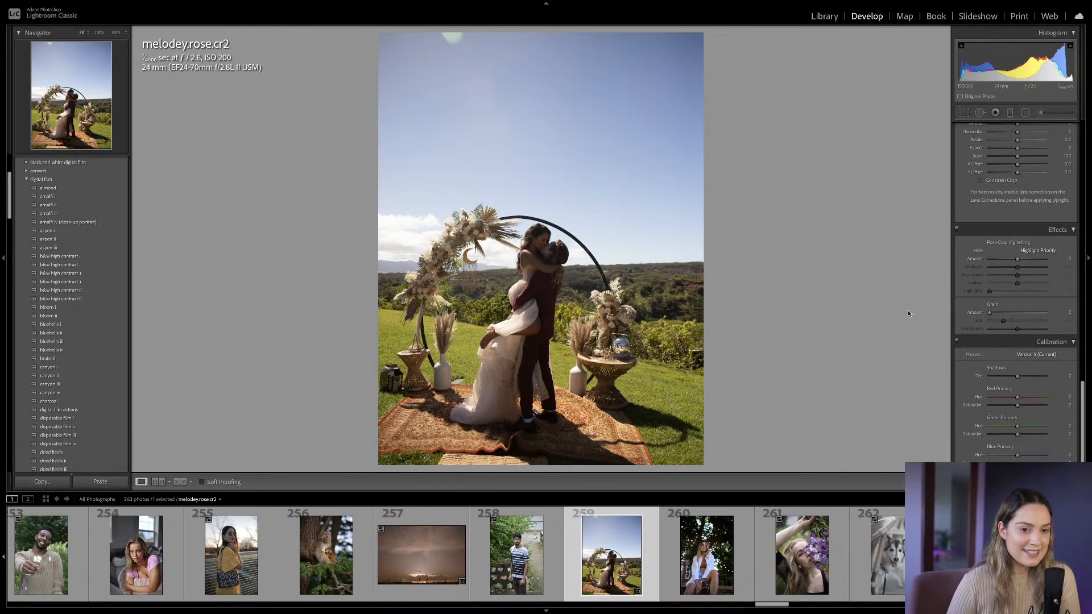
Crop the wedding photo tighter around the couple and tilt it slightly counterclockwise to straighten the horizon.
scroll(1032, 323, up, 10)
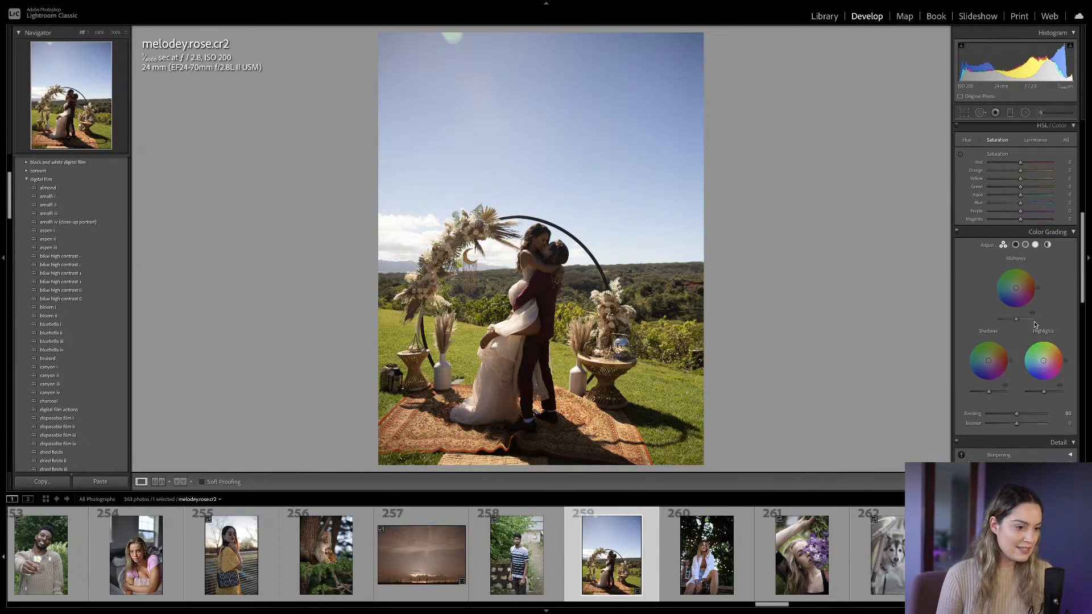
key(r)
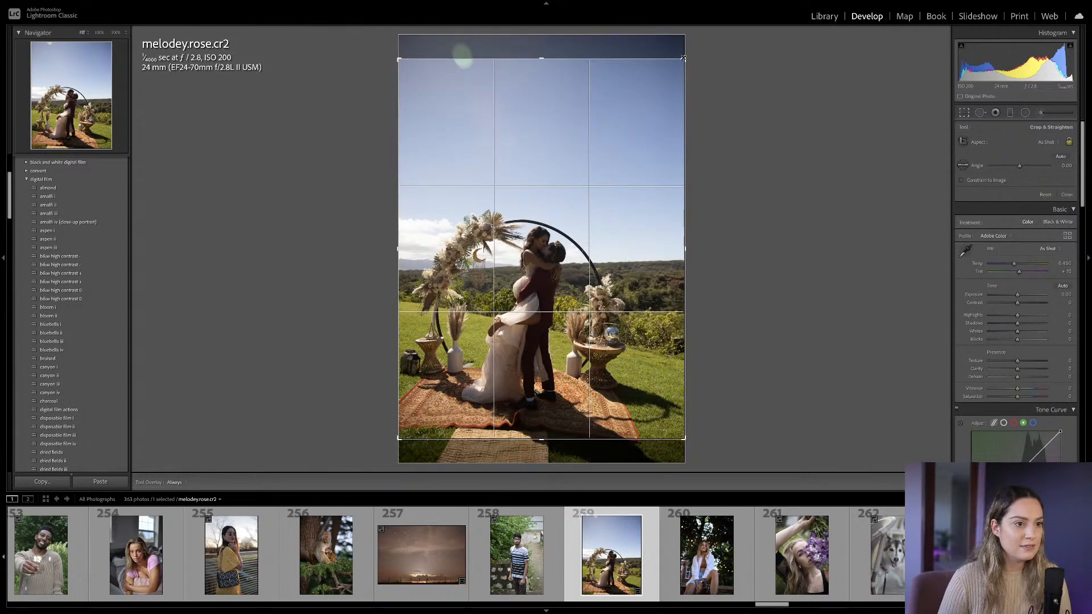
drag(683, 59, 663, 70)
drag(608, 178, 610, 191)
drag(667, 88, 696, 122)
key(Return)
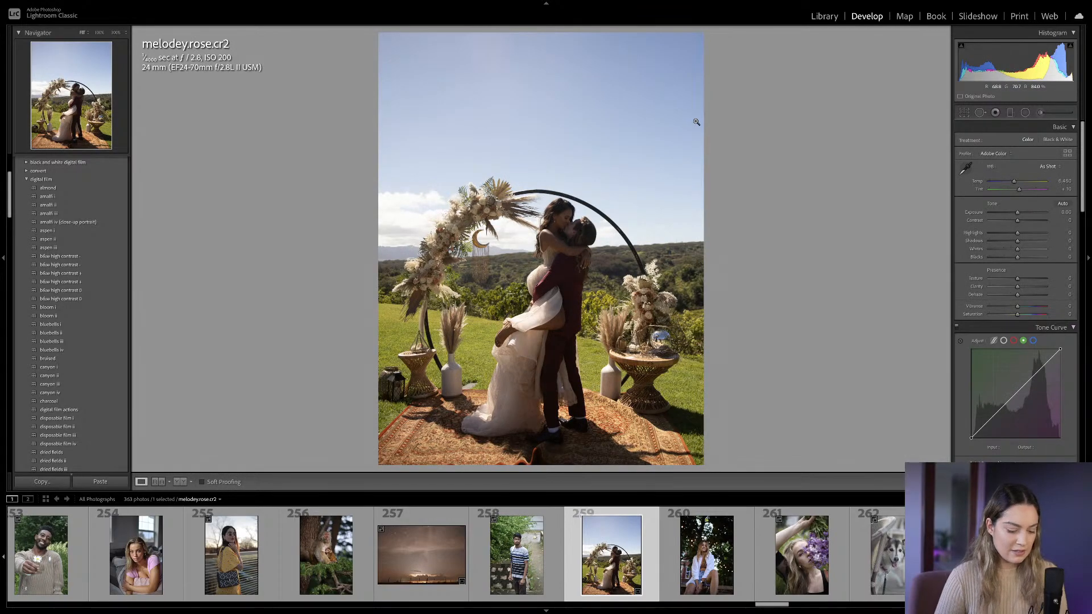
Refine the wedding photo's crop by straightening it to an angle of about -1.97 and tightening the frame slightly.
key(r)
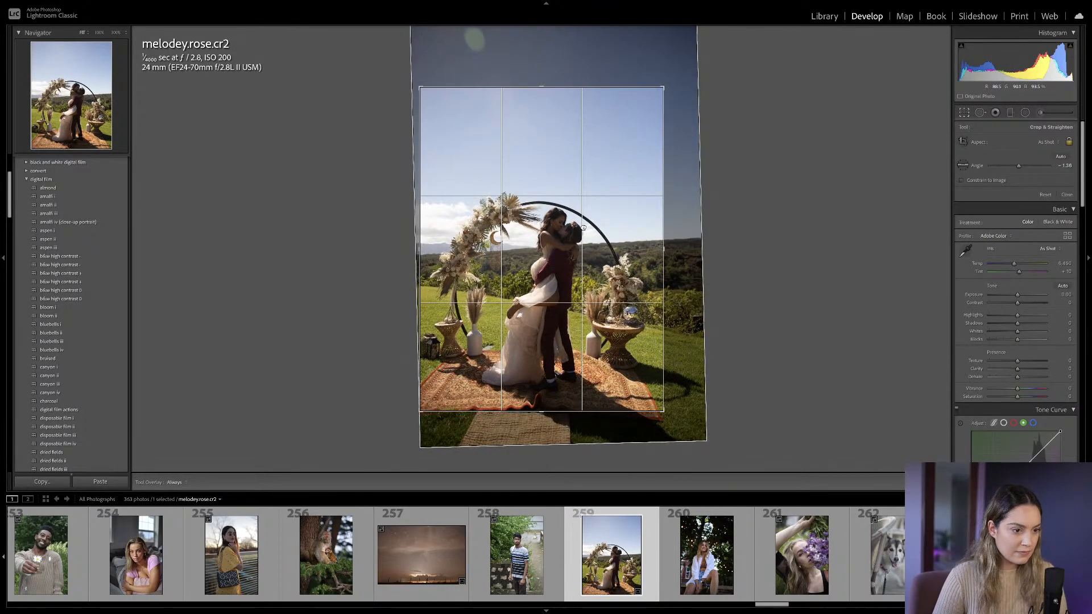
drag(680, 171, 682, 214)
key(Return)
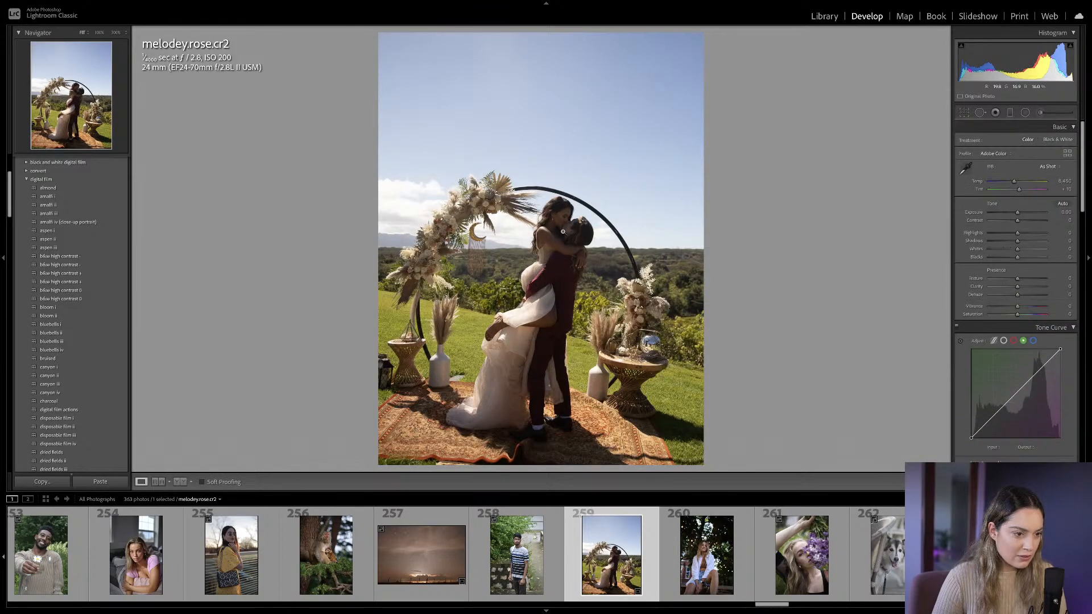
key(r)
drag(686, 269, 686, 222)
drag(606, 243, 607, 243)
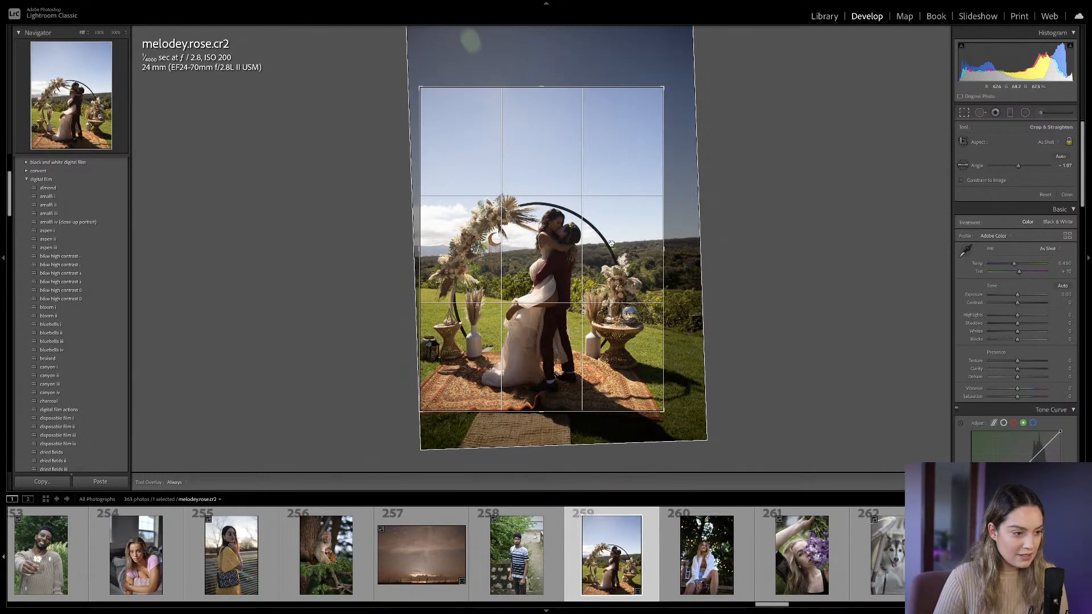
drag(665, 86, 664, 89)
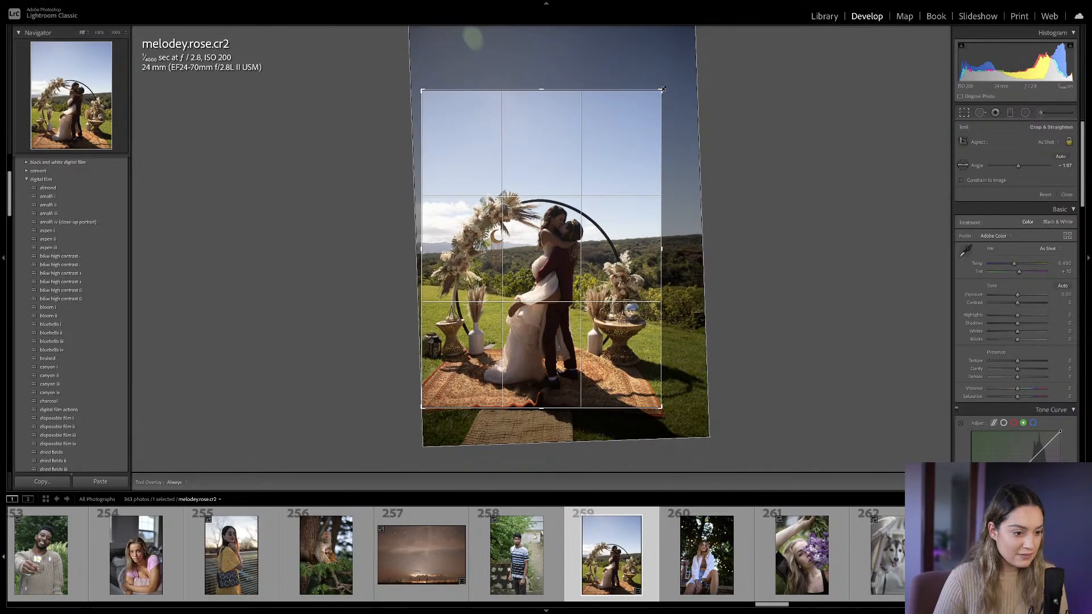
key(Return)
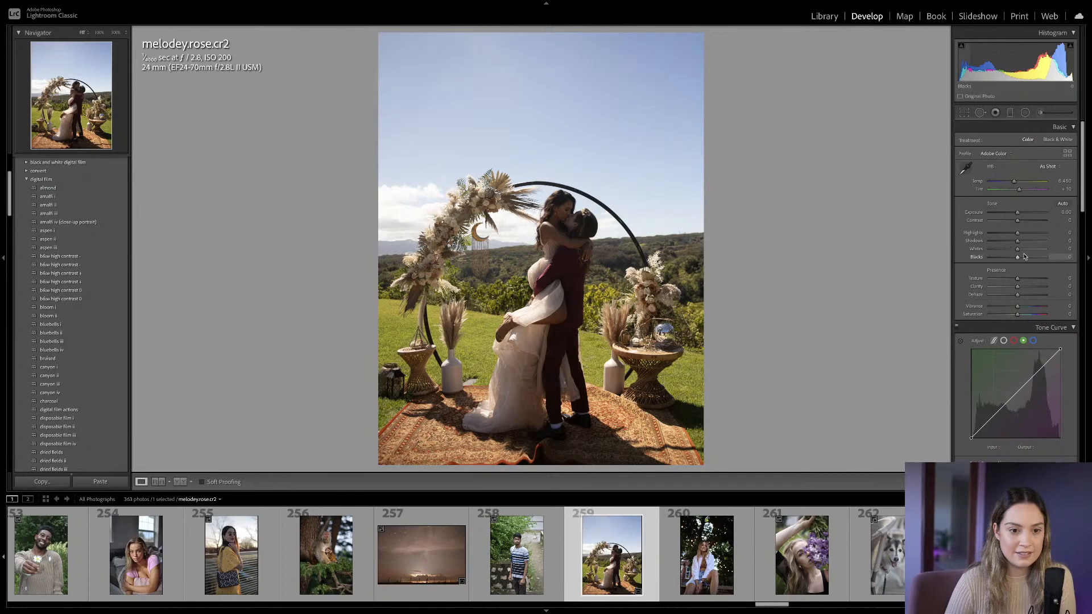
Set the wedding photo's exposure to +0.25, contrast +14, highlights -62, shadows +70 and blacks -16.
drag(1018, 242, 1020, 219)
drag(1019, 222, 1022, 221)
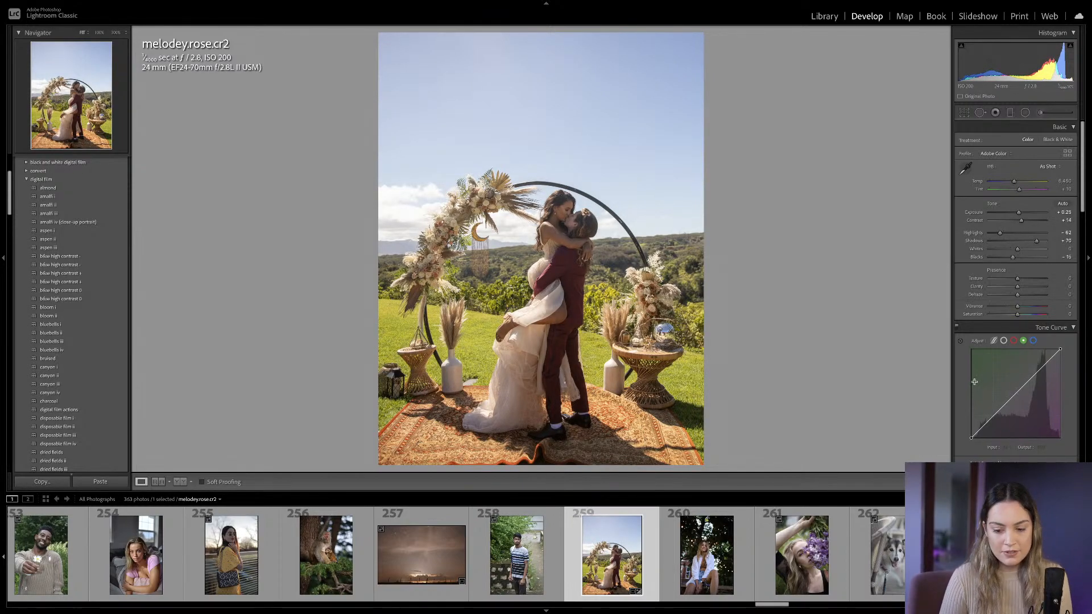
Shape the point curve with a raised black point, adjusted shadow points and a highlight point at about input 176, output 189.
click(1004, 341)
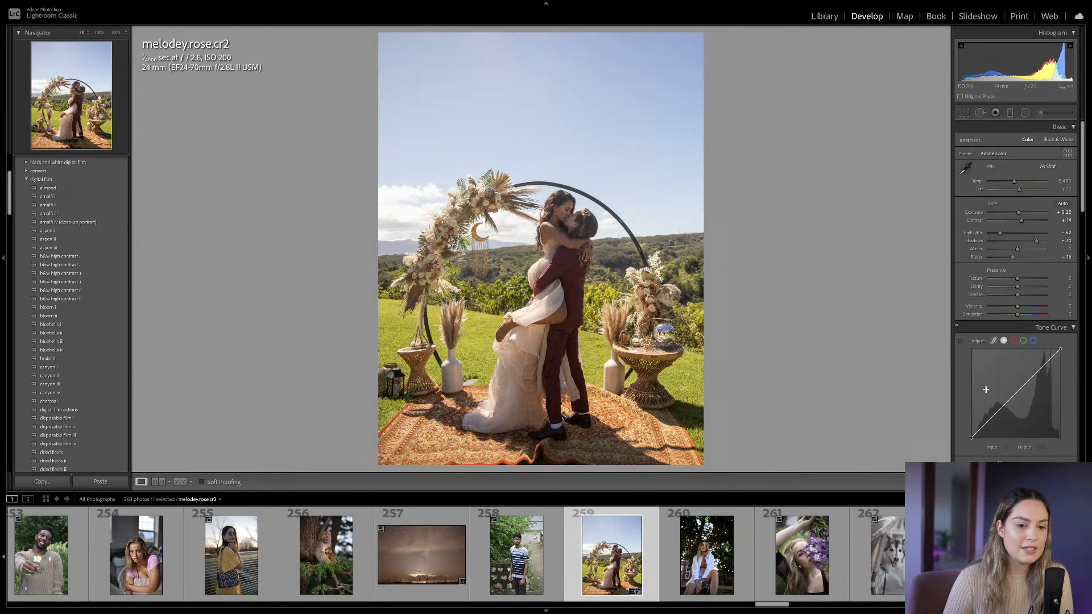
drag(972, 438, 1002, 408)
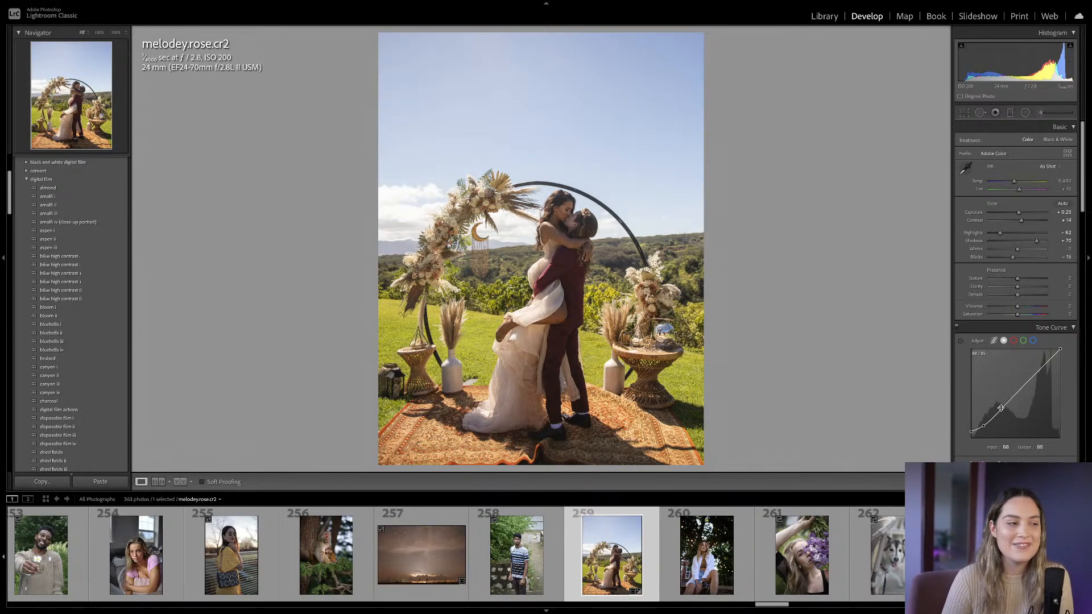
drag(1000, 408, 1001, 407)
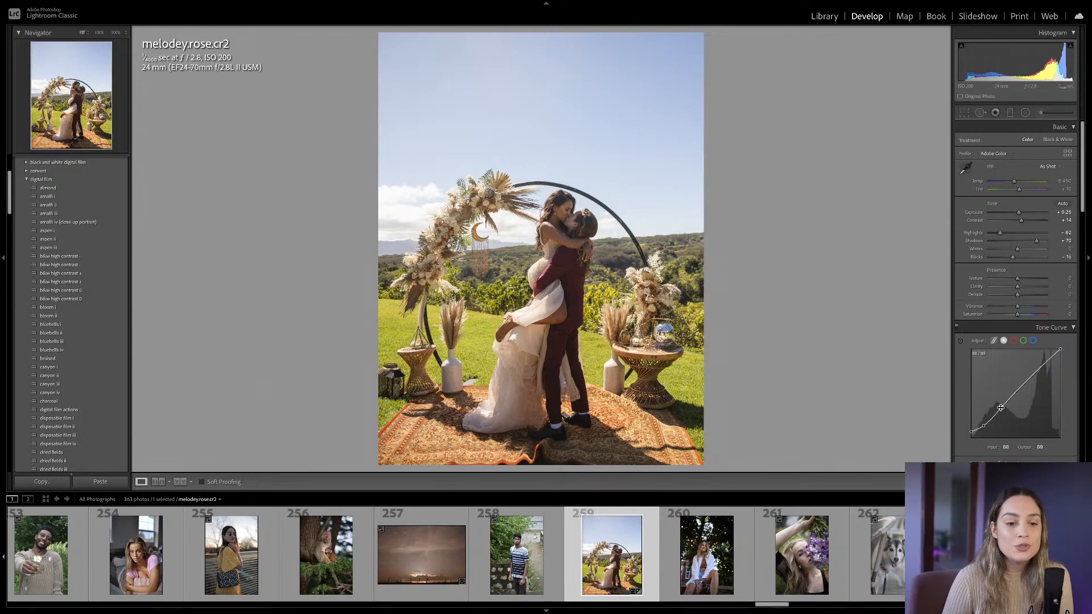
drag(1001, 407, 999, 408)
click(1036, 371)
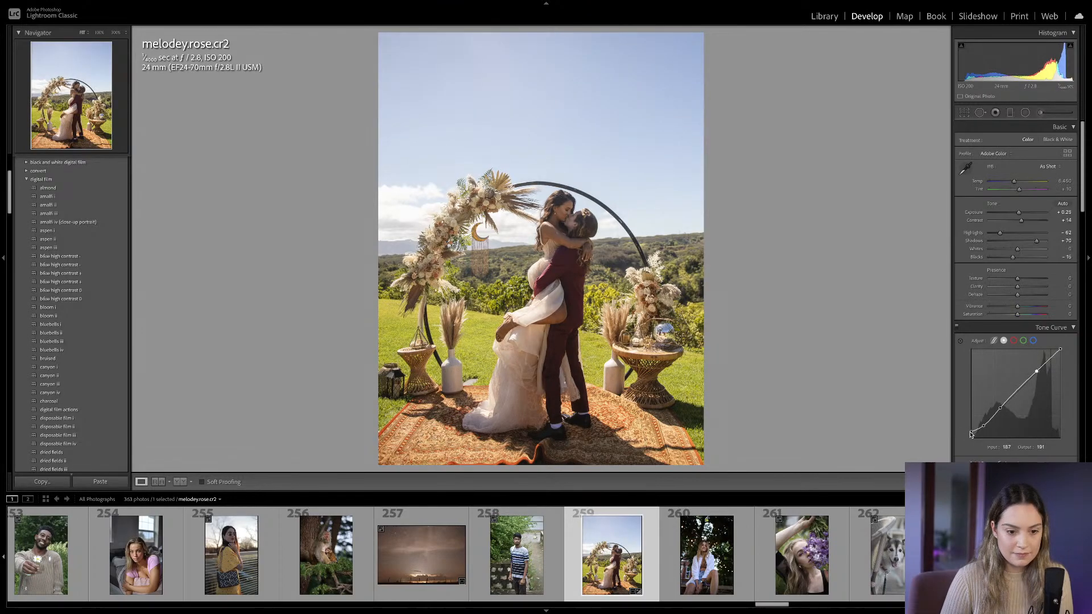
drag(971, 432, 1001, 408)
drag(1036, 371, 1033, 373)
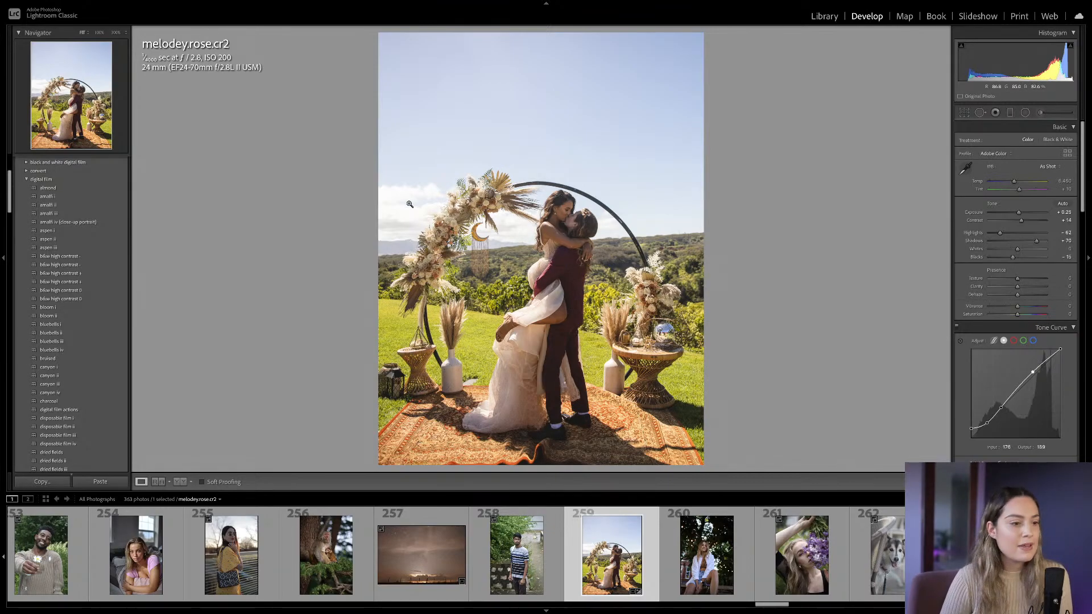
Shift the yellow hue to about -40 and the green hue to about -24 to warm the grass and foliage.
scroll(1029, 352, down, 6)
click(967, 311)
click(1001, 350)
drag(1005, 353, 1007, 354)
click(1009, 358)
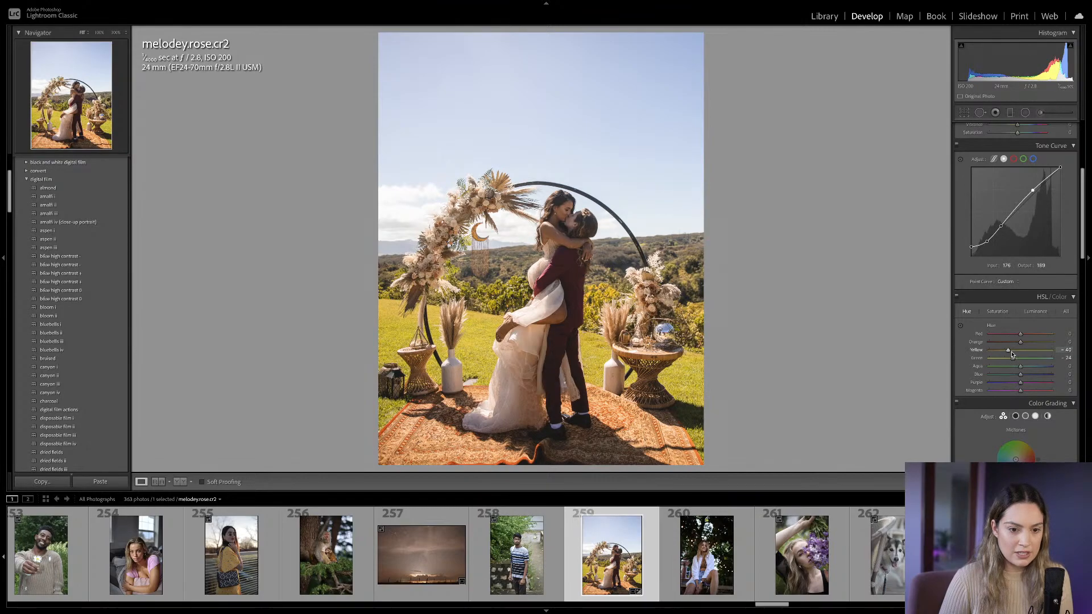
Reduce the yellow saturation to about -61.
click(998, 312)
click(1001, 350)
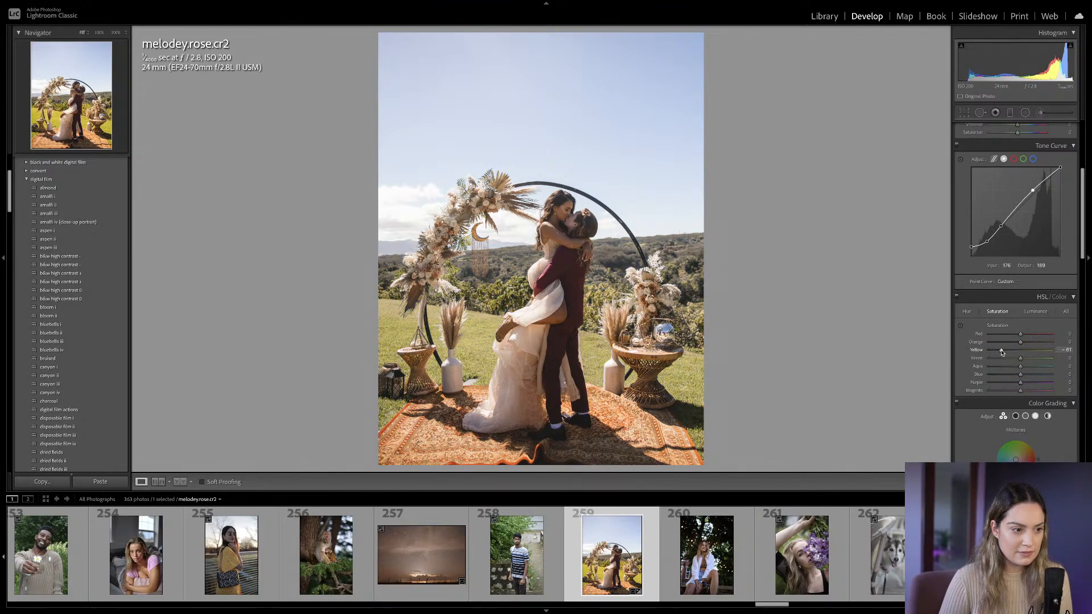
Set the HSL saturation of blue to +16, purple to +27, magenta to +15 and red to +11.
click(1008, 375)
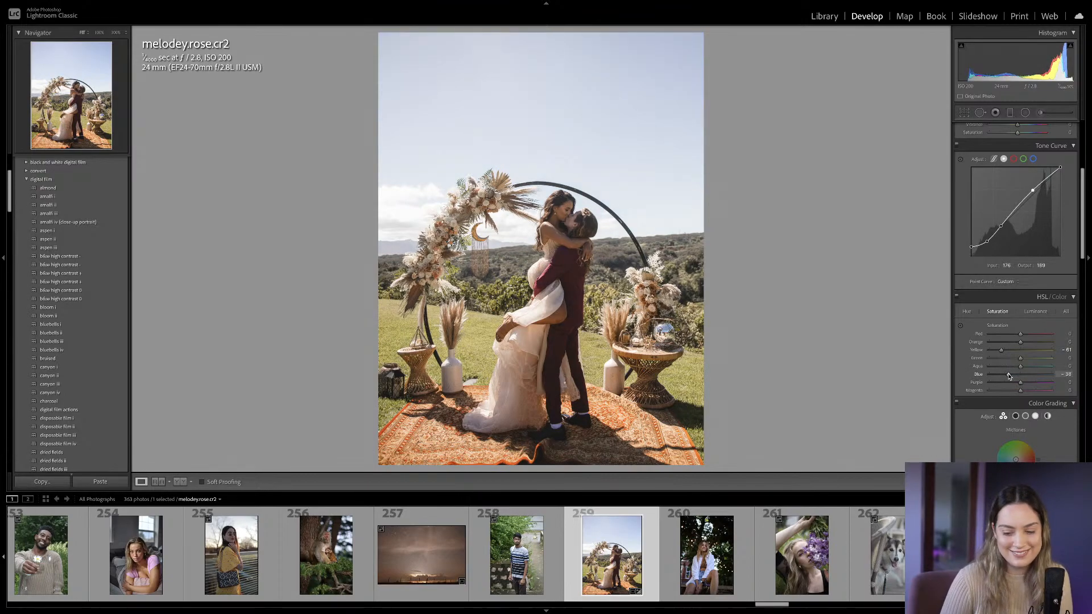
drag(1008, 375, 1026, 390)
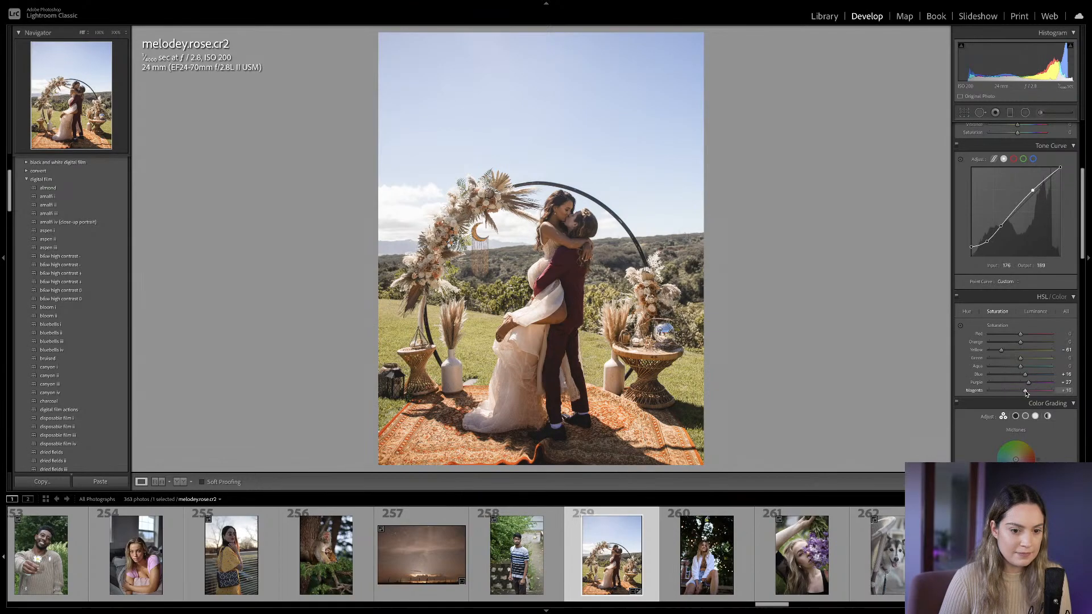
drag(1020, 334, 1021, 336)
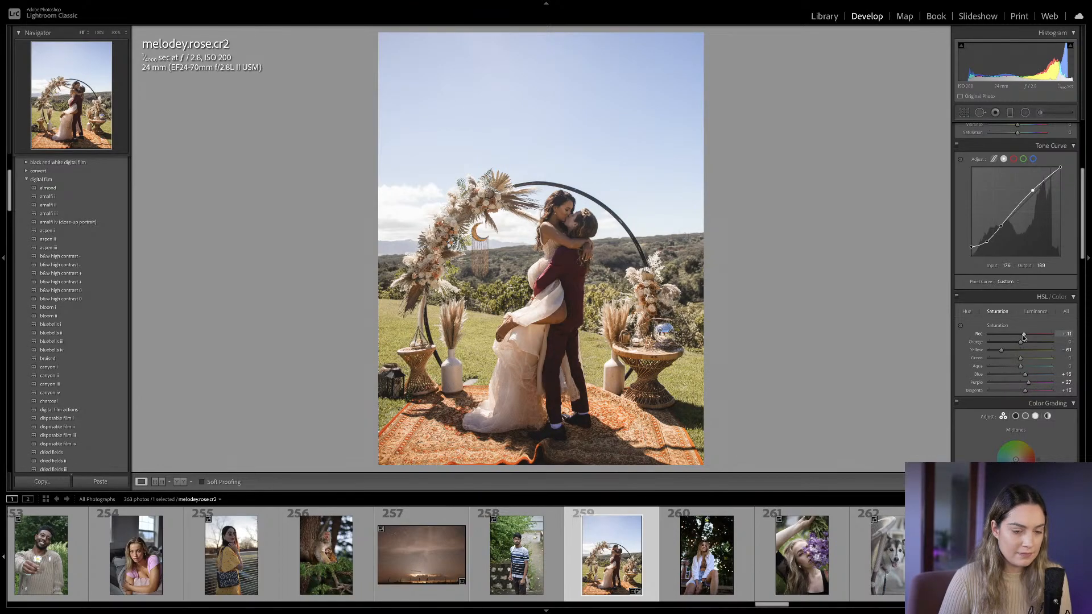
Set the HSL luminance of red to +7, orange to +20 and yellow to +10.
click(967, 311)
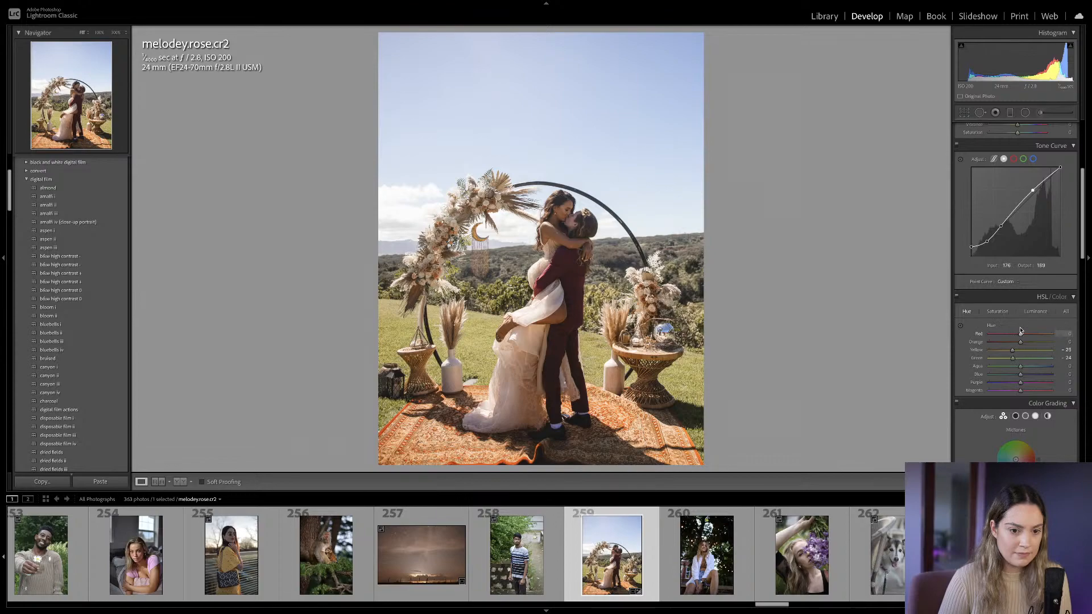
click(1035, 311)
drag(1020, 342, 1027, 352)
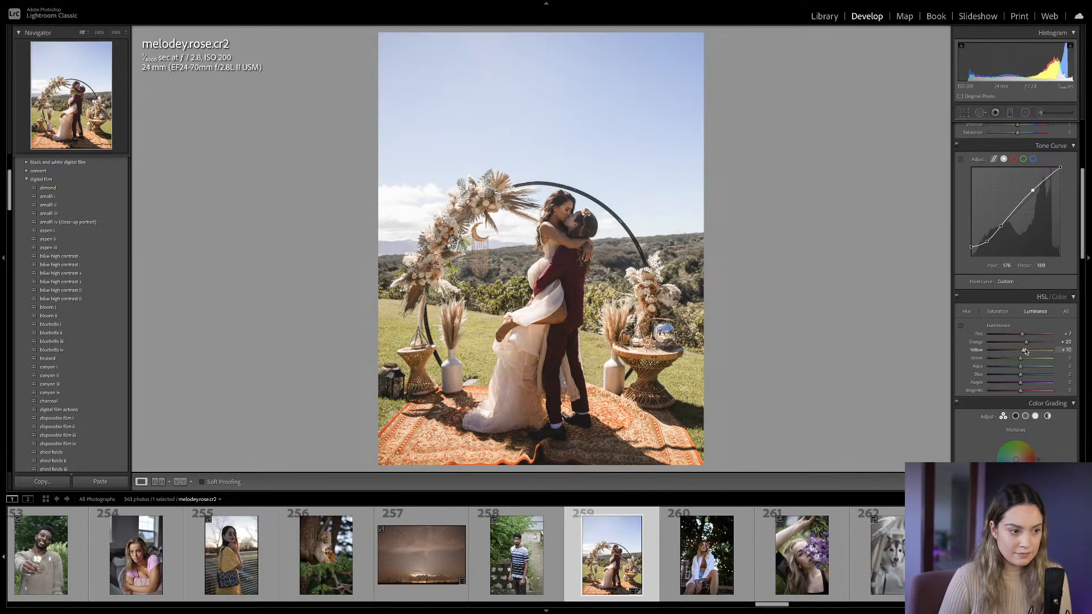
Color grade the midtones with a slight green tint and the highlights and shadows with slight orange tints.
scroll(1026, 351, down, 3)
drag(1022, 345, 1015, 346)
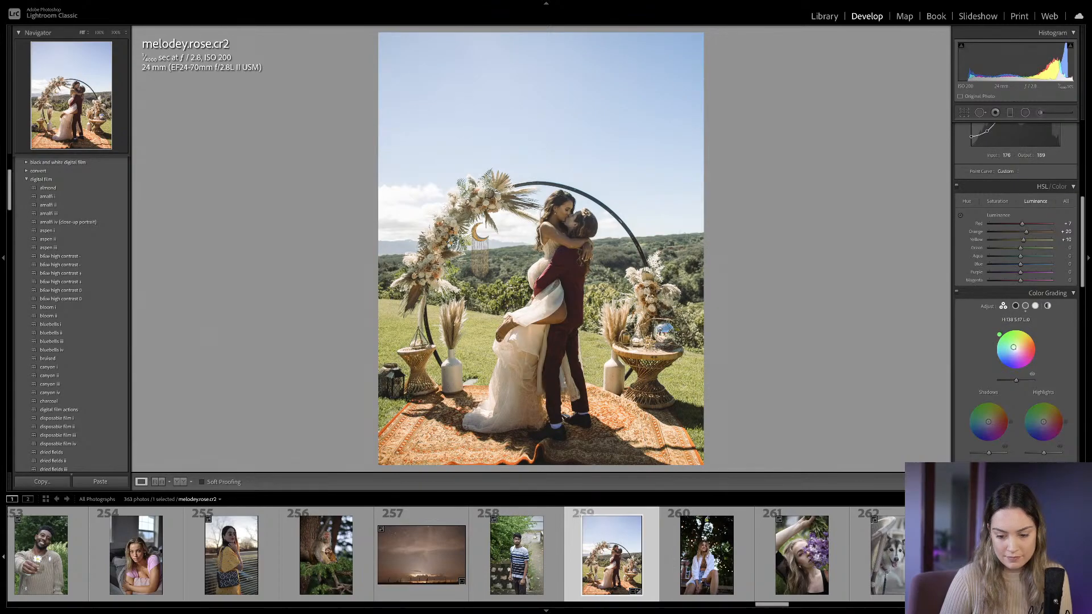
scroll(1011, 351, down, 2)
scroll(1012, 350, down, 2)
scroll(1018, 349, down, 1)
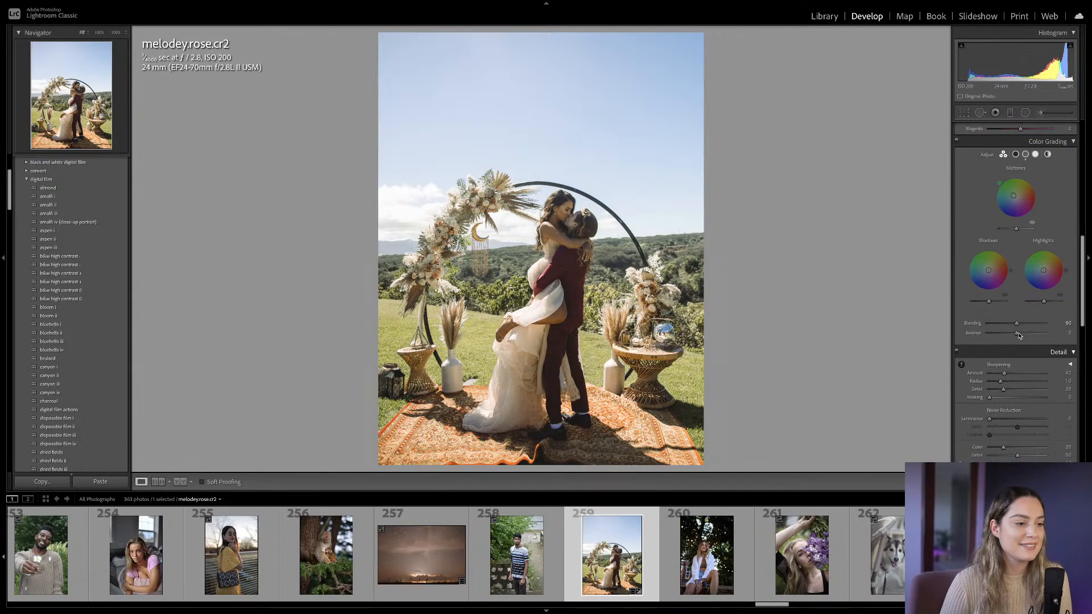
drag(1013, 195, 1014, 196)
scroll(1015, 199, down, 1)
drag(1043, 251, 989, 252)
scroll(1045, 249, up, 1)
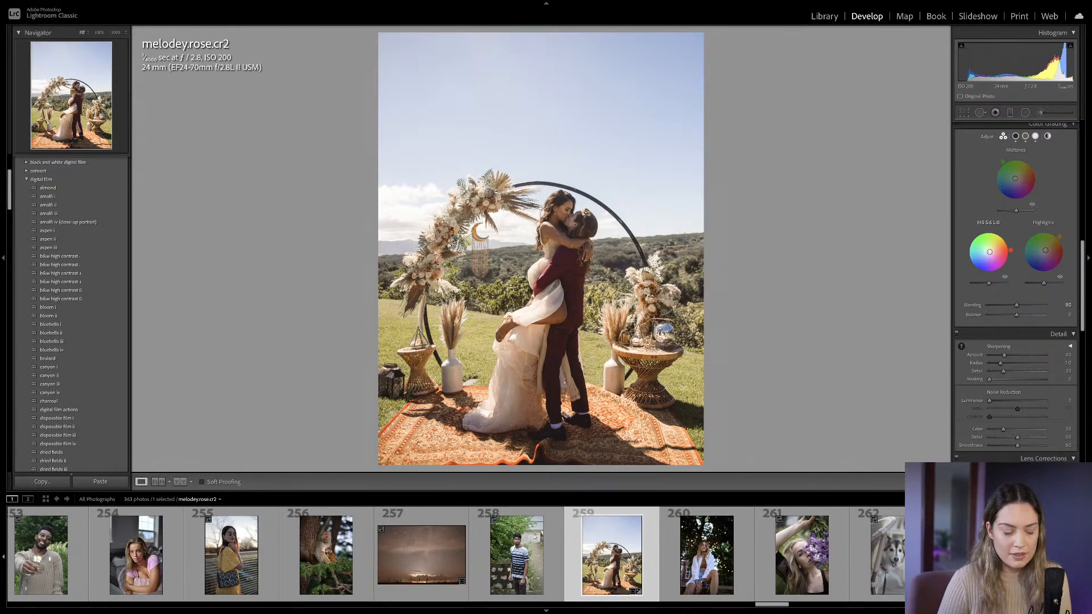
Shape the blue channel tone curve with the black point raised to 21, a shadow point at 64/63 and a highlight point at 150/166.
scroll(989, 253, up, 5)
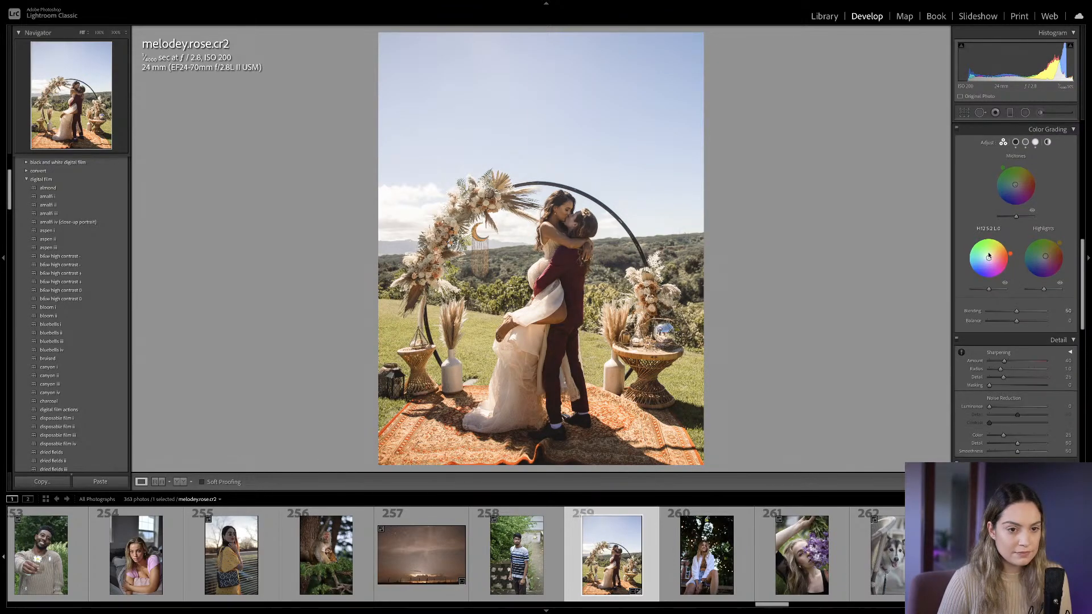
scroll(988, 255, up, 4)
click(1034, 191)
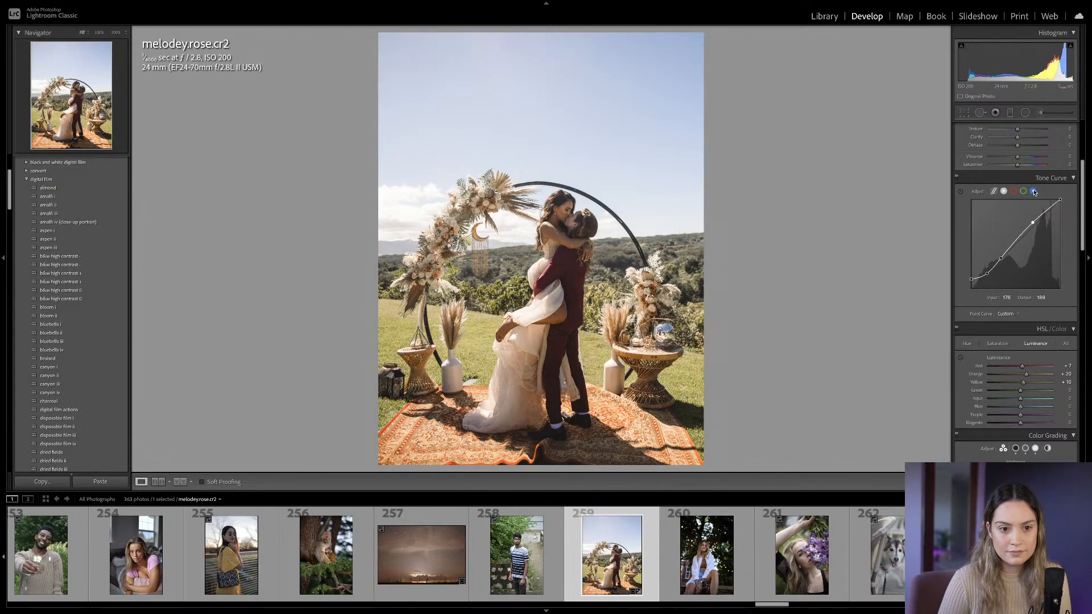
drag(971, 286, 970, 282)
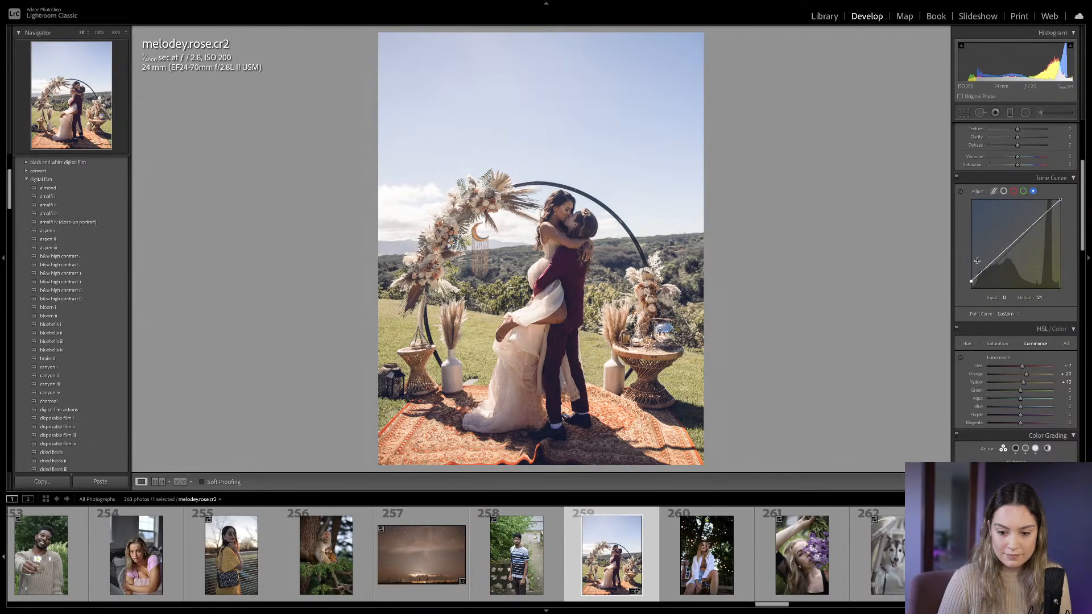
drag(987, 266, 996, 267)
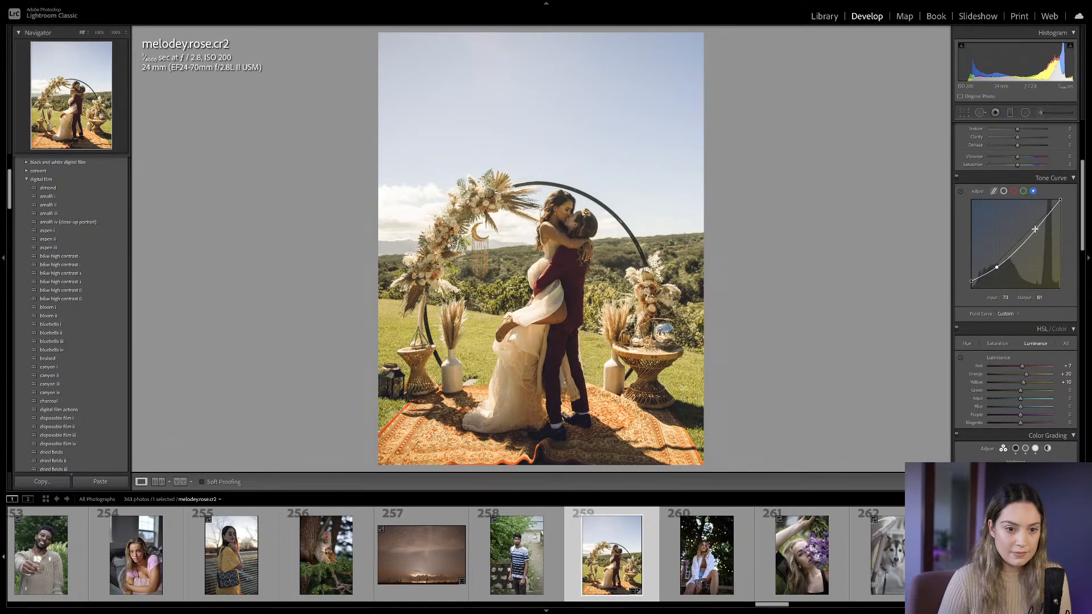
drag(1033, 229, 1023, 233)
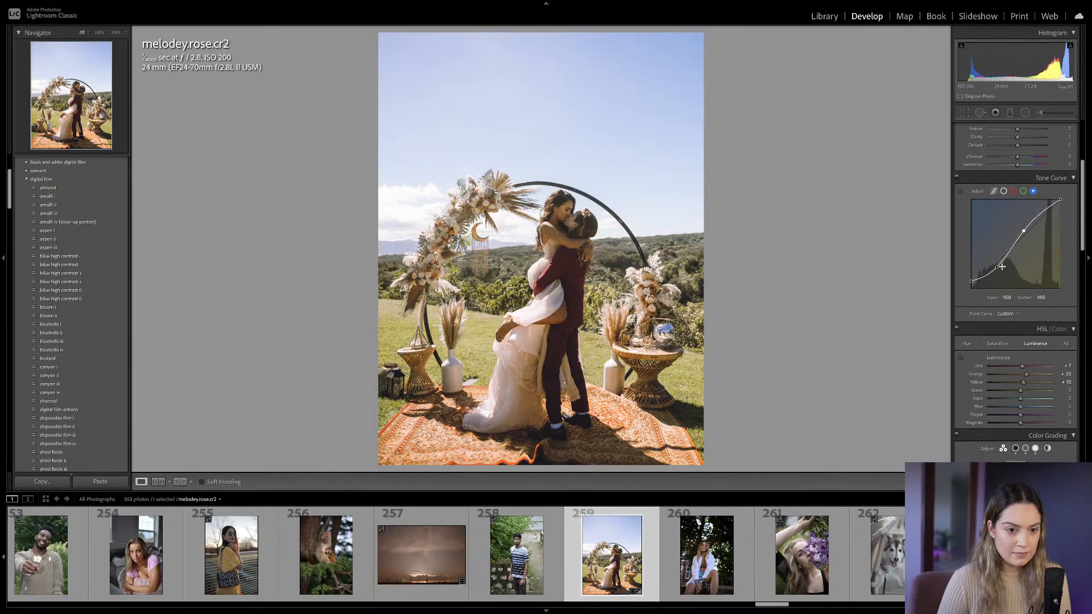
drag(997, 267, 993, 269)
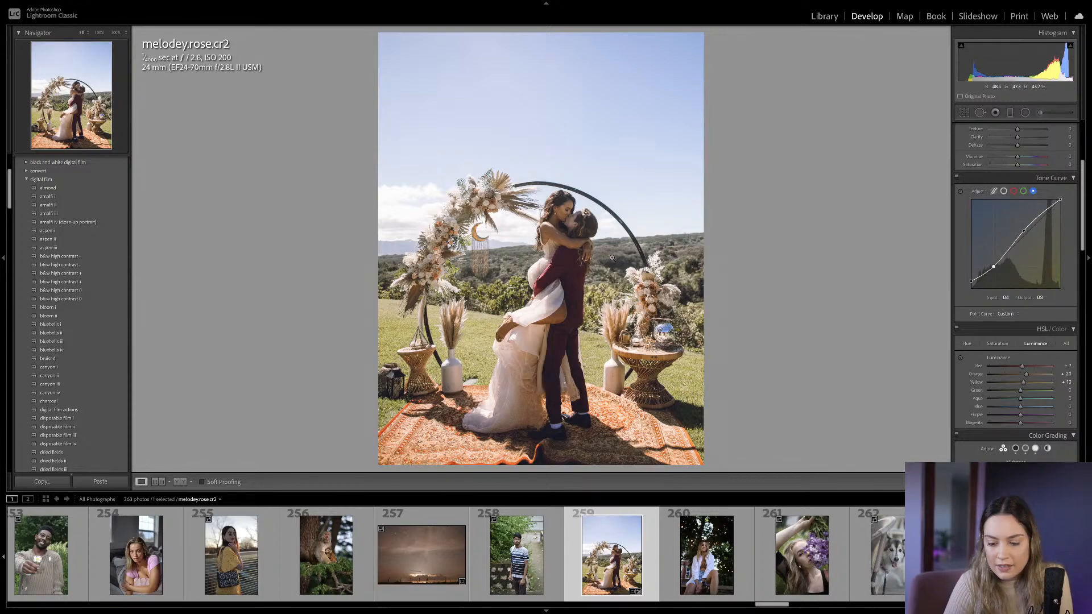
Add a shadow point and a highlight point at 170/168 to the green channel curve, keeping it almost straight.
click(1023, 191)
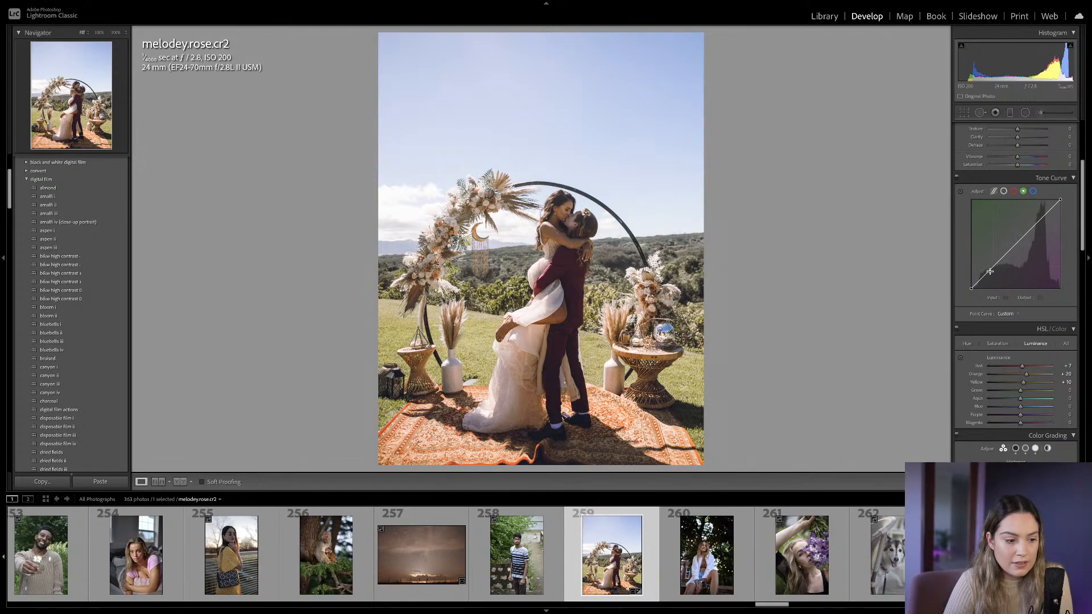
drag(990, 271, 990, 273)
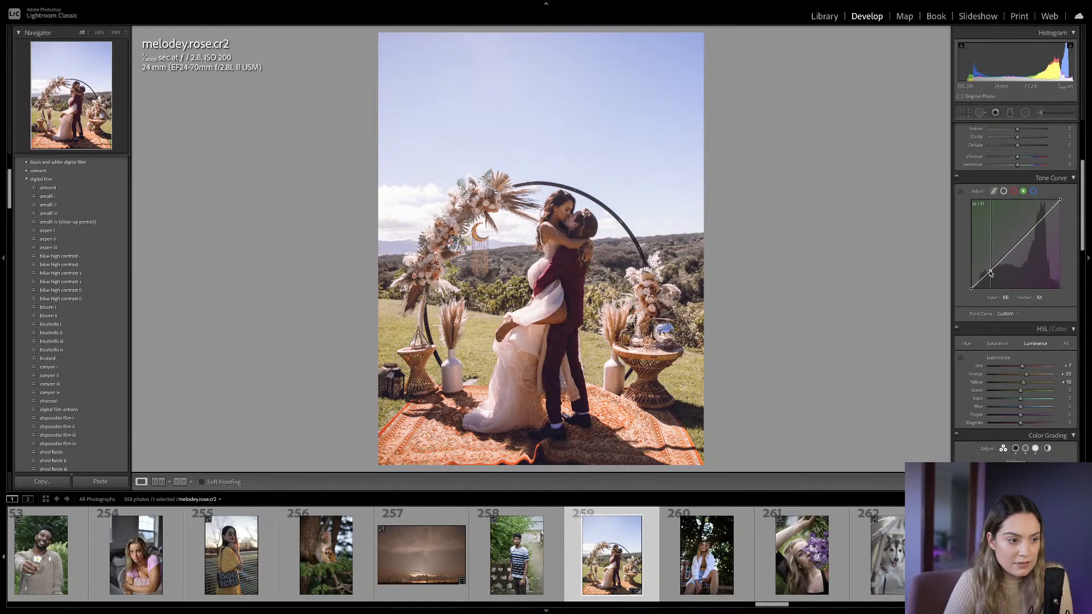
drag(991, 273, 990, 271)
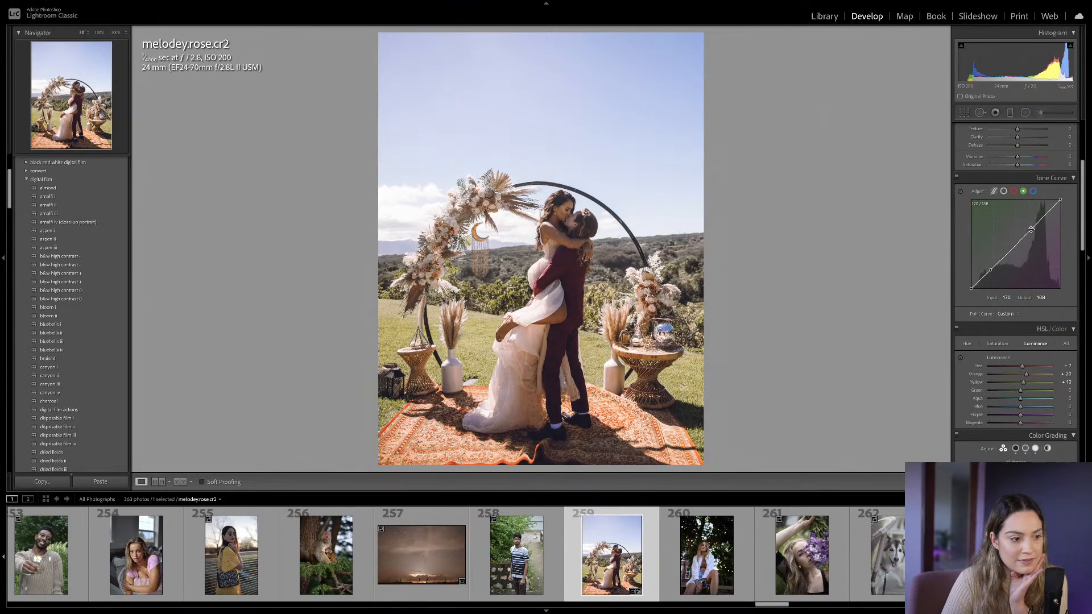
Set vibrance to +14, reduce saturation slightly and set exposure to +0.30.
scroll(1017, 227, up, 3)
drag(1016, 223, 1021, 213)
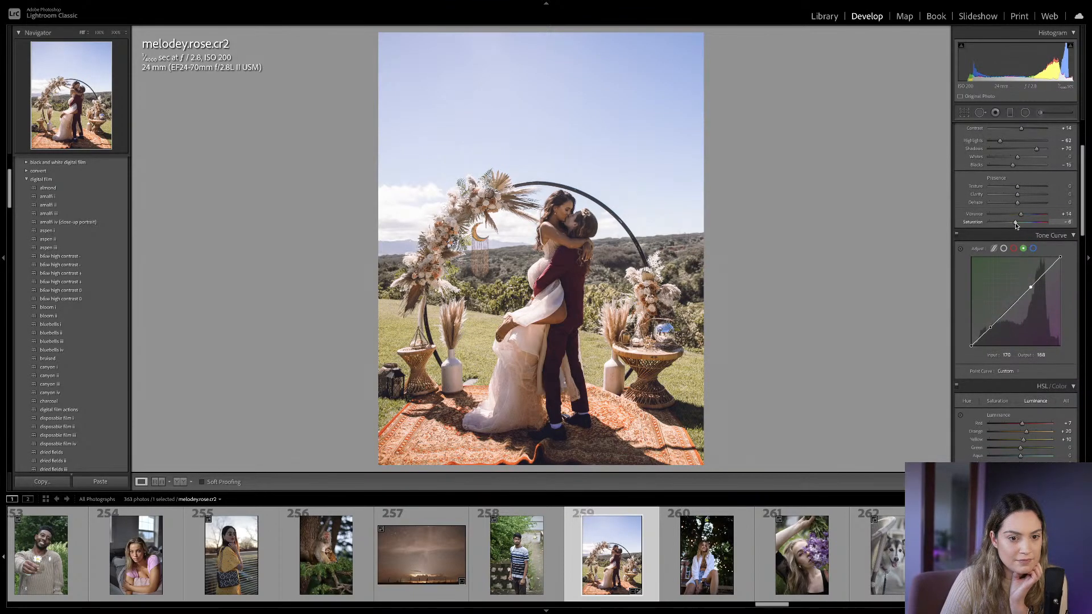
scroll(1016, 225, up, 5)
drag(1019, 214, 1018, 214)
Draw a tilted graduated filter over the sky with temperature 10, exposure −0.54 and saturation −14.
click(1010, 112)
drag(473, 110, 519, 280)
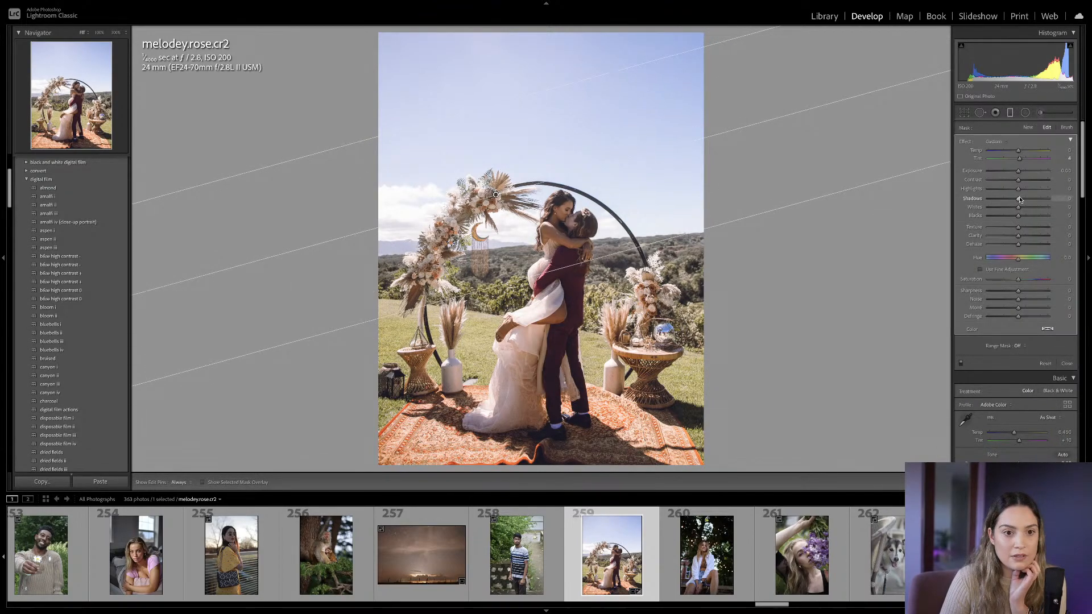
drag(1018, 171, 1021, 160)
drag(1018, 279, 1013, 279)
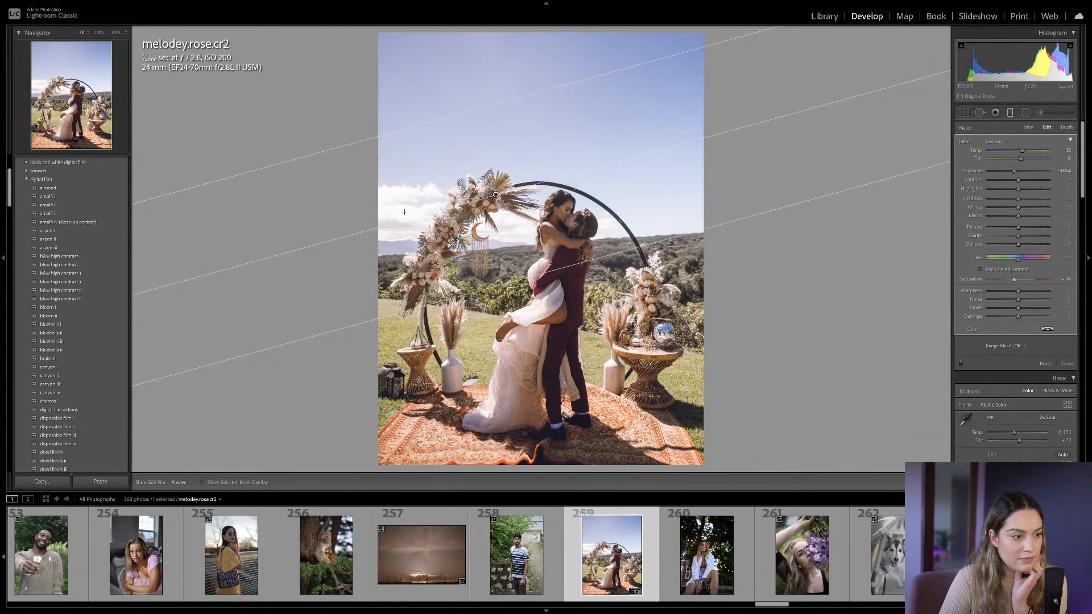
Rotate the sky's graduated filter slightly, move it a little lower and finish the filter.
drag(609, 157, 608, 155)
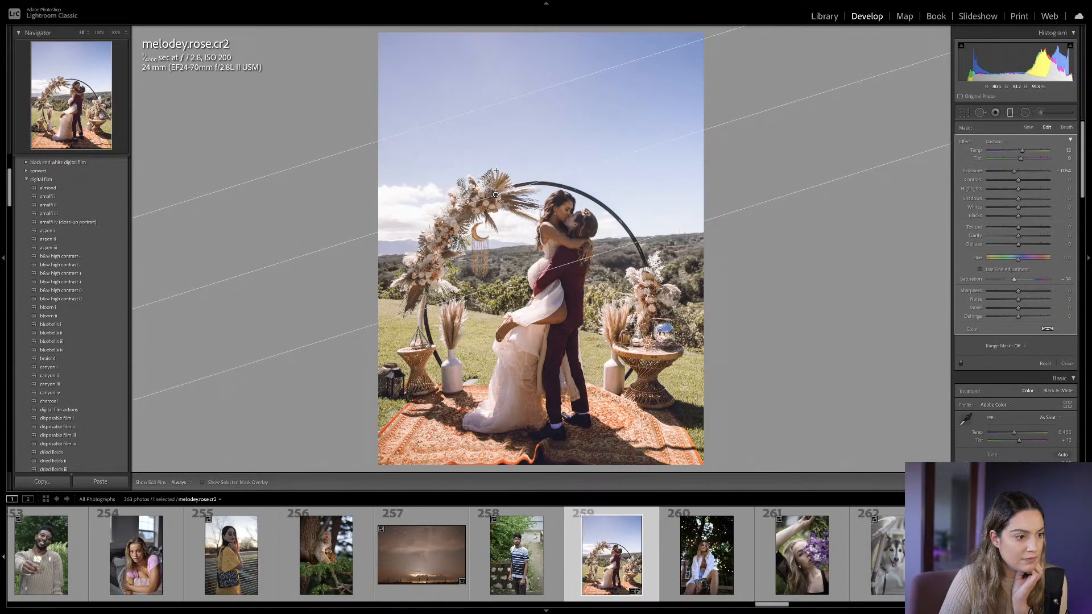
drag(495, 193, 492, 197)
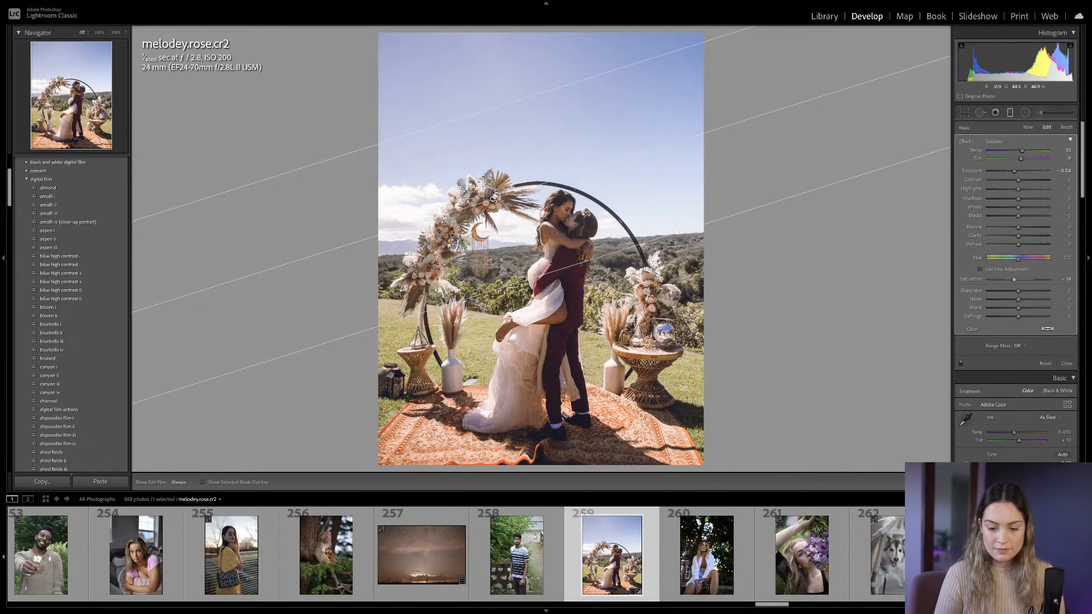
key(Delete)
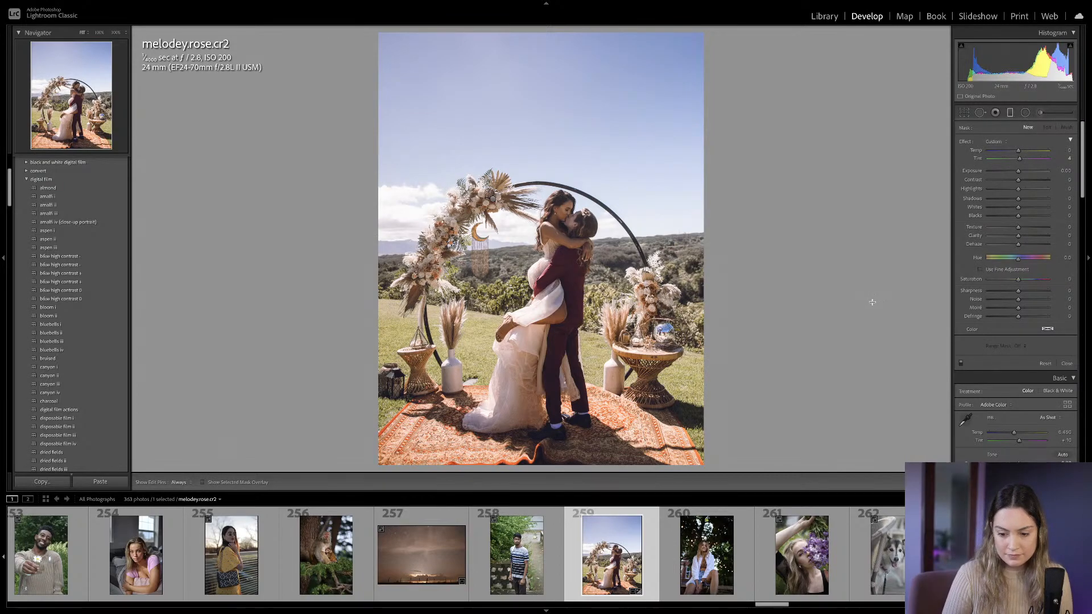
scroll(990, 318, down, 3)
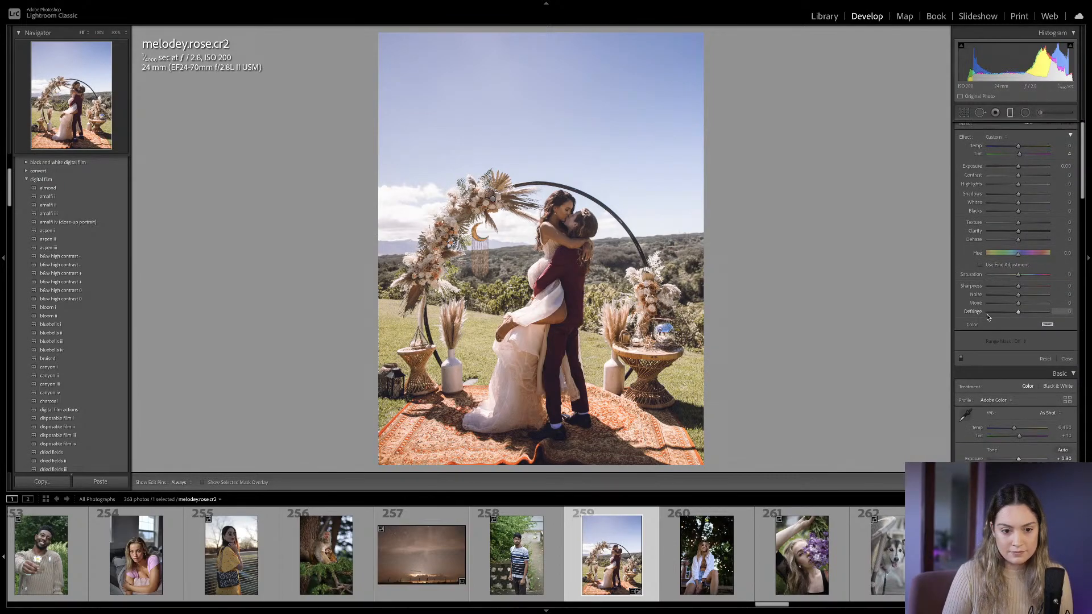
key(m)
Shift the HSL hue of aqua strongly toward green and set the blue hue to −4.
scroll(1007, 296, down, 4)
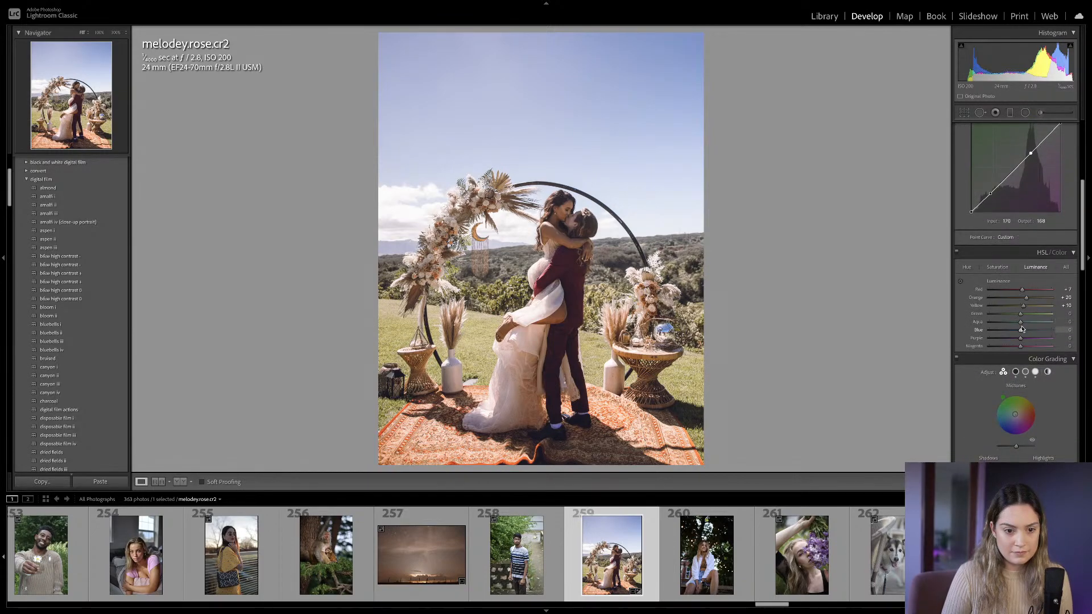
click(967, 266)
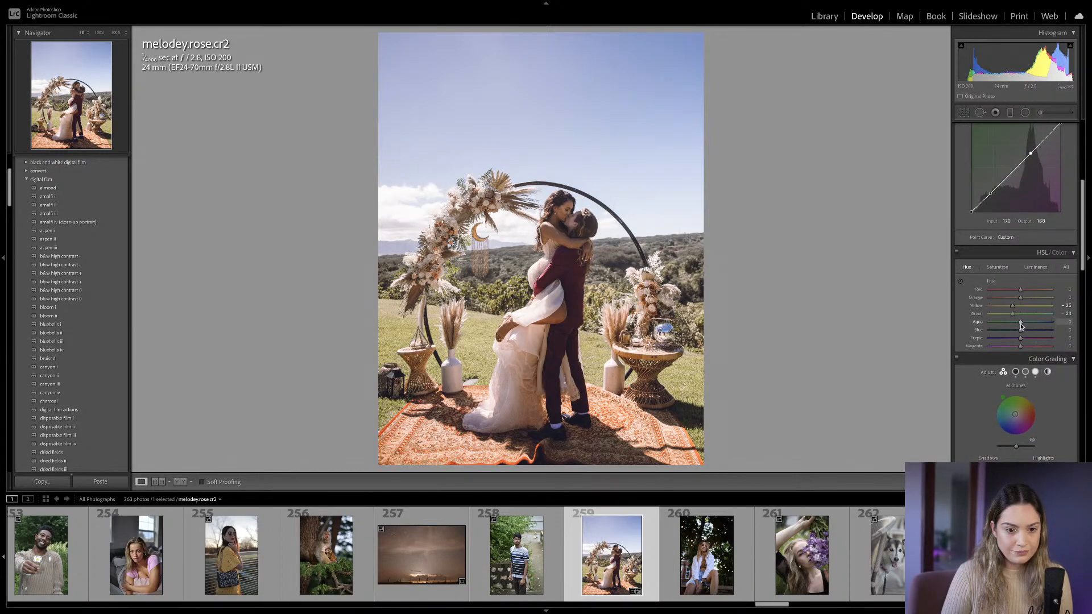
mouse_move(1019, 324)
mouse_down()
mouse_move(996, 323)
mouse_move(1019, 331)
mouse_up()
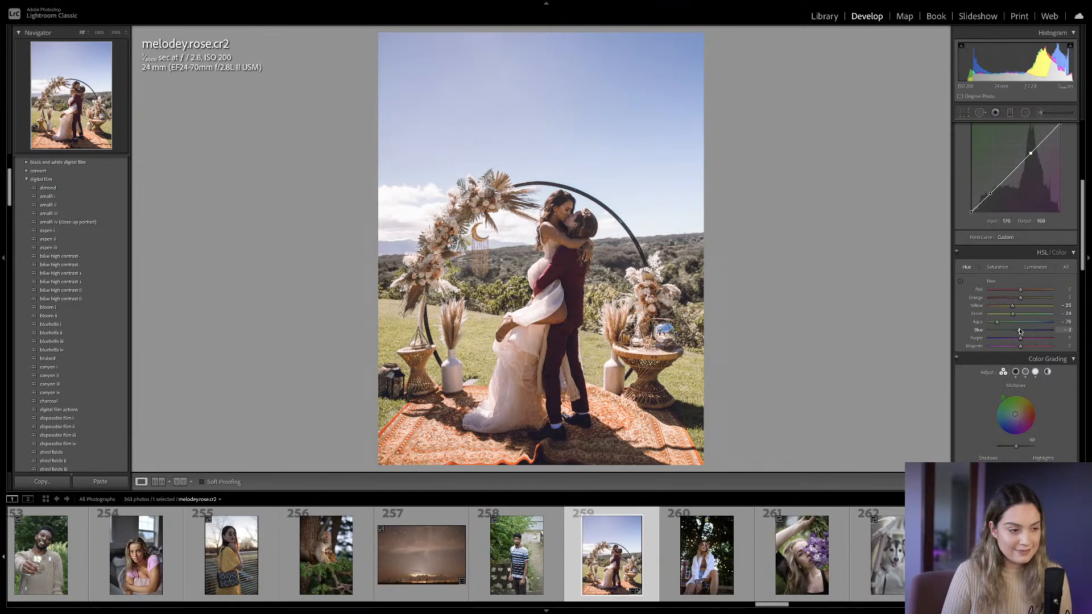
Set exposure to +0.40 and contrast to +18, and fine-tune the white balance with a slightly lower tint.
scroll(1020, 284, up, 5)
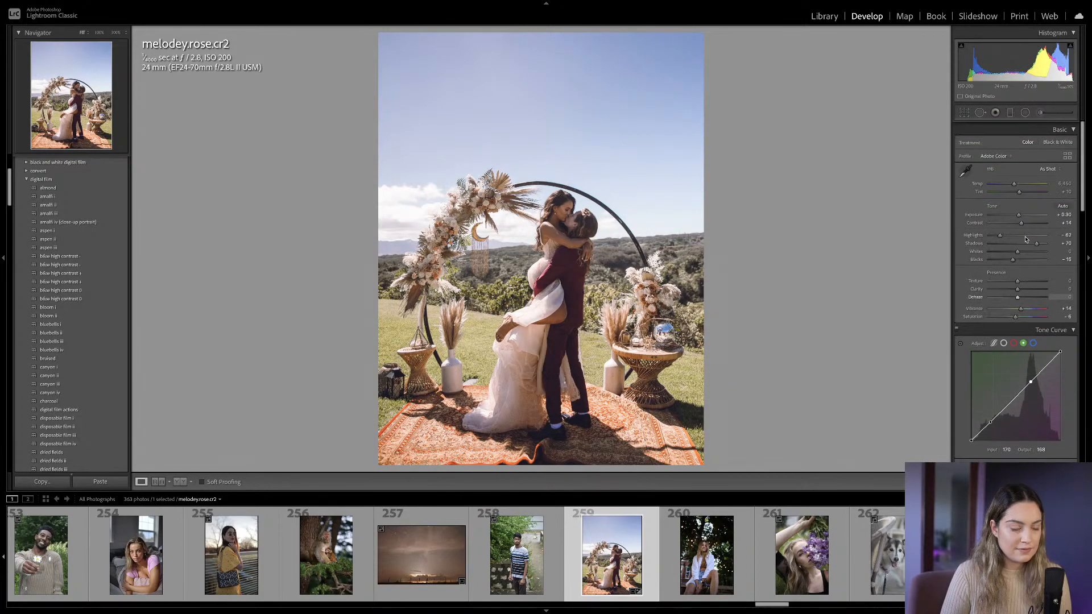
drag(1019, 214, 1020, 214)
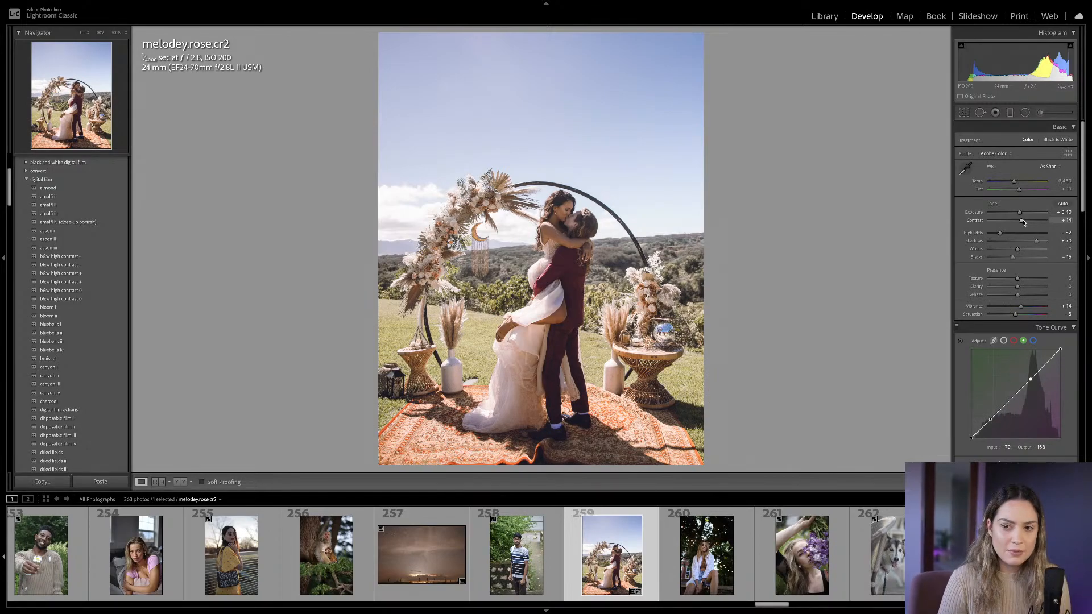
drag(1023, 223, 1018, 182)
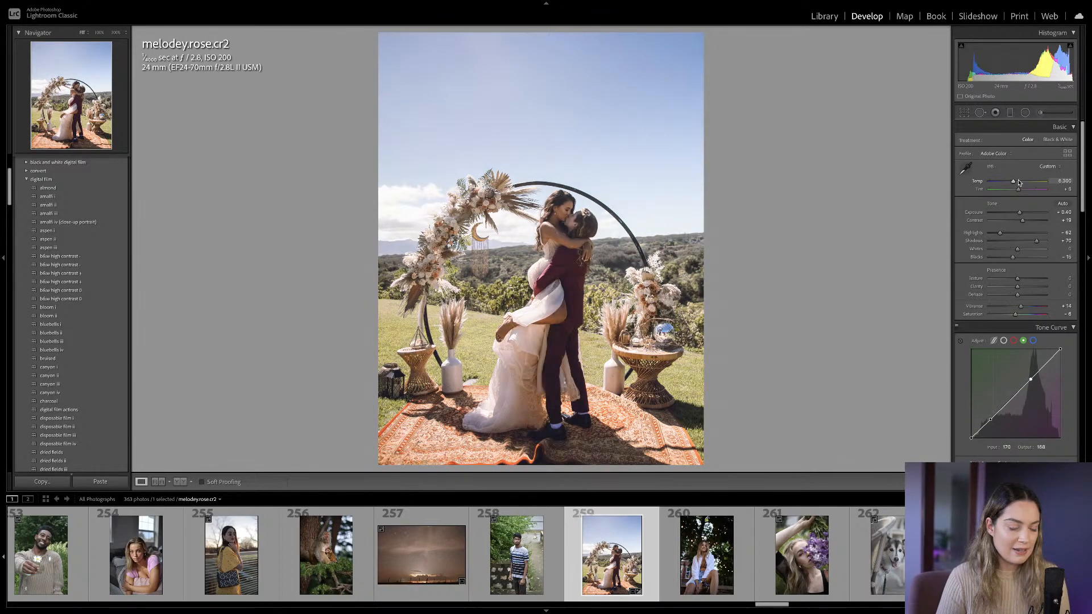
Raise the sharpening amount to 68 and increase the sharpening radius.
scroll(1019, 182, down, 10)
scroll(1019, 182, down, 3)
drag(1003, 275, 1015, 277)
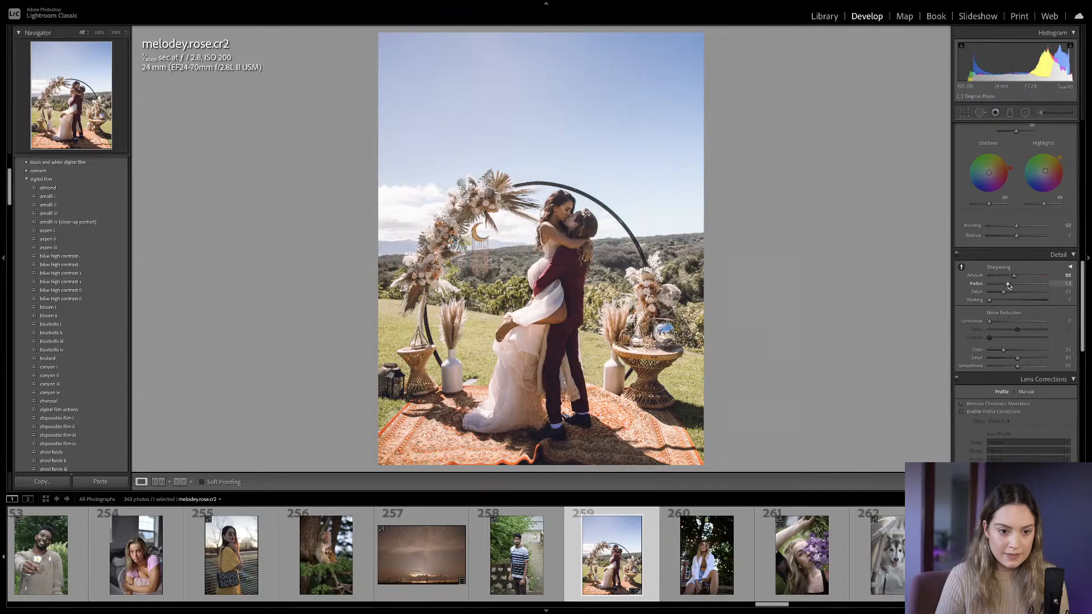
Compare the edited photo with its unedited version several times, ending on the edited version.
scroll(1035, 292, up, 5)
scroll(1036, 292, up, 1)
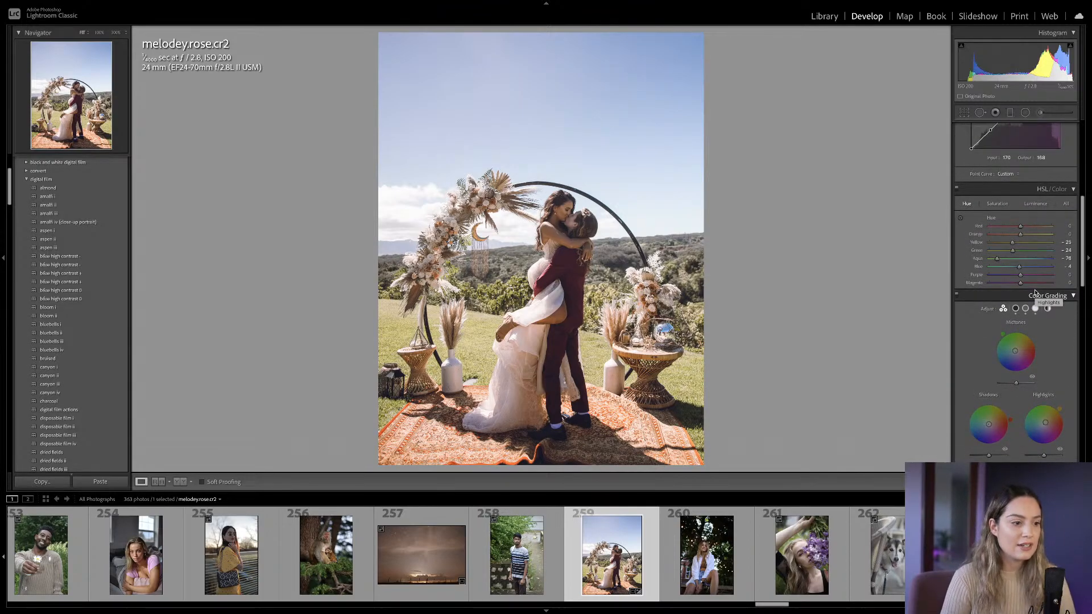
key(backslash)
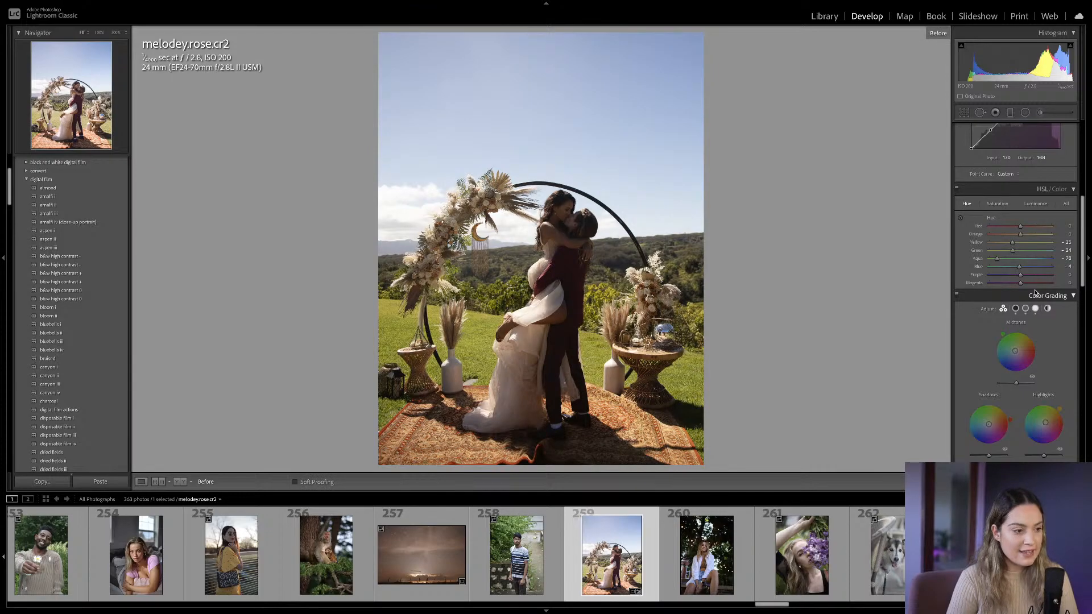
key(backslash)
key(backslash)
key(backslash)
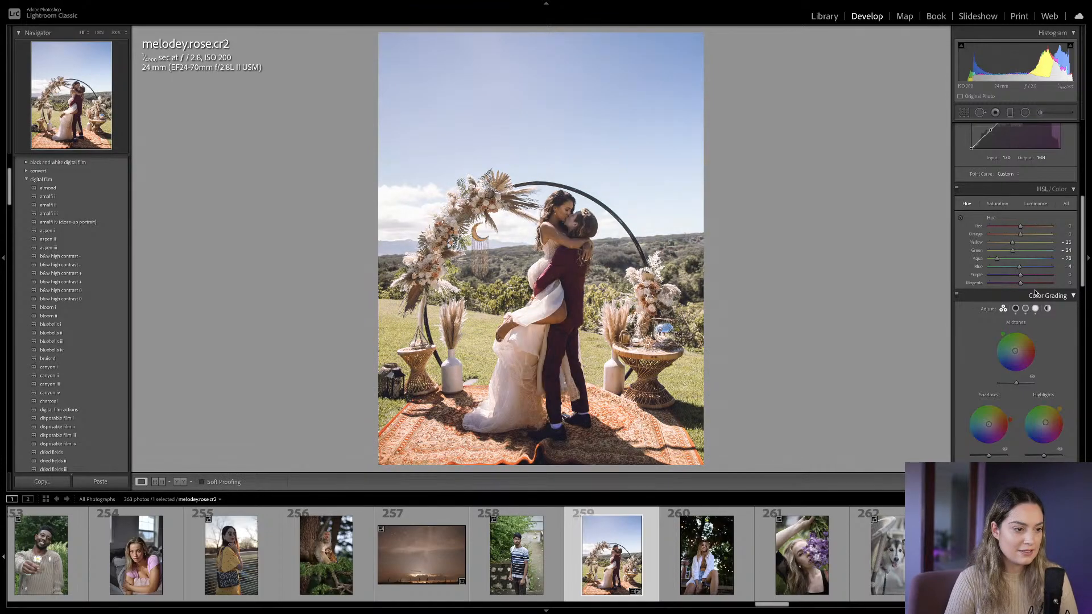
key(backslash)
key(backslash)
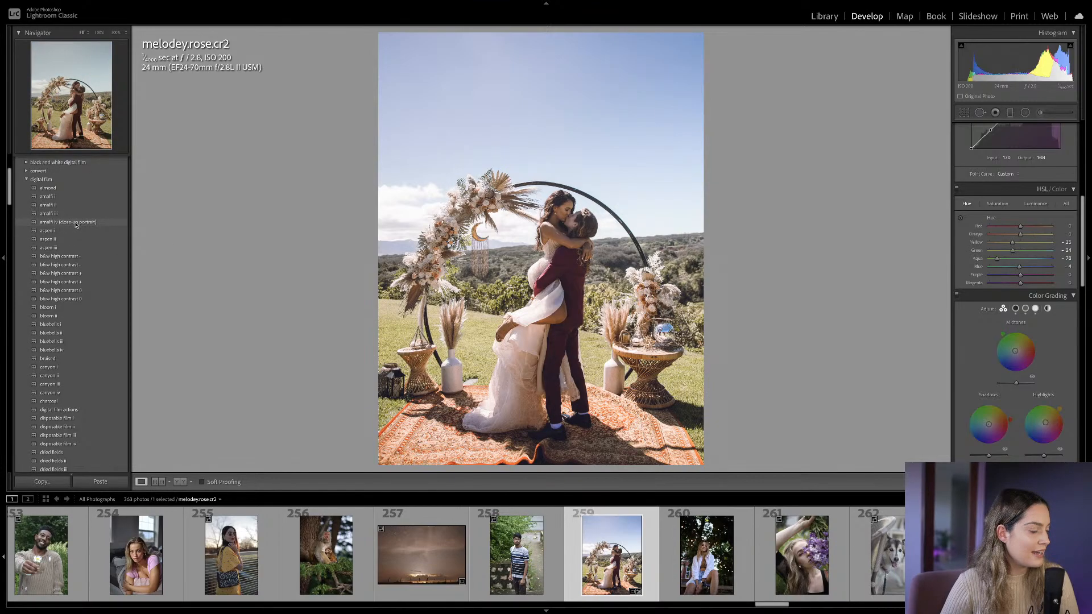
Try the amalfi i and amalfi iv (close-up portrait) presets on the wedding photo, and undo them.
click(74, 198)
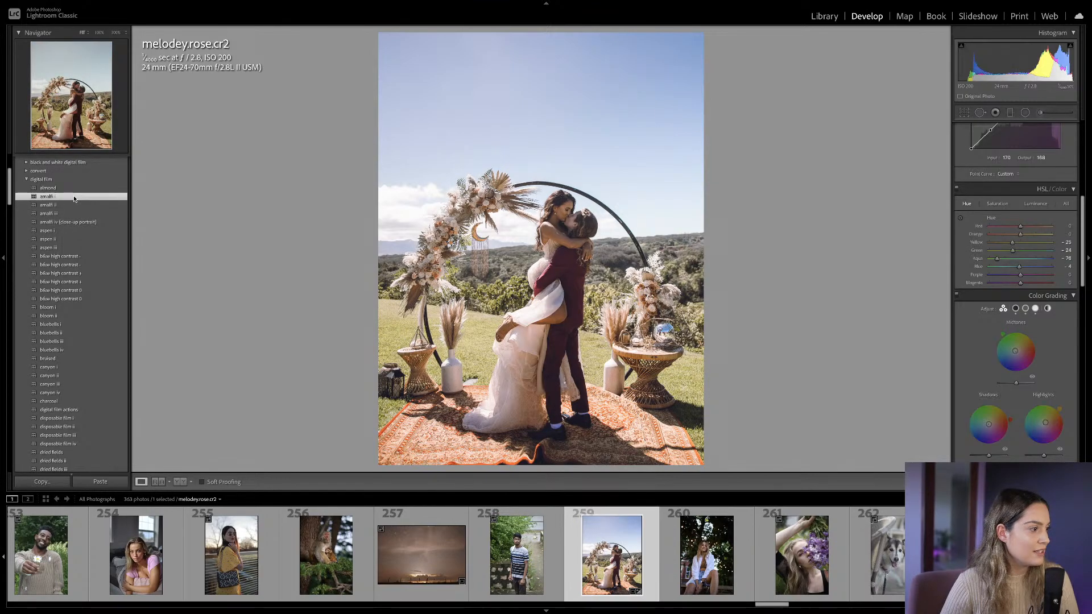
click(80, 223)
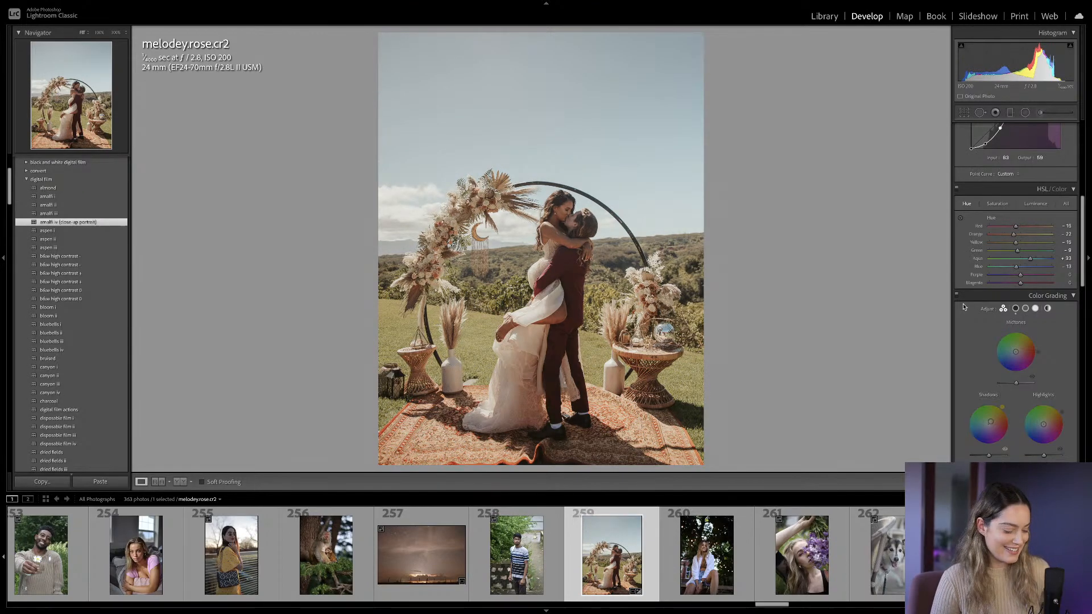
key(ctrl+z)
key(ctrl+z)
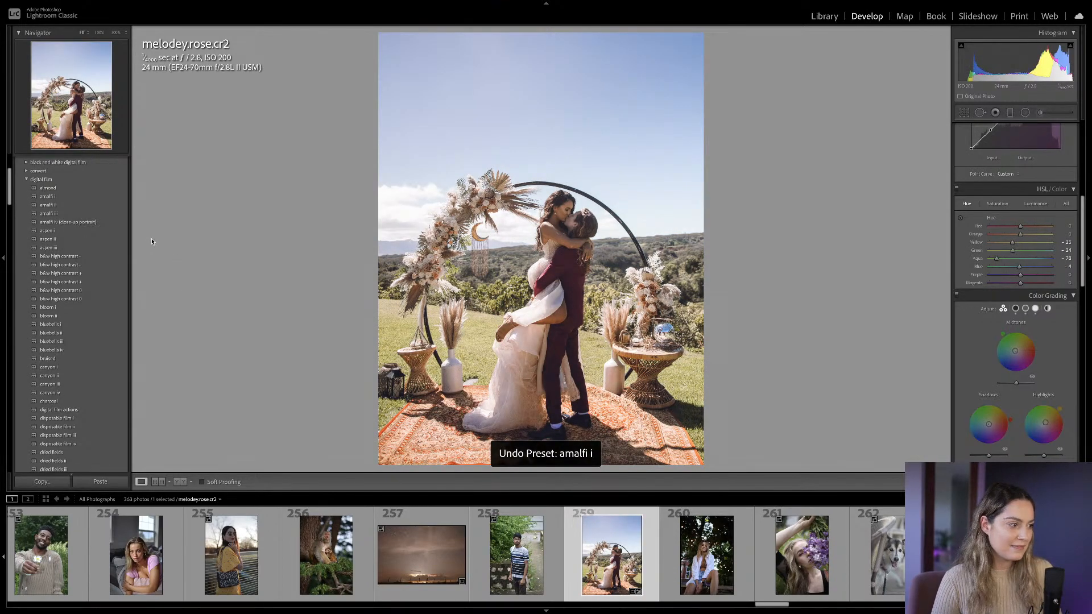
click(109, 223)
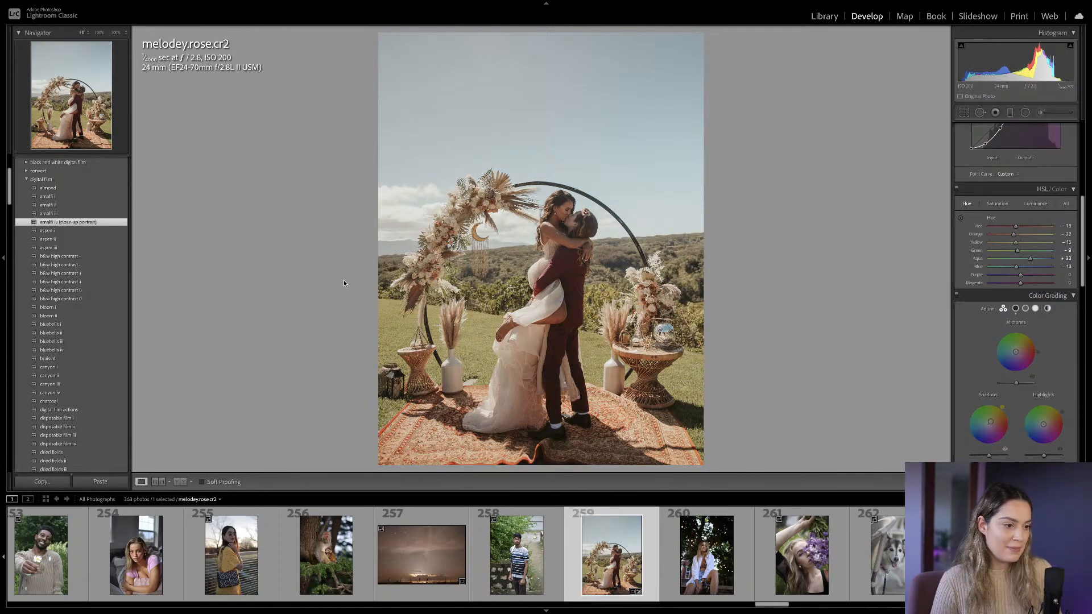
key(ctrl+z)
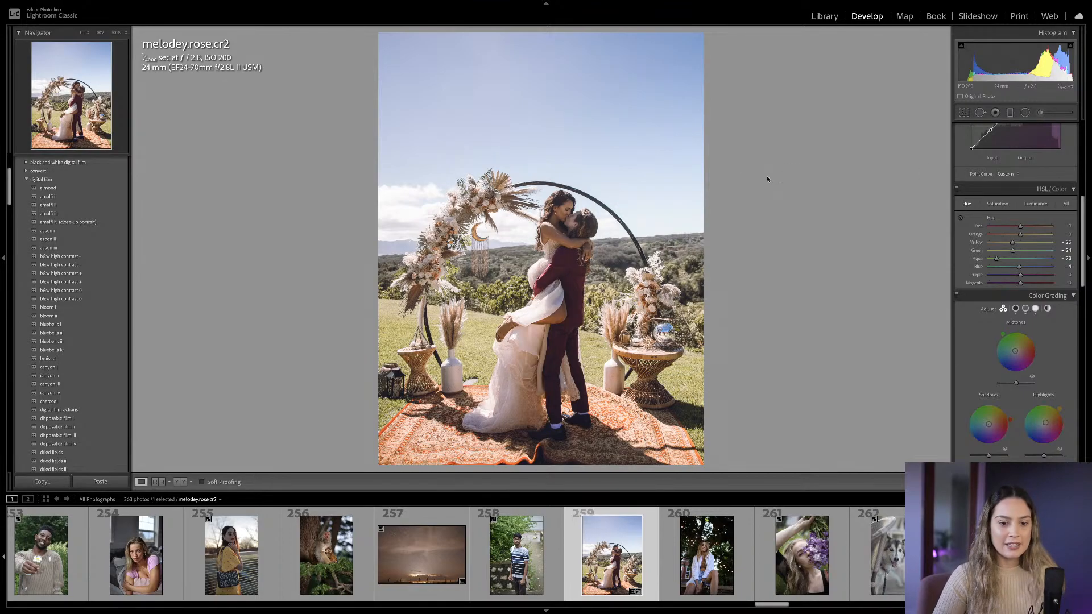
Collapse all the adjustment sections except Basic.
scroll(1018, 239, up, 10)
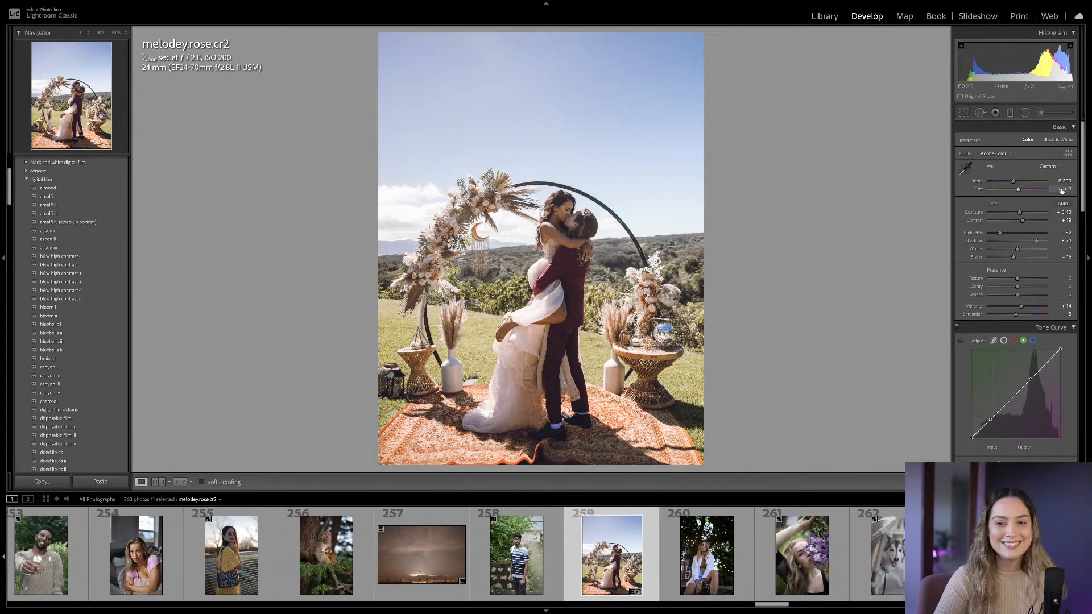
click(1073, 128)
click(1074, 128)
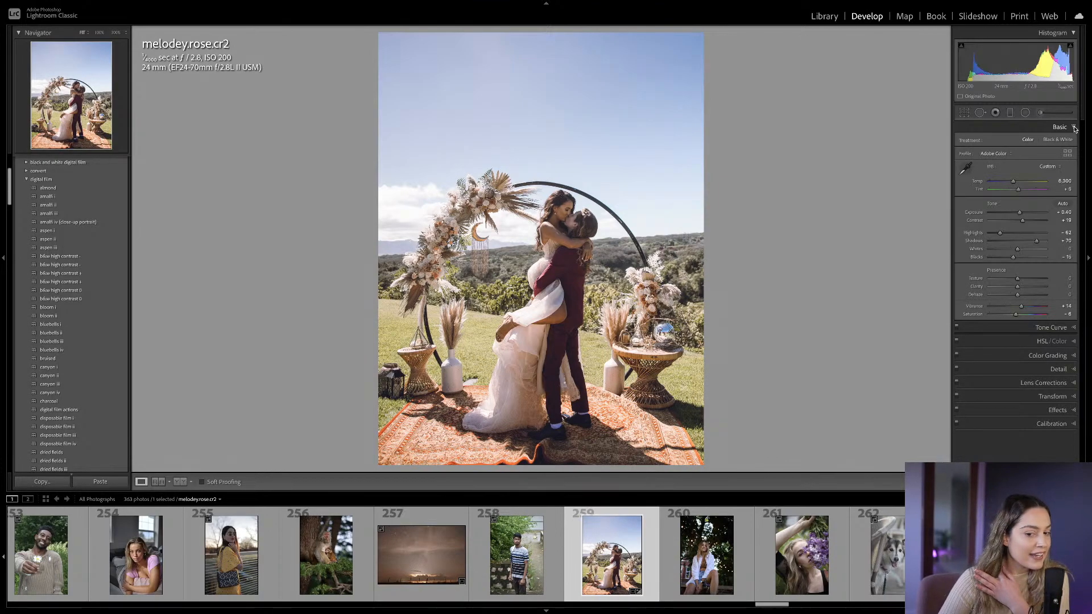
Find and open the portrait of the woman in a black crop top with yellow bokeh lights behind her.
scroll(694, 569, down, 2)
scroll(695, 569, down, 15)
scroll(694, 563, down, 15)
scroll(695, 561, down, 5)
scroll(695, 560, down, 12)
scroll(694, 563, down, 8)
scroll(733, 571, down, 20)
scroll(735, 570, down, 17)
scroll(736, 572, down, 1)
click(785, 554)
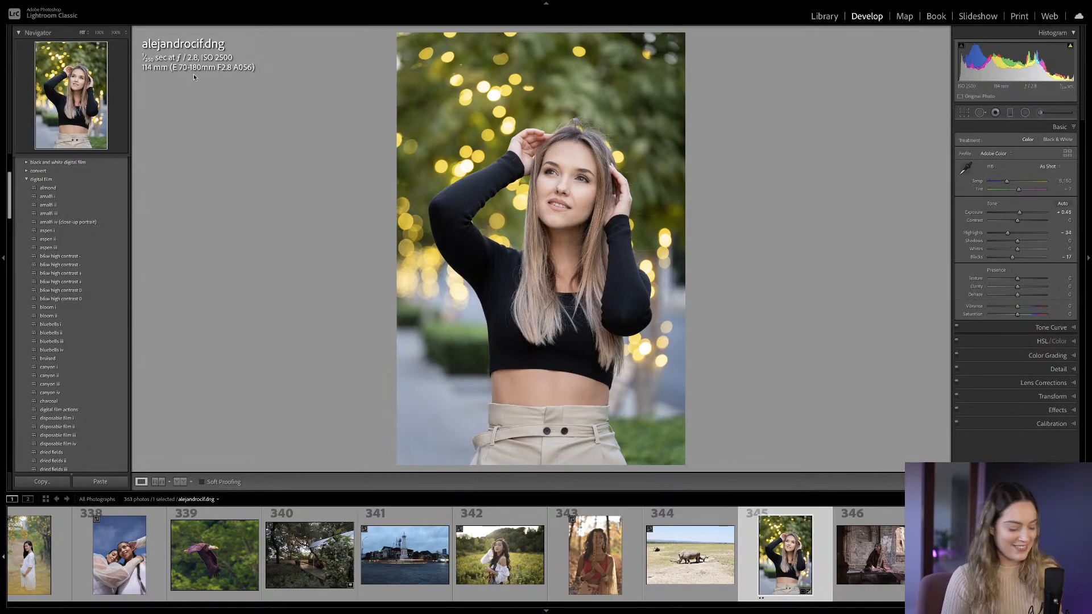
Crop the portrait slightly tighter at the original aspect ratio, trimming the left, upper and lower edges.
key(r)
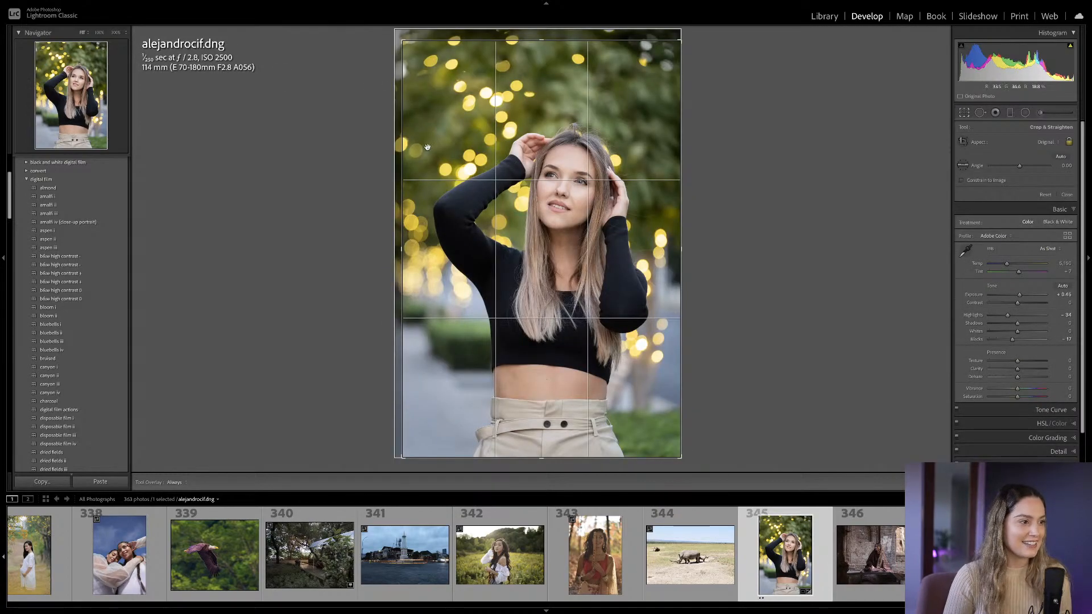
drag(402, 219, 410, 220)
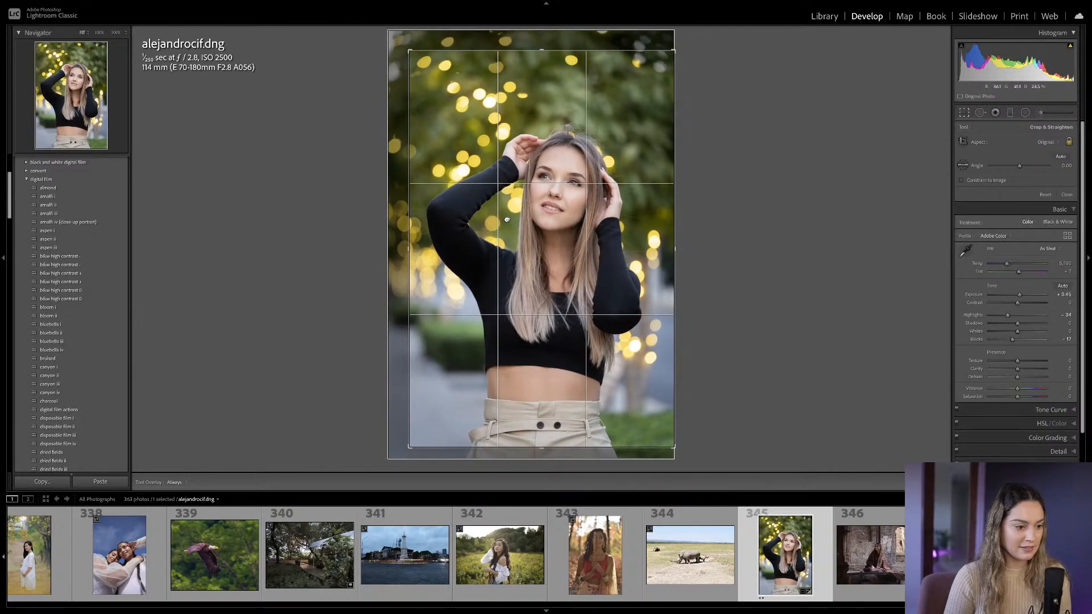
drag(411, 219, 413, 219)
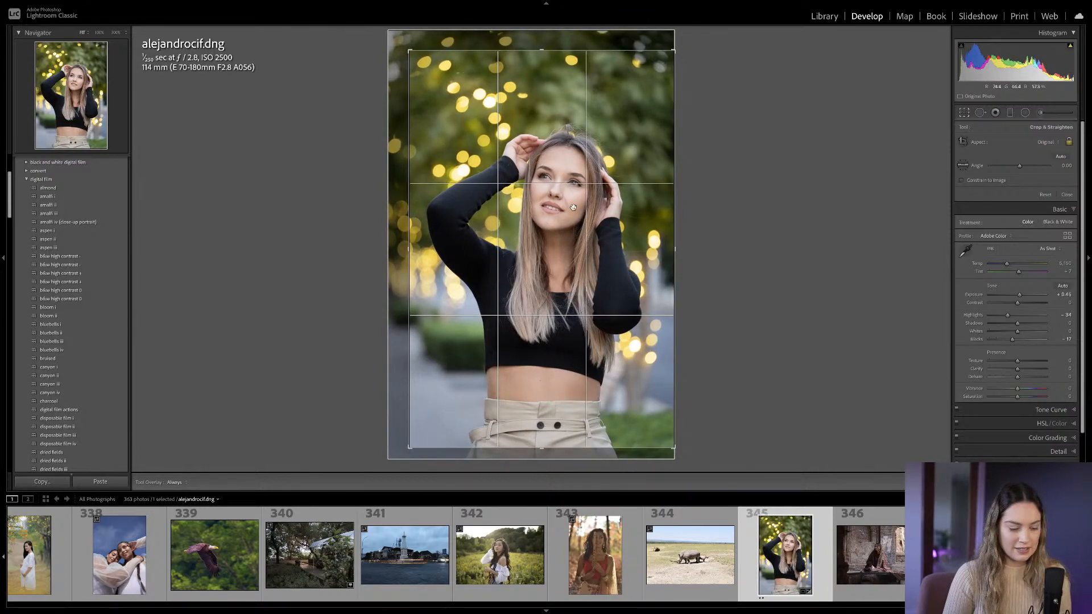
key(Return)
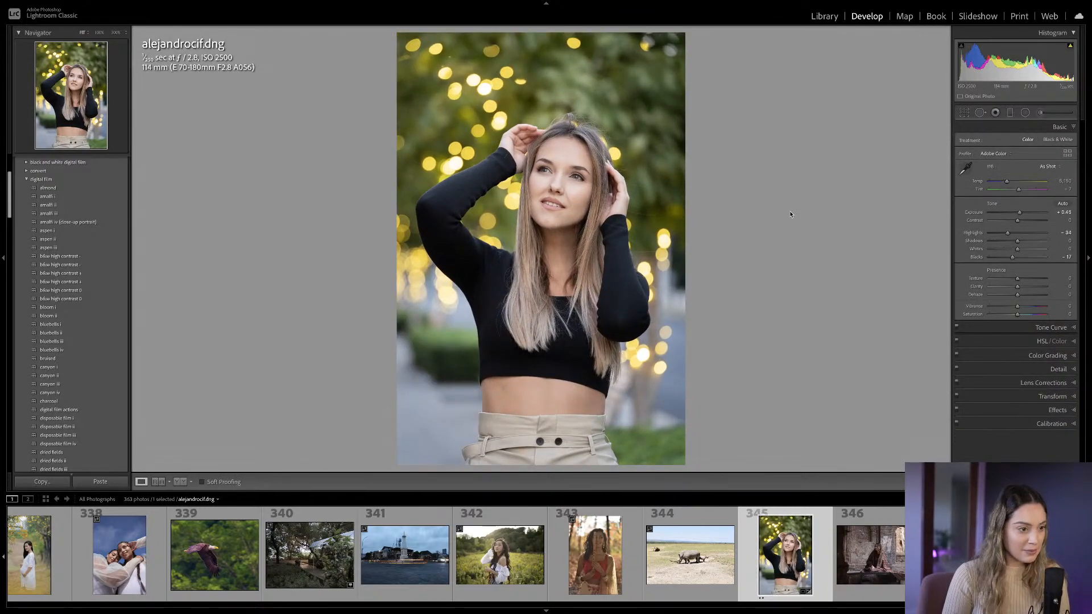
Apply the amalfi iv (close-up portrait) preset, lower the exposure to +0.06, and compare the portrait with its unedited version.
click(70, 222)
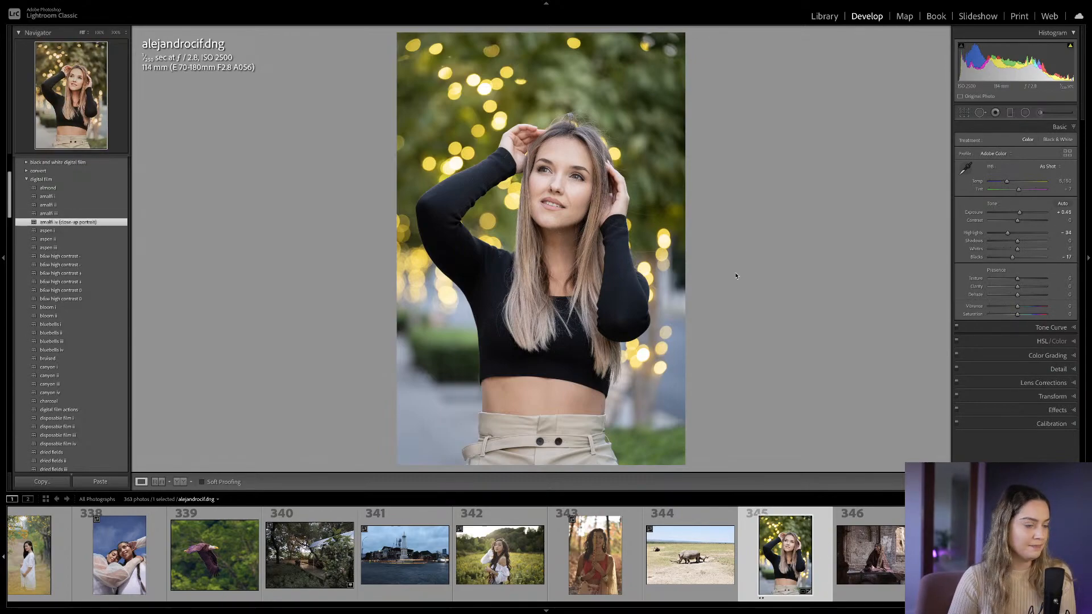
drag(1020, 213, 1015, 251)
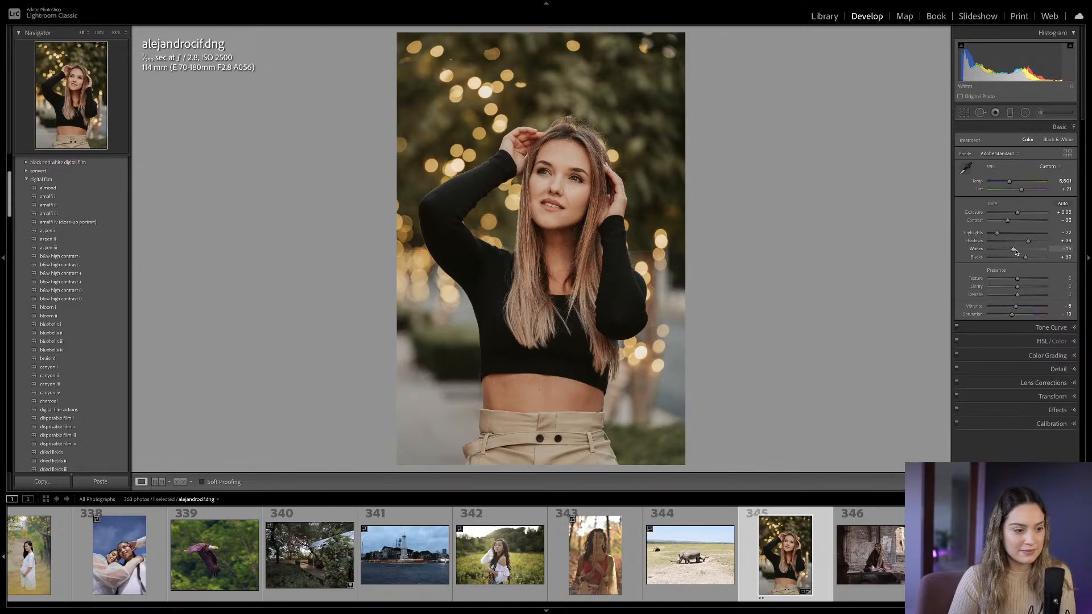
key(backslash)
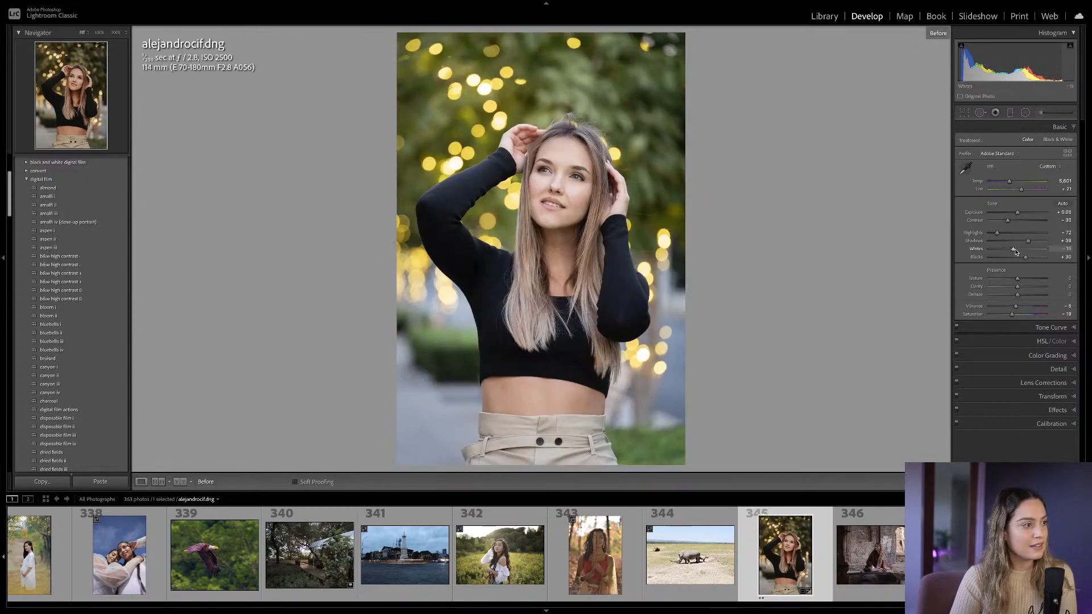
key(backslash)
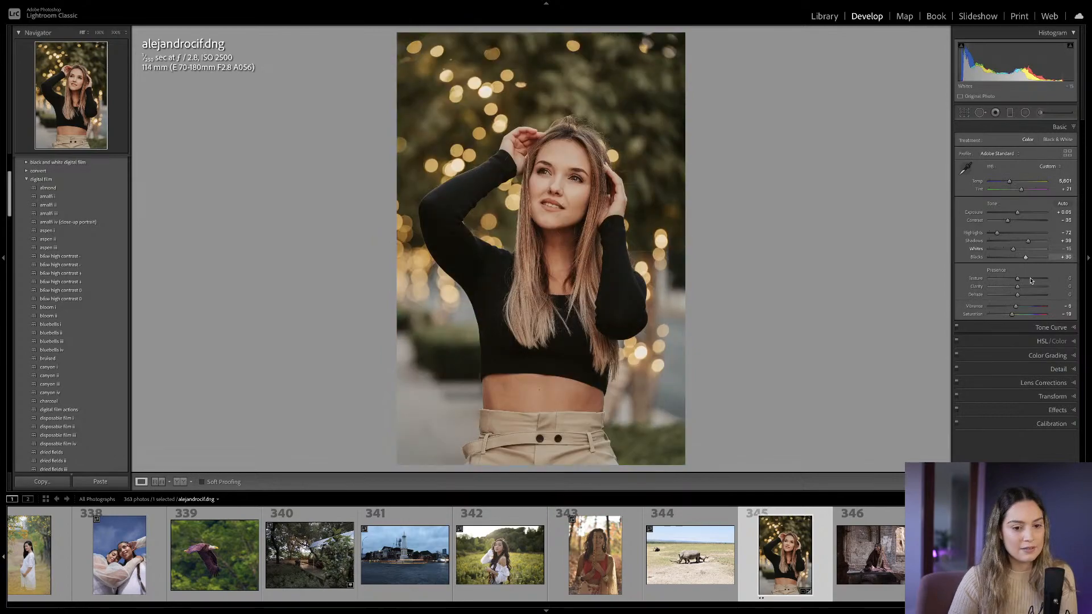
Enable lens profile corrections, try the distortion amount at 0, and reset it to 100 while comparing with the unedited portrait.
click(1074, 384)
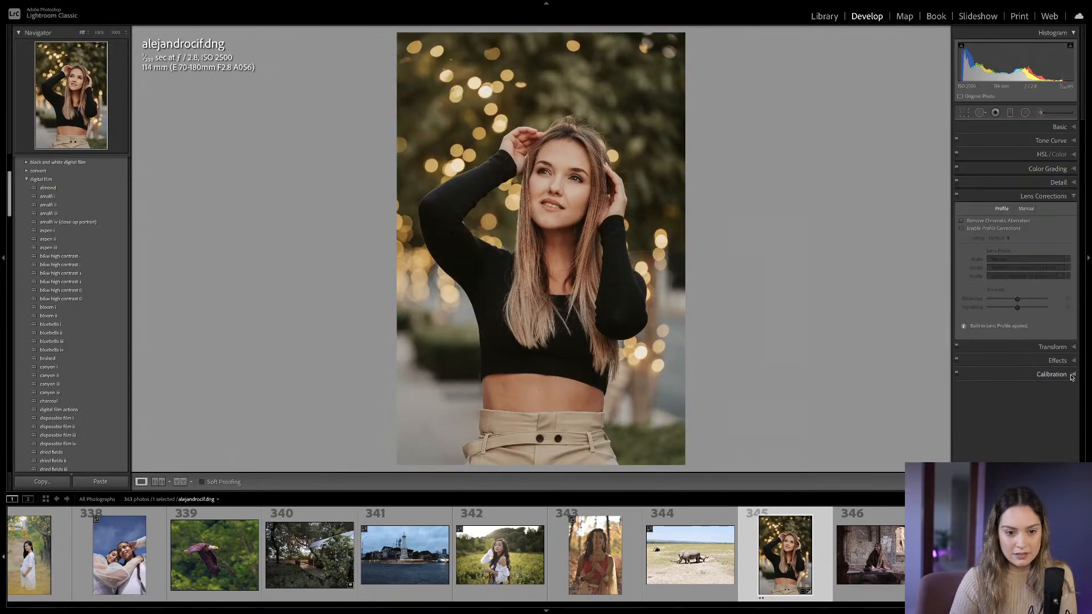
click(991, 228)
drag(1008, 302, 923, 298)
key(backslash)
key(backslash)
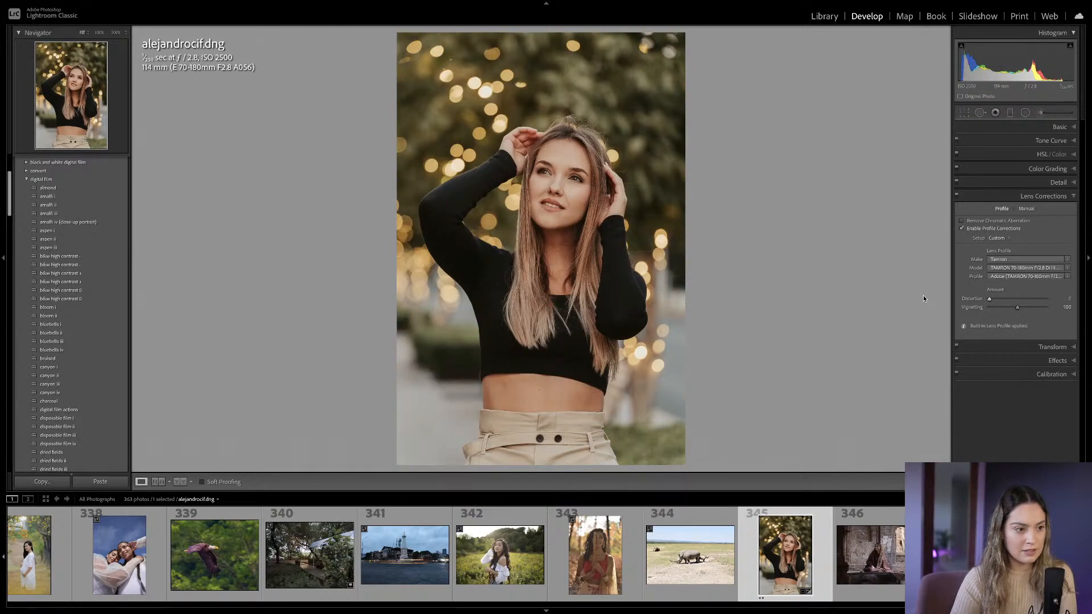
double_click(989, 300)
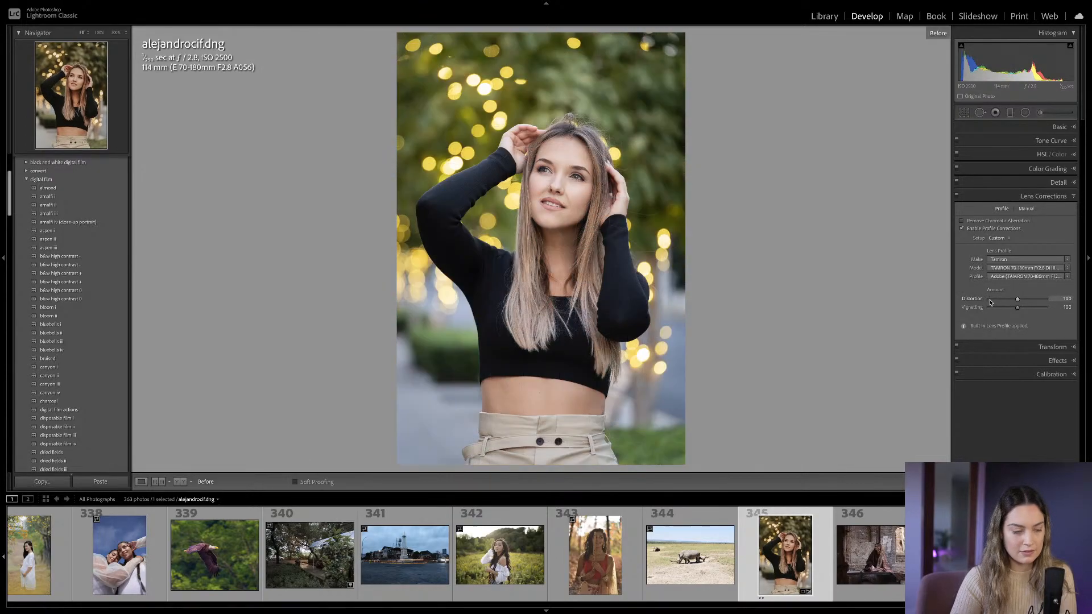
Raise the portrait's shadows to +47 and compare the result with the unedited version.
click(1067, 199)
click(1073, 128)
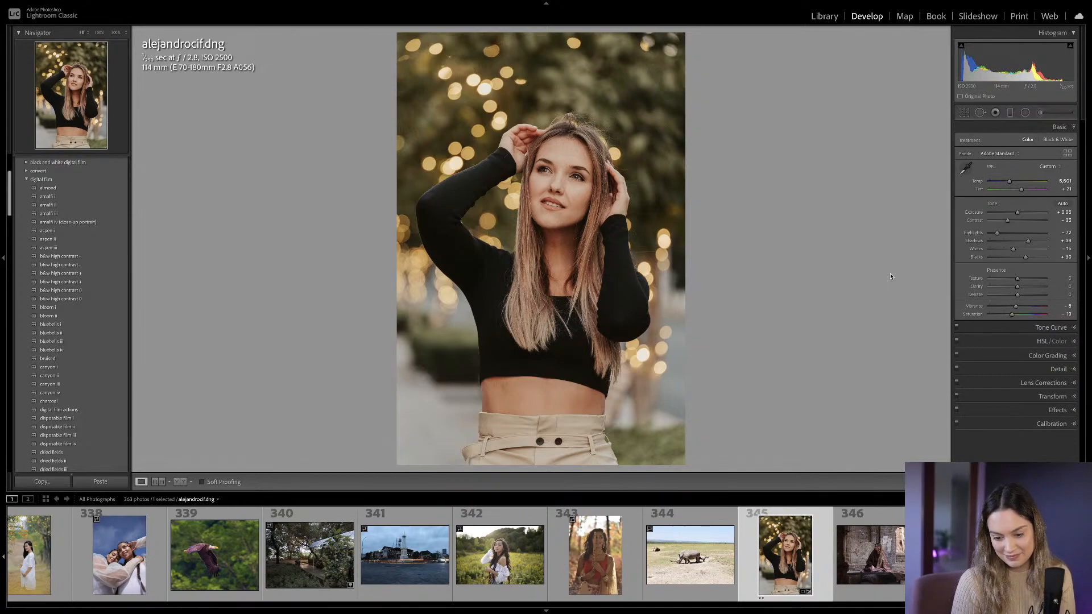
drag(1028, 241, 1074, 245)
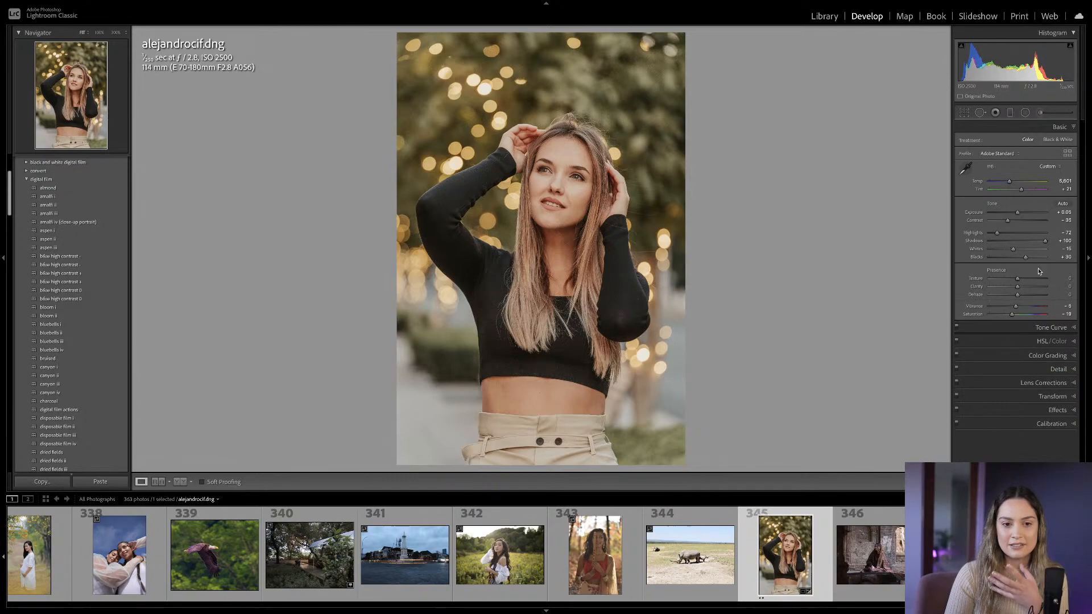
drag(1045, 241, 1032, 243)
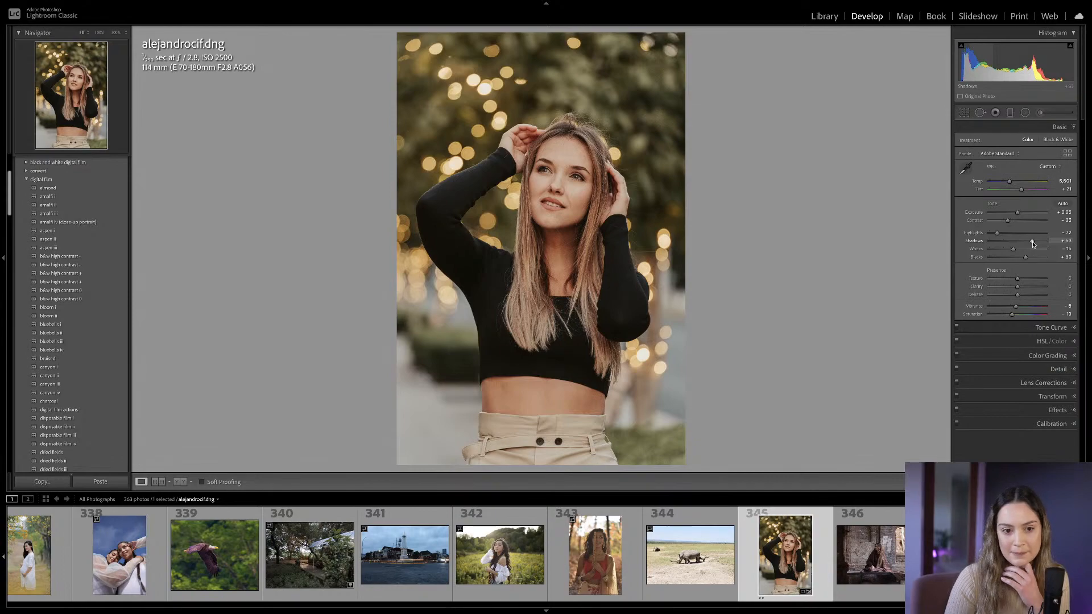
drag(1033, 244, 1030, 244)
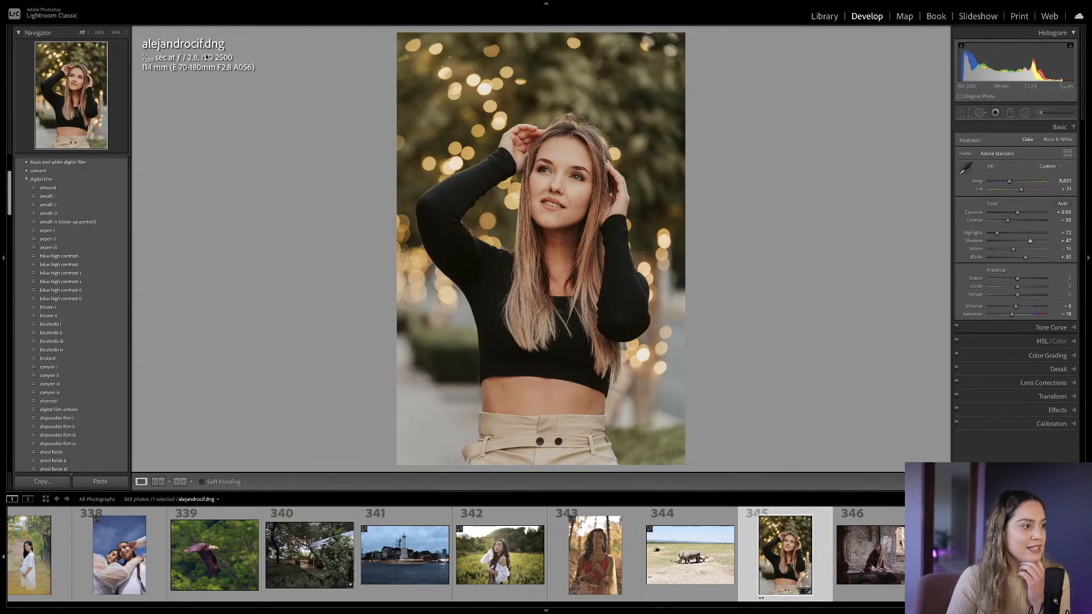
key(backslash)
key(backslash)
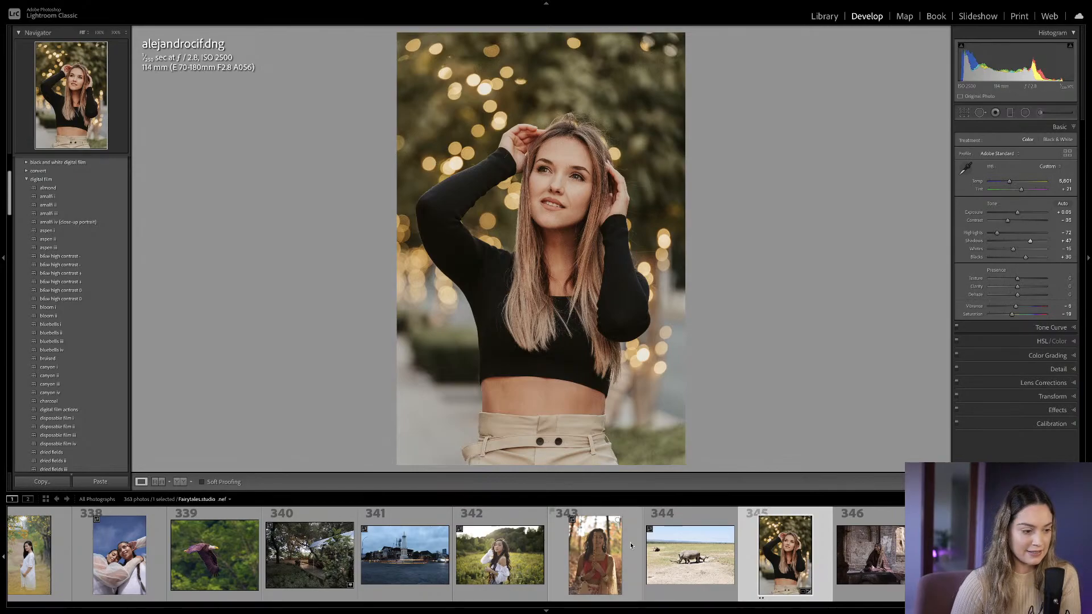
Browse the photo collection, viewing the woman in the flower field and the pottery display framed by palm leaves.
scroll(633, 545, up, 10)
scroll(632, 545, down, 10)
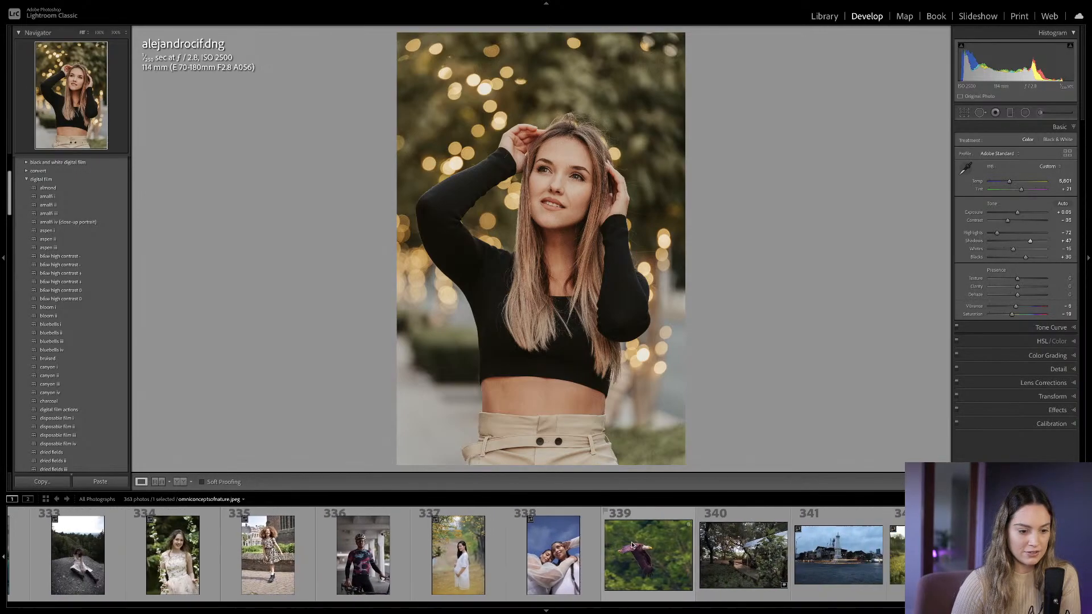
click(487, 567)
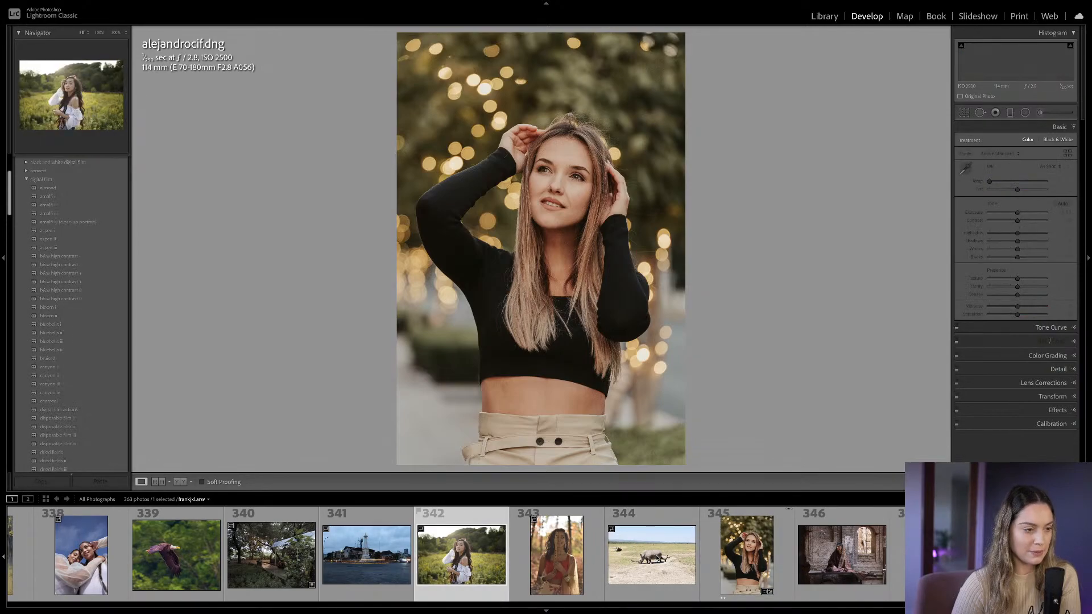
scroll(656, 555, up, 2)
scroll(656, 554, up, 7)
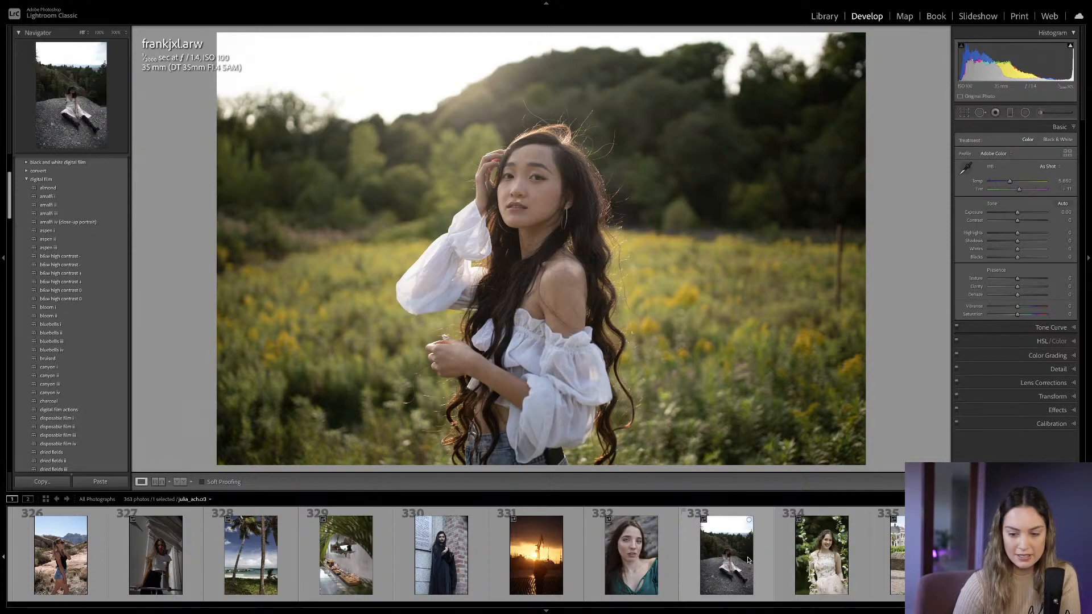
scroll(747, 557, up, 2)
scroll(748, 559, up, 4)
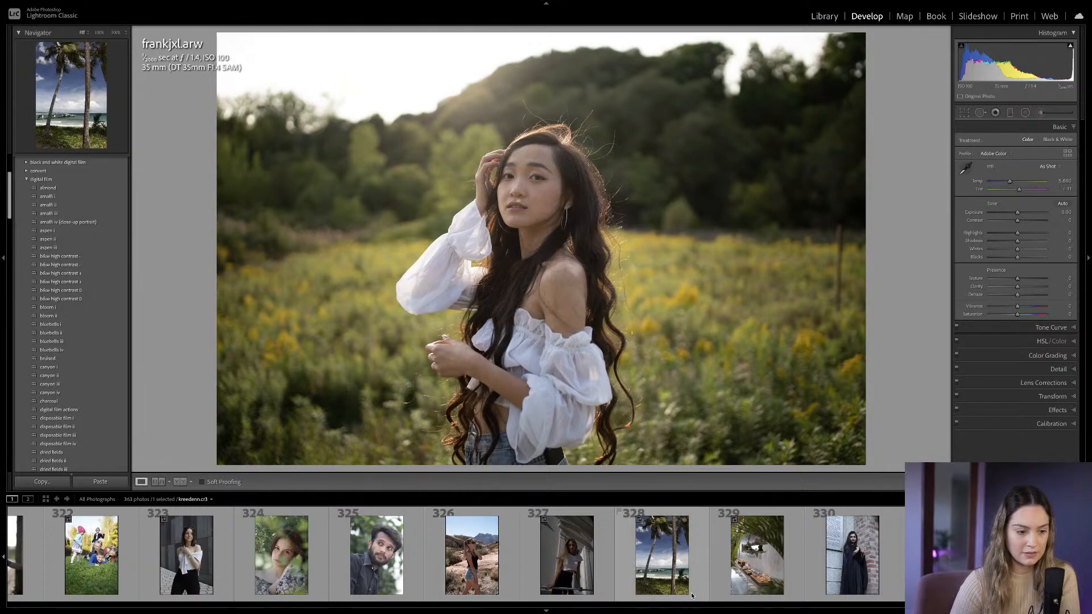
scroll(647, 564, up, 1)
click(845, 568)
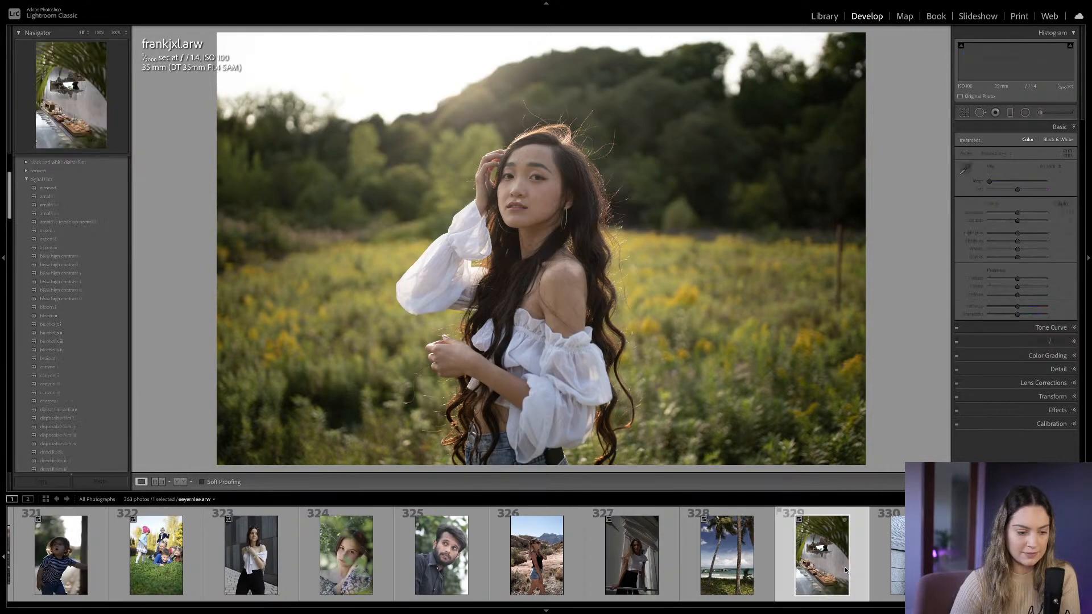
Open the photo of the couple in black clothes in a grassy field and apply the earthy 08 preset.
scroll(844, 567, up, 5)
scroll(844, 567, up, 10)
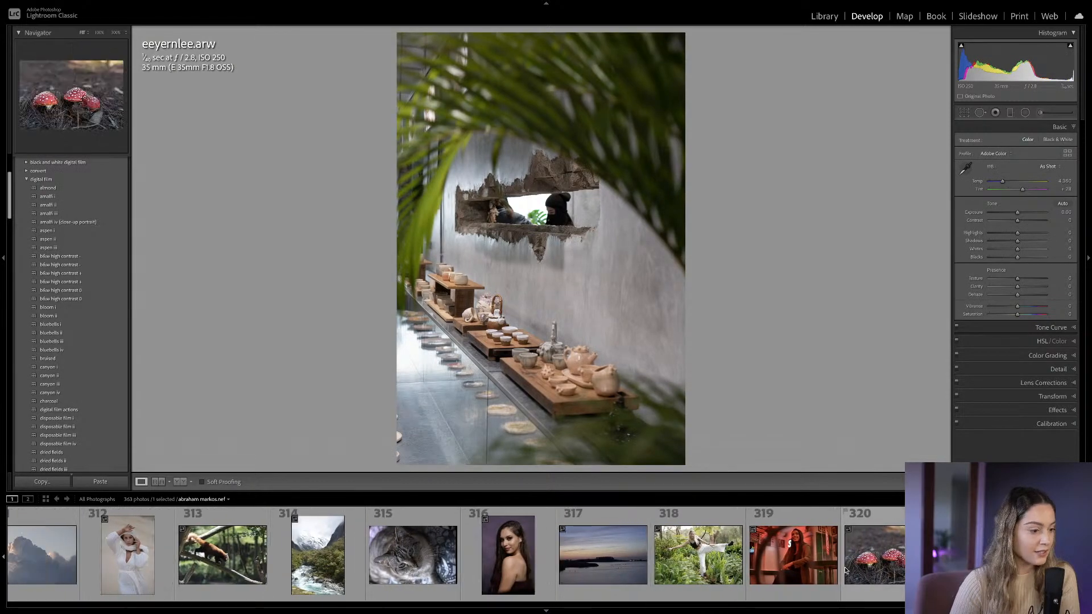
scroll(844, 567, up, 10)
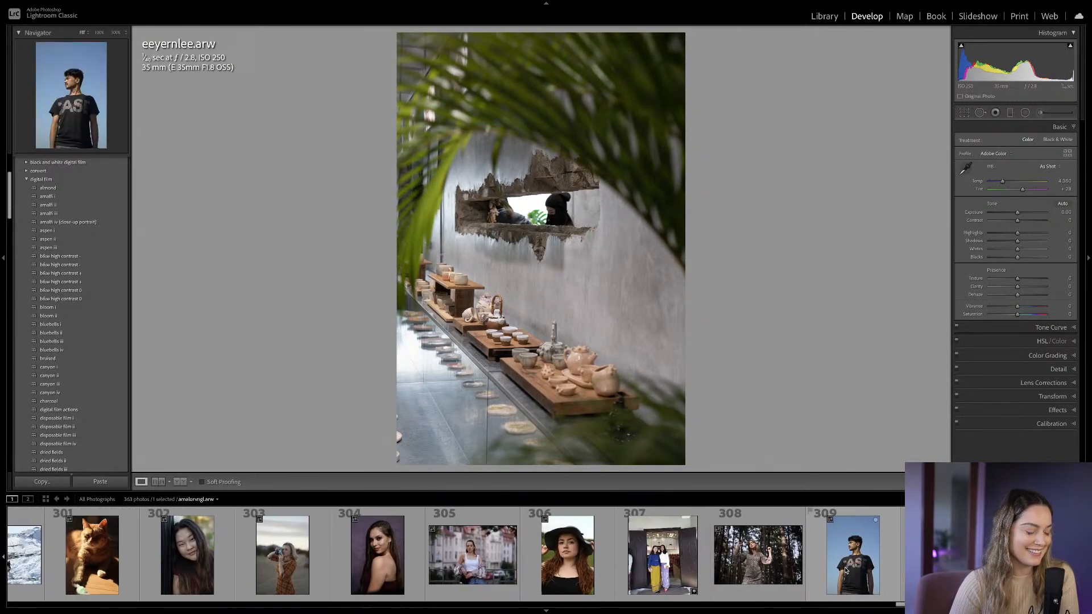
scroll(844, 568, up, 4)
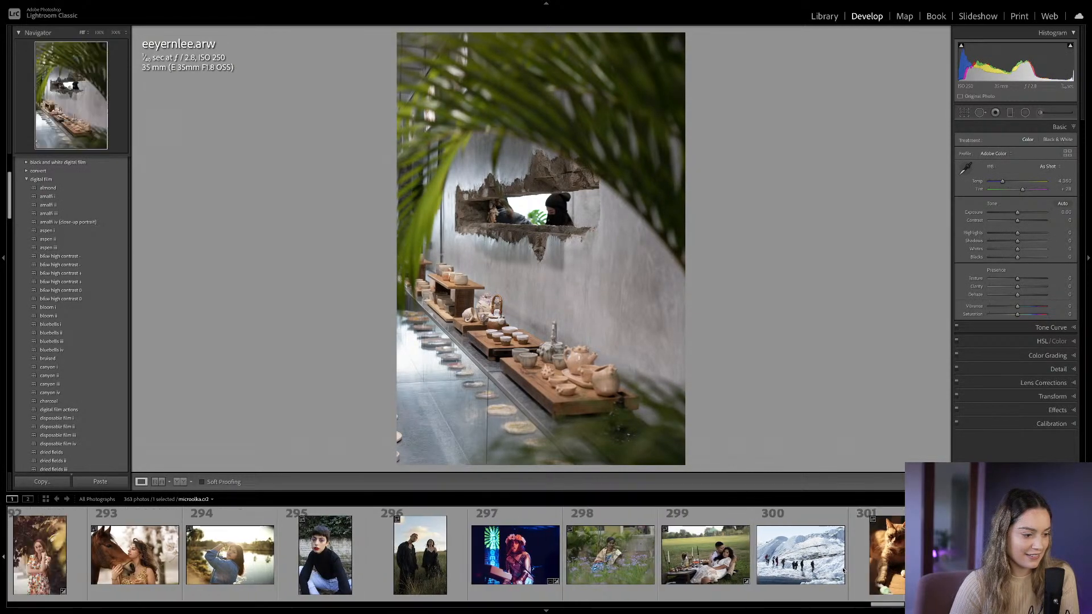
click(468, 567)
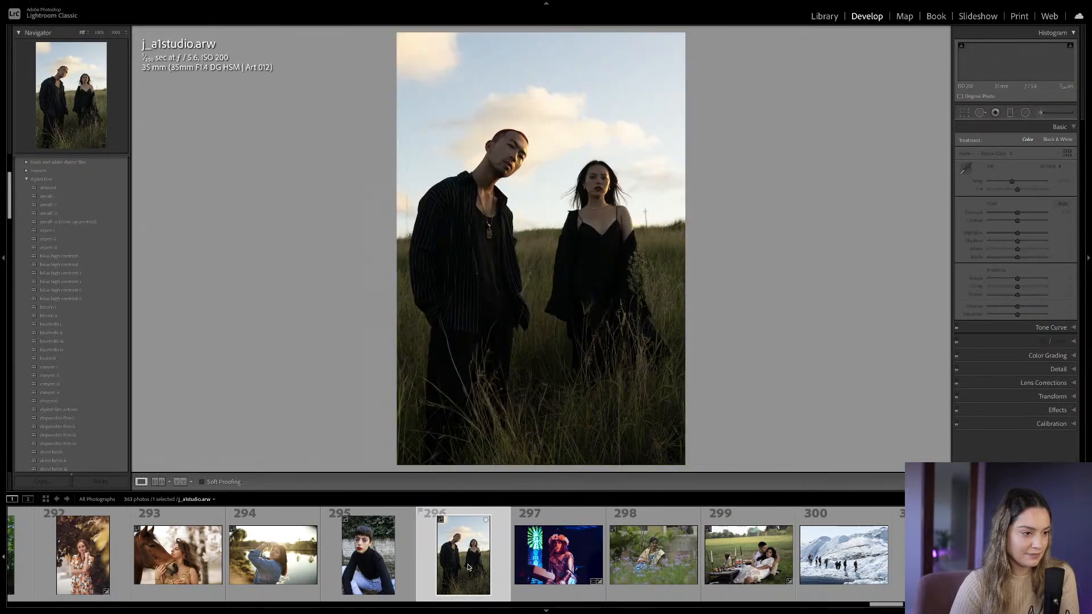
scroll(62, 335, down, 8)
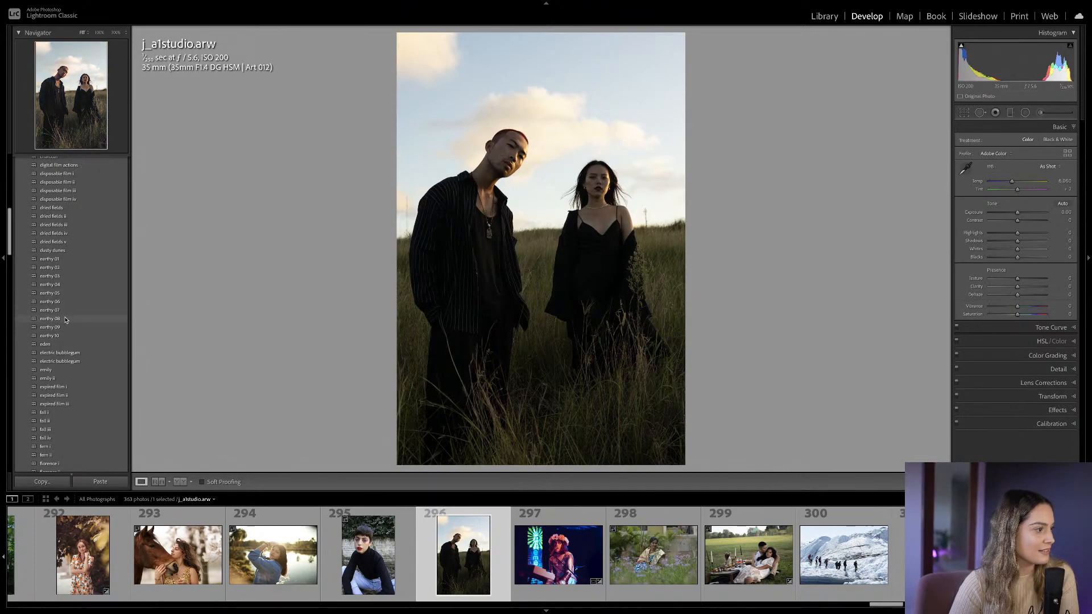
click(65, 318)
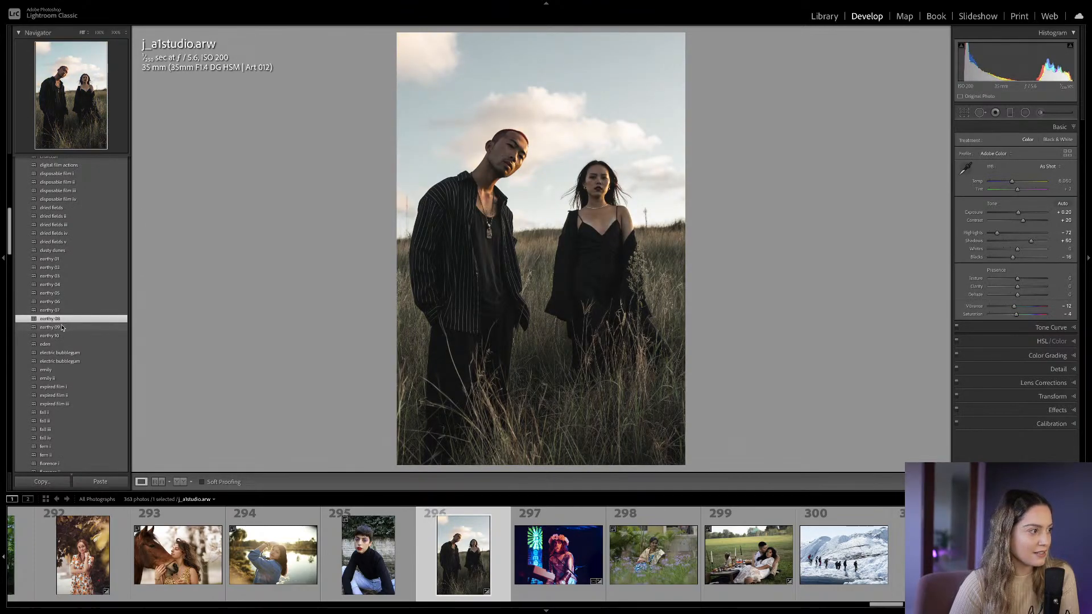
Try the earthy 09 preset on the couple in the grassy field, switch to earthy 04, and raise the exposure to +0.40.
click(63, 327)
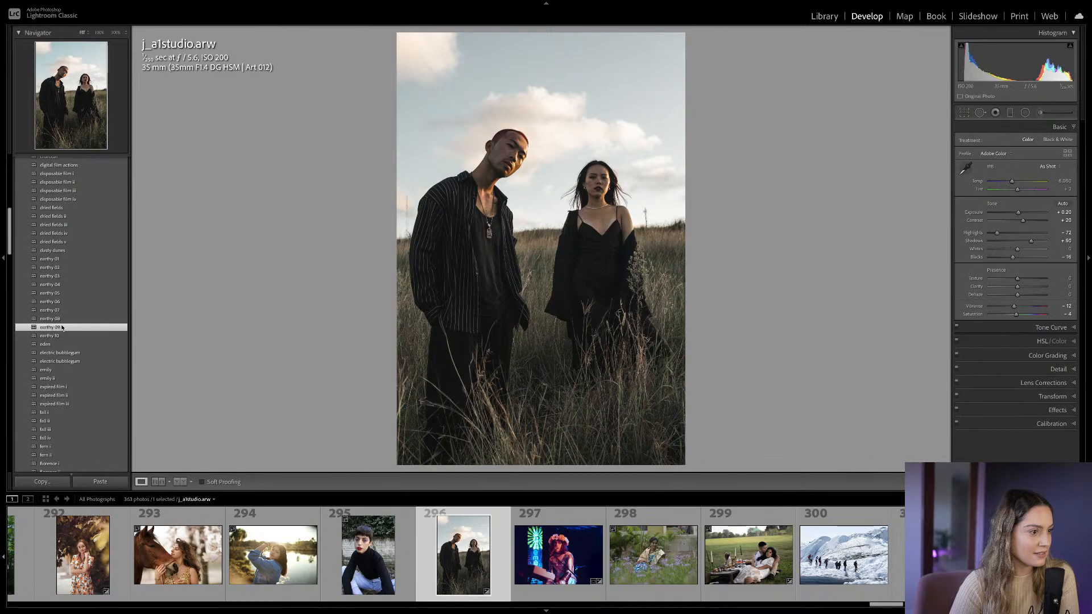
click(64, 286)
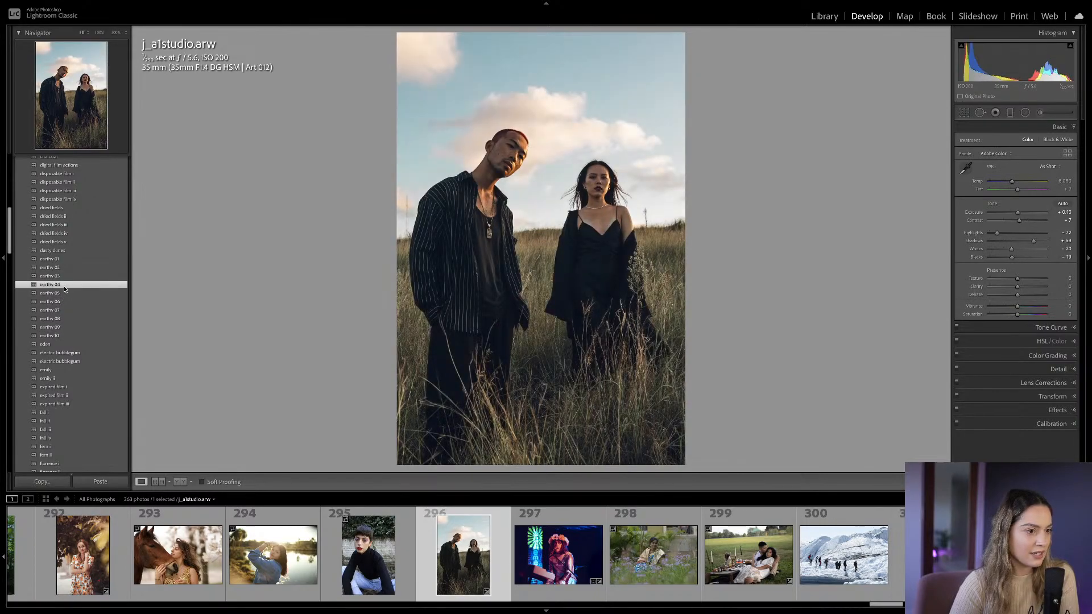
drag(1018, 212, 1022, 216)
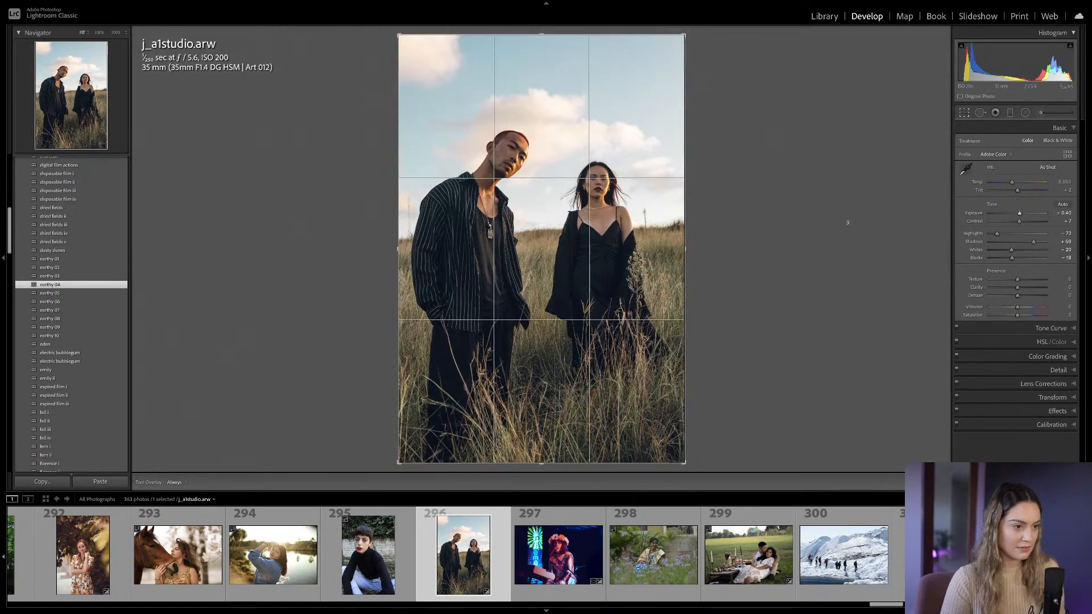
Straighten the couple photo by about 1.18 degrees with a tighter crop, and compare it with the unedited version.
key(r)
drag(717, 187, 715, 189)
drag(680, 238, 630, 252)
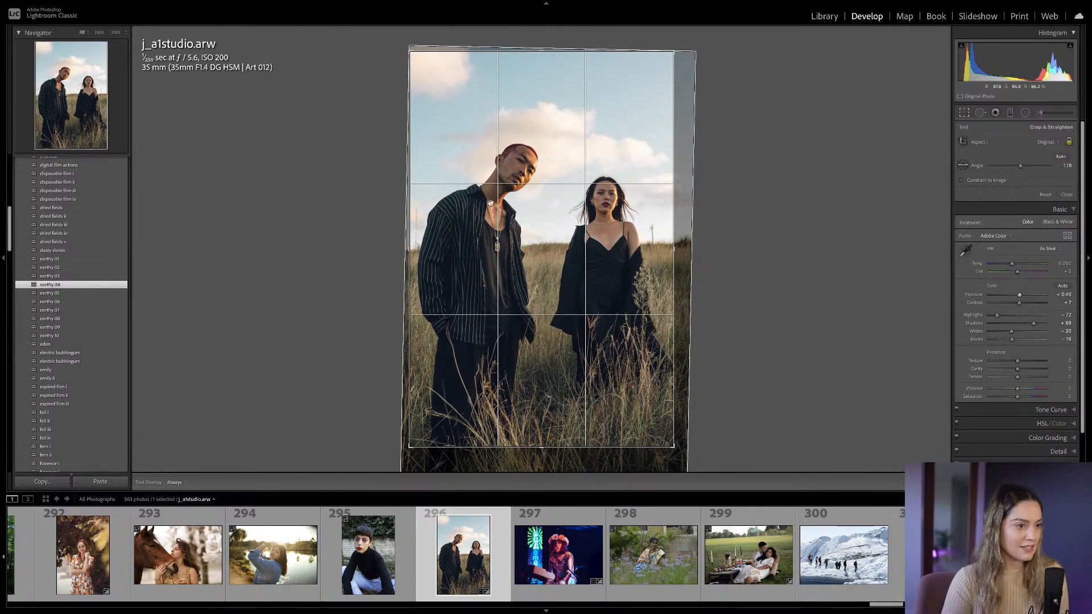
key(Return)
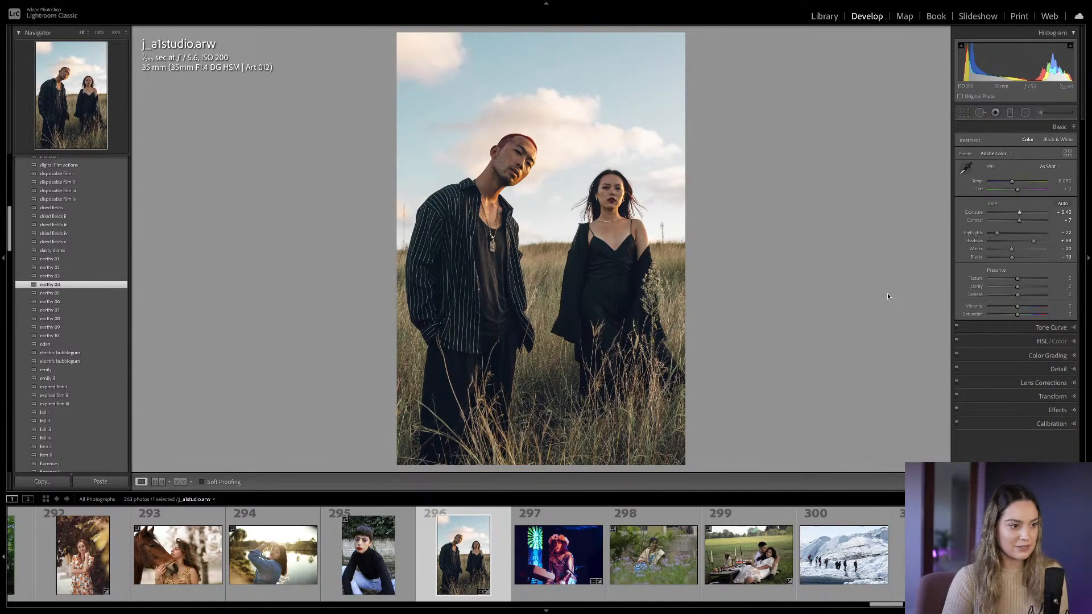
key(backslash)
key(backslash)
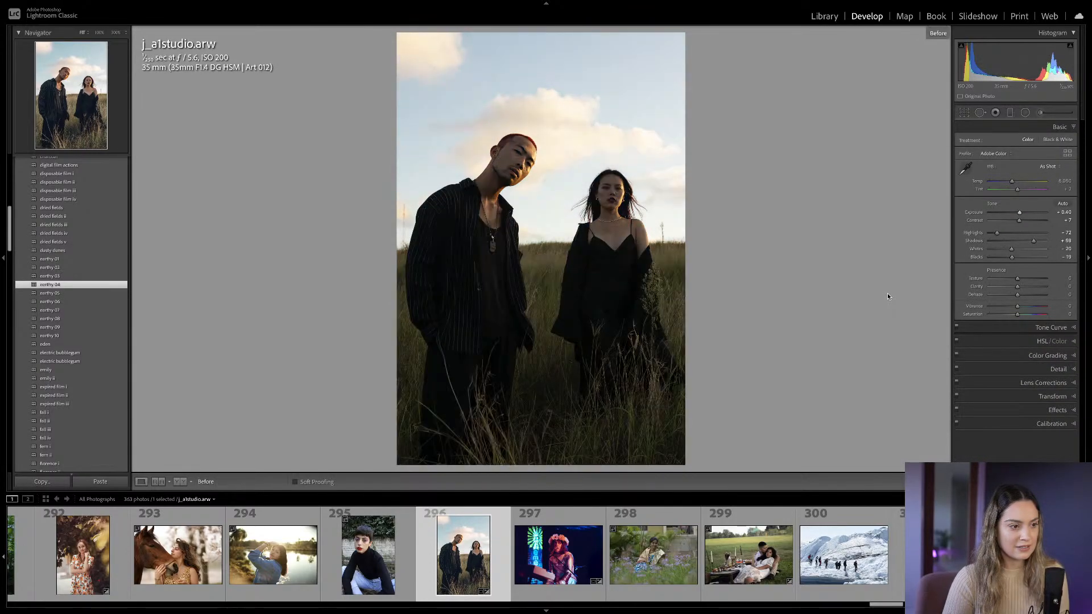
Reduce the orange saturation, warm the temperature with vibrance at +7 and saturation at −3, and compare the couple photo with its unedited version.
click(1071, 343)
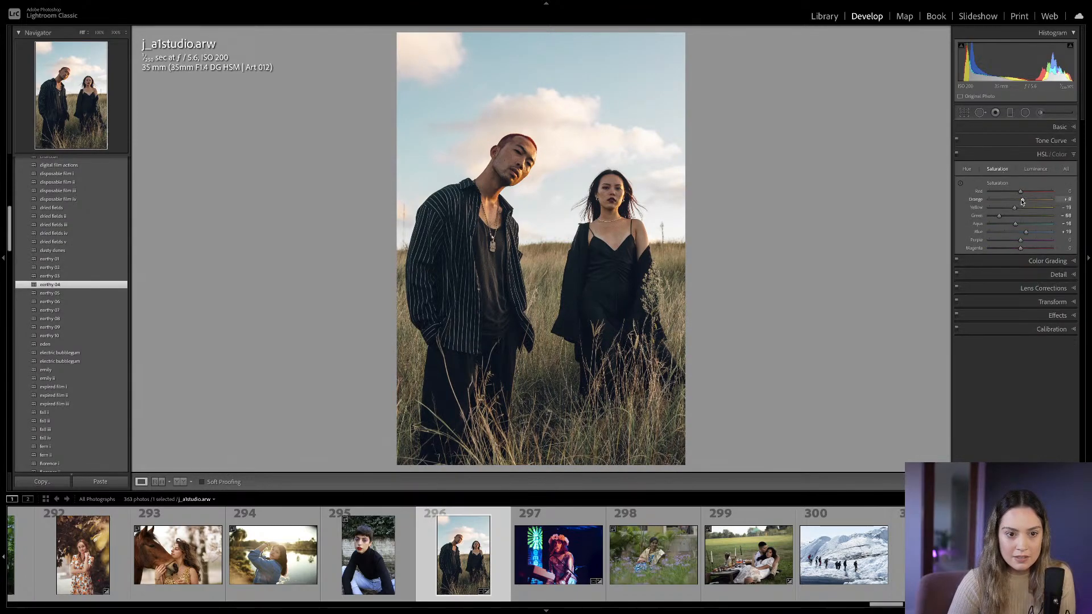
drag(1016, 201, 1015, 201)
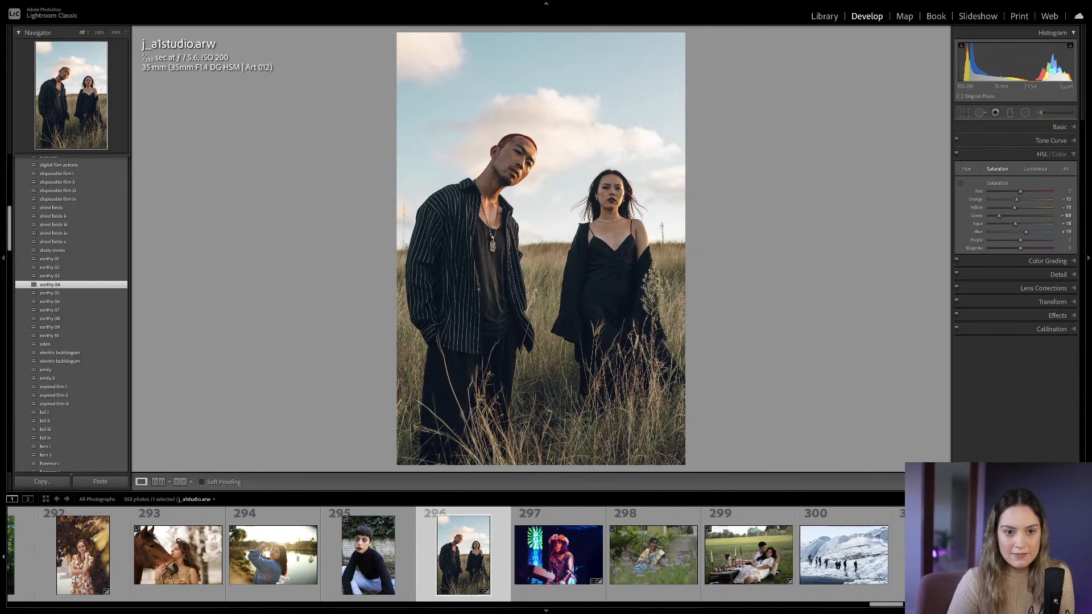
click(1059, 127)
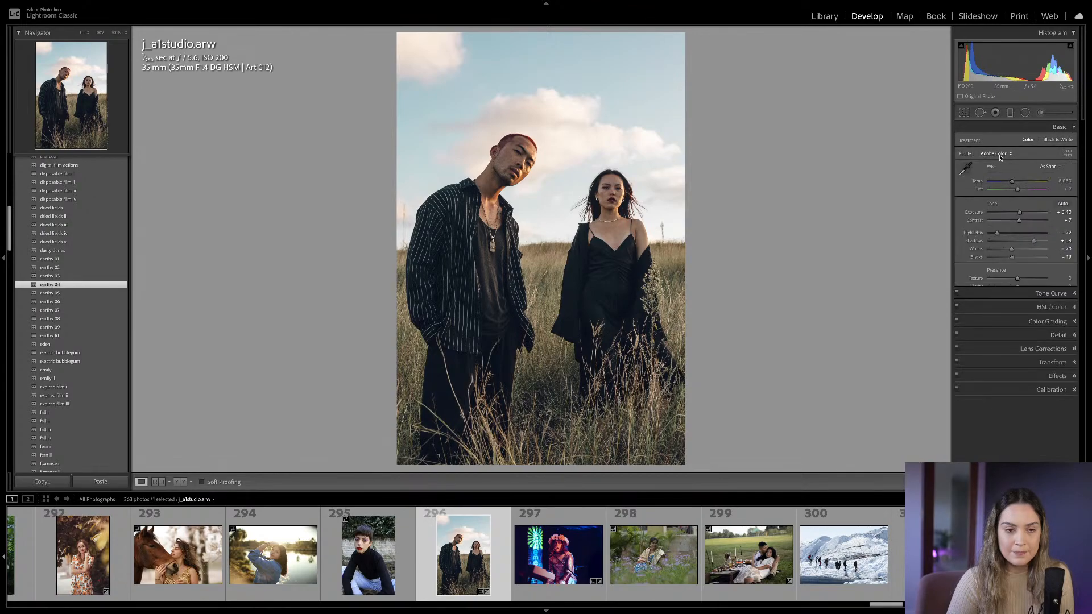
drag(1013, 181, 1015, 182)
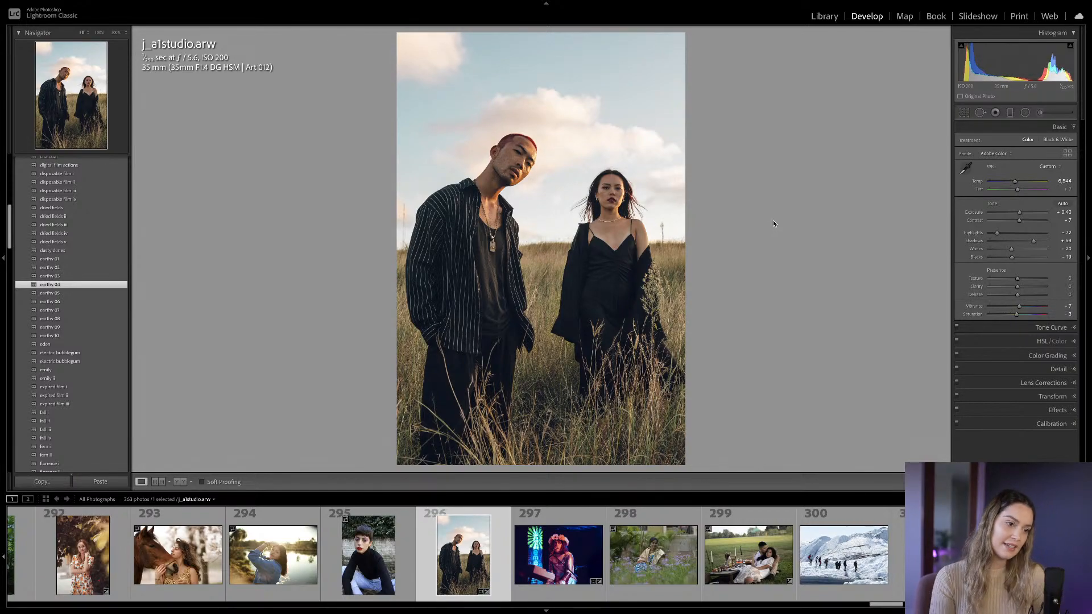
key(backslash)
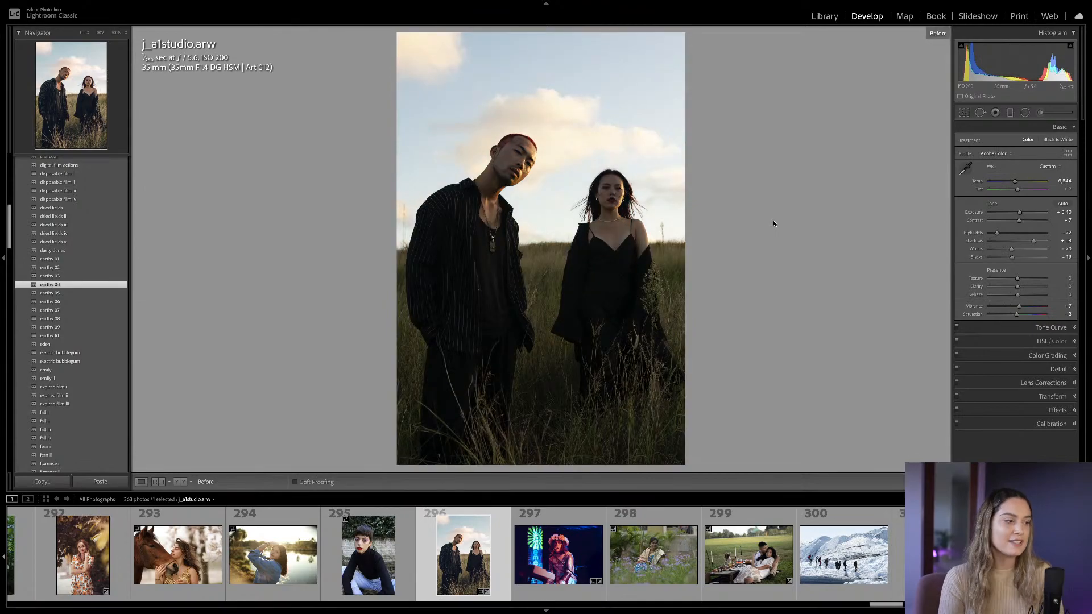
key(backslash)
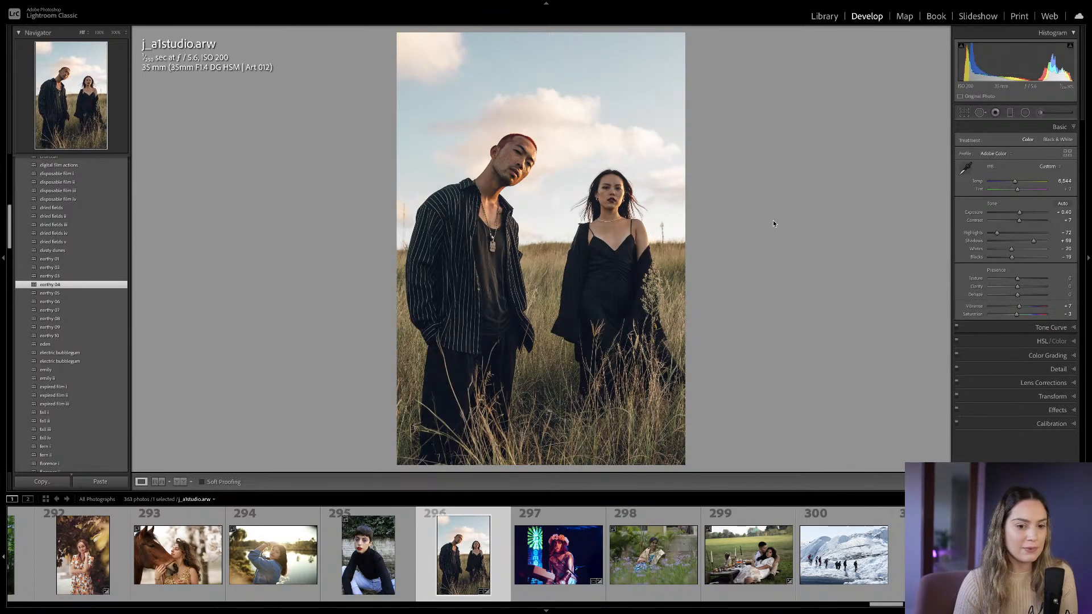
key(backslash)
key(backslash)
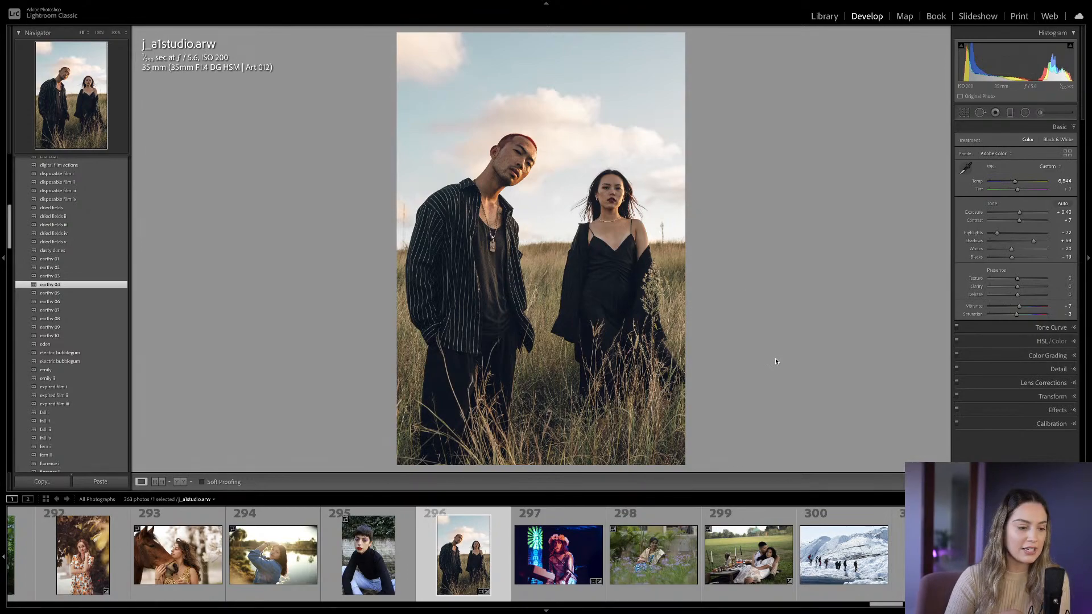
Browse back through the photo collection and open the portrait of the smiling man holding out a daisy.
scroll(720, 568, up, 5)
scroll(720, 570, up, 3)
scroll(720, 570, up, 1)
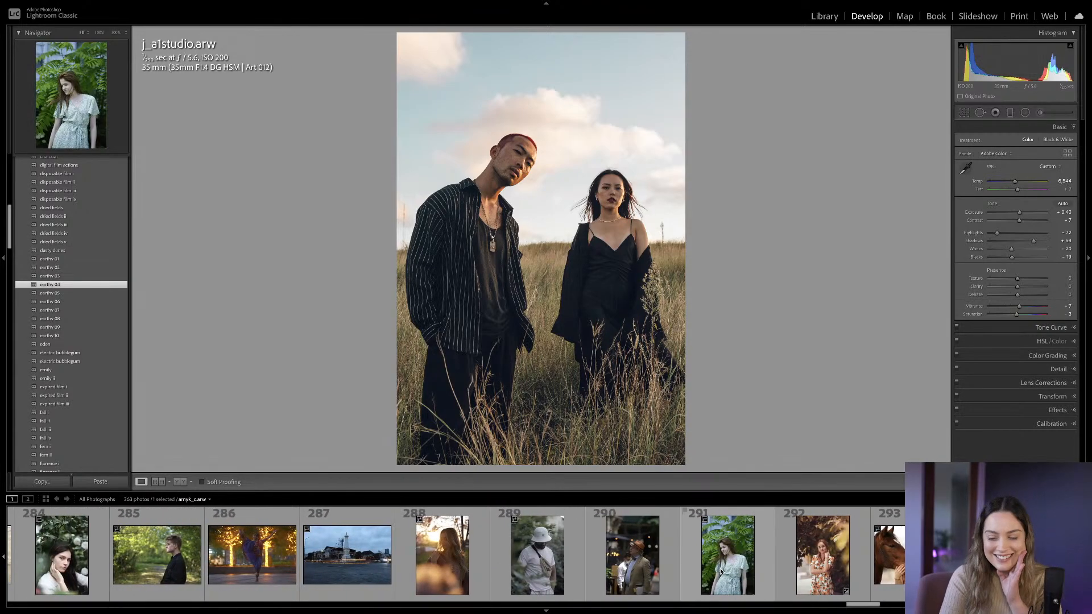
scroll(720, 568, up, 2)
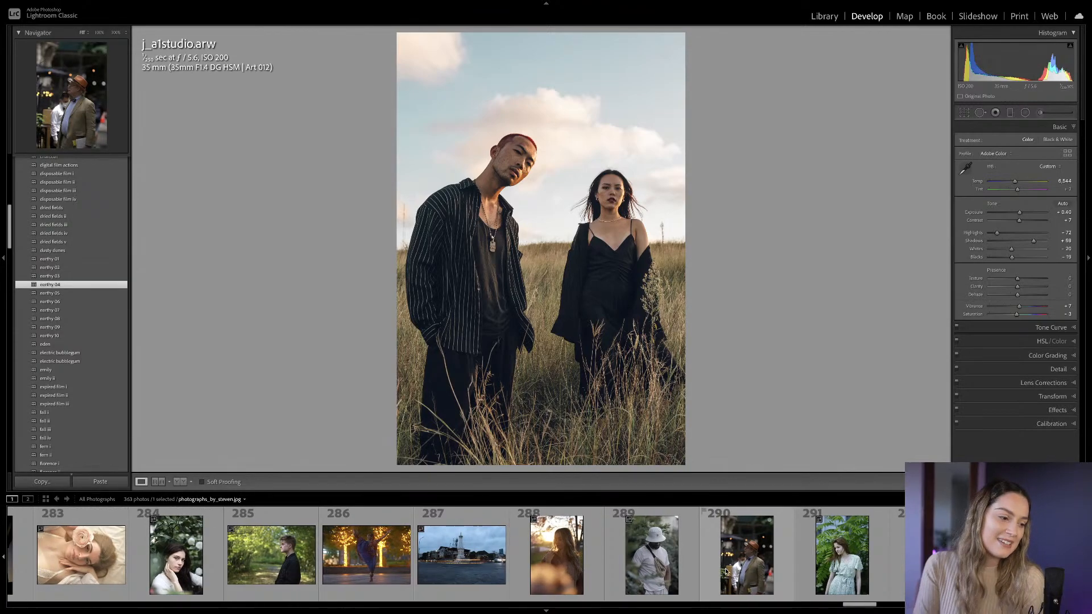
scroll(725, 570, up, 6)
scroll(729, 568, up, 5)
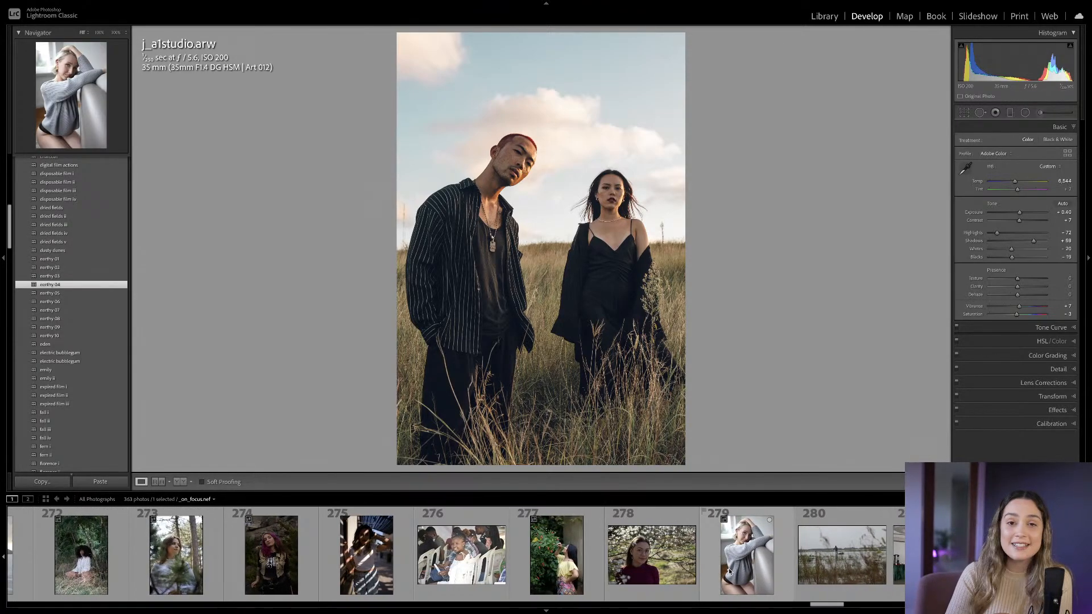
scroll(728, 568, up, 7)
scroll(730, 571, up, 8)
scroll(729, 568, up, 4)
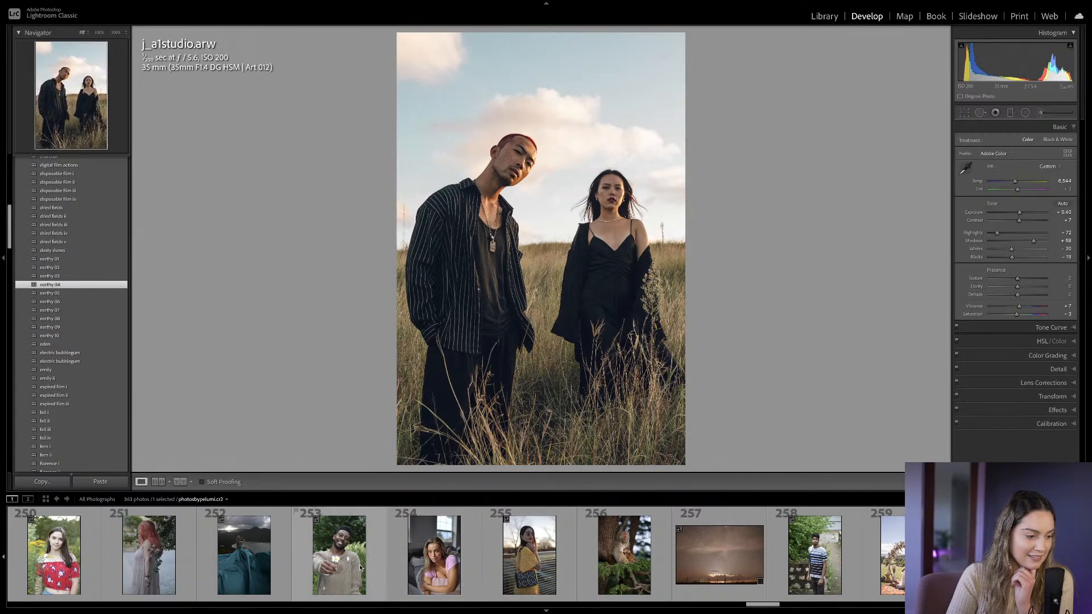
click(362, 568)
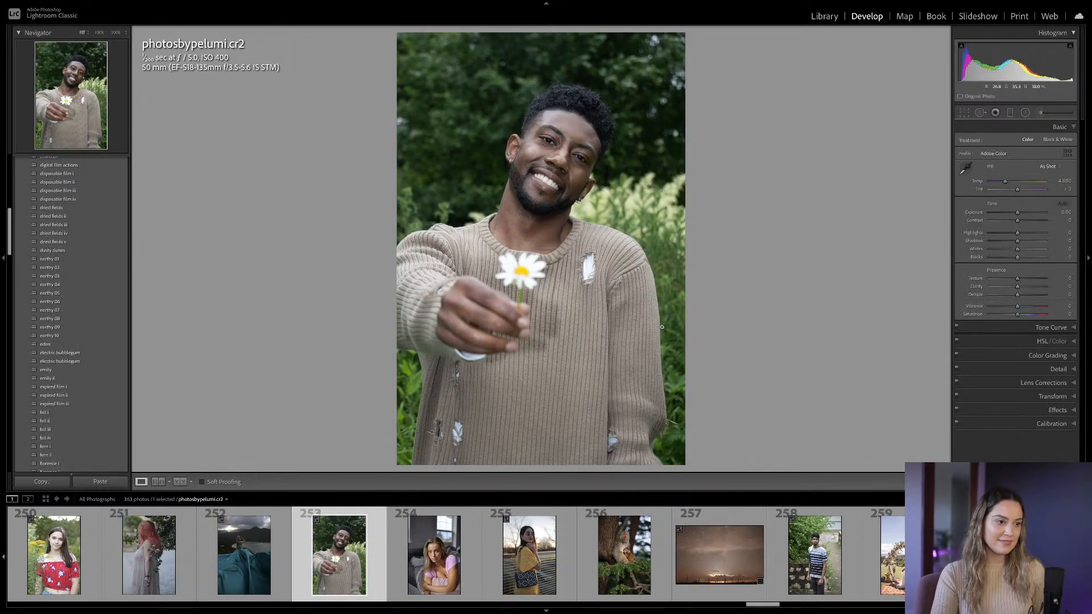
Crop the daisy portrait slightly tighter around the man, keeping the original aspect ratio.
key(r)
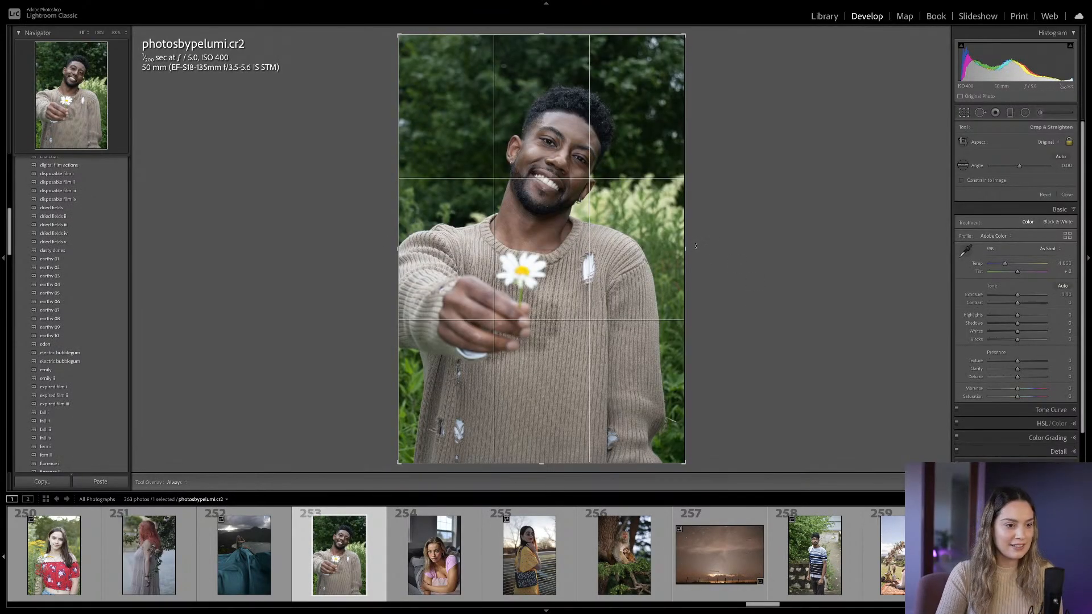
drag(684, 248, 670, 248)
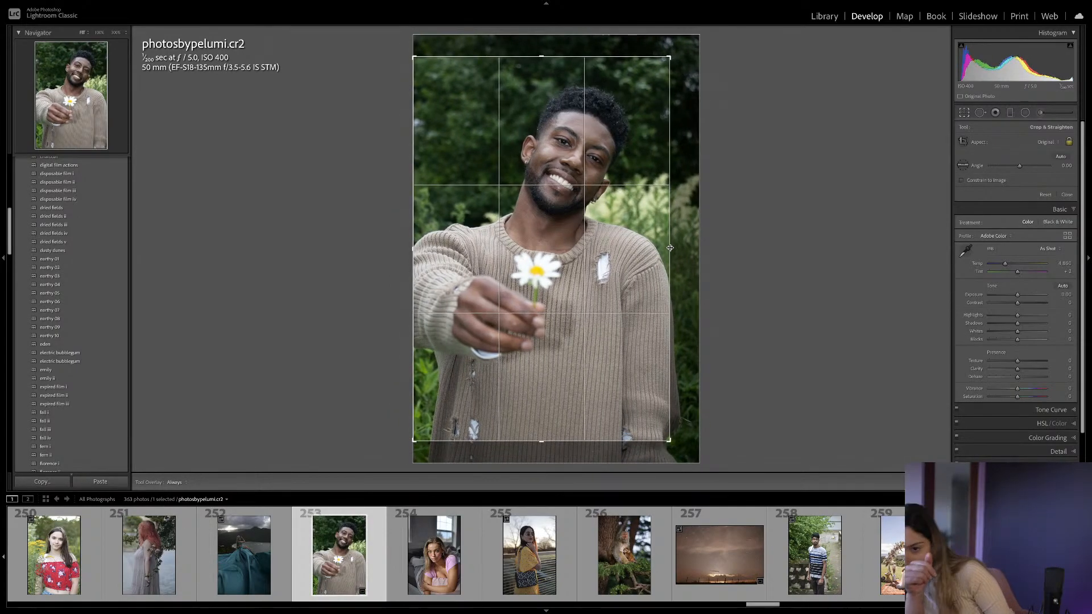
drag(670, 248, 671, 248)
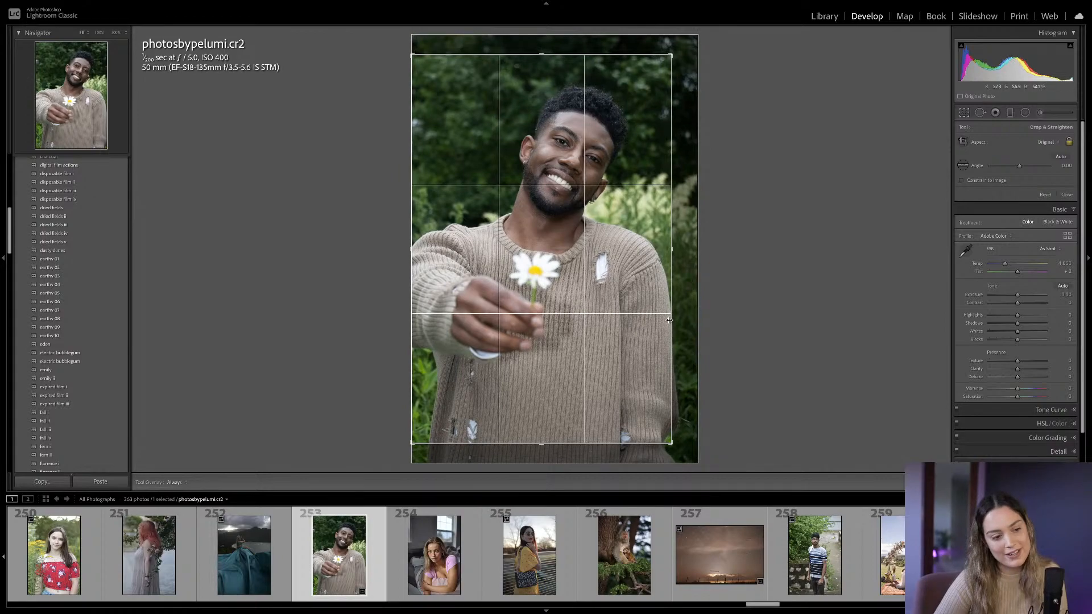
key(Return)
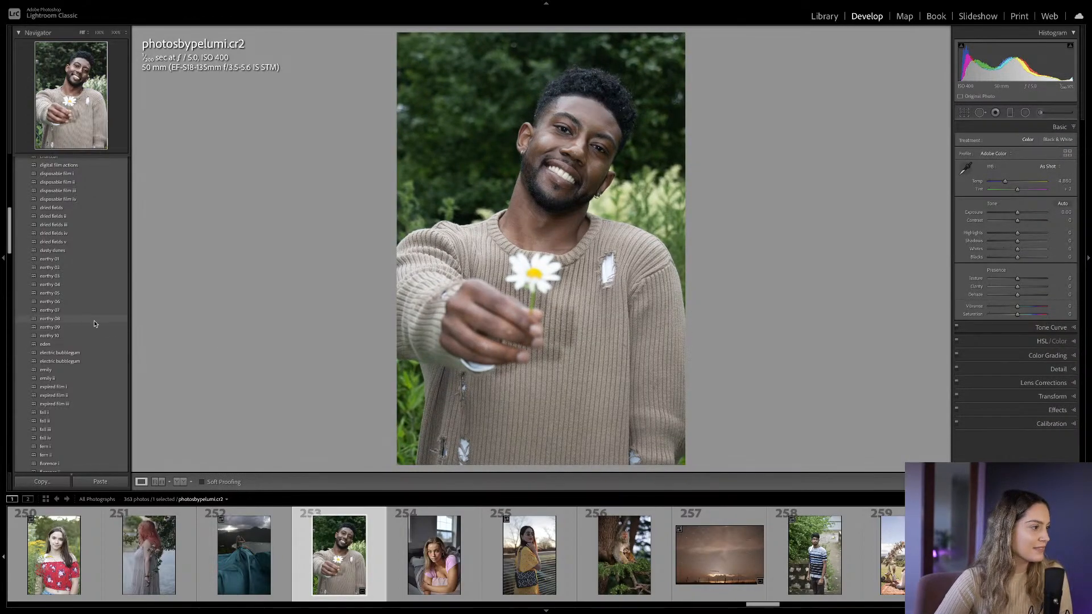
Apply the earthy 05 preset to the daisy portrait and darken the foliage by lowering the green luminance and setting yellow luminance to −7.
click(79, 293)
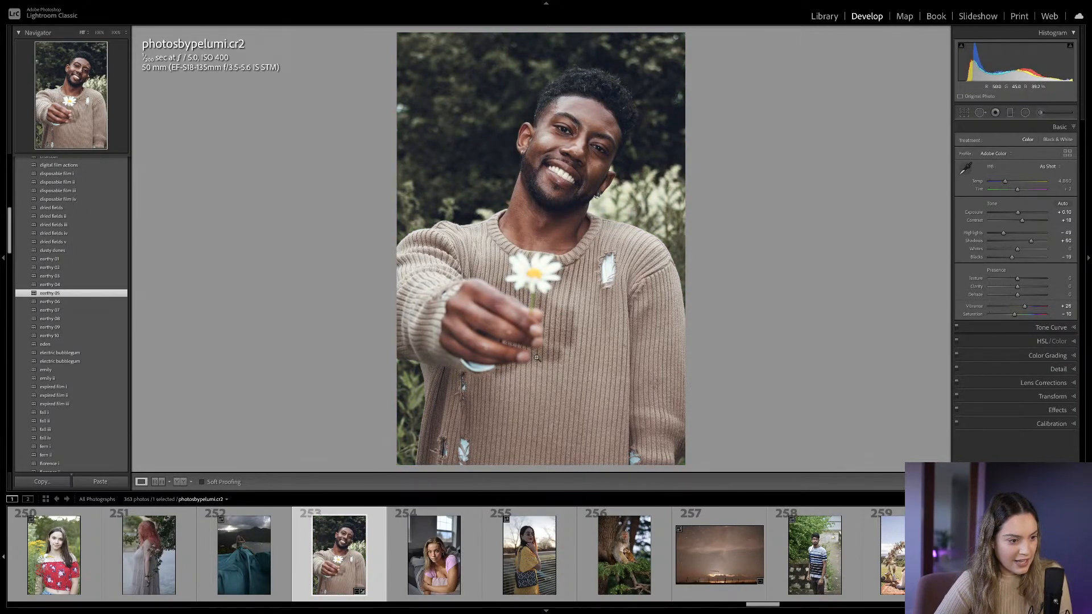
drag(1017, 213, 1019, 214)
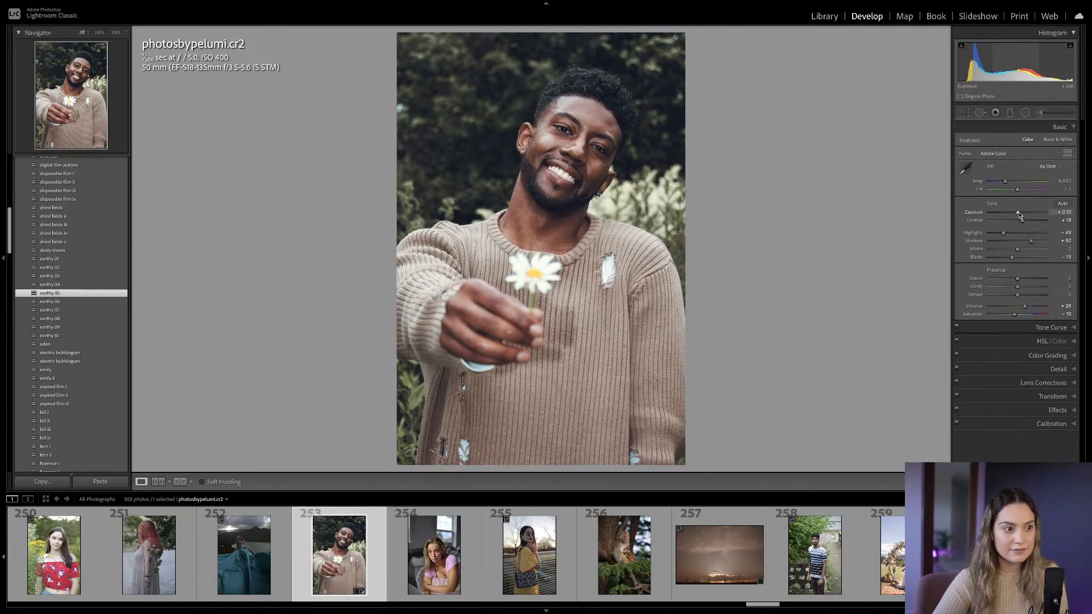
click(1051, 341)
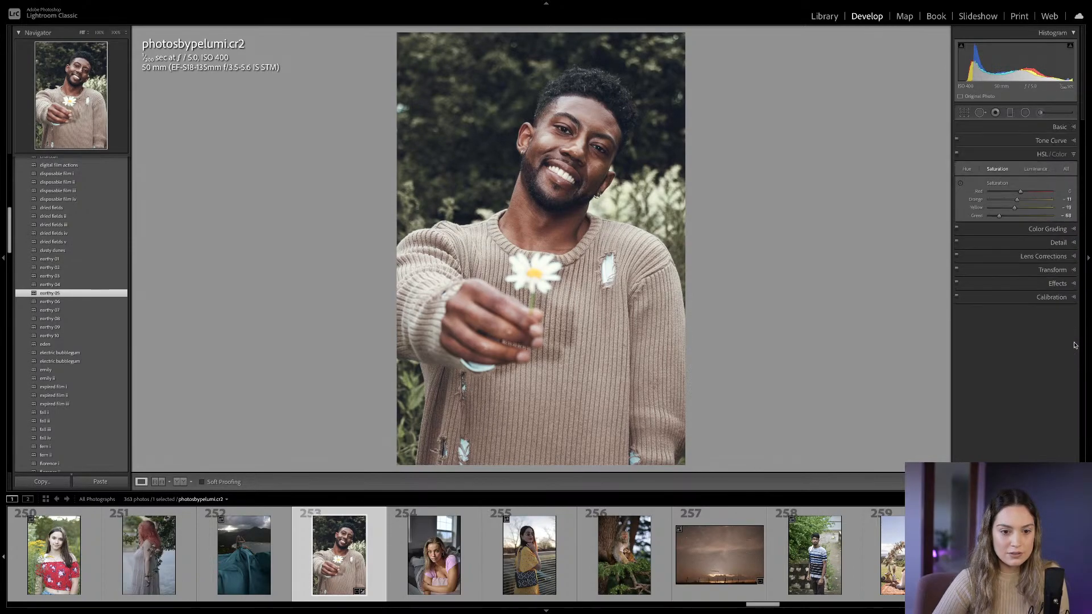
click(1035, 169)
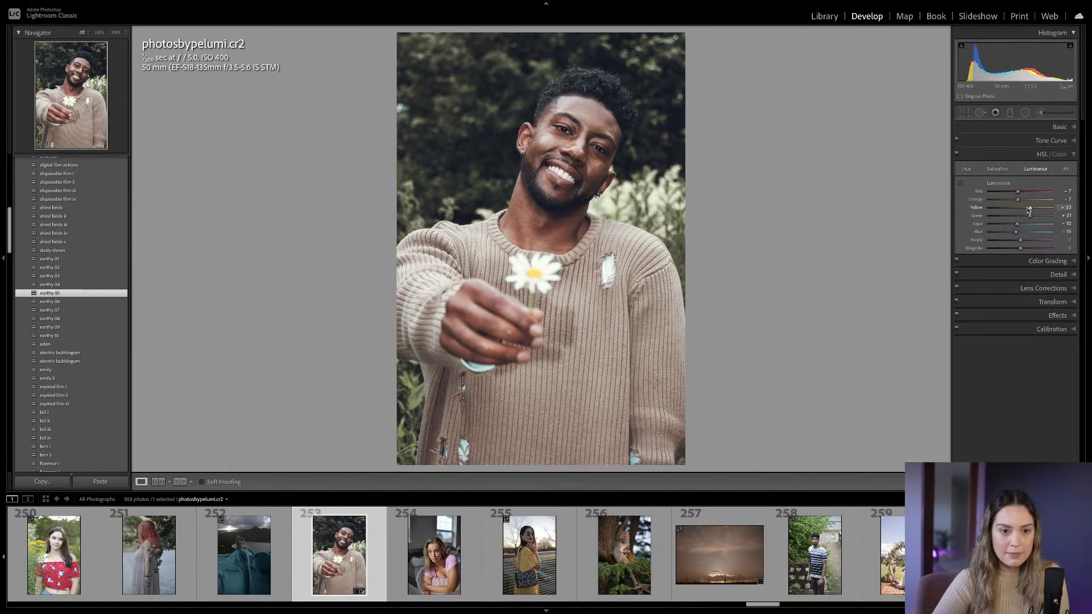
drag(1029, 208, 992, 218)
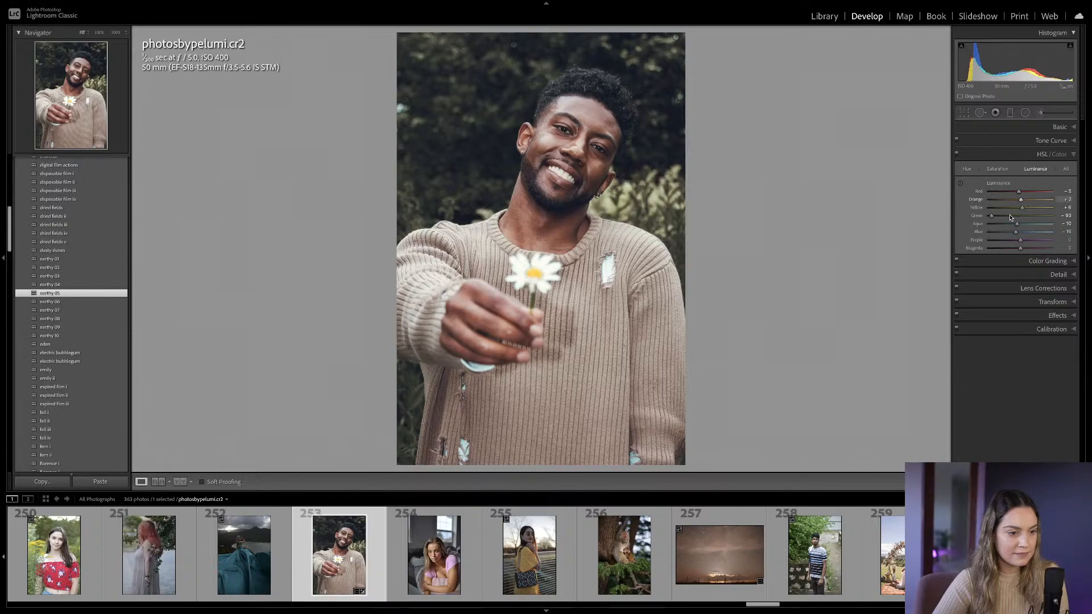
mouse_move(1024, 209)
mouse_down()
mouse_move(1003, 218)
mouse_move(1012, 219)
mouse_up()
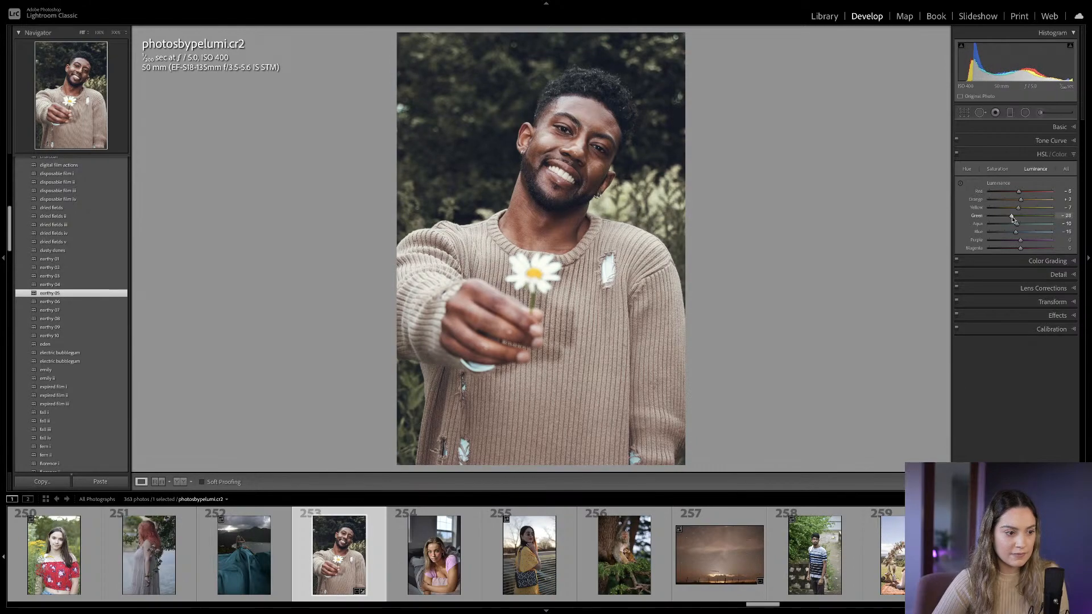
Paint the bright foliage beside the man's shoulder with a size 14, feather 80 adjustment brush and darken it to exposure about −1.2, saturation −7.
click(1057, 127)
click(1038, 112)
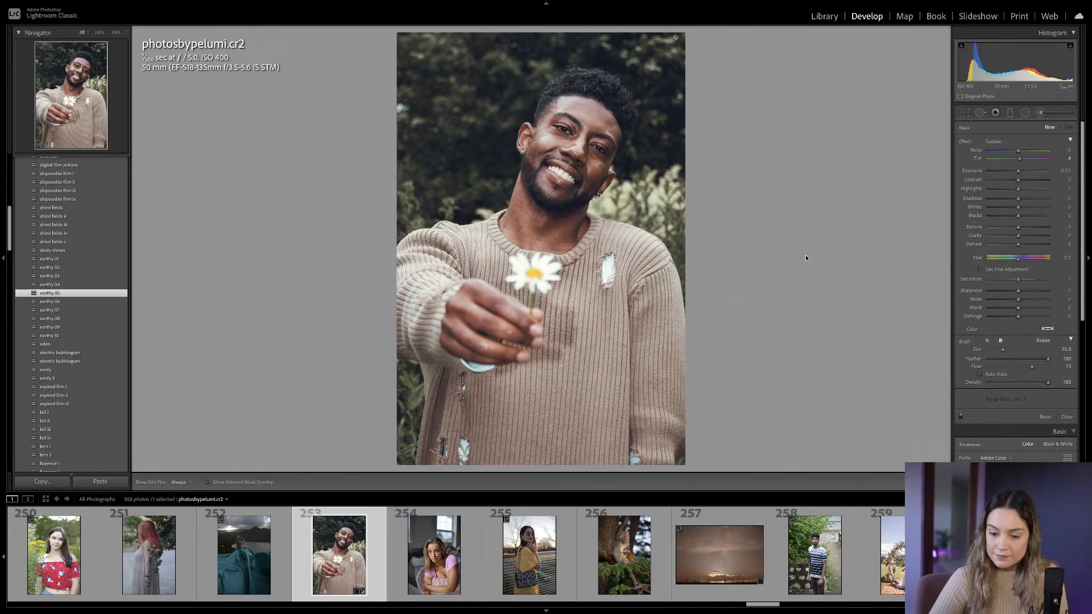
scroll(705, 232, down, 3)
shift+scroll(686, 215, down, 1)
scroll(682, 212, down, 3)
key(h)
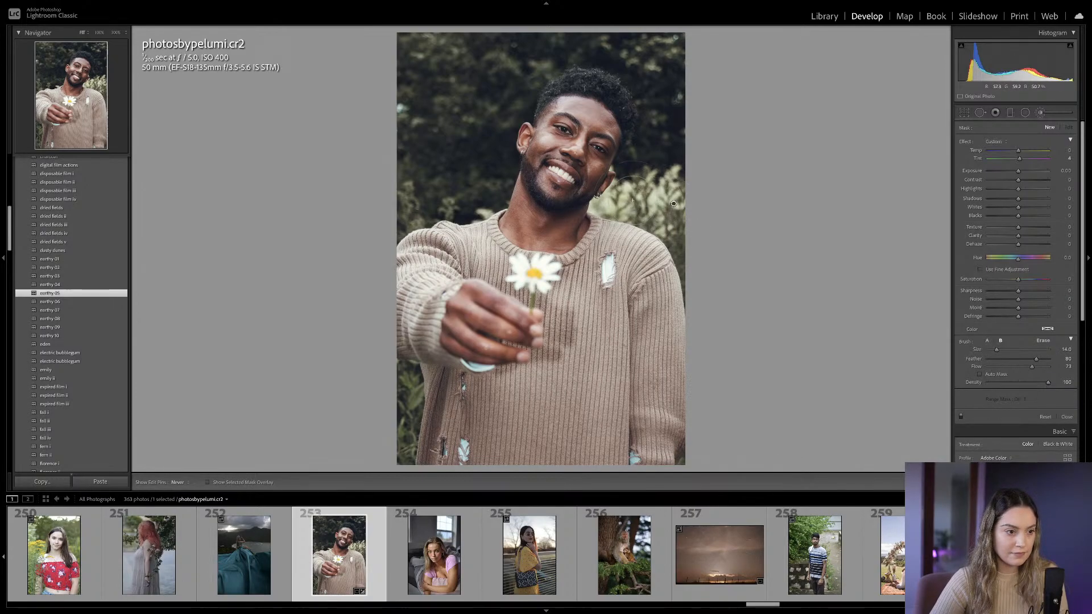
click(674, 203)
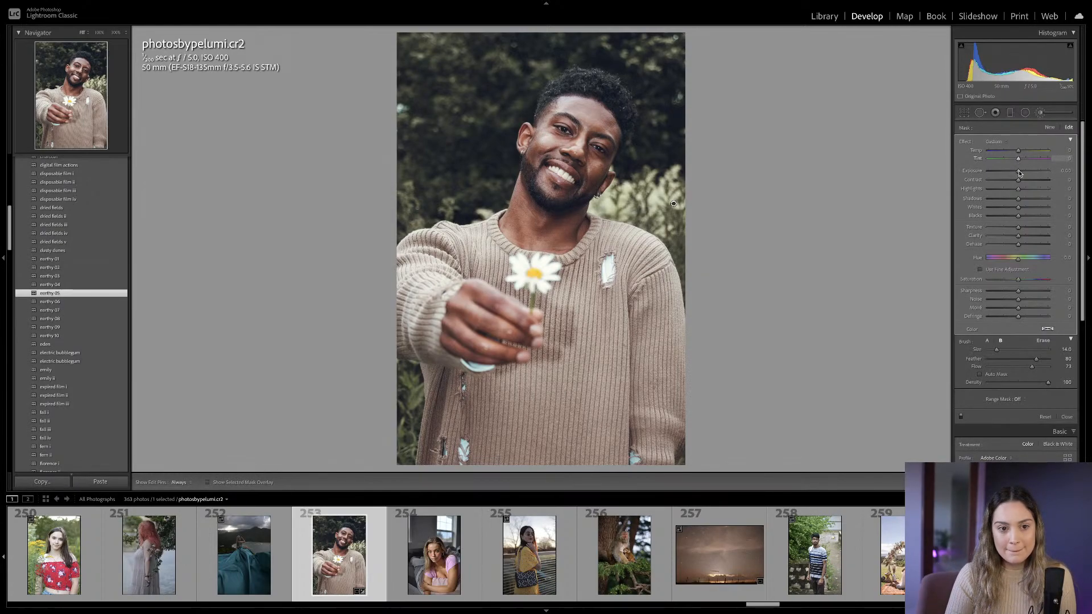
mouse_move(1019, 172)
mouse_down()
mouse_move(995, 191)
mouse_move(1012, 172)
mouse_up()
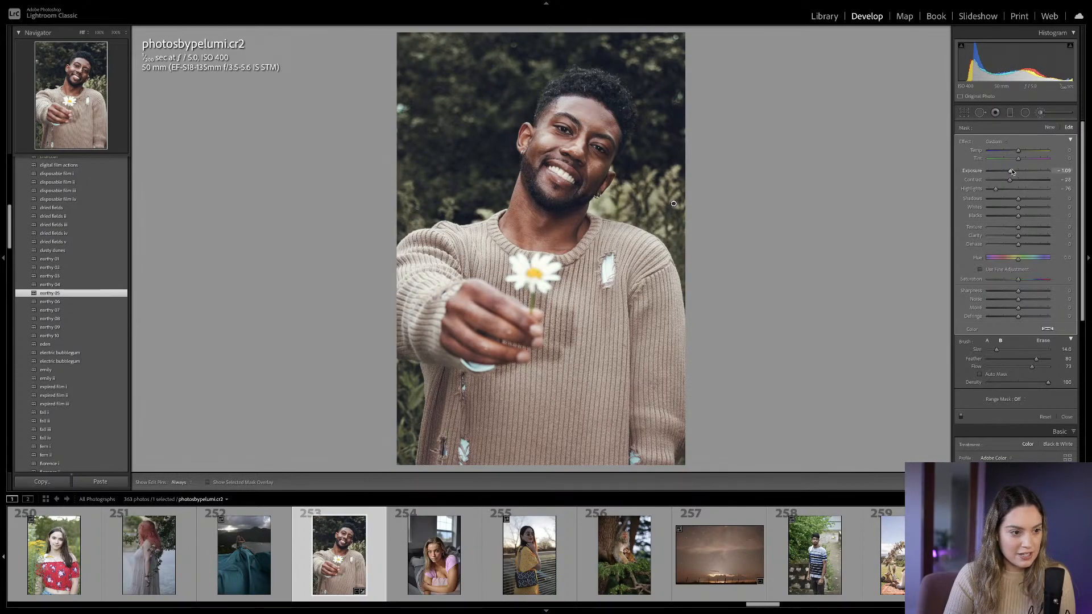
drag(1017, 280, 1014, 281)
Refine the darkened foliage mask beside the man's face and shoulder with a smaller brush, checking it with the mask overlay, and finish the brushwork.
scroll(622, 184, down, 3)
key(o)
scroll(622, 184, down, 2)
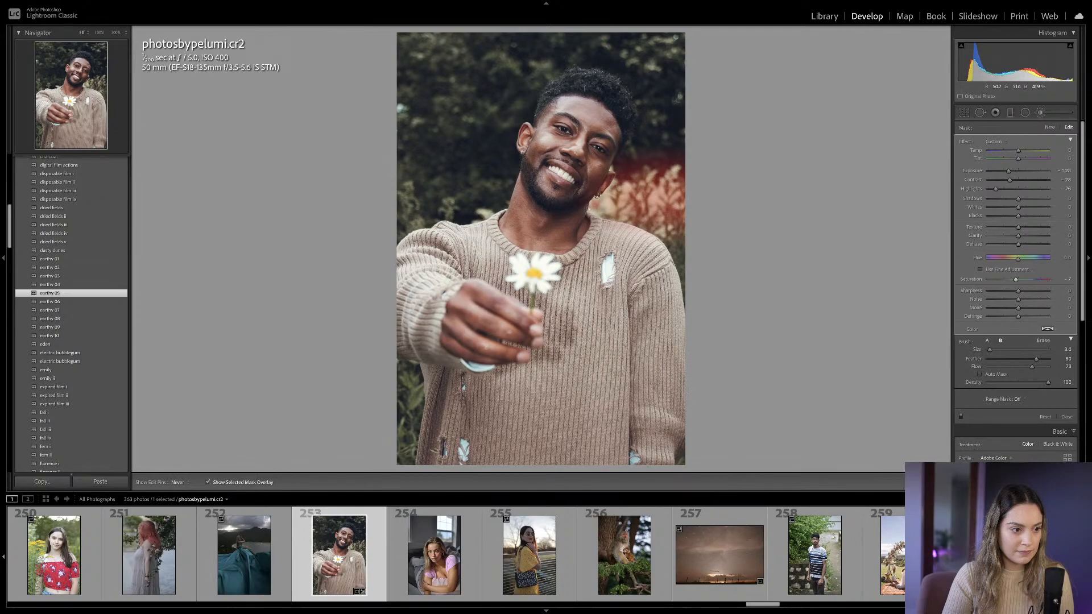
key(h)
scroll(618, 180, down, 2)
key(h)
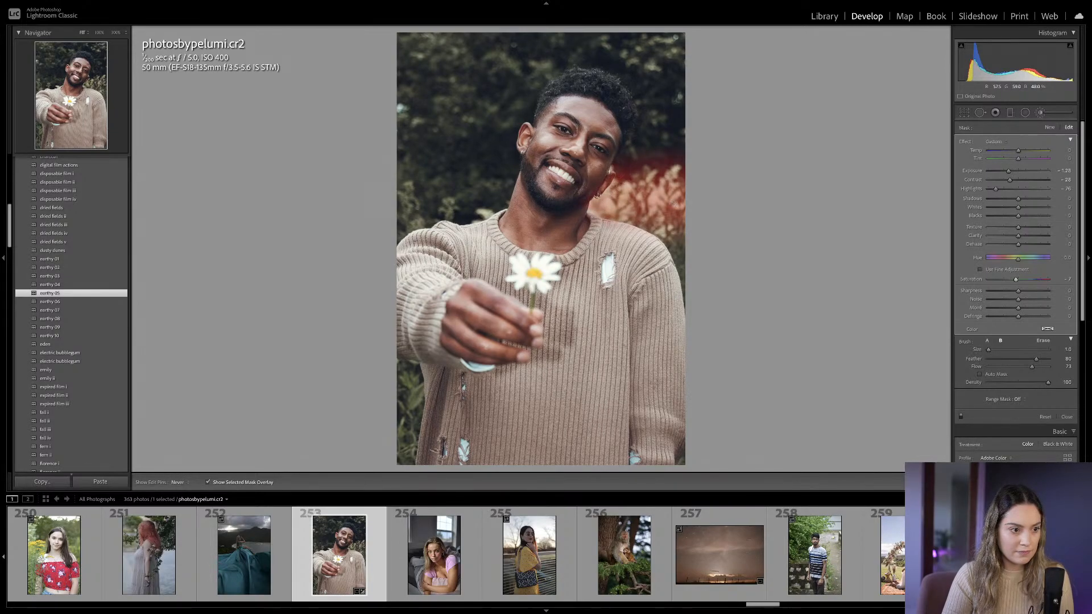
scroll(636, 219, up, 2)
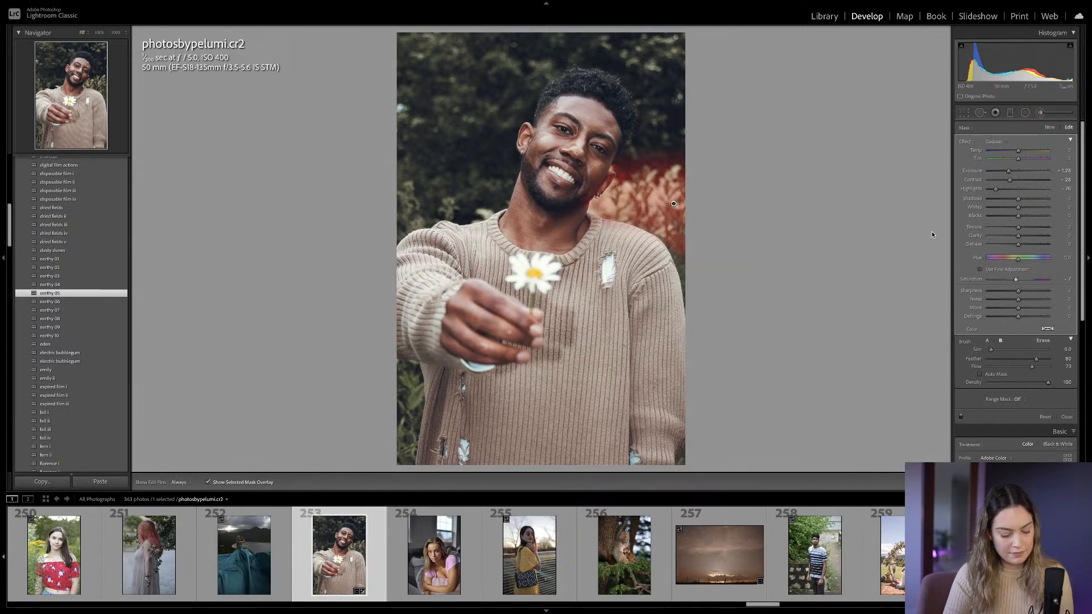
key(o)
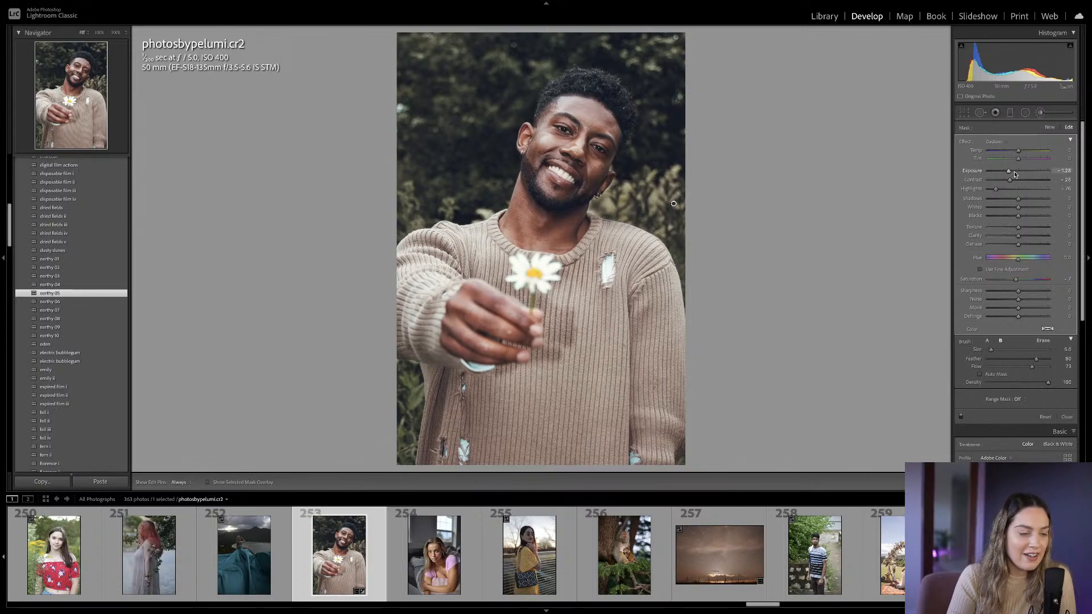
key(k)
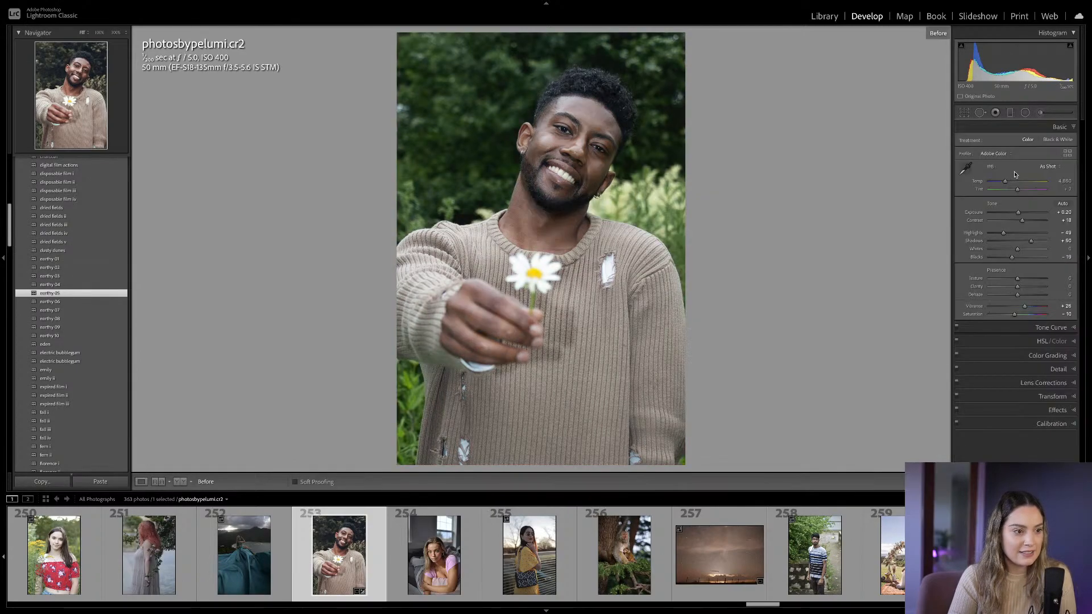
Paint the man's face with a new size 11, feather 80 adjustment brush and brighten it to exposure about 0.4.
click(1040, 112)
key(h)
scroll(604, 139, up, 5)
mouse_move(567, 190)
mouse_down()
mouse_move(604, 146)
mouse_move(607, 122)
mouse_up()
drag(1018, 171, 1021, 172)
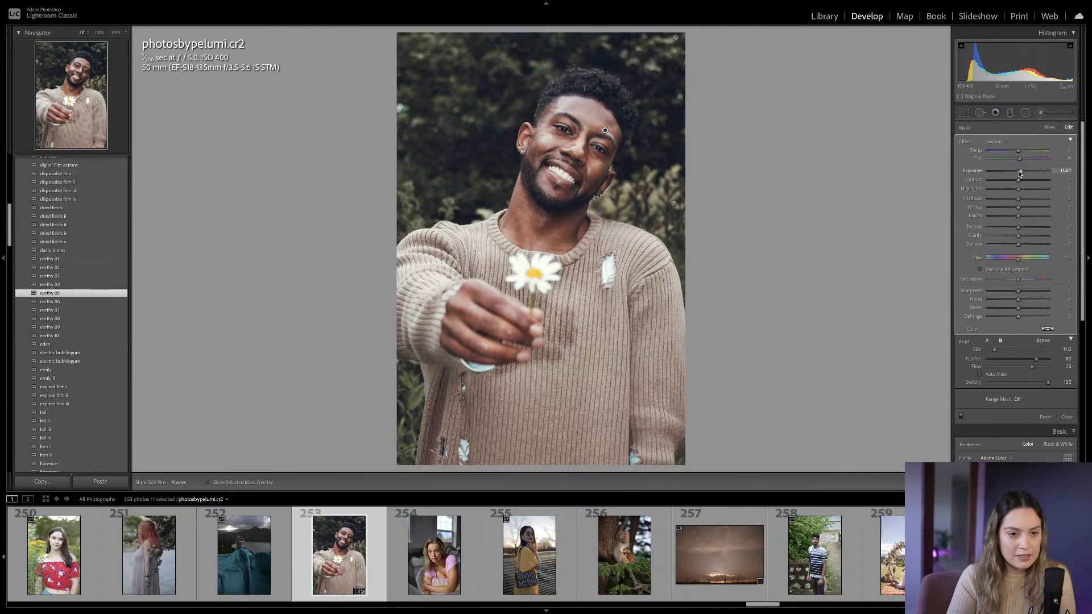
key(k)
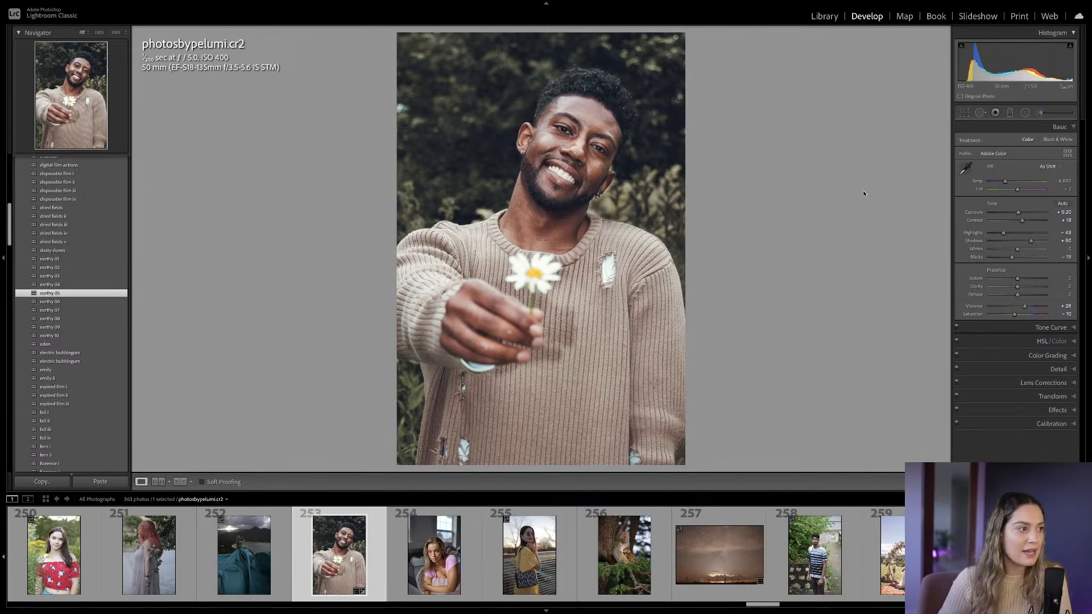
Compare the edited daisy portrait with its original version twice.
key(backslash)
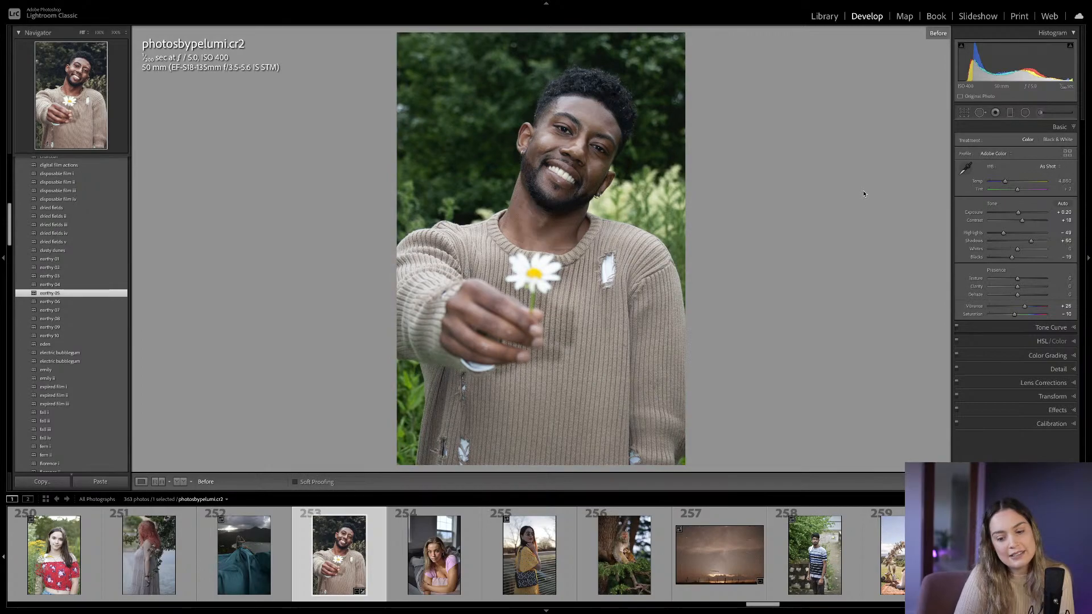
key(backslash)
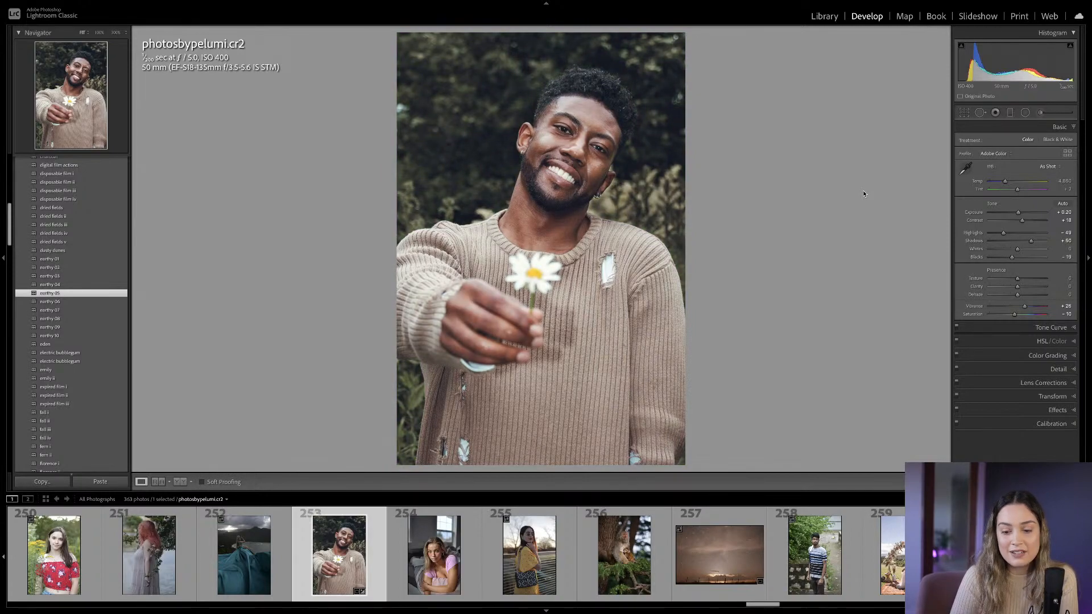
key(backslash)
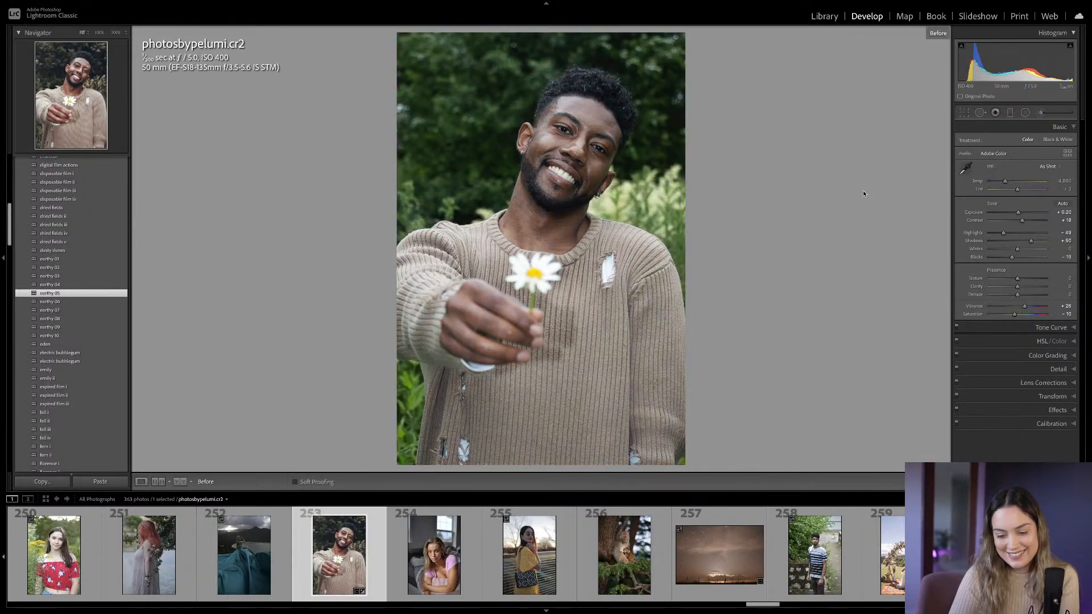
key(backslash)
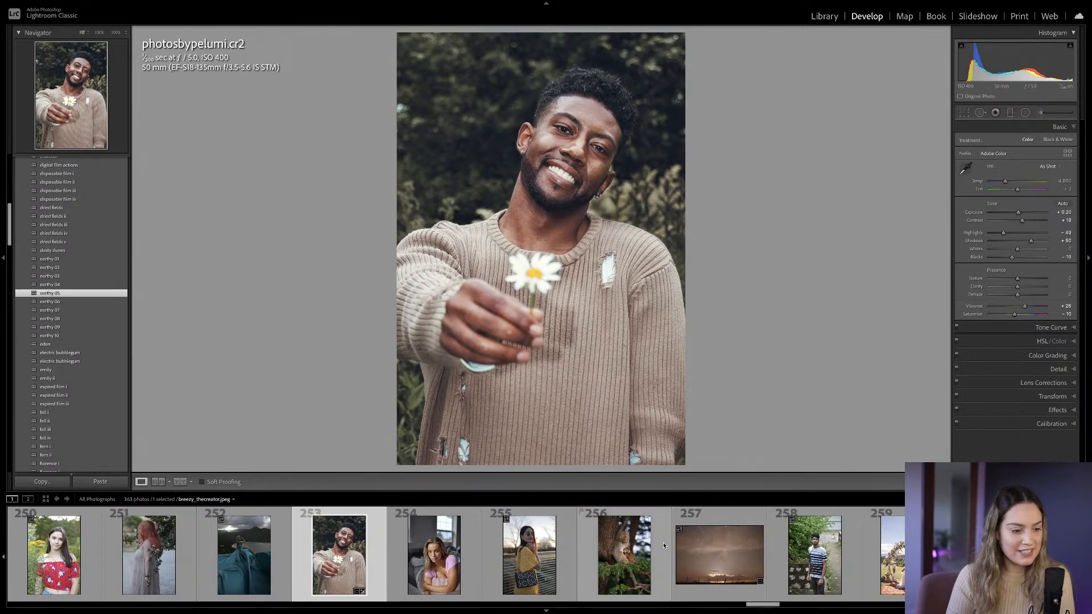
Browse forward through the photo collection and open the portrait of the smiling woman in a red dress in a field.
scroll(660, 569, down, 4)
scroll(660, 570, up, 2)
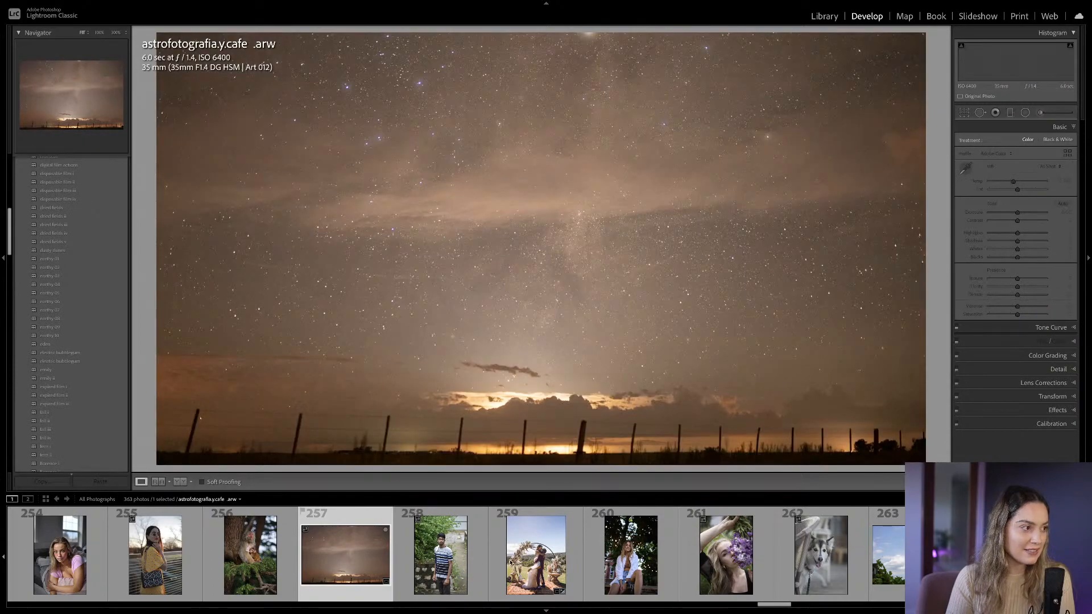
scroll(511, 563, down, 1)
scroll(510, 563, down, 3)
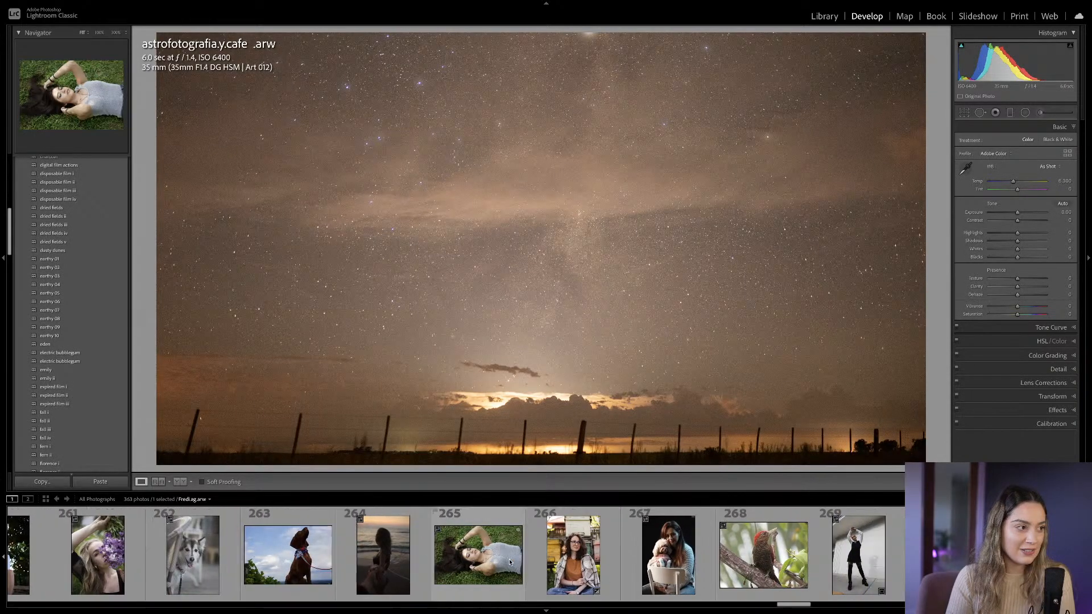
scroll(510, 563, down, 2)
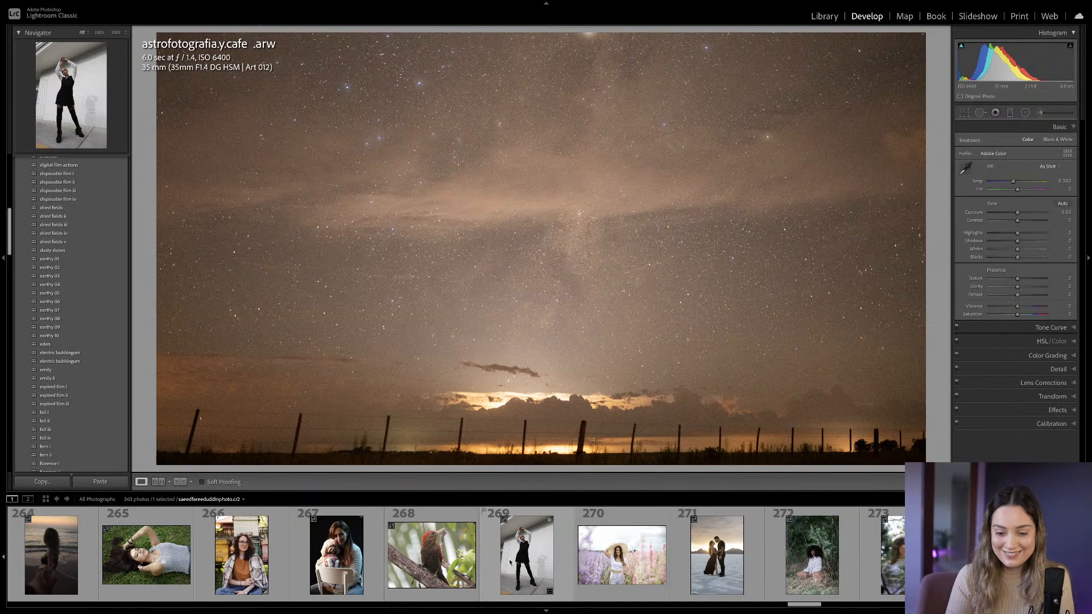
scroll(510, 563, down, 6)
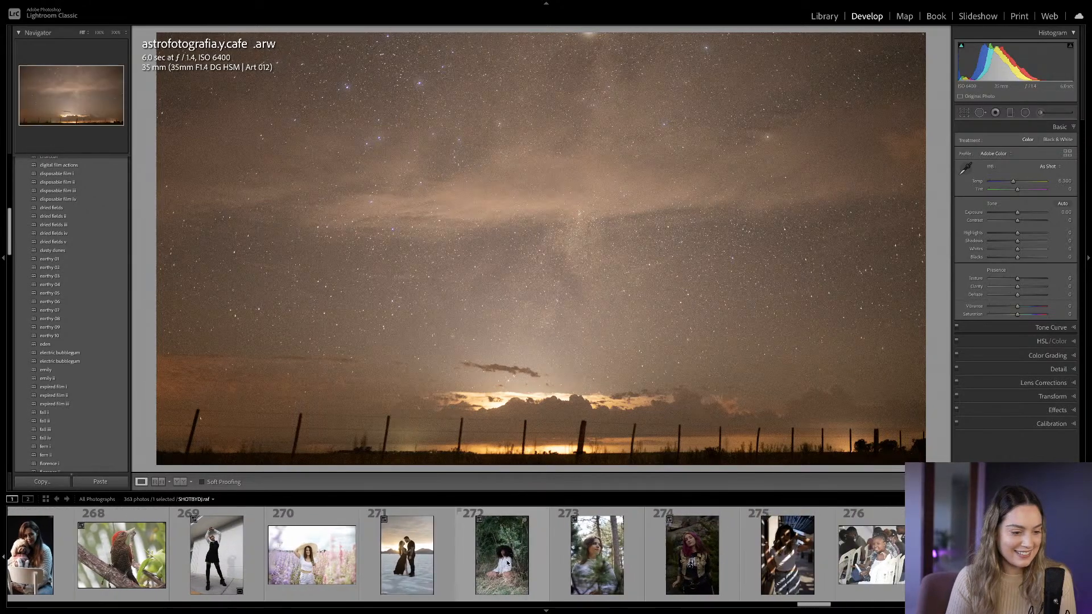
scroll(508, 561, down, 13)
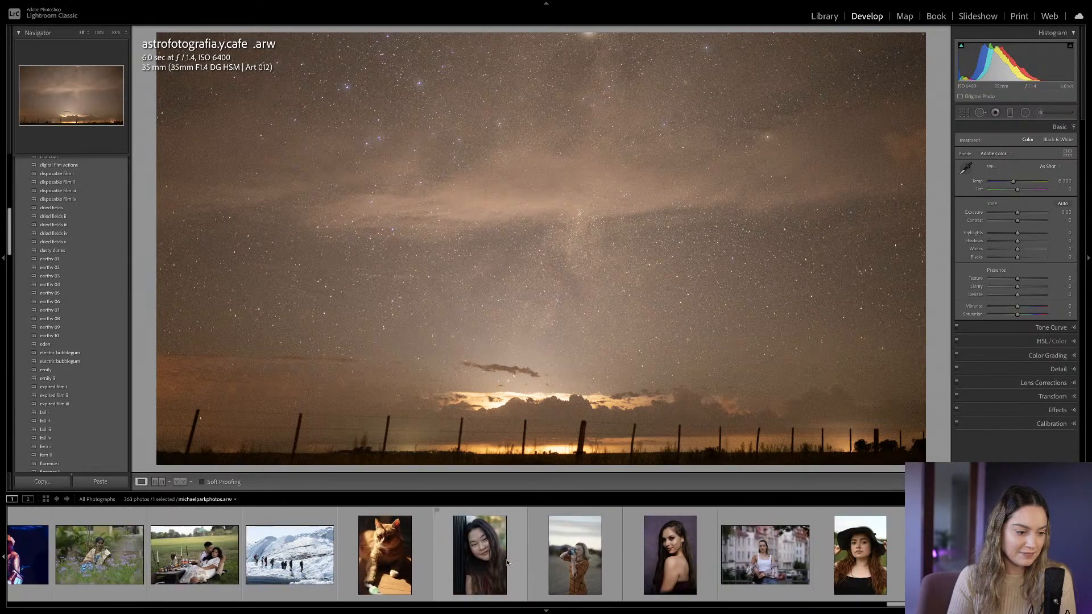
scroll(505, 559, down, 13)
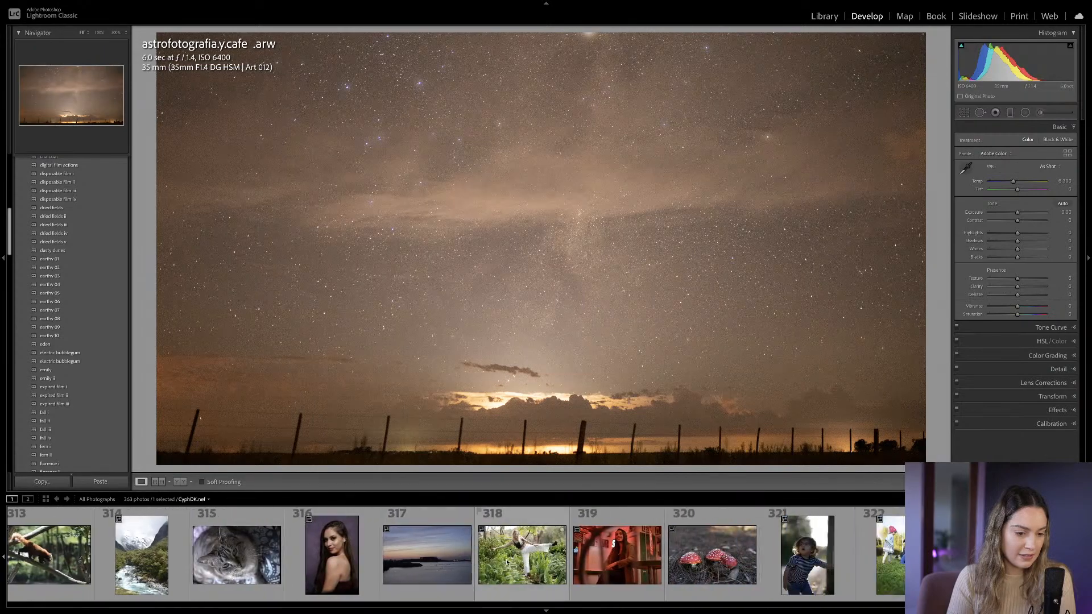
scroll(505, 562, down, 12)
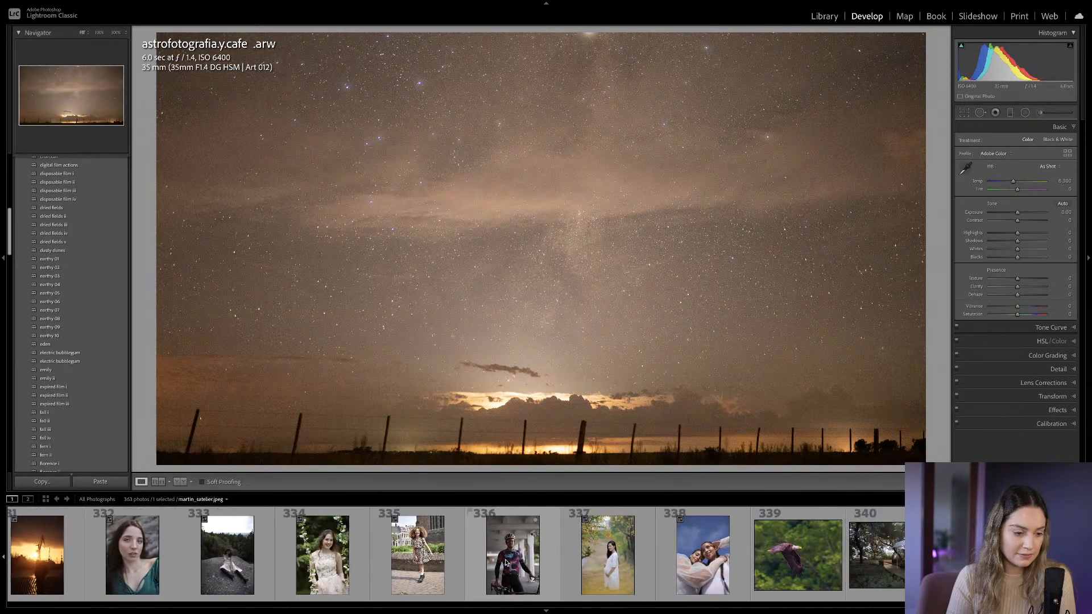
scroll(505, 562, down, 5)
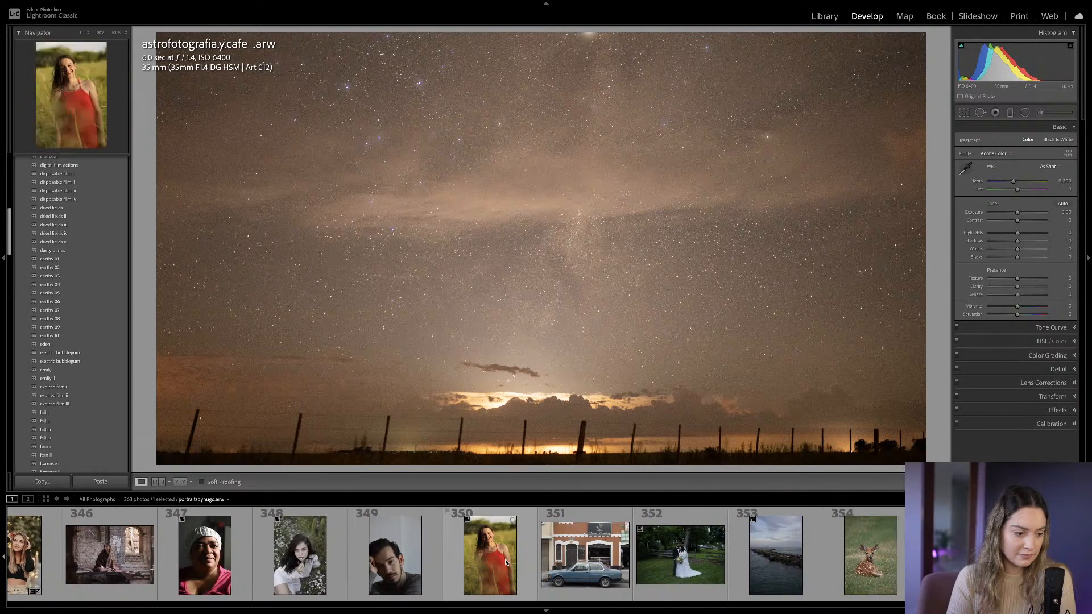
click(486, 562)
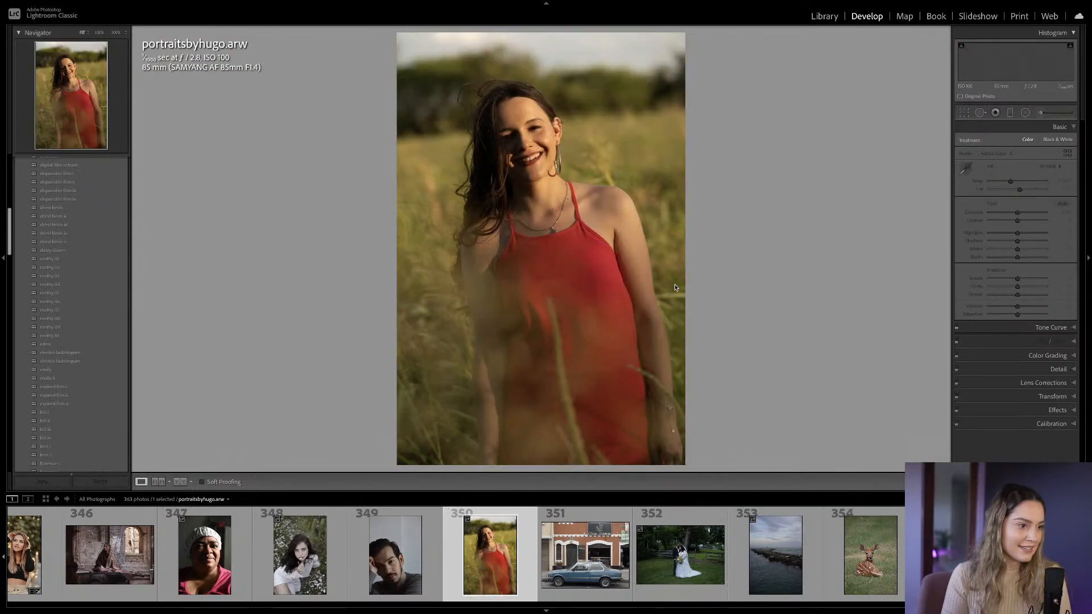
Straighten the red-dress portrait by about 6.6° and reposition the crop around the woman, keeping the original aspect ratio.
key(r)
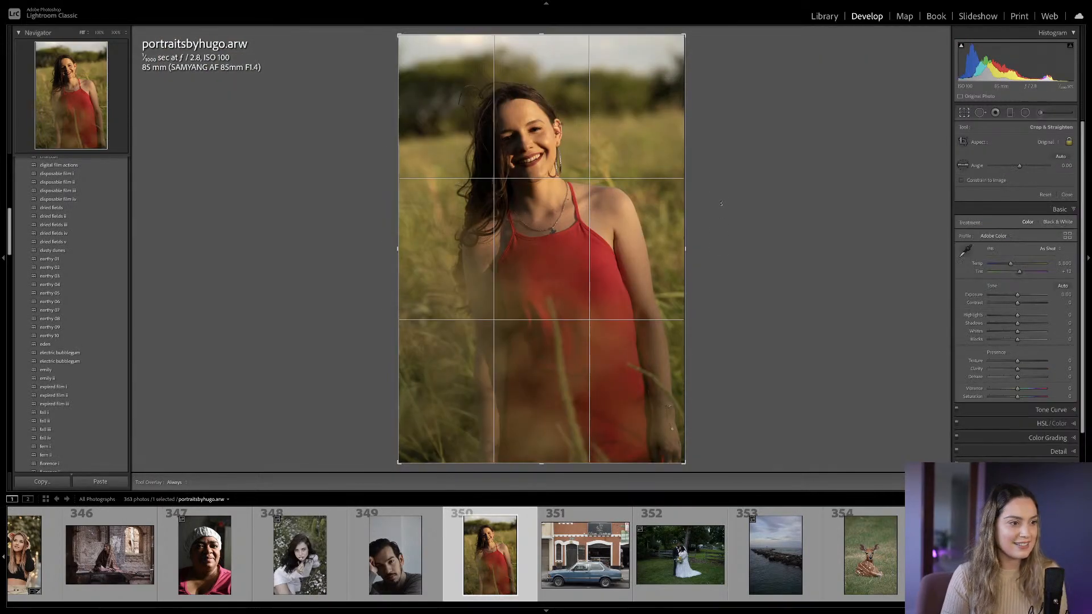
drag(752, 202, 729, 213)
drag(544, 204, 542, 222)
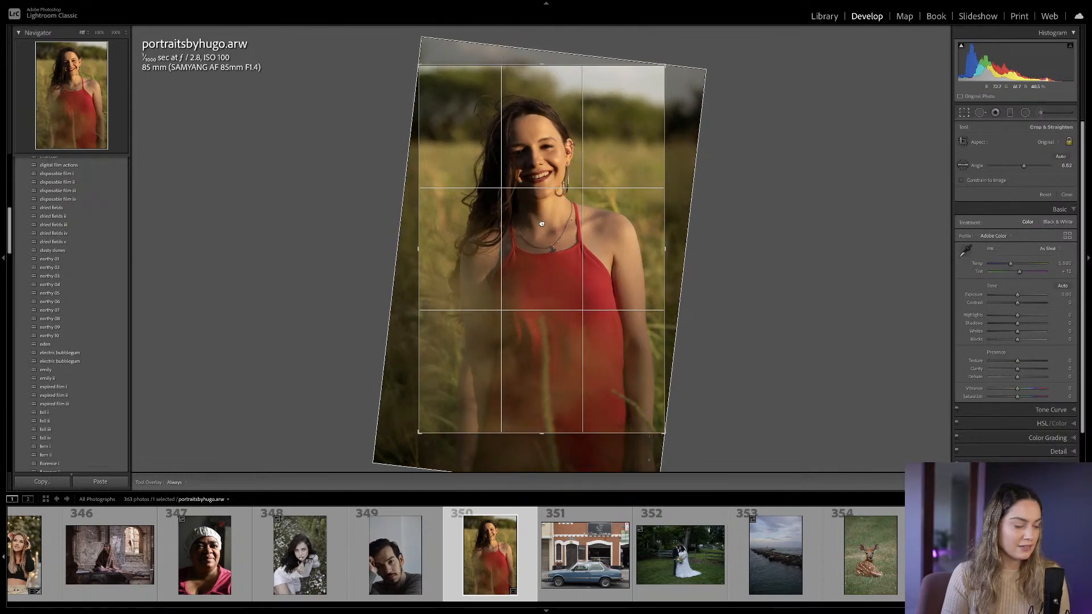
drag(769, 180, 771, 181)
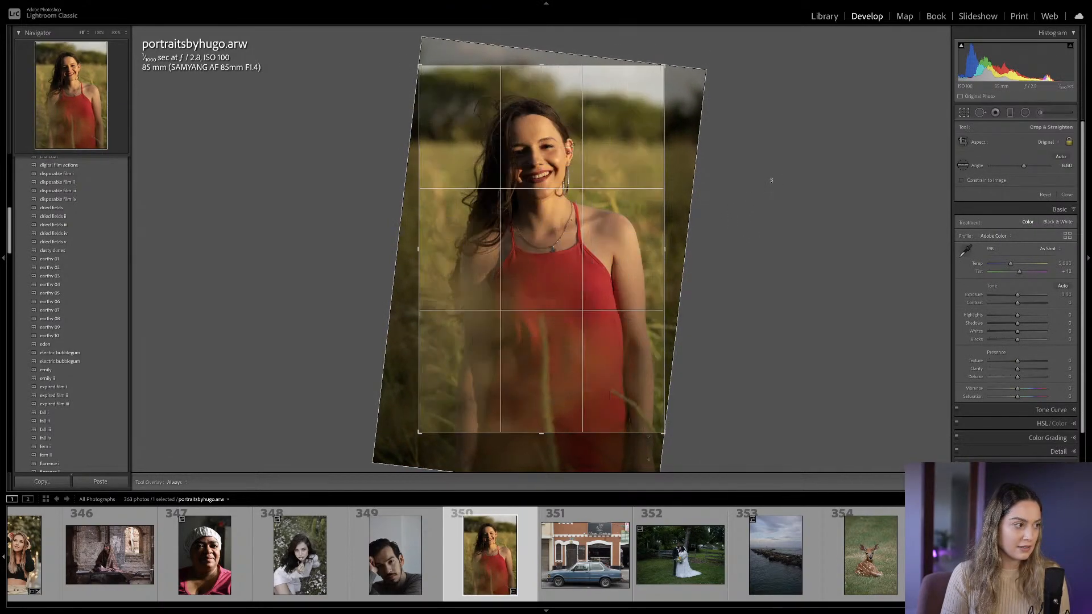
key(Return)
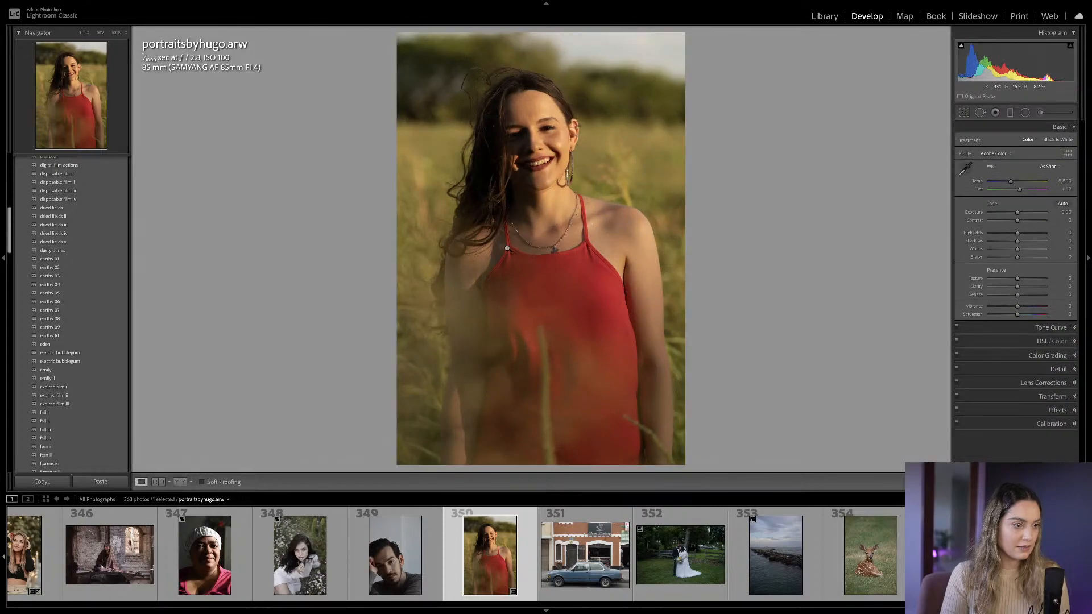
Fine-tune the red-dress portrait's crop slightly tighter around the woman with the angle at about 7°.
key(r)
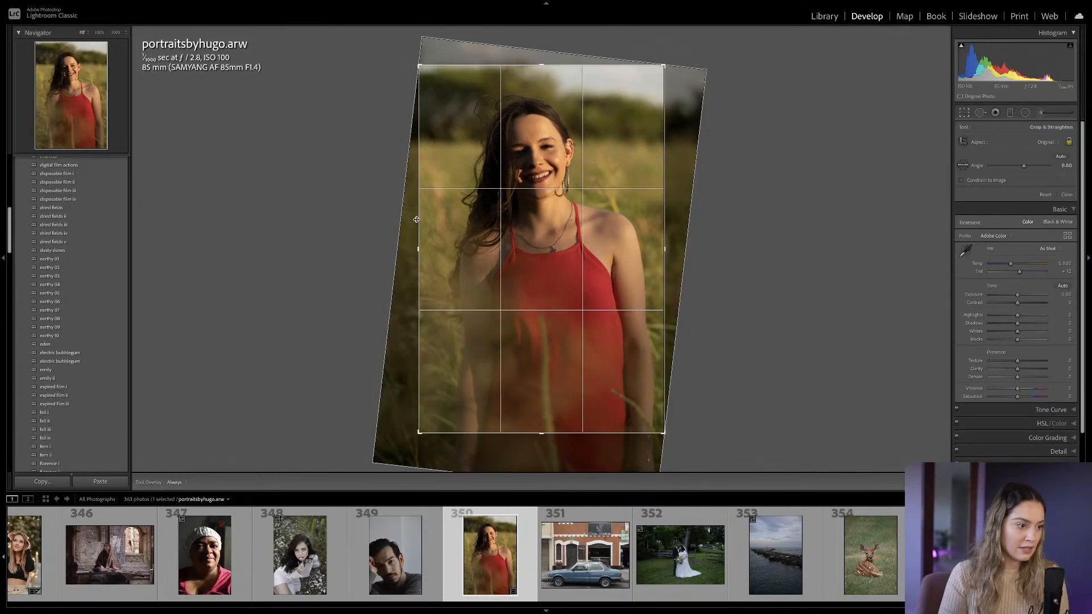
drag(422, 219, 417, 219)
drag(674, 212, 673, 214)
drag(547, 207, 551, 212)
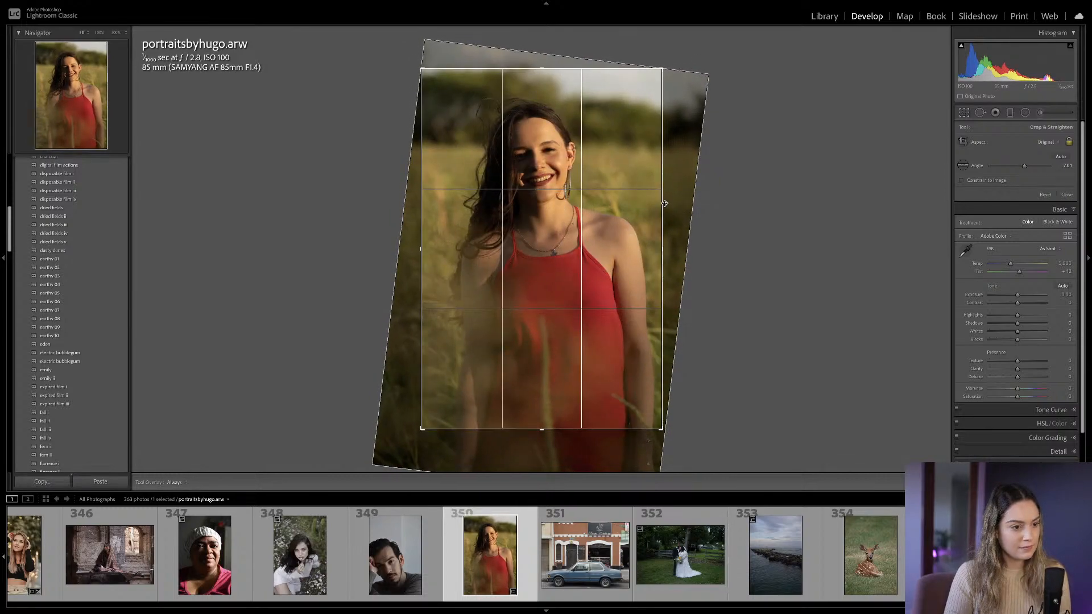
drag(664, 204, 664, 204)
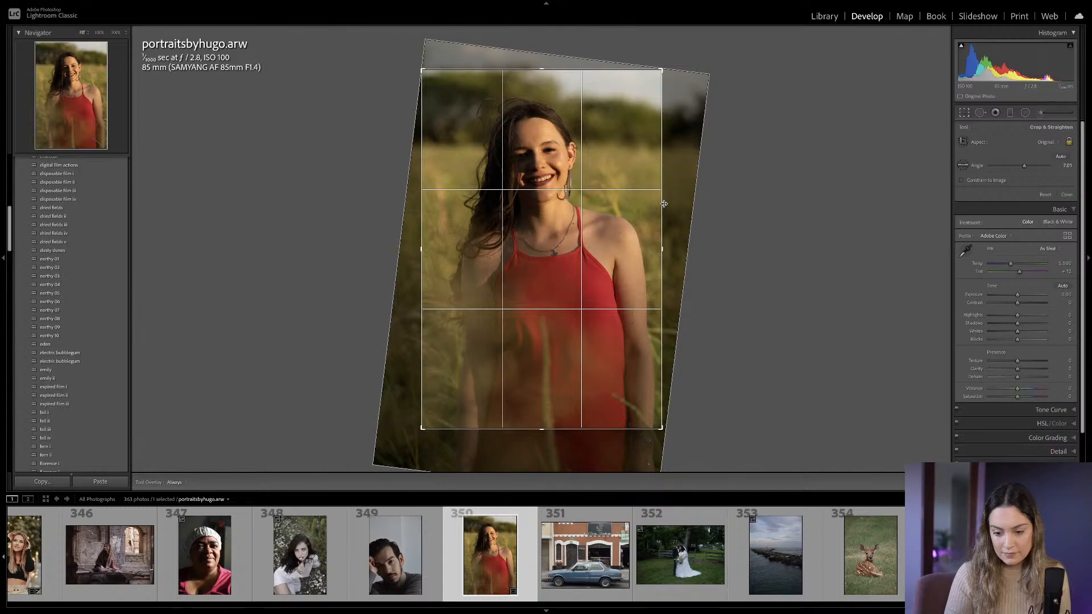
key(Return)
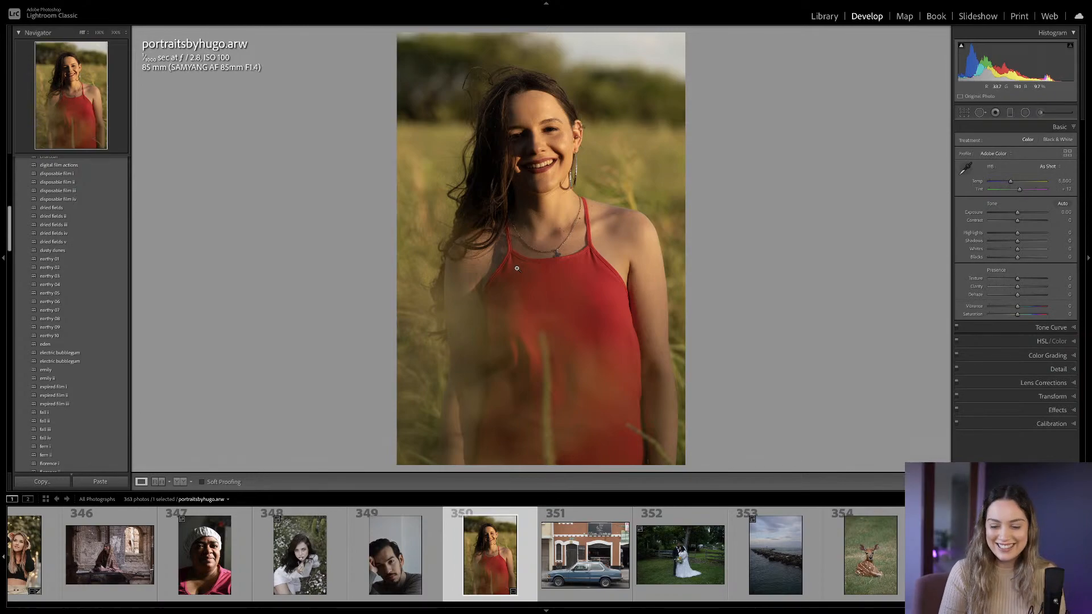
Apply the earthy 06 preset to the red-dress portrait, raise exposure to about +0.49, and compare the result with the original.
scroll(88, 283, up, 3)
scroll(88, 283, up, 2)
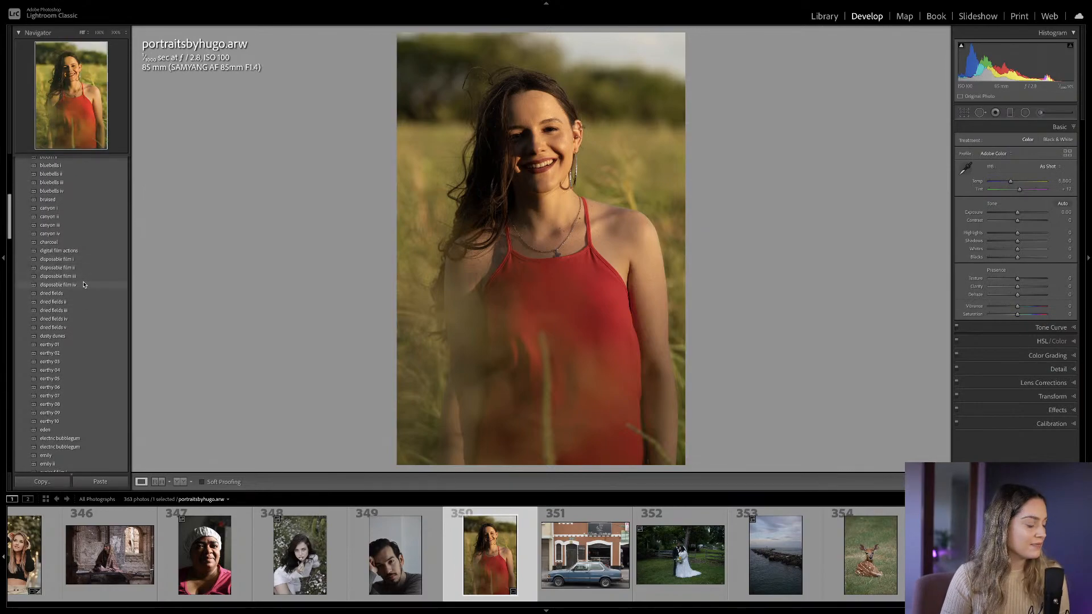
click(71, 388)
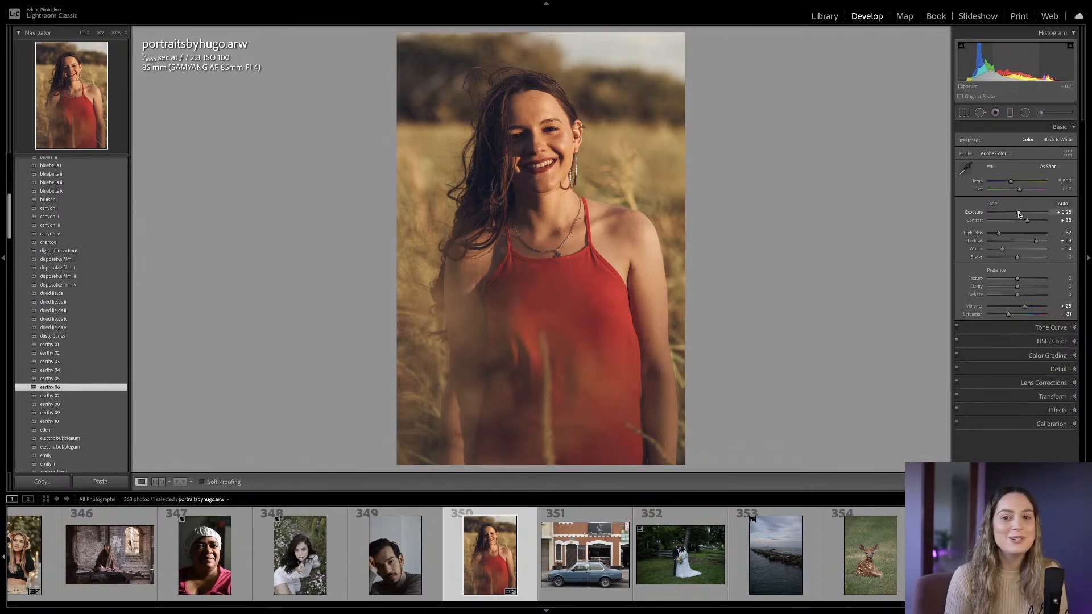
drag(1019, 214, 1021, 215)
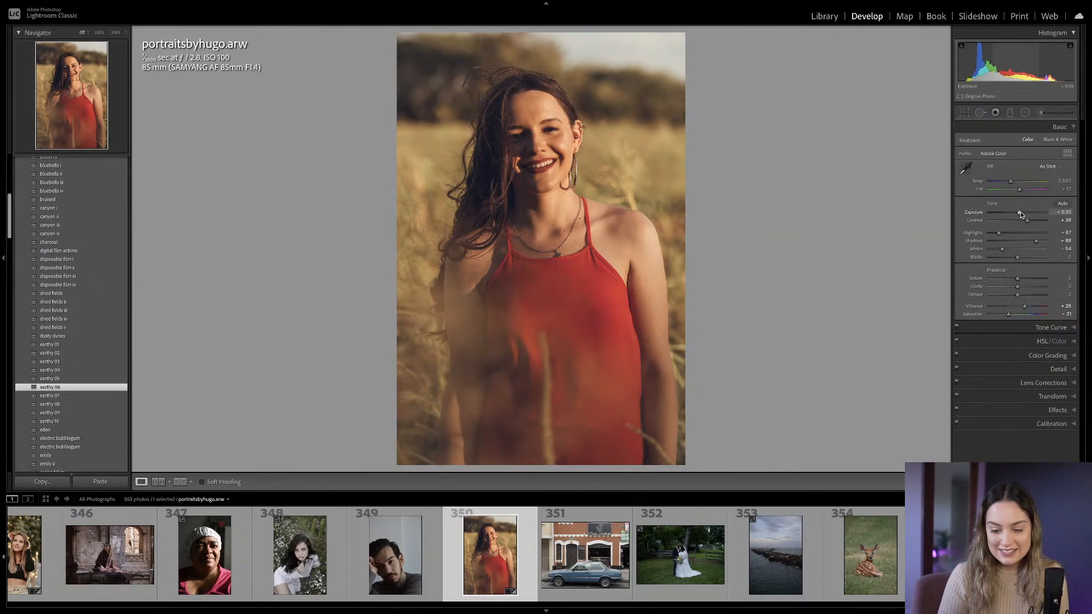
drag(1021, 211, 1021, 212)
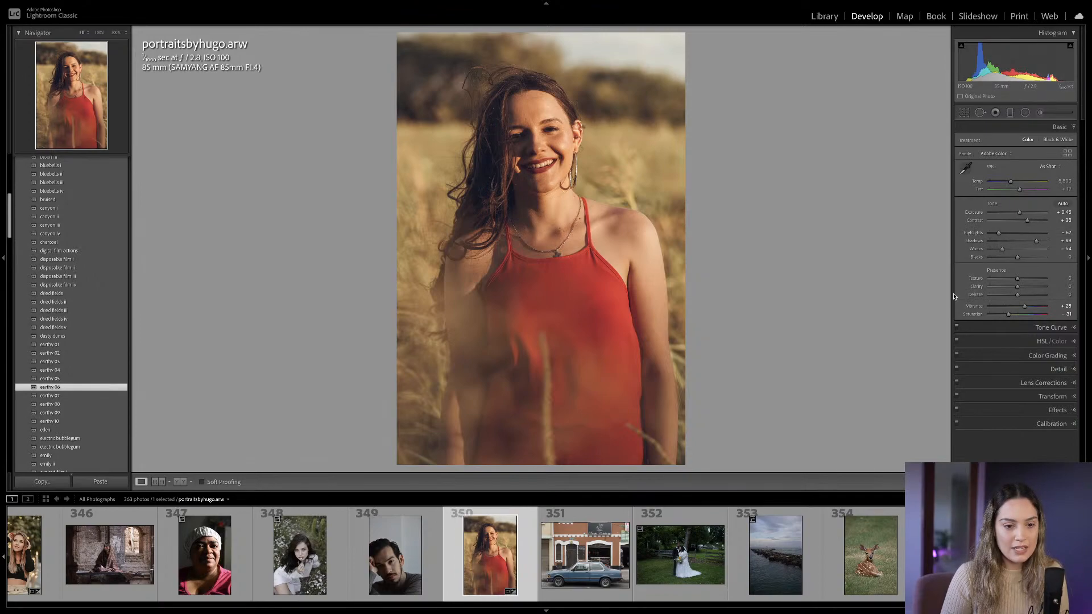
key(backslash)
key(backslash)
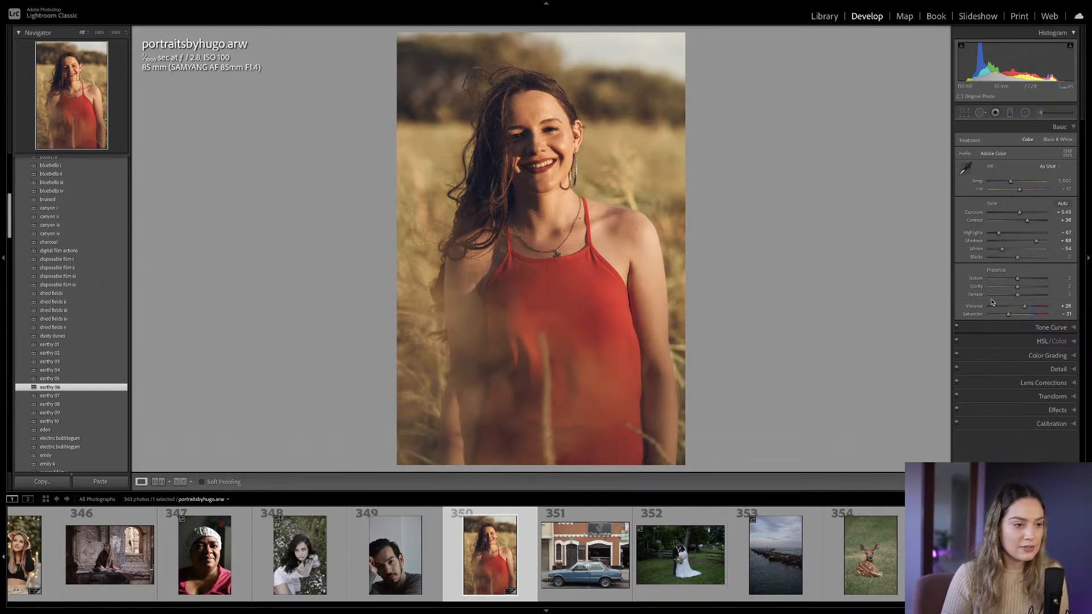
Raise the red saturation of the red-dress portrait to about +30 in the HSL adjustments.
click(1072, 342)
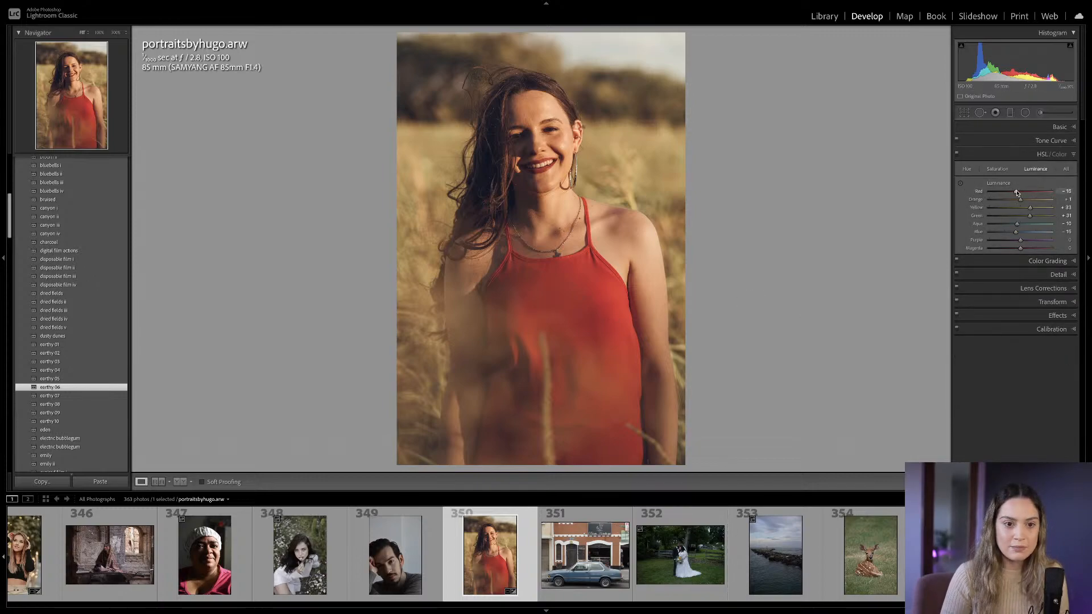
click(999, 169)
drag(1026, 194, 1031, 194)
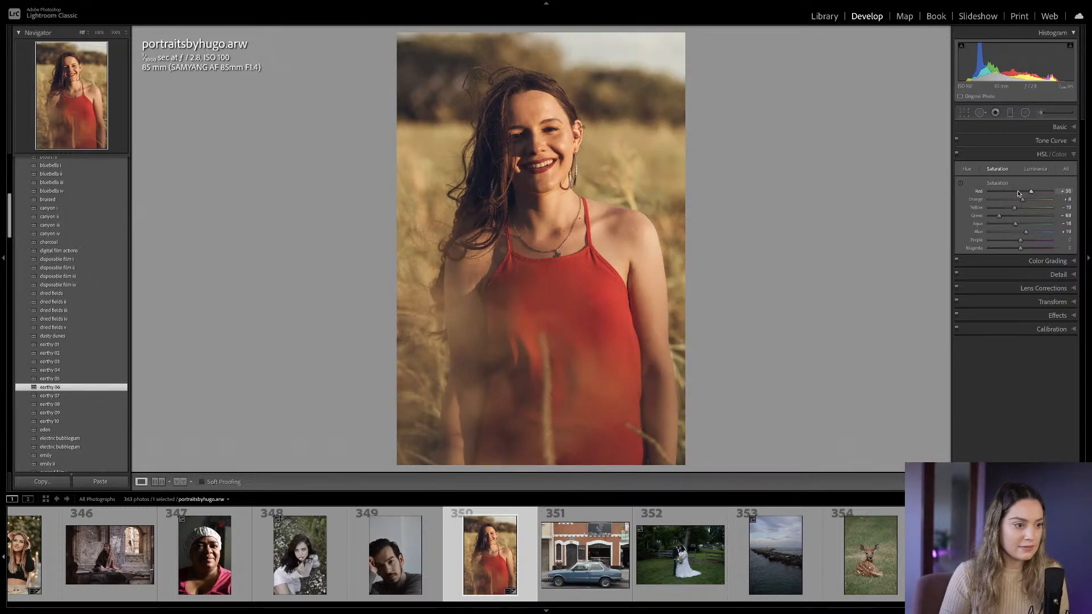
In the HSL adjustments of the red-dress portrait, set red luminance to about -6 and red hue to about -8.
click(1034, 169)
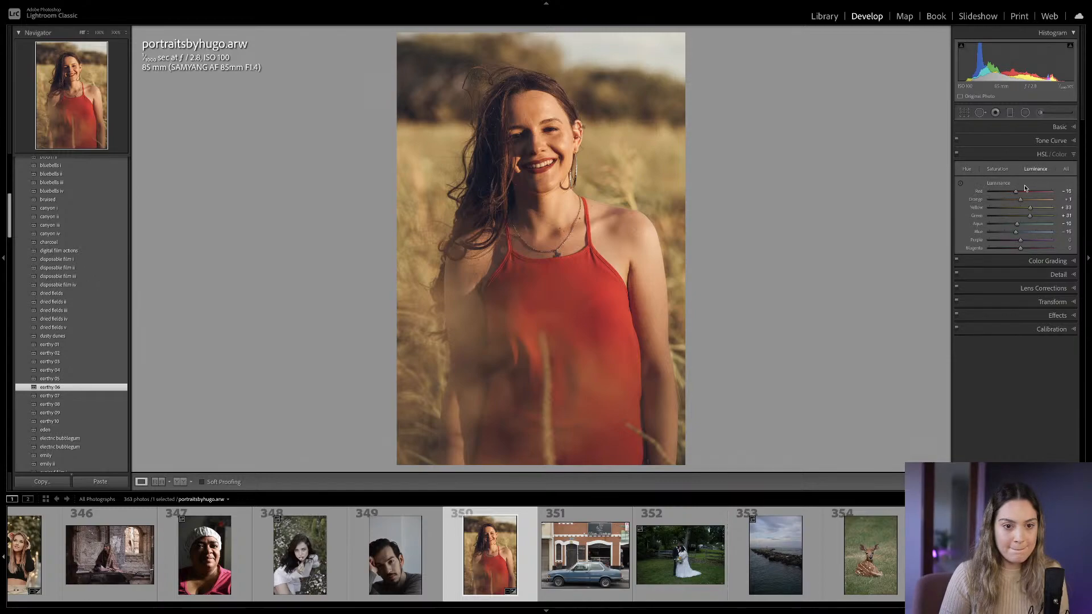
mouse_move(1020, 193)
mouse_down()
mouse_move(1009, 193)
mouse_move(1018, 193)
mouse_up()
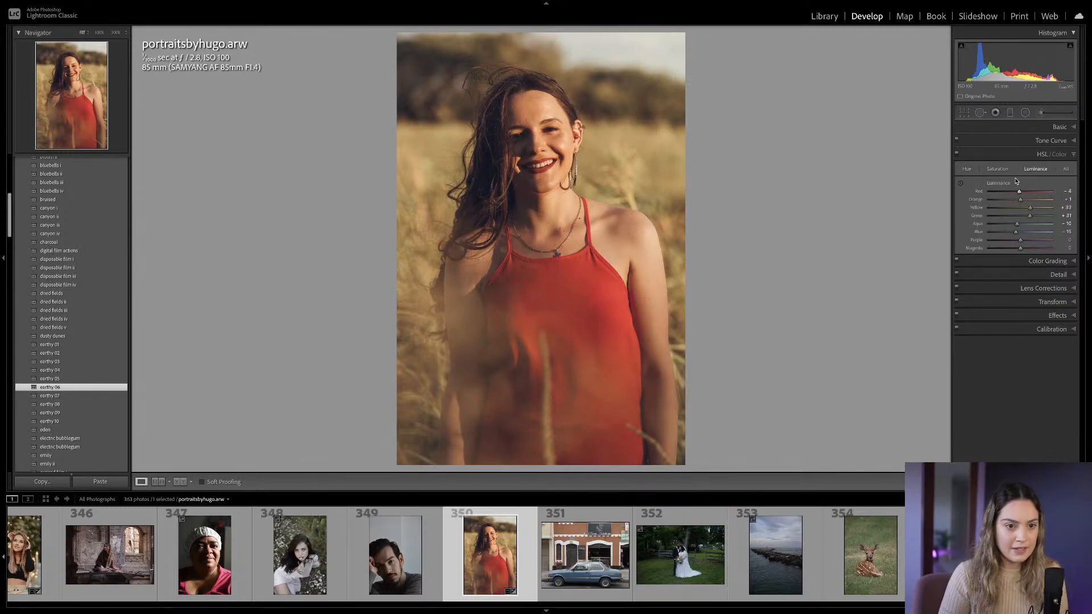
click(979, 171)
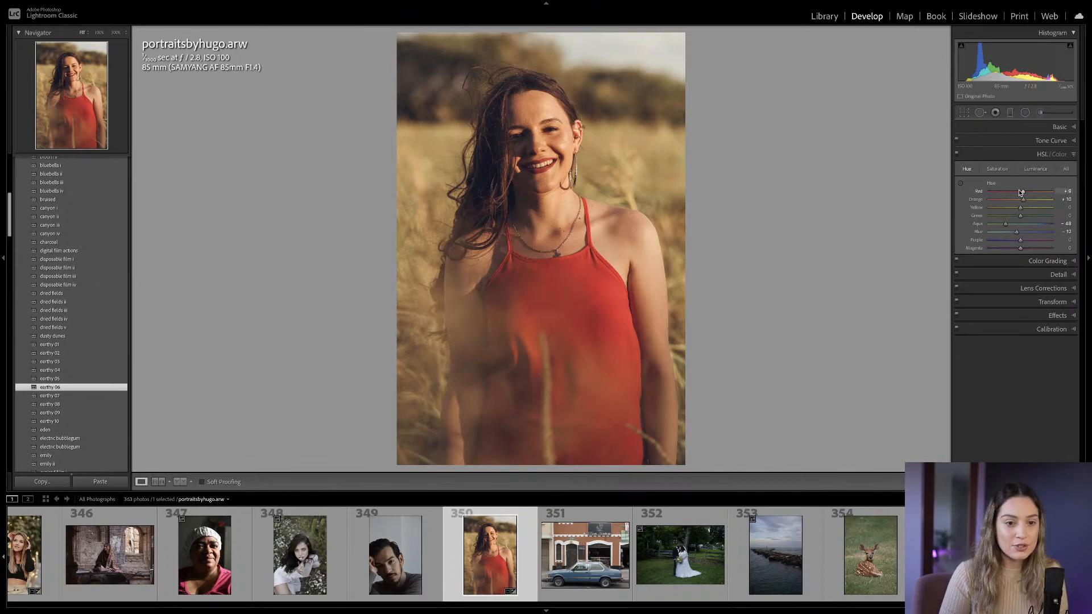
drag(1020, 193, 1018, 194)
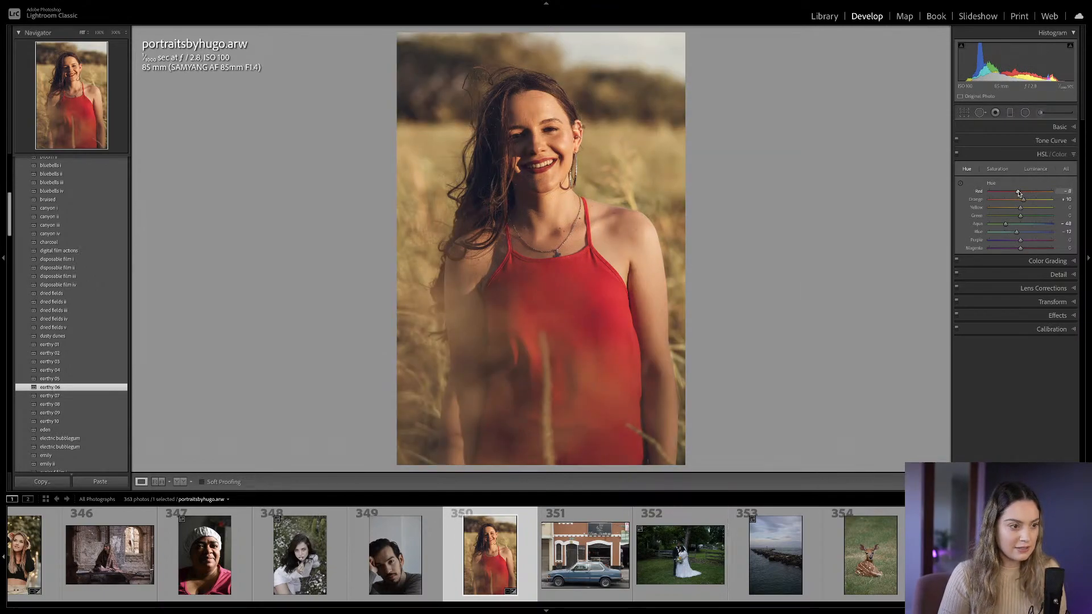
click(1052, 154)
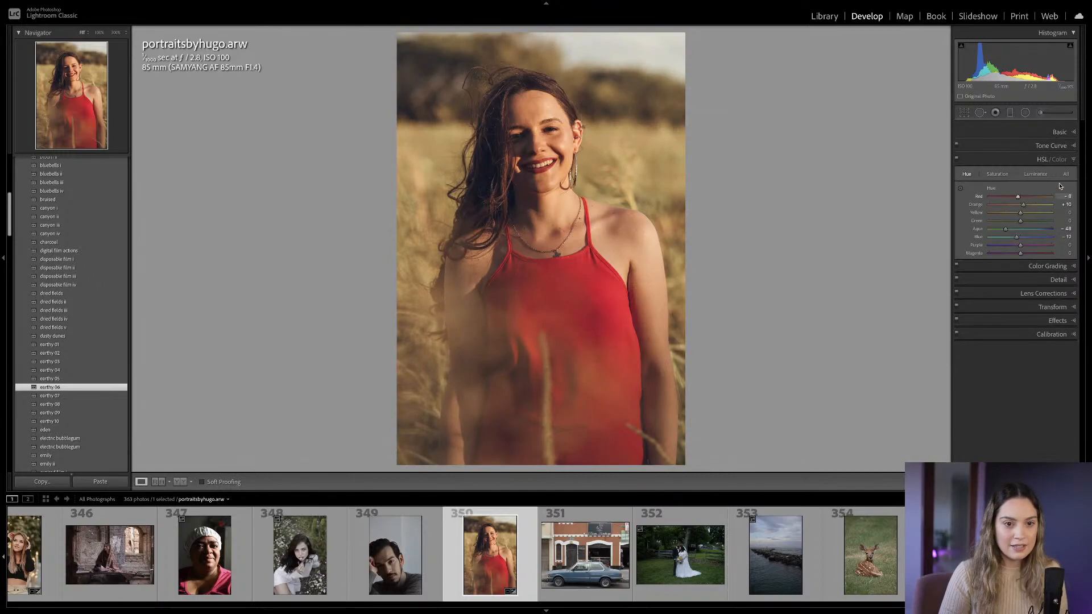
Raise the red-dress portrait's exposure to about +0.60, set contrast to about +33, and compare the edit with the original.
click(1072, 129)
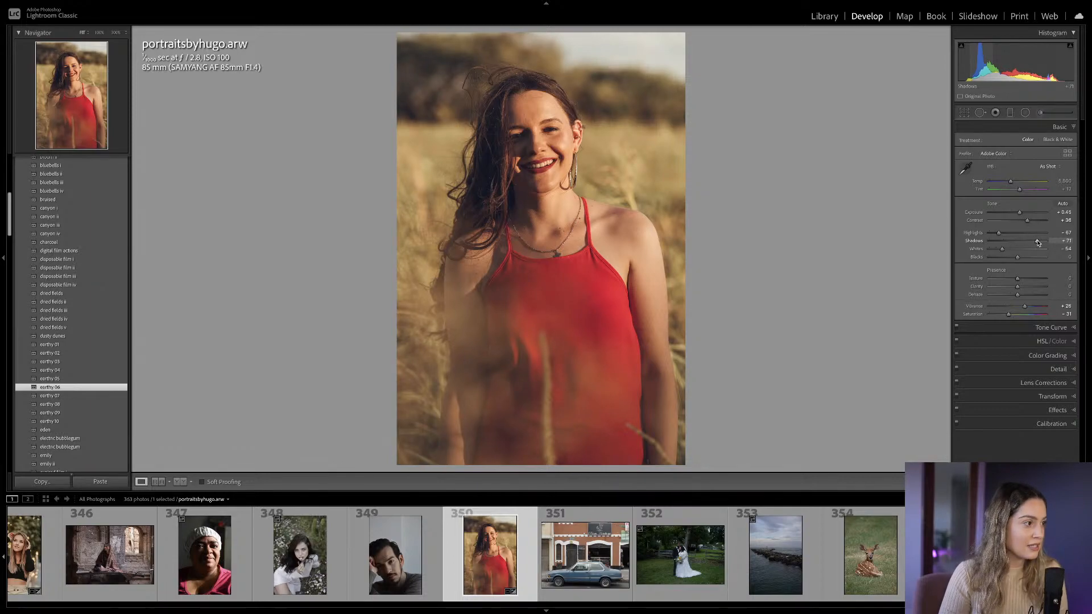
drag(1019, 213, 1022, 215)
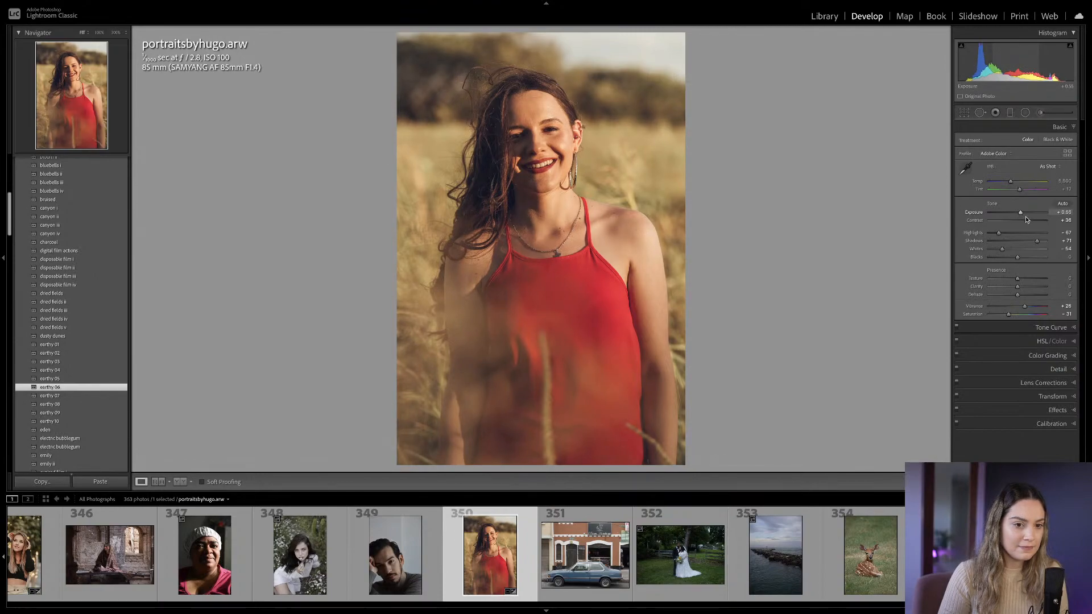
drag(1024, 220, 1025, 221)
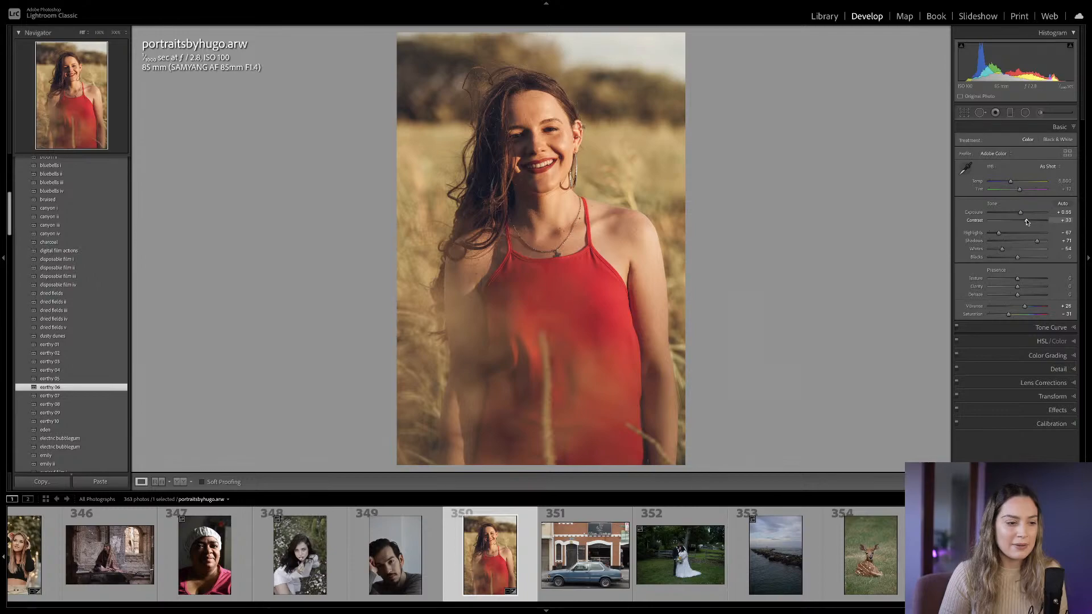
key(backslash)
key(backslash)
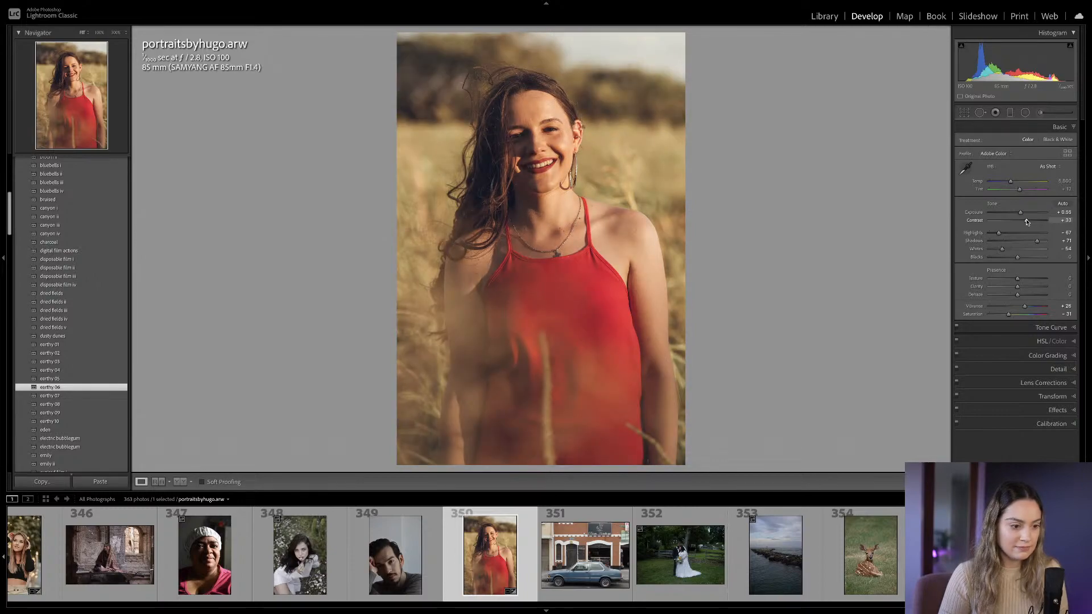
key(backslash)
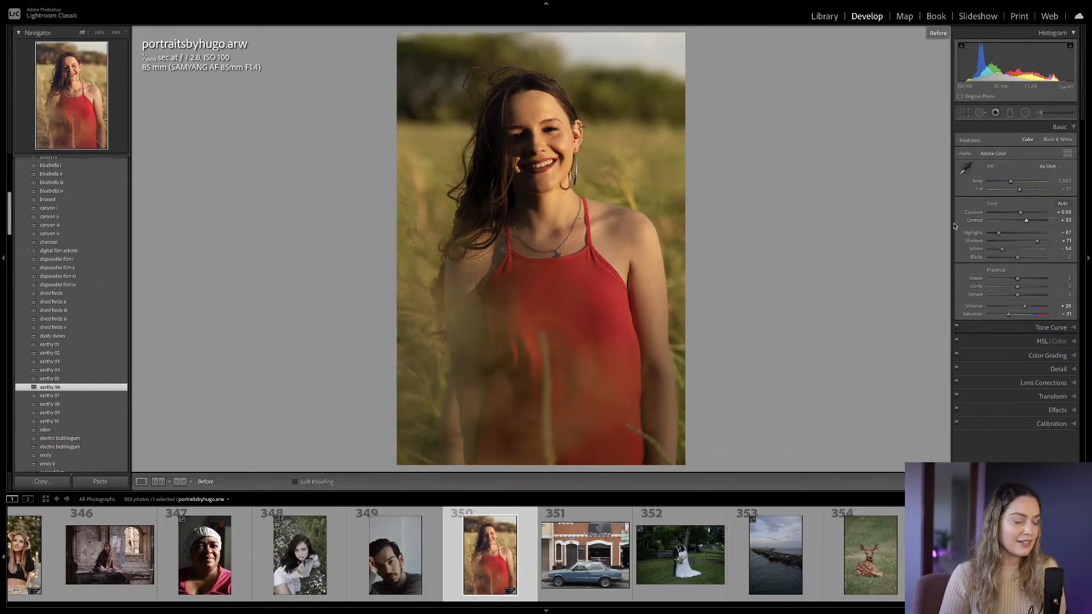
key(backslash)
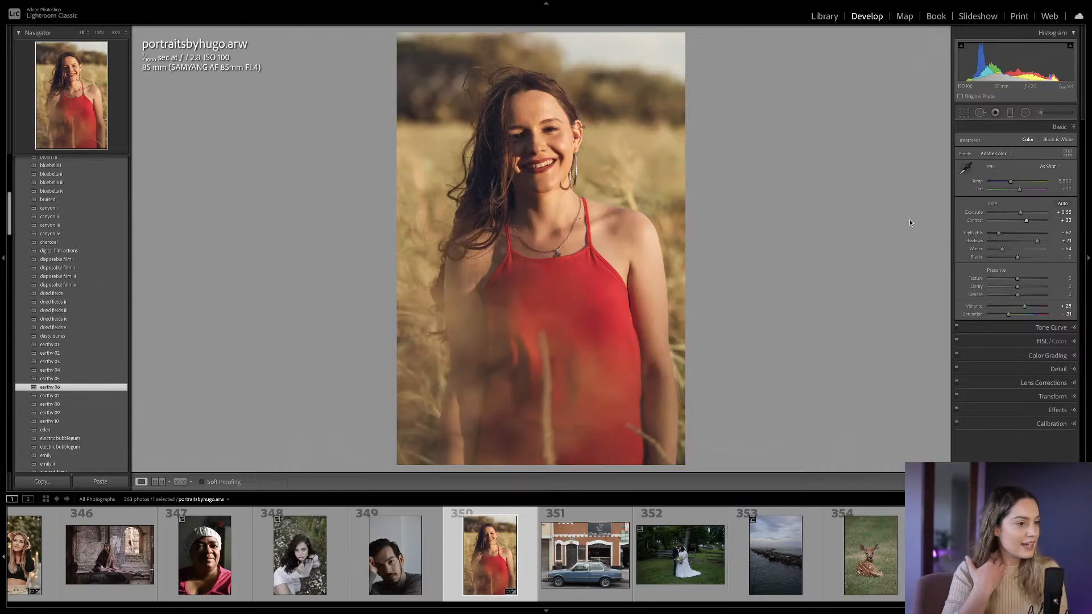
key(backslash)
key(backslash)
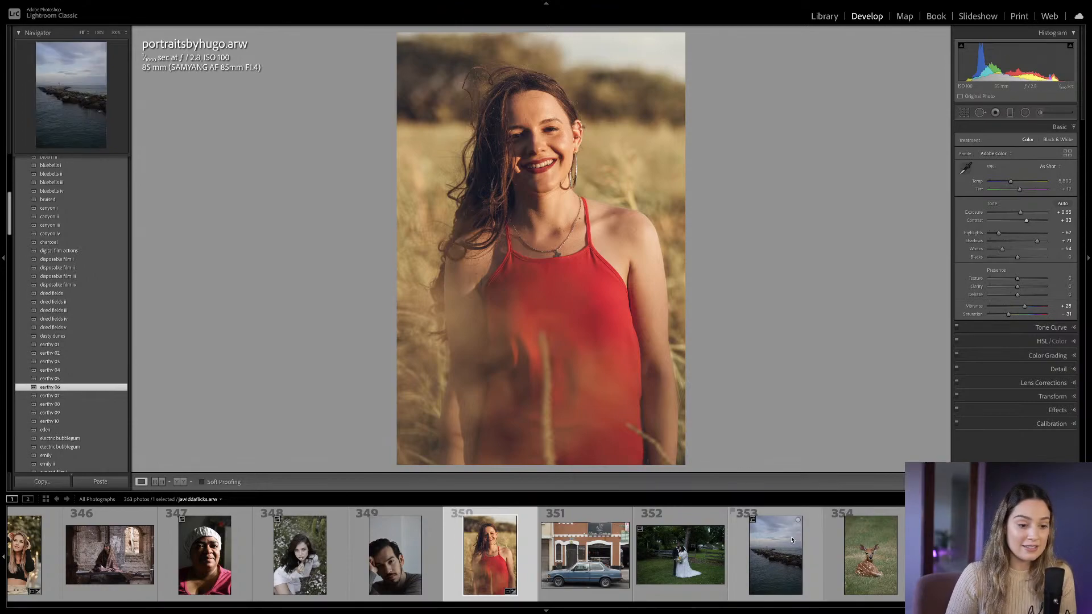
Browse back through the earlier photos for the next one to edit, viewing the flower-field portrait and the seated woman in the forest.
scroll(794, 537, up, 3)
scroll(794, 542, up, 6)
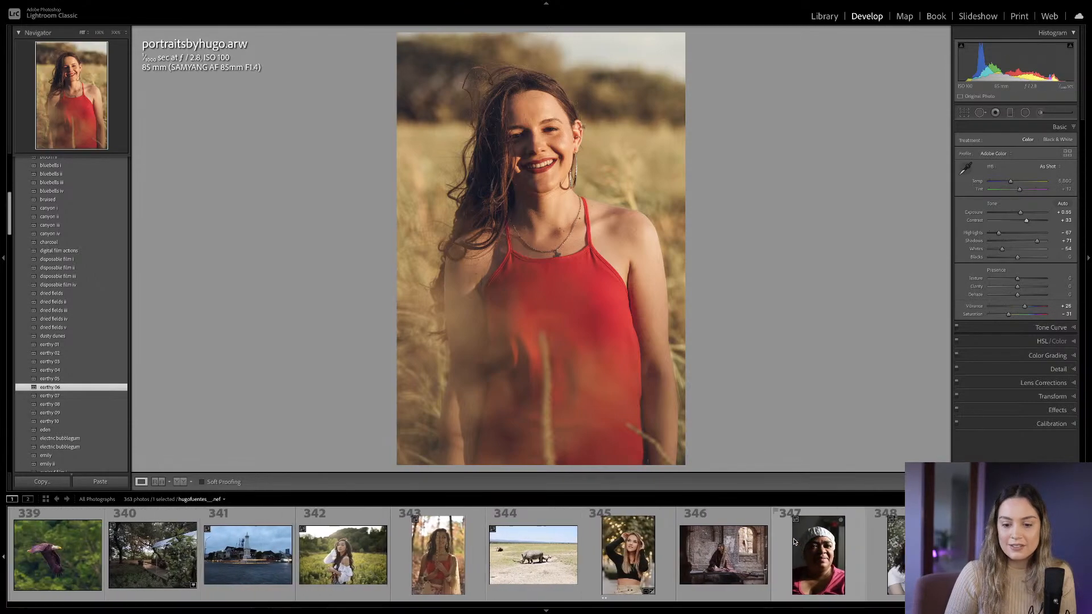
scroll(794, 541, up, 10)
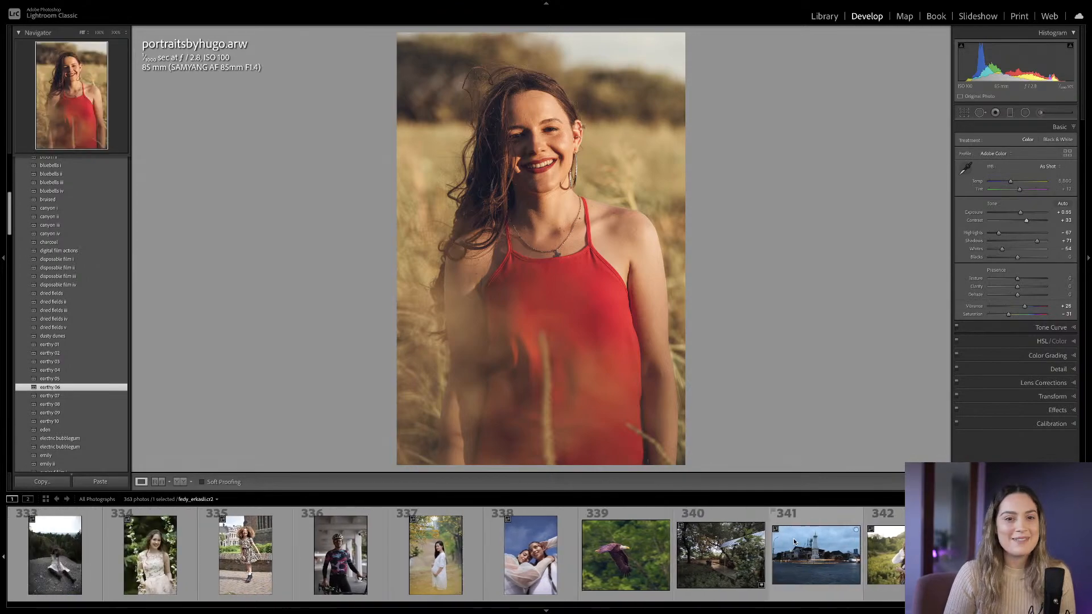
scroll(798, 541, up, 10)
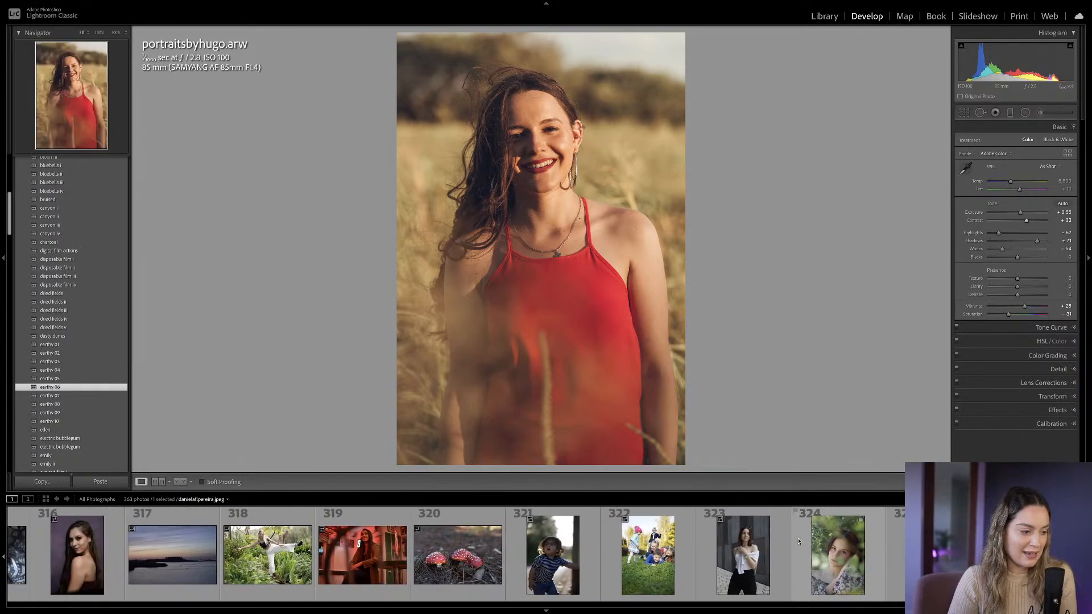
scroll(798, 541, up, 18)
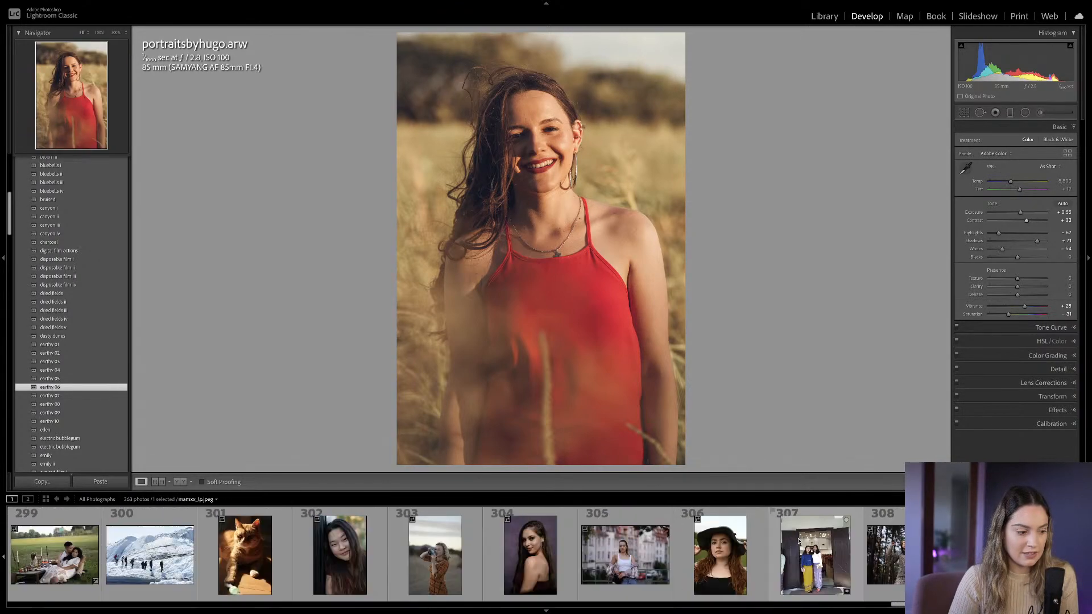
scroll(798, 541, up, 11)
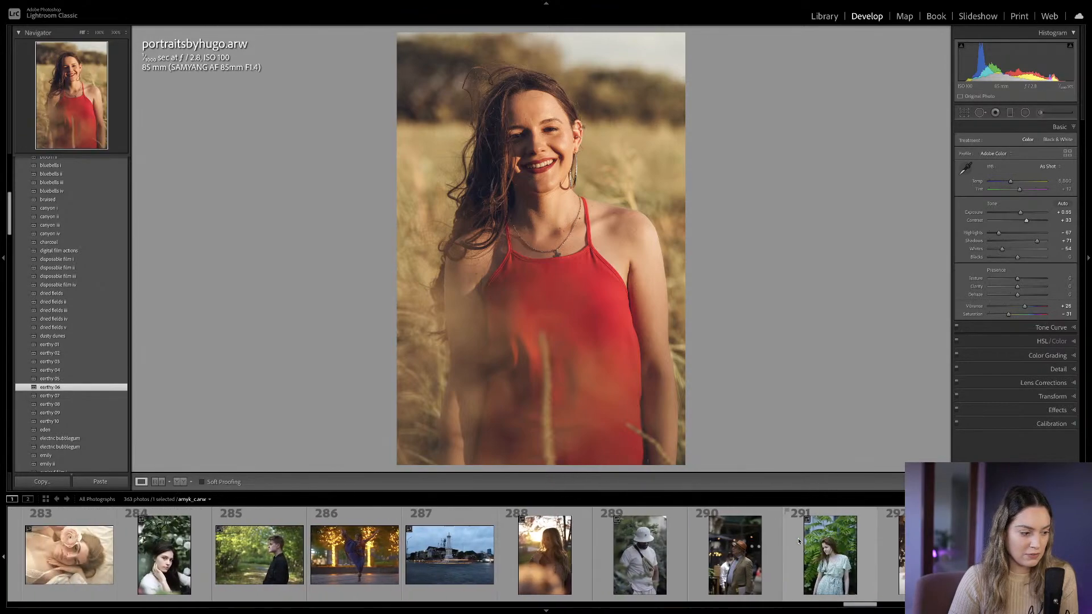
scroll(798, 541, up, 13)
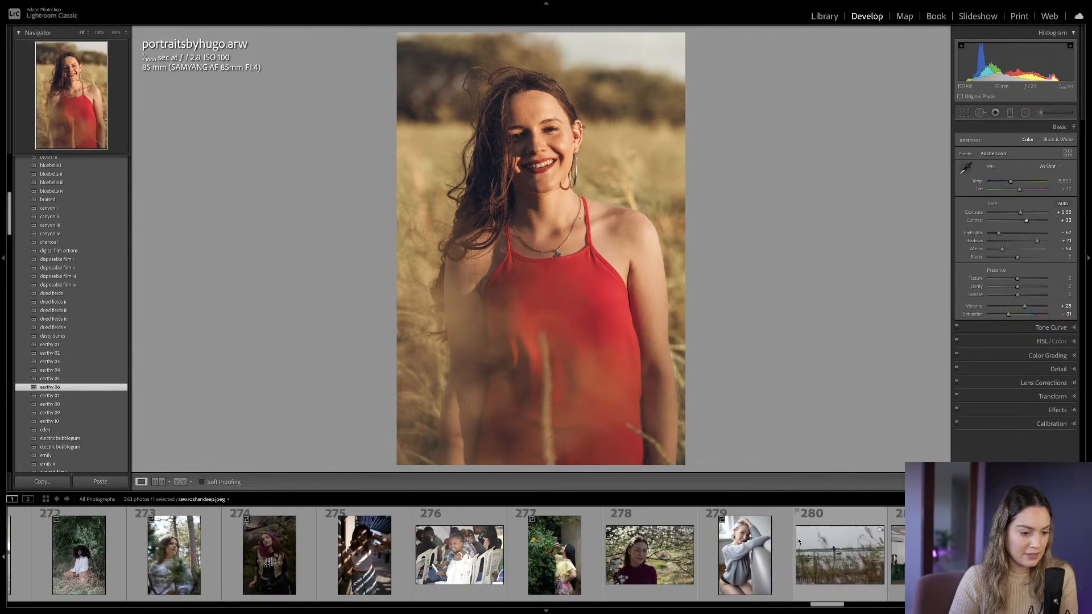
scroll(798, 541, up, 3)
scroll(798, 546, down, 4)
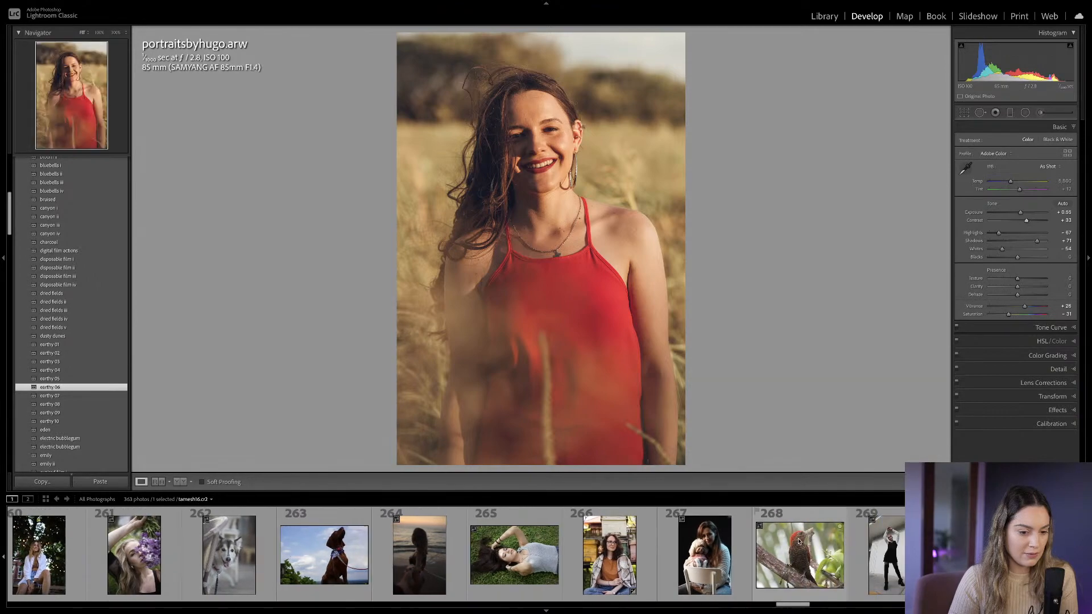
click(780, 568)
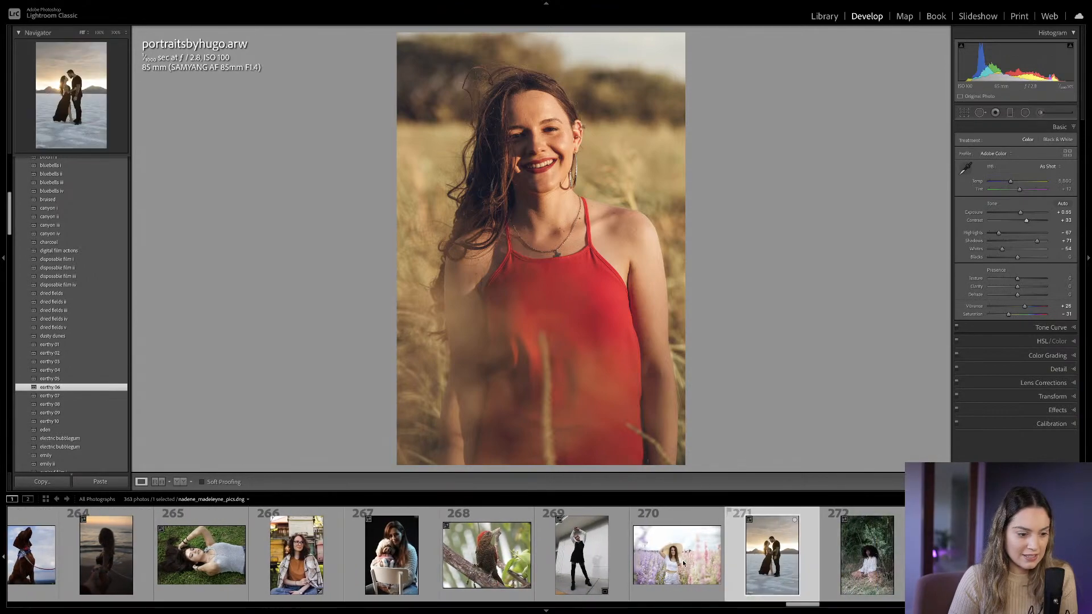
click(688, 564)
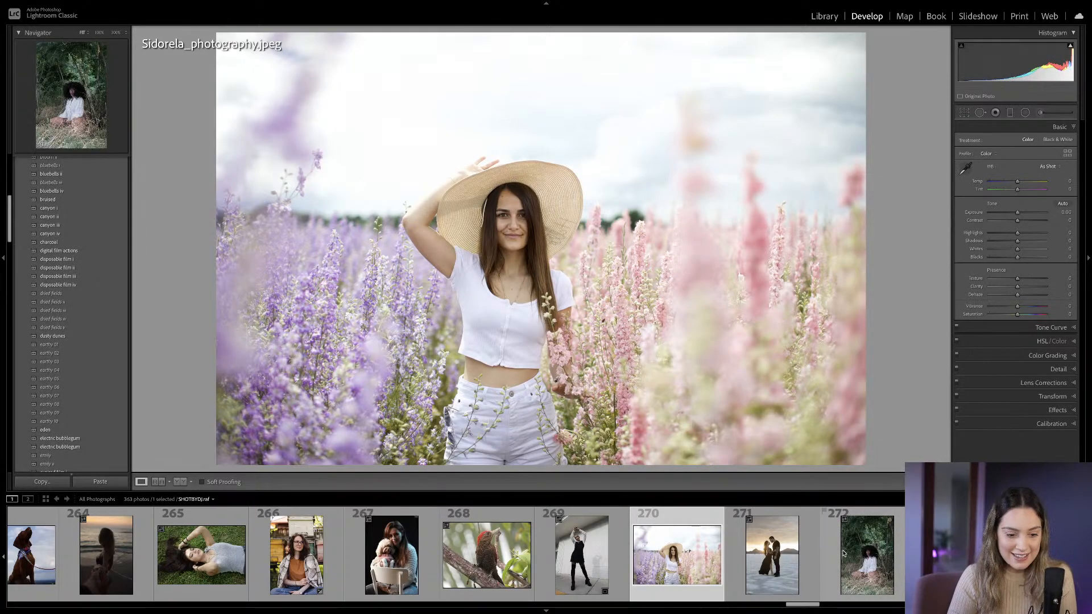
click(864, 555)
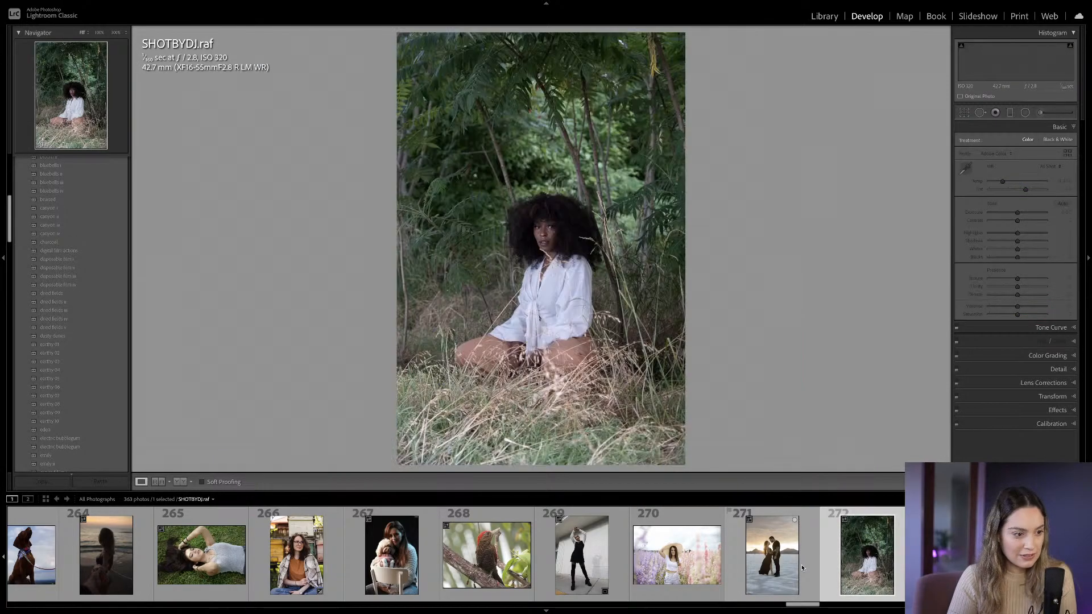
Open photo 257, the starry night sky above a fence line, for editing.
scroll(802, 567, up, 6)
scroll(801, 568, up, 4)
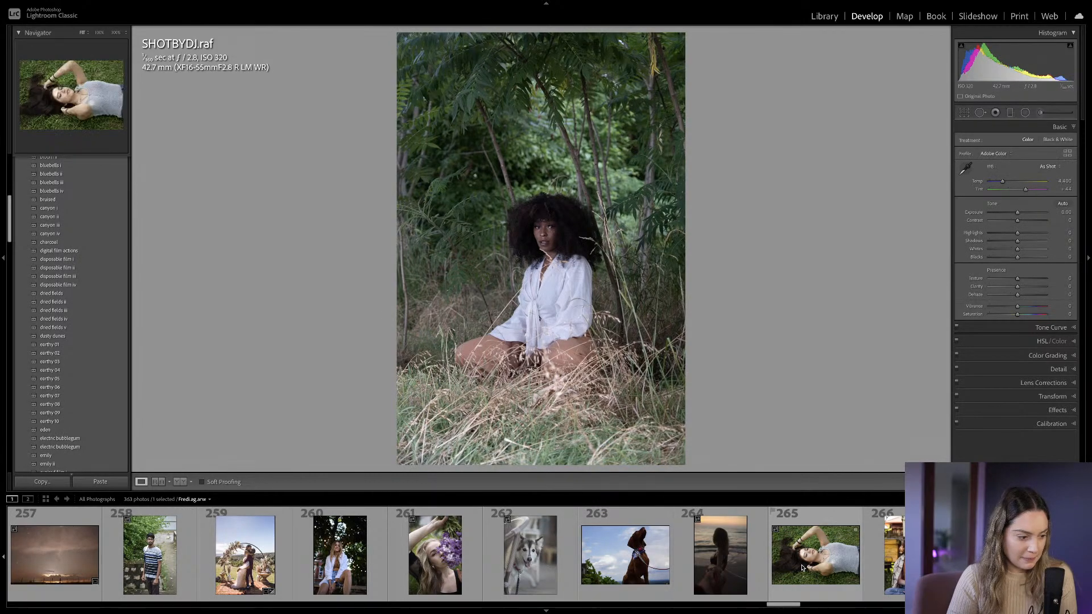
click(369, 565)
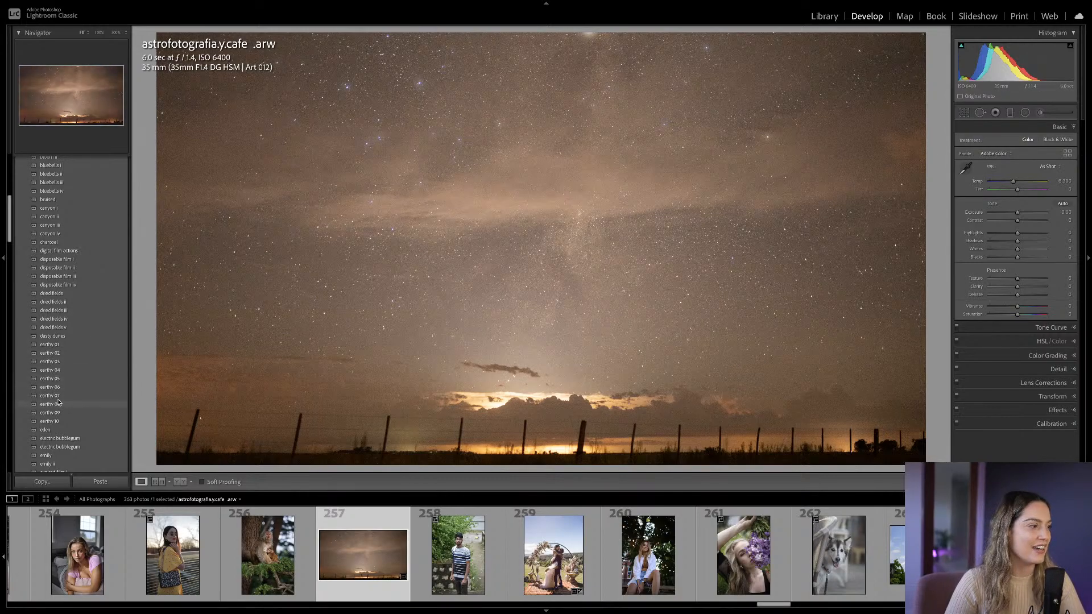
Try the bluebells iv preset on the night-sky photo with exposure at about -0.40, and undo both changes.
scroll(82, 264, up, 2)
scroll(82, 263, up, 5)
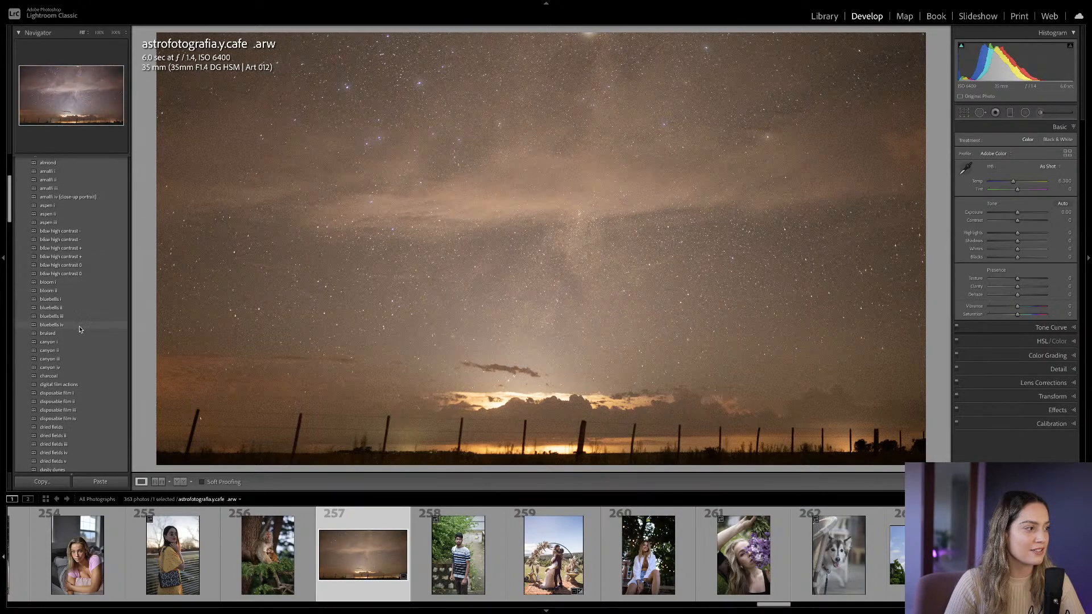
click(80, 328)
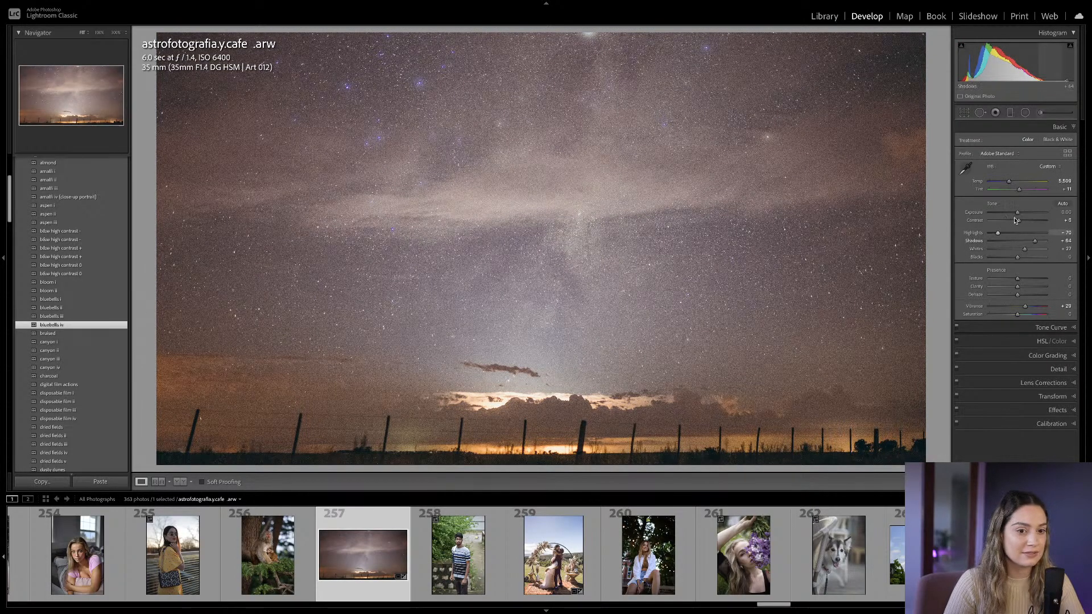
drag(1017, 212, 1014, 213)
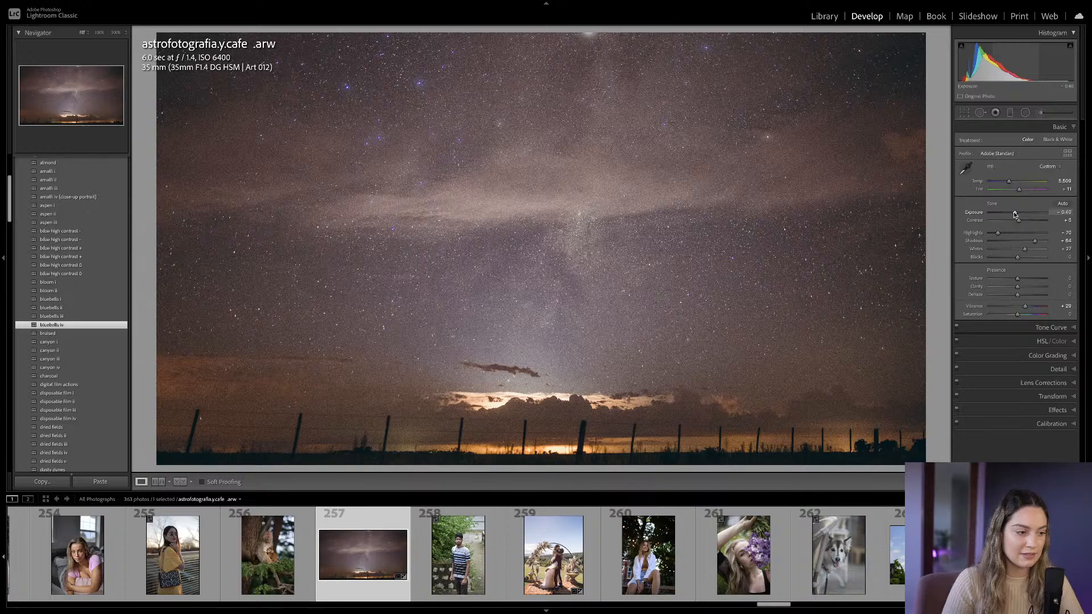
key(ctrl+z)
key(ctrl+z)
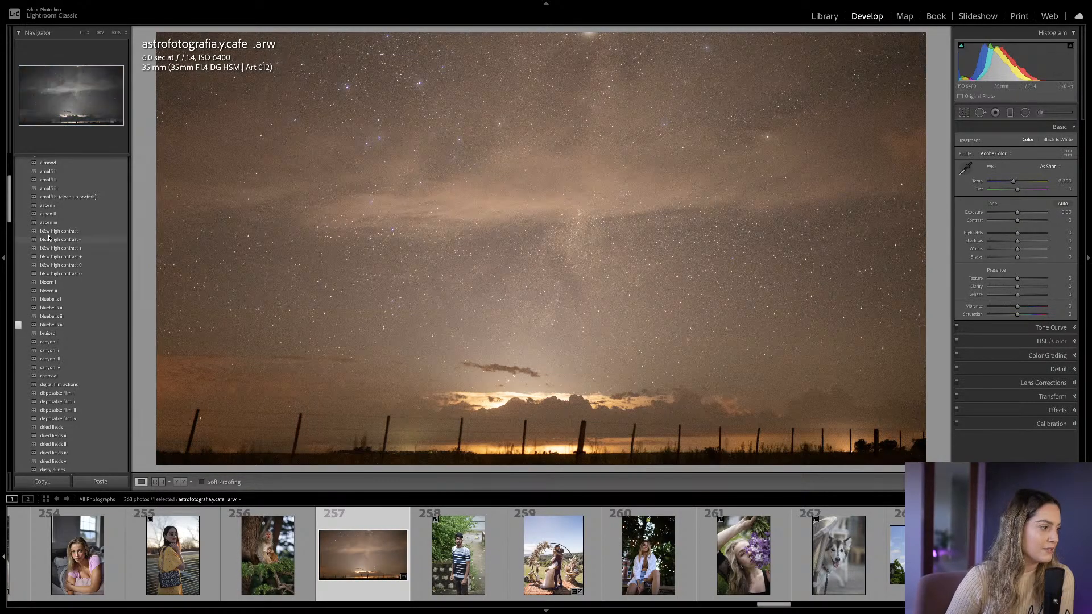
Preview further film presets on the night-sky photo, try lotus ii, and undo it.
scroll(82, 182, down, 6)
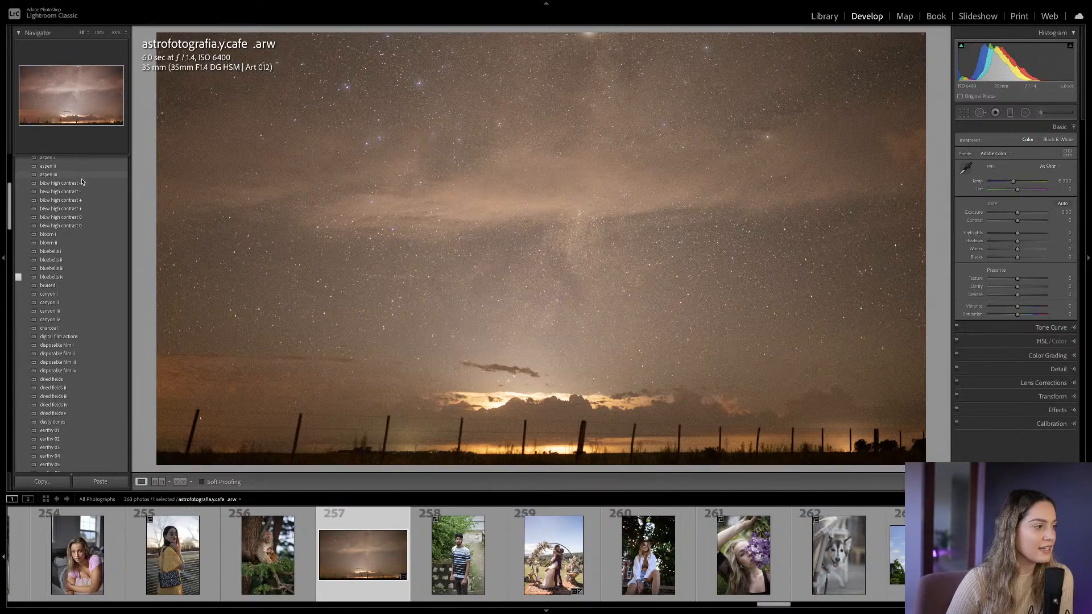
scroll(78, 298, down, 6)
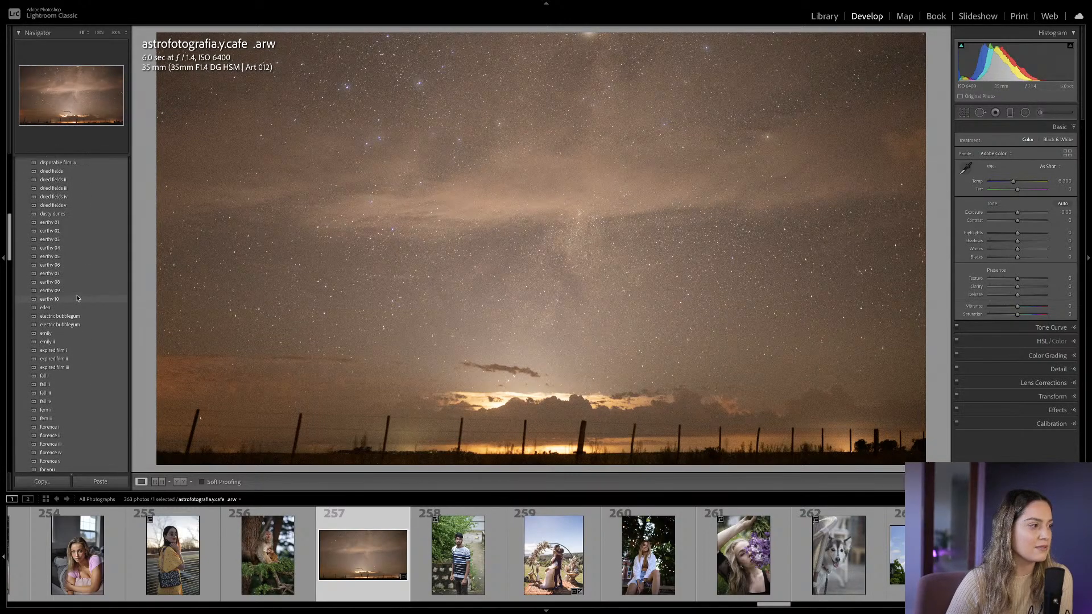
scroll(77, 298, down, 3)
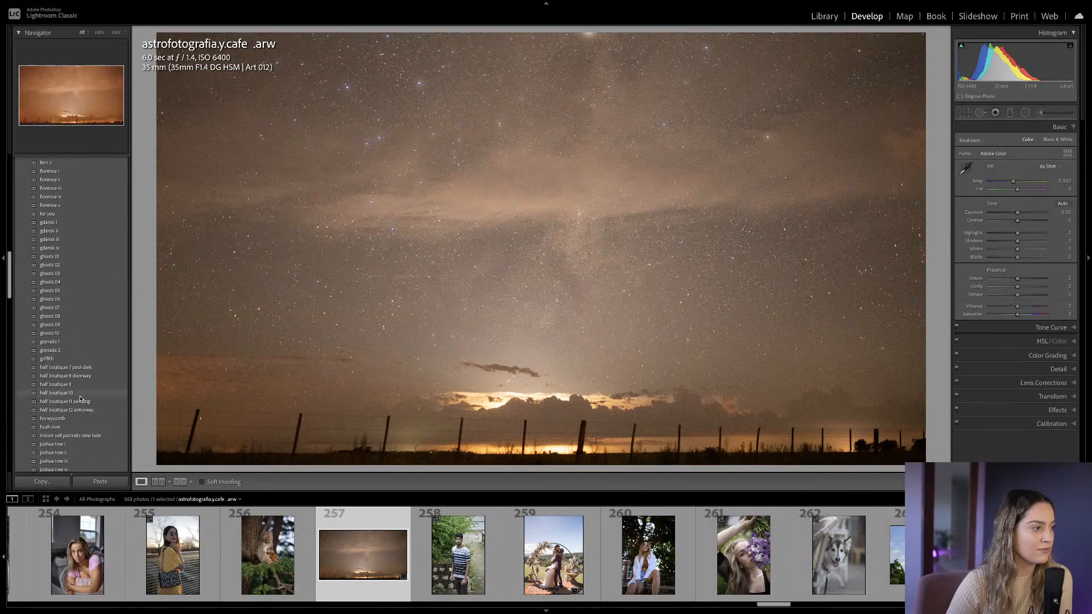
scroll(80, 378, down, 7)
scroll(82, 287, down, 1)
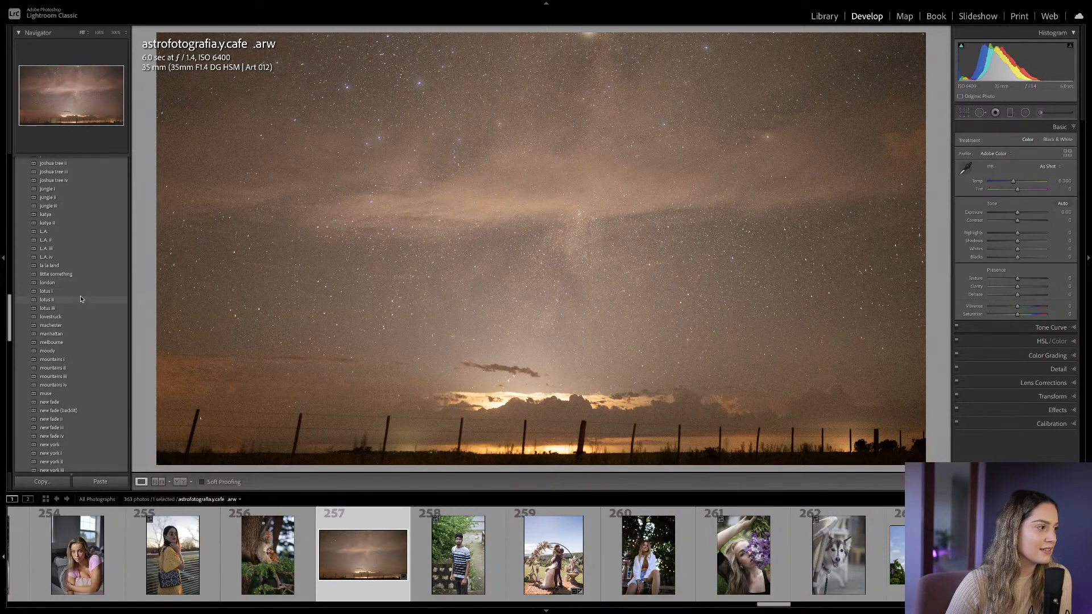
click(79, 301)
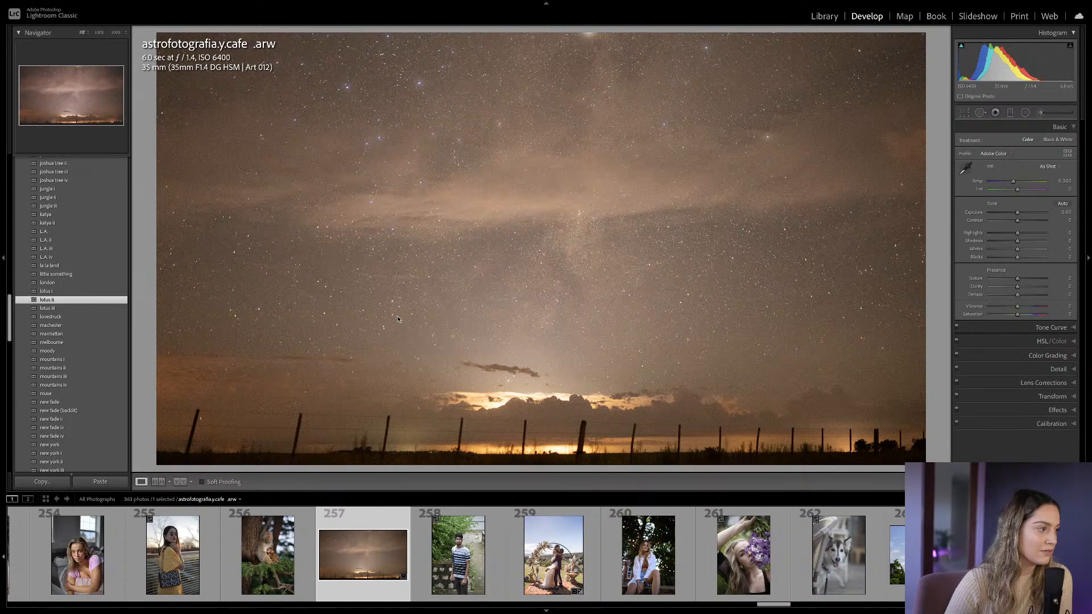
key(ctrl+z)
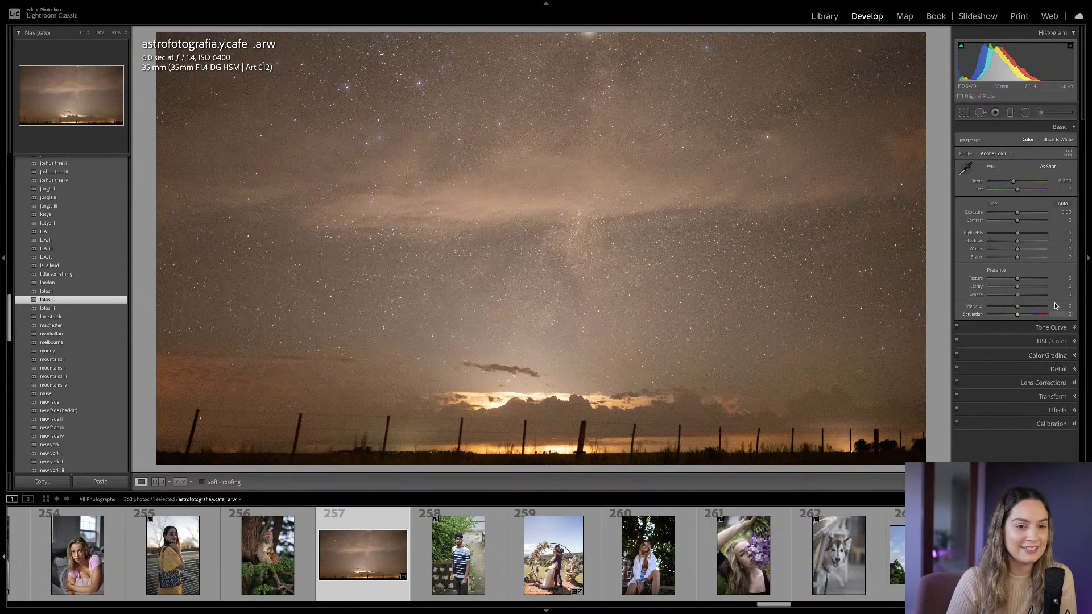
Expand all the adjustment sections together and switch the tone curve from the green channel to the RGB point curve.
click(1072, 328)
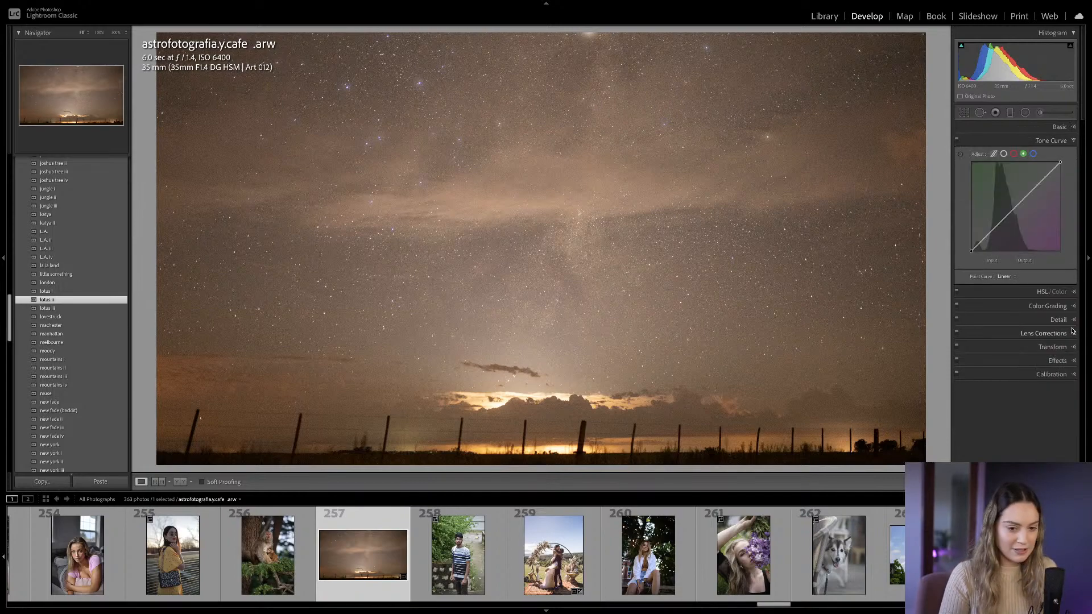
click(1071, 129)
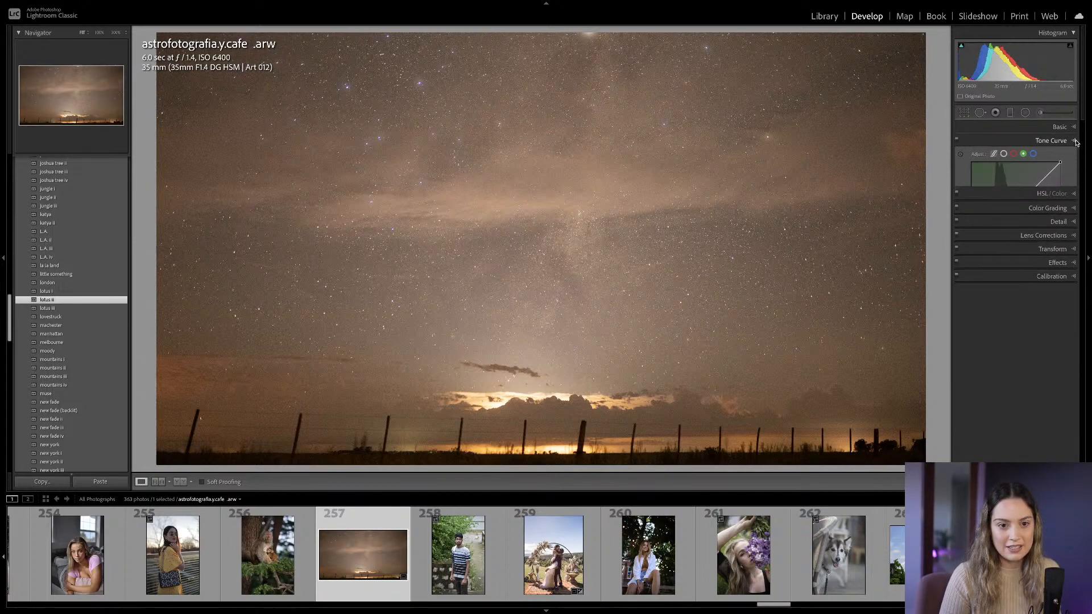
scroll(1071, 165, down, 10)
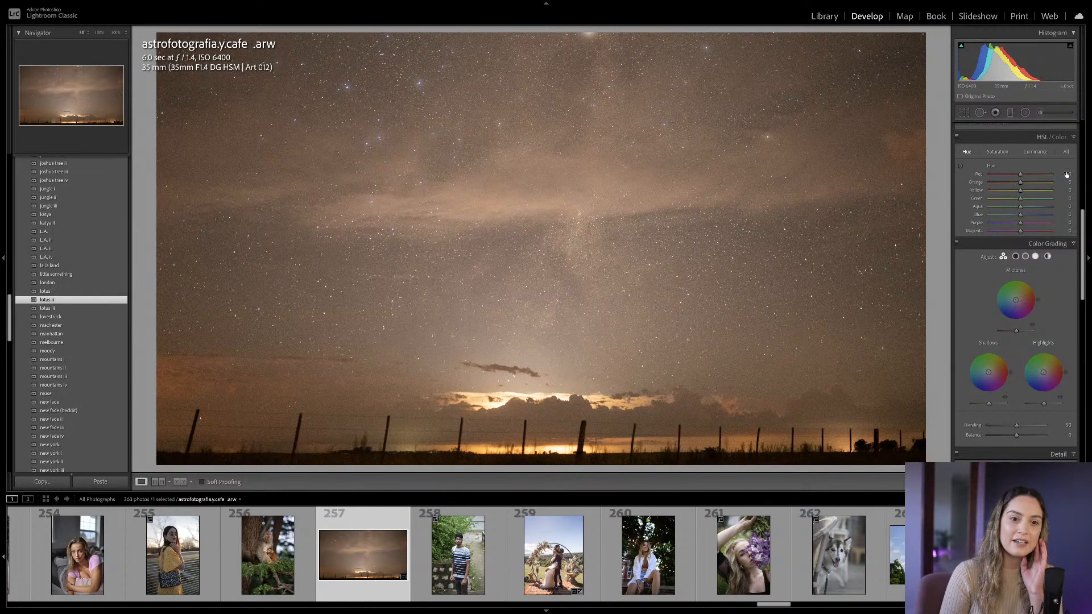
scroll(1028, 303, up, 4)
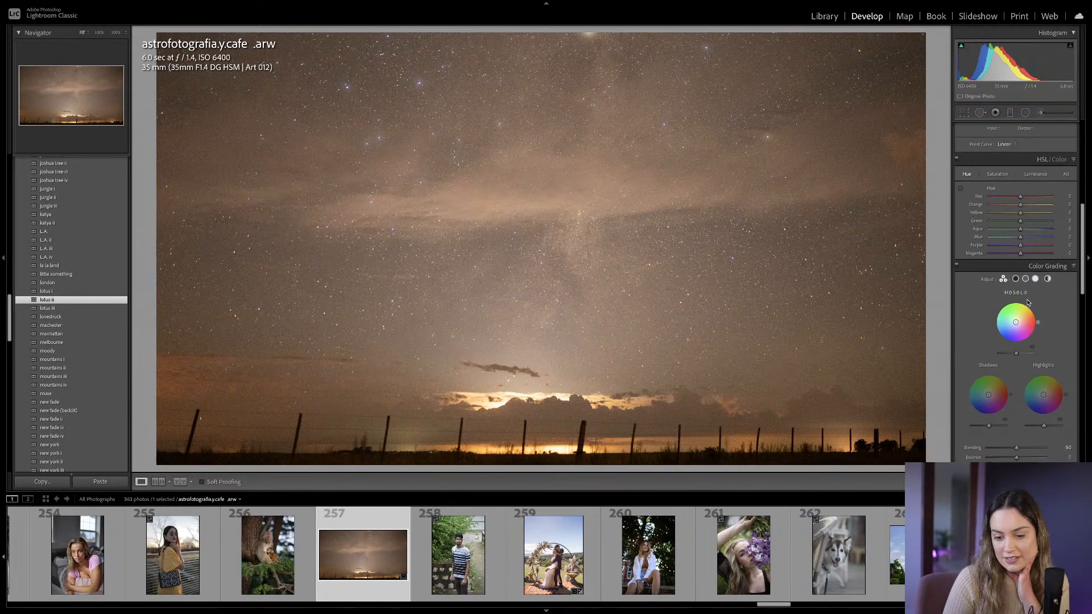
scroll(1028, 302, down, 1)
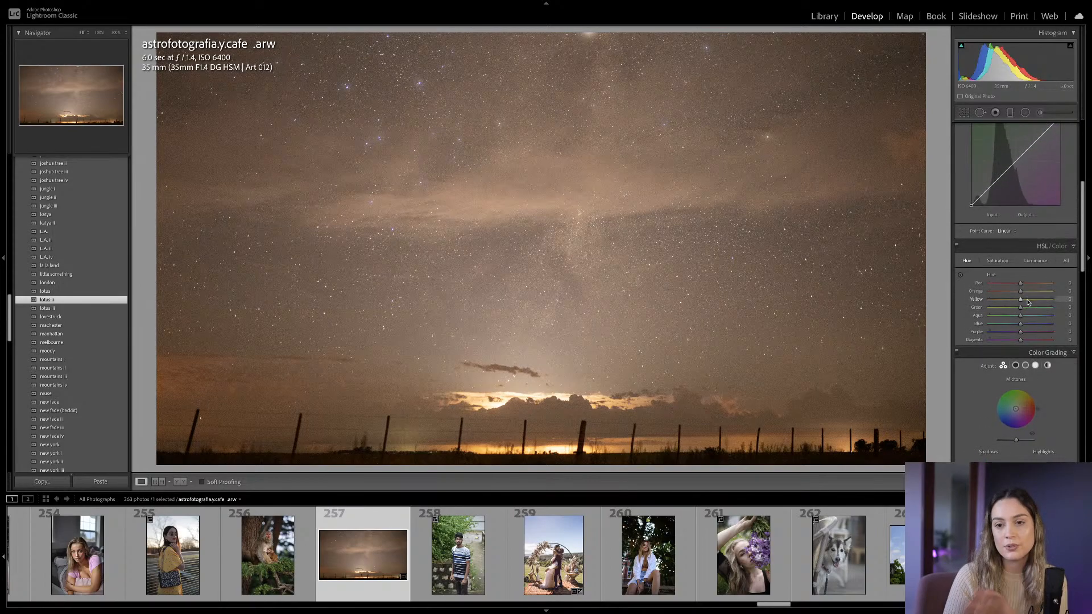
scroll(1028, 303, up, 2)
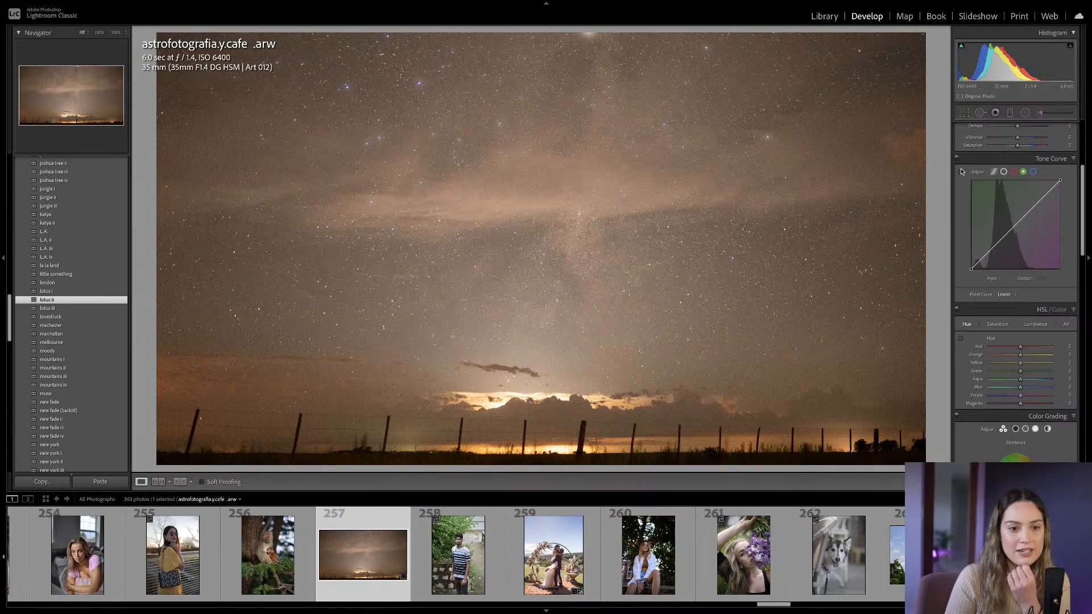
click(1003, 172)
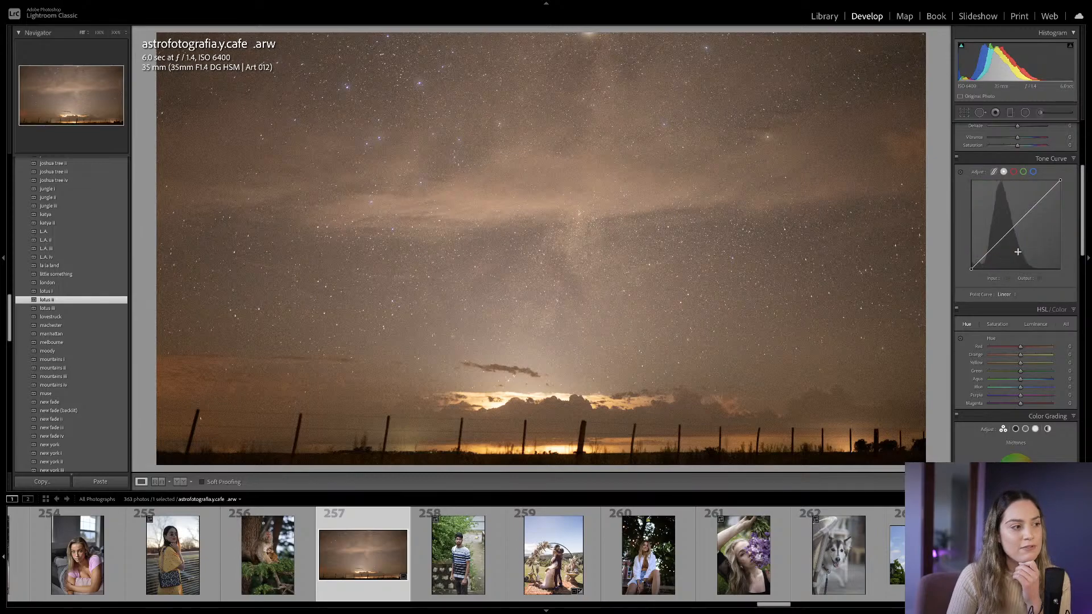
Set the night-sky photo's exposure to -0.60, highlights to about +18, shadows to +13 and blacks to -21.
scroll(1001, 256, up, 5)
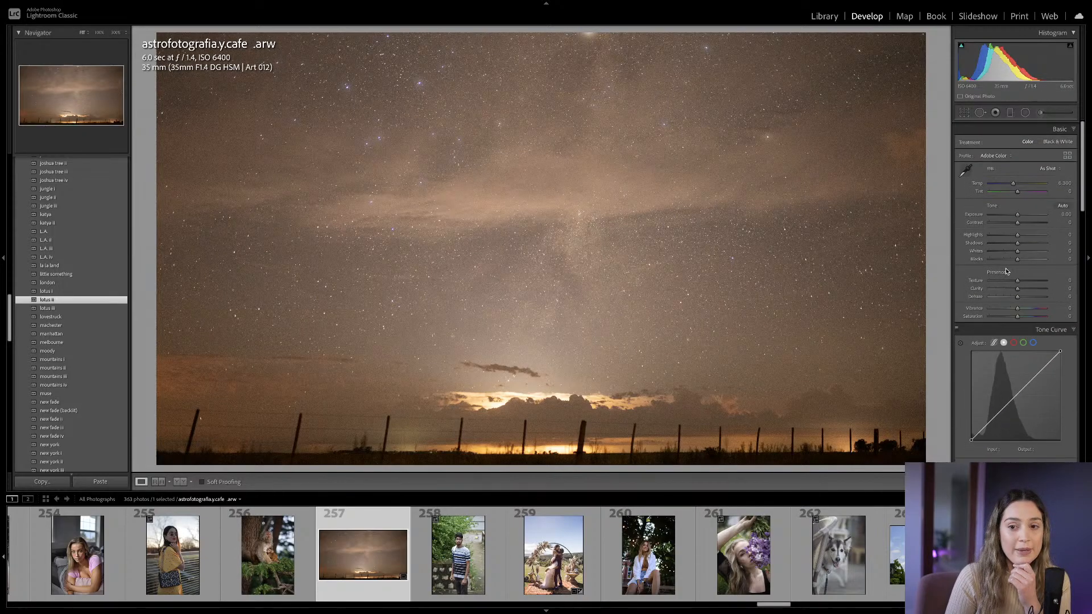
drag(1018, 212, 1013, 213)
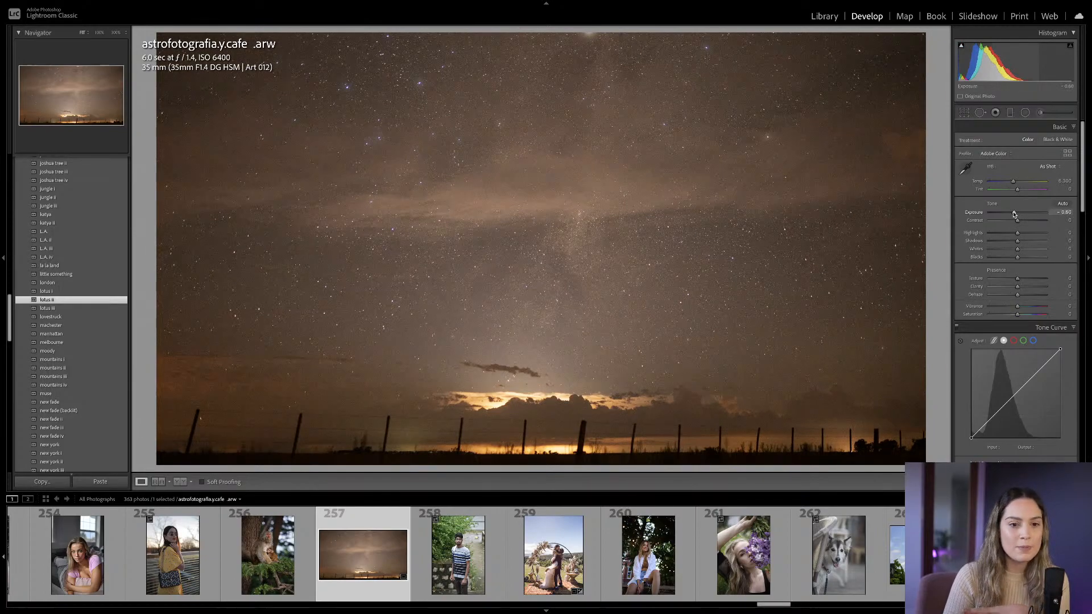
drag(1017, 232, 1023, 235)
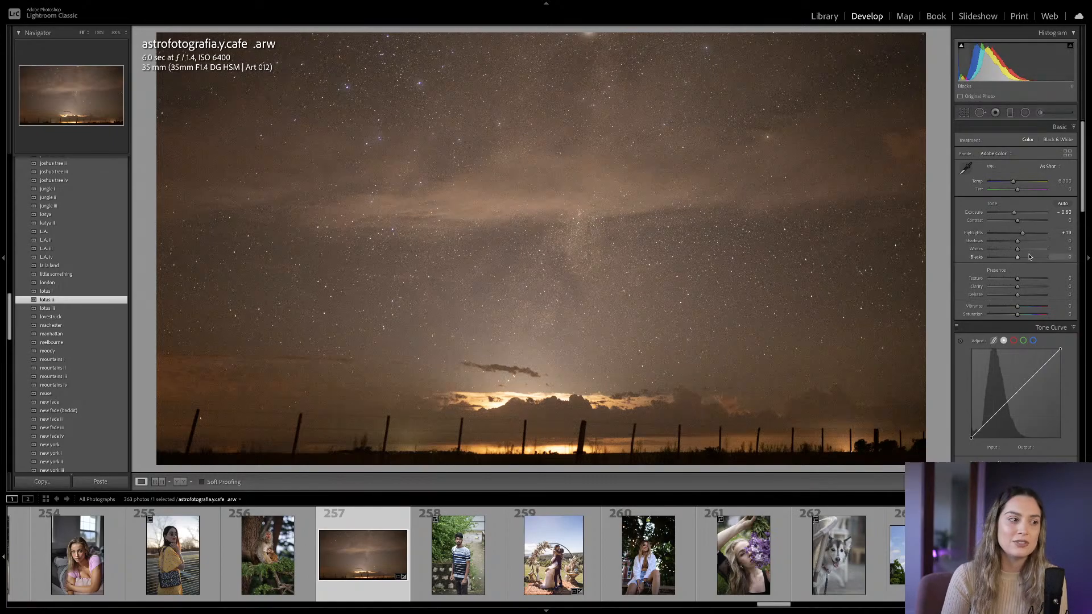
drag(1017, 241, 1013, 260)
Enable the Sigma lens profile correction with distortion 0 and vignetting about 115, and compare the photo with and without it.
scroll(1013, 261, down, 5)
scroll(1012, 260, down, 8)
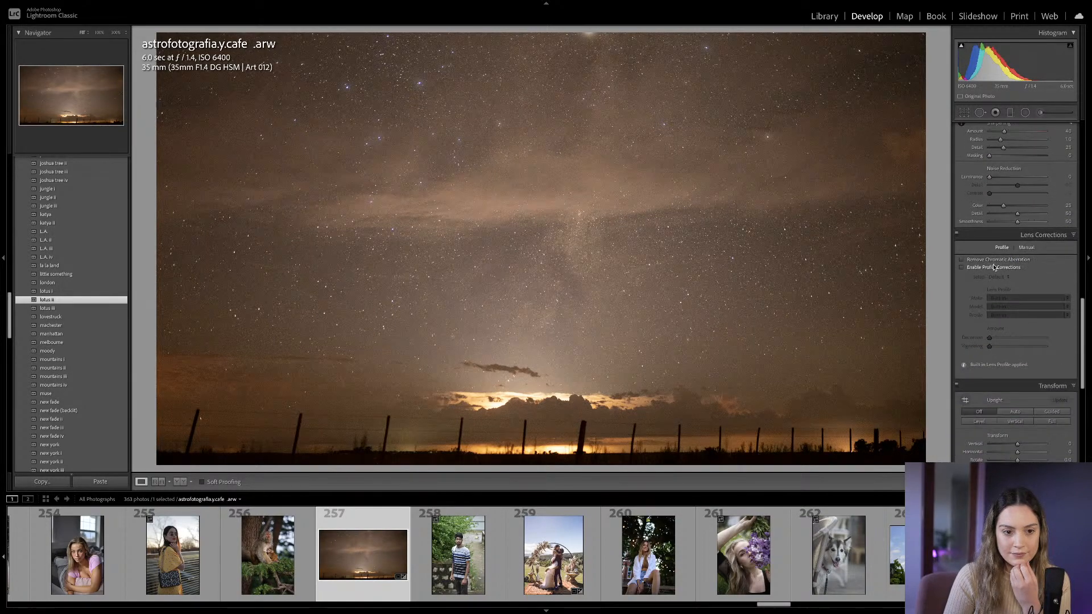
click(994, 268)
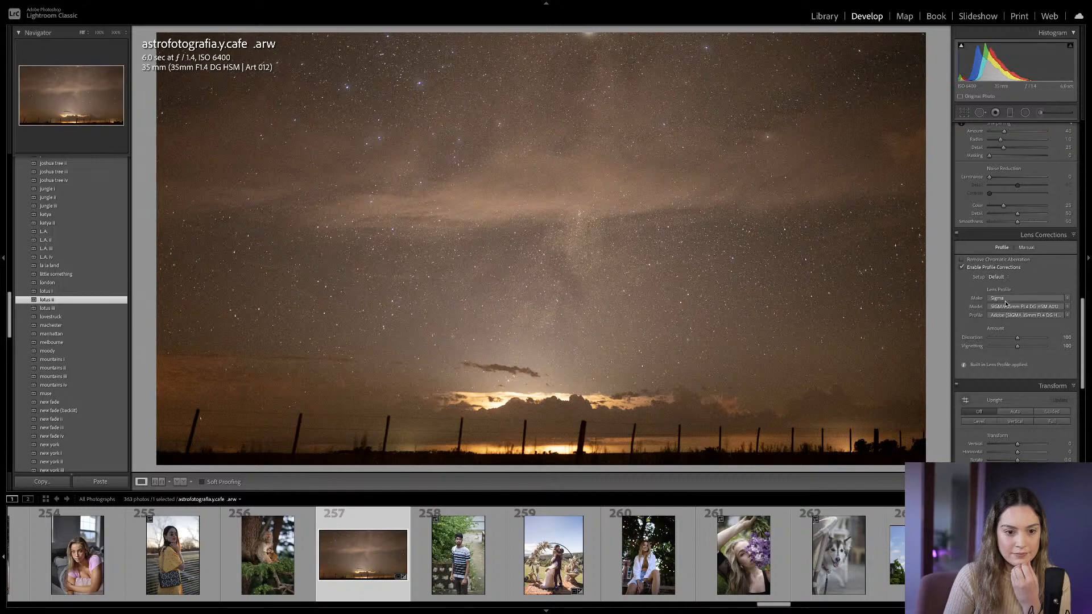
mouse_move(1018, 338)
mouse_down()
mouse_move(957, 341)
mouse_move(1020, 350)
mouse_up()
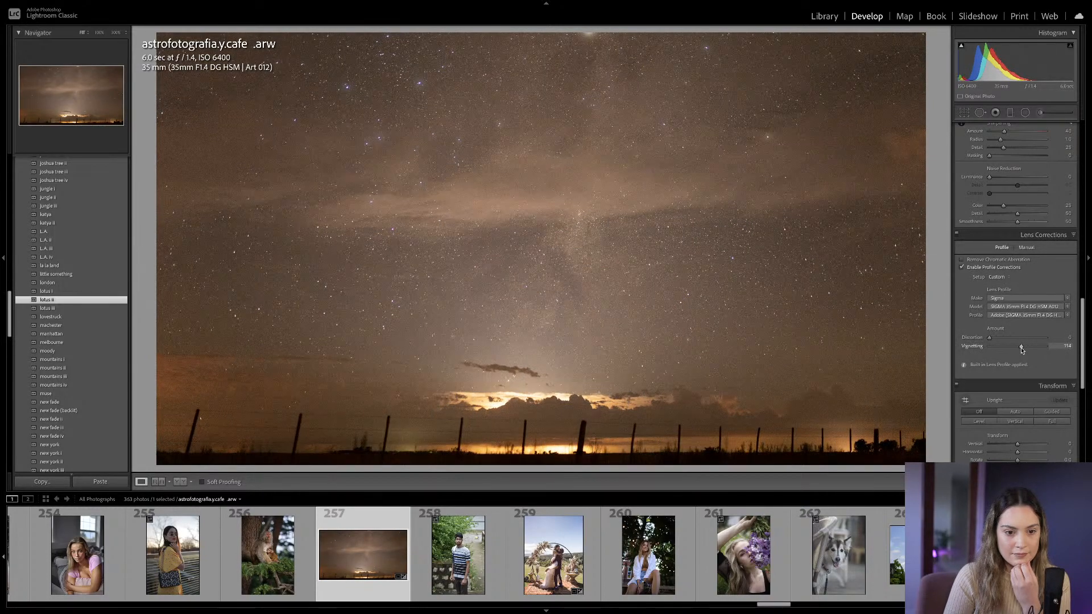
scroll(1021, 348, up, 1)
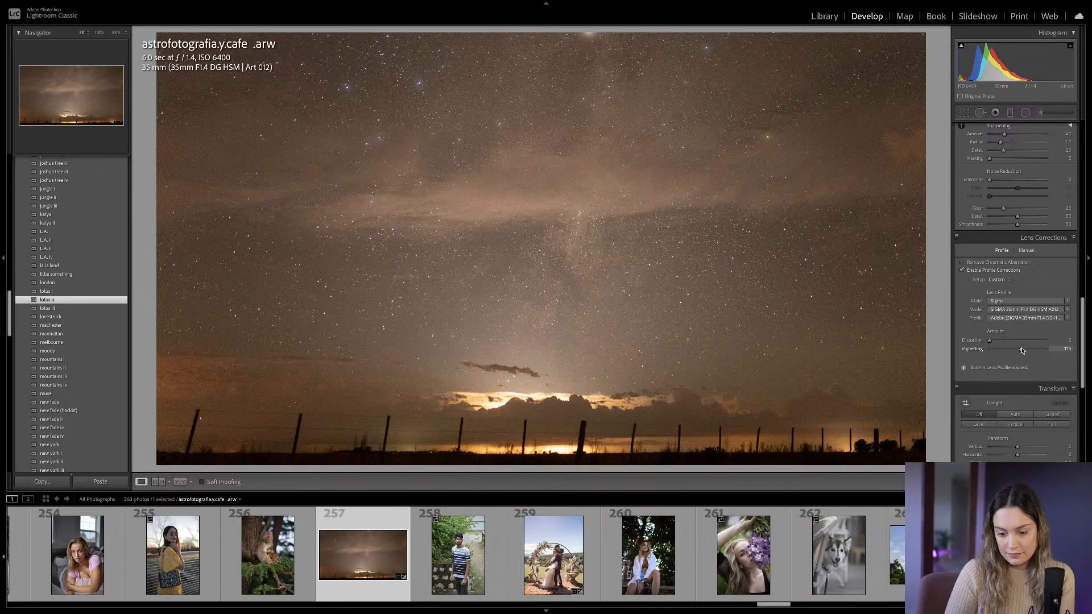
click(1022, 350)
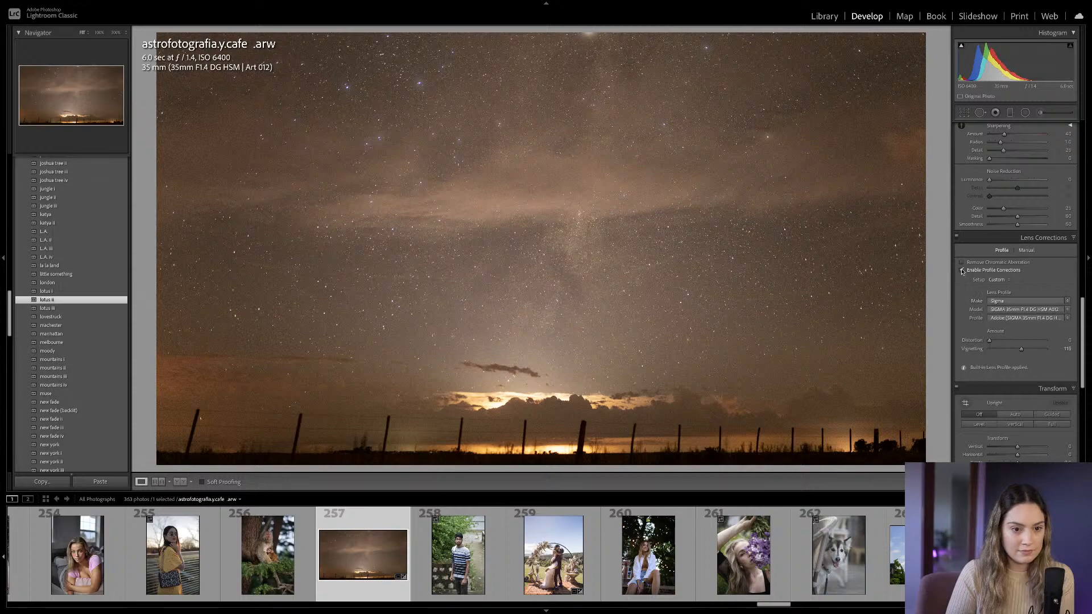
click(957, 238)
click(958, 238)
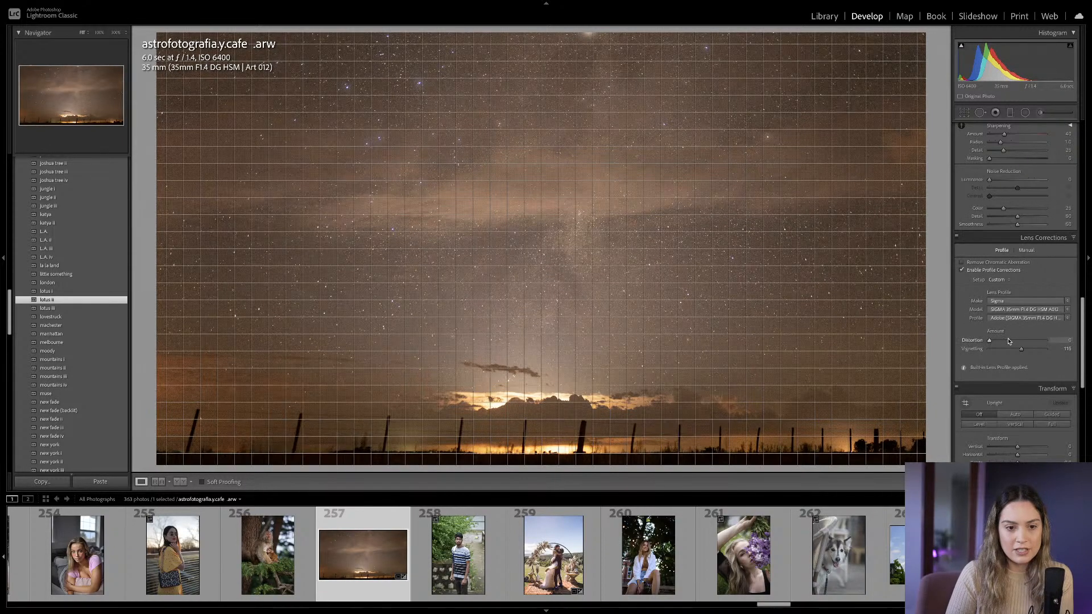
Extend the night-sky photo's crop to the full height of the original frame and apply it.
scroll(1009, 340, up, 2)
scroll(1009, 340, up, 1)
key(r)
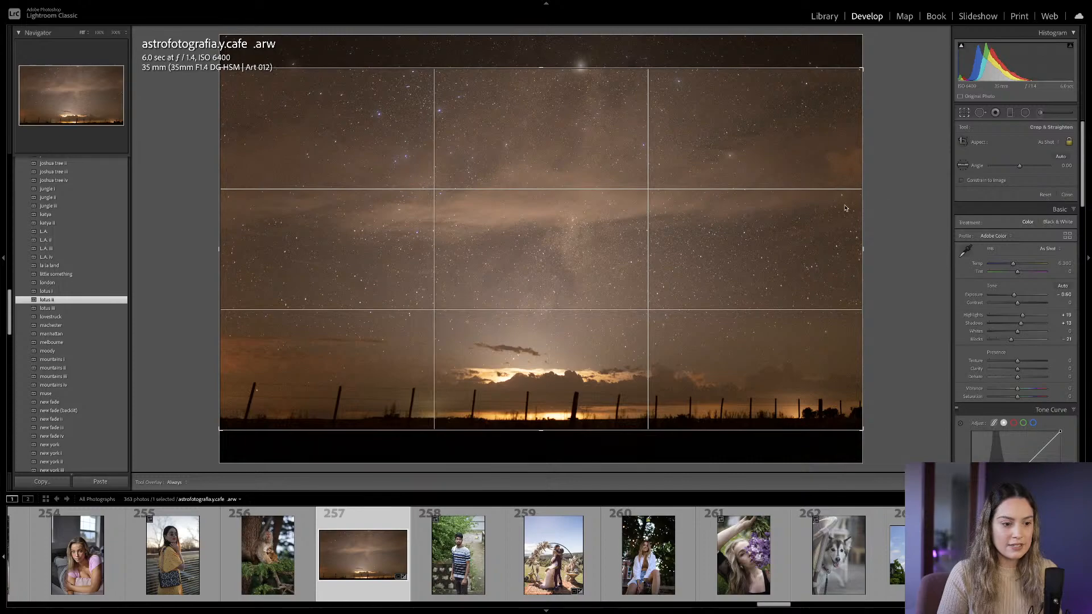
key(Return)
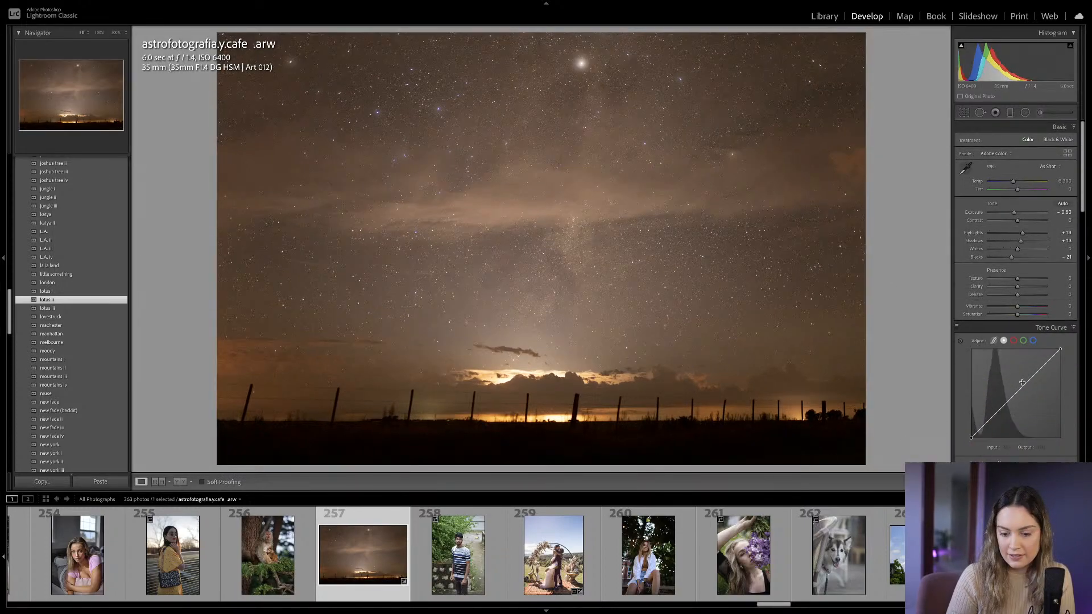
Shape the RGB tone curve with a lifted black point, shadow and midtone points, a slightly lowered white point and a raised highlight point.
scroll(1022, 383, down, 3)
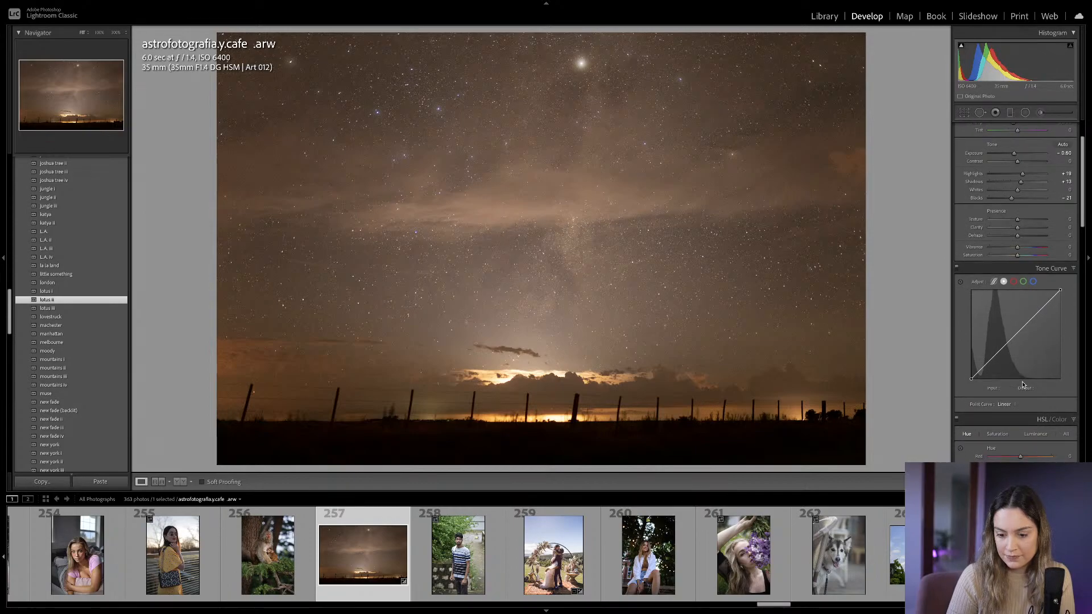
scroll(1022, 384, down, 1)
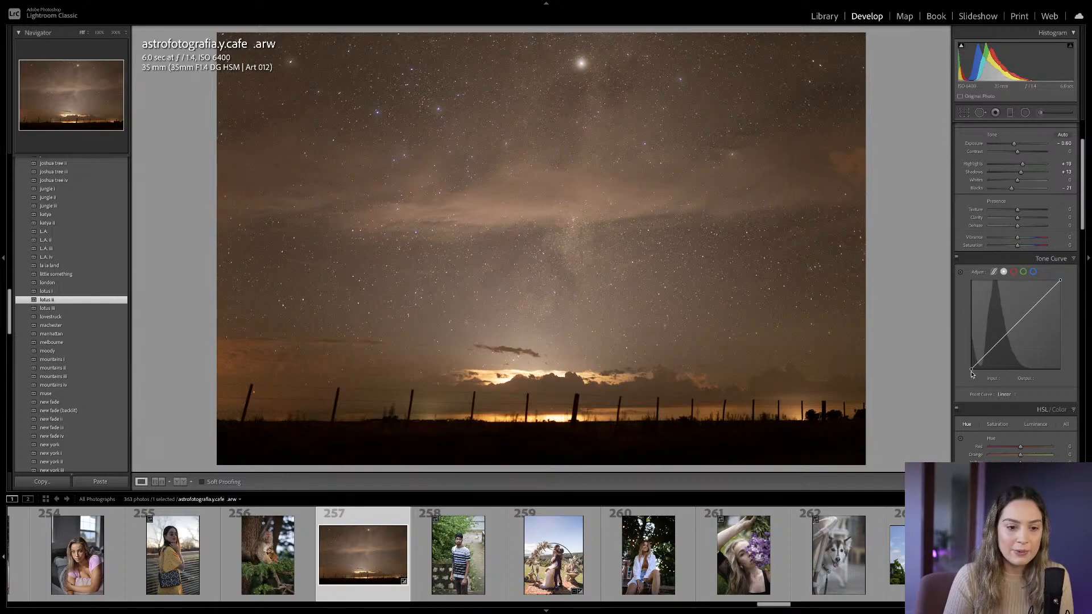
drag(971, 369, 965, 367)
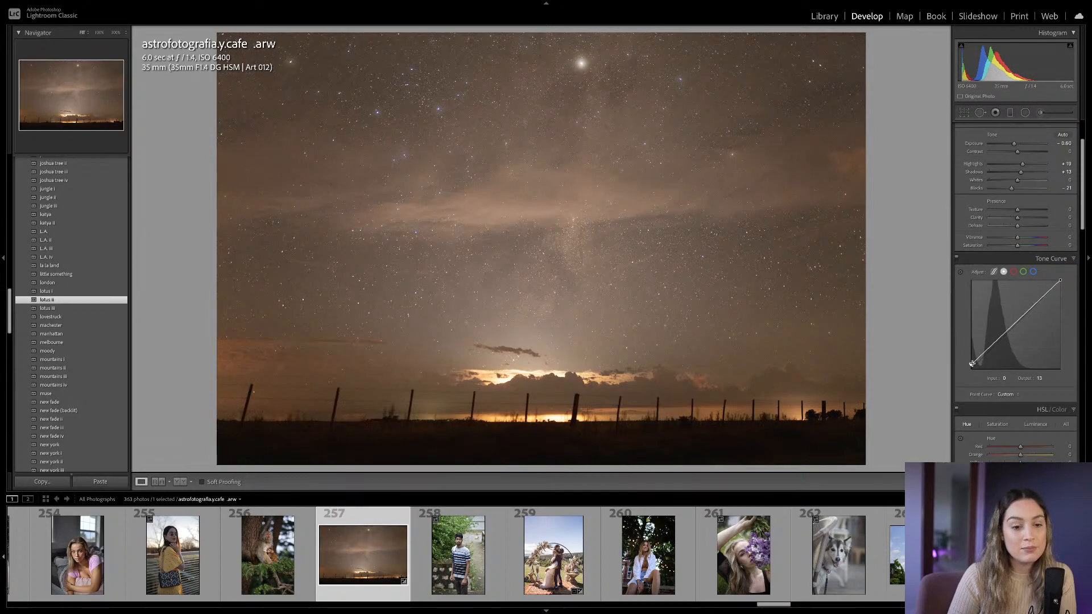
drag(972, 363, 987, 357)
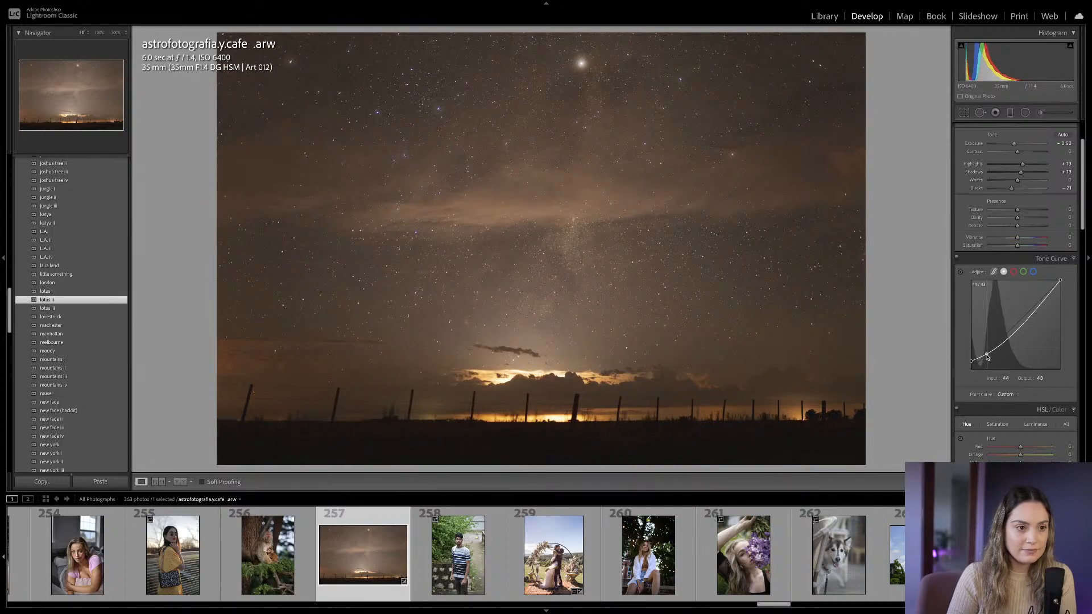
drag(1009, 338, 1004, 339)
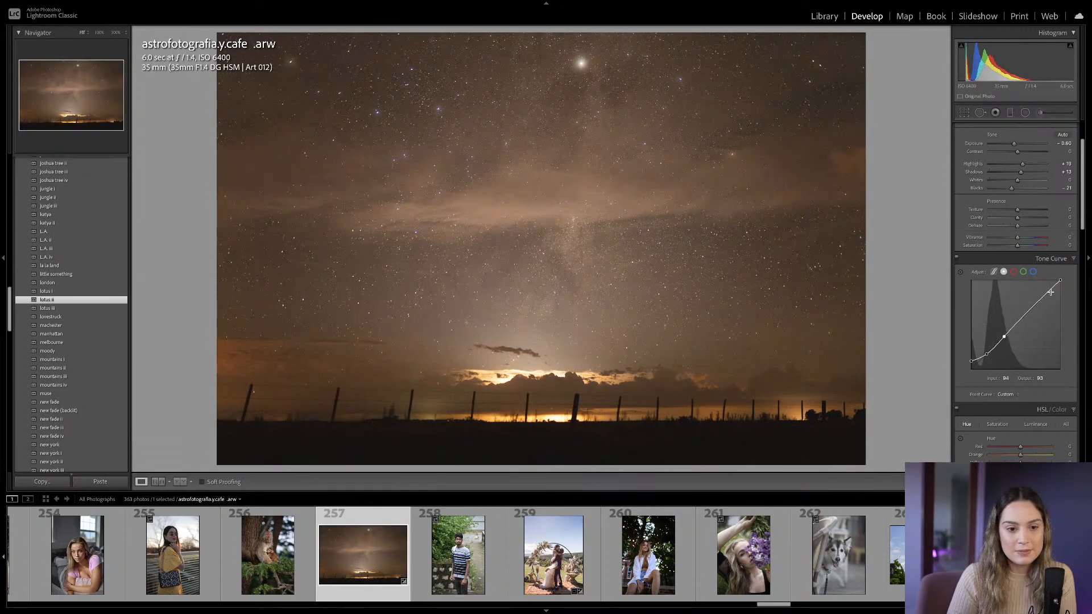
drag(1060, 284, 1031, 309)
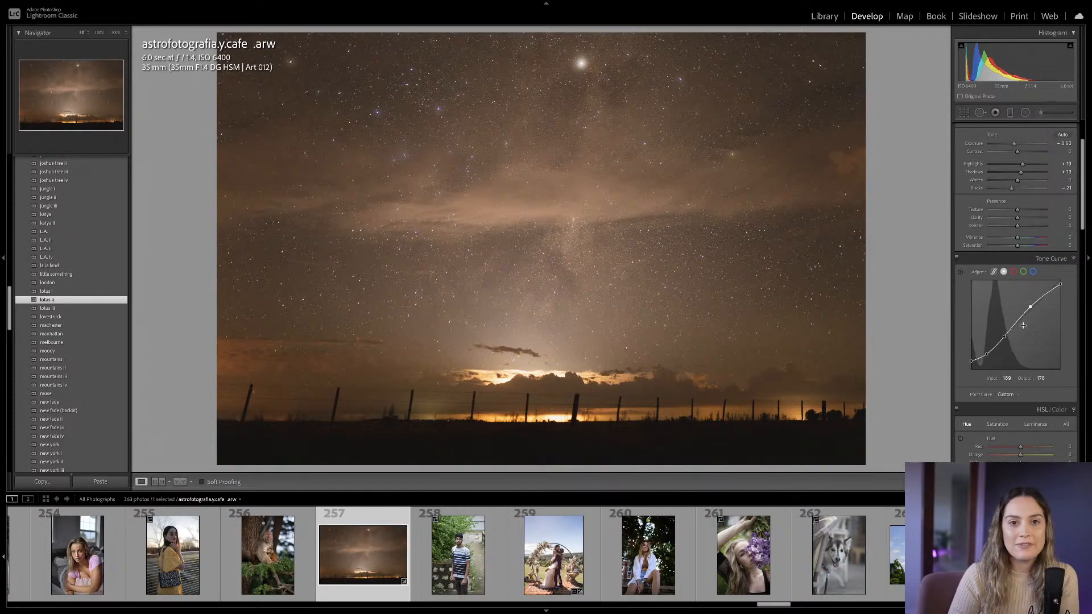
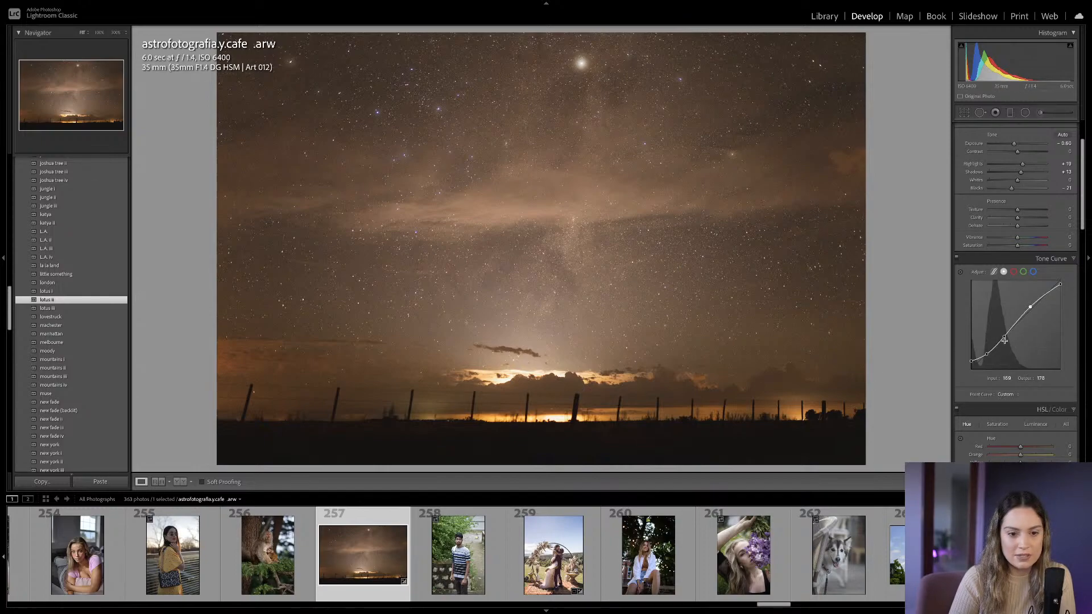
Deepen the curve's shadows and midtones, return the white point to 255/255, and place the highlight point at about 173/178.
drag(1003, 337, 1003, 336)
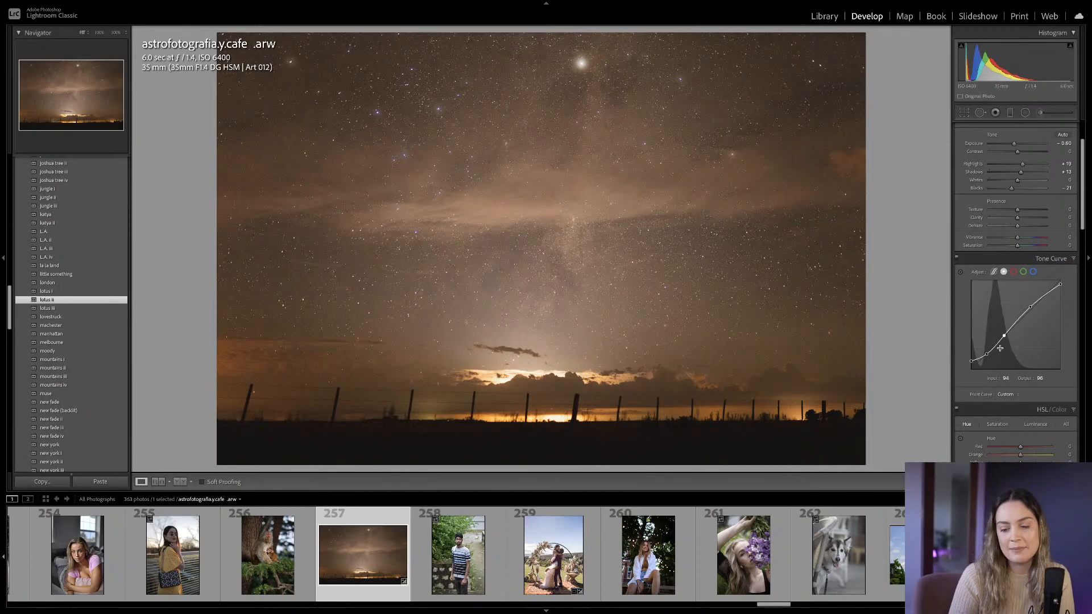
drag(986, 354, 1013, 337)
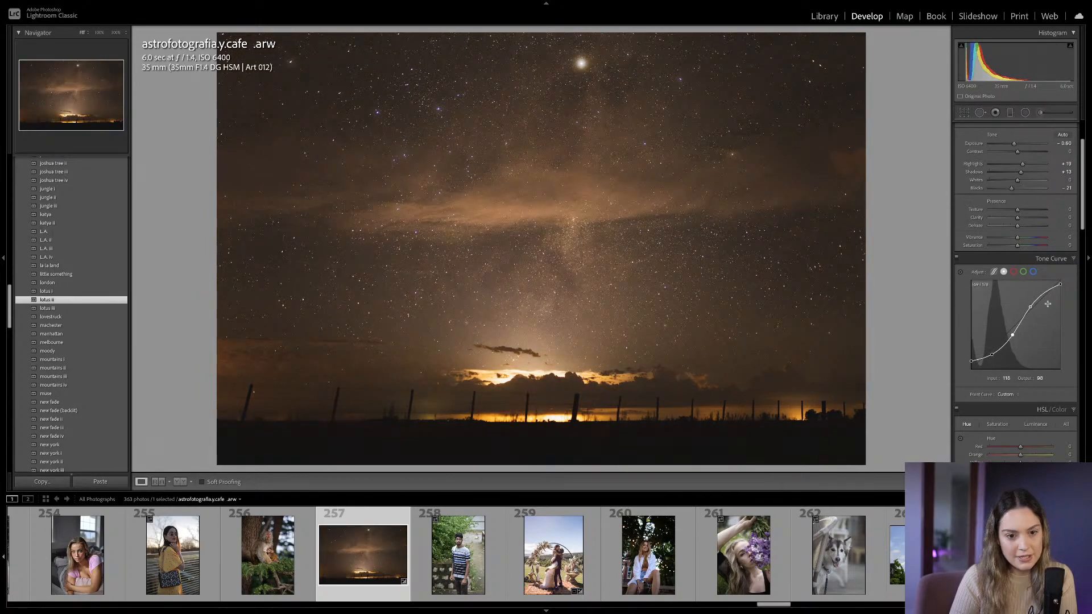
drag(1058, 285, 1060, 280)
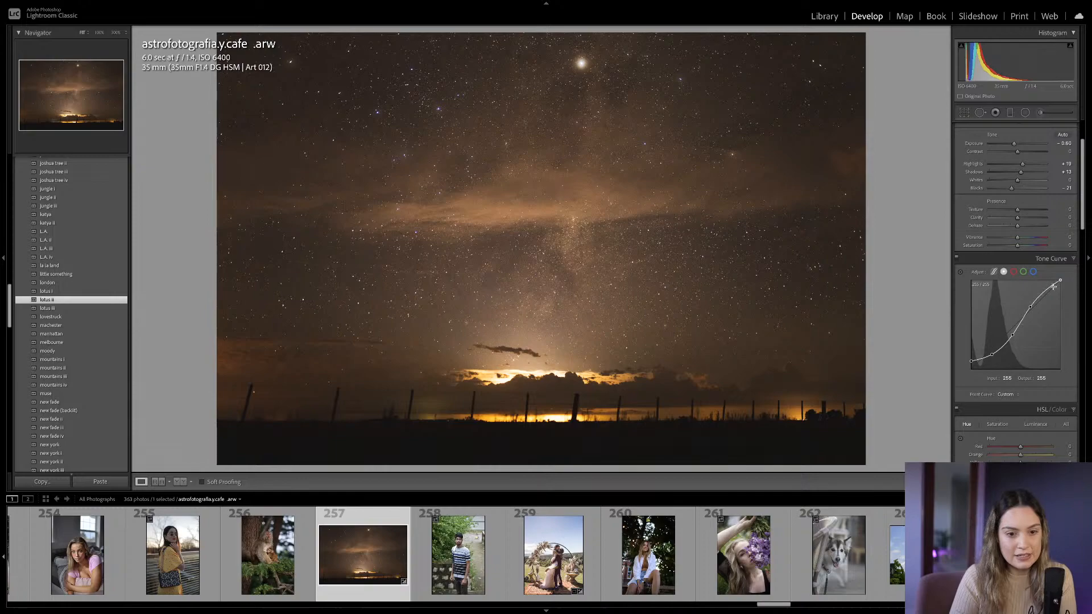
drag(1027, 314, 1031, 306)
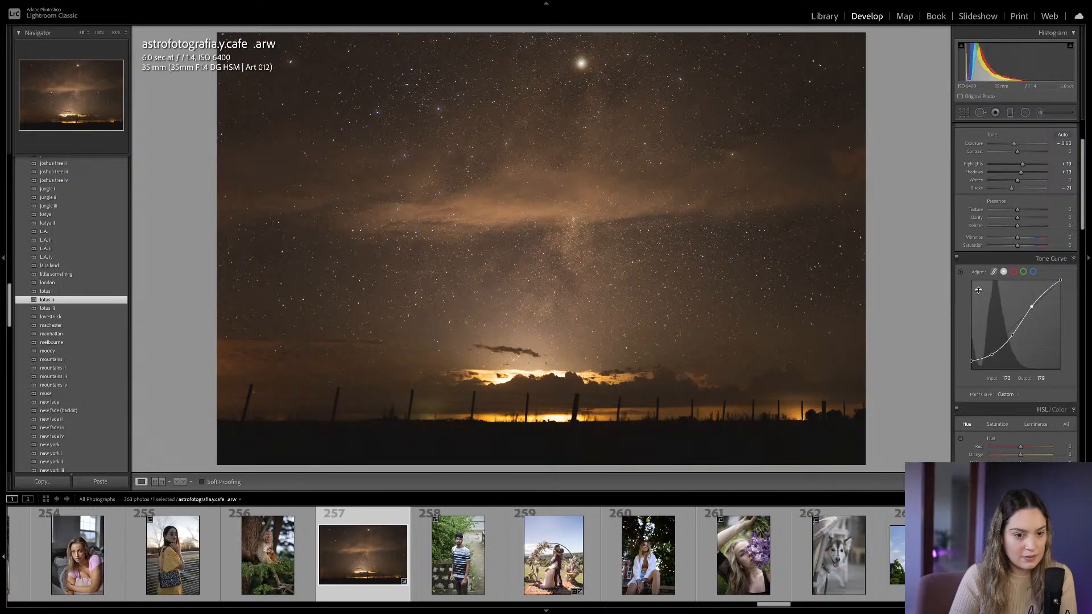
Compare the photo with and without the tone curve, and raise its midtone and shadow points slightly, the shadow point to about 62/48.
click(958, 260)
click(958, 260)
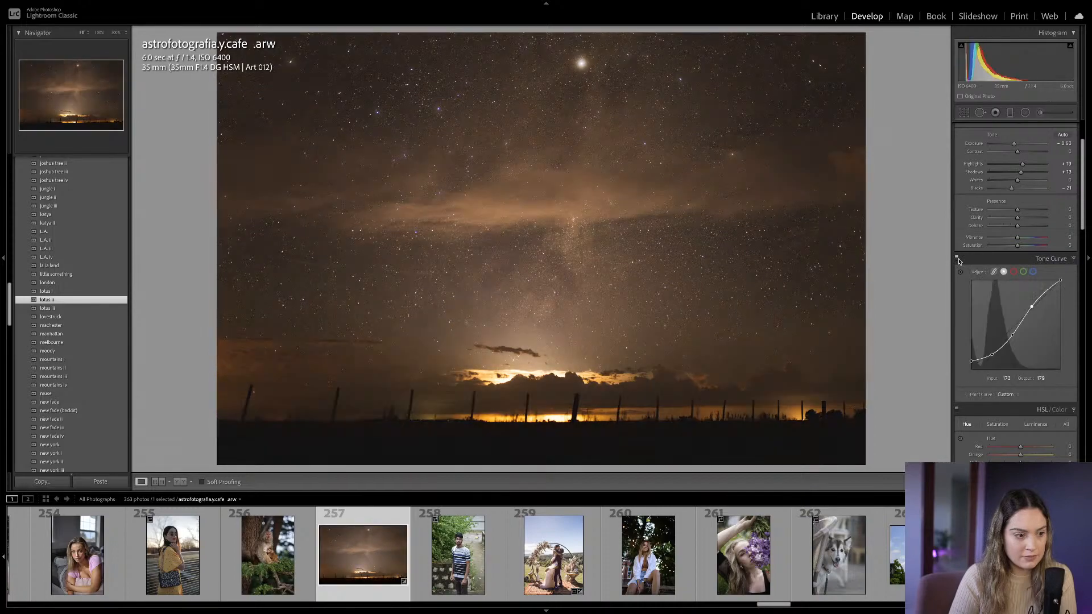
click(957, 260)
click(958, 261)
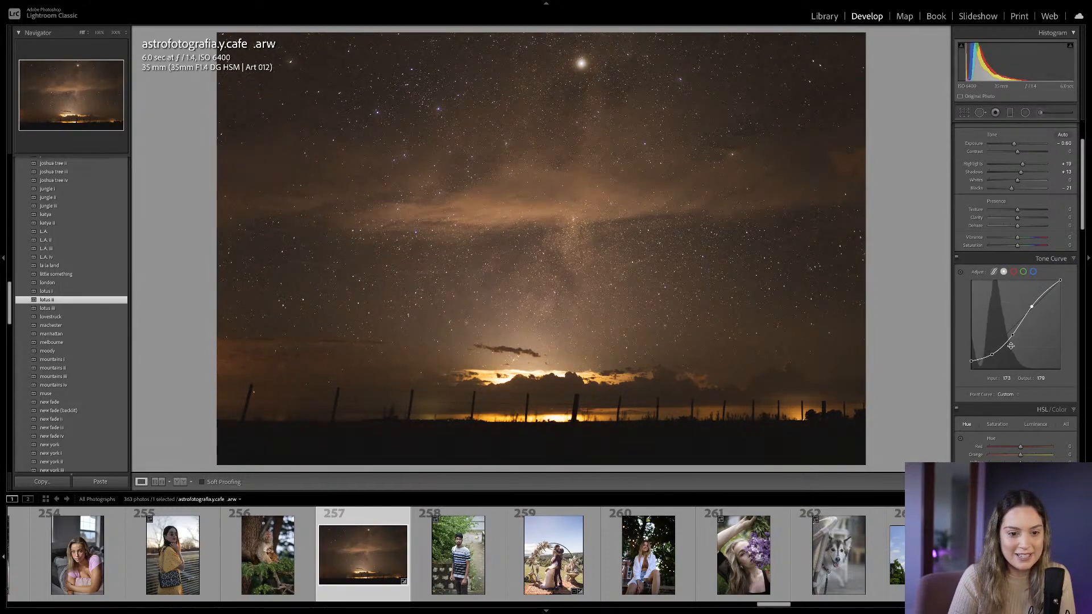
drag(1011, 336, 992, 353)
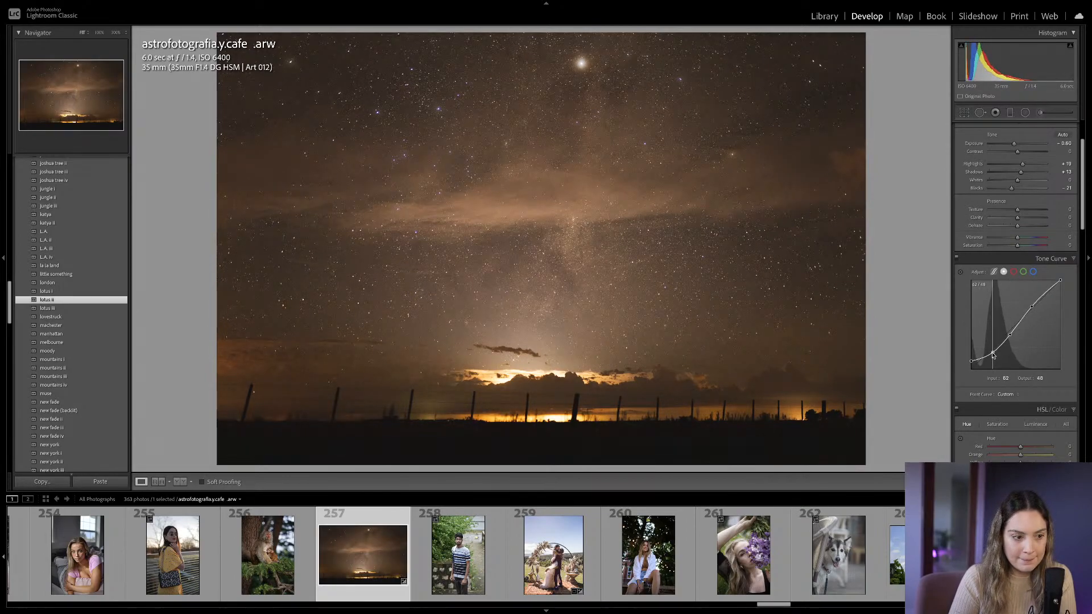
Cool the white balance to about 4,258 with tint +7, and set exposure to about -0.65, contrast to about +14 and highlights to +42.
scroll(996, 353, up, 3)
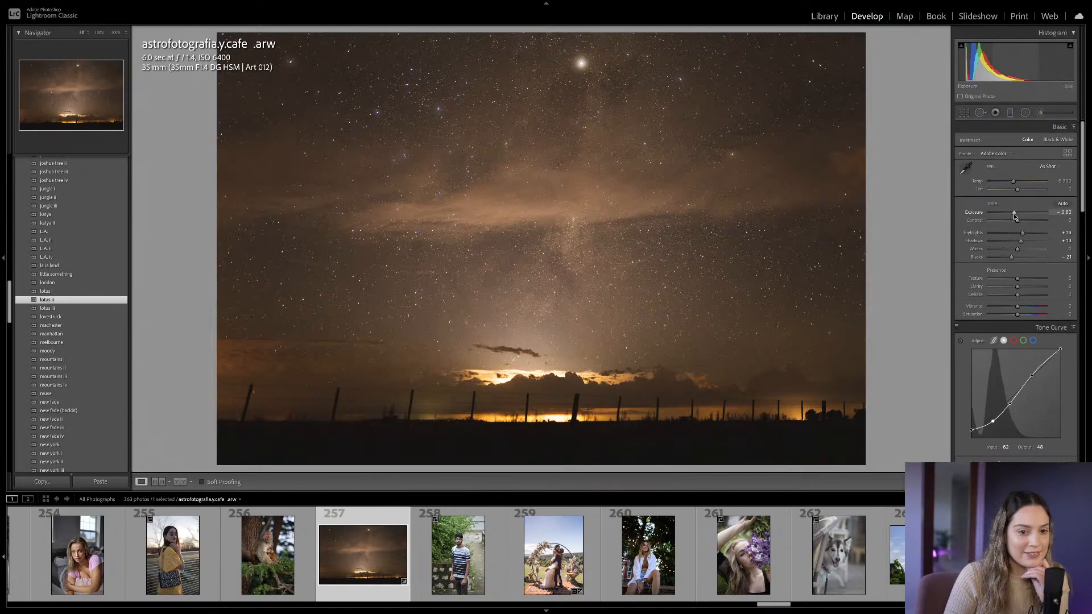
drag(1013, 214, 1002, 183)
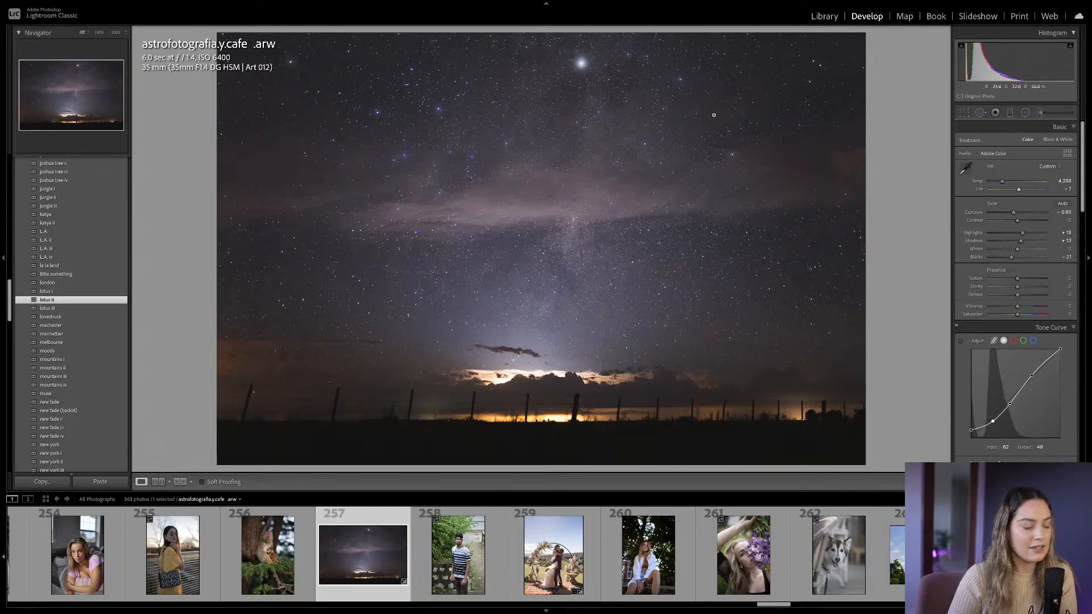
drag(1017, 220, 1030, 237)
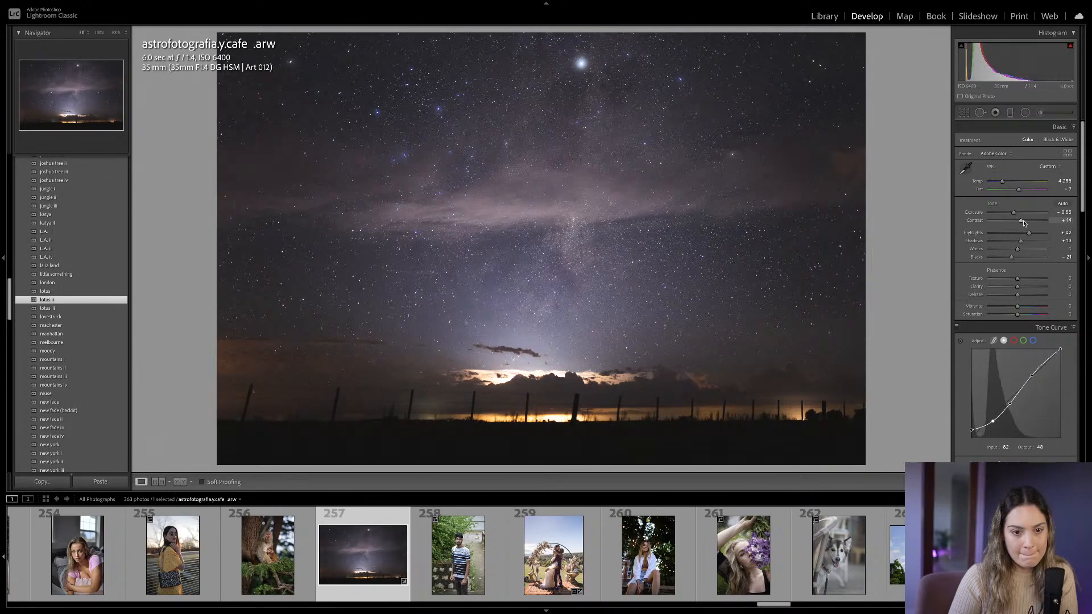
Tint the color grading midtones a warm orange-yellow, at about hue 46 and saturation 32.
scroll(1013, 213, down, 10)
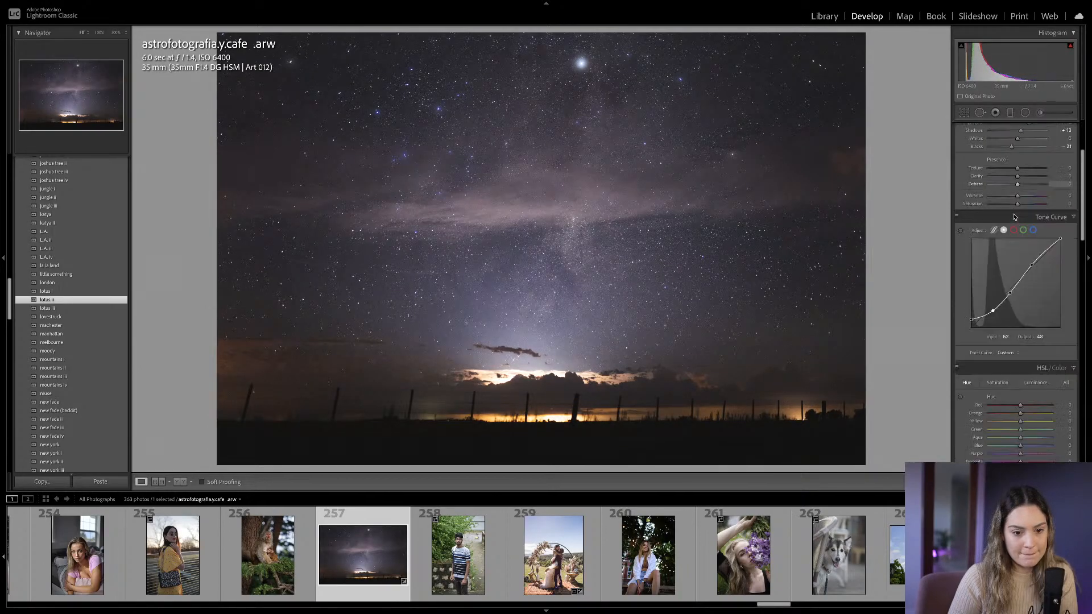
scroll(1014, 216, down, 6)
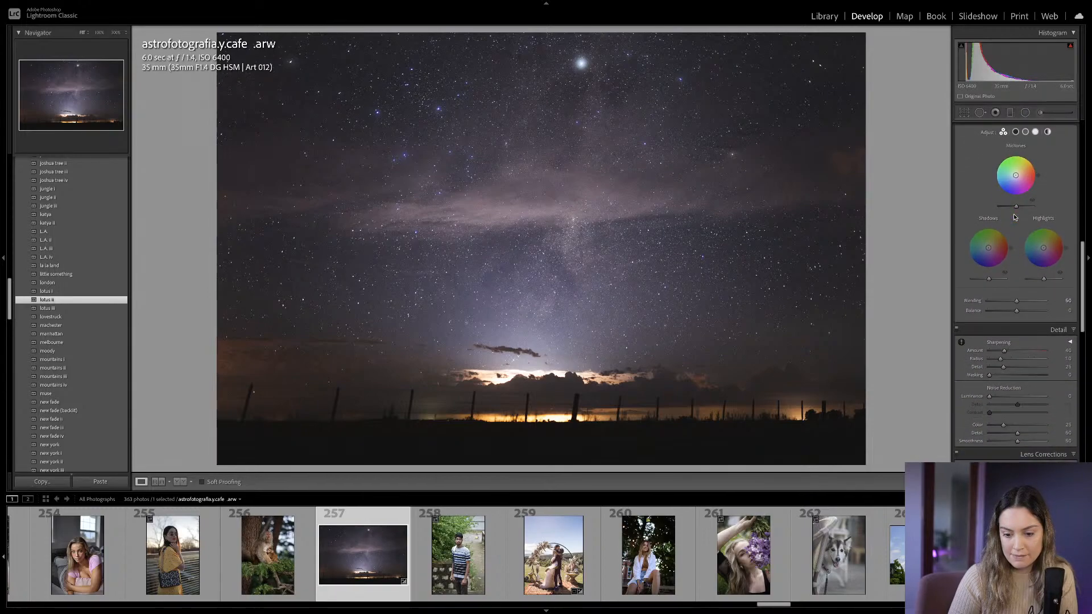
scroll(1014, 216, down, 3)
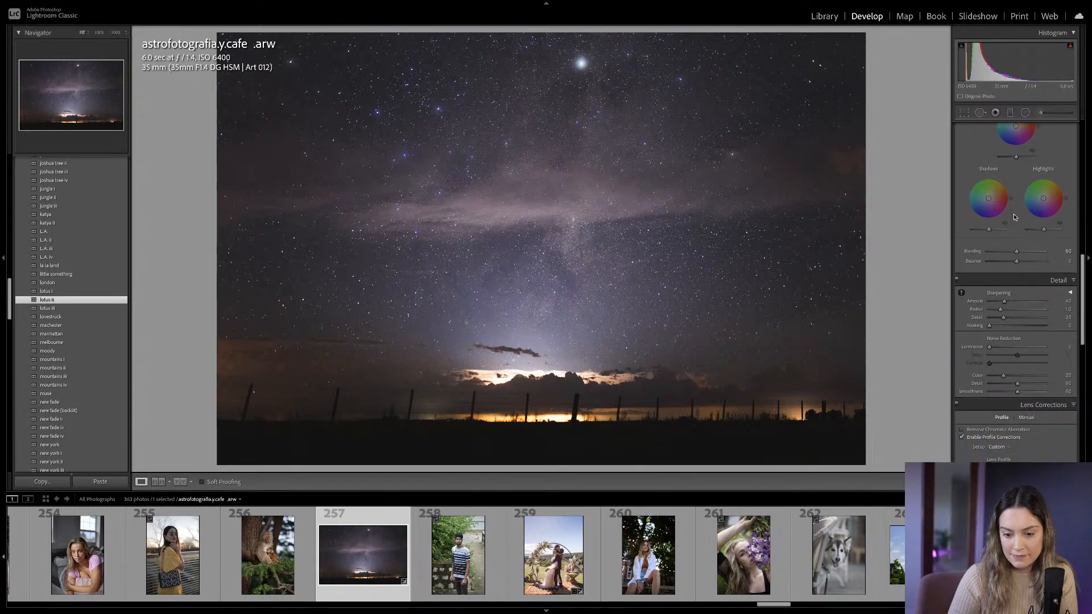
scroll(1014, 216, down, 4)
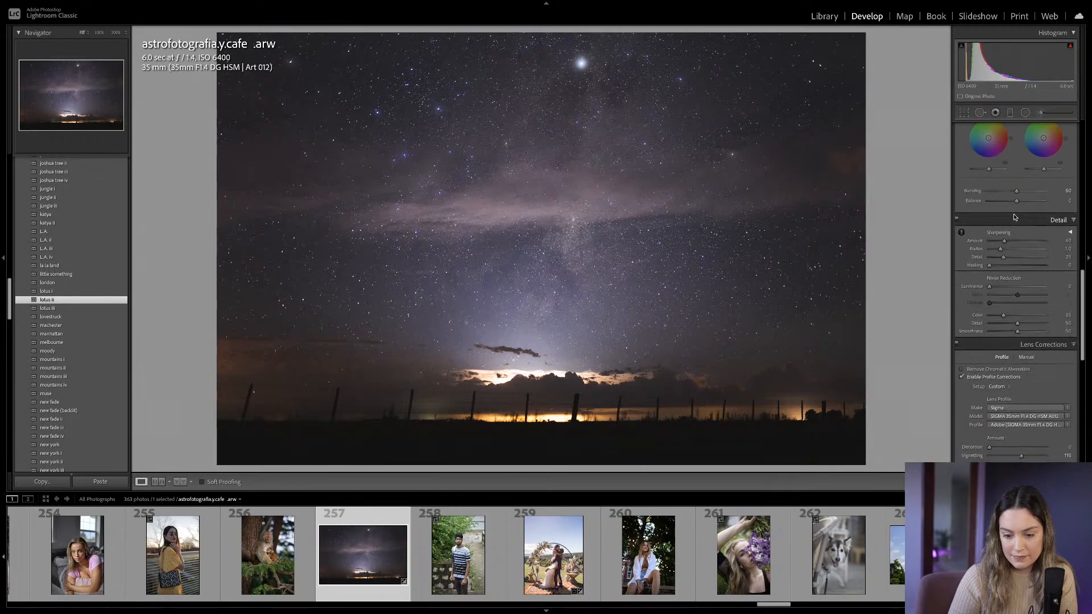
scroll(1014, 217, down, 3)
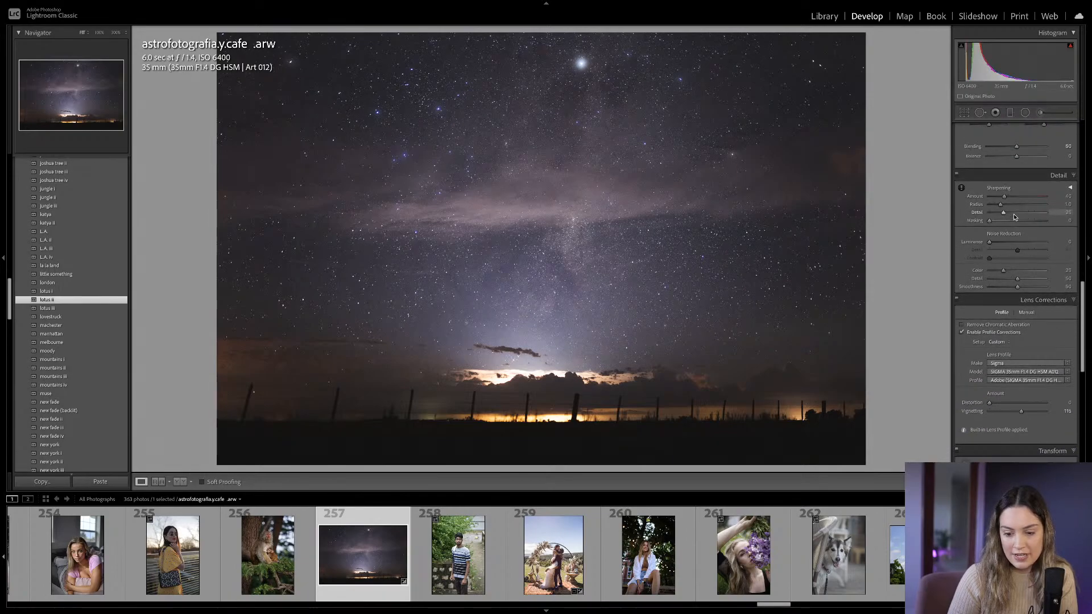
scroll(1014, 218, up, 11)
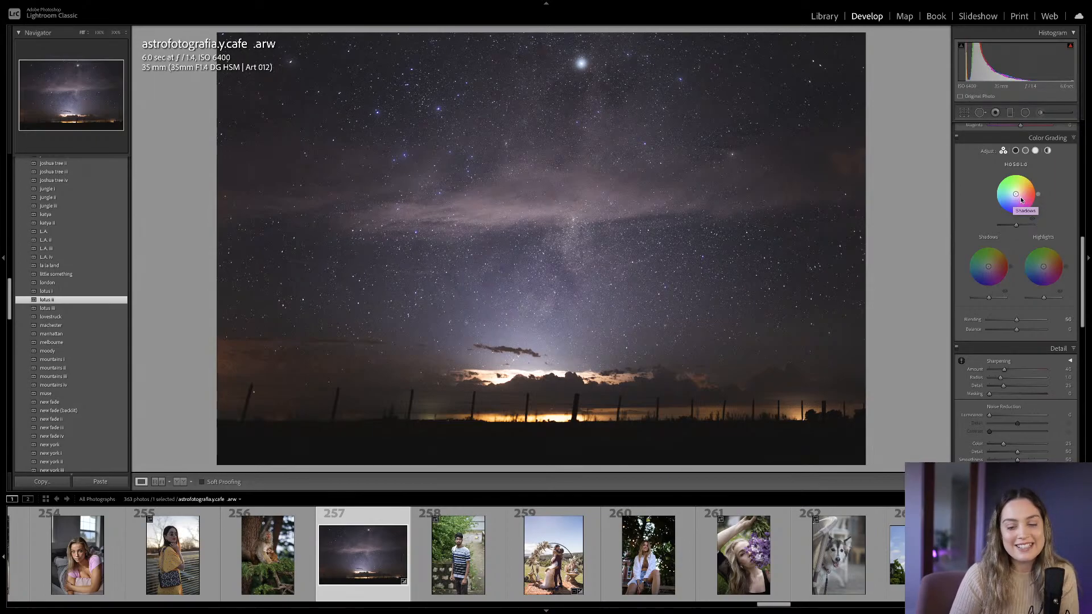
drag(1020, 199, 1017, 191)
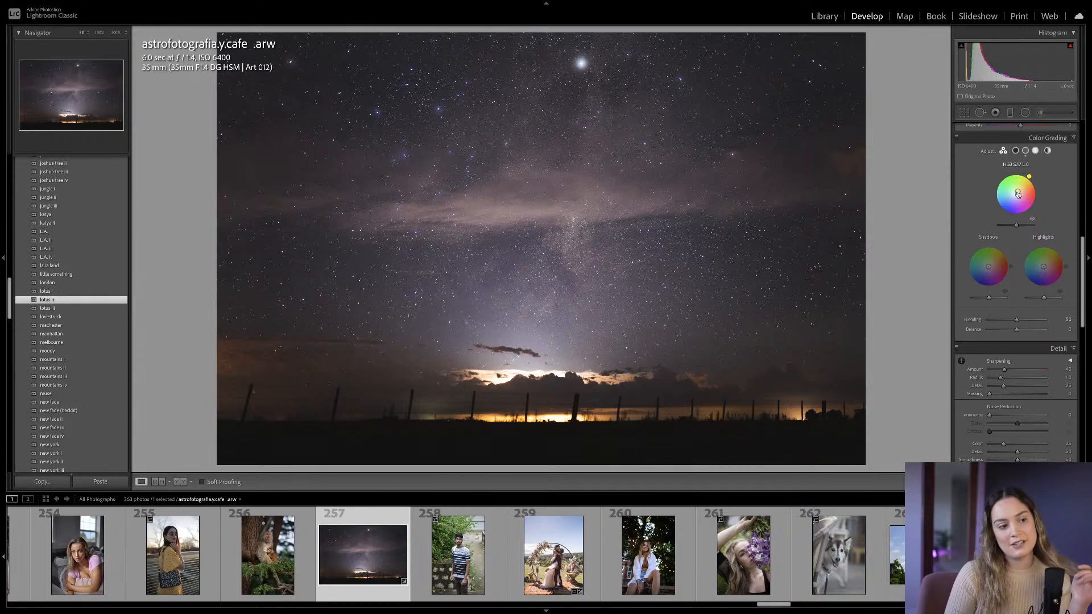
drag(1018, 193, 1006, 198)
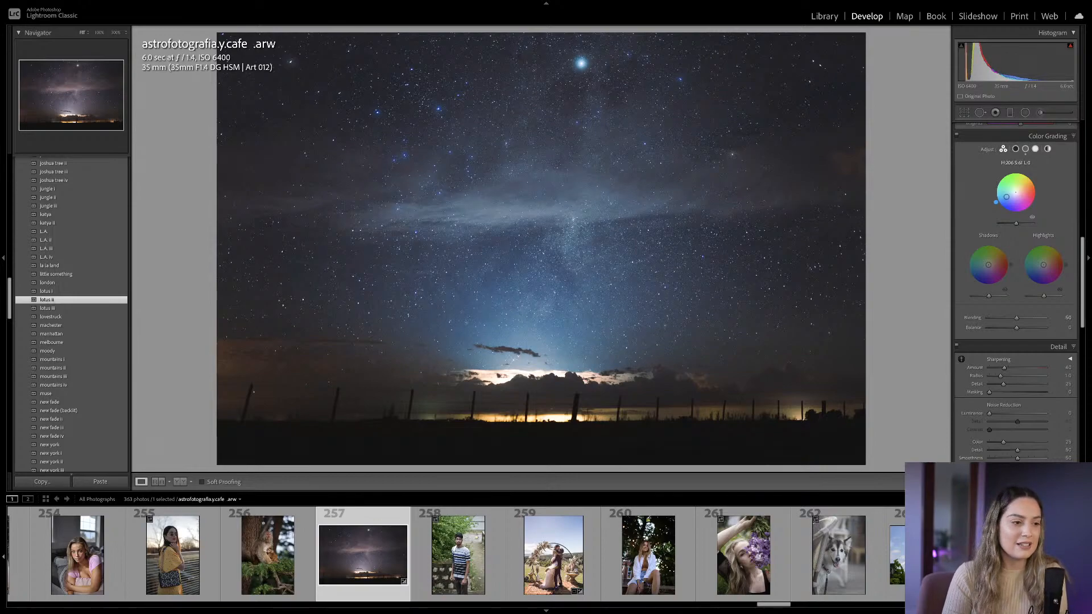
drag(1006, 195, 1020, 190)
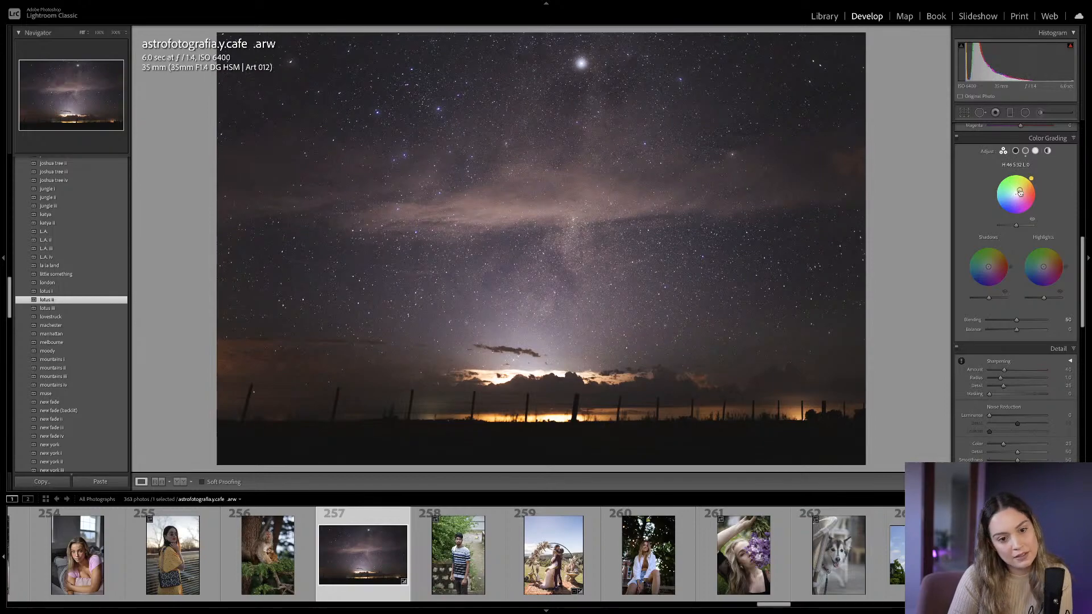
Tint the color grading highlights a soft warm yellow and the shadows a subtle blue.
drag(1044, 265, 1048, 259)
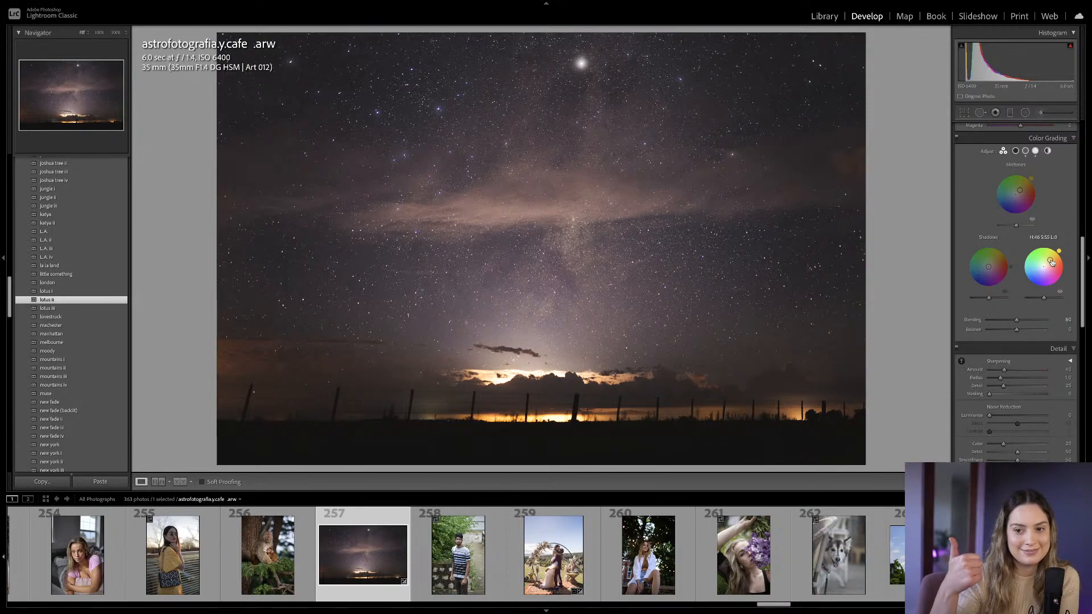
drag(988, 267, 987, 269)
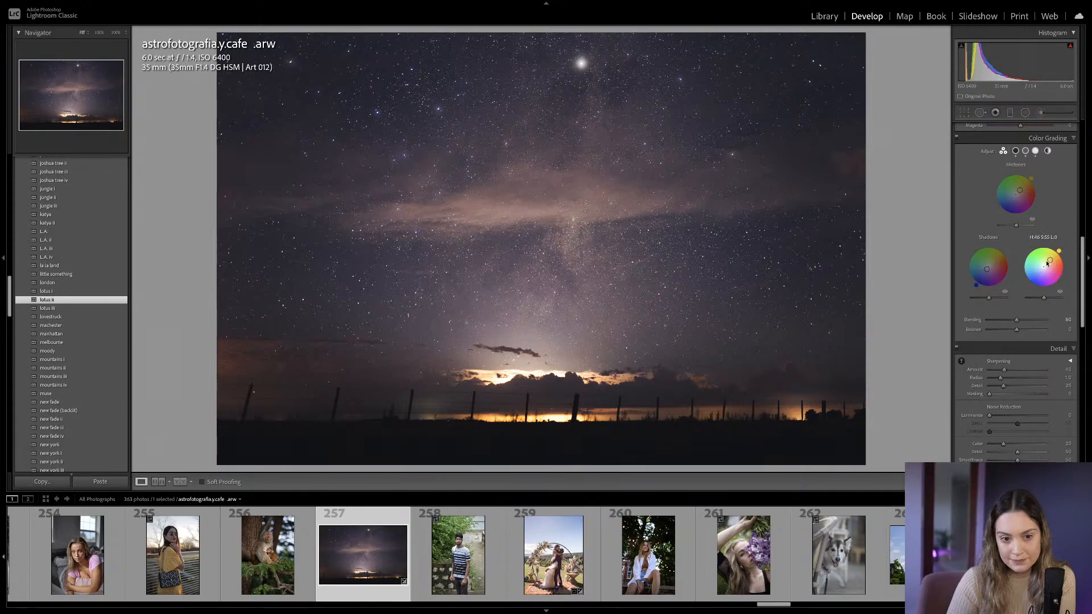
drag(1050, 260, 1045, 263)
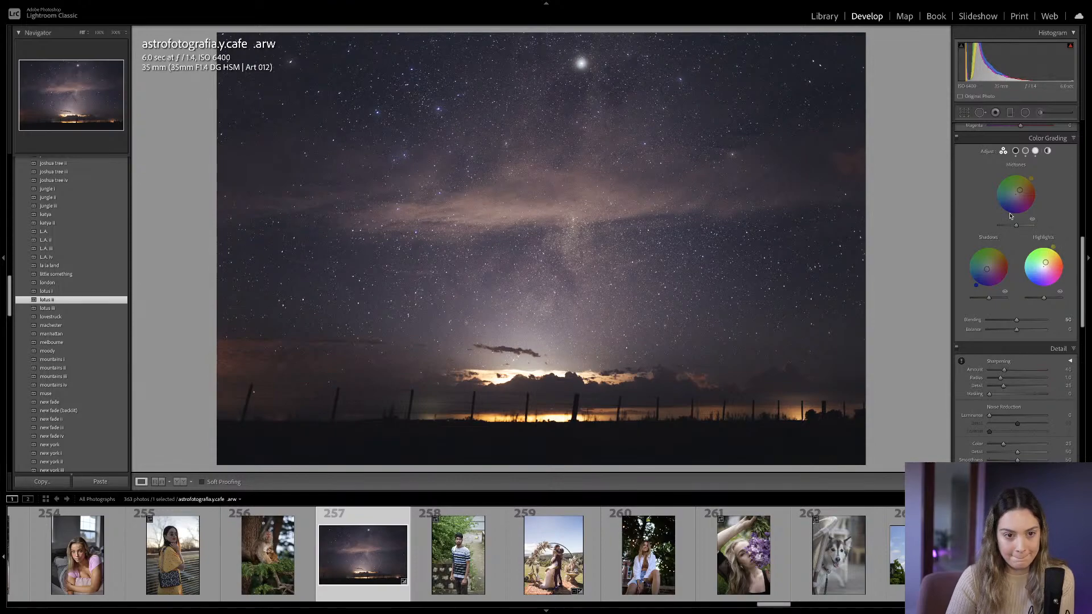
Add a graduated filter rising from the horizon, with temp 47, neutral tint, exposure about 0.44 and slightly reduced contrast and highlights.
click(1009, 113)
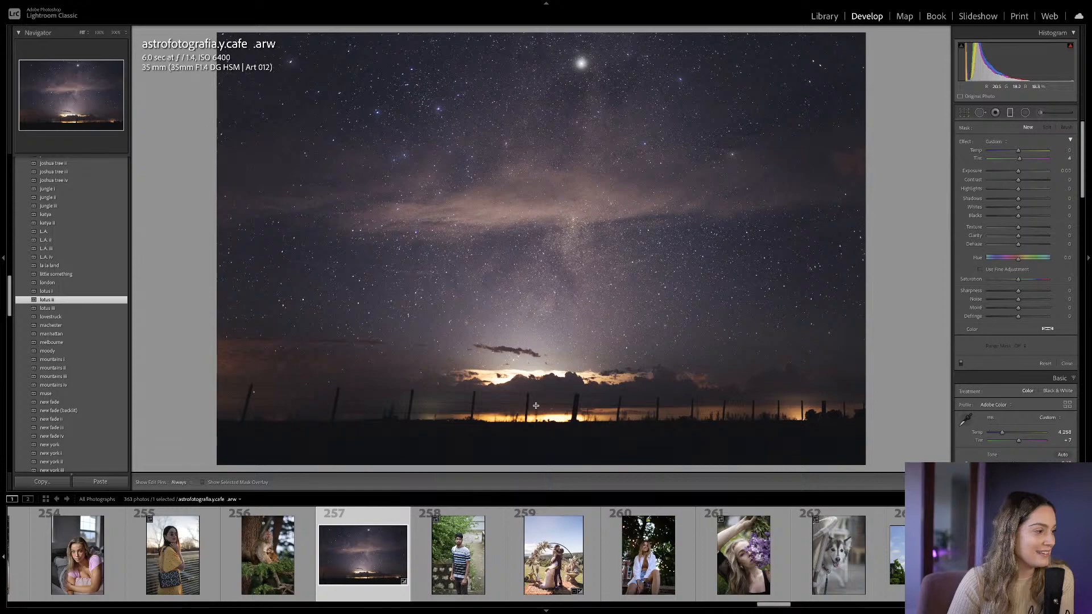
drag(540, 418, 540, 266)
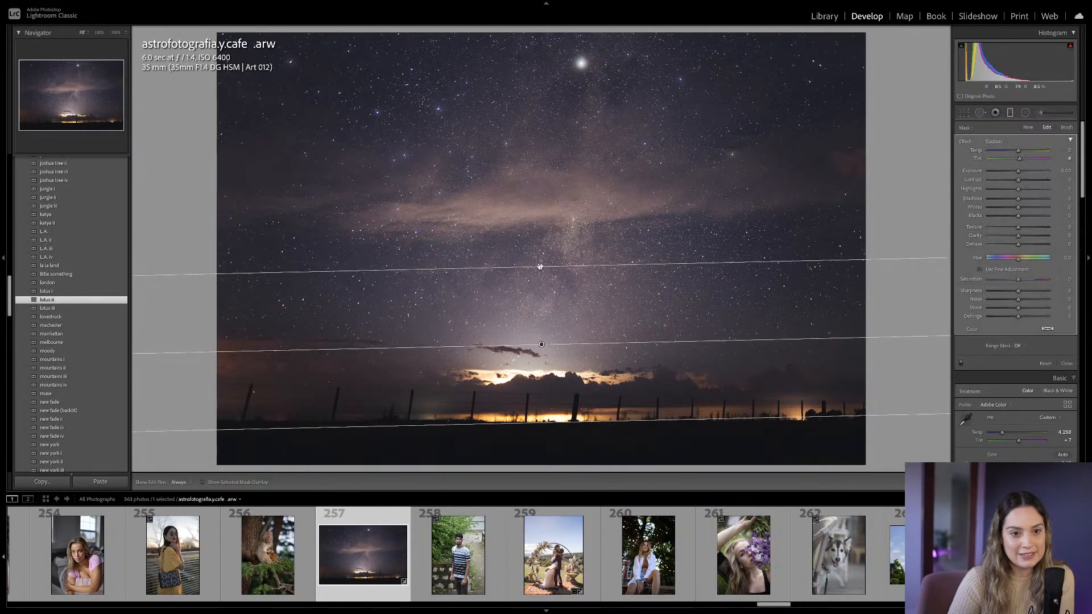
double_click(1020, 159)
drag(1017, 151, 1034, 152)
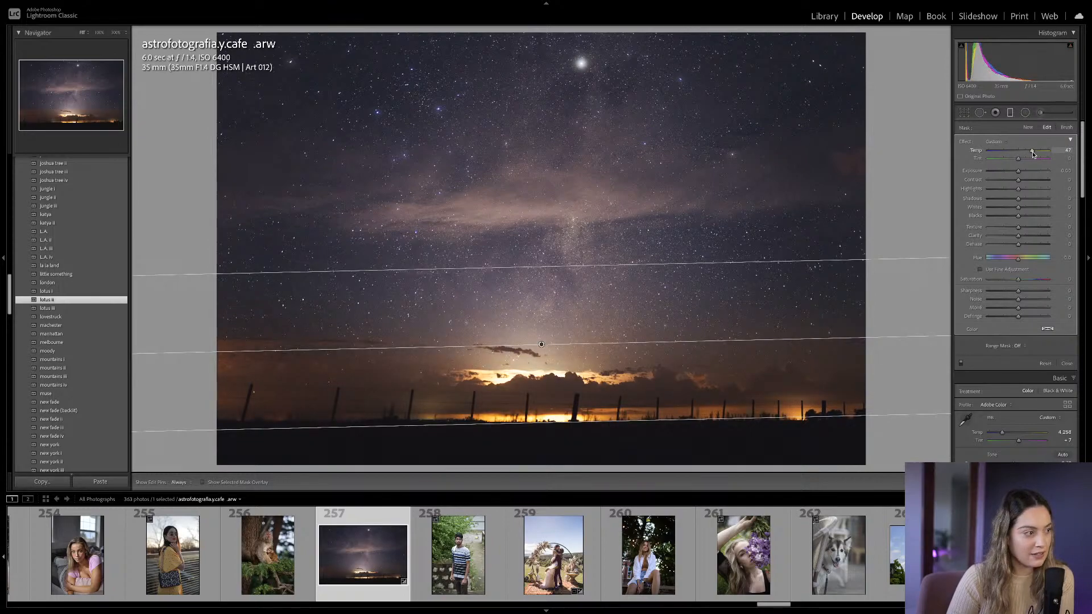
drag(1021, 172, 1015, 192)
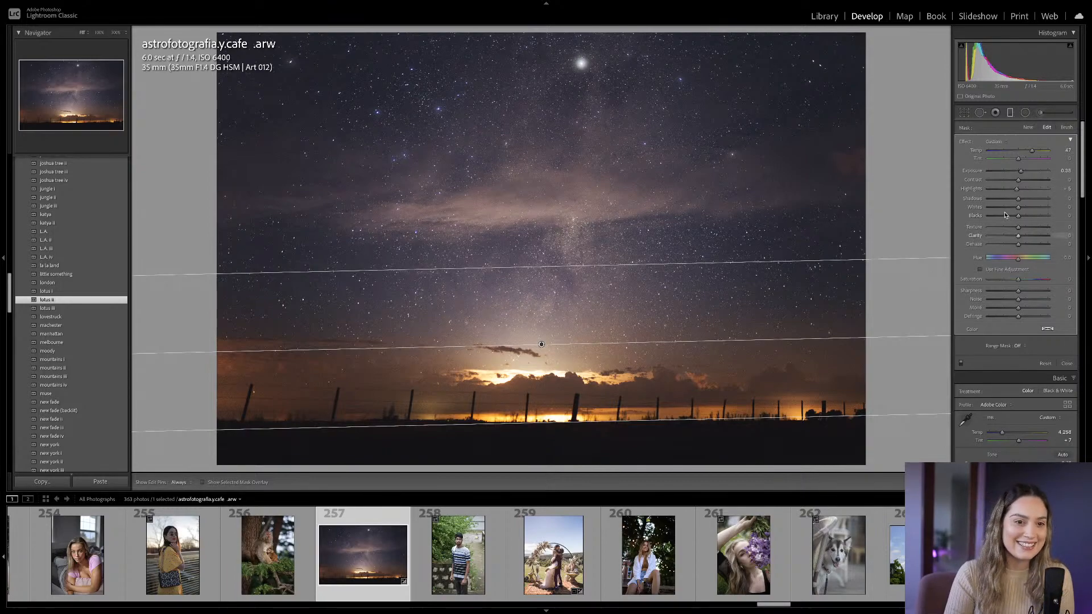
drag(1019, 185, 1023, 172)
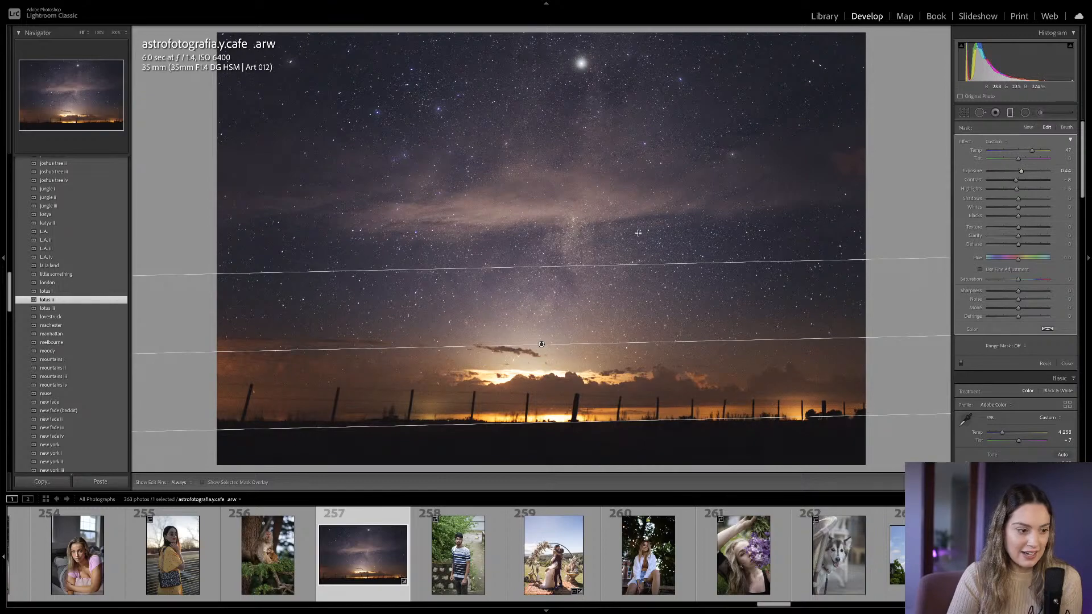
Stretch the graduated filter up to the cloud band, reposition it slightly higher, nudge its tint toward magenta, and close the filter.
drag(549, 262, 547, 201)
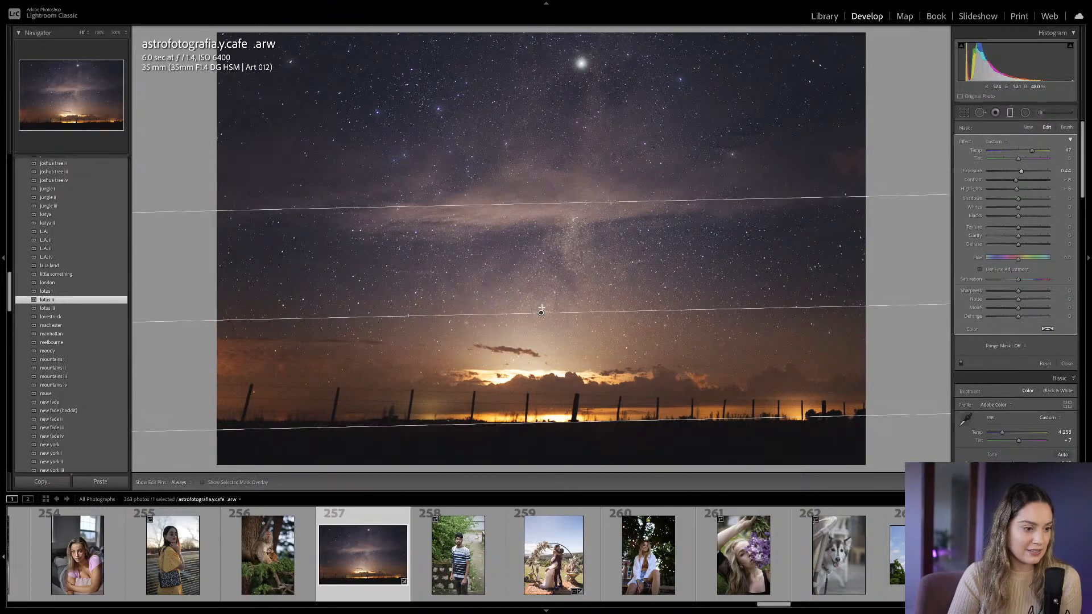
drag(540, 311, 541, 347)
drag(544, 318, 546, 305)
drag(1018, 158, 1019, 161)
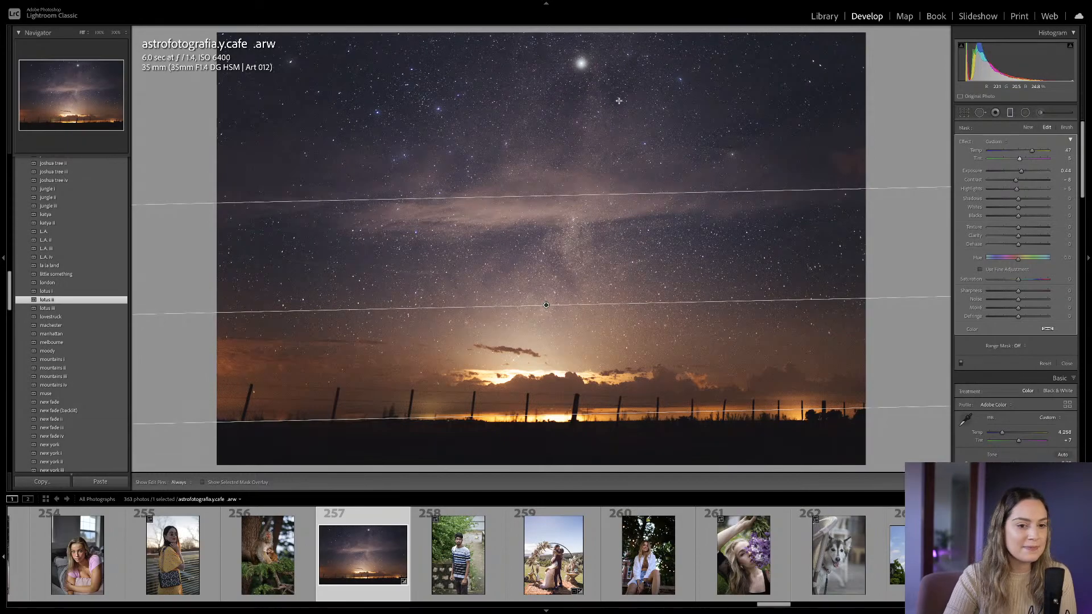
key(m)
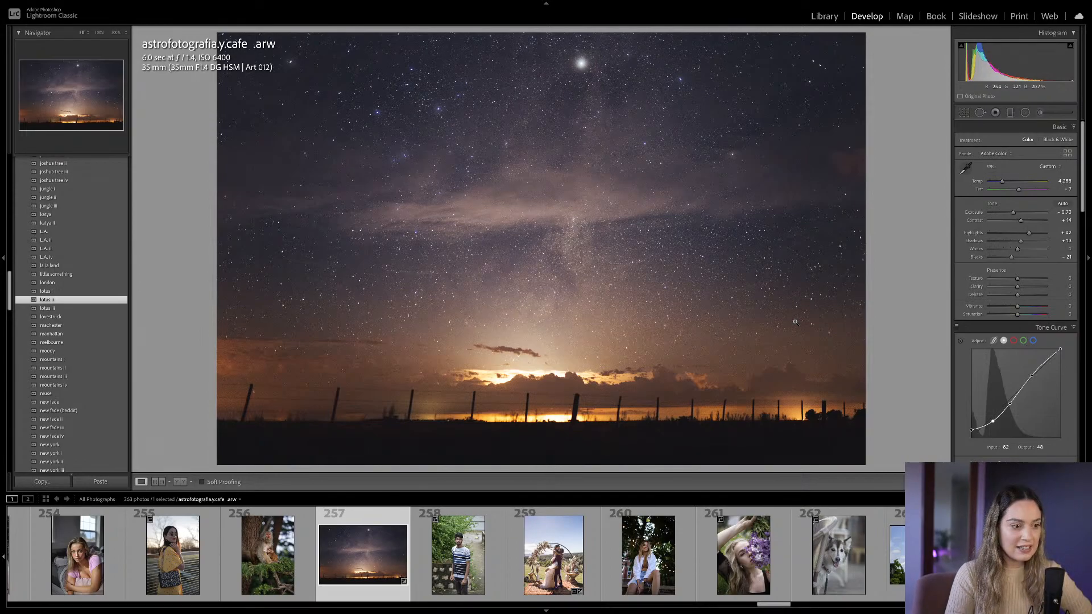
Compare the night-sky photo before and after the edits.
key(backslash)
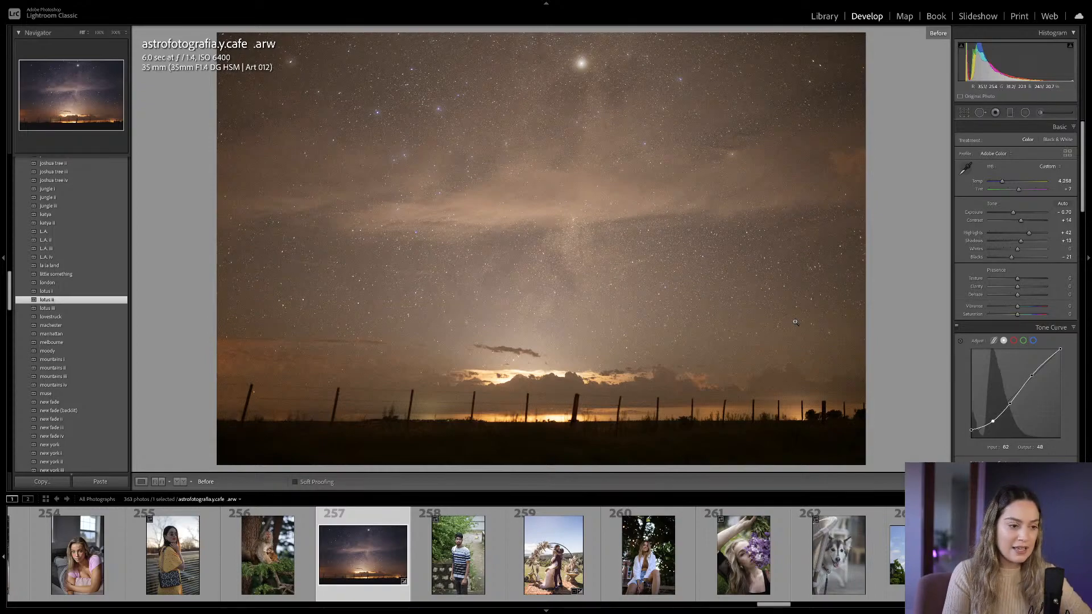
key(backslash)
key(backslash)
key(backslash)
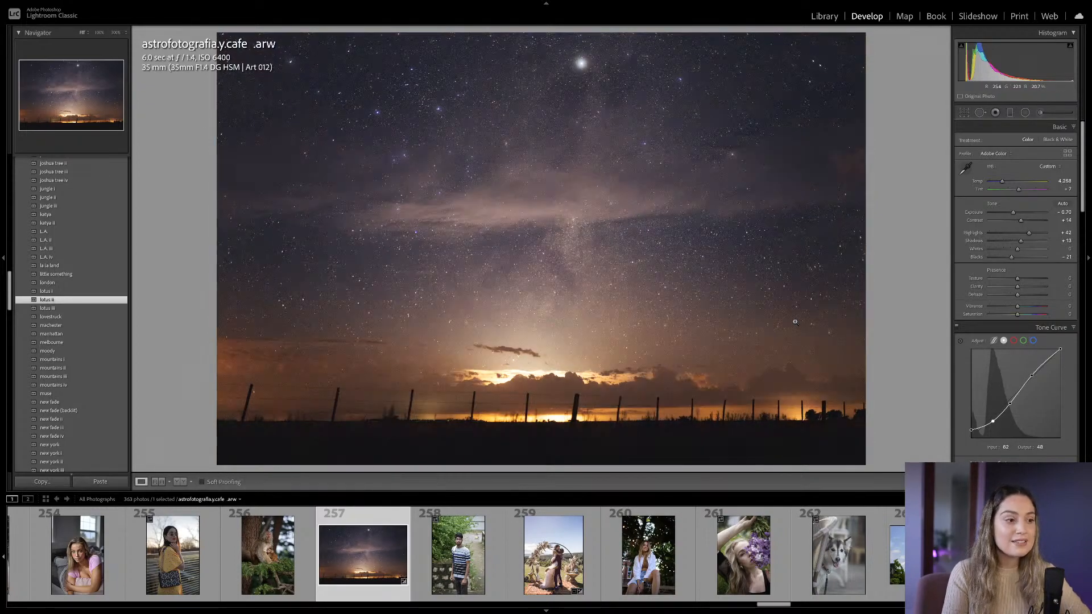
Inspect the horizon, clouds and stars of the night-sky photo at 100% zoom, and return to the full view.
click(652, 379)
drag(652, 380, 645, 273)
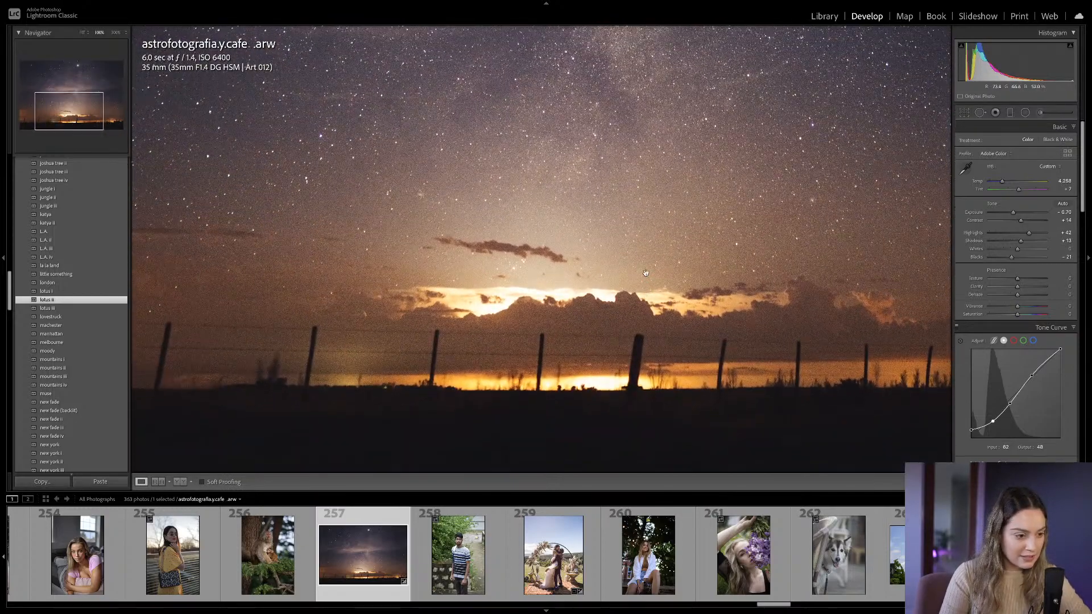
drag(527, 232, 646, 349)
drag(537, 188, 629, 254)
drag(654, 176, 502, 251)
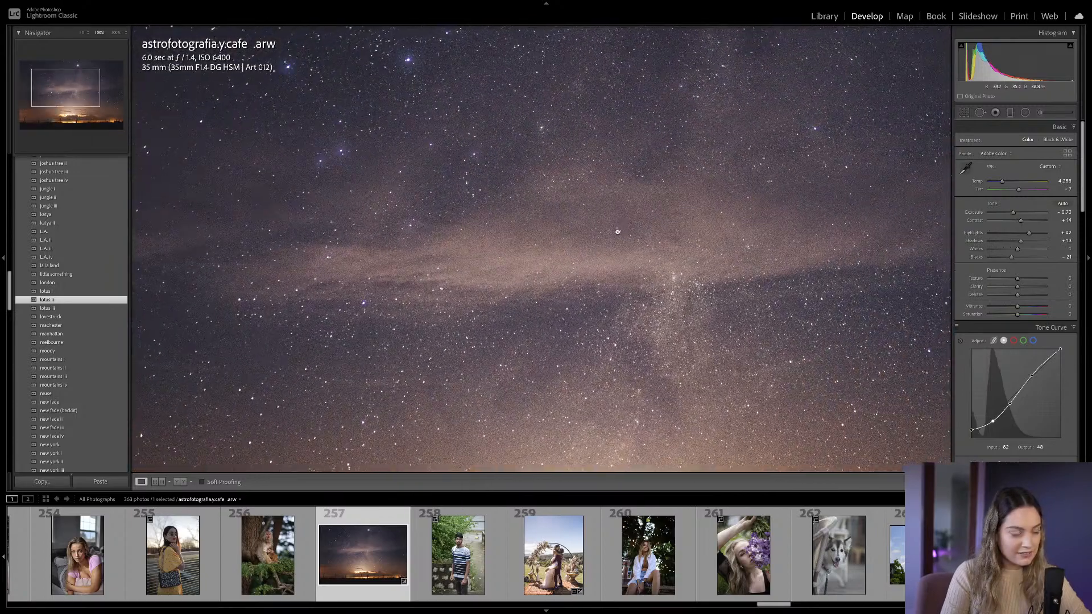
drag(623, 228, 573, 260)
click(684, 350)
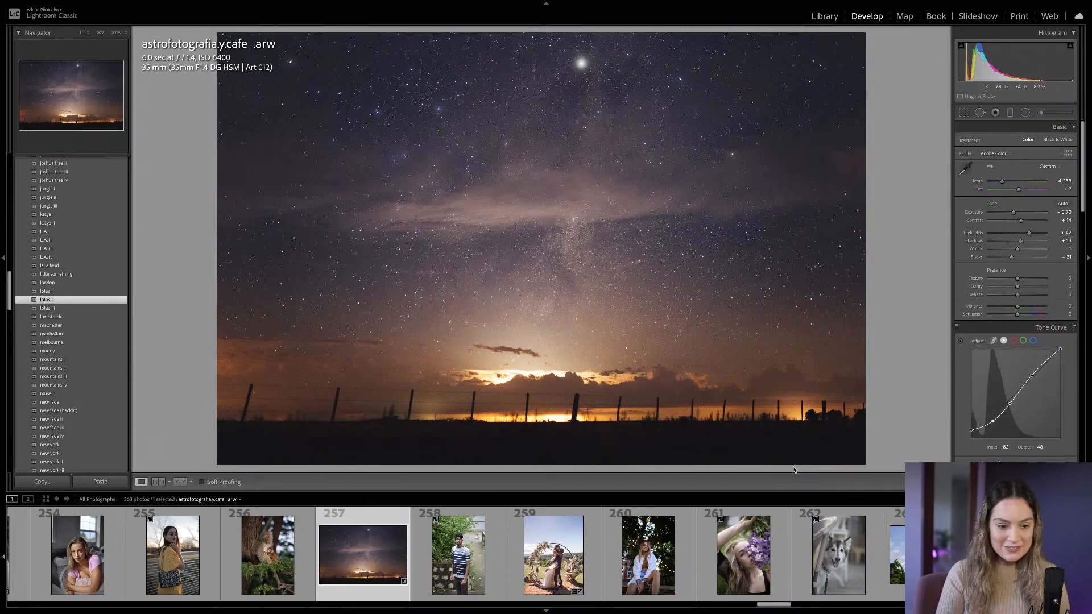
Open the portrait of the man holding a daisy and compare it before and after its edits.
scroll(489, 580, up, 3)
scroll(489, 580, up, 2)
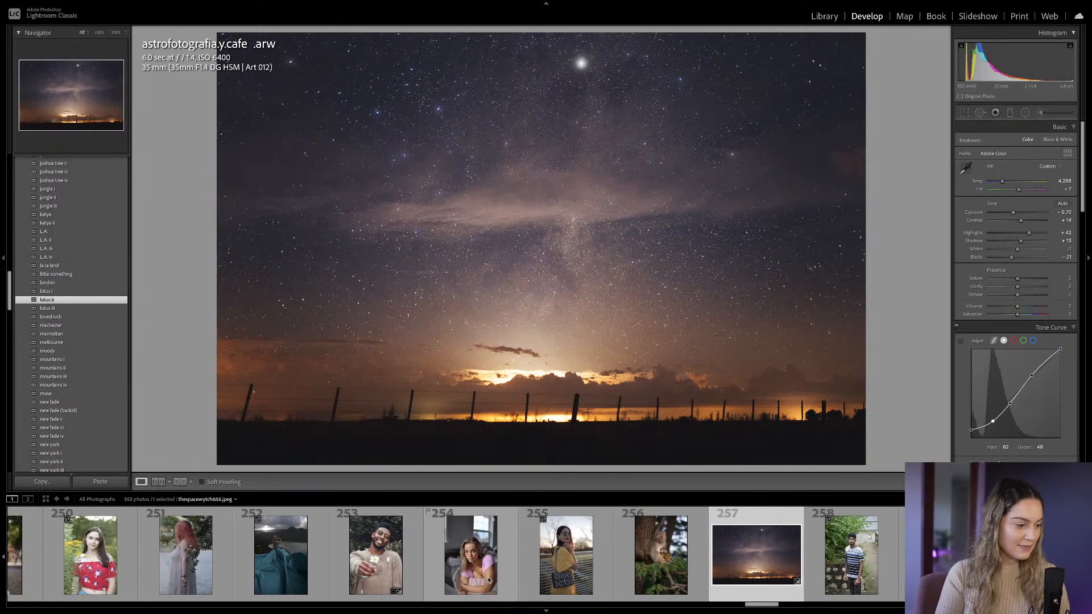
click(380, 560)
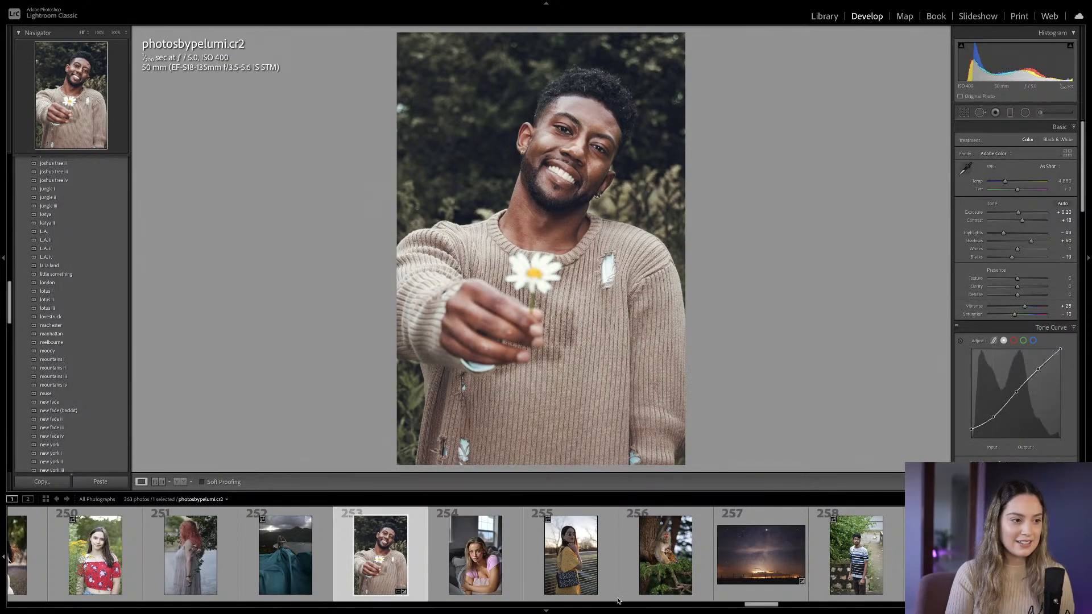
key(backslash)
key(backslash)
key(backslash)
key(backslash)
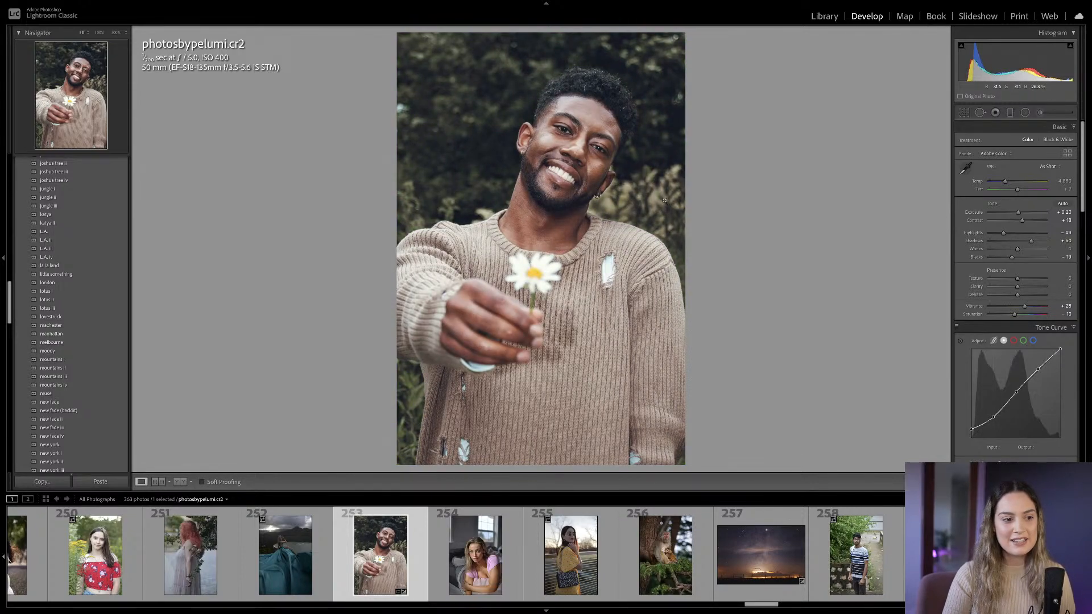
key(backslash)
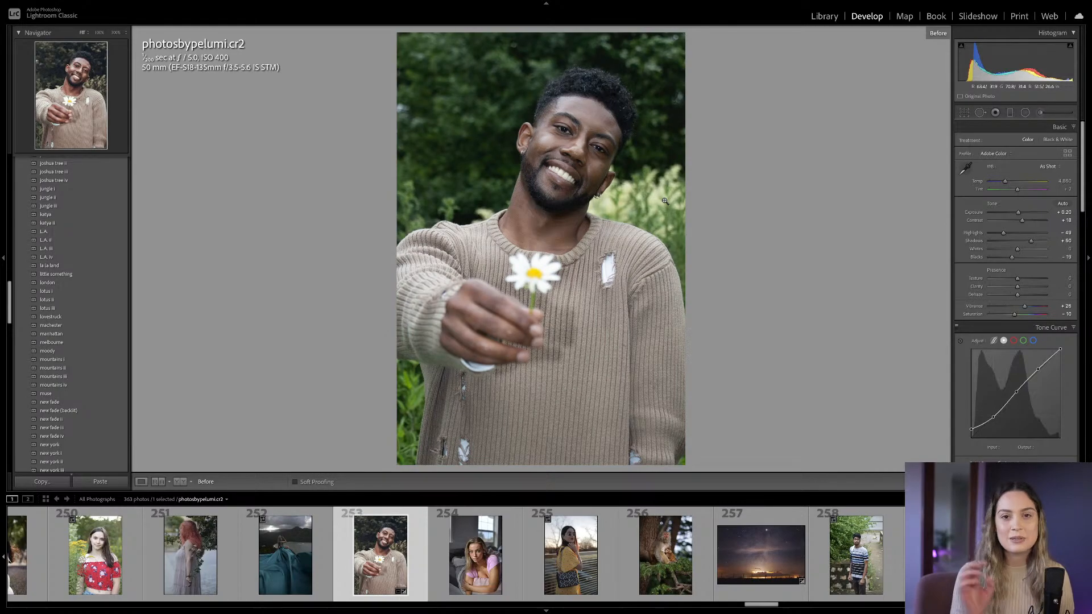
key(backslash)
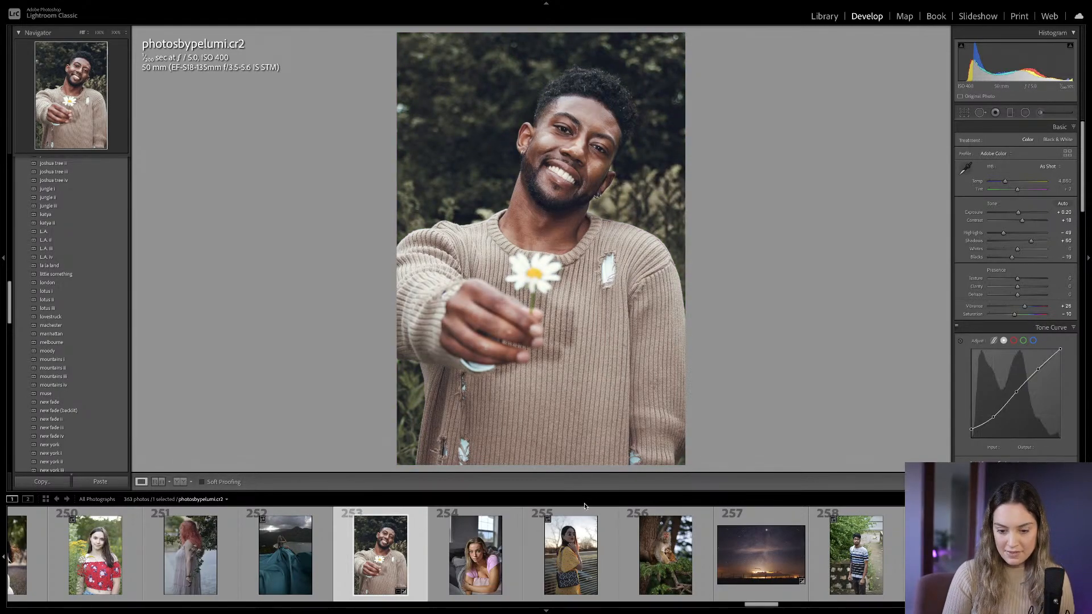
Open the photo of the woman in the white shirt on the bench and lift its tone curve's black point to about 0/18.
scroll(629, 533, down, 3)
scroll(629, 533, down, 4)
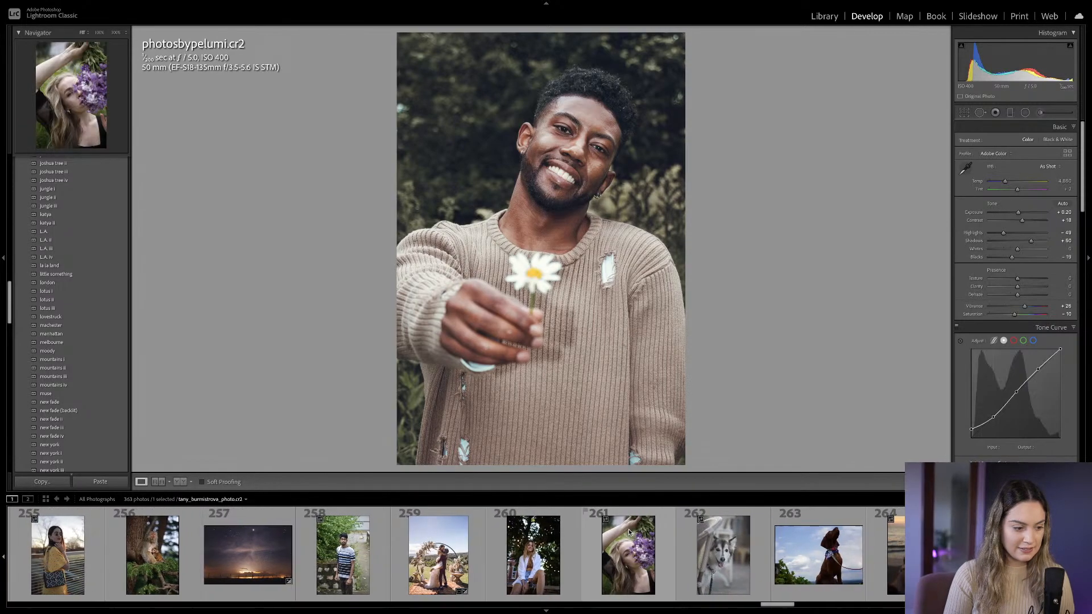
click(245, 543)
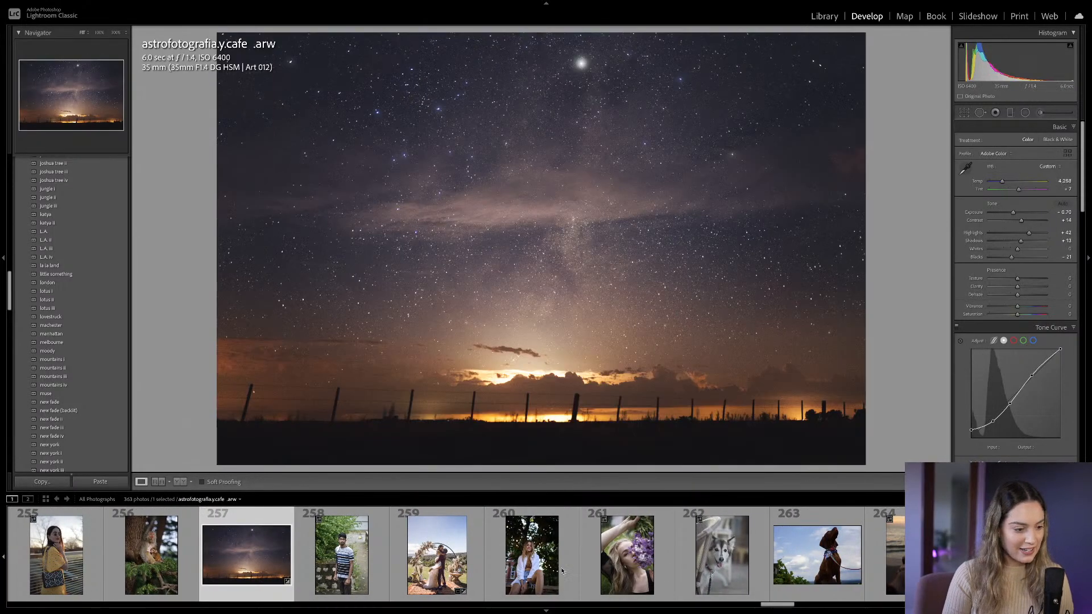
click(528, 566)
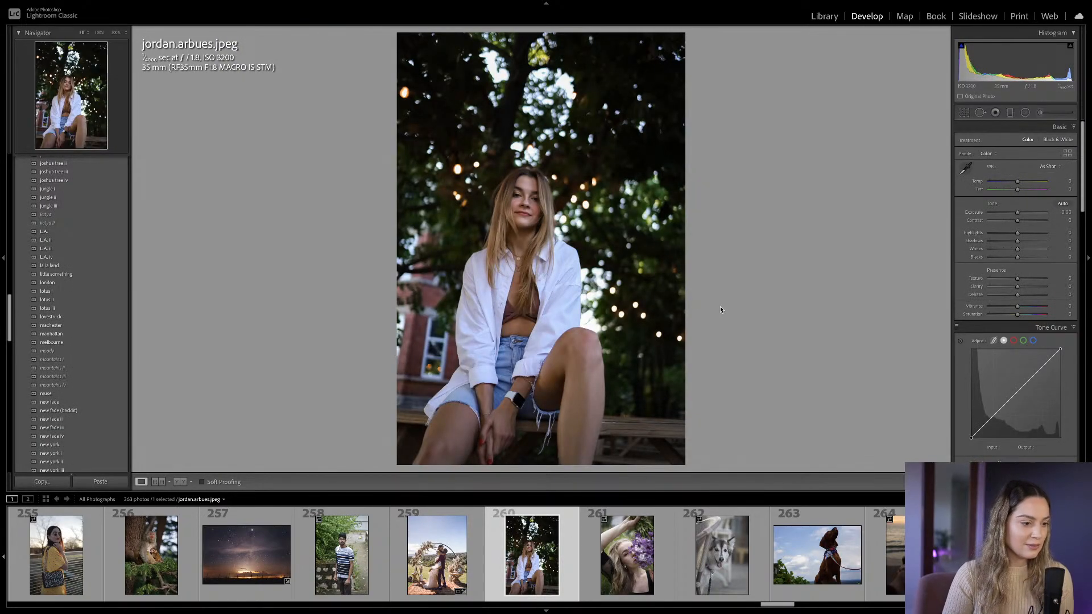
key(backslash)
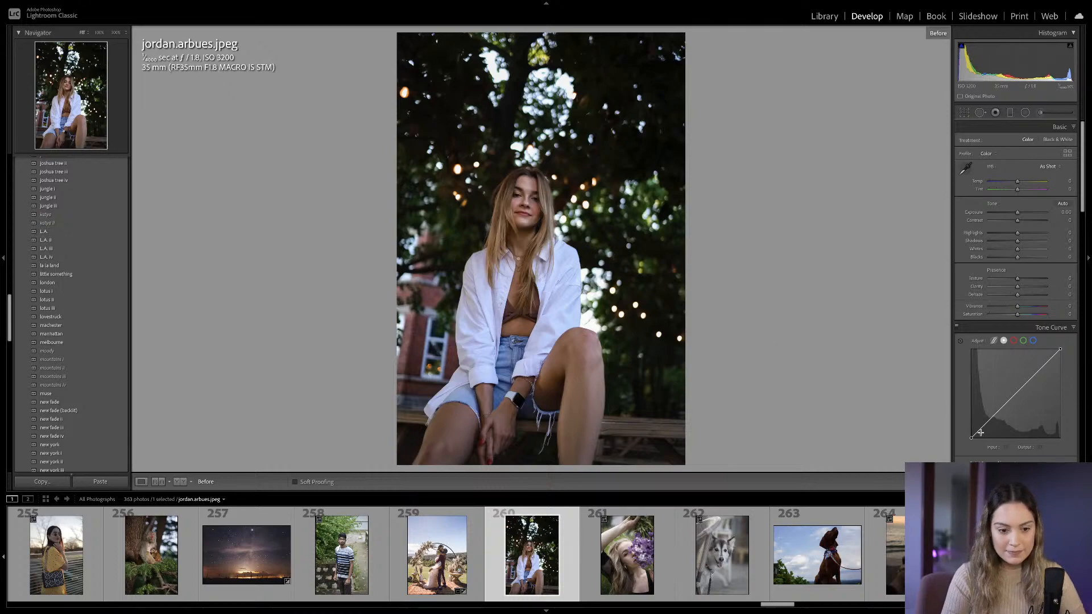
drag(971, 437, 971, 432)
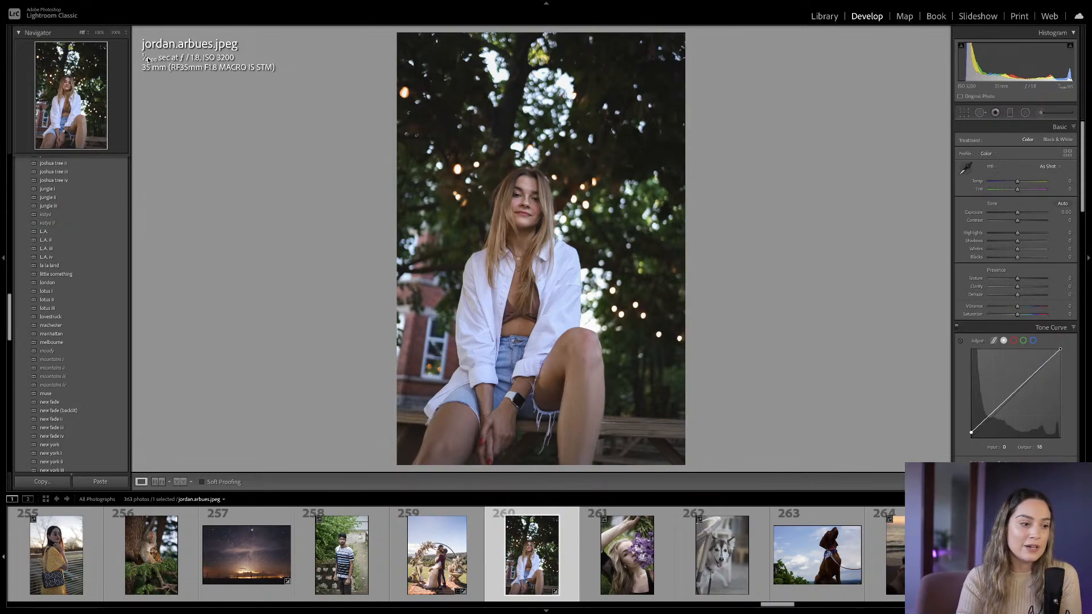
Inspect the woman's face and the lights in the trees behind her at 100% zoom, and return to the full view.
click(520, 221)
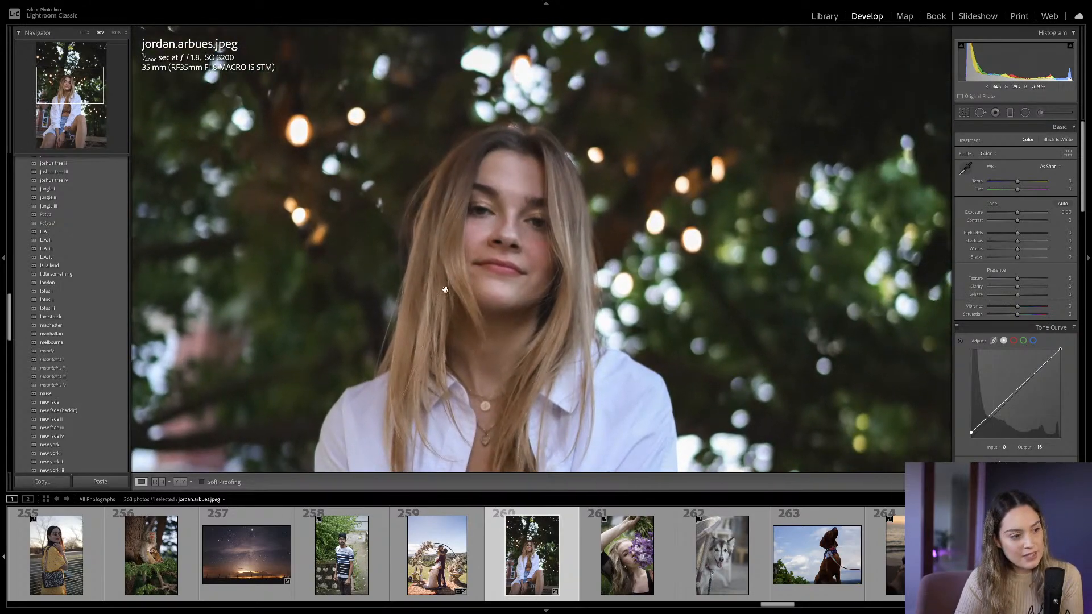
drag(445, 287, 481, 233)
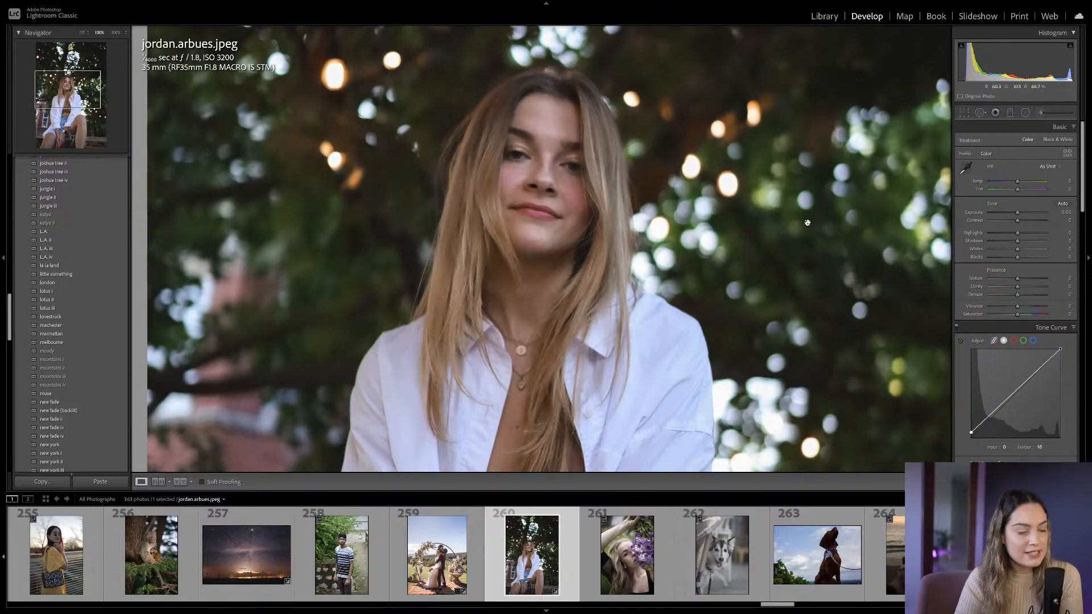
drag(812, 189, 657, 264)
click(448, 285)
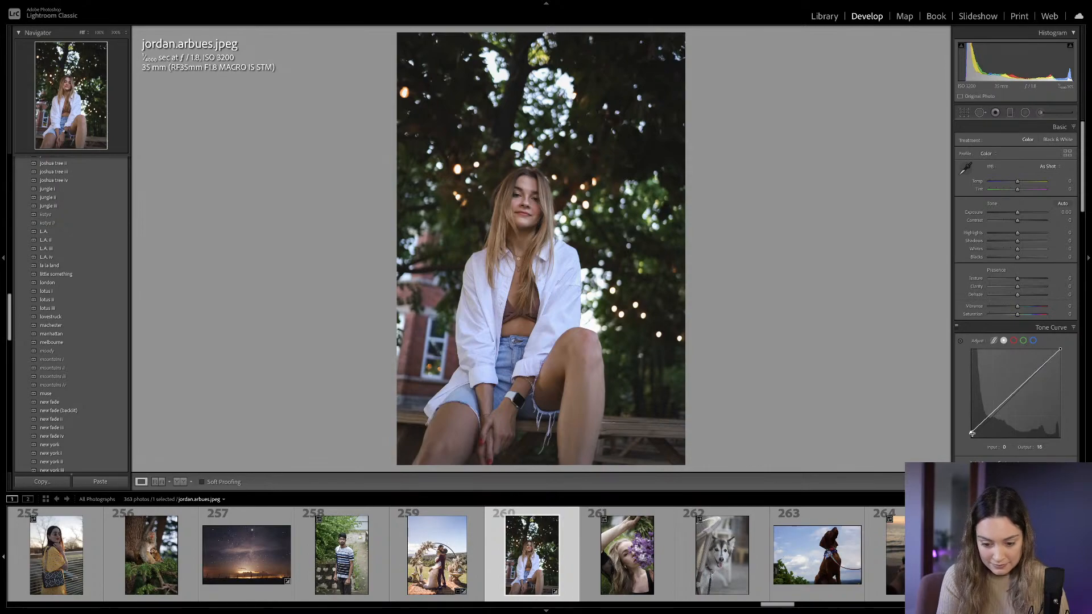
Shape the bench portrait's tone curve: black point at about 0/23, white point at 255/248, midtone point at about 132/138, plus a shadow point.
drag(971, 434, 969, 434)
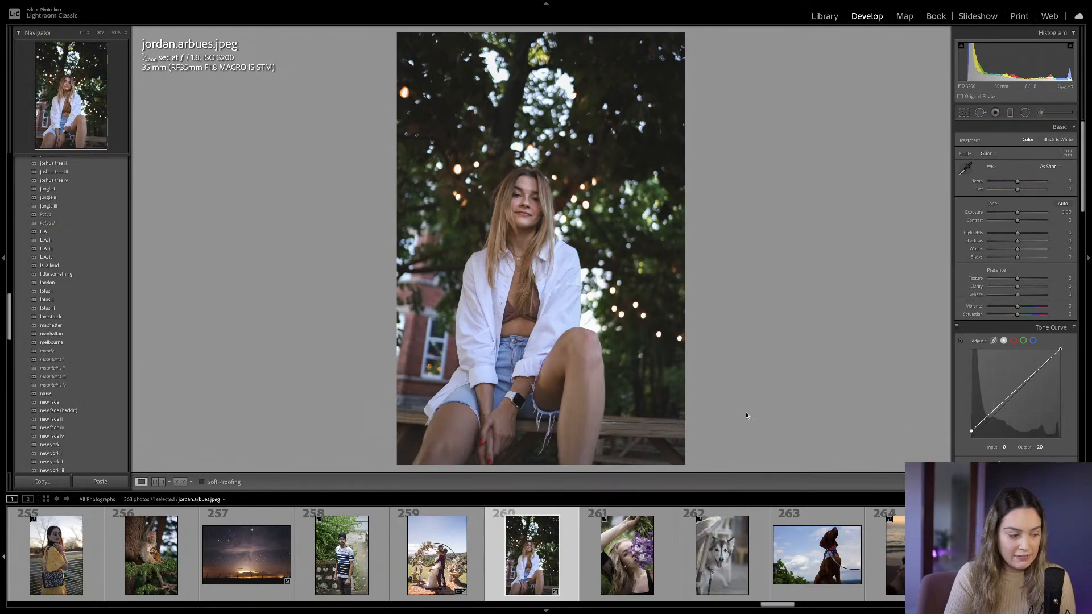
scroll(228, 546, up, 3)
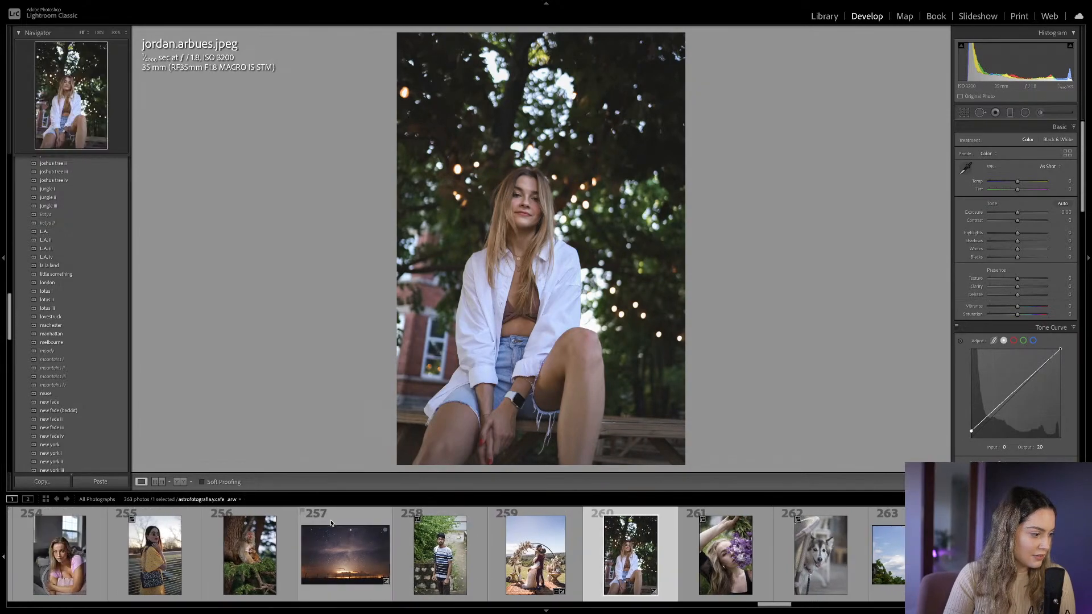
scroll(86, 528, up, 1)
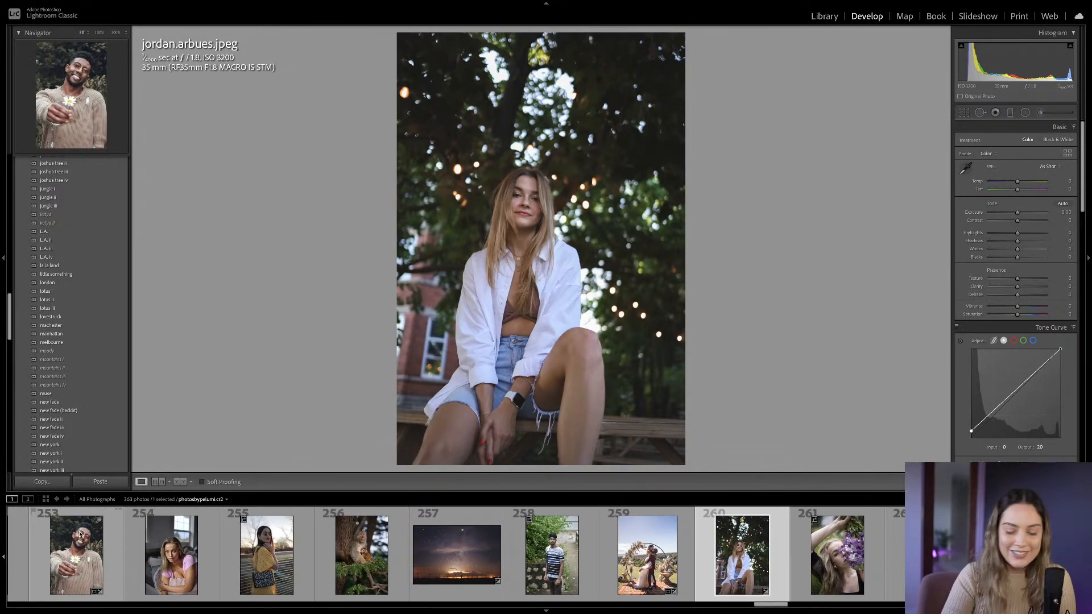
scroll(80, 534, down, 1)
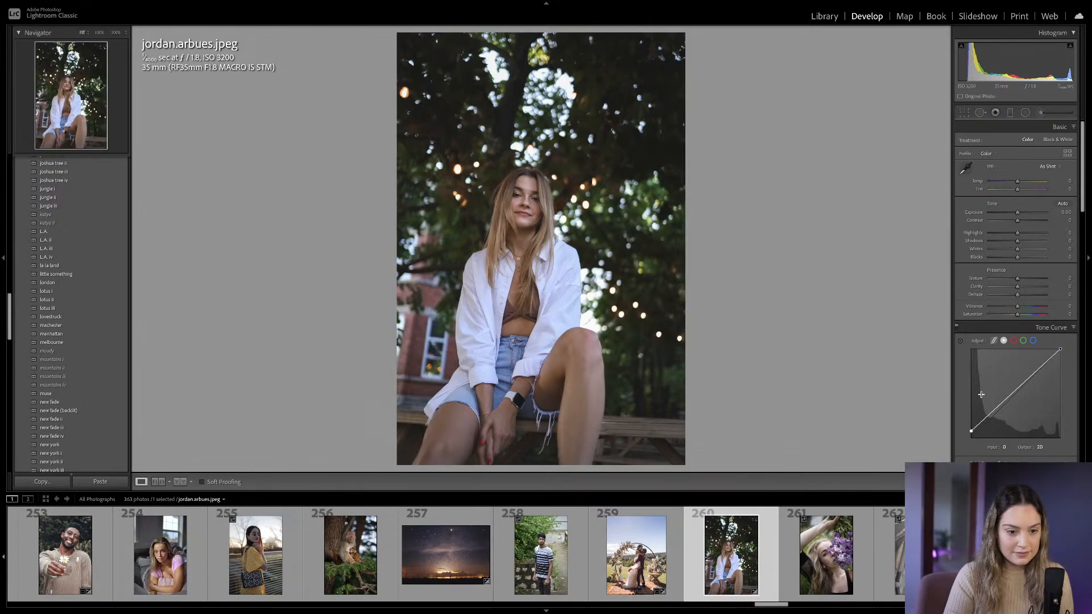
drag(986, 415, 1019, 390)
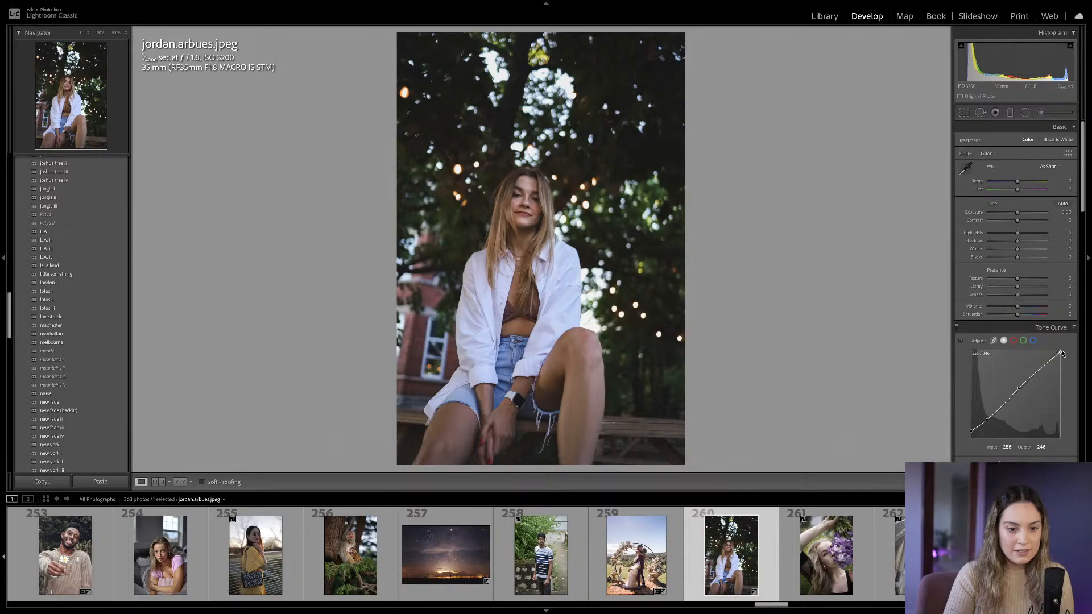
drag(1018, 389, 1018, 389)
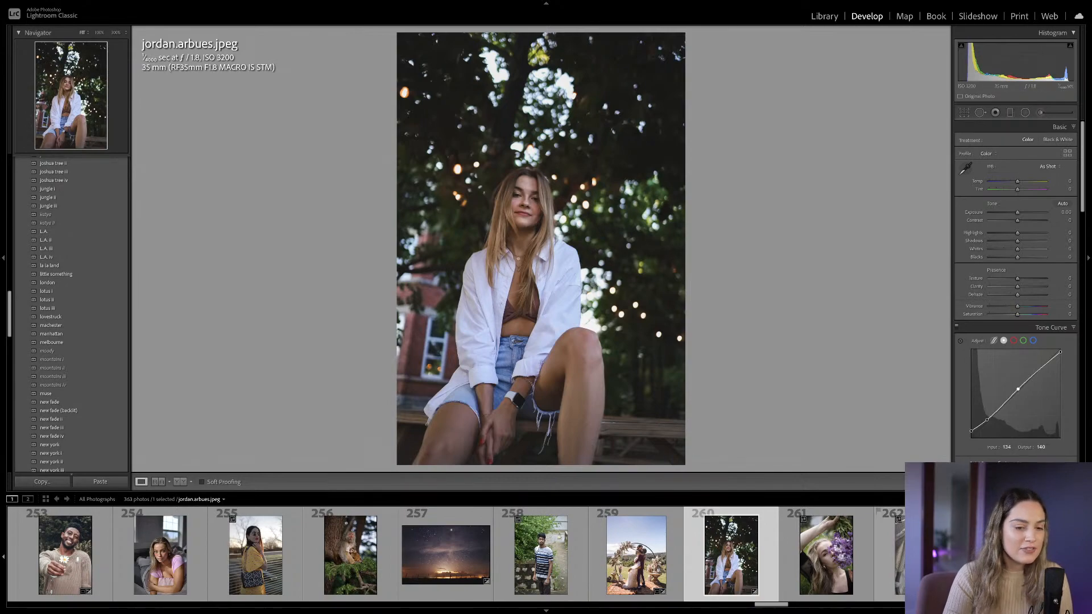
drag(970, 431, 967, 430)
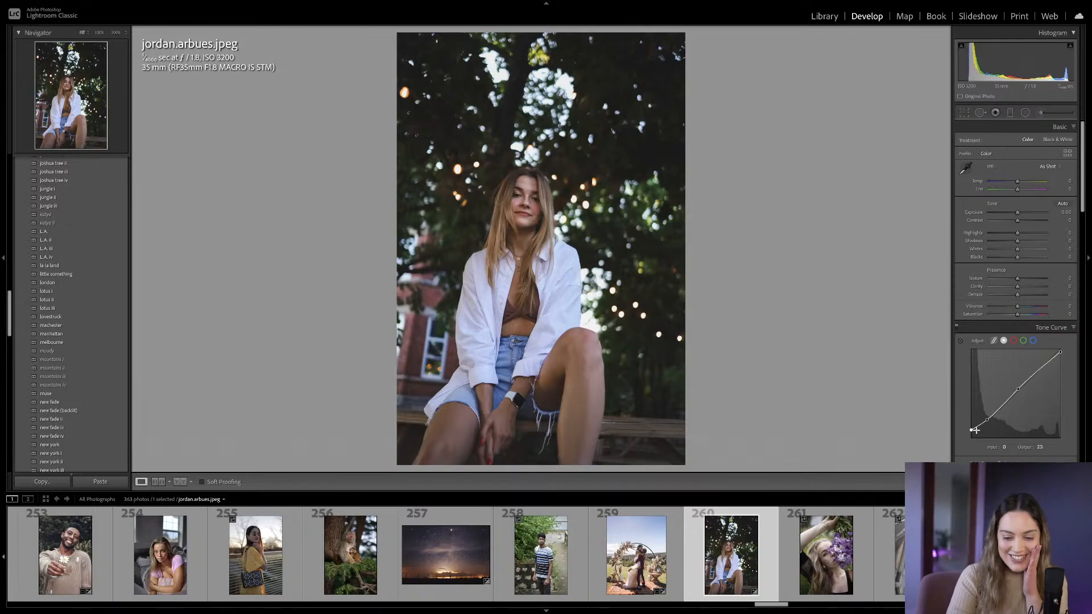
click(988, 421)
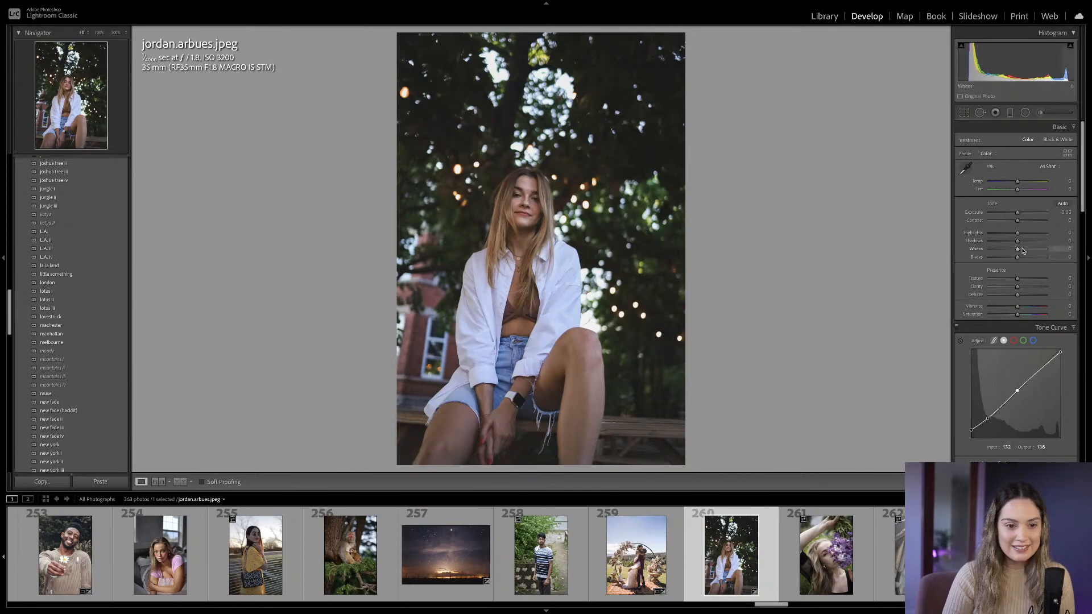
Set exposure to +0.30, contrast to -18 and shadows to +76, slightly reduce highlights, vibrance and saturation, and show the blue channel curve.
mouse_move(1022, 244)
mouse_down()
mouse_move(1038, 237)
mouse_move(1011, 220)
mouse_move(1017, 214)
mouse_move(1015, 234)
mouse_up()
scroll(1016, 250, down, 2)
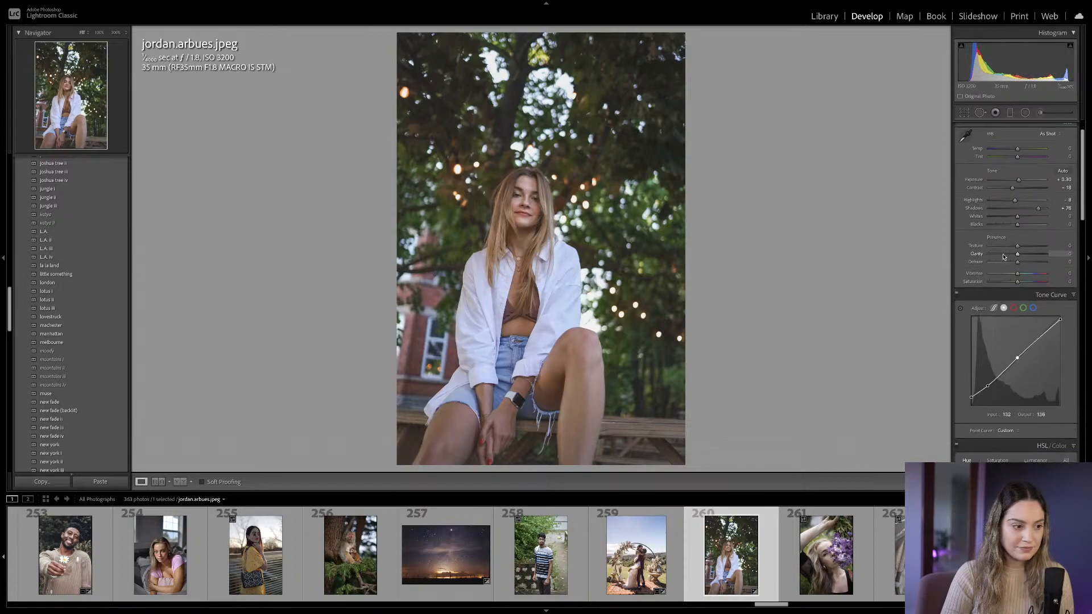
scroll(1017, 257, down, 1)
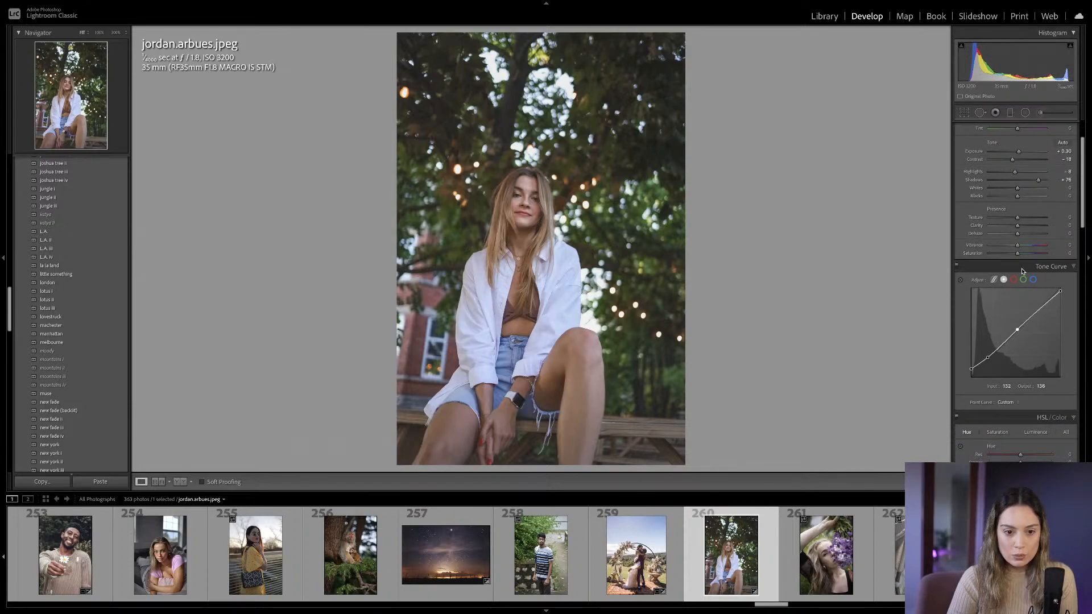
drag(1018, 254, 1016, 245)
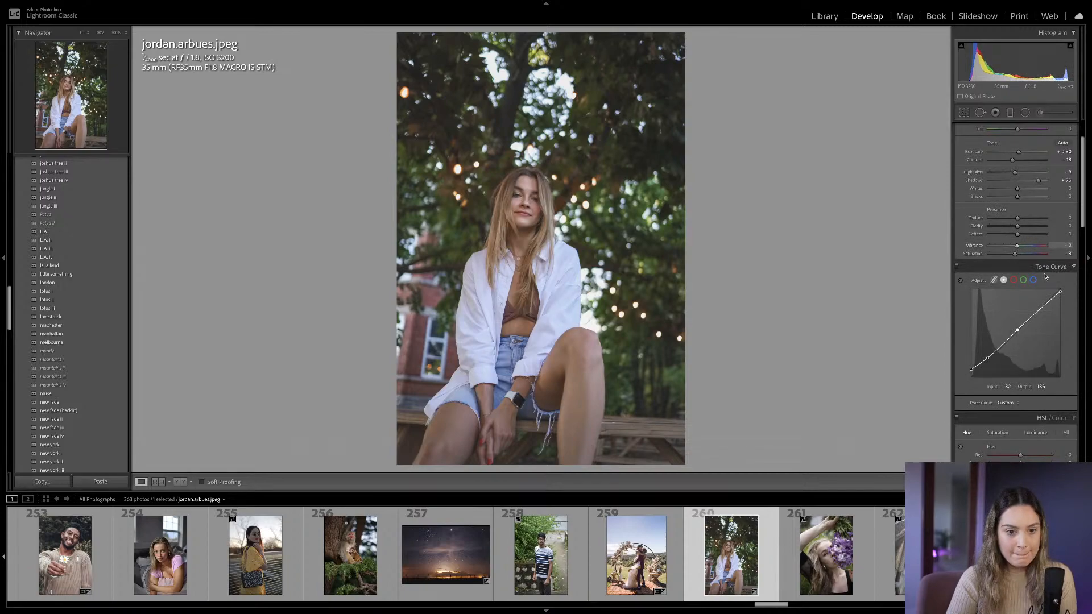
click(1033, 280)
scroll(1018, 350, down, 3)
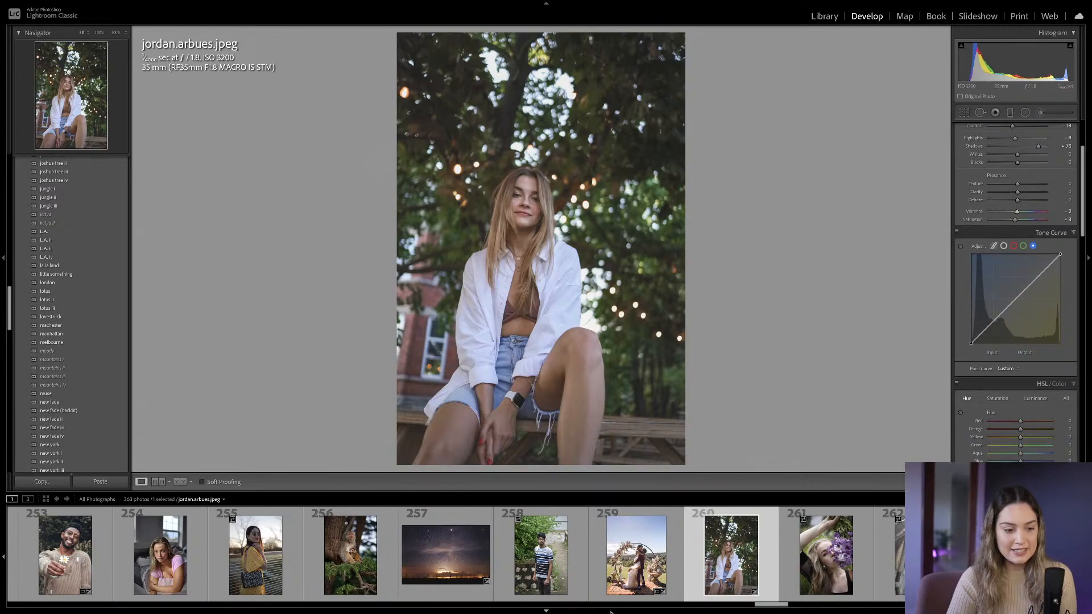
Find and open the photo of the woman sitting on outdoor stairs, with only the Basic adjustments expanded.
scroll(796, 534, down, 5)
scroll(794, 532, down, 8)
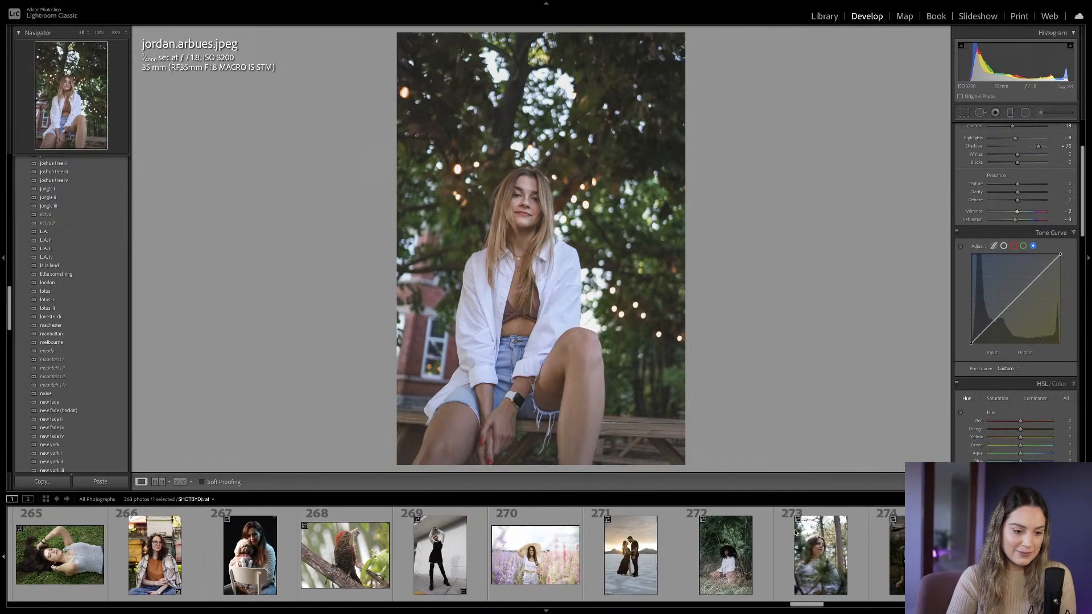
scroll(796, 533, down, 20)
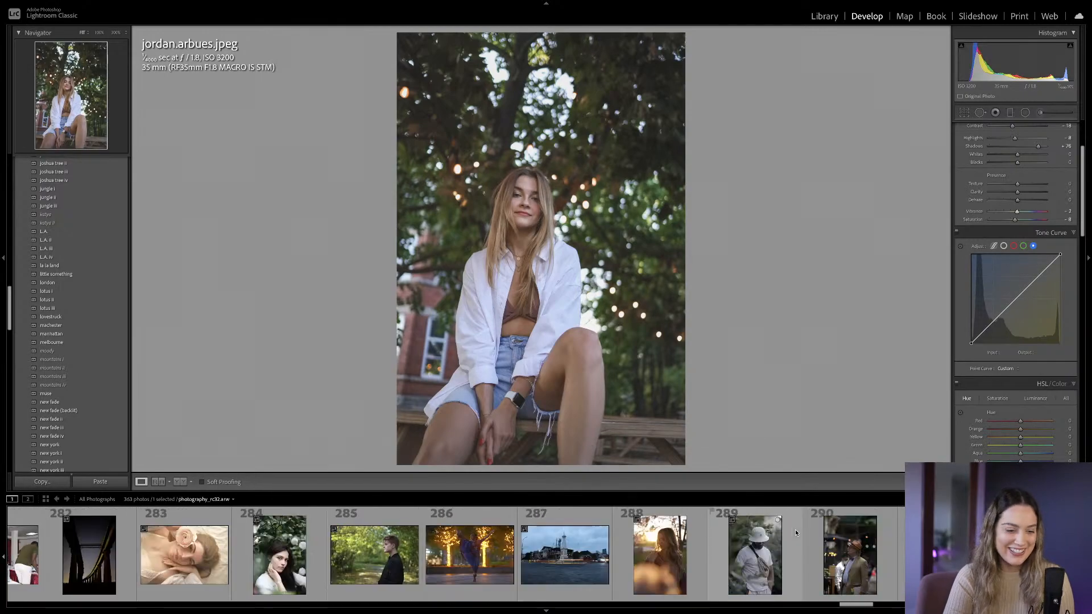
scroll(796, 533, down, 14)
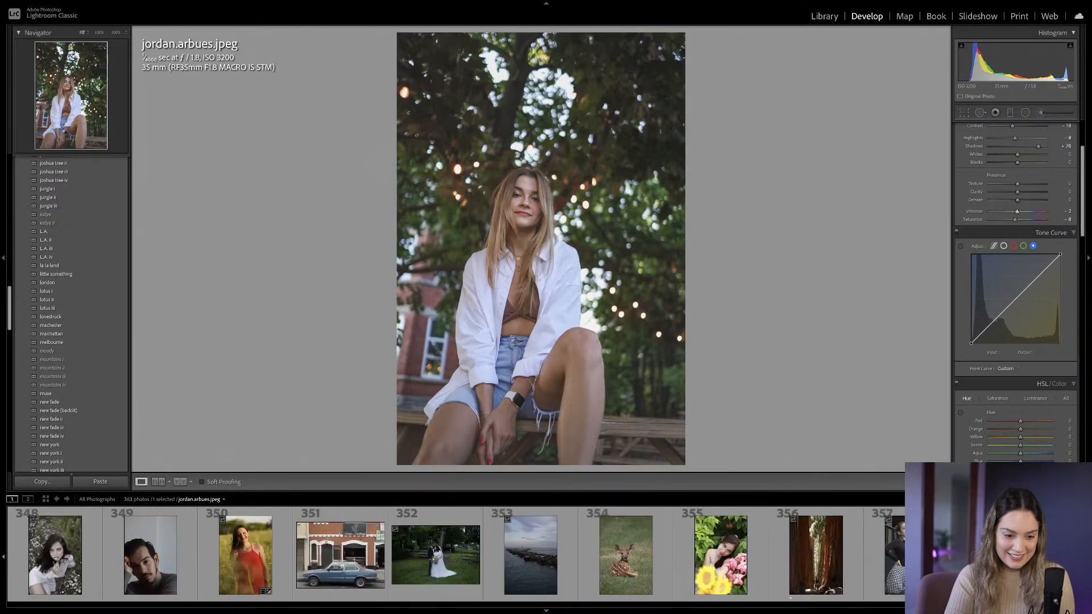
drag(1059, 604, 774, 601)
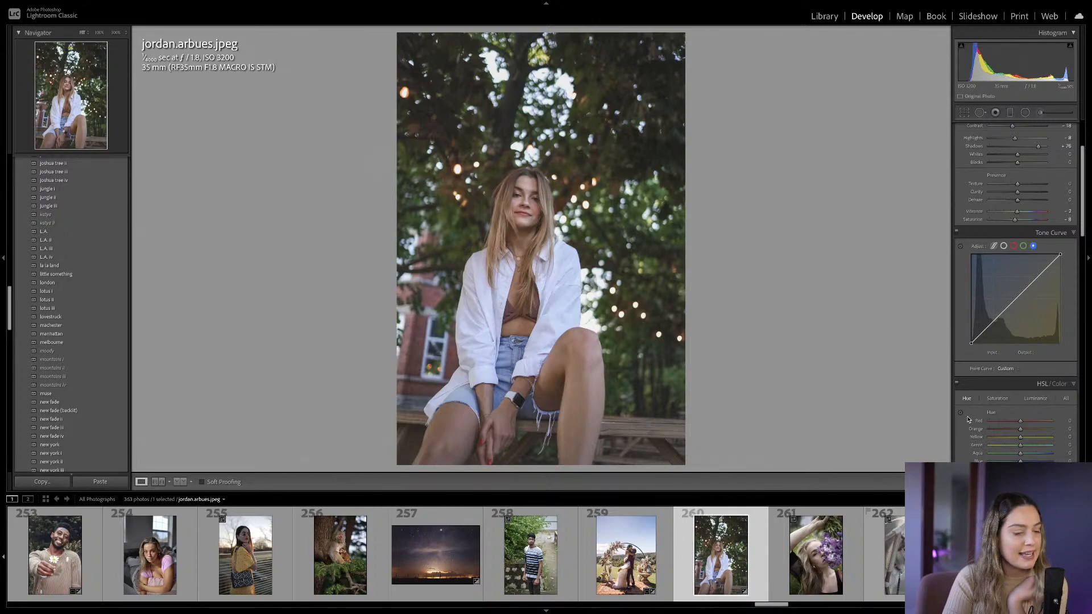
drag(769, 605, 865, 607)
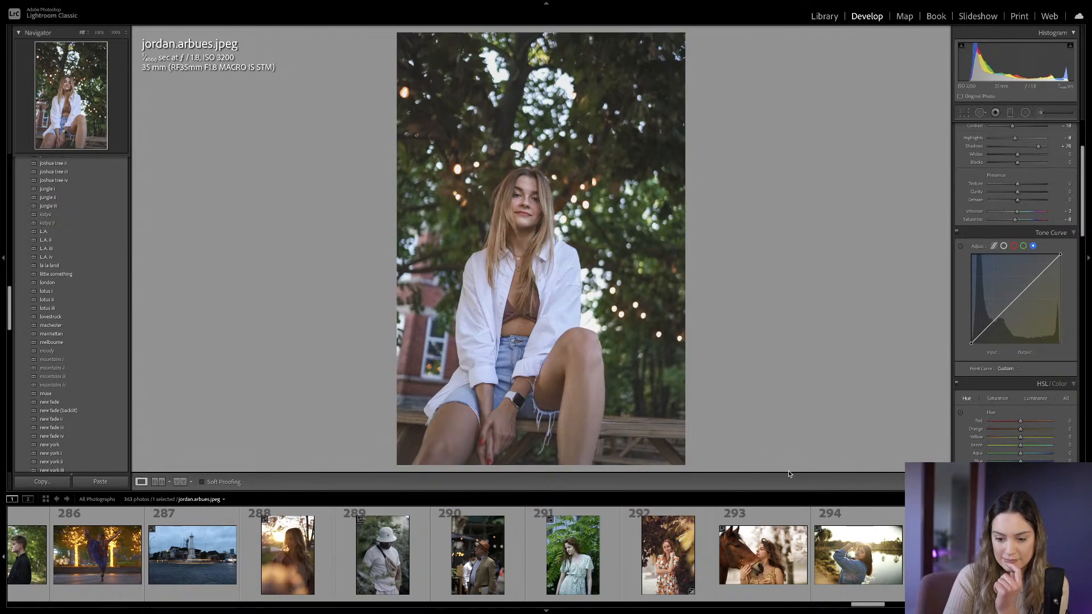
drag(857, 607, 1046, 607)
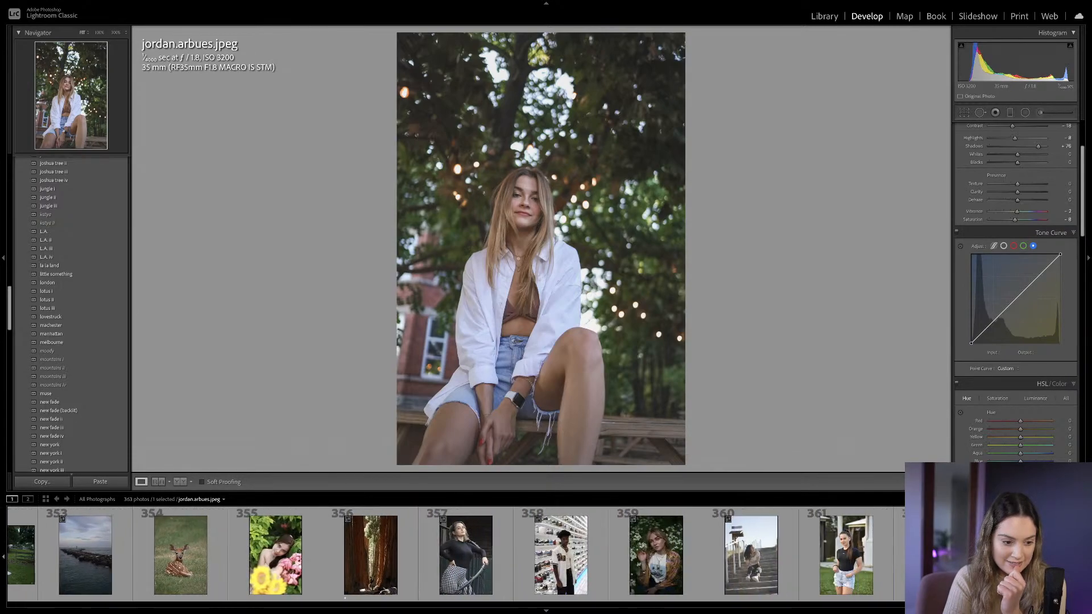
click(772, 542)
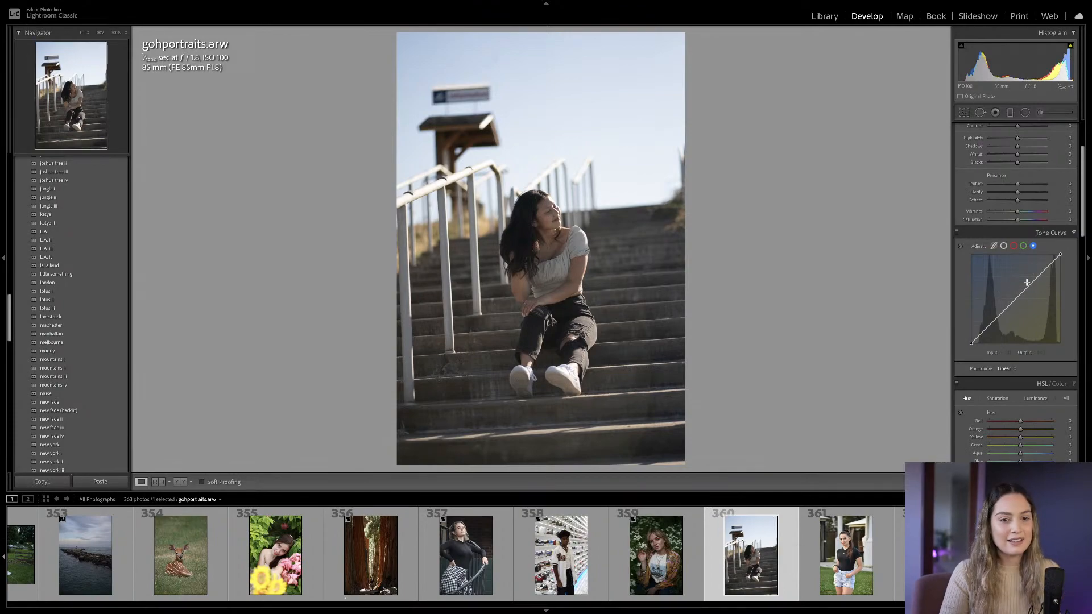
scroll(1013, 283, up, 3)
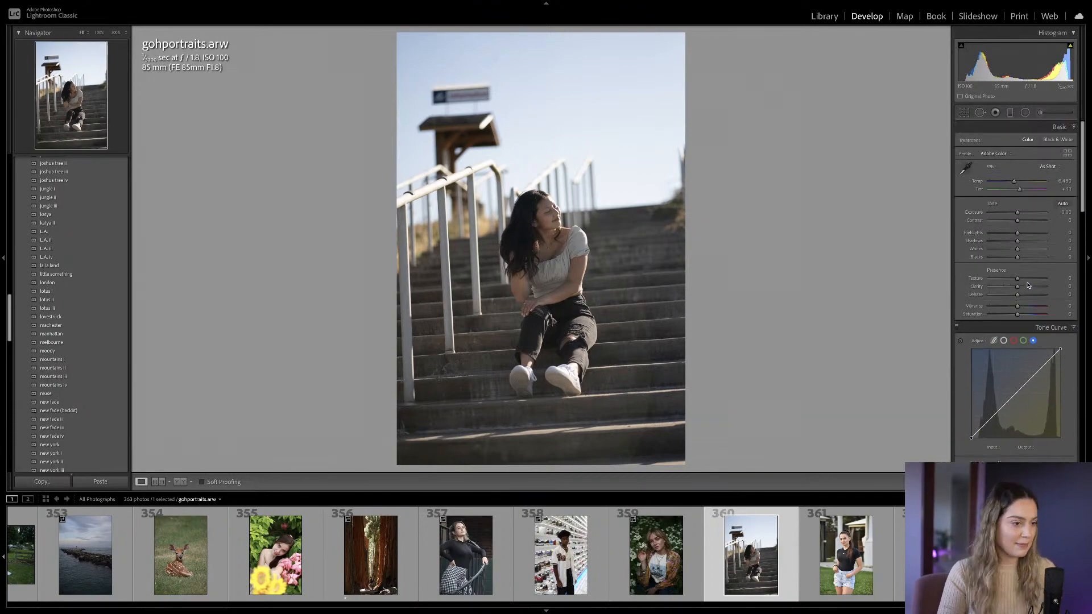
click(1073, 128)
click(1073, 127)
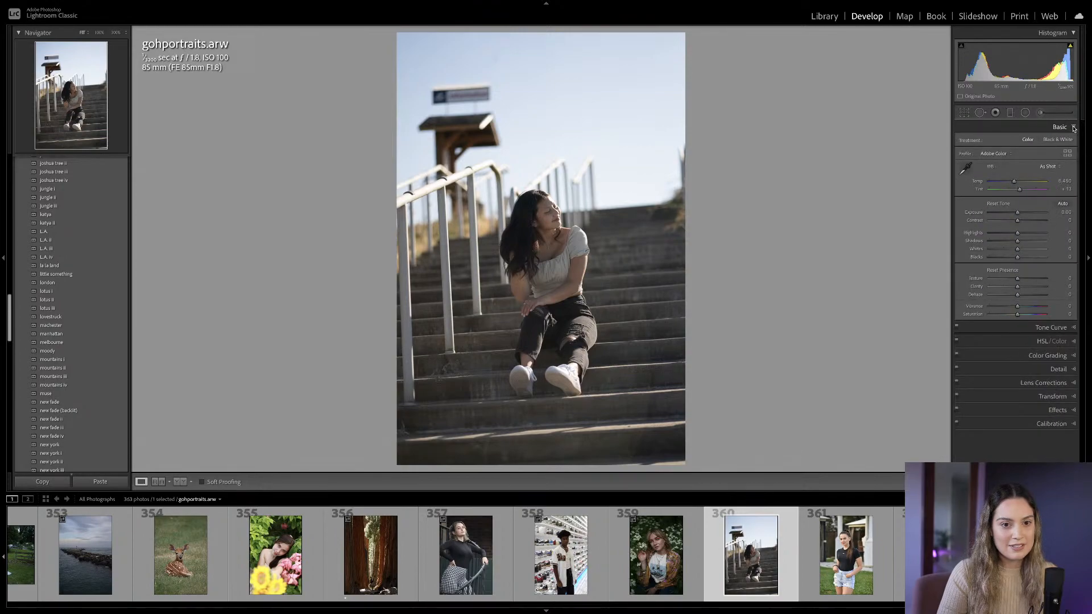
Straighten the stairs photo by about 4.18° and crop in tighter around the woman, keeping the original aspect ratio.
key(r)
drag(735, 193, 726, 220)
key(Return)
key(r)
drag(585, 213, 585, 223)
mouse_move(592, 404)
mouse_down()
mouse_move(588, 393)
mouse_move(587, 407)
mouse_up()
mouse_move(558, 443)
mouse_down()
mouse_move(555, 425)
mouse_move(551, 437)
mouse_up()
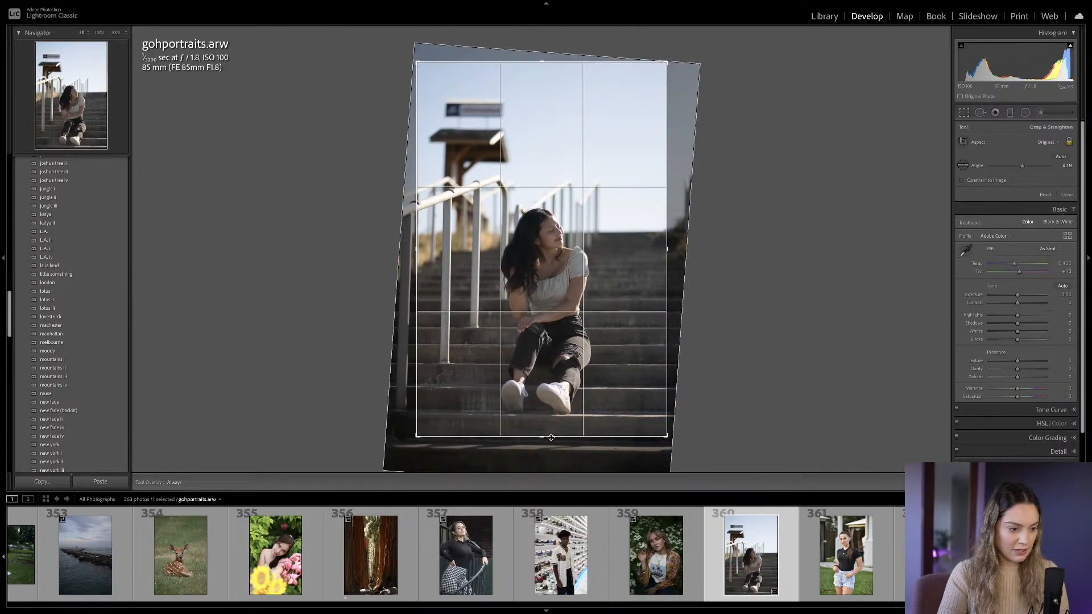
key(Return)
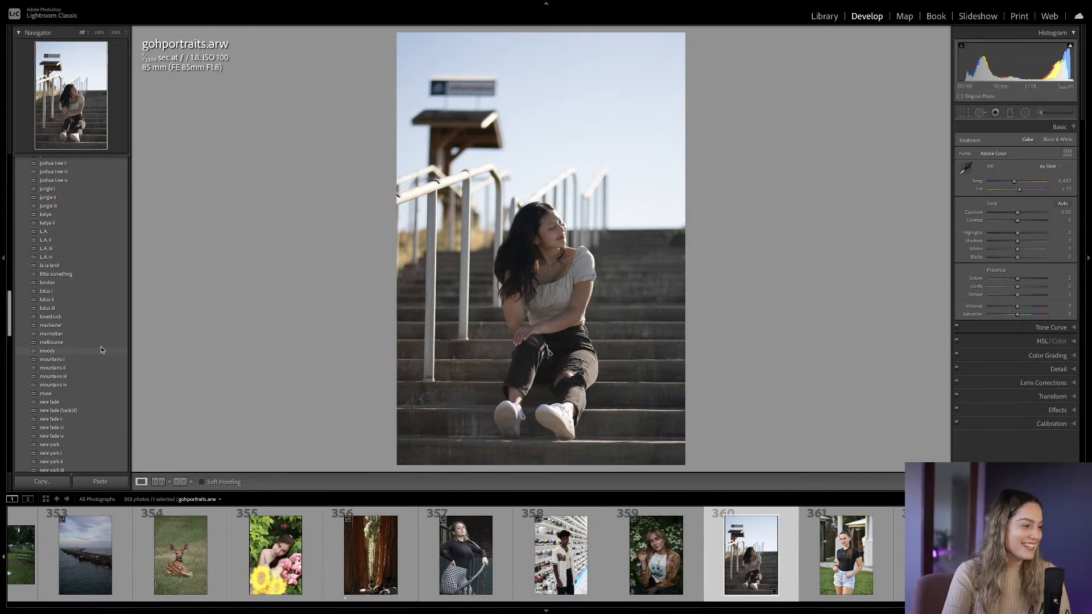
Apply the L.A. preset to the stairs photo.
scroll(68, 323, up, 4)
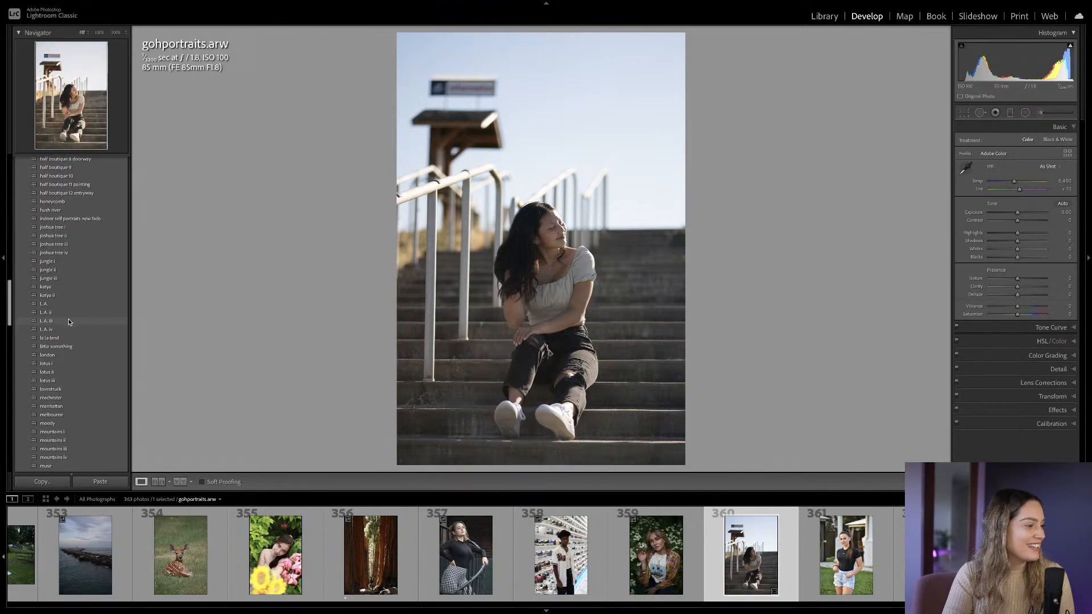
scroll(79, 312, up, 1)
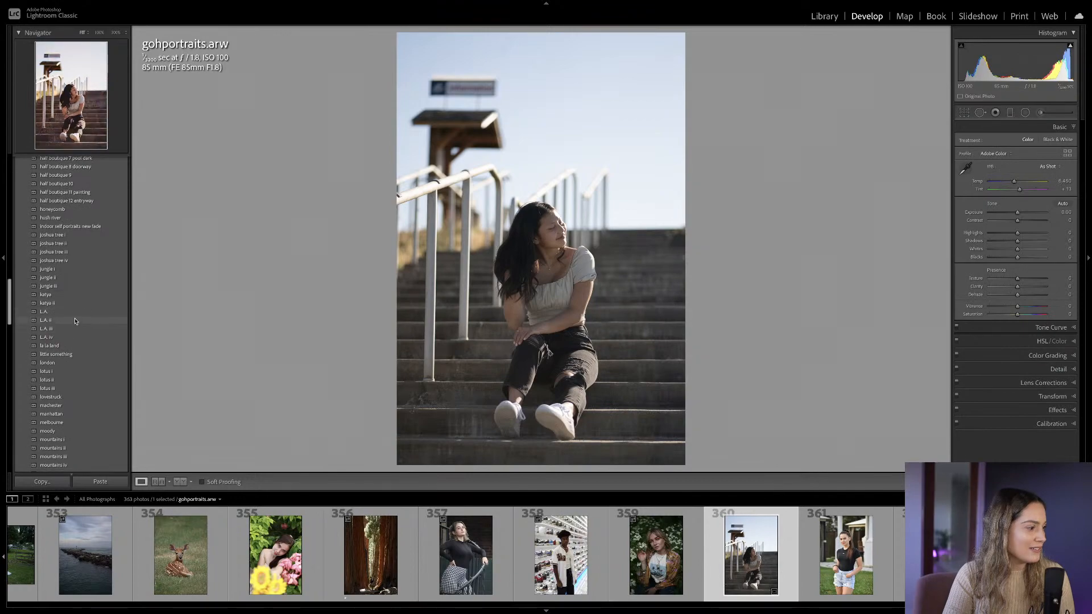
click(75, 316)
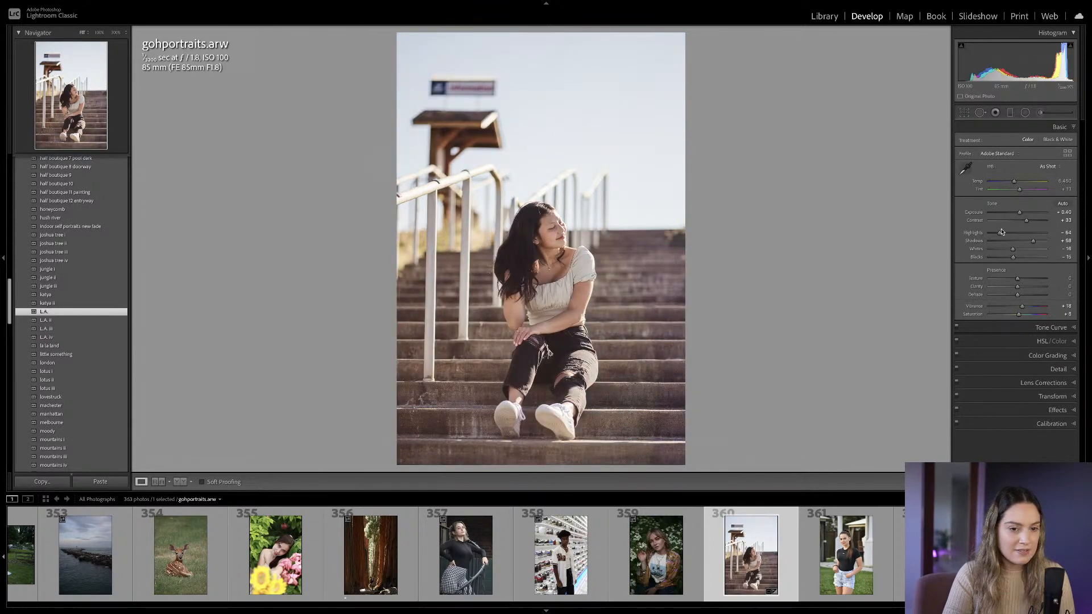
Fine-tune the preset on the stairs photo with exposure at +0.30, tint at about +8 and shadows at +44.
key(Down)
key(Down)
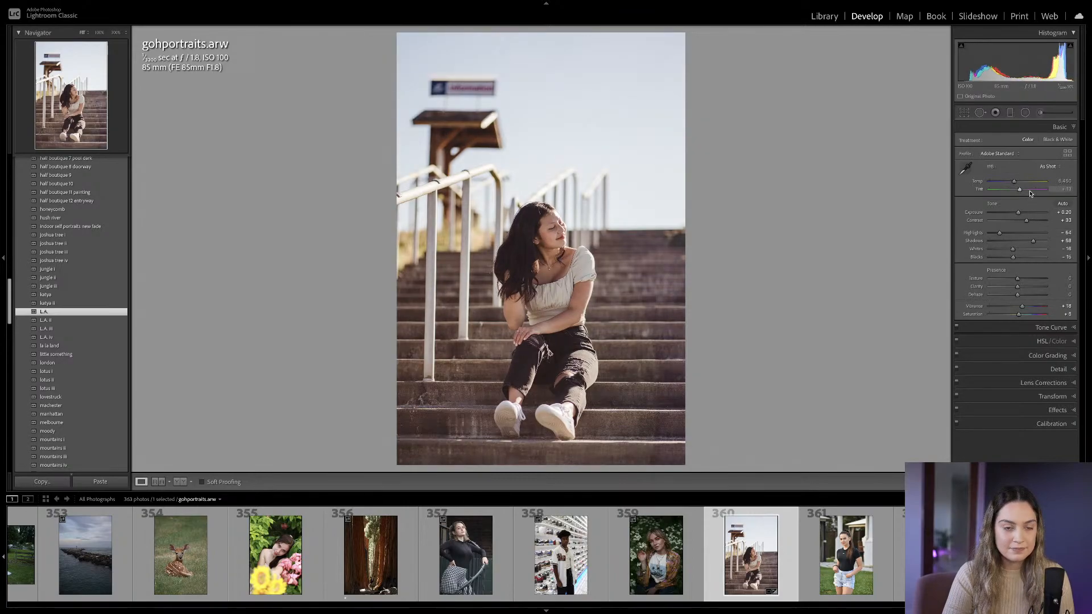
key(Down)
key(Down)
key(Up)
drag(1033, 243, 1029, 241)
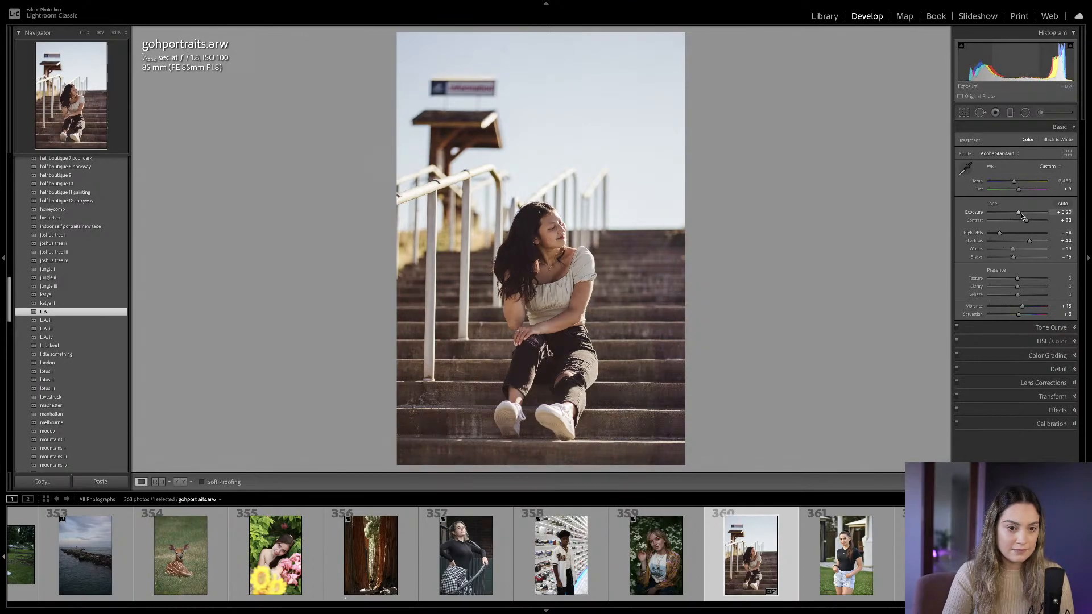
key(Up)
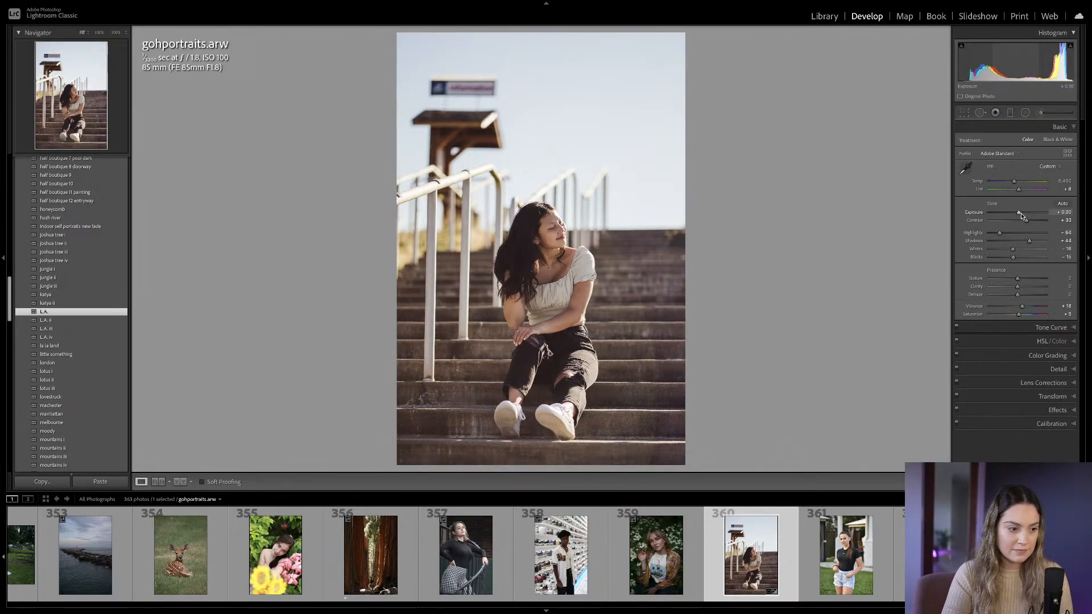
Compare the stairs photo before and after the edits.
key(backslash)
key(backslash)
key(backslash)
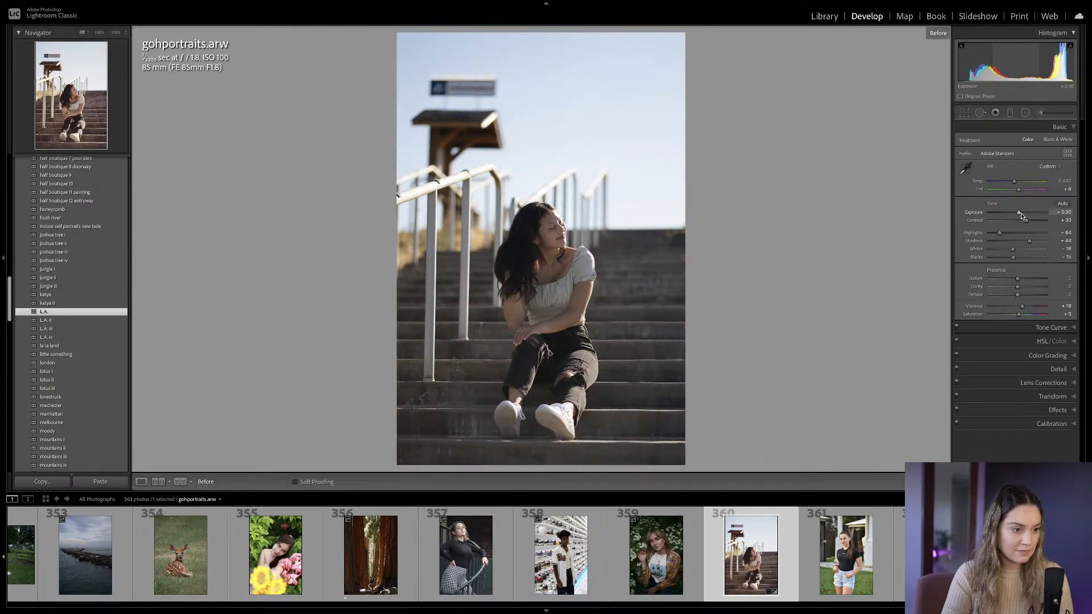
key(backslash)
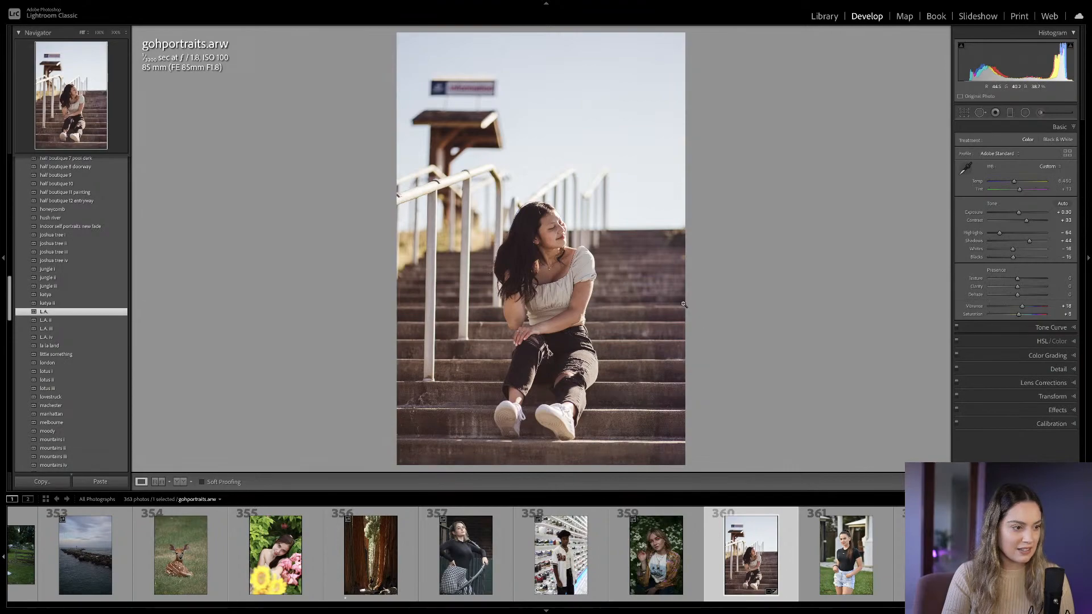
key(backslash)
key(backslash)
key(backslash)
key(backslash)
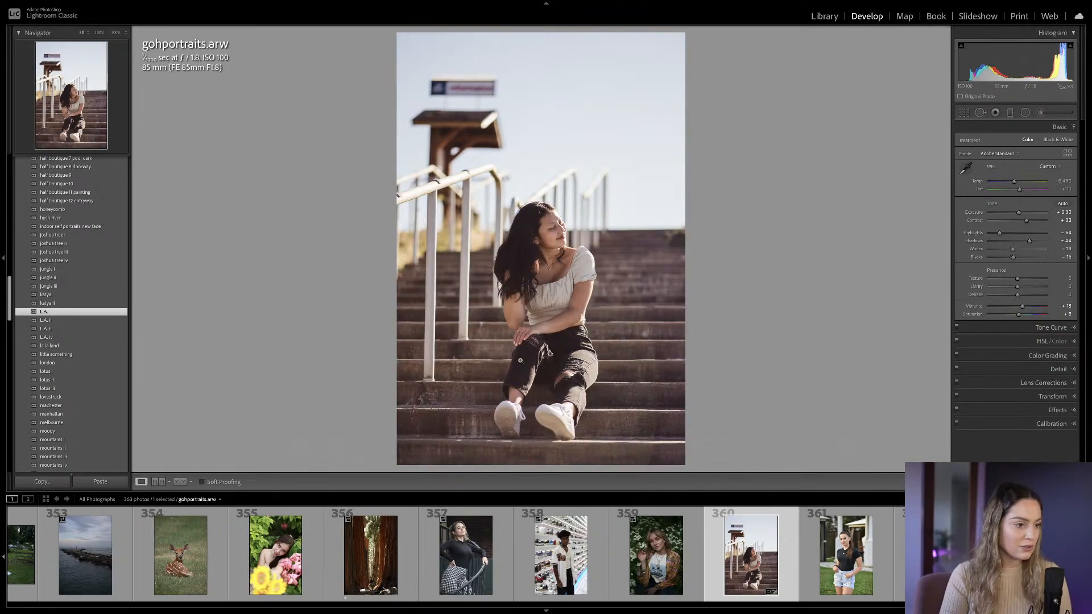
Apply the earthy 04 preset to the stairs photo and raise its contrast to +12.
scroll(103, 313, up, 3)
scroll(103, 313, up, 6)
scroll(103, 313, up, 12)
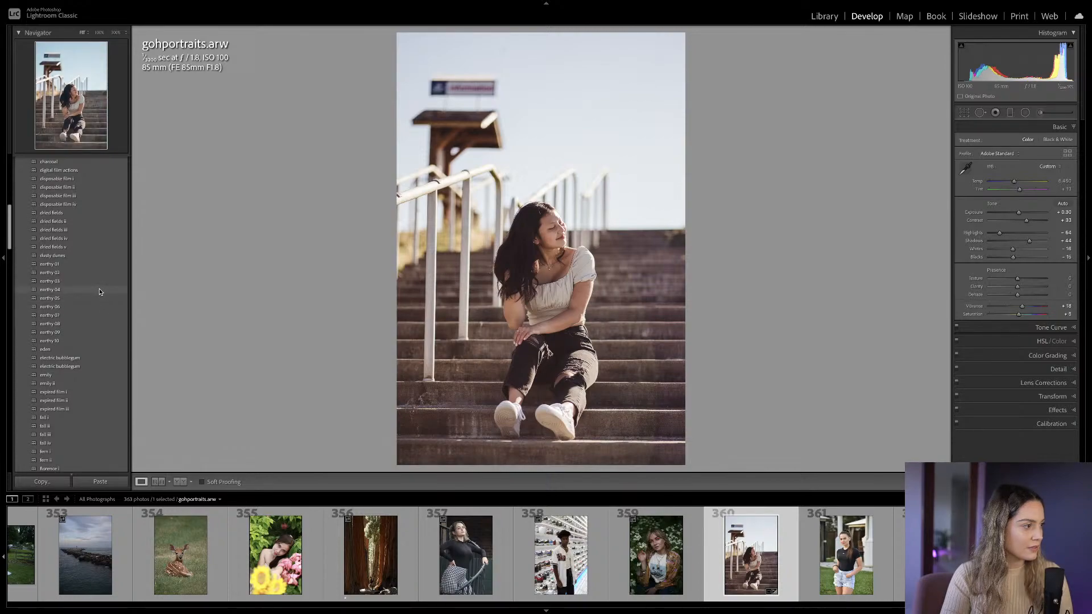
click(99, 289)
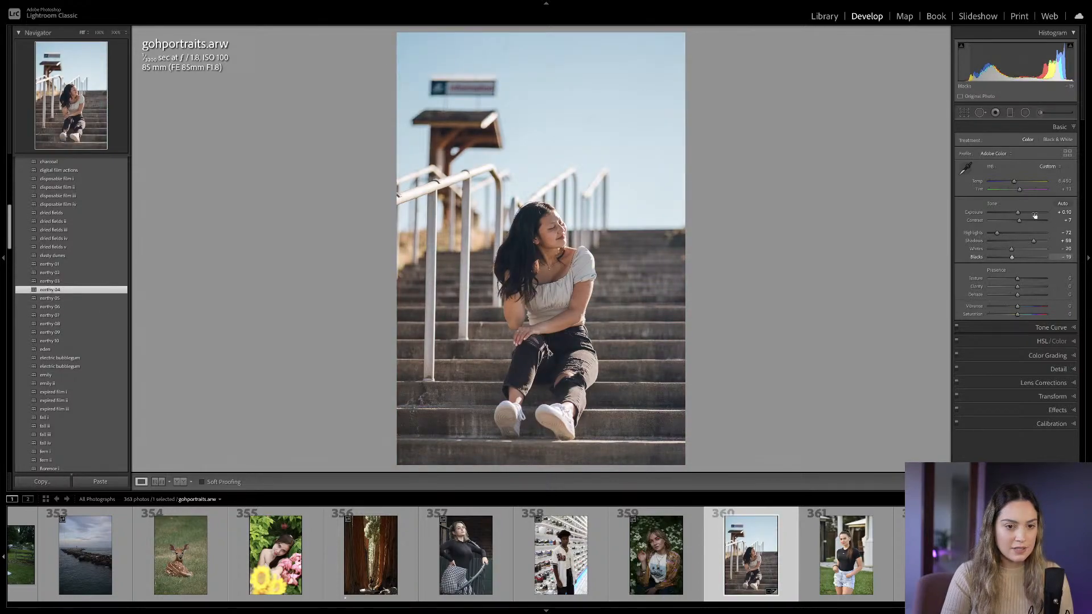
key(Up)
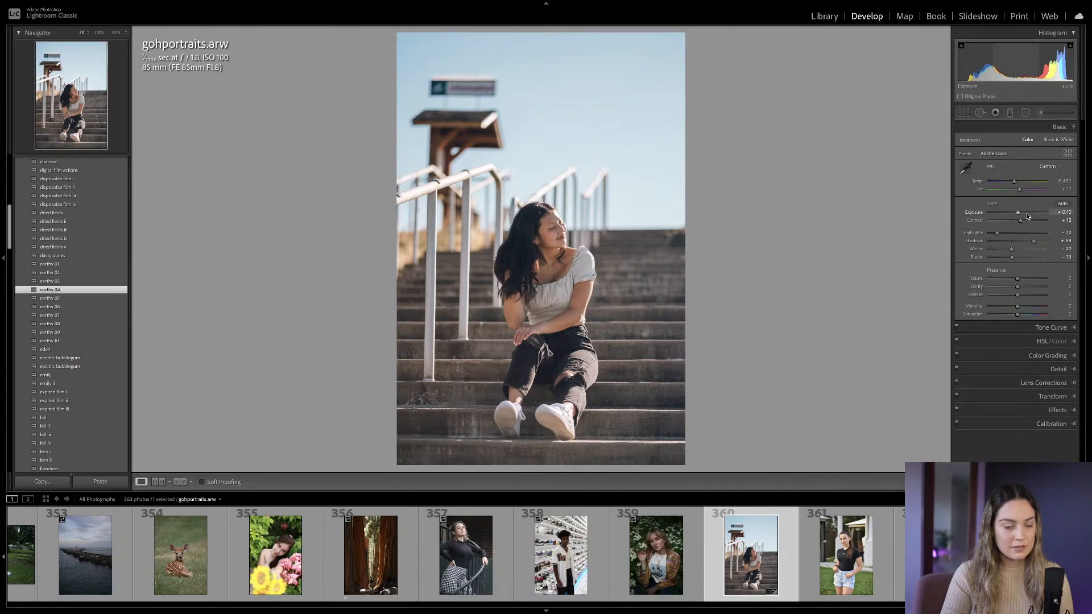
Compare the stairs photo before and after the earthy 04 look and examine the blurred information sign up close.
key(backslash)
key(backslash)
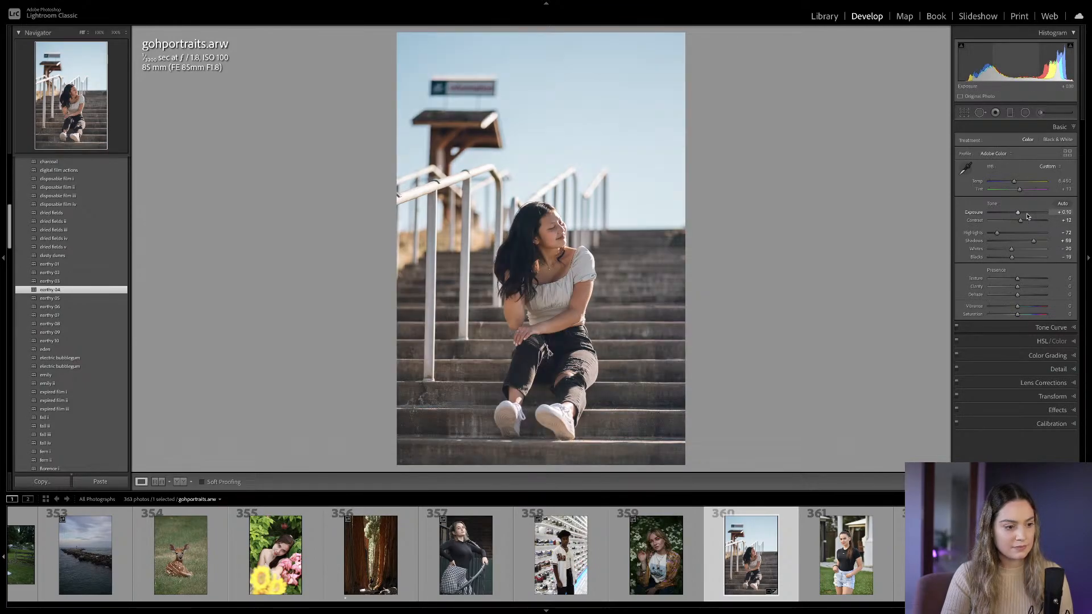
key(backslash)
key(backslash)
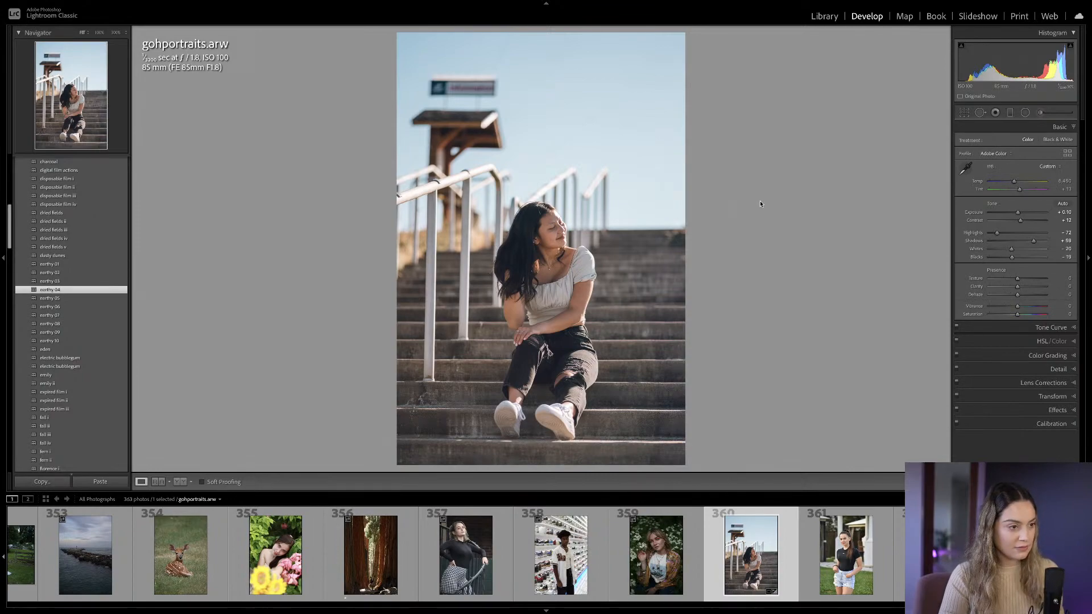
drag(468, 93, 547, 127)
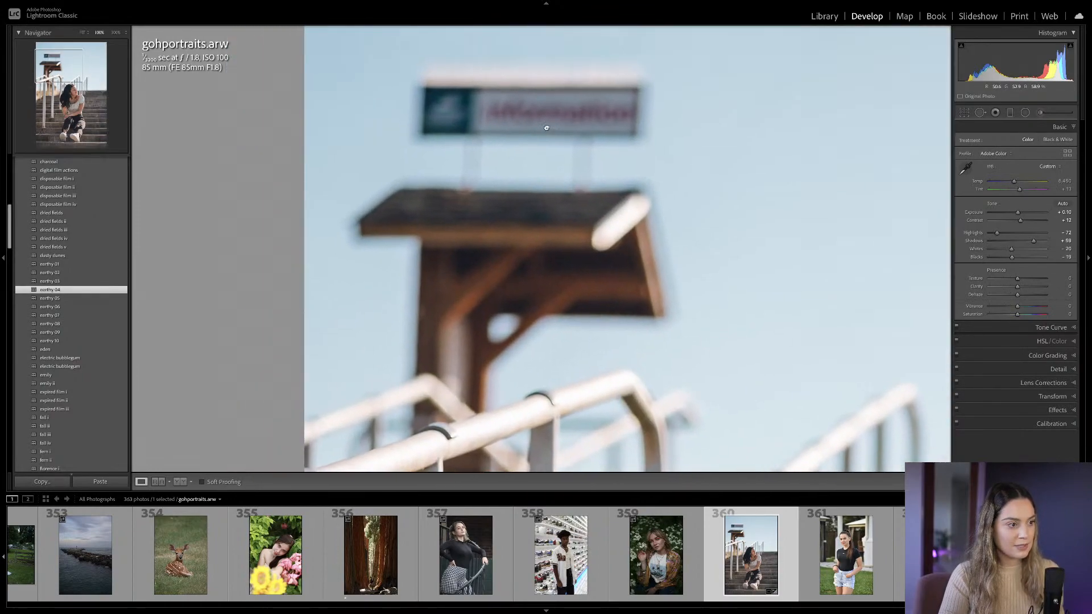
click(612, 224)
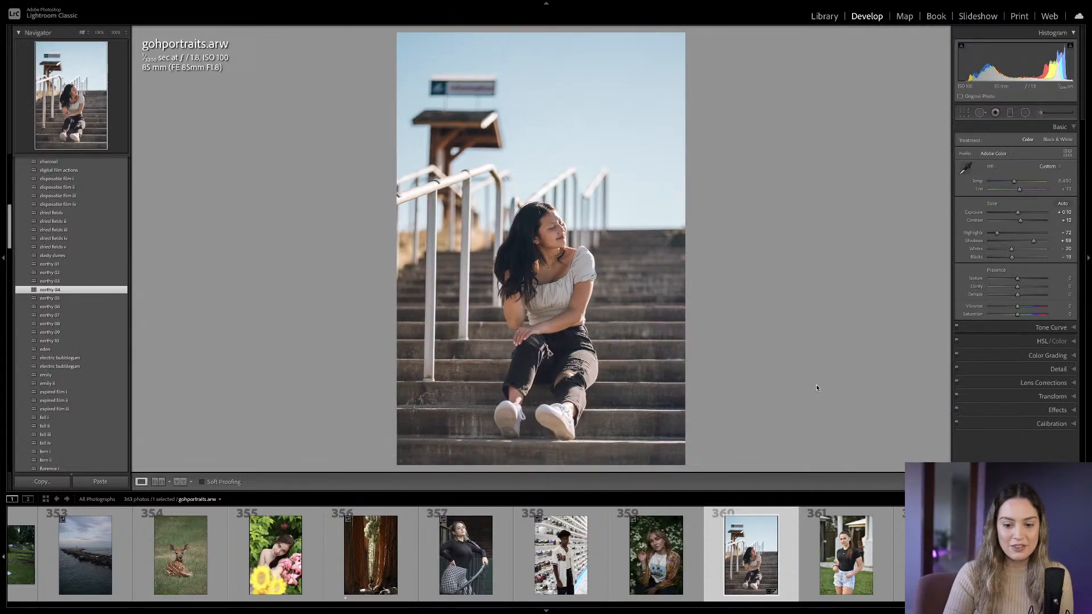
Open the seascape photo of the rocky jetty and browse the presets for it without applying one.
scroll(818, 575, left, 2)
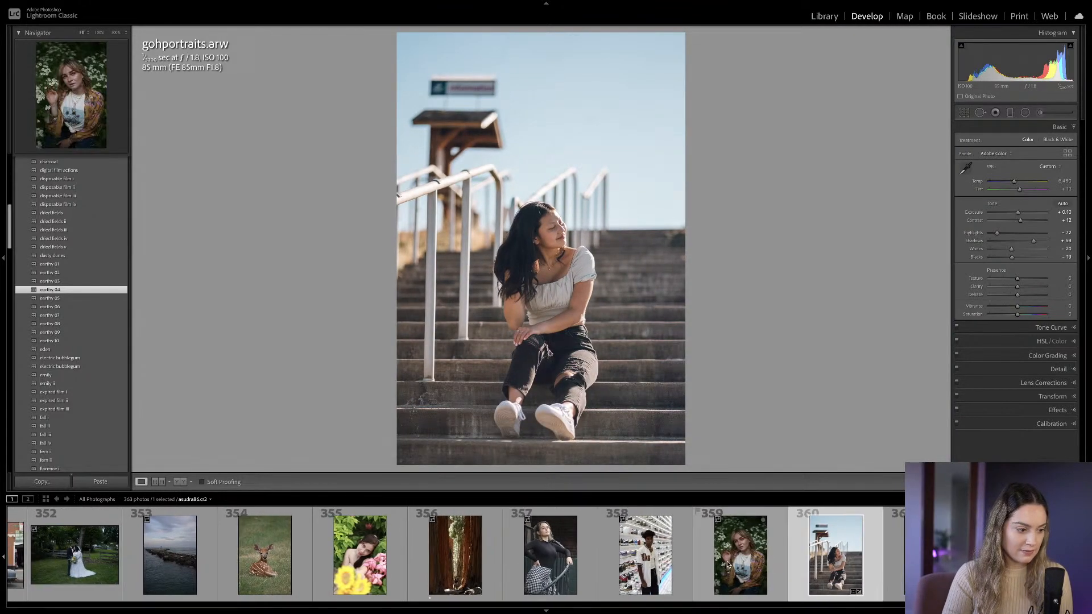
scroll(285, 530, left, 5)
click(344, 522)
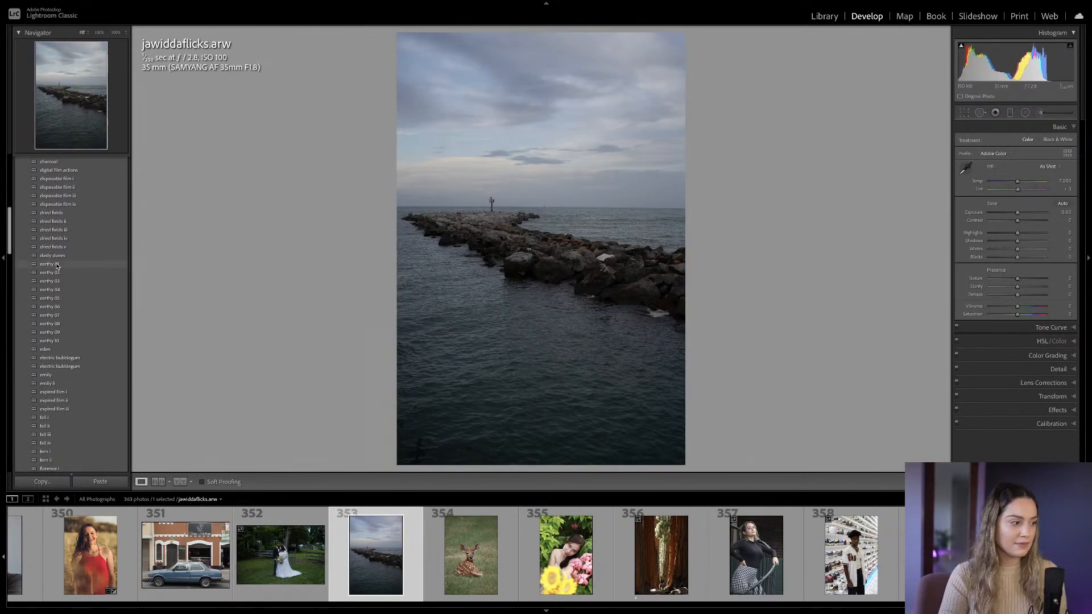
scroll(58, 284, up, 3)
scroll(59, 287, up, 2)
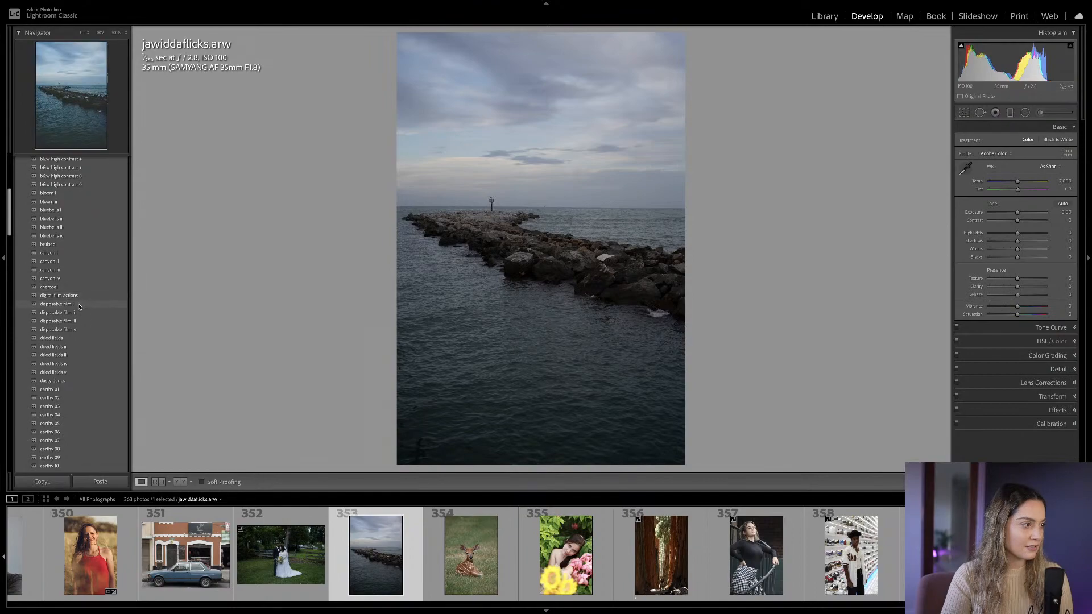
scroll(71, 262, up, 3)
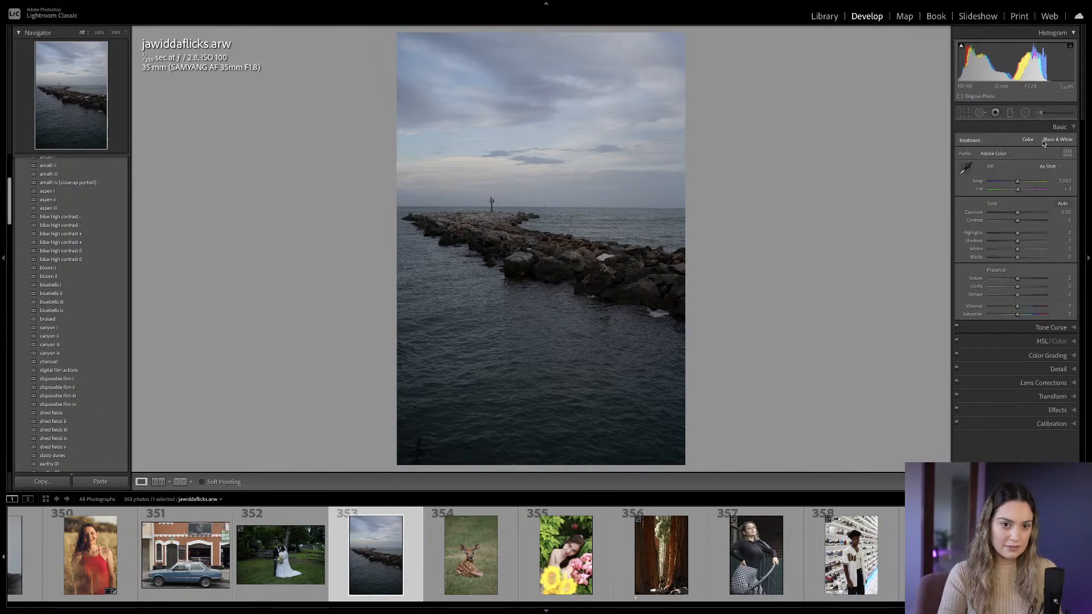
Expand the adjustment panels and set the jetty photo's exposure to +0.60, contrast +7, highlights -32, shadows +29 and blacks -26.
ctrl+click(1072, 131)
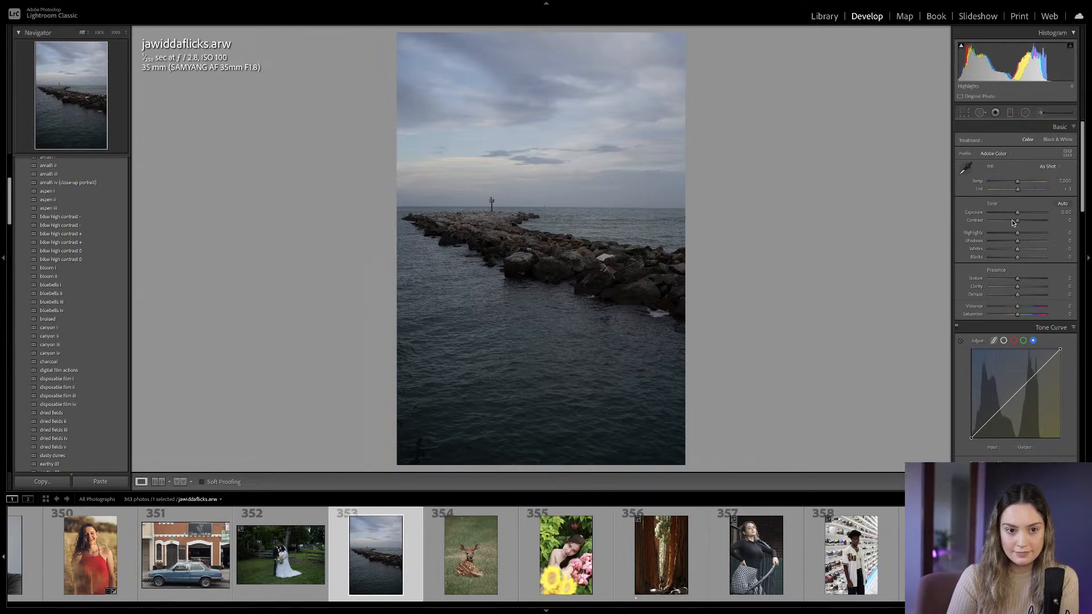
drag(1019, 215, 1009, 259)
Shape the jetty photo's RGB point curve with the black point lifted to about 14 and a shadow point near 56, undoing the last curve change.
scroll(1007, 273, down, 2)
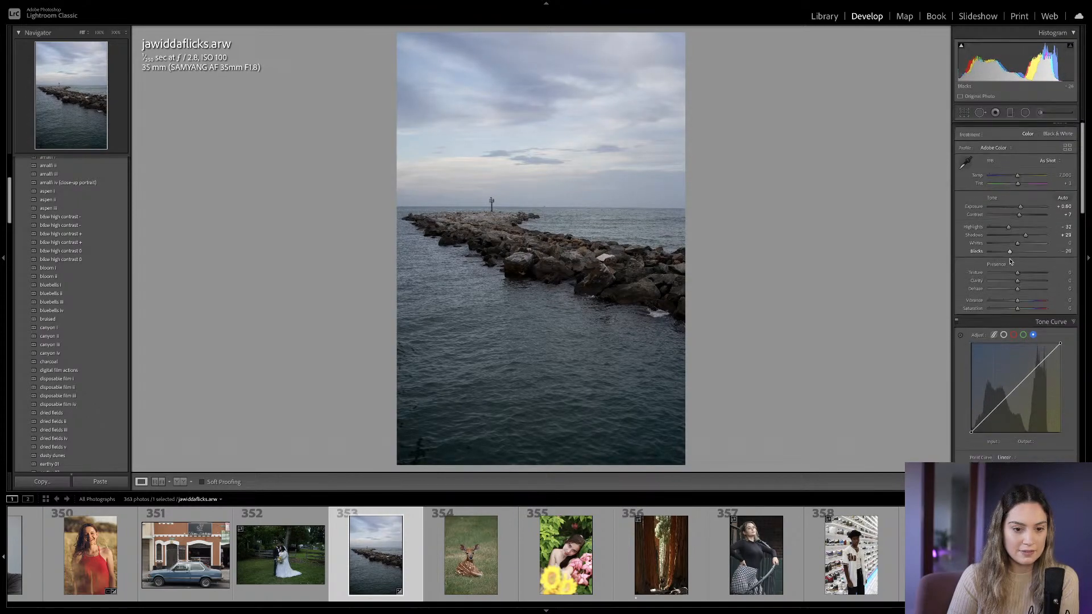
click(1004, 281)
drag(973, 378, 966, 376)
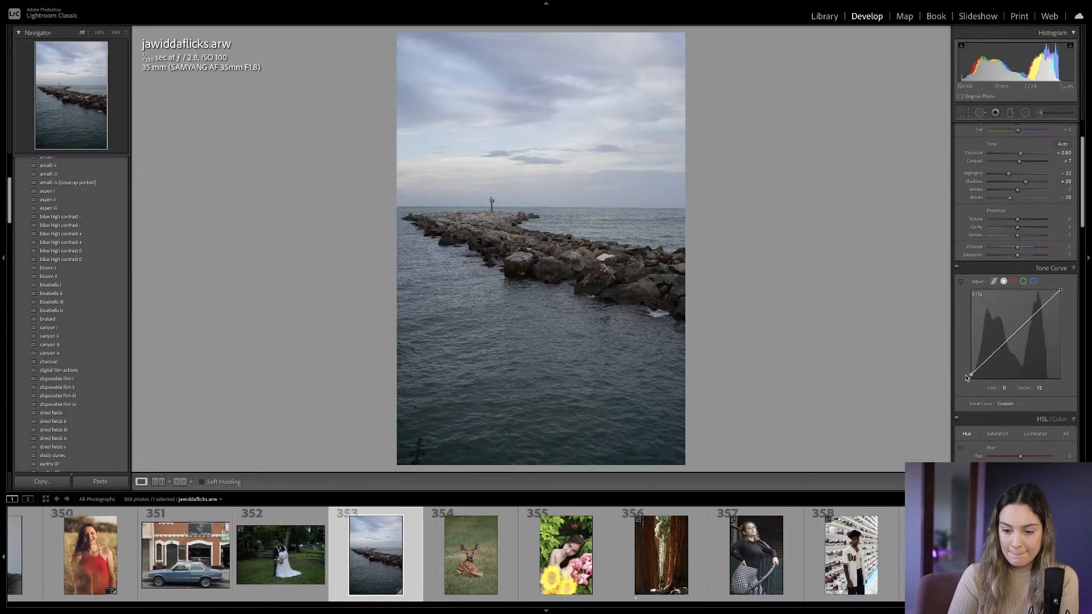
drag(966, 377, 970, 373)
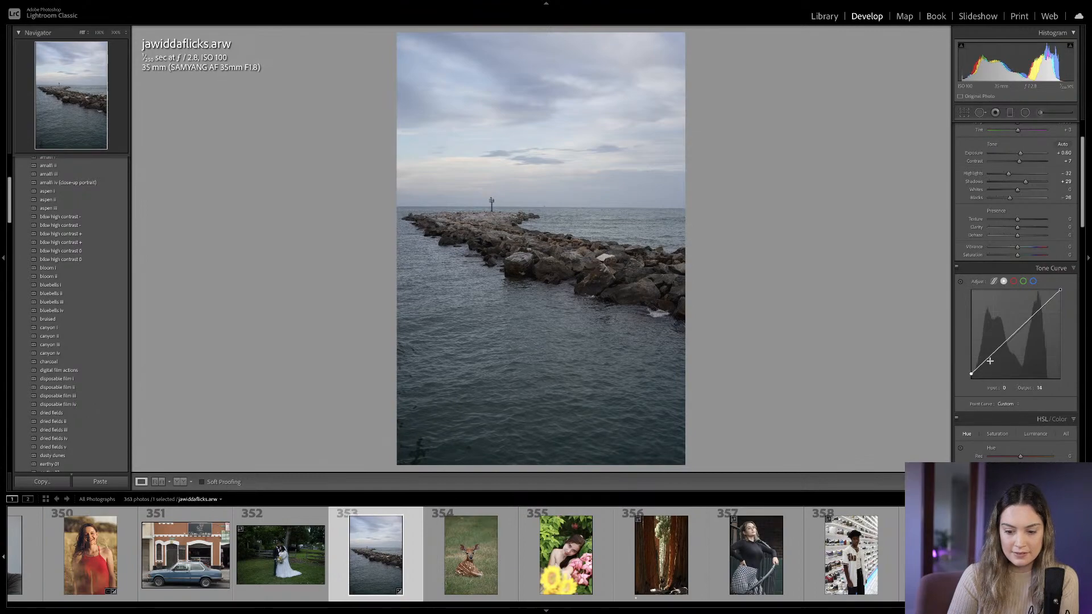
mouse_move(989, 359)
mouse_down()
mouse_move(1014, 332)
mouse_move(992, 362)
mouse_up()
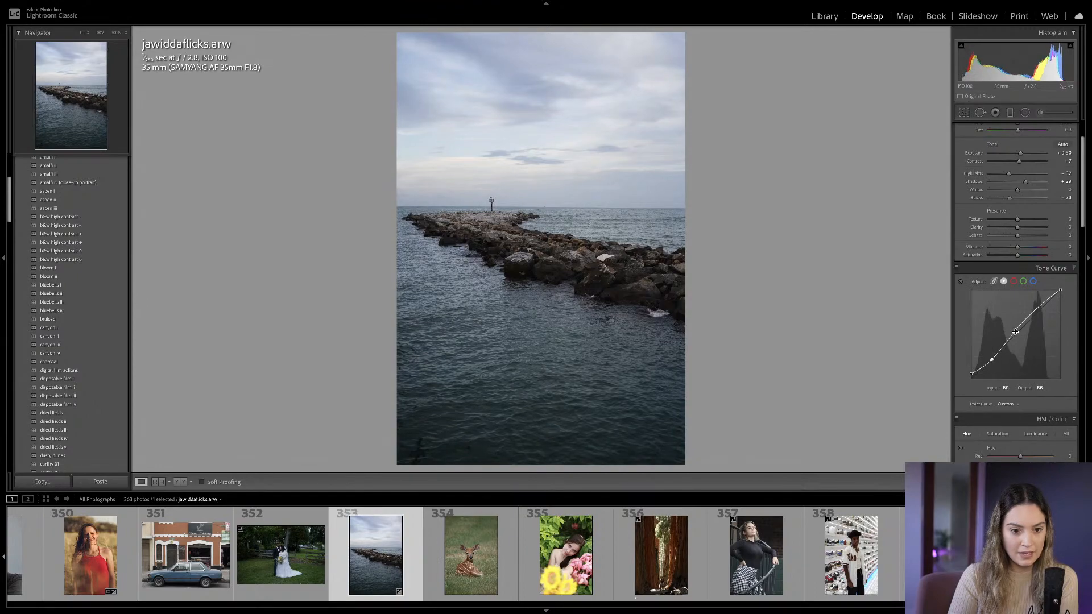
drag(971, 375, 971, 370)
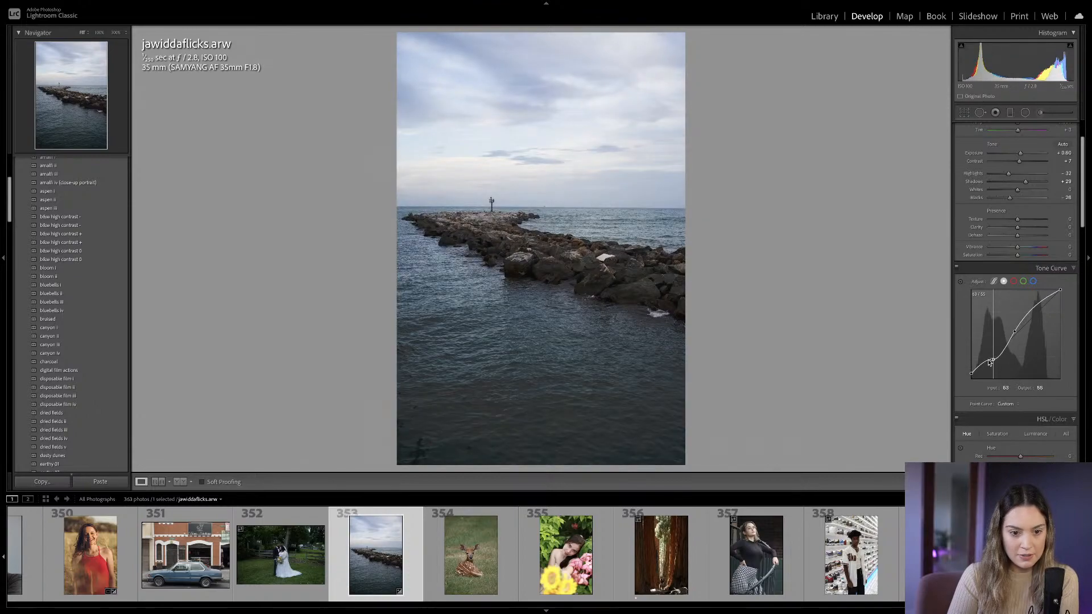
key(ctrl+z)
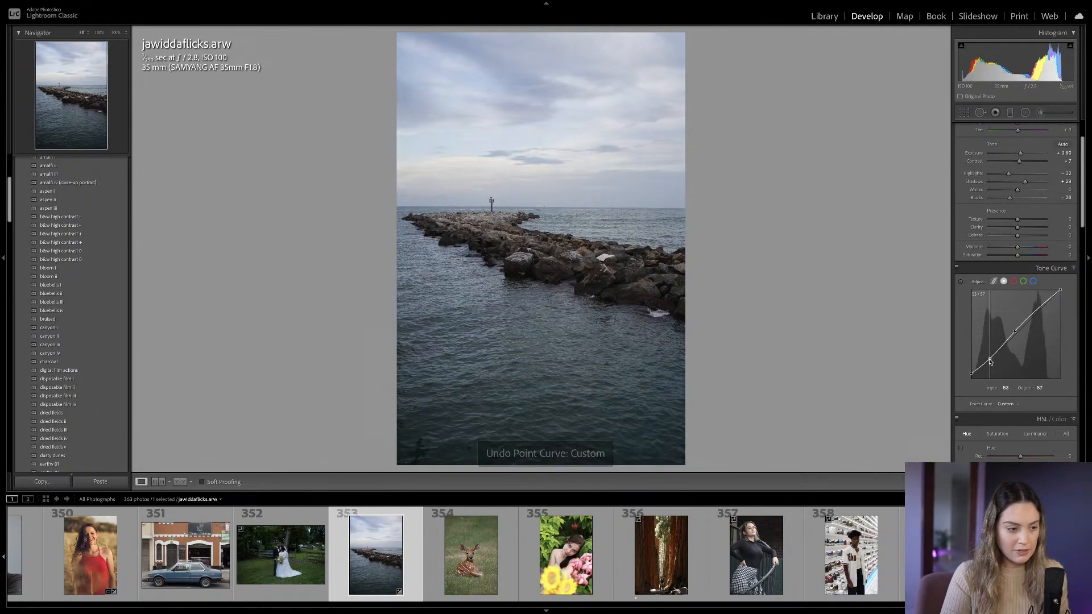
Enable lens profile corrections on the jetty photo and choose Samyang as the lens make.
scroll(970, 366, down, 8)
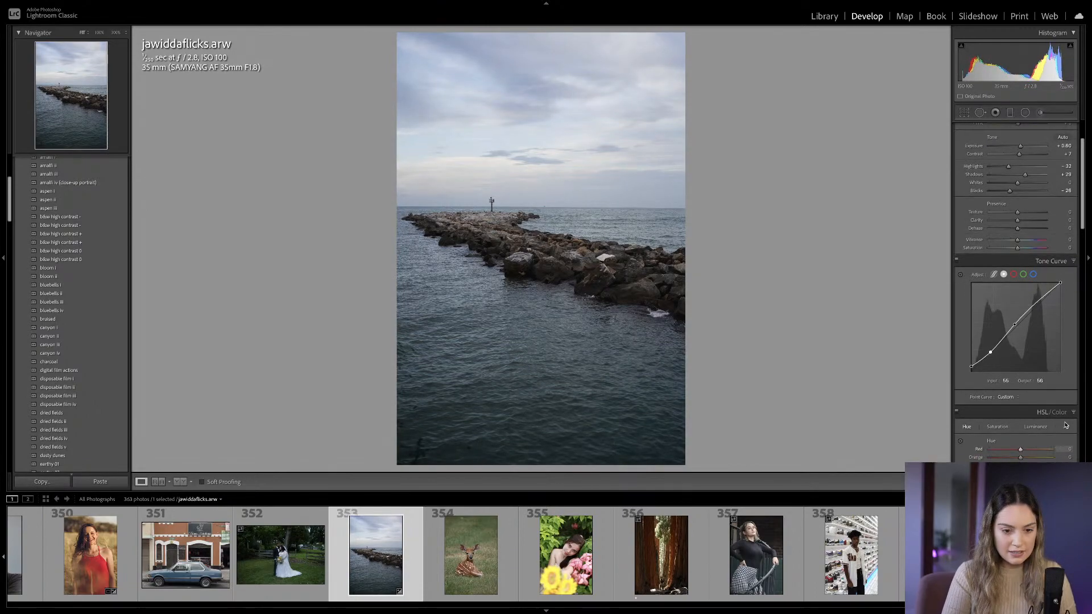
scroll(978, 374, down, 6)
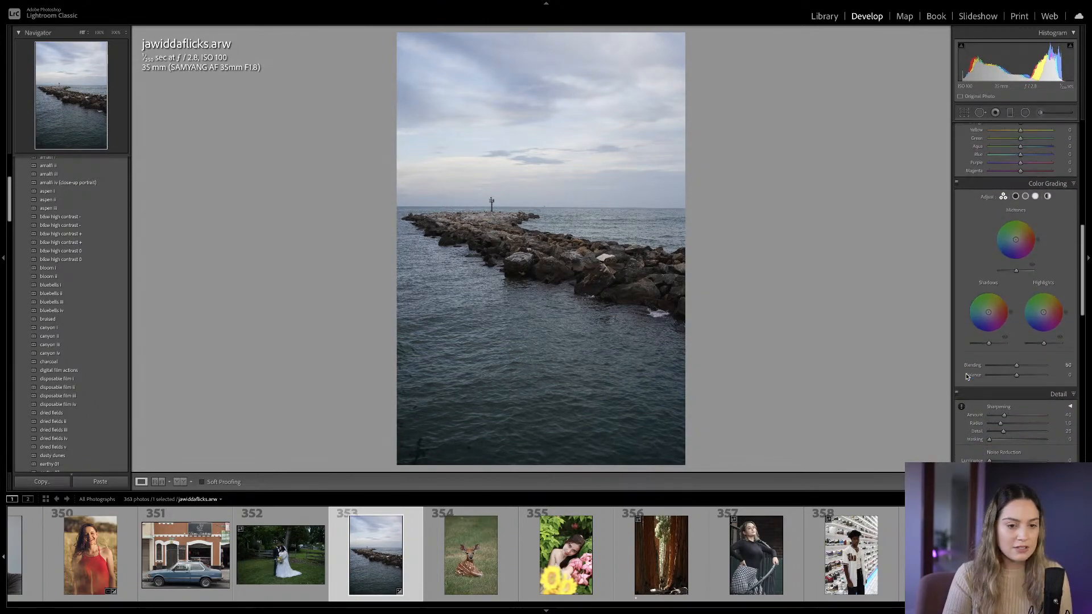
click(992, 367)
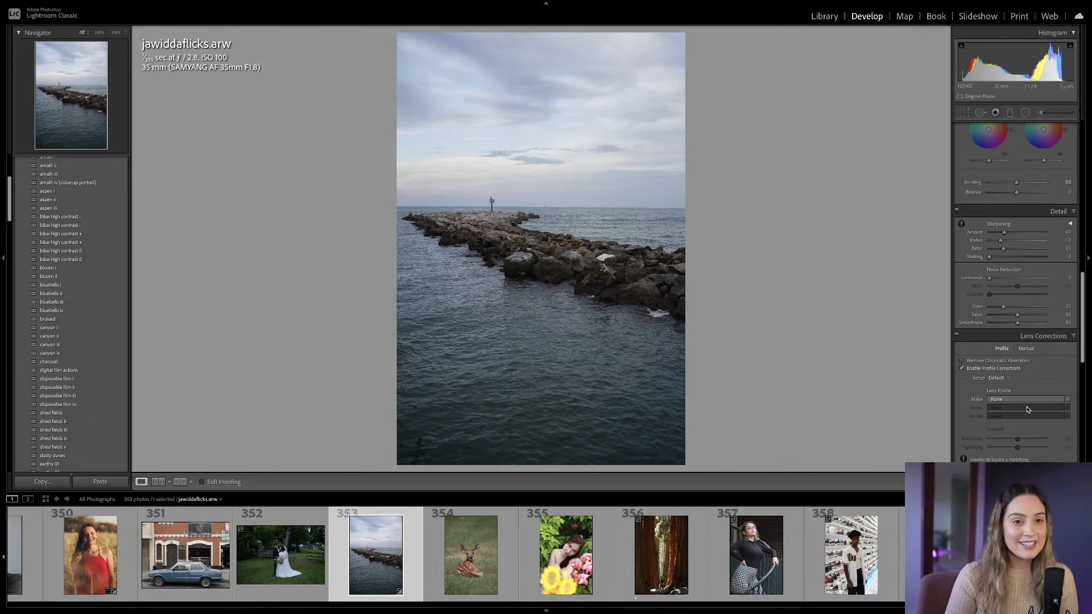
scroll(1028, 409, down, 2)
click(1010, 339)
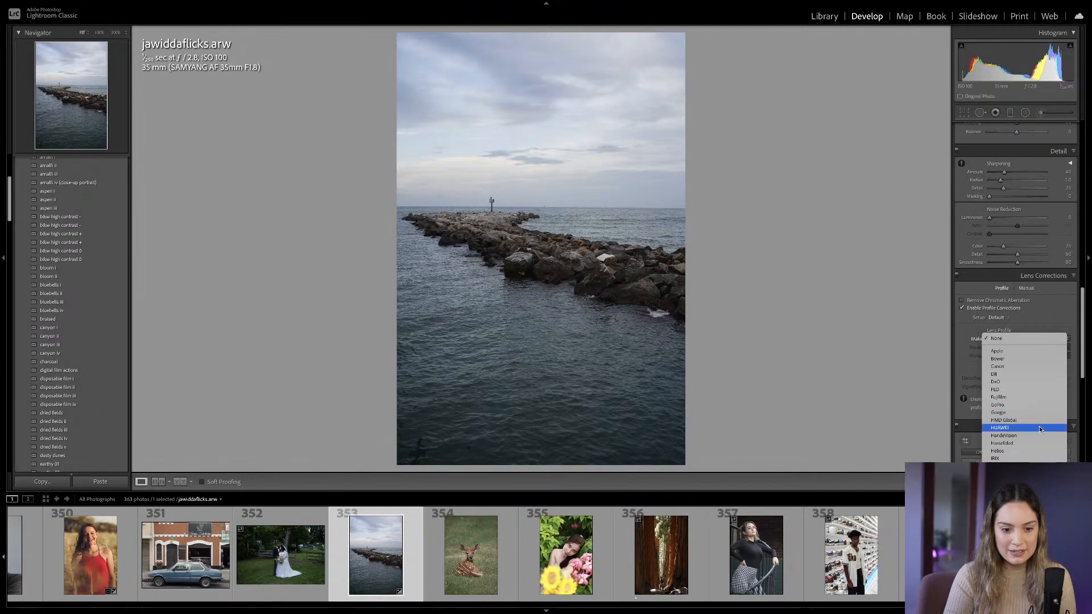
scroll(1038, 428, down, 3)
scroll(1000, 398, down, 3)
click(1000, 378)
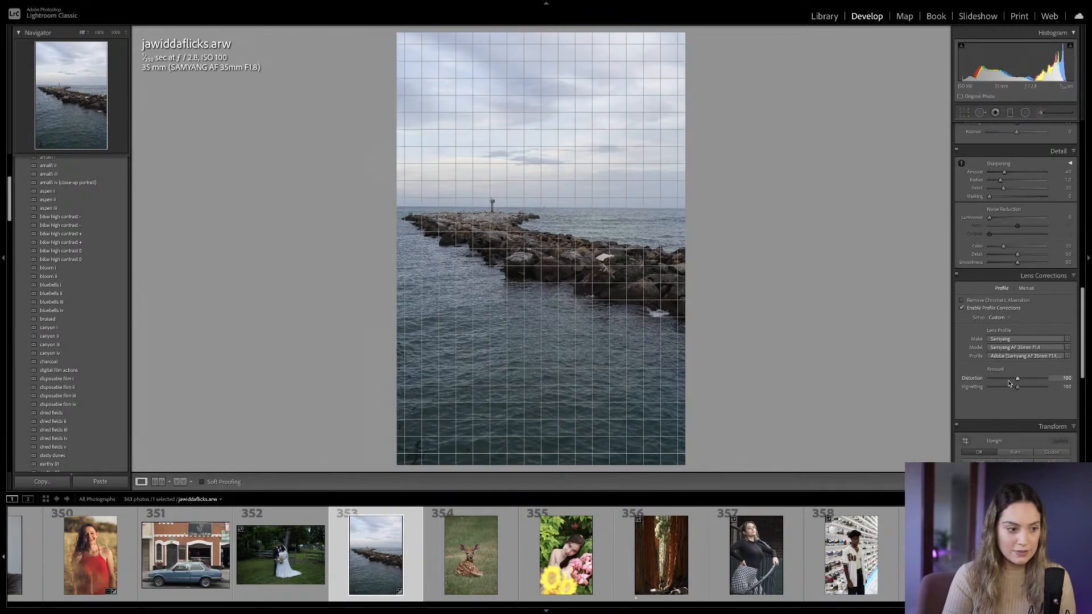
Examine the jetty rocks and the horizon at full magnification.
scroll(990, 341, up, 3)
scroll(982, 331, up, 10)
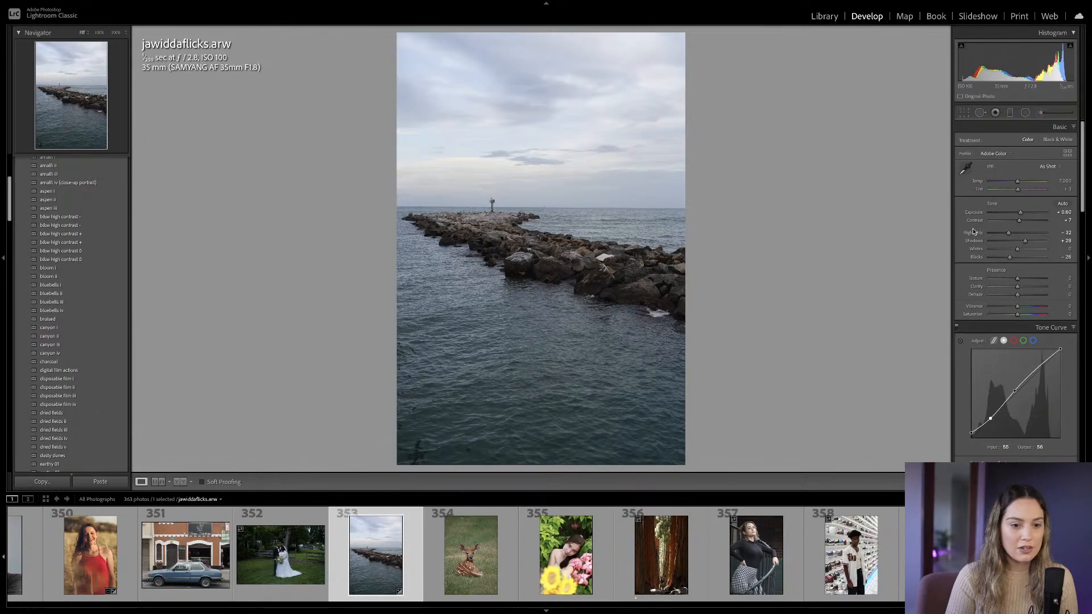
scroll(972, 231, down, 1)
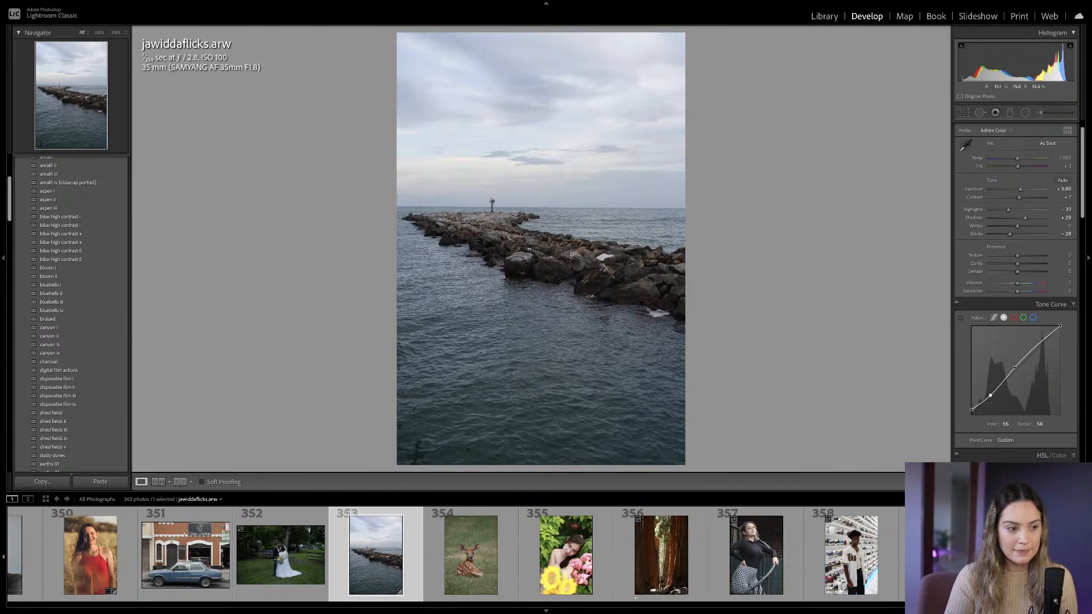
click(572, 254)
drag(447, 241, 731, 312)
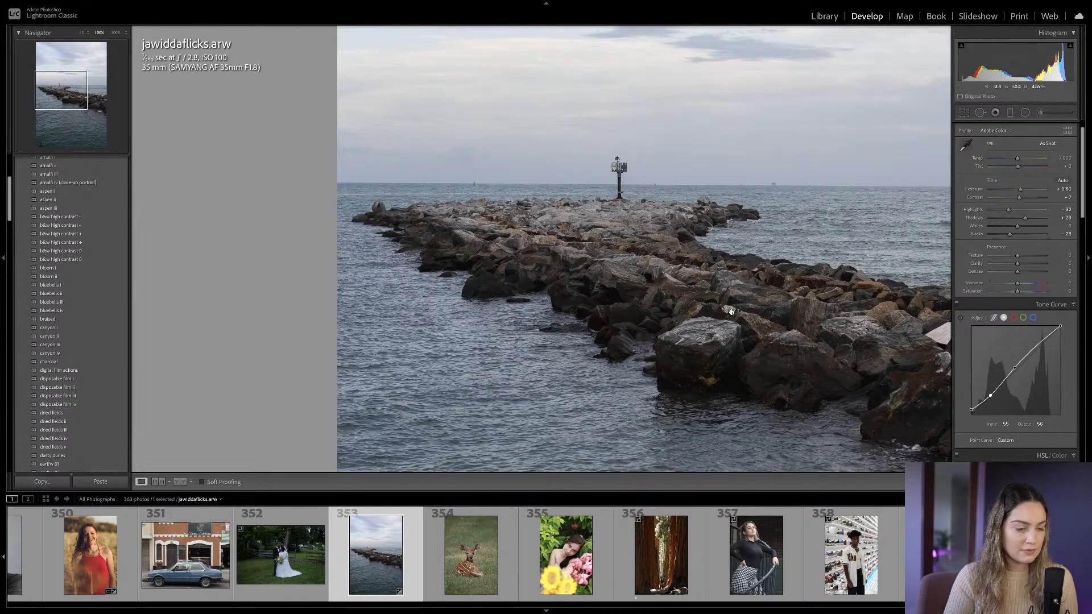
click(731, 311)
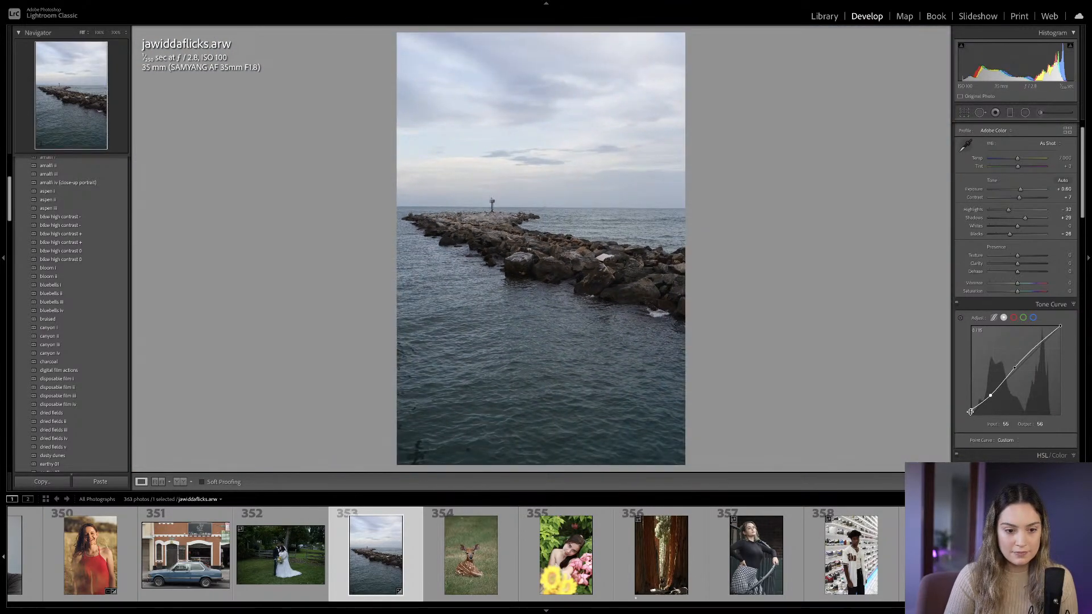
Refine the RGB point curve by lifting the black point to about 28 and adjusting the shadow and midtone points.
drag(970, 409, 965, 409)
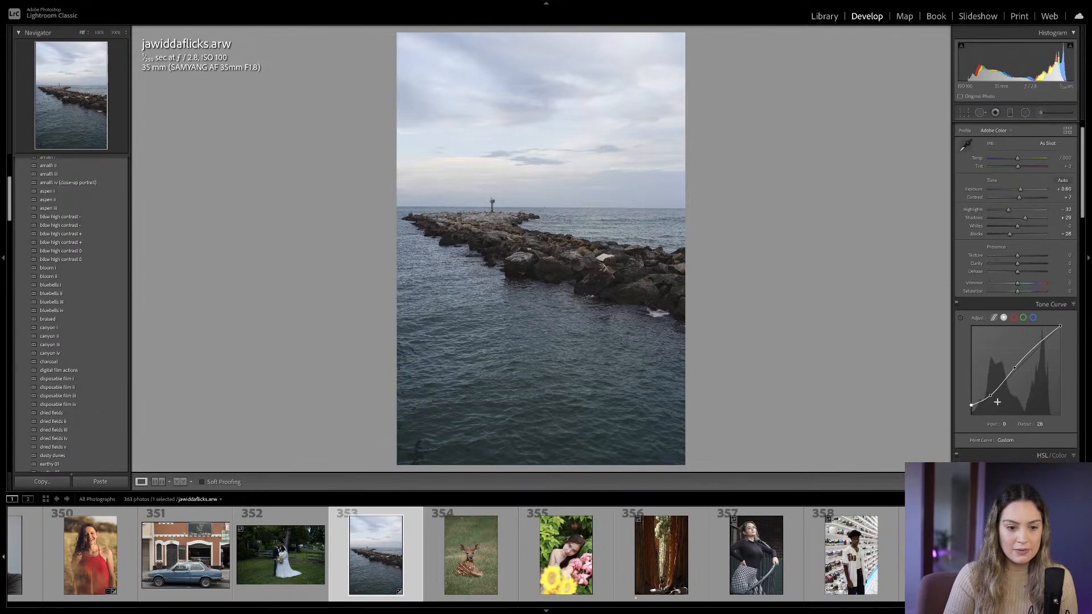
drag(990, 397, 990, 396)
click(1003, 380)
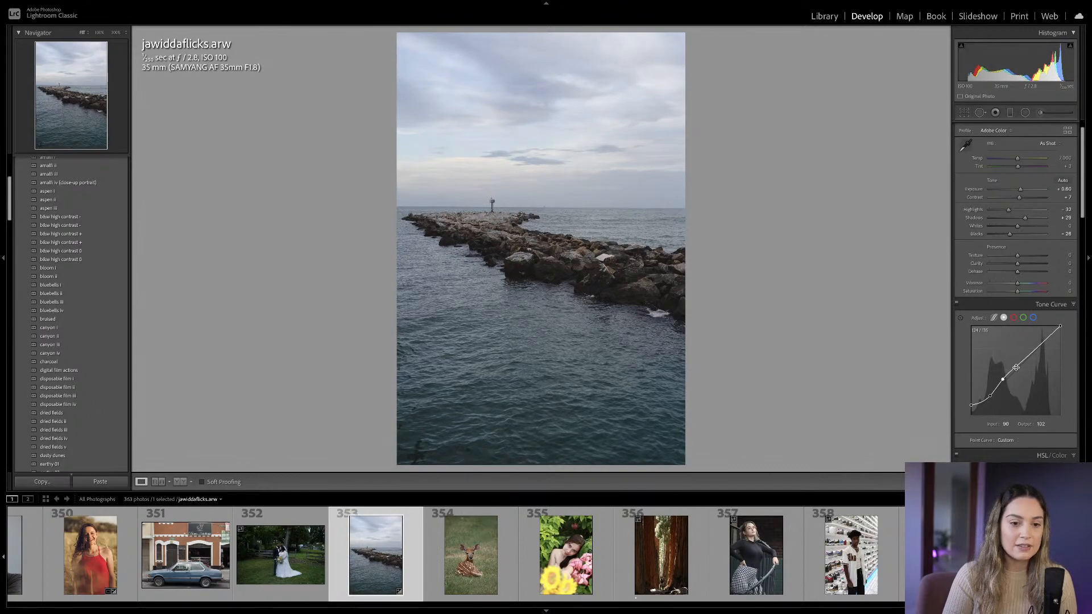
click(1019, 364)
drag(1021, 365, 1004, 382)
Set the jetty photo's exposure to +0.70, contrast to +12 and highlights to about -66.
key(Up)
key(Up)
click(997, 210)
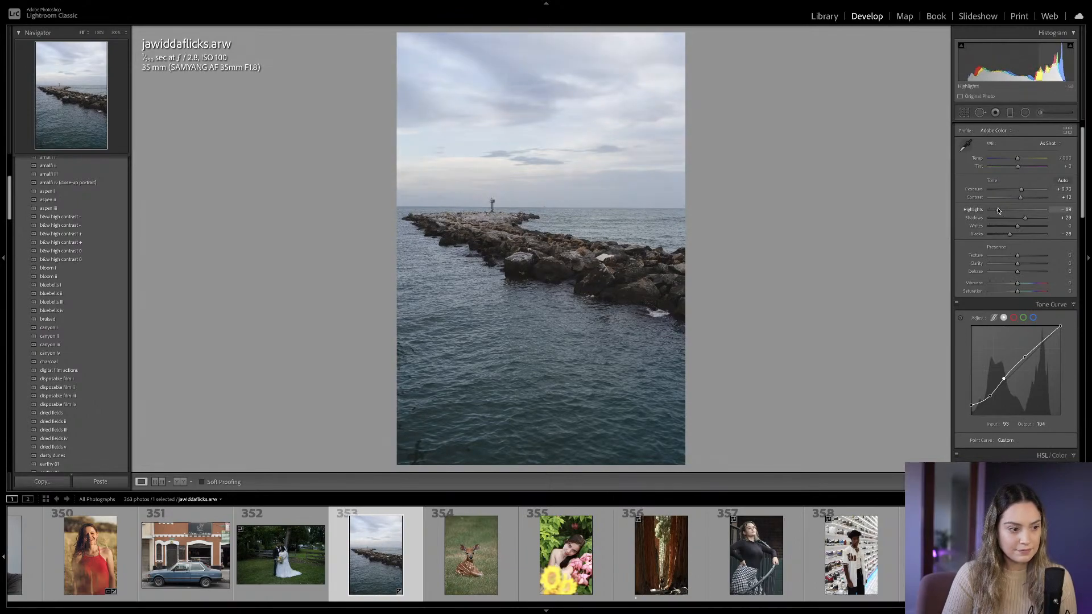
key(Up)
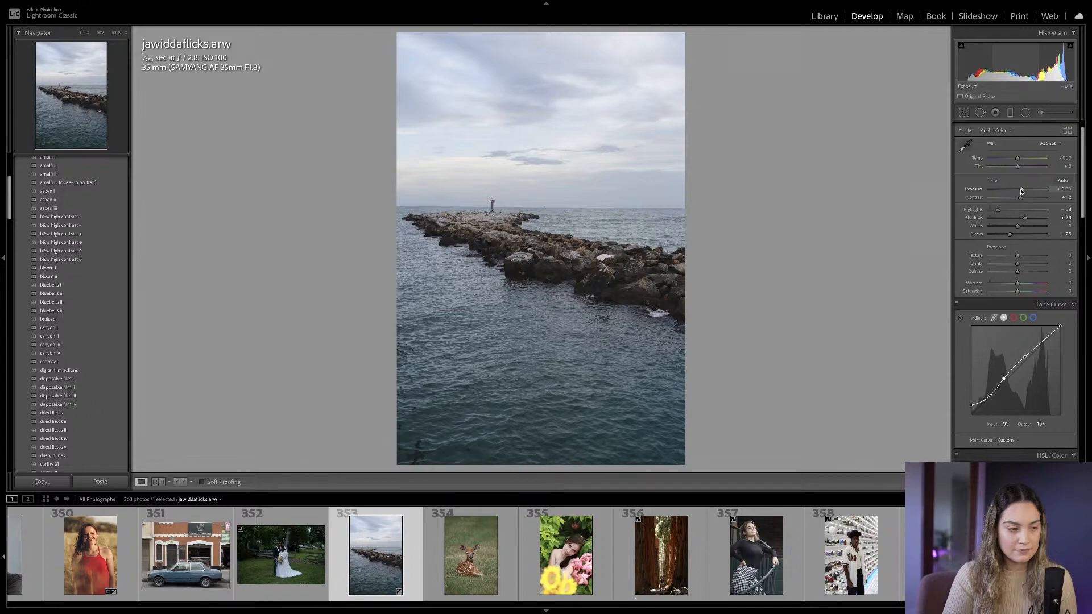
Brighten the water slightly with a graduated filter fading upward across the horizon, and set the photo's overall exposure to +0.60.
click(1010, 112)
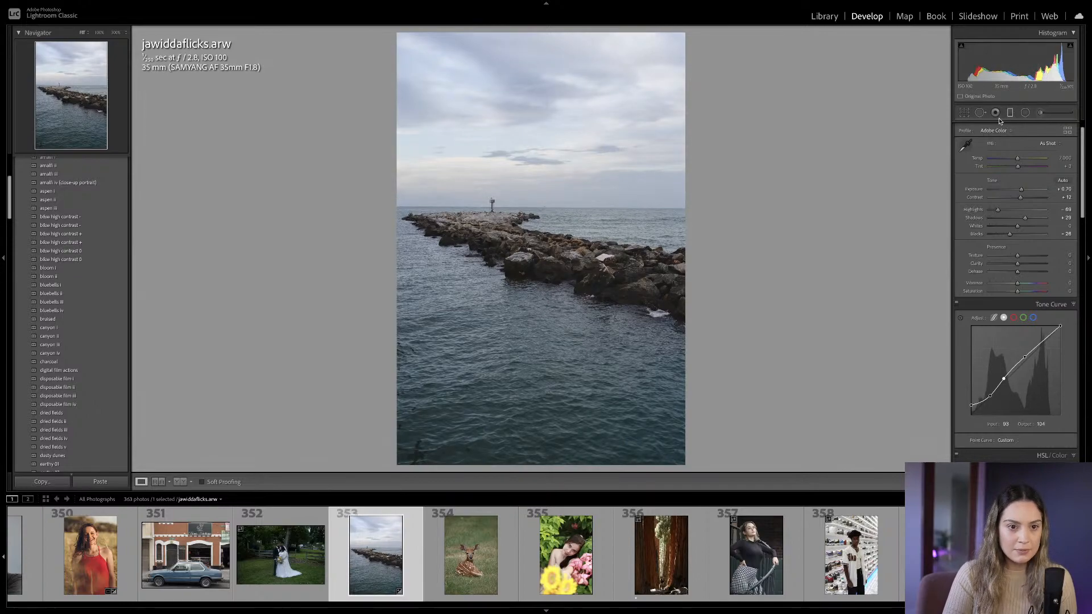
drag(554, 272, 553, 177)
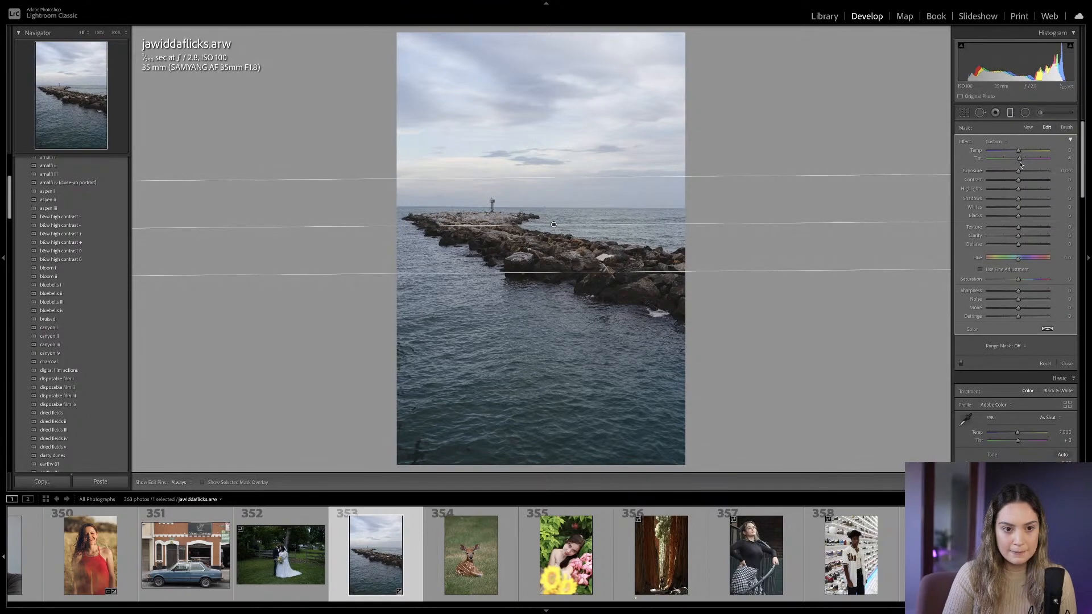
drag(1019, 170, 1022, 171)
key(m)
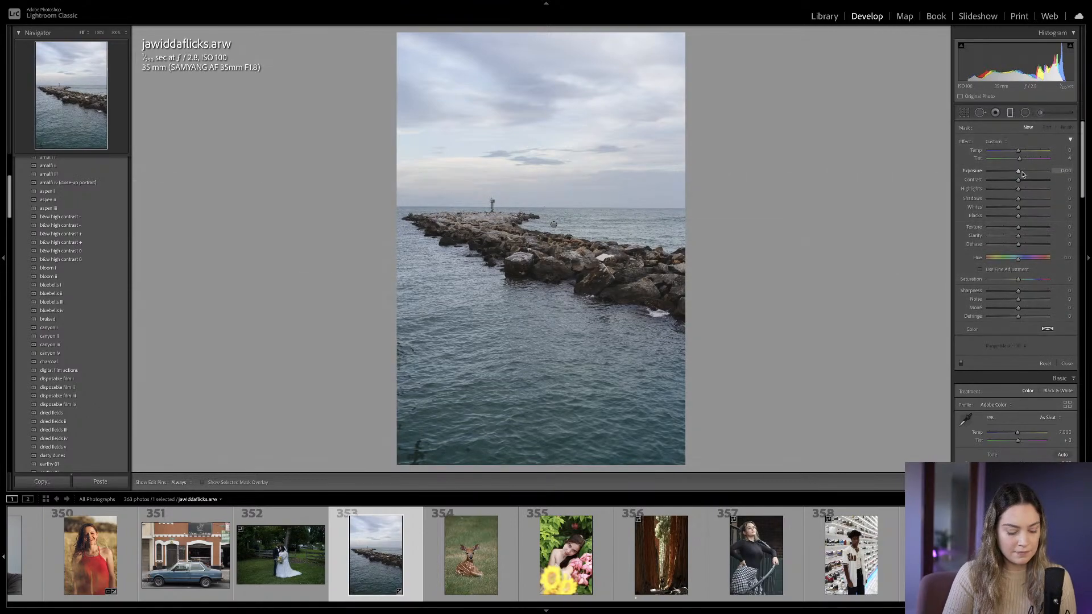
drag(1023, 211, 1023, 212)
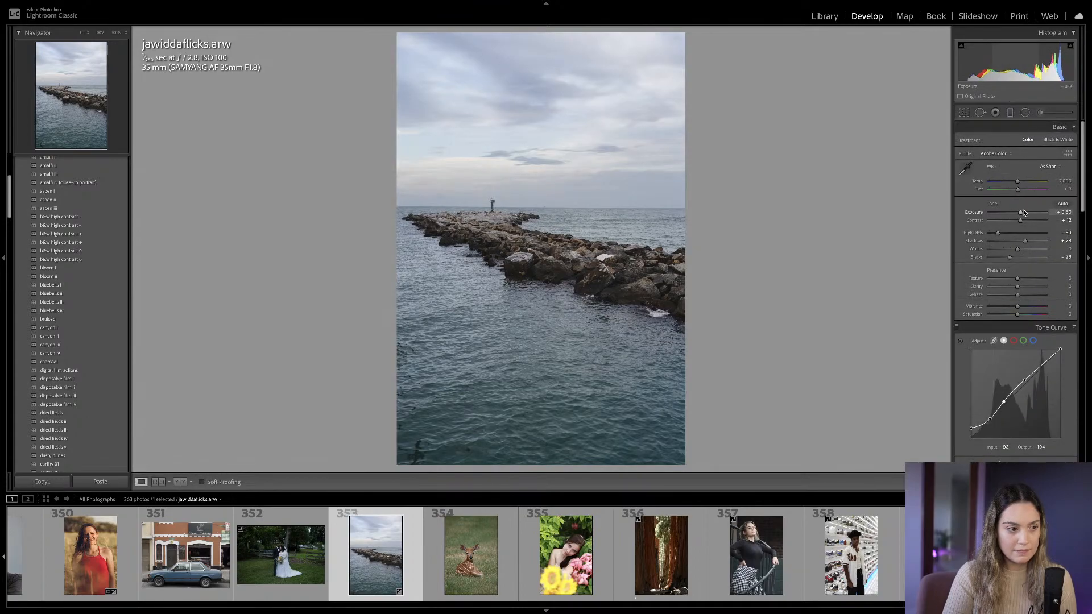
Straighten the jetty photo's horizon with a crop angle of about -0.21.
drag(755, 220, 762, 225)
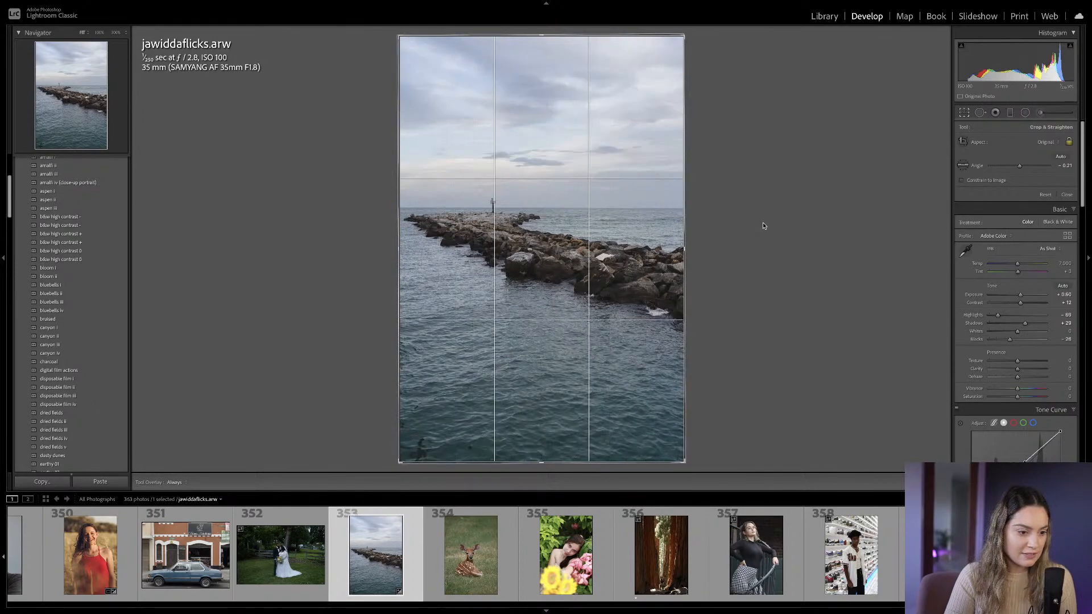
key(Return)
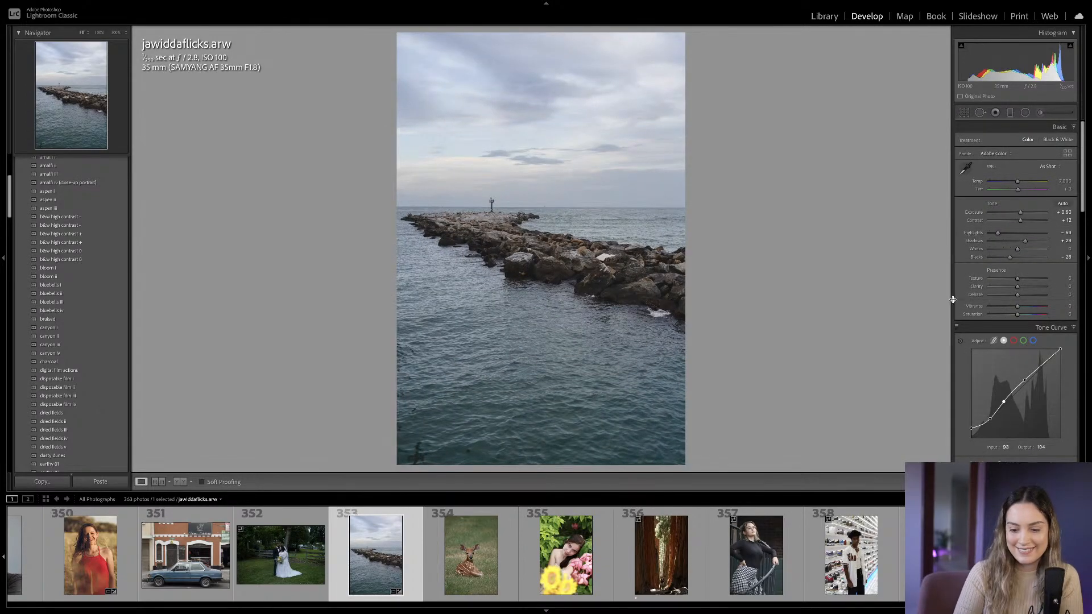
Shape the blue channel curve with a lifted black point, a shadow point at 64/60 and slightly raised highlights.
scroll(961, 313, down, 2)
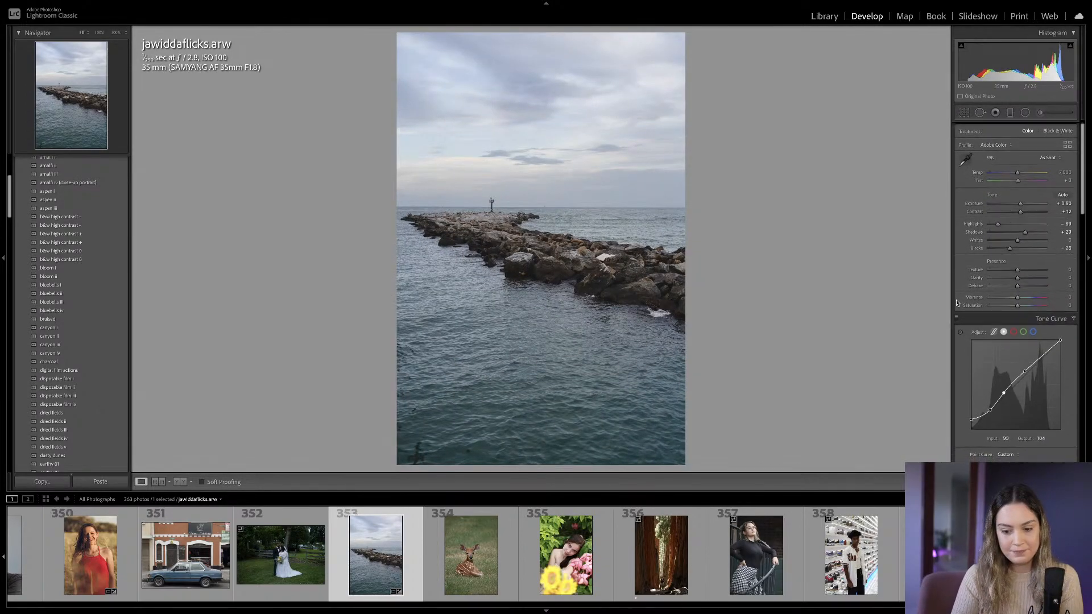
scroll(965, 327, down, 1)
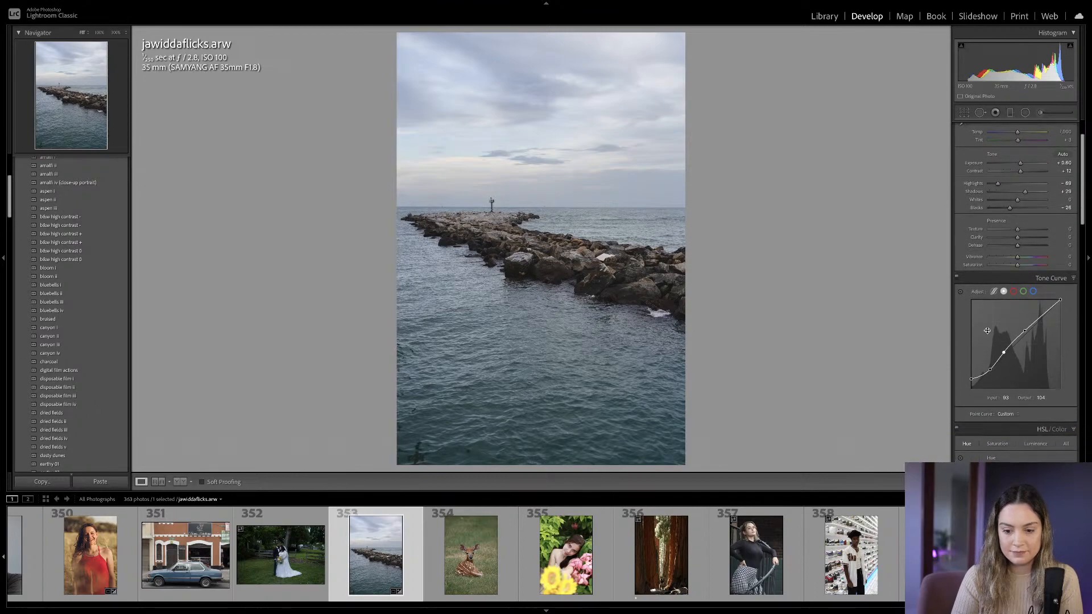
click(1033, 291)
drag(971, 388, 994, 323)
scroll(1007, 330, down, 3)
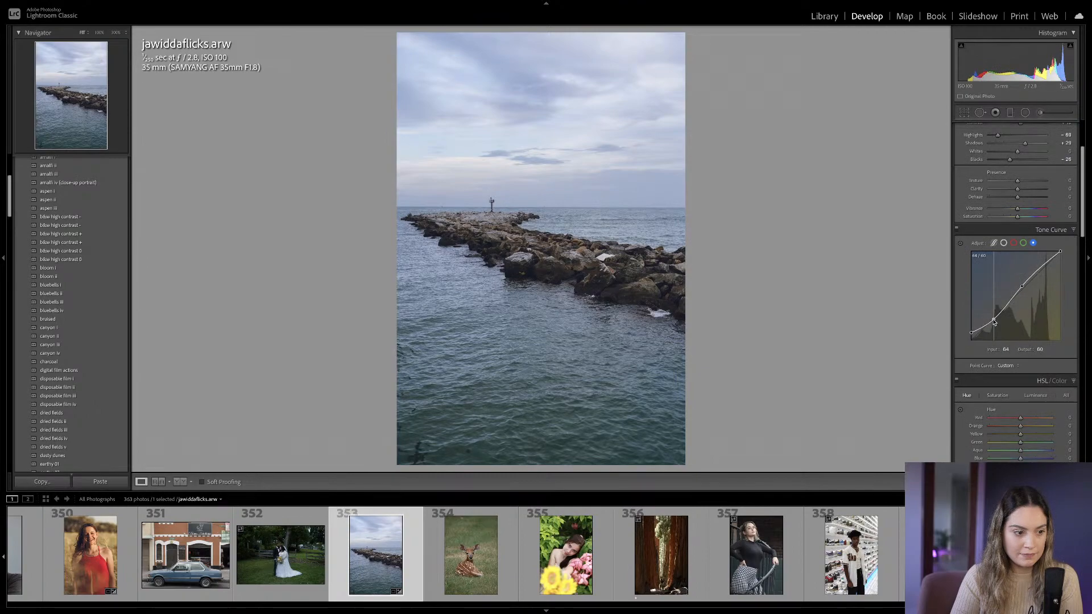
Set the aqua hue to +17, shift the blue hue slightly negative, and fine-tune the blue saturation.
scroll(1018, 341, down, 5)
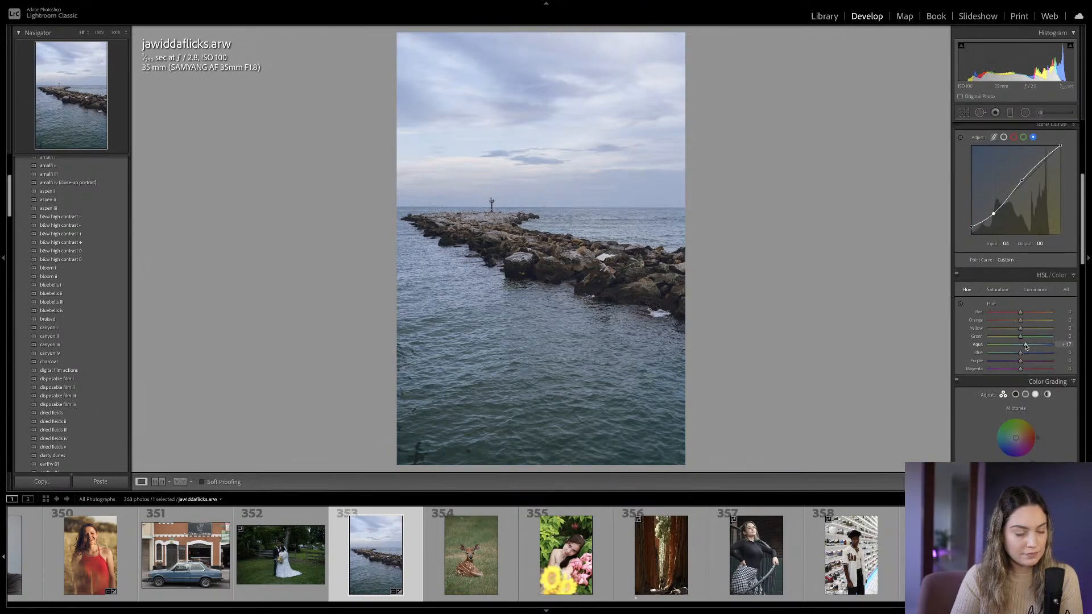
drag(1021, 353, 1020, 356)
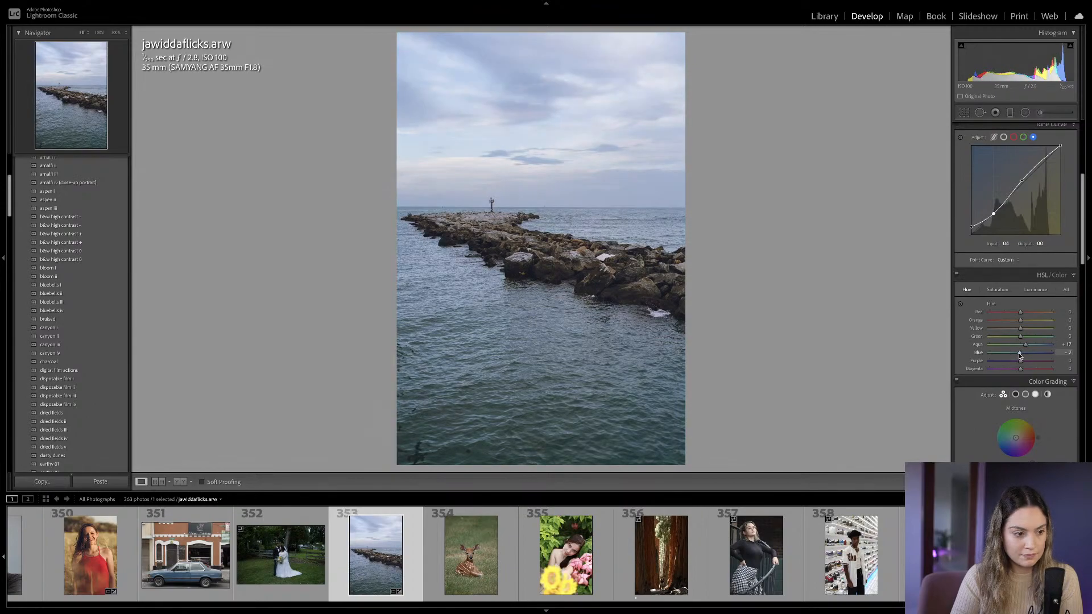
click(997, 290)
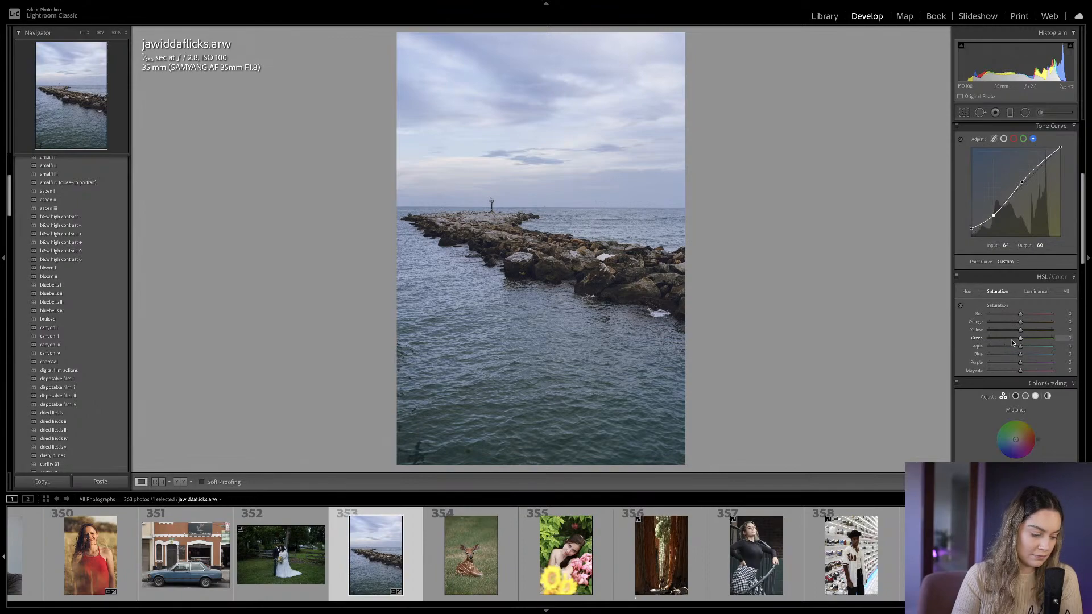
drag(1022, 354, 1026, 356)
Darken the blue luminance slightly and color-grade the photo with cool shadows and warm midtones and highlights.
click(1033, 292)
mouse_move(1021, 356)
mouse_down()
mouse_move(1023, 340)
mouse_move(980, 327)
mouse_move(1045, 318)
mouse_up()
scroll(974, 292, down, 3)
scroll(1018, 343, down, 4)
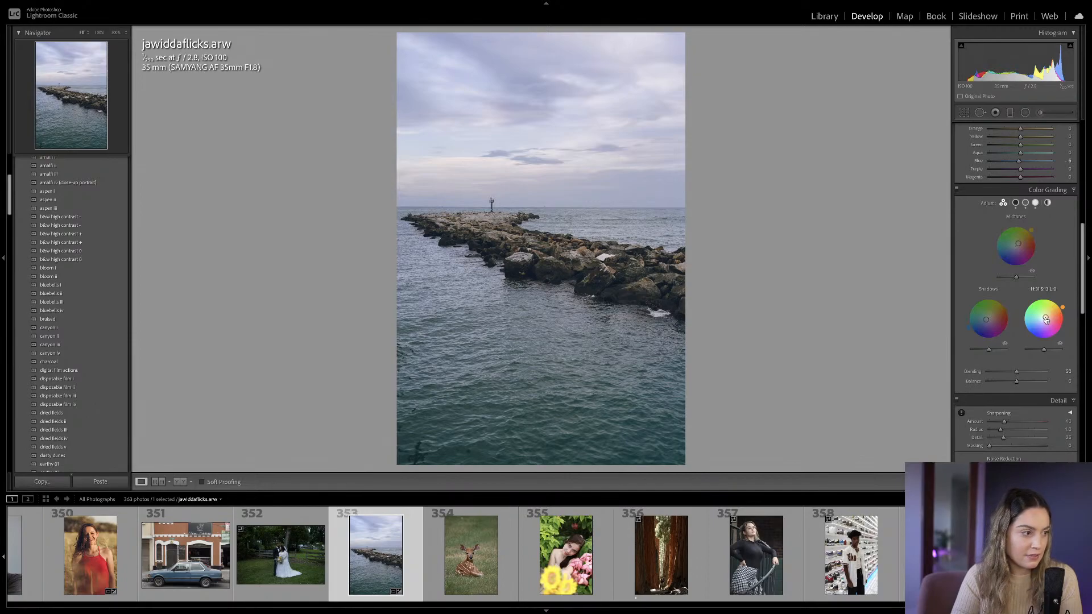
Examine the dark shape in the water at the photo's lower-left corner at full magnification.
click(414, 459)
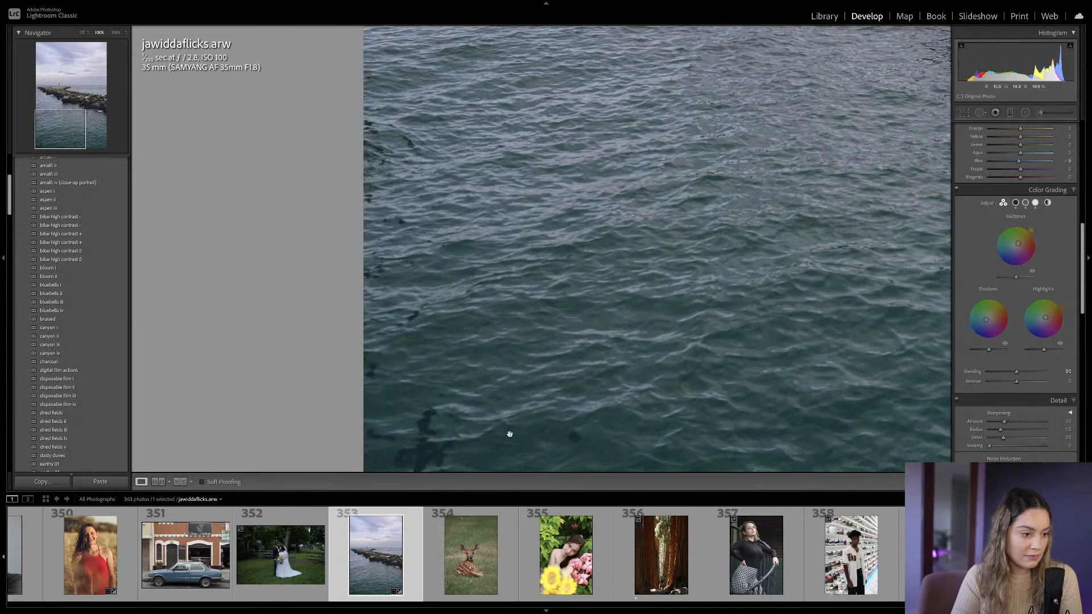
drag(502, 437, 499, 356)
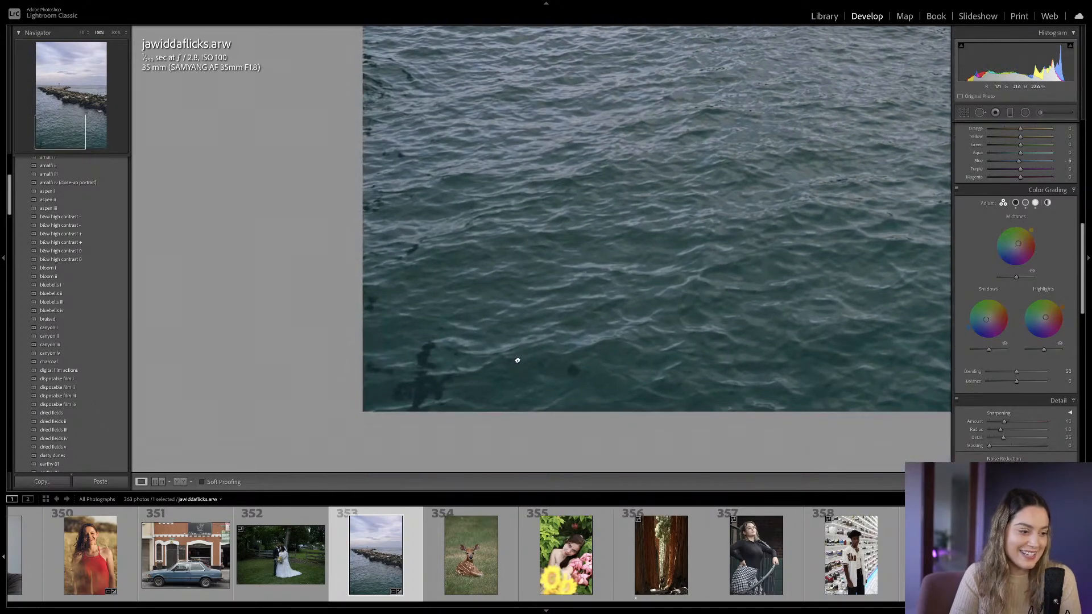
click(467, 386)
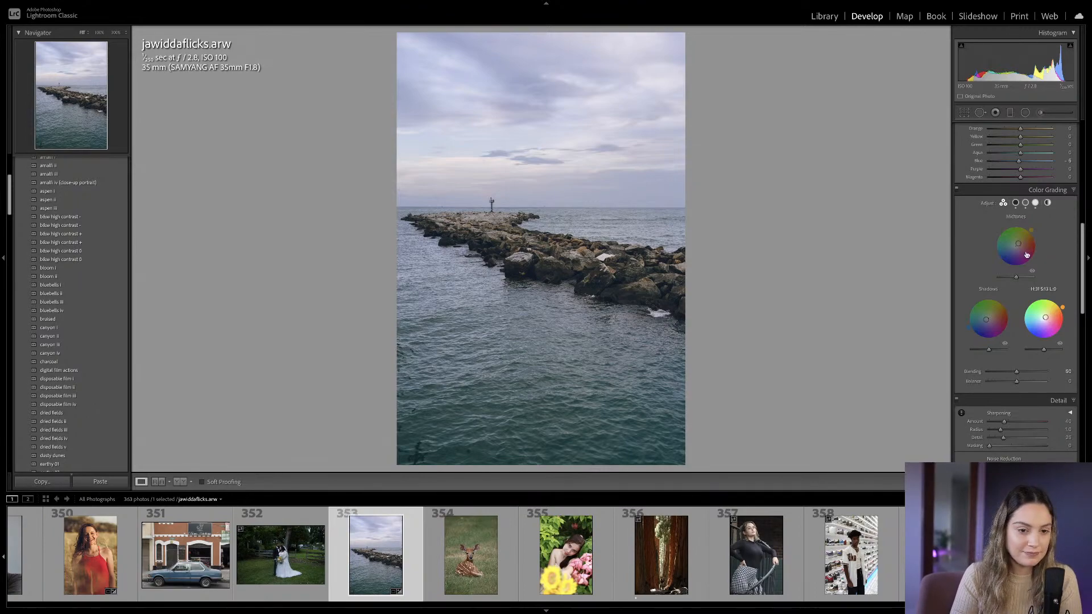
Reset the midtone color grading to neutral and slightly raise the sharpening.
drag(1018, 244, 1018, 243)
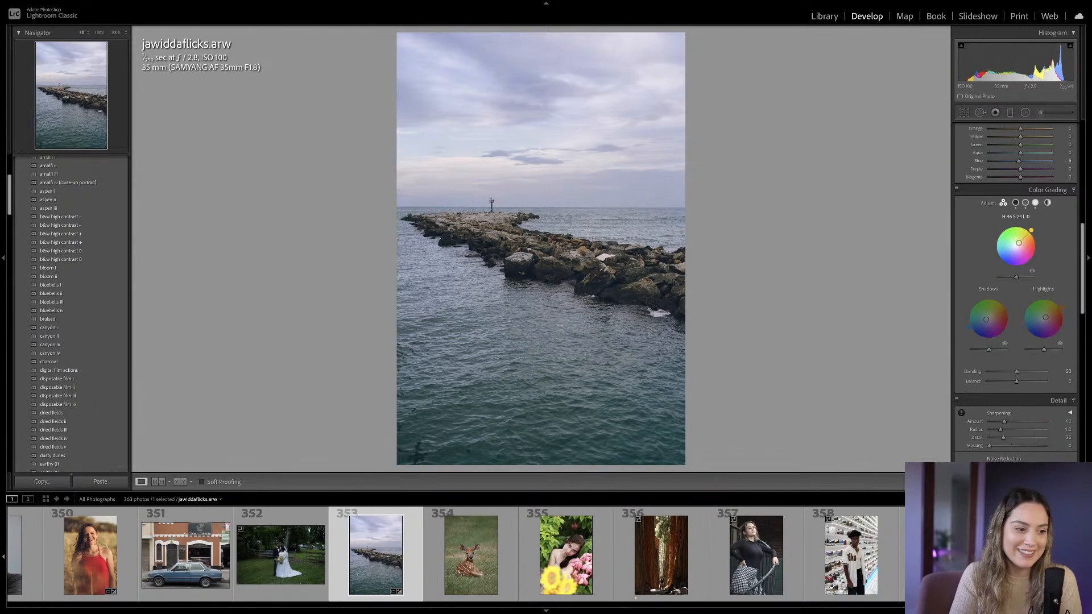
double_click(1018, 243)
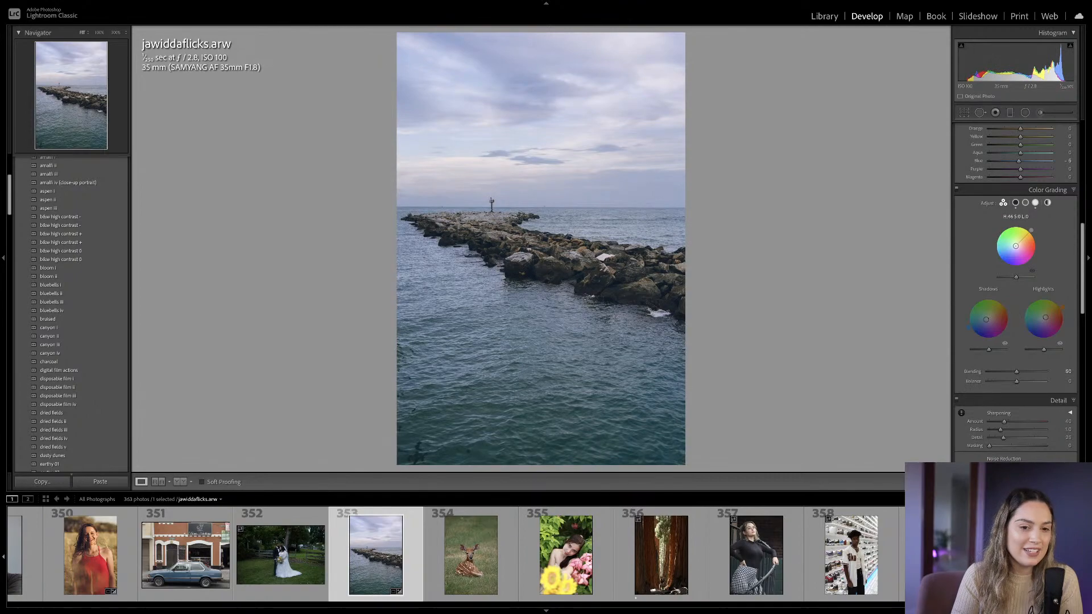
scroll(1015, 248, down, 3)
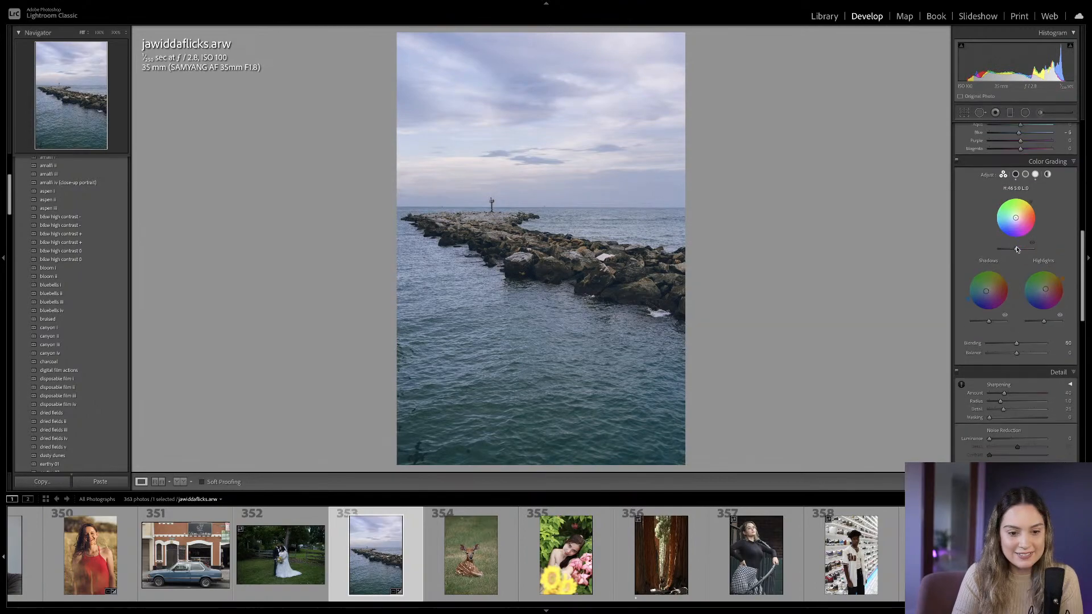
mouse_move(1004, 350)
mouse_down()
mouse_move(1014, 352)
mouse_move(1007, 362)
mouse_up()
Fine-tune the primary colours in the camera calibration to enrich the blue-green water.
scroll(1007, 361, down, 15)
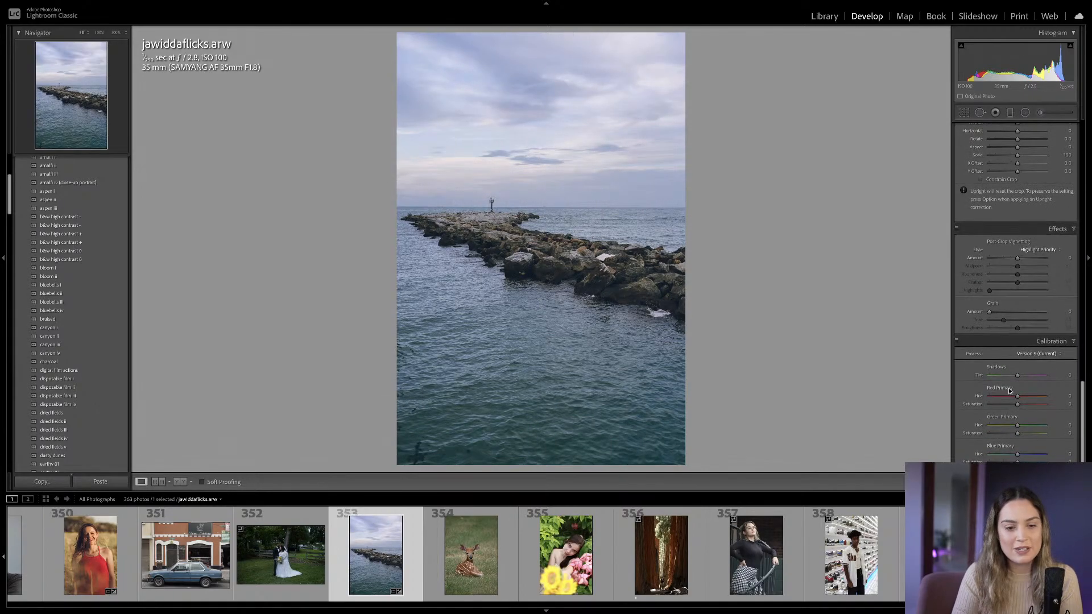
drag(1019, 398, 1018, 399)
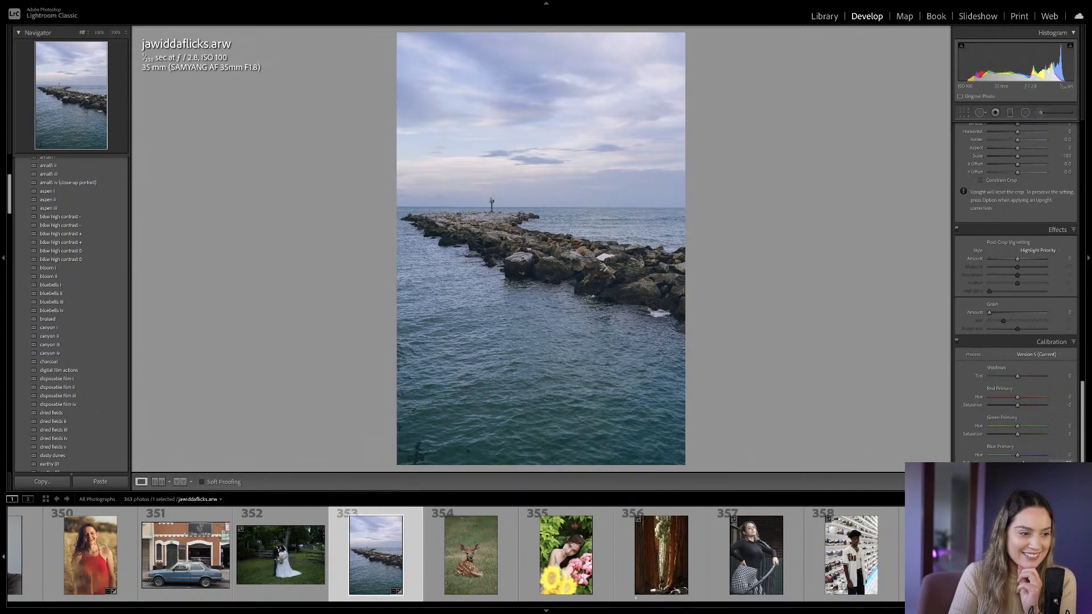
drag(1018, 435, 1022, 438)
Cool the temperature slightly, and set tint to +7, exposure to +0.90, vibrance to +11 and saturation to -7.
scroll(1018, 431, up, 20)
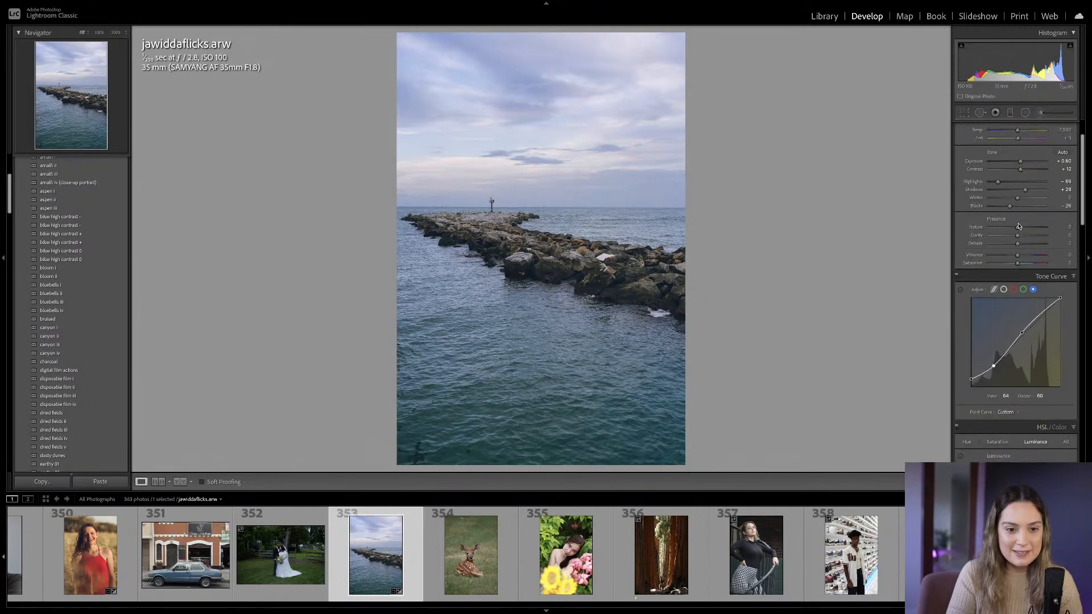
scroll(1019, 226, up, 3)
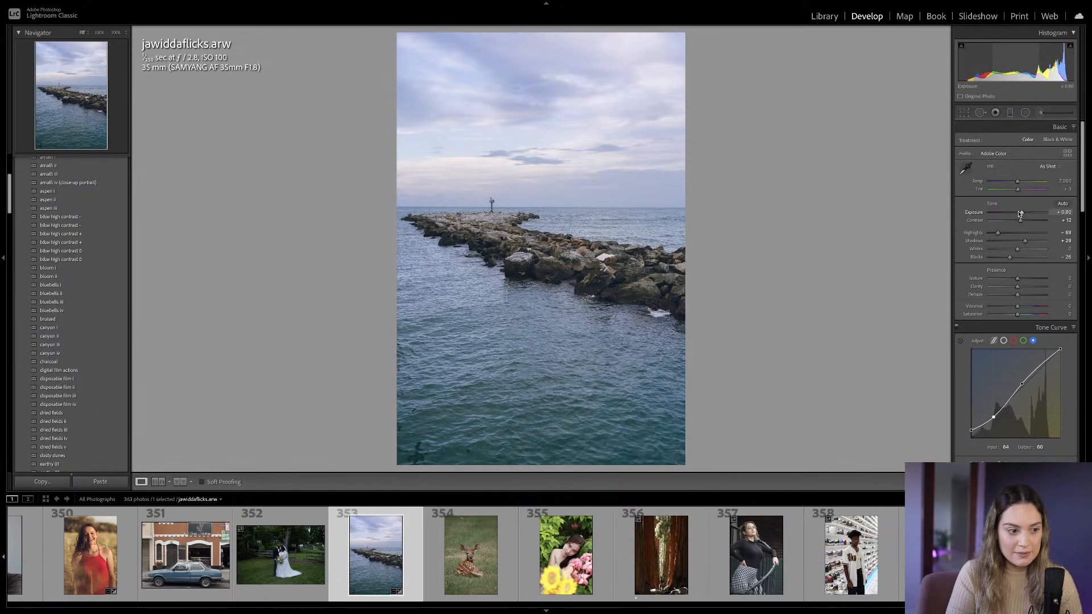
drag(1017, 184, 1016, 183)
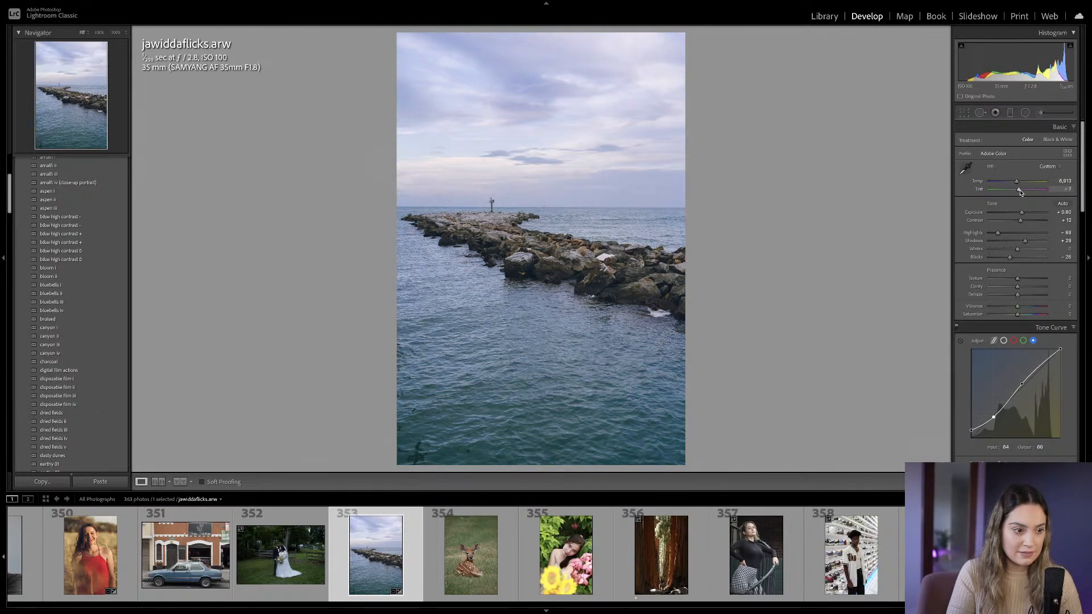
drag(1017, 181, 1024, 213)
drag(1017, 315, 1021, 307)
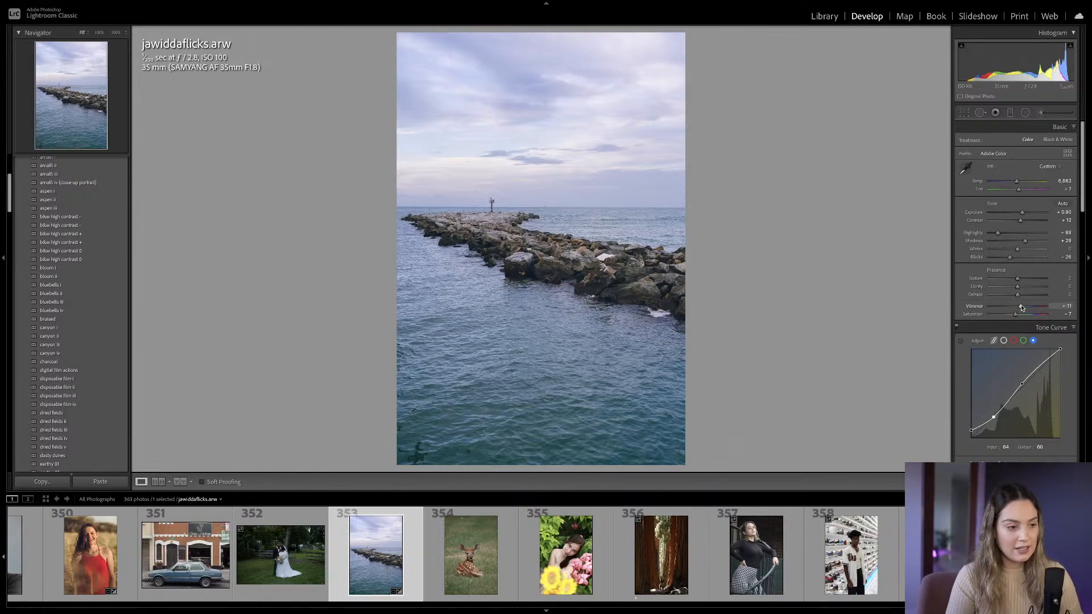
Compare the edited jetty photo with its unedited original several times.
key(backslash)
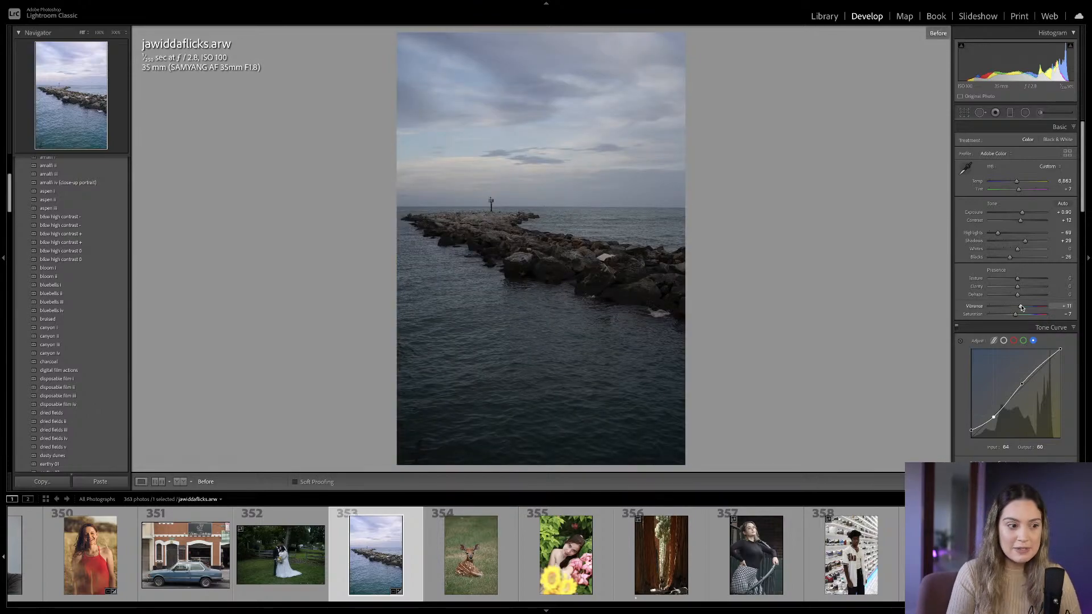
key(backslash)
key(backslash)
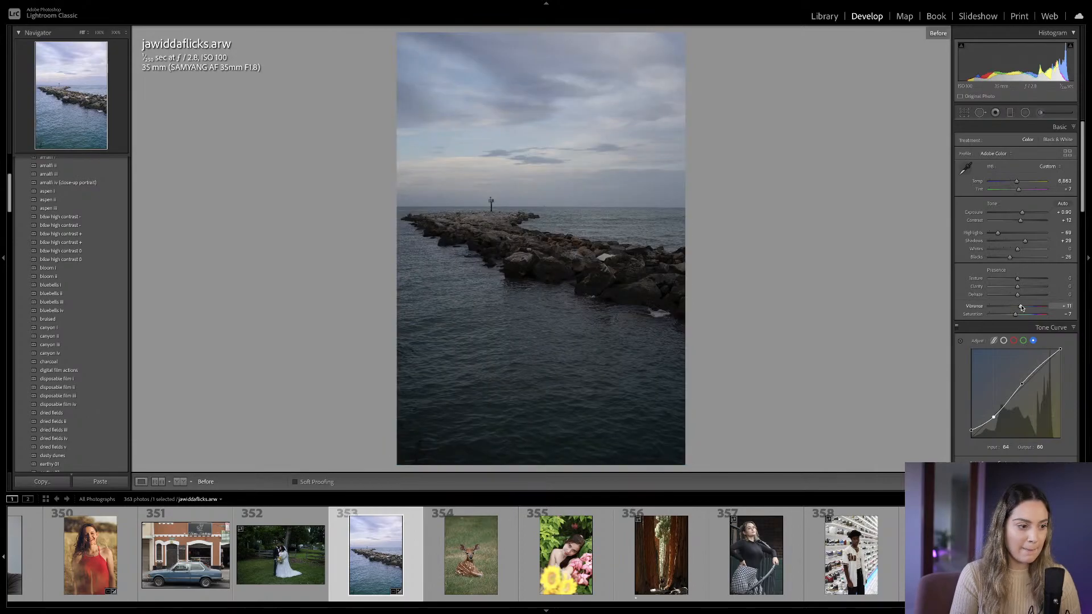
key(backslash)
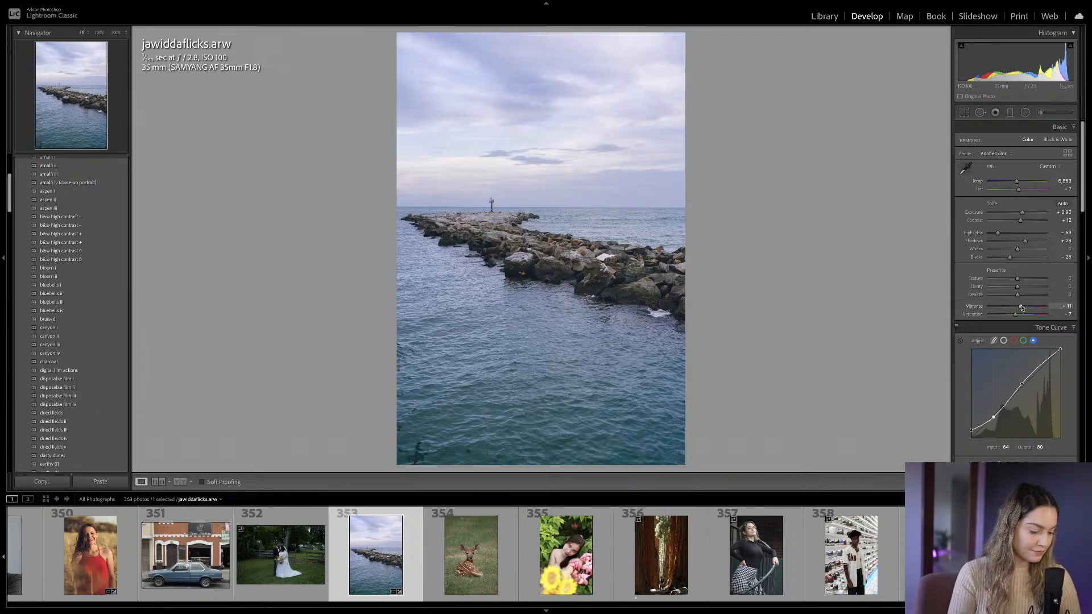
key(backslash)
key(backslash)
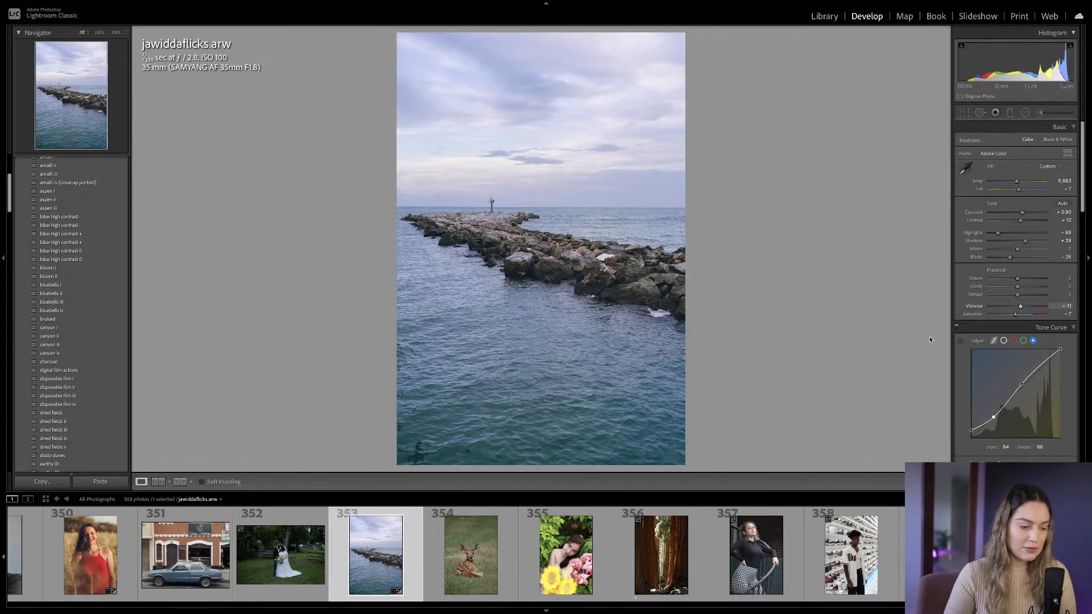
Find and open photo 312, the portrait of the woman in a white robe and headscarf on sand.
scroll(748, 576, left, 5)
scroll(748, 578, left, 3)
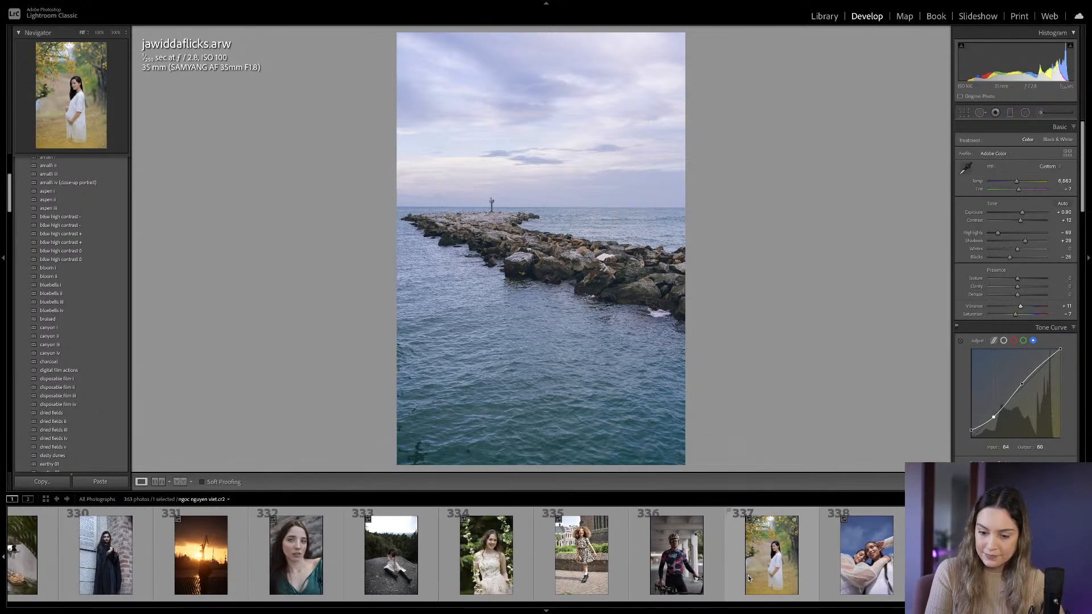
scroll(748, 575, left, 1)
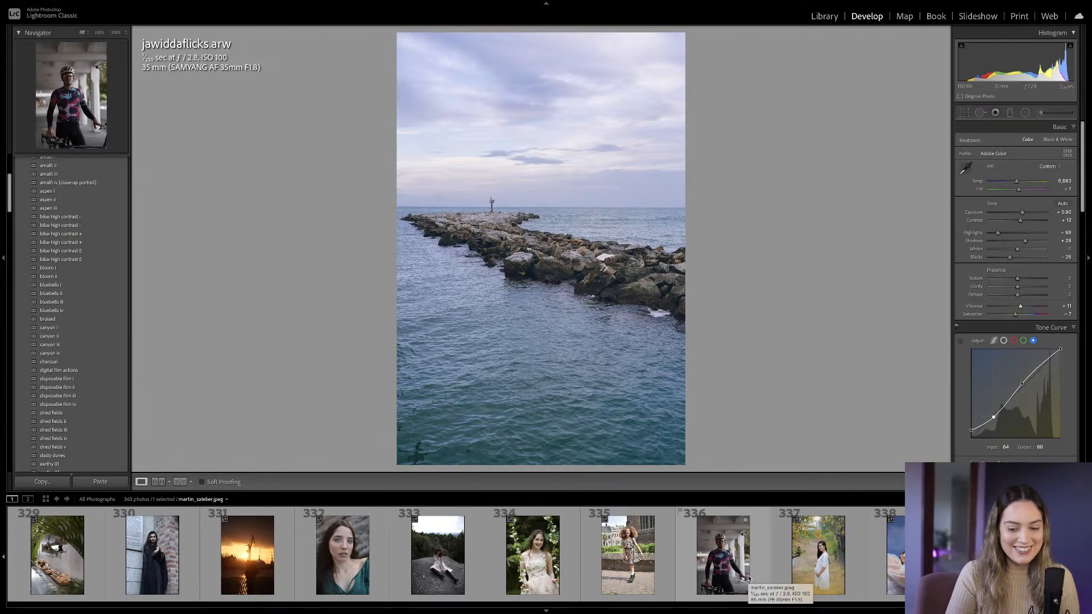
scroll(748, 577, left, 6)
scroll(749, 575, left, 8)
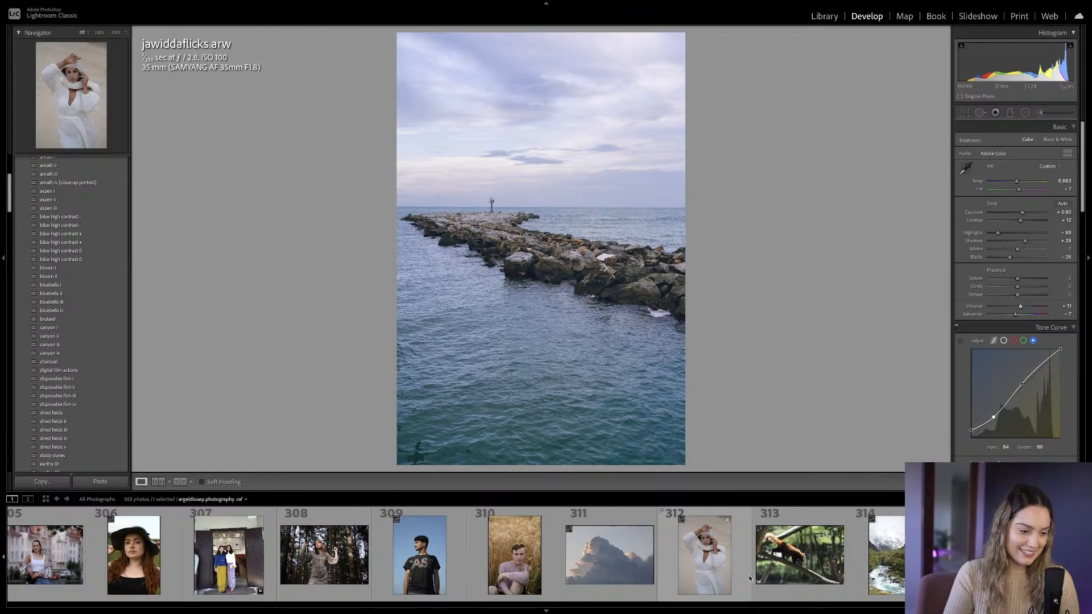
click(724, 565)
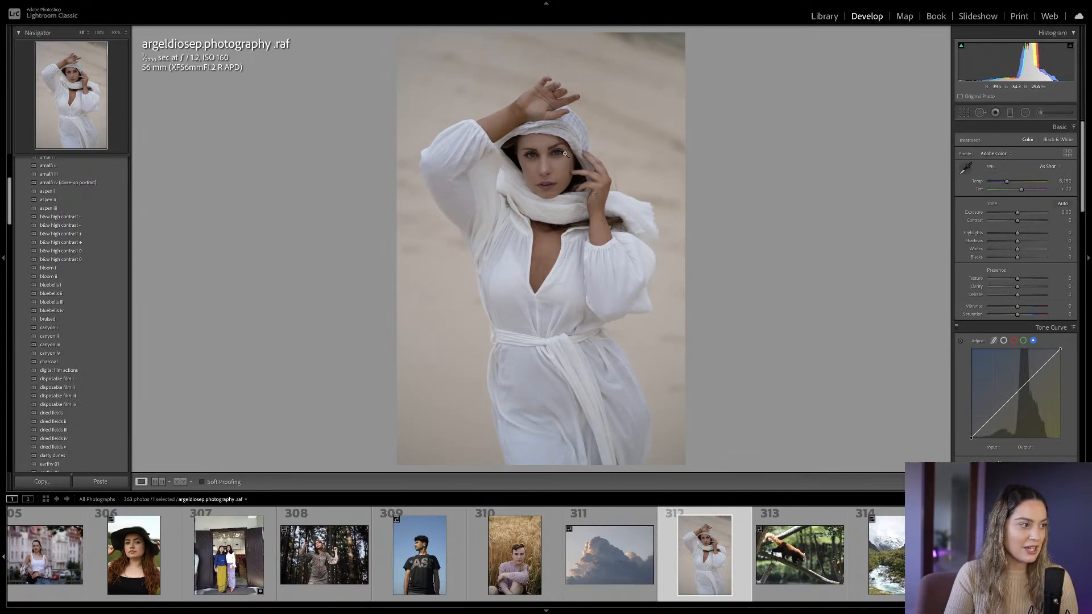
Examine the woman's face at full magnification and review the photo's capture information.
click(565, 153)
drag(540, 176, 557, 187)
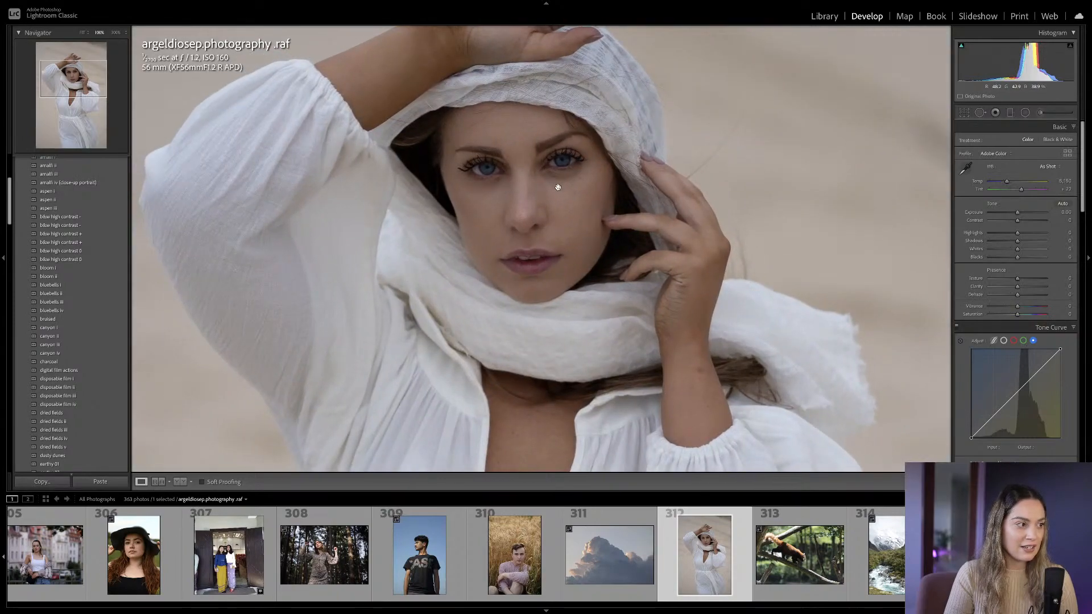
key(i)
key(i)
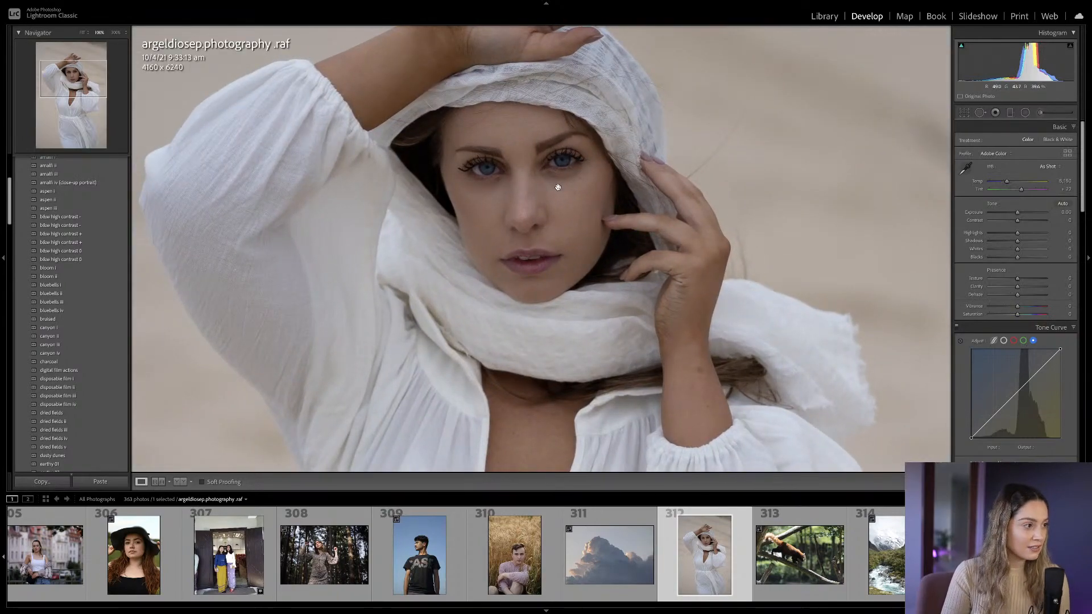
key(i)
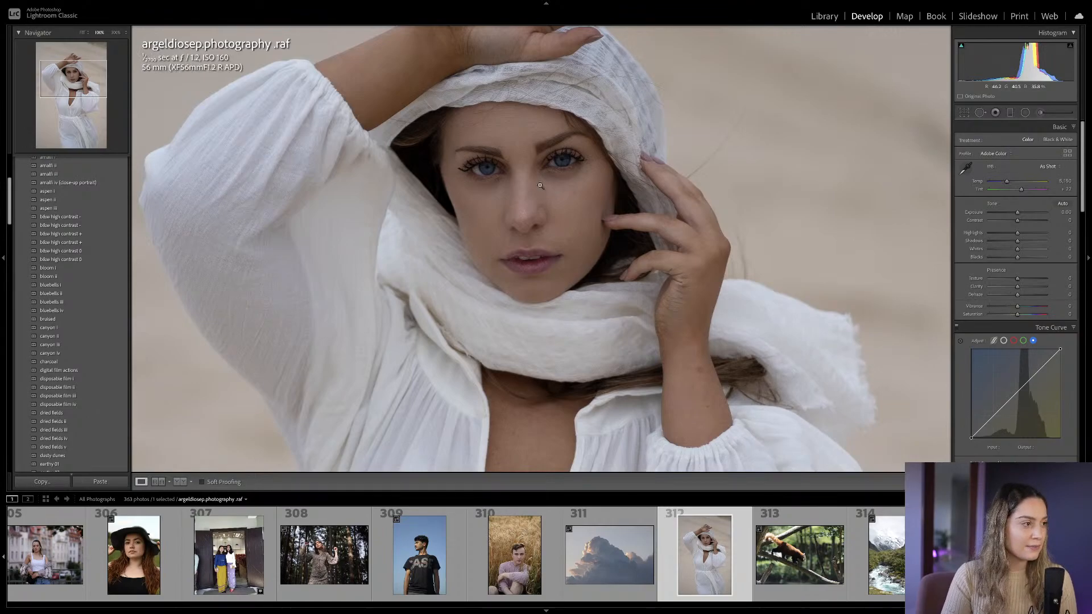
click(540, 185)
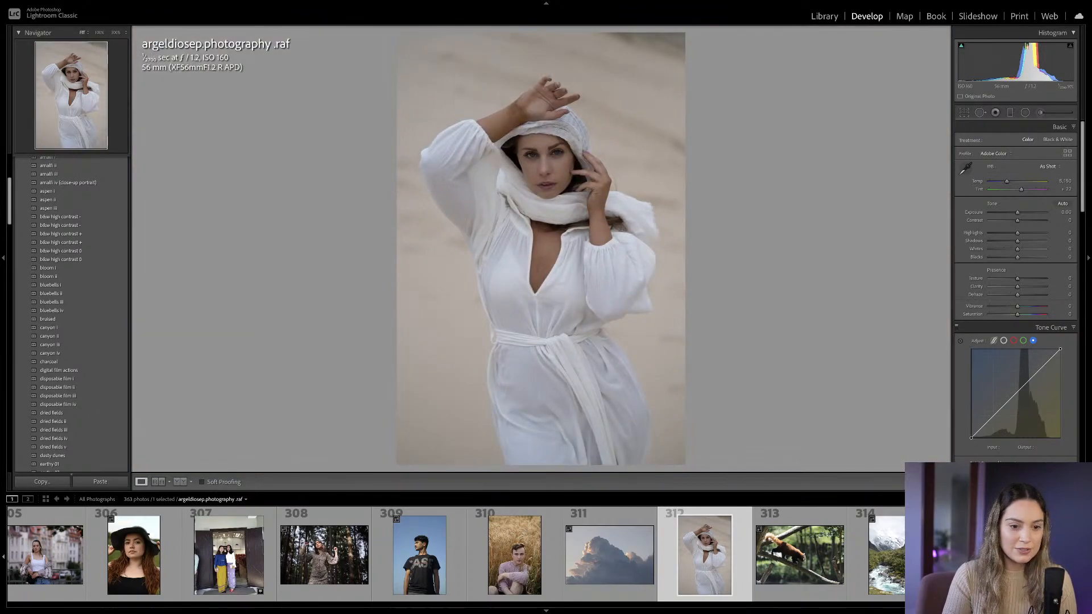
Try the canyon i preset on the portrait and replace it with the canyon ii preset.
click(1004, 341)
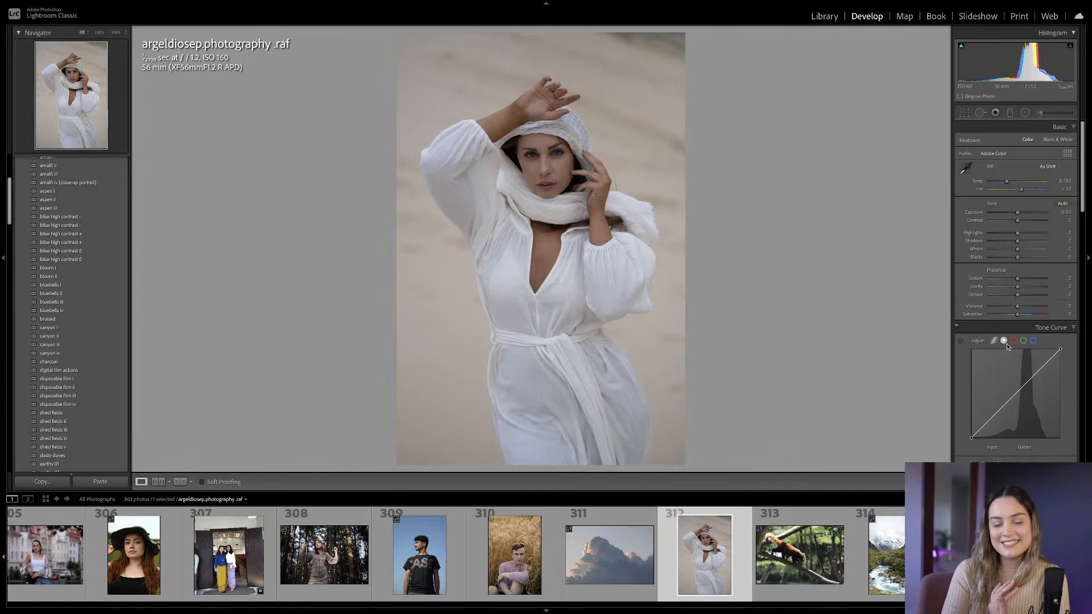
scroll(52, 259, up, 2)
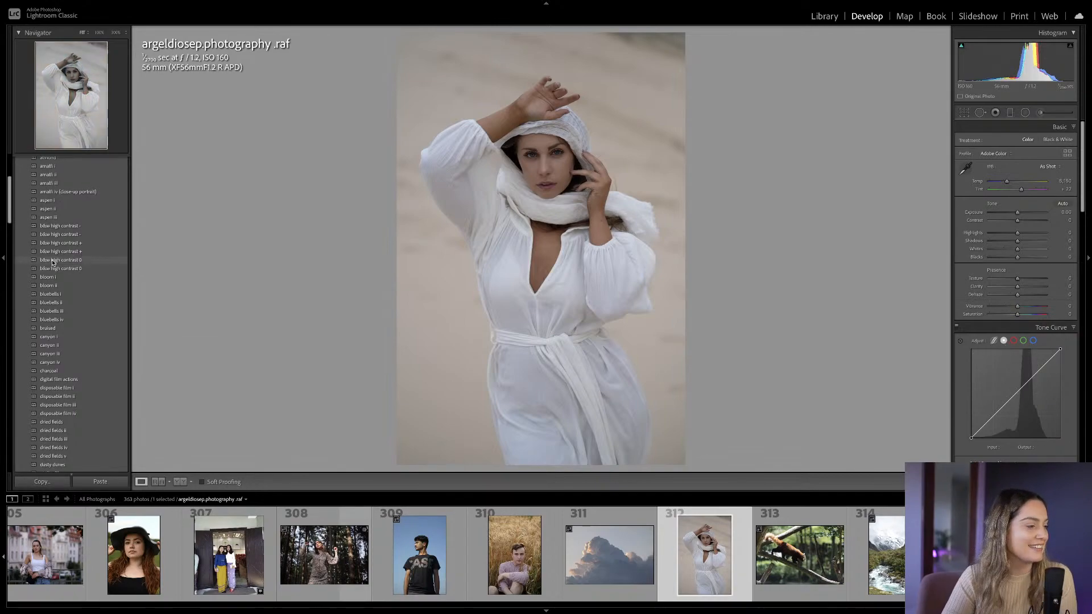
scroll(60, 279, down, 5)
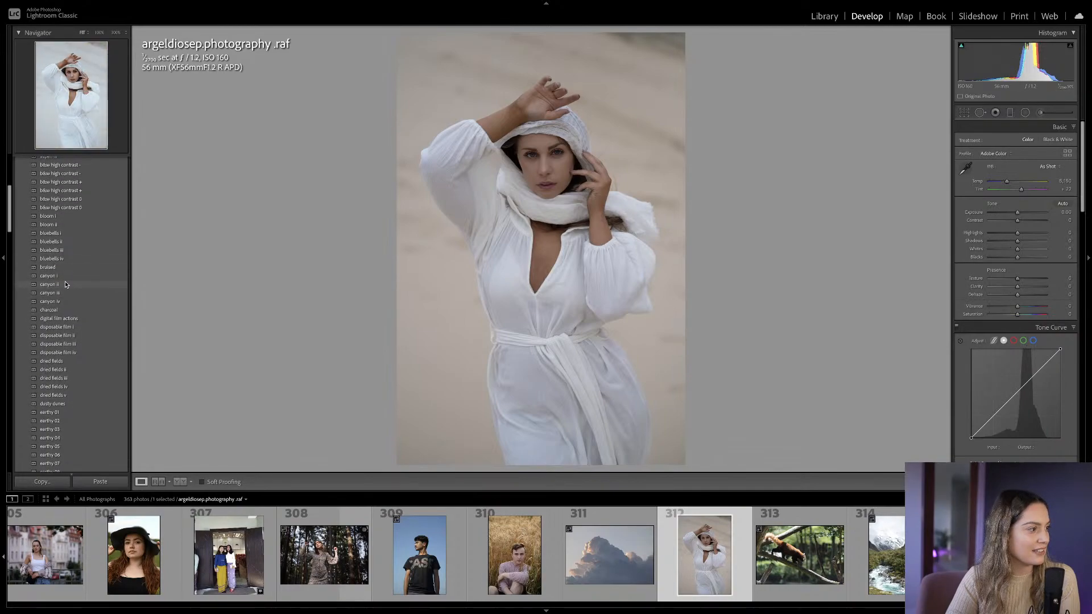
click(65, 276)
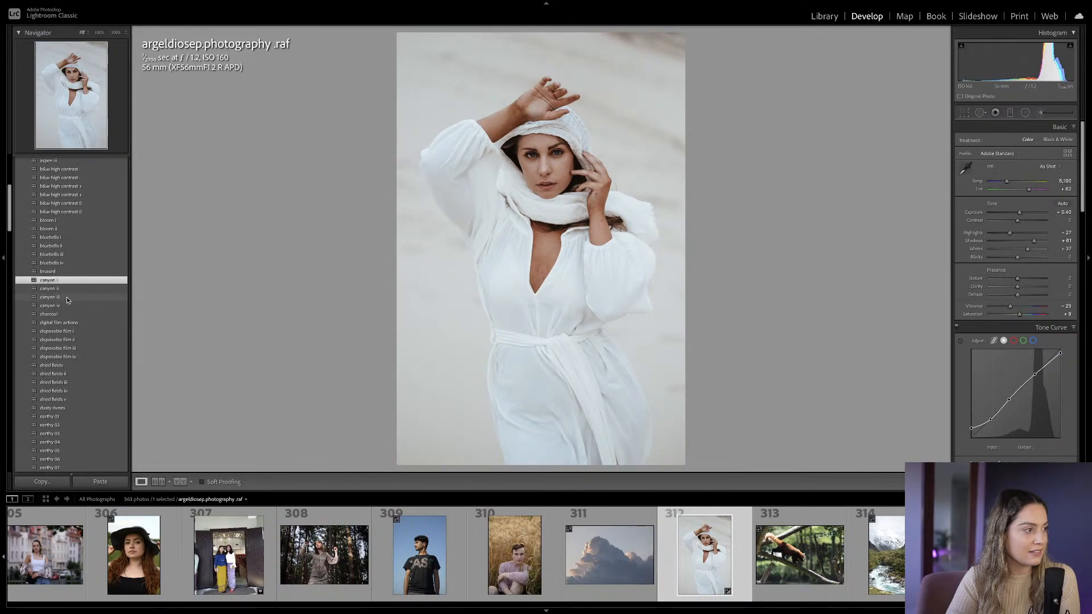
scroll(69, 297, down, 1)
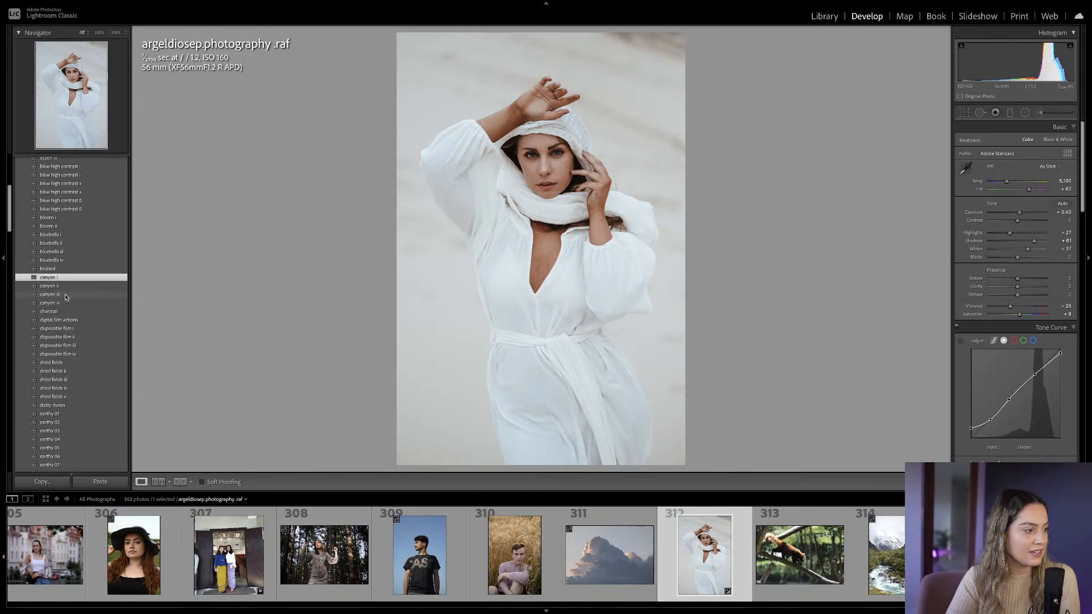
click(66, 288)
scroll(66, 289, down, 1)
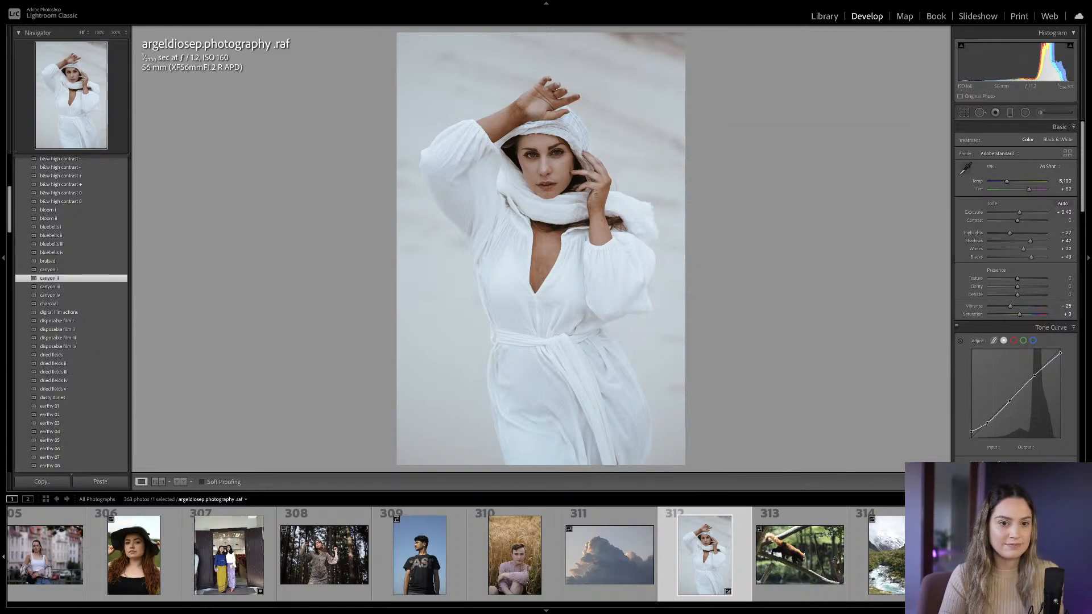
Collapse the other develop adjustment sections so that only the Basic settings stay expanded.
click(1073, 127)
click(1073, 127)
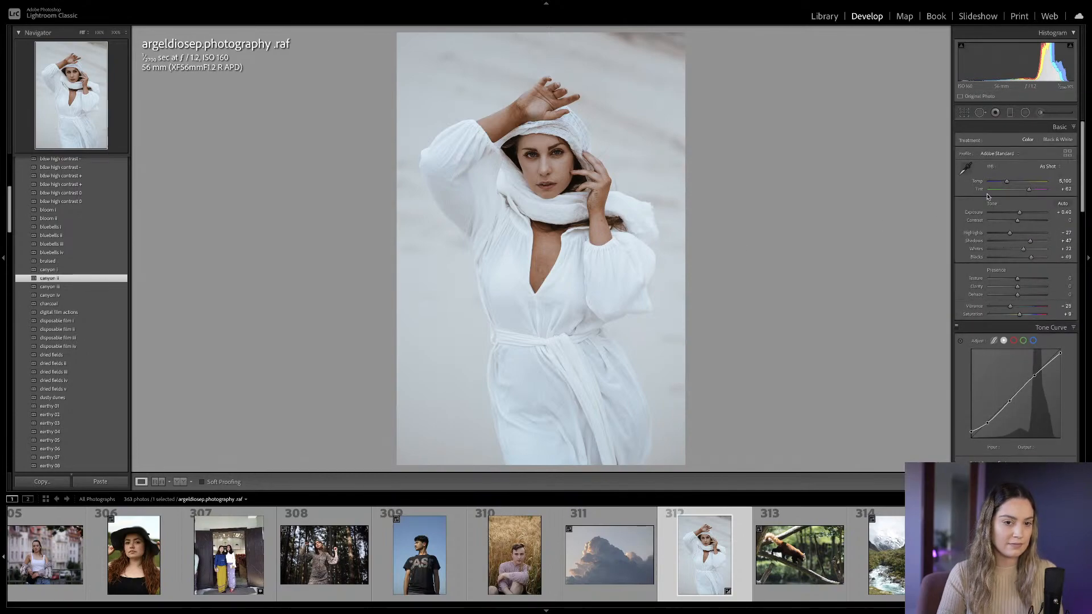
alt+click(1073, 127)
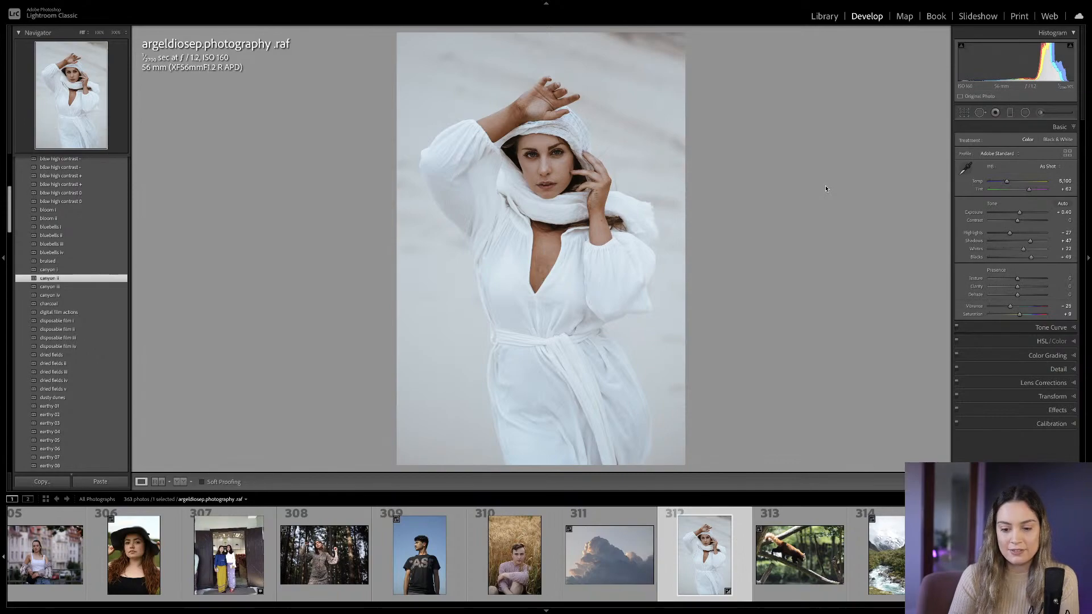
Preview further digital film presets on the portrait, from disposable film through the new fade, palm valley and paris looks.
scroll(67, 313, down, 2)
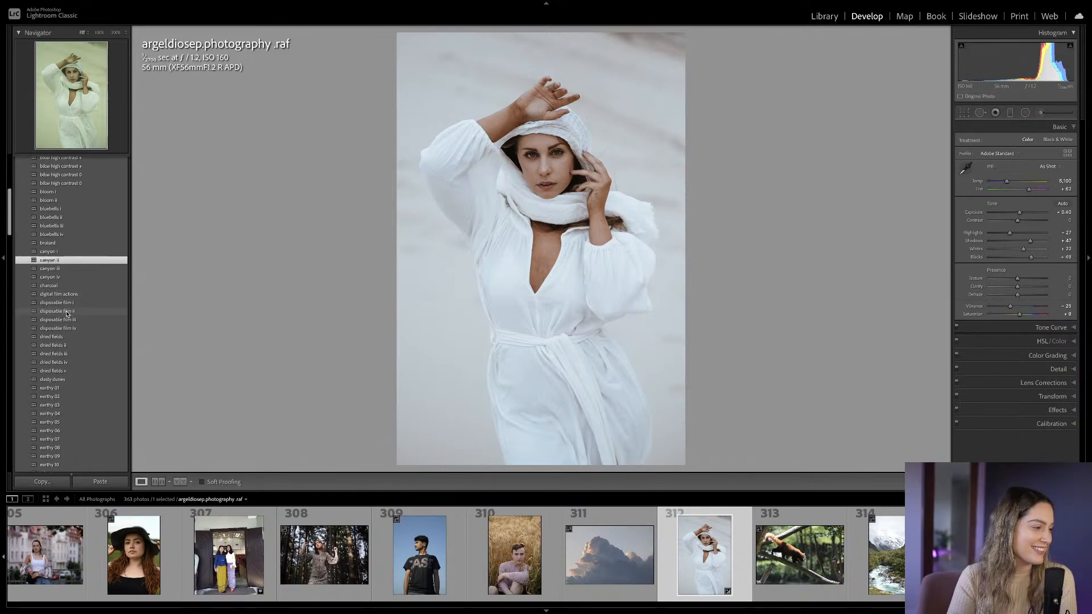
scroll(67, 313, down, 5)
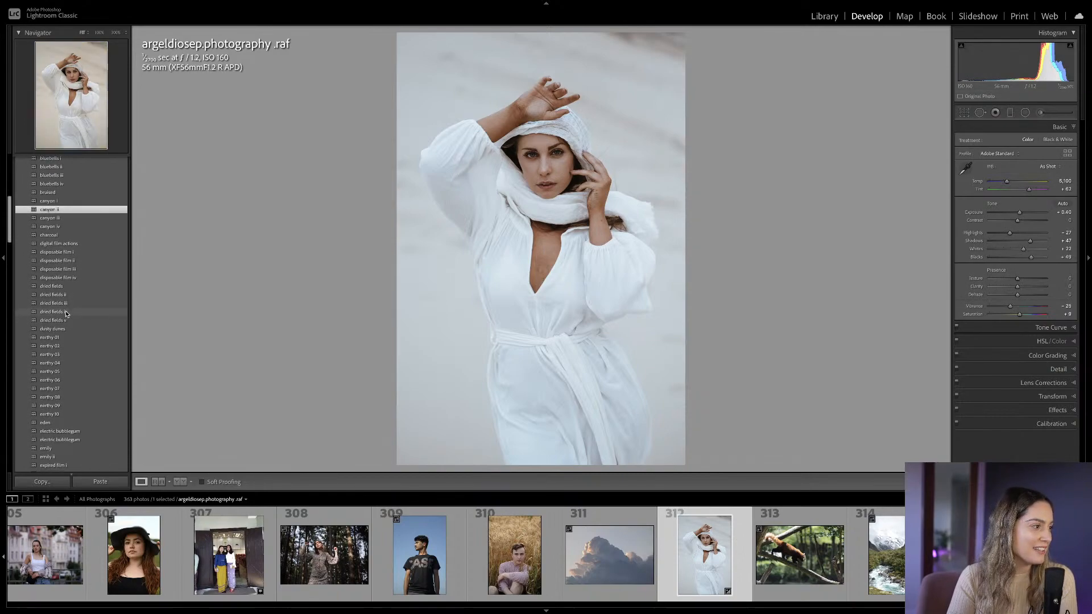
scroll(70, 310, down, 5)
scroll(70, 308, down, 2)
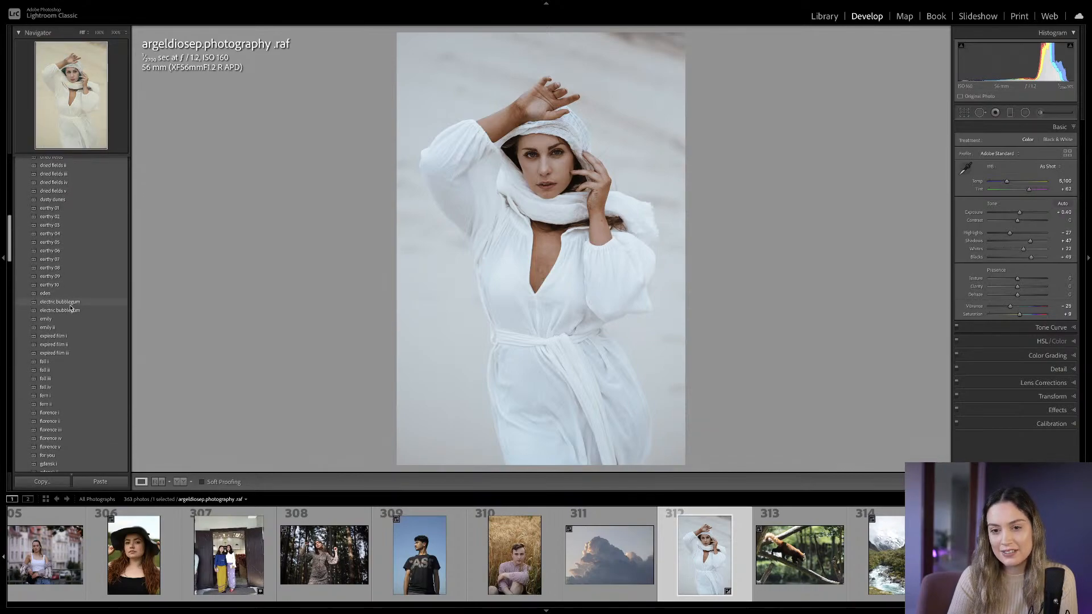
scroll(71, 308, down, 6)
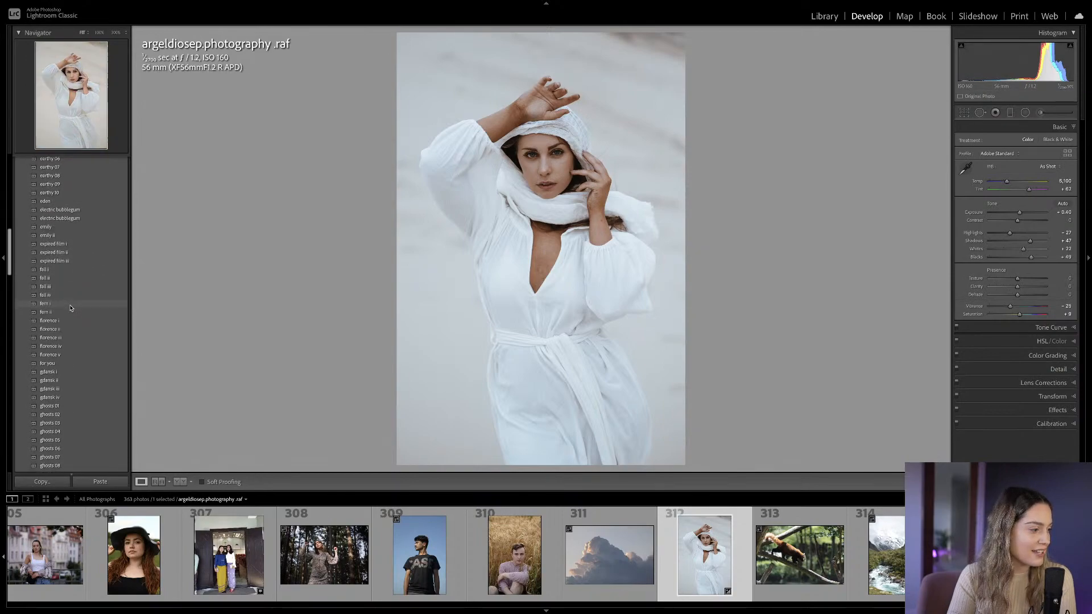
scroll(71, 307, down, 1)
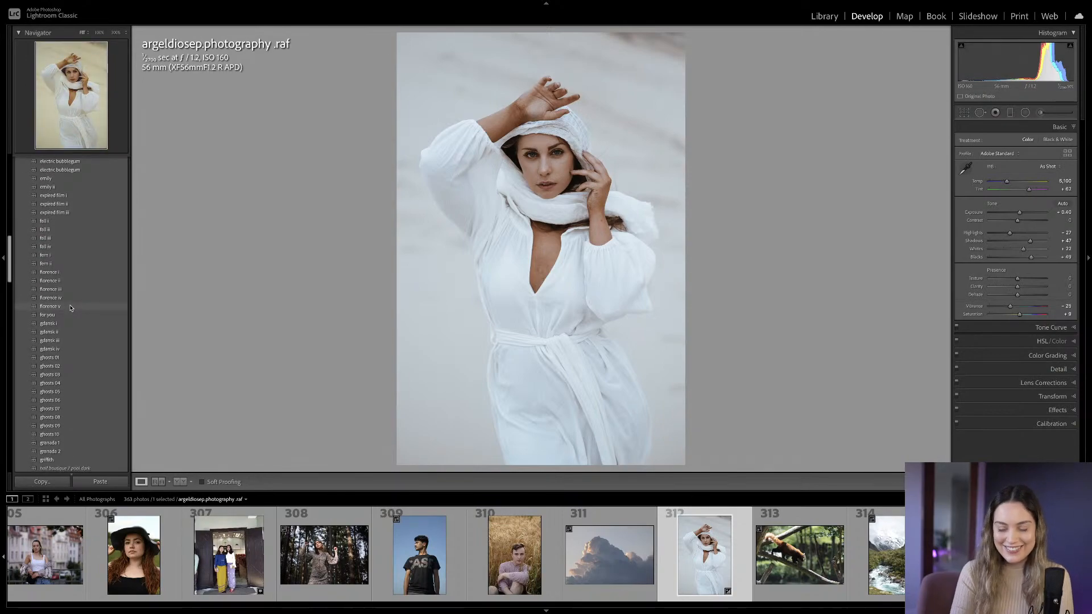
scroll(70, 307, down, 18)
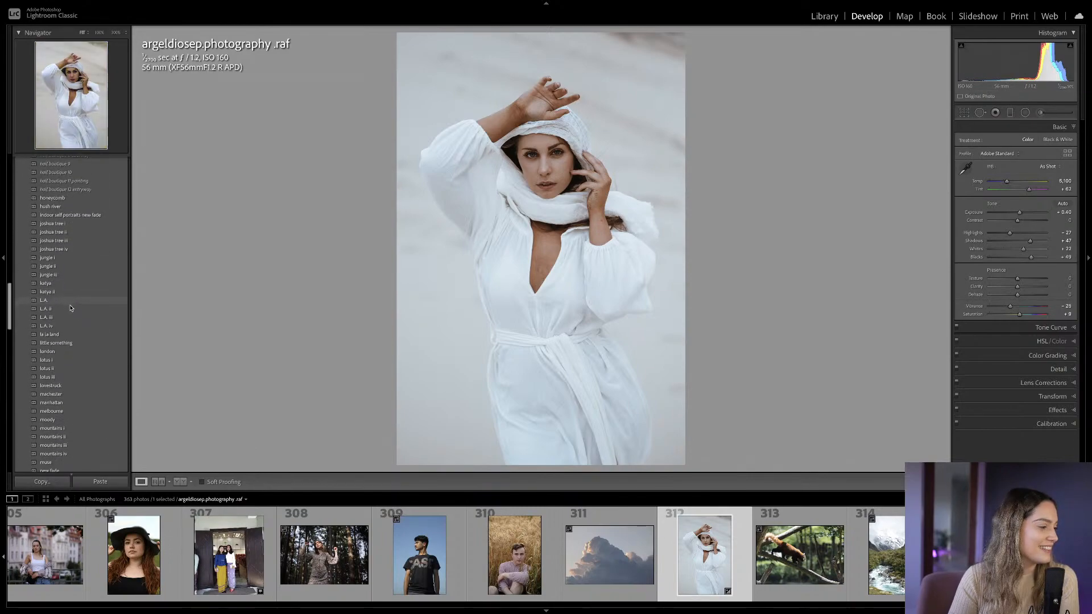
scroll(70, 307, down, 6)
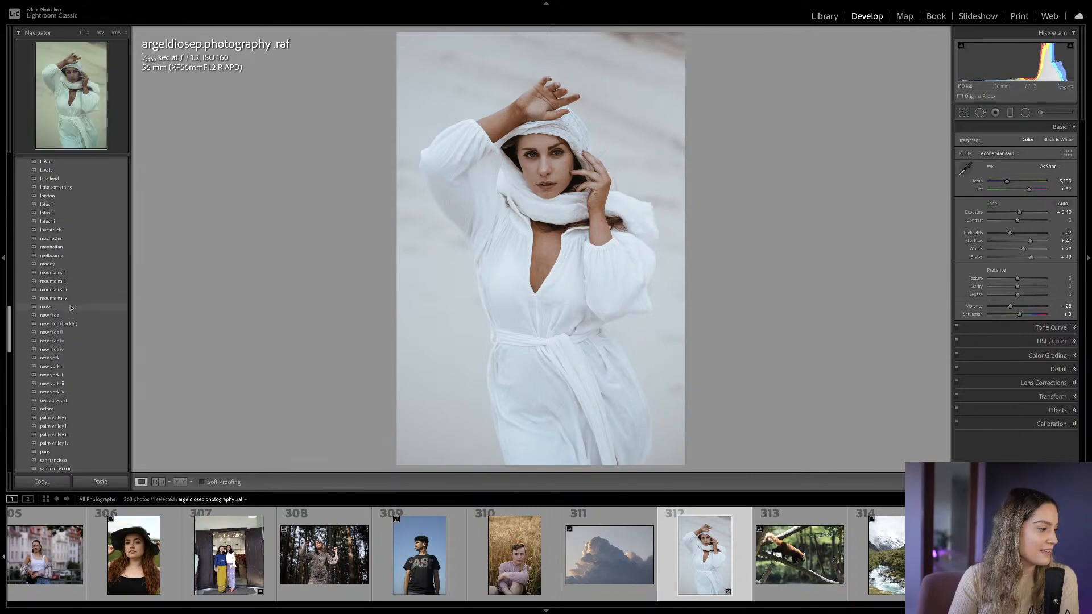
scroll(71, 307, up, 3)
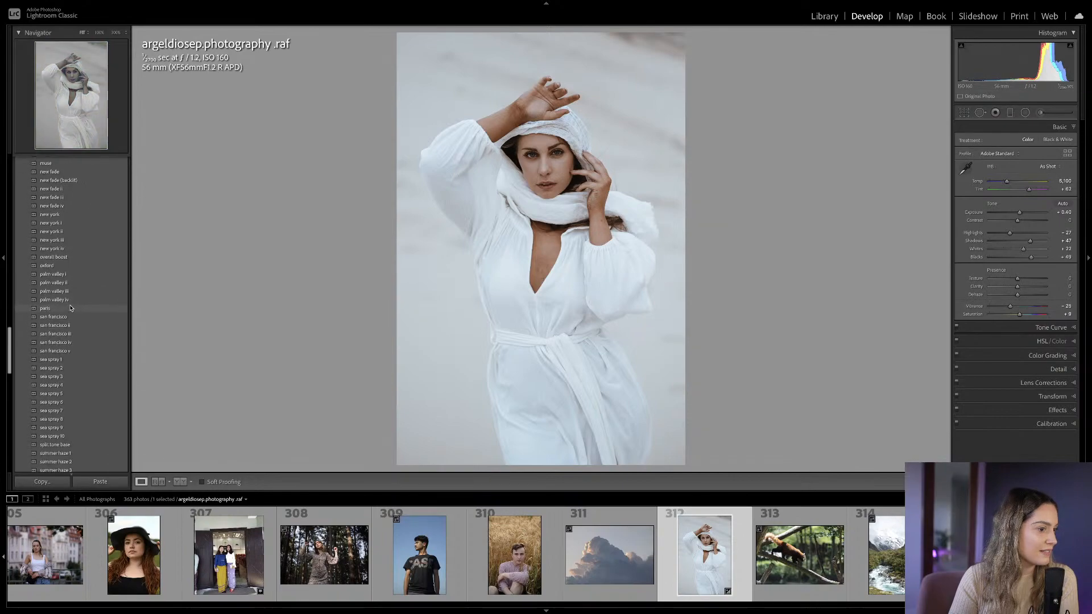
scroll(70, 307, up, 15)
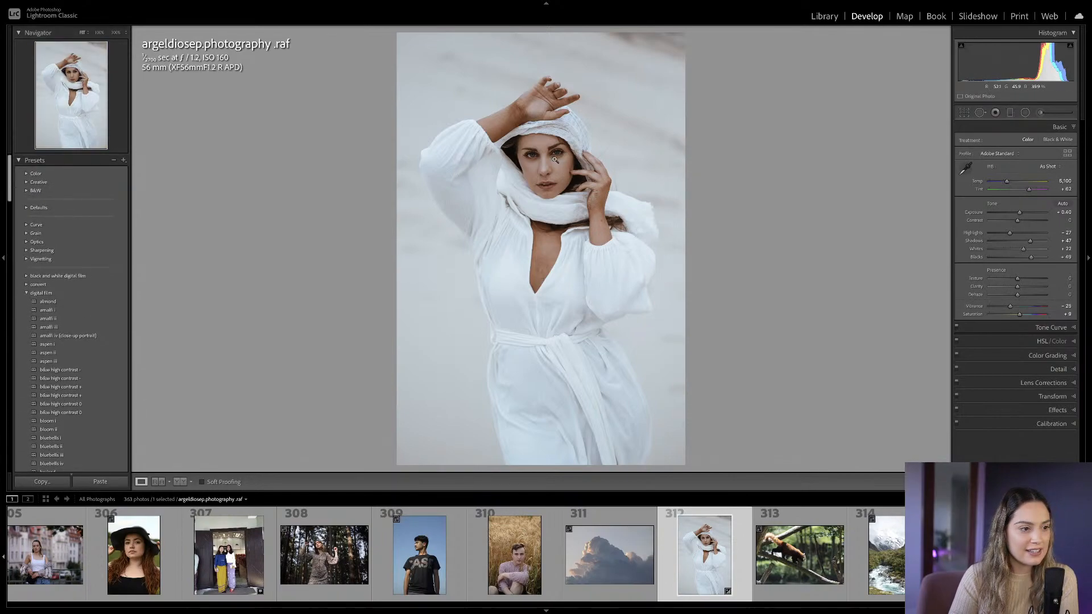
Magnify the woman's face and compare the preset look with the unedited original.
click(582, 162)
drag(581, 161, 636, 198)
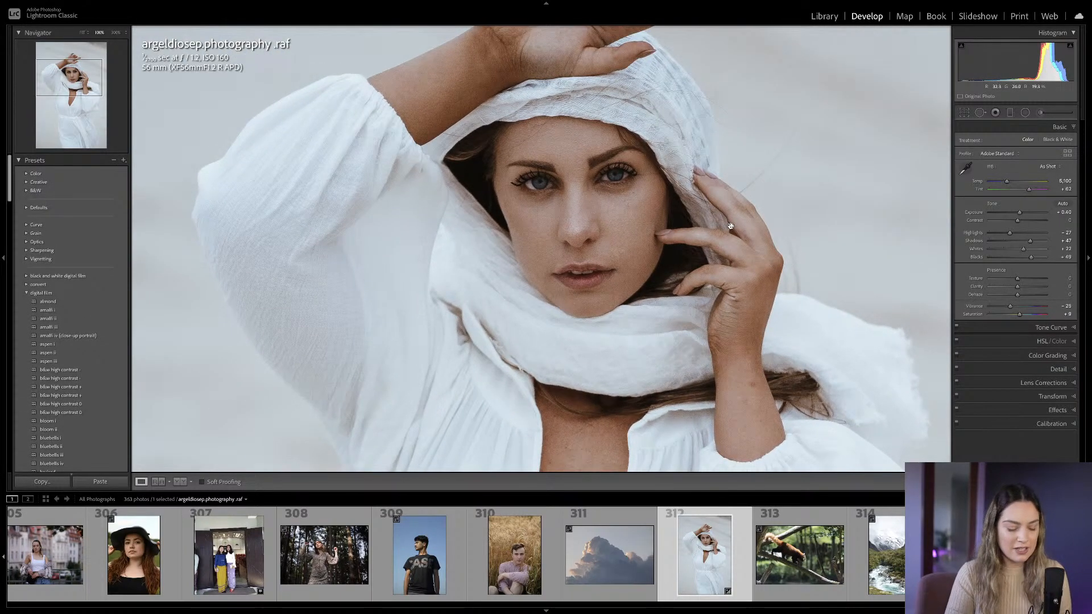
key(backslash)
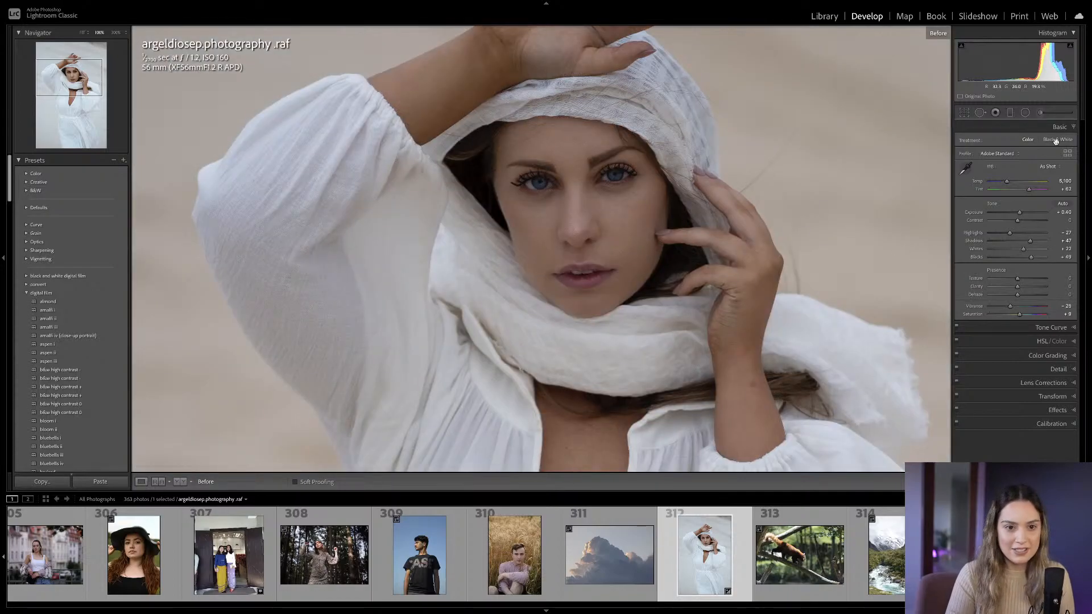
key(backslash)
Brighten the woman's iris with the adjustment brush, raising exposure slightly and setting shadows to 11, and return to the full photo.
click(1042, 115)
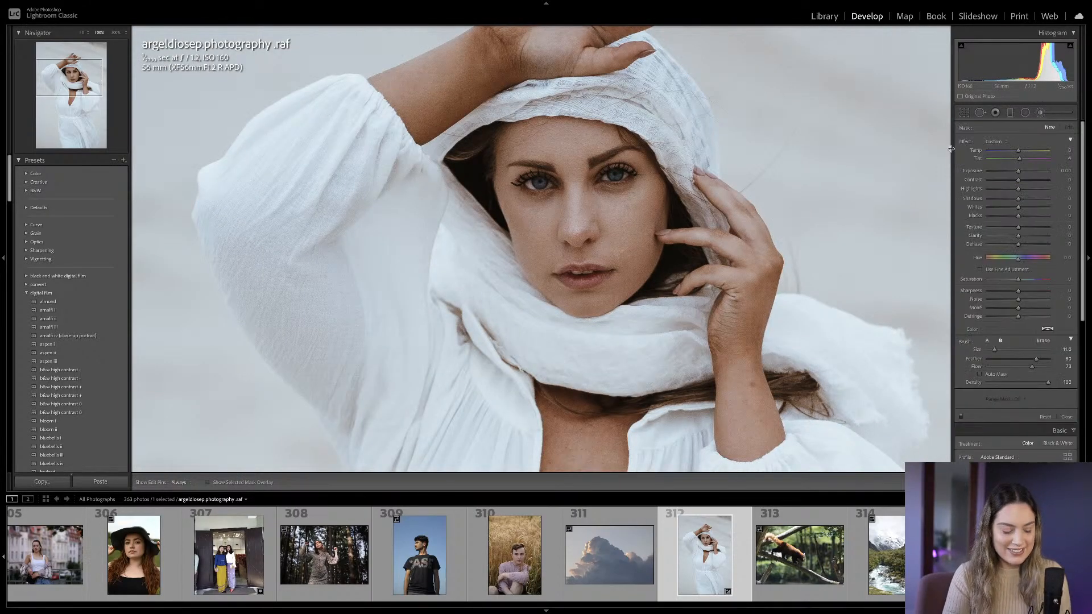
scroll(538, 181, down, 2)
click(537, 179)
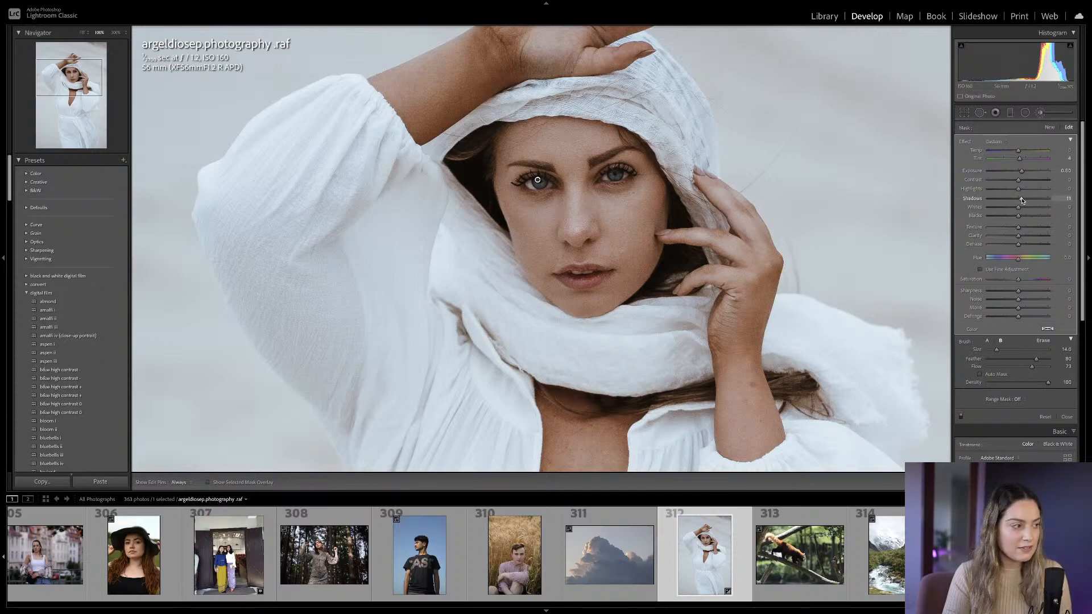
key(k)
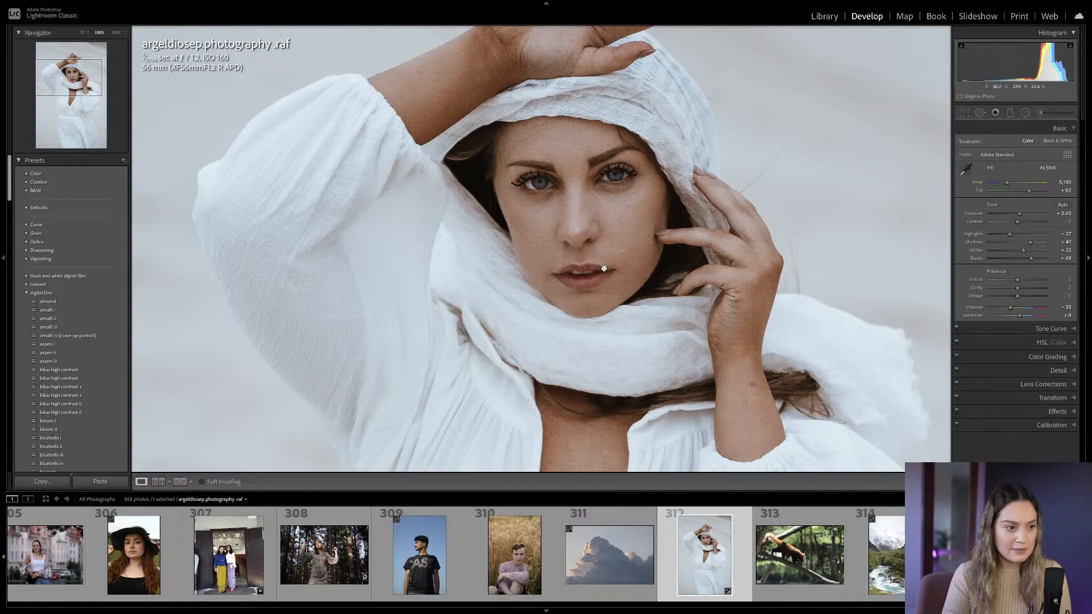
click(605, 269)
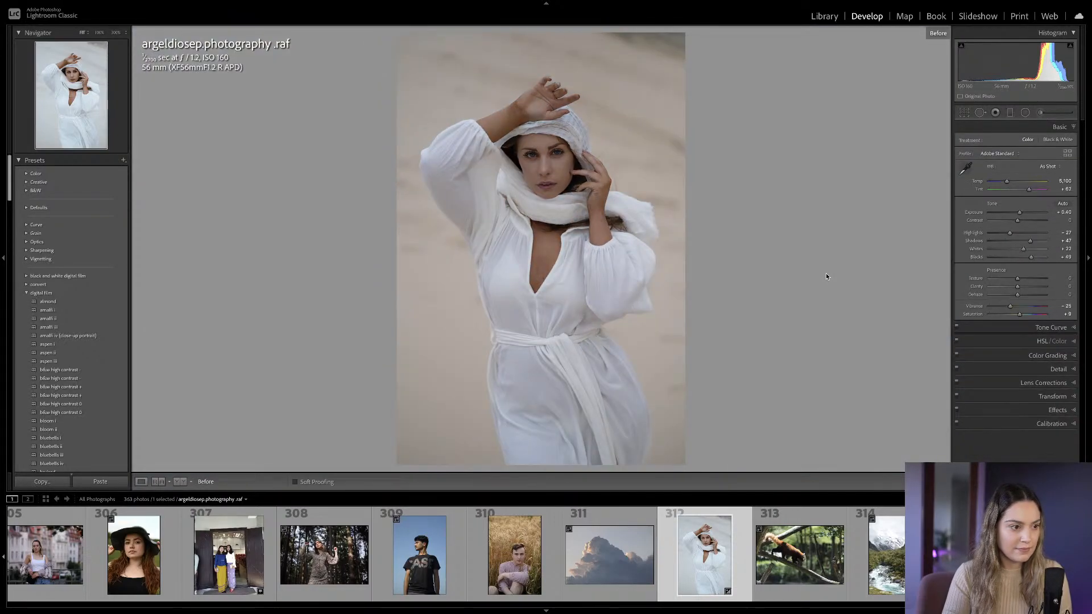
Brighten both of the woman's eyes using the adjustment brush with the Iris Enhance effect at a small brush size.
click(564, 176)
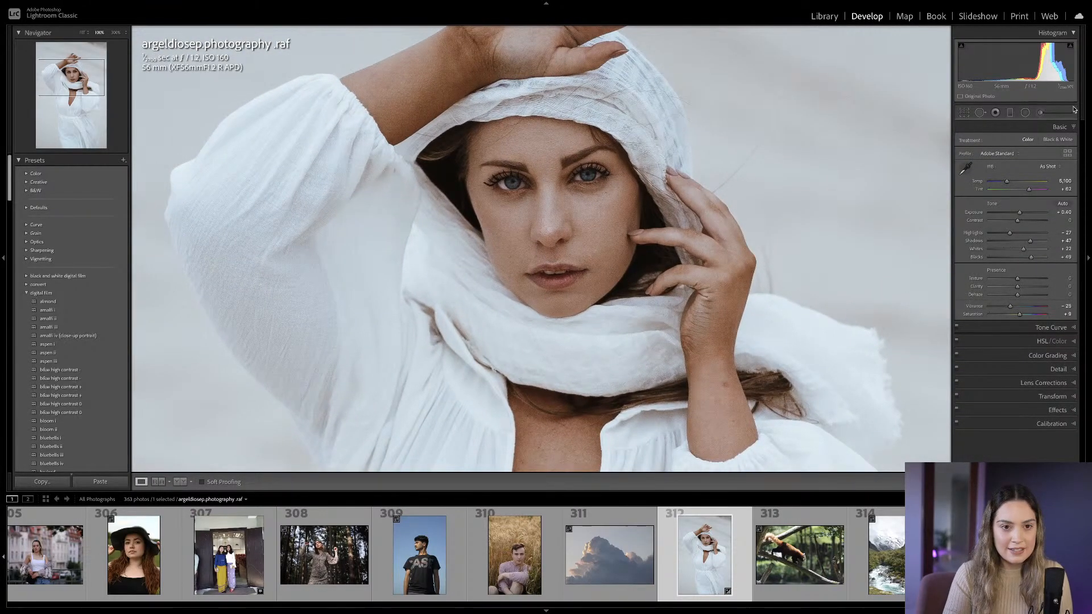
click(1041, 113)
click(996, 141)
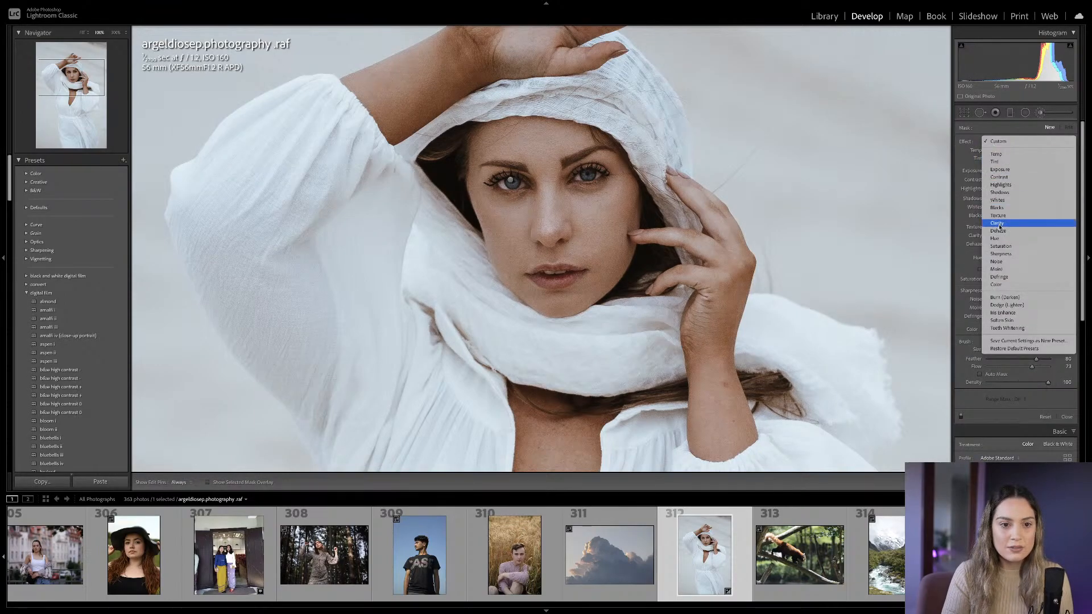
click(1003, 312)
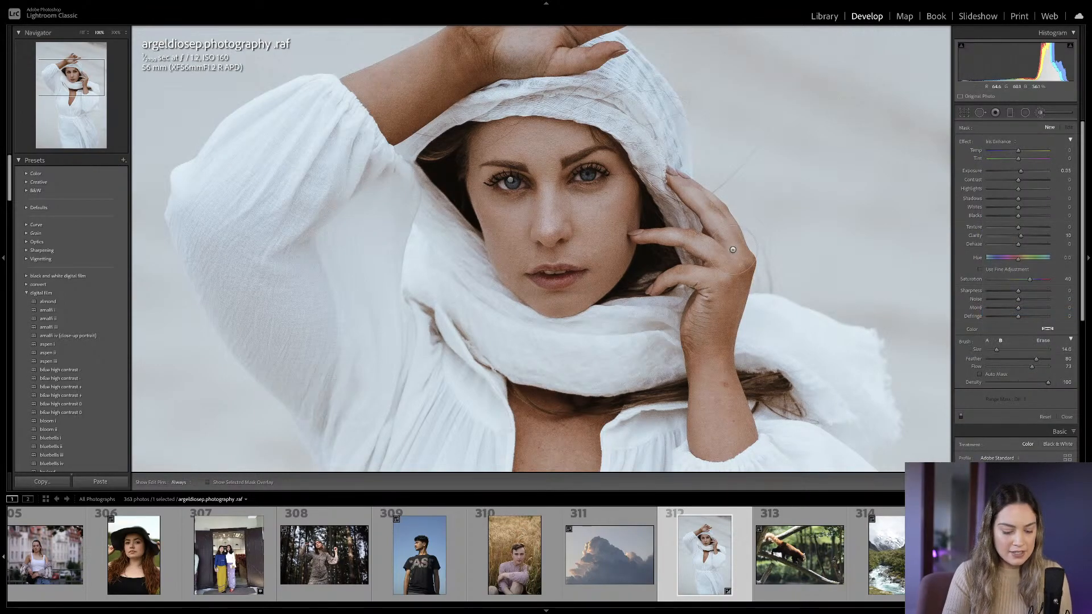
scroll(514, 187, down, 8)
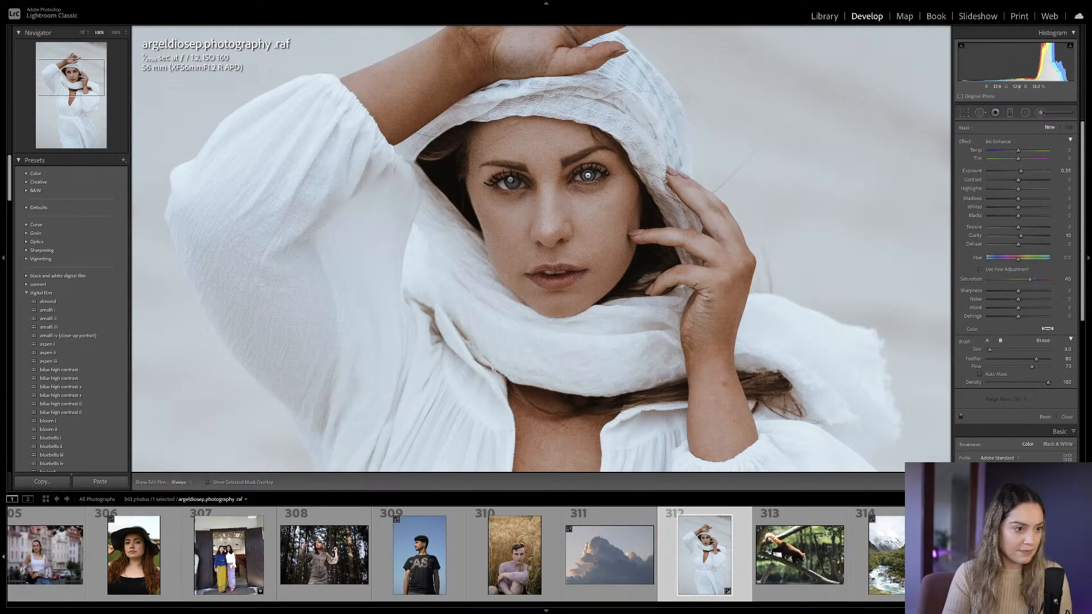
drag(588, 174, 588, 174)
scroll(511, 183, up, 1)
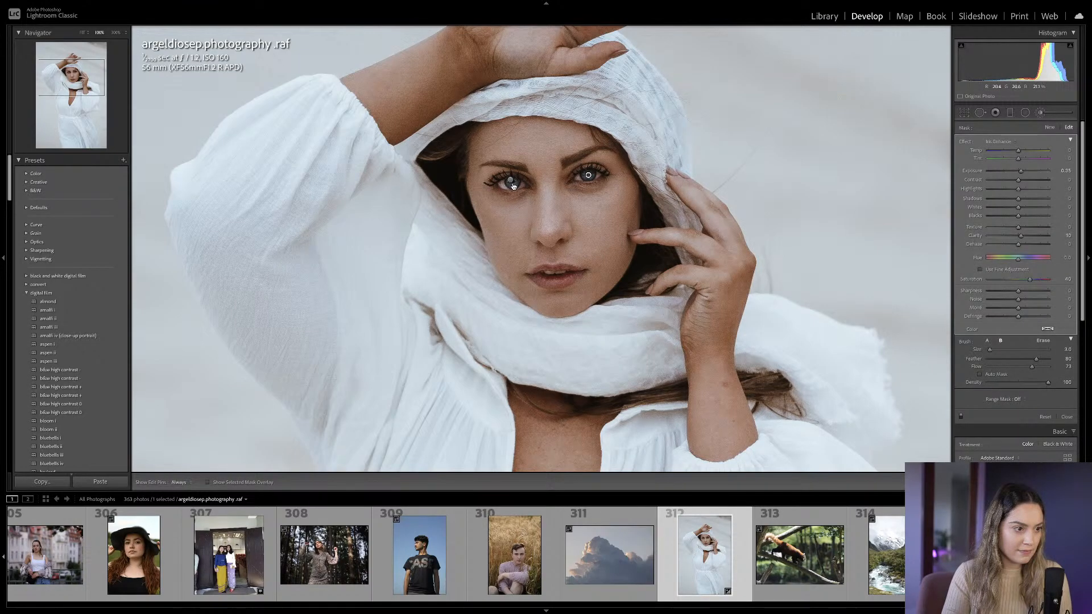
drag(512, 181, 511, 182)
key(Return)
key(k)
click(683, 234)
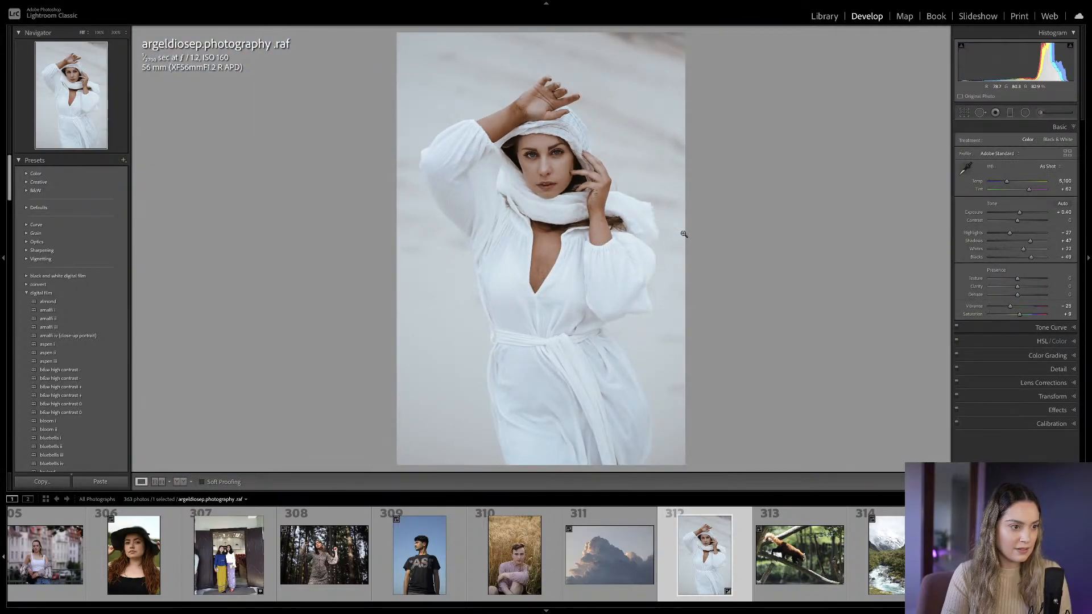
Compare the edited portrait of the woman in white with its original version several times.
key(backslash)
key(backslash)
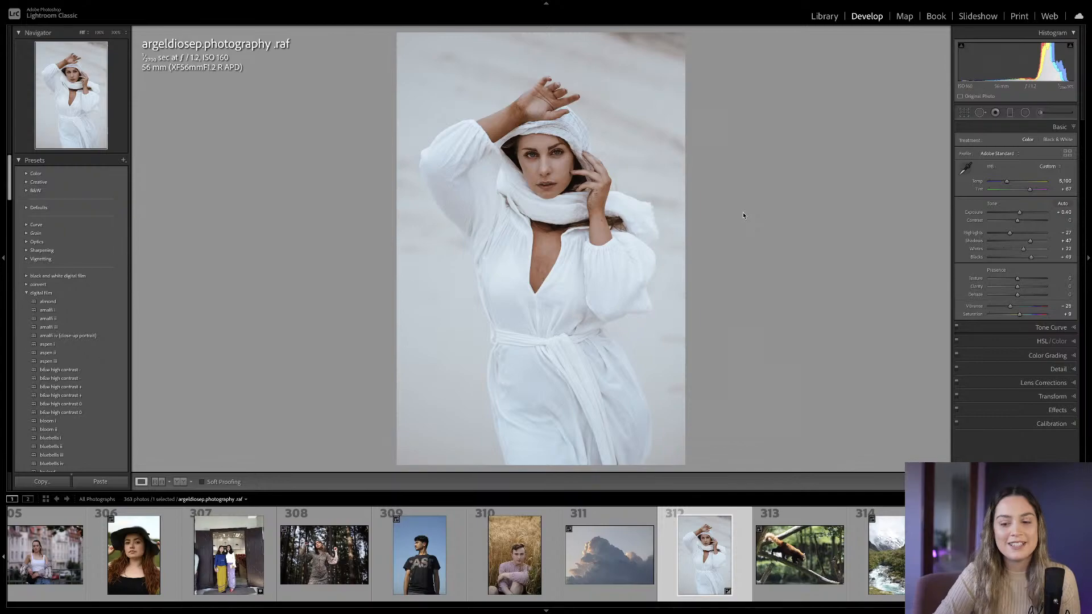
key(backslash)
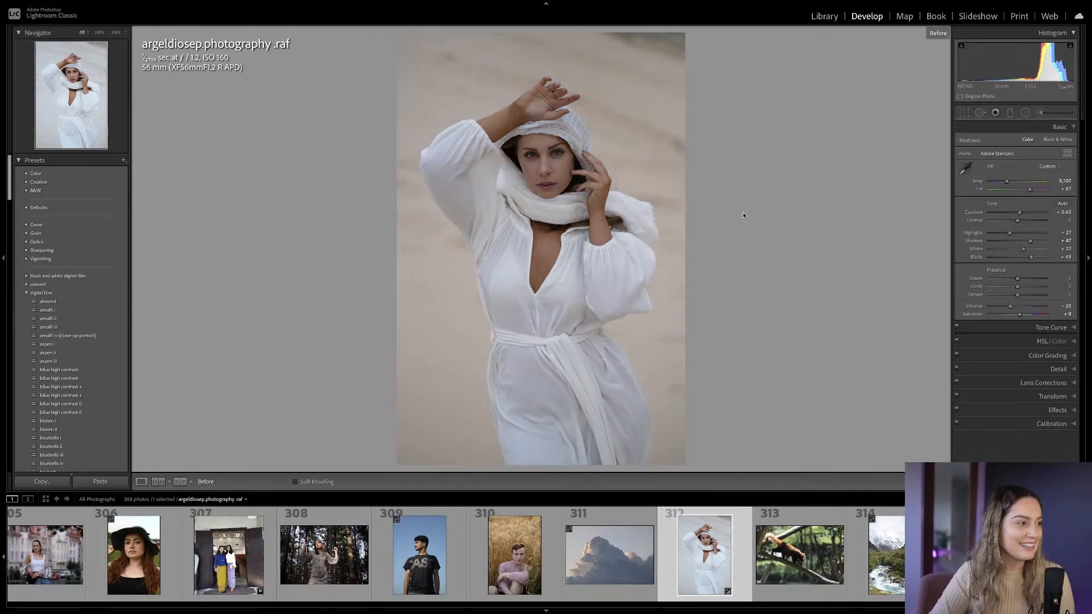
key(backslash)
key(backslash)
key(backslash)
key(backslash)
key(backslash)
key(backslash)
key(backslash)
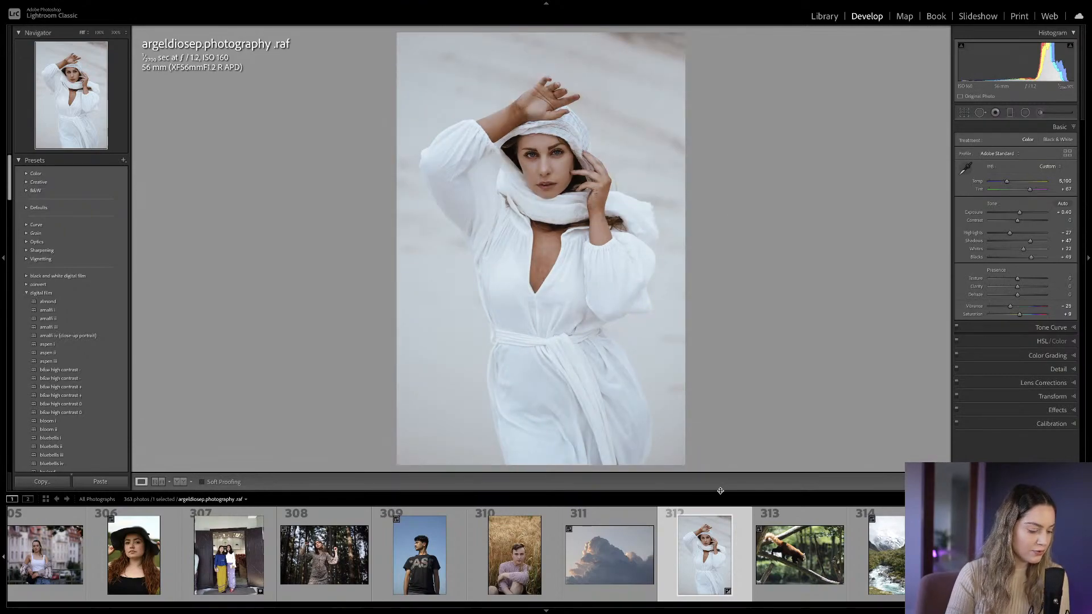
Open photo 241 of the man on a bench above the lake and inspect its mountains and shoreline close up.
scroll(563, 563, up, 5)
scroll(563, 563, up, 8)
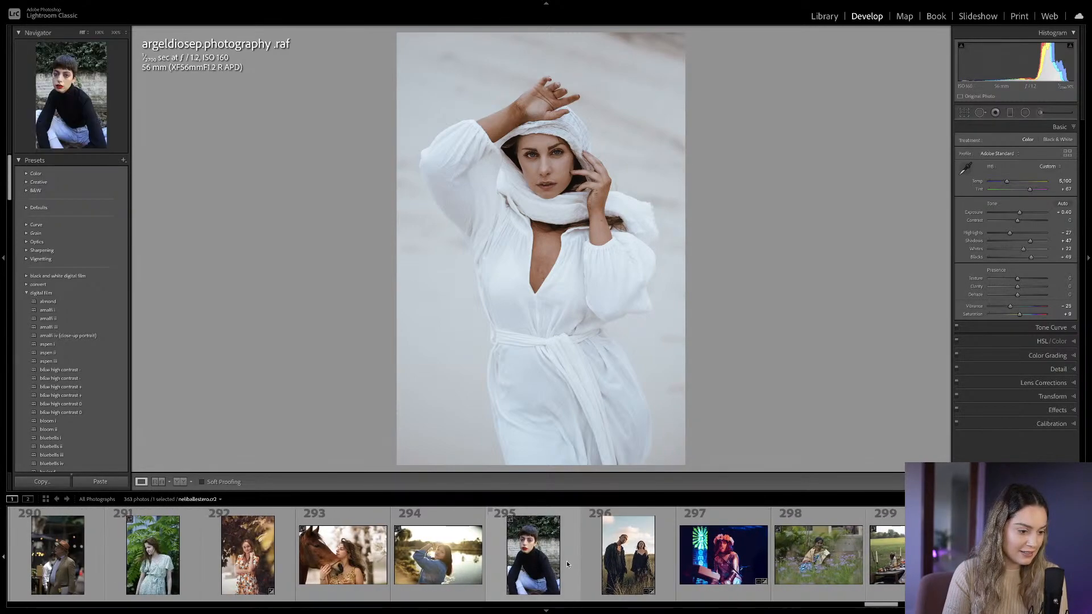
scroll(566, 561, up, 20)
scroll(567, 561, up, 1)
click(377, 555)
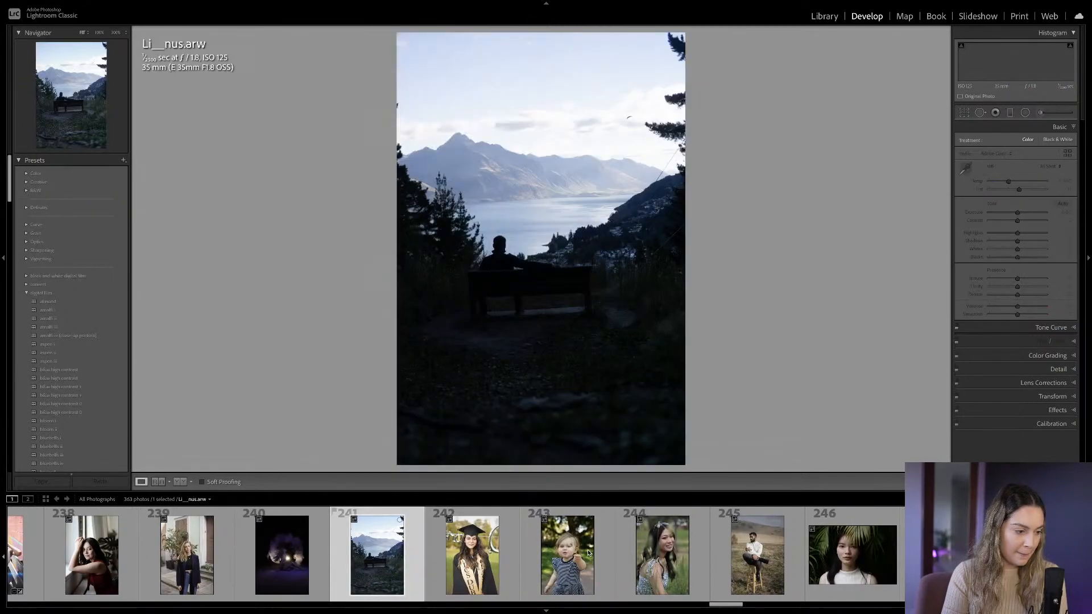
click(527, 160)
drag(671, 217, 698, 129)
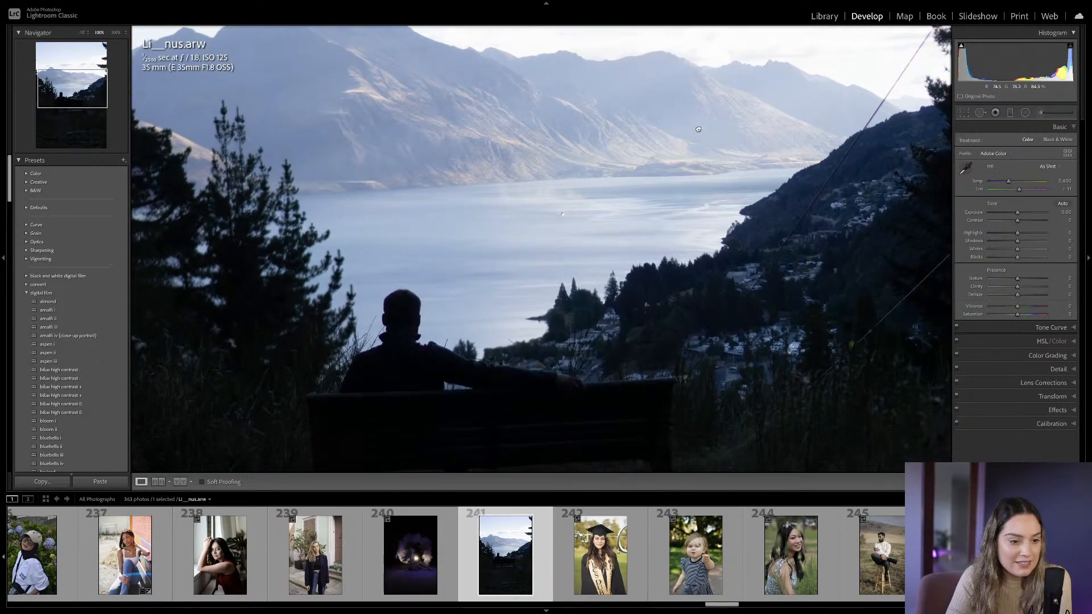
click(697, 129)
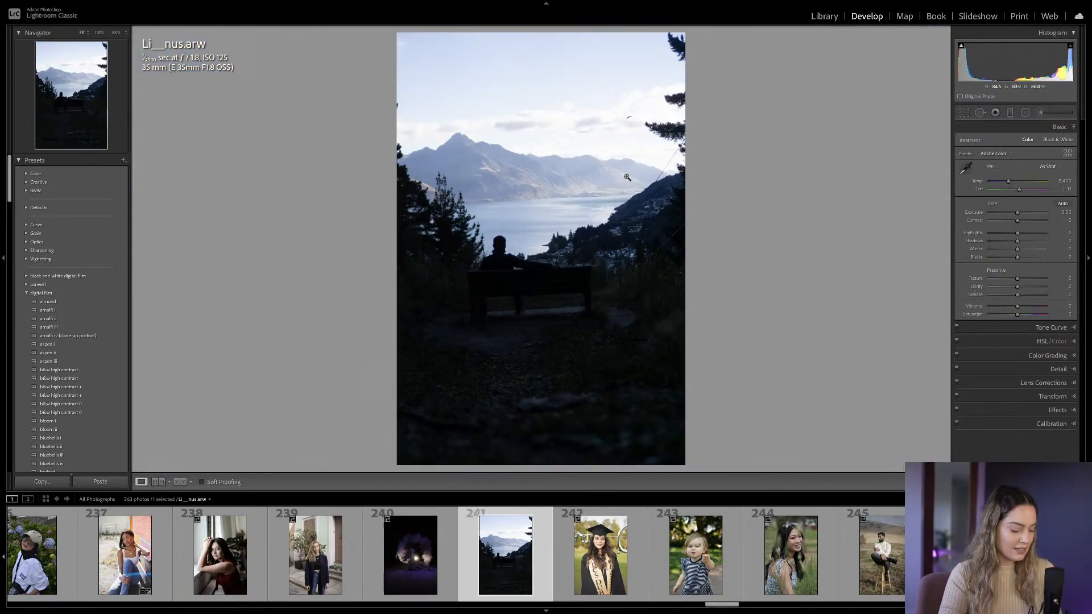
Rotate the bench photo slightly with Crop & Straighten to level the scene.
key(r)
drag(723, 201, 727, 209)
key(Return)
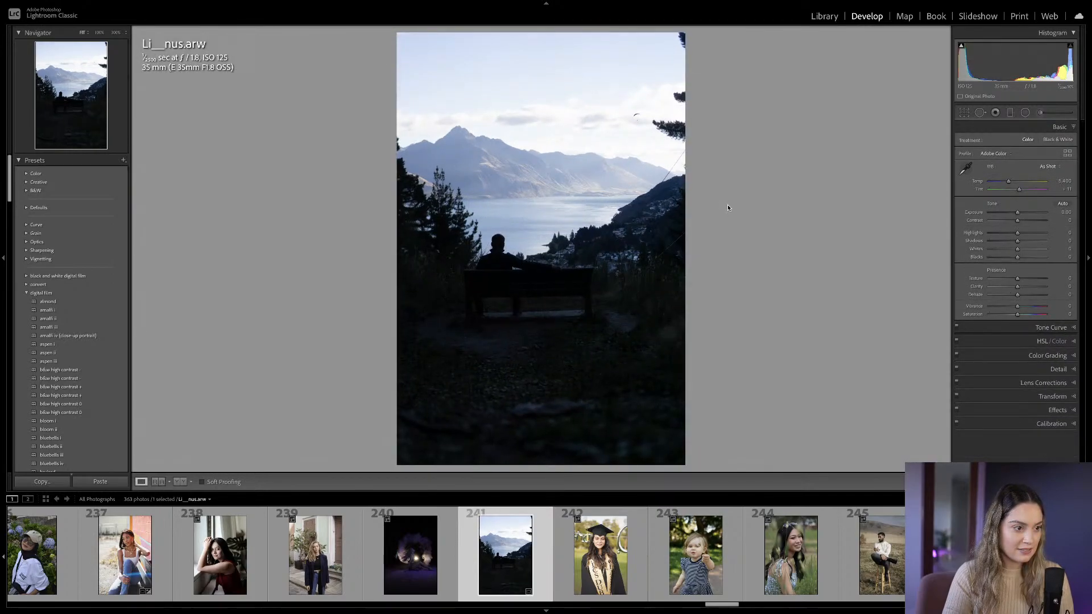
key(r)
drag(727, 208, 726, 206)
key(Return)
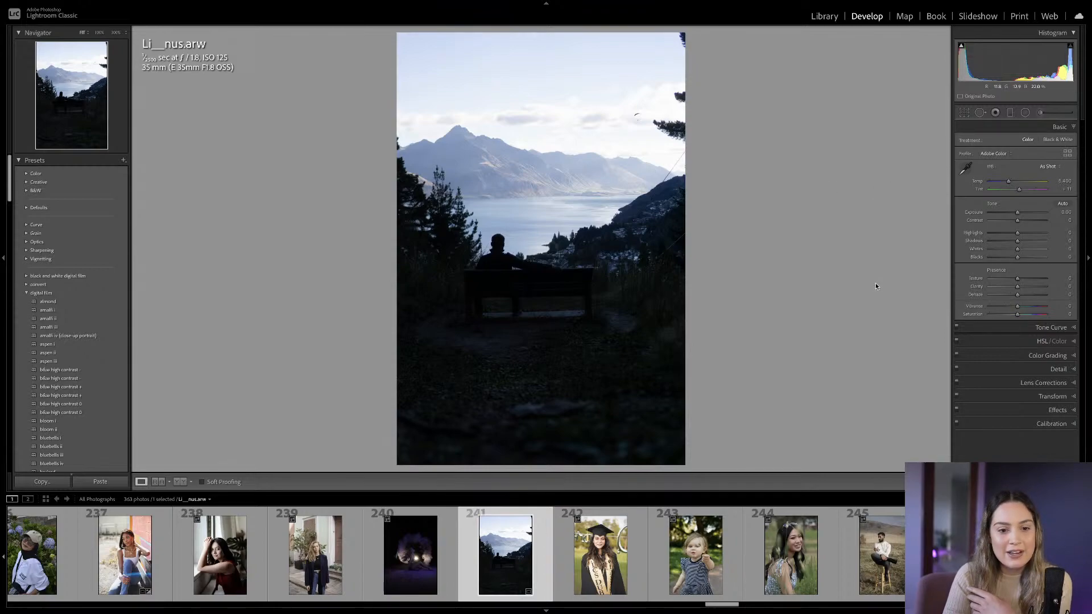
Expand all the develop adjustment sections, lower the bench photo's Highlights to about -48 and raise Shadows to +100.
click(1073, 128)
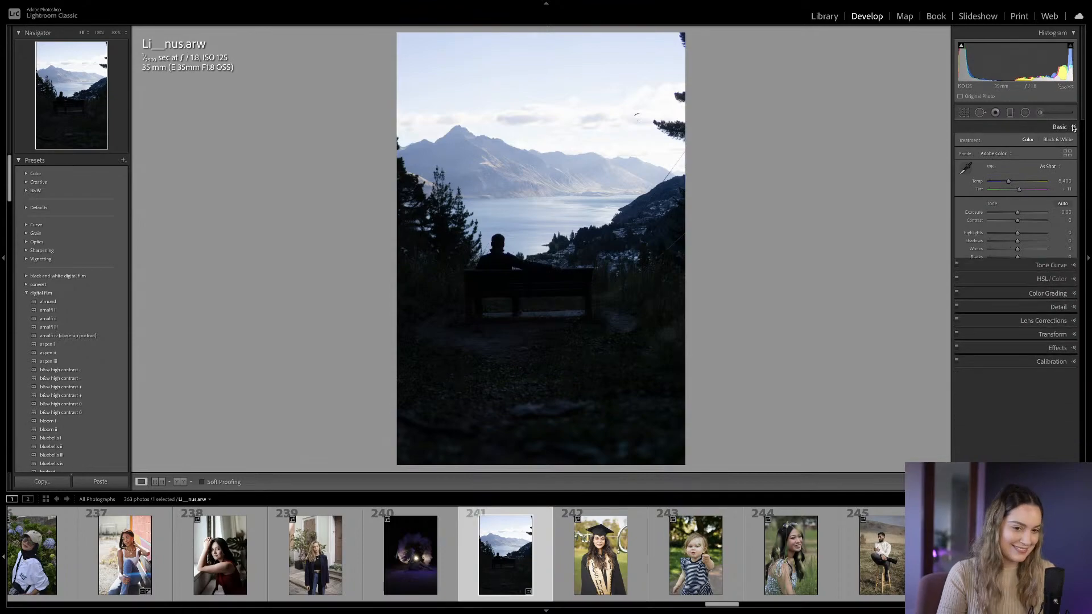
ctrl+click(1073, 128)
scroll(1041, 310, down, 1)
scroll(1026, 257, up, 1)
drag(996, 226, 1067, 239)
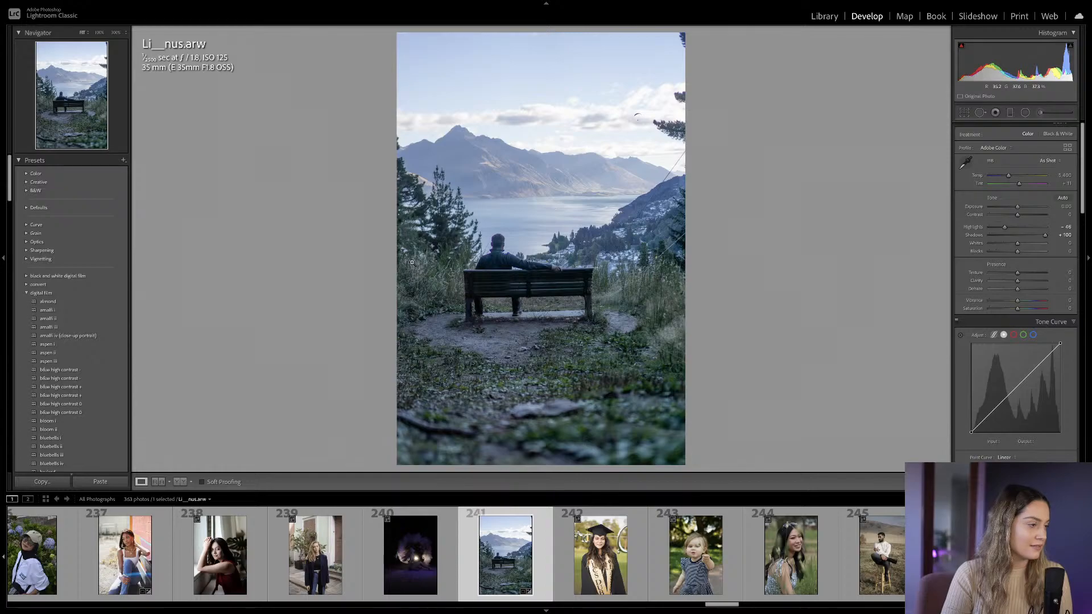
Enable Remove Chromatic Aberration in the bench photo's lens profile corrections while viewing the man close up.
click(494, 250)
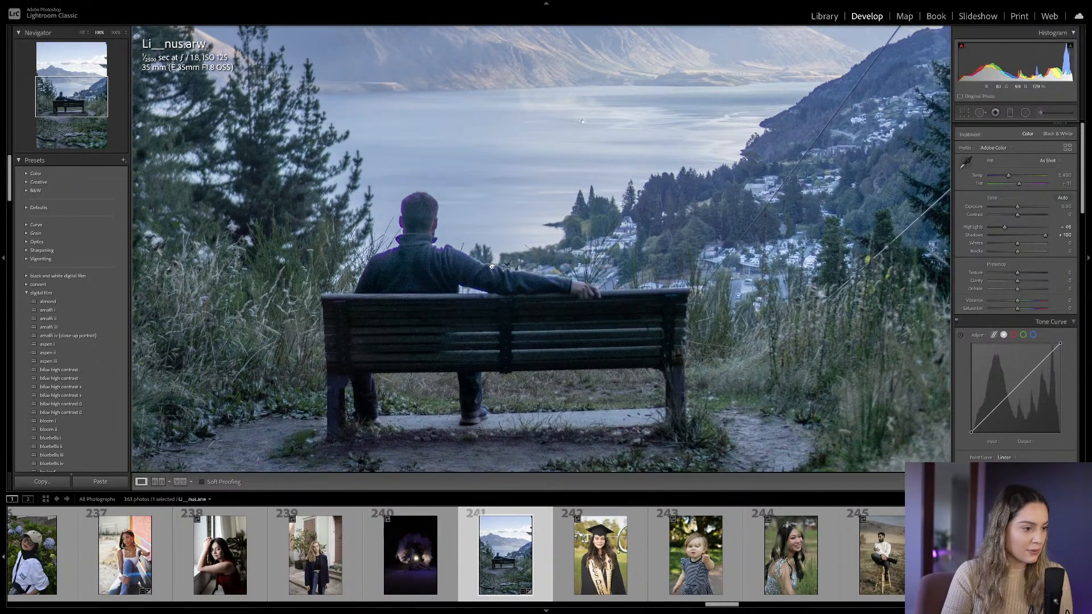
scroll(1024, 306, down, 15)
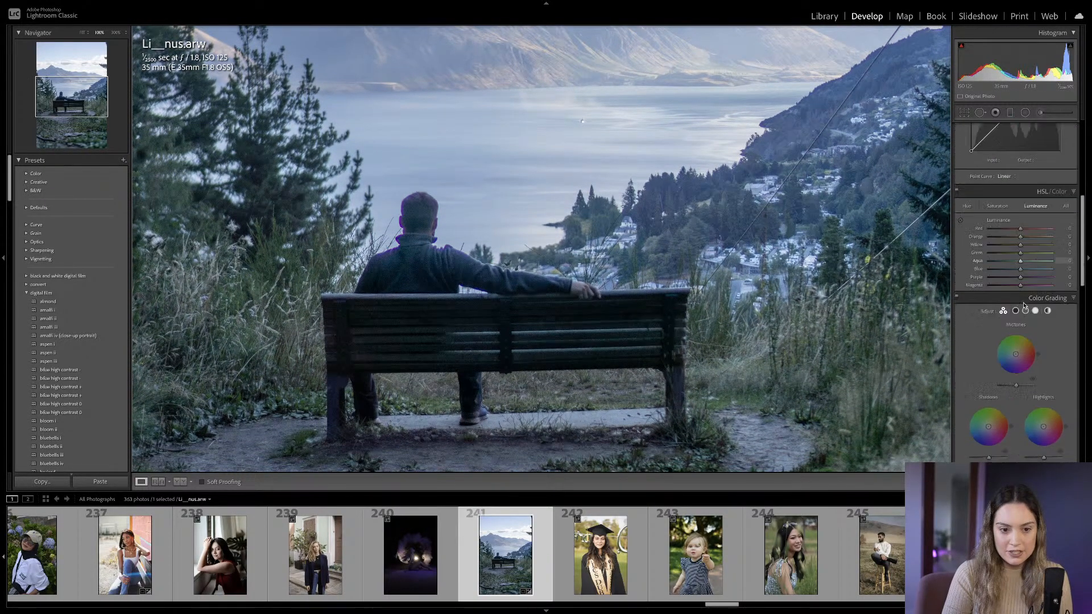
scroll(1024, 306, down, 5)
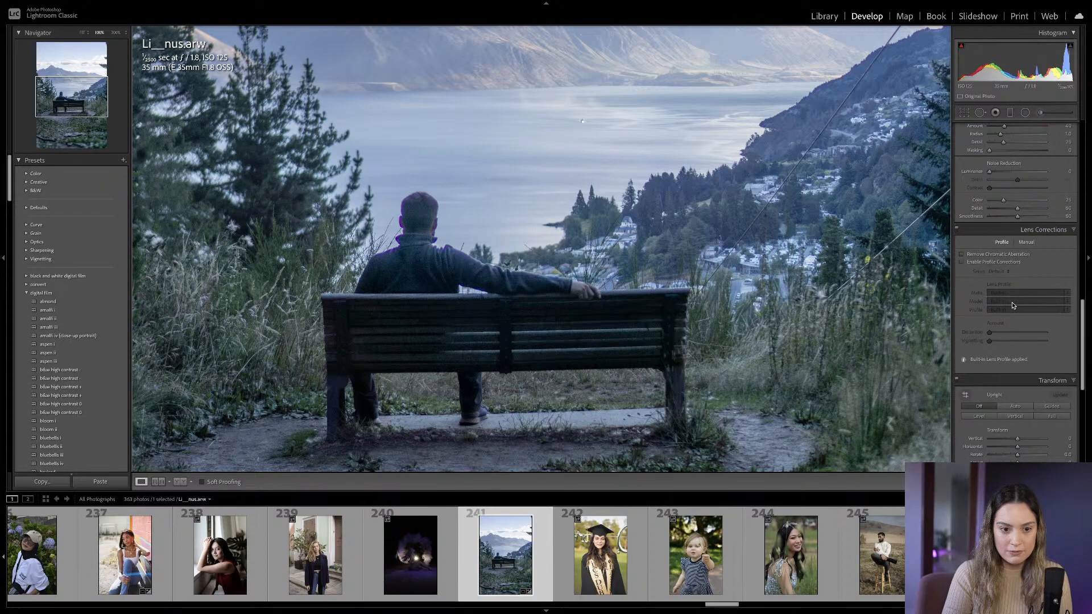
click(1025, 243)
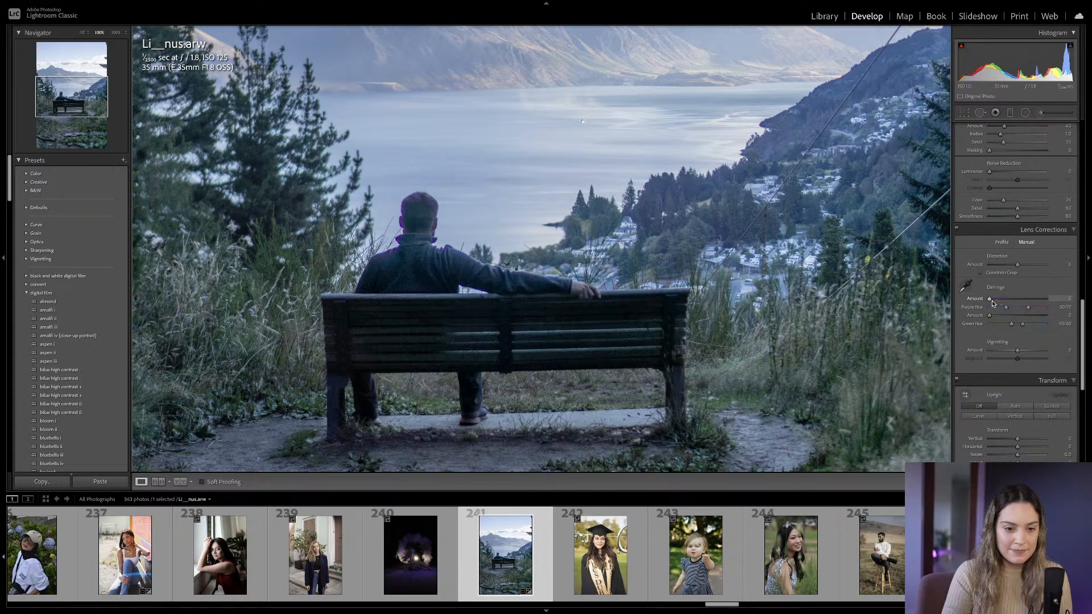
click(1002, 243)
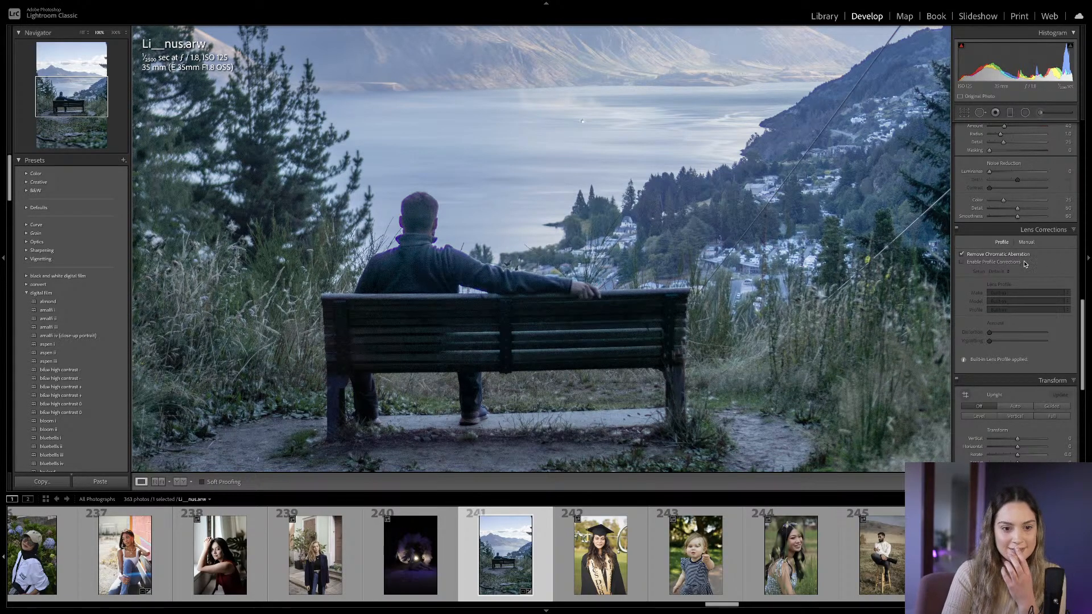
click(1014, 254)
Defringe the purple edges manually with Amount 12 and Purple Hue 21/93, and compare the image with the lens corrections off and on.
click(1026, 242)
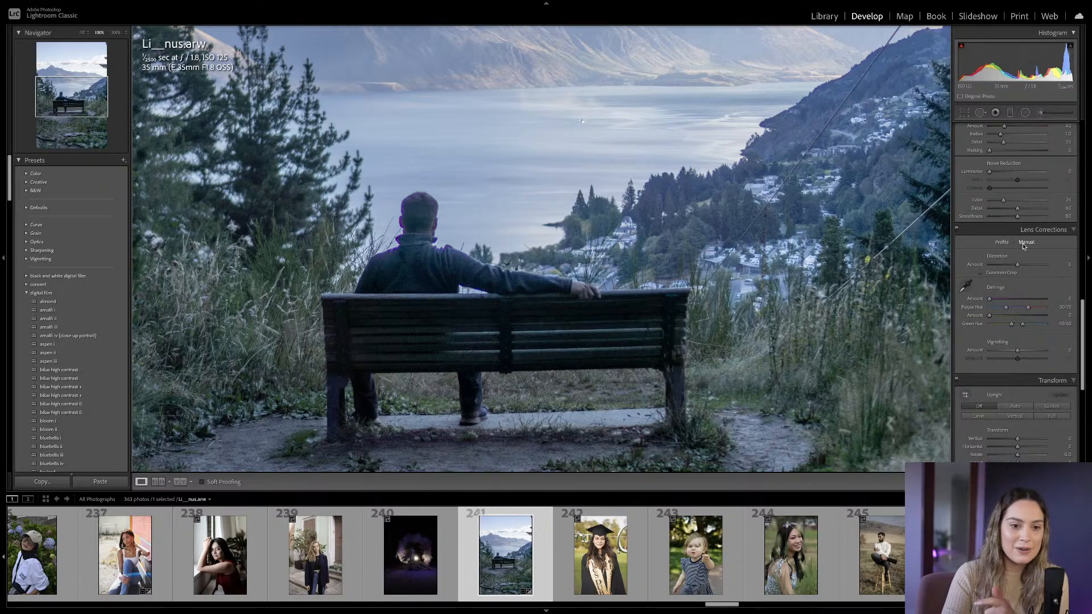
drag(989, 299, 1002, 302)
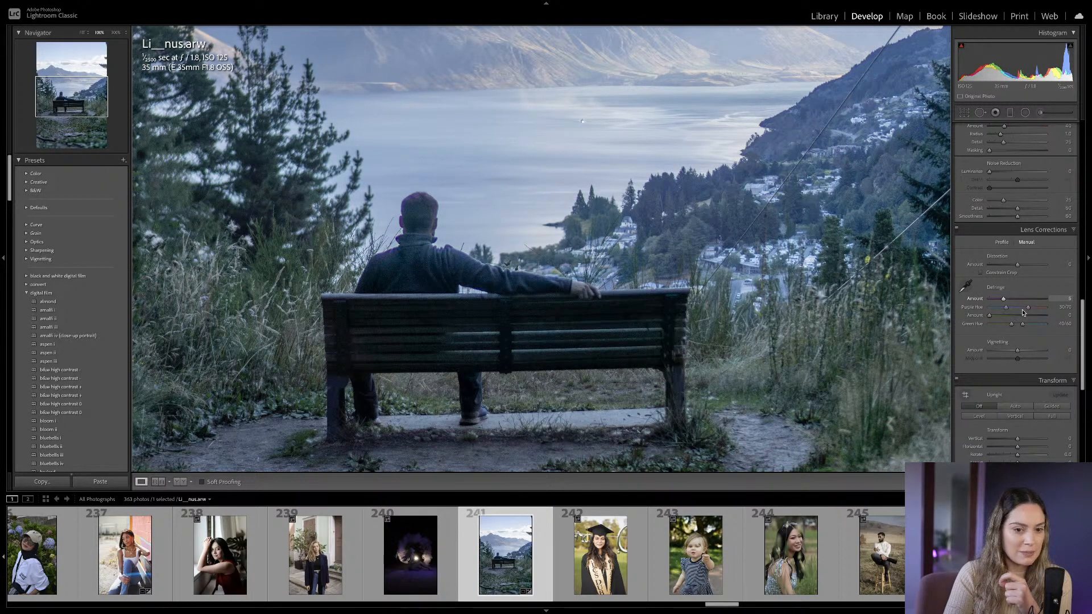
mouse_move(1030, 308)
mouse_down()
mouse_move(1070, 310)
mouse_move(1017, 301)
mouse_move(1040, 303)
mouse_move(1025, 304)
mouse_up()
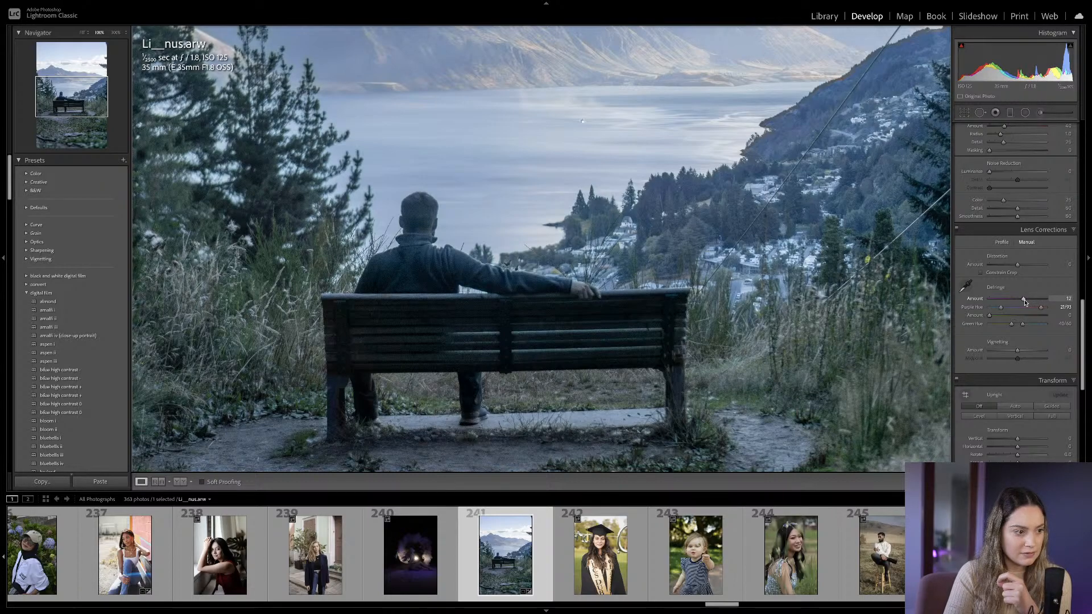
click(957, 229)
click(957, 229)
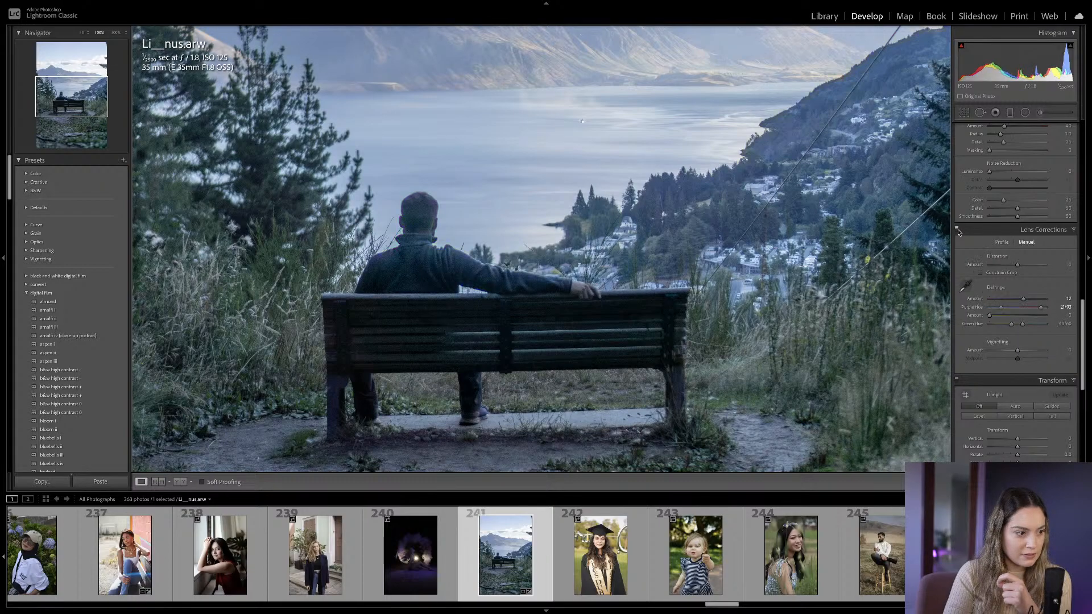
click(659, 205)
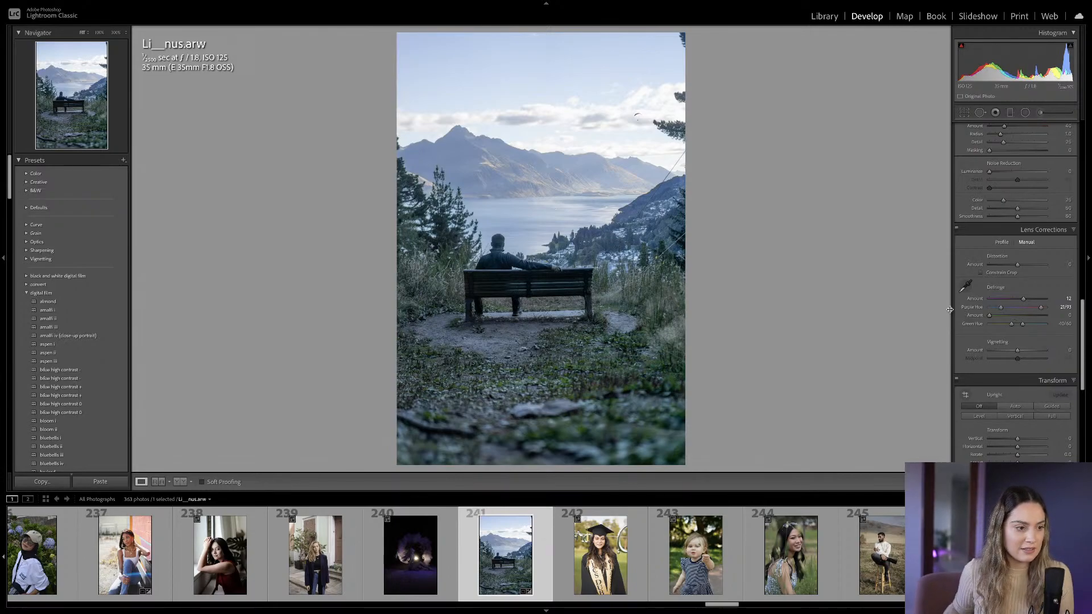
Straighten the bench photo further to an angle of about 2.27 and tighten the crop from its right edge.
key(r)
drag(724, 283, 725, 282)
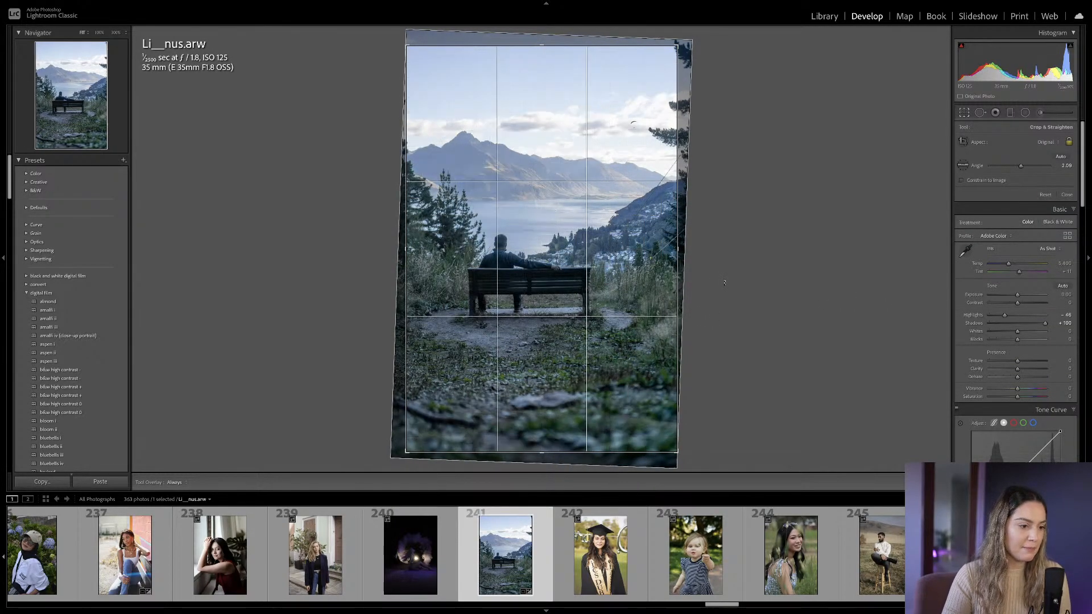
key(Return)
key(r)
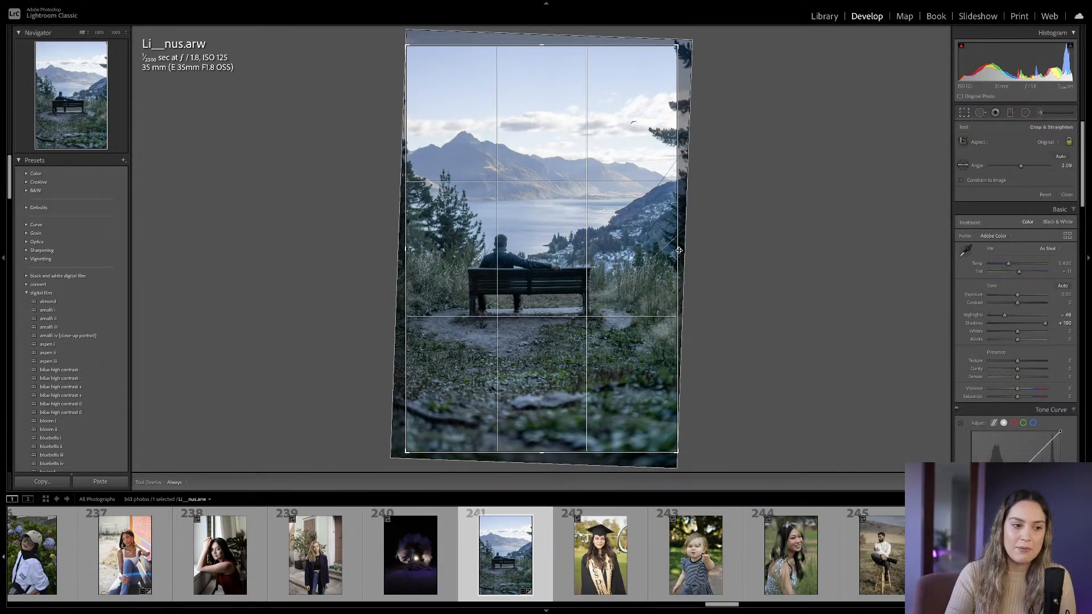
drag(679, 250, 685, 243)
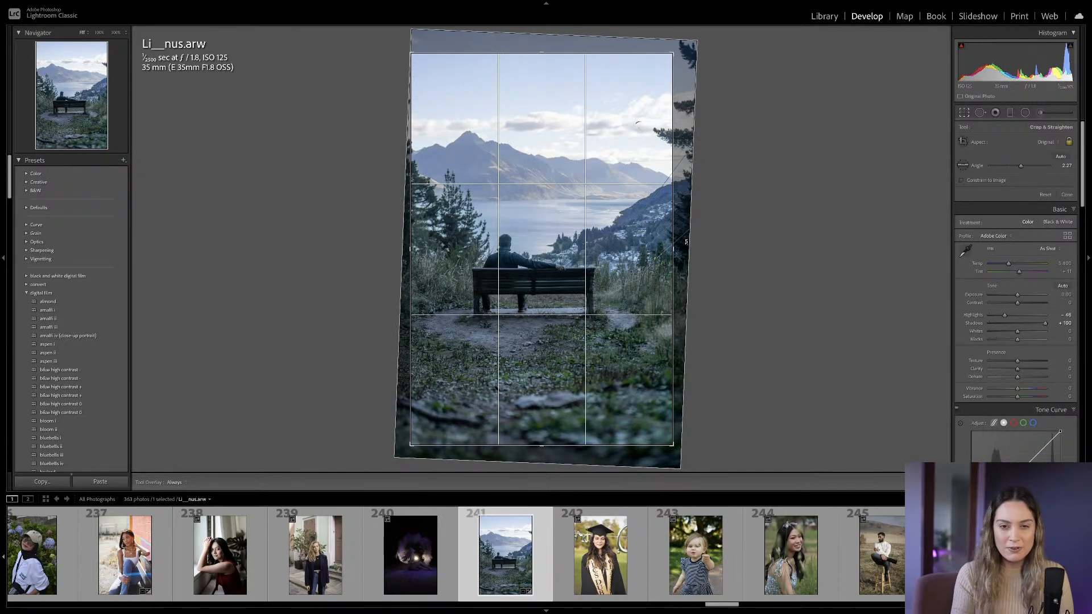
key(Return)
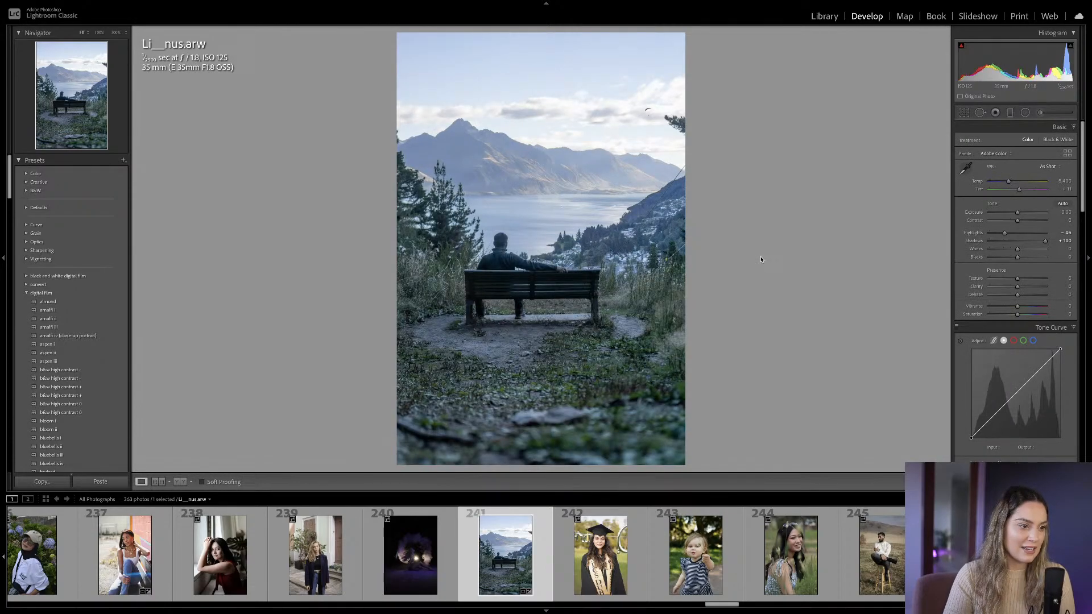
Set Shadows to +73 and inspect the man on the bench at 100% for purple fringing.
drag(1044, 240, 1038, 242)
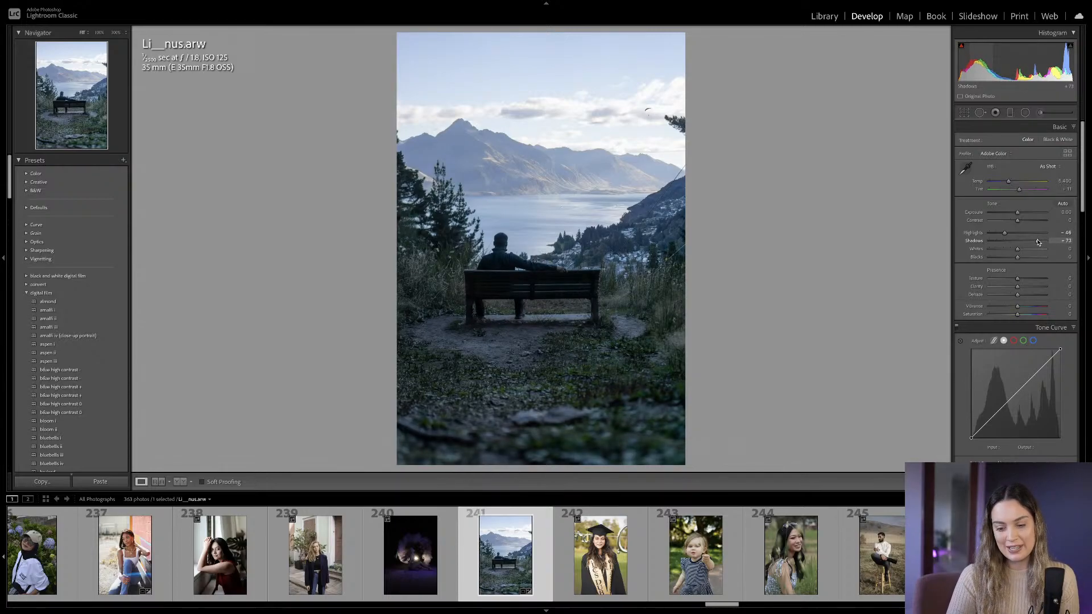
key(z)
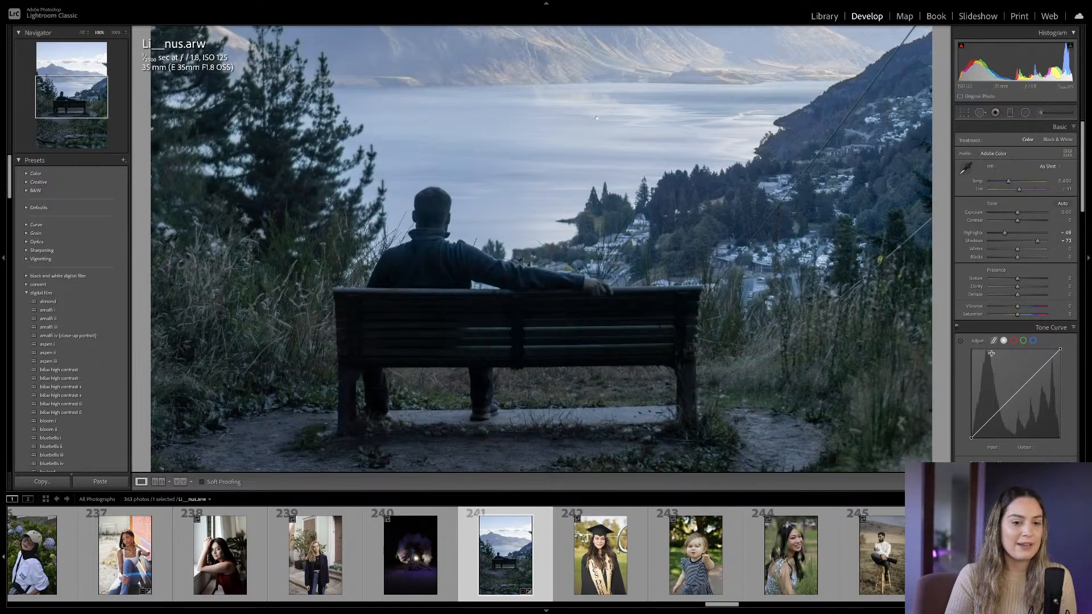
scroll(1017, 354, down, 3)
scroll(1017, 354, down, 10)
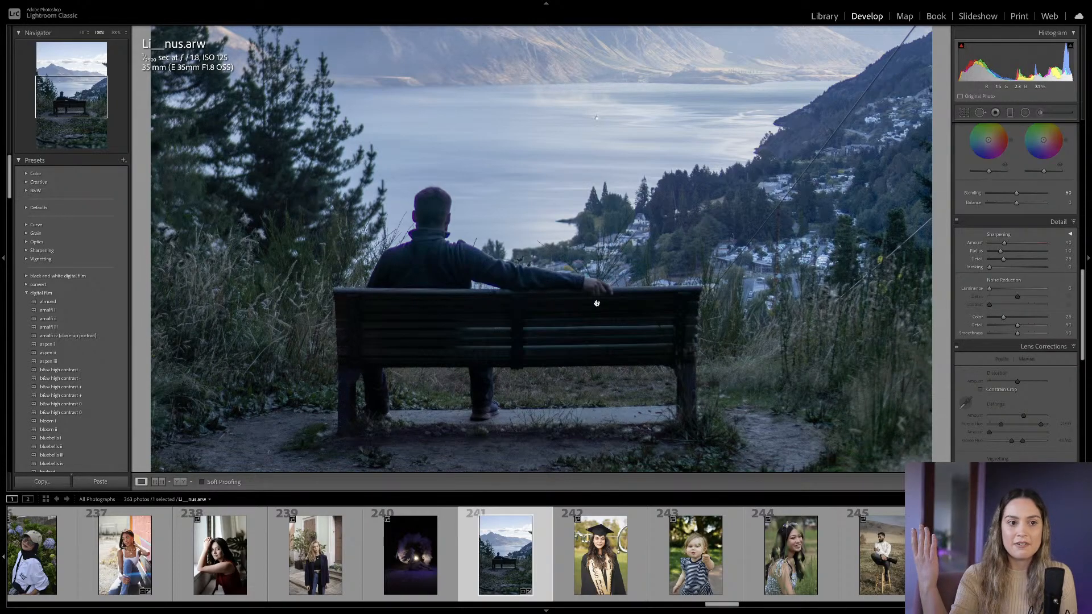
scroll(667, 286, up, 3)
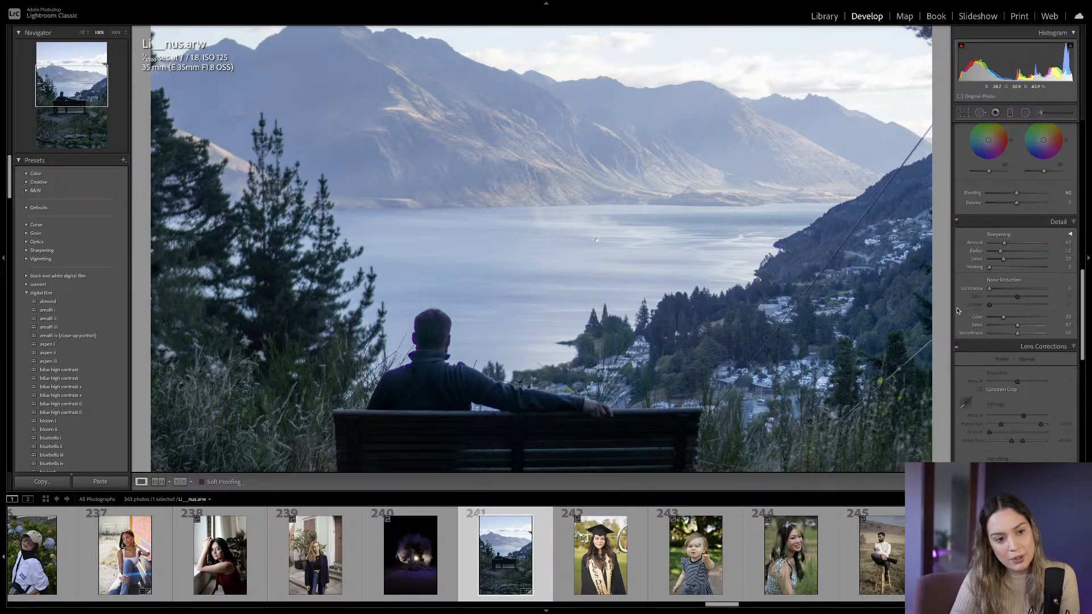
Turn the bench photo's lens corrections back on, review the manual and profile settings, and increase sharpening with Radius 1.2.
click(955, 347)
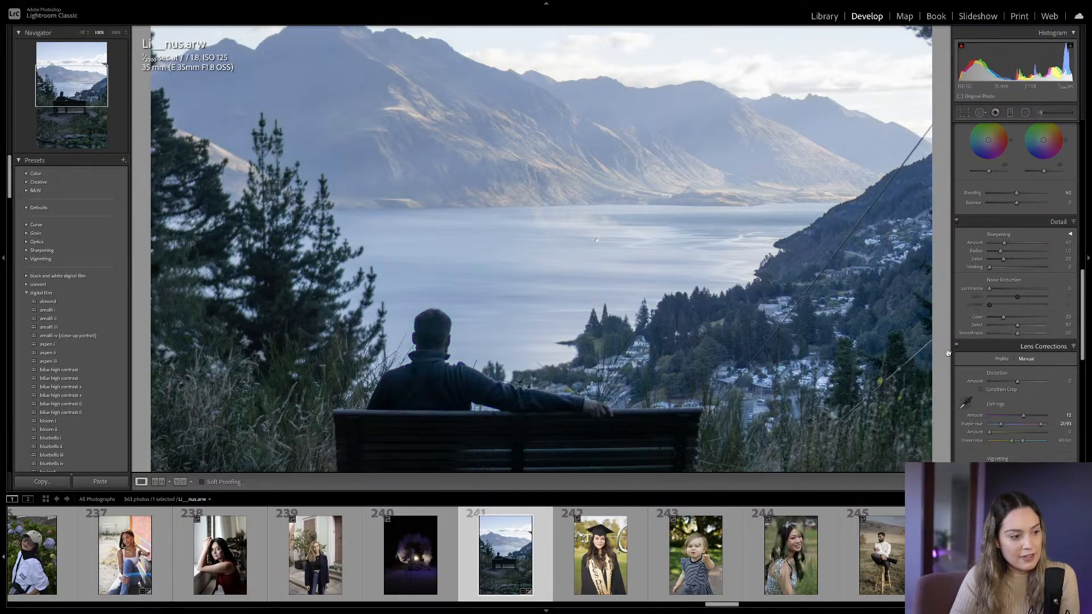
click(549, 288)
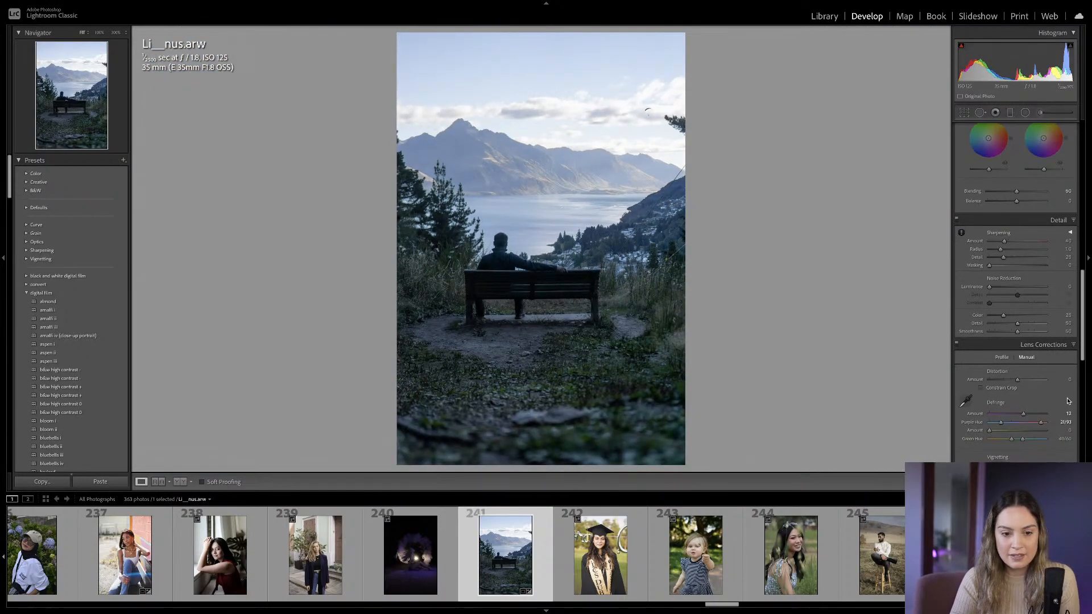
scroll(1024, 400, down, 2)
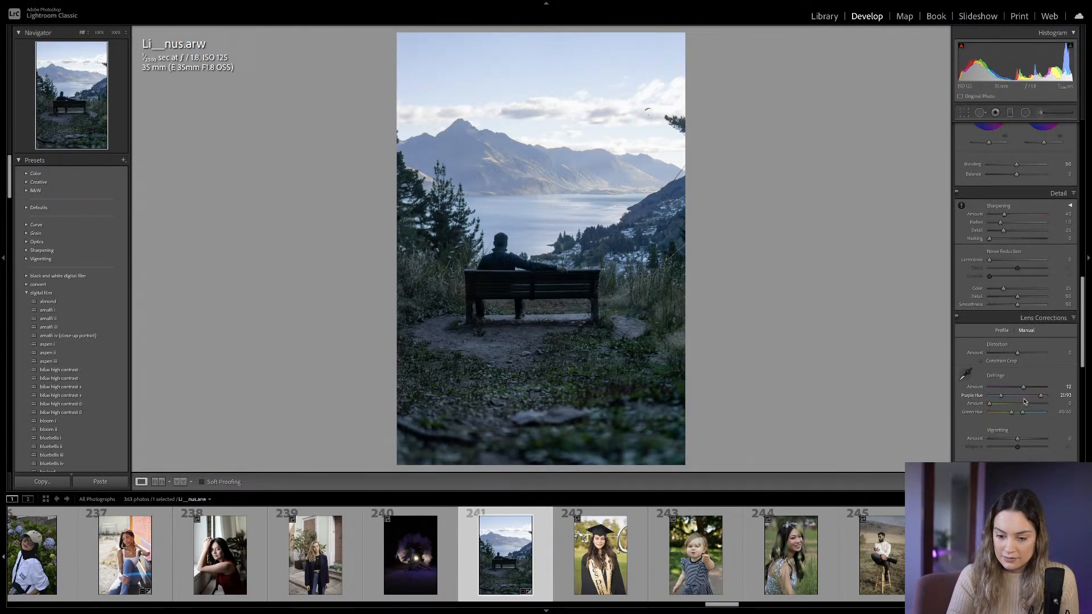
scroll(1023, 402, down, 1)
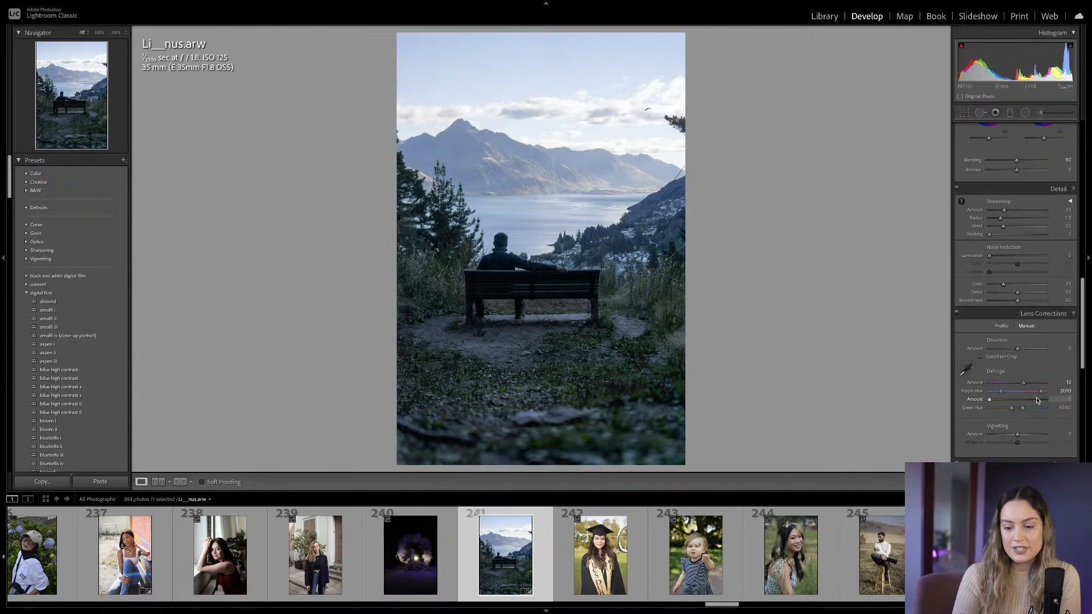
click(1001, 326)
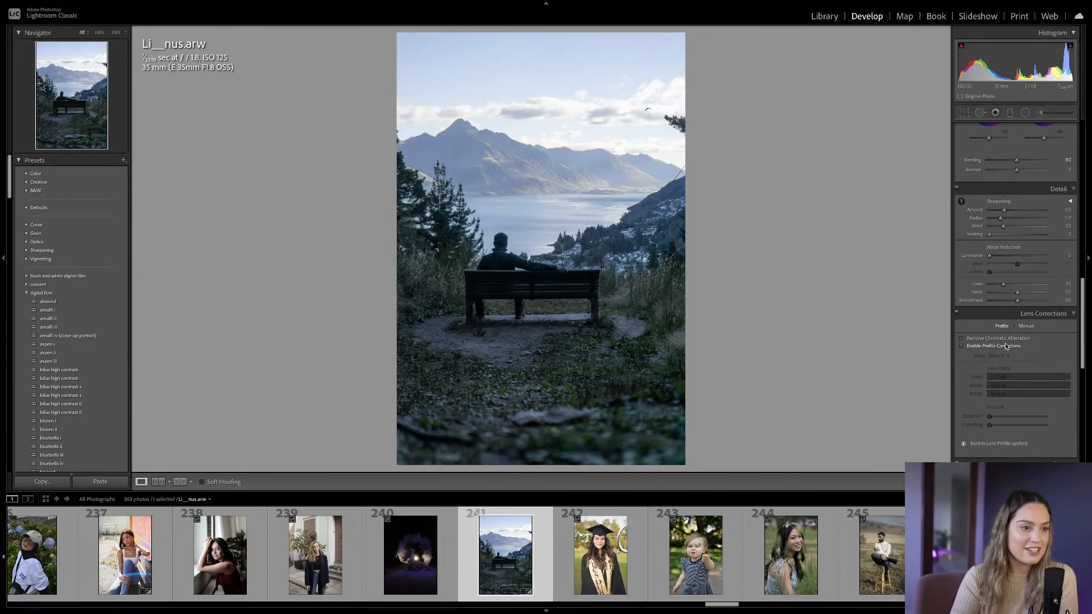
scroll(1005, 346, up, 5)
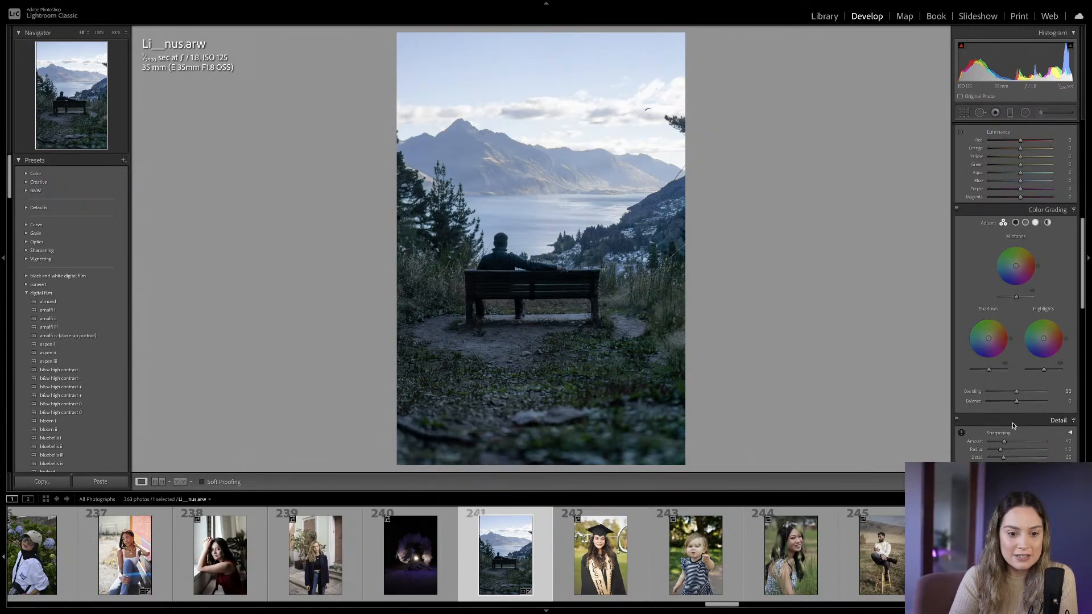
scroll(1000, 398, up, 5)
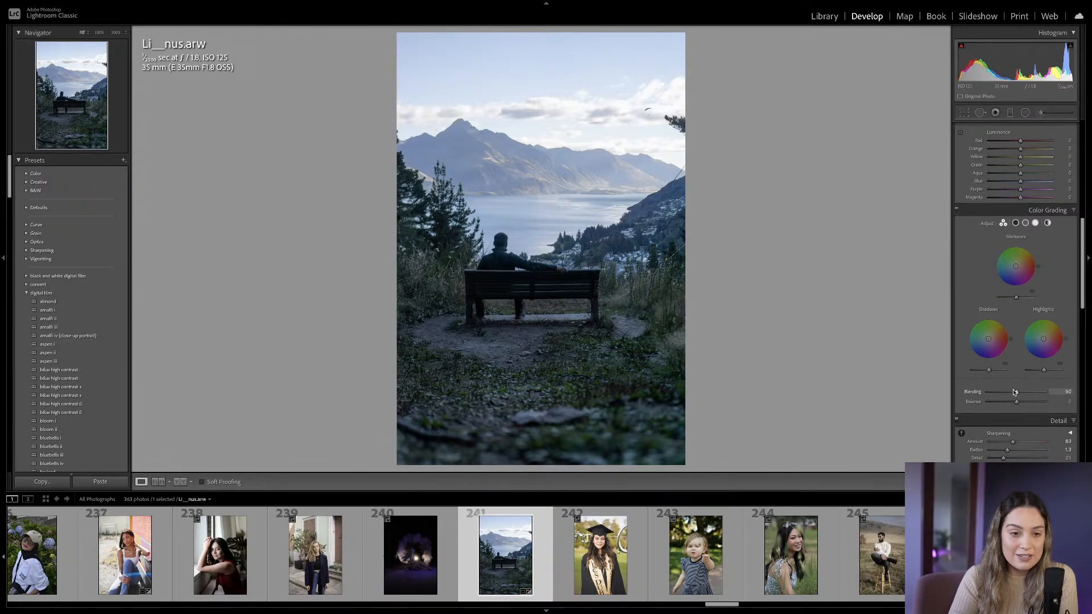
Shape the tone curve with a lifted black point, darkened shadows, slightly raised midtones, highlights at 175/163 and a lowered white point.
drag(973, 416, 964, 413)
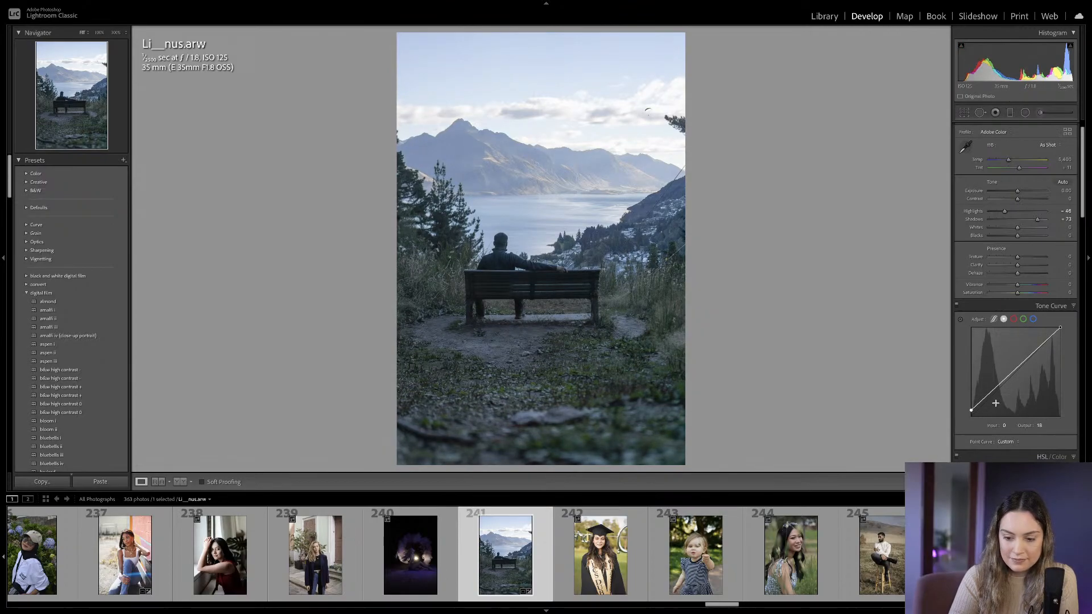
drag(985, 402, 1010, 380)
click(1010, 378)
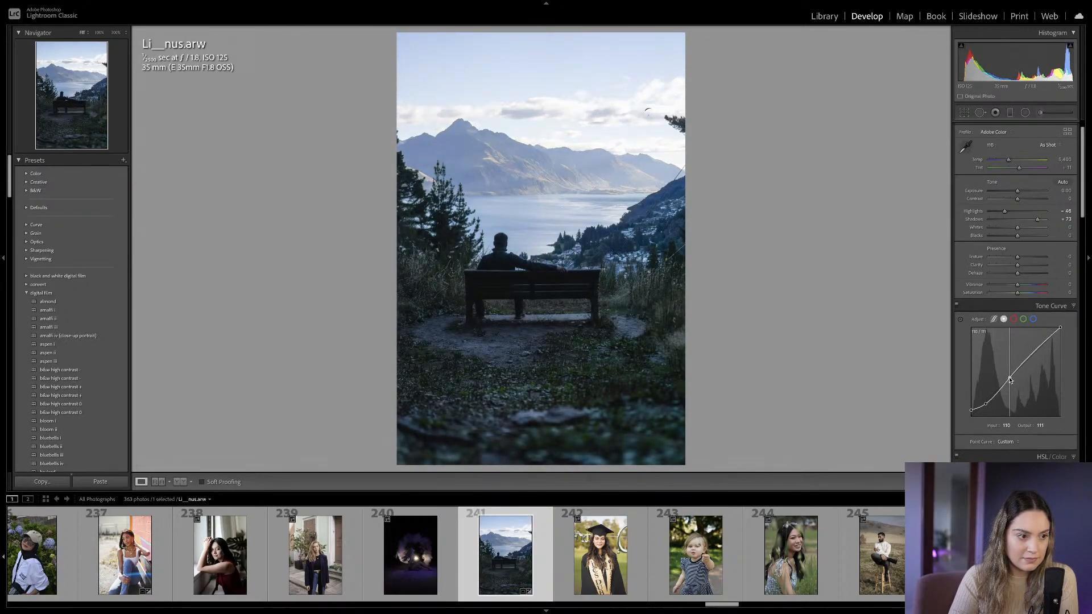
click(1032, 352)
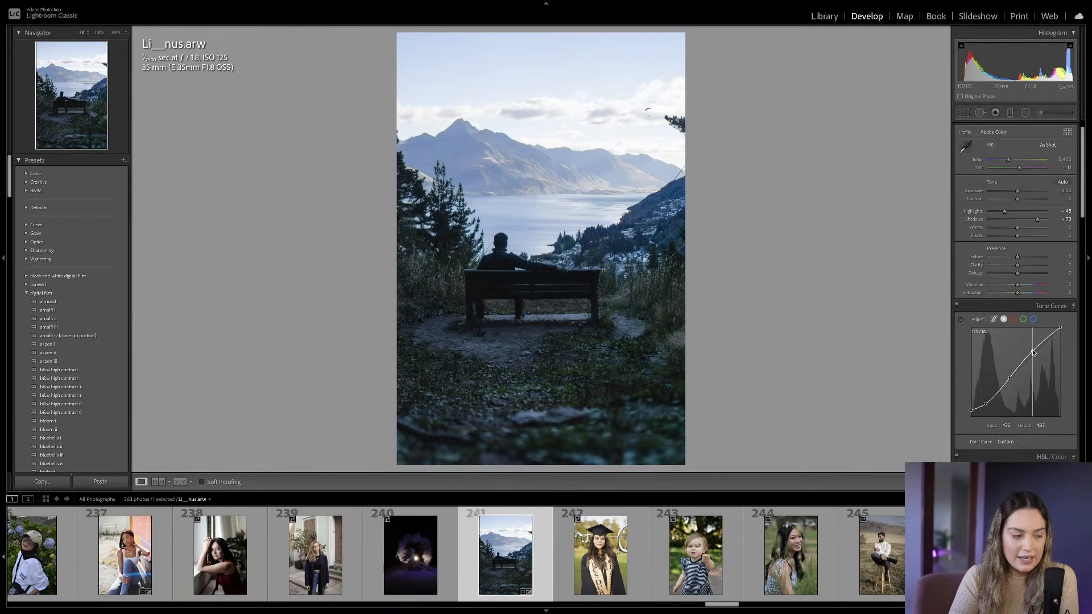
drag(1009, 379, 1007, 379)
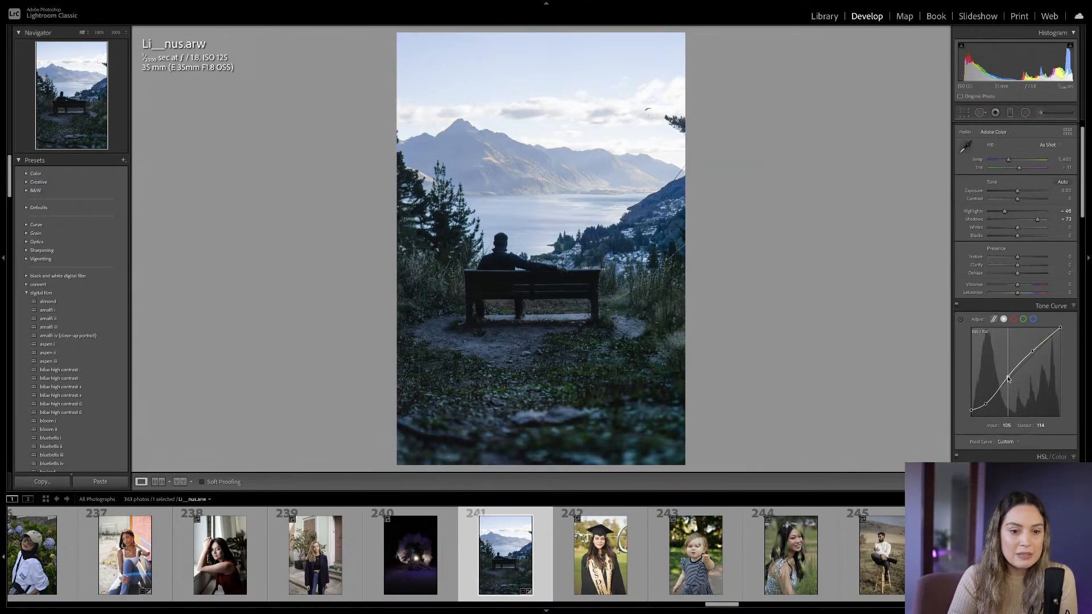
drag(1060, 327, 1033, 354)
Warm Temp to about 6,600 and set Exposure +0.05, Contrast +6, Highlights -71, Shadows +75, Blacks +31, Vibrance +22 and Saturation -20.
drag(1008, 159, 1015, 161)
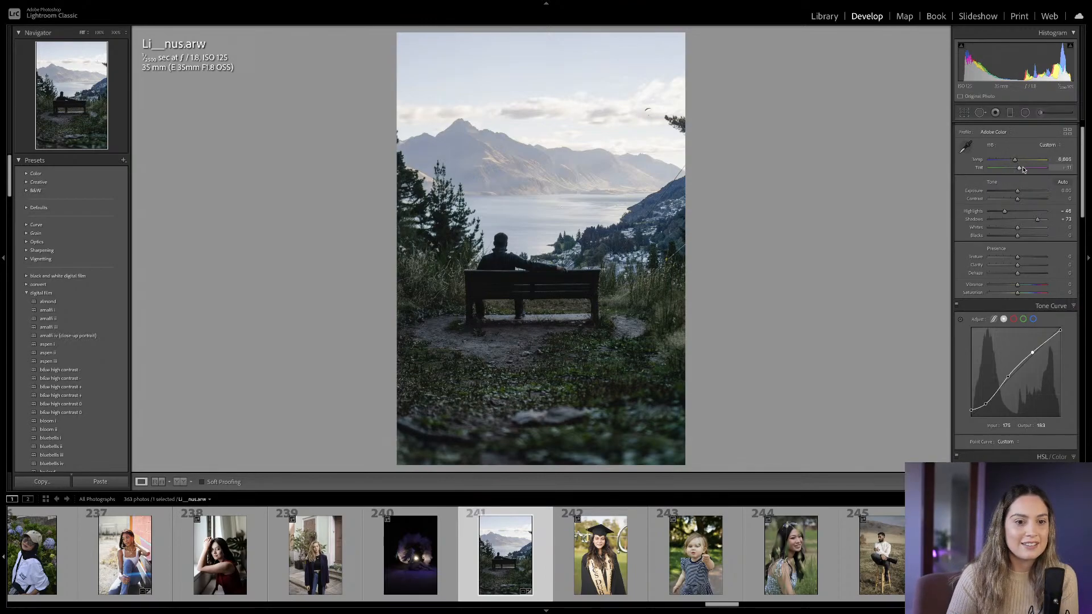
mouse_move(1018, 191)
mouse_down()
mouse_move(1033, 231)
mouse_move(1038, 218)
mouse_move(997, 211)
mouse_move(1018, 196)
mouse_up()
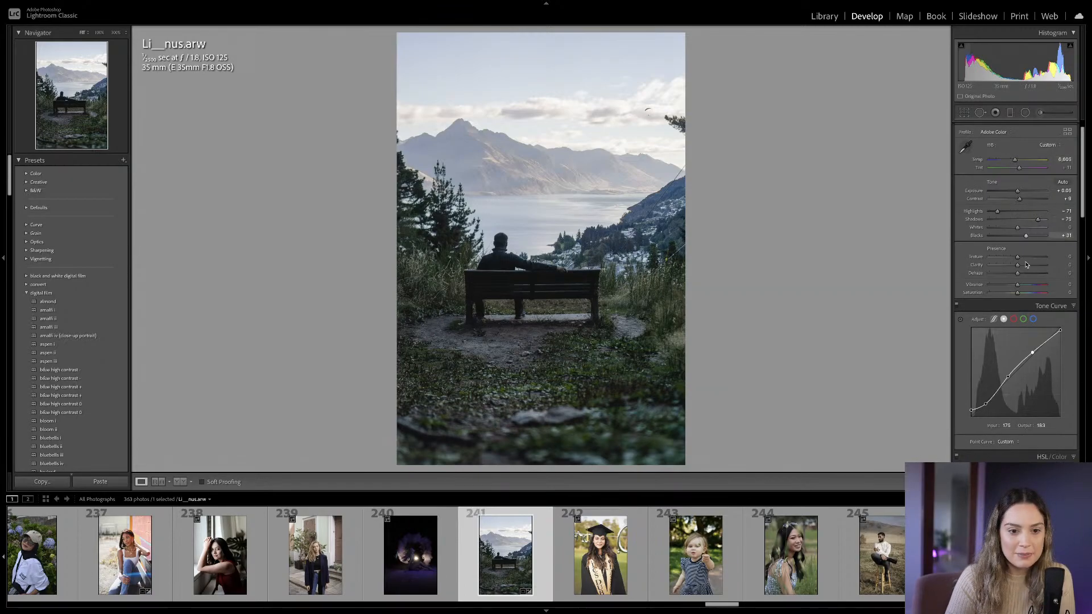
mouse_move(1017, 284)
mouse_down()
mouse_move(1013, 294)
mouse_move(1022, 286)
mouse_up()
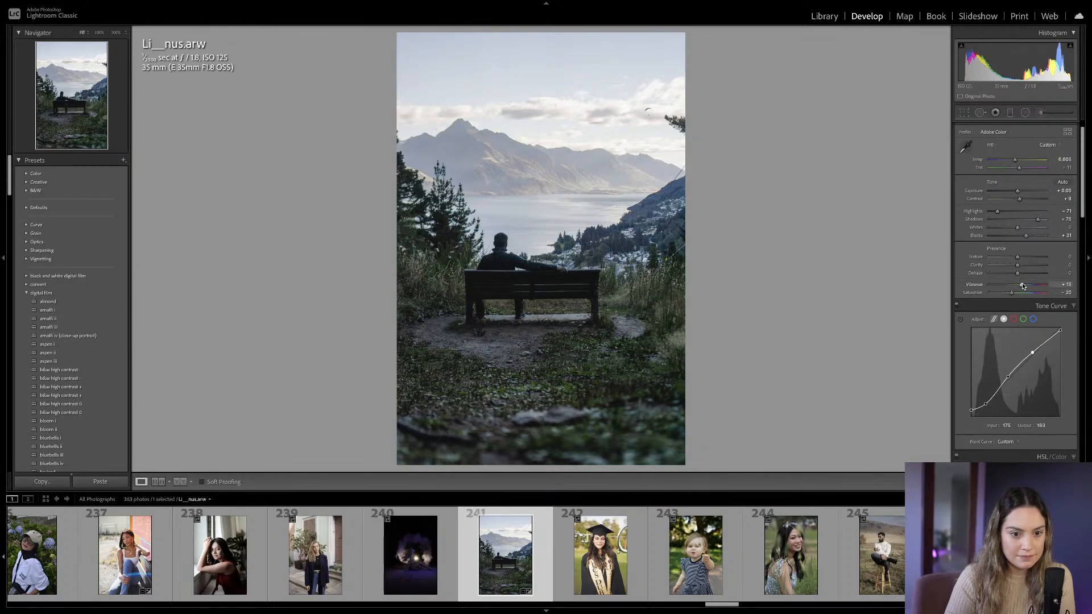
Add a graduated filter over the sky and lake and give it a luminance range mask with the mask preview enabled.
click(1010, 112)
drag(517, 183, 519, 292)
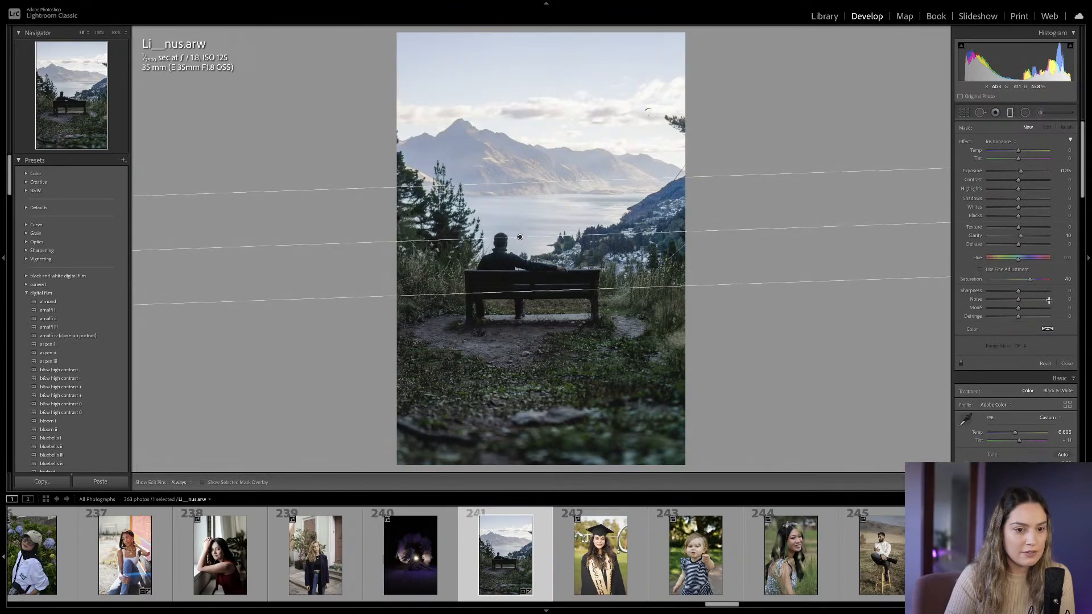
click(1024, 346)
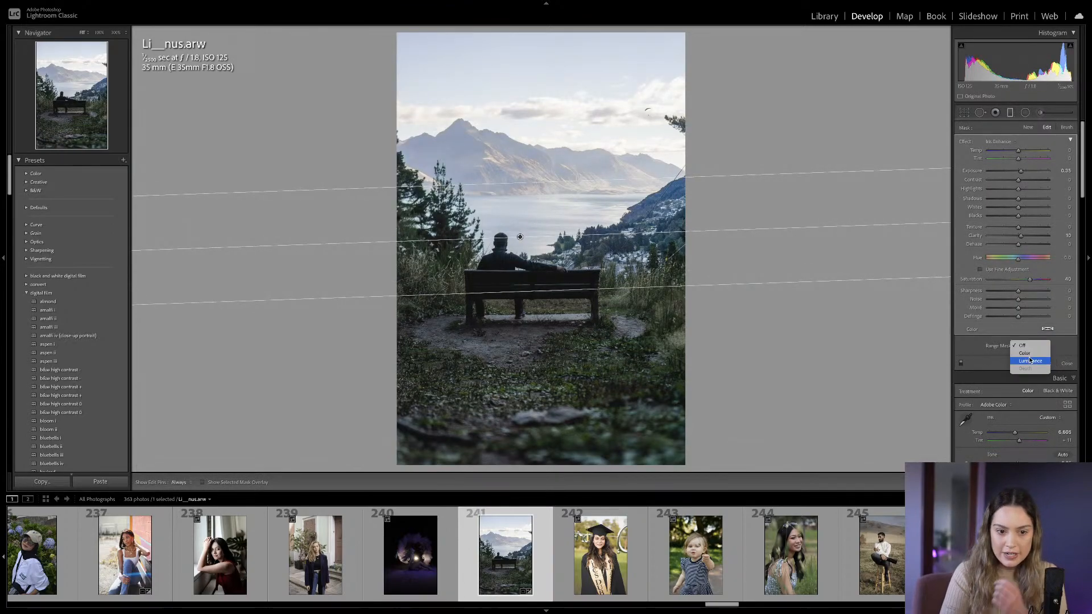
click(1022, 364)
click(982, 358)
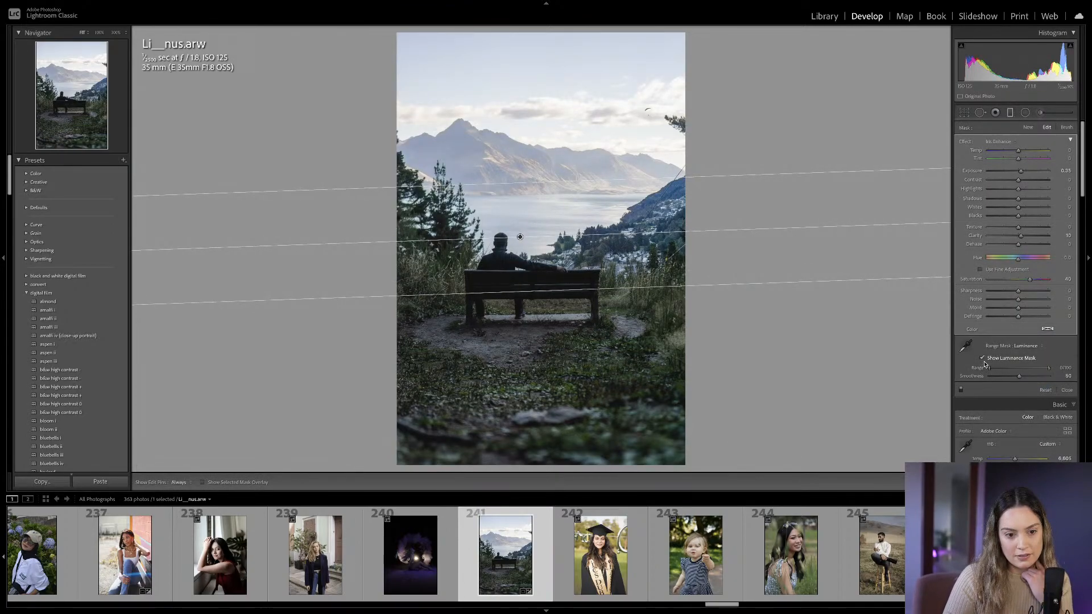
Restrict the filter's luminance range to 52/100, move its centre down to the bench, and hide the mask preview.
drag(991, 368, 1012, 370)
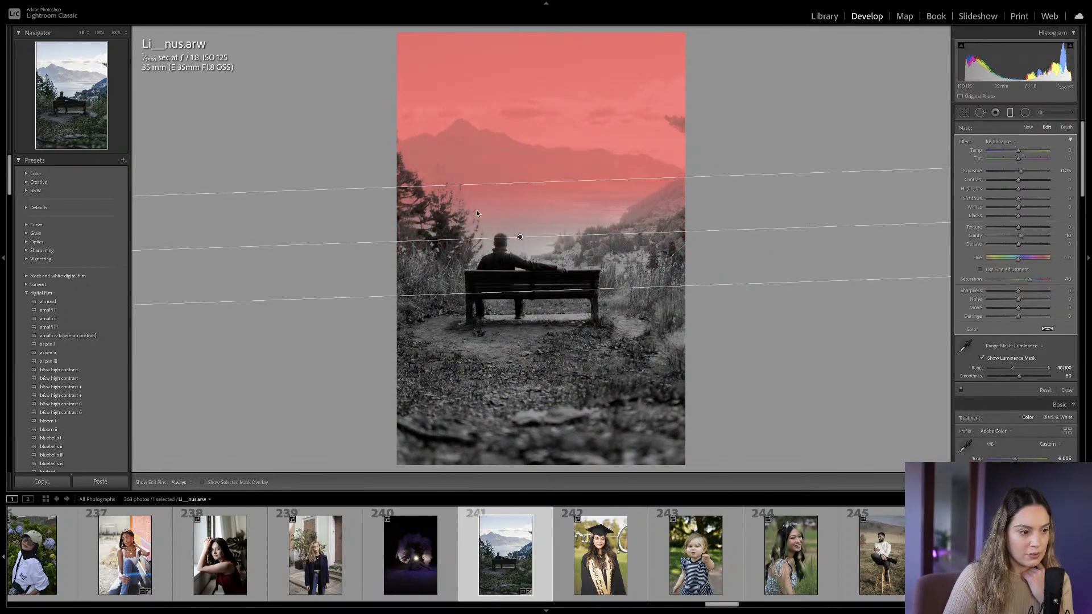
drag(520, 237, 557, 274)
drag(1014, 370, 1020, 370)
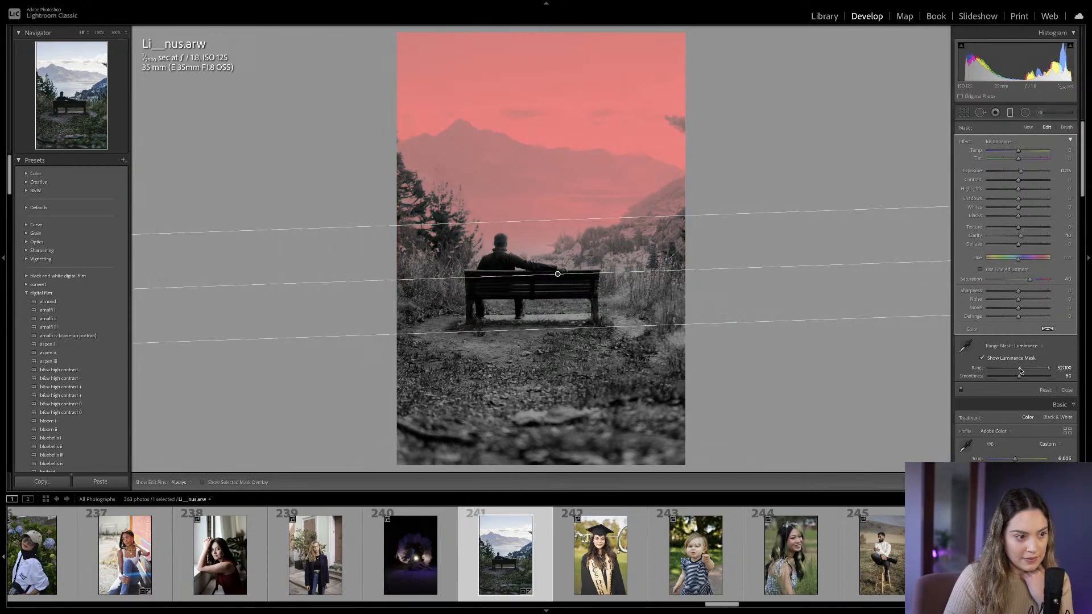
click(982, 357)
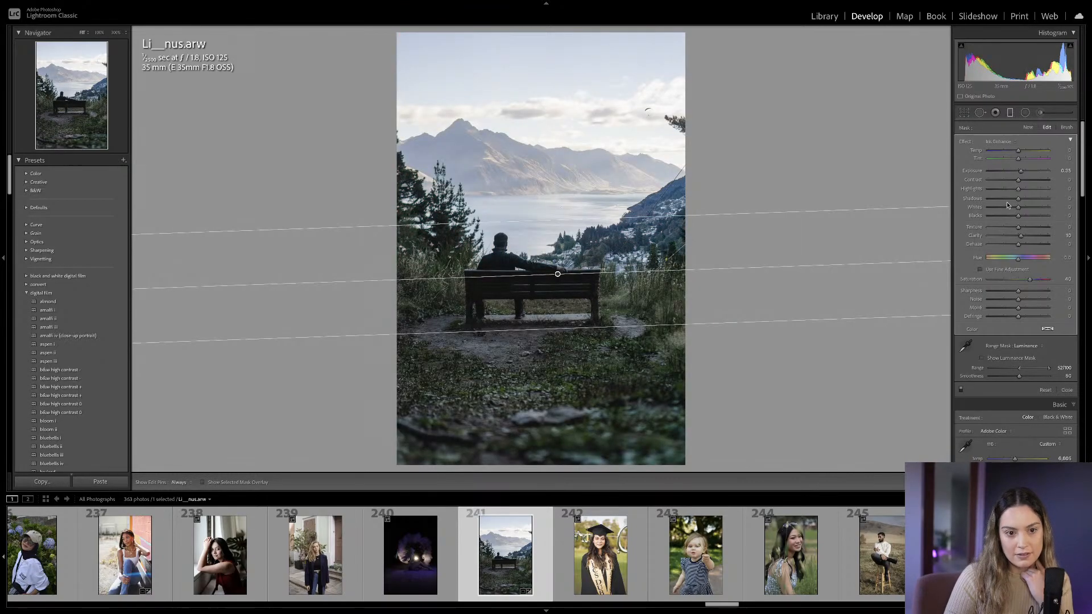
Warm the sky filter with Temp and Tint, lower Highlights, set Exposure -0.09 and Saturation 16, and compare with the original photo.
mouse_move(1021, 171)
mouse_down()
mouse_move(998, 169)
mouse_move(1018, 173)
mouse_up()
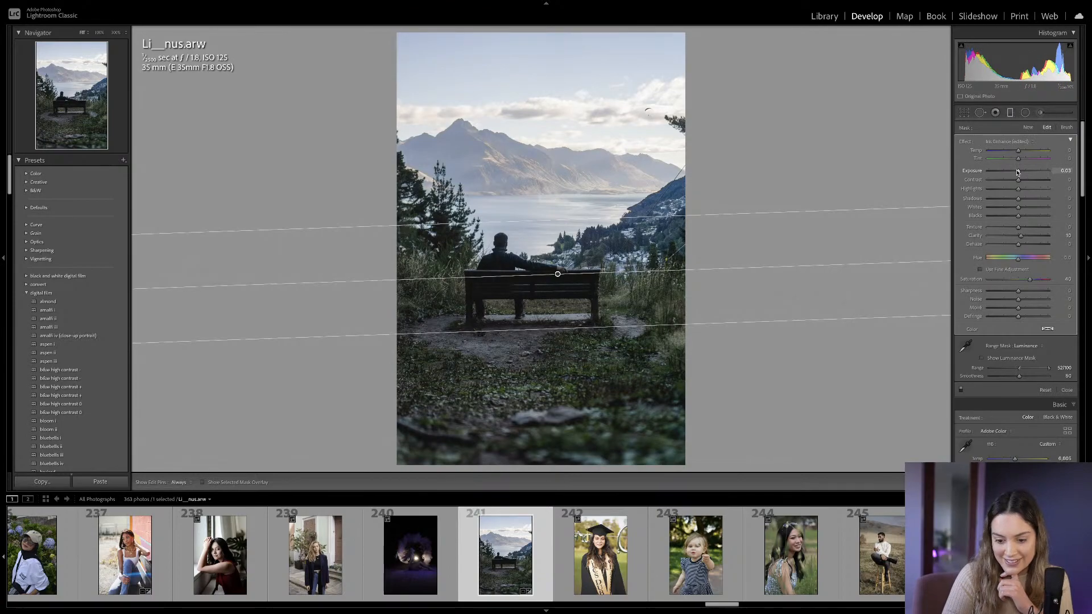
mouse_move(1017, 172)
mouse_down()
mouse_move(1003, 190)
mouse_move(1020, 151)
mouse_move(1023, 160)
mouse_up()
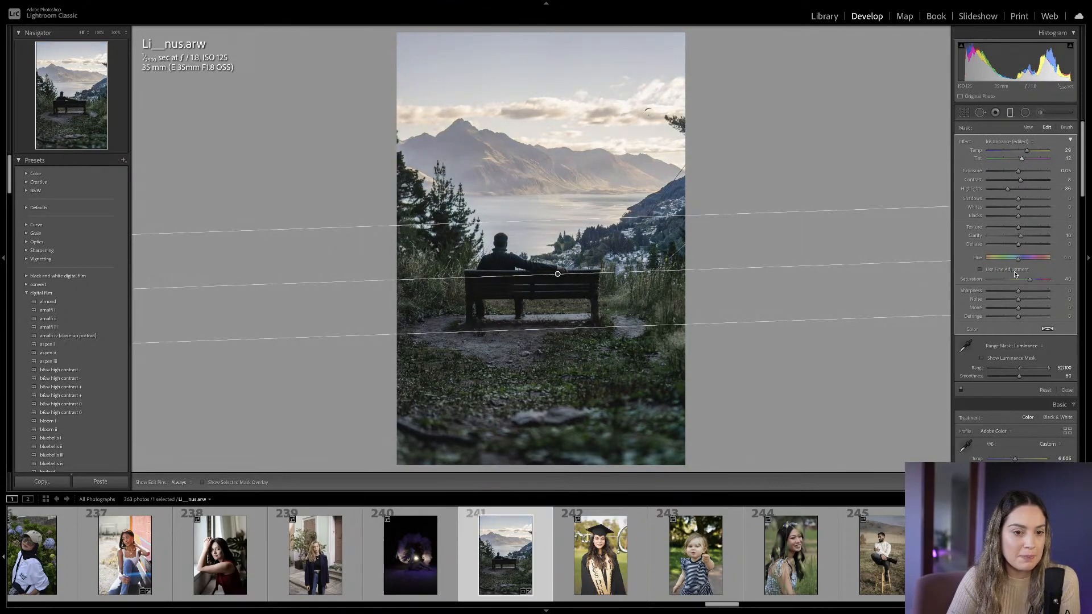
drag(1020, 281, 1022, 281)
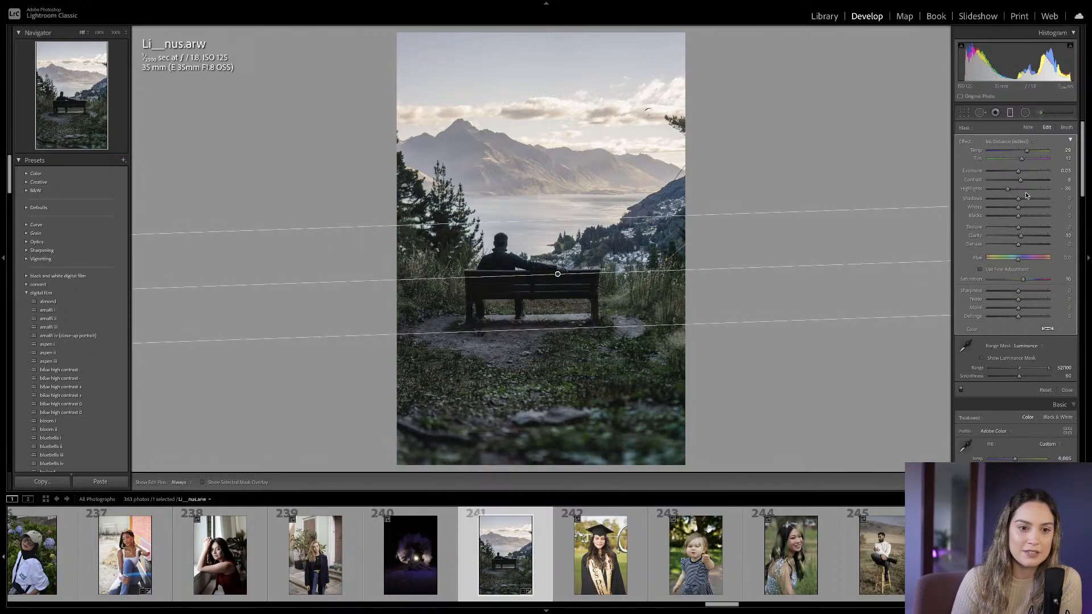
drag(1014, 192, 1014, 192)
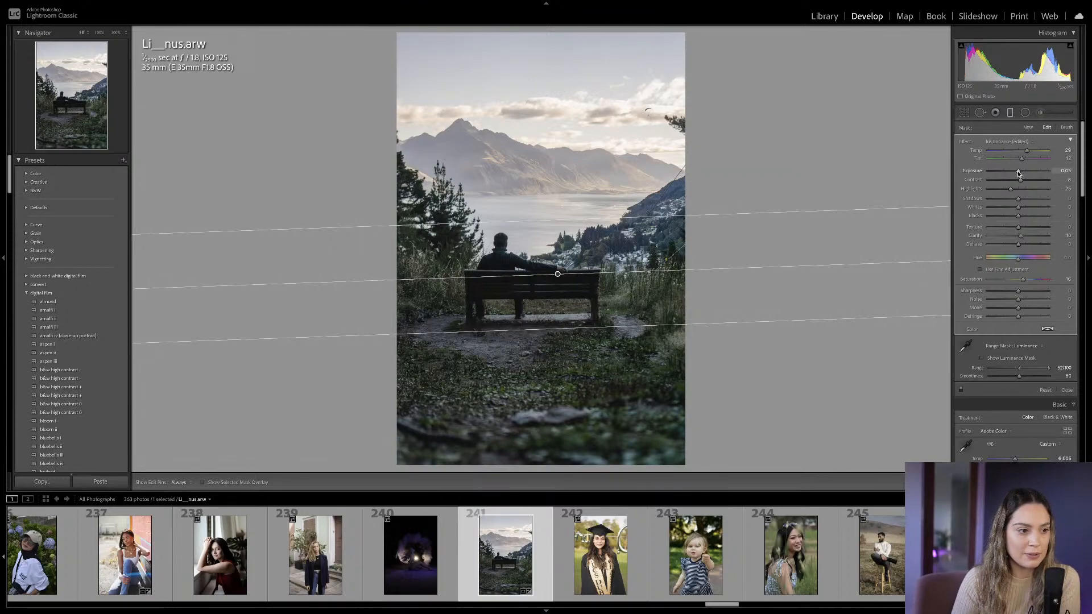
drag(1019, 171, 1017, 173)
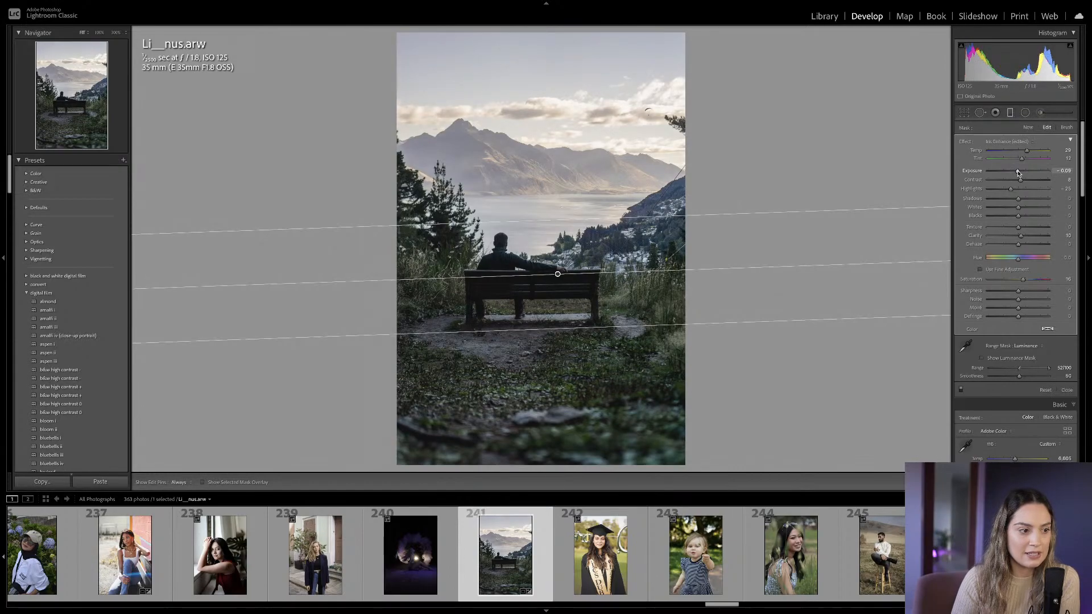
key(m)
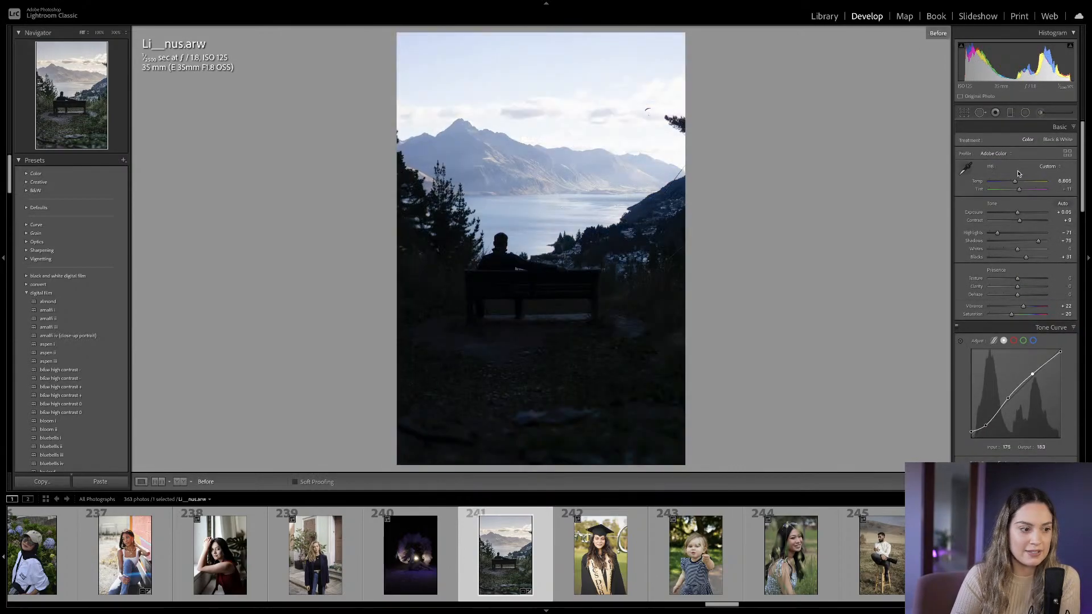
Add a second graduated filter from the foreground up past the bench and clear its preset adjustments by choosing the Tint effect.
click(1010, 112)
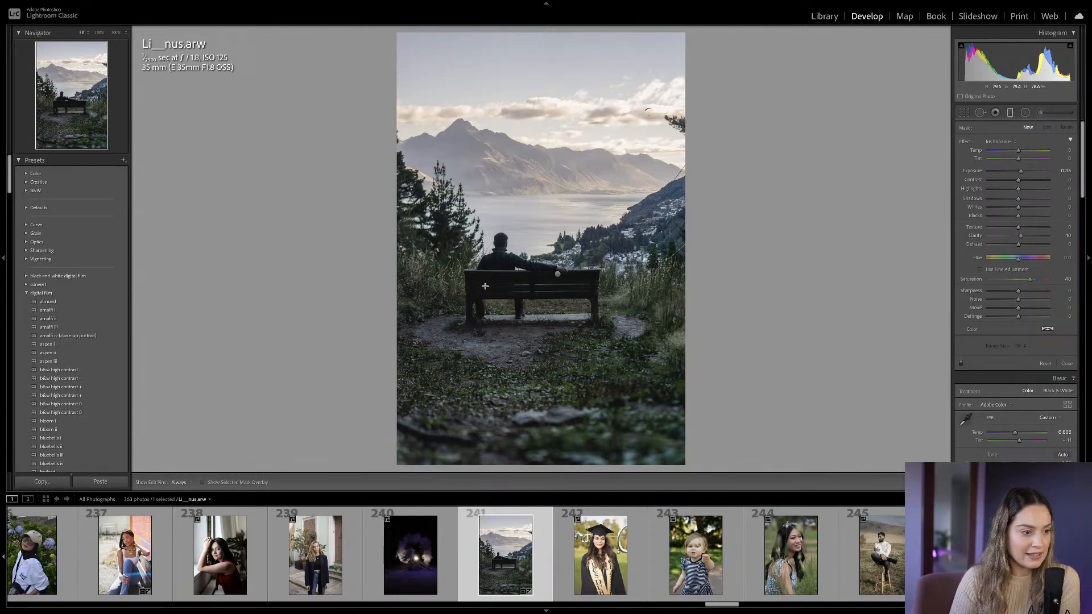
drag(584, 391, 573, 174)
drag(577, 286, 569, 313)
double_click(1030, 280)
click(1009, 141)
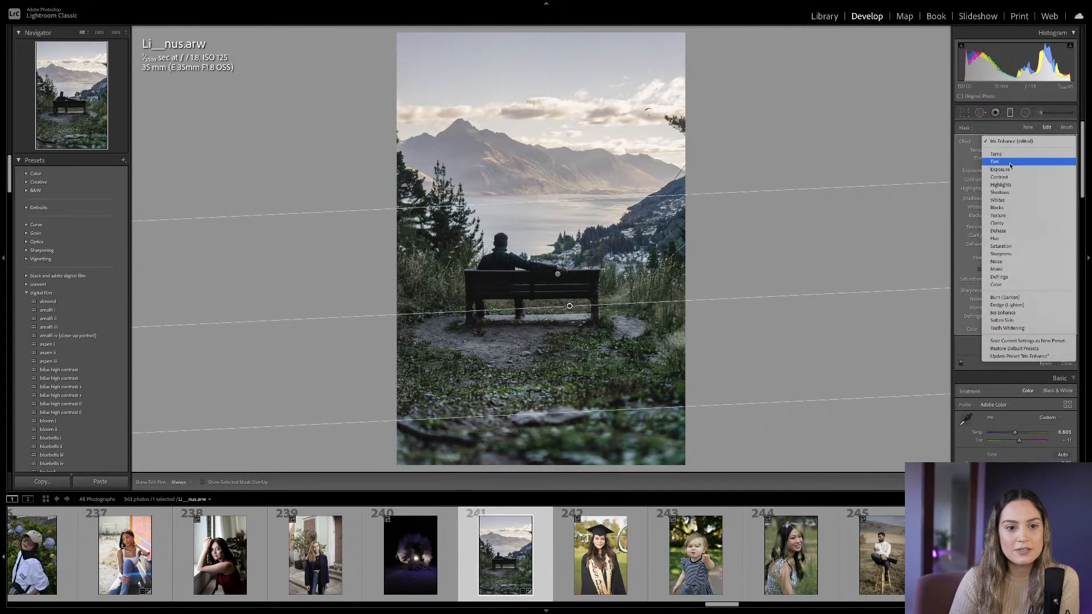
click(1010, 162)
Darken the foreground filter with Exposure -0.05, Contrast -18 and Shadows -33, and position its centre just below the bench.
drag(1017, 171, 1016, 216)
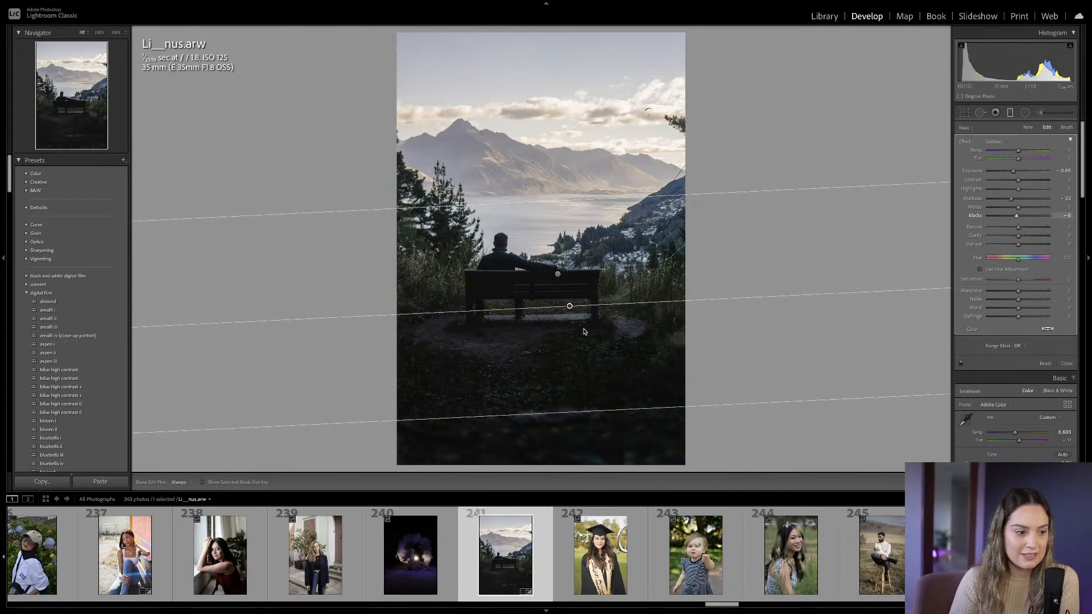
drag(572, 307, 609, 339)
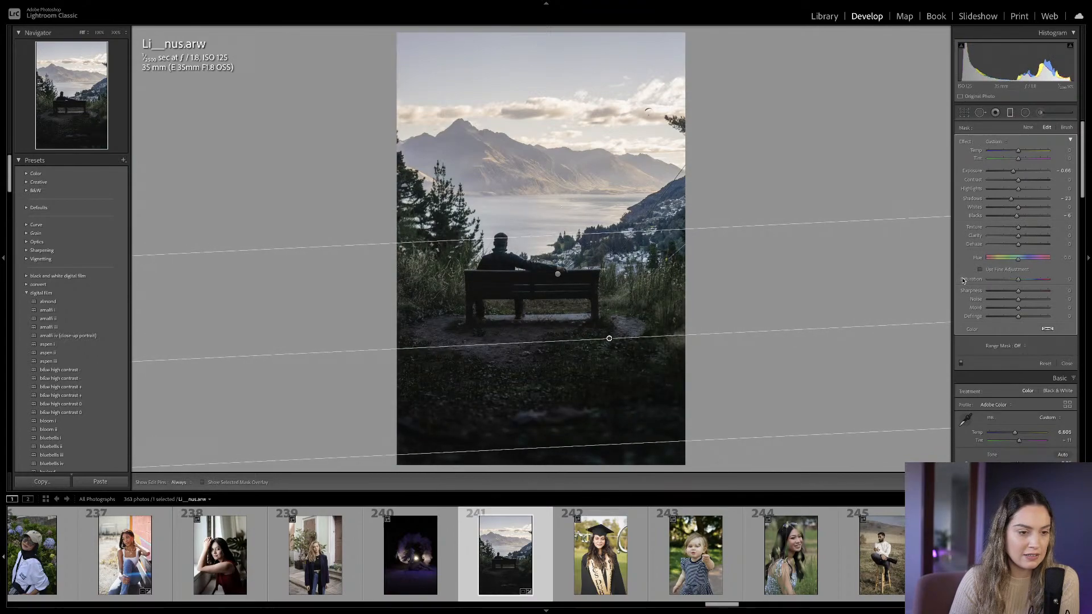
double_click(1015, 216)
double_click(1013, 172)
mouse_move(1012, 198)
mouse_down()
mouse_move(1022, 155)
mouse_move(1008, 198)
mouse_up()
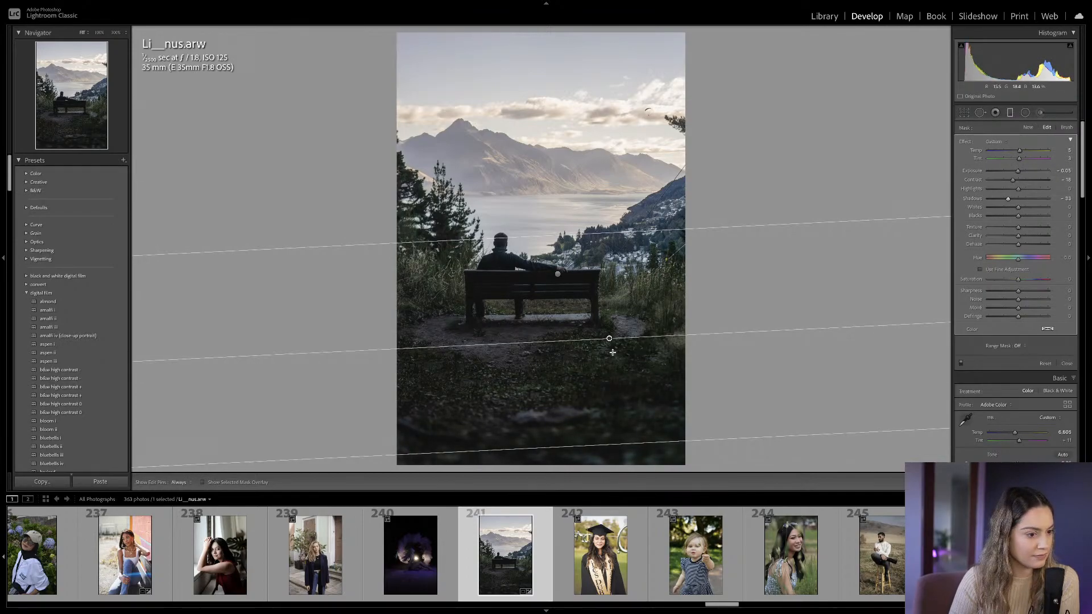
drag(608, 339, 678, 324)
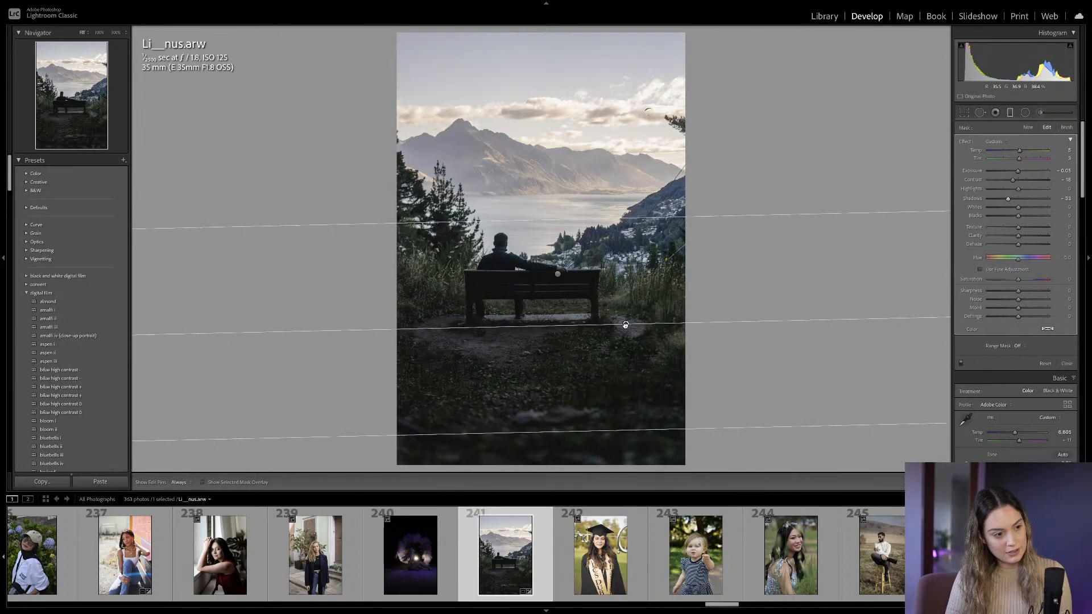
key(m)
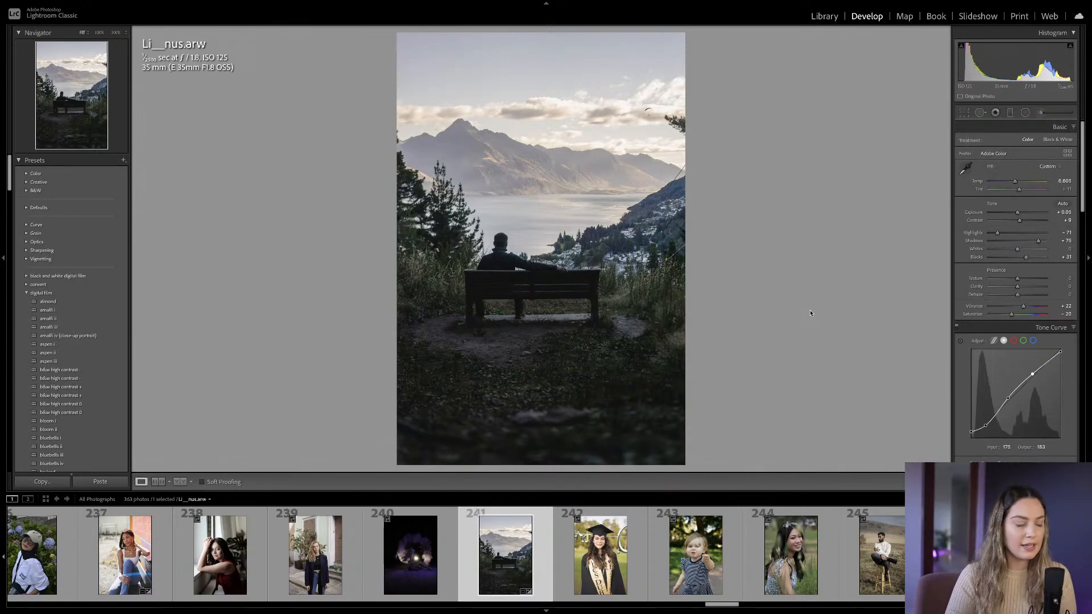
Add a third graduated filter rising from below the bench to the sky, centred on the lake, and clear its preset by choosing the Temp effect.
click(1011, 113)
drag(507, 126, 519, 89)
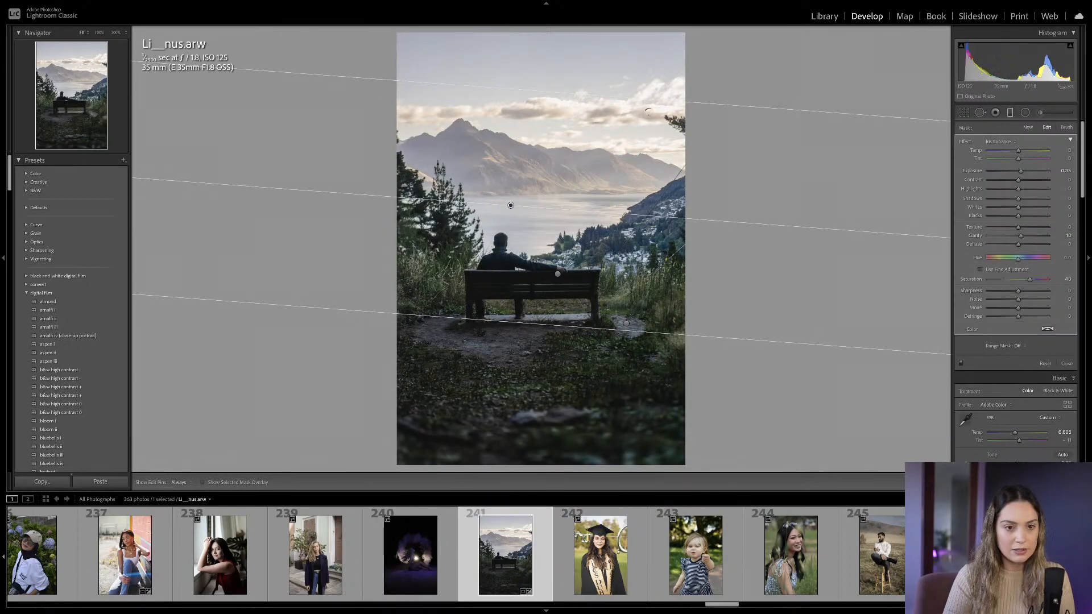
click(996, 141)
click(1001, 10)
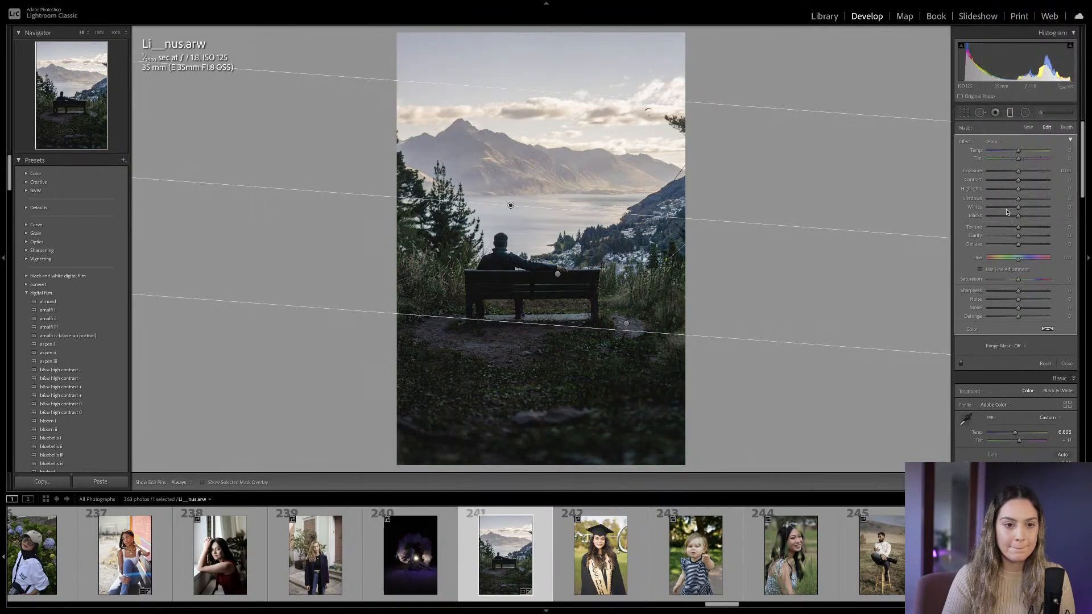
Warm the new graduated filter with Temp and Tint, finish masking, and compare the result with the original photo.
mouse_move(1020, 161)
mouse_down()
mouse_move(1020, 151)
mouse_move(1022, 161)
mouse_up()
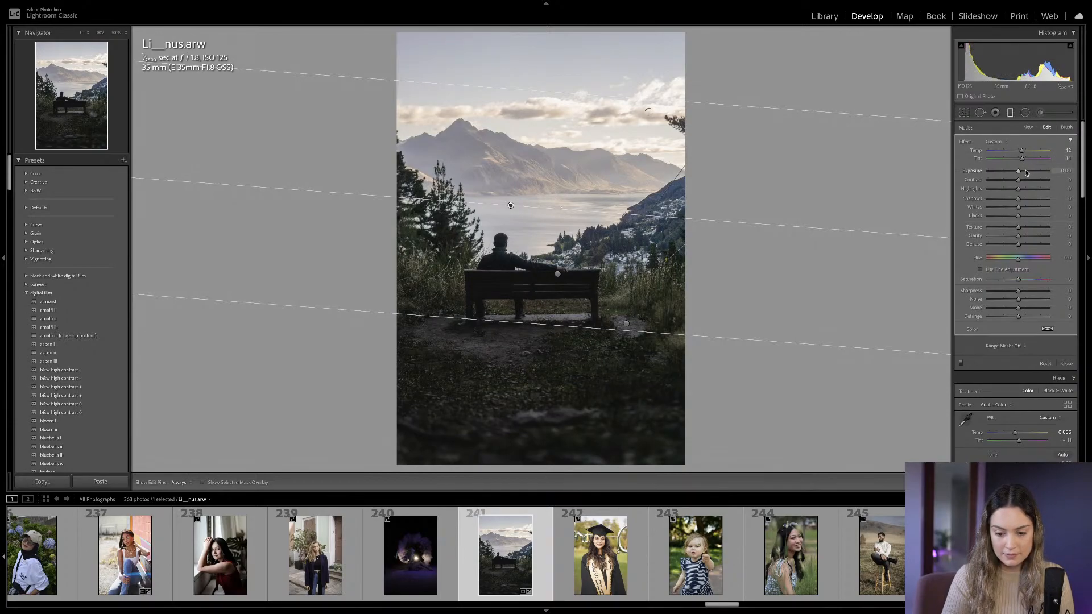
key(Return)
key(m)
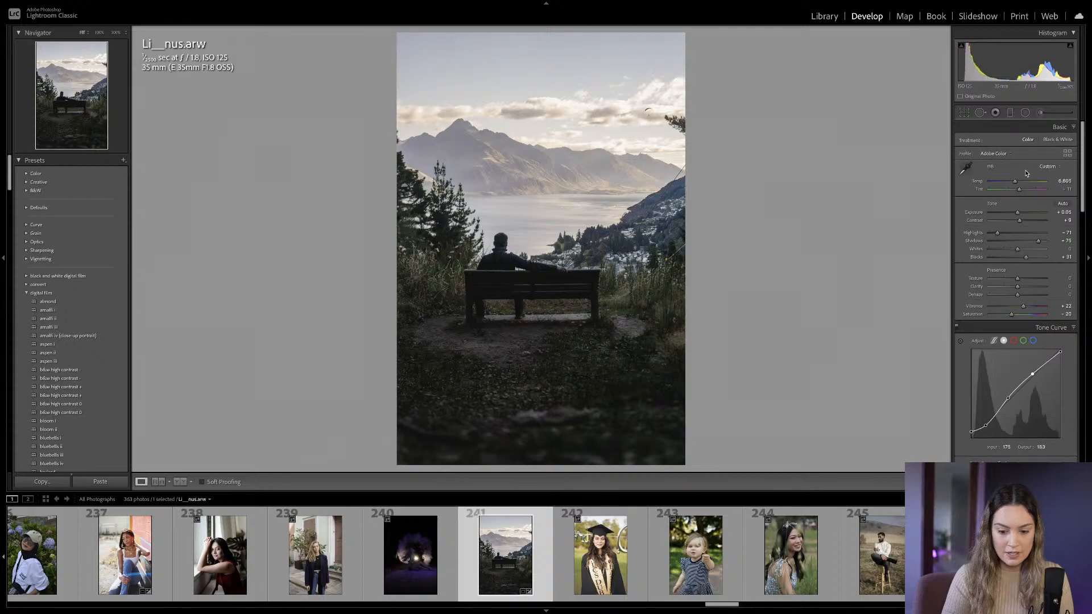
key(backslash)
key(backslash)
key(backslash)
key(backslash)
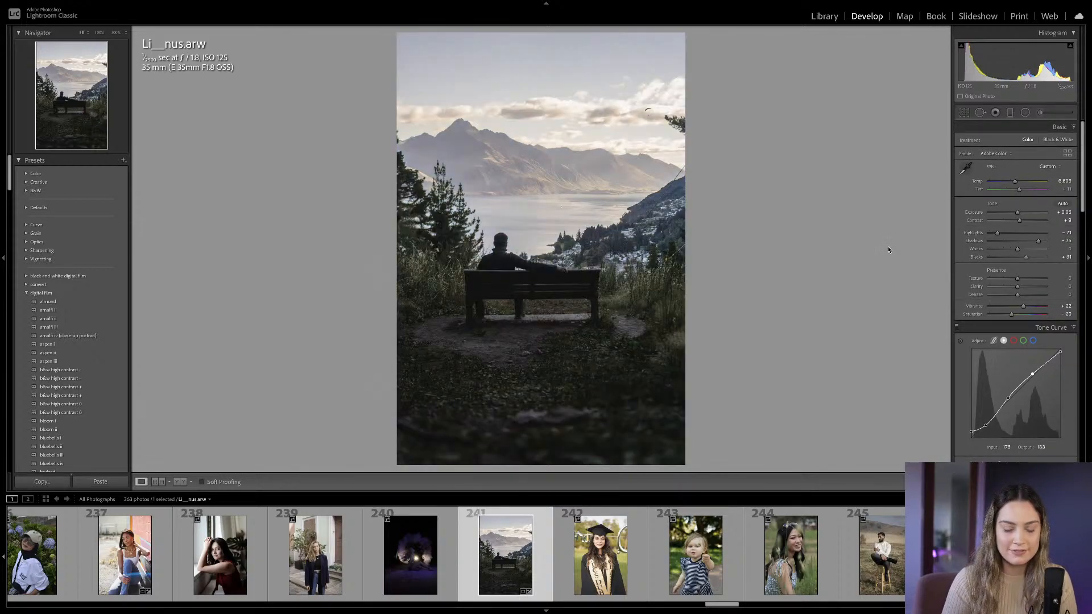
Color grade the midtones to hue 32, saturation 6, warm the shadows, tint the highlights slightly blue, and compare with the original.
scroll(1001, 266, down, 1)
scroll(1001, 266, down, 10)
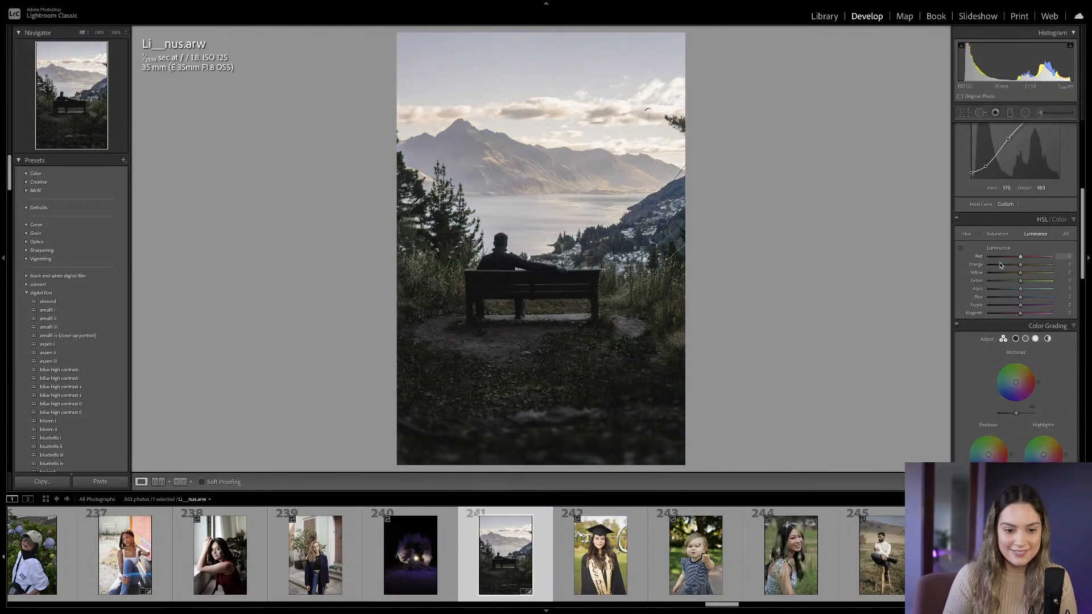
drag(1016, 297, 1019, 294)
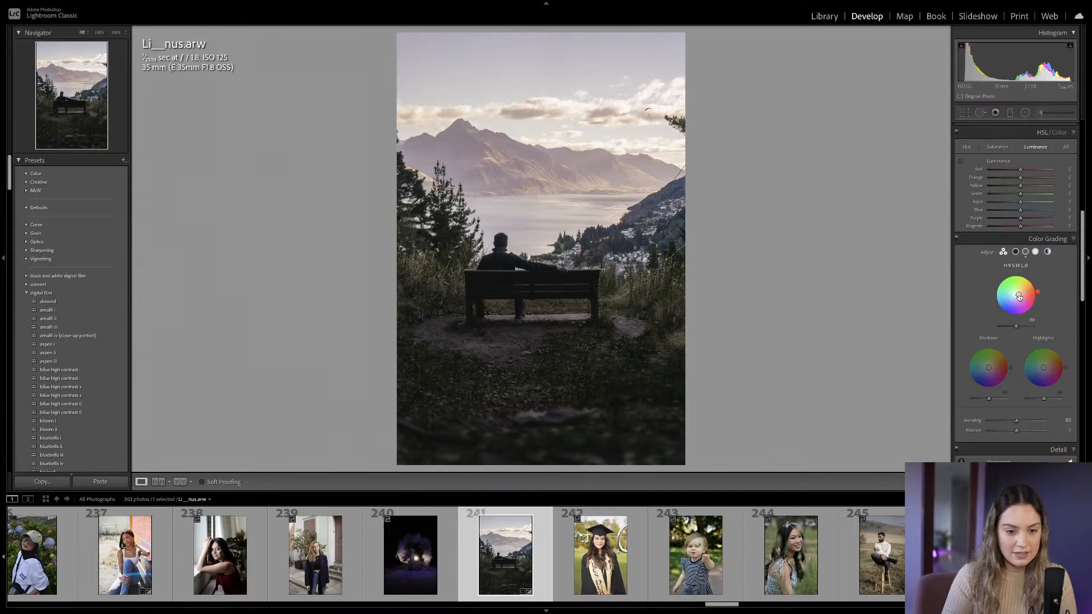
mouse_move(1044, 368)
mouse_down()
mouse_move(990, 369)
mouse_move(1042, 368)
mouse_up()
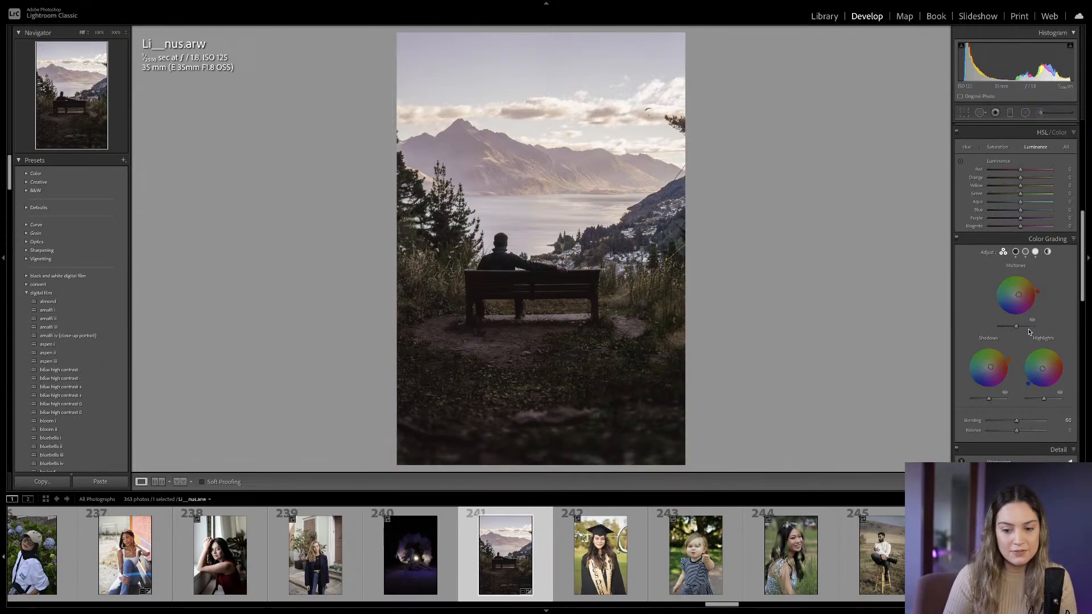
drag(1019, 295, 1017, 296)
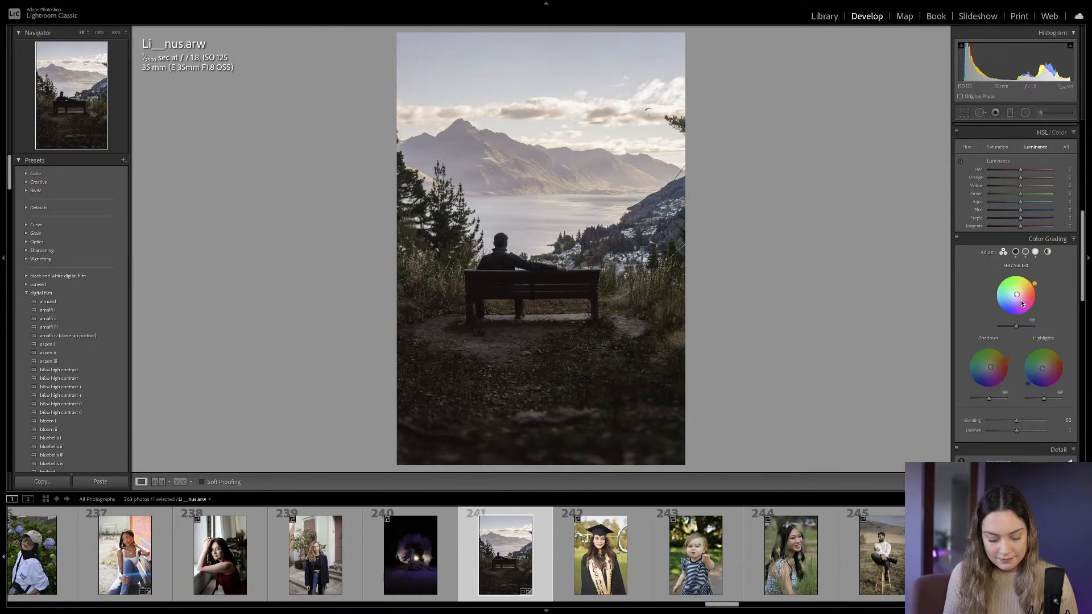
key(backslash)
key(backslash)
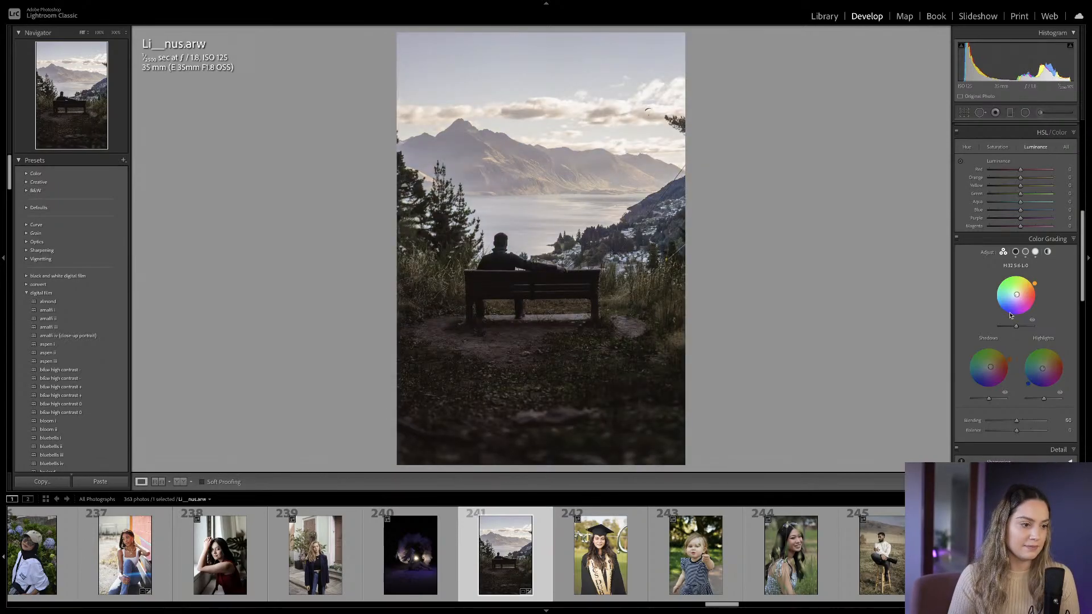
Compare the finished lake-and-bench photo with its original several times and cycle through its photo information overlay.
scroll(1020, 341, up, 10)
scroll(1018, 338, down, 1)
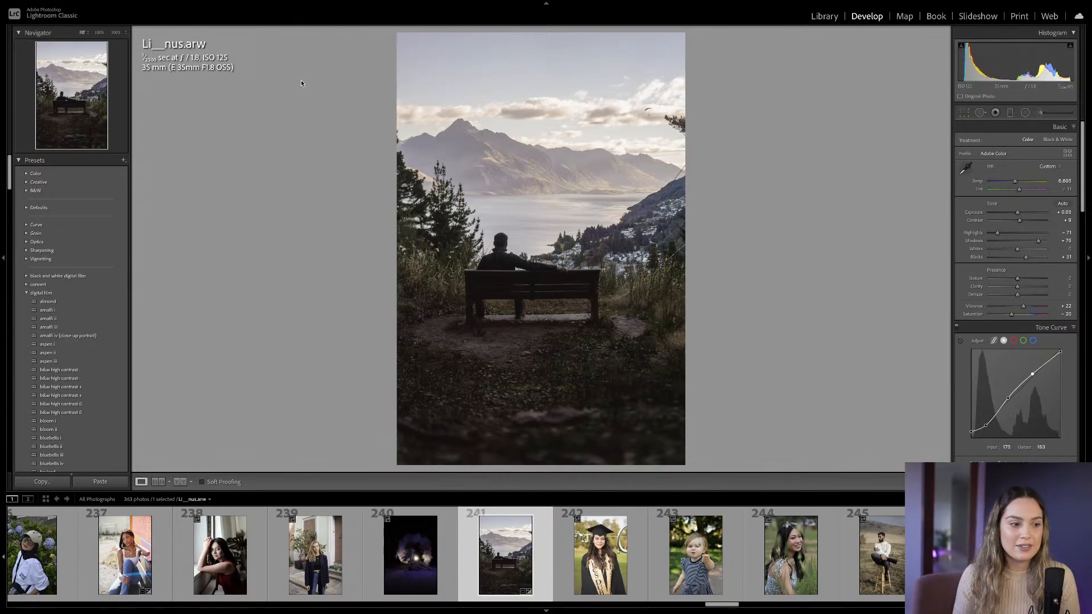
key(backslash)
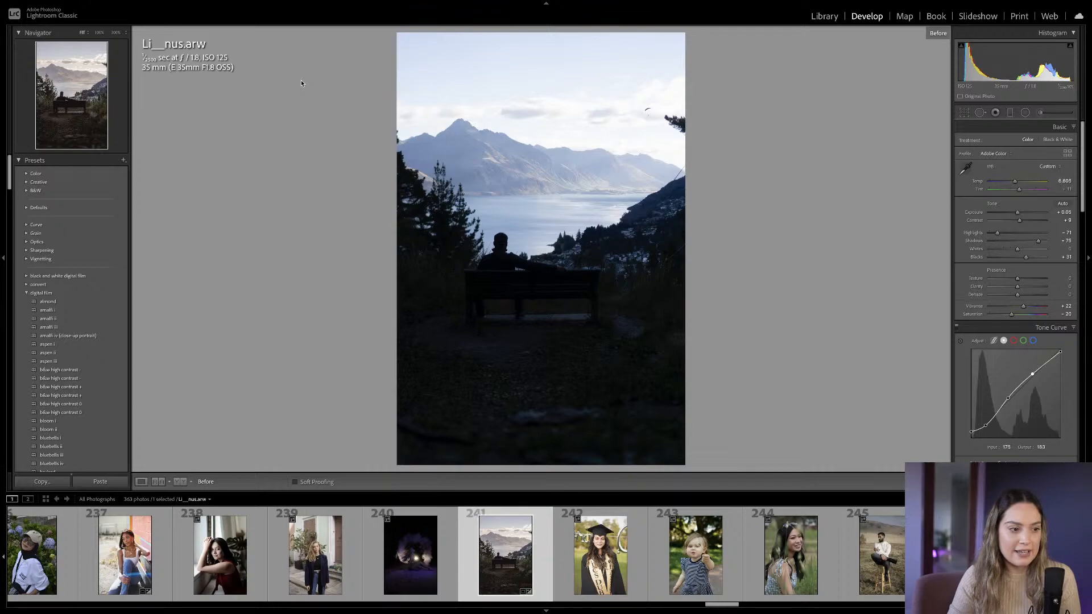
key(backslash)
key(backslash)
key(backslash)
key(backslash)
key(backslash)
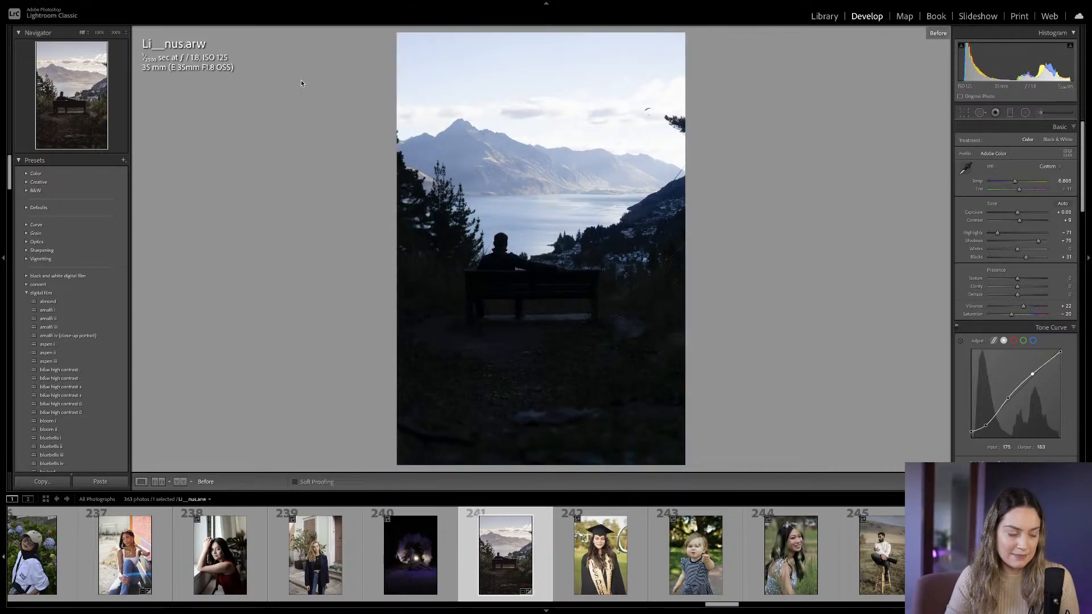
key(backslash)
key(backslash)
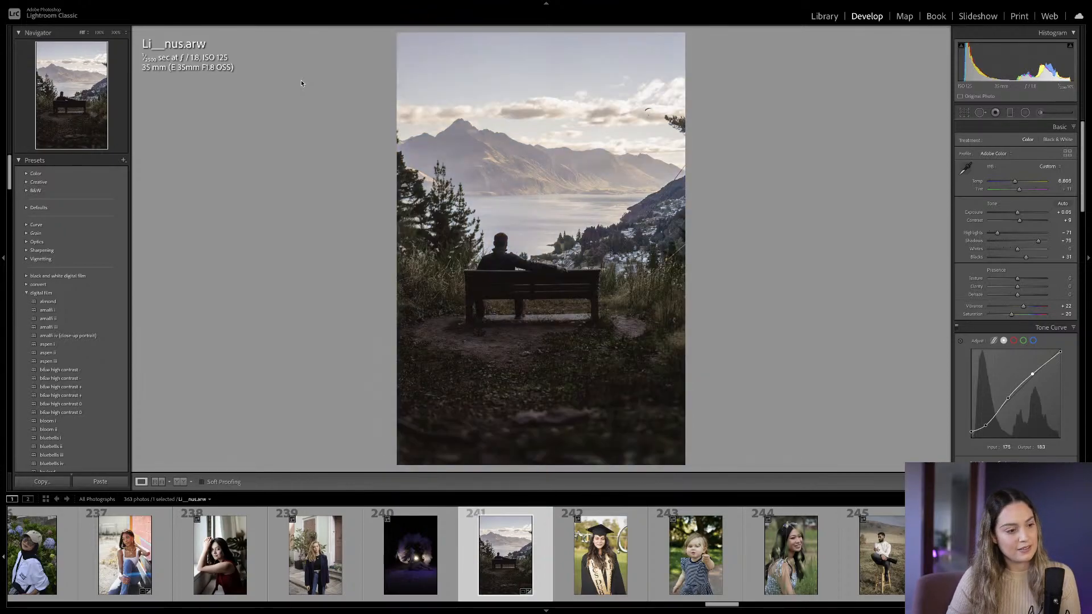
key(i)
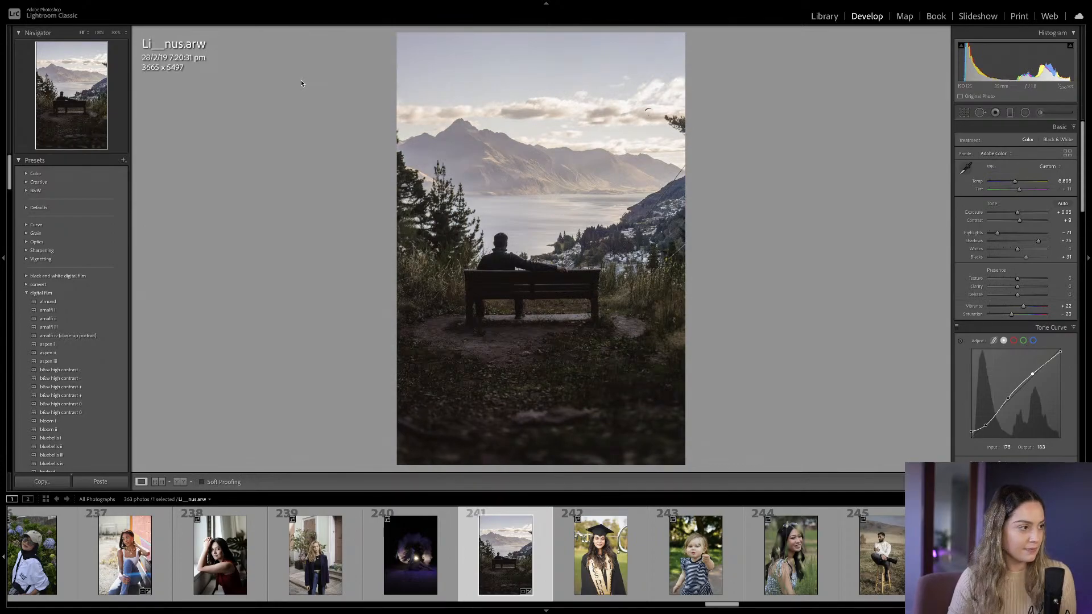
key(i)
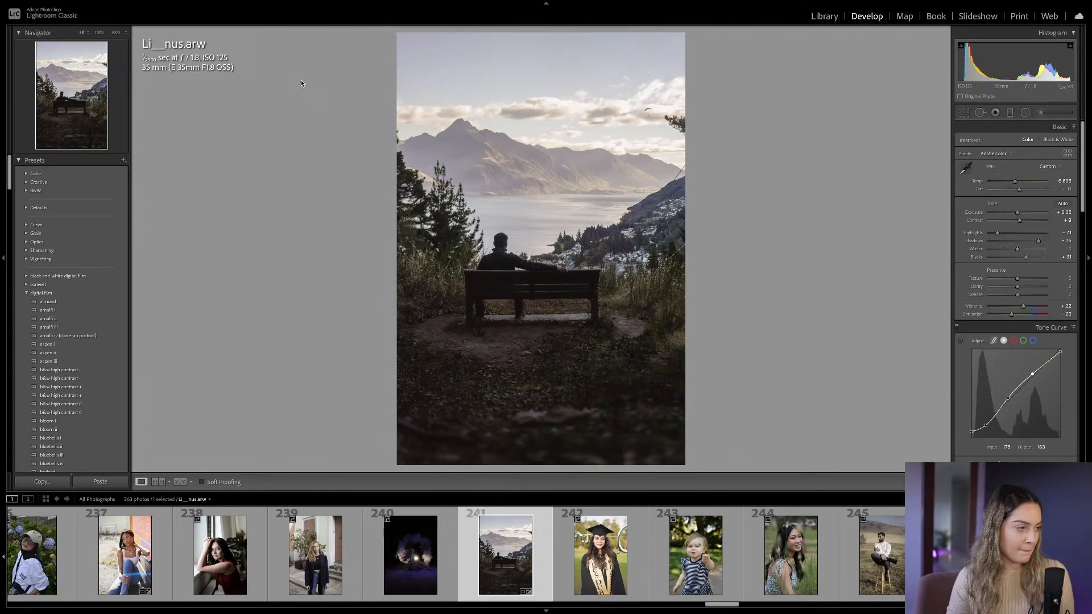
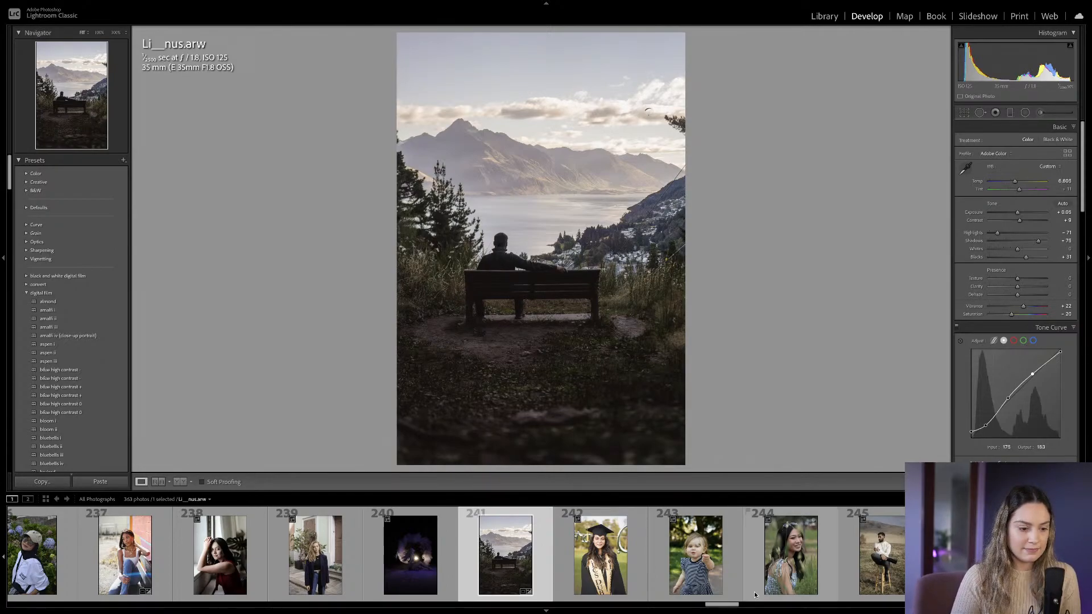
Open the starry night-sky photo with the glowing horizon and fence, number 257 in the collection.
scroll(750, 575, down, 7)
scroll(751, 576, down, 7)
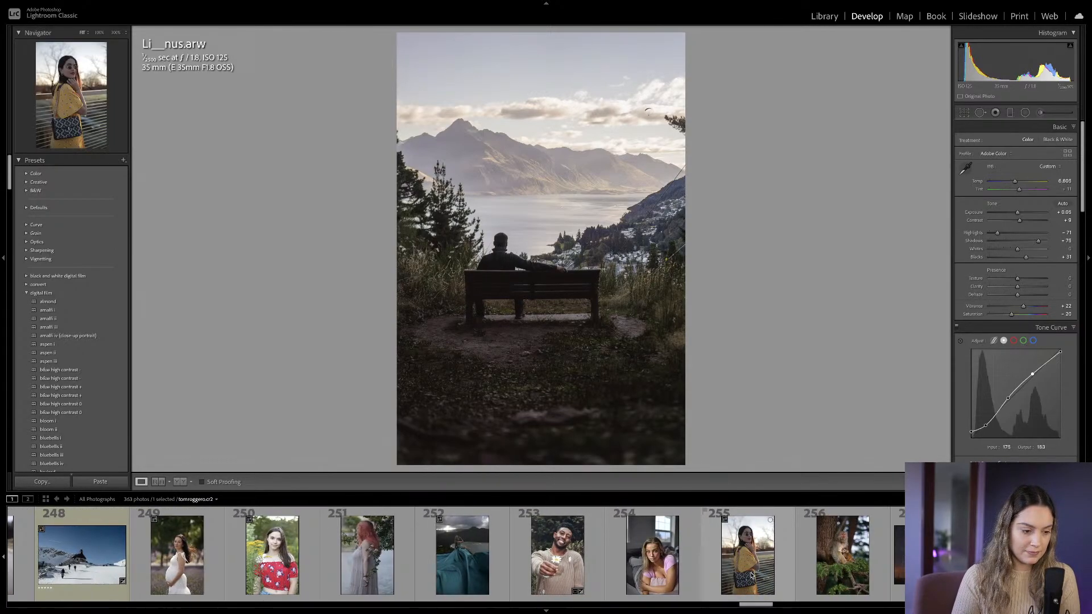
click(703, 562)
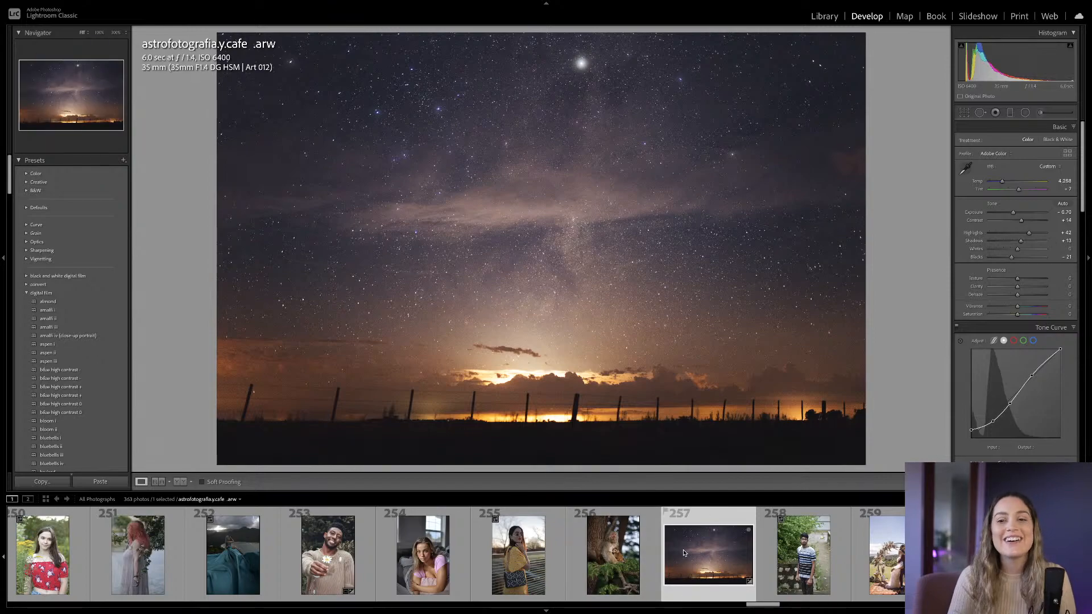
Browse further through the collection and open photo 357, the portrait of the woman in a black turtleneck and checked trousers.
scroll(684, 553, down, 5)
scroll(682, 551, down, 10)
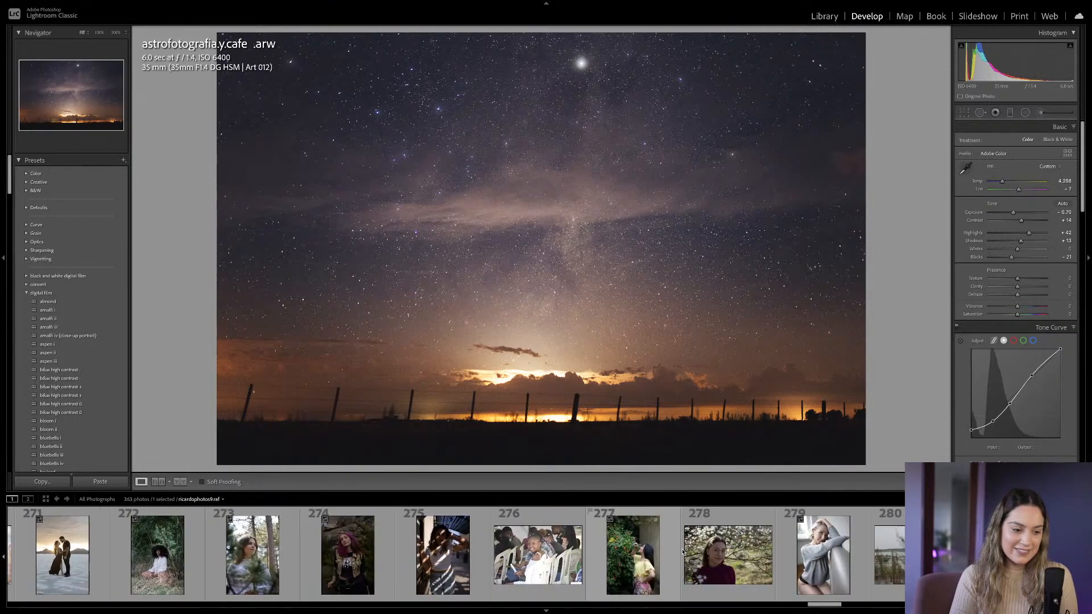
scroll(691, 548, down, 10)
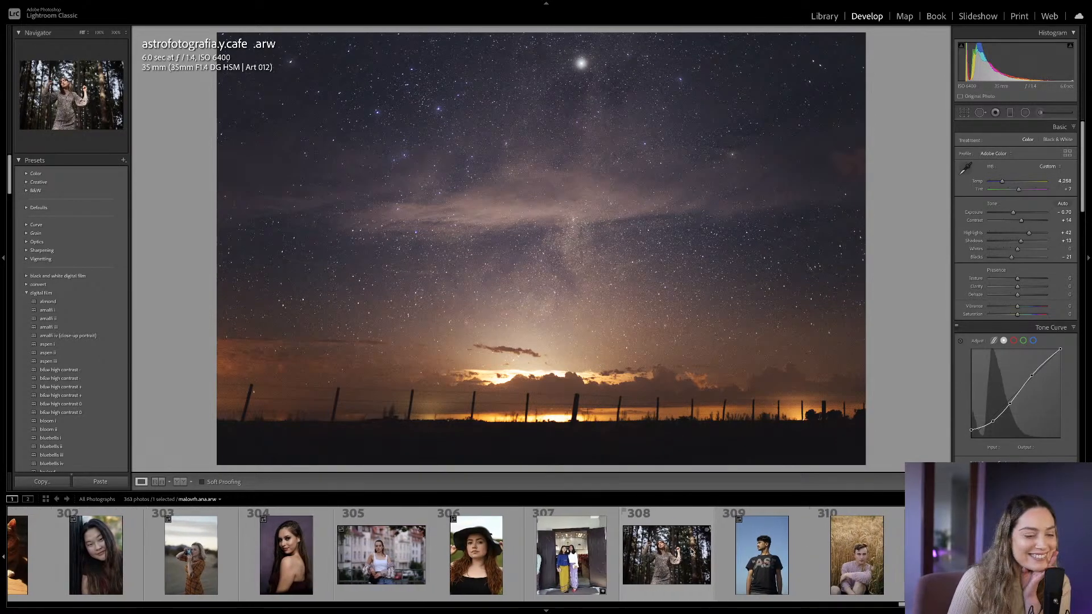
scroll(690, 551, down, 5)
scroll(689, 550, down, 10)
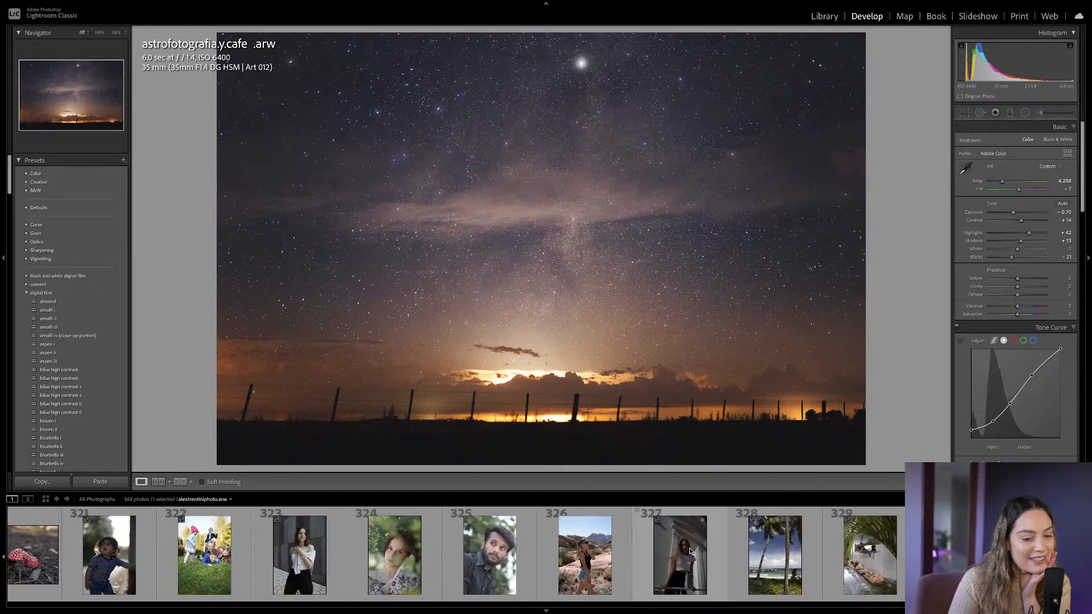
scroll(689, 550, down, 10)
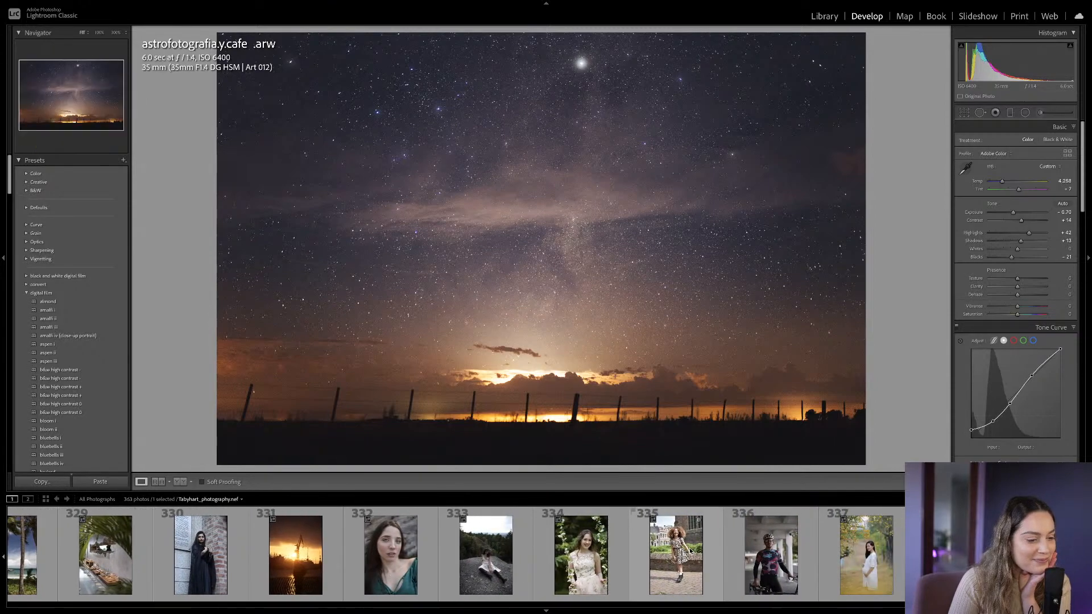
scroll(689, 549, down, 10)
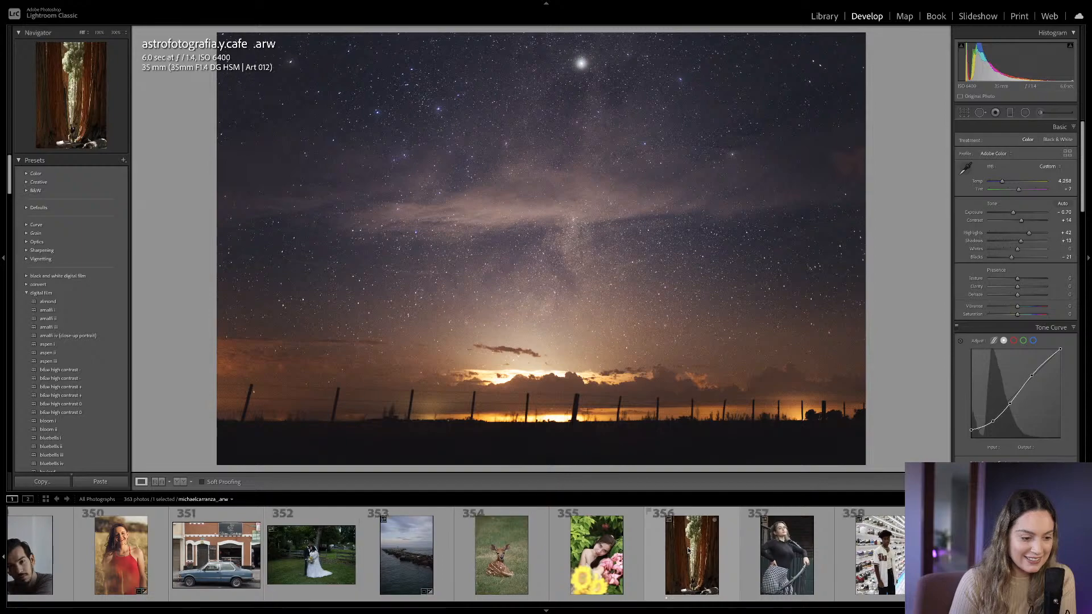
click(798, 553)
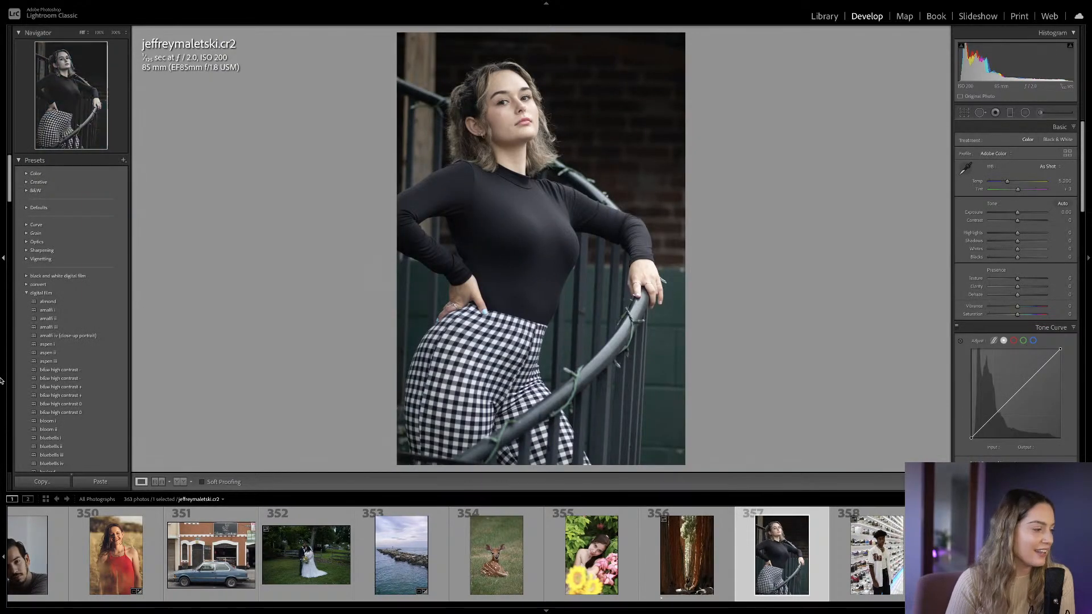
Look through the digital film presets, from the amalfi to the jungle presets, previewing them on the railing portrait.
scroll(84, 318, down, 3)
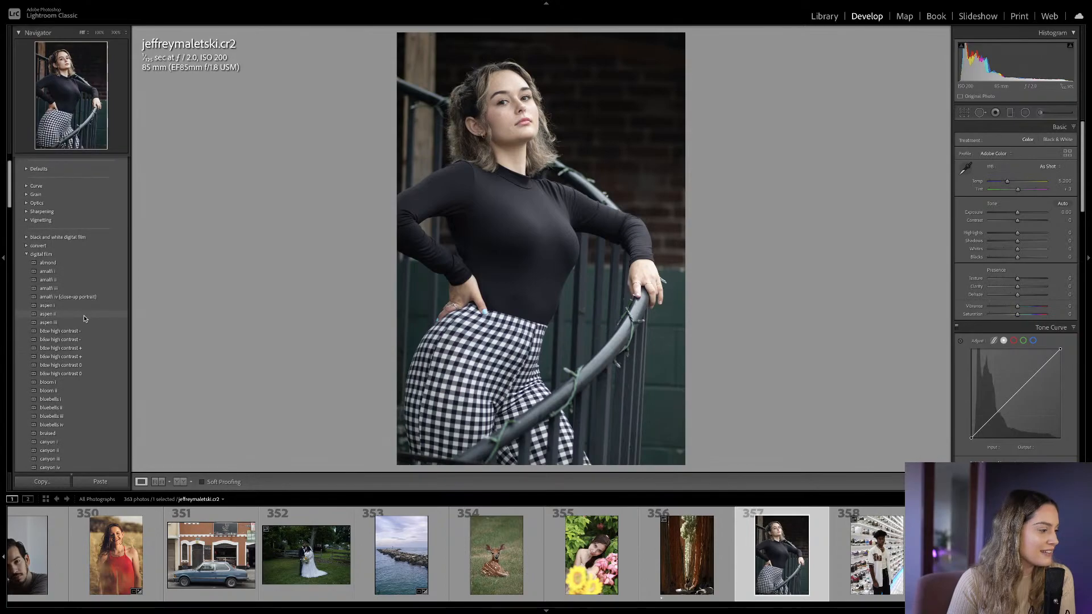
scroll(84, 318, down, 2)
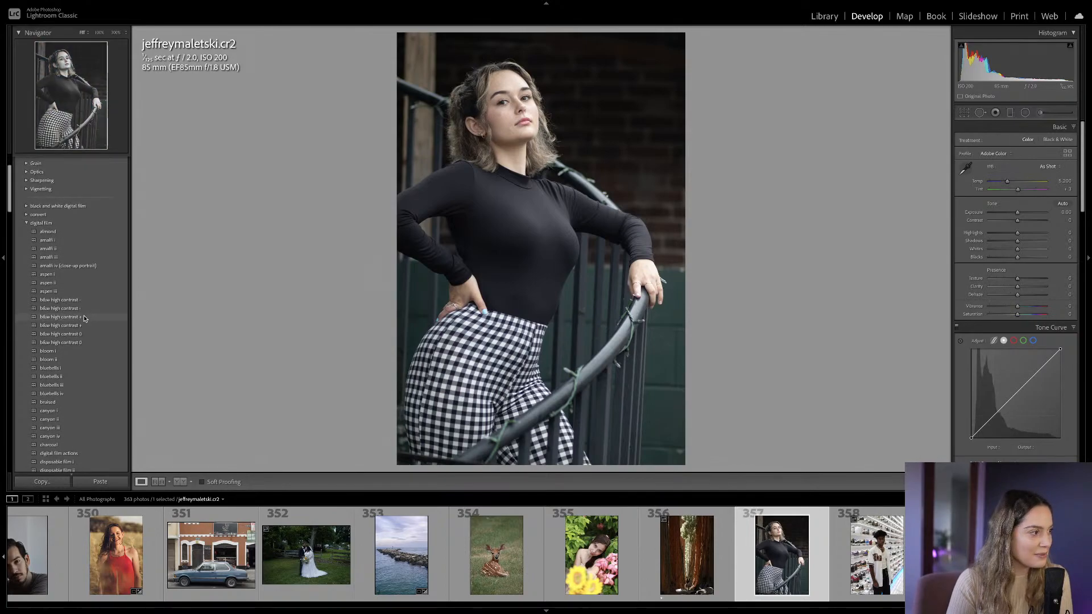
scroll(83, 317, down, 5)
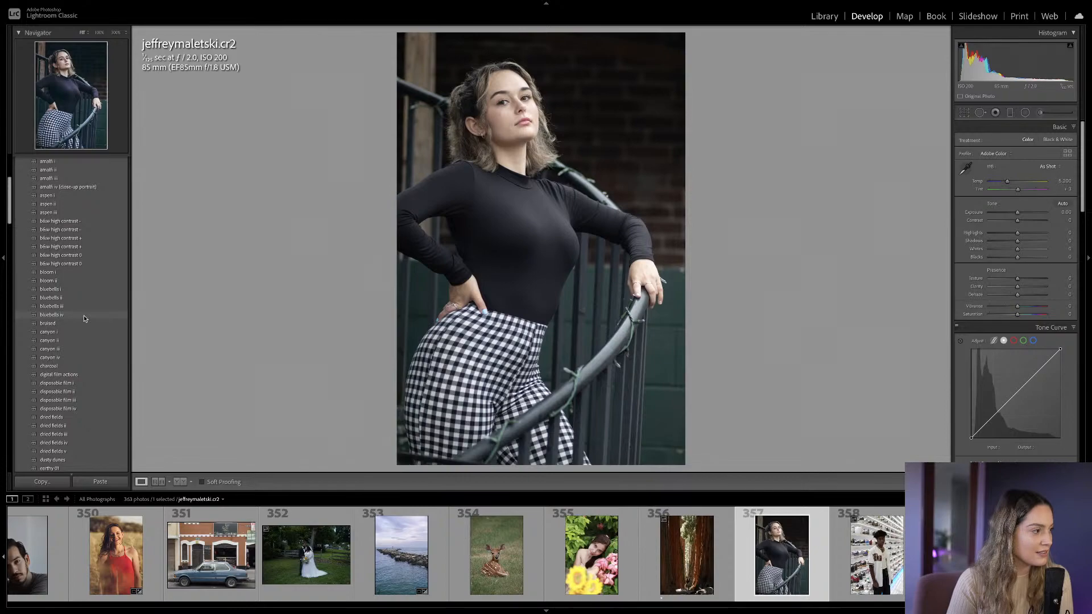
scroll(83, 317, down, 5)
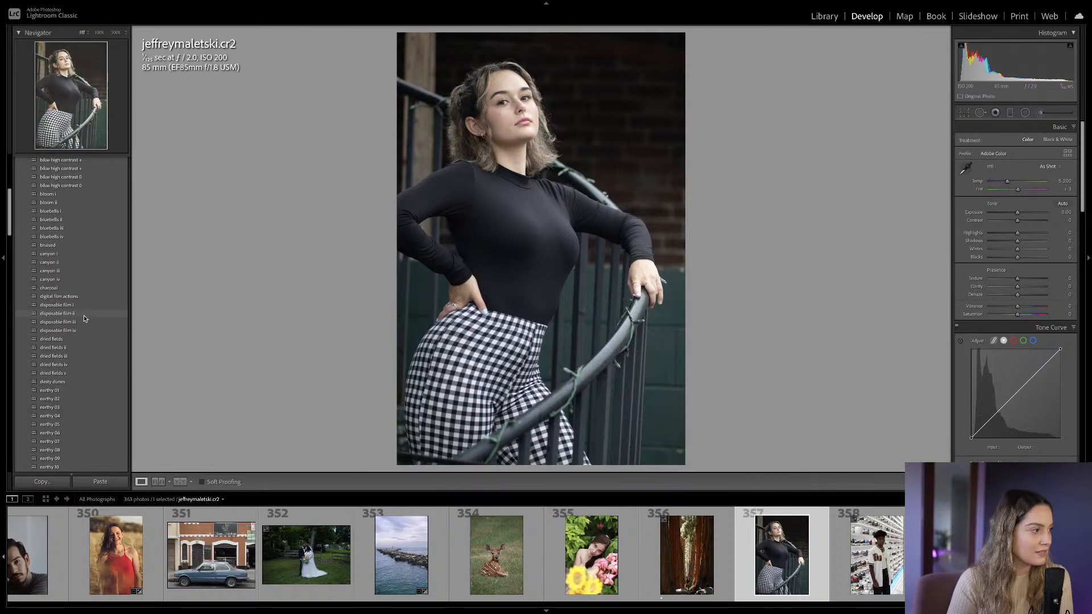
scroll(84, 318, down, 6)
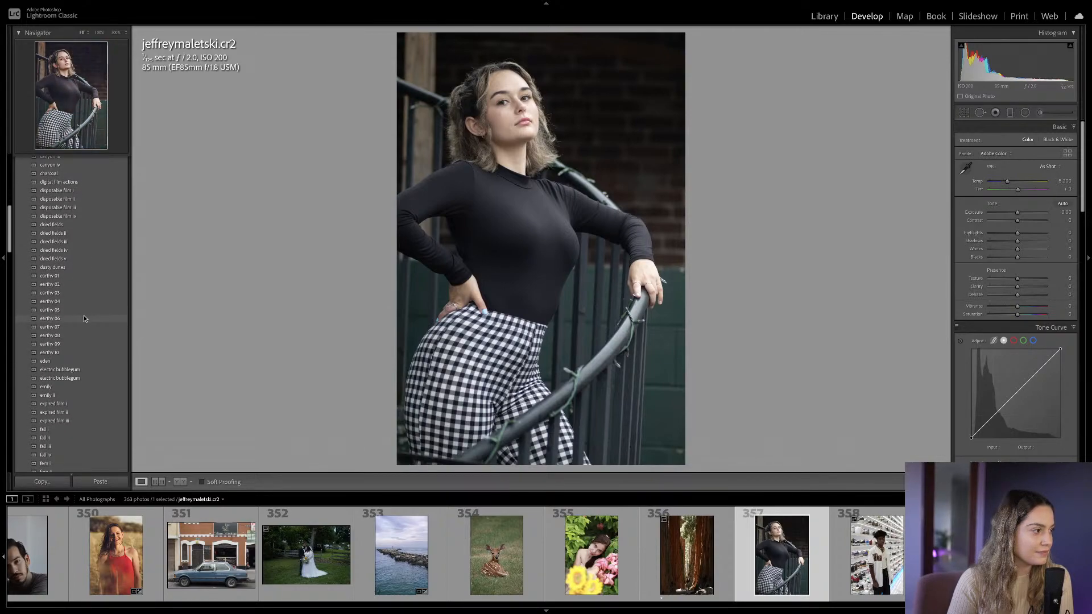
scroll(83, 317, down, 12)
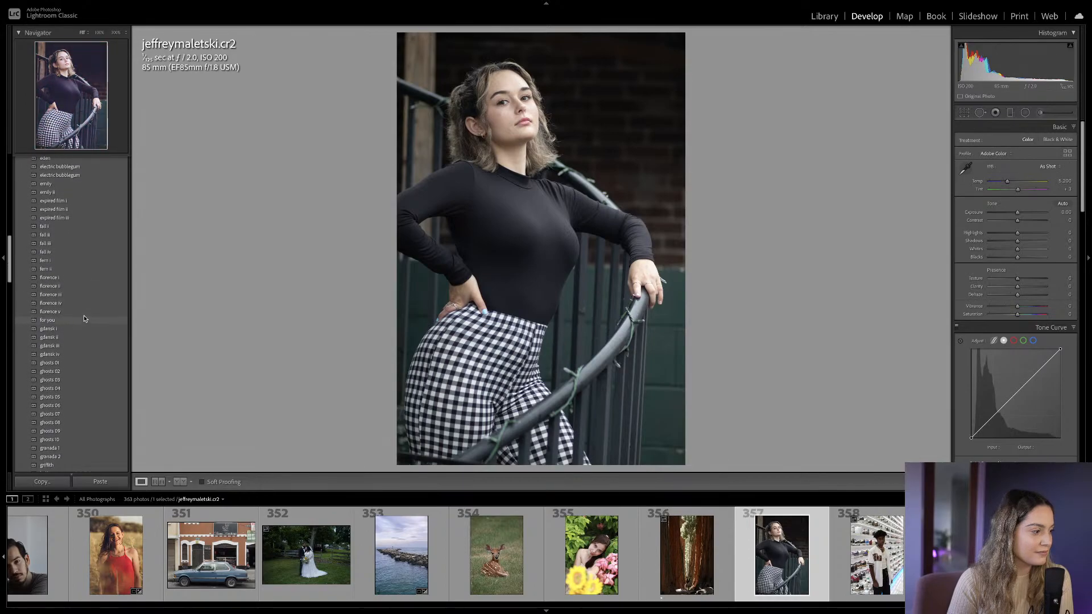
scroll(84, 318, down, 2)
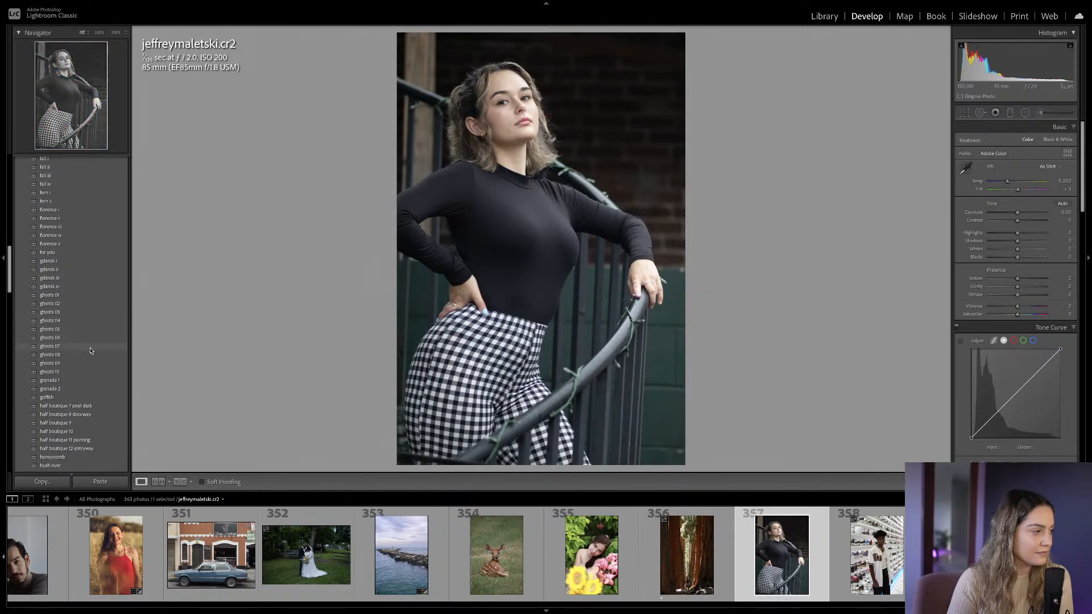
scroll(90, 375, down, 4)
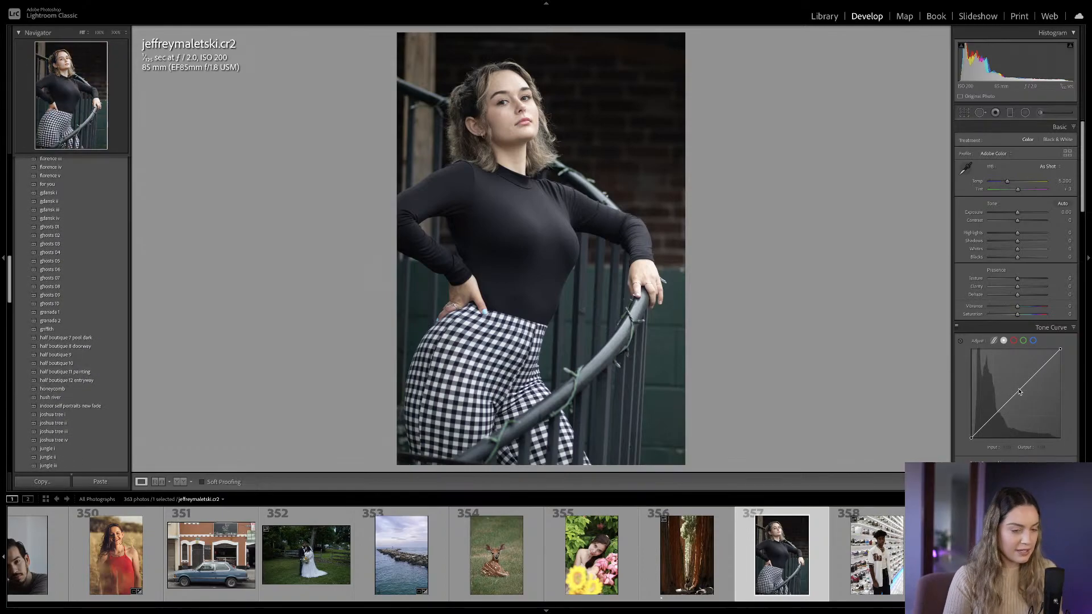
Convert the portrait to black and white and set Highlights to -38, Shadows to +18 and Blacks to -17.
key(v)
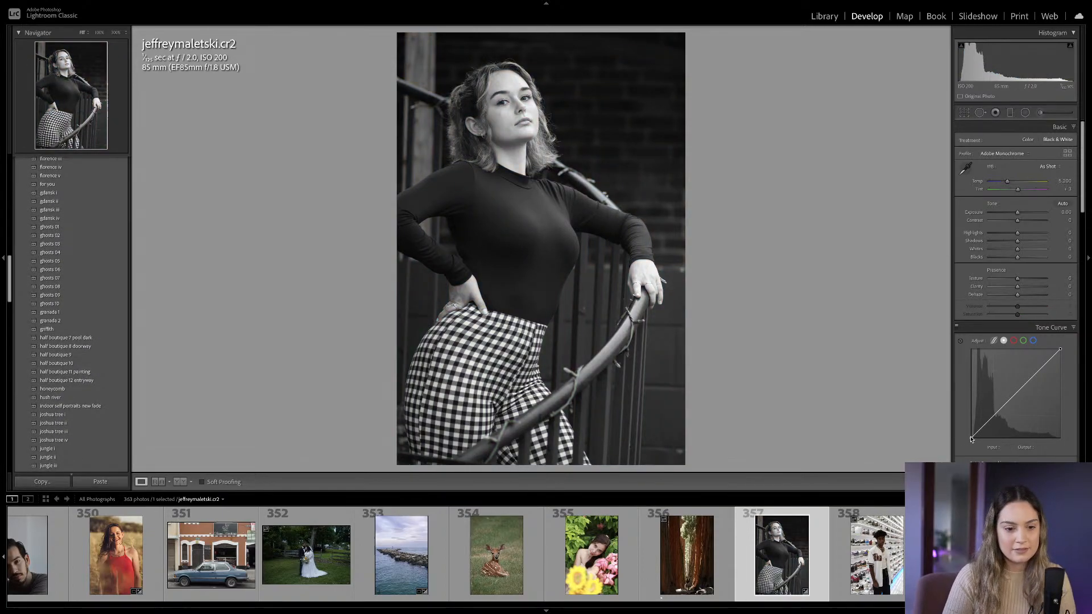
drag(971, 437, 971, 431)
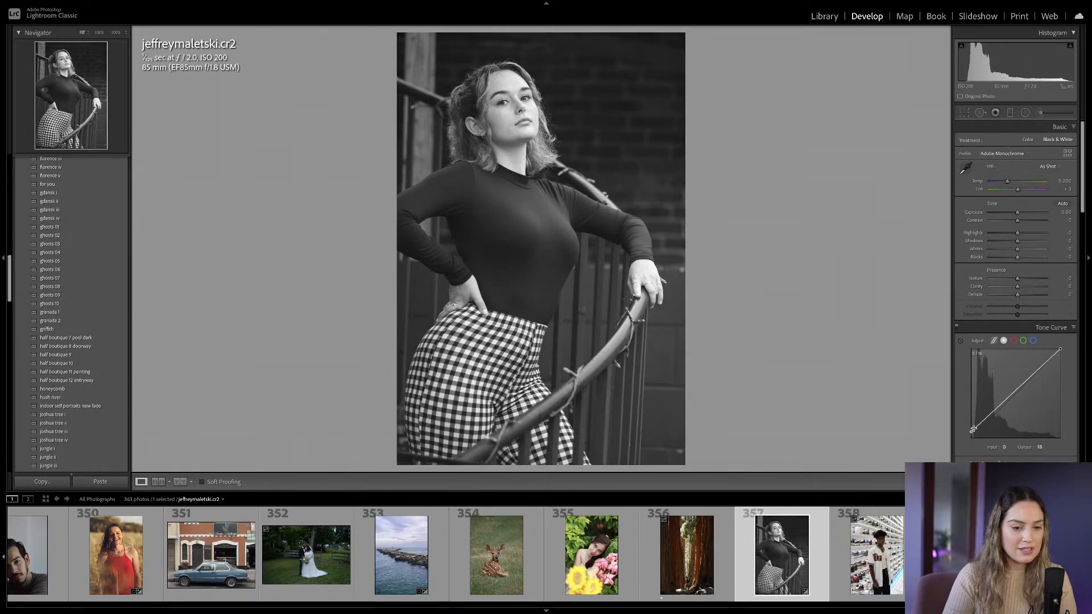
key(ctrl+z)
drag(1018, 233, 1012, 259)
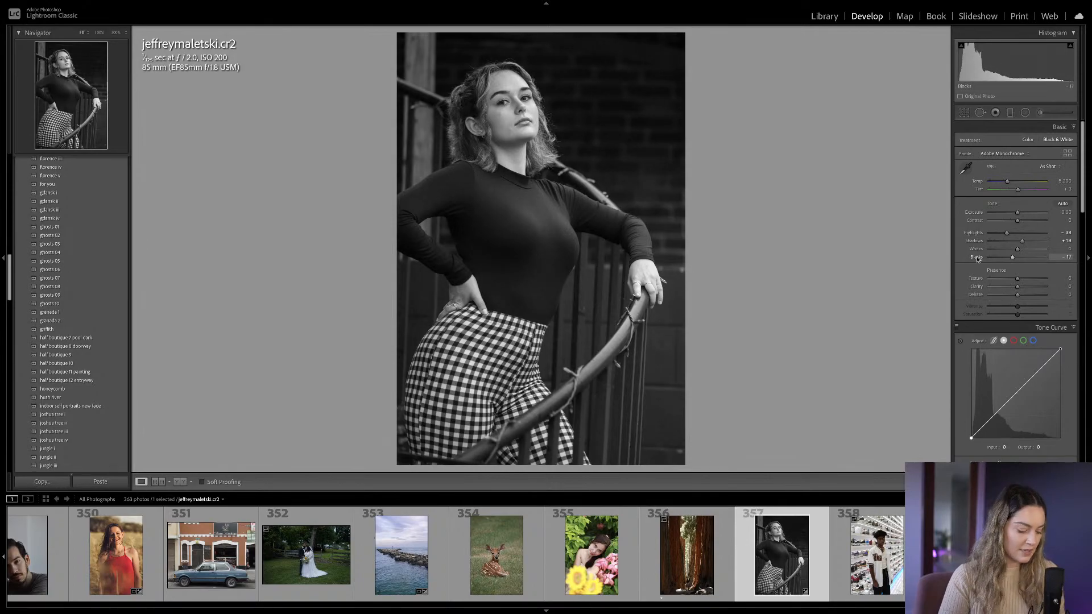
Straighten the portrait by rotating its crop slightly.
key(r)
drag(748, 239, 753, 227)
key(r)
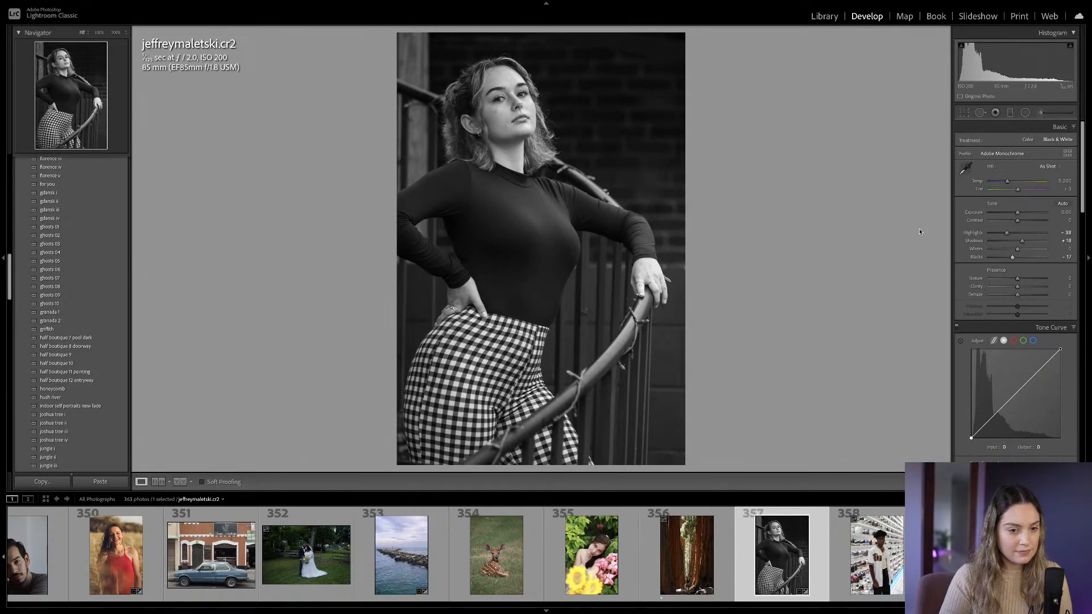
Sharpen the portrait by setting the sharpening Amount to 71 and increasing the Radius.
scroll(1005, 229, down, 5)
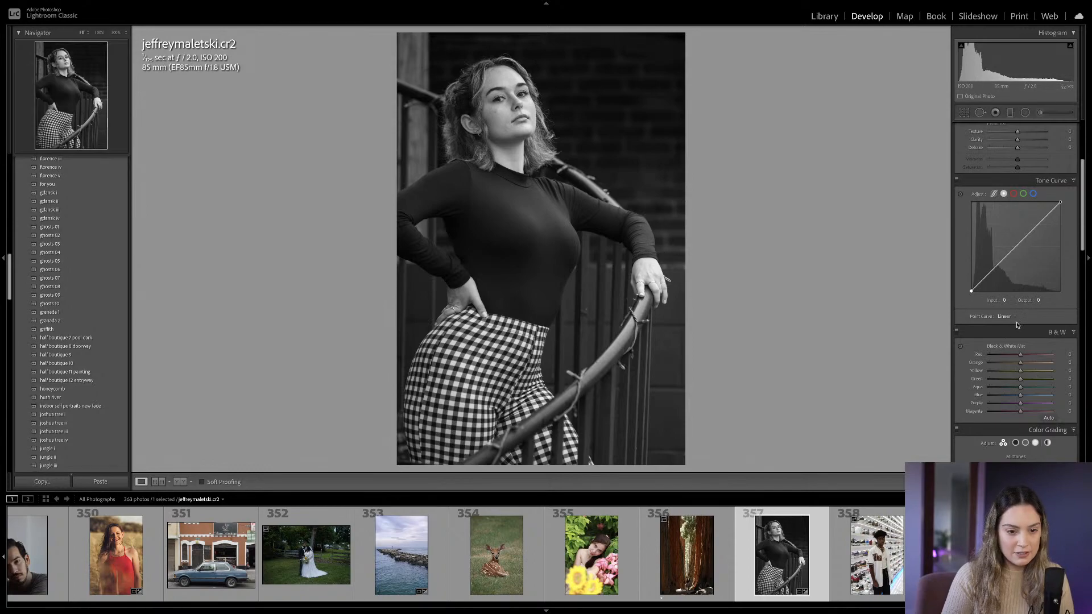
scroll(1018, 324, down, 8)
mouse_move(1004, 283)
mouse_down()
mouse_move(1017, 283)
mouse_move(1009, 293)
mouse_up()
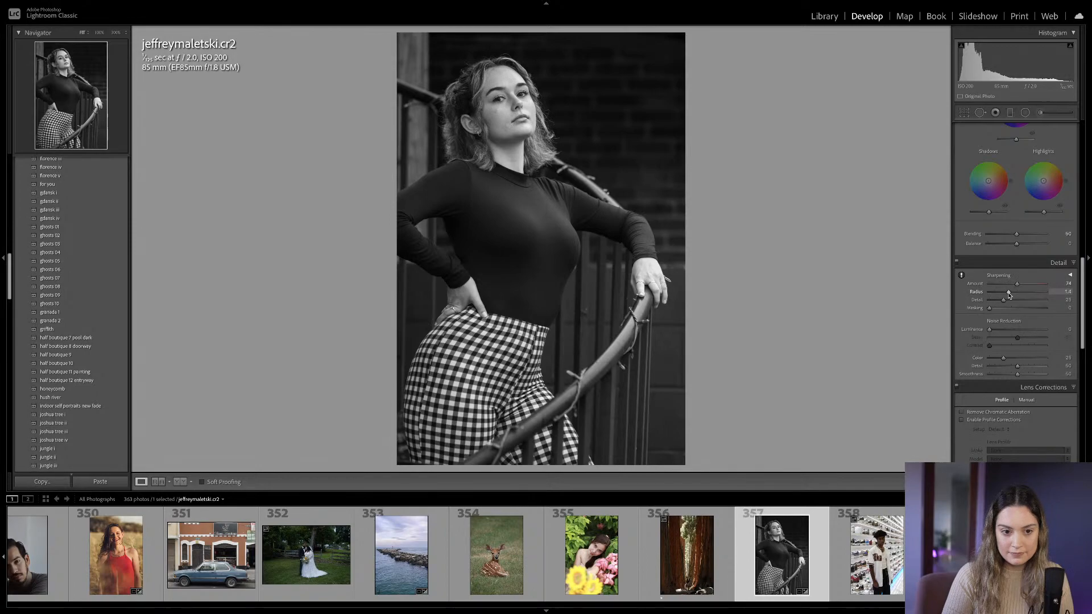
scroll(1015, 295, up, 4)
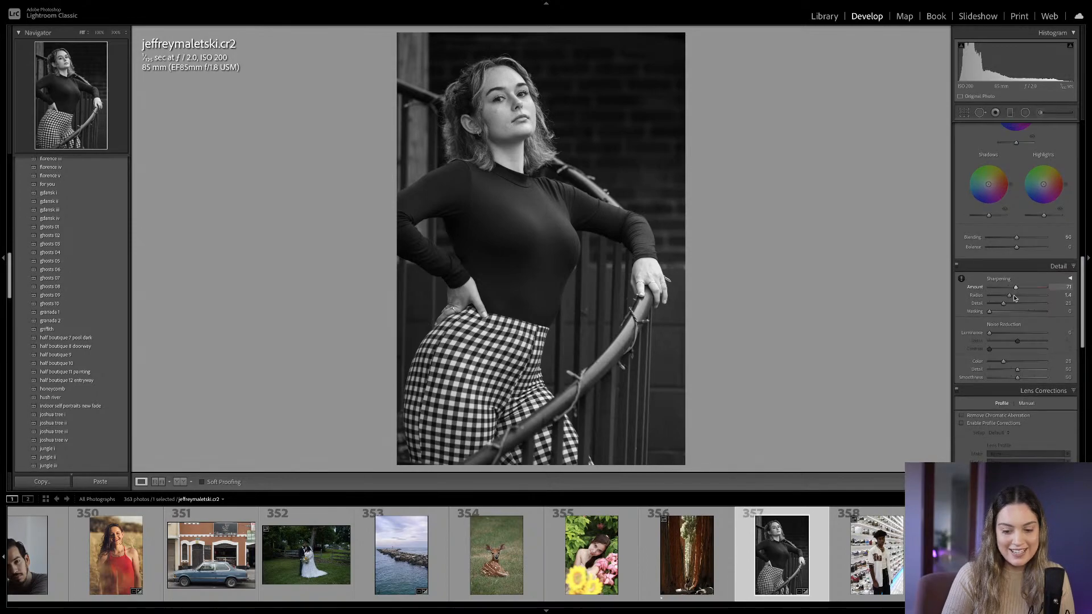
Shape the tone curve with a lifted black point, lowered shadows and midtones, and a white point output of 245.
scroll(1016, 318, up, 6)
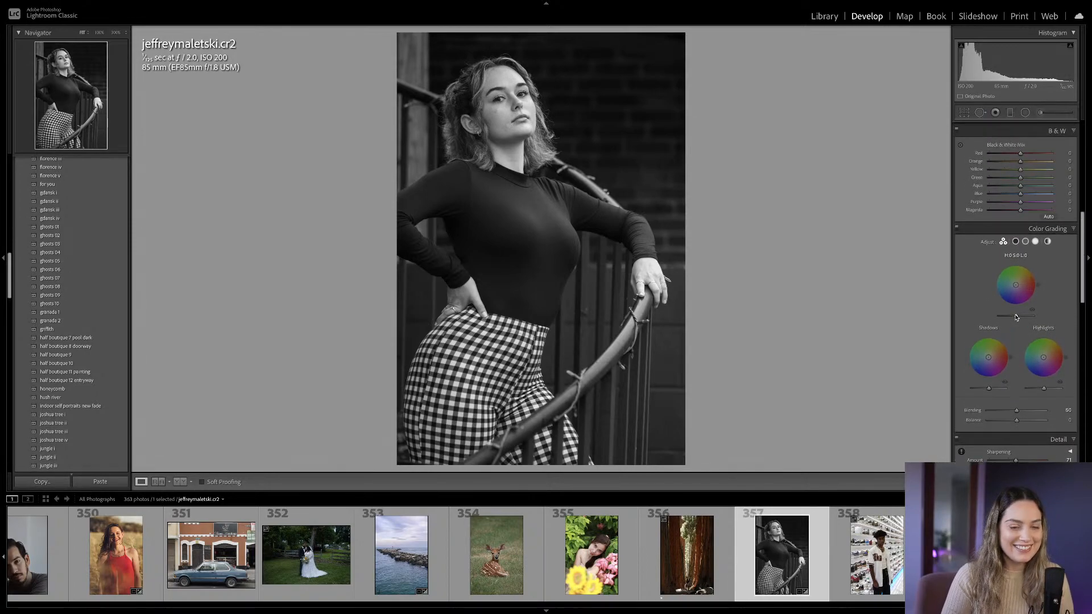
scroll(1014, 314, up, 1)
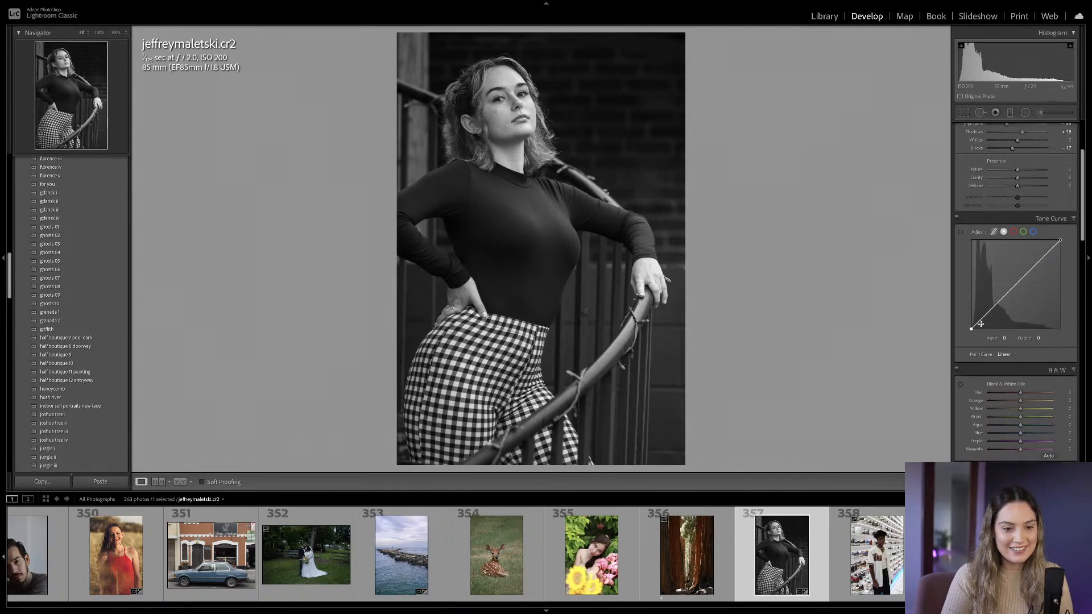
drag(971, 328, 997, 307)
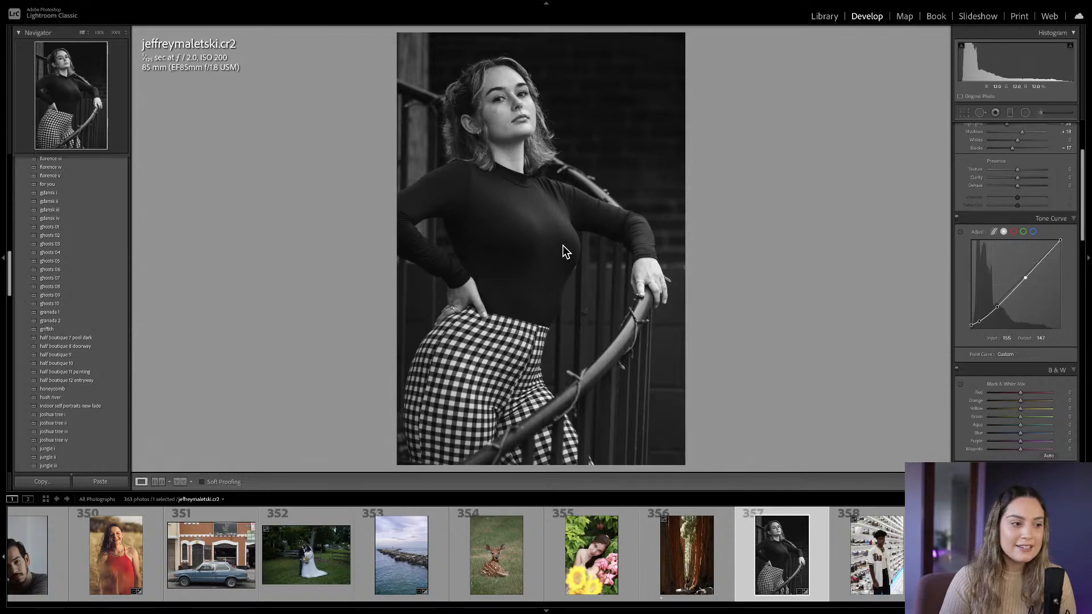
drag(1061, 243, 1063, 245)
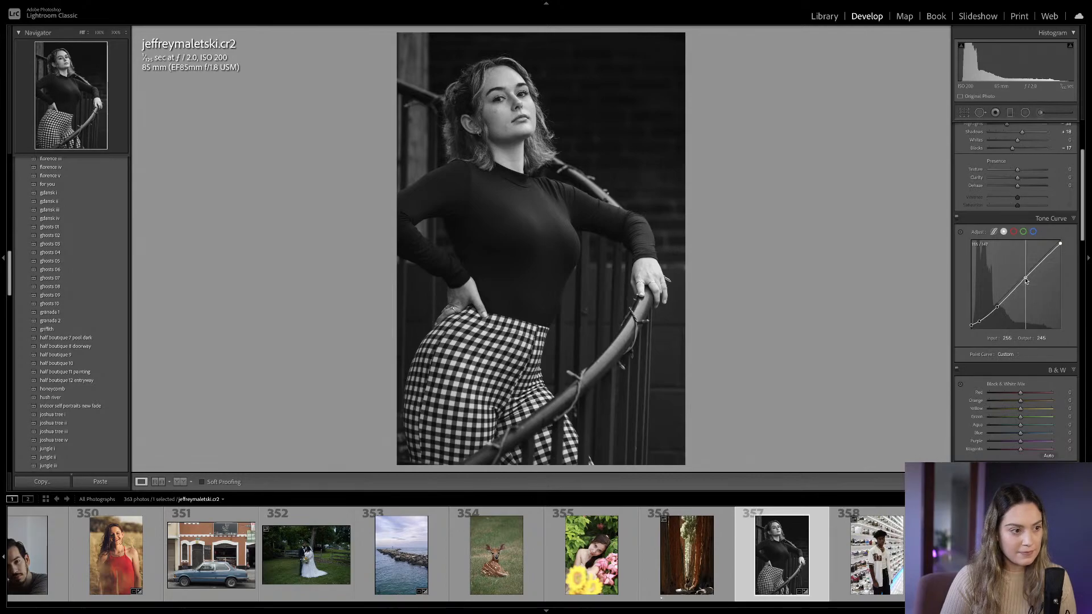
Darken the skin tones in the black and white mix with Orange at -17 and Red at -10.
scroll(1023, 341, down, 1)
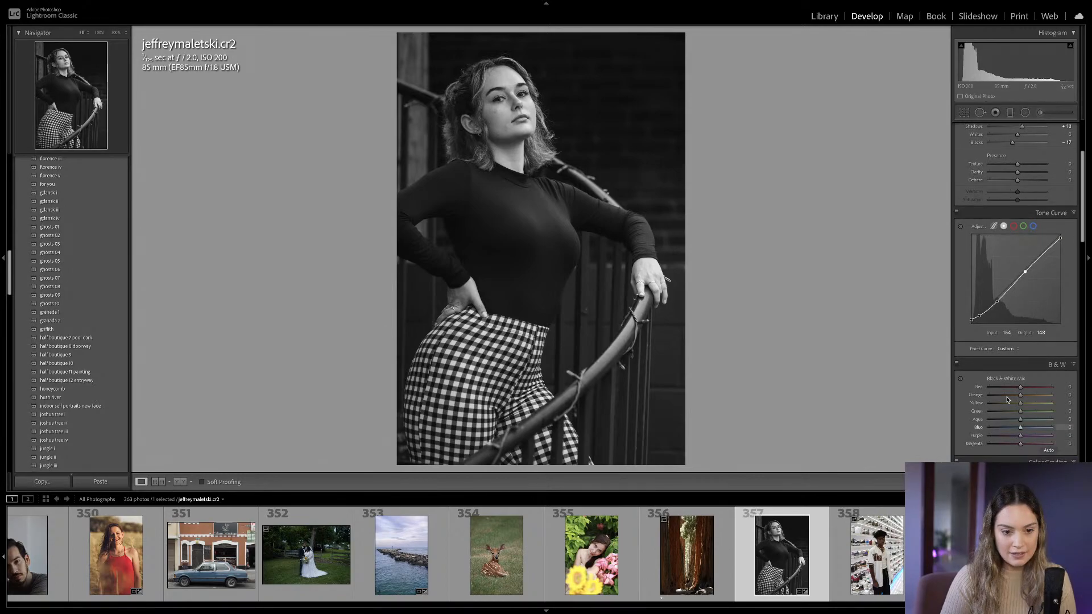
drag(1019, 399, 1021, 388)
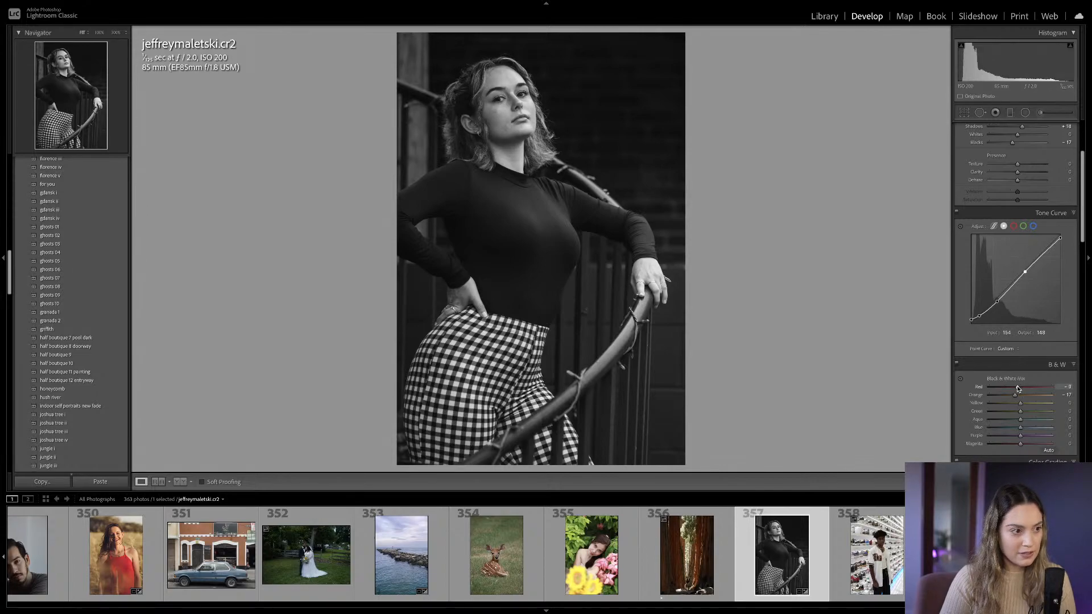
Fine-tune the tone curve's upper midtone point to input 151, output 148, and its shadow point to output 64.
click(1024, 271)
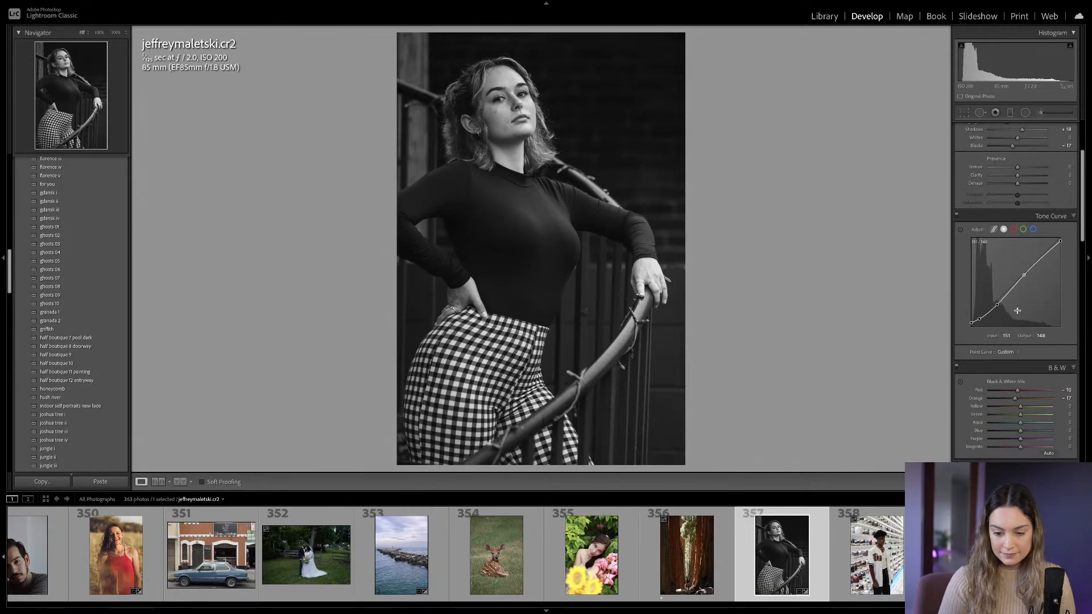
scroll(1023, 325, down, 1)
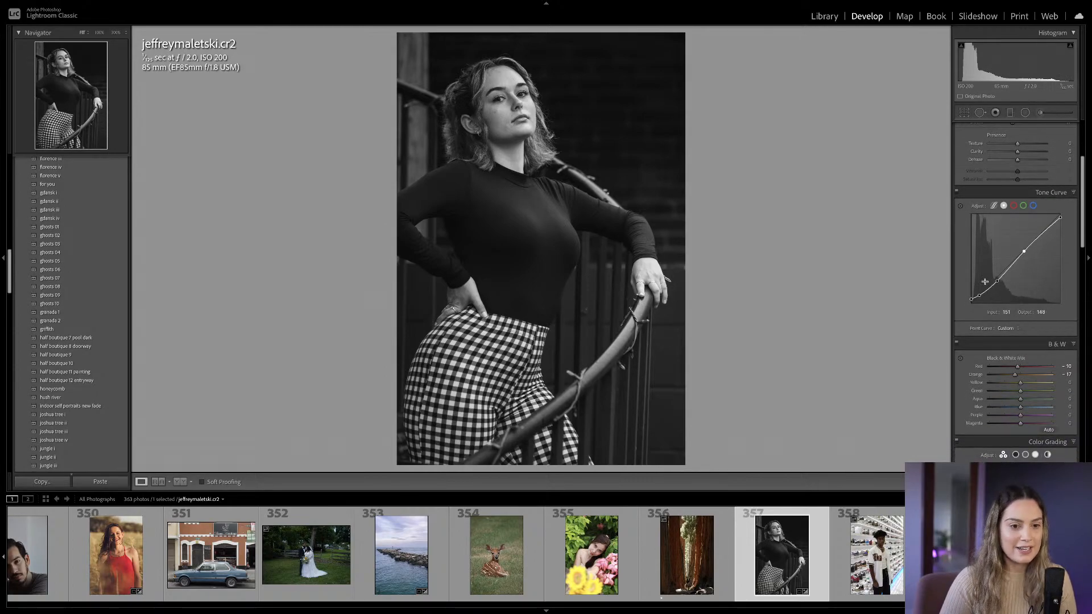
drag(997, 282, 996, 281)
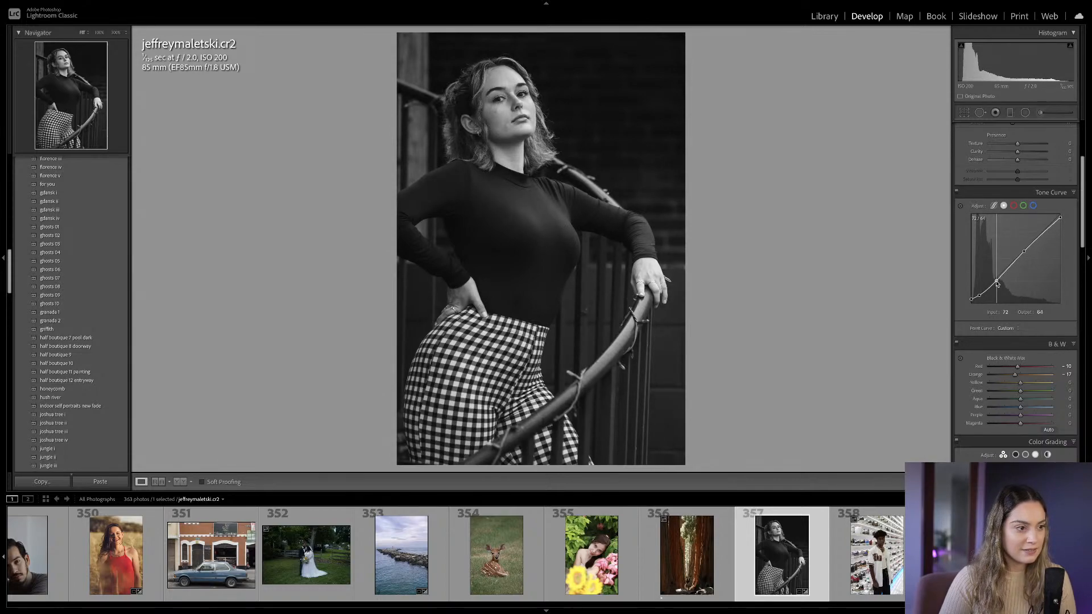
drag(996, 282, 997, 284)
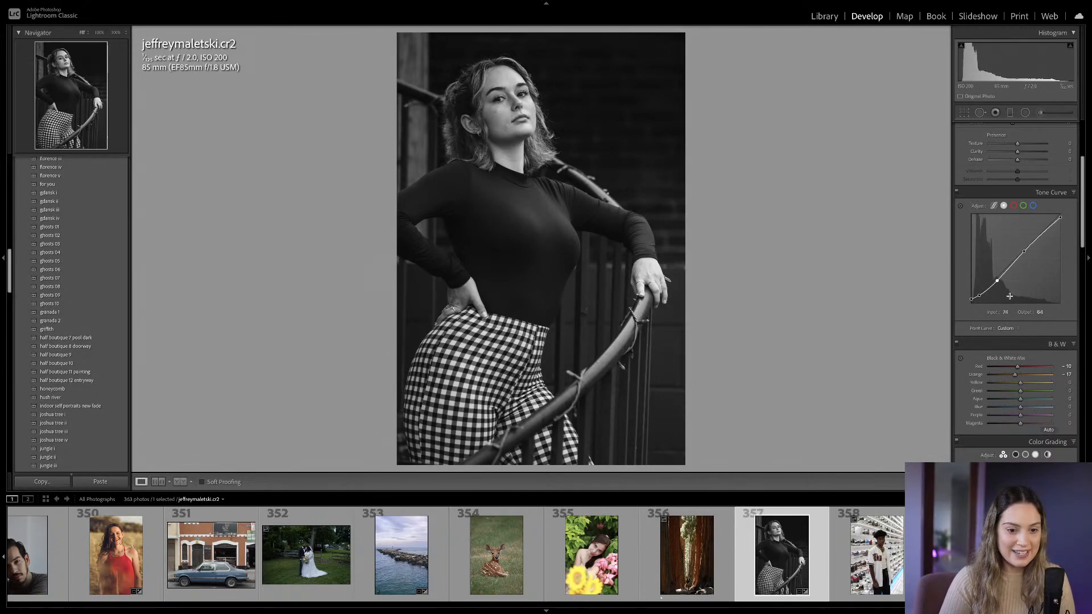
Set the black and white mix to Yellow +20, Green -23, Blue +18 and Purple -17, and darken Magenta strongly.
mouse_move(1020, 383)
mouse_down()
mouse_move(1003, 381)
mouse_move(1022, 385)
mouse_up()
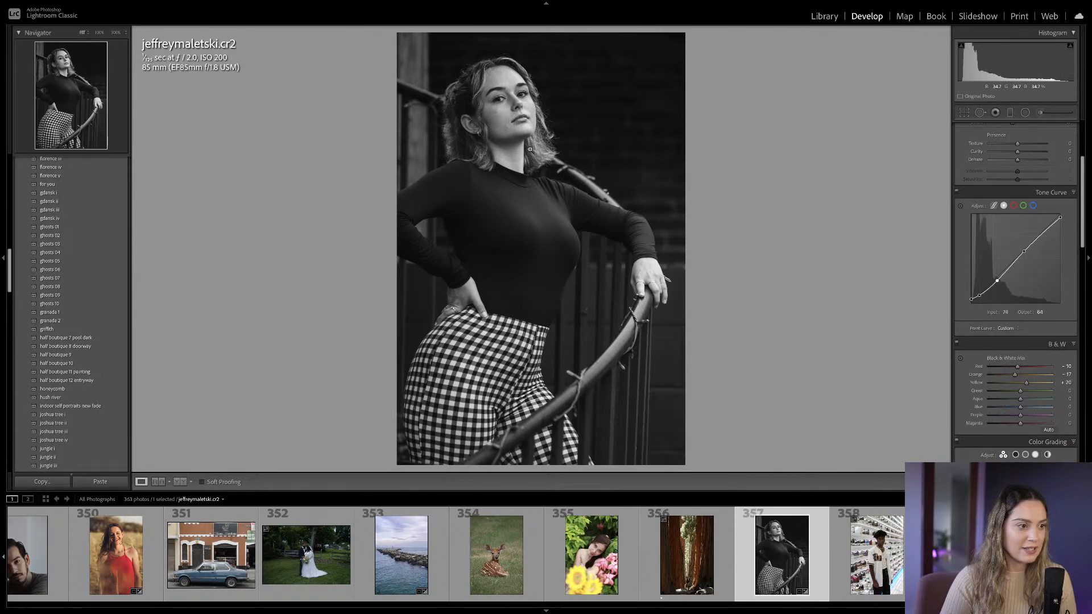
drag(1021, 391, 1003, 425)
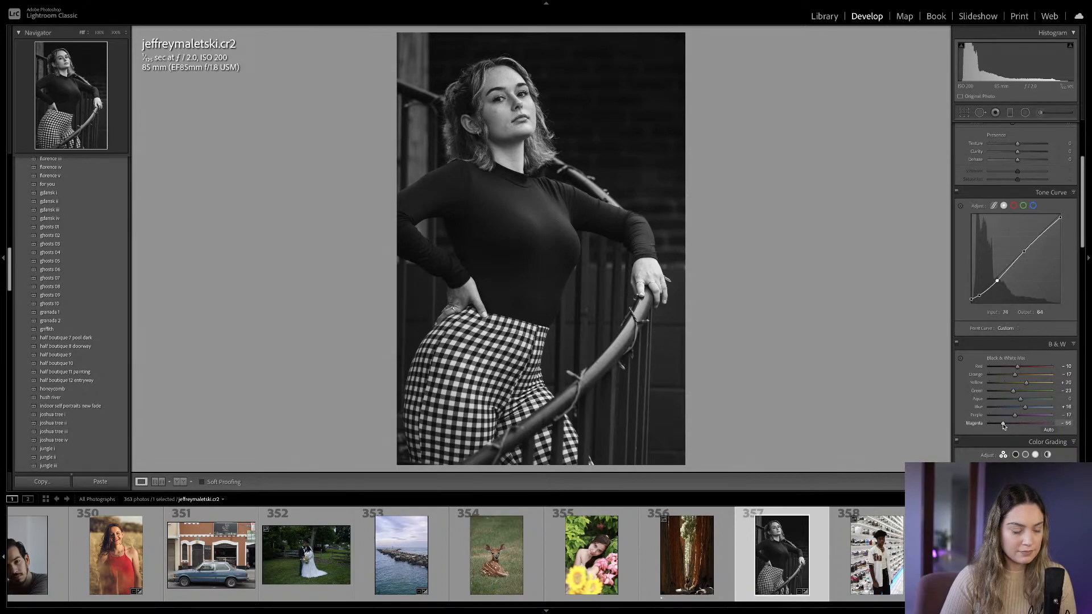
Compare the black and white portrait with its original color version.
scroll(1000, 394, up, 5)
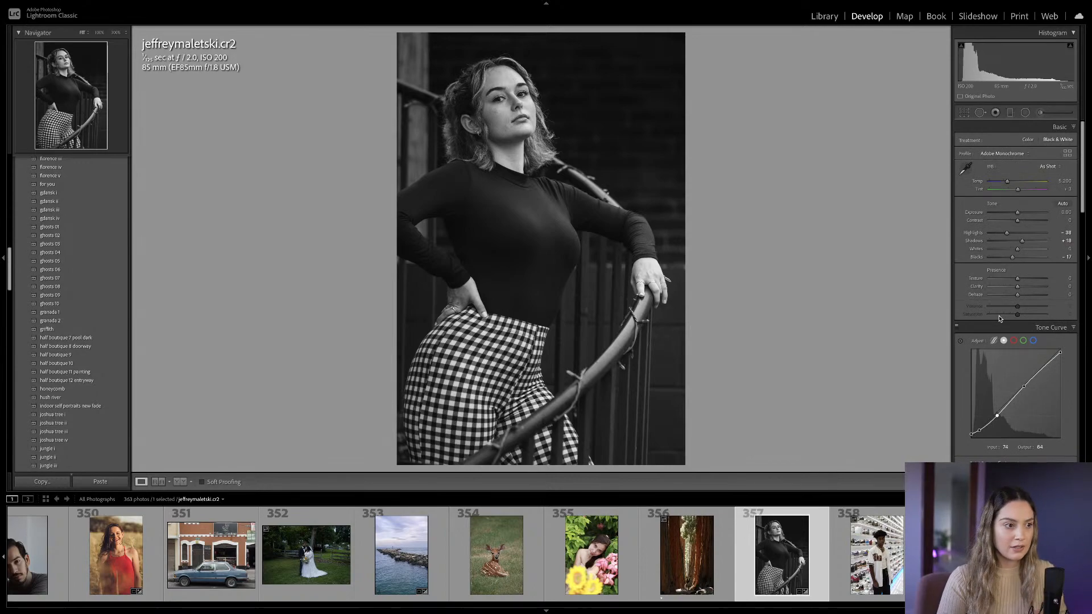
key(backslash)
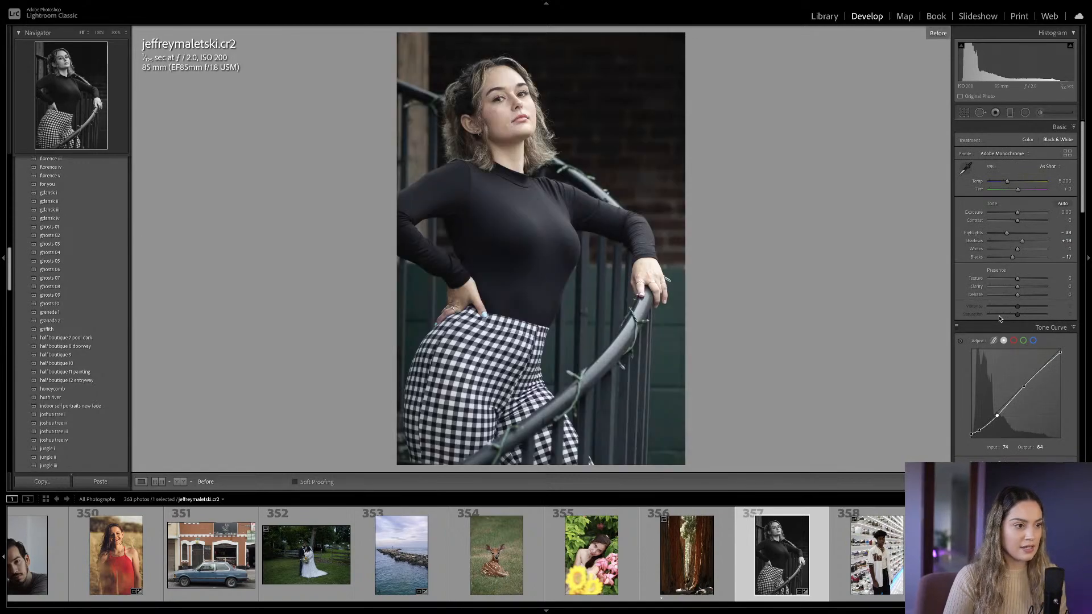
key(backslash)
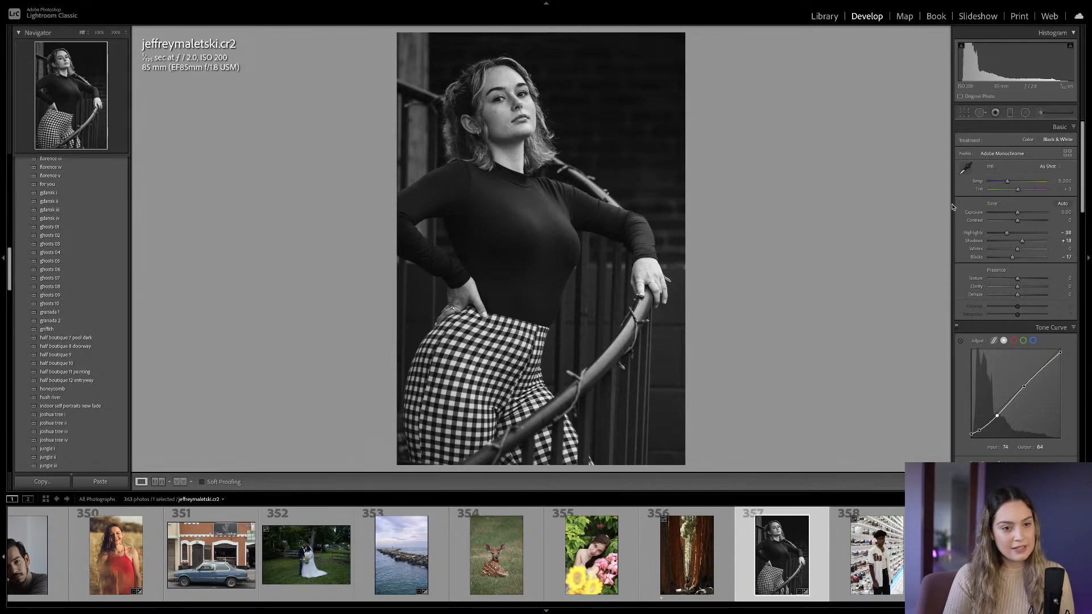
Paint an adjustment brush mask down the bright post in the background behind the woman's raised elbow.
click(1040, 112)
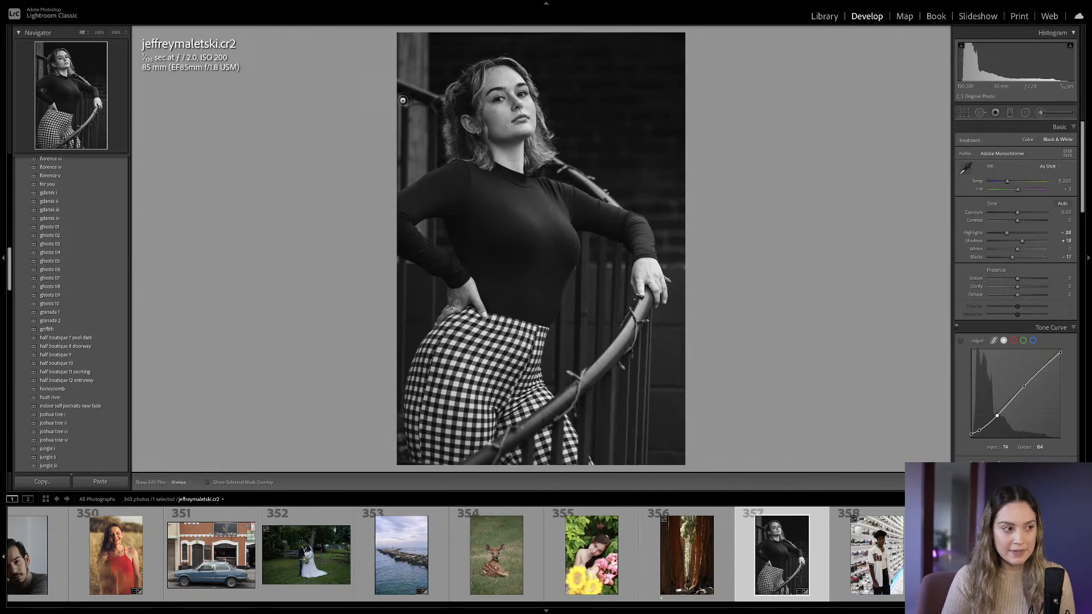
scroll(410, 42, up, 4)
scroll(410, 41, down, 1)
mouse_move(410, 42)
mouse_down()
mouse_move(406, 186)
mouse_move(422, 226)
mouse_up()
scroll(422, 225, down, 5)
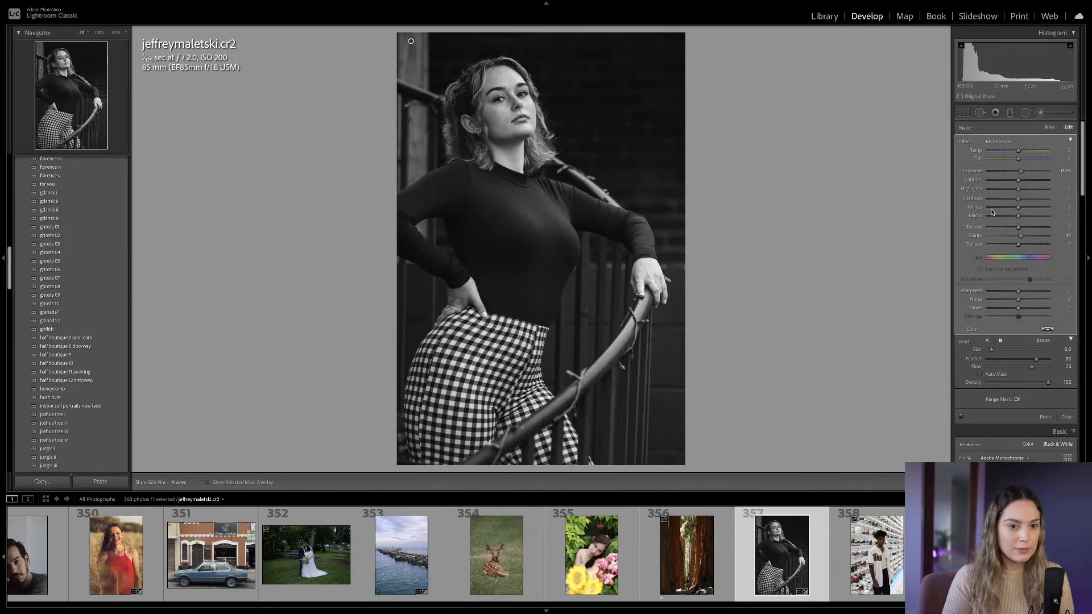
Replace the mask's Iris Enhance effect with darkening settings of Exposure about -1.5 and Highlights -72, and finish the brush adjustment.
click(994, 140)
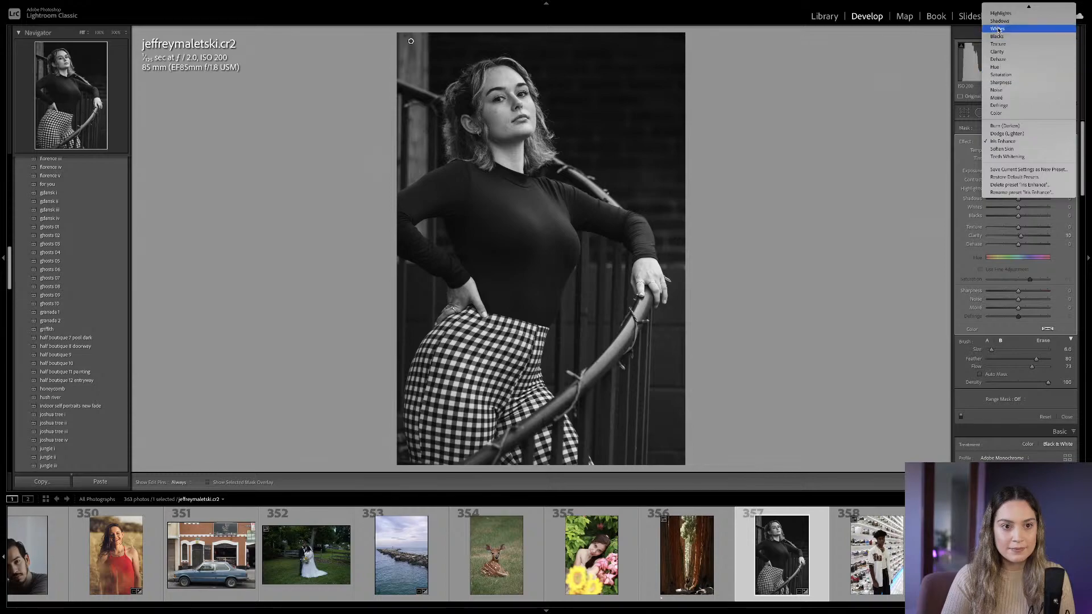
click(1001, 10)
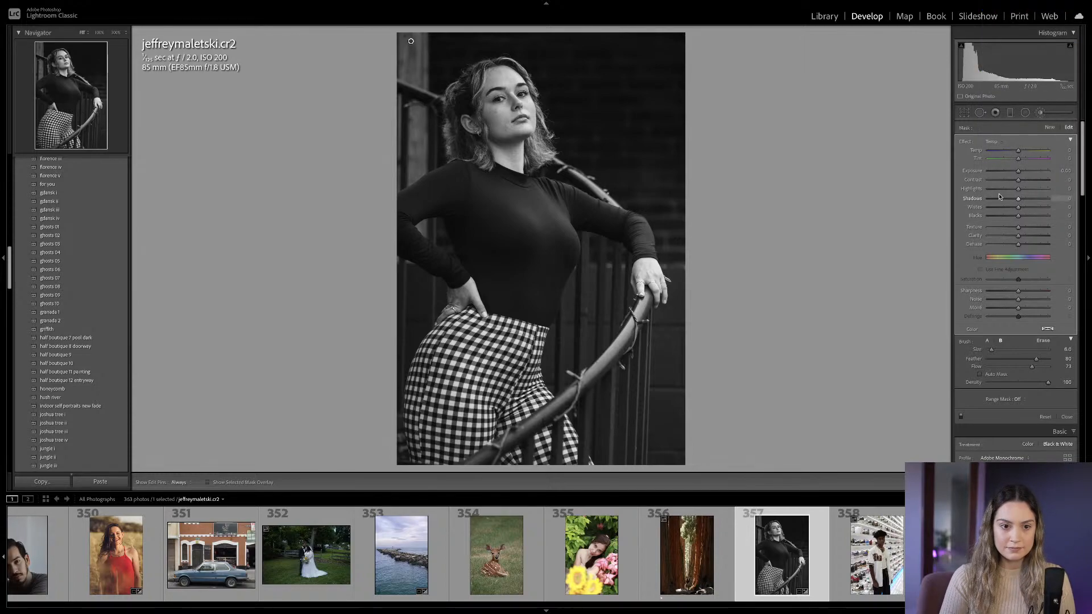
click(1000, 189)
click(1013, 171)
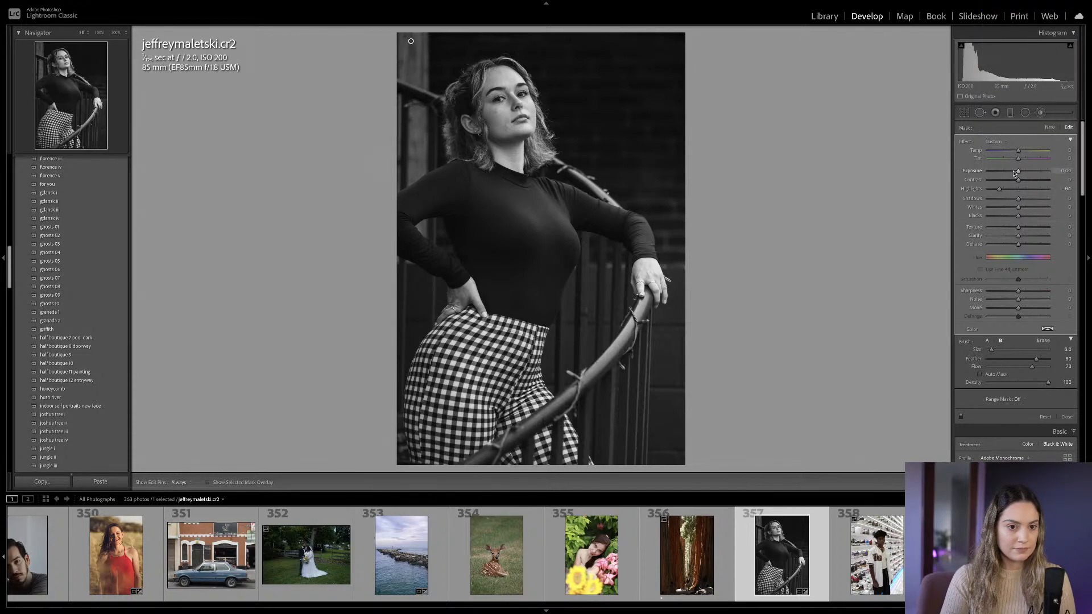
drag(1013, 172, 1007, 173)
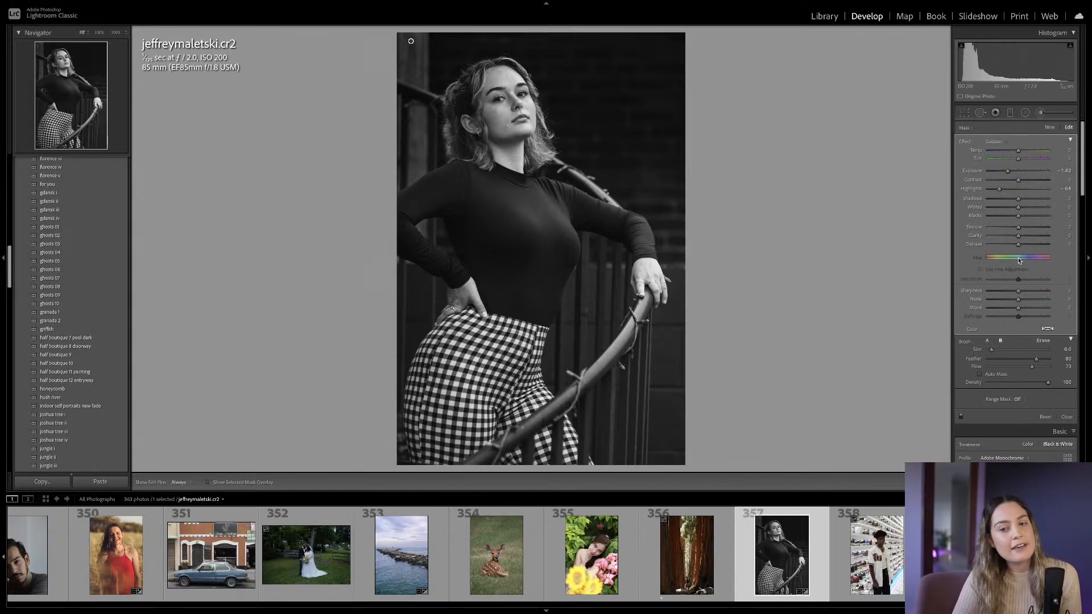
key(Down)
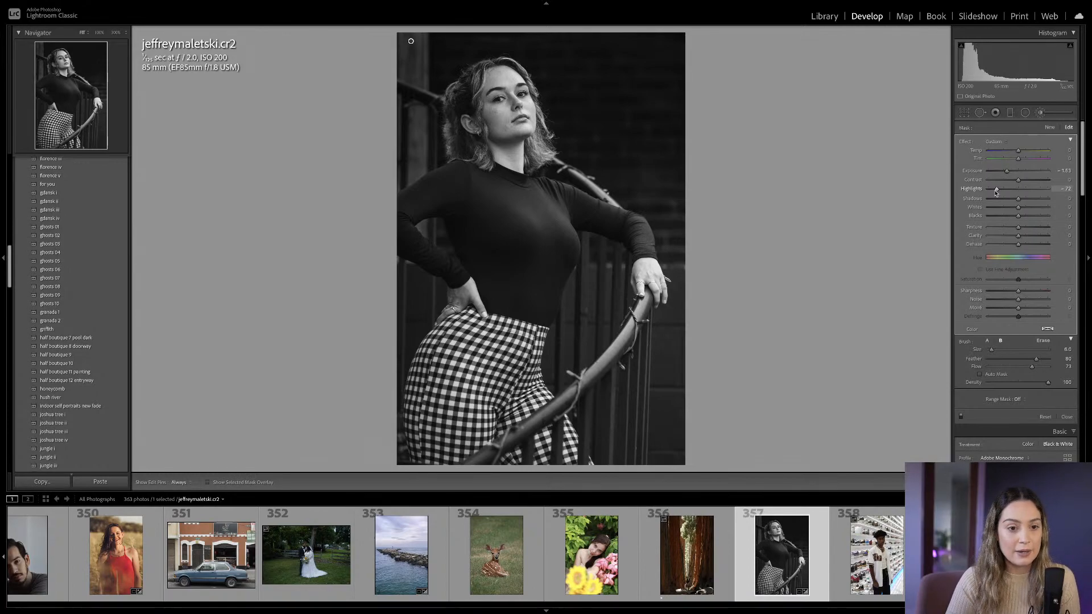
key(k)
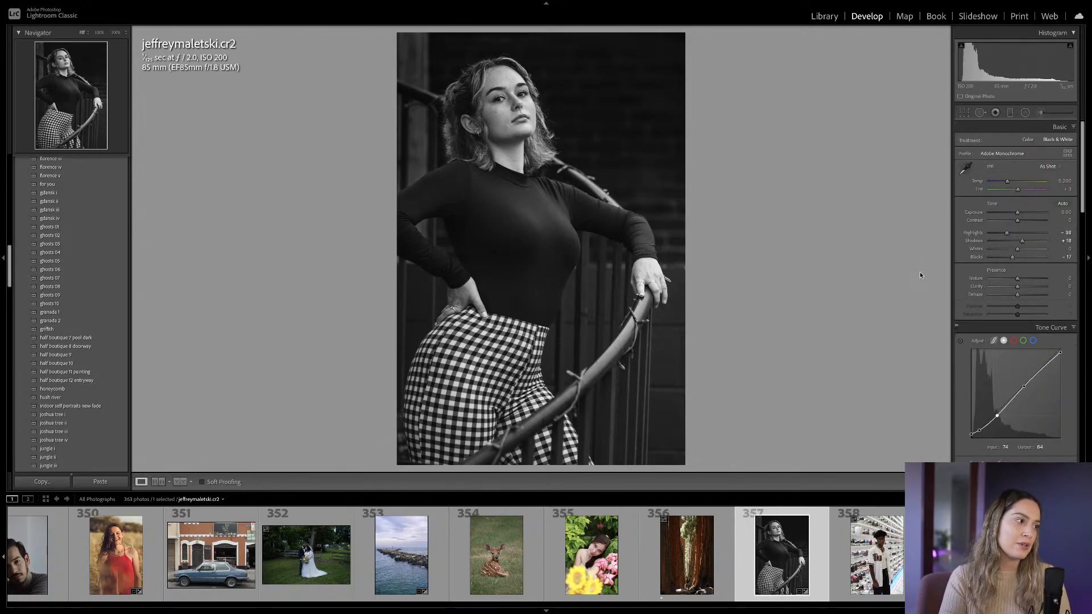
Compare the finished black and white portrait with the original twice to check the background darkening.
key(backslash)
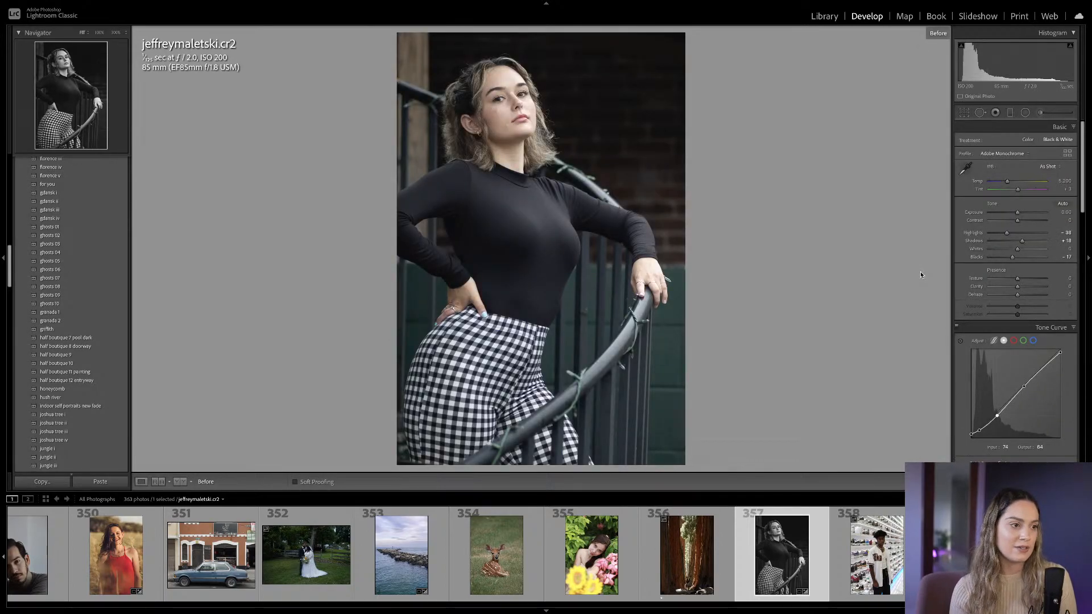
key(backslash)
key(backslash)
key(backslash)
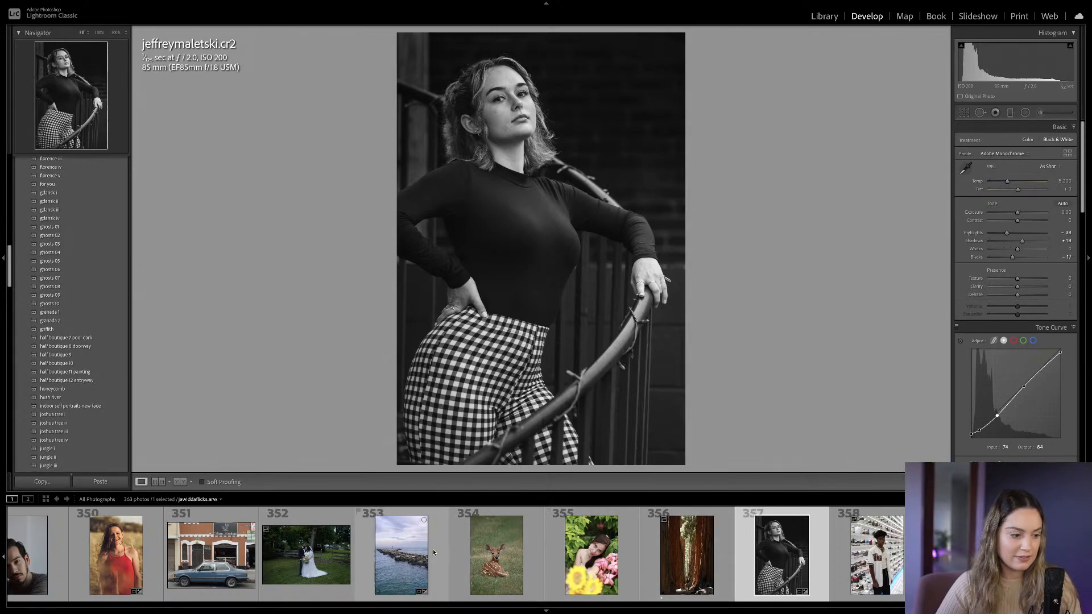
Open the dark wedding couple photo, numbered 352, and apply the digital film actions preset.
click(295, 554)
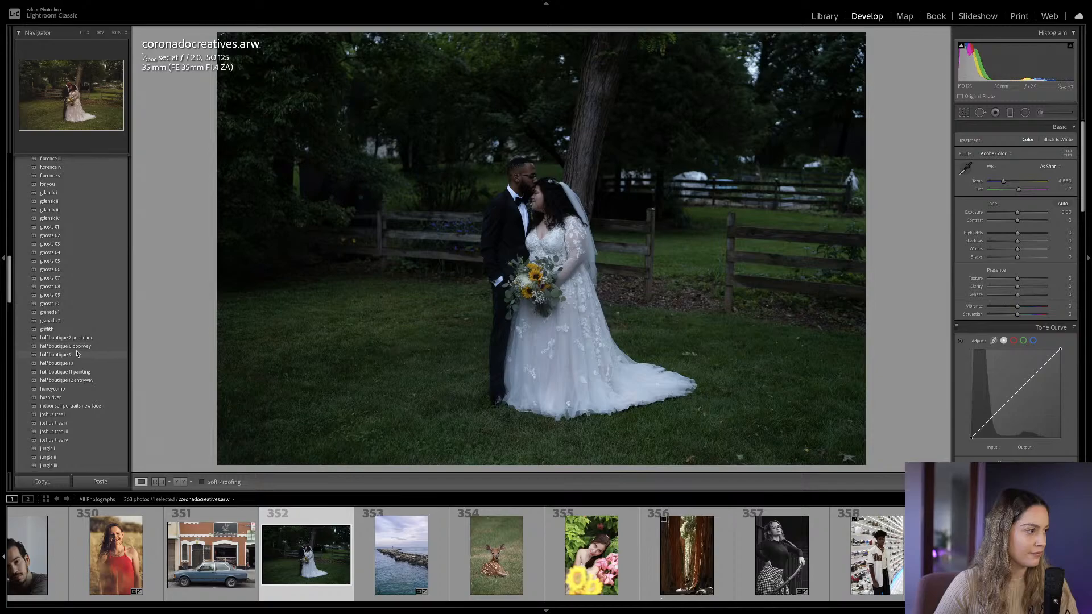
scroll(77, 288, up, 3)
scroll(76, 290, up, 10)
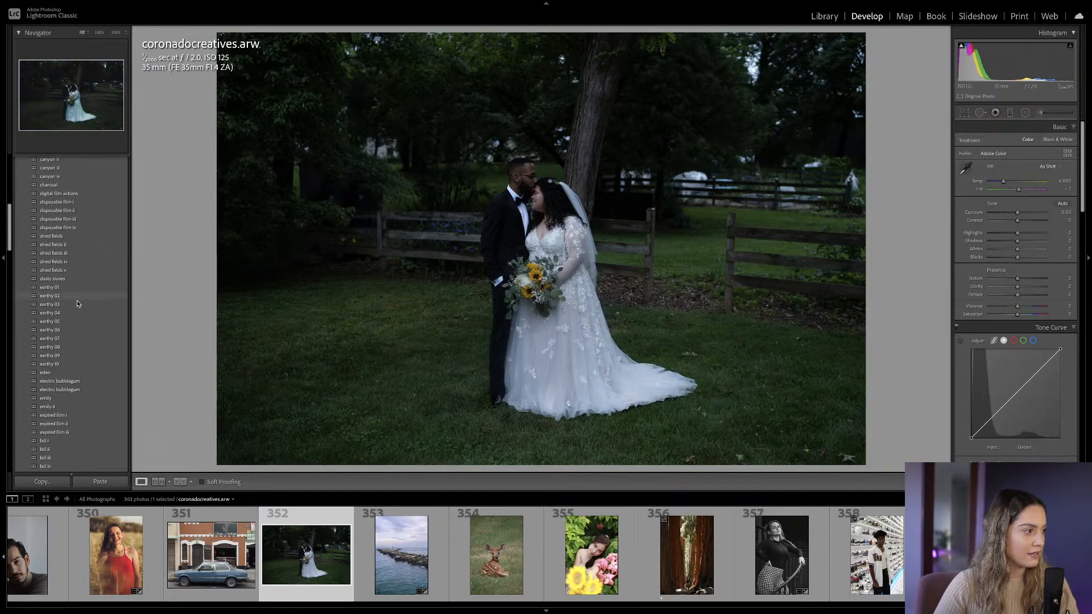
scroll(82, 314, up, 2)
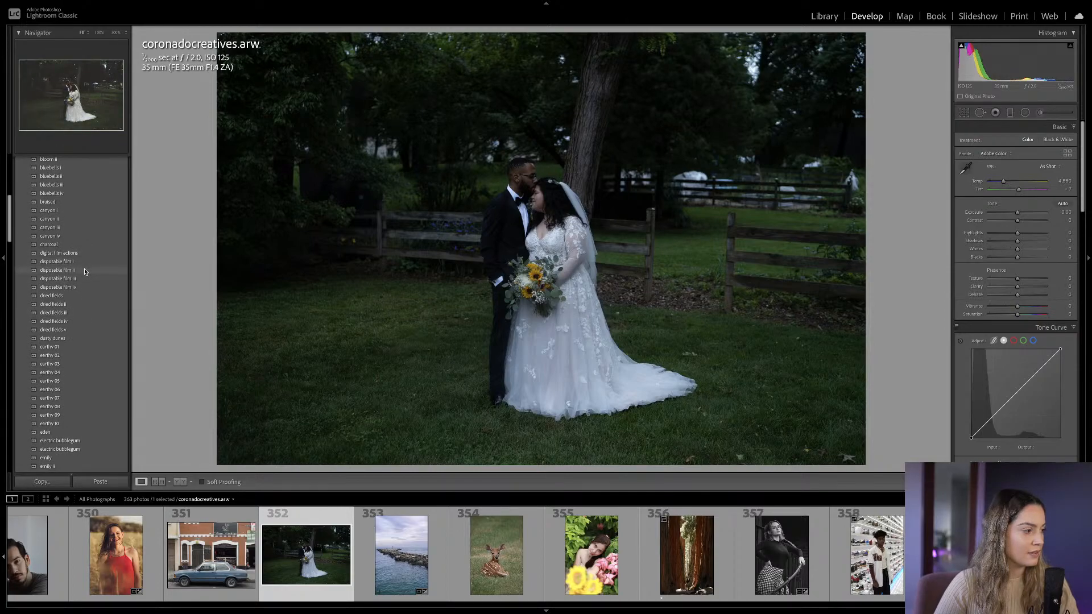
click(96, 254)
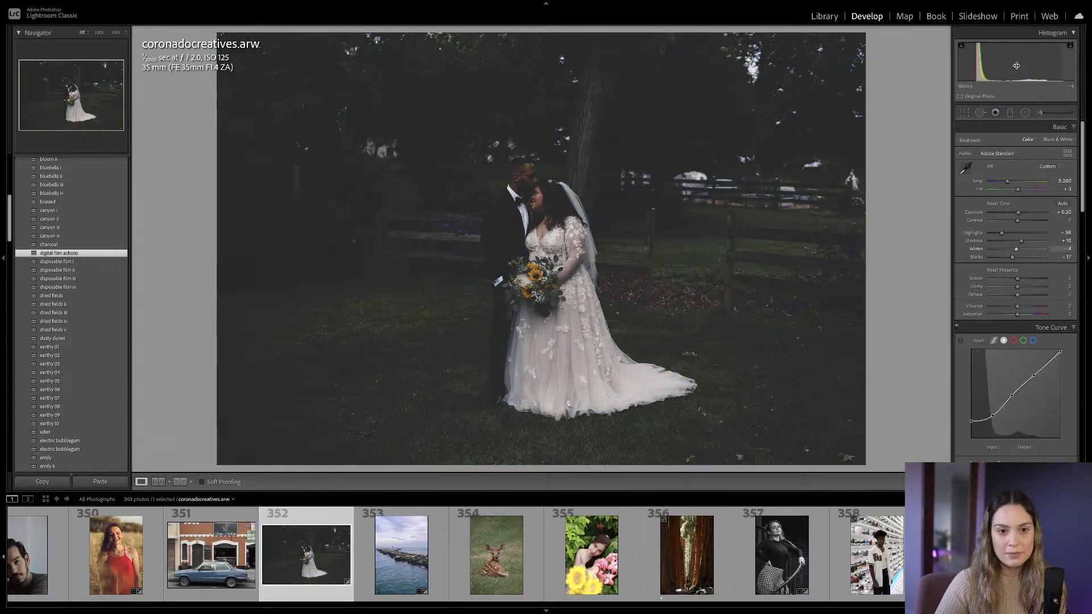
Collapse every adjustment section except Basic and try brightening the photo with Exposure about +1.30, Contrast -17 and Highlights -79.
click(1073, 128)
click(1073, 127)
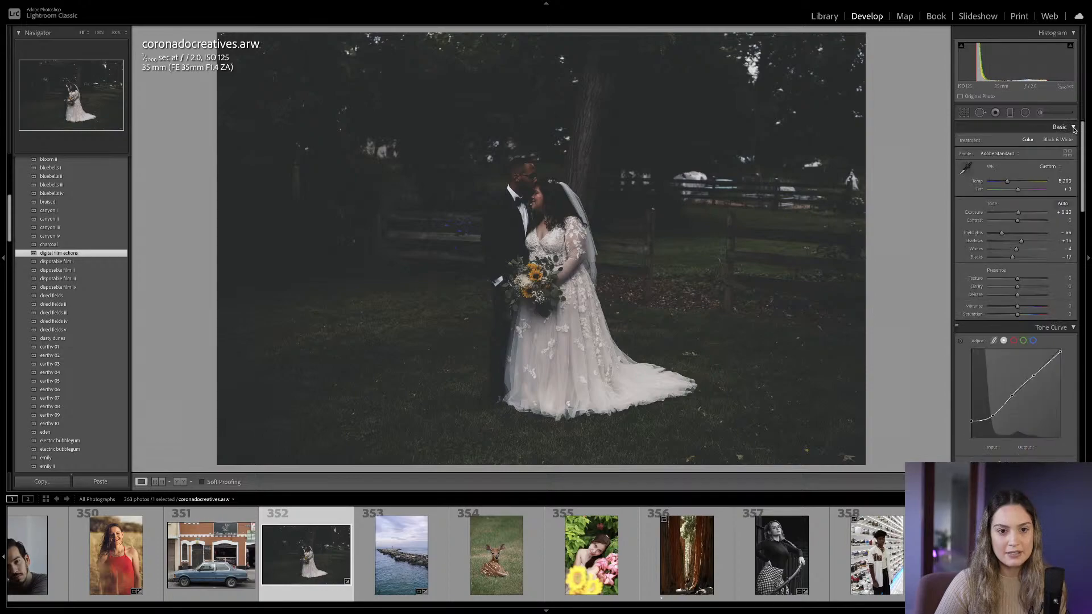
click(1073, 127)
click(1073, 127)
click(1073, 127)
click(1073, 127)
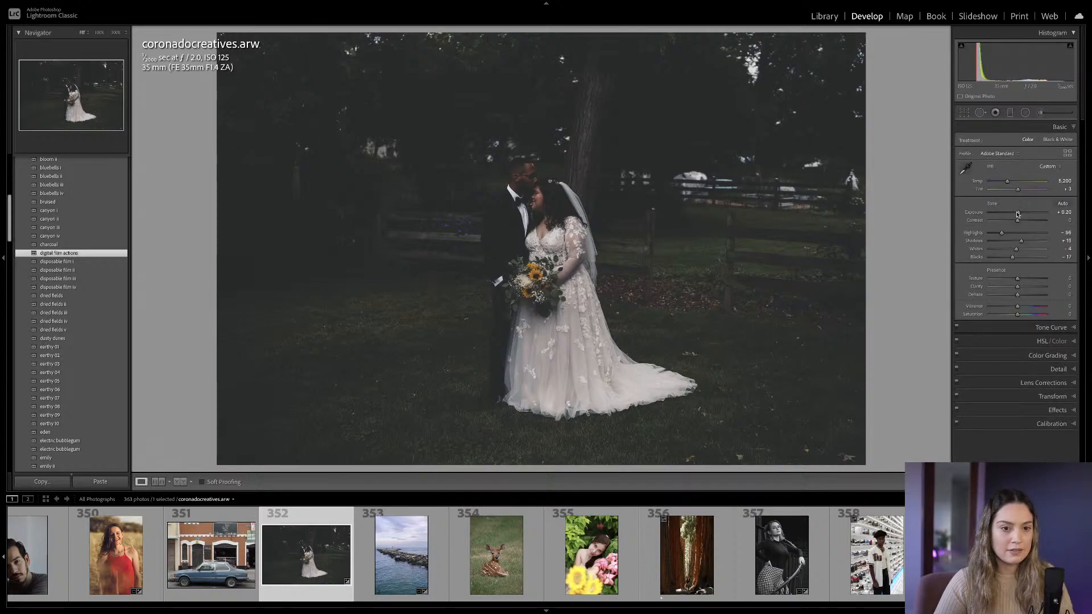
mouse_move(1019, 214)
mouse_down()
mouse_move(995, 233)
mouse_move(1026, 214)
mouse_up()
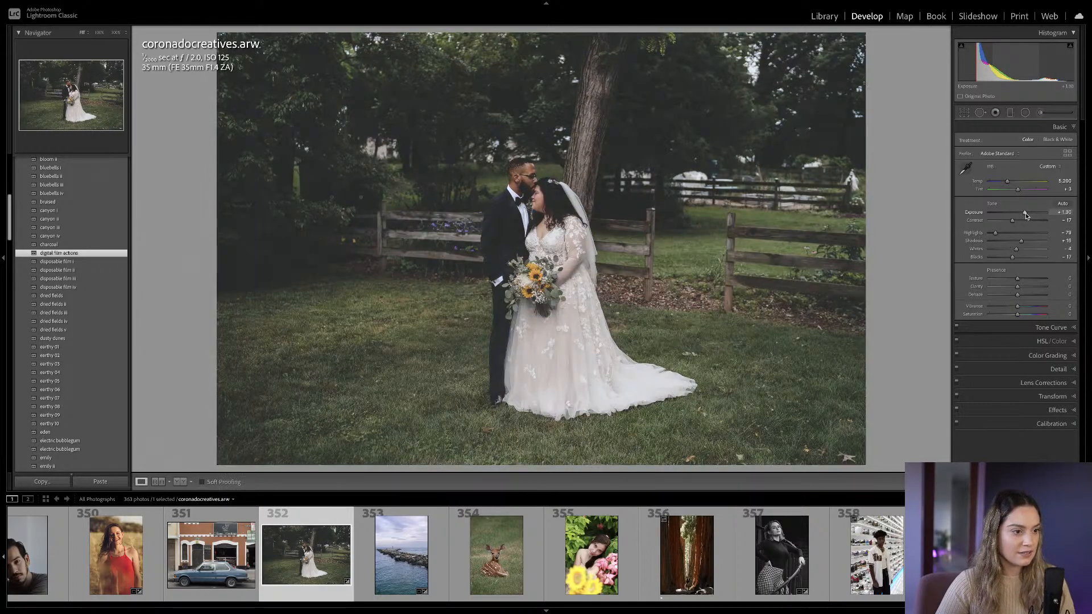
Apply the disposable film ii preset and adjust it to Temp 5,500, Tint +23, Exposure +1.00 and Highlights -65.
click(66, 271)
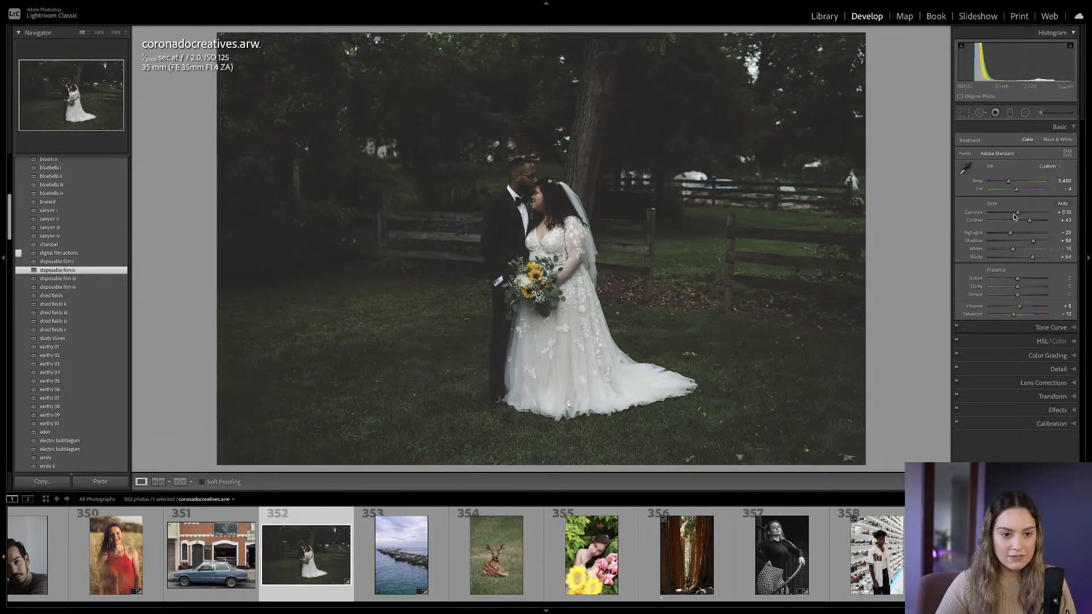
drag(1018, 214, 1001, 235)
drag(1016, 190, 1022, 194)
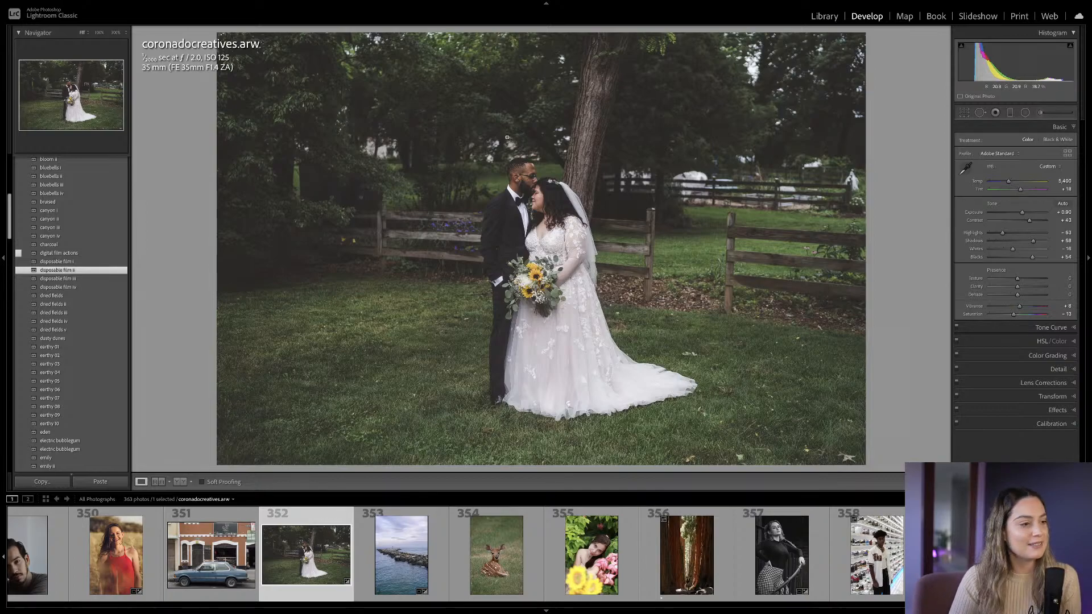
drag(1023, 214, 1022, 189)
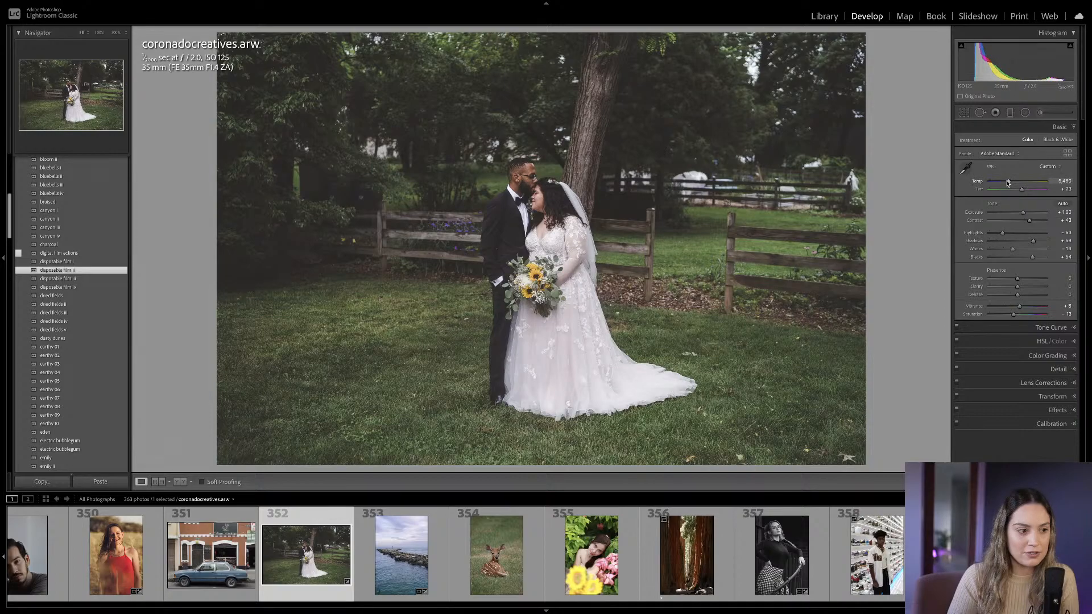
drag(1002, 233, 998, 235)
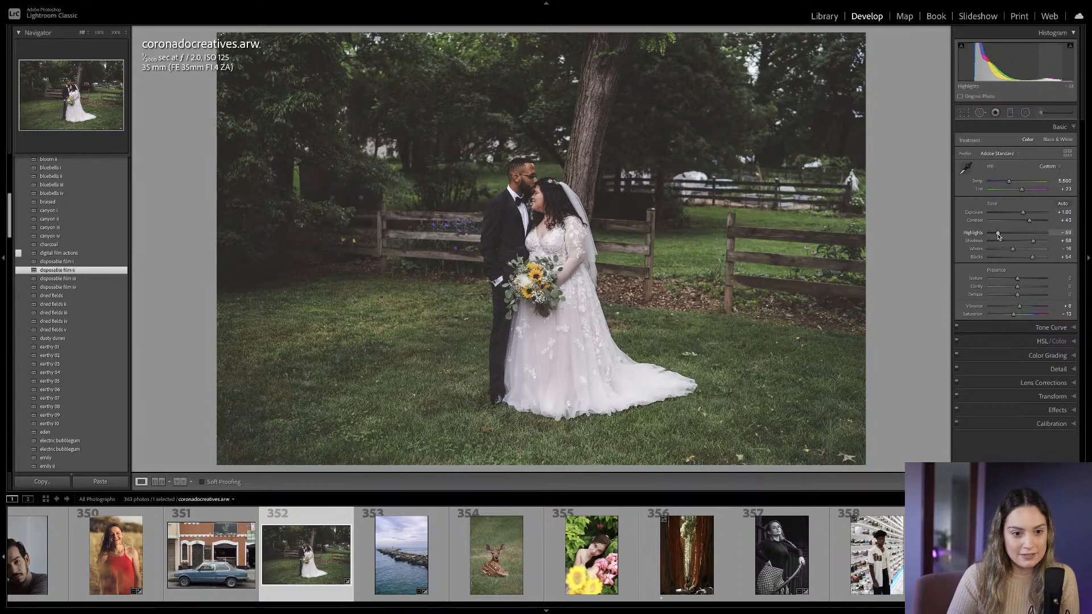
Compare the brightened wedding photo with its unedited version.
key(backslash)
key(backslash)
key(backslash)
key(backslash)
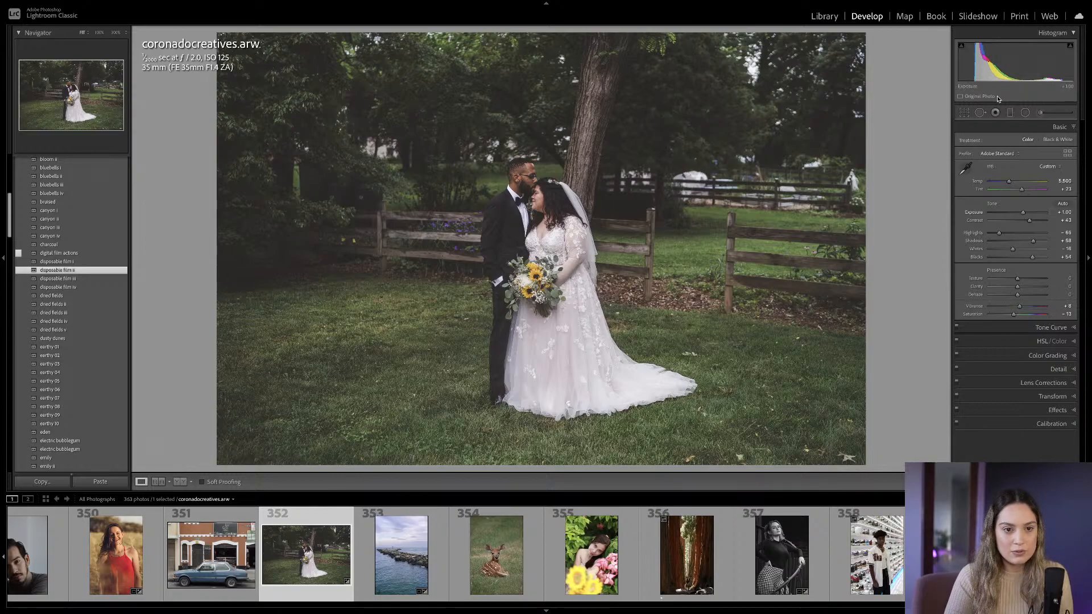
Lighten the dark trees behind the groom with a diagonal graduated filter reaching over the couple, clearing Iris Enhance and setting Exposure about 0.5.
click(1009, 112)
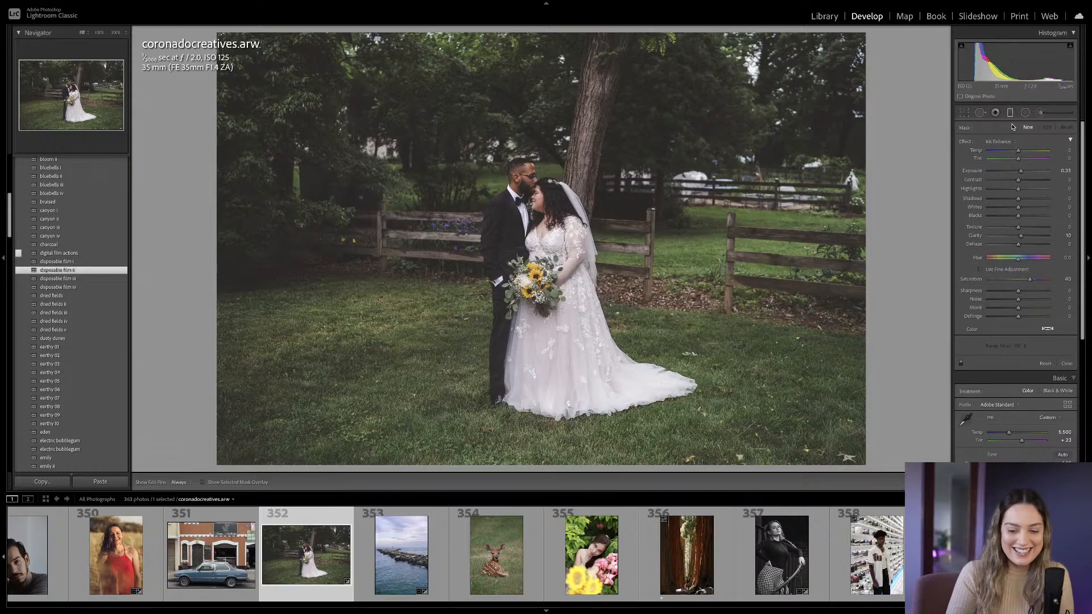
click(1000, 142)
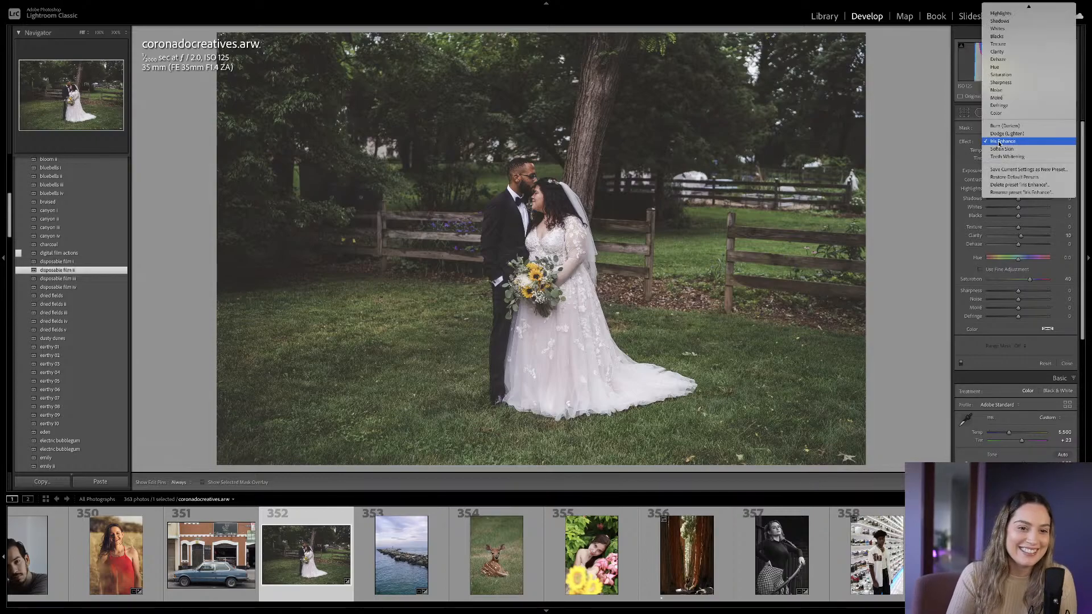
click(1011, 8)
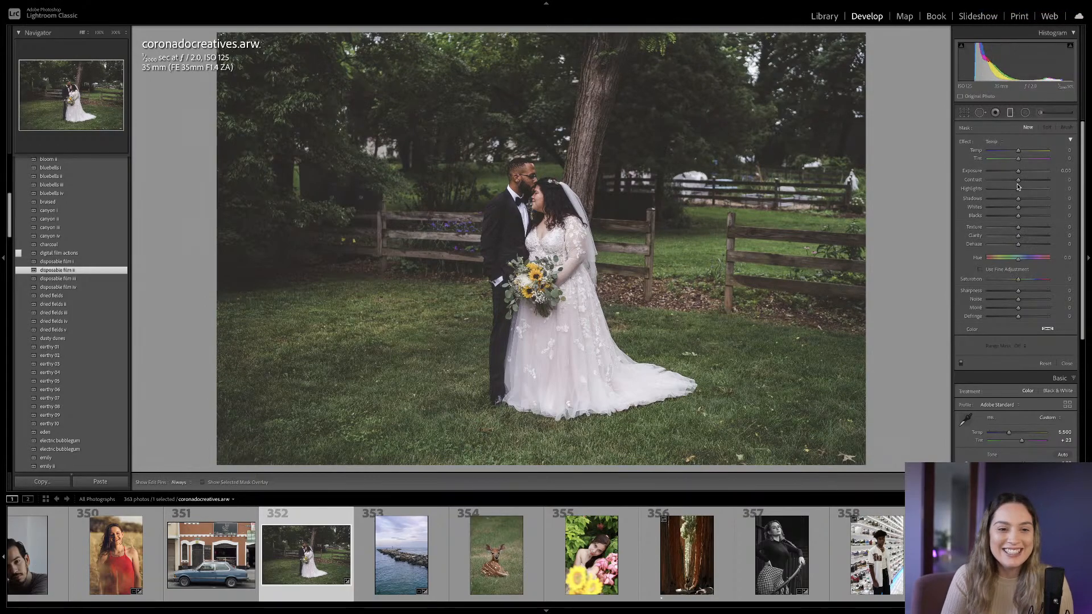
drag(429, 155, 643, 307)
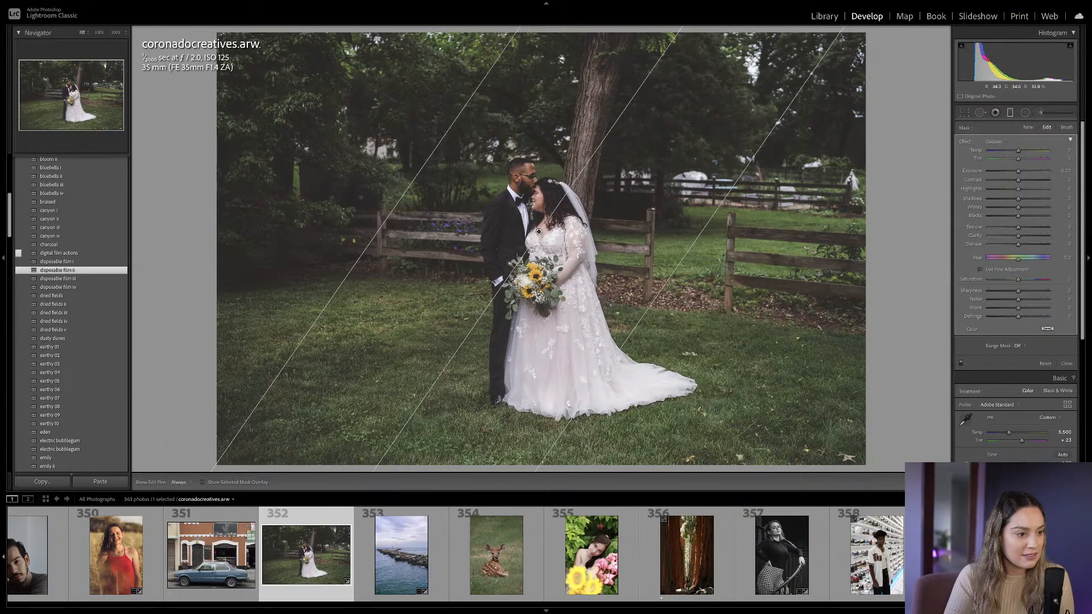
drag(537, 232, 511, 207)
drag(554, 153, 586, 154)
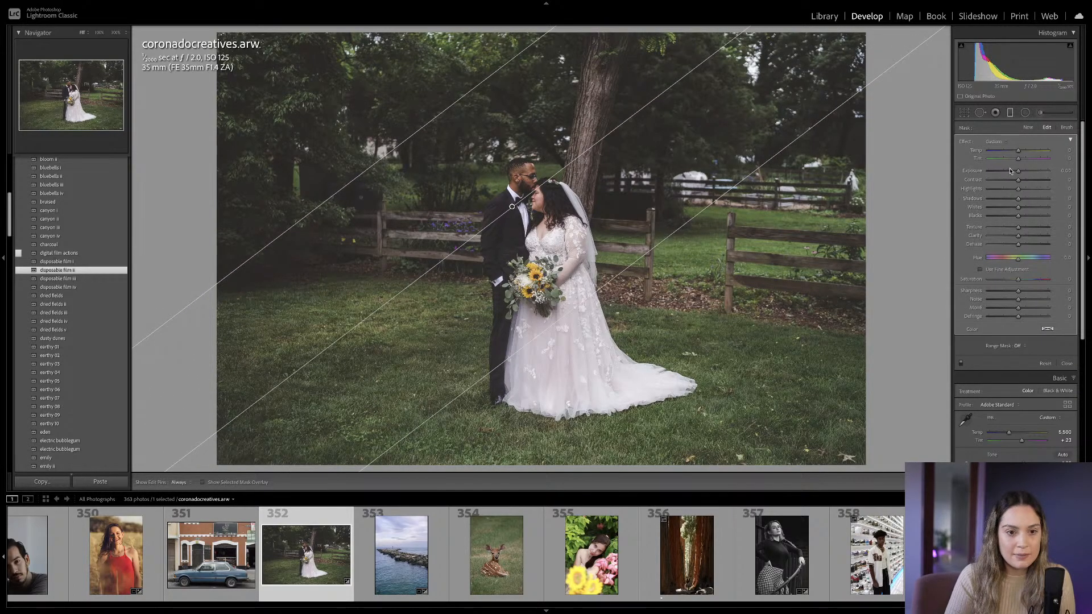
drag(1017, 172, 1021, 172)
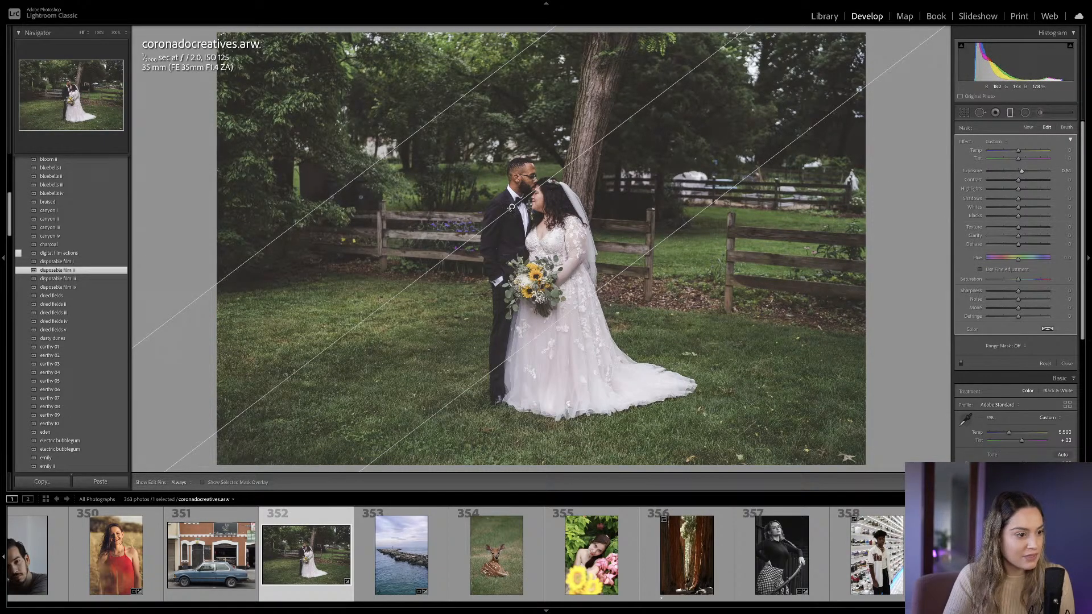
drag(512, 206, 568, 232)
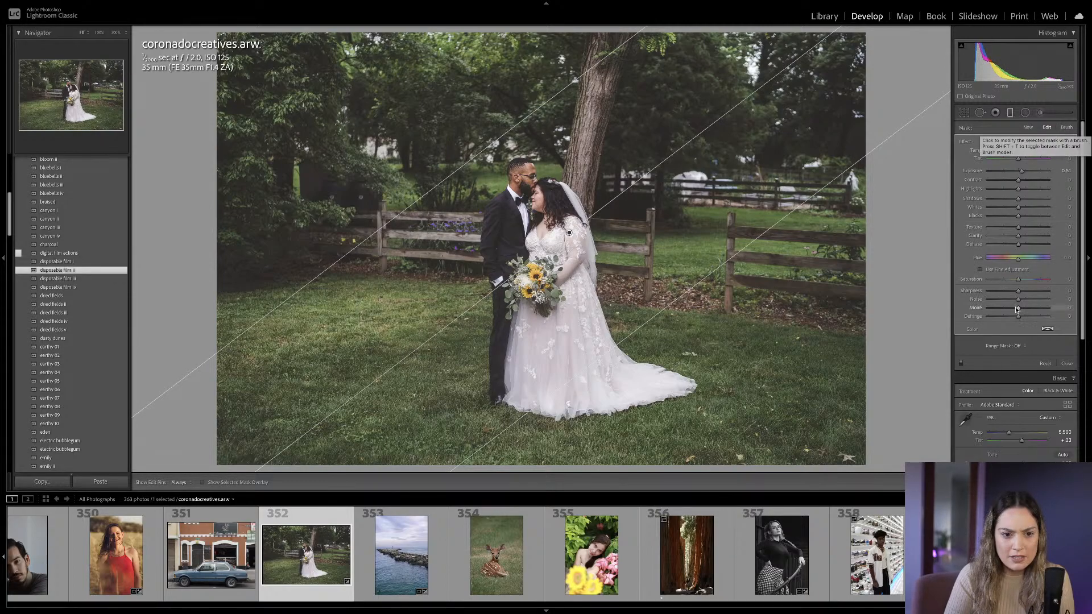
Erase the graduated filter's effect from the bride and her dress with a feathered erase brush, reducing its Flow to 54.
click(1065, 127)
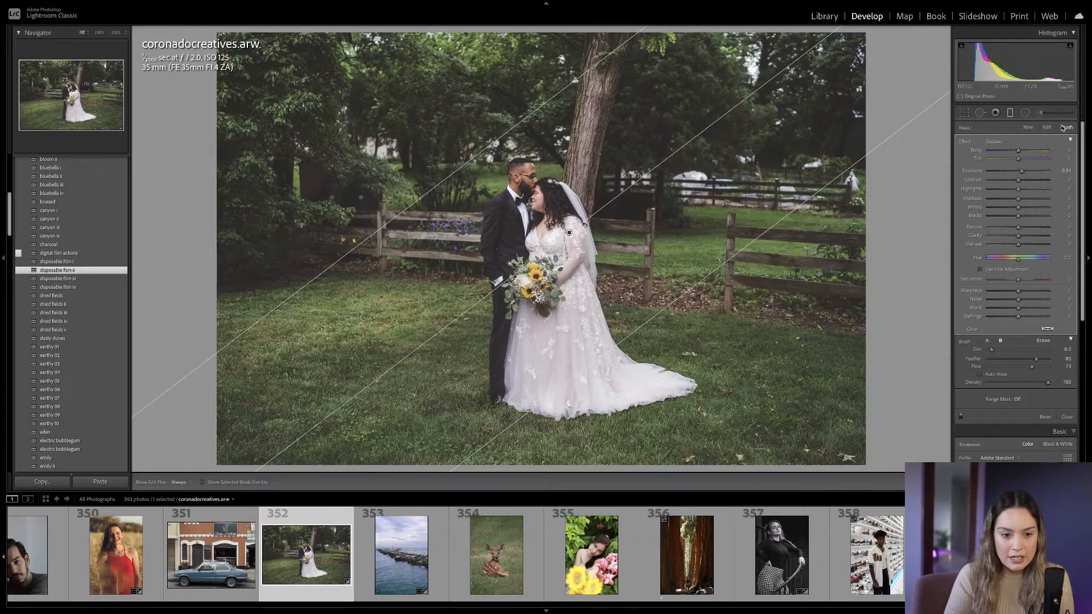
click(1042, 341)
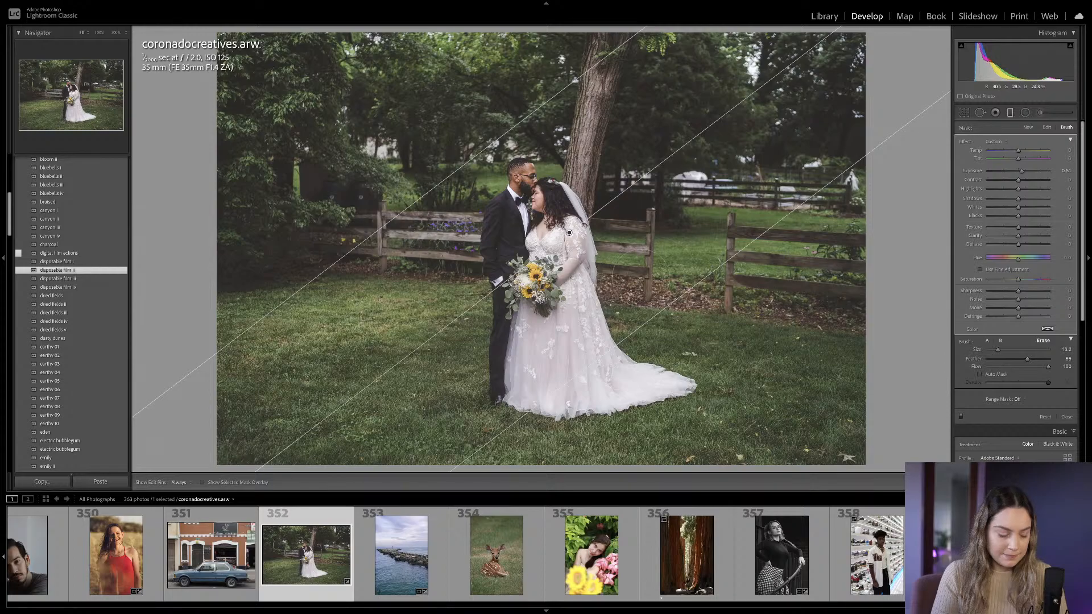
key(bracketright)
key(bracketleft)
key(bracketleft)
key(bracketleft)
key(bracketleft)
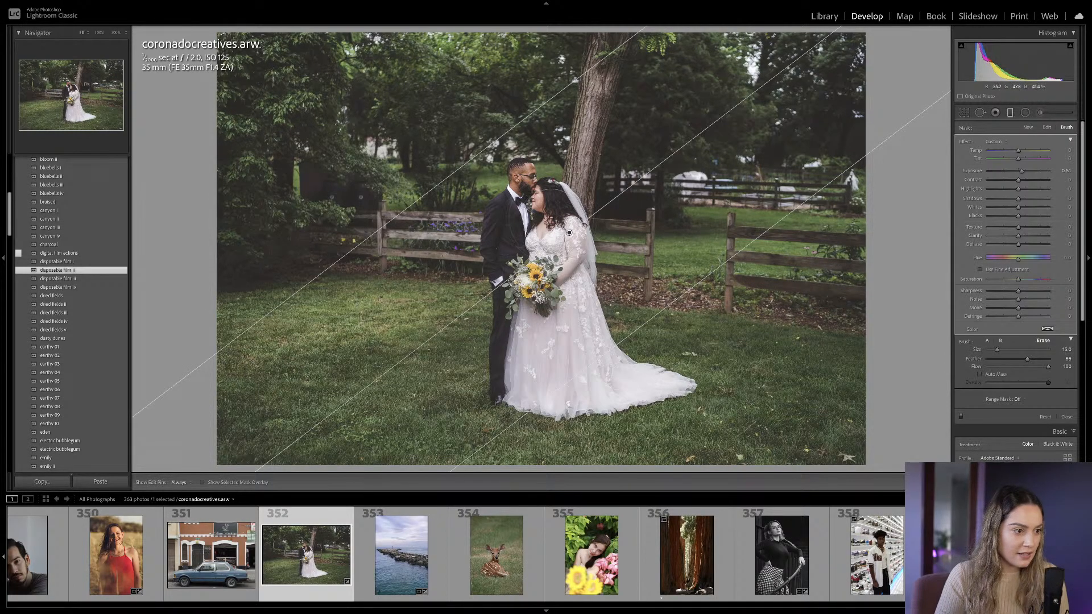
key(h)
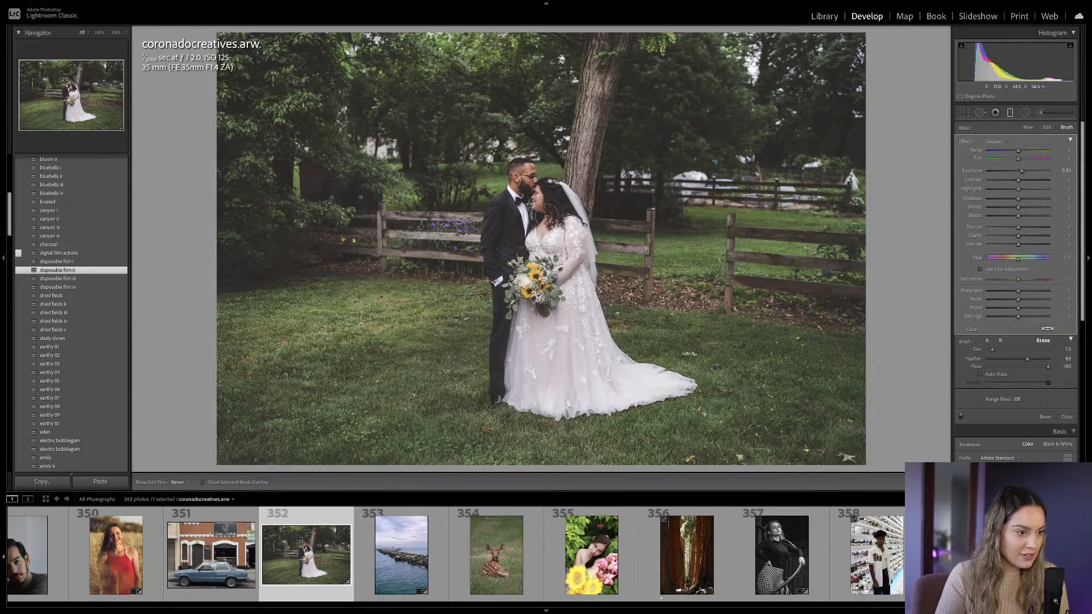
key(h)
key(bracketright)
key(bracketright)
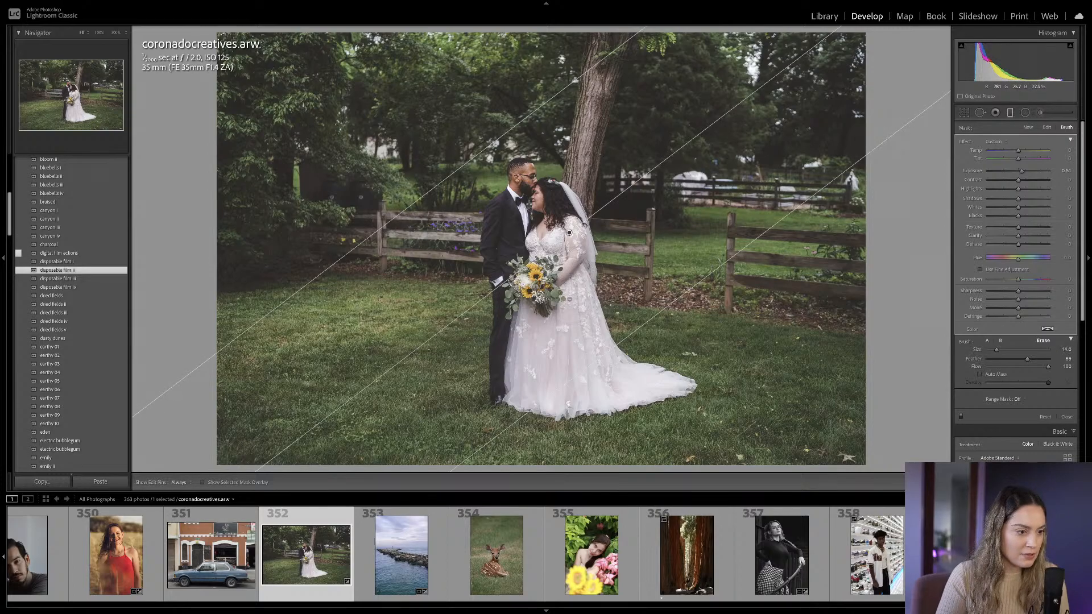
key(bracketright)
scroll(624, 253, up, 3)
key(h)
key(h)
key(h)
drag(1048, 366, 1020, 366)
key(h)
key(h)
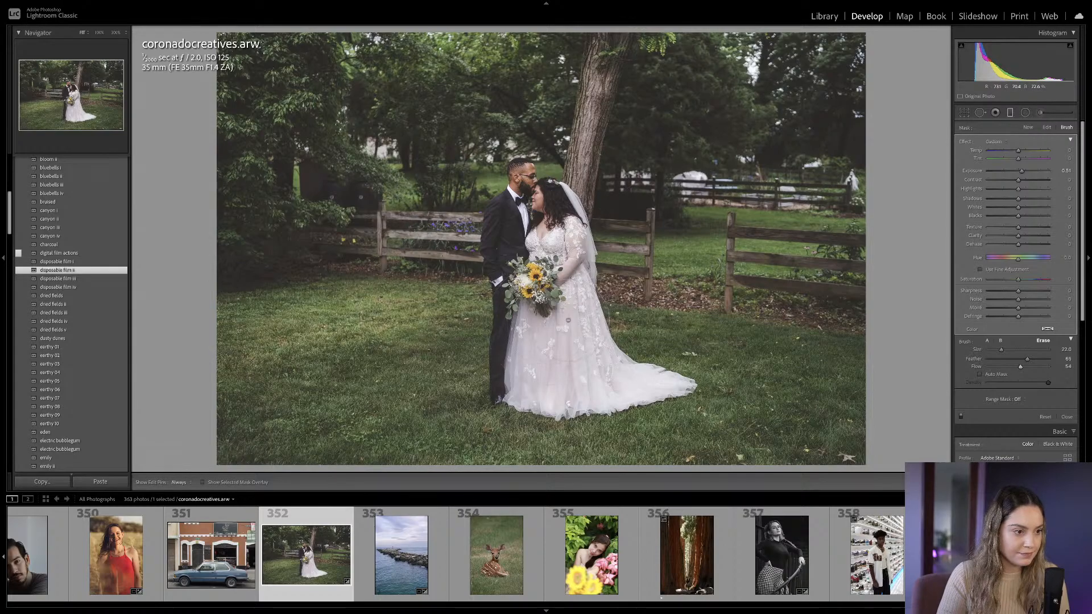
Check the mask overlay, erase the filter from the tree trunk behind the couple with a smaller brush, and finish the local adjustment.
key(o)
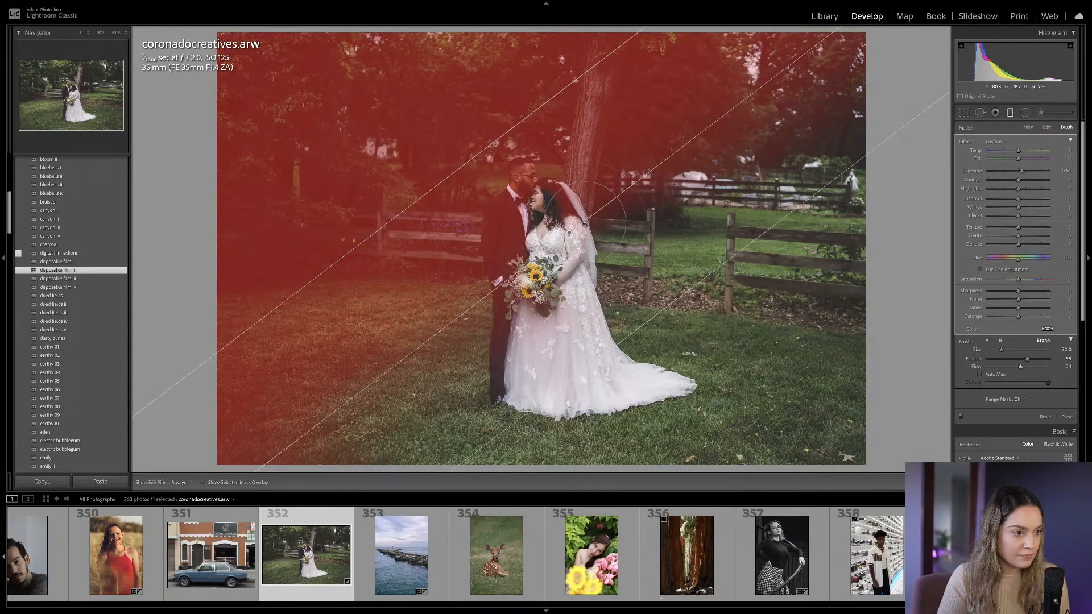
key(o)
key(bracketleft)
key(bracketleft)
key(bracketleft)
key(bracketleft)
key(h)
key(bracketleft)
key(bracketleft)
key(bracketleft)
key(bracketleft)
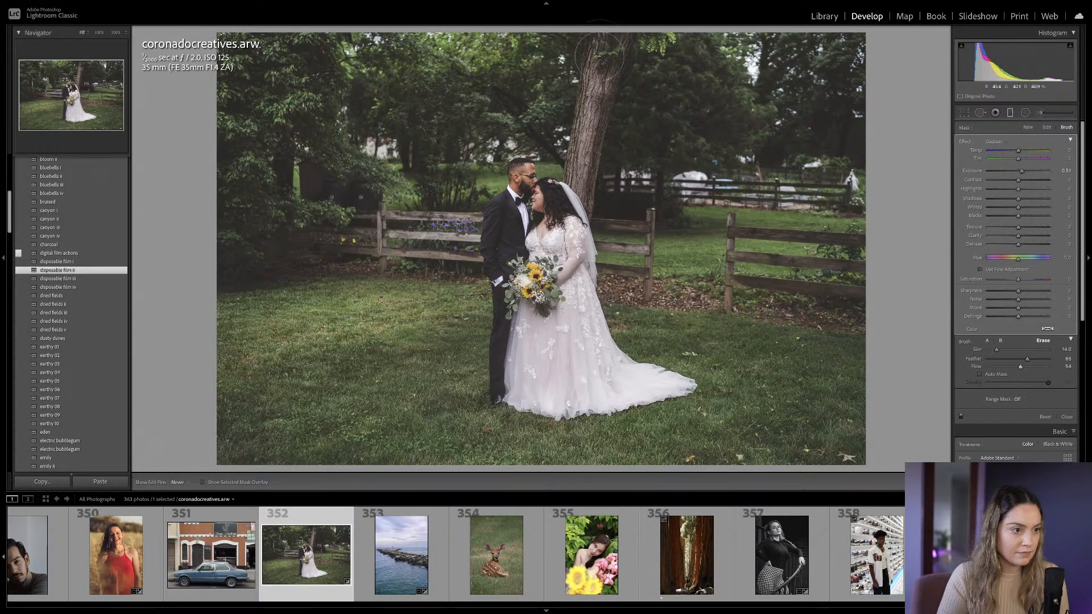
key(h)
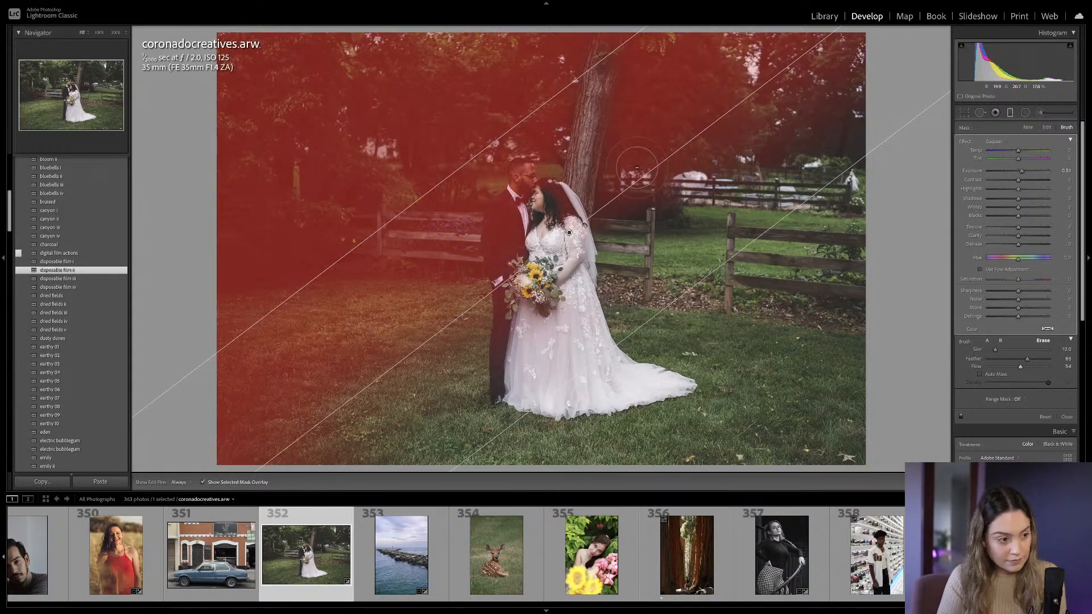
key(k)
Compare the finished wedding photo with the dark original several times.
key(backslash)
key(backslash)
key(backslash)
key(backslash)
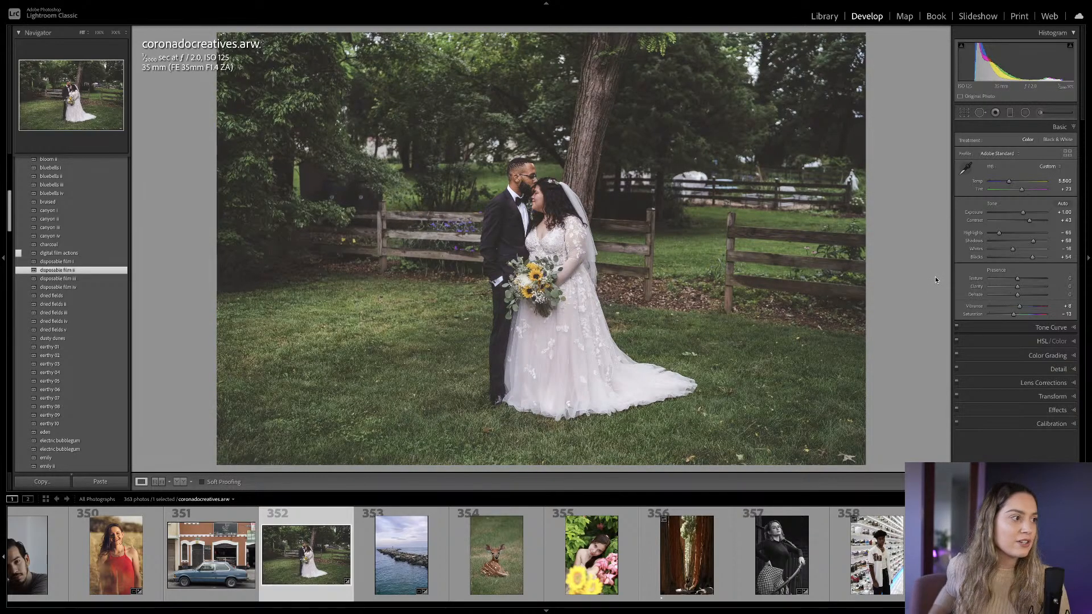
key(backslash)
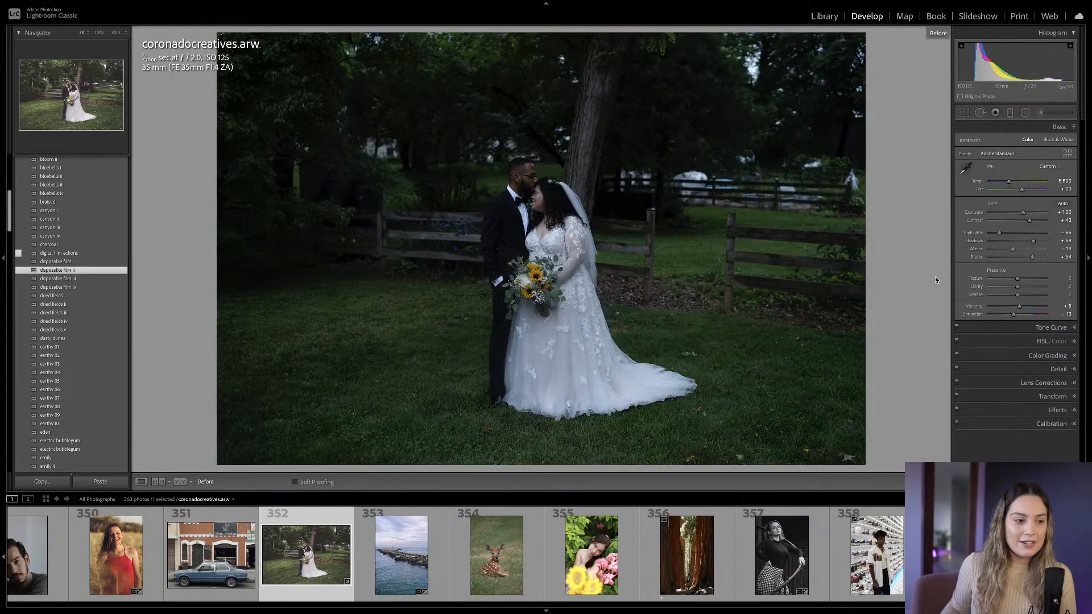
key(backslash)
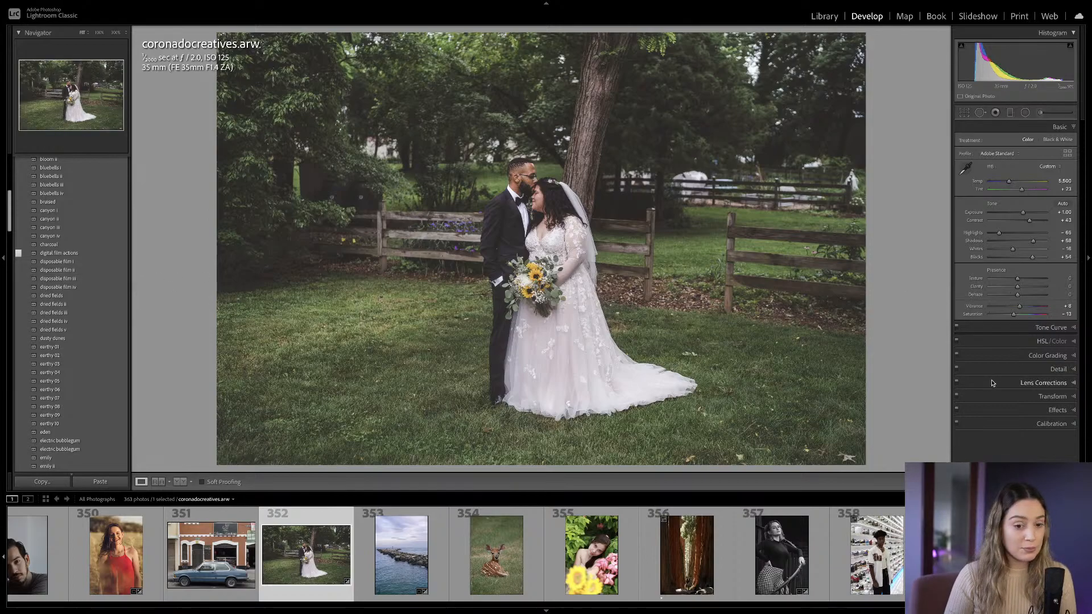
key(backslash)
key(backslash)
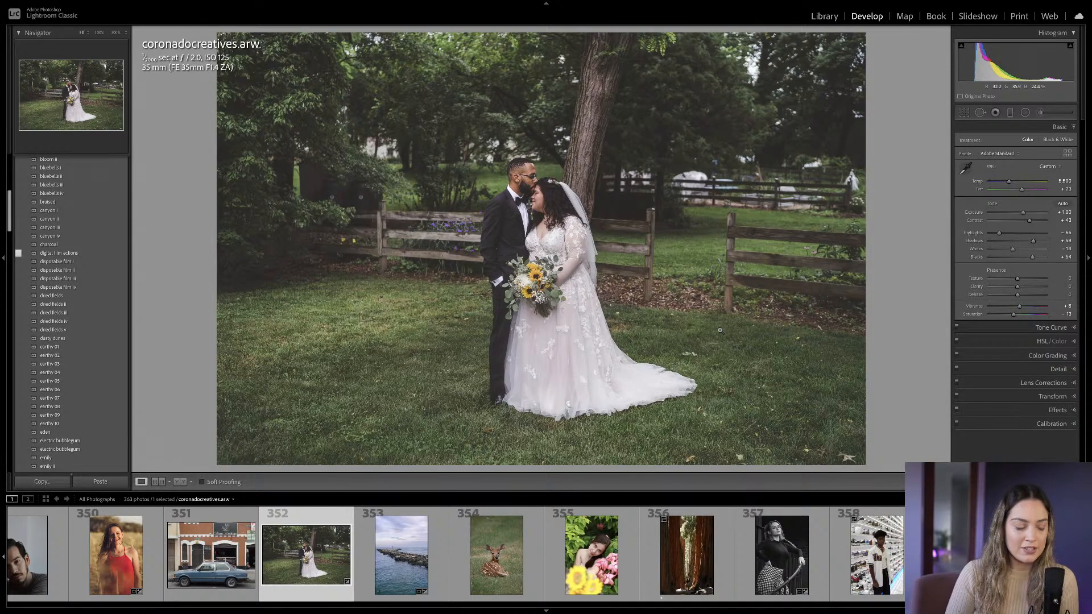
Browse back through the photo collection and open photo 294, the woman in a denim jacket beside the lake.
scroll(393, 554, up, 6)
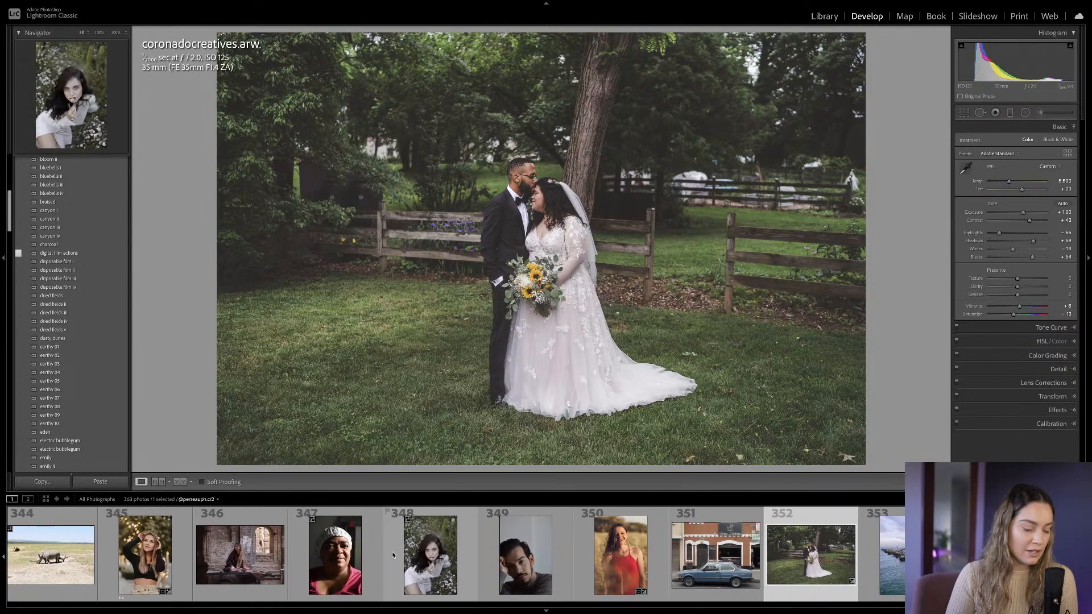
scroll(393, 554, up, 8)
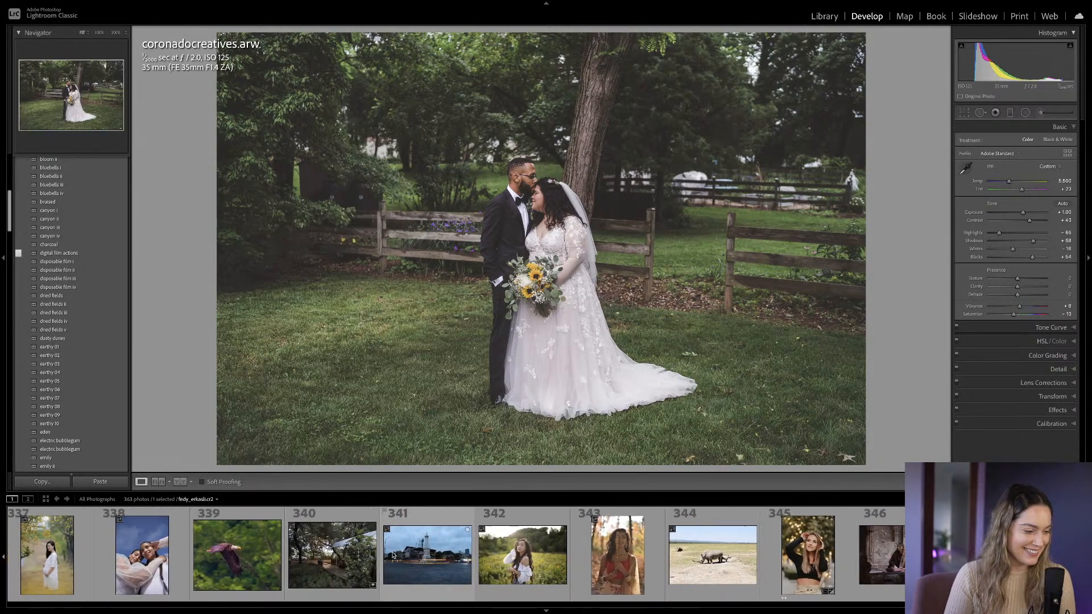
scroll(393, 554, up, 20)
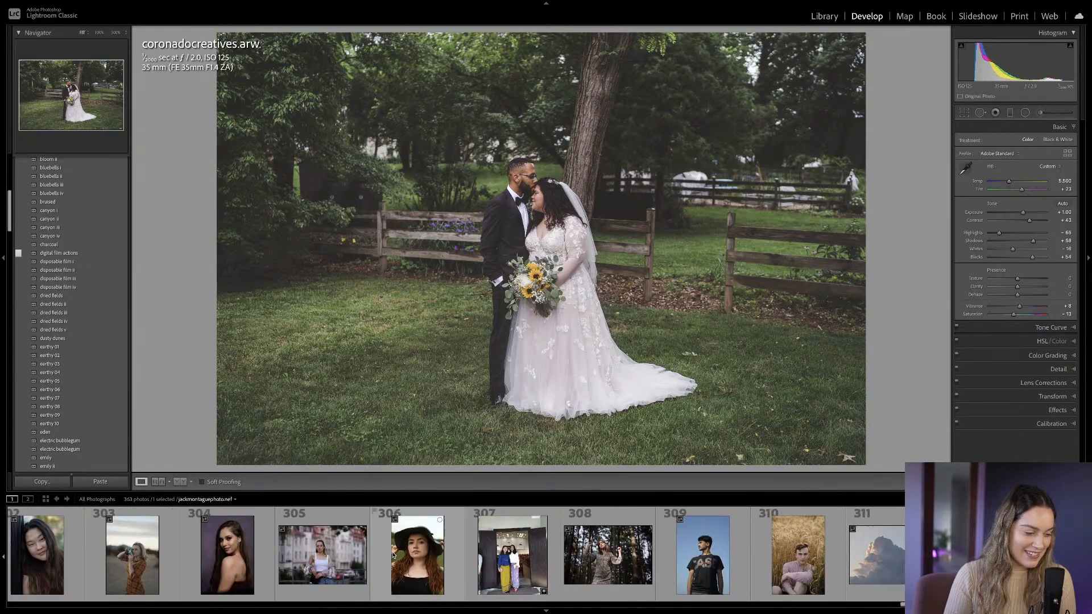
scroll(393, 554, up, 5)
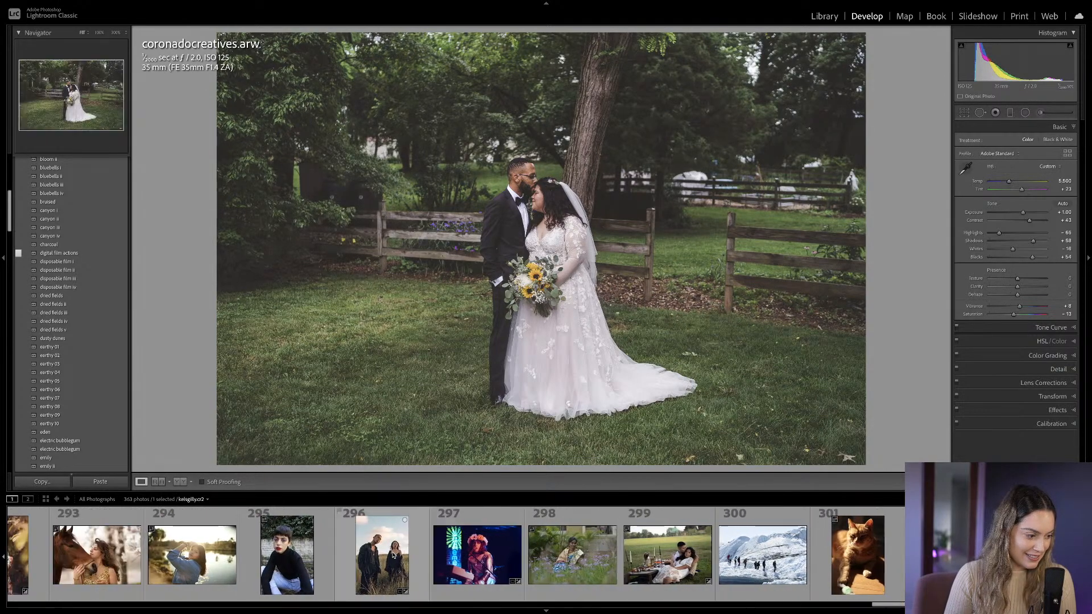
click(267, 555)
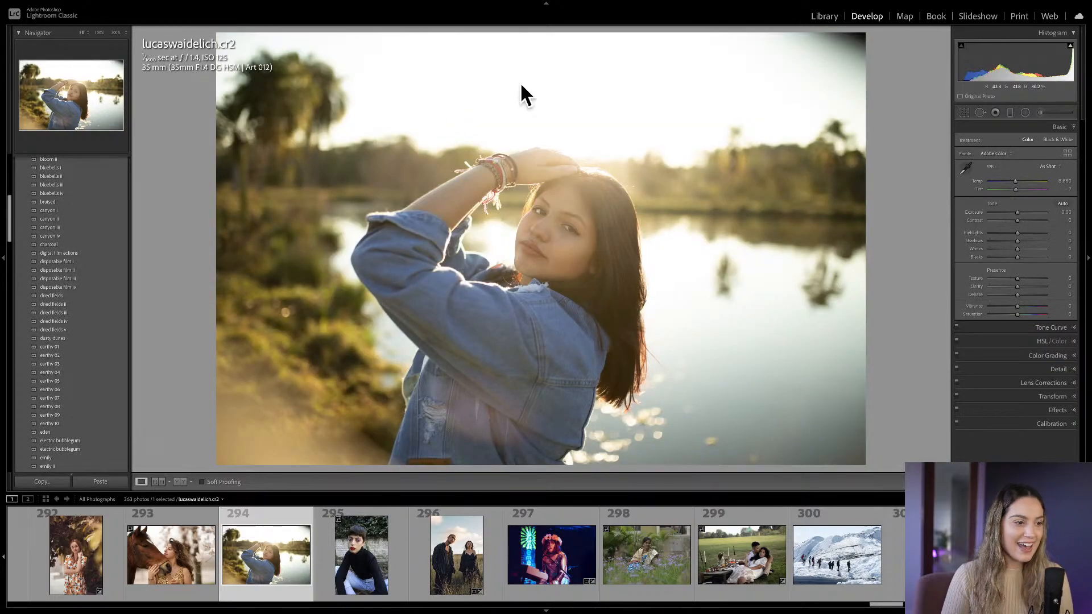
Straighten the lake portrait to about -1.74 degrees, shift the image within the frame and crop in slightly, keeping the original aspect ratio.
key(r)
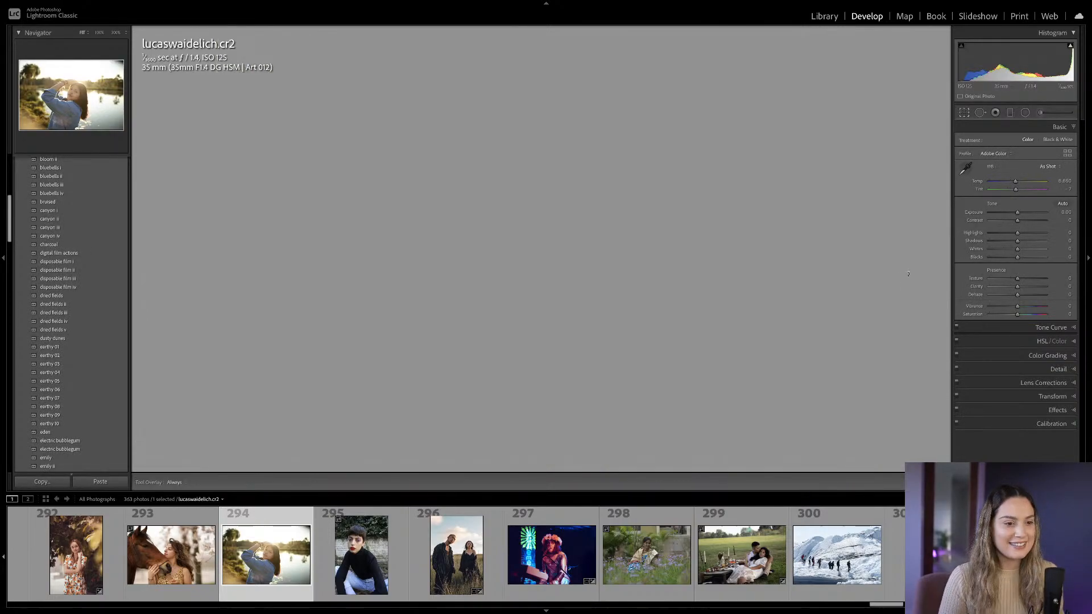
drag(887, 214, 869, 191)
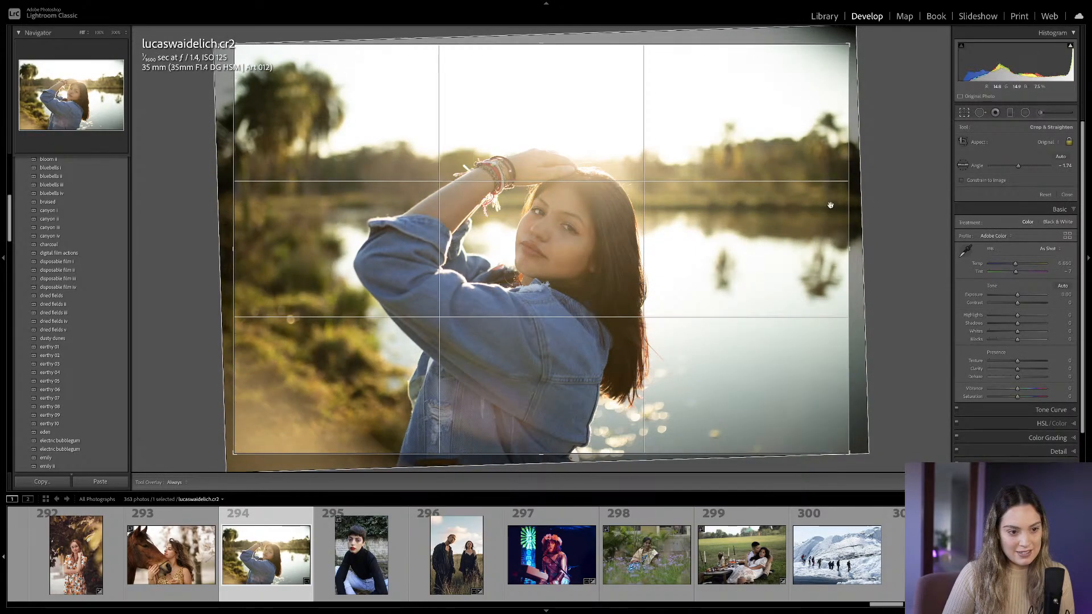
drag(723, 210, 729, 210)
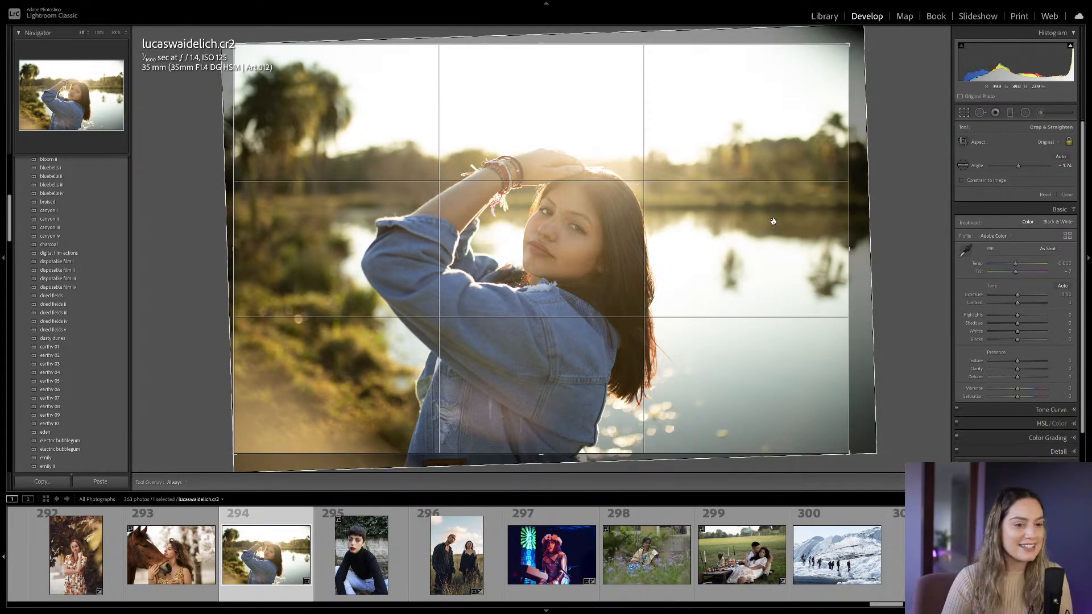
drag(849, 249, 841, 248)
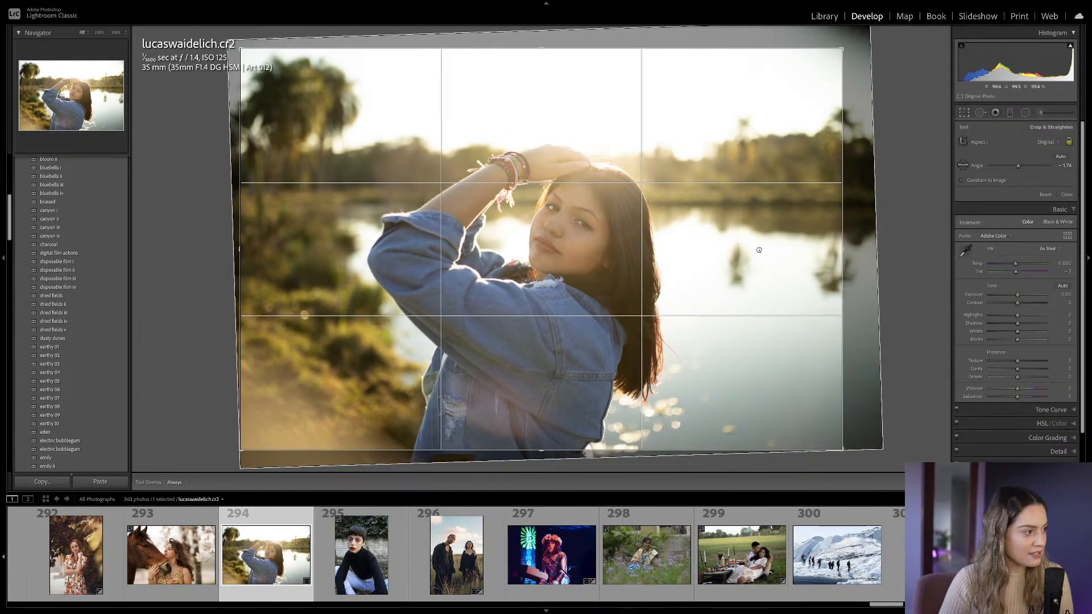
key(Return)
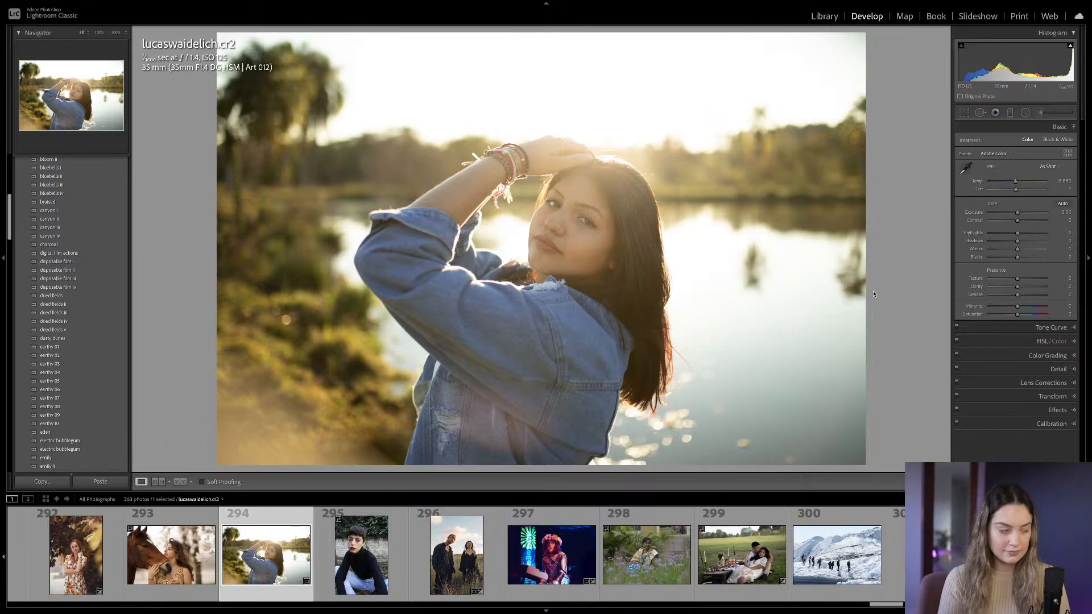
Expand the adjustment sections and shape the overall point curve with a raised black point, darker shadows and slightly lifted midtones.
key(backslash)
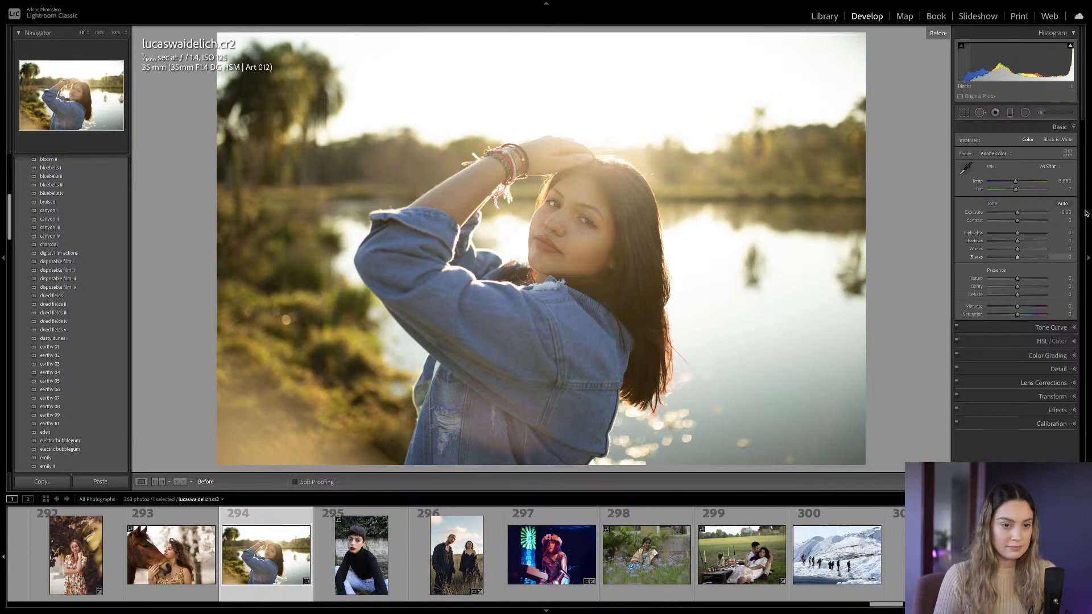
click(1073, 127)
click(1073, 127)
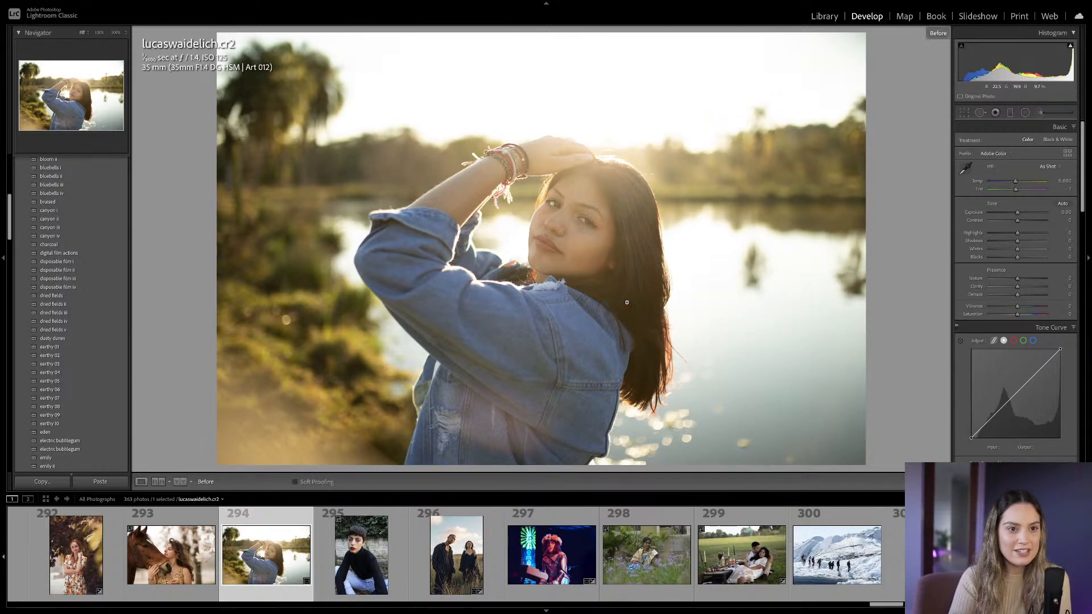
key(backslash)
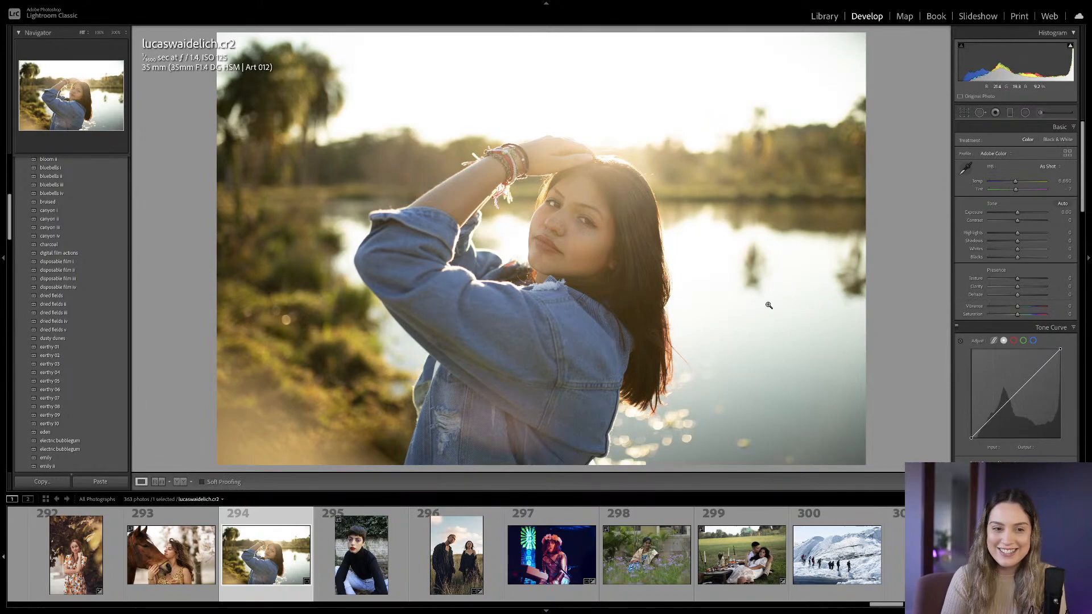
scroll(1024, 346, down, 3)
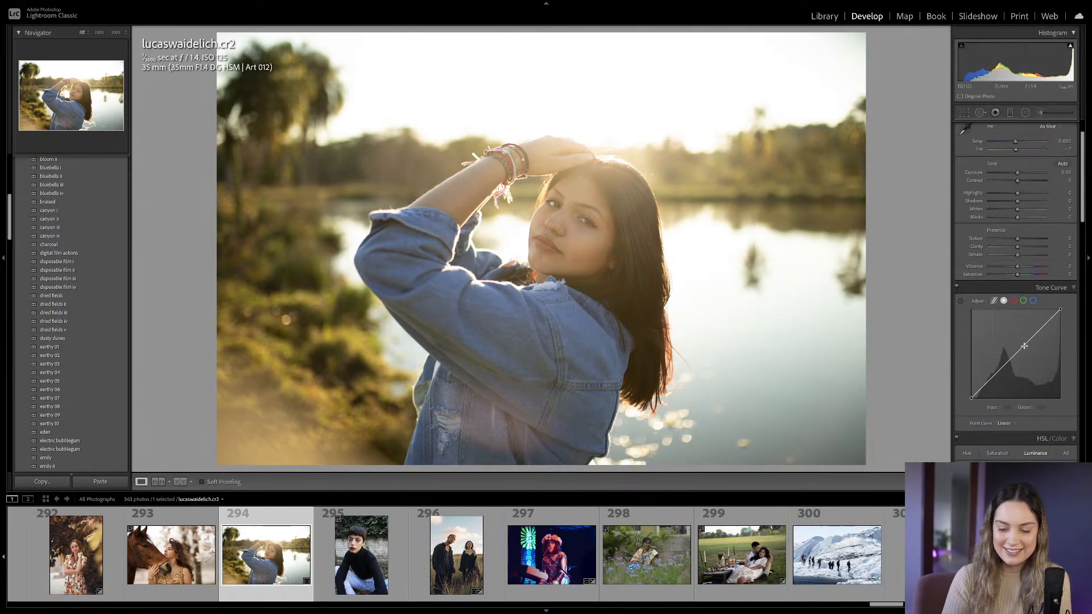
scroll(1017, 331, down, 1)
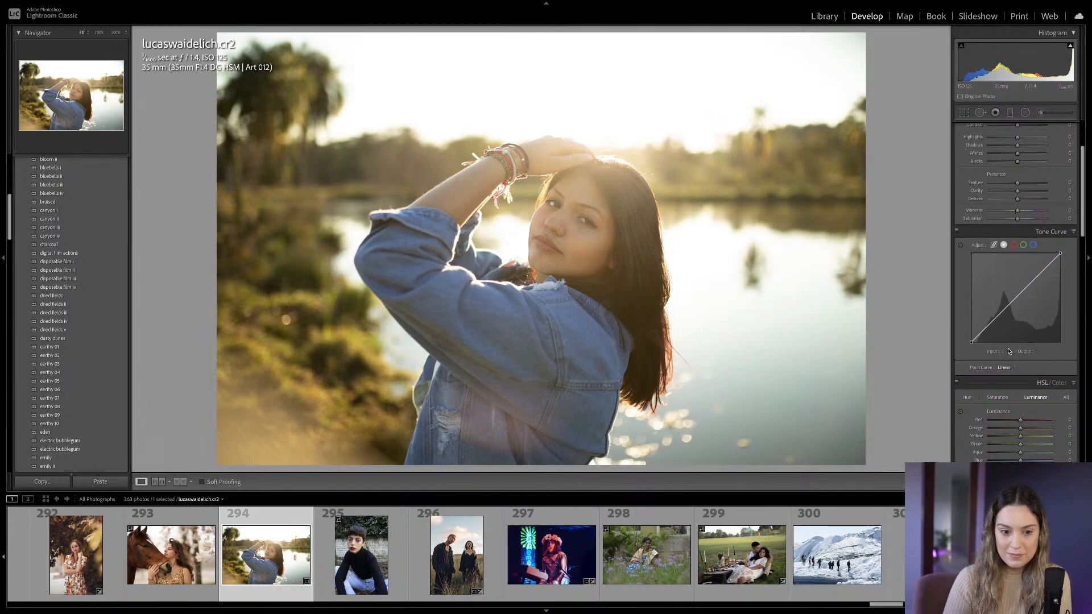
drag(972, 342, 1004, 305)
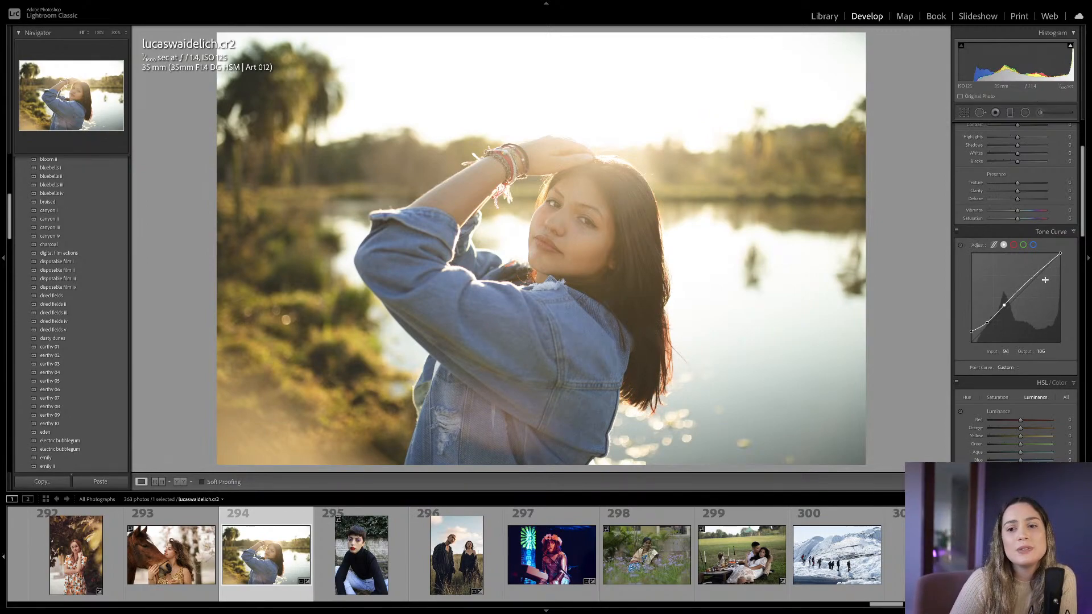
drag(985, 324, 1006, 307)
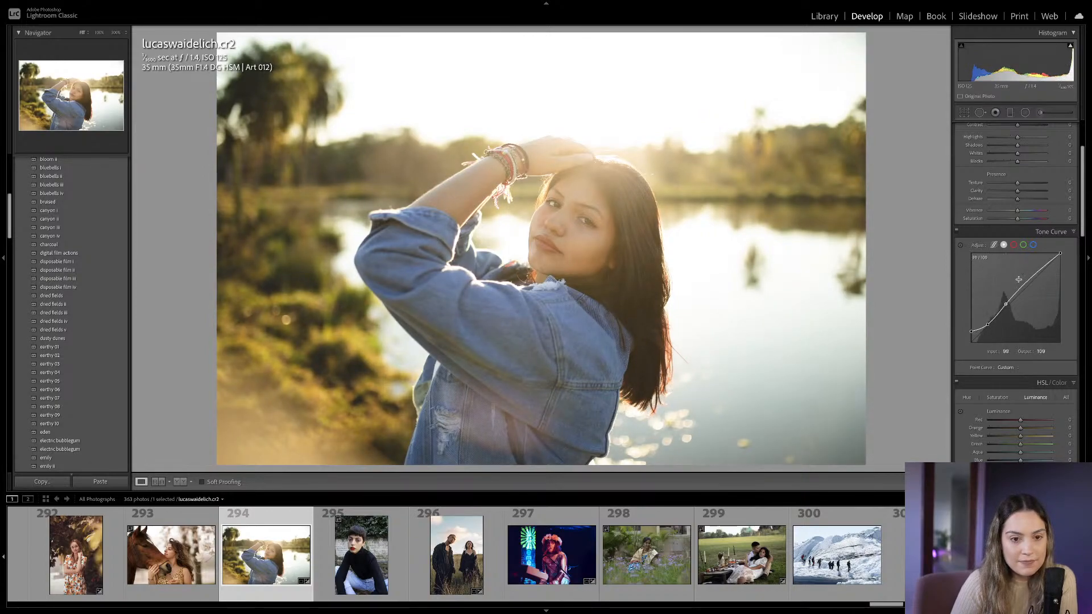
Shape the blue channel curve: raise its black point to output 15, pull the shadows down and anchor the upper midtones.
click(1033, 246)
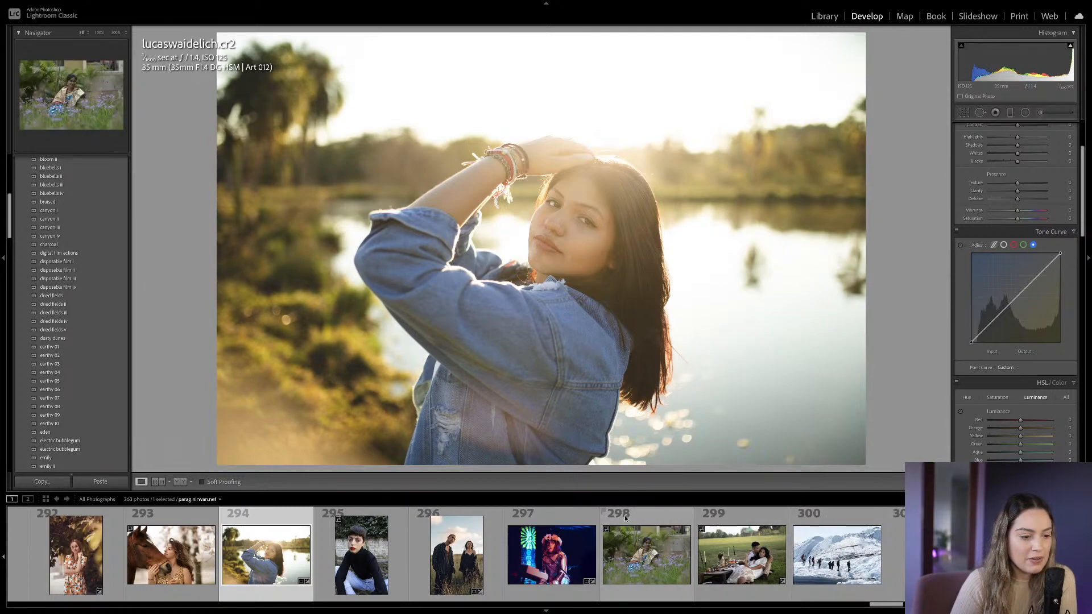
drag(972, 344, 965, 339)
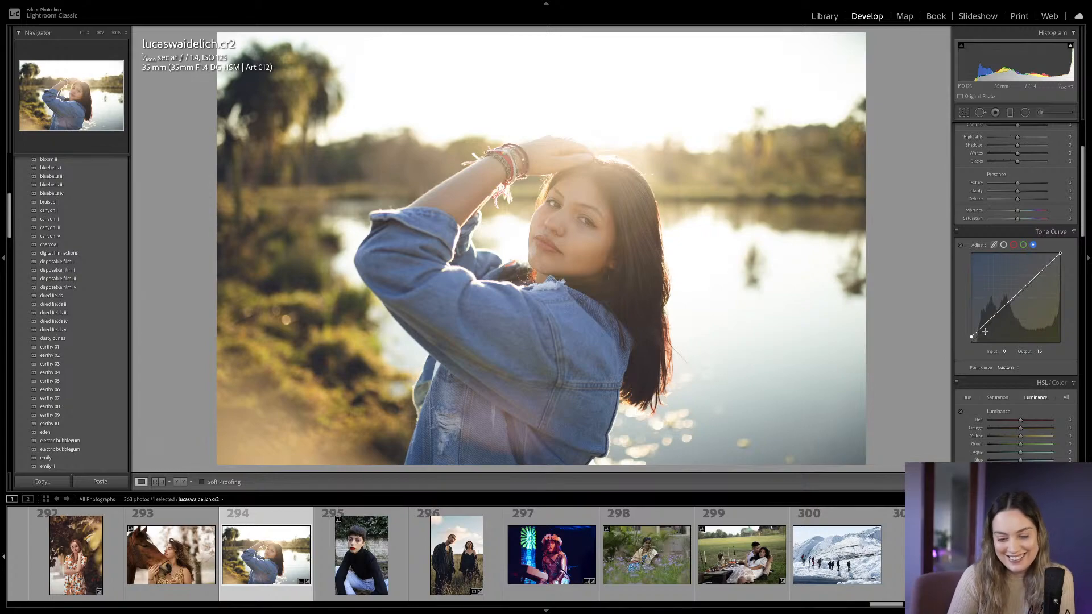
drag(989, 319, 987, 328)
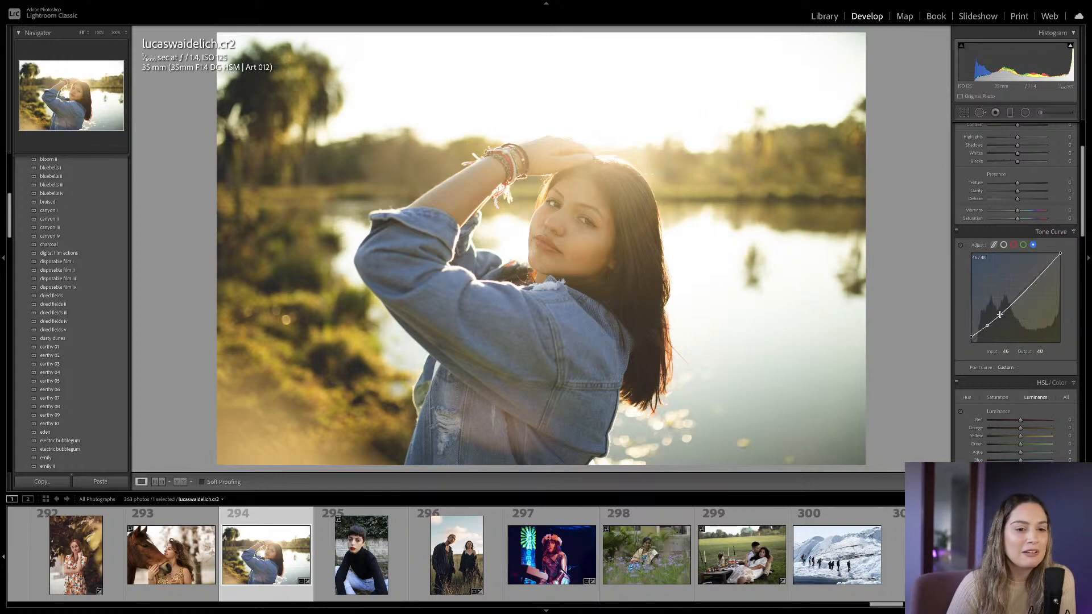
drag(1031, 286, 1027, 287)
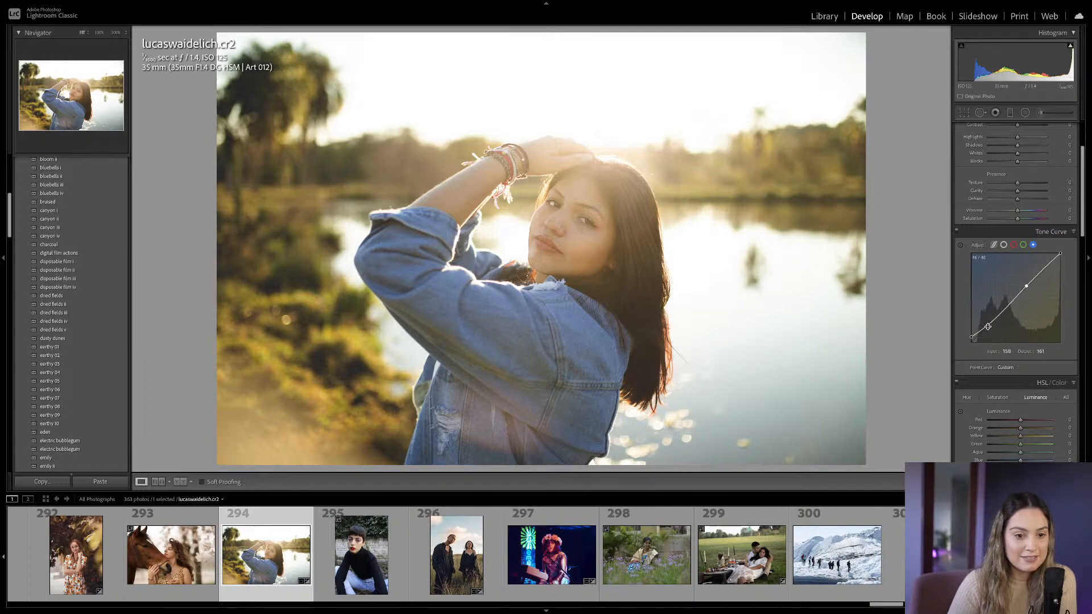
drag(988, 325, 991, 329)
Lower the green channel curve's shadows to input 59, output 52, and anchor its highlights at about input 170, output 168.
click(1024, 246)
drag(990, 324, 993, 327)
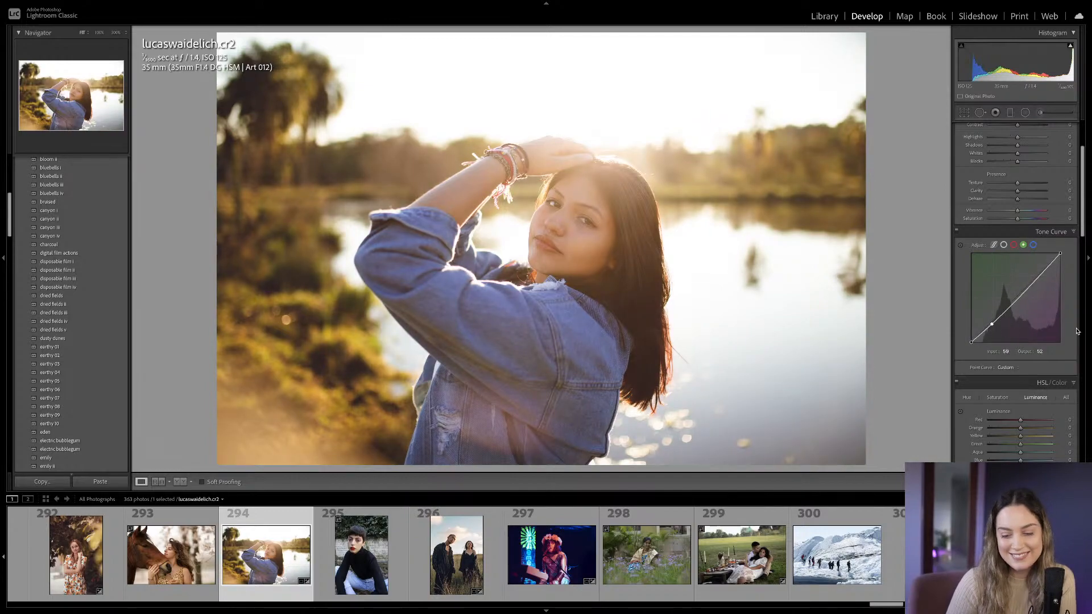
click(1033, 286)
drag(1033, 286, 1031, 283)
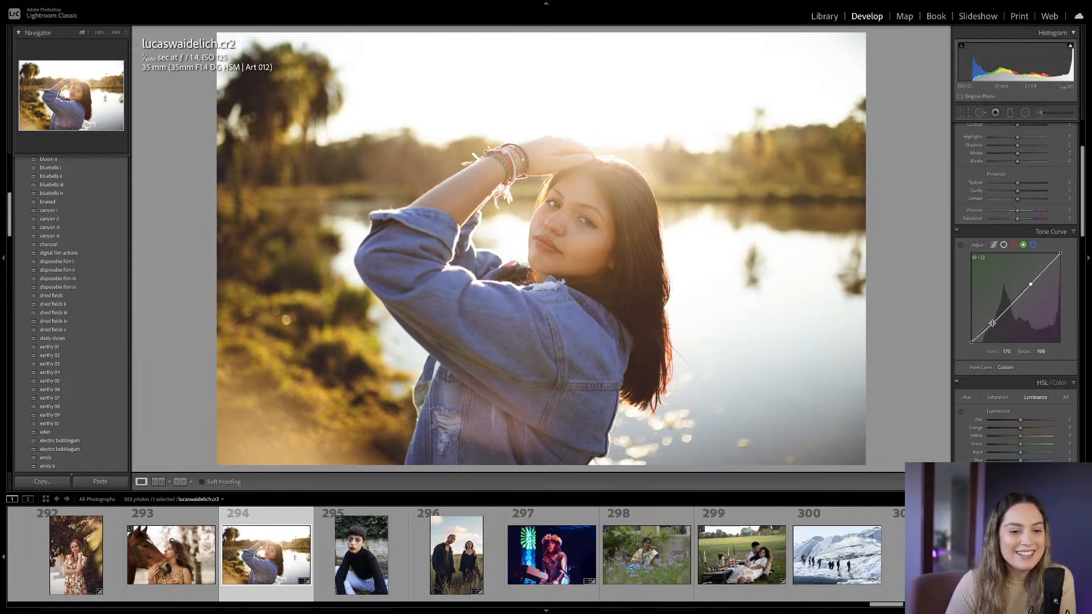
drag(992, 323, 992, 325)
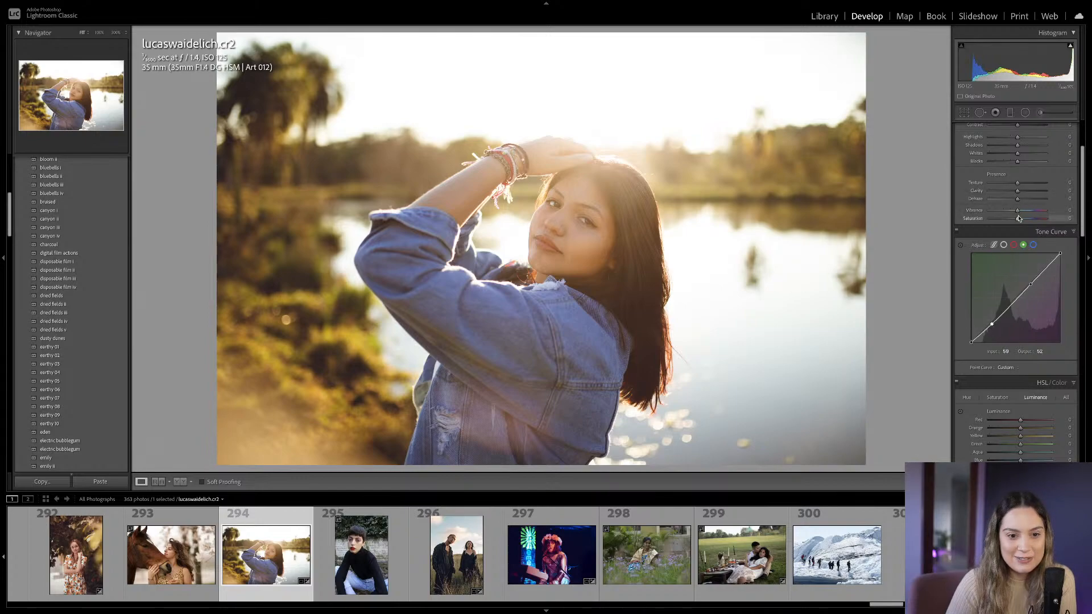
Lower the portrait's overall Saturation to -6.
drag(1018, 219, 1017, 219)
drag(1017, 219, 1018, 219)
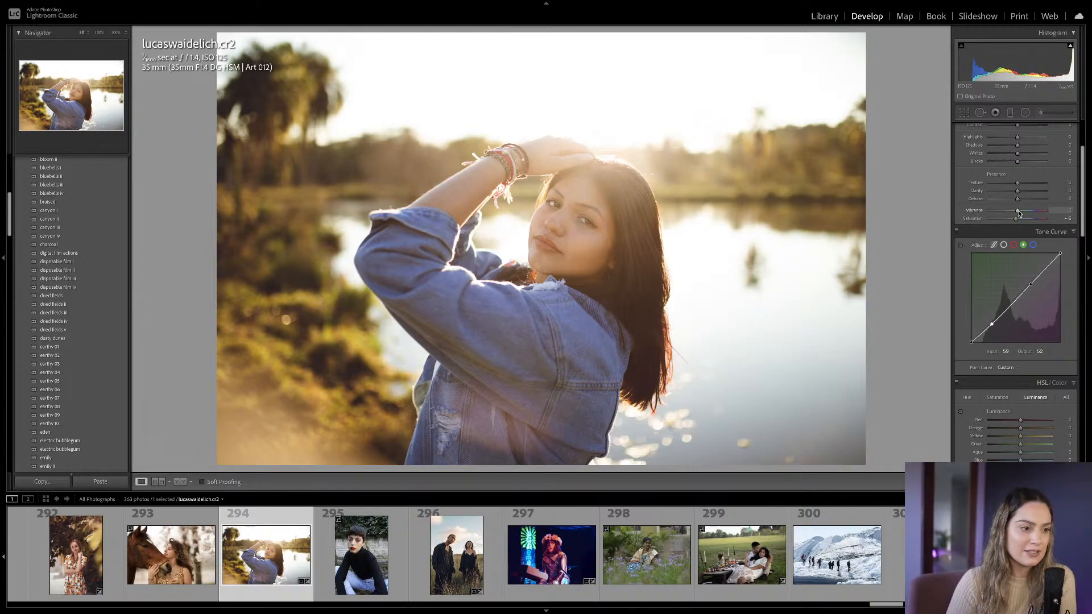
Try the lens profile correction on the lake portrait.
scroll(1018, 212, down, 10)
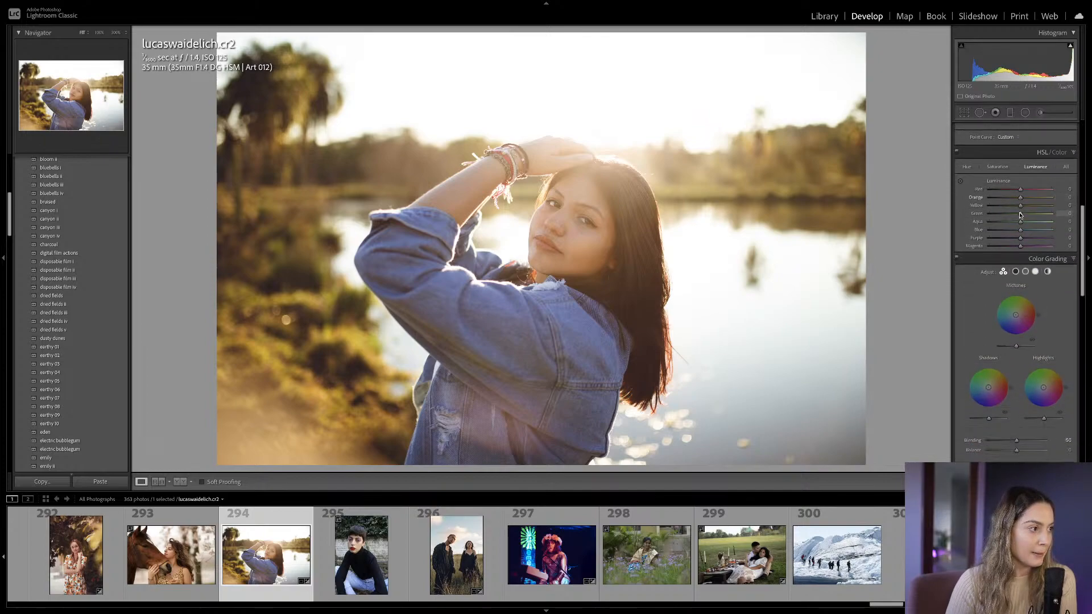
scroll(1019, 215, down, 7)
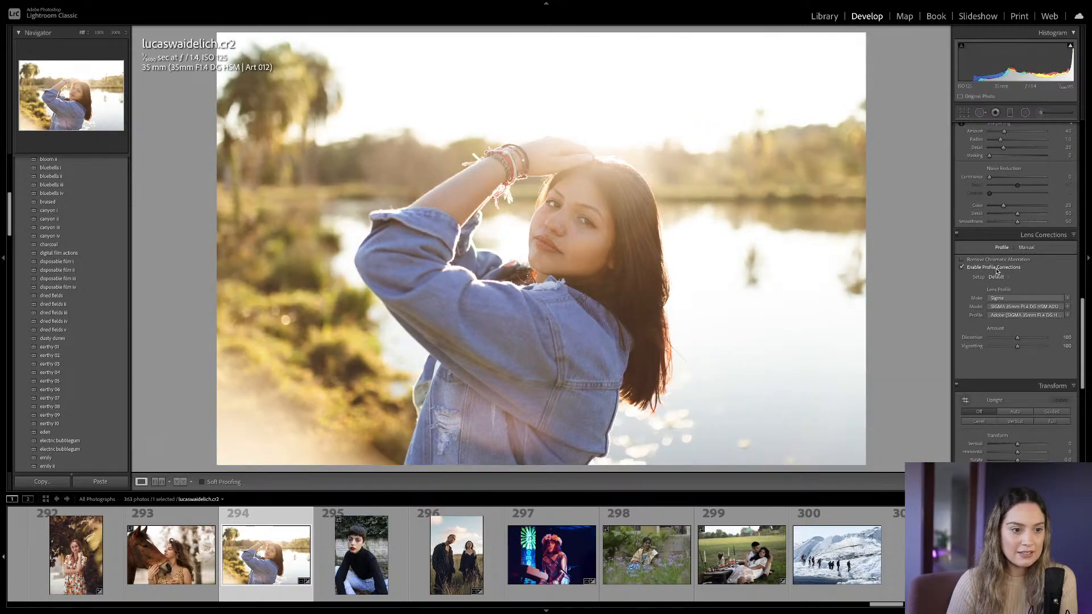
click(996, 271)
Adjust the portrait's tone: Exposure -0.25, Contrast +9, Highlights -69, Shadows +31 and Blacks -10.
scroll(1020, 255, up, 15)
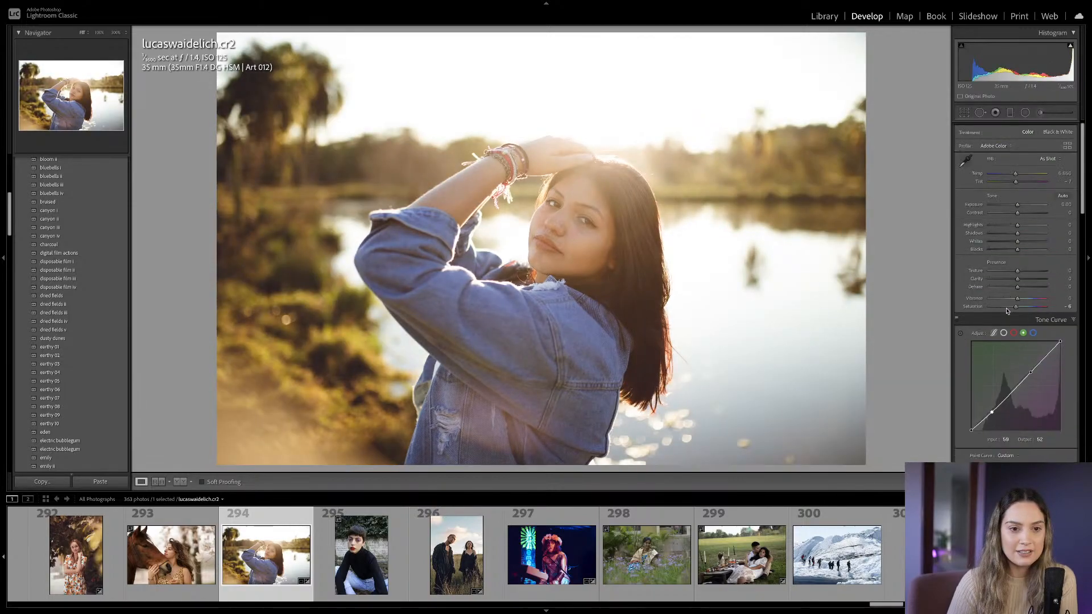
drag(1021, 245, 1019, 220)
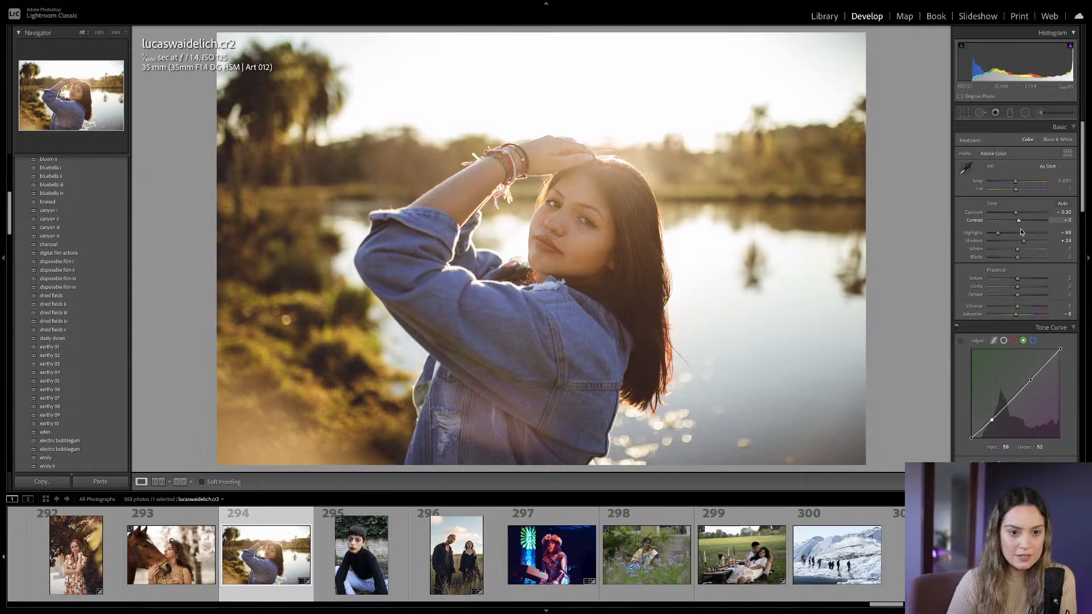
drag(1017, 257, 1015, 257)
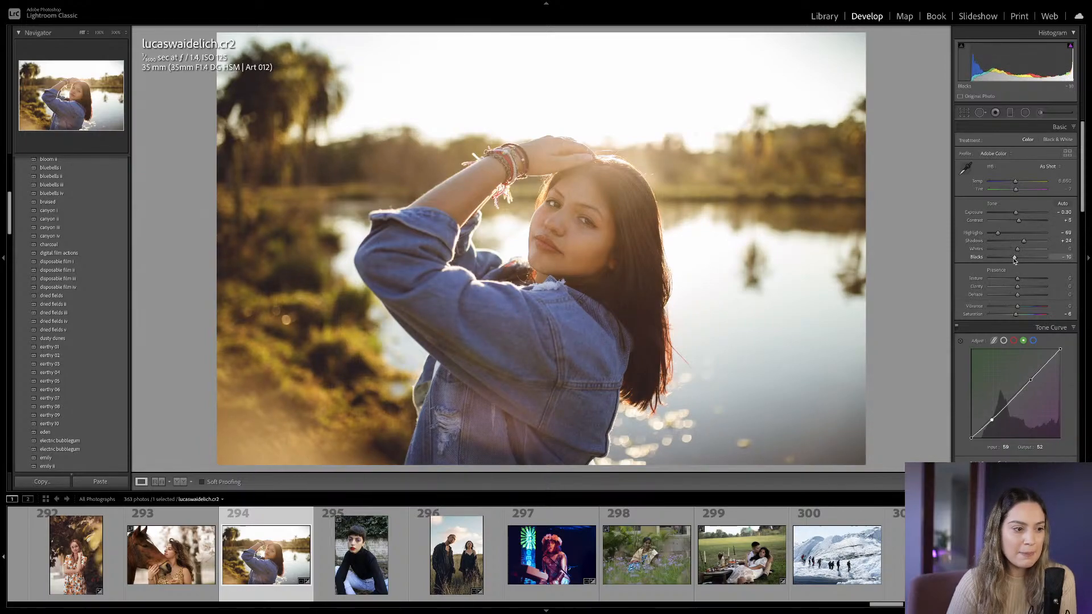
drag(1015, 213, 1027, 242)
Shift the colour hues to about Orange -9, Yellow -26 and Aqua -13, and move Blue slightly negative.
scroll(1026, 239, down, 3)
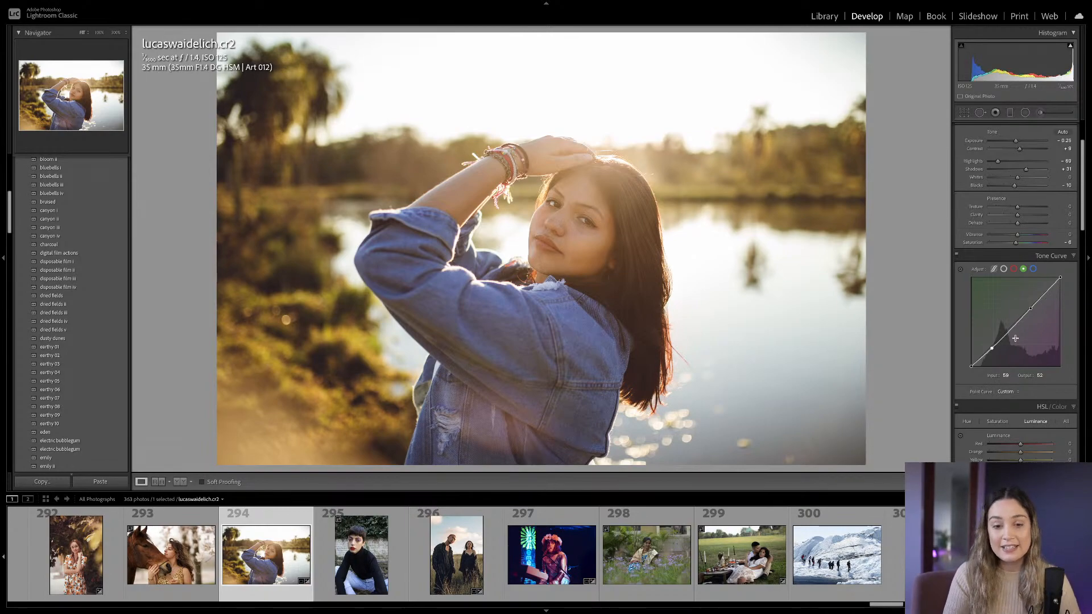
scroll(1024, 318, down, 3)
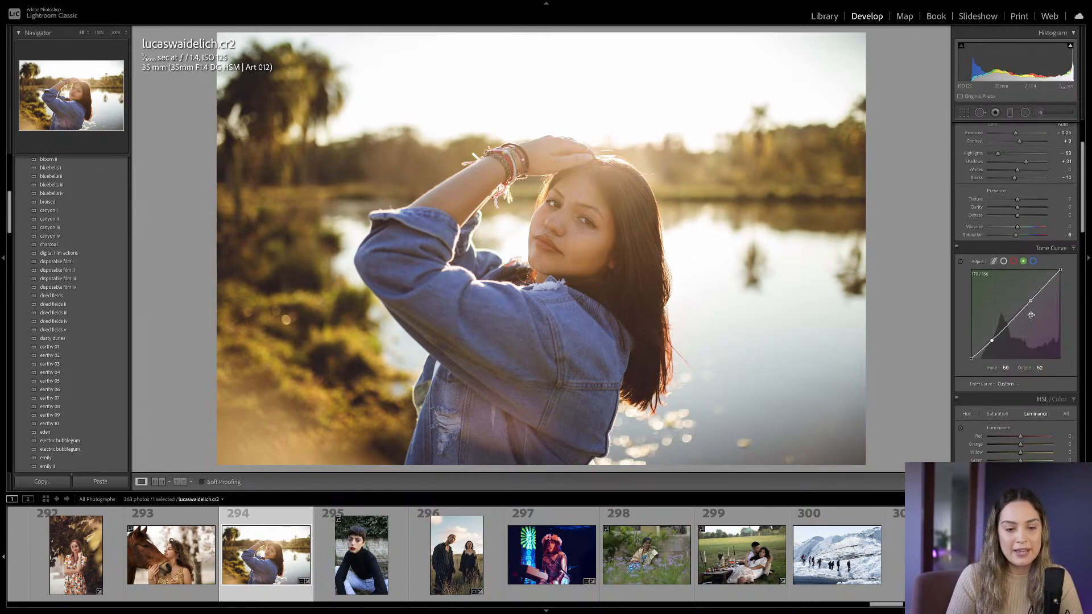
click(998, 304)
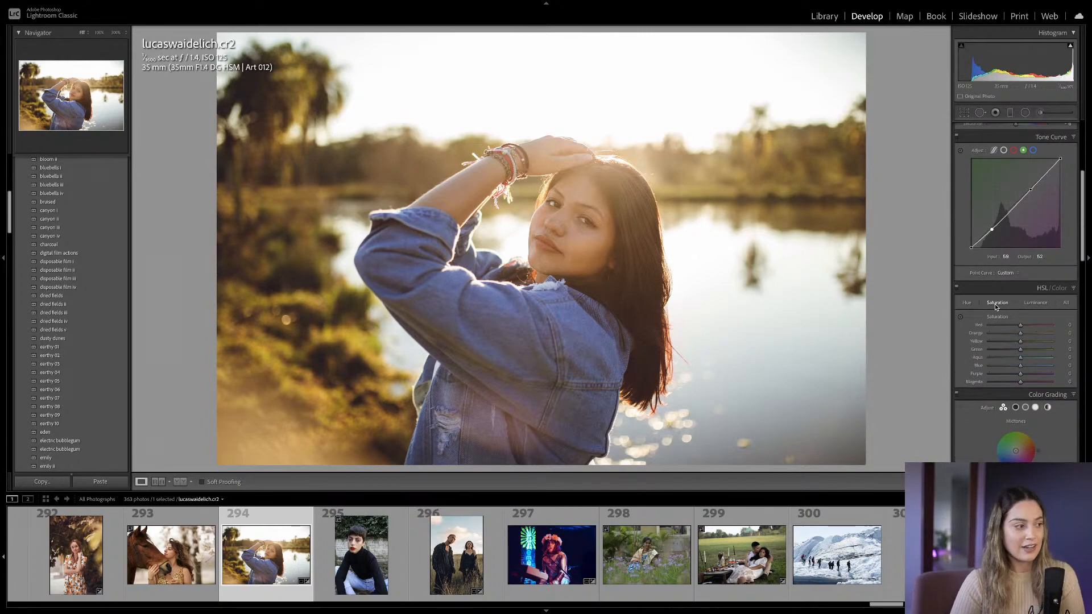
click(967, 302)
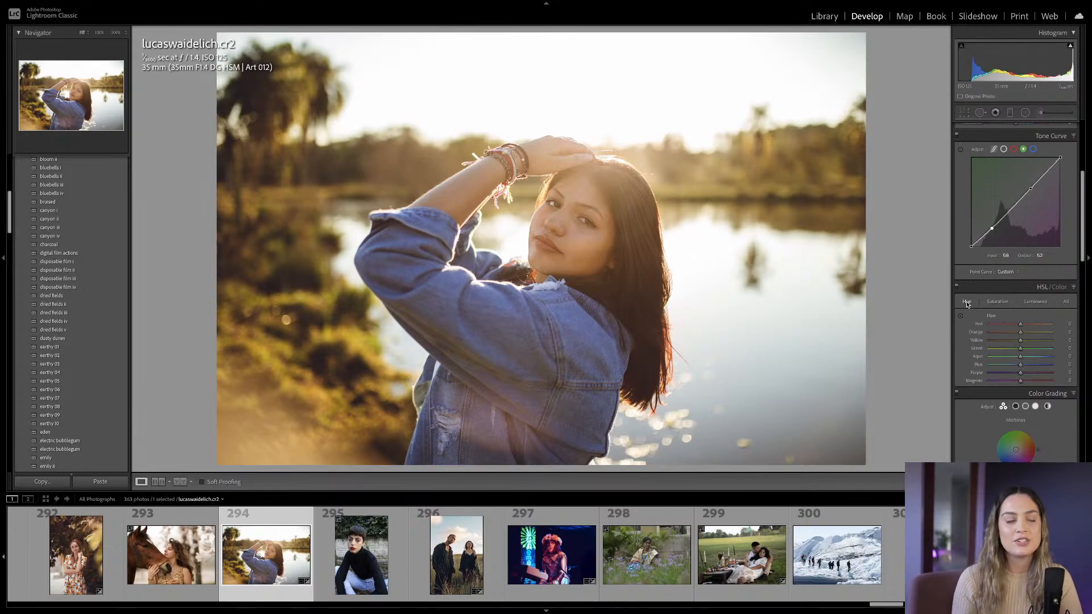
drag(1020, 340, 1019, 366)
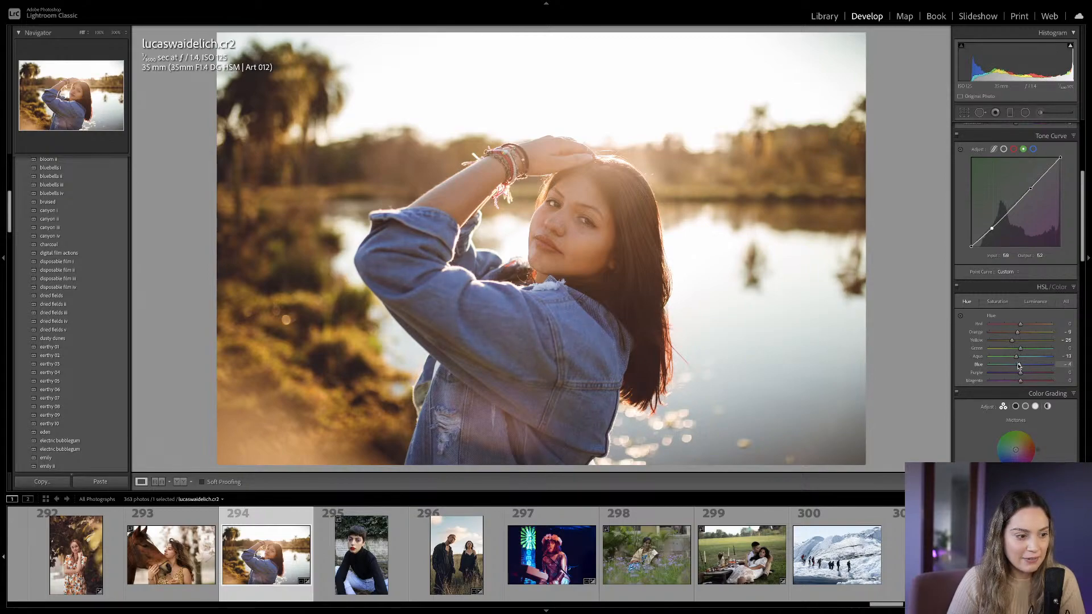
Adjust the lake portrait's colour luminance to about Red -4, Orange +15, Yellow +4 and Blue +11.
click(1036, 303)
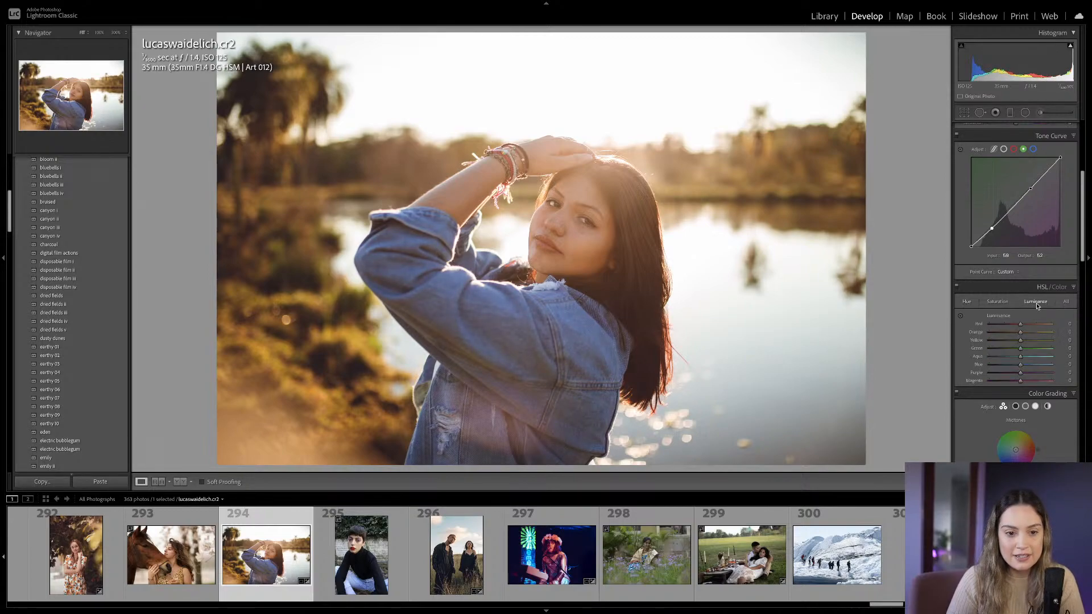
drag(1021, 364, 1023, 335)
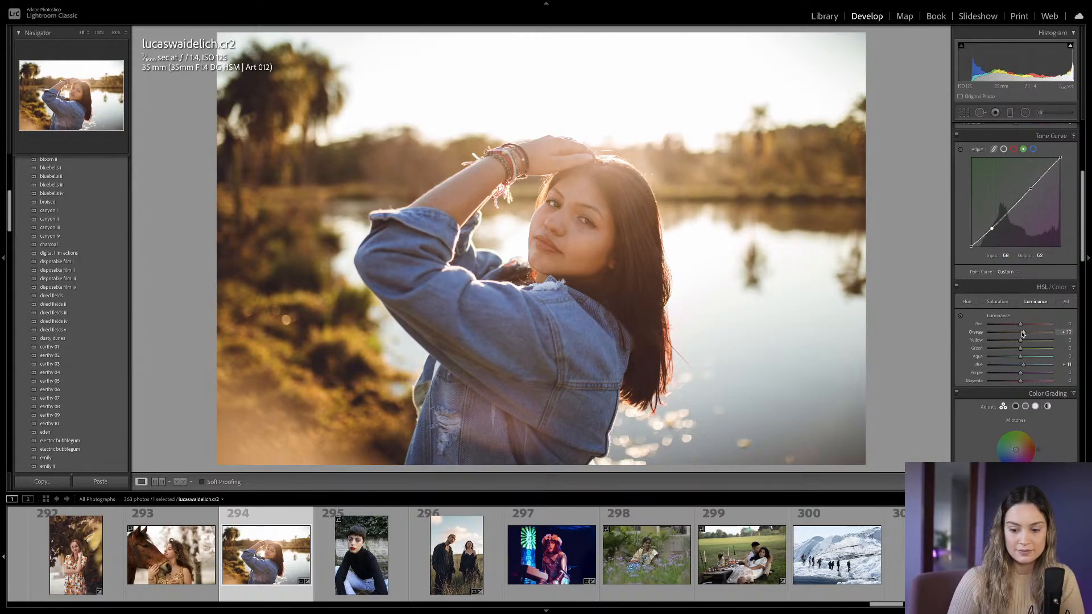
mouse_move(1023, 332)
mouse_down()
mouse_move(1025, 347)
mouse_move(1013, 345)
mouse_move(1046, 334)
mouse_up()
Colour grade the lake portrait with a subtle warm tint in the highlights and a slight tint in the shadows.
scroll(1016, 341, down, 4)
scroll(1015, 339, down, 3)
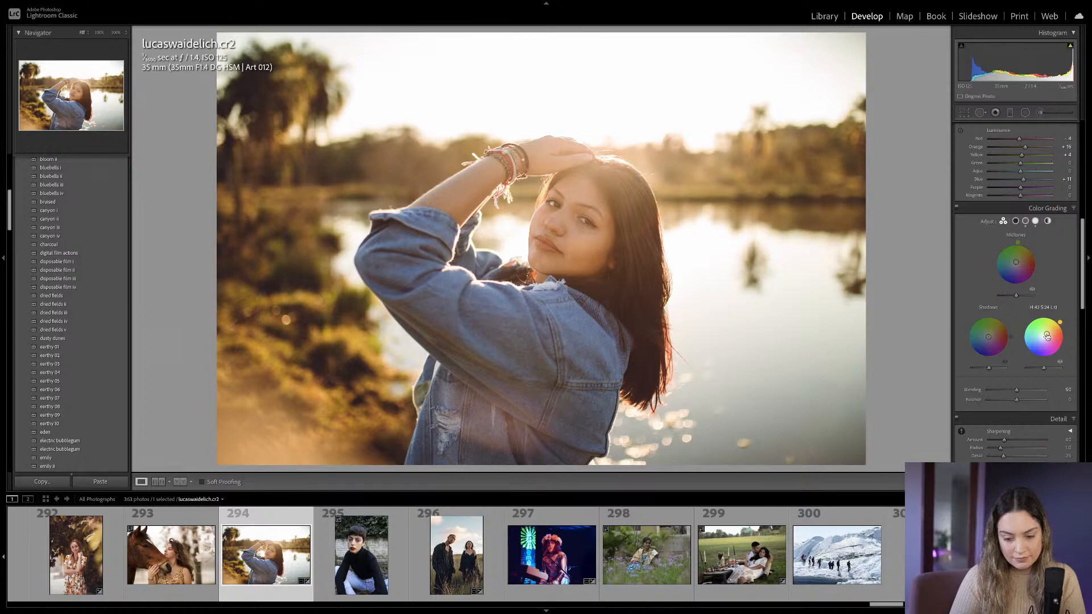
drag(988, 337, 989, 336)
Increase the lake portrait's sharpening, including its radius.
scroll(1019, 352, down, 5)
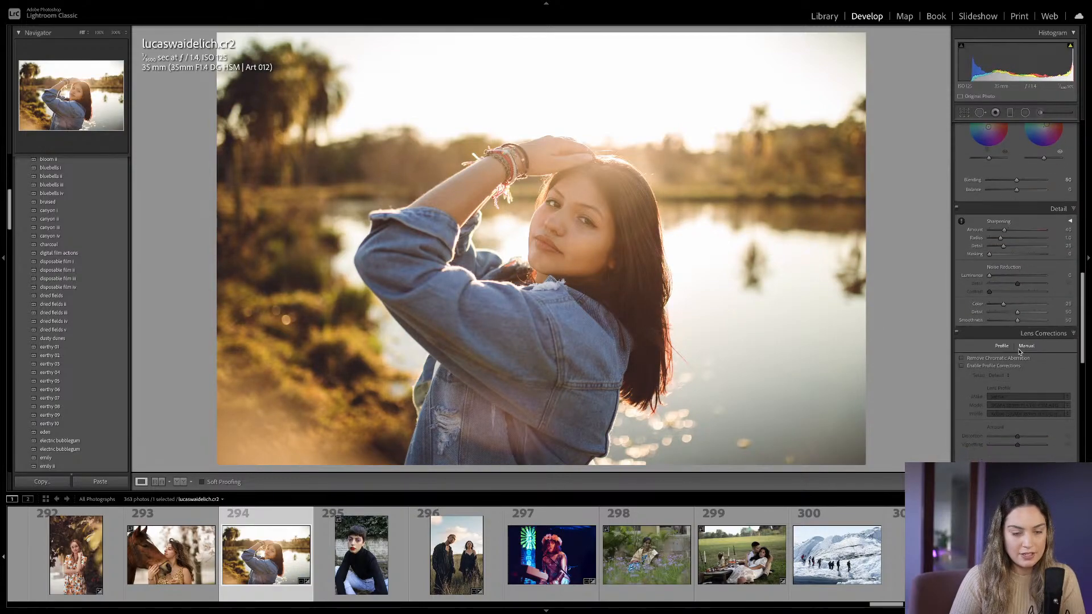
click(1018, 221)
click(1010, 229)
scroll(1009, 231, down, 4)
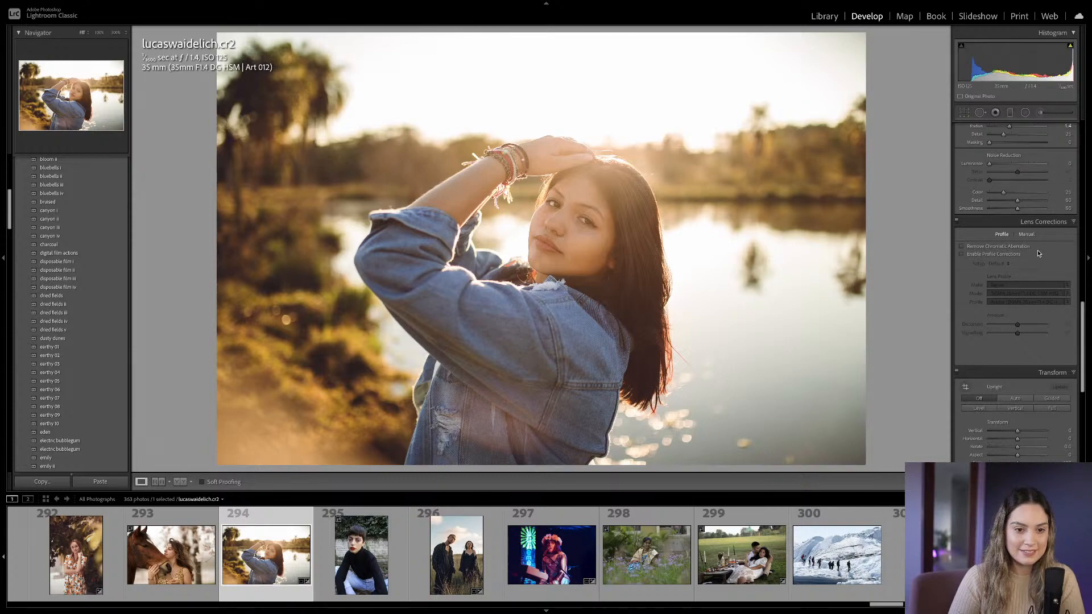
Calibrate the lake portrait's primaries with Red saturation at -12 and Green saturation at +14.
scroll(1038, 253, down, 9)
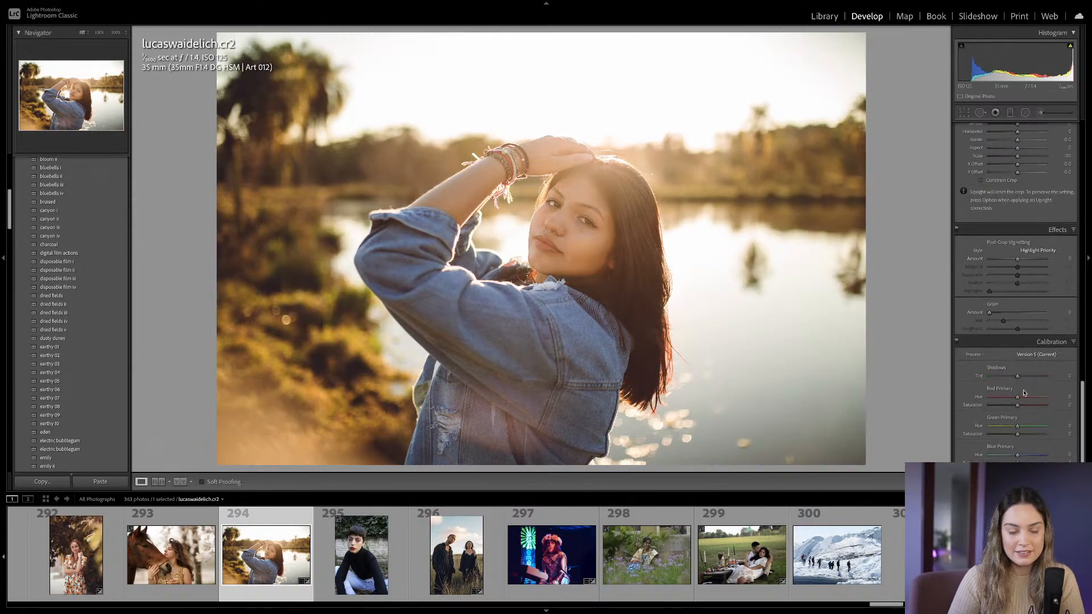
drag(1018, 405, 1015, 407)
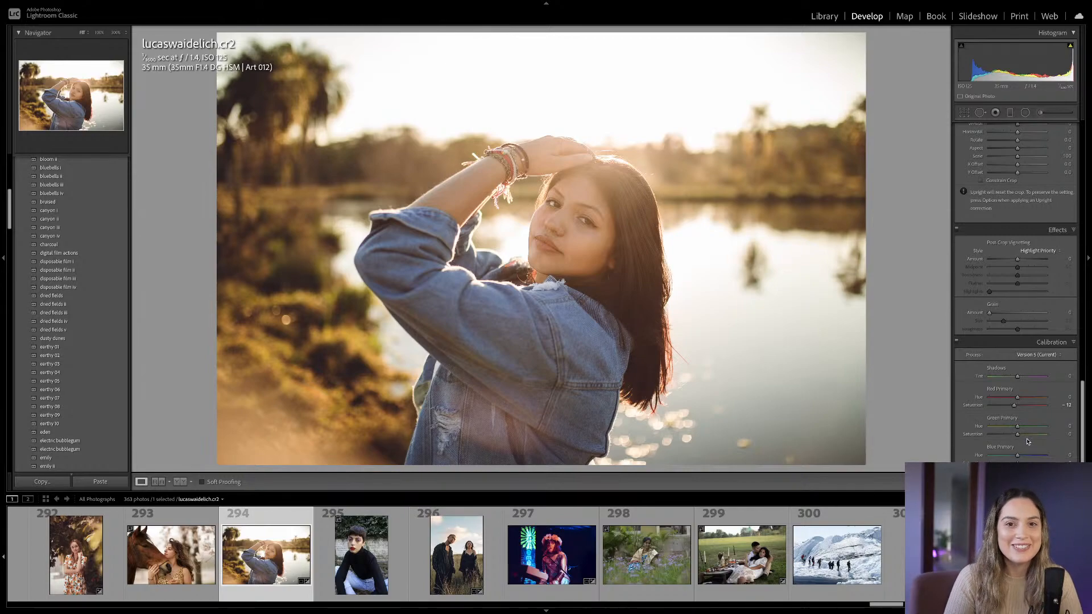
drag(1017, 435, 1022, 436)
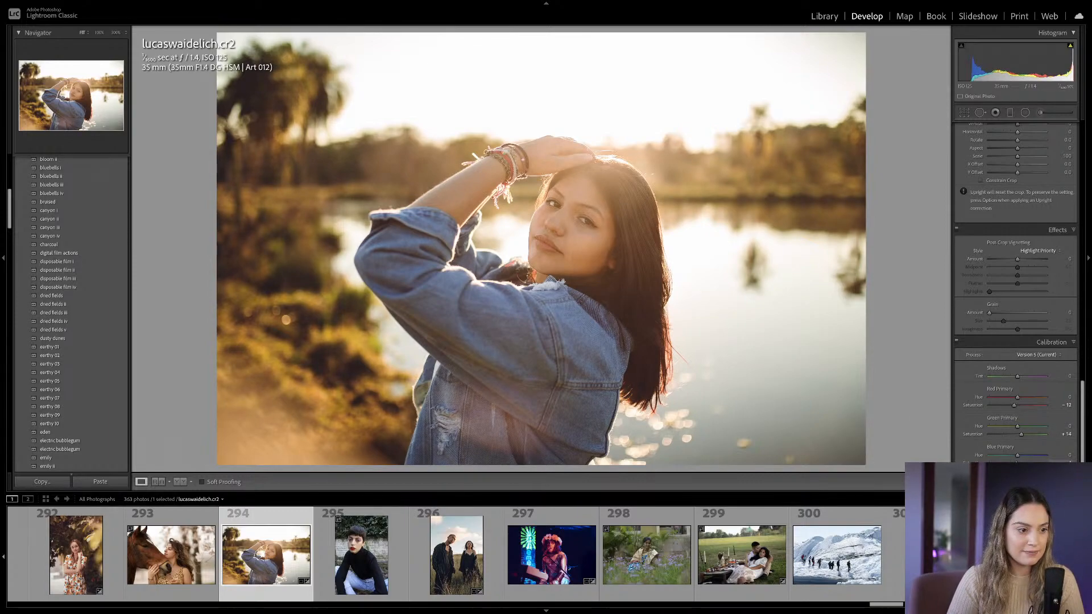
Compare the edited lake portrait repeatedly with its unedited version.
scroll(982, 308, up, 15)
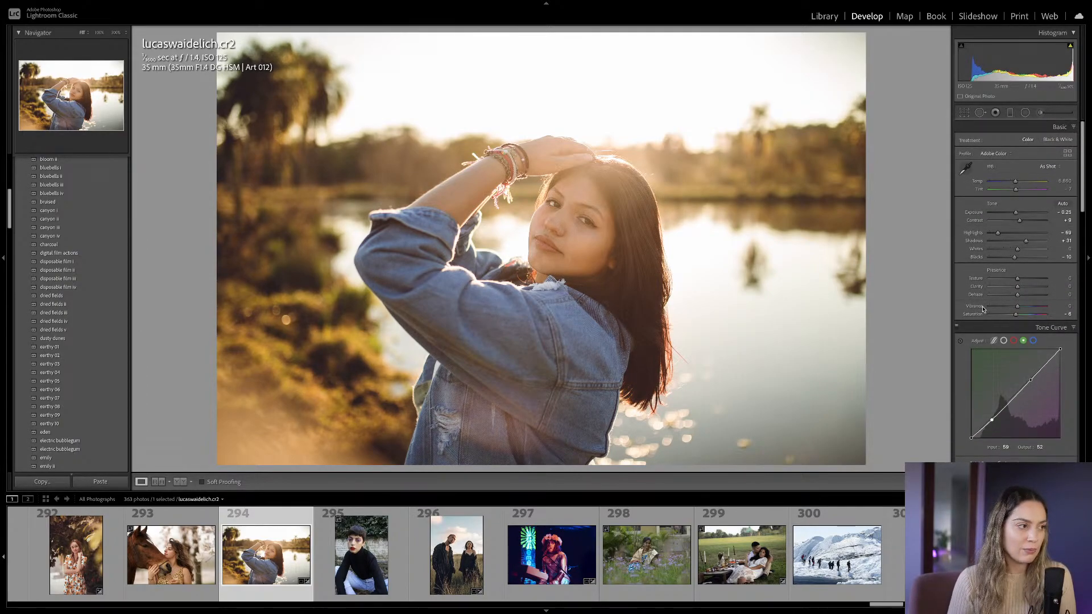
key(backslash)
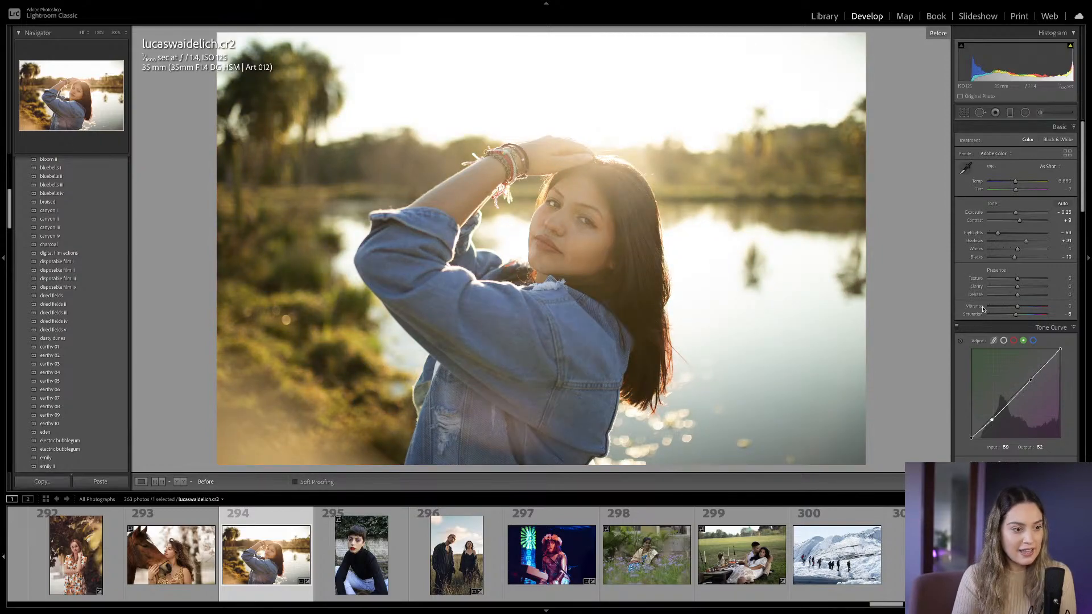
key(backslash)
key(backslash)
key(backslash)
key(backslash)
key(backslash)
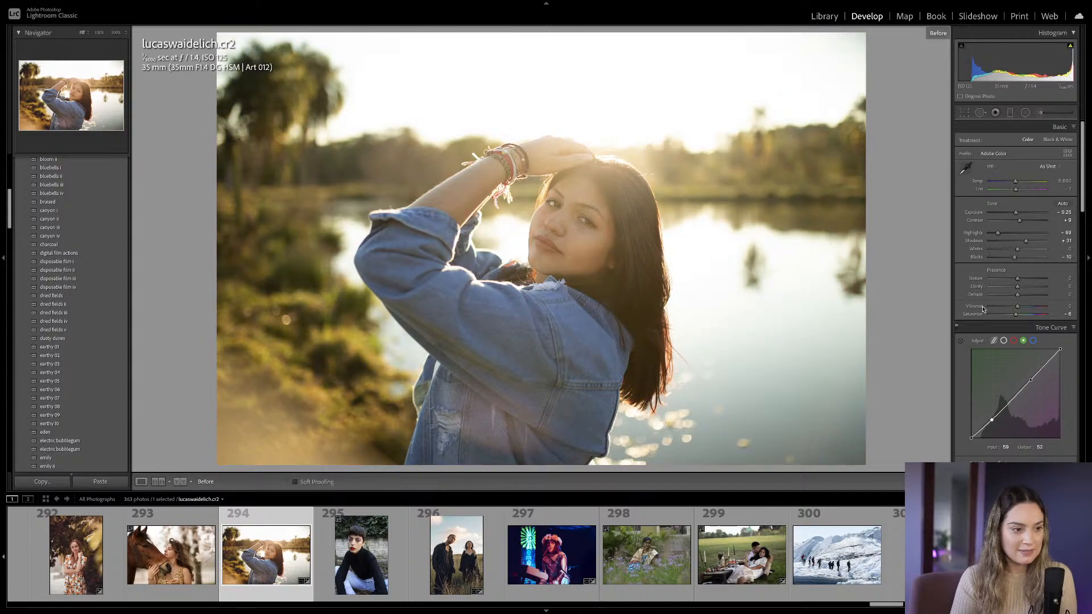
key(backslash)
key(backslash)
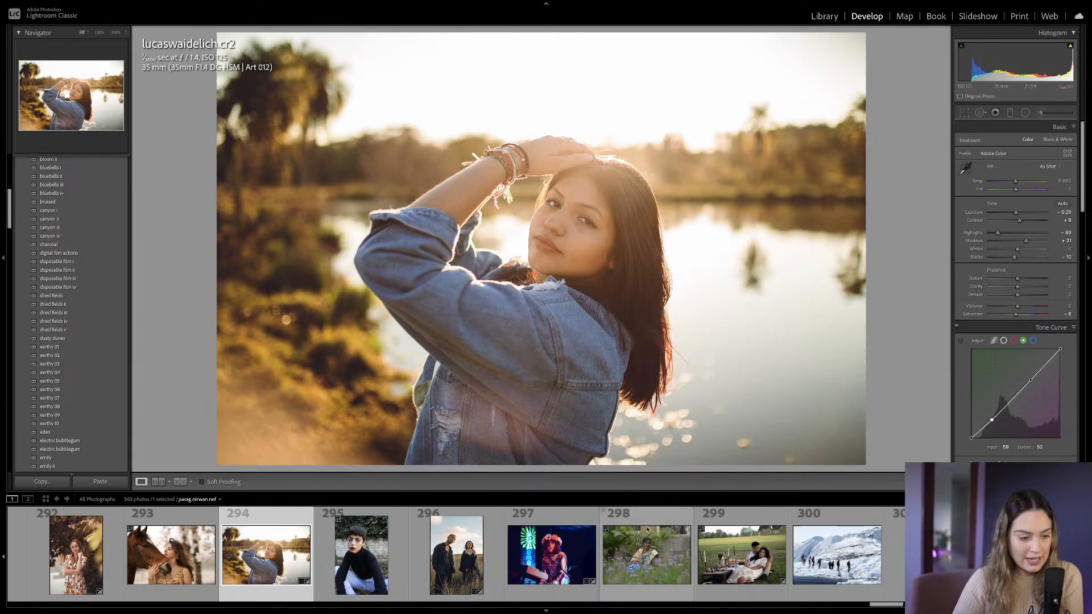
Open the street photo of the man in the orange hat and rotate its crop to about -1.7 degrees.
scroll(580, 543, up, 3)
scroll(437, 557, up, 2)
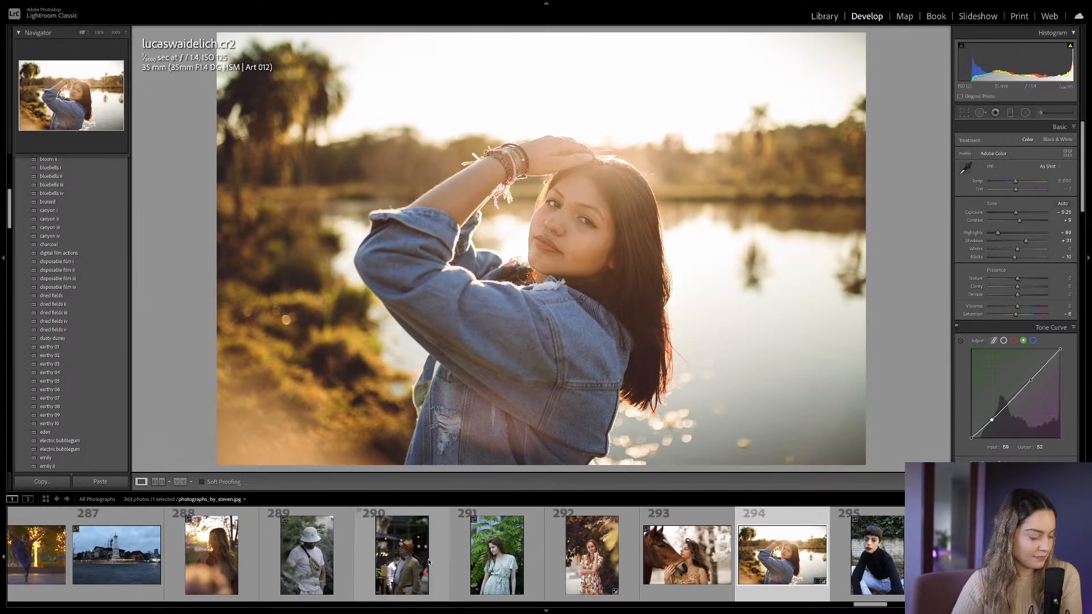
click(394, 560)
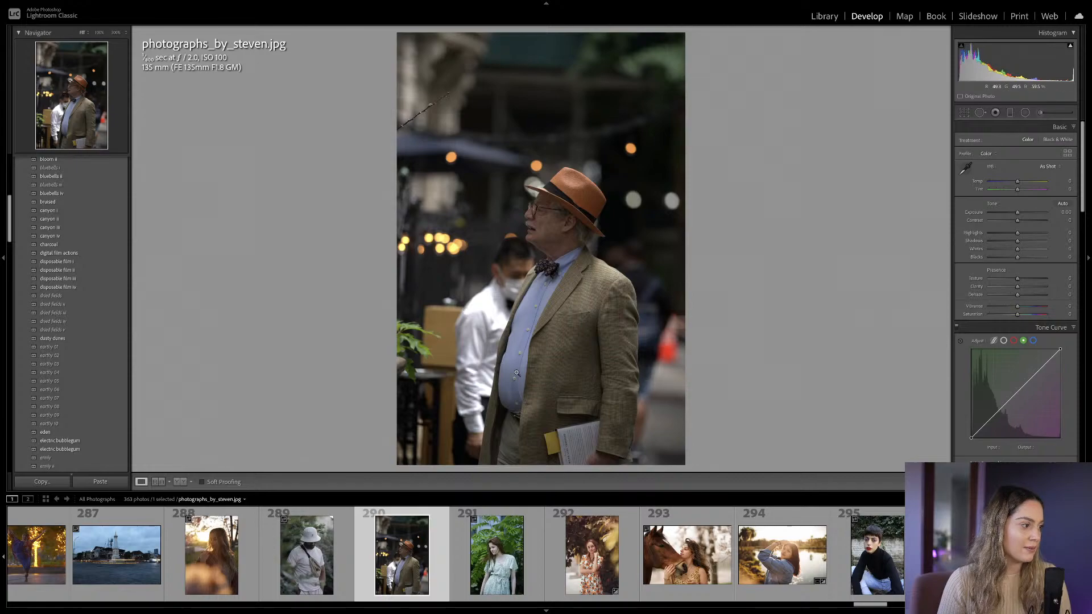
key(r)
drag(779, 307, 765, 257)
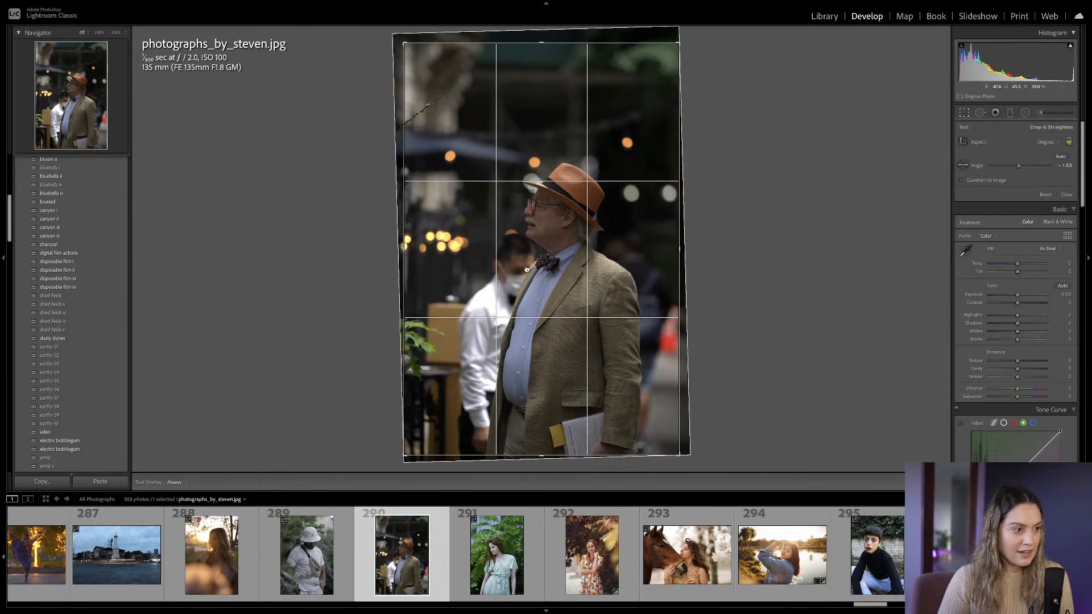
key(Return)
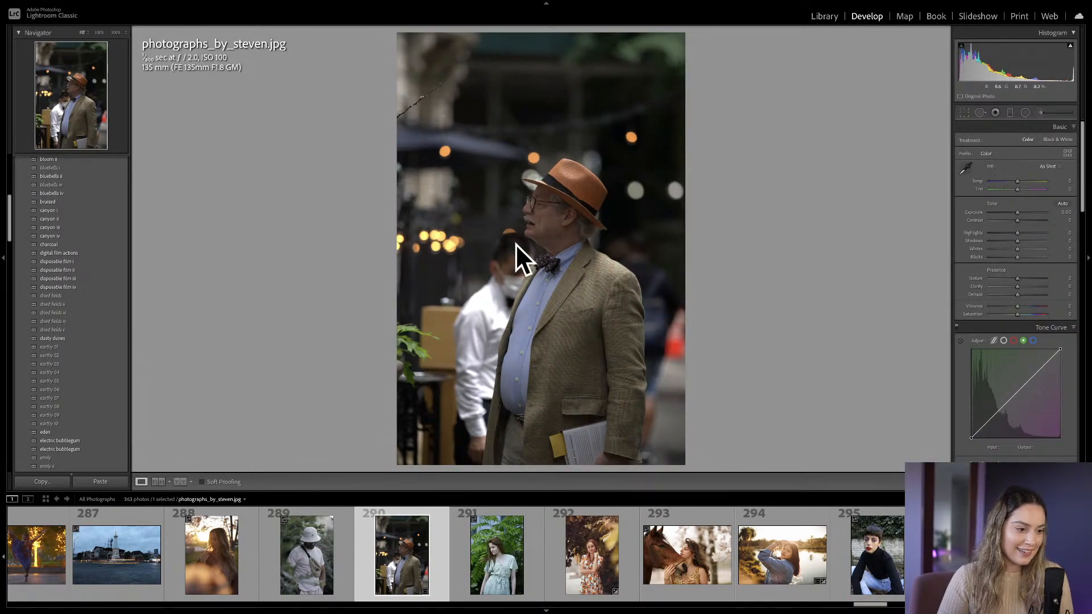
Set the street photo's Tint to +6, Exposure to about +1.30, Contrast +13, Shadows about -68 and Blacks -8.
click(1004, 341)
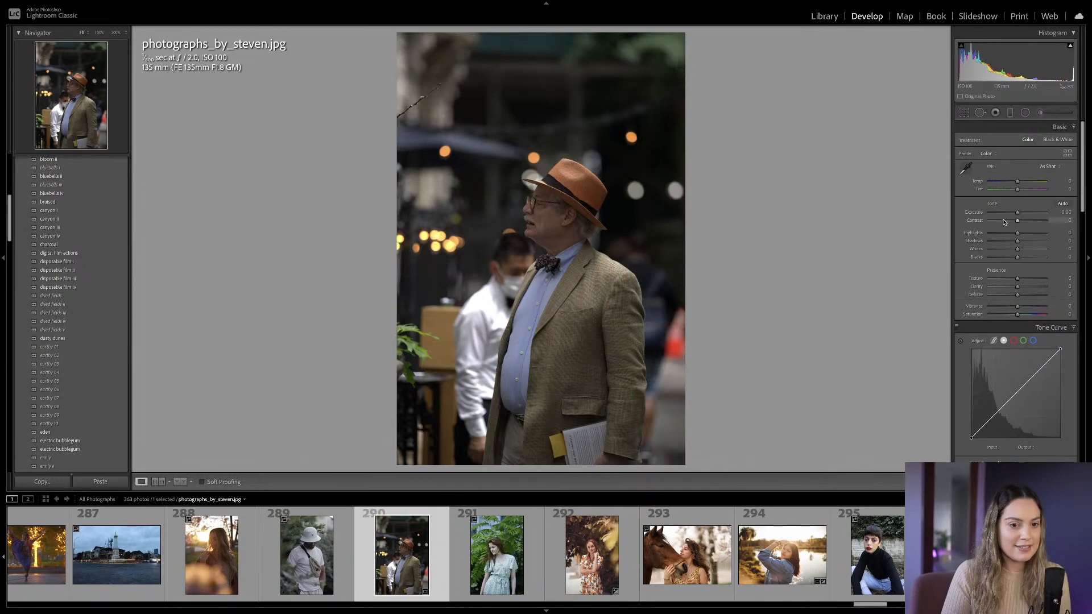
drag(1018, 215, 1001, 244)
drag(1001, 243, 1015, 258)
drag(1023, 215, 1025, 215)
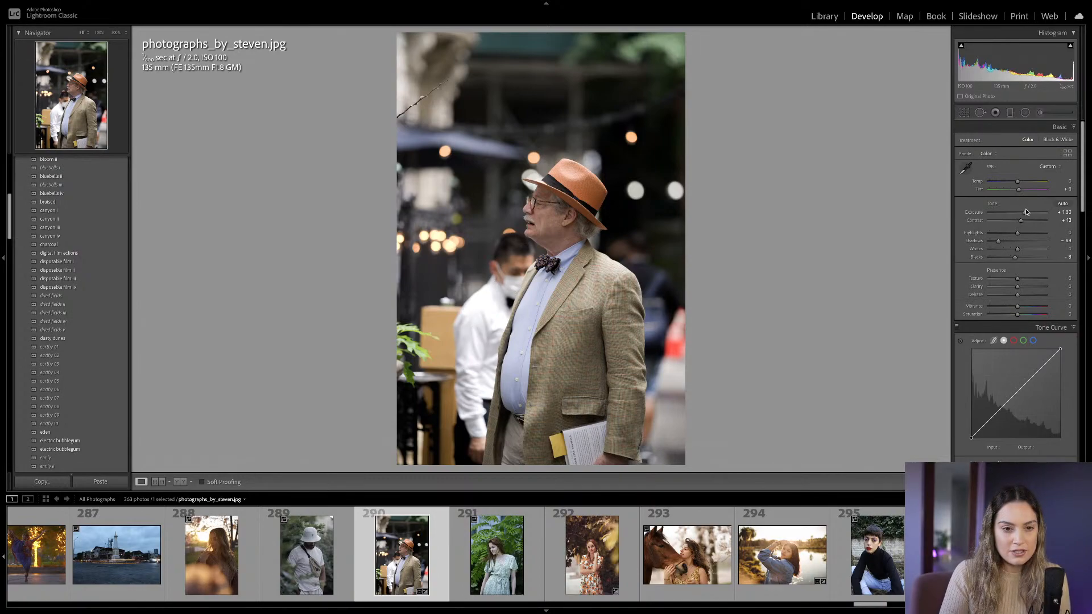
Shape the street photo's RGB tone curve with lifted blacks, shadow, midtone and highlight points, and the white point output at 242.
scroll(1026, 212, down, 5)
scroll(1026, 212, down, 4)
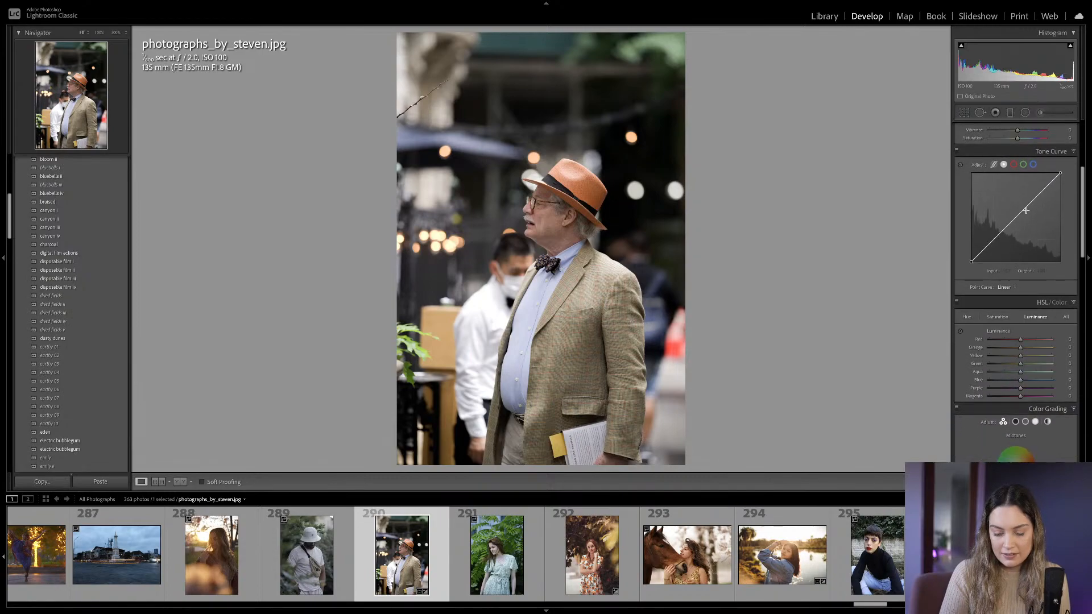
scroll(1026, 210, down, 2)
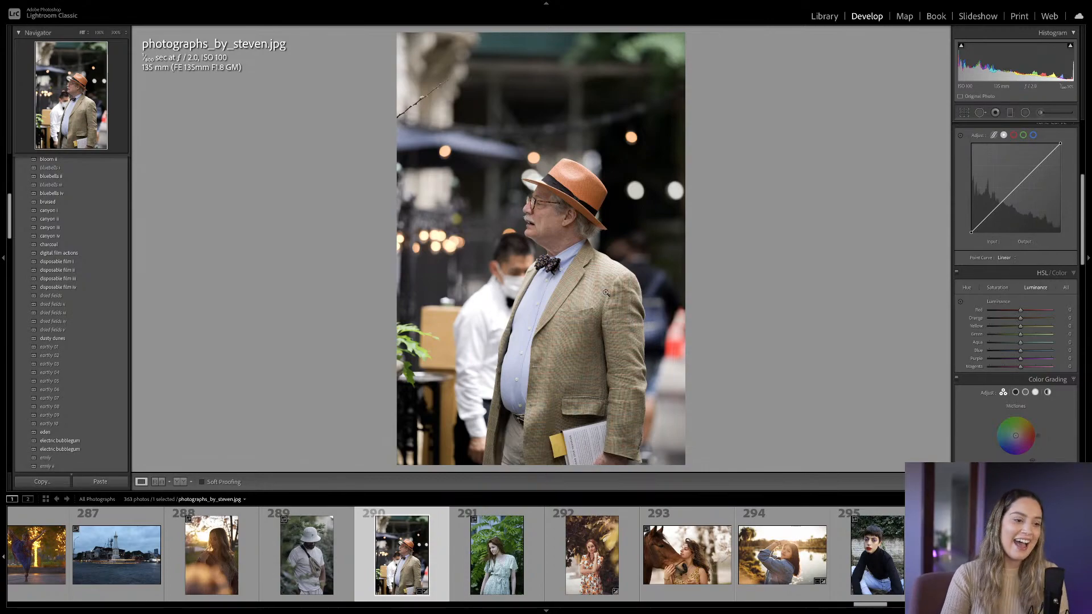
scroll(990, 272, up, 2)
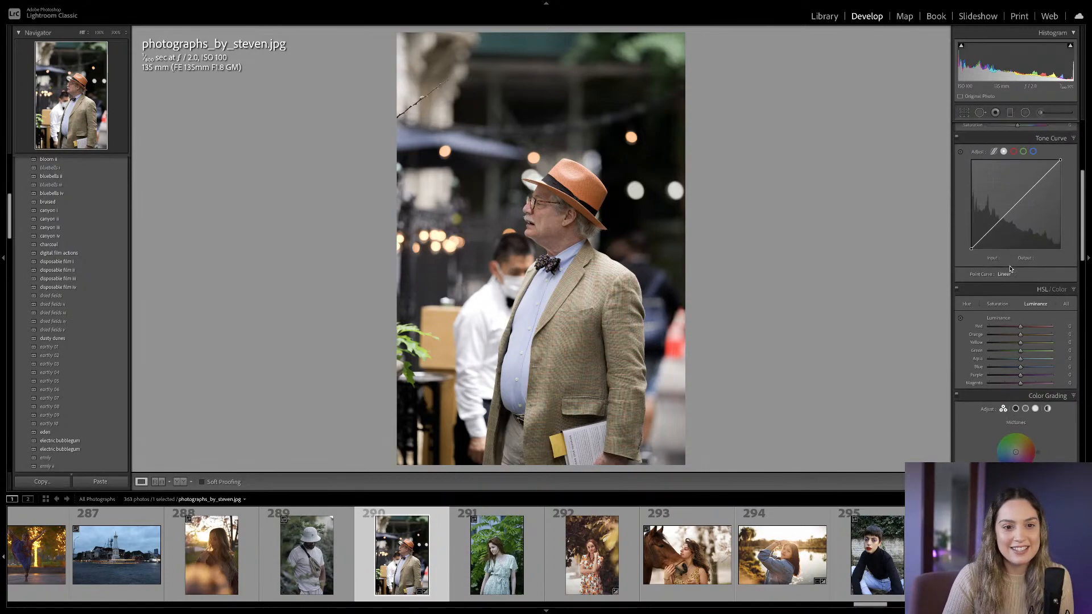
drag(972, 275, 986, 263)
drag(1018, 229, 1018, 232)
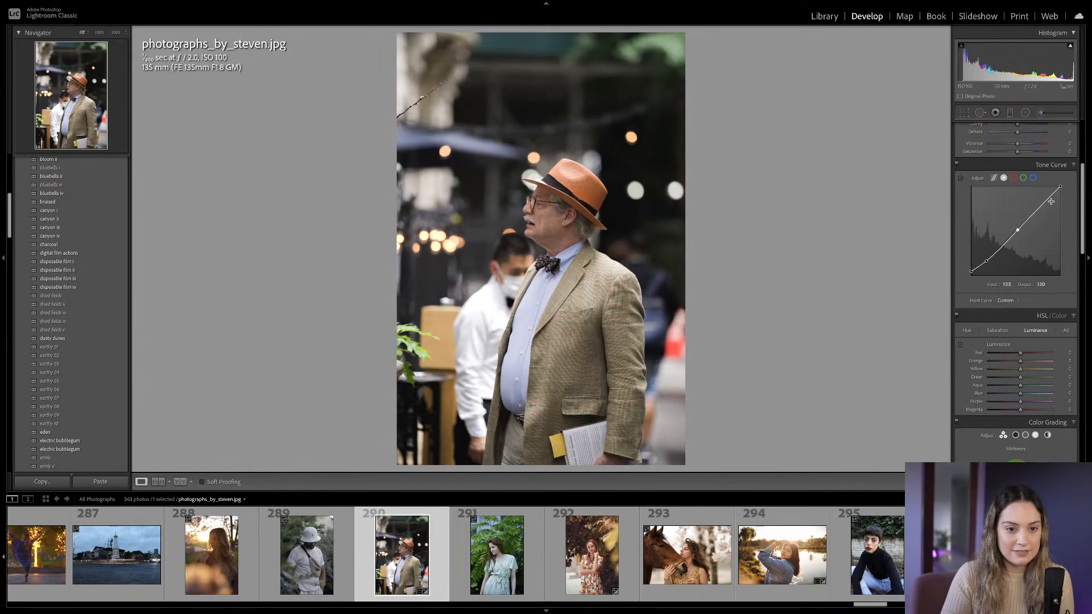
drag(1060, 187, 1061, 191)
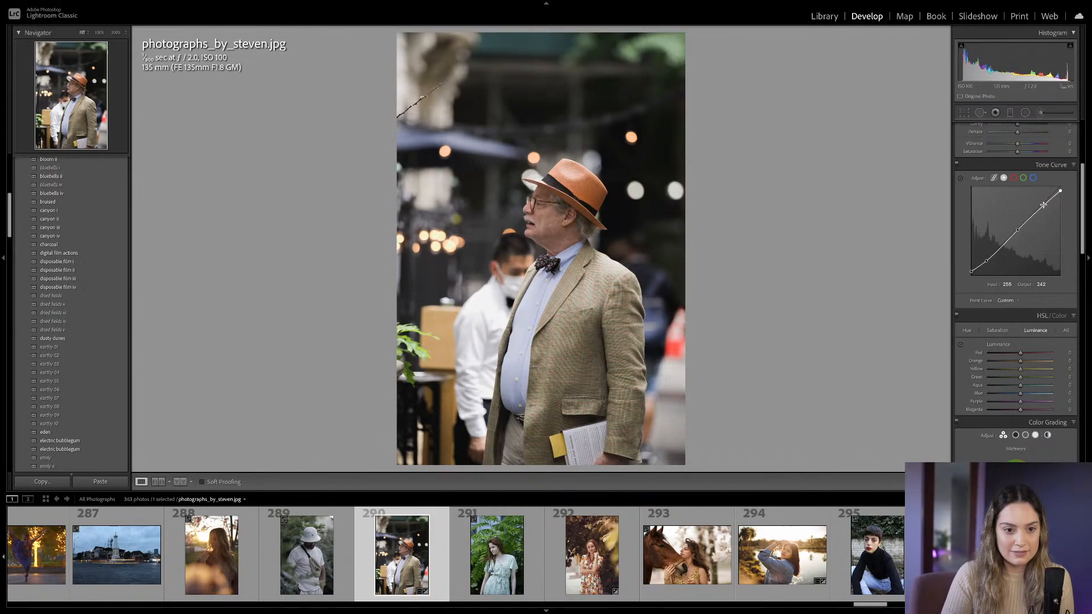
click(1042, 207)
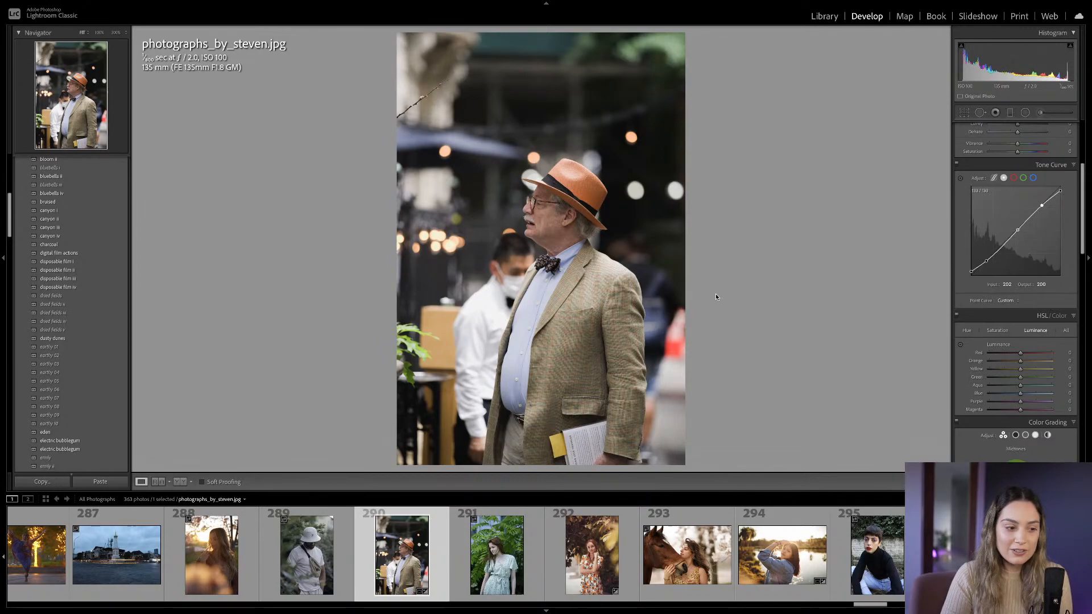
Slightly raise the RGB curve's midtones and its highlight point to 200/202, and set Saturation to -8 and Vibrance to -2.
drag(604, 249, 590, 249)
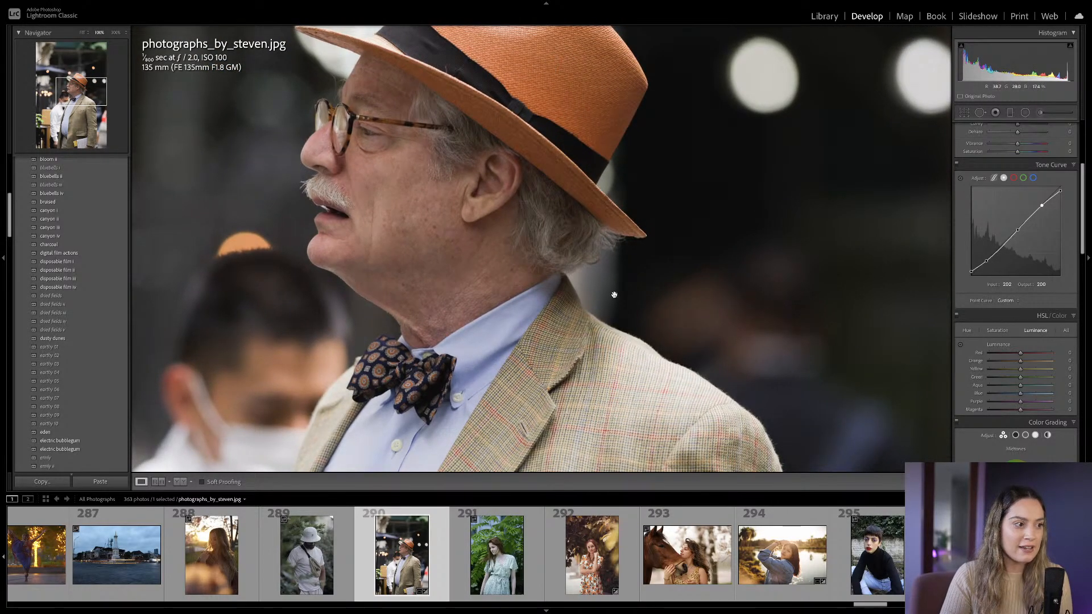
drag(612, 292, 616, 143)
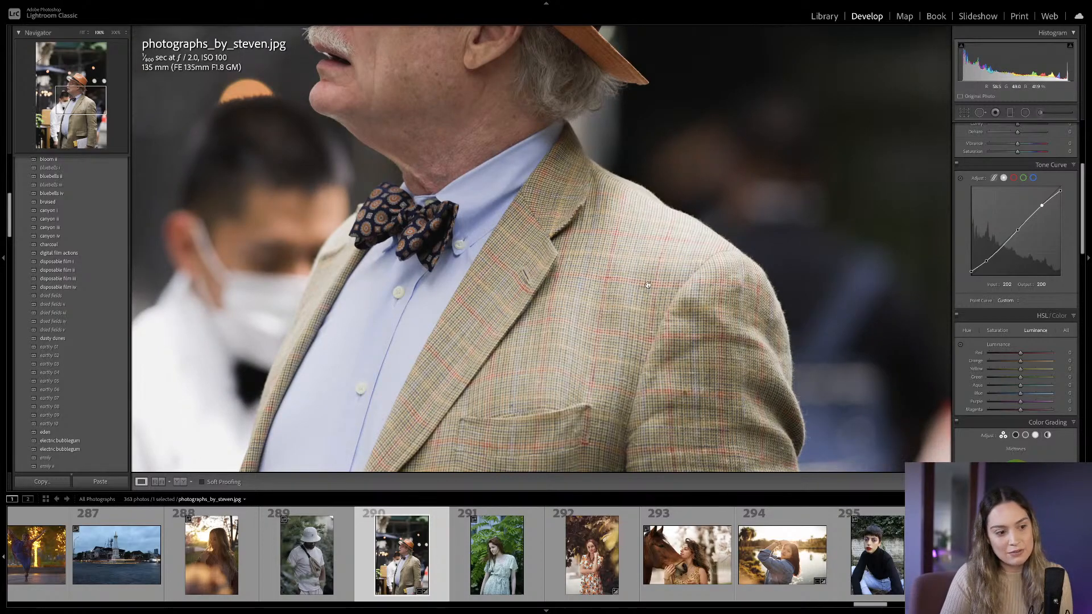
click(600, 315)
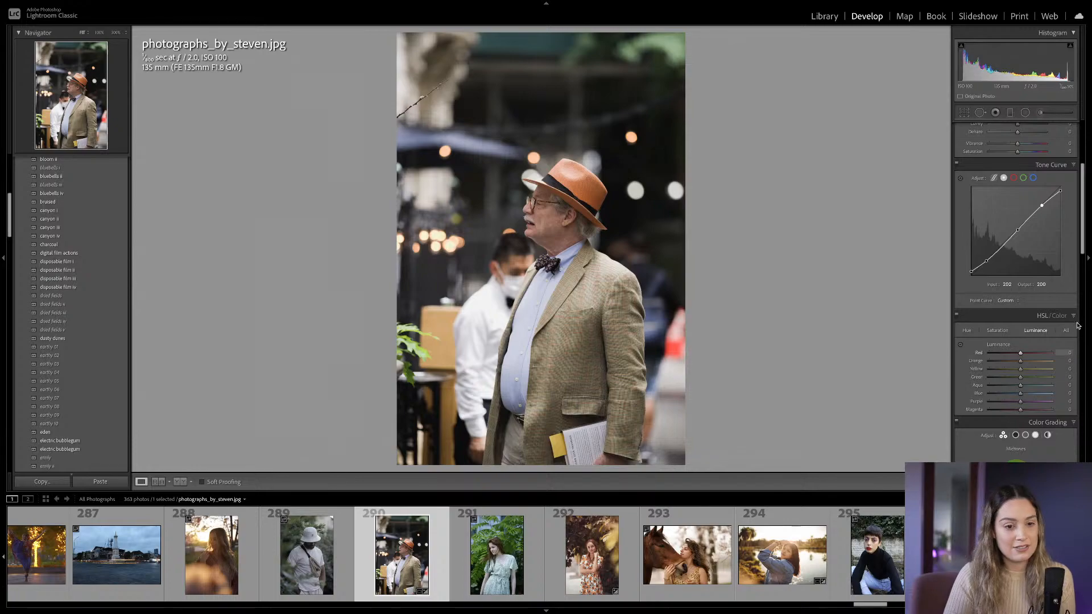
drag(1017, 230, 1014, 231)
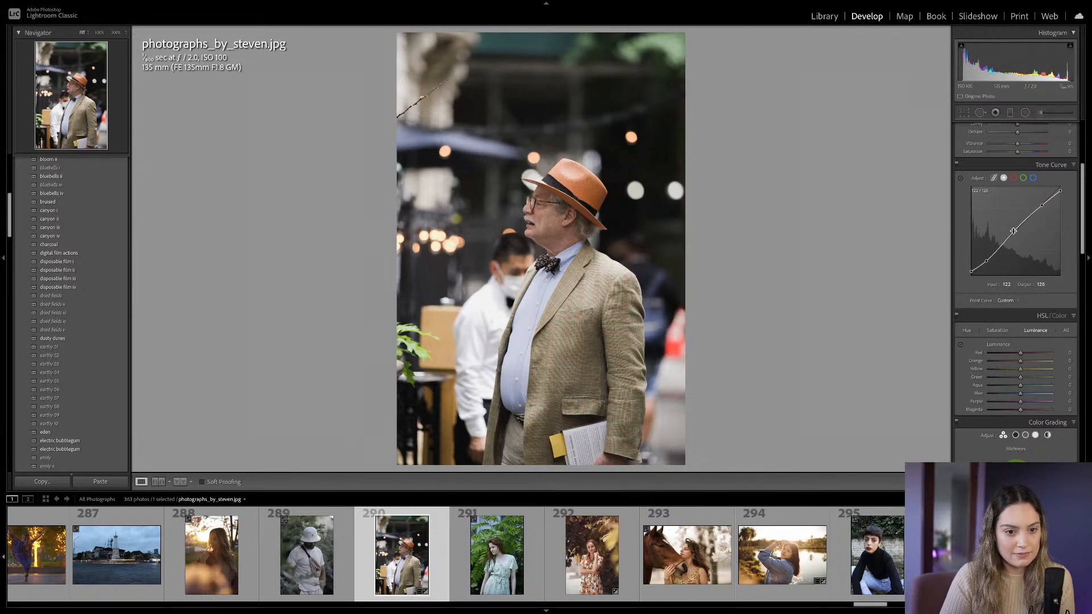
click(1041, 203)
drag(1017, 152, 1016, 144)
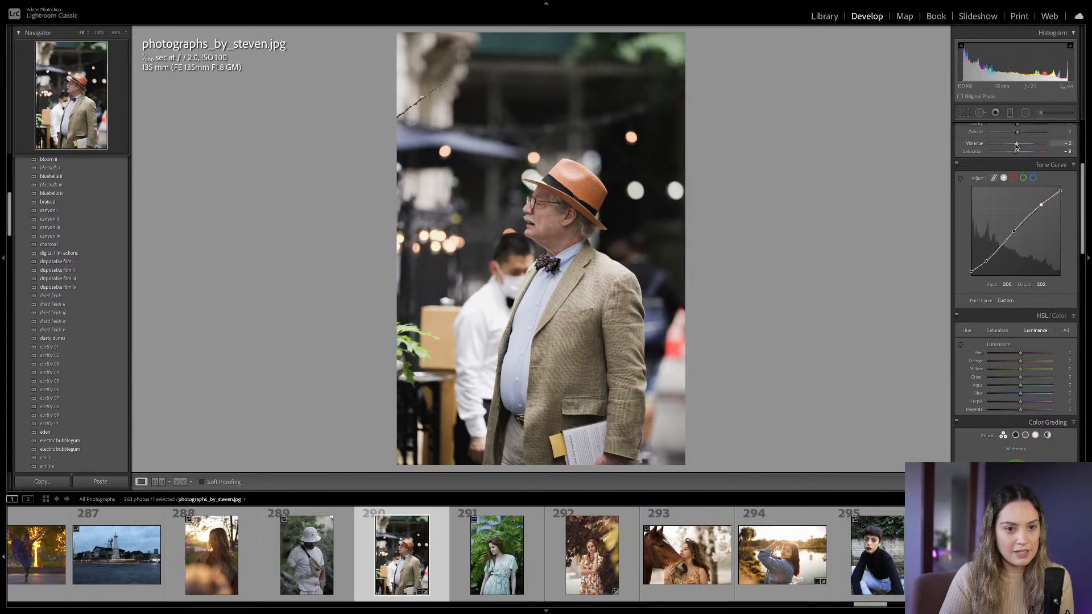
On the blue channel curve, lift the black point and add points at about 48/47 in the shadows and 161/166 in the highlights.
click(1033, 178)
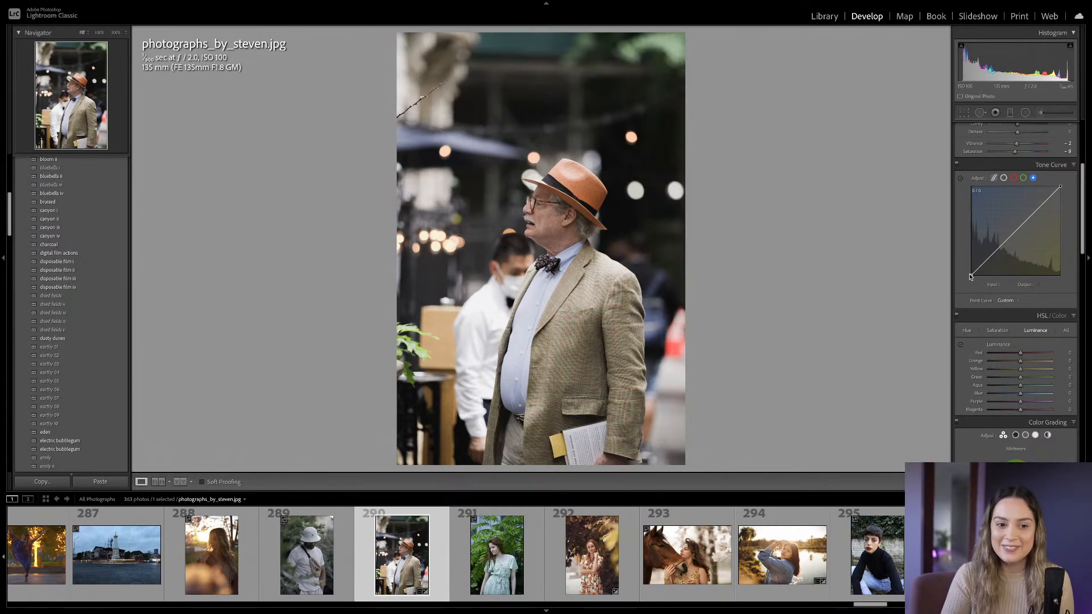
drag(970, 274, 984, 260)
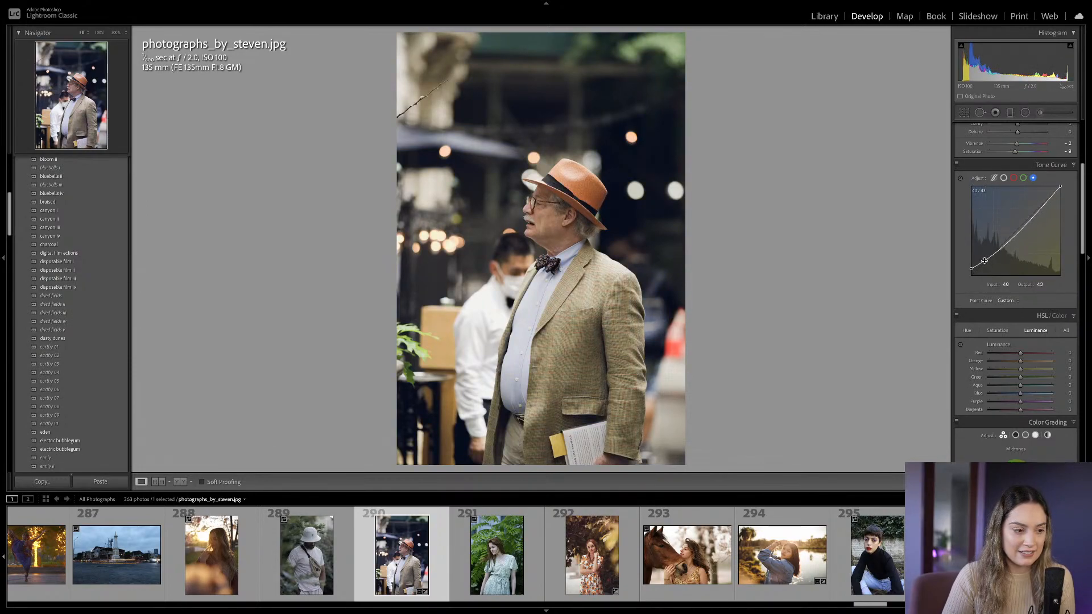
drag(1030, 218, 1029, 218)
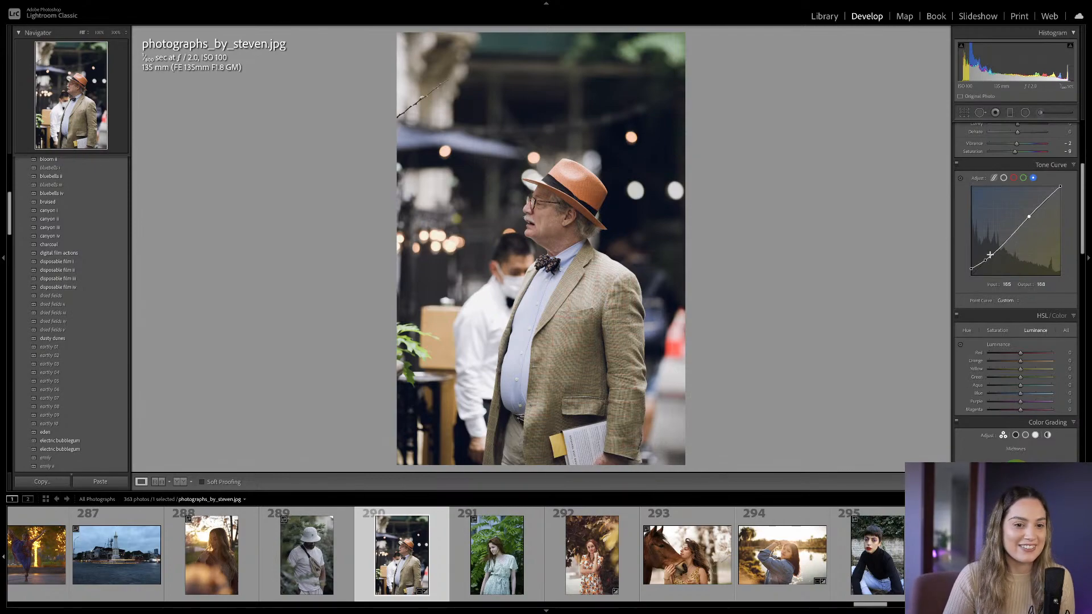
drag(986, 260, 988, 261)
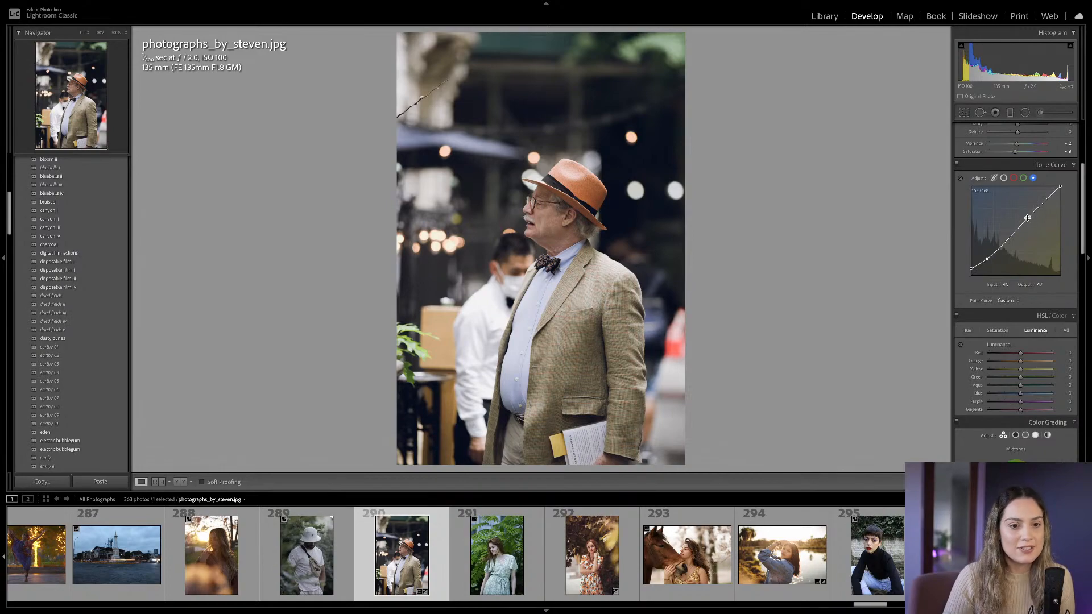
click(1027, 217)
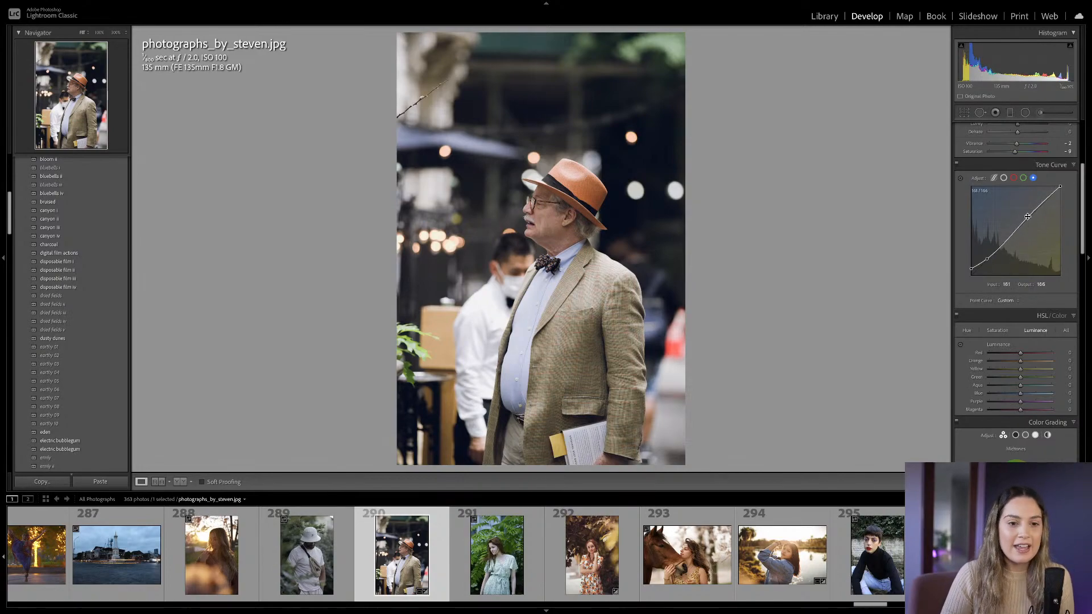
Add a shadow point at about 83/82 on the green curve and tint the Color Grading midtones orange at about hue 30.
click(1024, 178)
drag(994, 254, 992, 253)
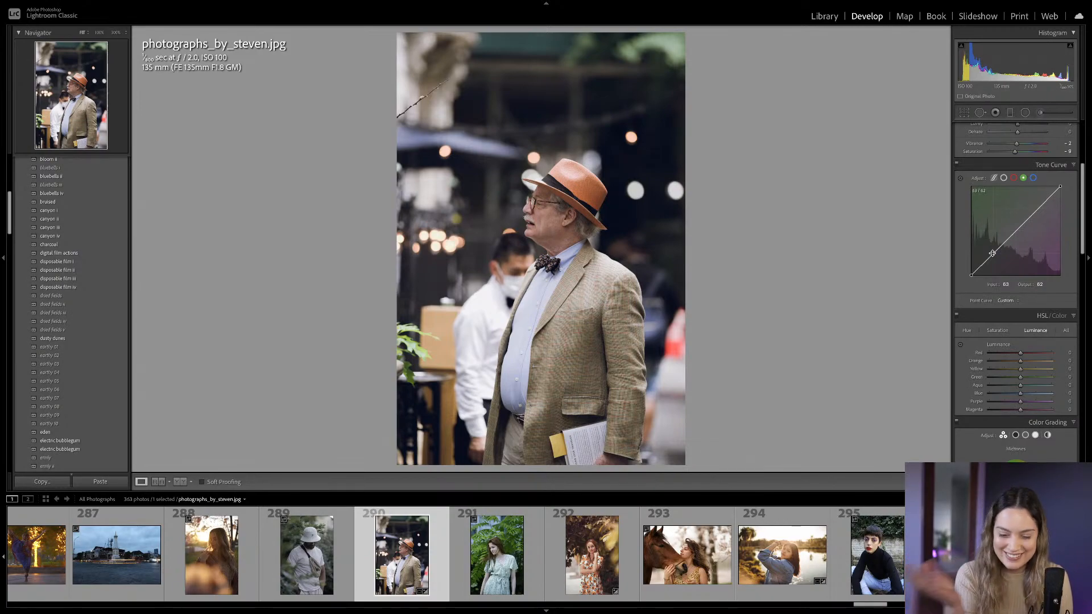
scroll(992, 253, down, 5)
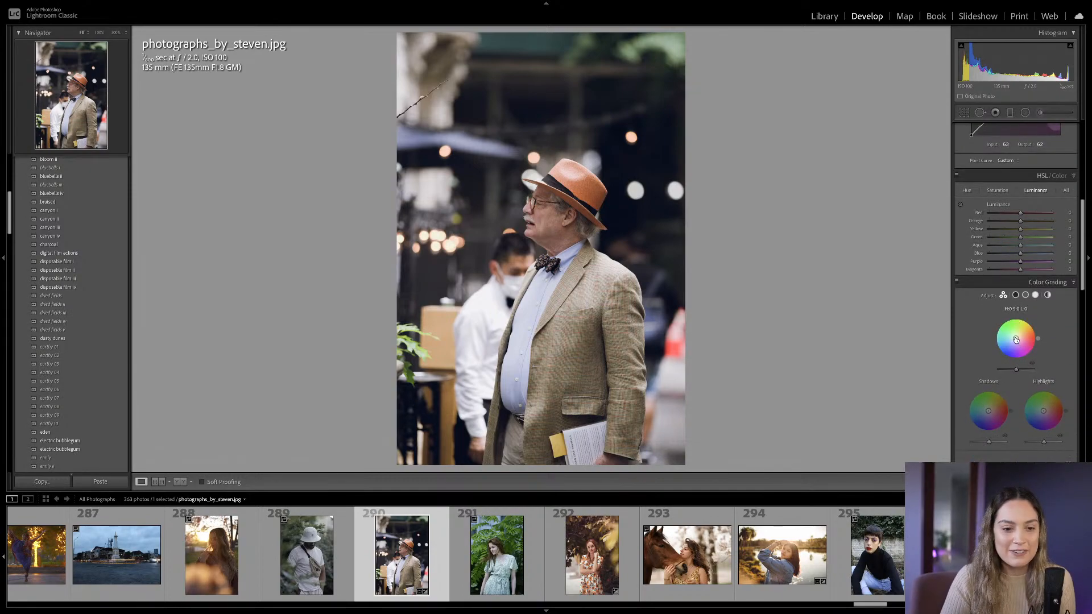
drag(1016, 338, 1020, 335)
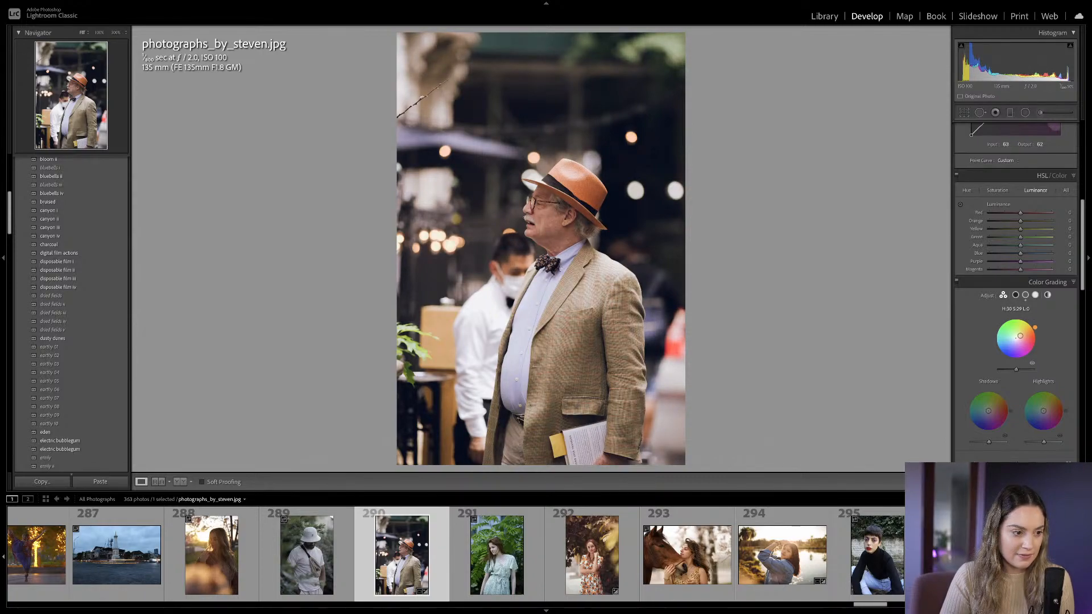
scroll(1018, 335, down, 3)
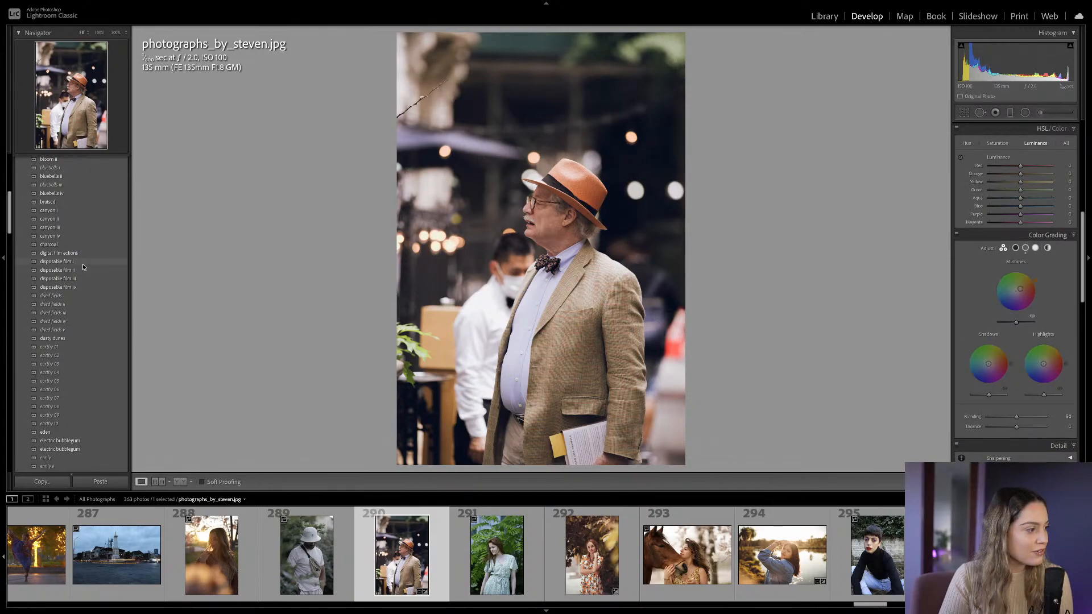
scroll(83, 267, up, 8)
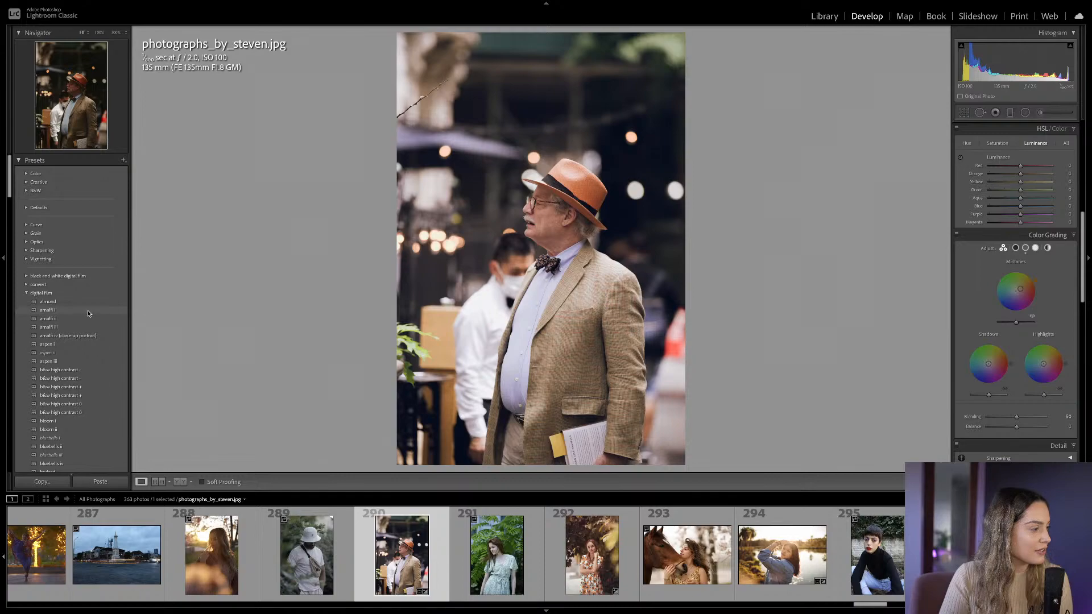
In Color Grading, warm the shadows, shift the midtones to about hue 173, saturation 10, and give the highlights a slight blue tint.
scroll(990, 314, down, 2)
drag(988, 339, 995, 332)
drag(1024, 269, 1014, 263)
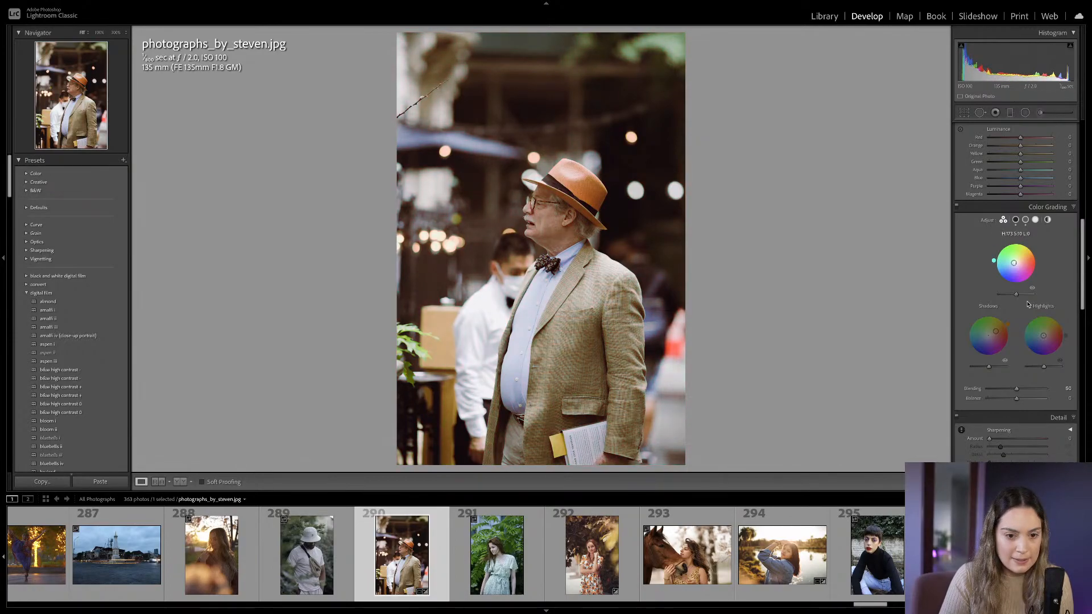
drag(1043, 337, 1041, 336)
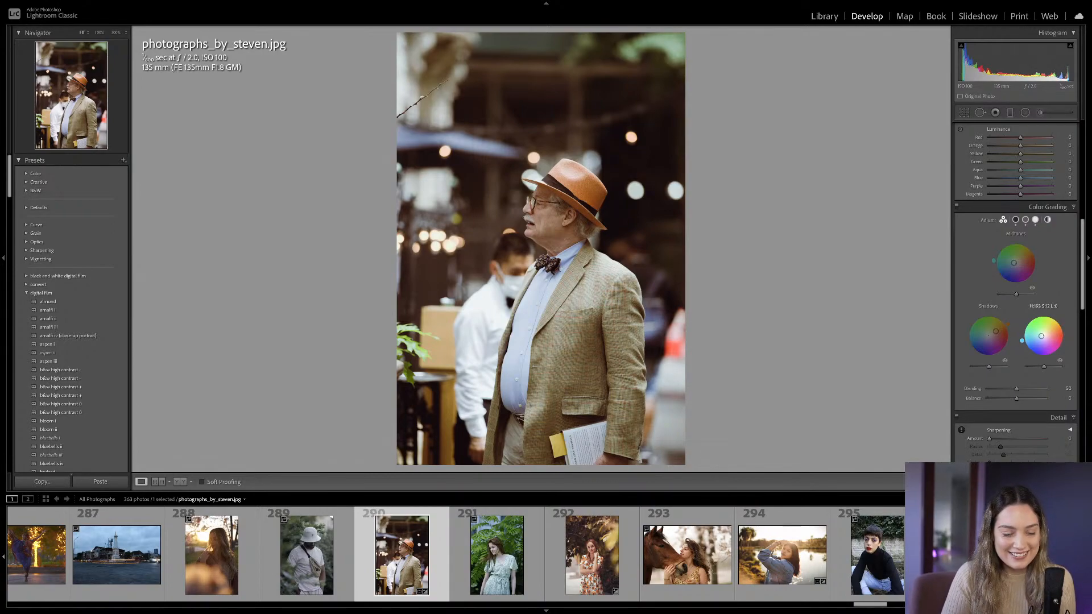
Set Sharpening to about 49 with Radius 1.1, and Calibration to shadow Tint +7, Red Primary saturation -18 and Green Primary saturation -27.
scroll(1015, 319, down, 5)
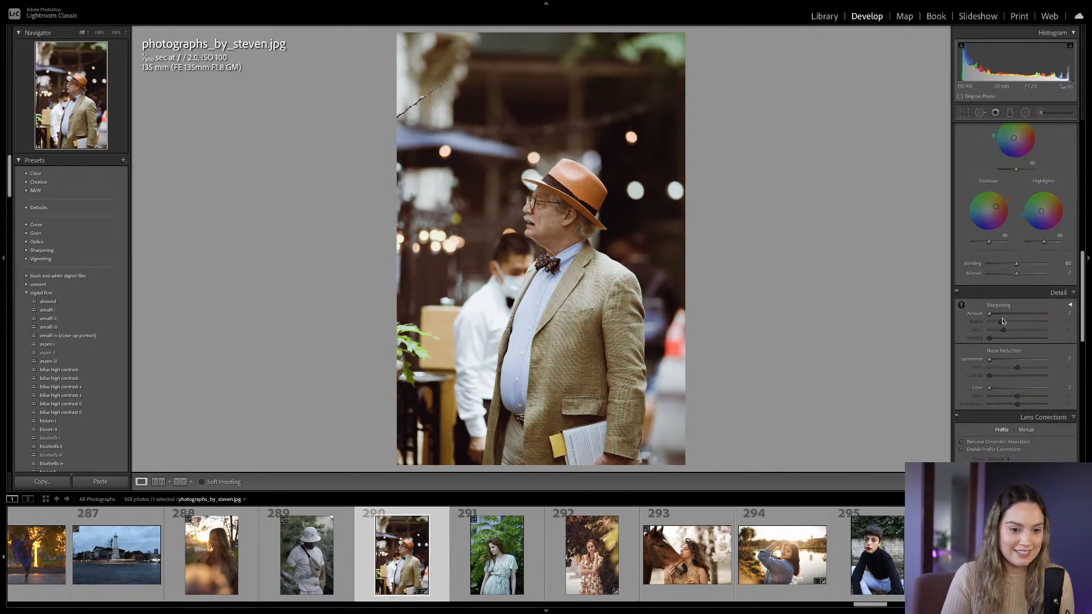
drag(998, 313, 1006, 313)
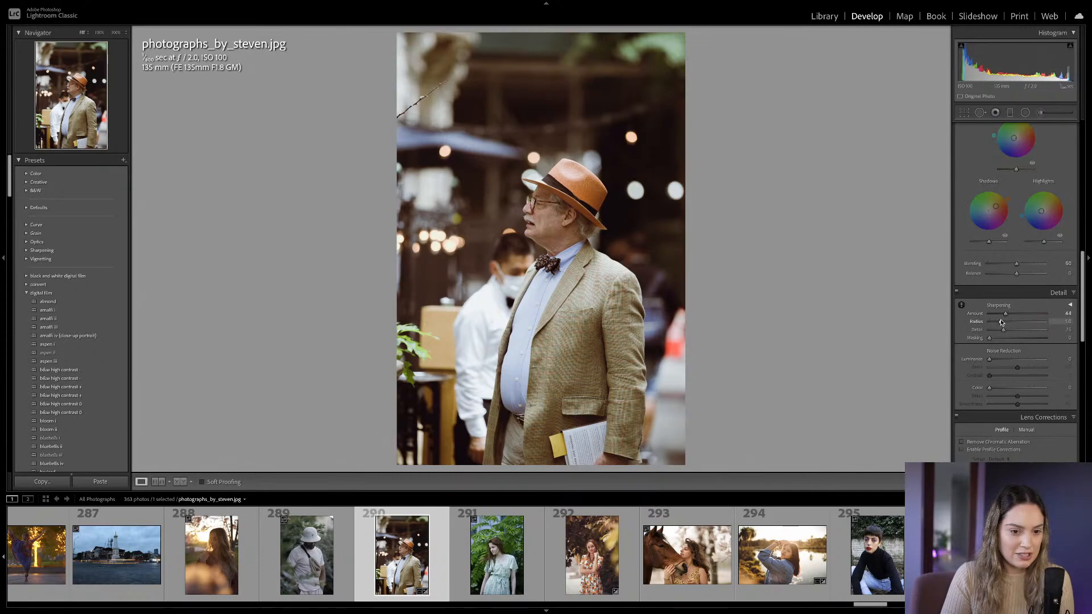
scroll(1003, 320, down, 10)
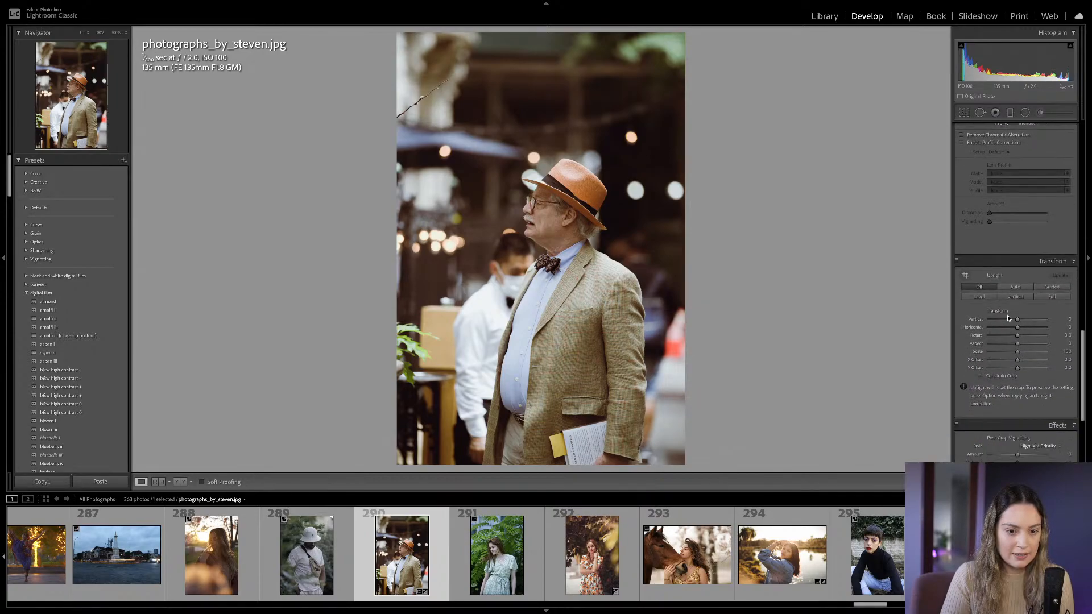
scroll(1007, 318, down, 6)
drag(1017, 377, 1009, 435)
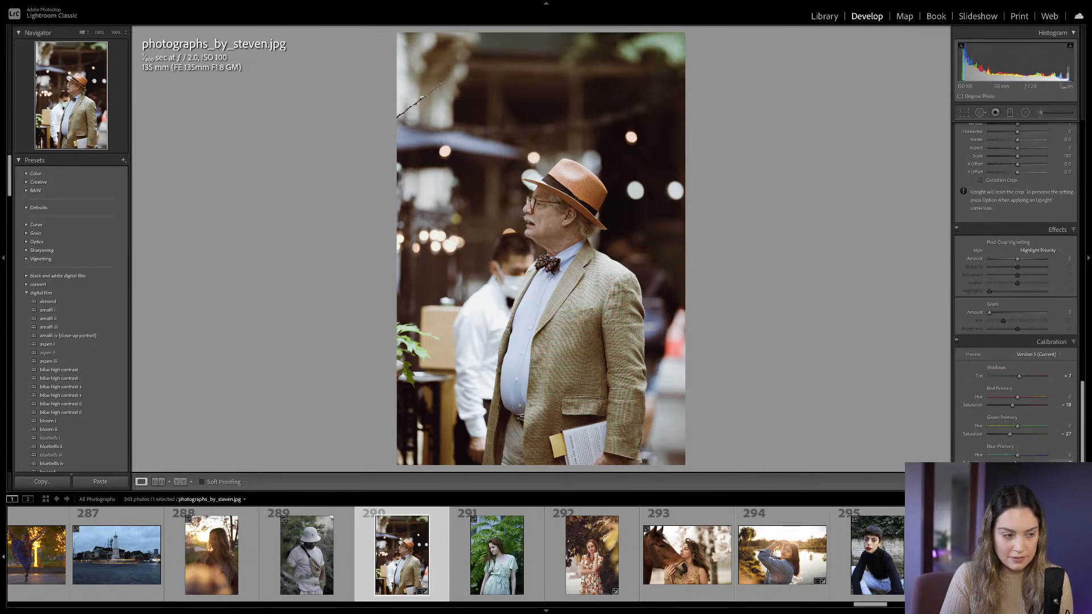
Reset the highlights color grade and set Temp to +3, Tint to +4 and Exposure to about +1.35.
scroll(1044, 353, up, 10)
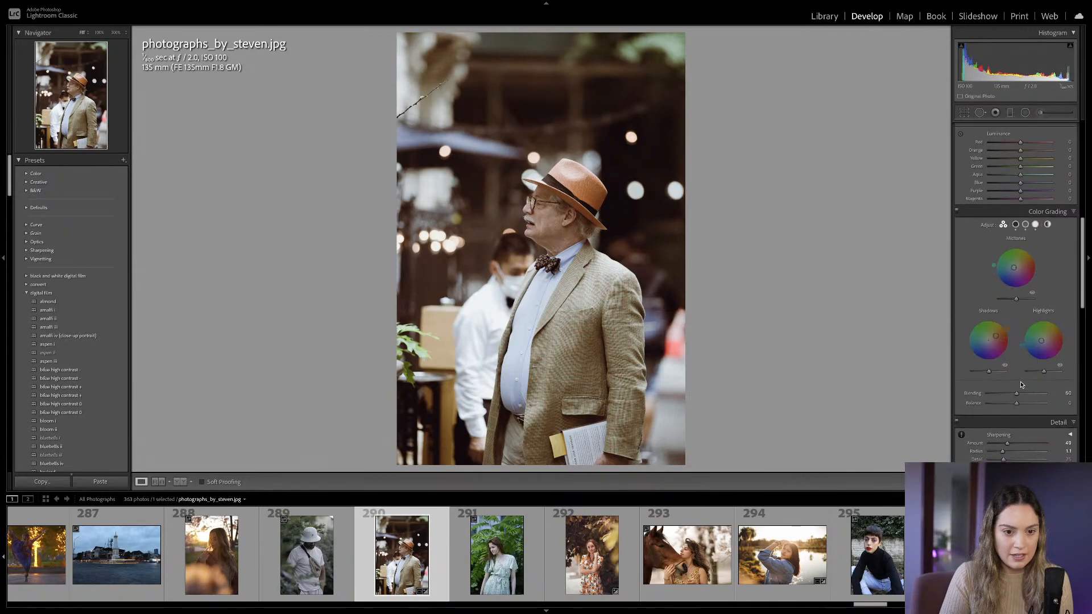
double_click(1042, 342)
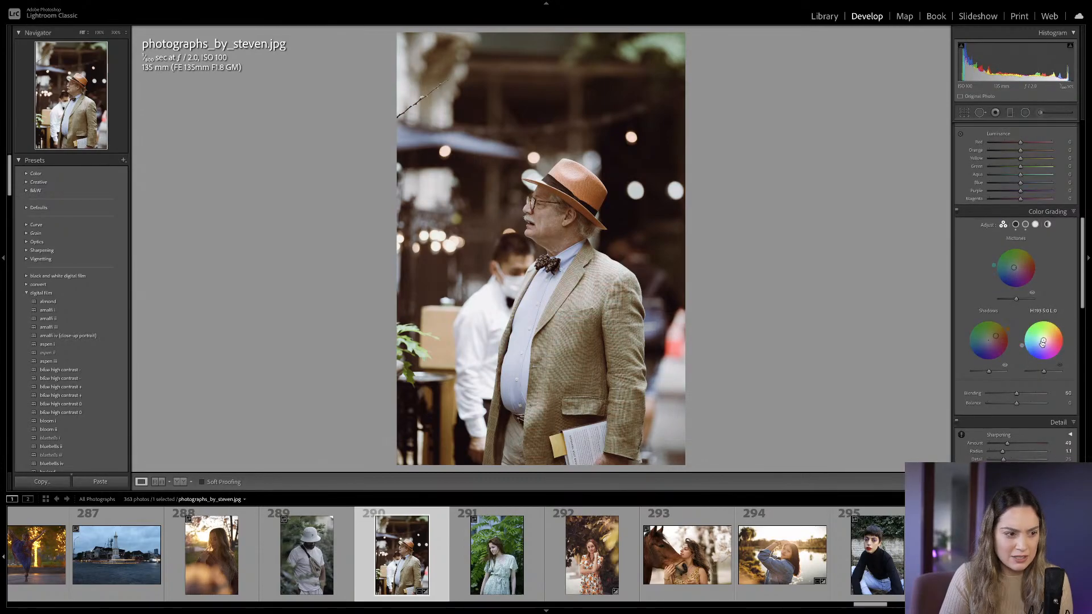
scroll(1039, 343, up, 10)
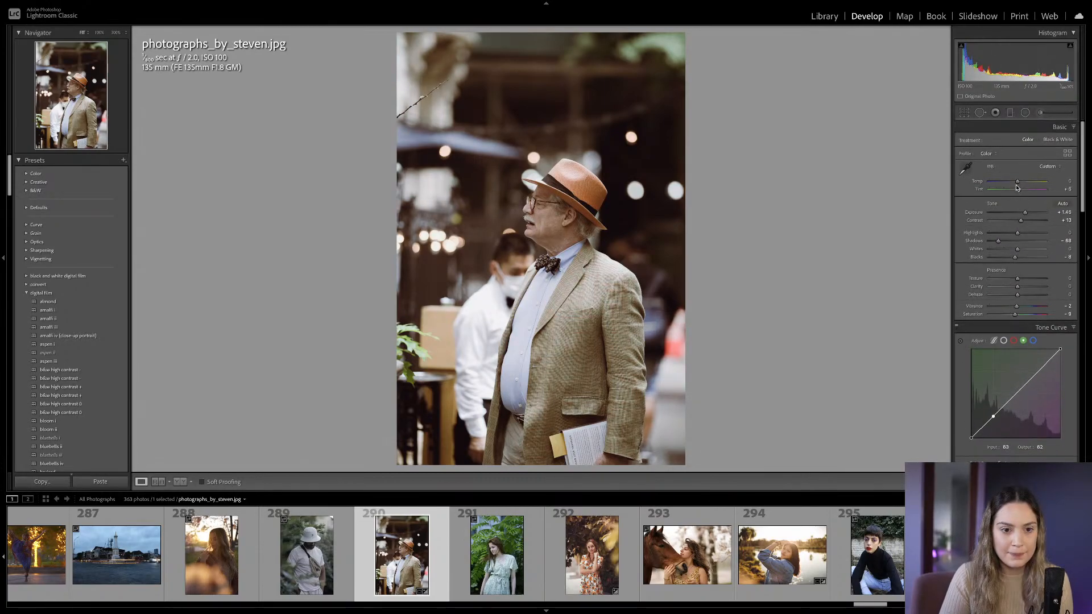
drag(1018, 184, 1017, 184)
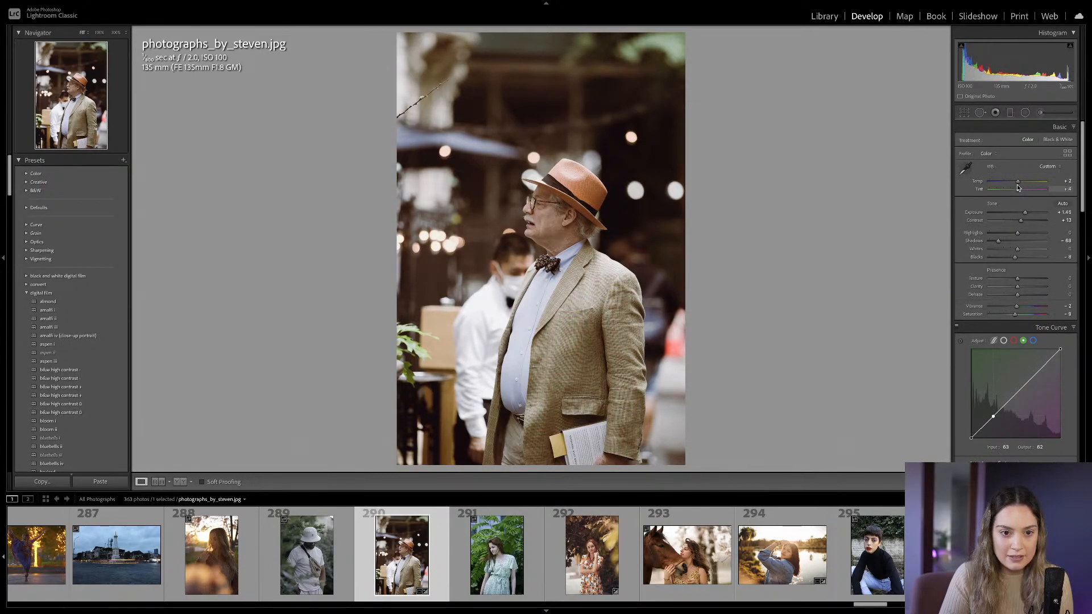
drag(1017, 184, 1018, 185)
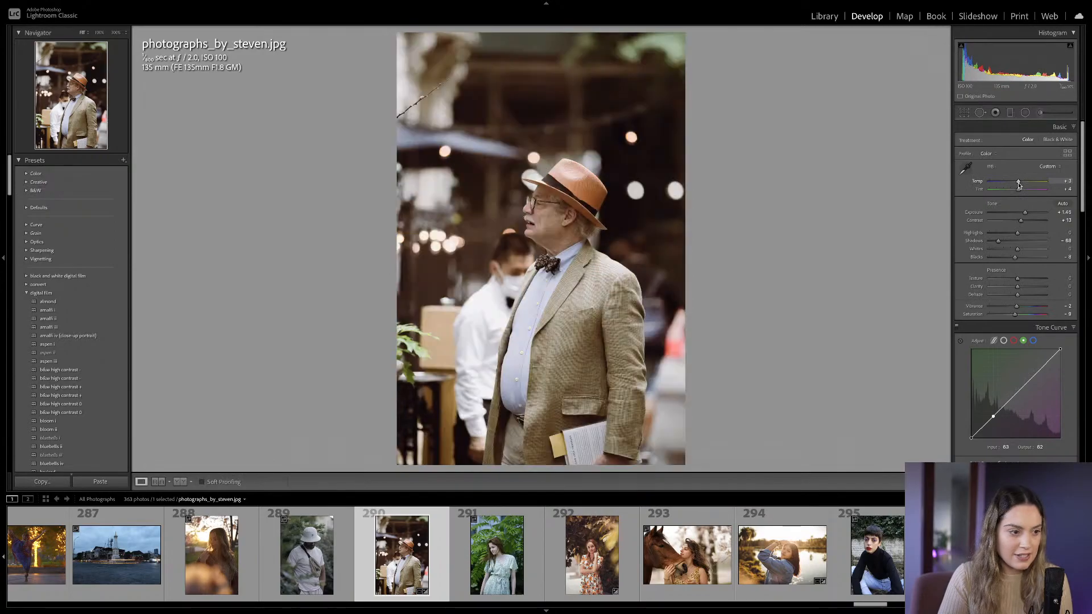
drag(1025, 215, 1025, 215)
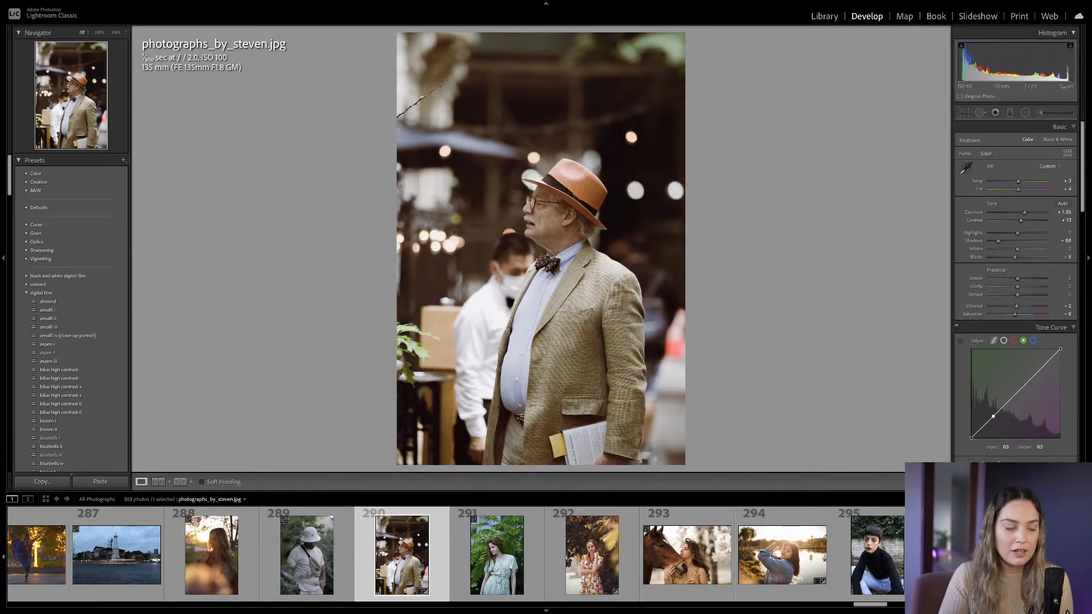
Reset all edits on the street photo, apply the amalfi iv (close-up portrait) preset, and set Exposure to +1.00 and Shadows to +40.
key(ctrl+shift+r)
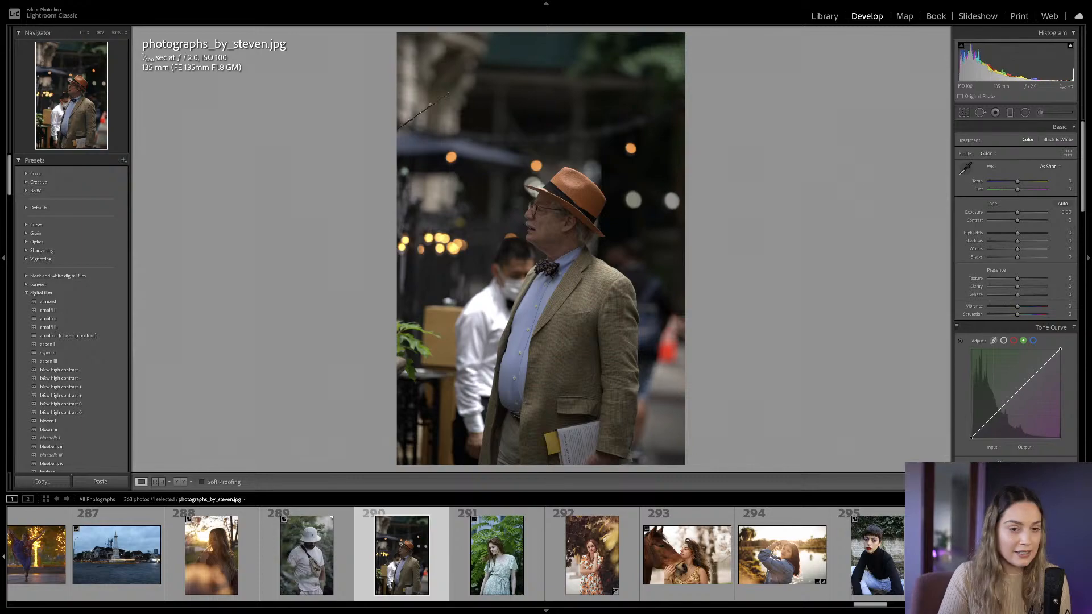
click(76, 335)
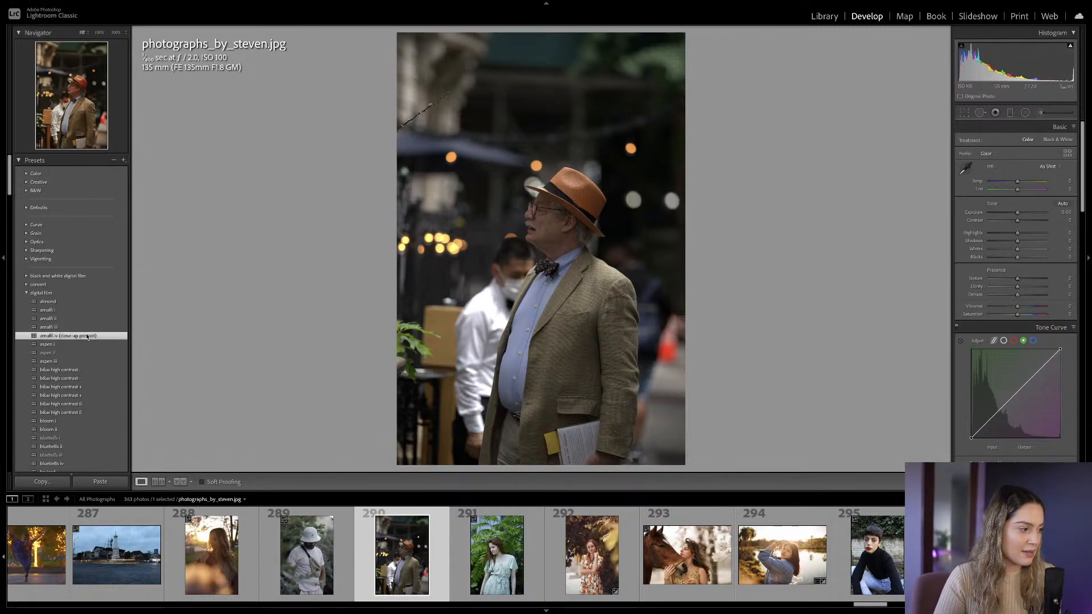
drag(1036, 241, 1025, 213)
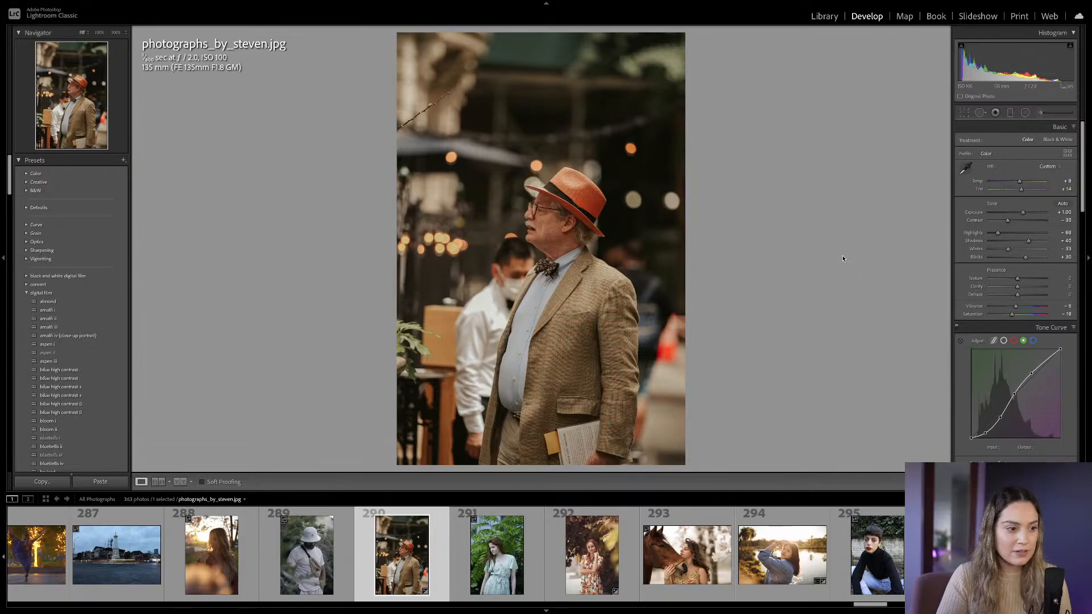
Straighten the street photo by rotating the crop to an angle of about -1.85.
key(r)
drag(743, 241, 746, 233)
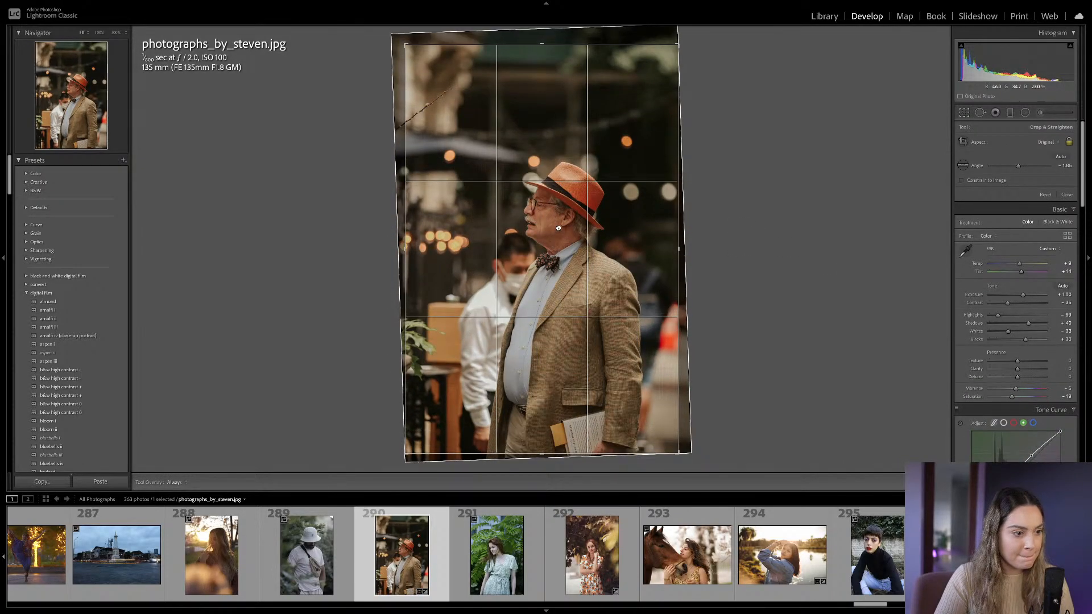
key(r)
Set Exposure to +1.10, raise Highlights to about -35 and fine-tune the Highlights and Shadows balance.
drag(998, 233, 1007, 235)
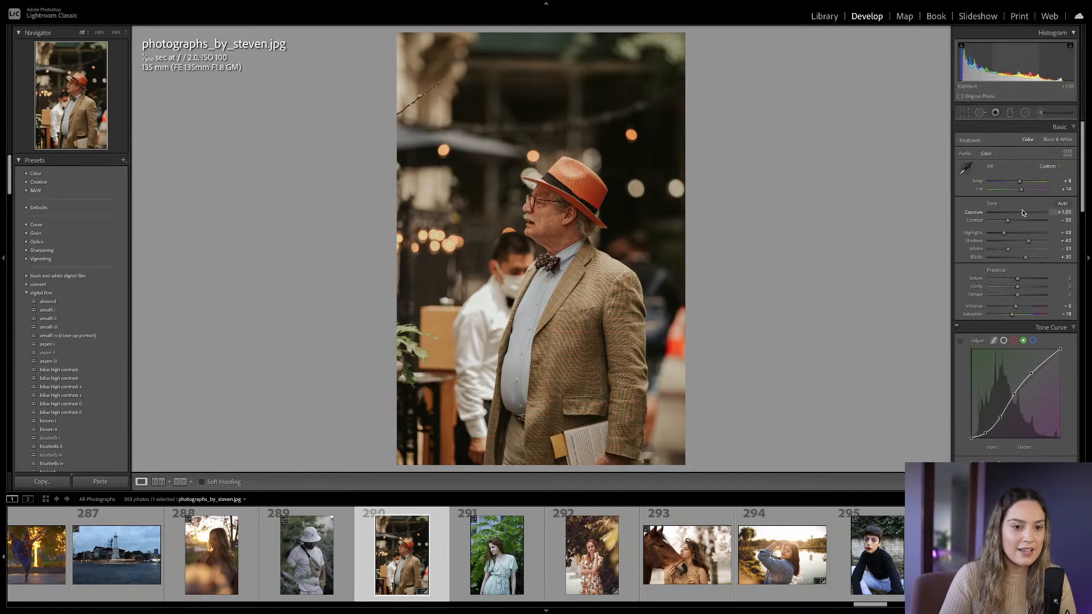
drag(1023, 214, 1011, 235)
click(1003, 341)
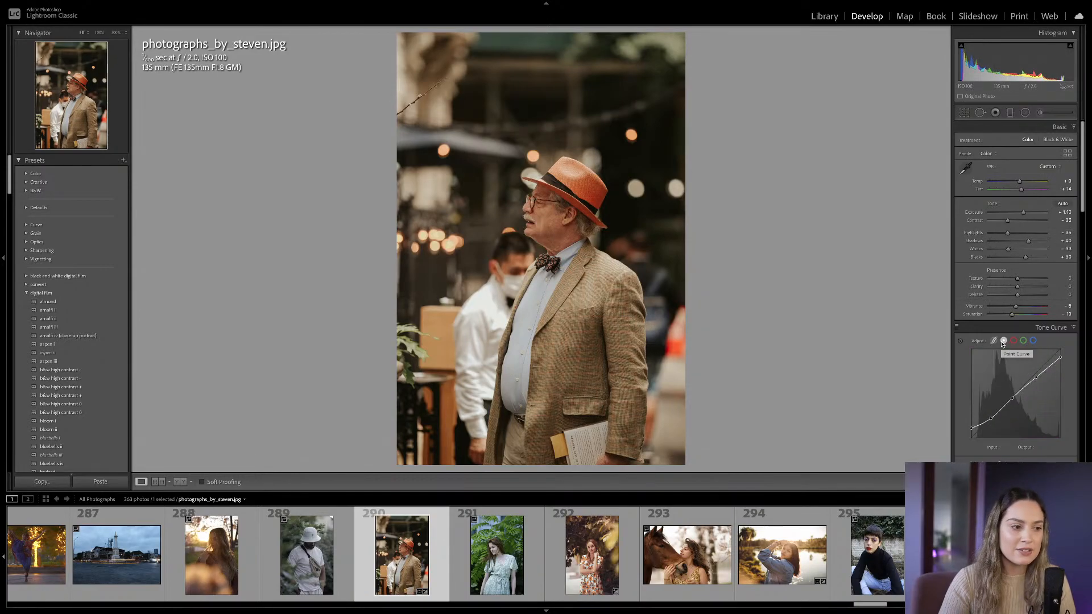
mouse_move(1008, 234)
mouse_down()
mouse_move(1024, 214)
mouse_move(1019, 181)
mouse_move(1021, 243)
mouse_up()
Paint a new adjustment brush mask over the background and waiter behind the man's back-left side, and show the mask overlay.
click(1040, 112)
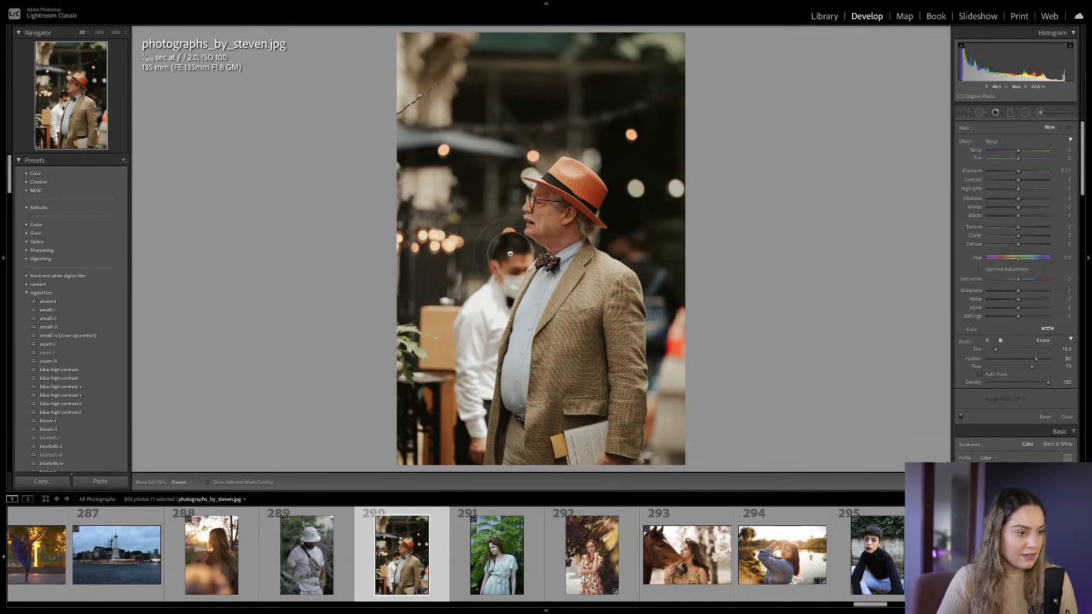
key(h)
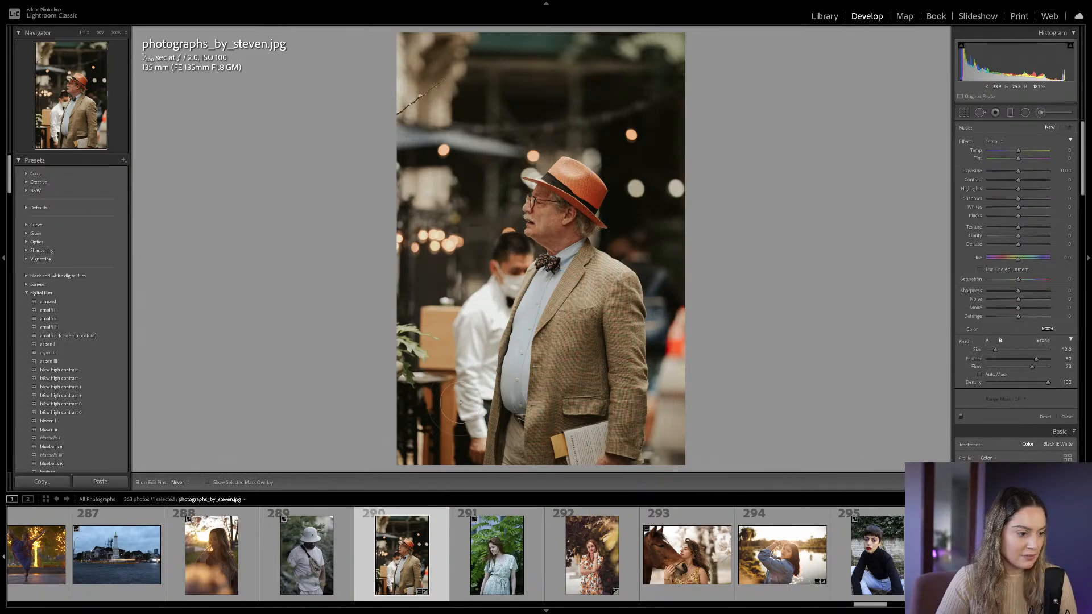
key(h)
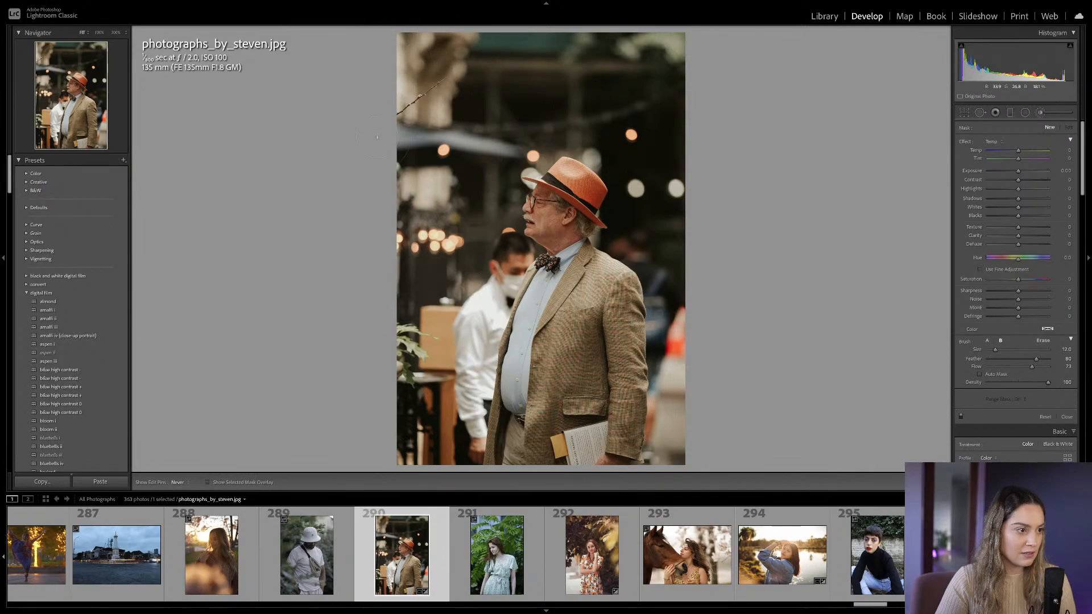
key(ctrl+z)
key(o)
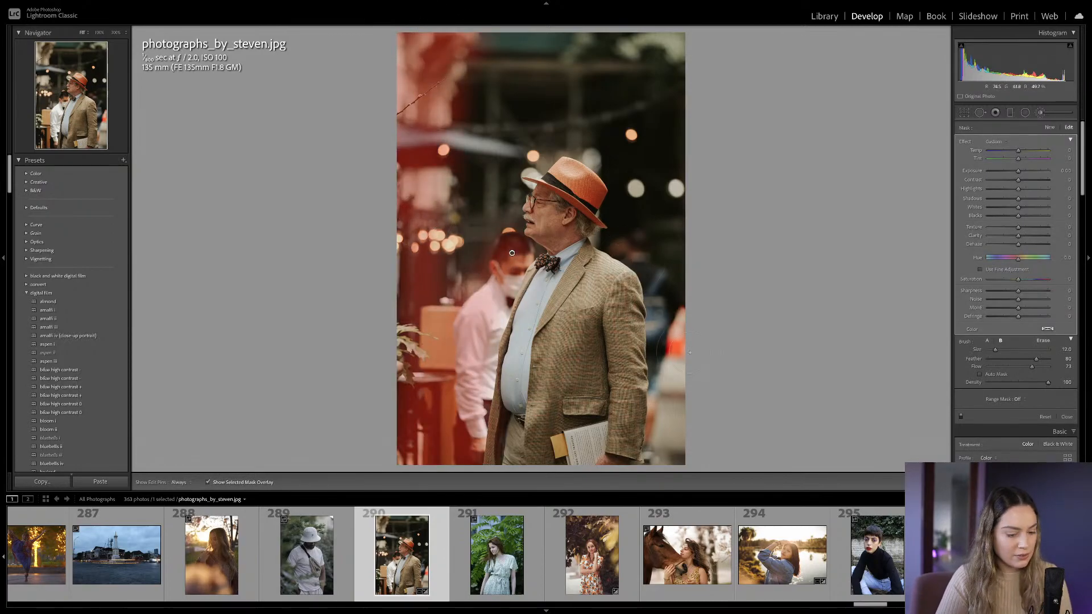
Reduce the brush to about size 5 with a lower feather and extend the mask along the waiter beside the man's jacket.
key(bracketleft)
key(bracketleft)
key(bracketleft)
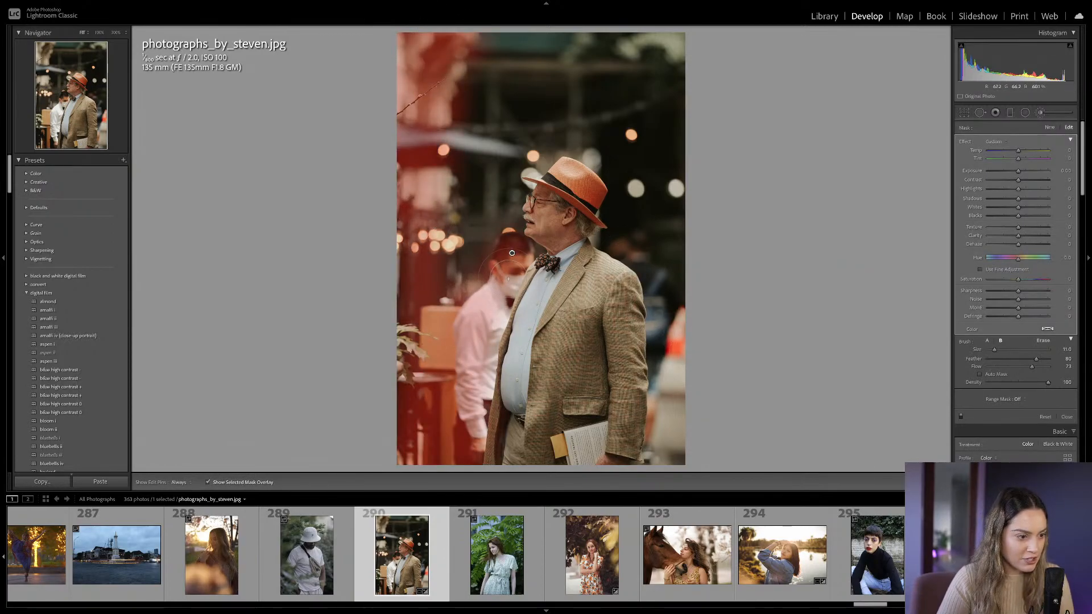
key(bracketleft)
key(bracketleft)
key(bracketleft)
key(shift+bracketleft)
key(h)
drag(516, 275, 476, 414)
Enlarge the brush to about size 13 and extend the mask over the lower background behind the man's back.
key(bracketright)
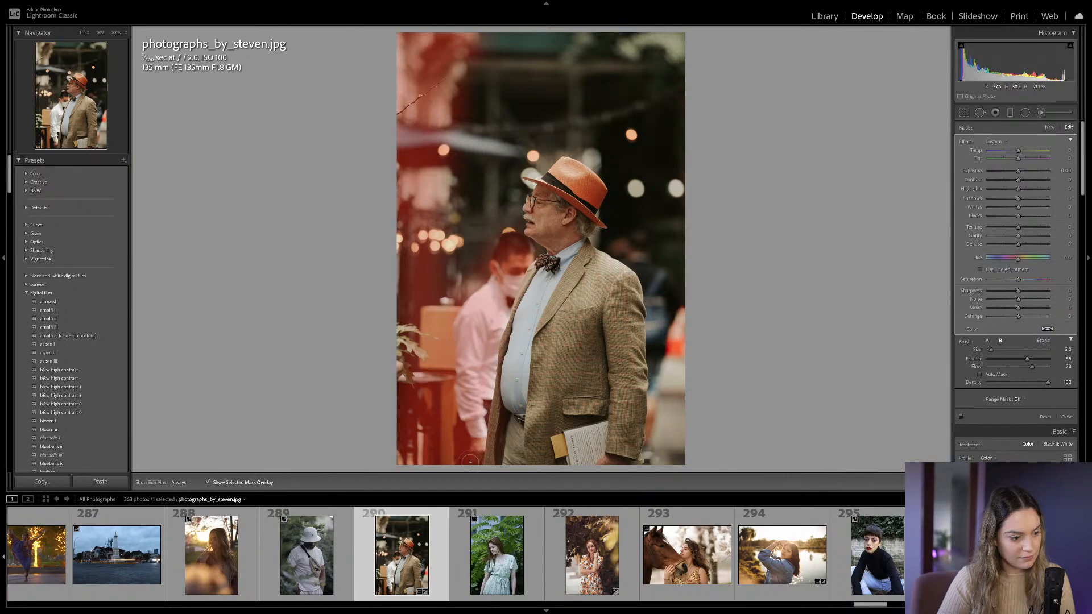
key(bracketright)
key(bracketright)
key(bracketright)
key(bracketright)
key(h)
key(bracketright)
key(bracketright)
mouse_move(653, 271)
mouse_down()
mouse_move(670, 344)
mouse_move(653, 472)
mouse_up()
key(h)
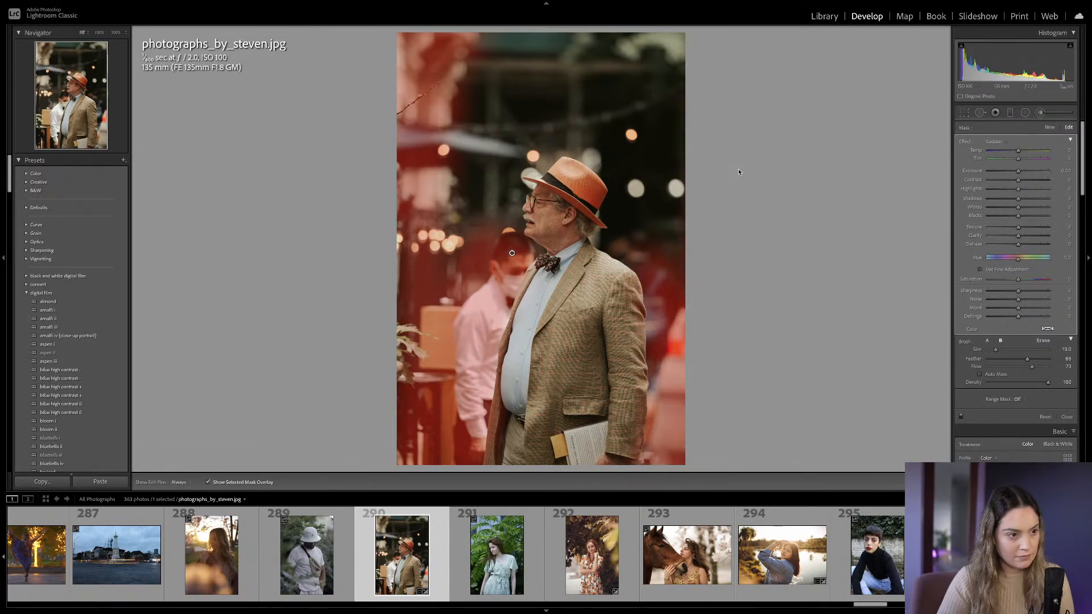
Extend the brush mask across the upper background, enlarge the brush to about size 21 and hide the mask overlay.
drag(467, 40, 548, 64)
scroll(503, 103, up, 8)
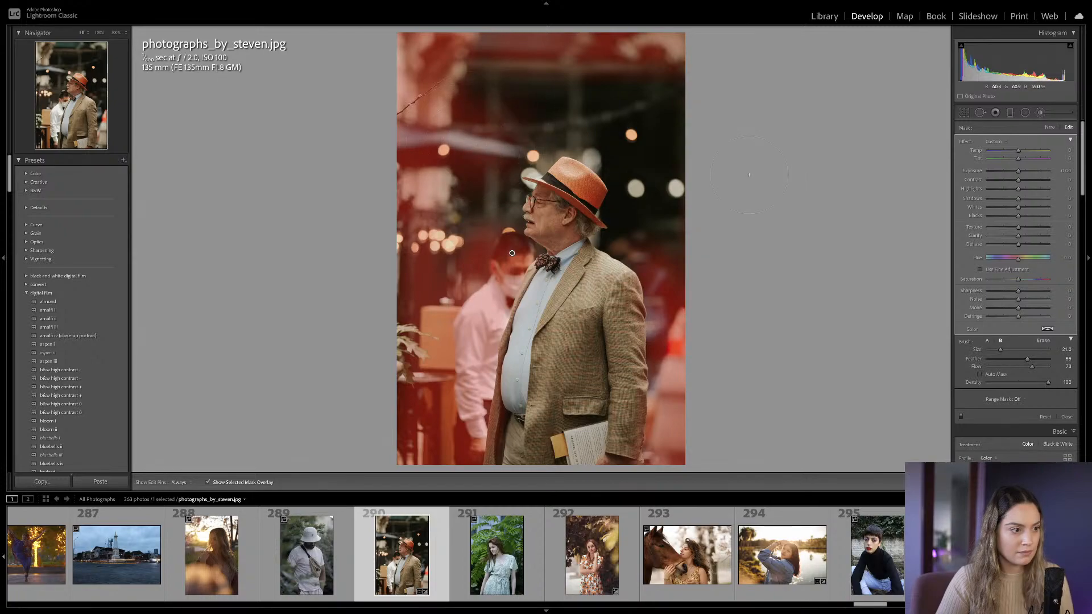
key(o)
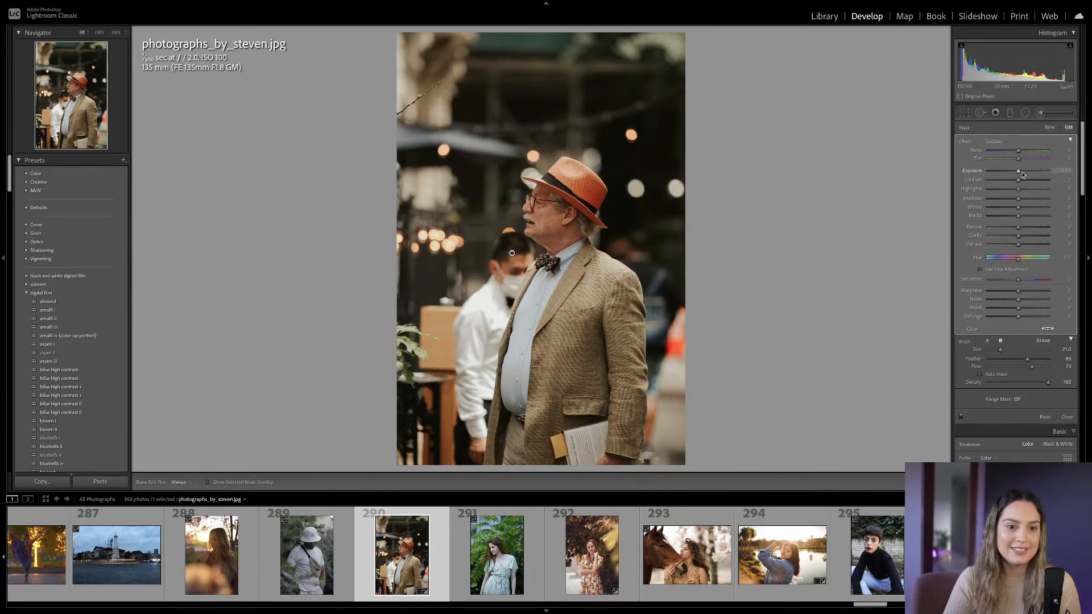
Darken the brushed background with Exposure at about -1.1 and Highlights at about -23.
key(Down)
key(Down)
key(Down)
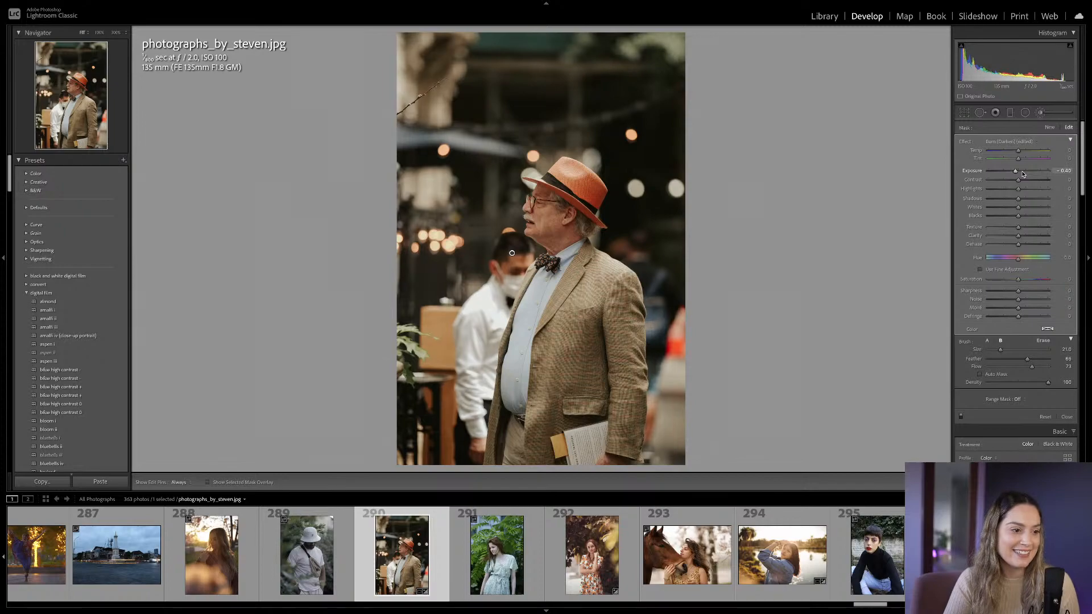
key(Down)
key(Down)
key(Down)
key(Down)
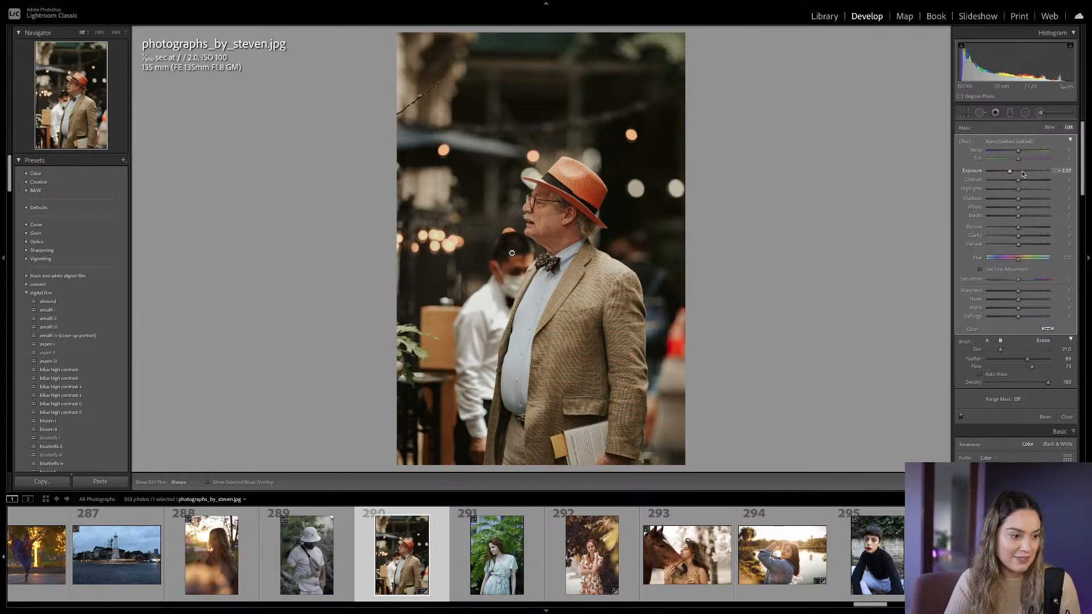
click(1011, 188)
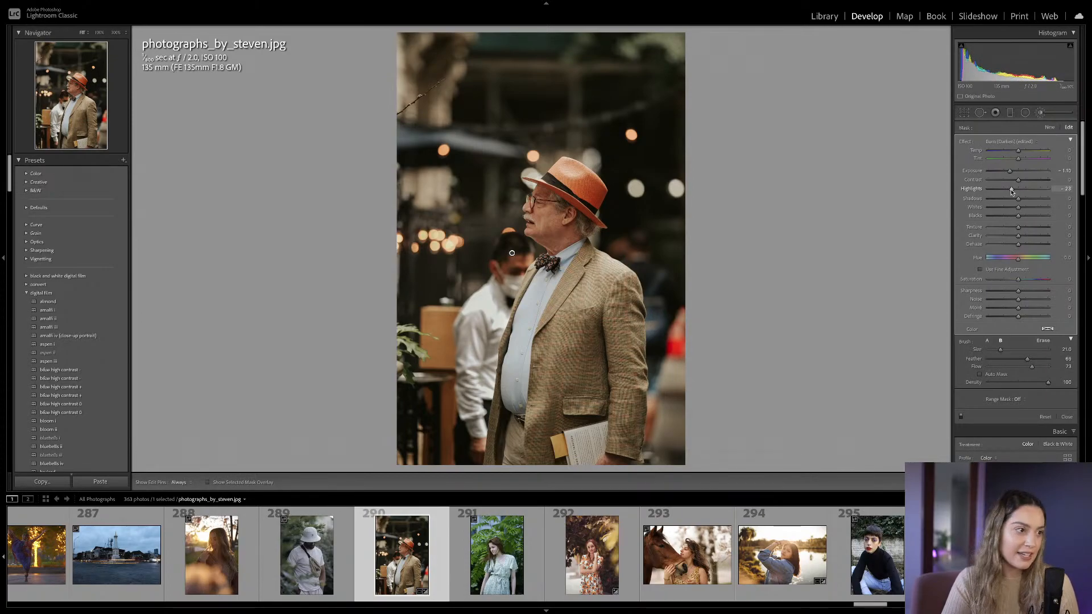
Close the brush adjustment, compare the street photo with its original, and set Tint to +14.
key(k)
key(k)
key(backslash)
key(backslash)
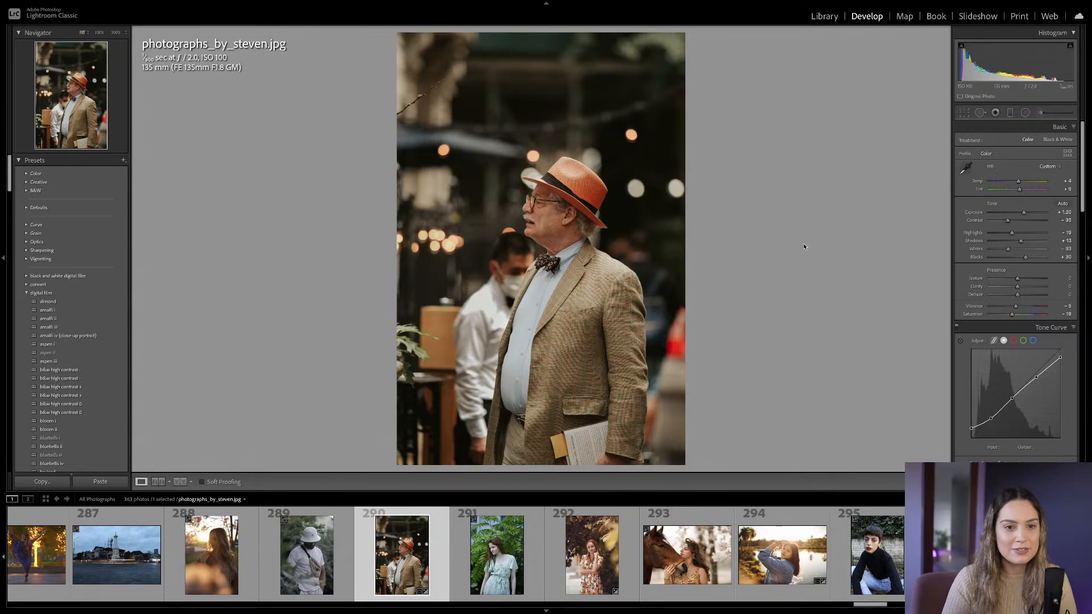
key(Up)
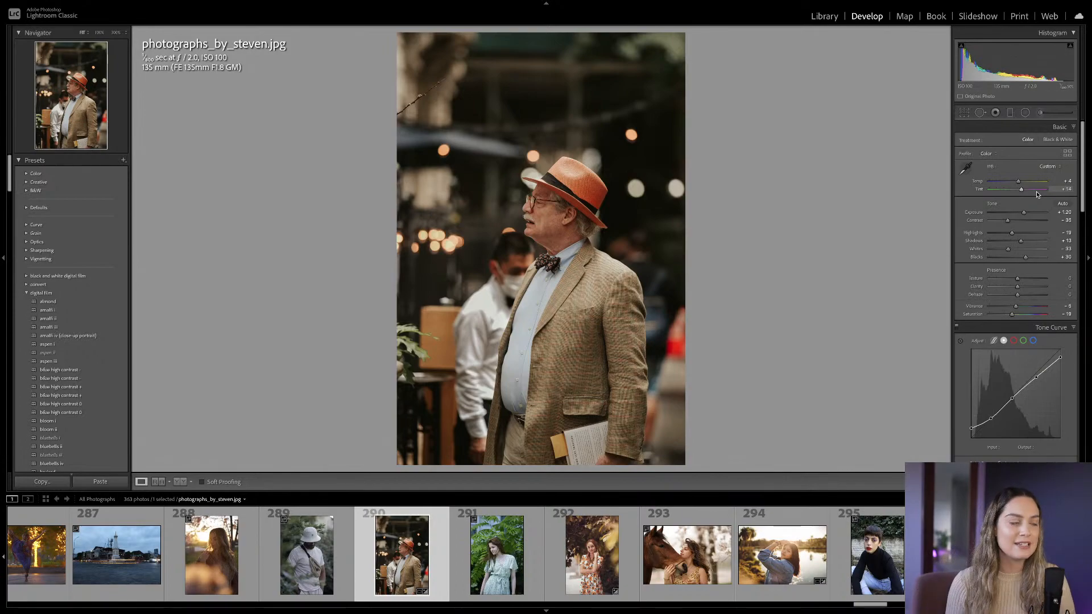
Compare the edited street photo with its original version several times.
key(backslash)
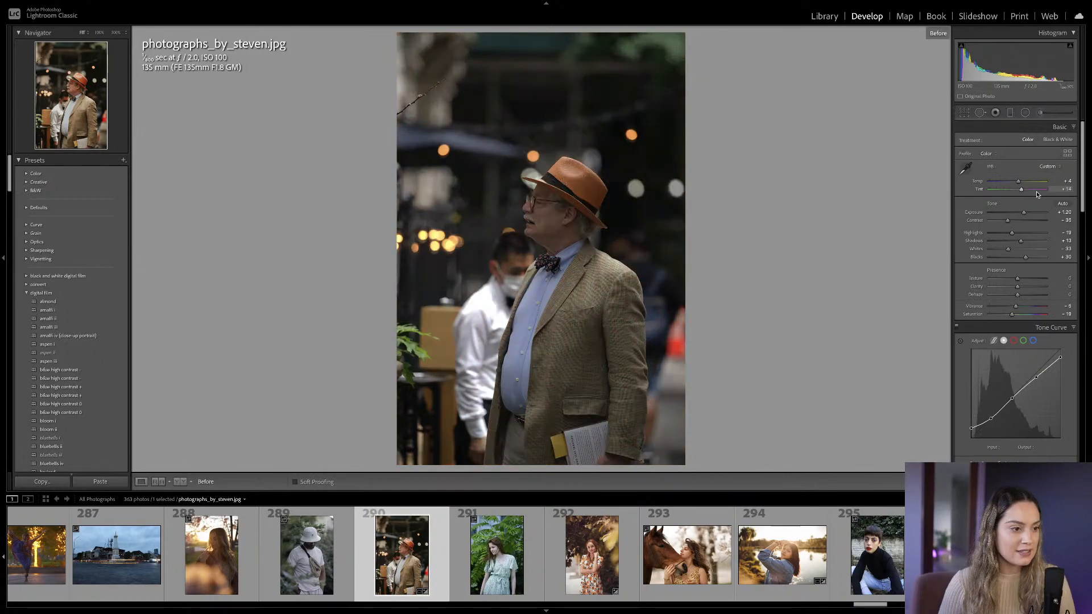
key(backslash)
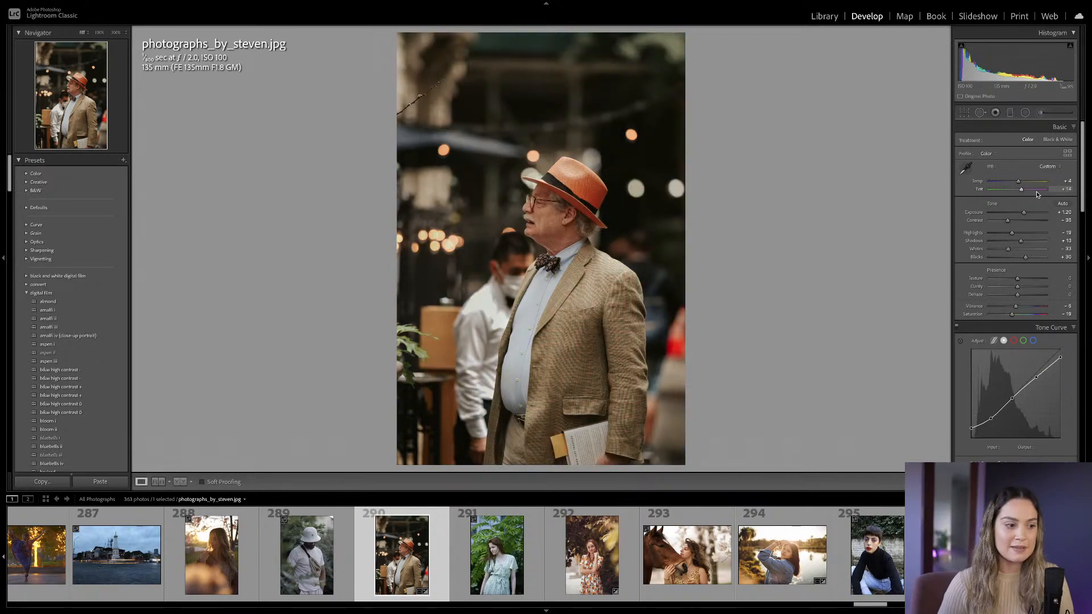
key(backslash)
key(backslash)
key(backslash)
key(backslash)
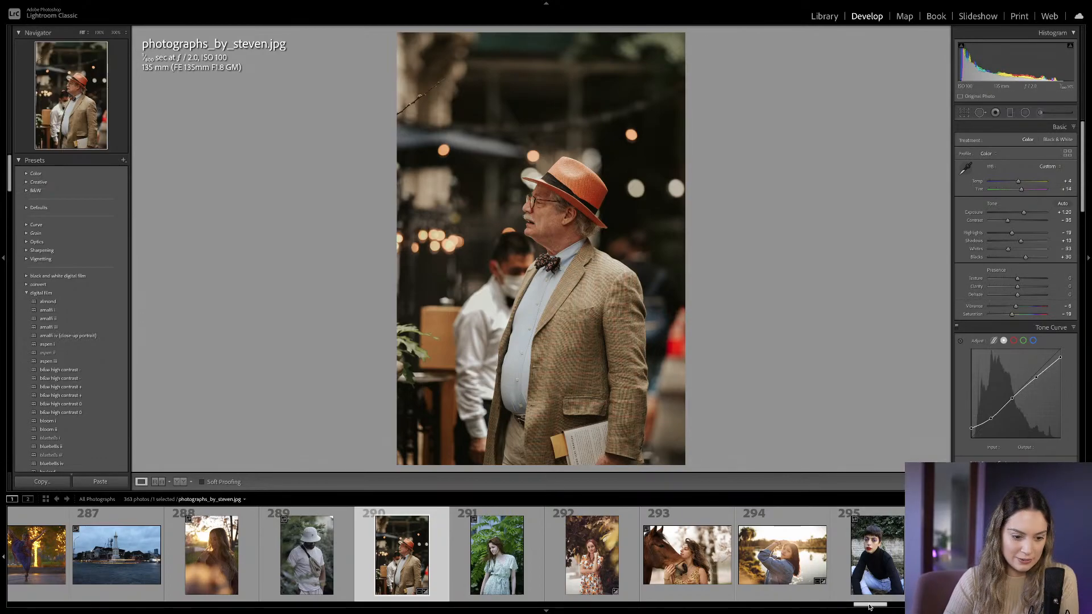
Open verymuchdee.jpeg, the sunflower portrait near the end of the photo collection, and crop it to the 2 x 3 / 4 x 6 ratio.
drag(869, 606, 1066, 606)
click(1036, 555)
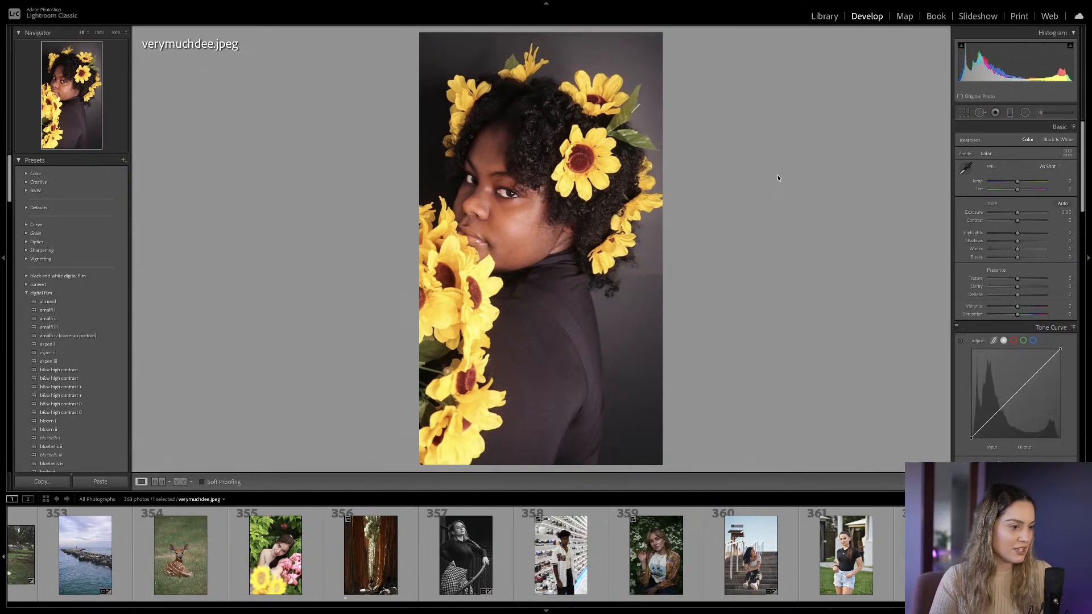
key(r)
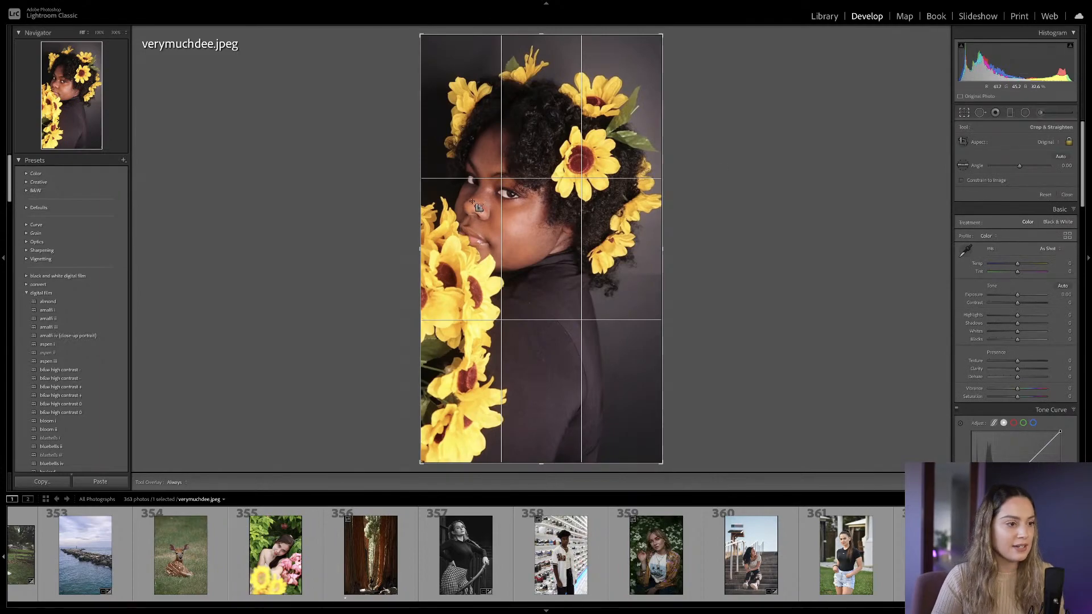
click(1048, 142)
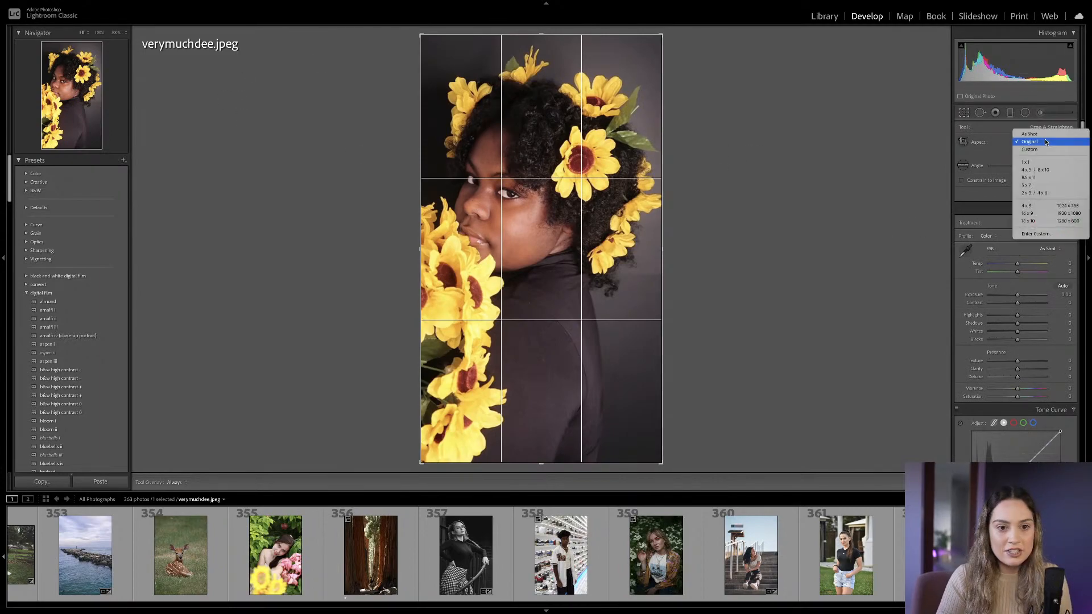
click(1047, 193)
mouse_move(546, 227)
mouse_down()
mouse_move(549, 244)
mouse_move(556, 234)
mouse_up()
key(Return)
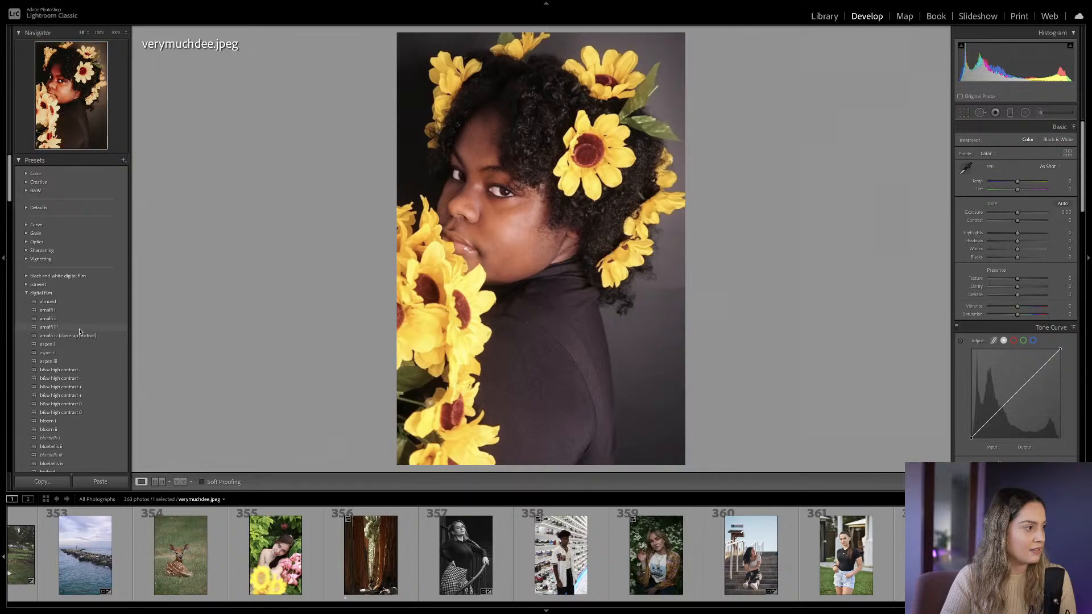
scroll(80, 334, down, 3)
scroll(79, 332, down, 4)
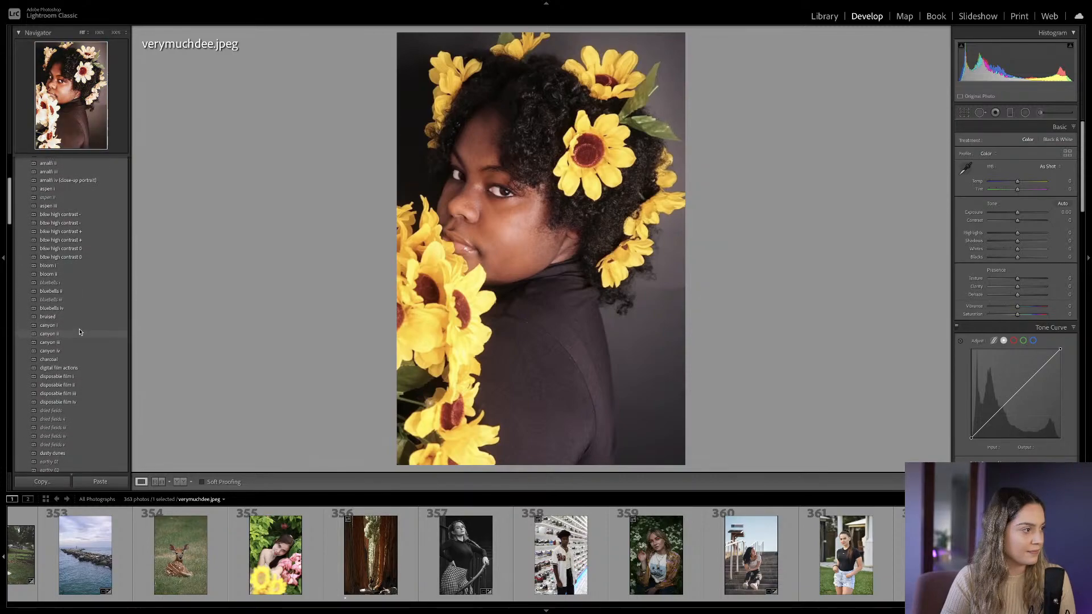
scroll(79, 332, down, 3)
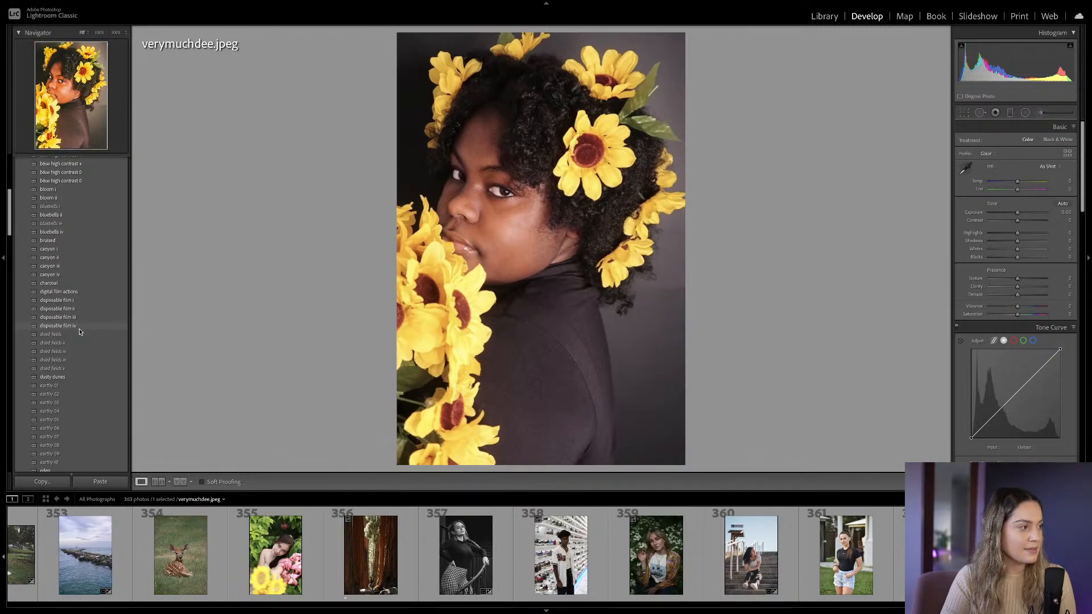
scroll(79, 315, down, 2)
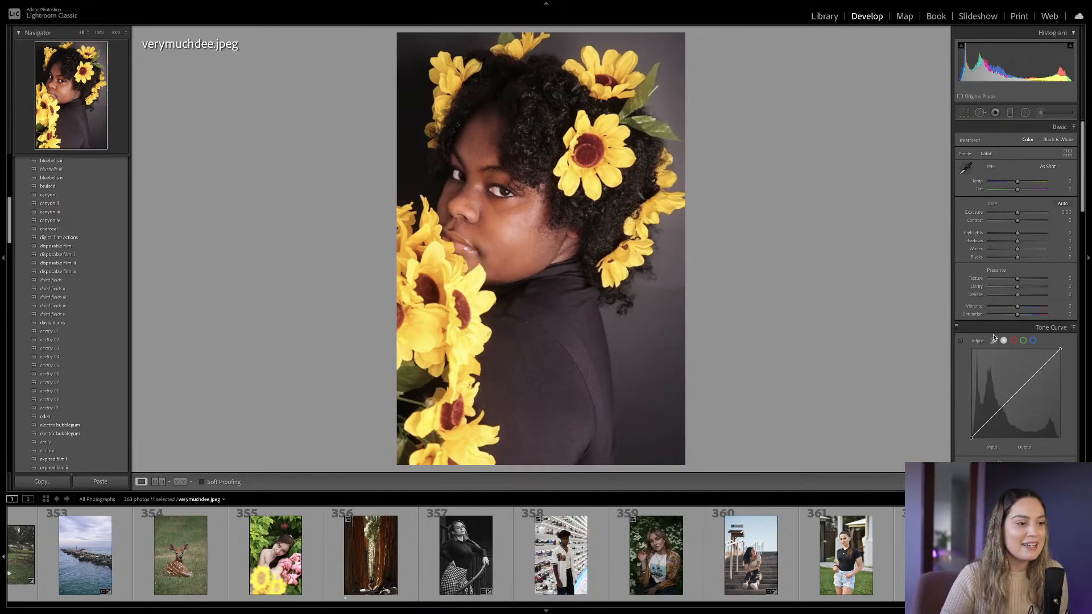
Lift the point tone curve's black point to an output of about 20, lower the shadows and anchor the lower midtones.
drag(970, 438, 965, 434)
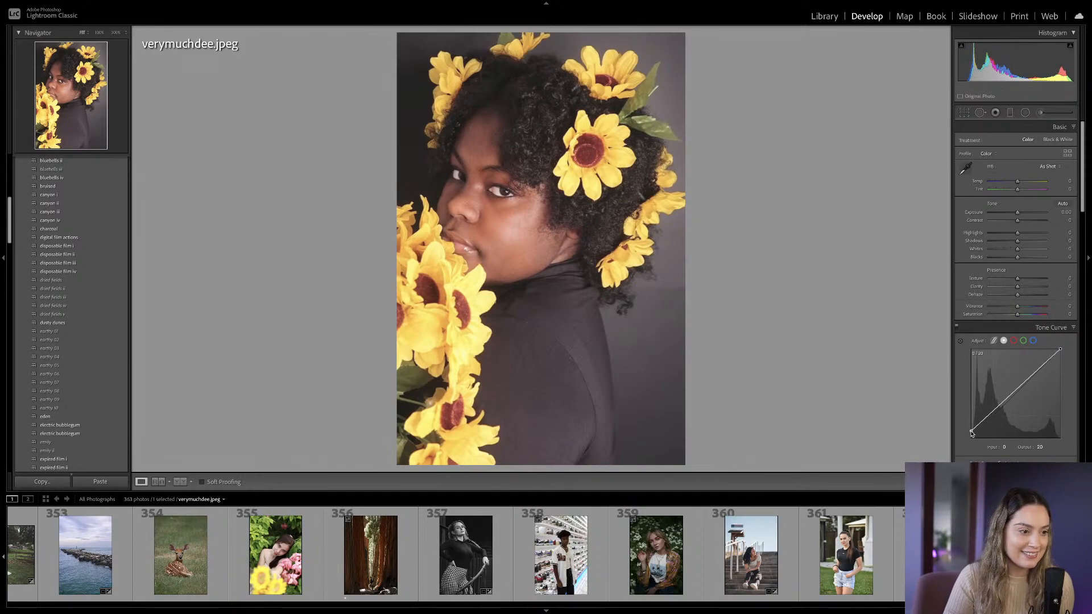
drag(985, 418, 987, 422)
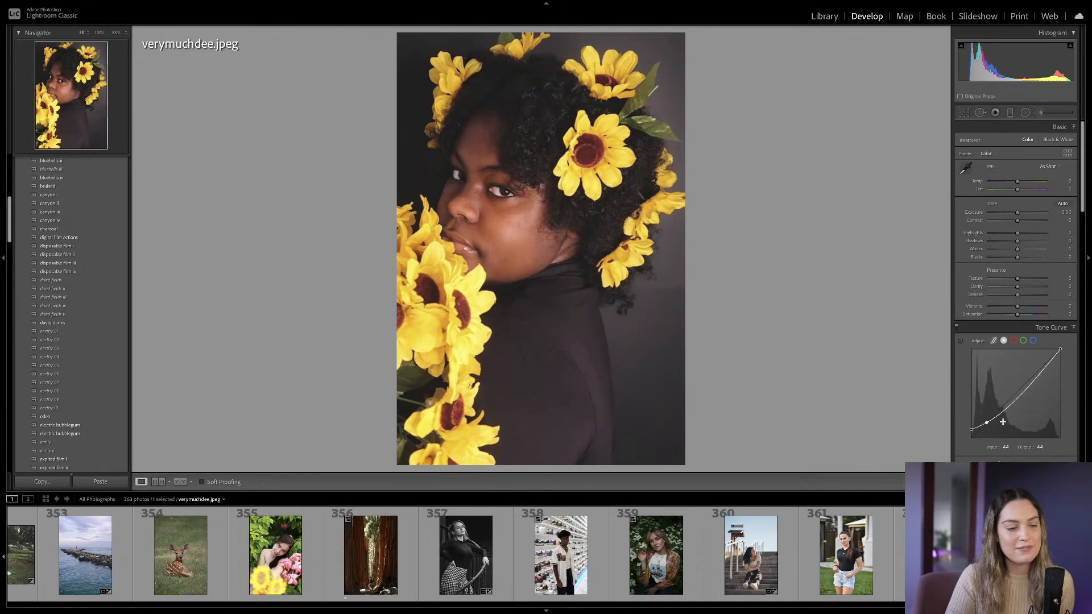
drag(1011, 405, 1005, 403)
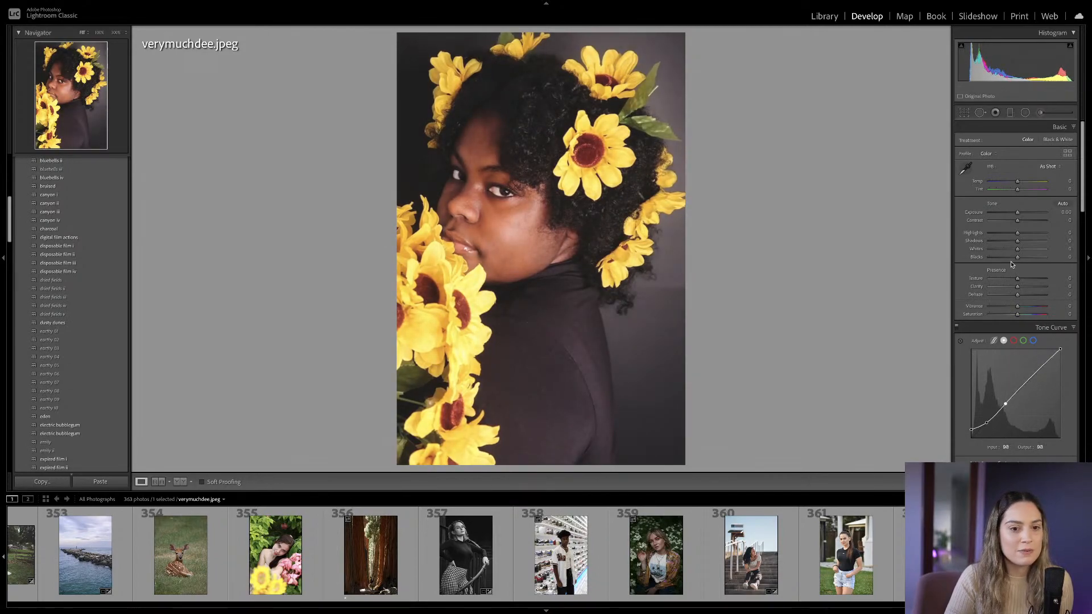
Set Shadows to +48, Blacks to -6 and Highlights to about -38, and raise the tone curve's upper point to output 183.
mouse_move(1018, 241)
mouse_down()
mouse_move(1030, 242)
mouse_move(1016, 259)
mouse_up()
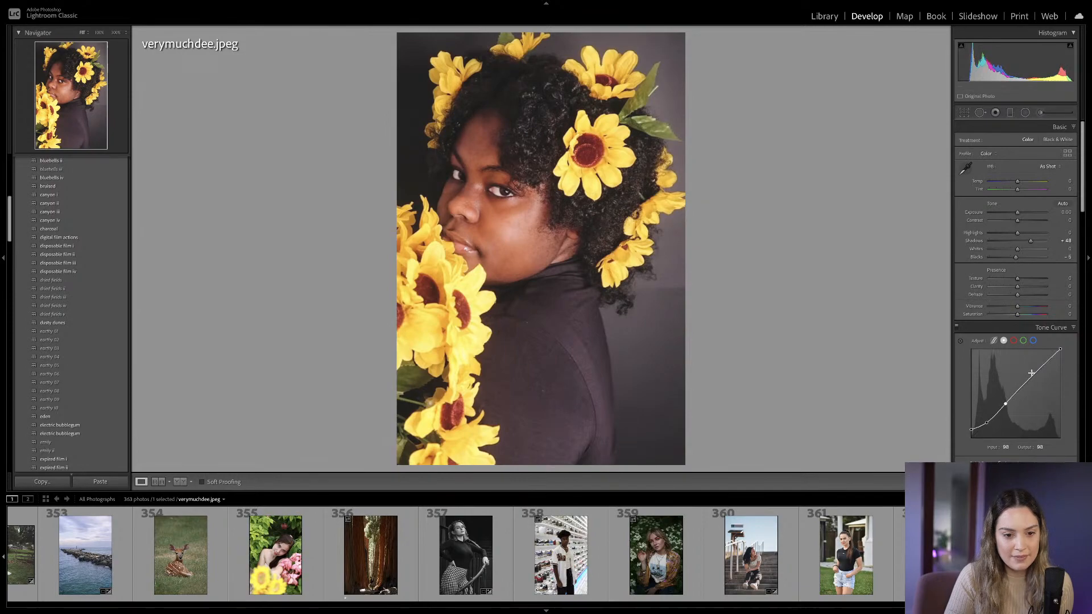
drag(1032, 377, 1032, 373)
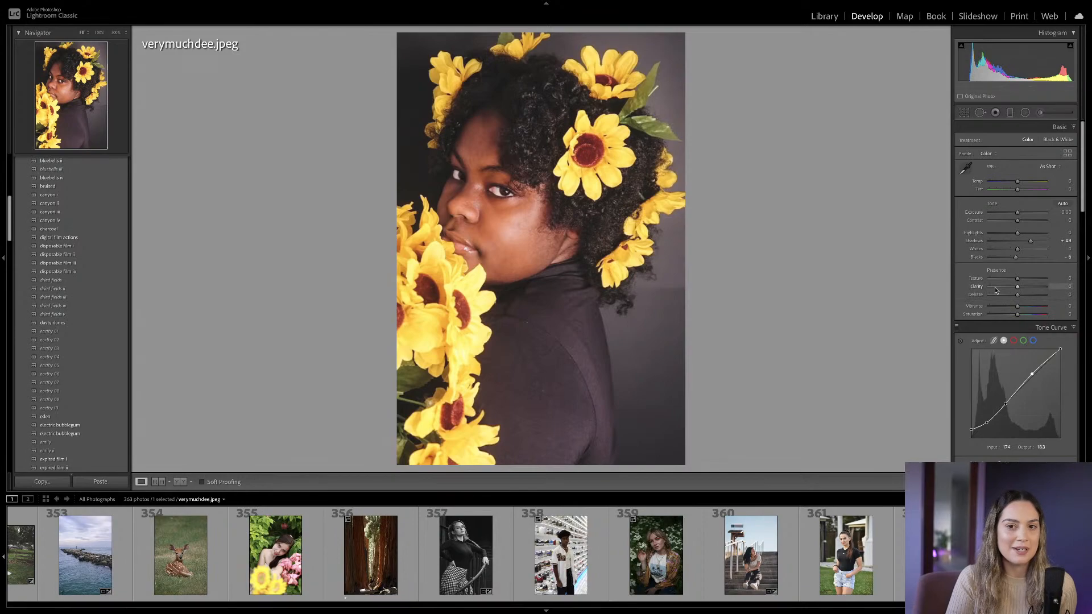
drag(1017, 233, 1007, 234)
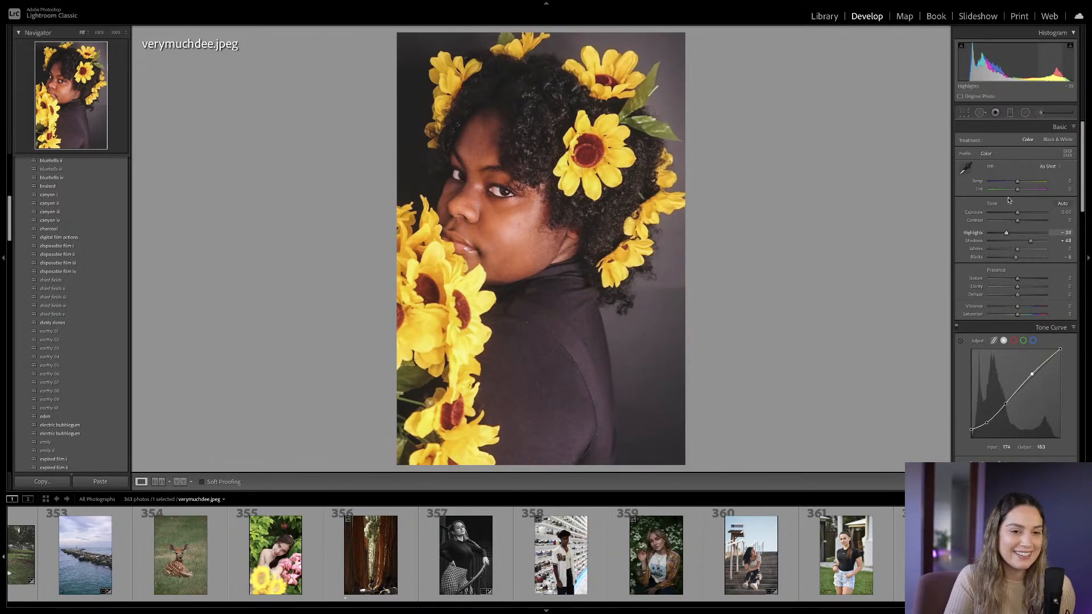
Darken the portrait's right side with a vertical graduated filter reaching past the face, with Exposure at about -1.04.
click(1010, 112)
drag(660, 233, 526, 232)
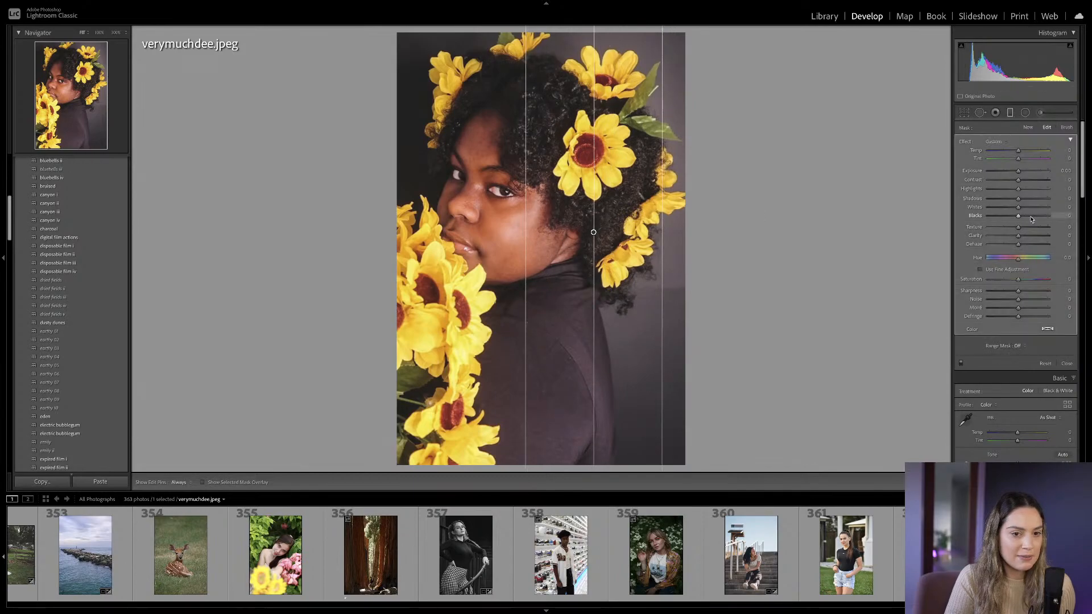
drag(1018, 171, 1016, 172)
drag(593, 232, 556, 235)
drag(1013, 172, 1010, 172)
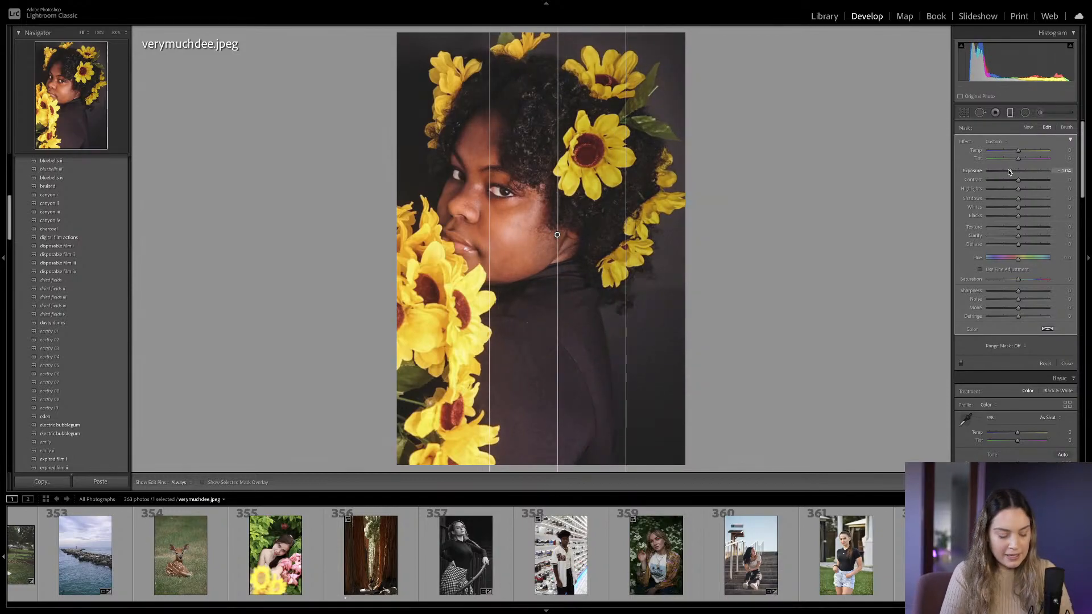
Add a second graduated filter running diagonally from the photo's upper left to the face, and raise its Exposure slightly.
click(1027, 127)
mouse_move(401, 101)
mouse_down()
mouse_move(658, 158)
mouse_move(603, 240)
mouse_move(545, 275)
mouse_up()
drag(1021, 172, 1026, 172)
key(m)
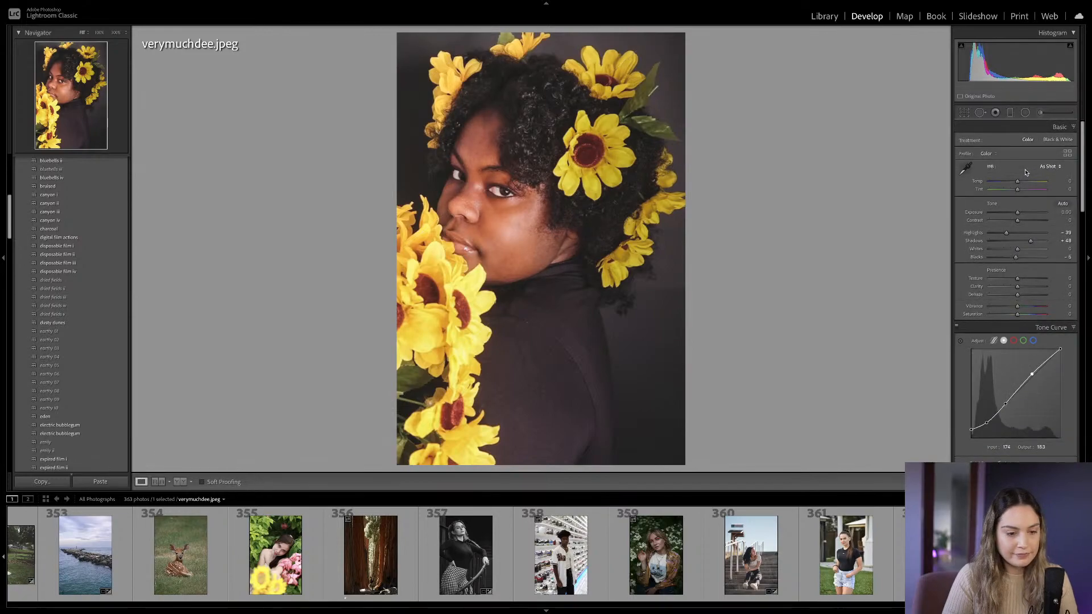
Set the portrait's Vibrance to +4 and reduce its Saturation to about -6.
scroll(1024, 312, down, 5)
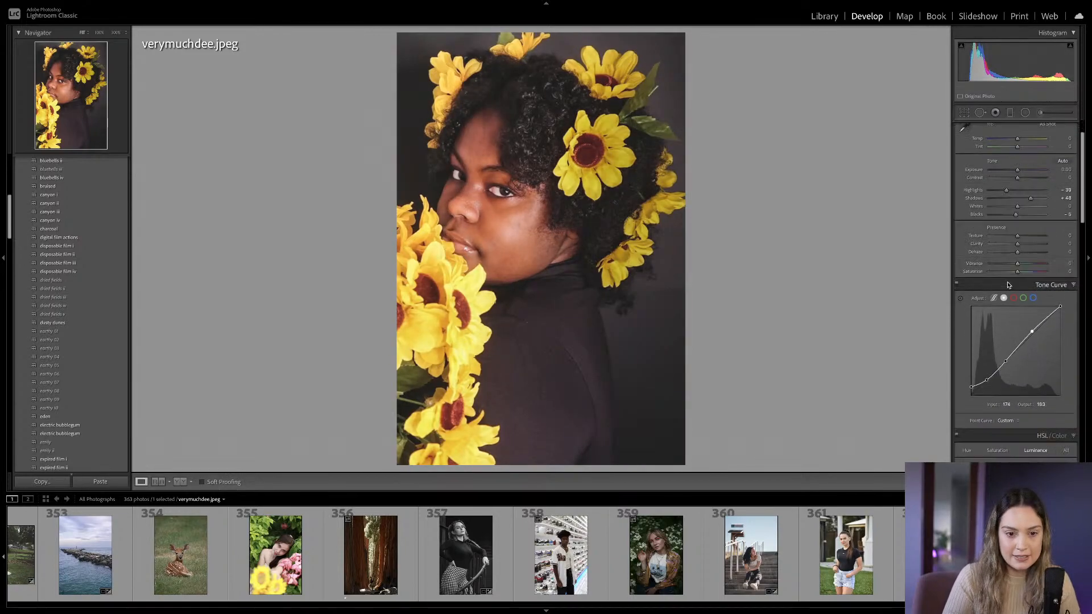
scroll(1026, 362, down, 1)
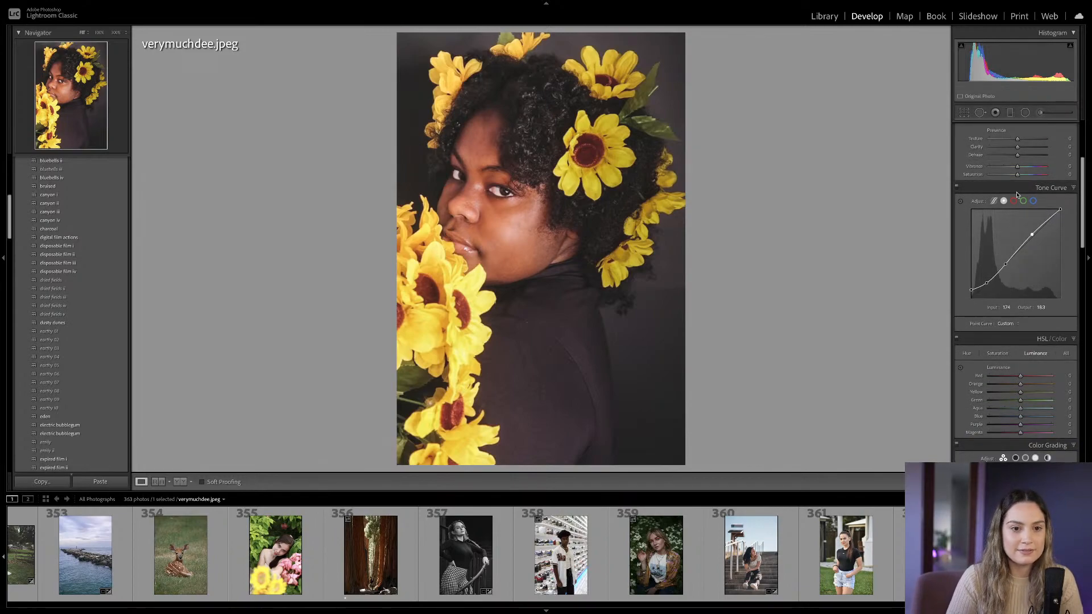
drag(1017, 174, 1015, 175)
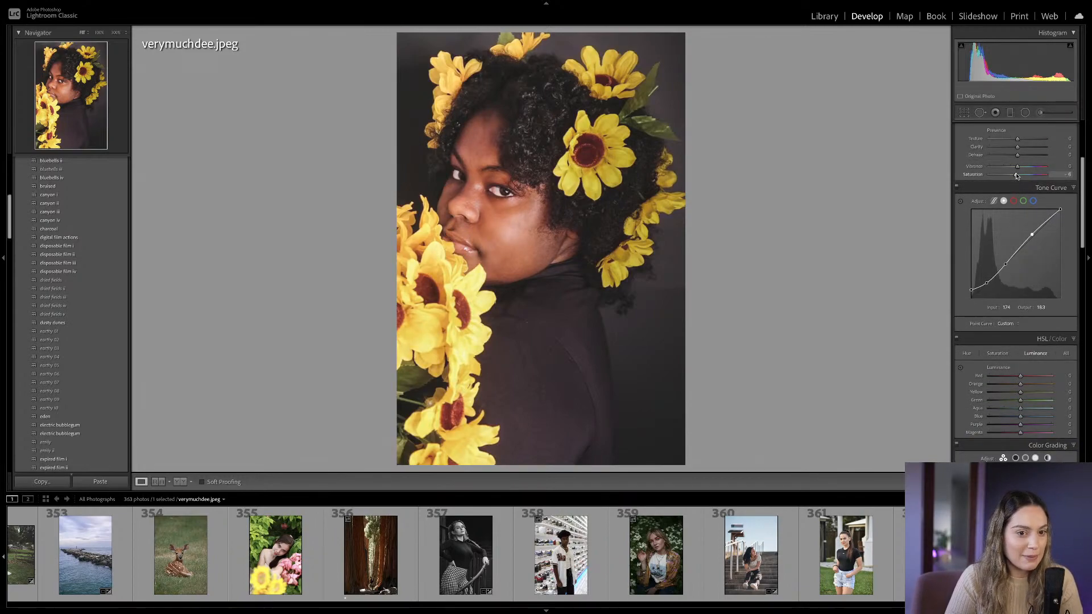
Shape the blue channel curve with a slightly raised black point, a lowered shadow point and a midpoint at input 122, output 124.
click(1034, 201)
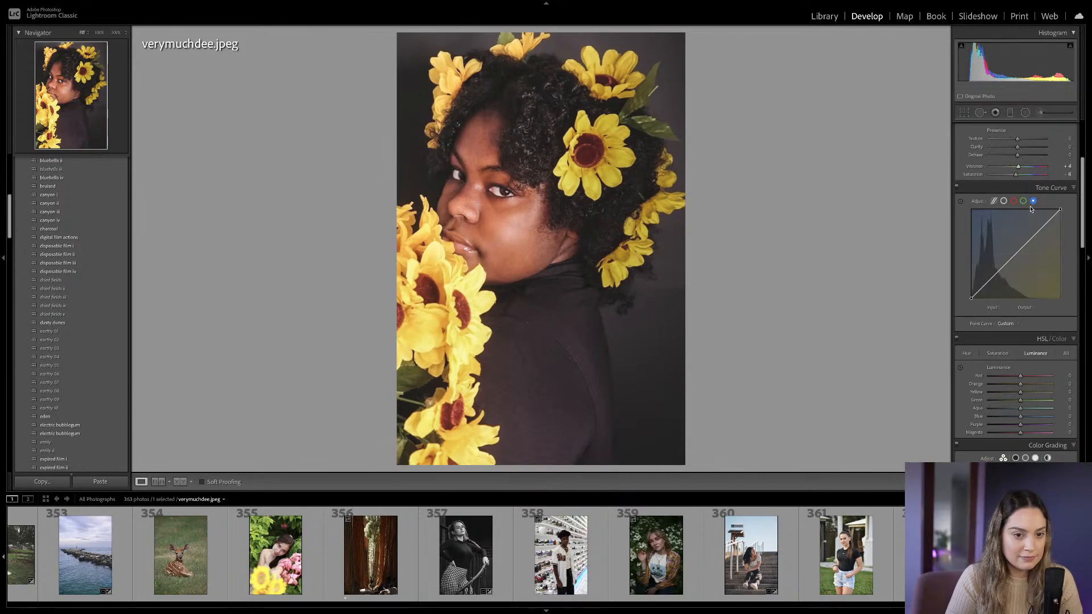
drag(971, 297, 1014, 259)
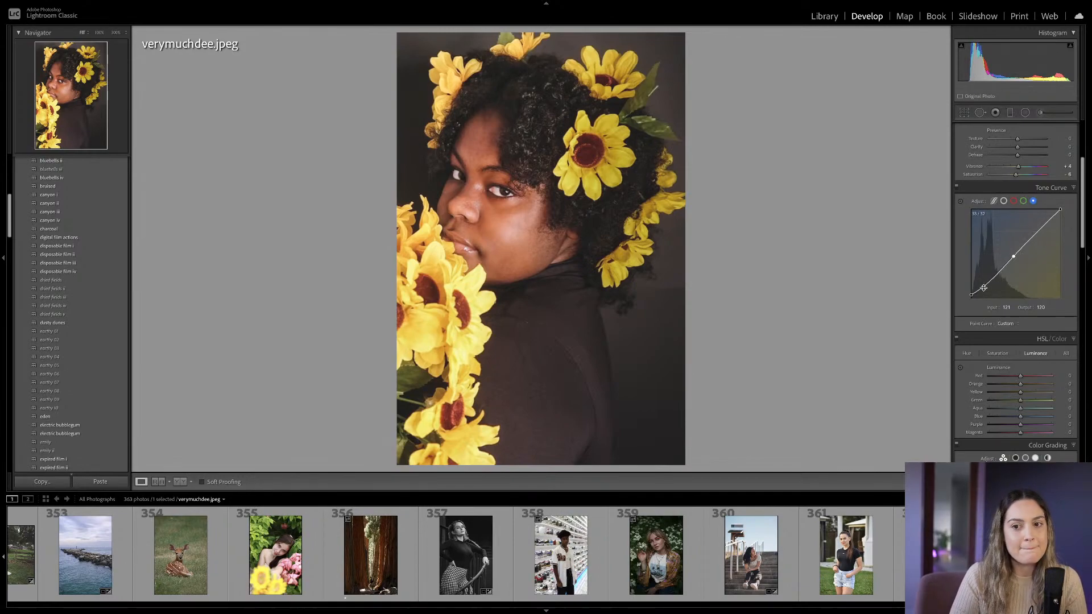
drag(983, 288, 984, 291)
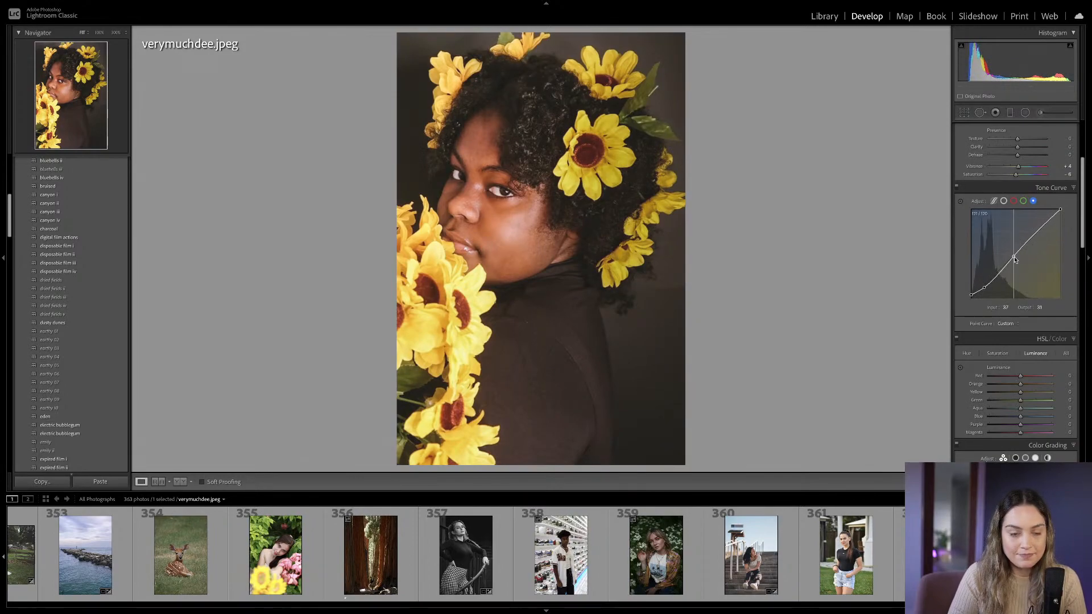
drag(1016, 260, 1013, 259)
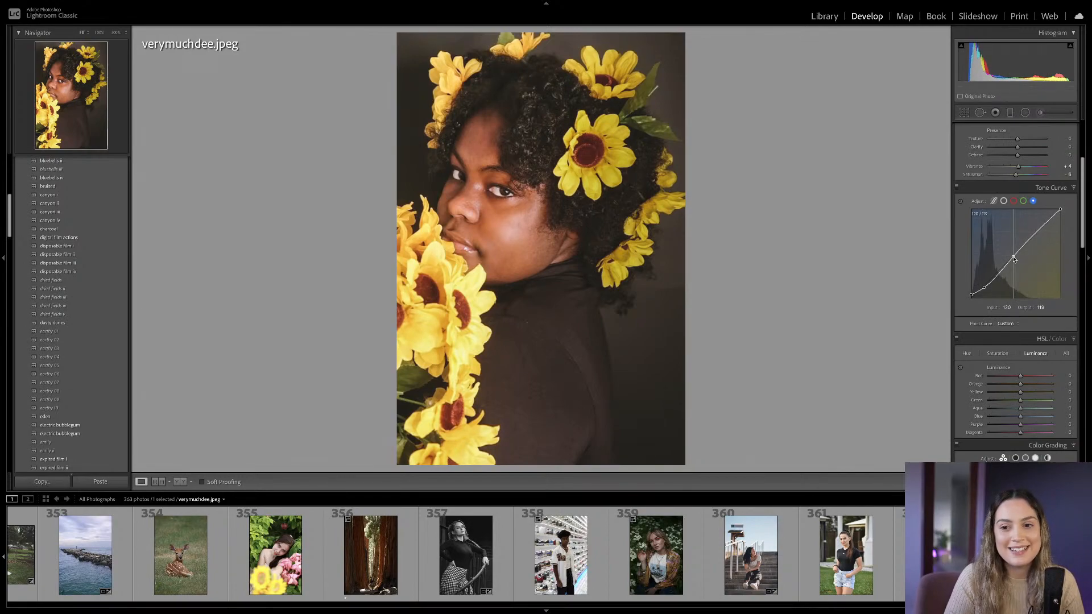
drag(1013, 259, 1013, 255)
Color grade the portrait with slight yellow midtones, blue shadows and a subtle orange in the highlights.
scroll(1013, 254, down, 1)
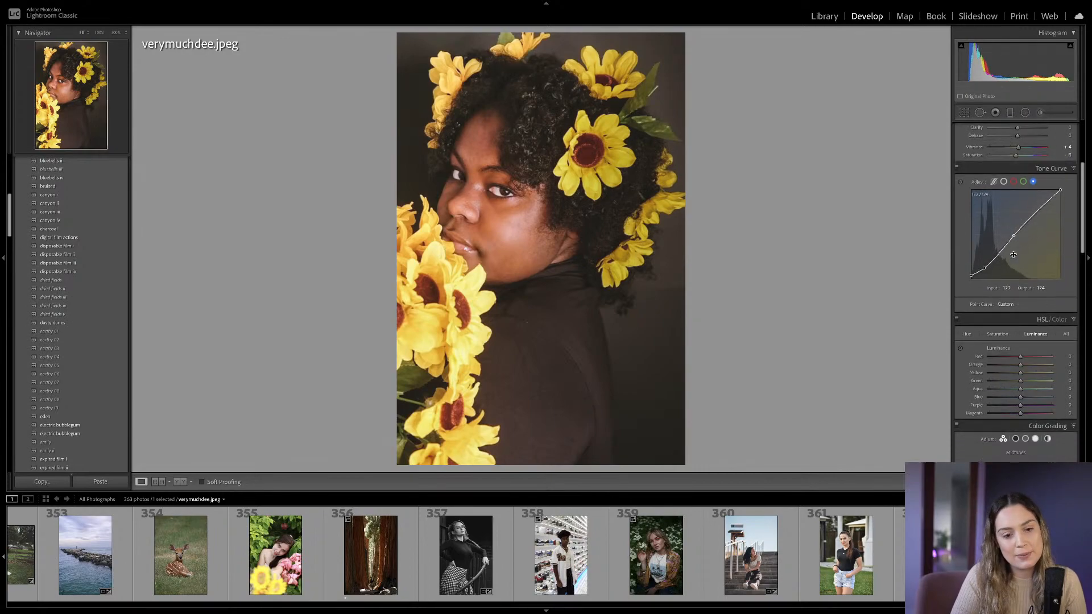
scroll(1014, 255, down, 5)
drag(1016, 293, 1018, 289)
scroll(1018, 291, up, 1)
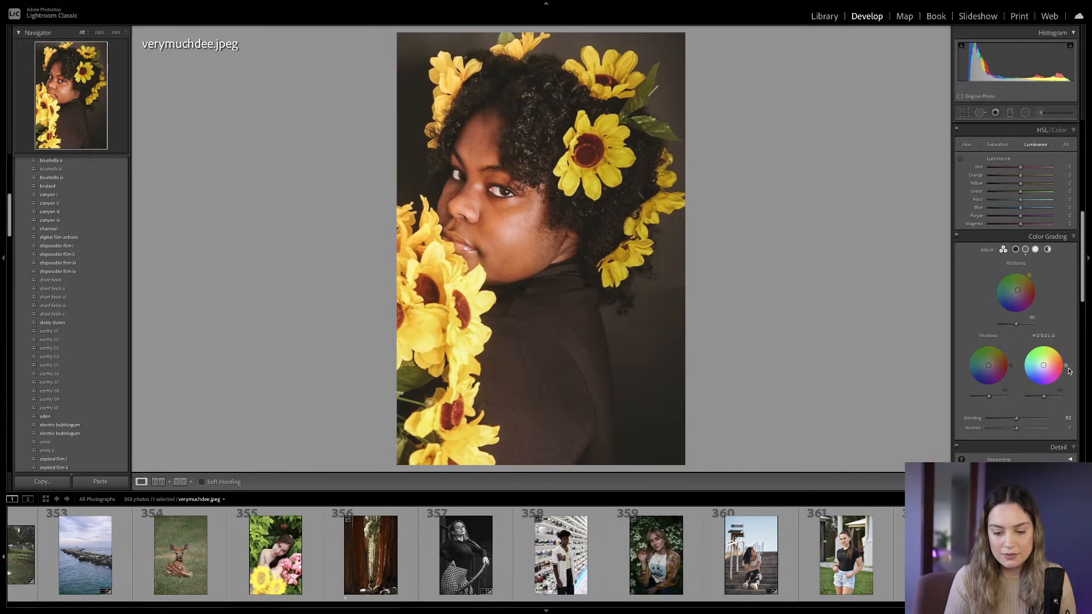
drag(1069, 372, 1046, 365)
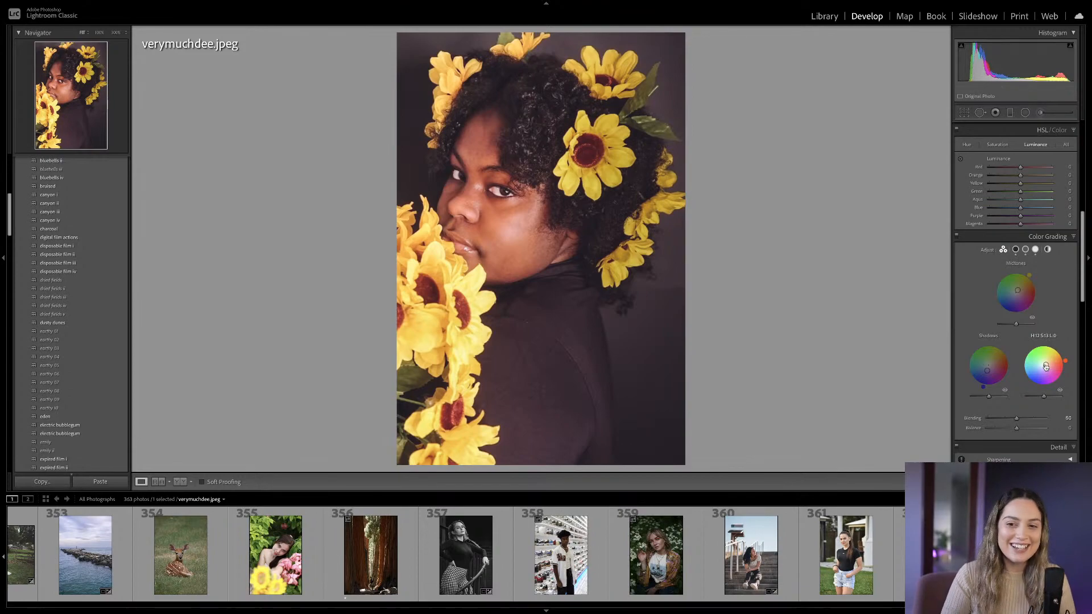
drag(1046, 365, 1044, 364)
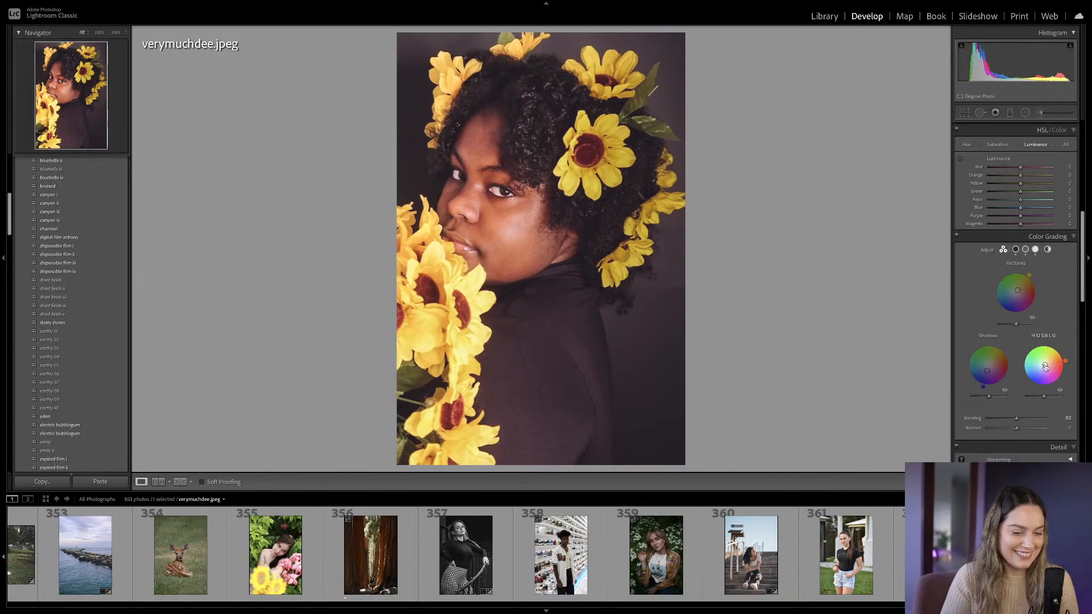
Set the Sharpening Amount to about 14 and show the portrait's original version for comparison.
scroll(1044, 364, down, 5)
drag(989, 314, 995, 314)
click(501, 185)
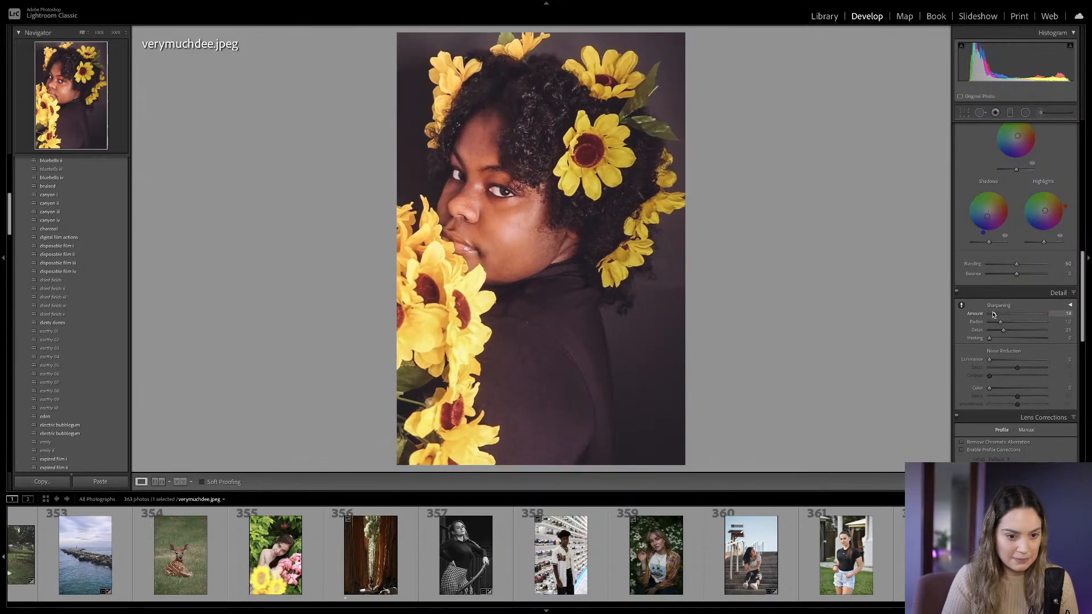
scroll(992, 314, up, 10)
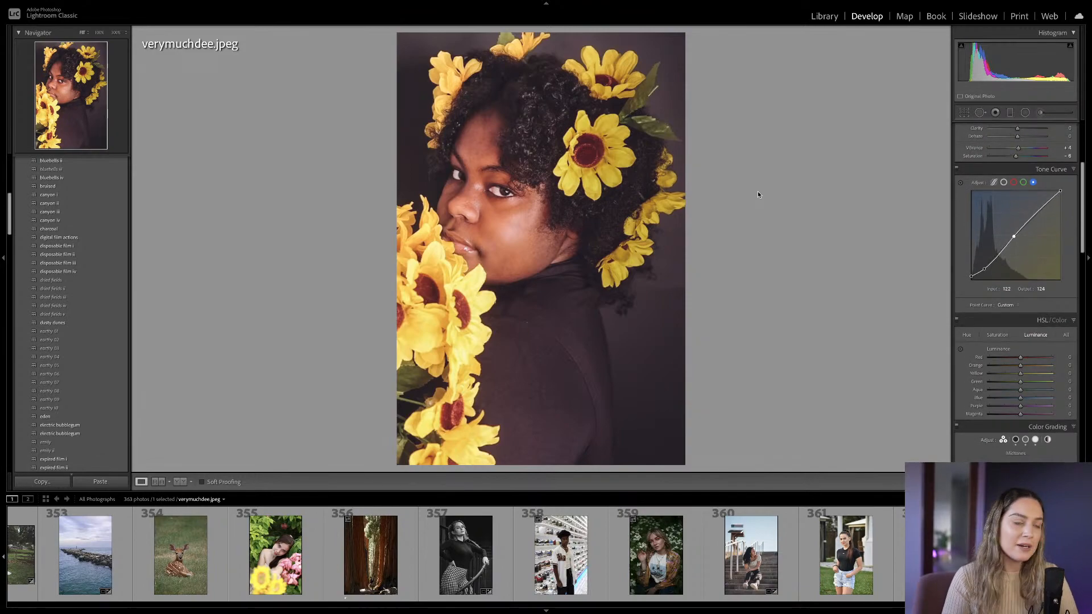
key(backslash)
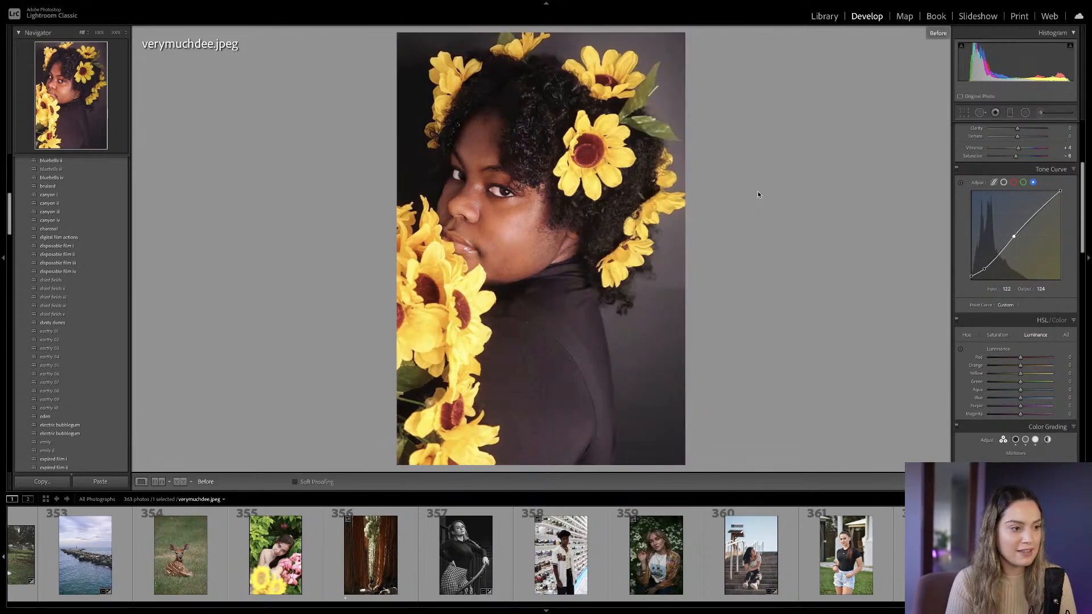
Compare the sunflower portrait's original and edited versions repeatedly.
key(backslash)
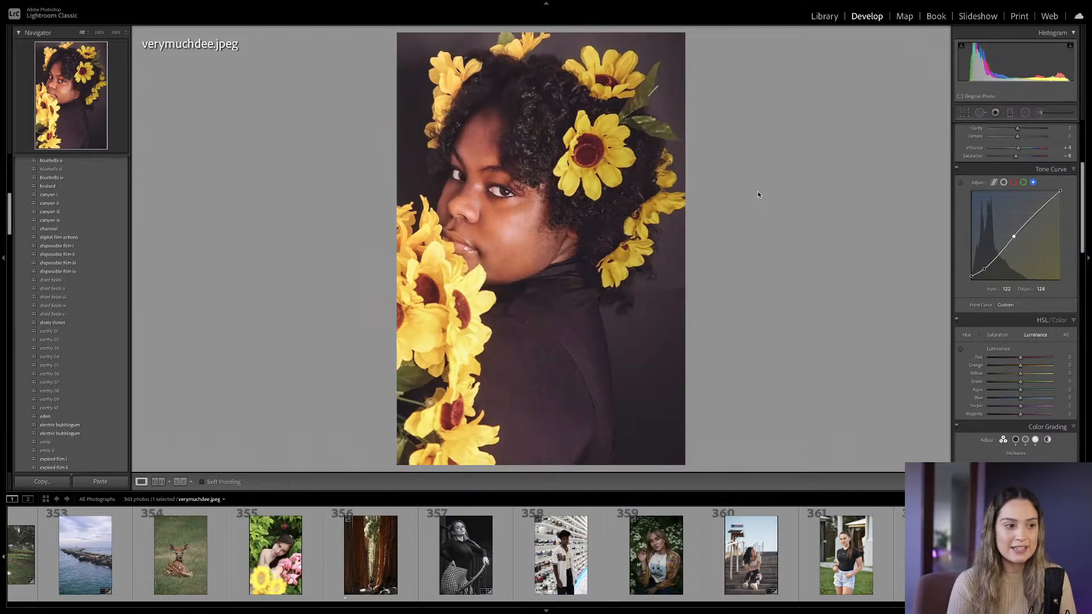
key(backslash)
key(backslash)
key(backslash)
key(backslash)
key(backslash)
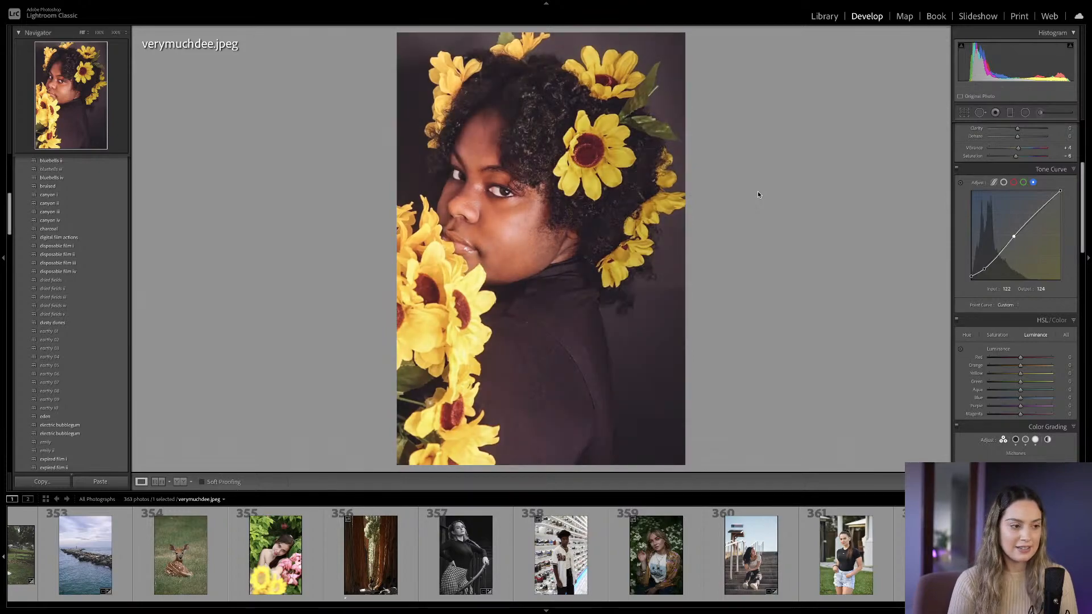
key(backslash)
key(backslash)
key(backslash)
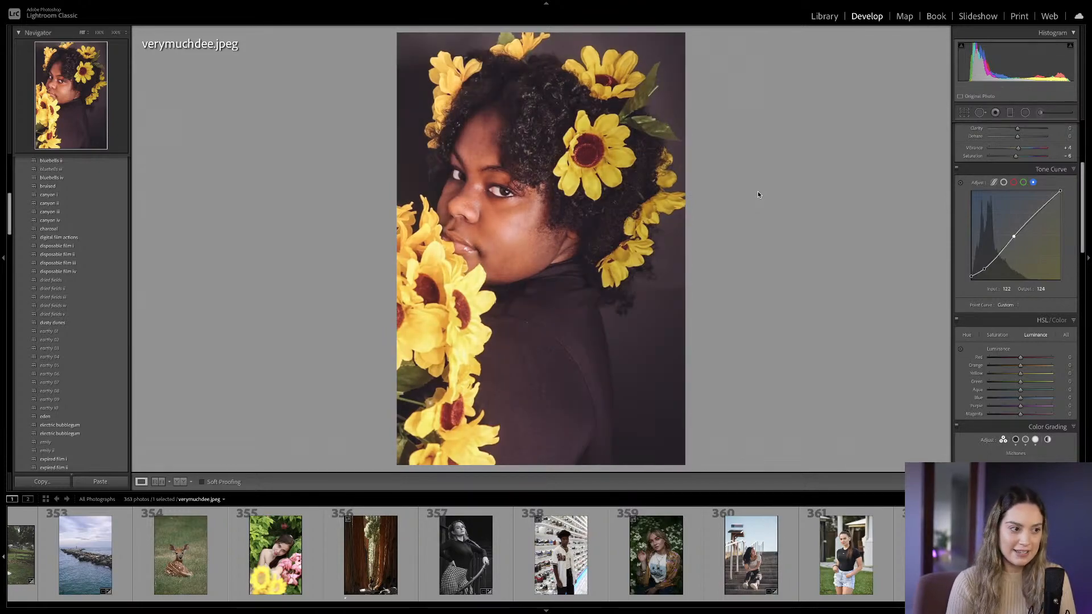
key(backslash)
key(backslash)
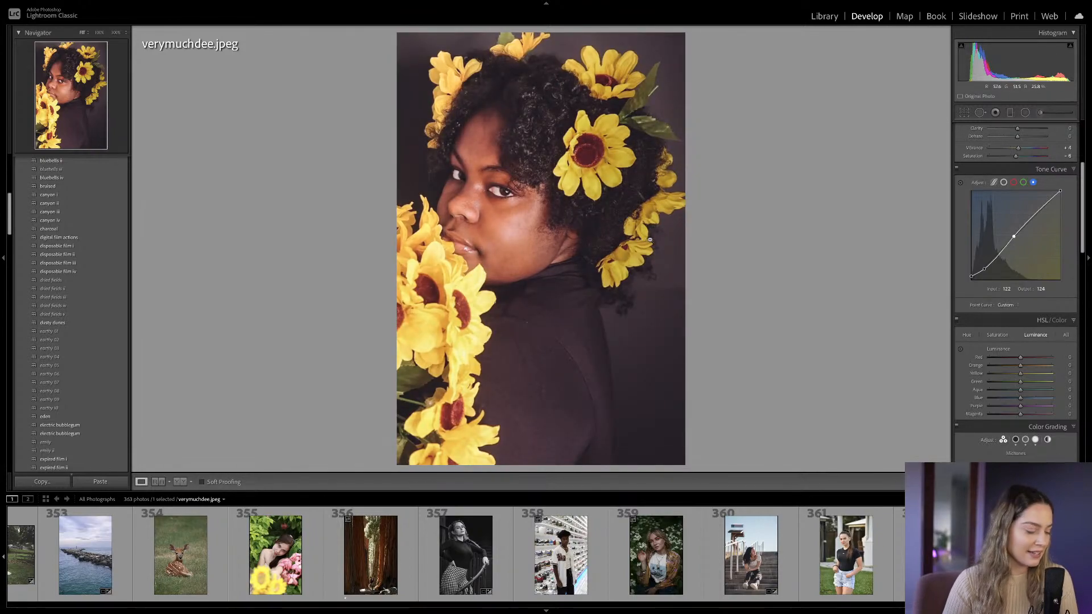
Browse the photo collection and open the dark portrait of the woman holding a dog in a pink sweater.
scroll(755, 541, up, 10)
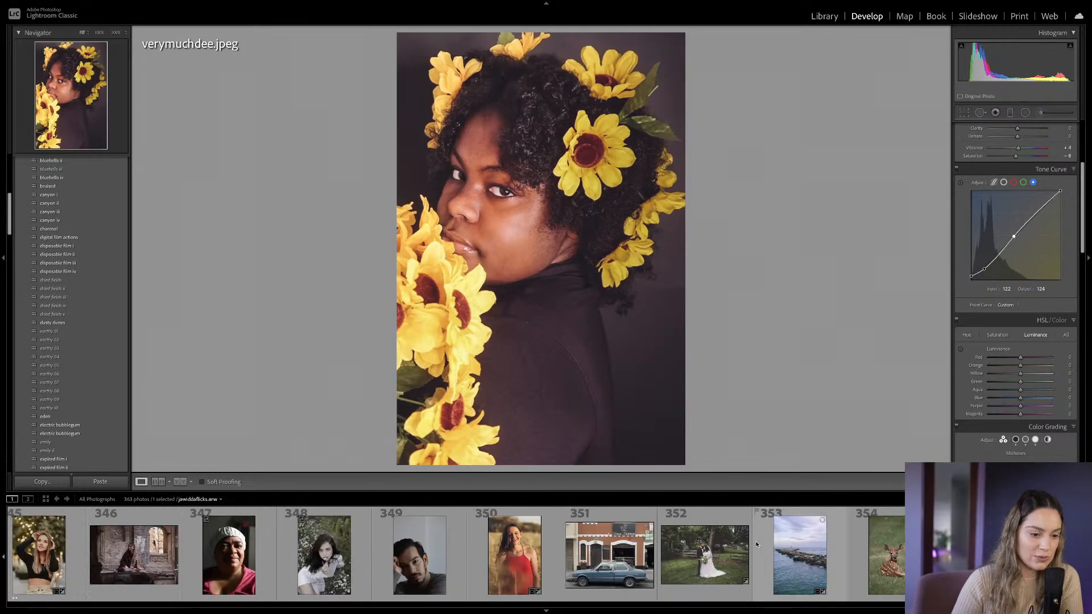
scroll(756, 544, down, 10)
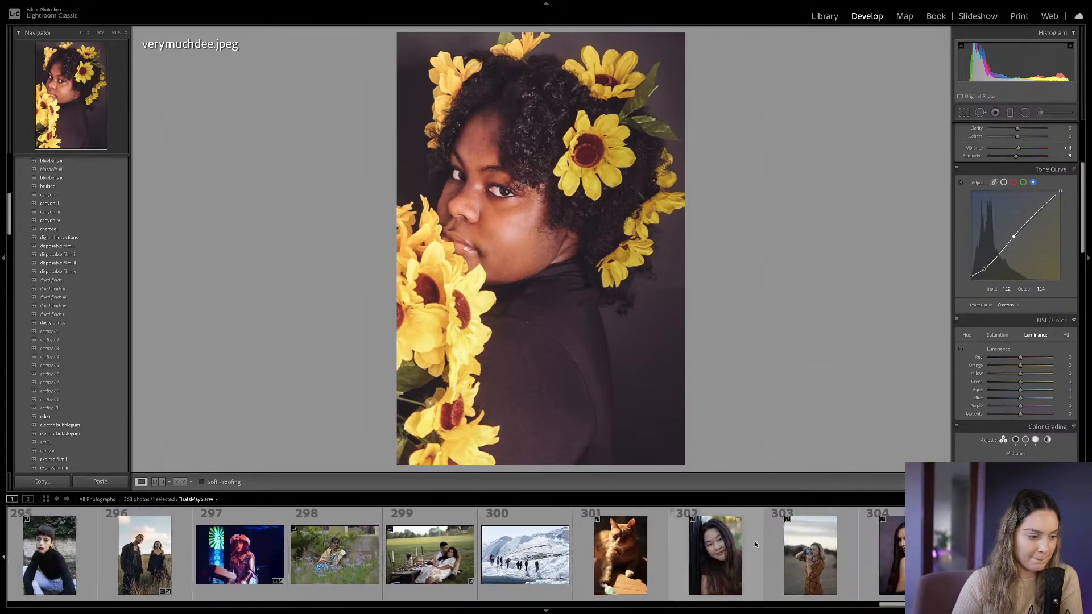
scroll(755, 544, up, 5)
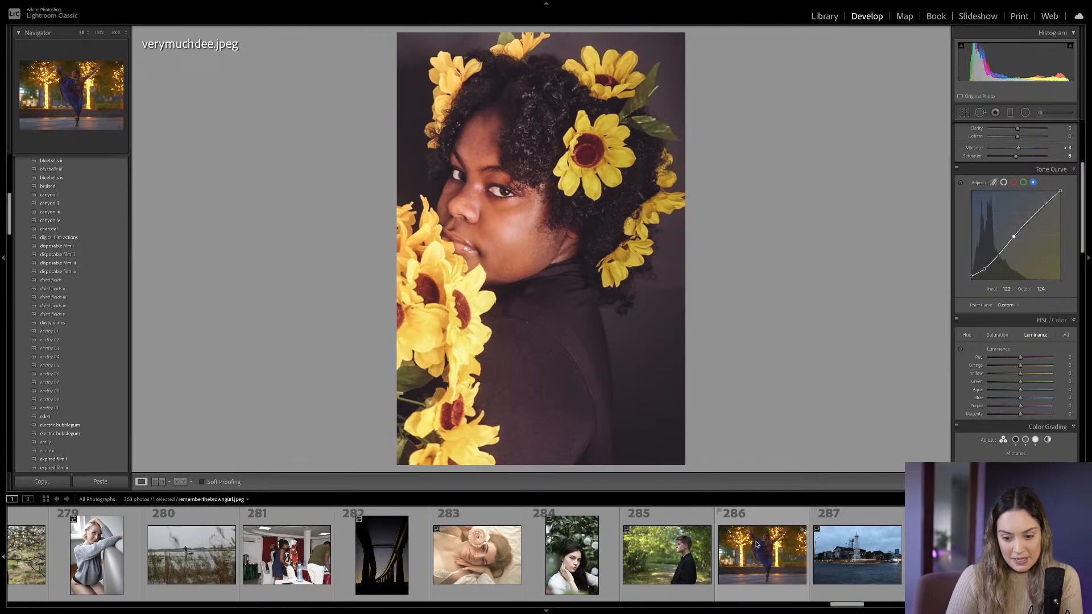
scroll(756, 544, up, 5)
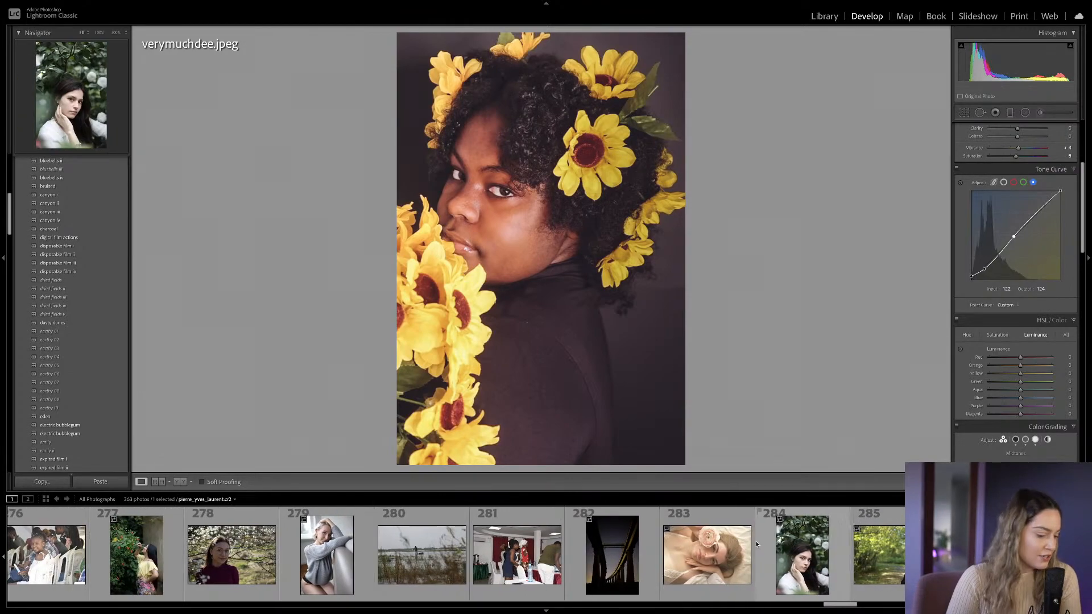
scroll(756, 544, up, 6)
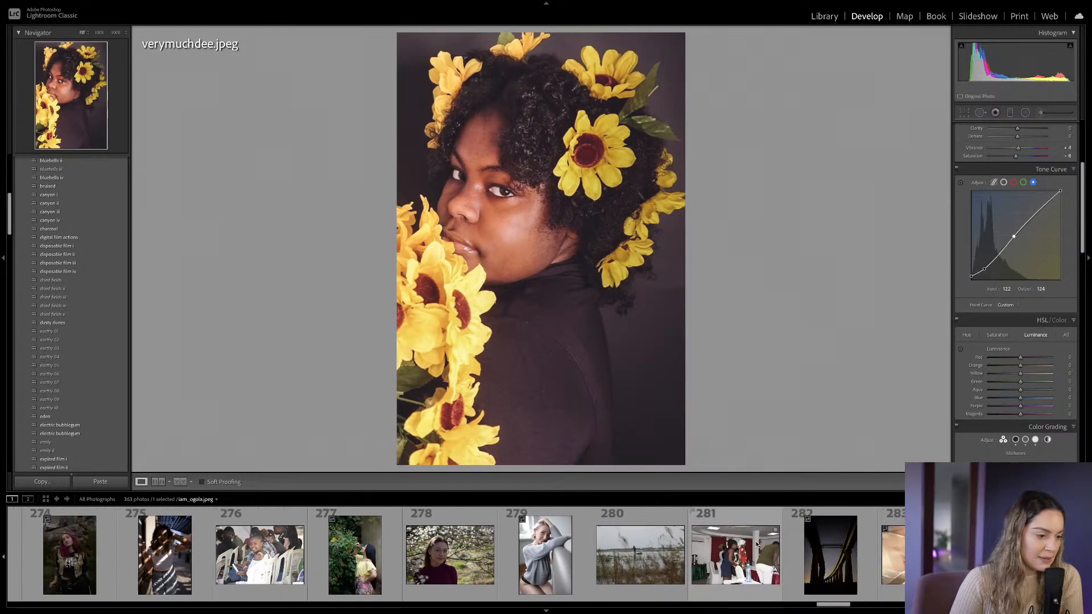
scroll(756, 544, up, 2)
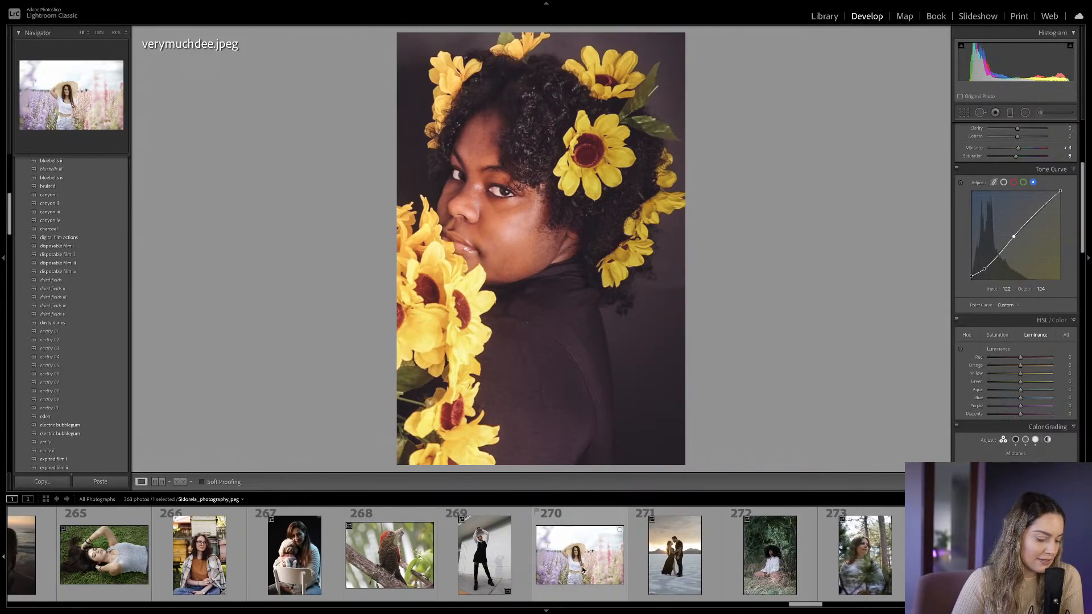
click(582, 566)
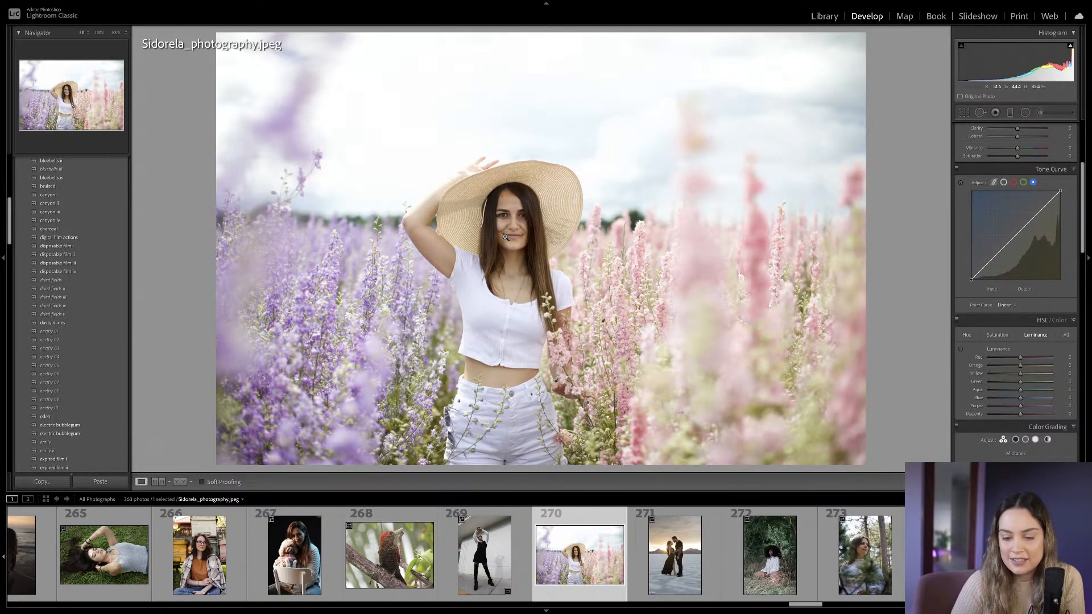
scroll(596, 573, up, 1)
key(Left)
key(Left)
key(Left)
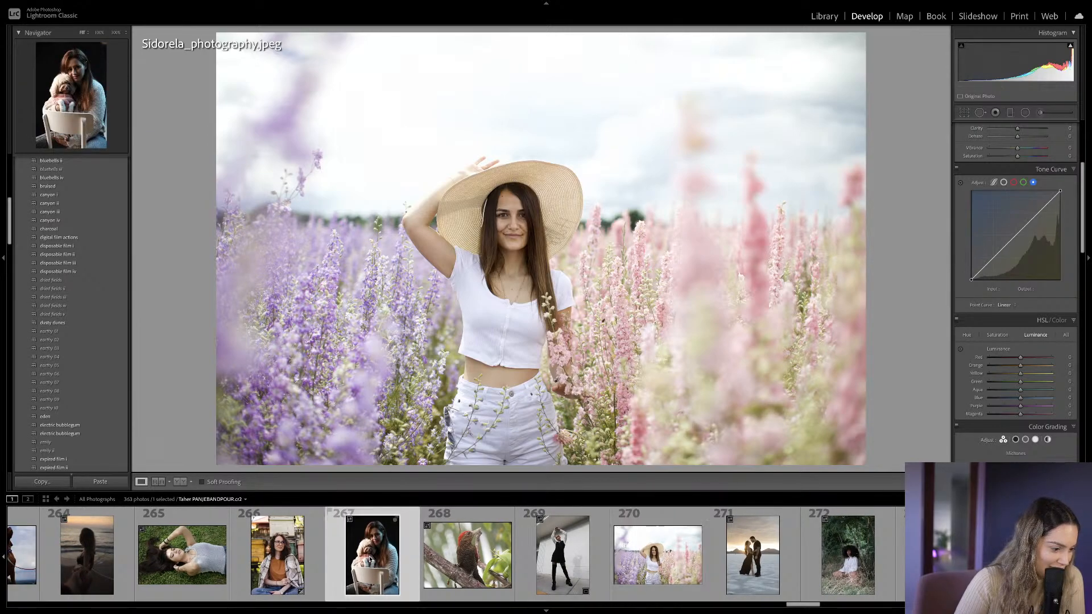
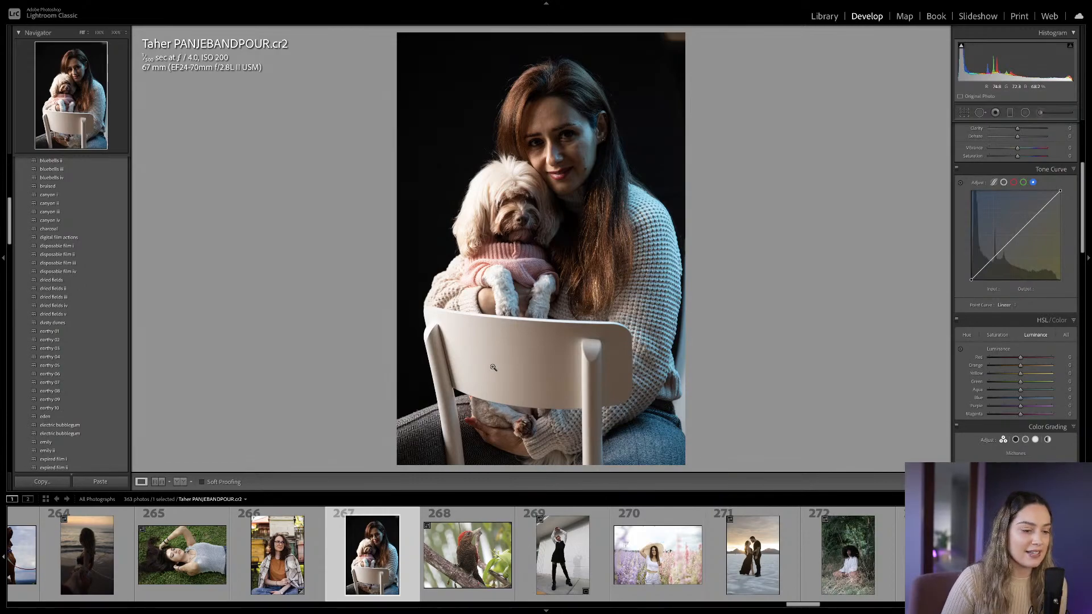
Enable lens profile corrections for the dog portrait, with Distortion at 0 and Vignetting at 100.
scroll(628, 566, left, 1)
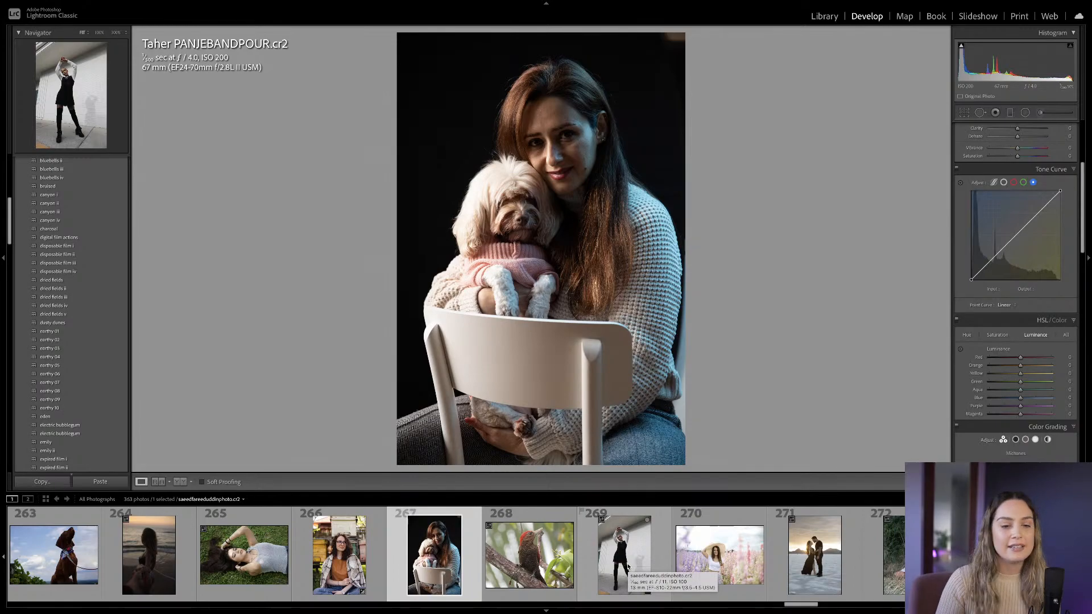
scroll(1010, 339, down, 5)
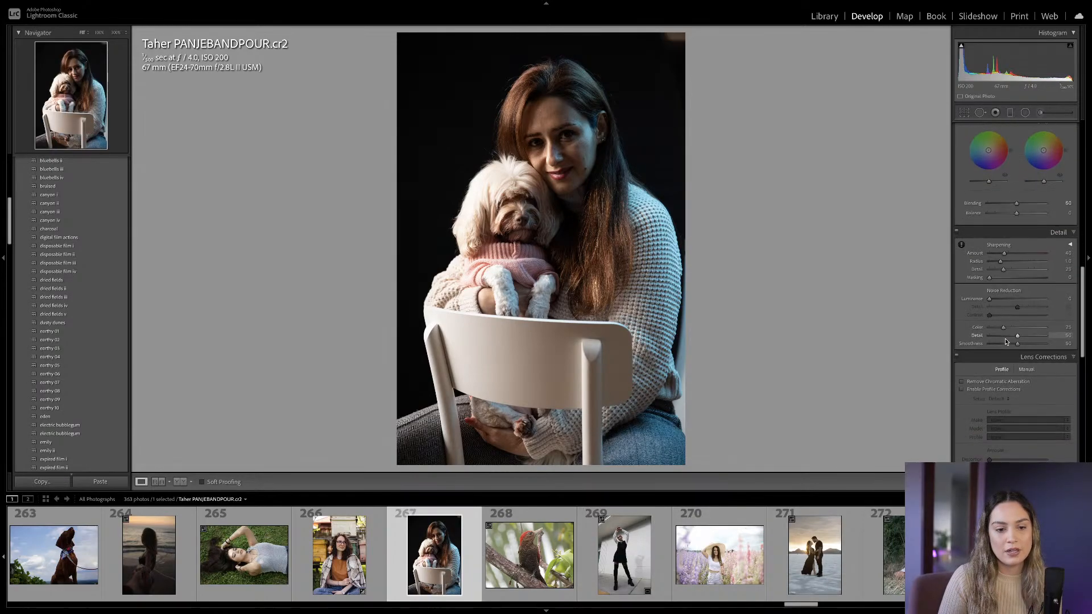
scroll(1005, 339, down, 4)
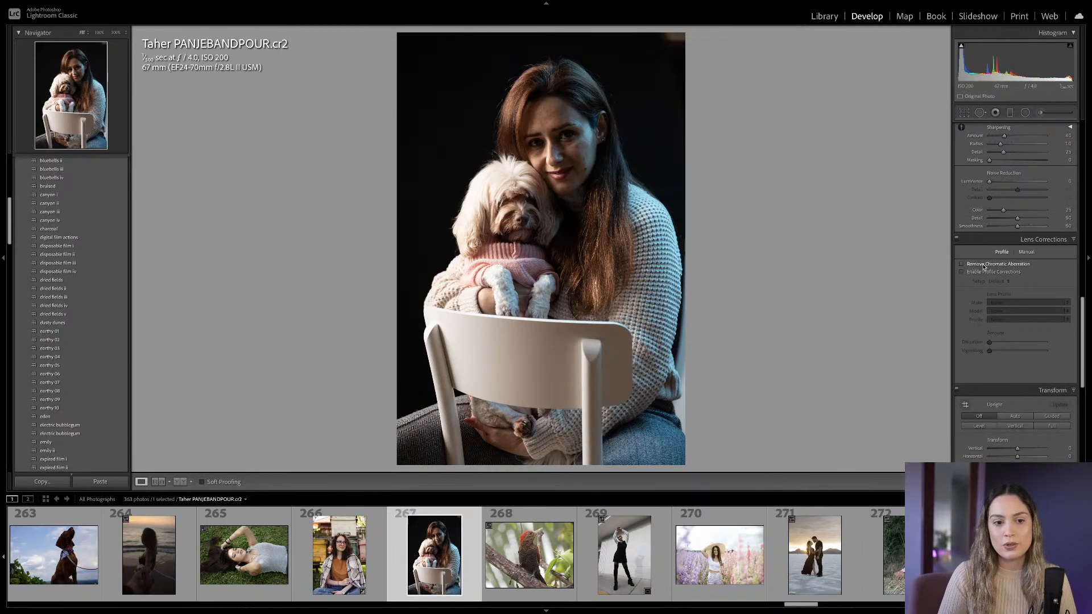
click(993, 272)
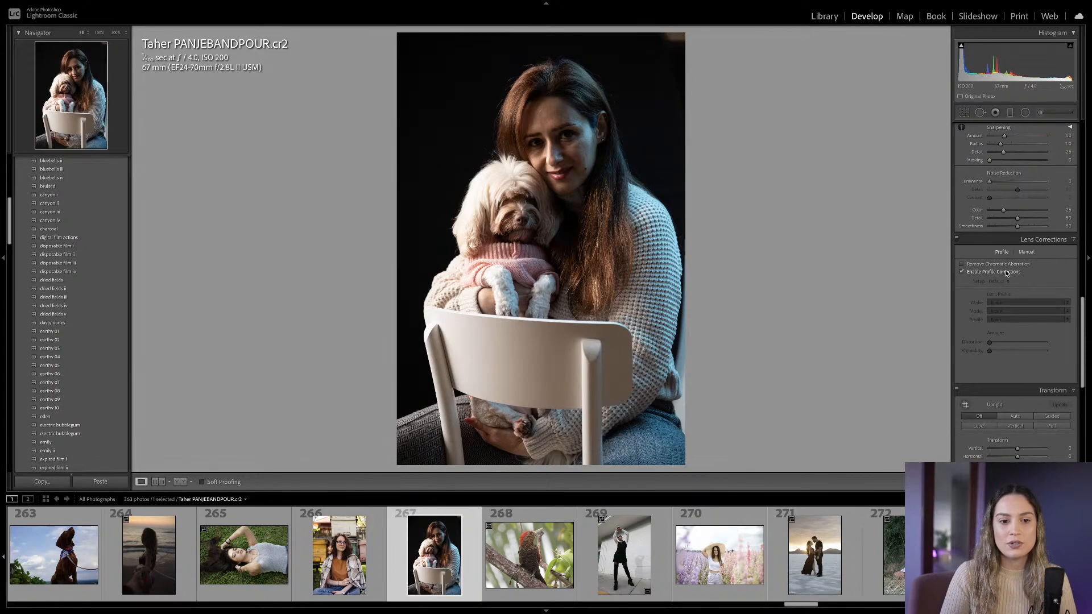
drag(1017, 342, 992, 355)
double_click(991, 352)
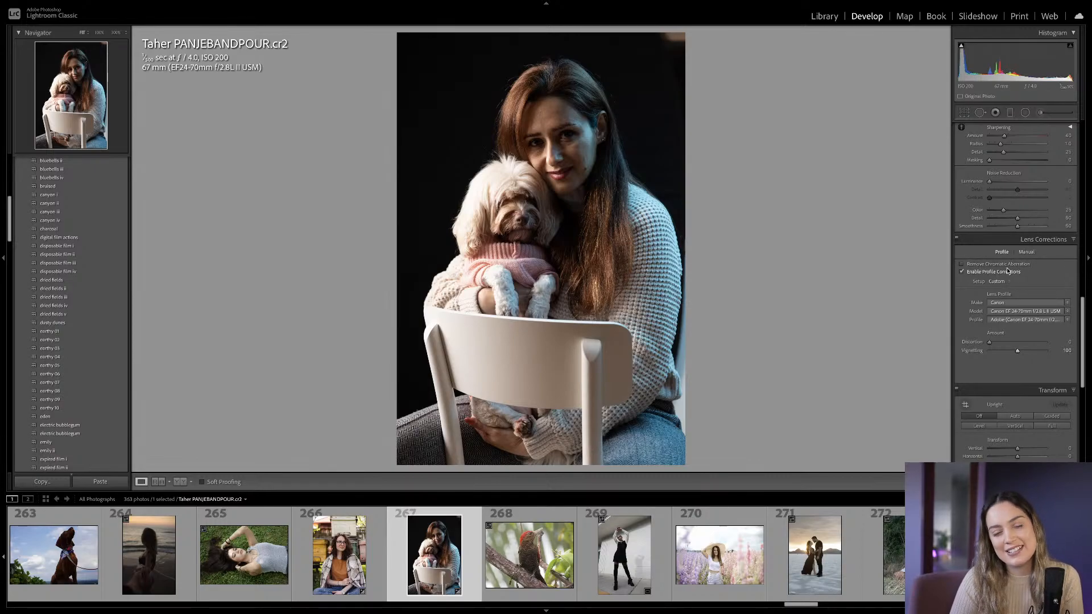
Review the manual lens correction options, then compare the portrait with profile corrections off and on.
click(1026, 252)
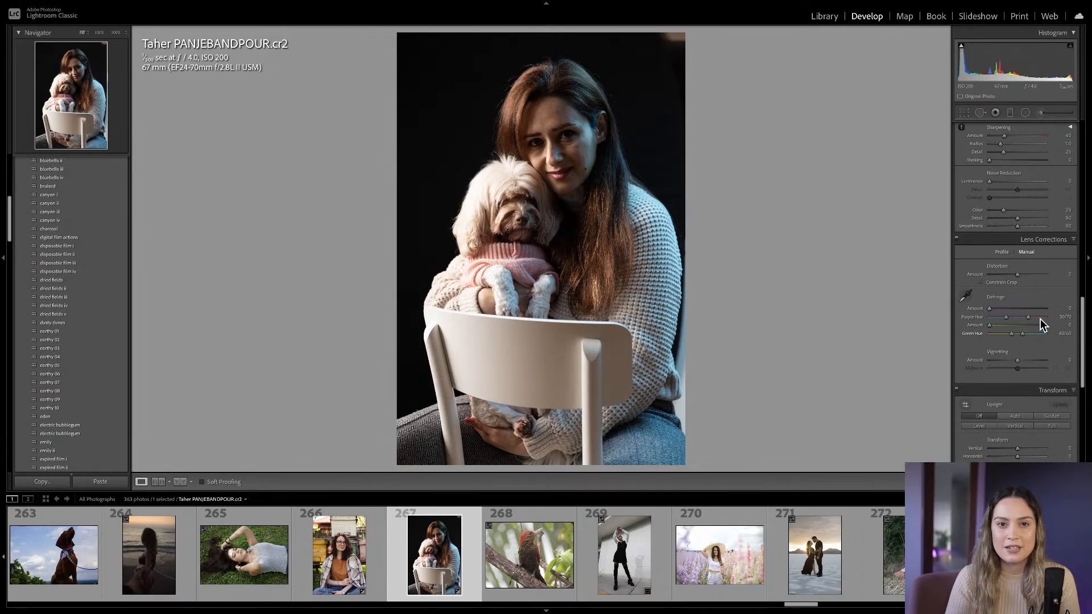
click(1010, 275)
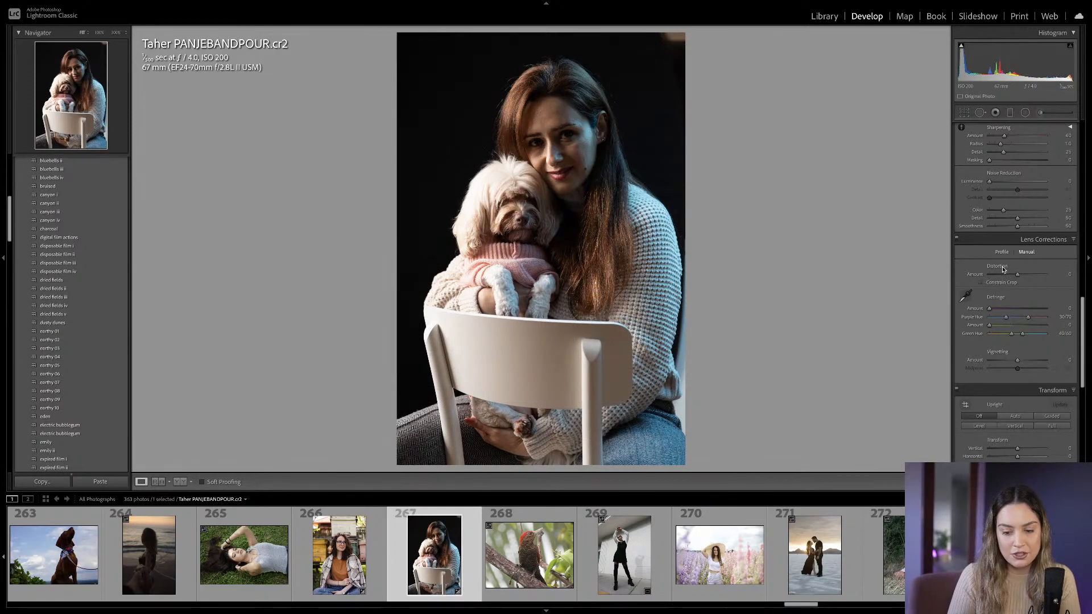
click(1000, 252)
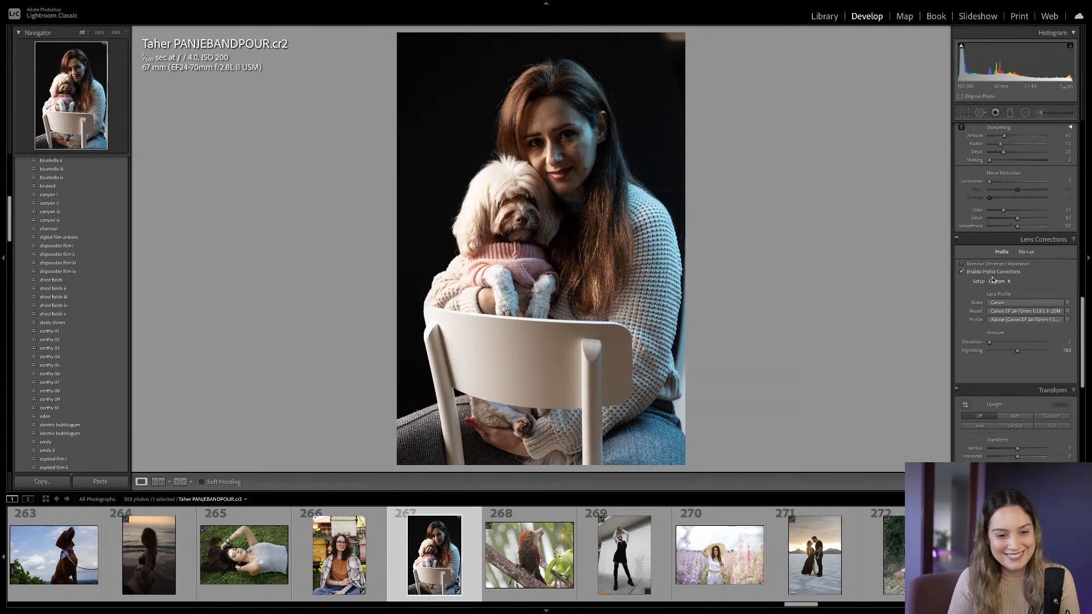
click(988, 272)
click(987, 274)
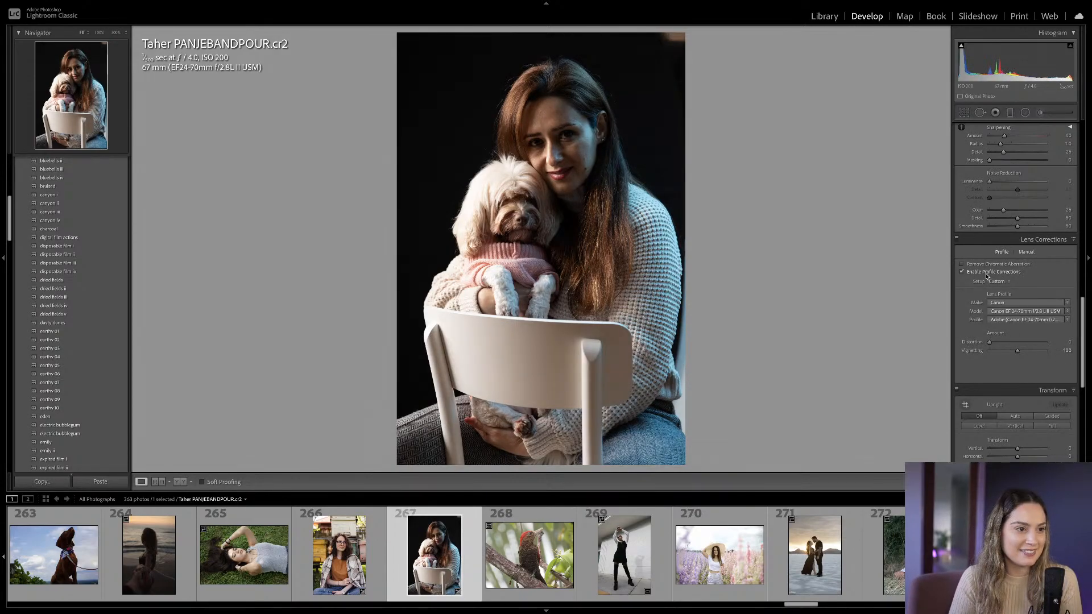
Shift the Blue Primary Hue in the portrait's Calibration to about -24.
scroll(1030, 331, up, 5)
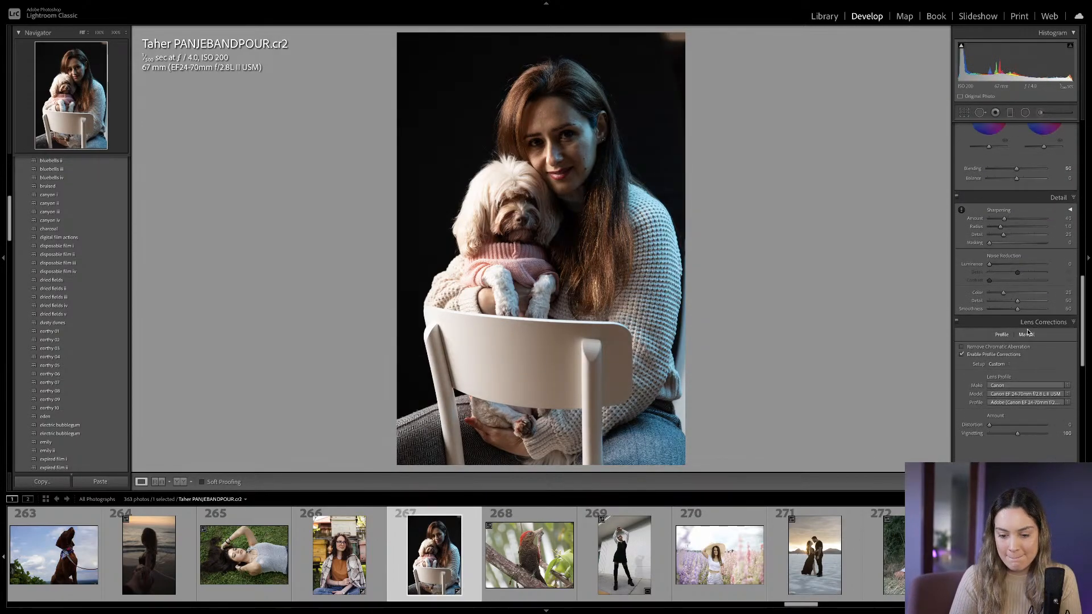
scroll(1027, 332, up, 6)
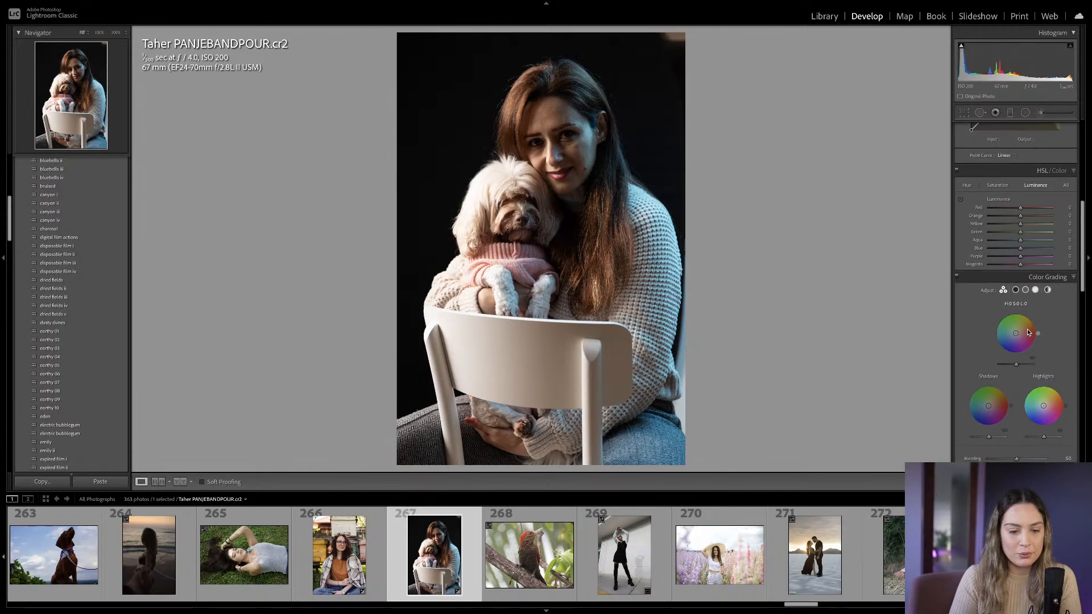
scroll(1026, 332, up, 1)
scroll(1027, 332, down, 2)
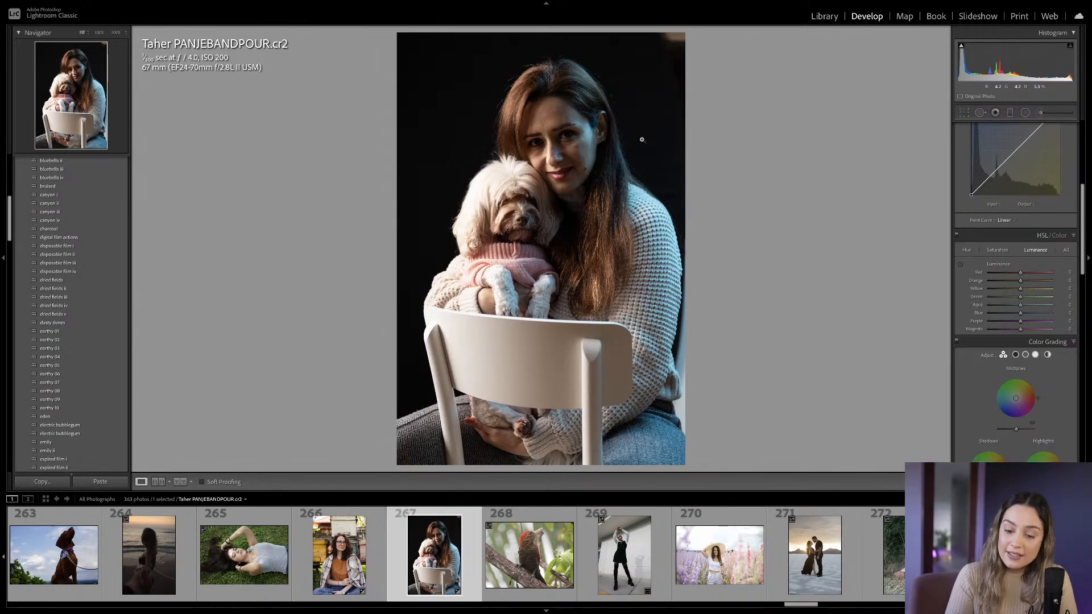
scroll(1034, 439, down, 20)
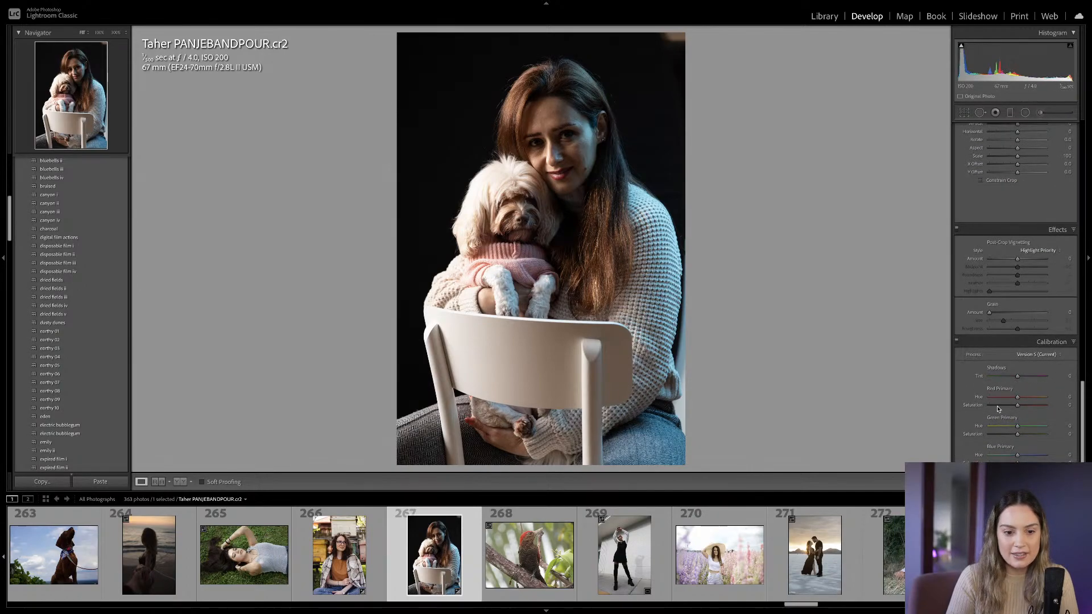
mouse_move(1019, 458)
mouse_down()
mouse_move(995, 456)
mouse_move(1018, 459)
mouse_up()
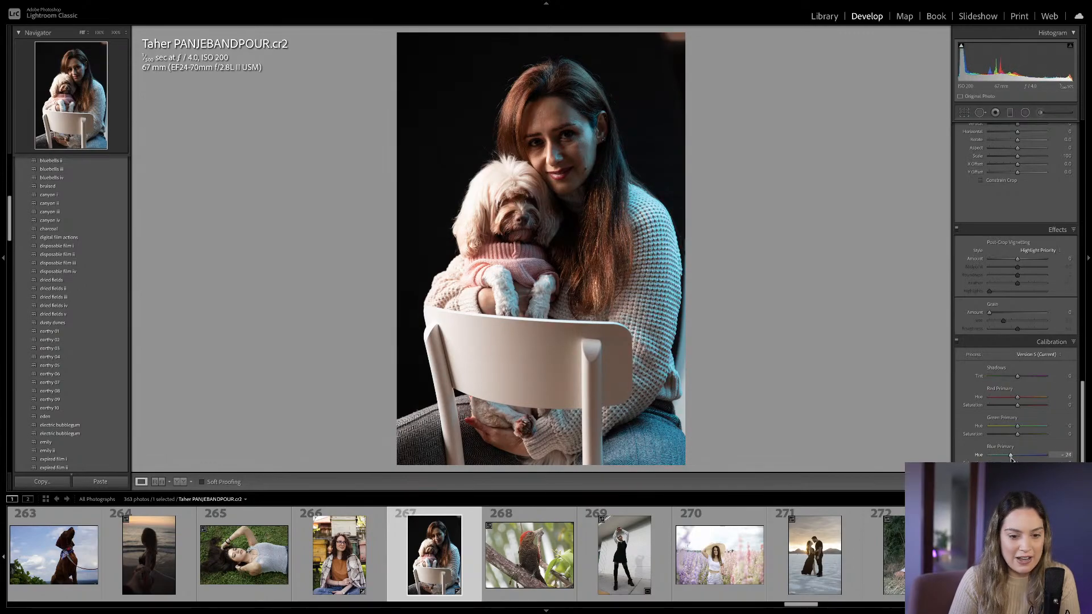
Raise the portrait's Exposure to about +0.45, lower Highlights to about -53 and lift Shadows to about +5.
scroll(1035, 427, up, 15)
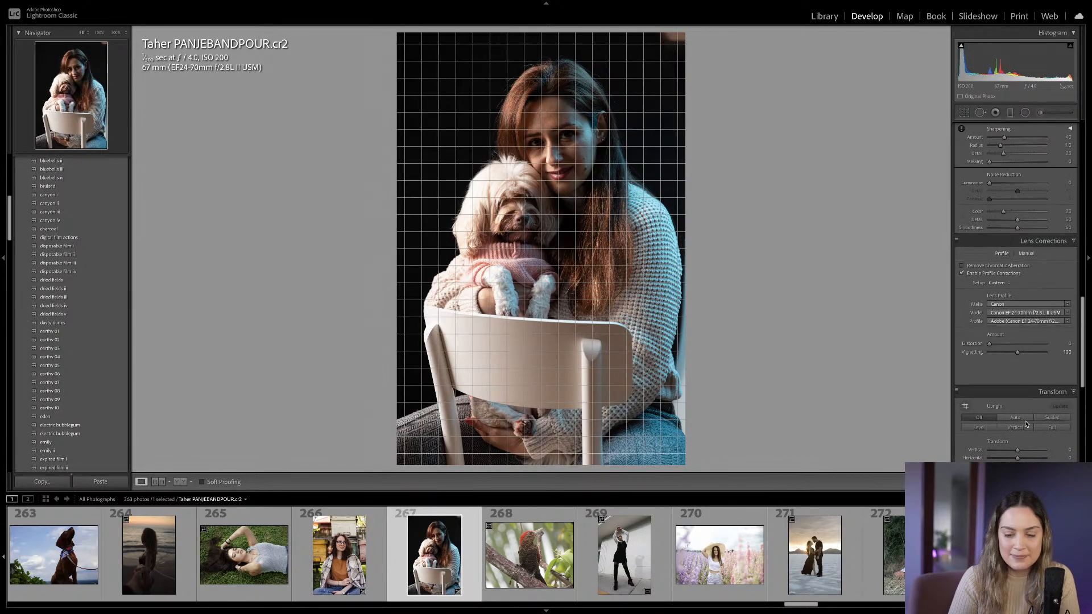
scroll(1026, 424, up, 3)
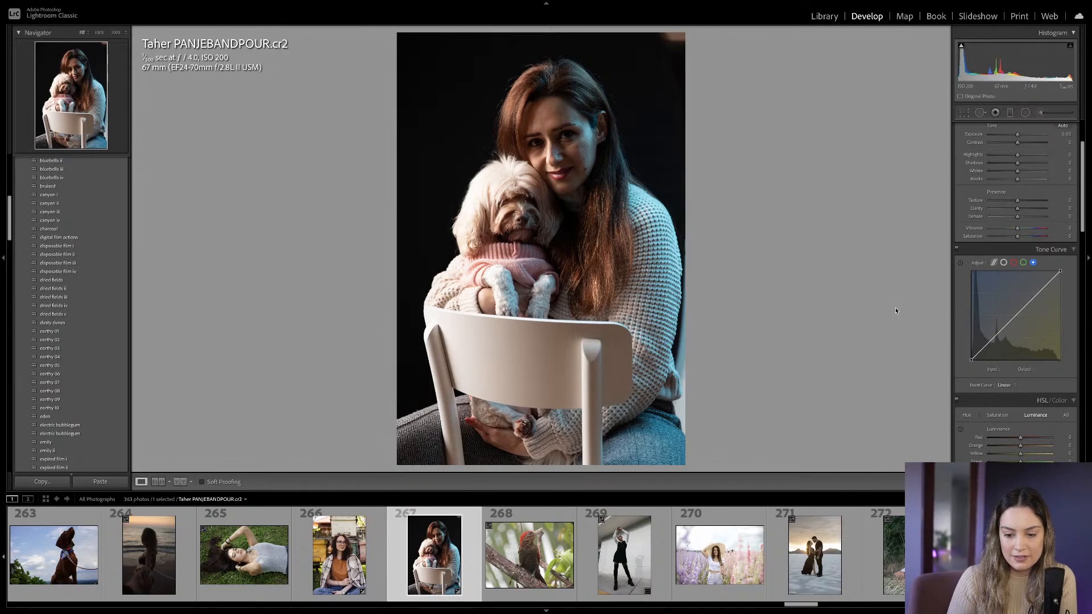
scroll(995, 322, up, 5)
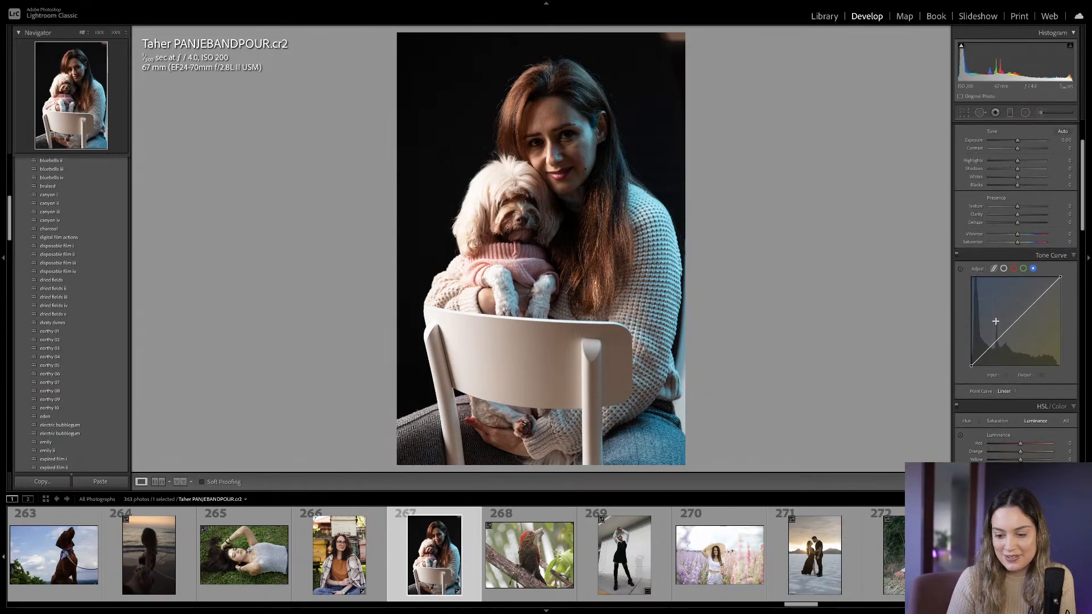
scroll(996, 322, up, 2)
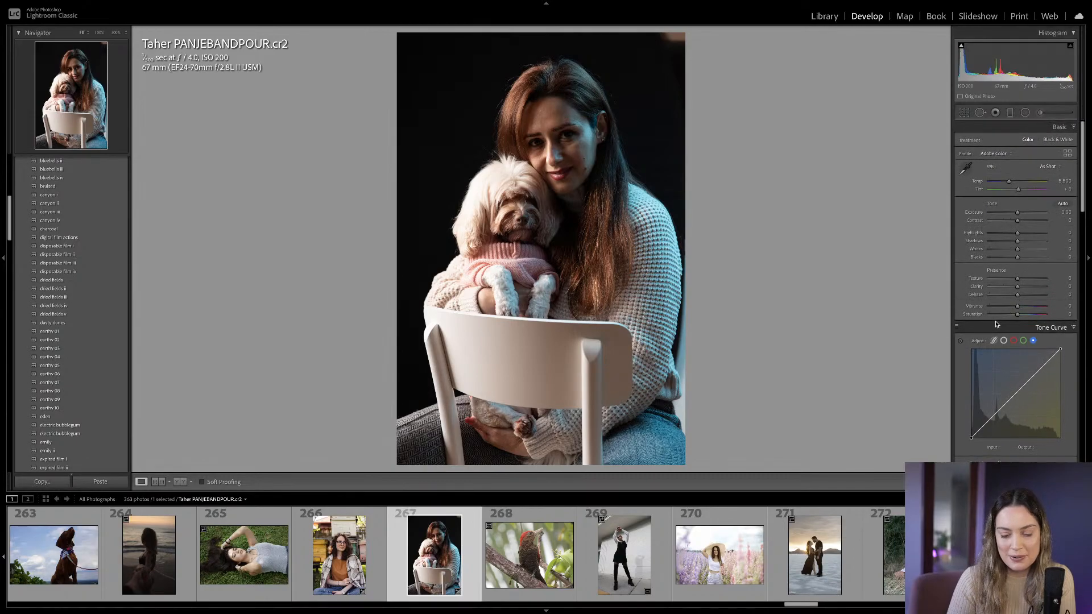
drag(1017, 212, 1019, 241)
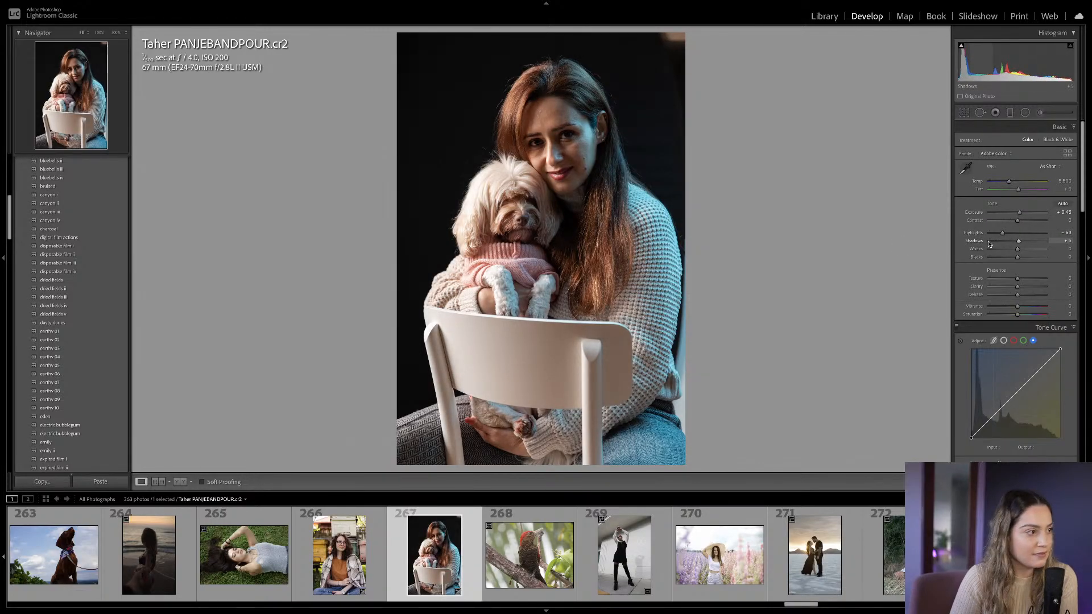
Inspect the woman's face and the dog's fur at full size, then return to the whole photo and cycle its info overlay.
click(547, 156)
drag(566, 160, 655, 170)
drag(633, 348, 624, 237)
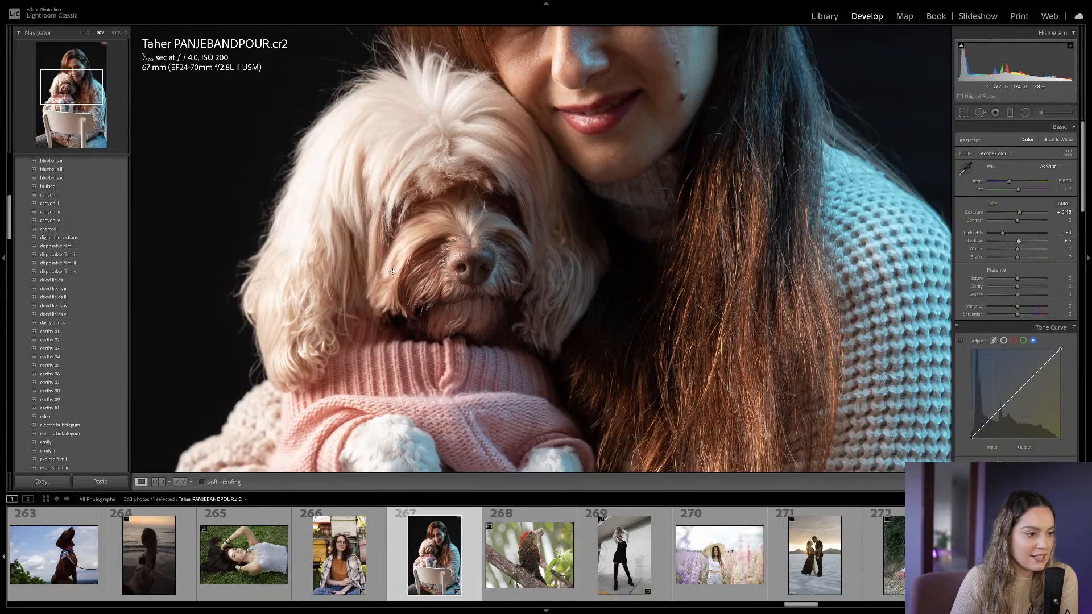
click(466, 241)
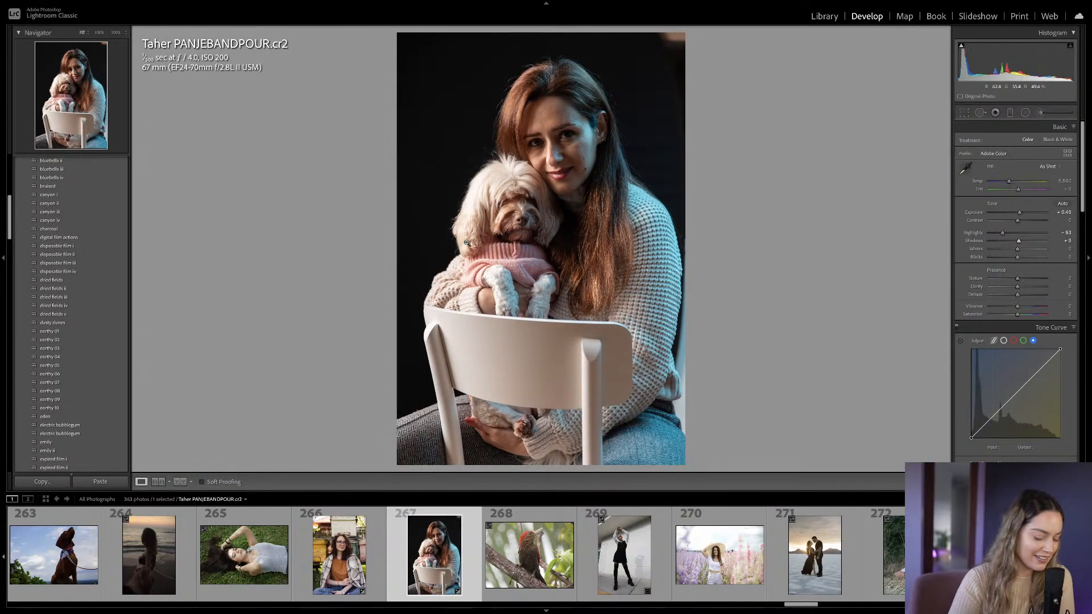
key(i)
key(i)
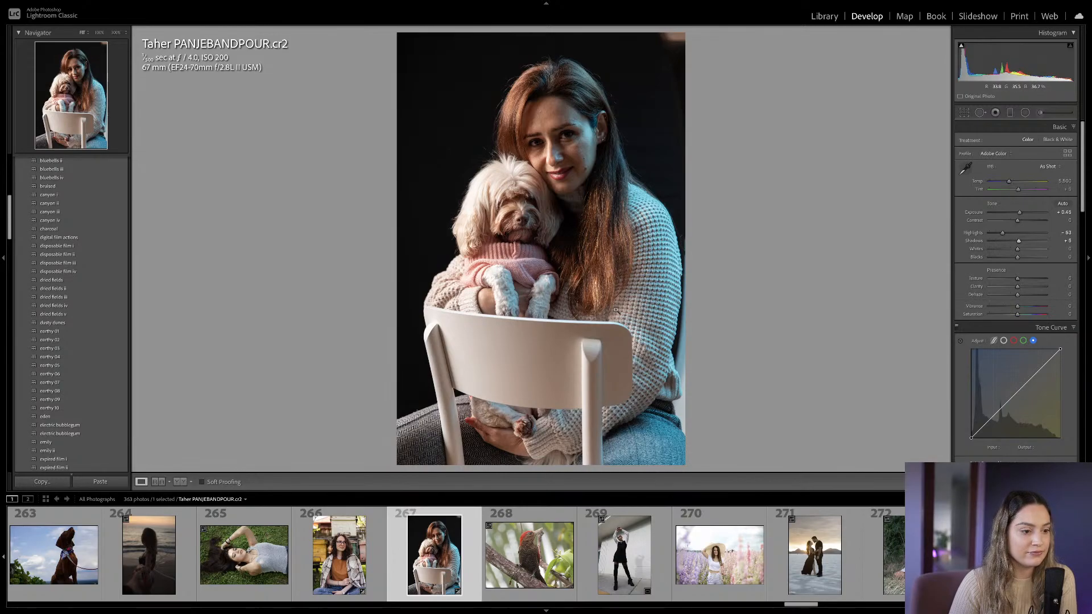
Check the photo's capture date and dimensions in the info overlay, then switch it back to the camera settings.
click(551, 215)
click(552, 216)
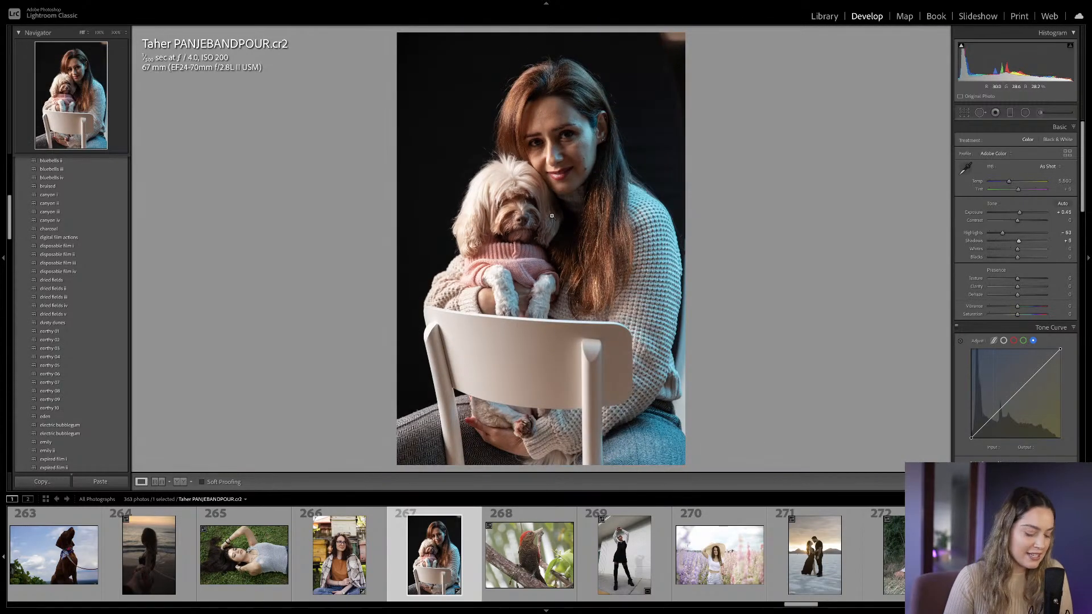
key(i)
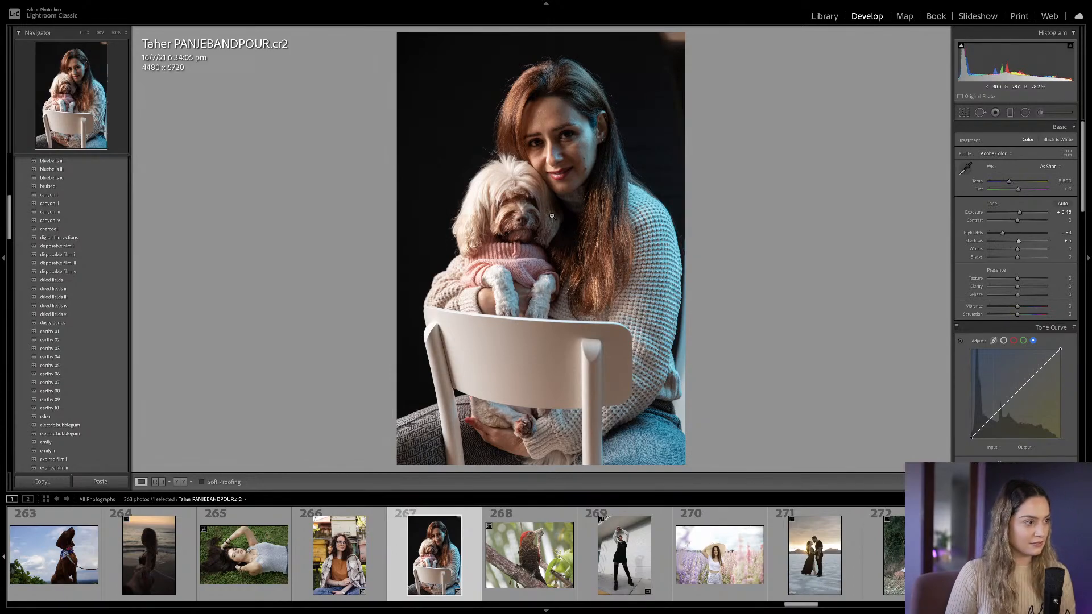
key(i)
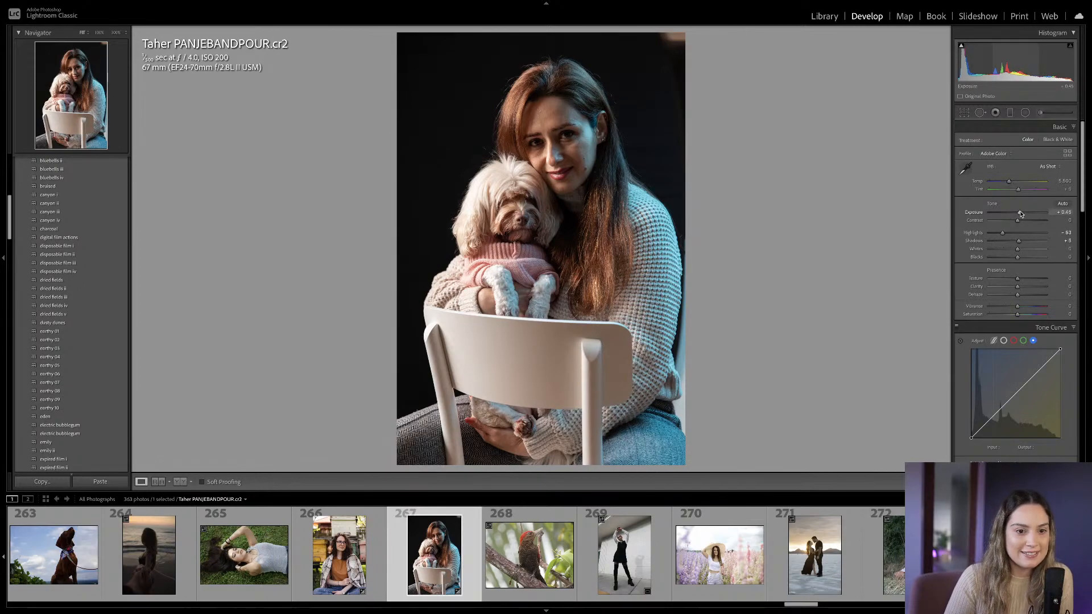
Raise the portrait's Exposure to about +0.65, lower Highlights to about -60, lift Shadows to +25 and set Blacks to -2.
drag(1021, 214, 1016, 259)
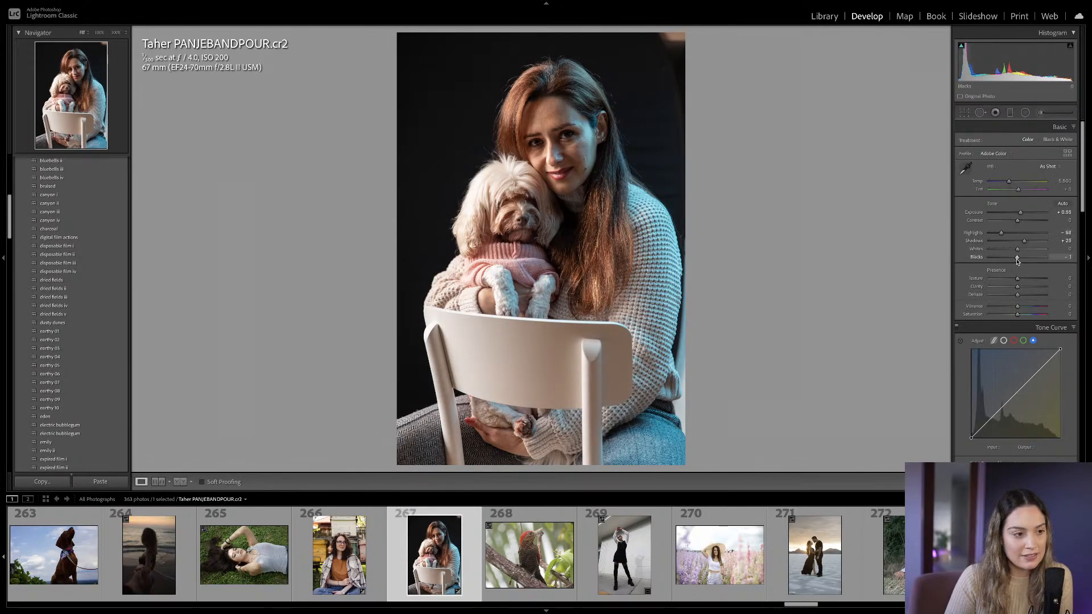
Lift the black point of the portrait's Point Curve to an output of about 10.
click(1004, 342)
scroll(1004, 343, down, 1)
scroll(1004, 342, down, 2)
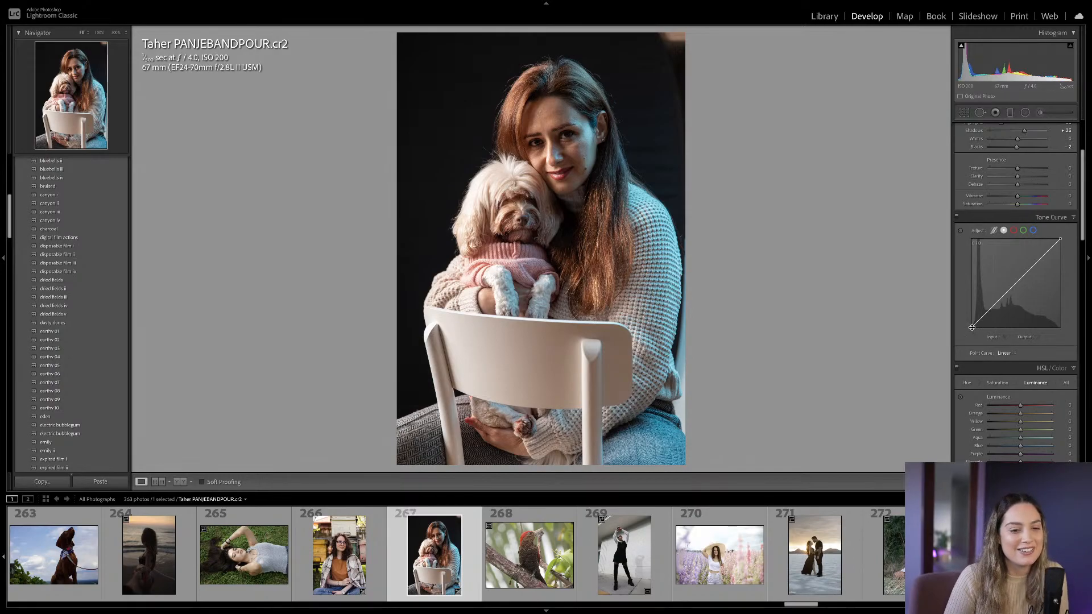
drag(971, 328, 970, 326)
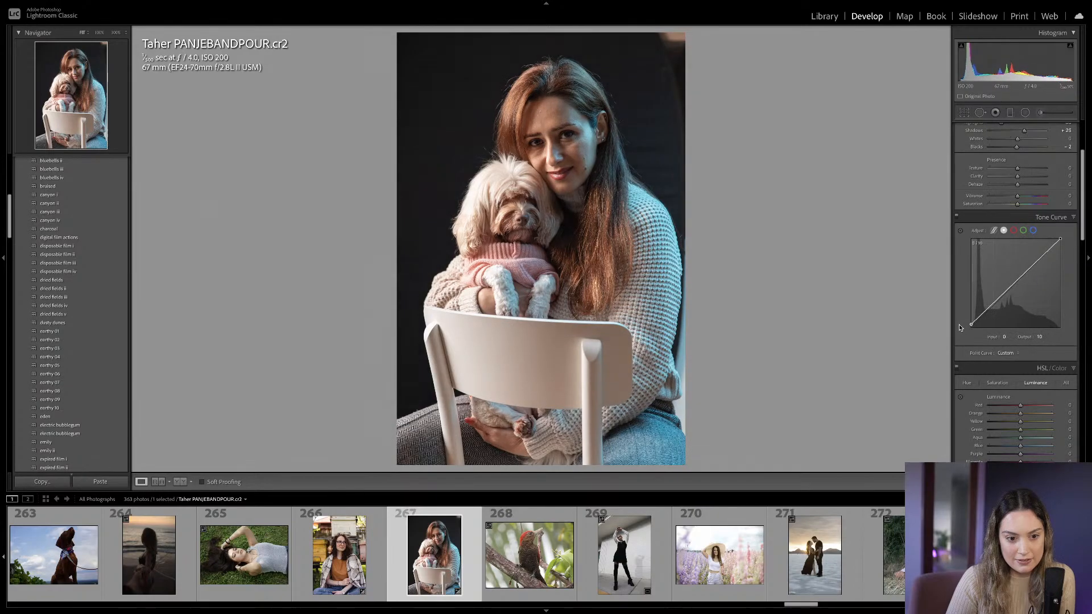
Add shadow, midtone and highlight points to the Point Curve, with the midtone near input 87, output 86 and the highlight near 175, 174.
click(980, 321)
drag(981, 320, 1001, 301)
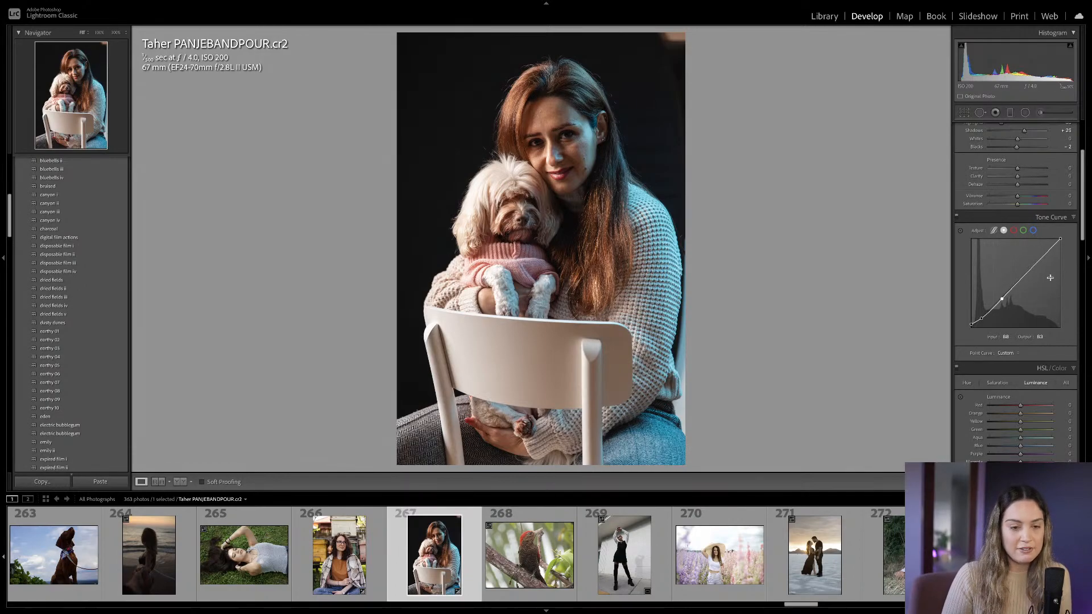
click(1031, 267)
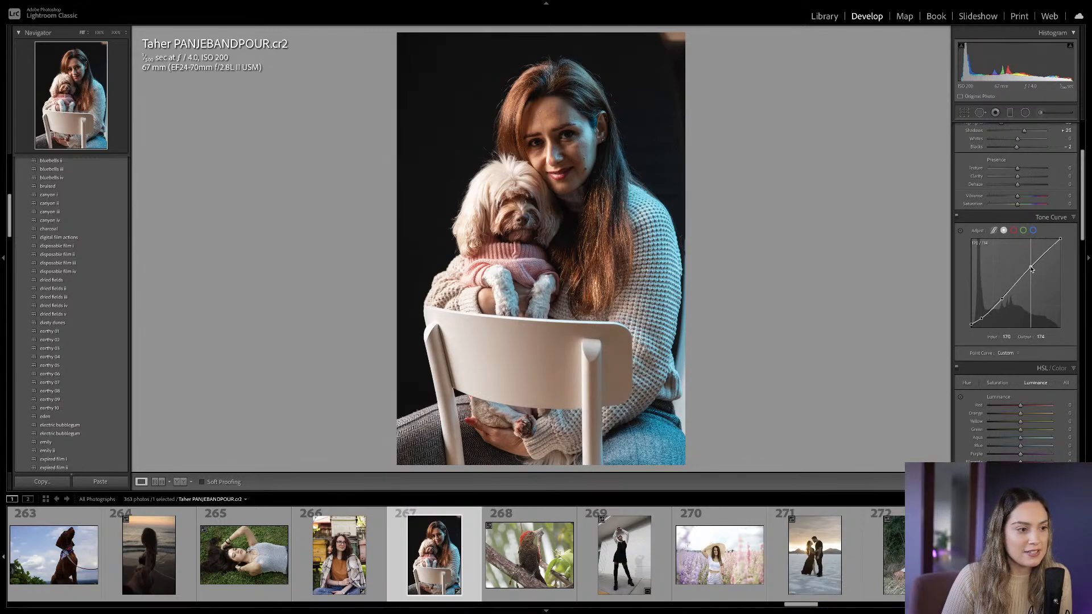
drag(1000, 298, 1002, 297)
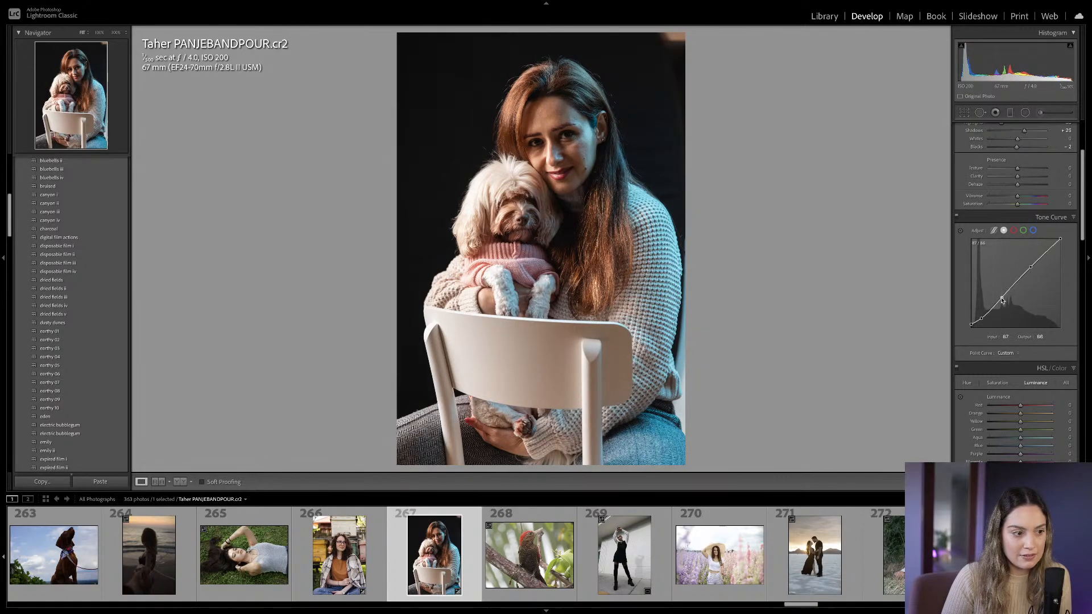
Compare the portrait with its unedited version, then lower Highlights to about -61.
key(backslash)
key(backslash)
scroll(1001, 297, up, 2)
scroll(1001, 297, up, 2)
drag(1001, 232, 1000, 232)
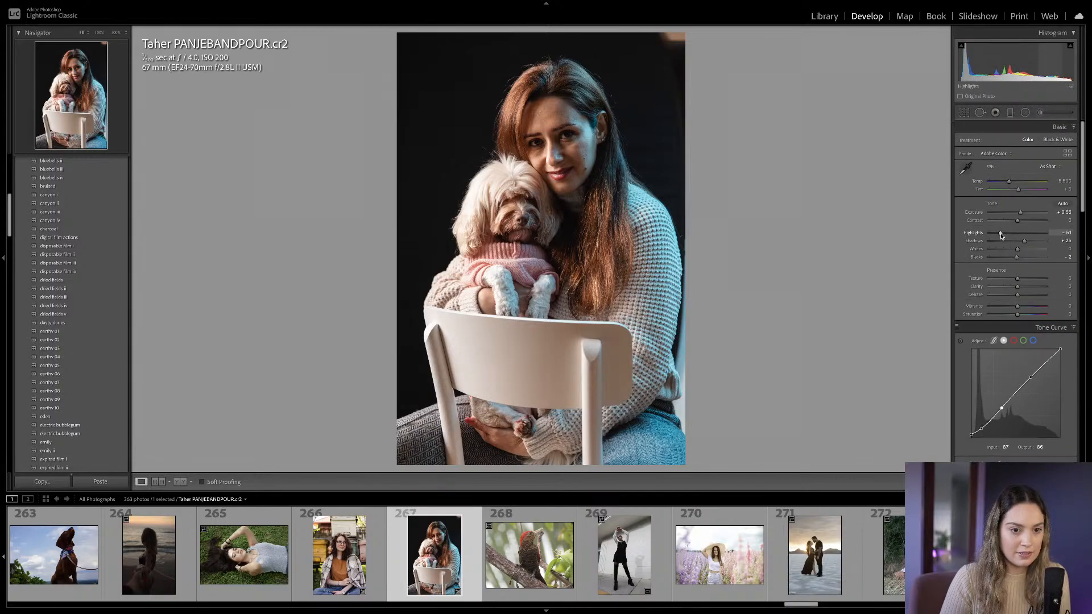
Brush an adjustment over the woman's shaded eye at size 18, with Exposure about 0.43 and Shadows about 23.
click(535, 132)
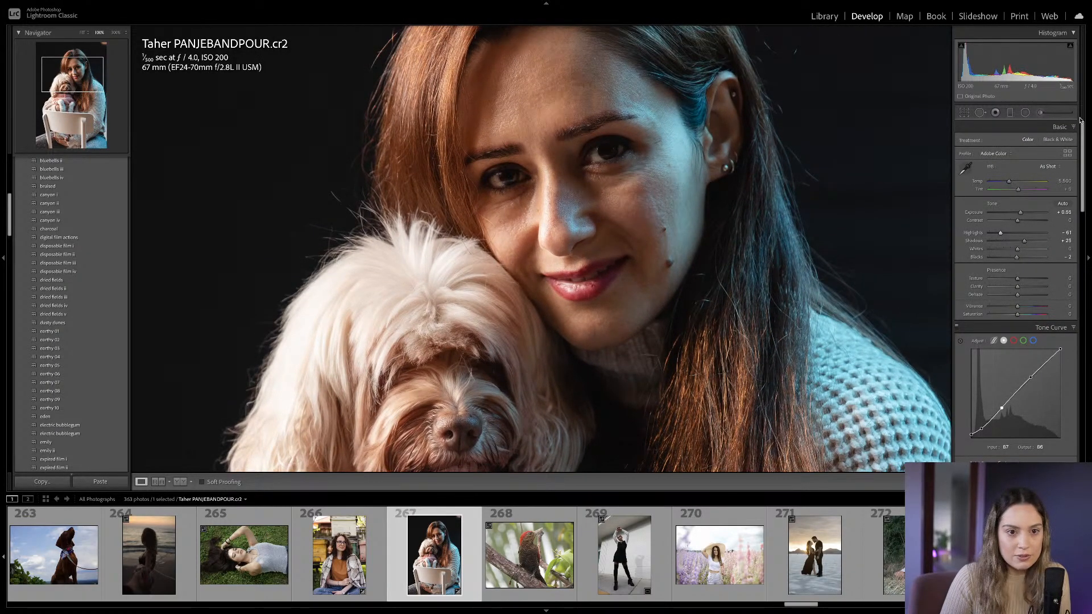
click(1040, 112)
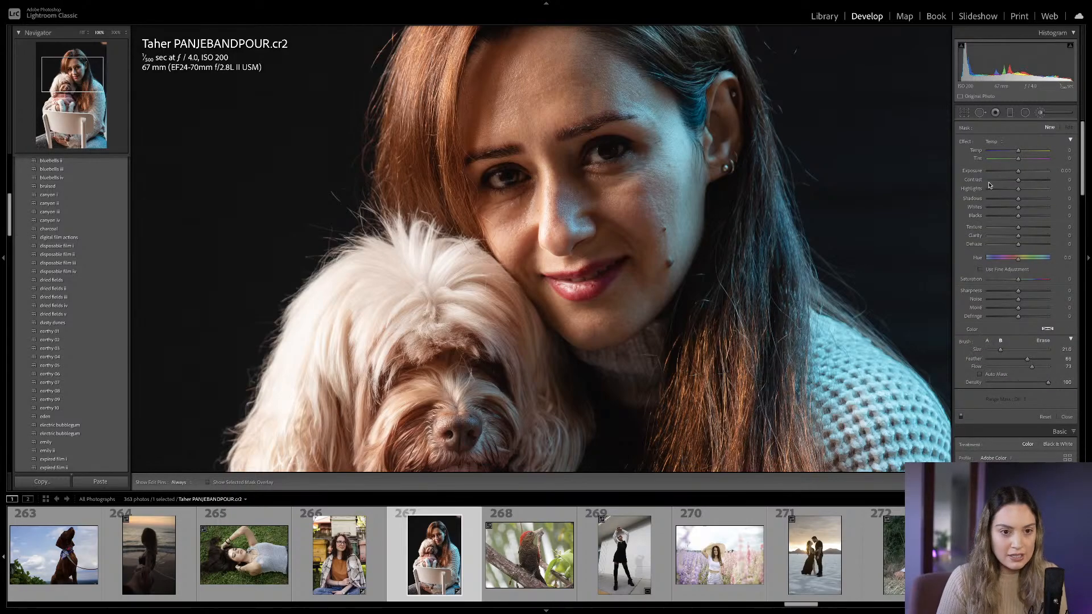
scroll(507, 177, down, 2)
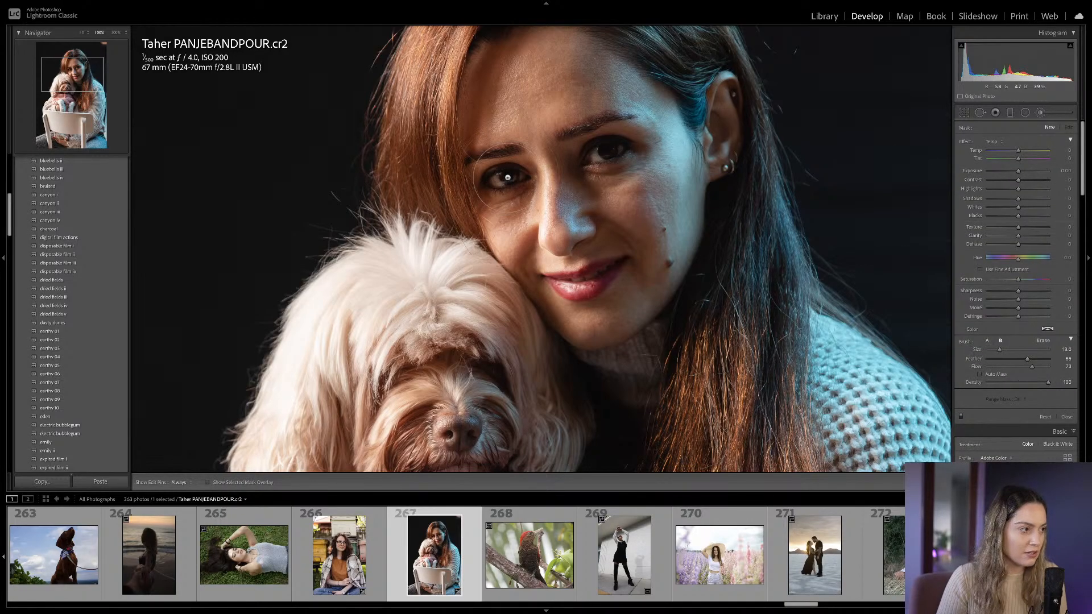
click(506, 177)
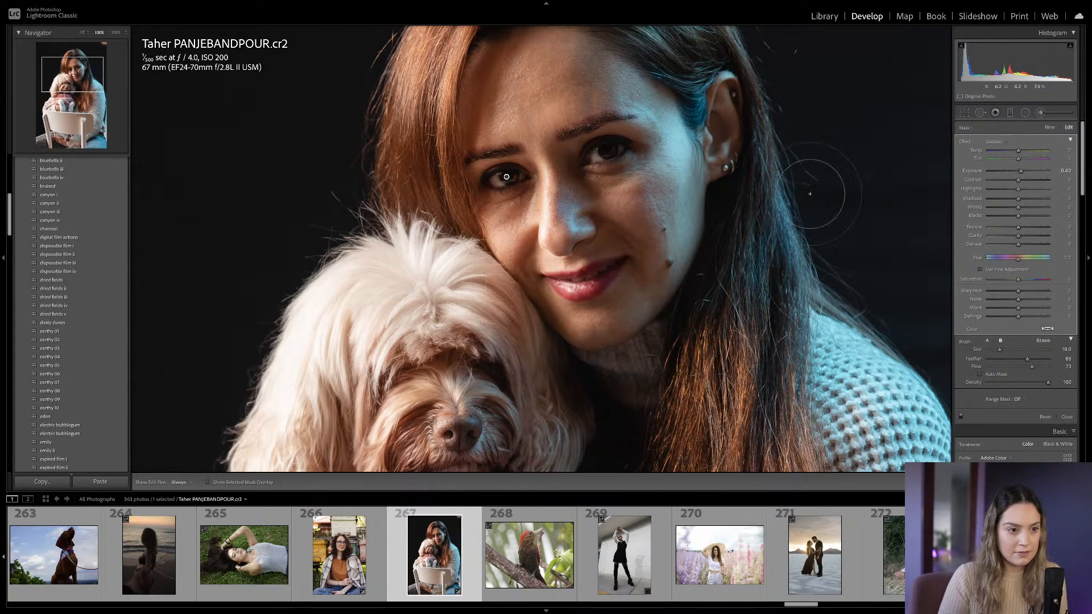
key(ctrl+z)
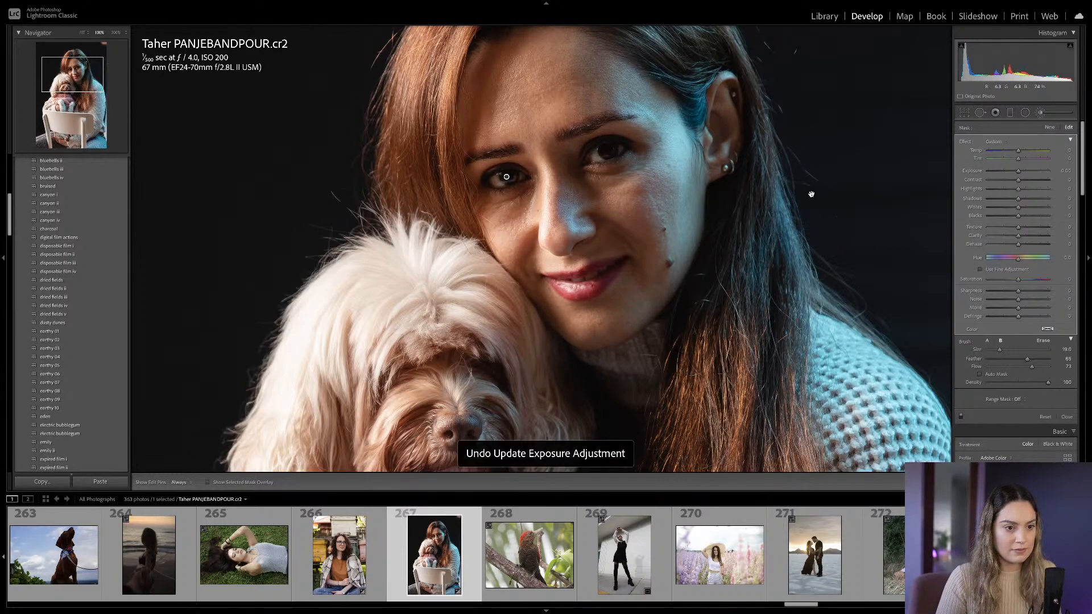
key(z)
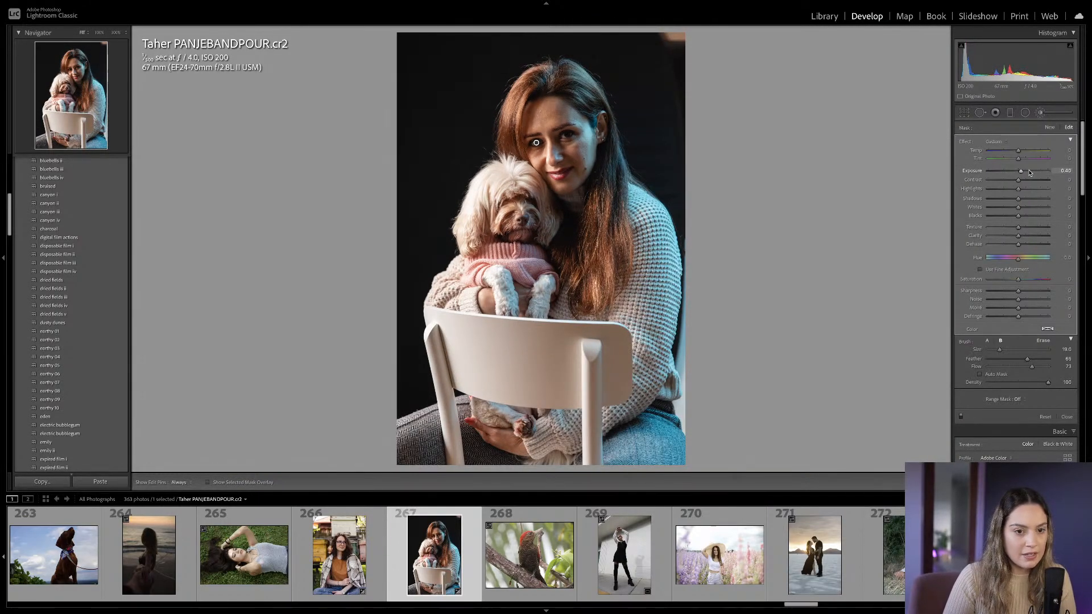
drag(1018, 199, 1027, 201)
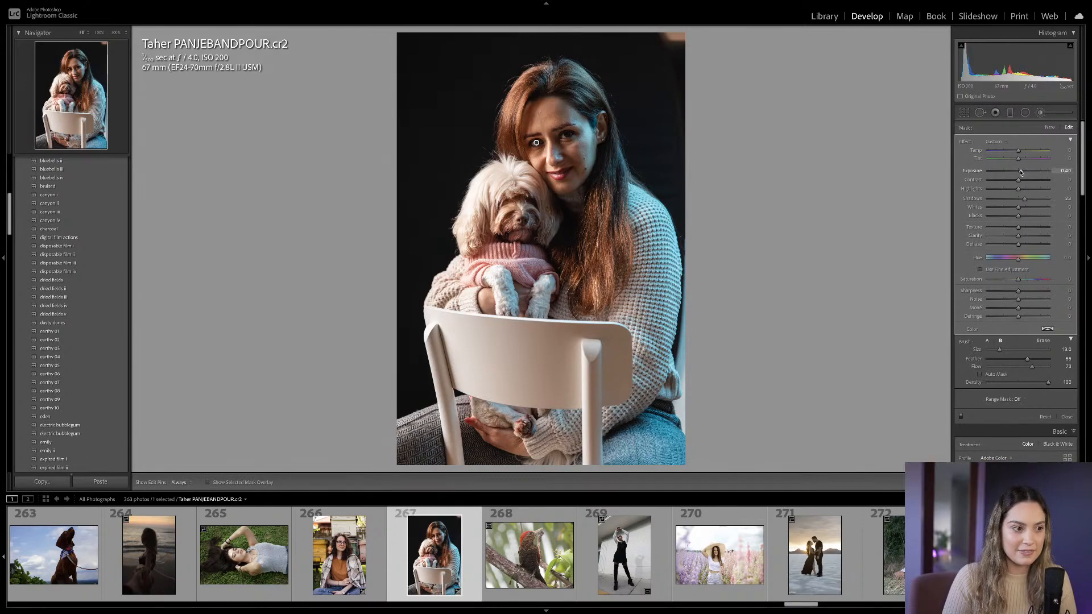
key(k)
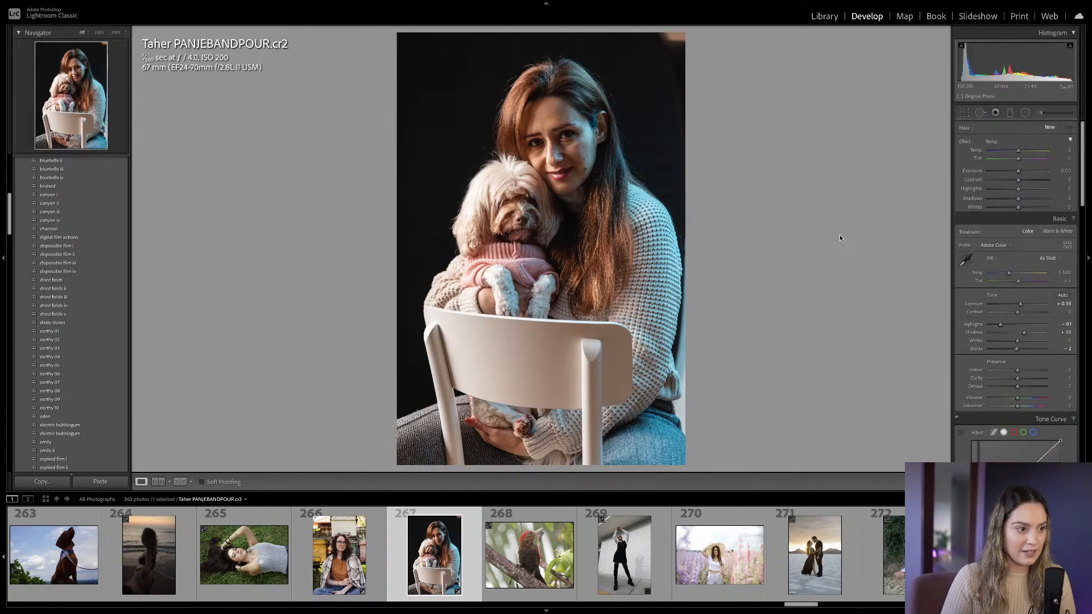
Compare the before and after versions of the whole portrait several times.
key(backslash)
key(backslash)
key(backslash)
key(backslash)
key(backslash)
key(backslash)
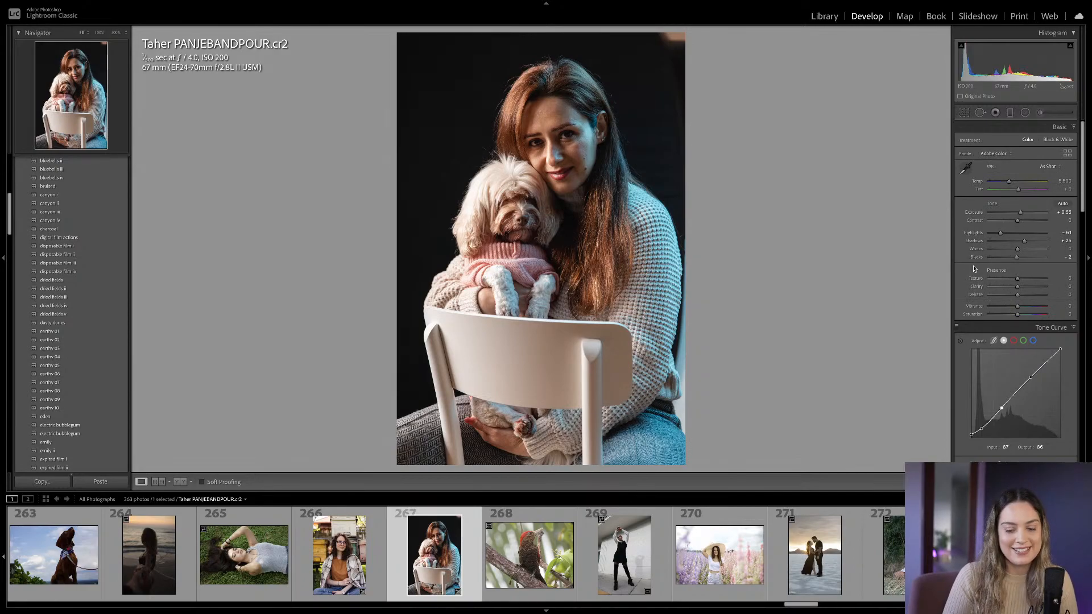
Color grade the midtones warm at hue about 40, the highlights slightly red, and the shadows blue-violet at hue about 259, saturation 11.
scroll(1025, 276, down, 1)
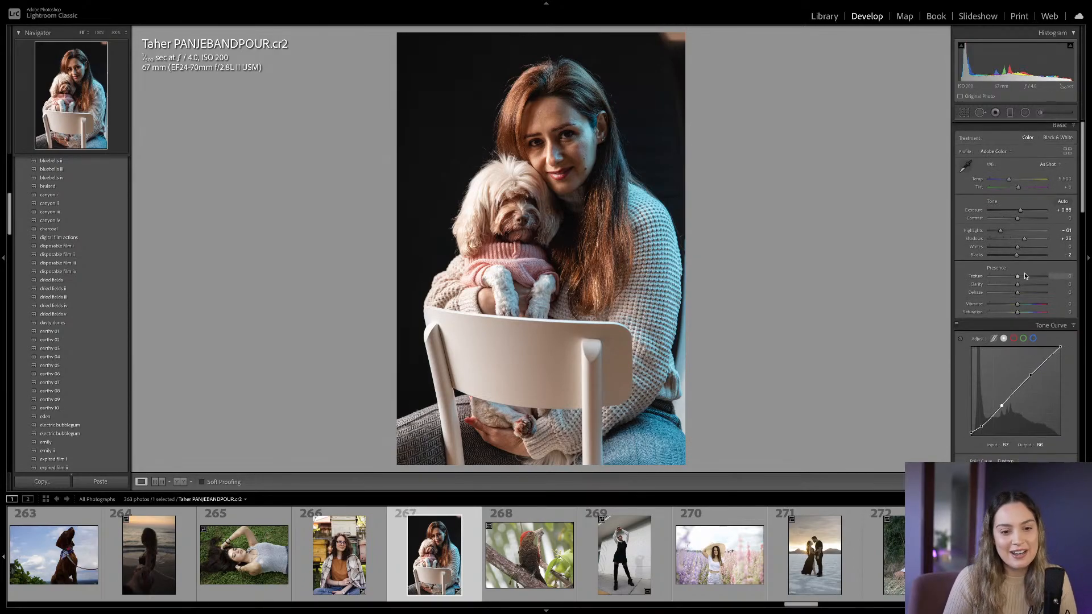
scroll(1025, 275, down, 10)
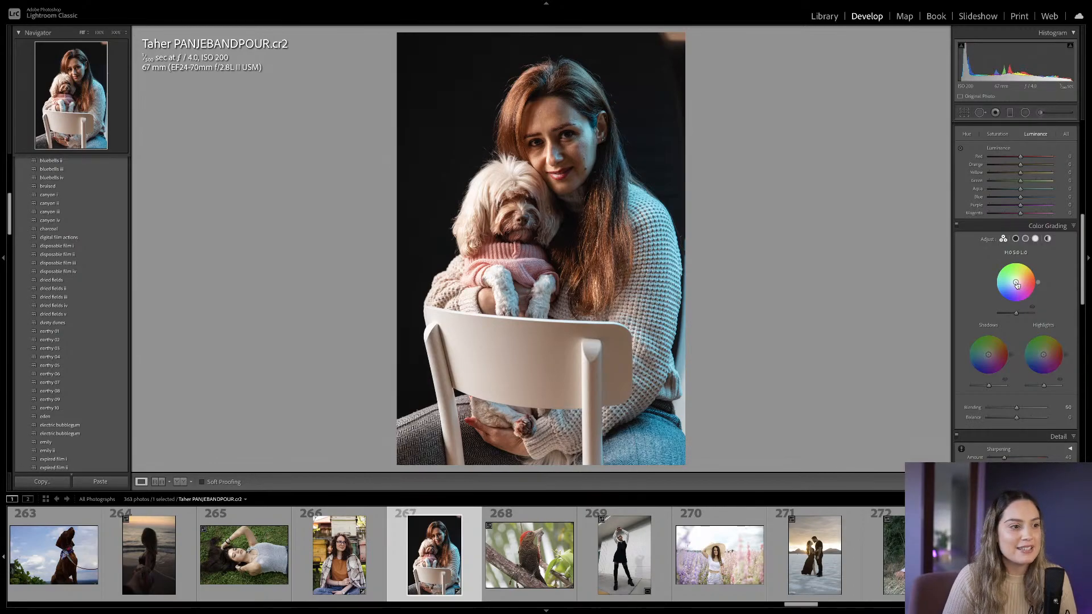
drag(1017, 284, 1016, 281)
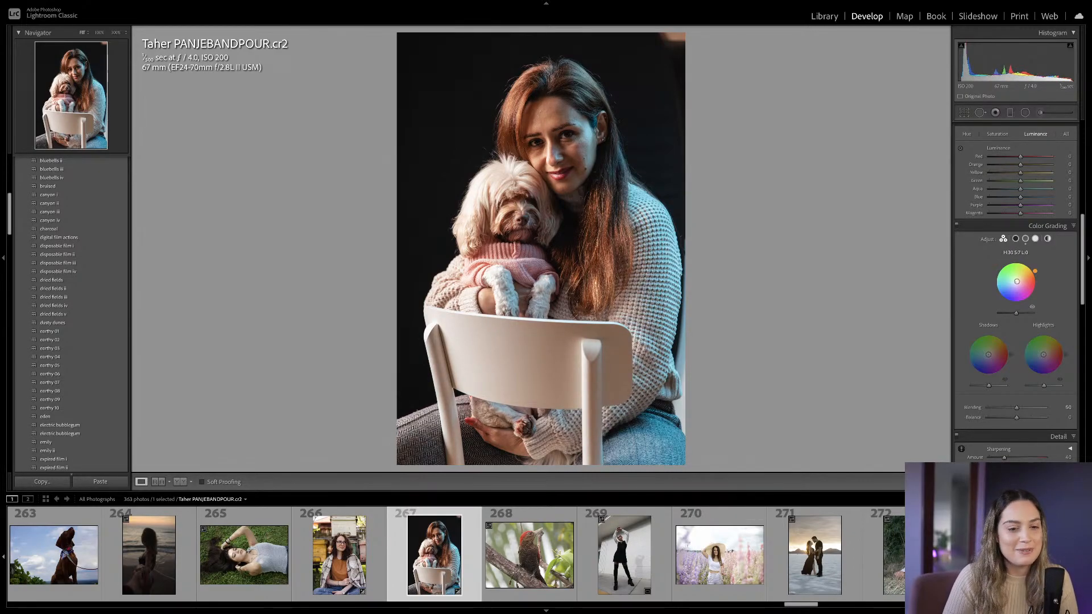
drag(1043, 354, 1044, 354)
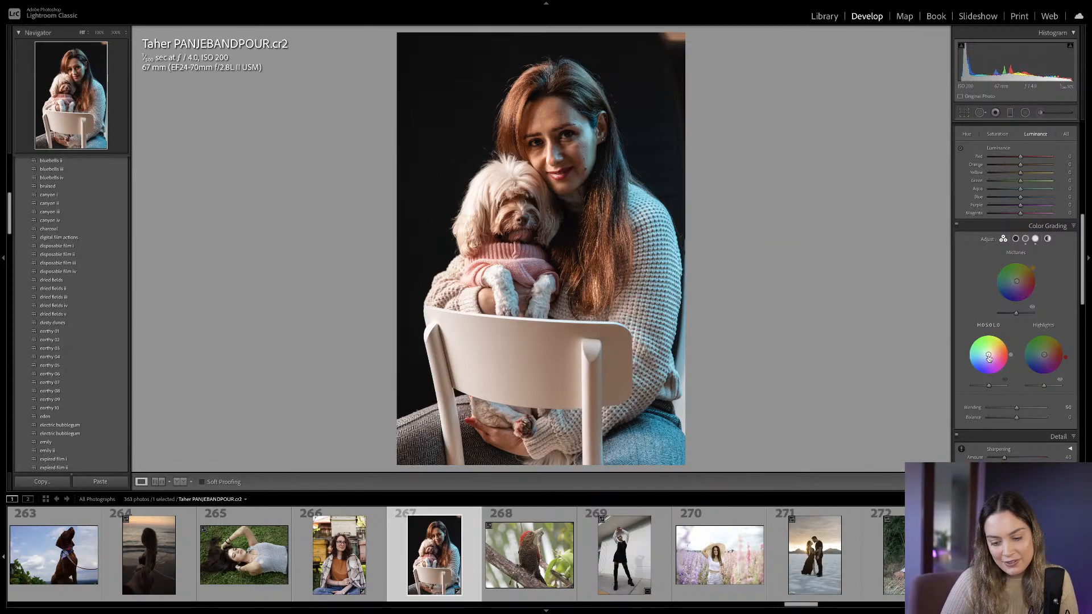
drag(989, 357, 988, 357)
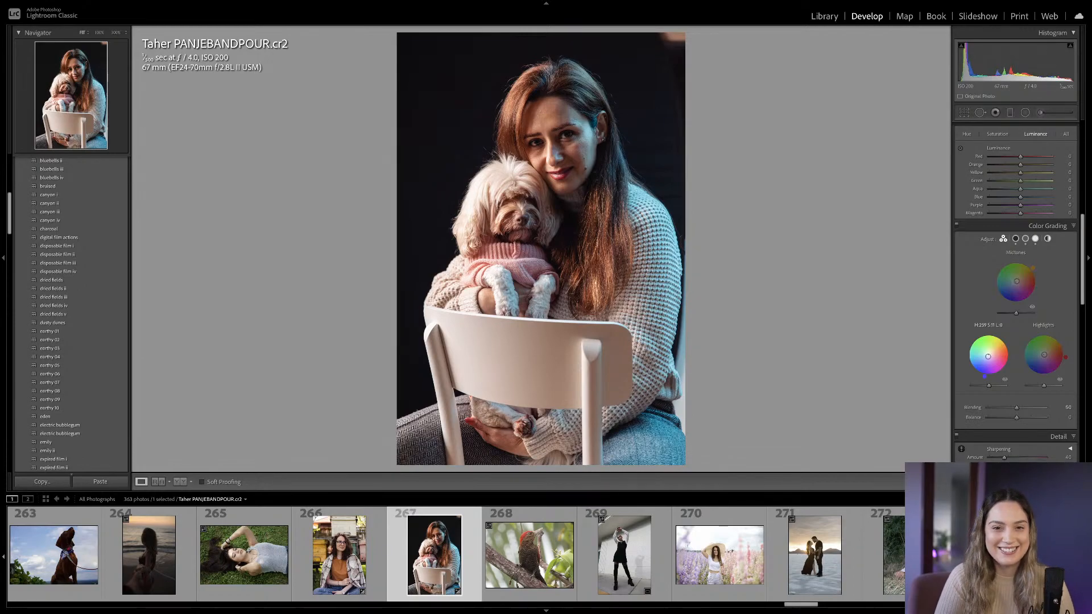
drag(1016, 283, 1017, 280)
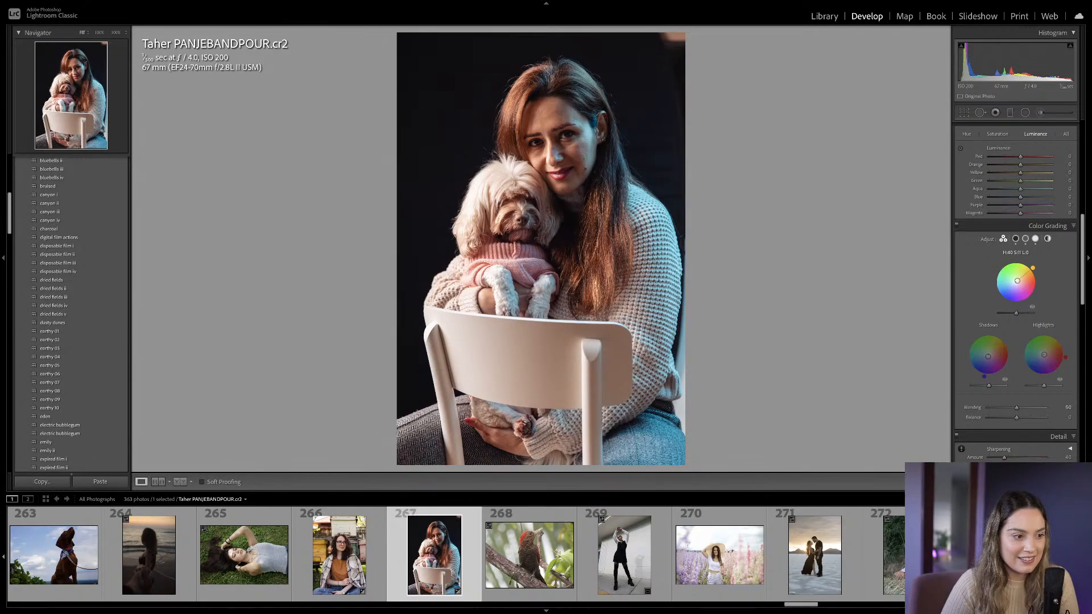
Adjust the HSL Saturation of the portrait's colors from red to blue, then fine-tune the colors' Luminance.
scroll(1045, 295, up, 5)
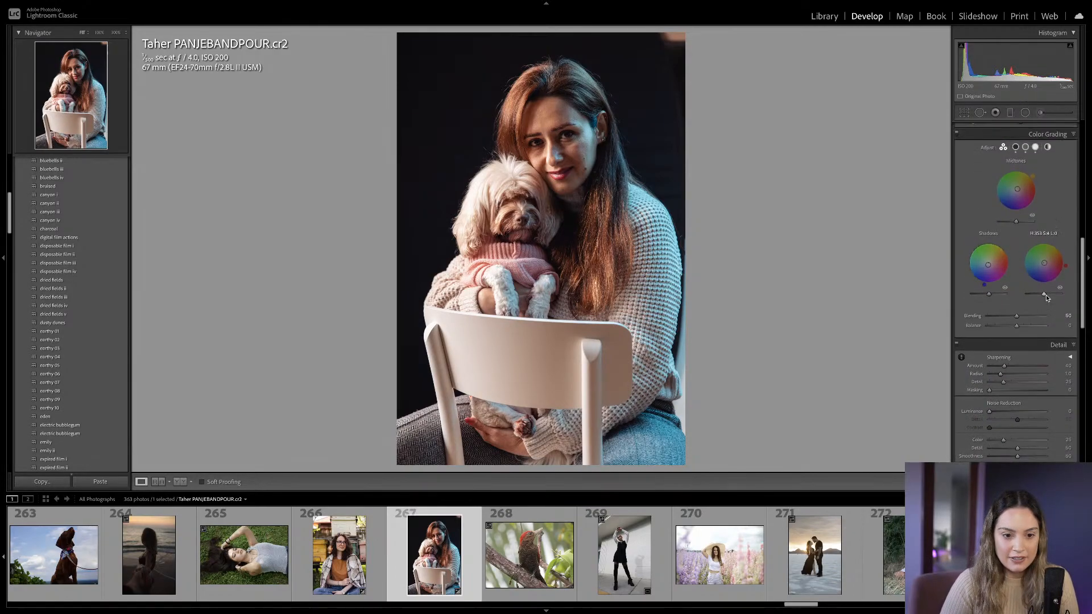
click(997, 214)
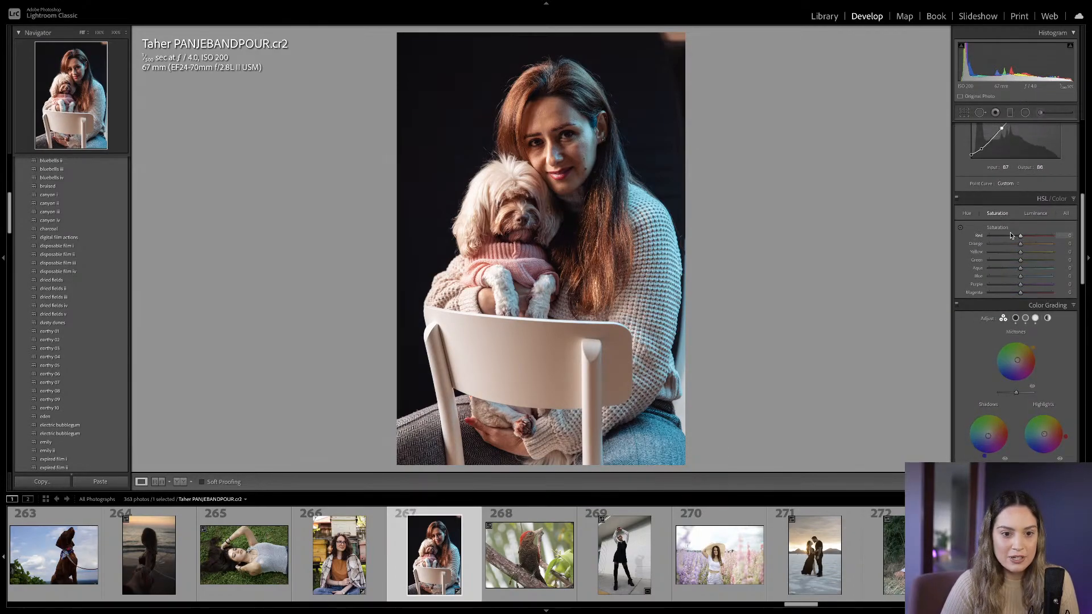
drag(1022, 238, 1020, 278)
click(1035, 214)
click(998, 216)
click(1036, 213)
scroll(1031, 256, up, 6)
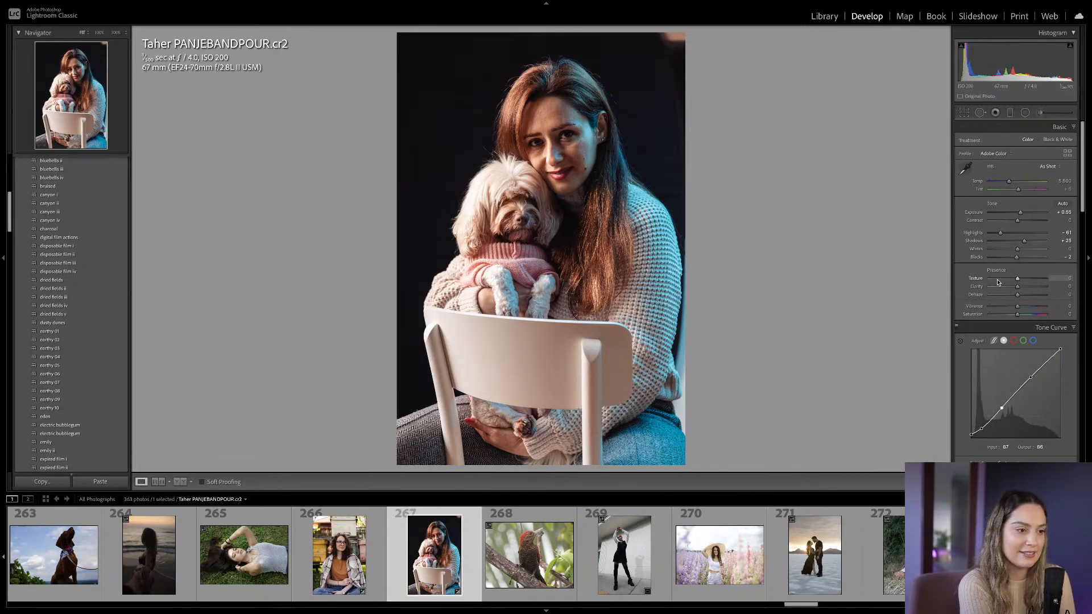
Compare the original and edited versions of the portrait of the woman with the dog.
key(backslash)
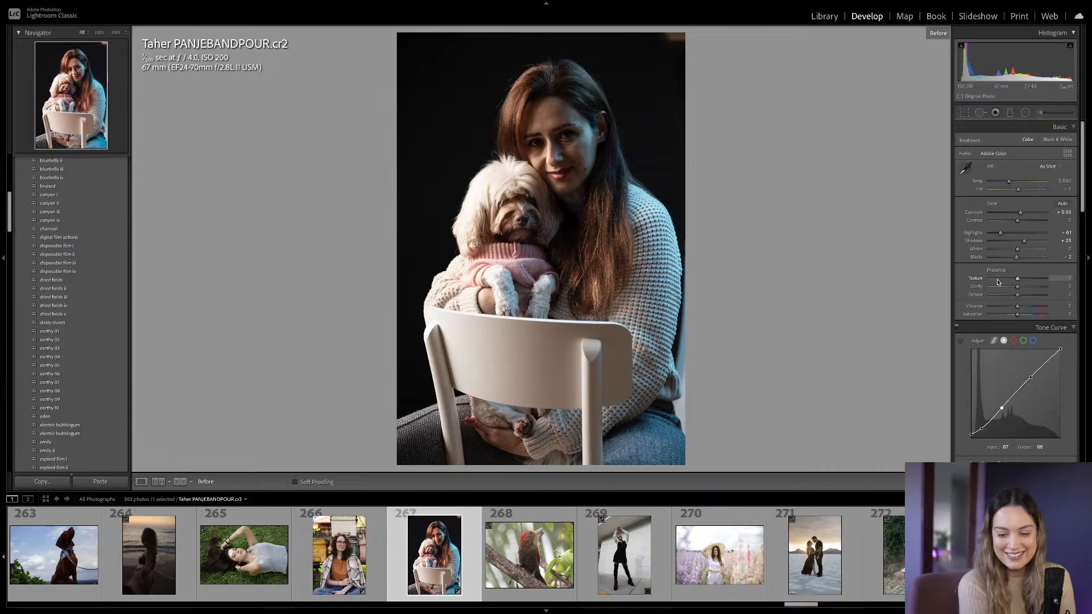
key(backslash)
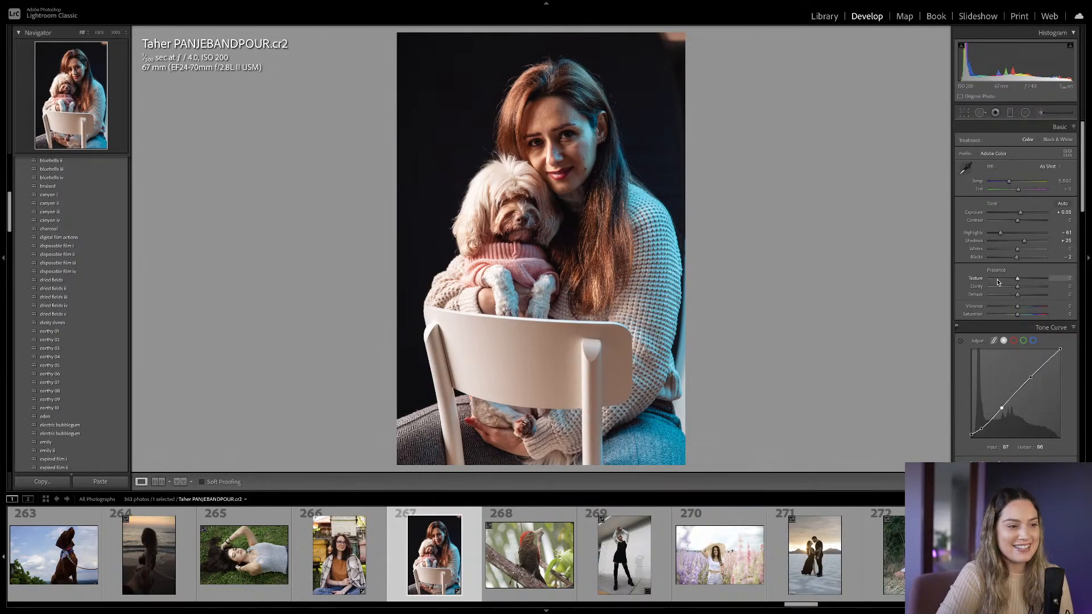
key(backslash)
key(backslash)
key(backslash)
key(backslash)
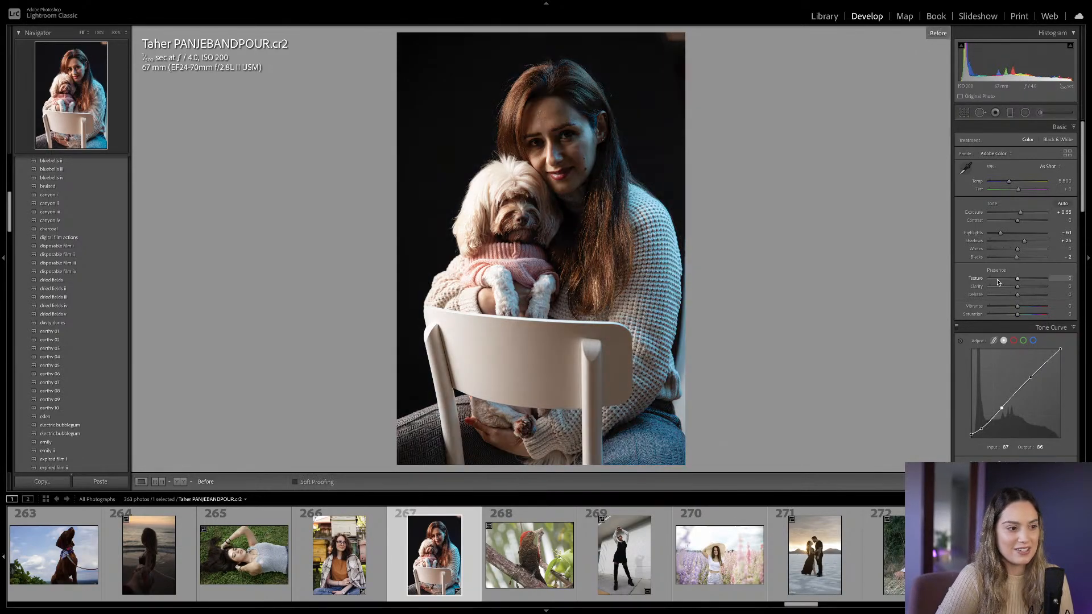
key(backslash)
key(backslash)
key(backslash)
key(backslash)
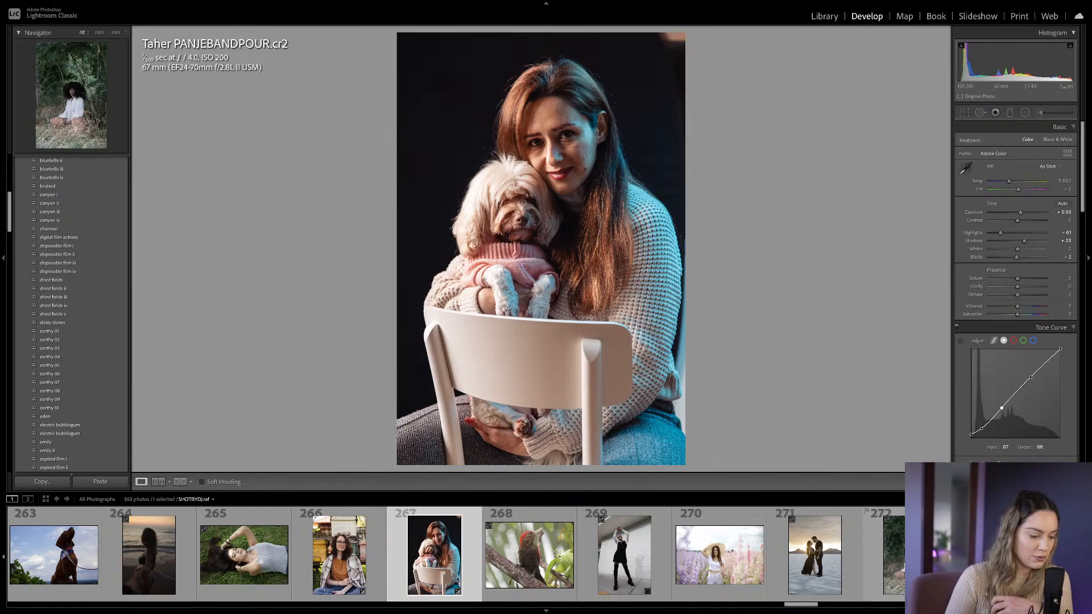
Open the photo SHOTBYDJ.raf, try the earthy 02 preset on it and undo the preset.
click(894, 554)
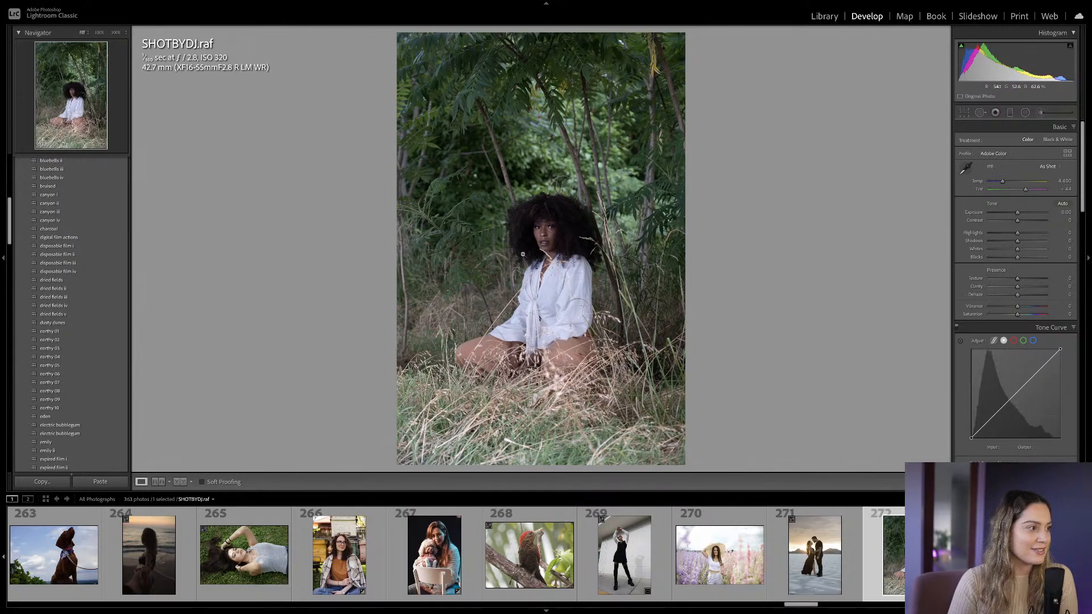
click(71, 339)
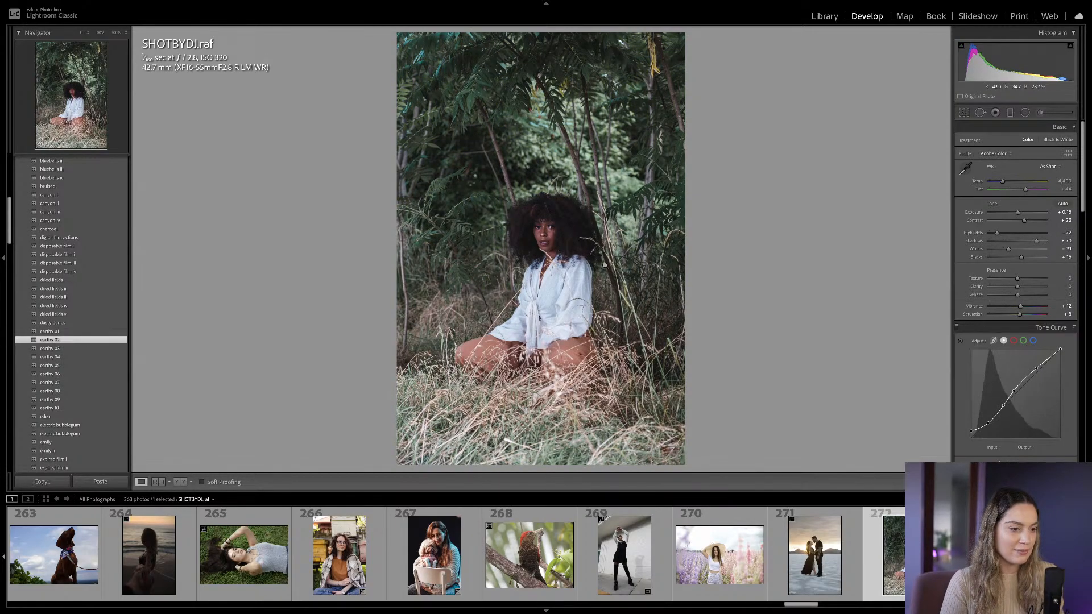
key(ctrl+z)
Brighten the photo to an Exposure of +0.70 and pull the Highlights down to -61.
drag(1022, 212, 1022, 214)
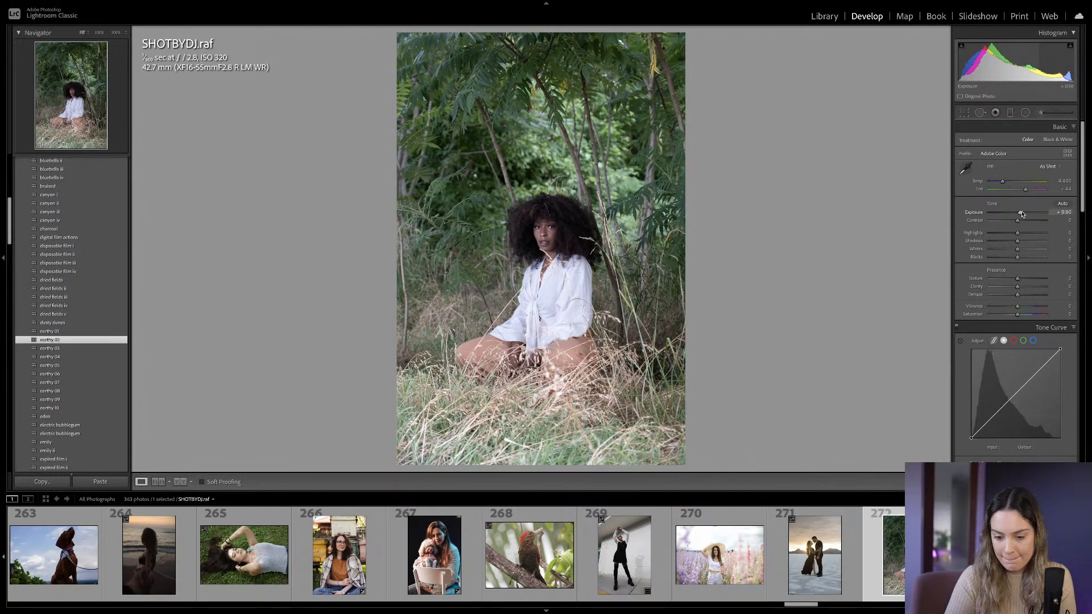
drag(1021, 212, 1022, 214)
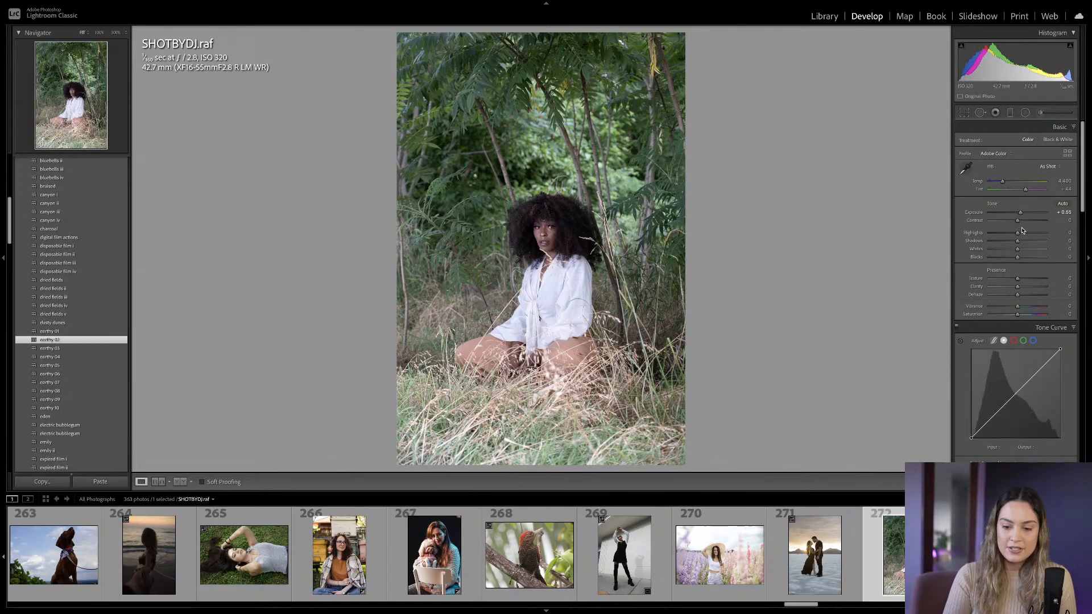
mouse_move(1017, 232)
mouse_down()
mouse_move(1001, 235)
mouse_move(1021, 216)
mouse_up()
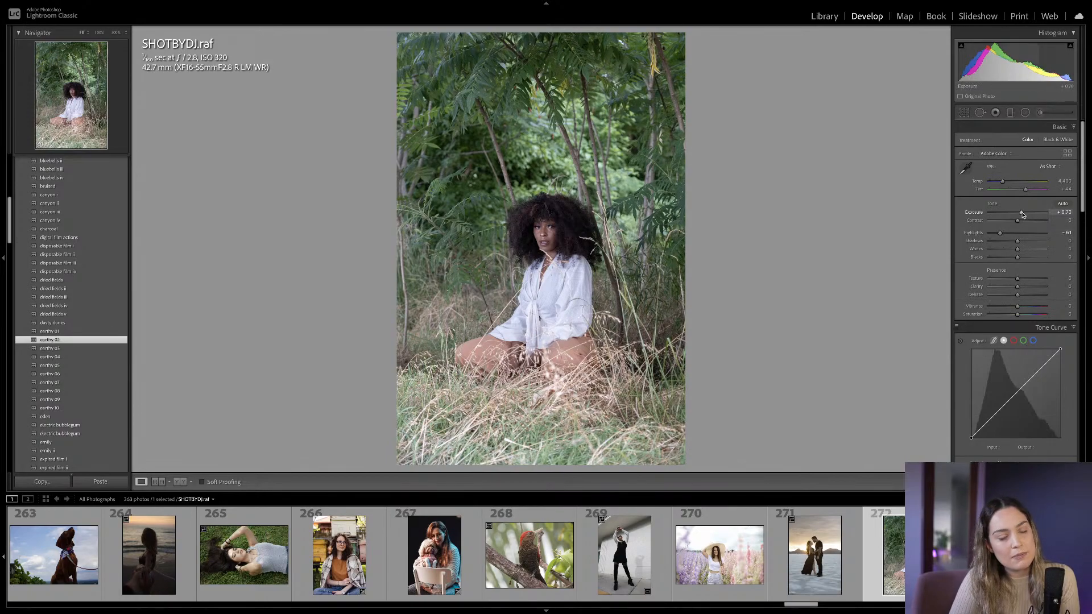
Shape the main tone curve: lift the black point to output 14, lower the shadows, and raise the midtone point to input 101, output 108.
drag(971, 437, 965, 435)
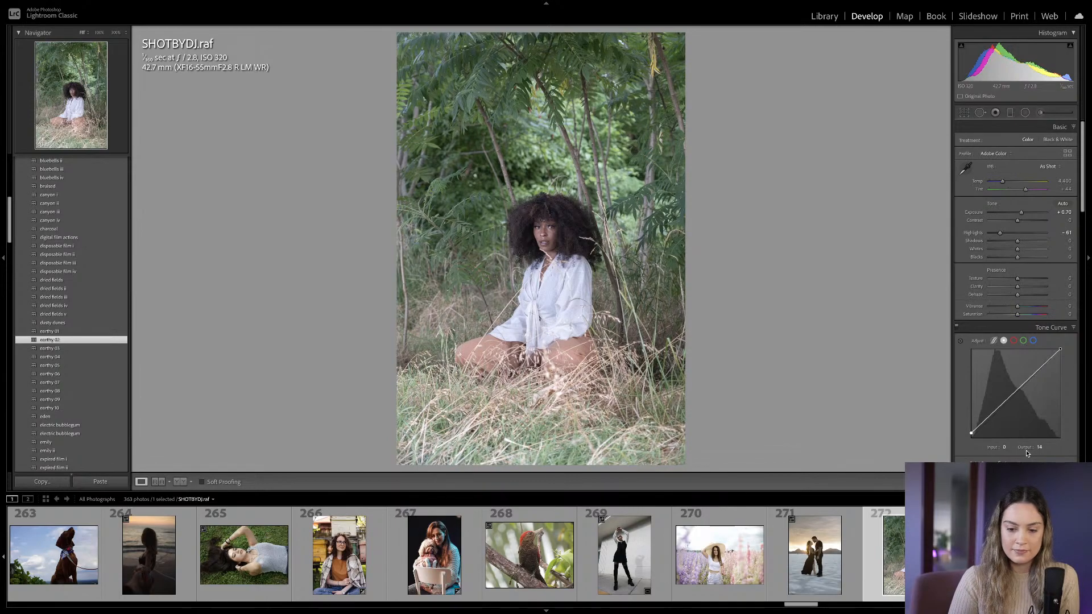
drag(971, 433, 983, 427)
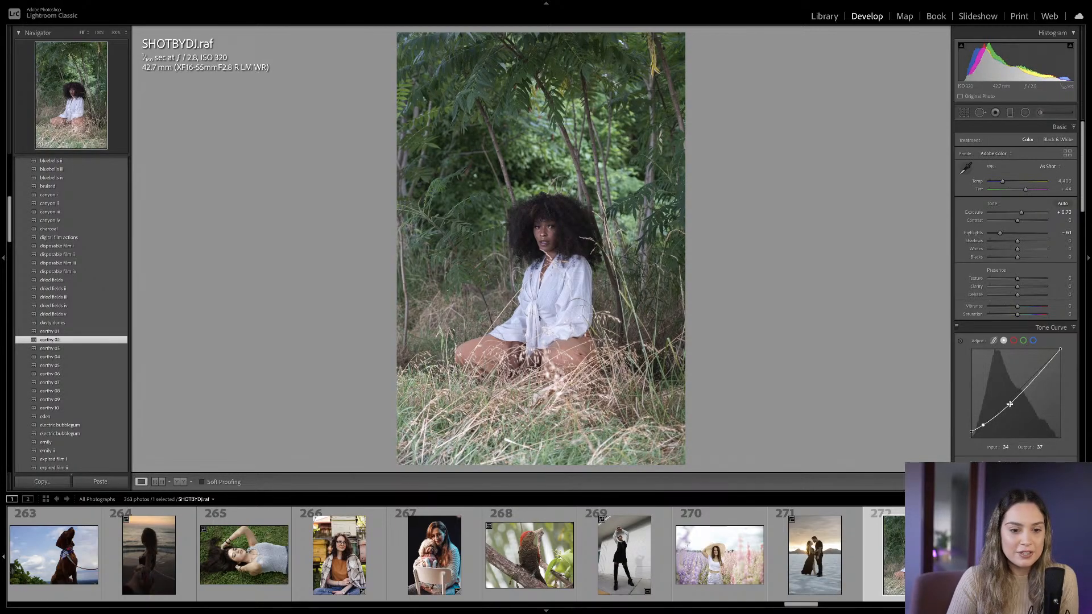
drag(1010, 405, 1007, 405)
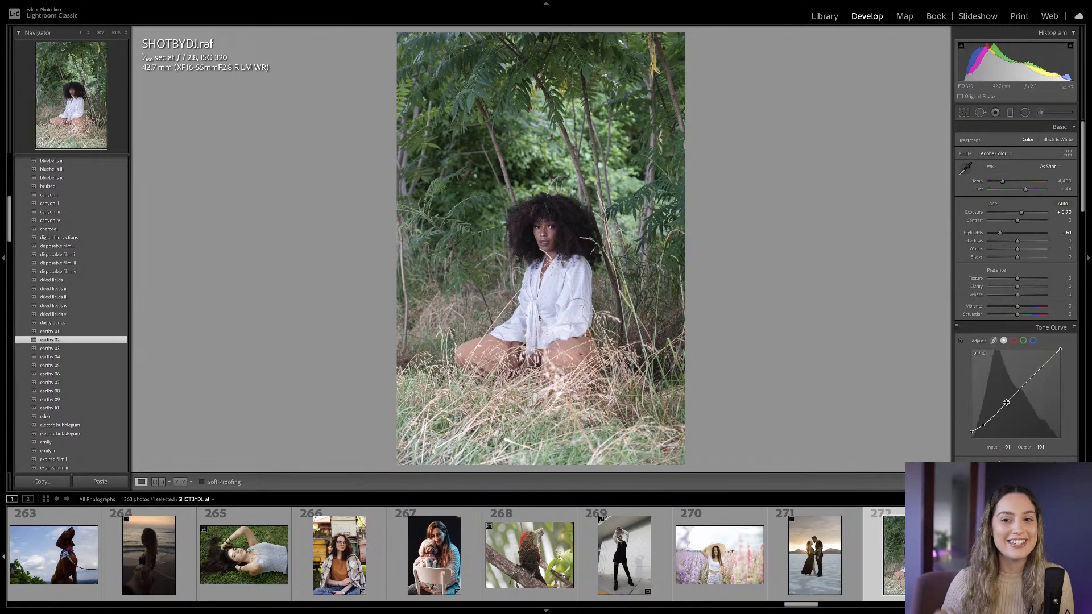
drag(1006, 403, 1006, 403)
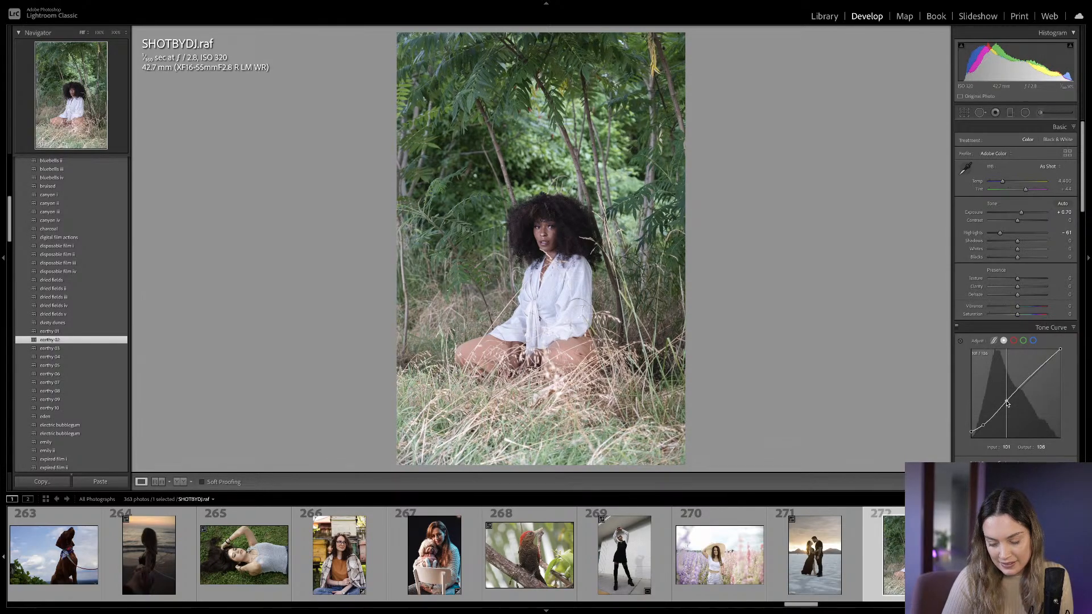
drag(1006, 402, 1005, 401)
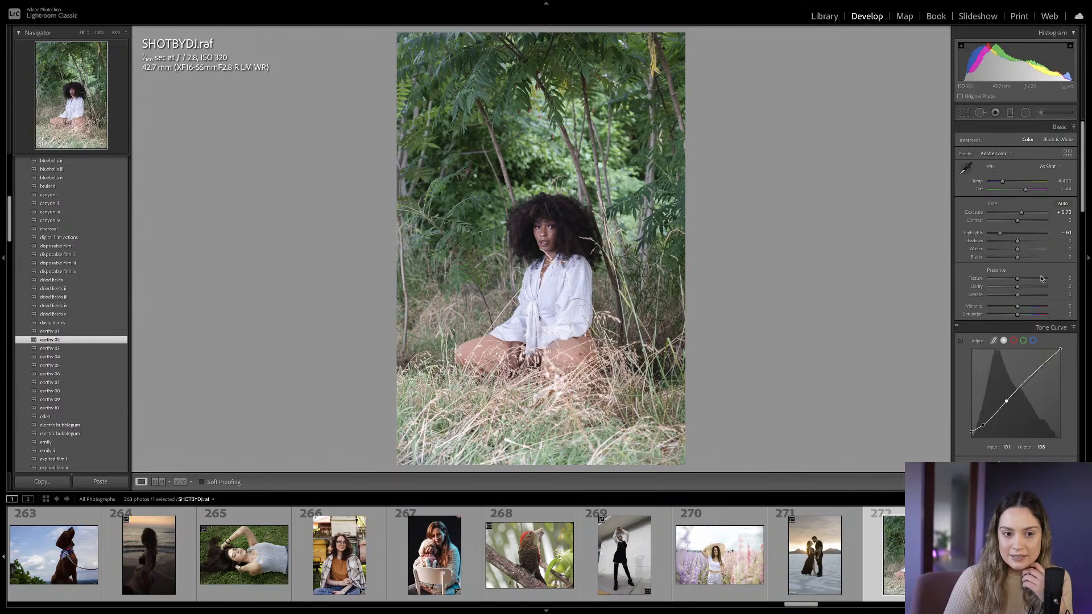
Set Exposure to +0.65 and Shadows to +18, lower Blacks slightly, and move the tone curve's midtone point to input 104, output 113.
drag(1017, 257, 1020, 214)
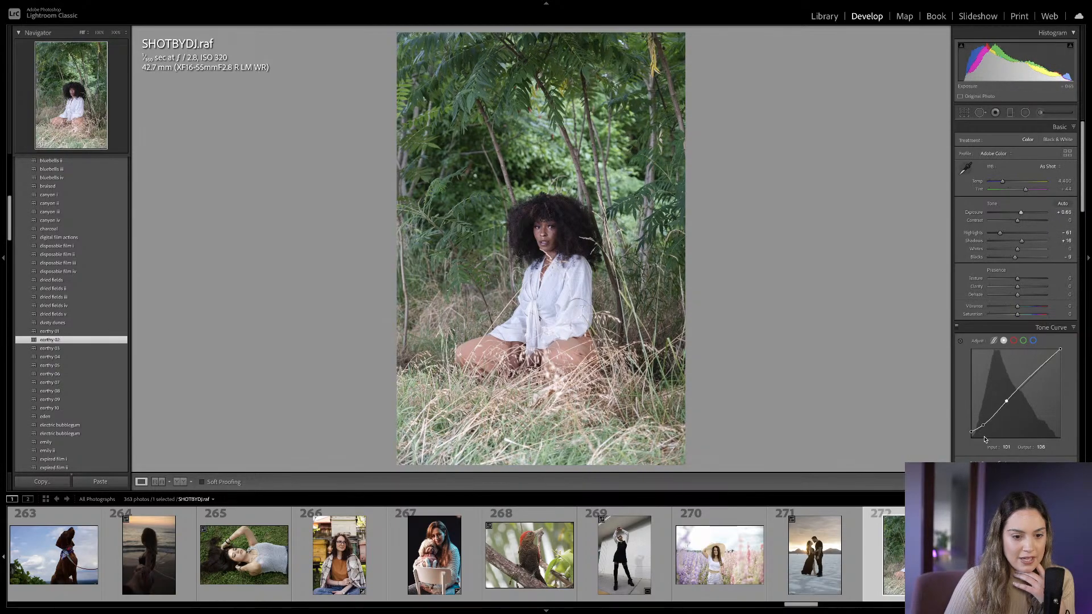
drag(1007, 400, 1007, 398)
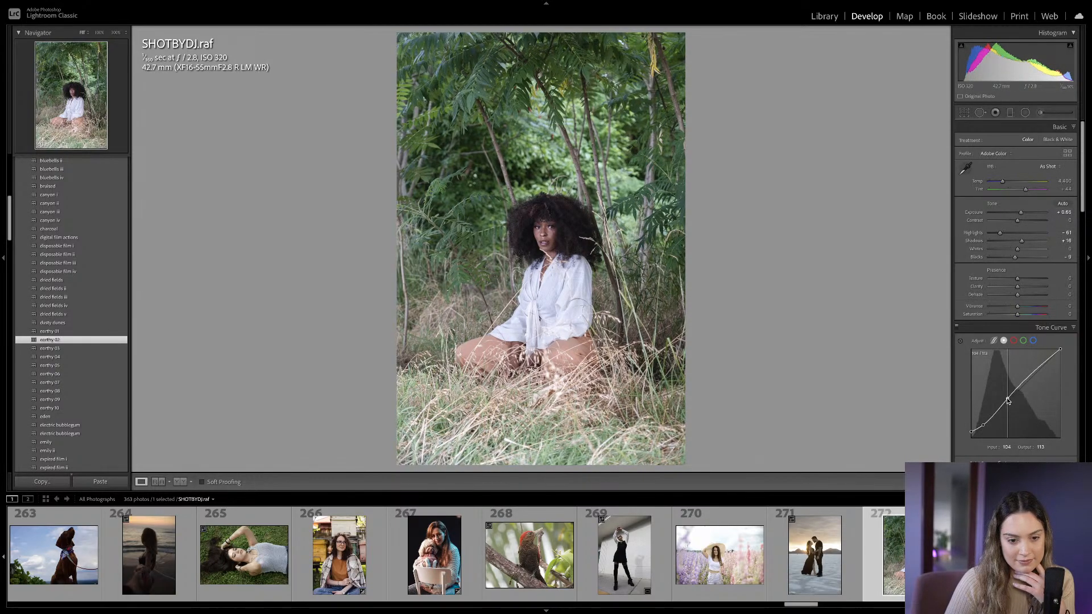
Add a graduated filter rising from the grass to the woman's chest and darken it to an Exposure of about -0.8.
click(1010, 112)
drag(542, 419, 540, 277)
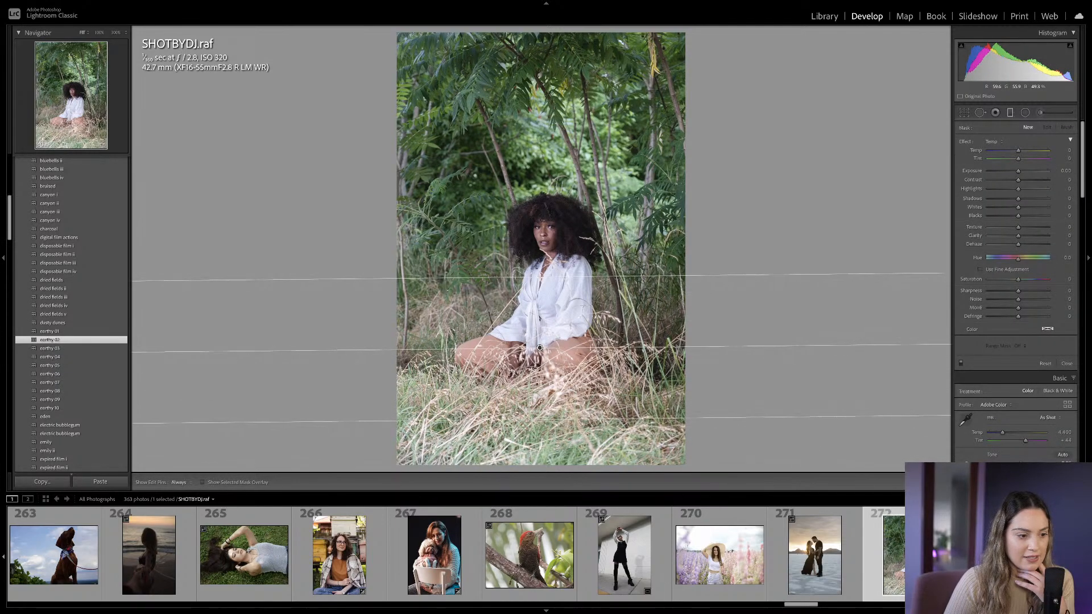
drag(1017, 171, 1012, 174)
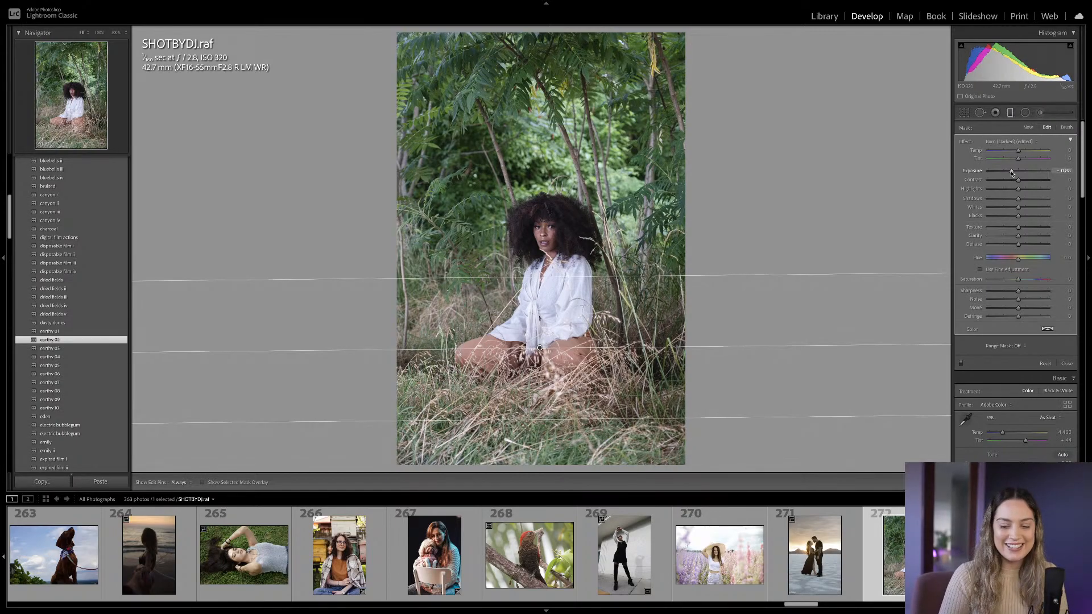
drag(1012, 172, 1011, 173)
key(m)
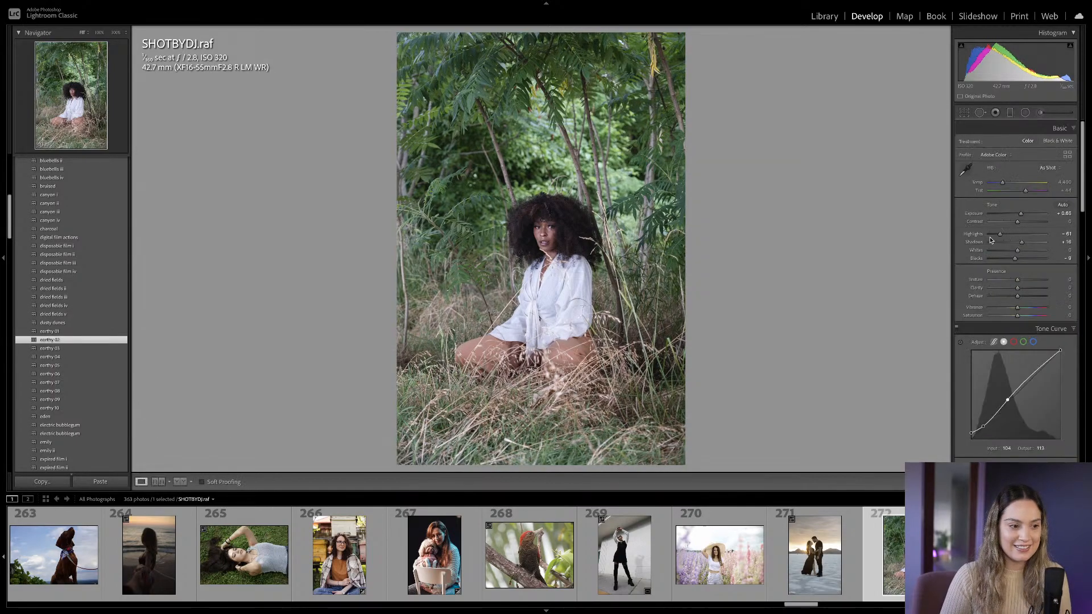
Set Vibrance to +4 and Saturation to -13, and warm the white balance temperature slightly.
scroll(1016, 251, down, 2)
drag(1017, 271, 1019, 264)
scroll(1018, 265, down, 3)
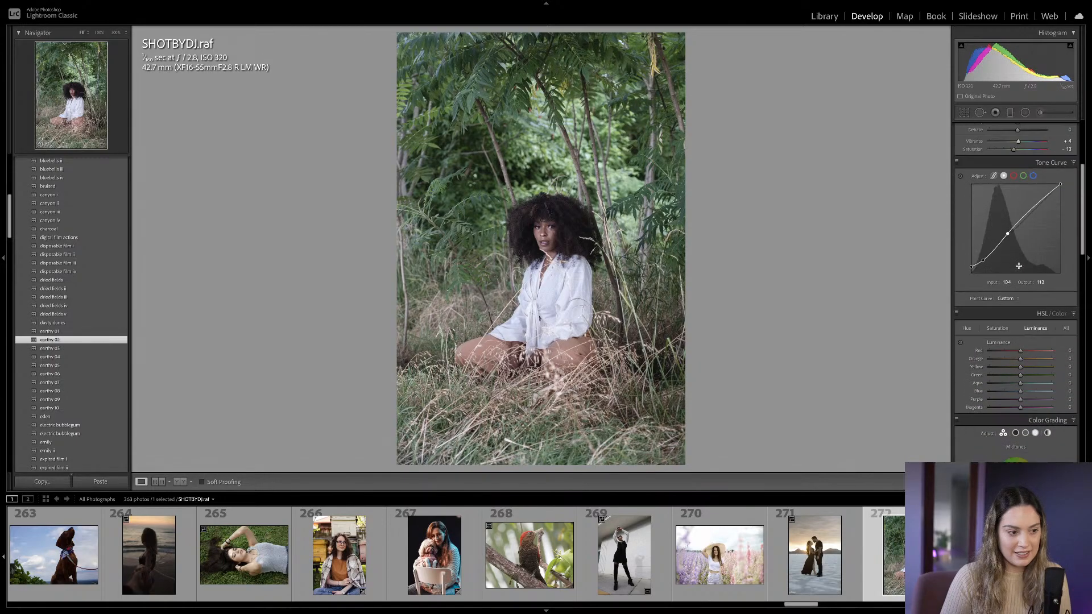
scroll(1019, 265, up, 4)
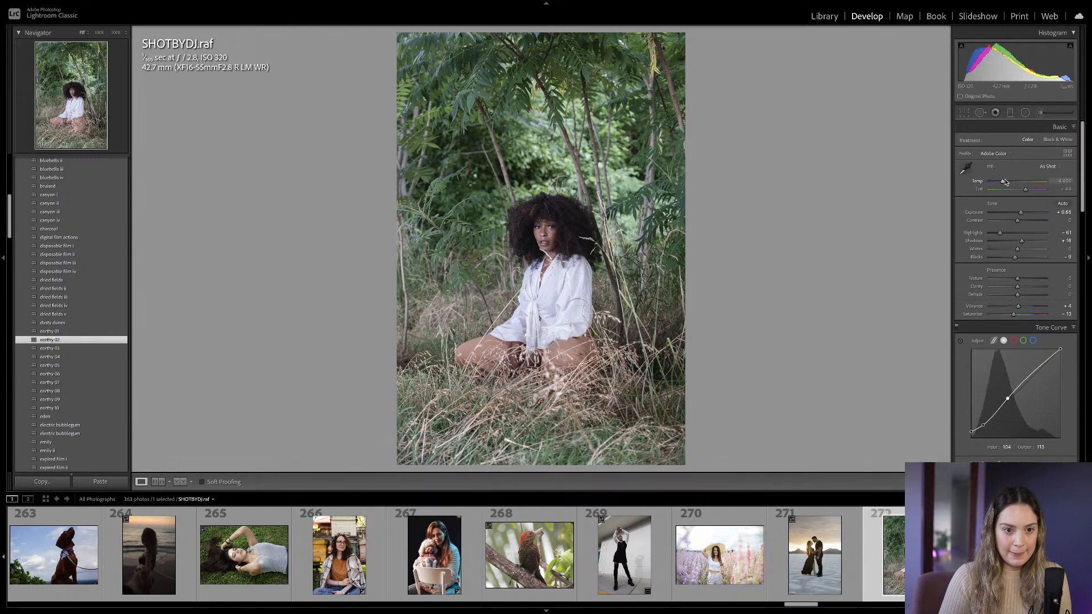
mouse_move(1003, 183)
mouse_down()
mouse_move(1027, 190)
mouse_move(1006, 183)
mouse_up()
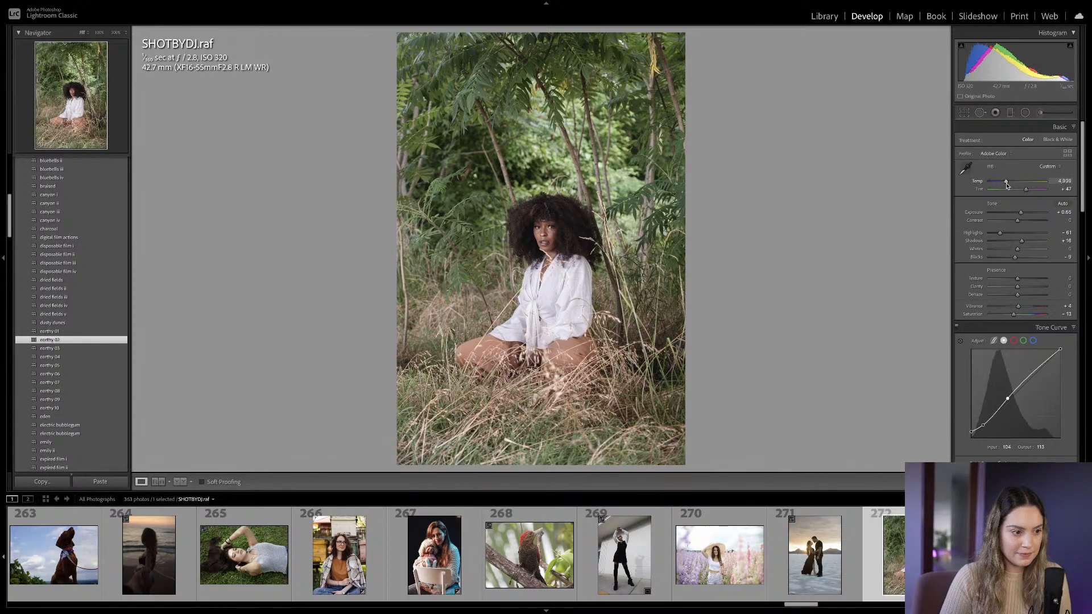
Shape the blue channel's tone curve with a lifted black point, lowered shadows and a midtone point at input 104, output 107.
scroll(1006, 184, down, 8)
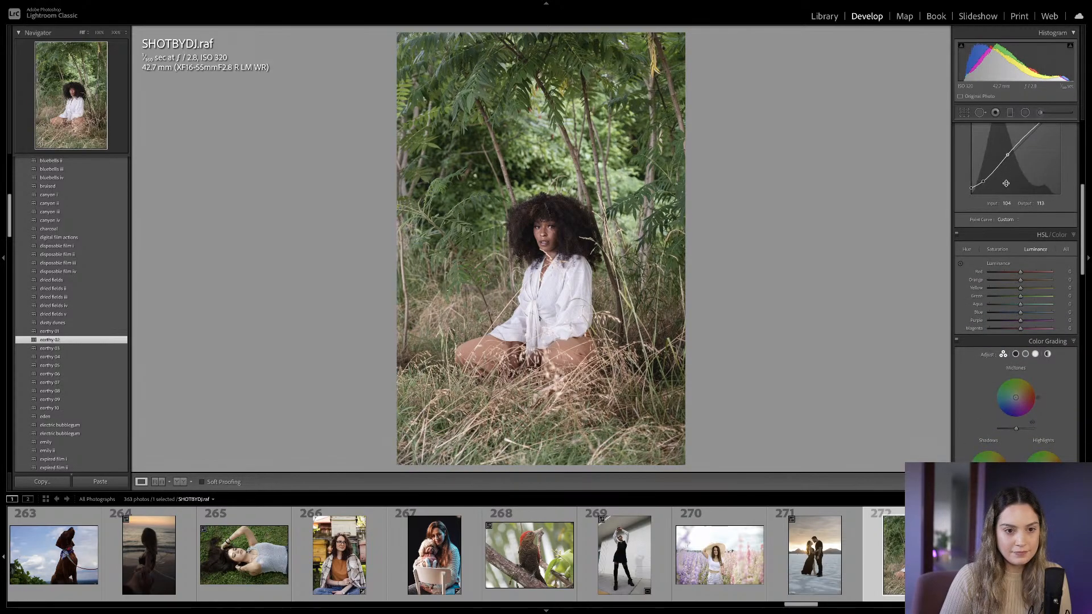
scroll(1006, 183, up, 1)
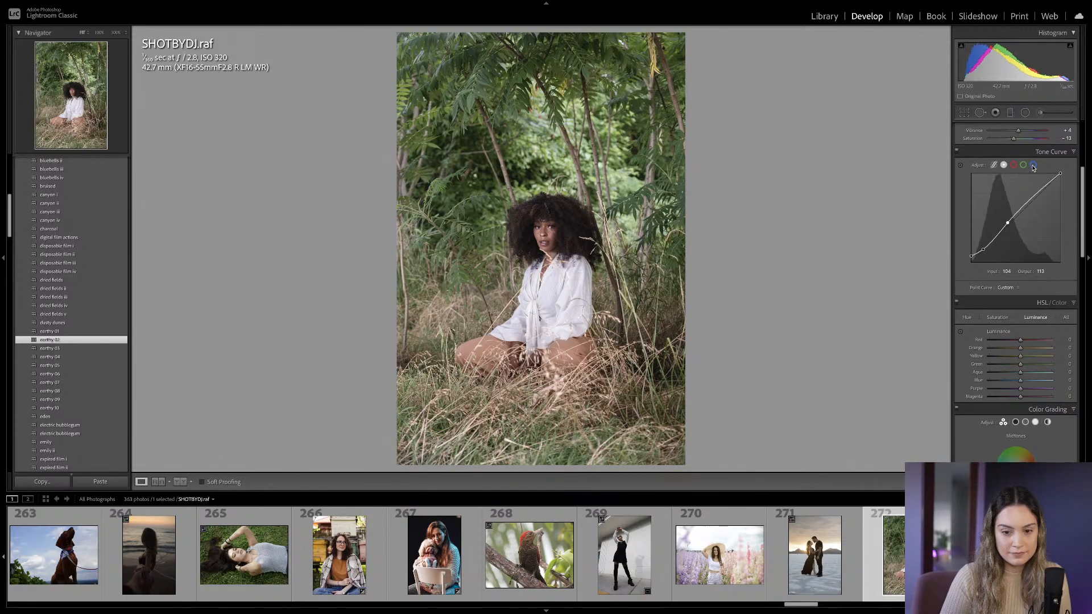
click(1033, 166)
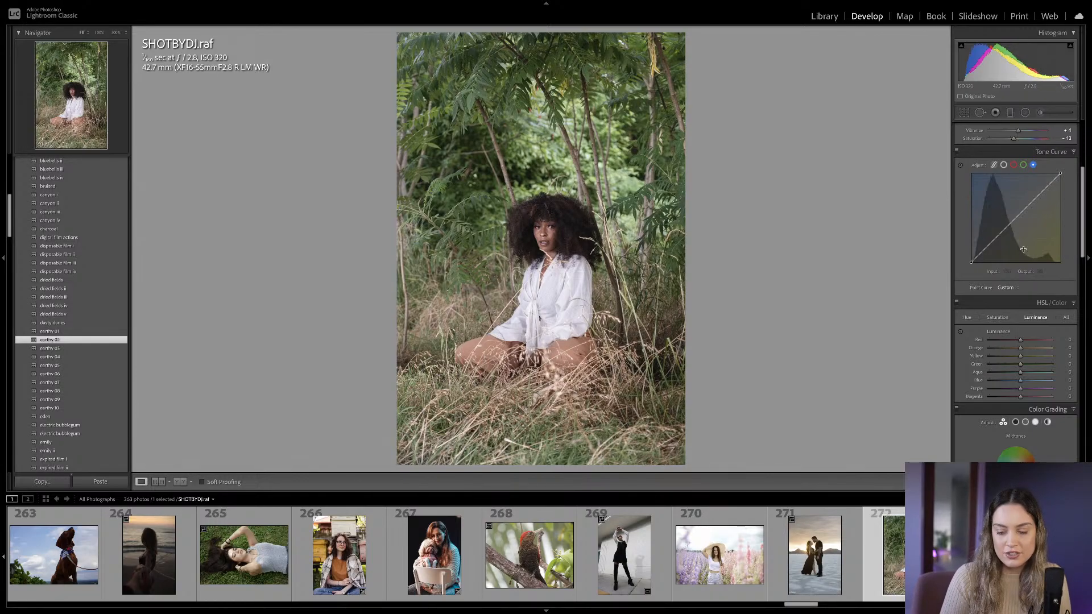
drag(969, 264, 1008, 228)
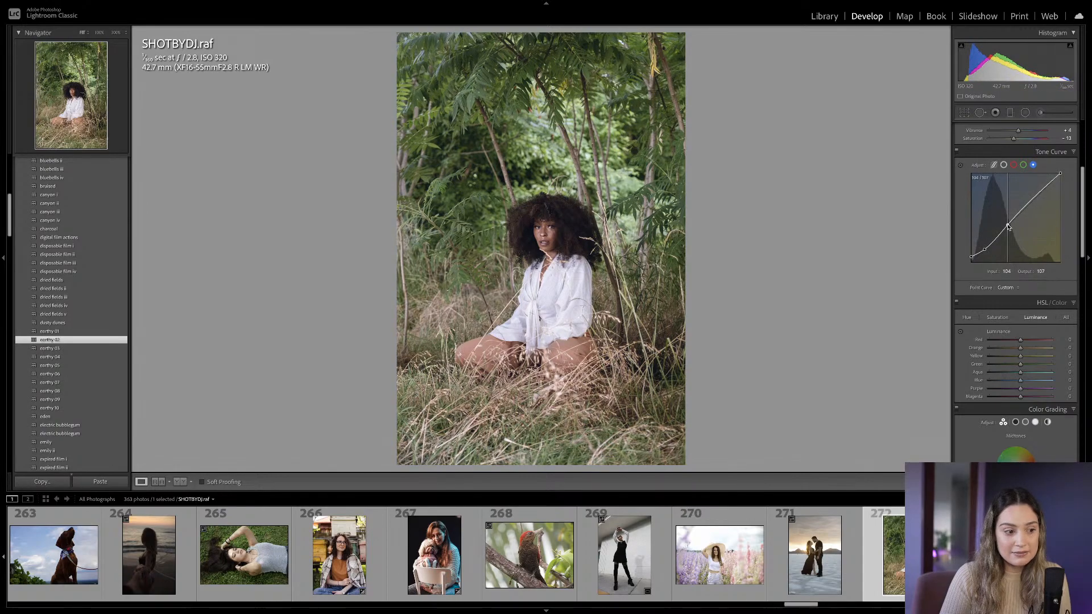
Brighten the skin tones by setting the HSL Luminance of Orange to +8 and Red to +7.
scroll(1007, 228, down, 2)
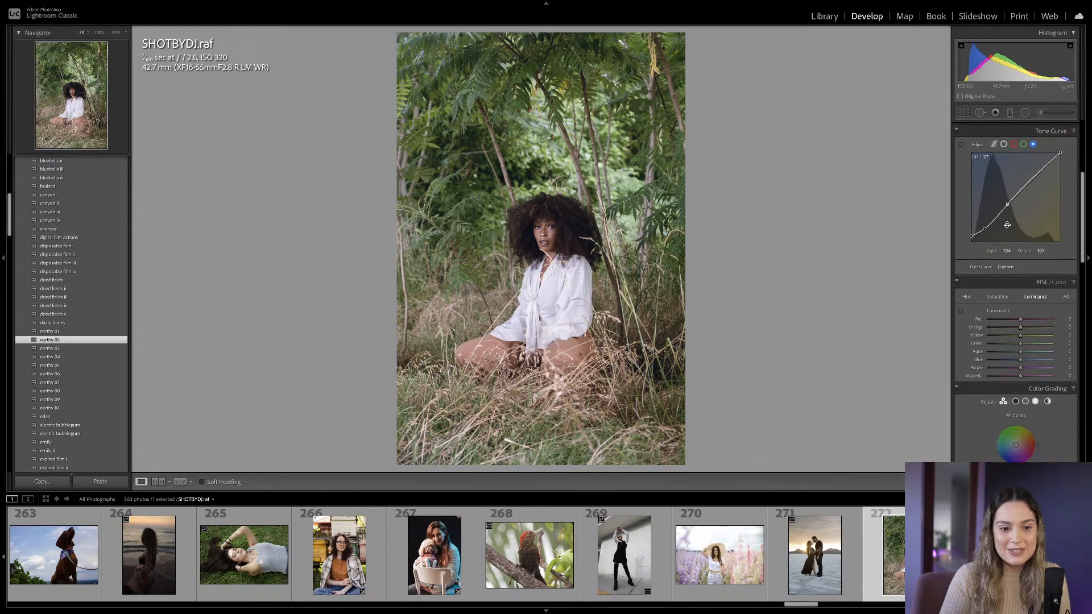
click(967, 288)
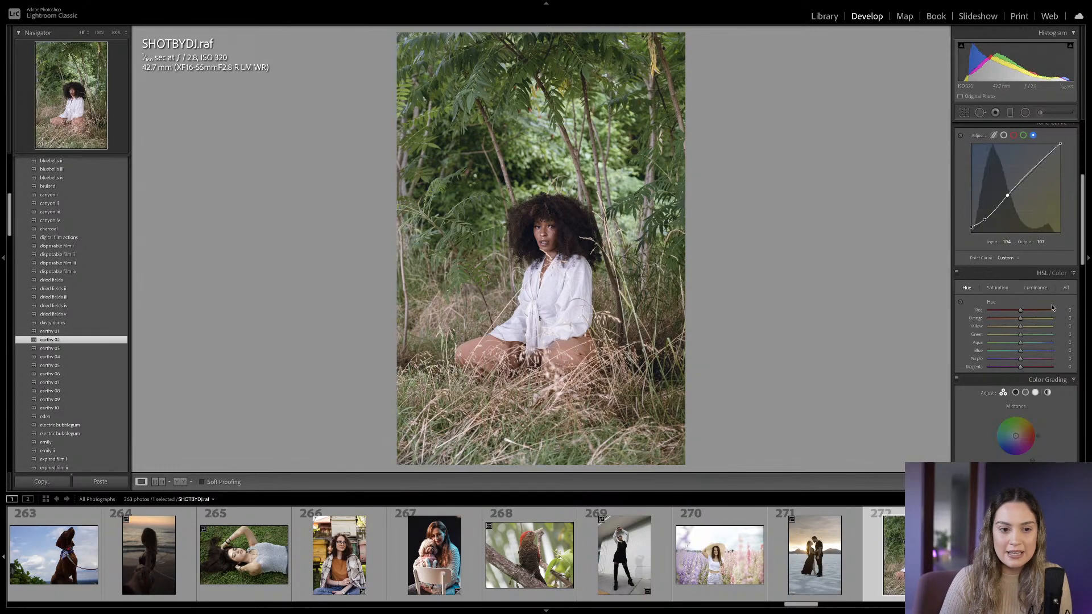
click(998, 288)
click(1034, 287)
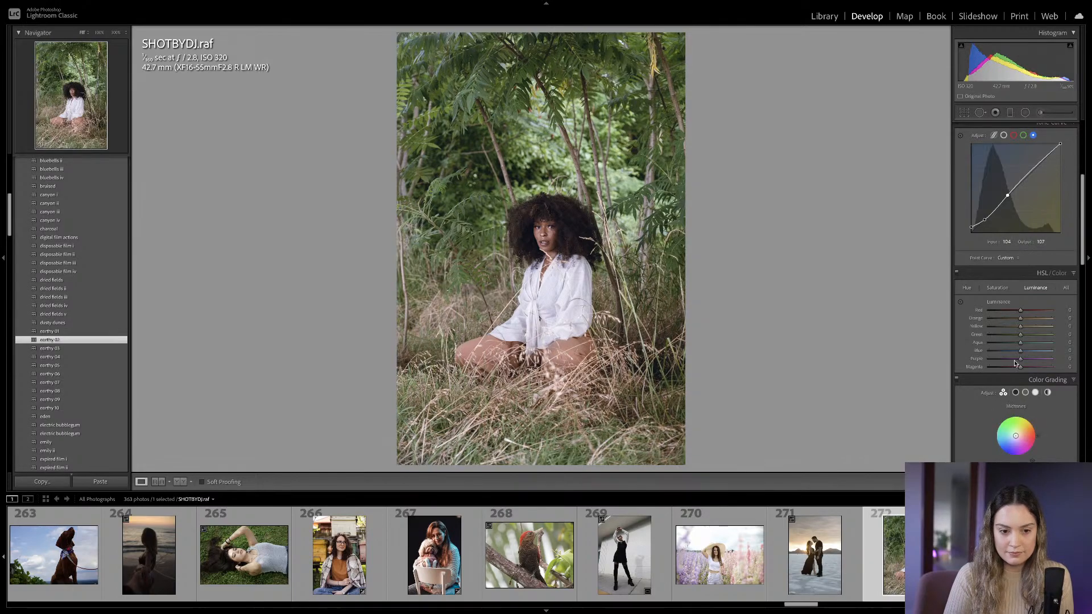
drag(1021, 319, 1022, 321)
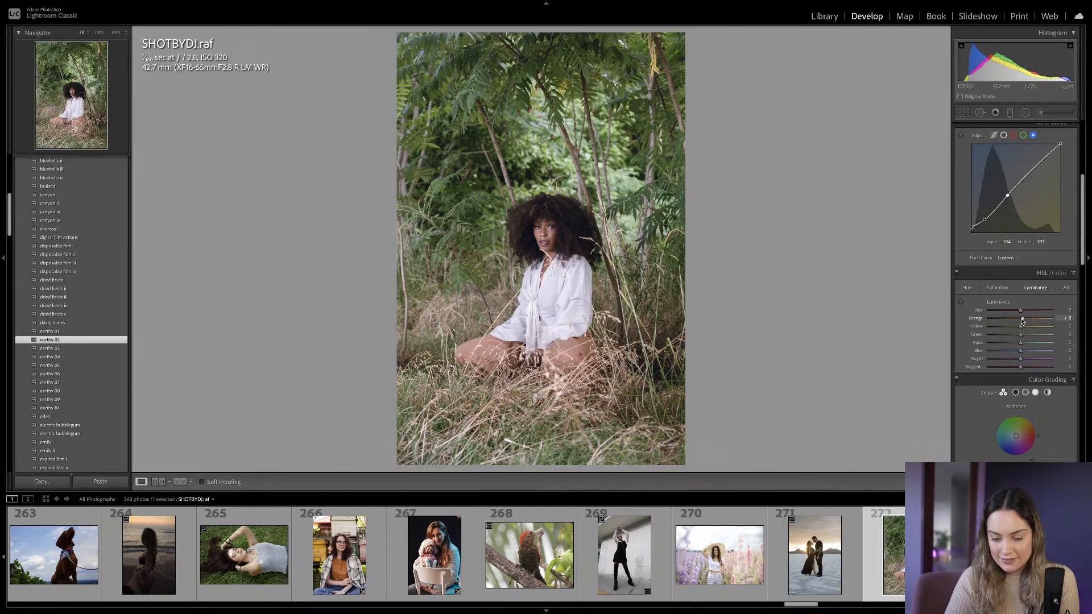
scroll(1021, 321, down, 1)
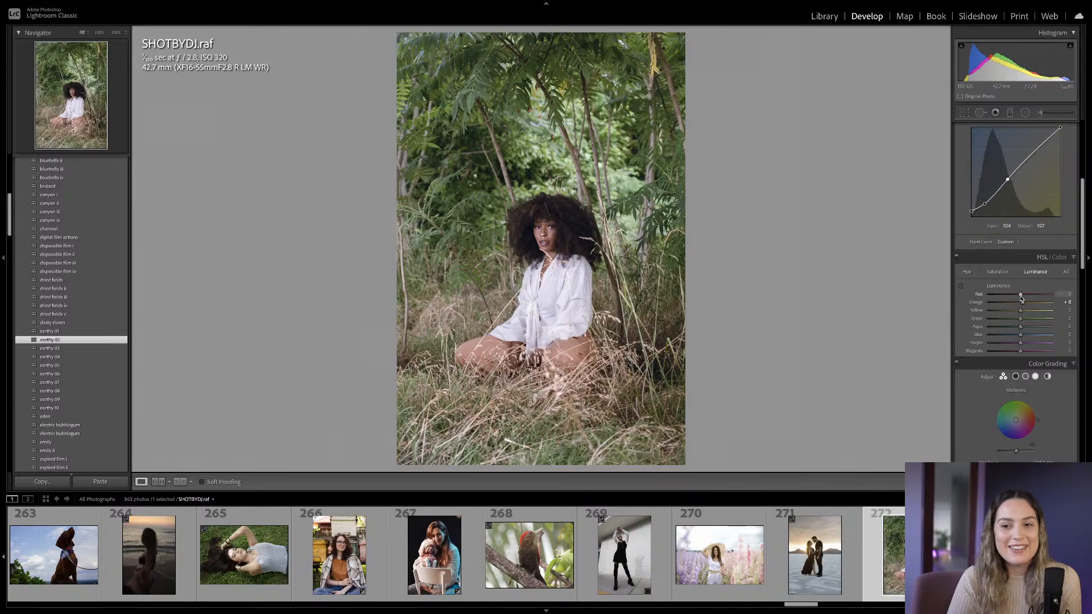
drag(1020, 294, 1022, 295)
Compare the photo of the seated woman before and after the edits.
scroll(1020, 294, down, 1)
scroll(1021, 296, down, 4)
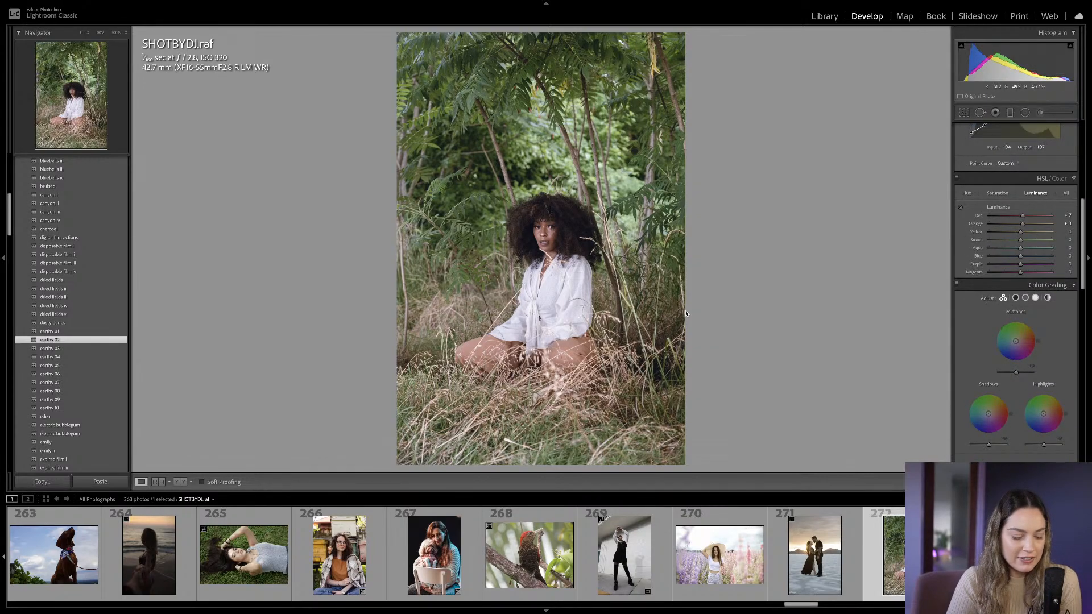
key(backslash)
key(backslash)
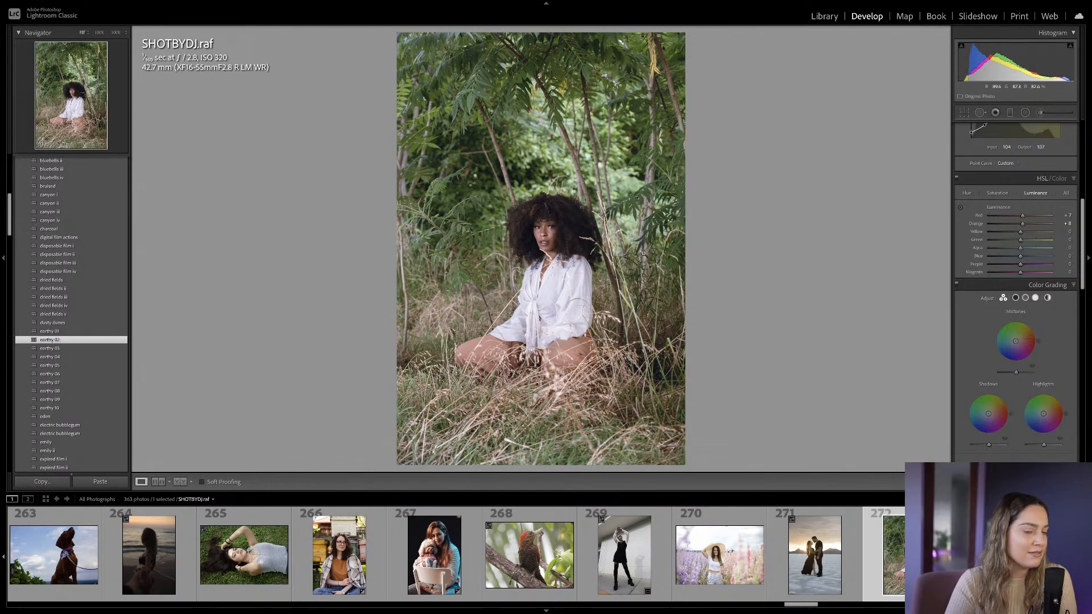
Tint the midtones a subtle warm yellow-orange and give the highlights a slight warm tint with color grading.
scroll(1045, 323, down, 1)
drag(1016, 325, 1019, 323)
scroll(1020, 323, down, 2)
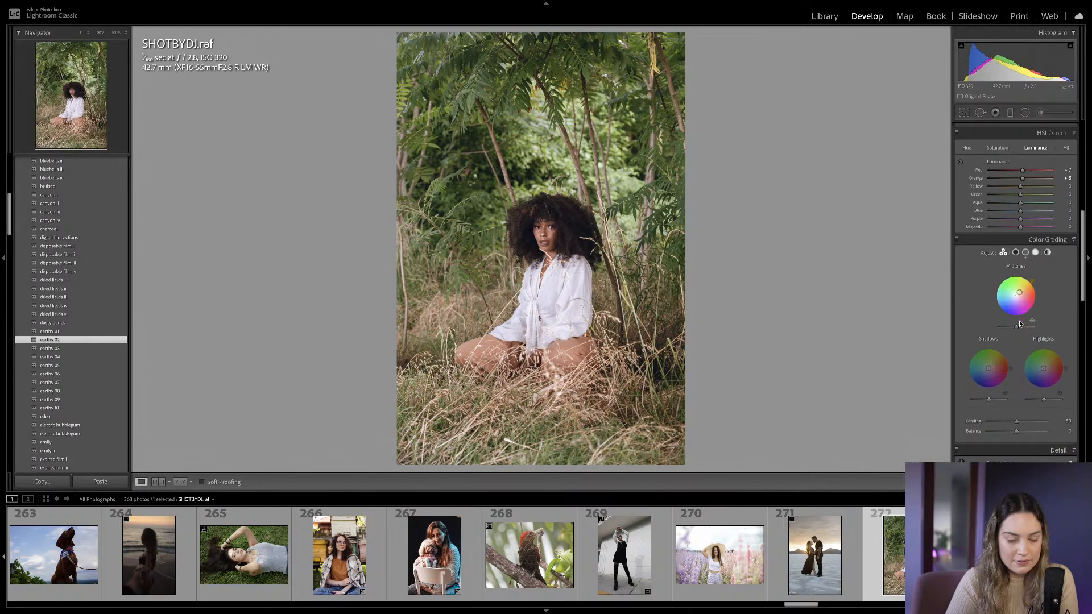
drag(1044, 361, 1043, 360)
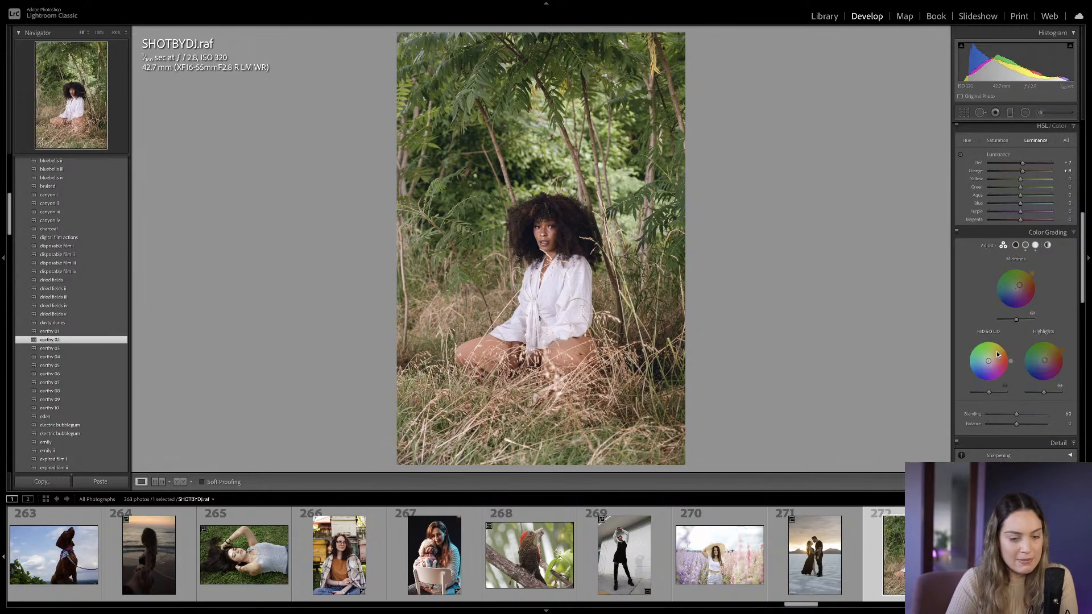
Give the shadows a very subtle warm tint with color grading.
drag(989, 360, 990, 360)
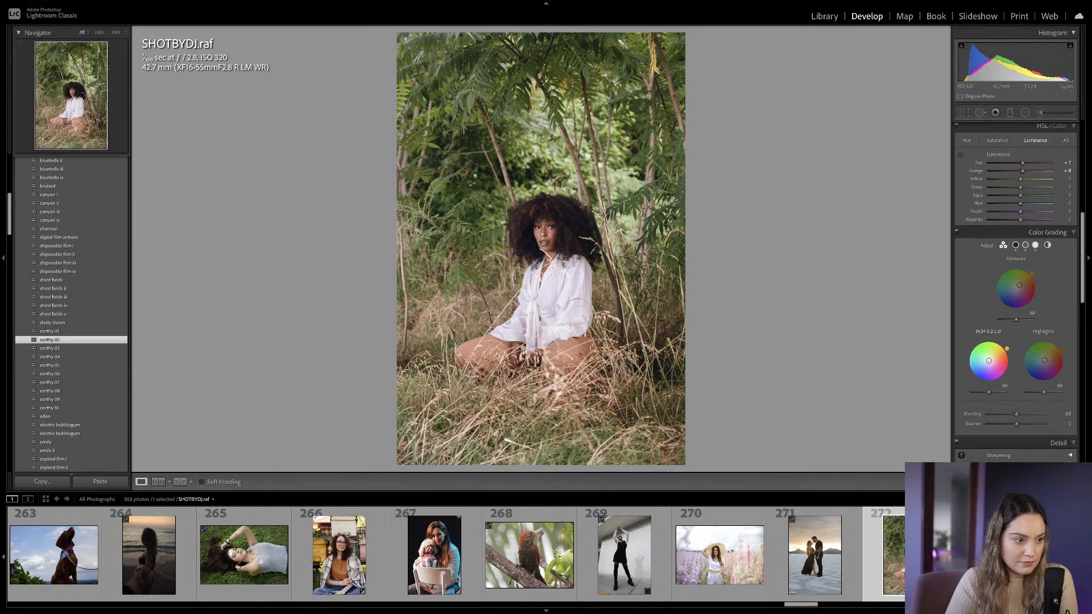
scroll(993, 362, down, 3)
drag(1007, 382, 1008, 383)
Calibrate the photo's colors with Shadows Tint +2, Red Primary Saturation +13 and Green Primary Saturation +20.
scroll(1010, 383, down, 7)
scroll(1010, 384, down, 11)
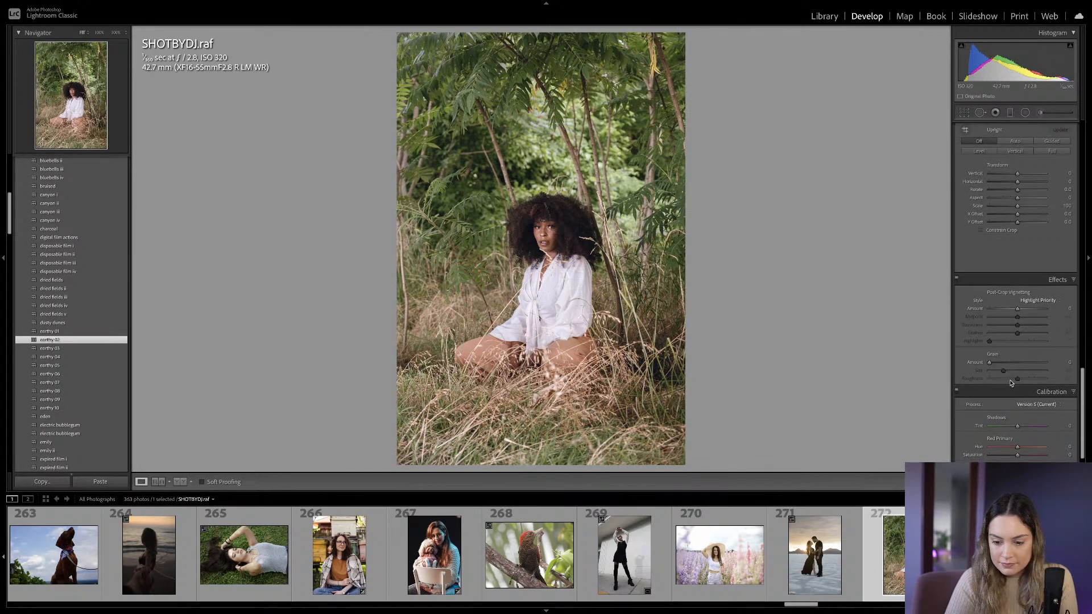
scroll(1011, 384, down, 1)
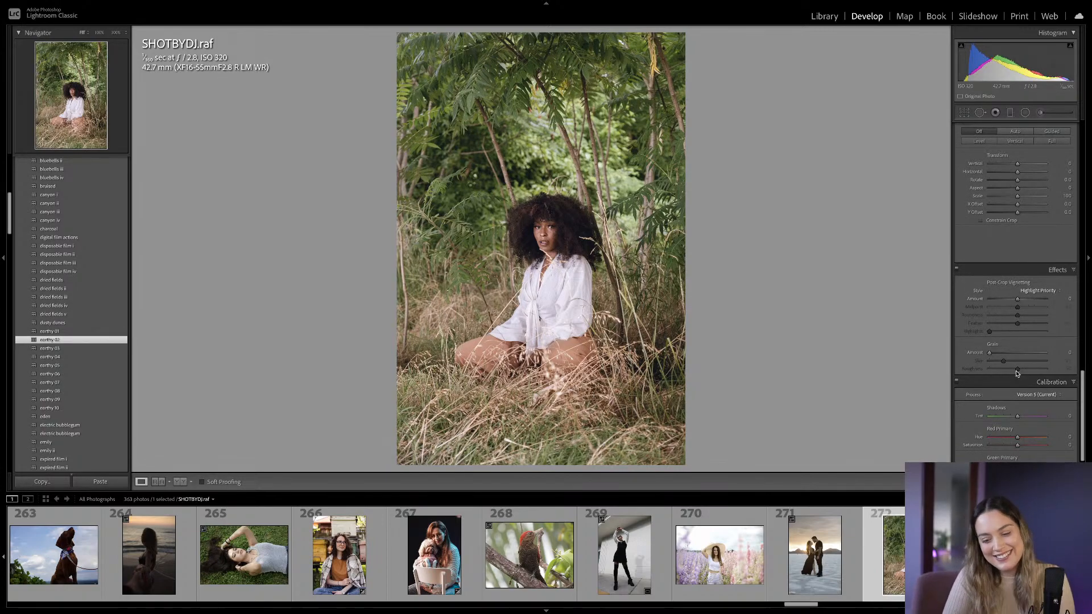
scroll(1018, 380, down, 3)
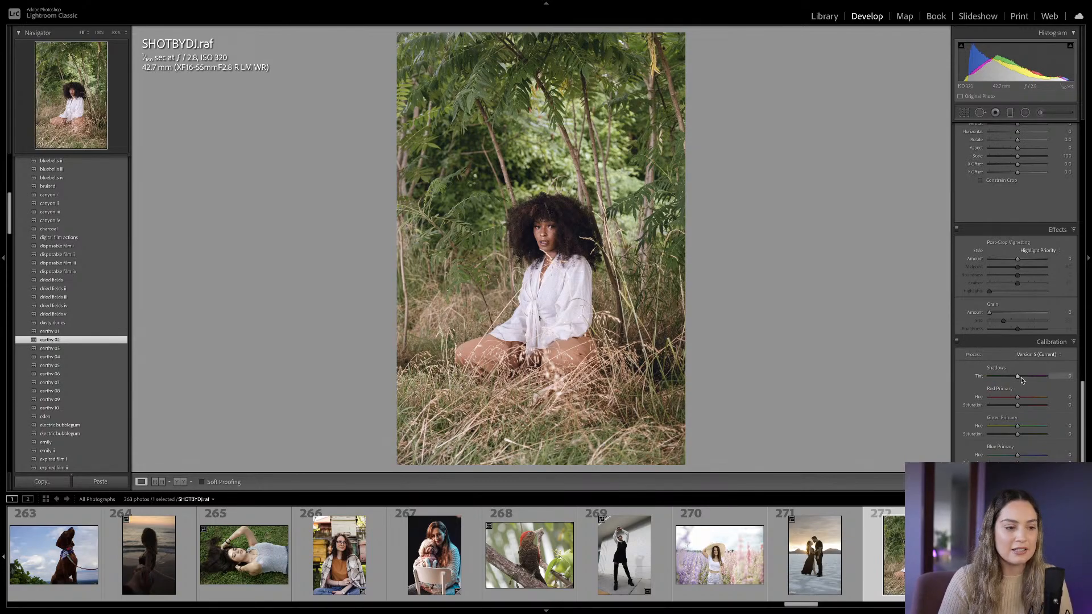
drag(1021, 377, 1020, 379)
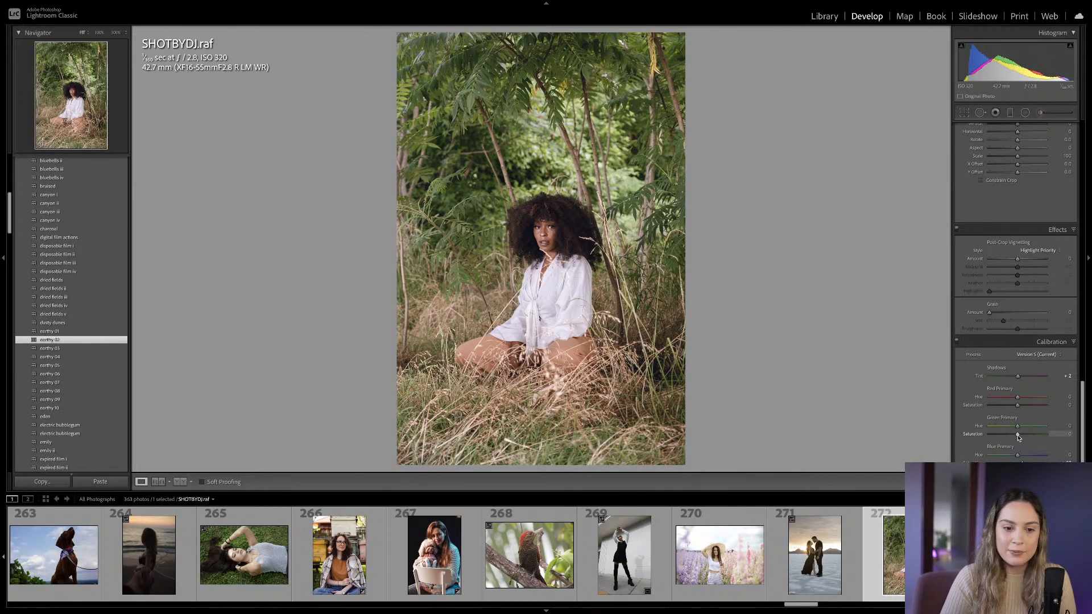
mouse_move(1018, 436)
mouse_down()
mouse_move(1024, 407)
mouse_move(1021, 434)
mouse_up()
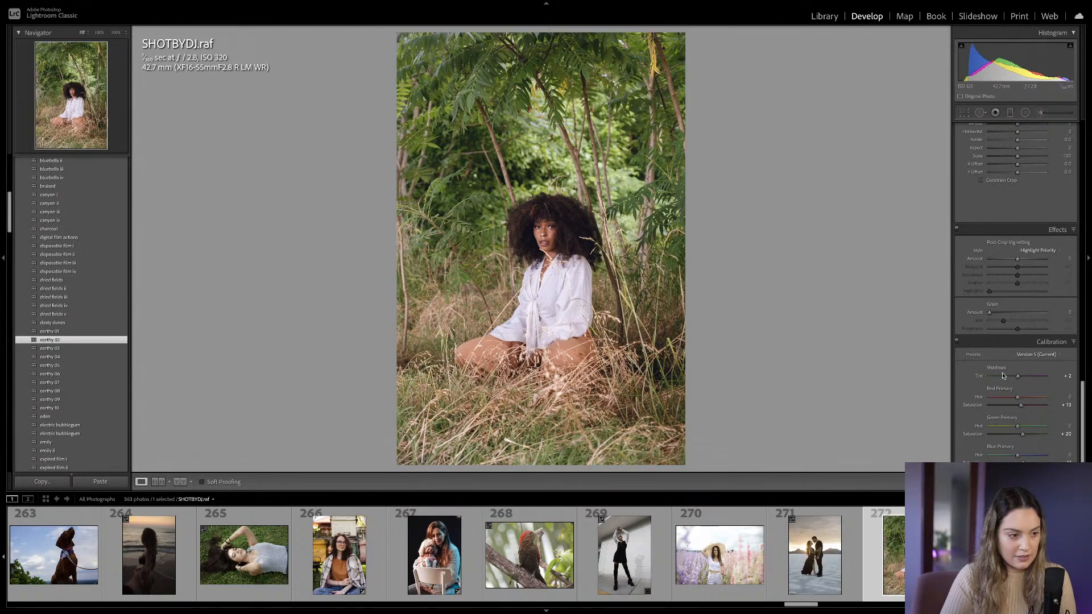
Darken the existing graduated filter over the foreground grass by lowering its exposure and setting its Highlights to -26.
scroll(1000, 372, up, 10)
scroll(1000, 373, up, 3)
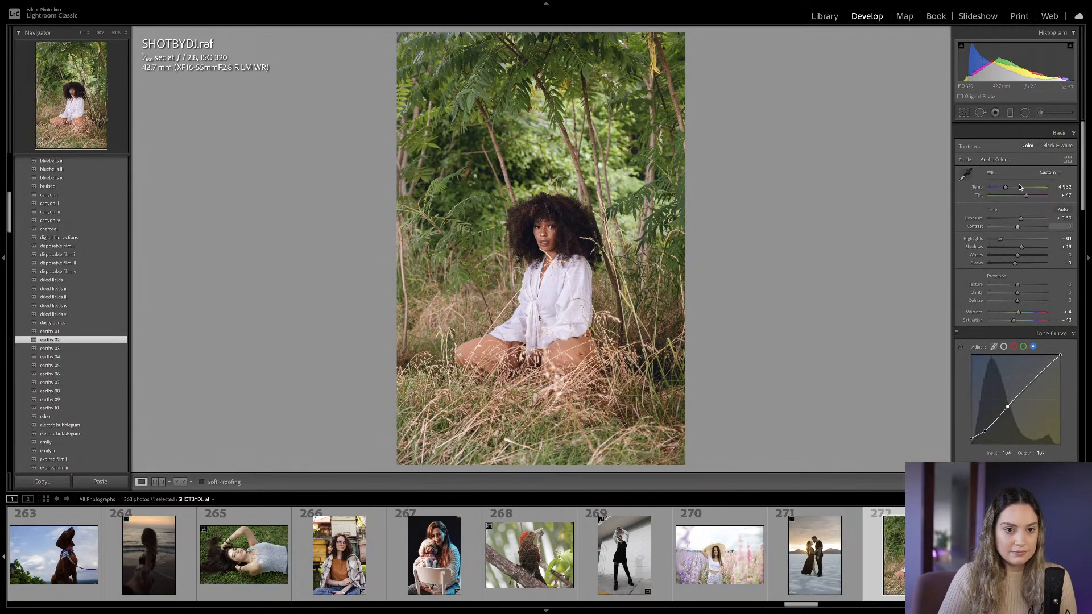
click(1009, 113)
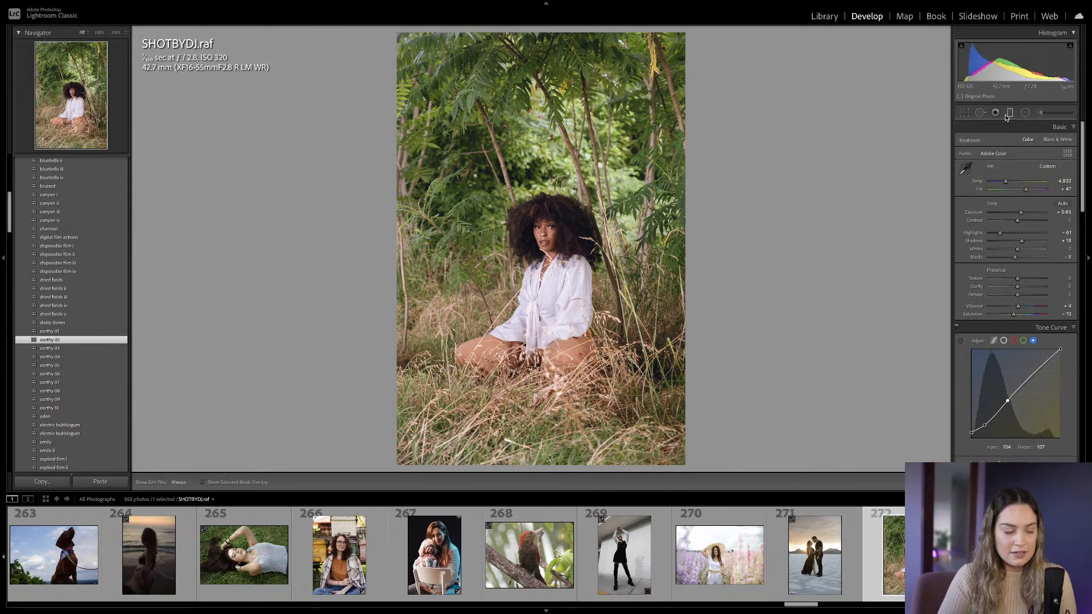
click(540, 348)
drag(1018, 188, 1010, 189)
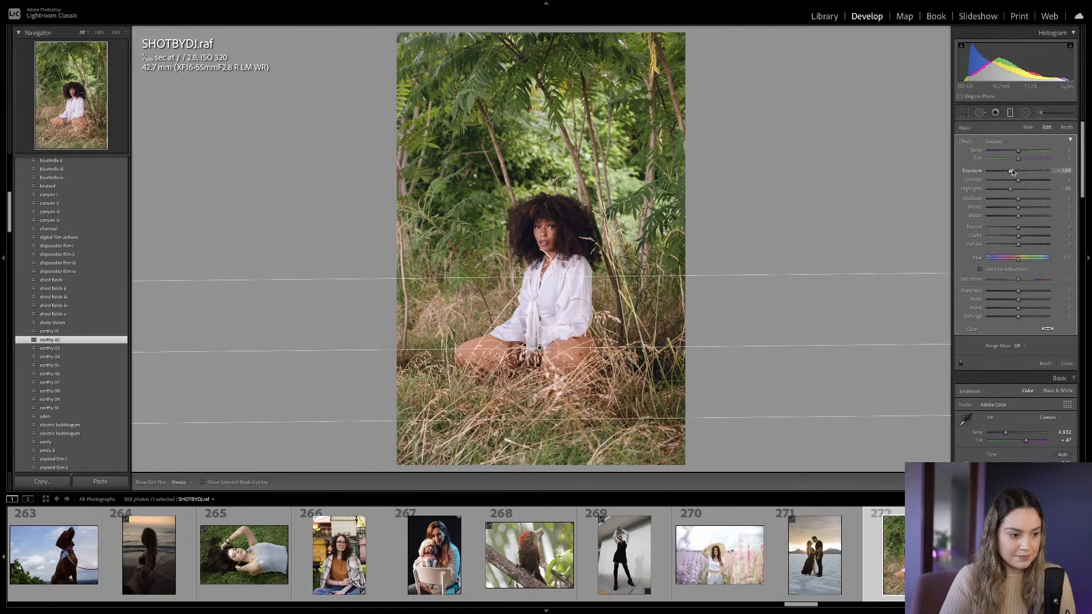
key(m)
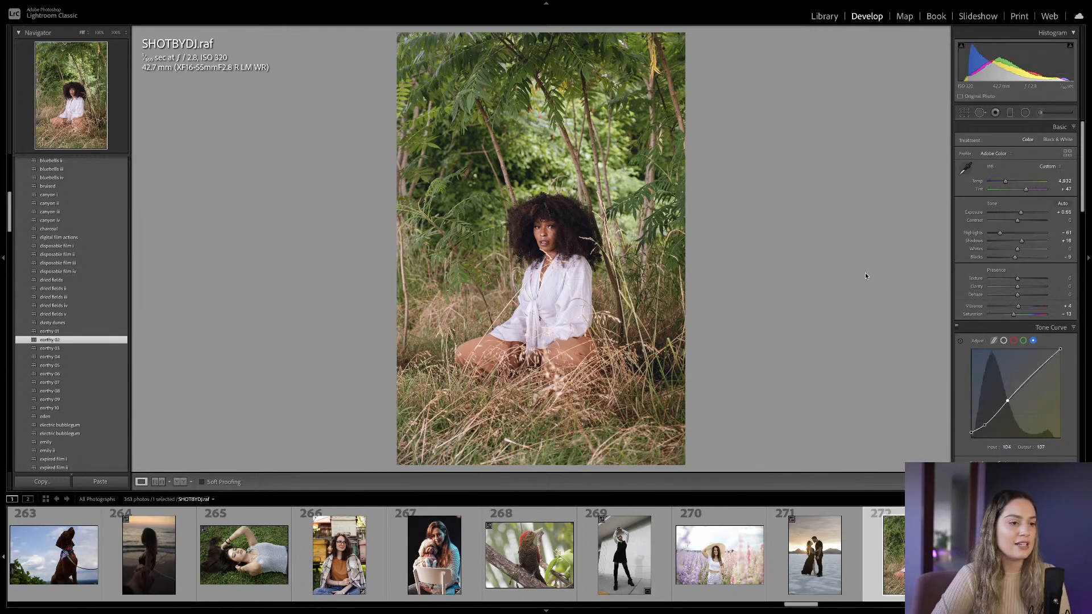
Compare the finished portrait of the seated woman with its unedited version several times.
key(backslash)
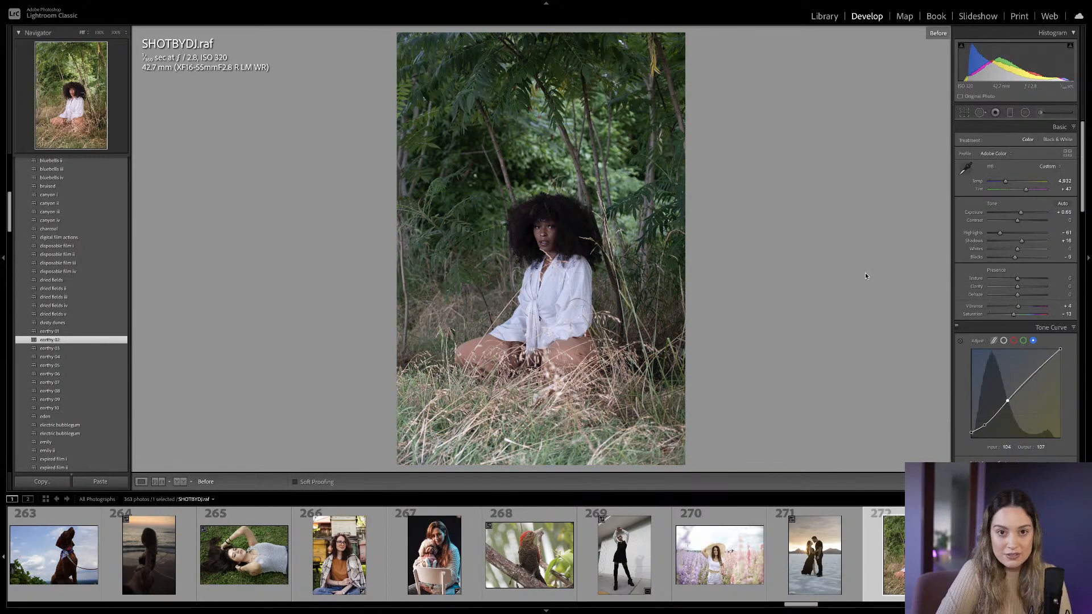
key(backslash)
key(backslash)
key(backslash)
key(backslash)
key(backslash)
key(backslash)
key(backslash)
key(backslash)
key(backslash)
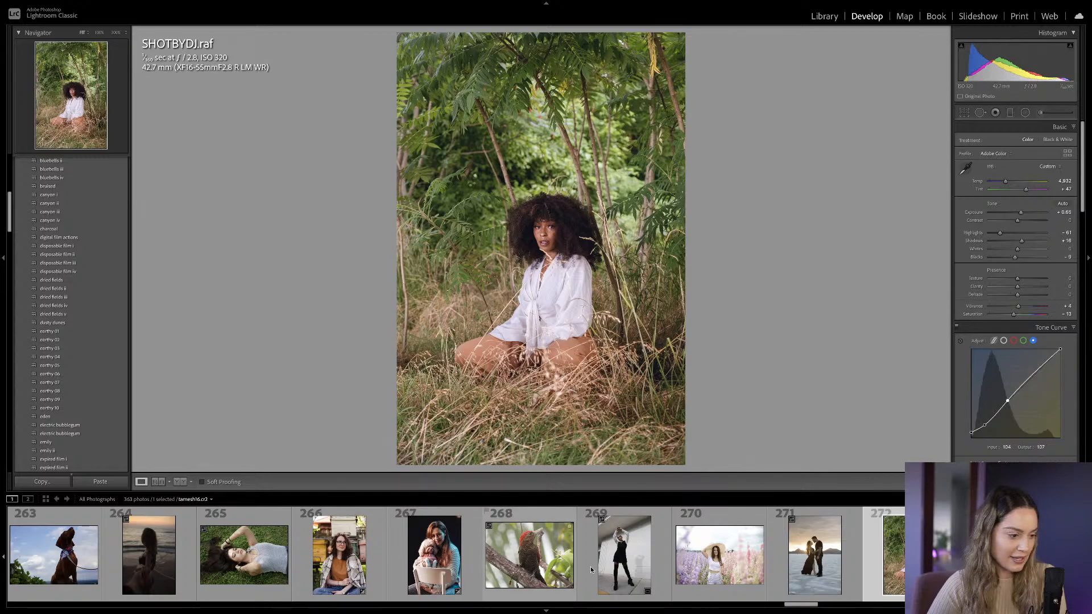
Find and open the photo of the hikers crossing the snowy glacier for editing.
scroll(524, 526, right, 8)
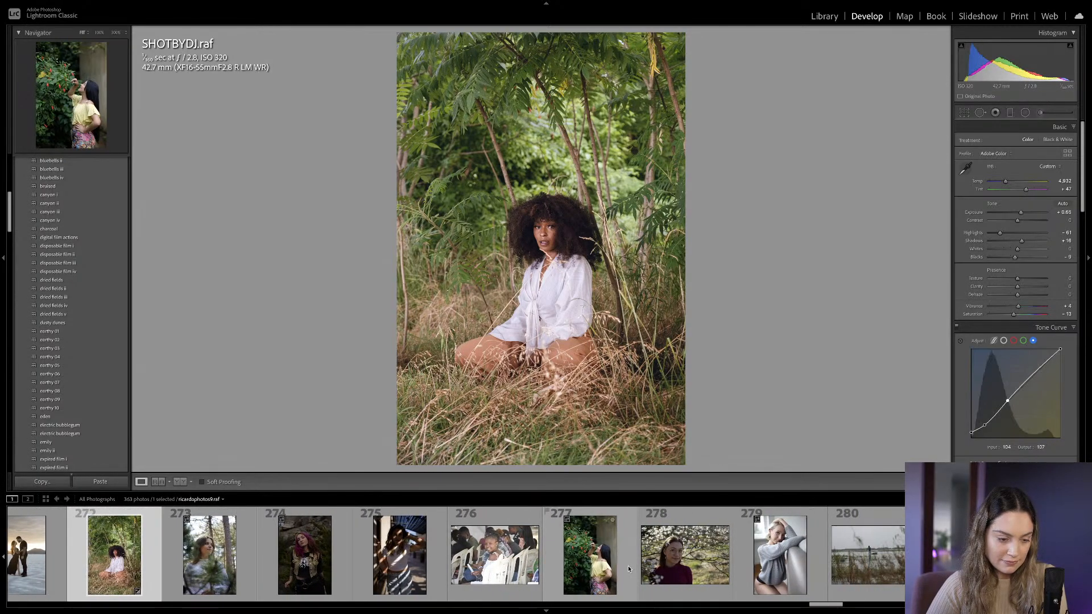
scroll(629, 568, right, 2)
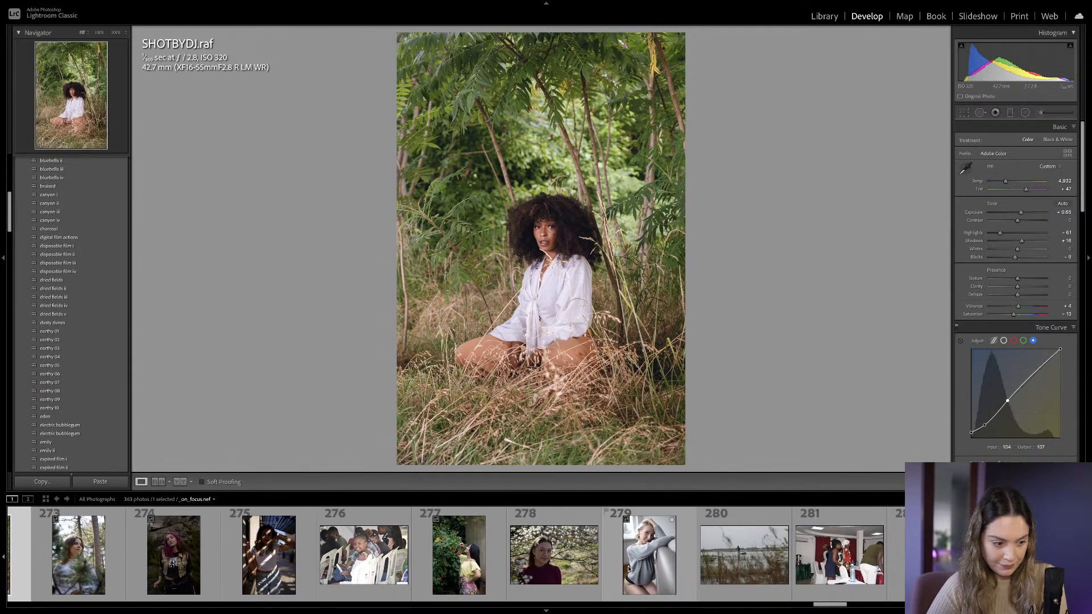
scroll(629, 568, right, 4)
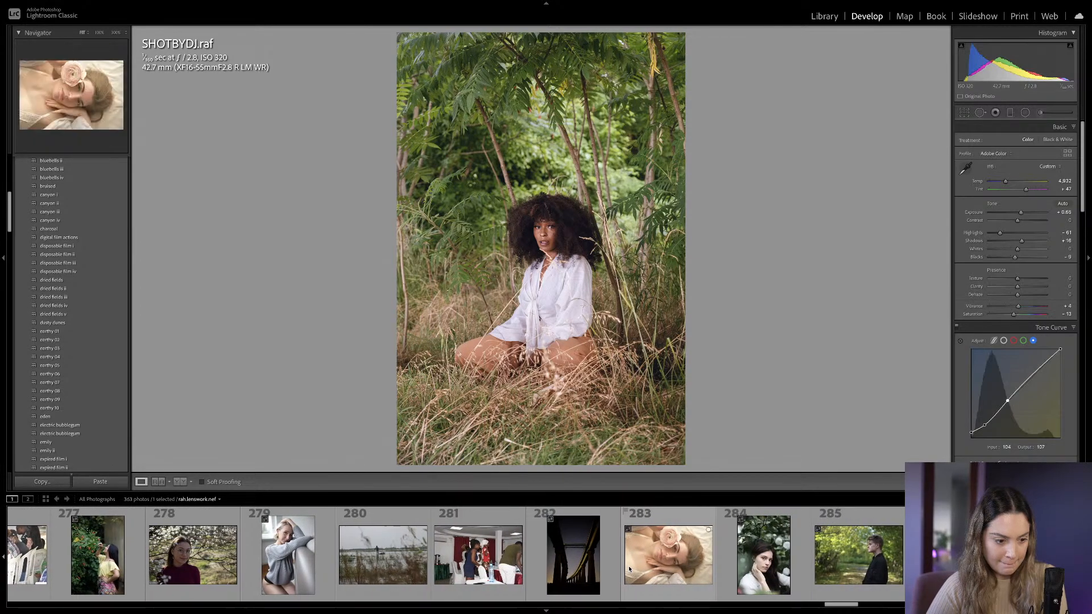
scroll(629, 569, right, 8)
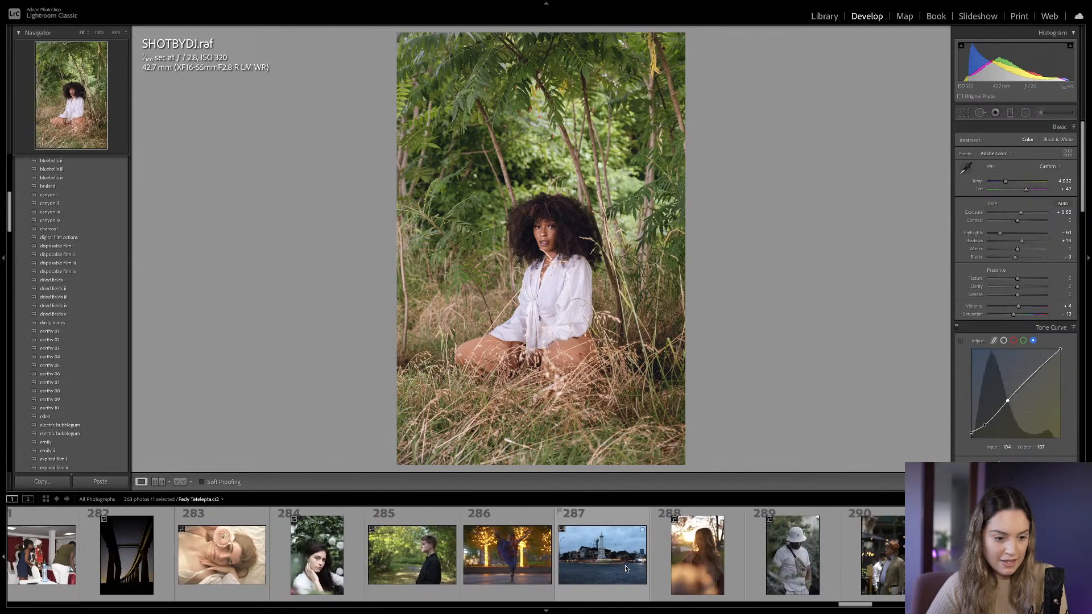
scroll(625, 567, right, 2)
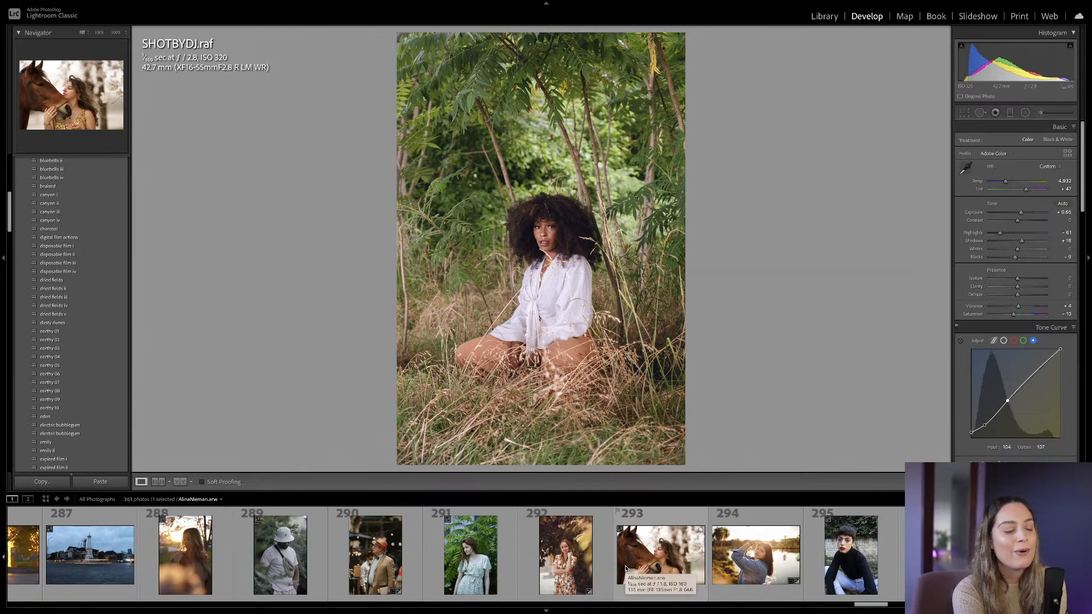
scroll(629, 567, down, 7)
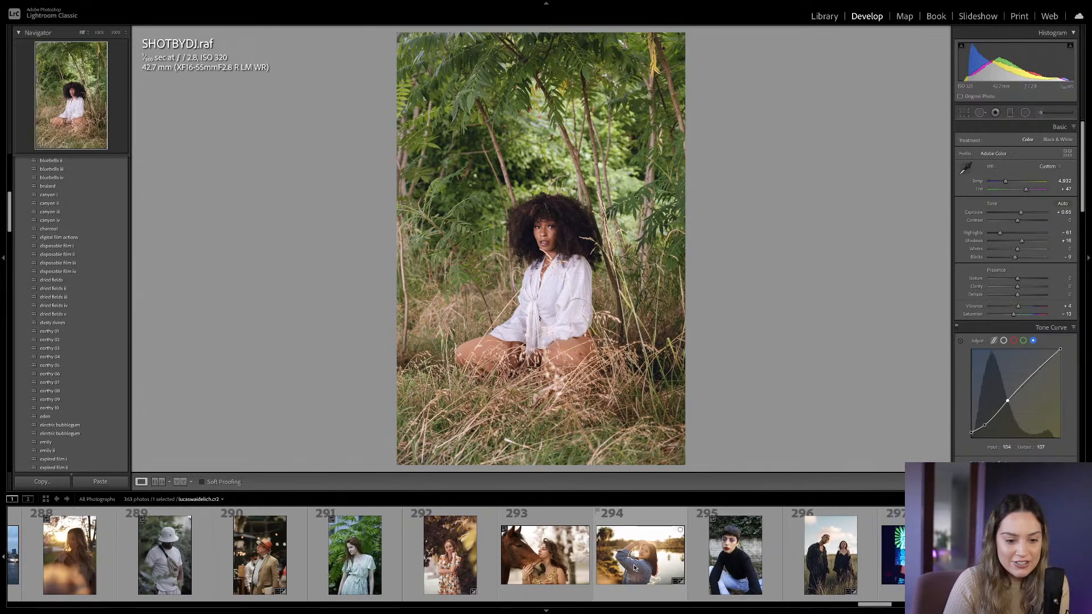
click(641, 566)
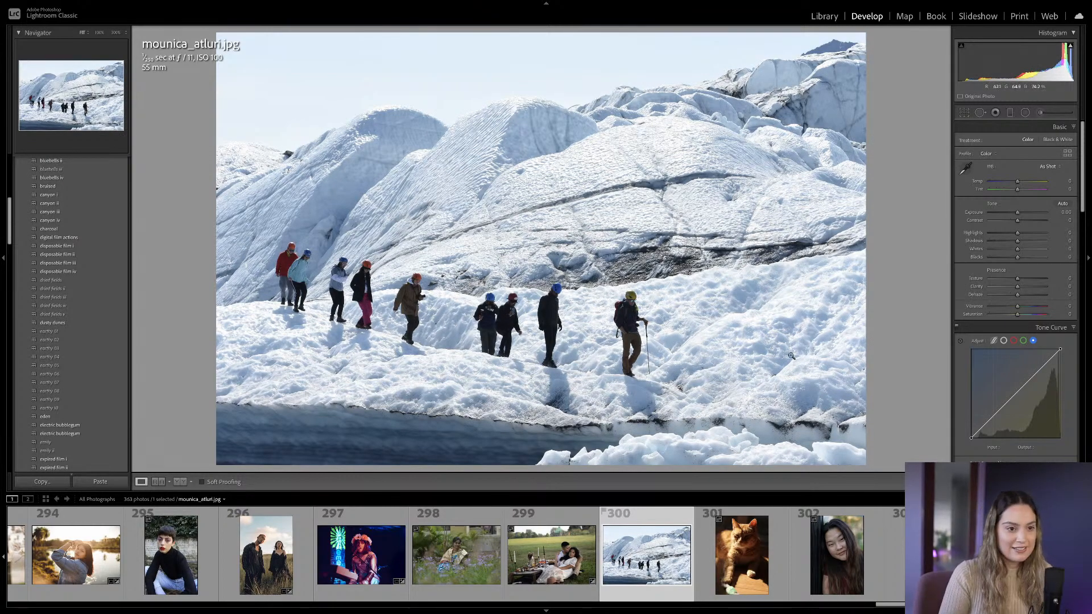
Try a lens profile correction on the glacier photo with Sony as the lens make.
scroll(1020, 349, down, 10)
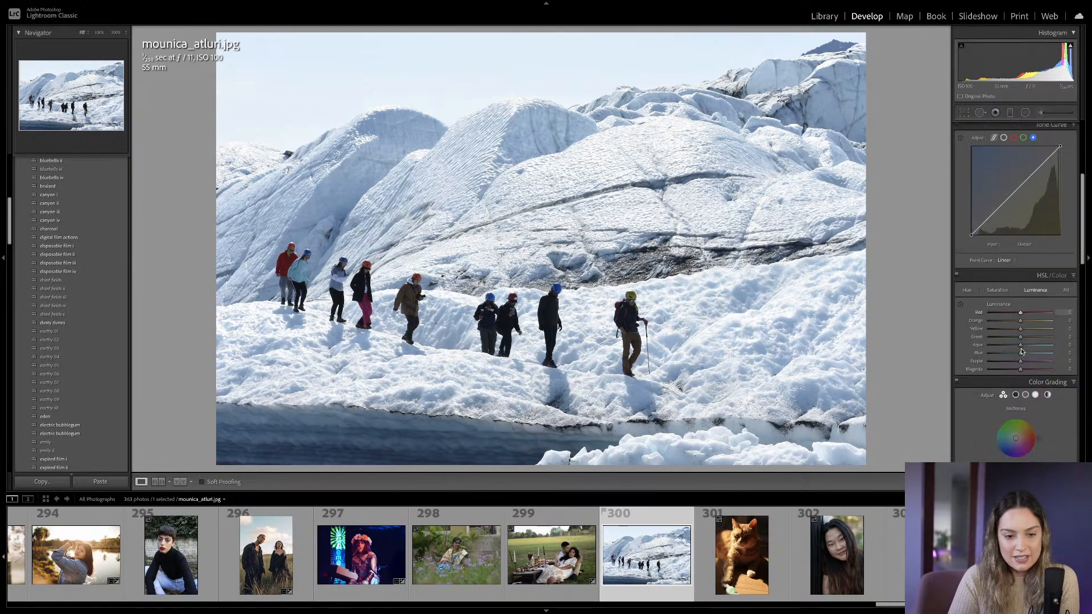
scroll(1022, 351, down, 2)
click(1002, 319)
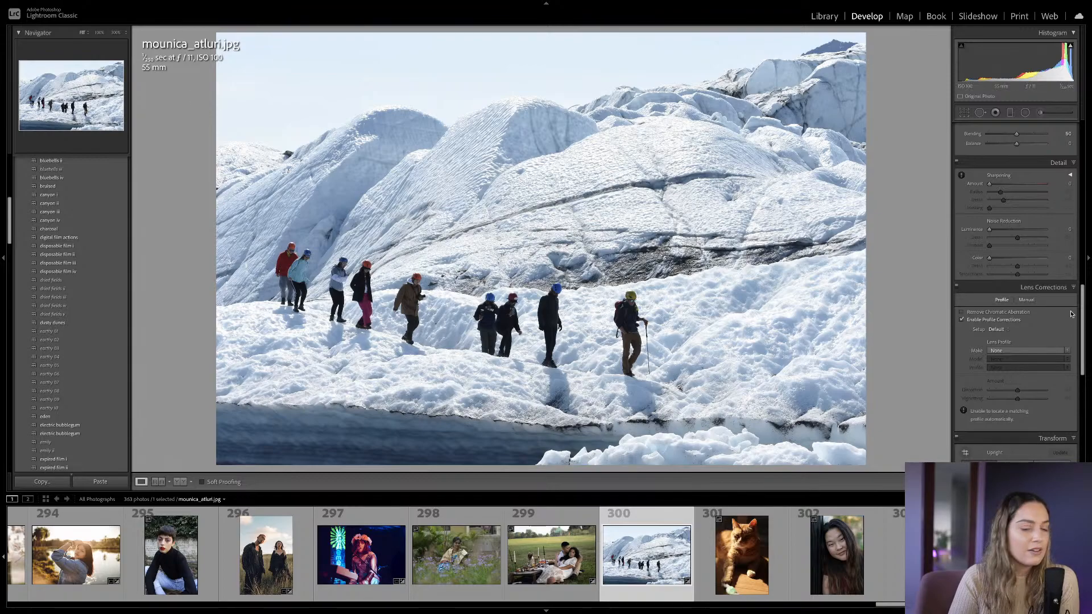
click(1003, 320)
click(988, 321)
click(999, 351)
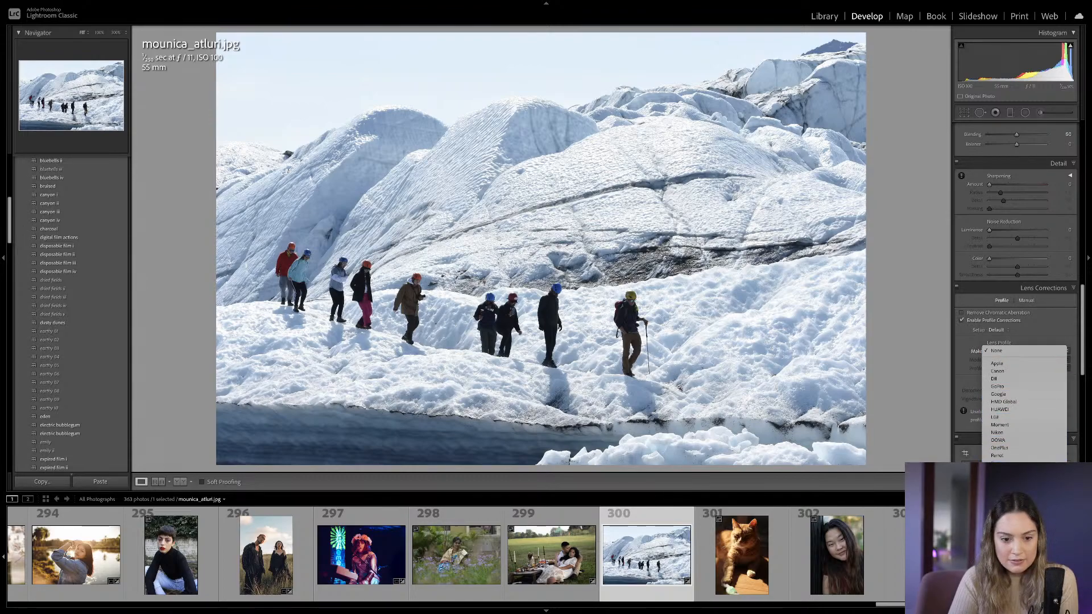
click(996, 486)
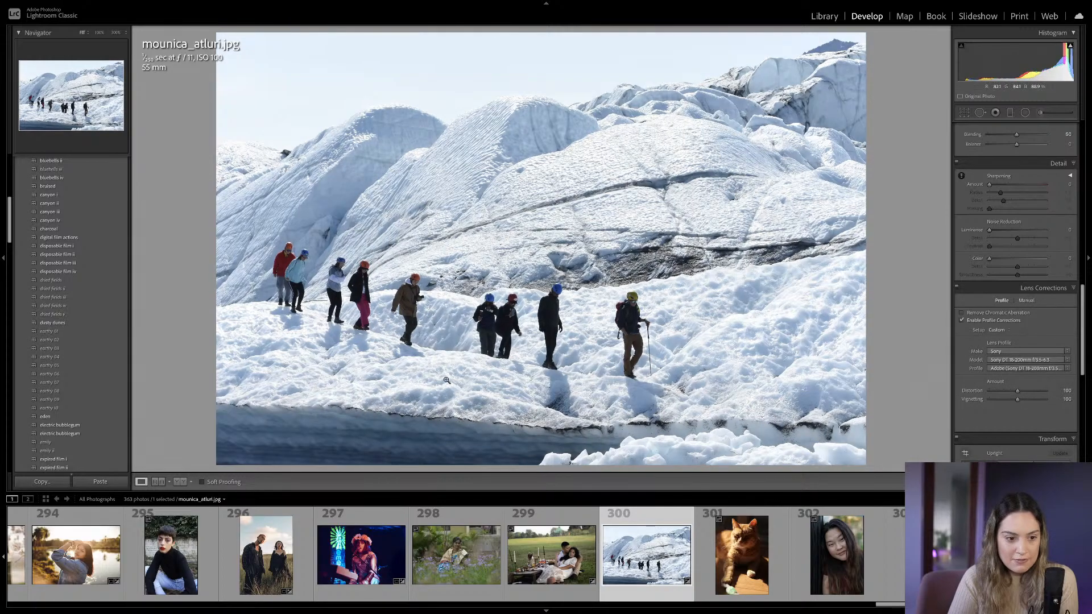
Try Canon as the lens make, browse its lens models, and turn profile corrections off.
click(1022, 361)
click(1022, 363)
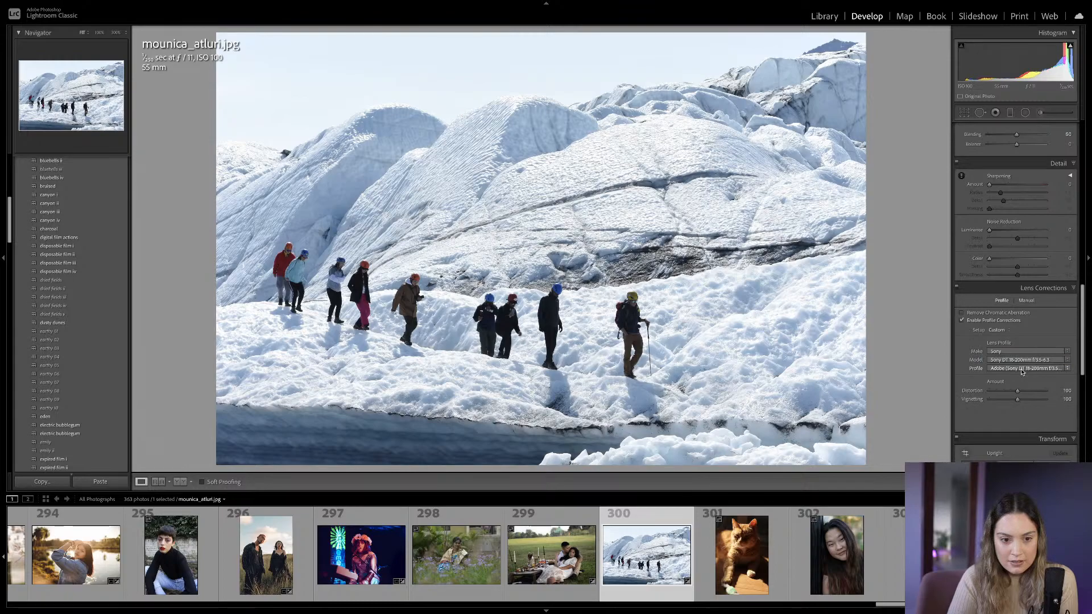
click(1019, 352)
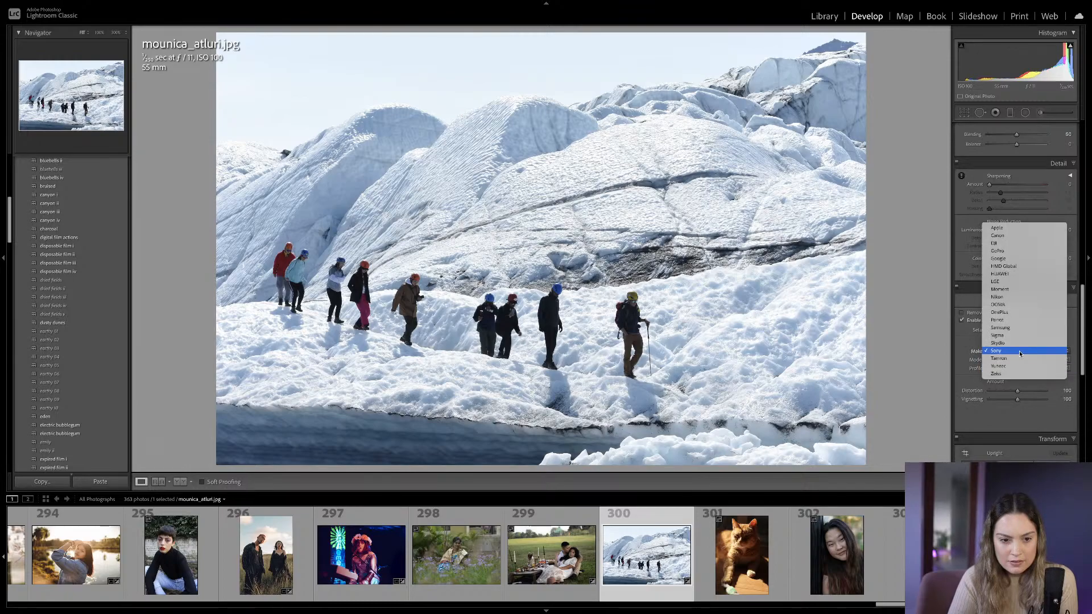
click(1019, 234)
click(1013, 360)
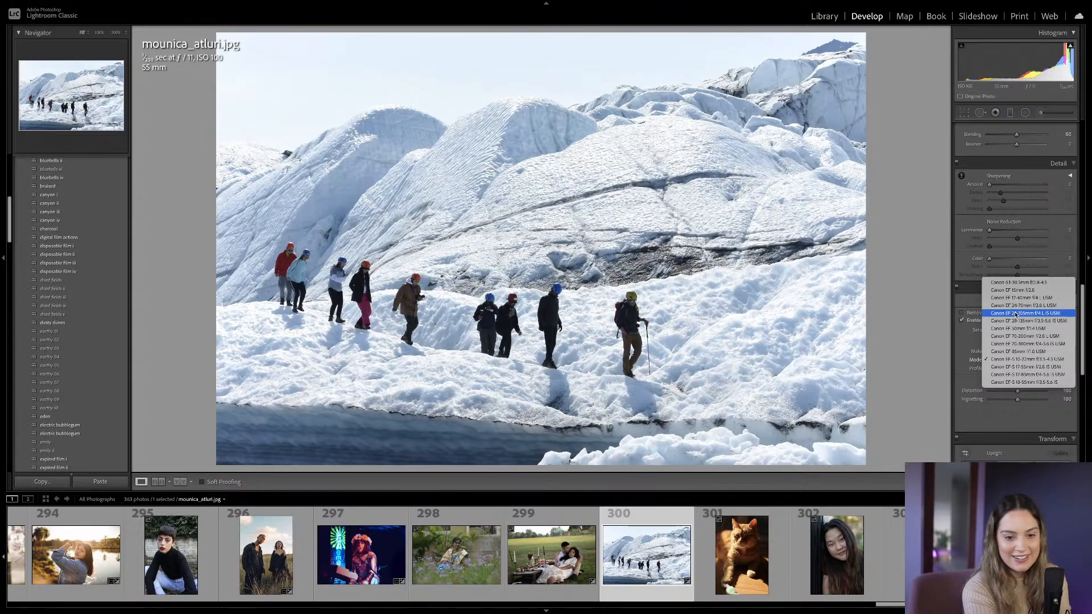
click(973, 350)
click(961, 320)
Try a point curve with the black point lifted to output 22, lowered shadows and a midtone point at input 126, output 125.
scroll(990, 349, up, 15)
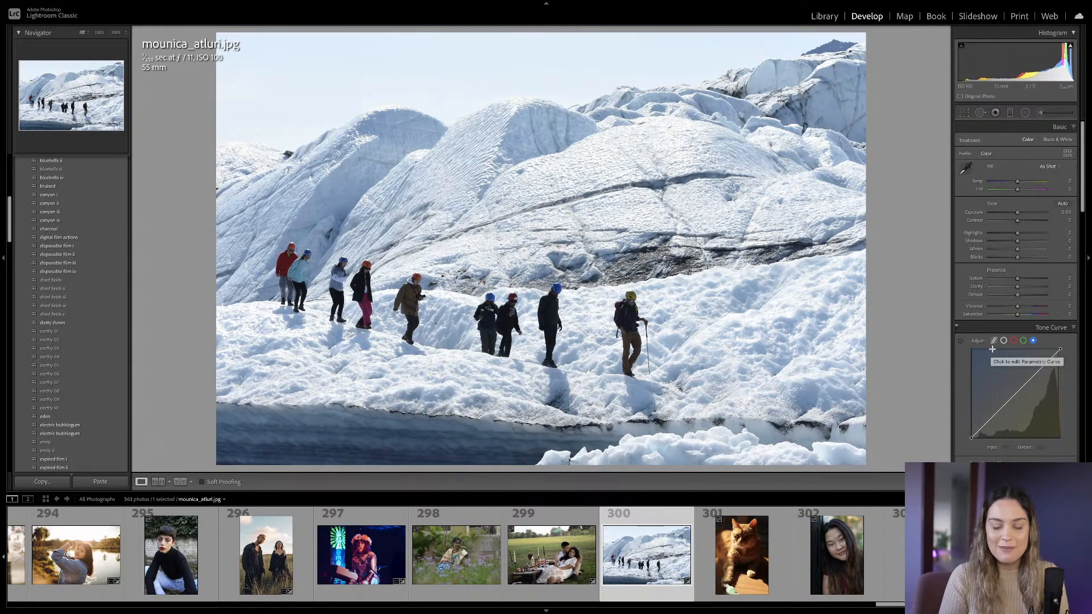
click(1004, 340)
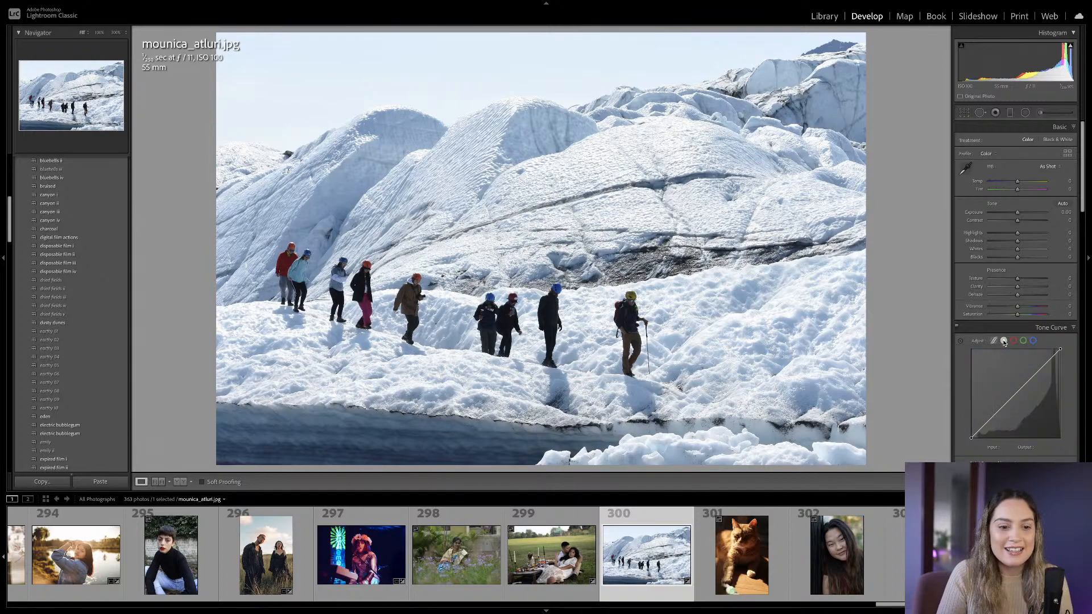
scroll(1011, 344, down, 3)
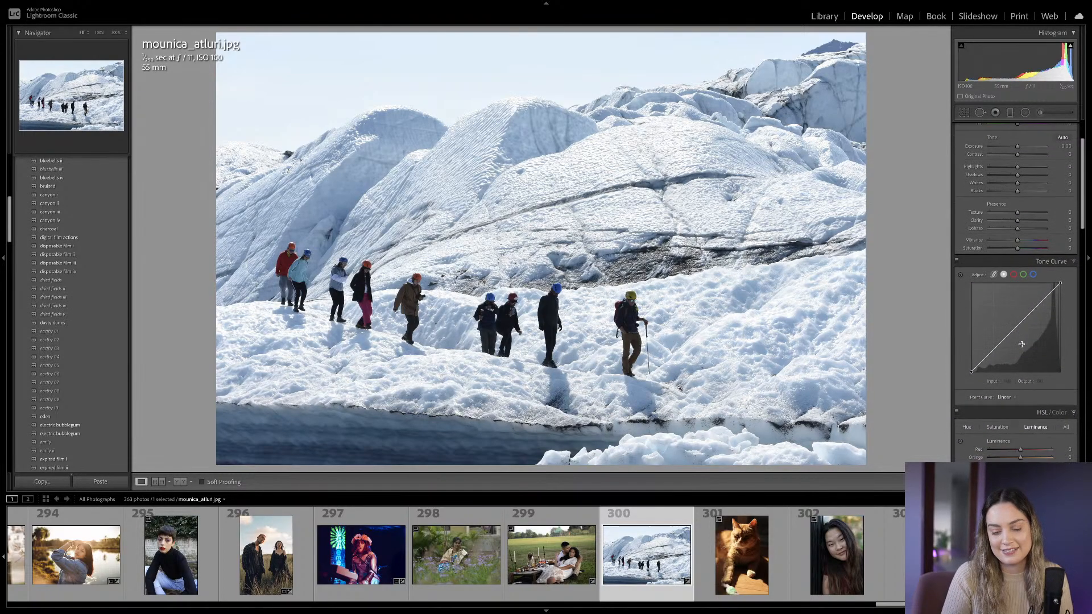
drag(971, 369, 970, 361)
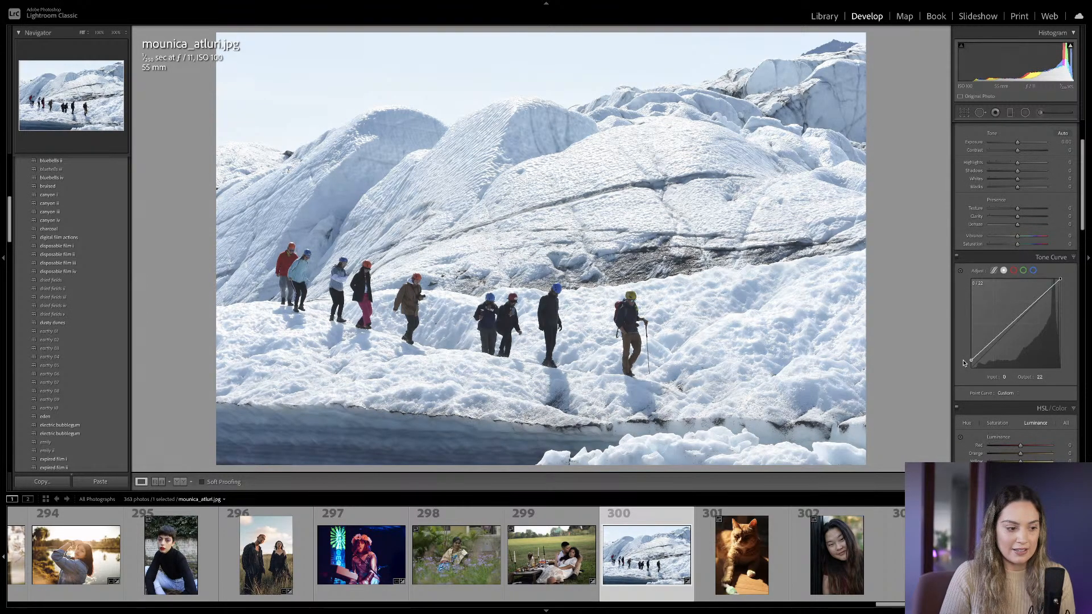
drag(982, 350, 1015, 329)
scroll(1014, 285, up, 1)
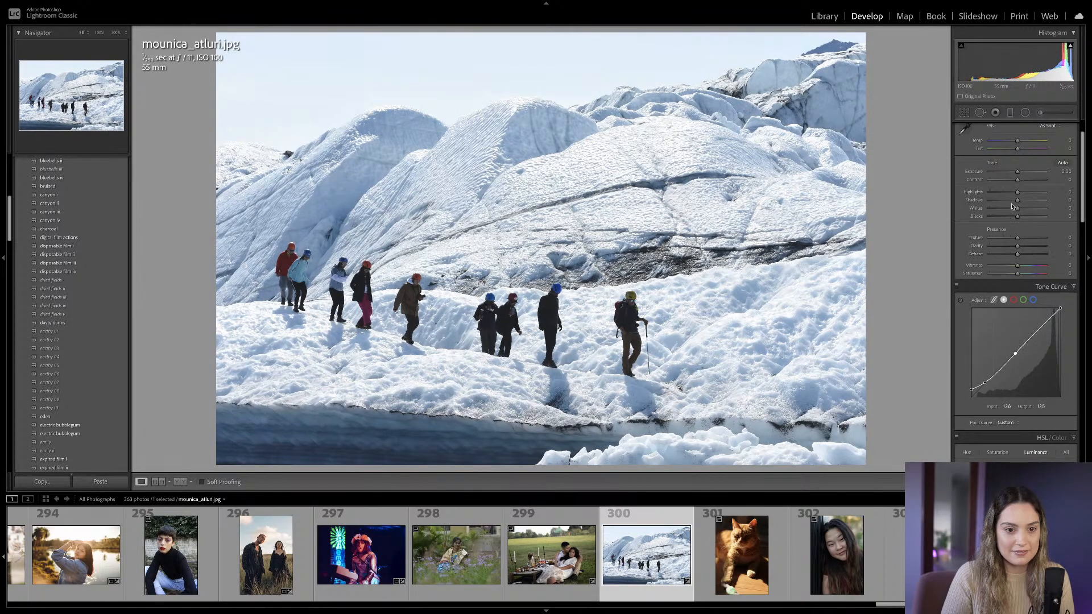
Raise the Shadows slightly and reset the point curve channel.
drag(1018, 204, 1022, 203)
right_click(996, 345)
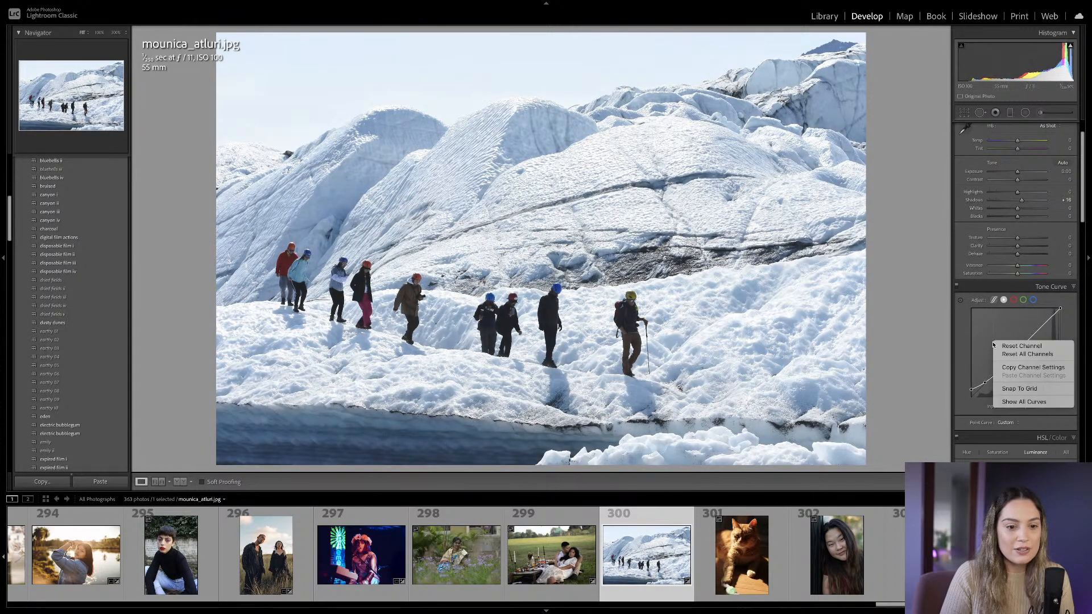
click(996, 345)
Adjust the glacier photo's tone with Highlights -24, Shadows +37 and Contrast +18.
scroll(1014, 229, up, 2)
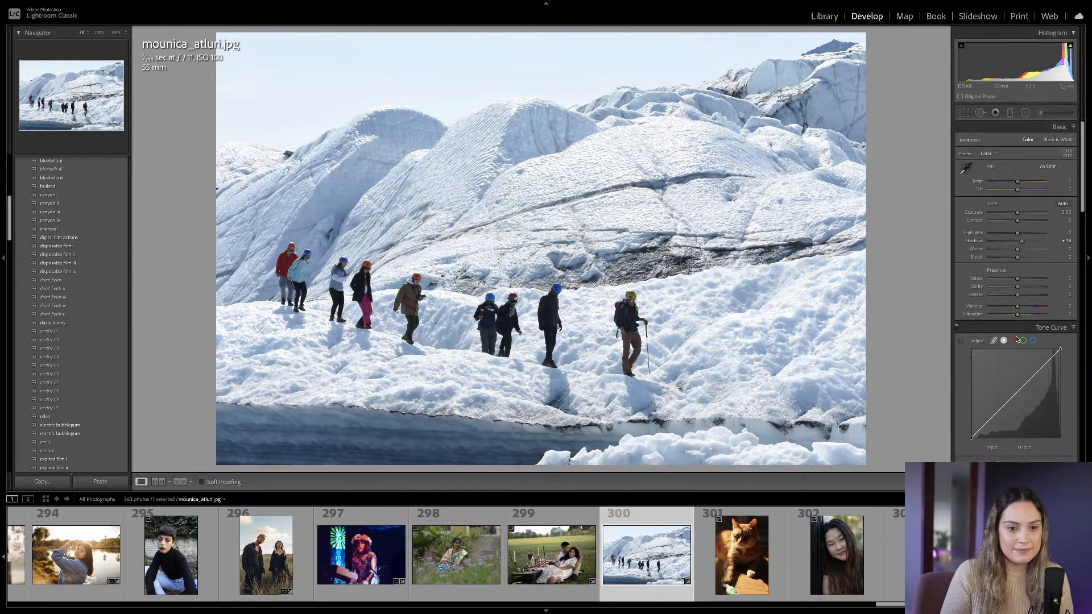
mouse_move(1025, 239)
mouse_down()
mouse_move(1011, 234)
mouse_move(1020, 225)
mouse_up()
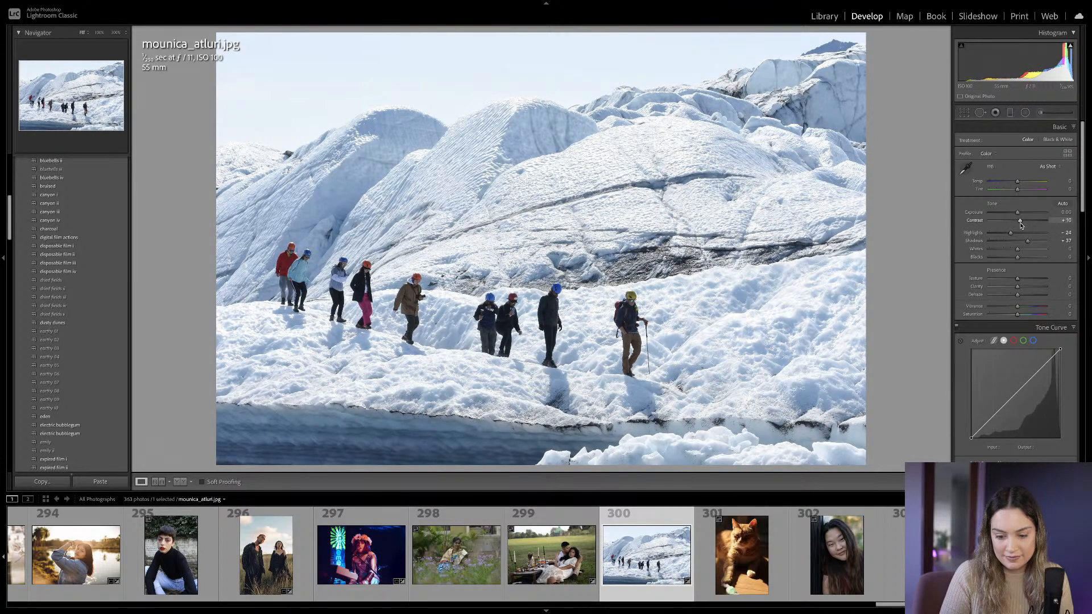
drag(1022, 224, 1023, 221)
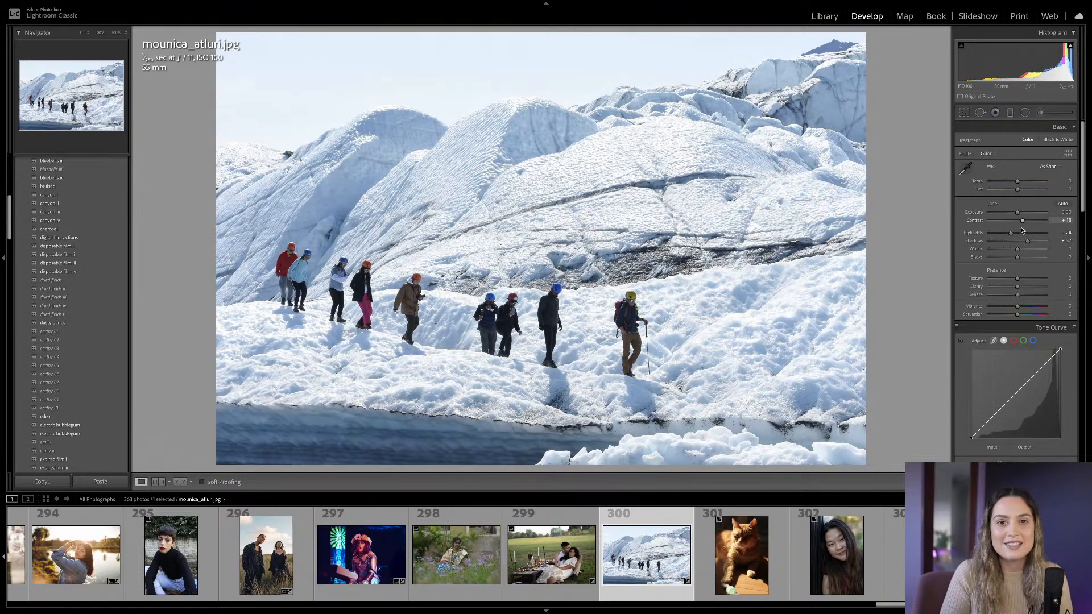
Refine the glacier photo's basic adjustments with Blacks -2, Temp +2, Highlights about -38 and Exposure about +0.15.
drag(1018, 259, 1017, 259)
drag(1018, 213, 1019, 186)
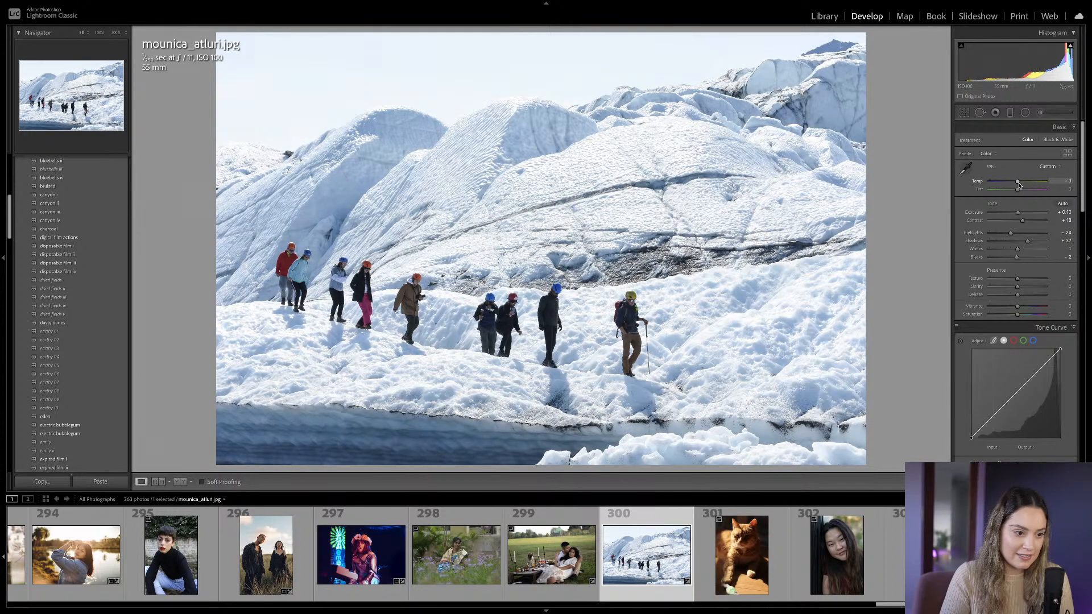
drag(1011, 233, 1020, 213)
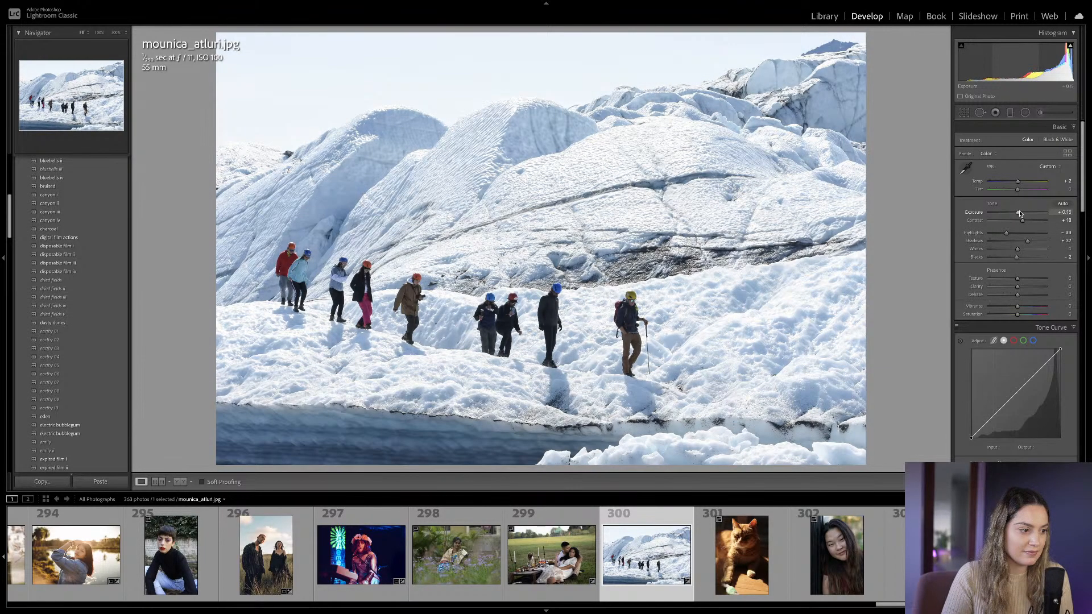
Desaturate the hikers' clothing colours with Yellow at -100, Orange at -29, Magenta at about -80 and Red roughly halved.
scroll(1012, 227, down, 15)
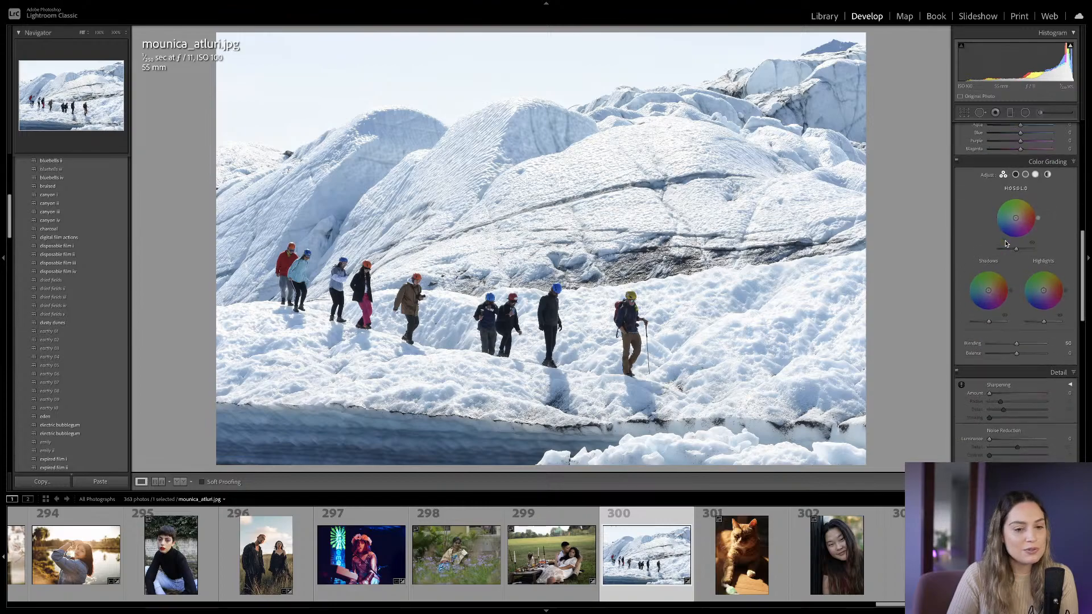
scroll(1004, 243, down, 1)
drag(1043, 272, 988, 274)
scroll(1041, 276, up, 1)
scroll(1026, 281, up, 1)
scroll(1026, 282, up, 4)
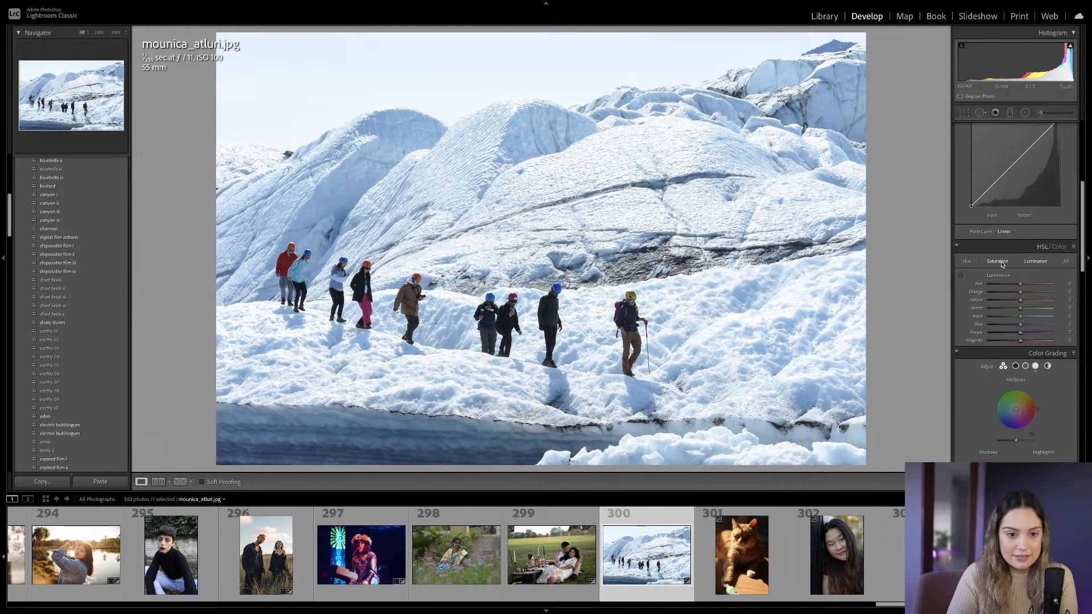
drag(1011, 300, 947, 302)
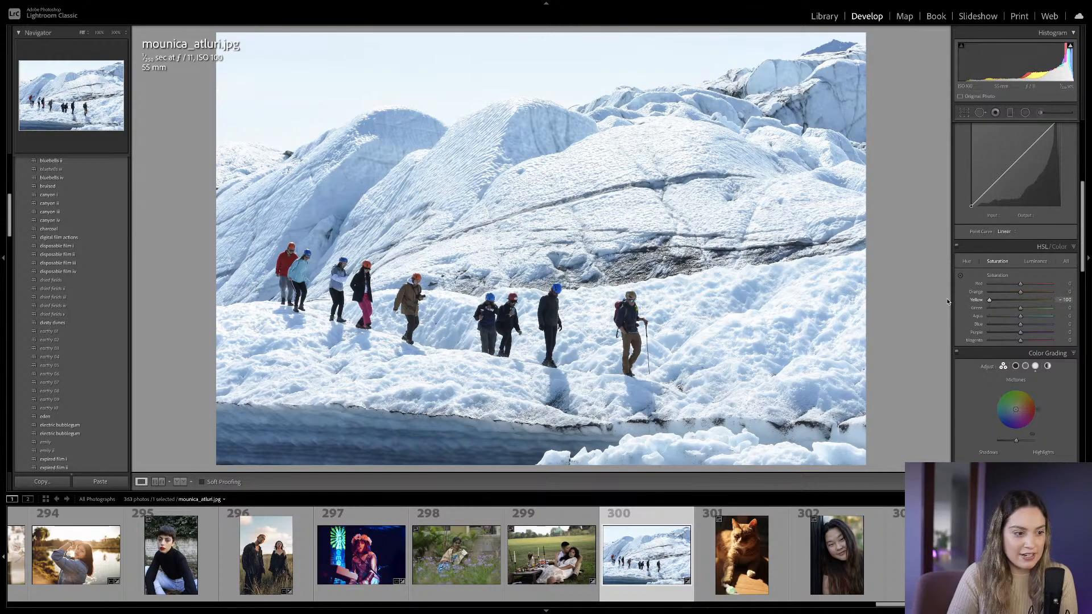
mouse_move(1018, 293)
mouse_down()
mouse_move(949, 296)
mouse_move(1008, 296)
mouse_move(1002, 287)
mouse_up()
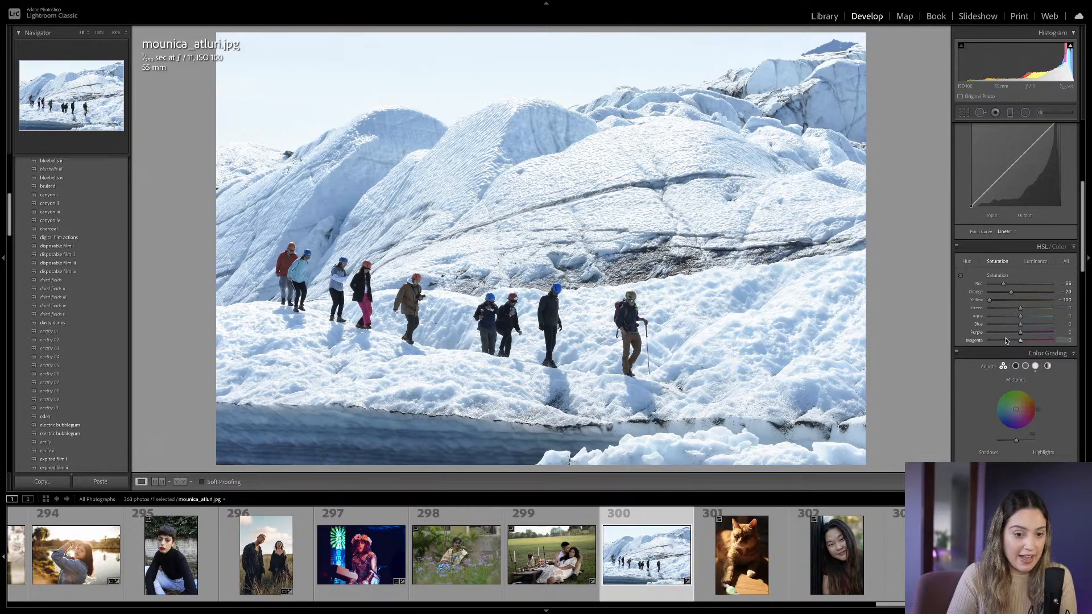
drag(1005, 341, 988, 340)
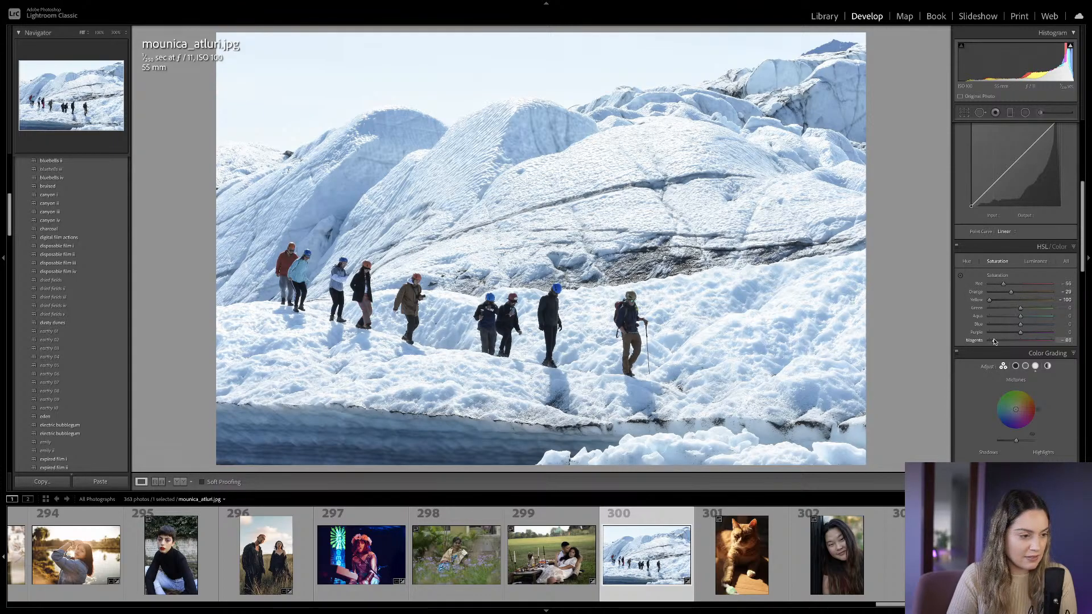
Darken the clothing colours with Luminance values of Red -24, Yellow -51, Purple -15 and Magenta -26.
click(1035, 261)
click(1009, 340)
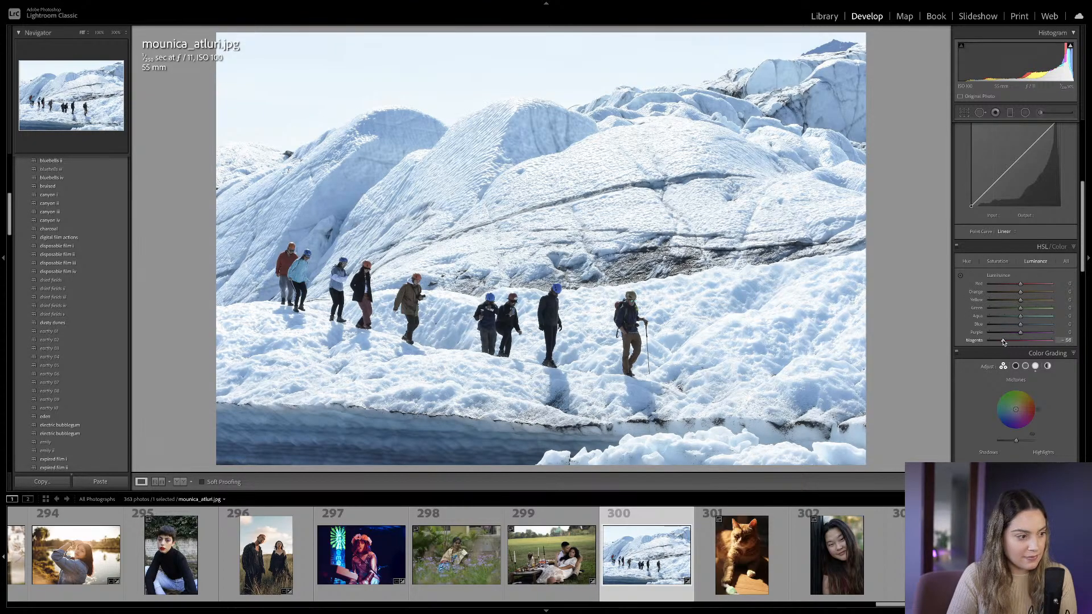
click(1008, 332)
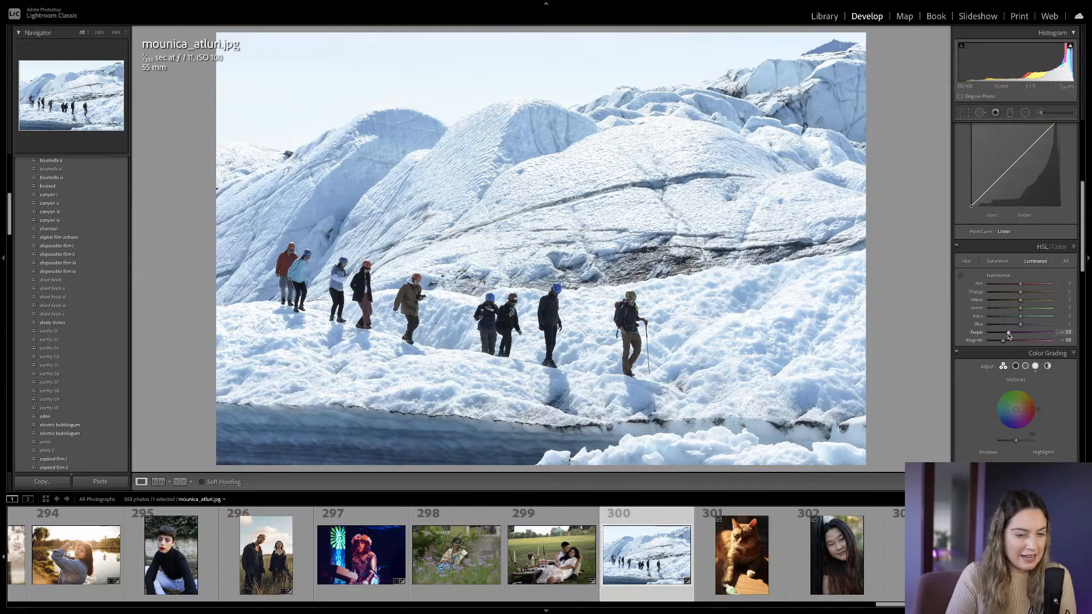
click(1005, 300)
drag(1011, 286, 1005, 302)
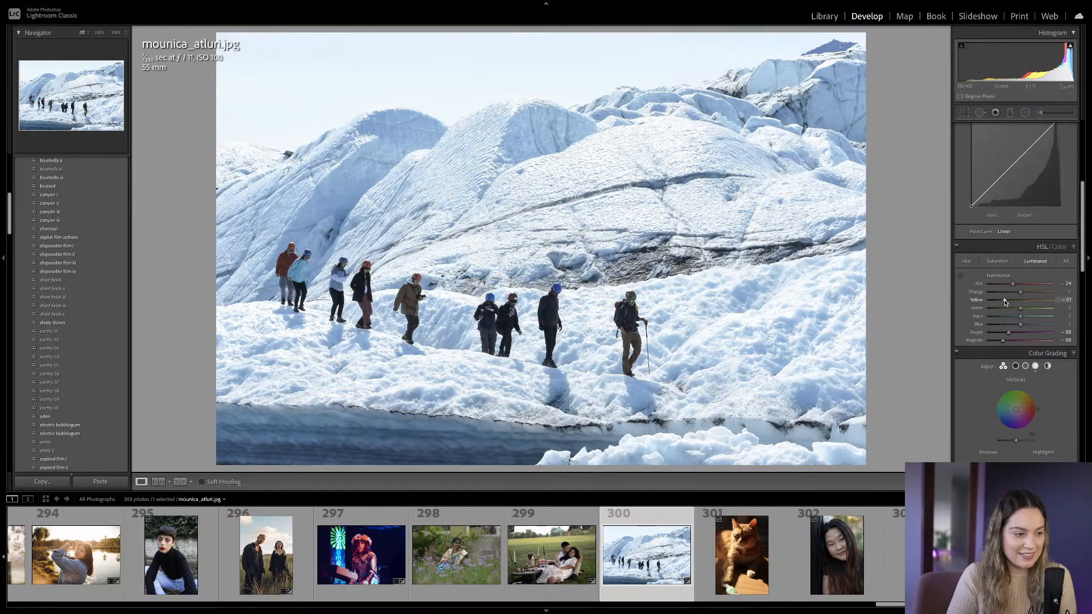
drag(1002, 340, 1015, 332)
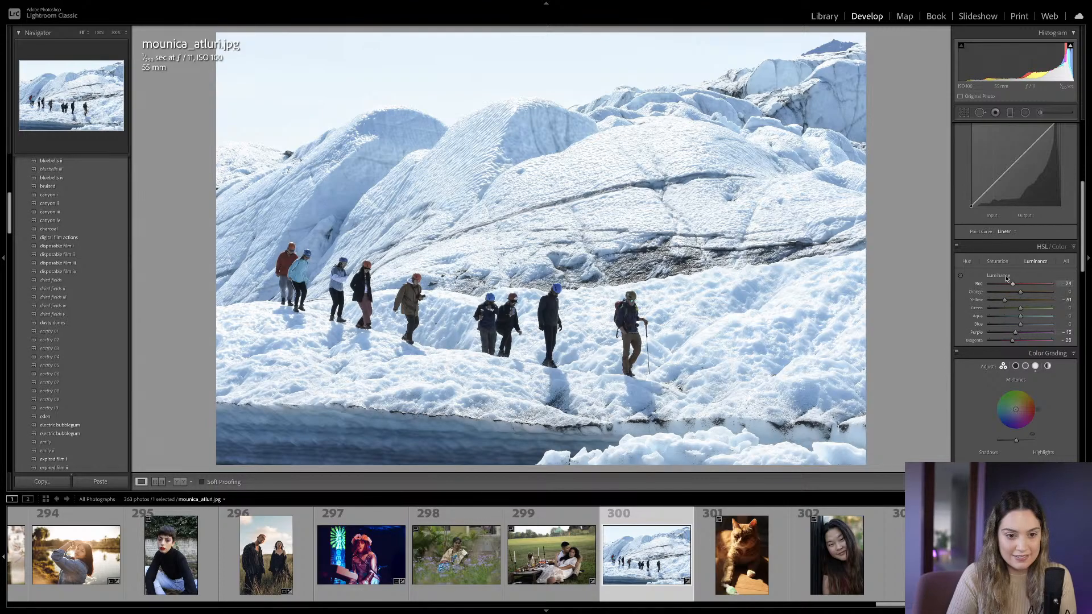
Adjust the colour Saturation to about -25 for Purple and -41 for Magenta.
click(997, 261)
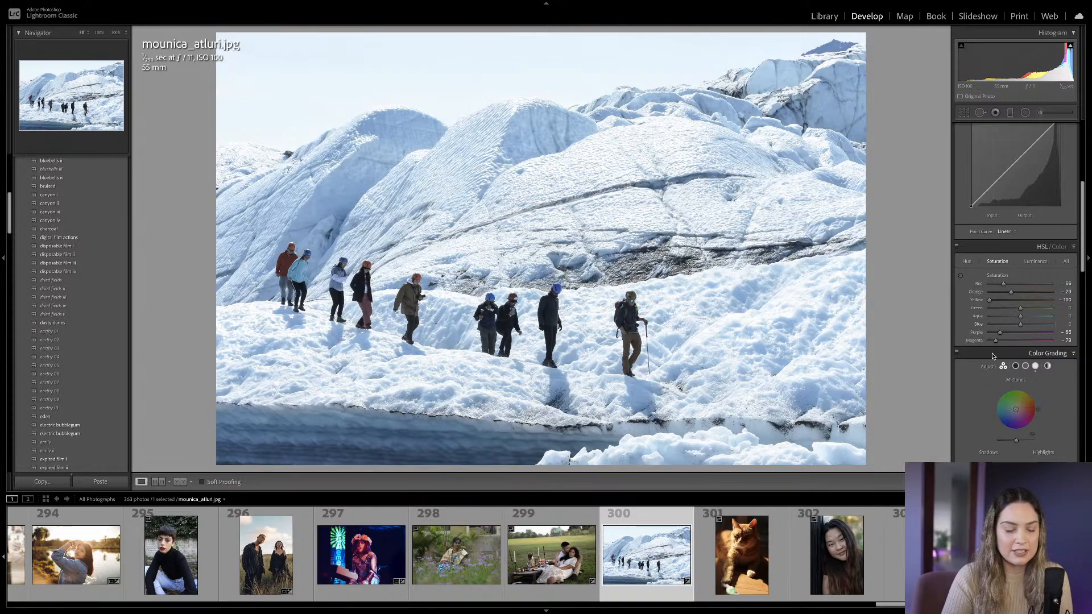
drag(999, 332, 1013, 335)
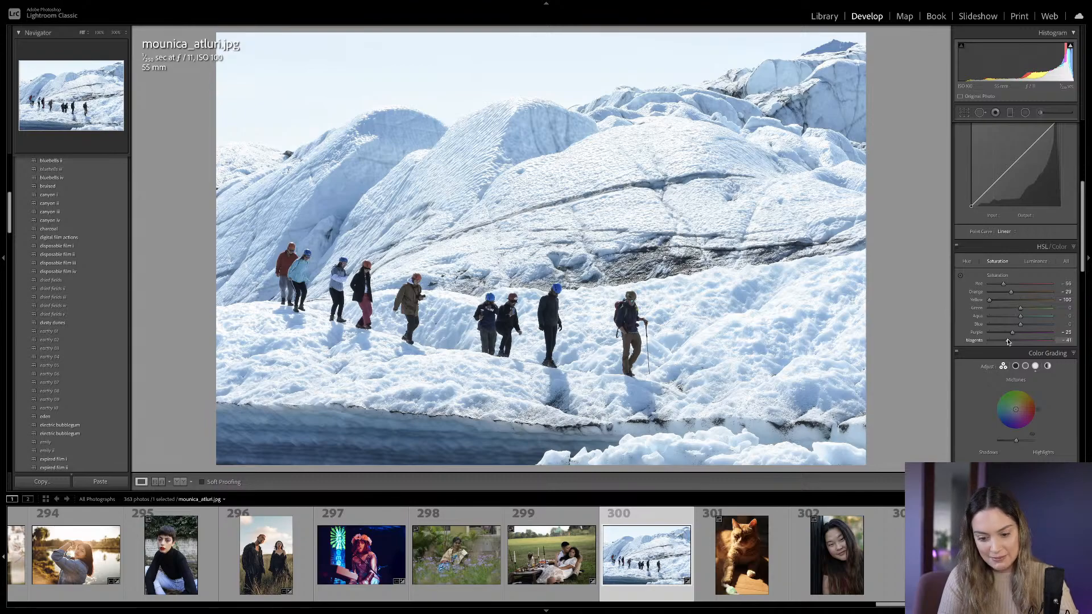
Try a tighter crop that cuts off the two rearmost hikers and the dark ice edge below the group.
key(r)
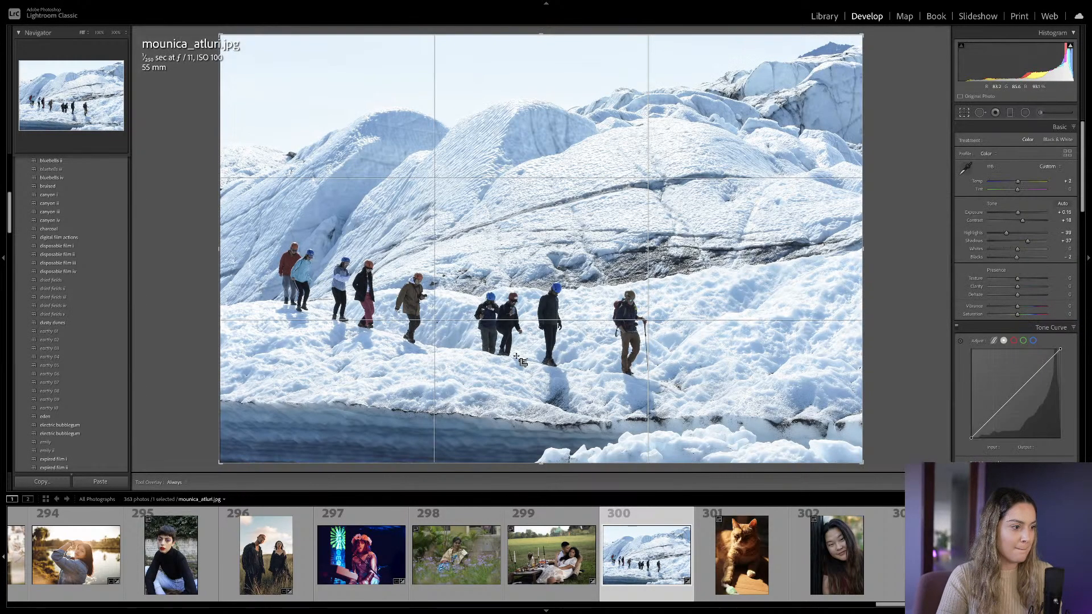
drag(219, 249, 267, 250)
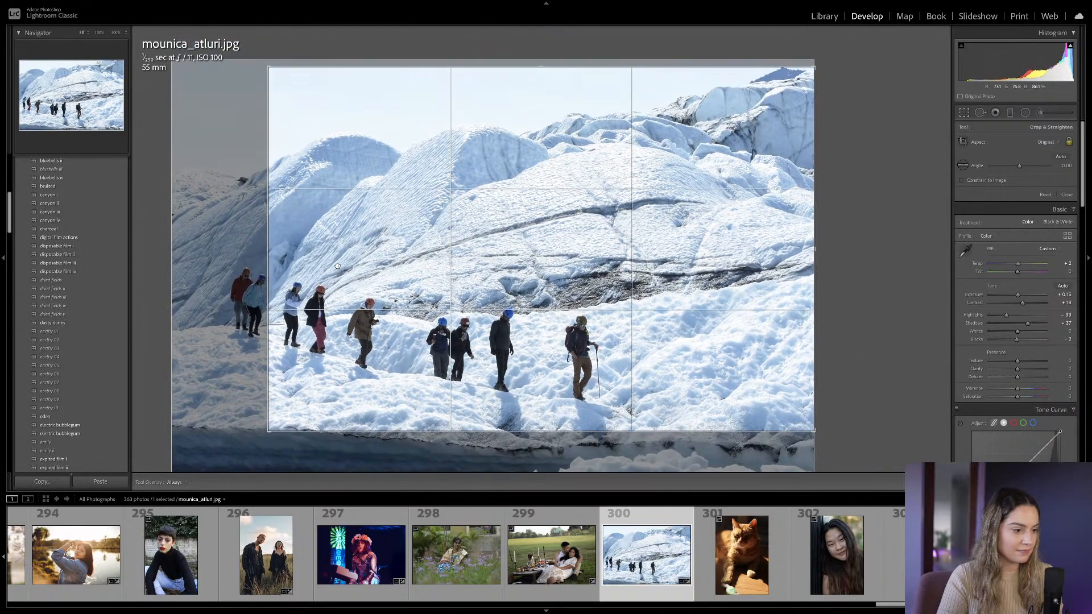
drag(338, 267, 337, 273)
drag(265, 274, 271, 274)
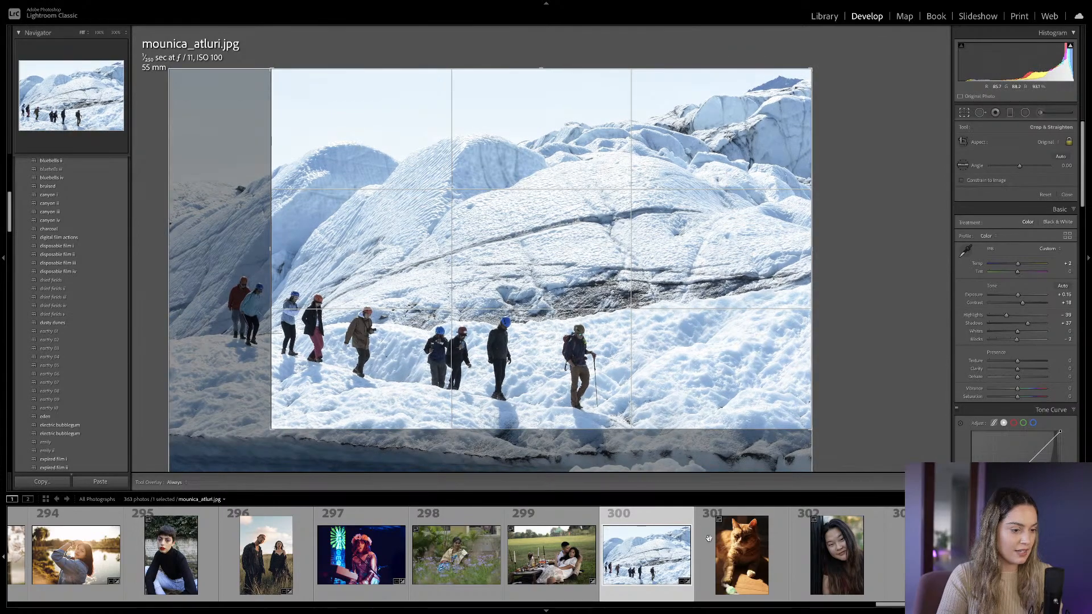
drag(811, 430, 796, 419)
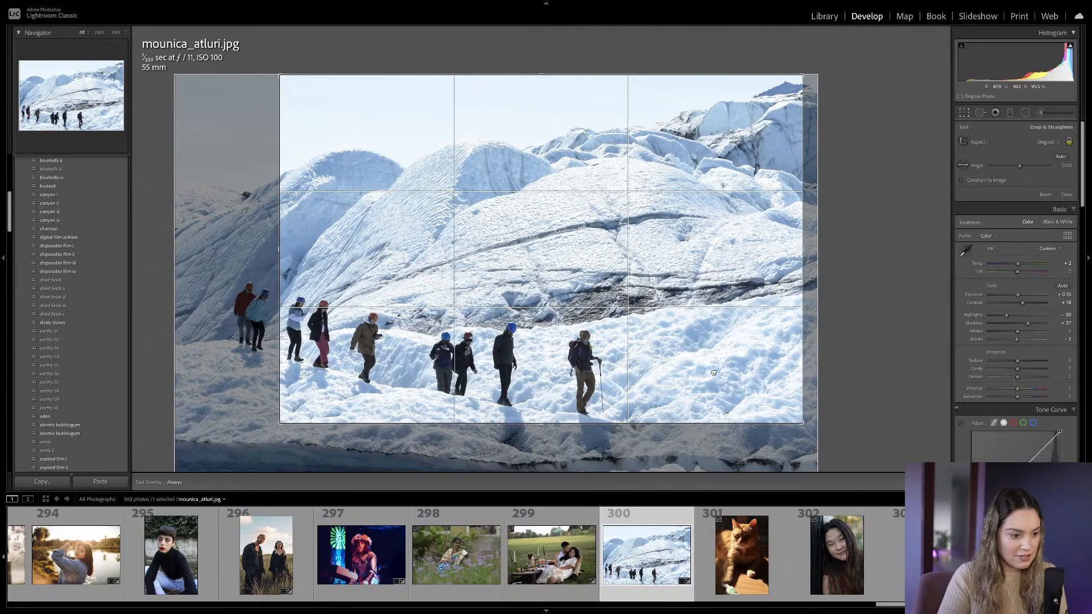
key(Return)
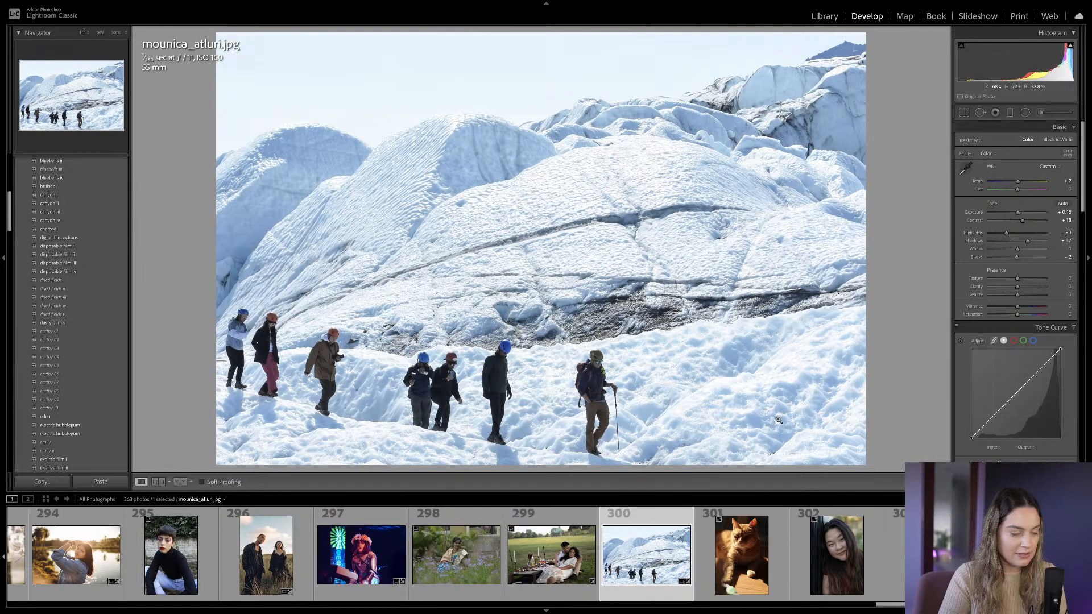
Reopen the crop, try shifting the photo slightly within the frame, and apply it.
key(r)
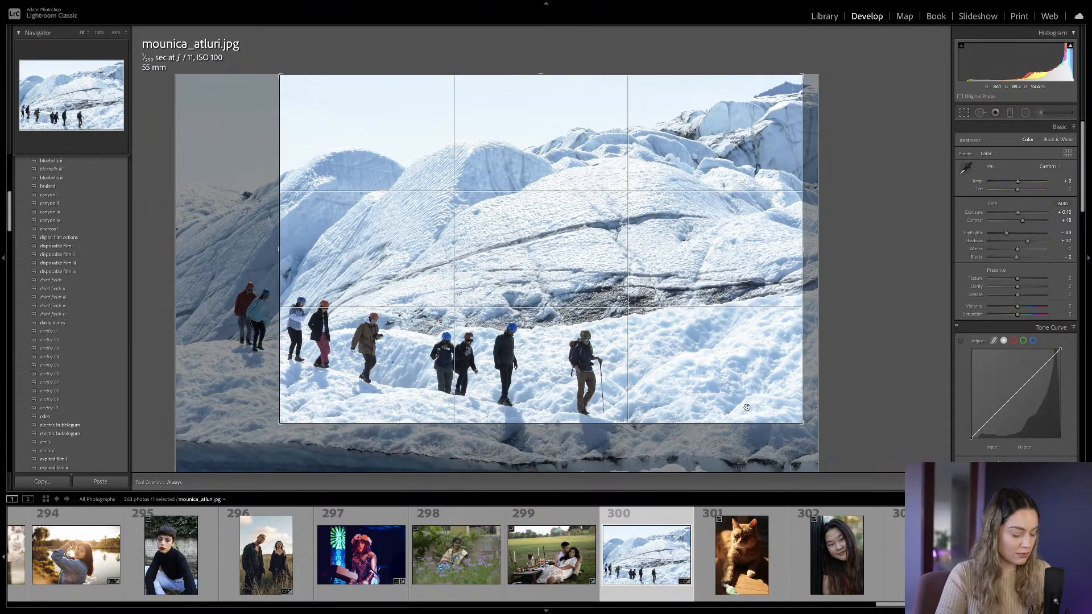
drag(364, 418, 436, 381)
drag(582, 309, 519, 388)
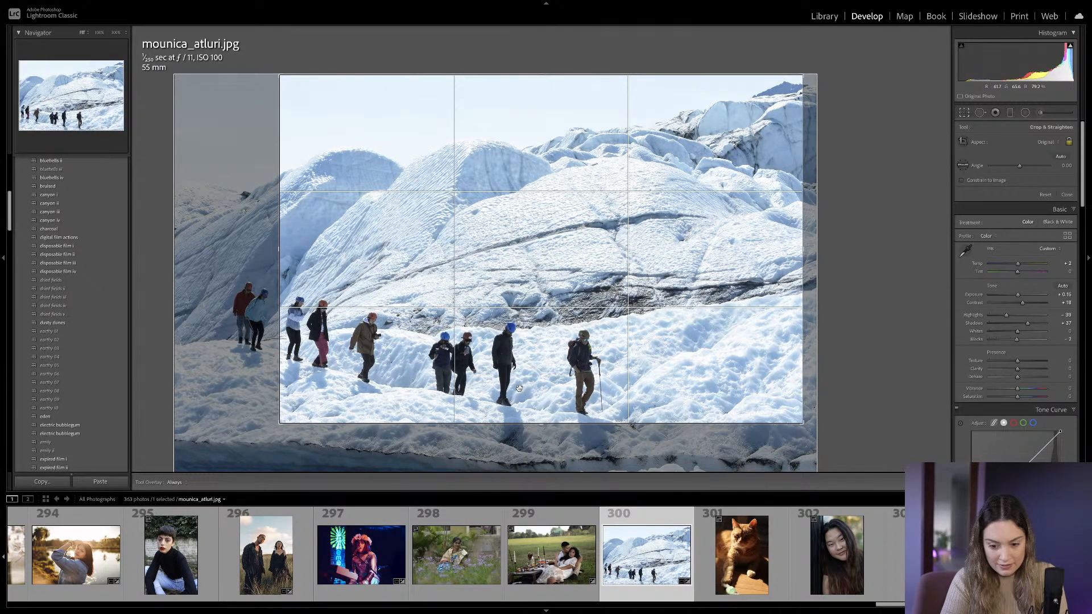
key(Return)
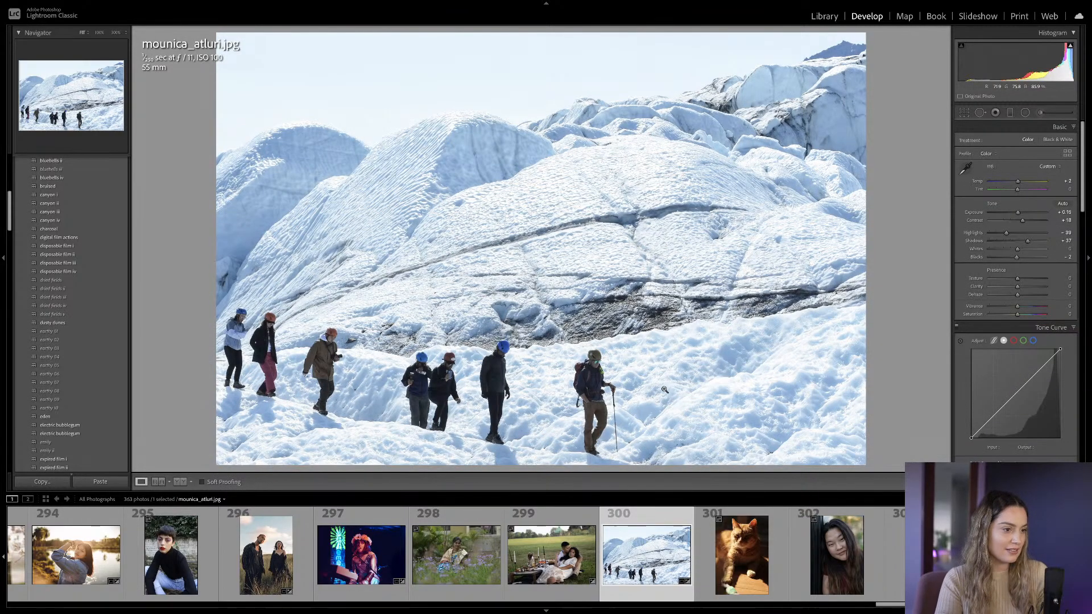
Undo the latest crop shifts and reset the crop to the full original frame.
key(ctrl+z)
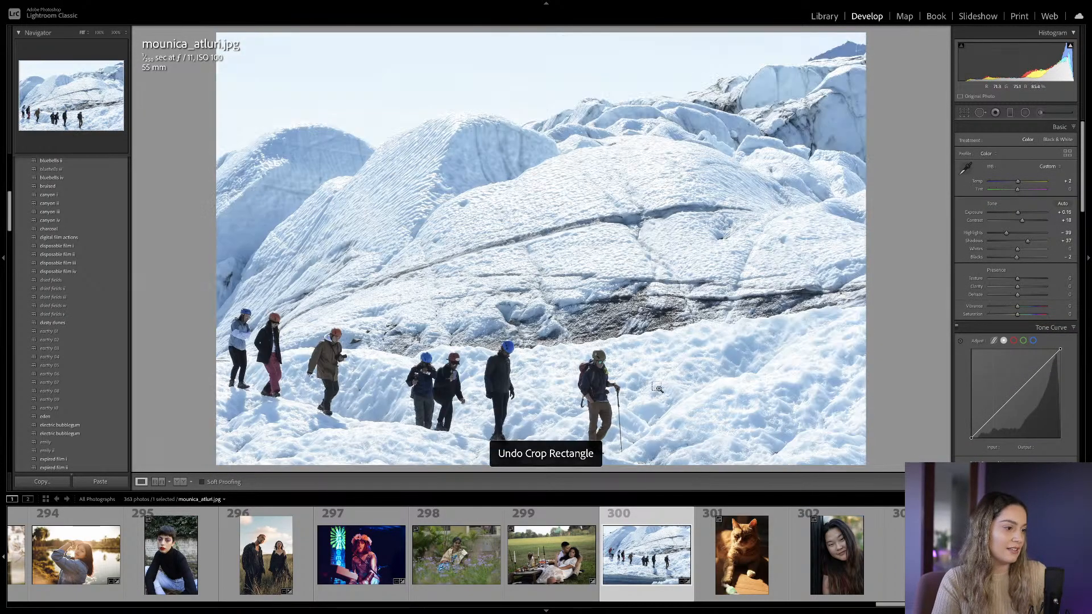
key(ctrl+z)
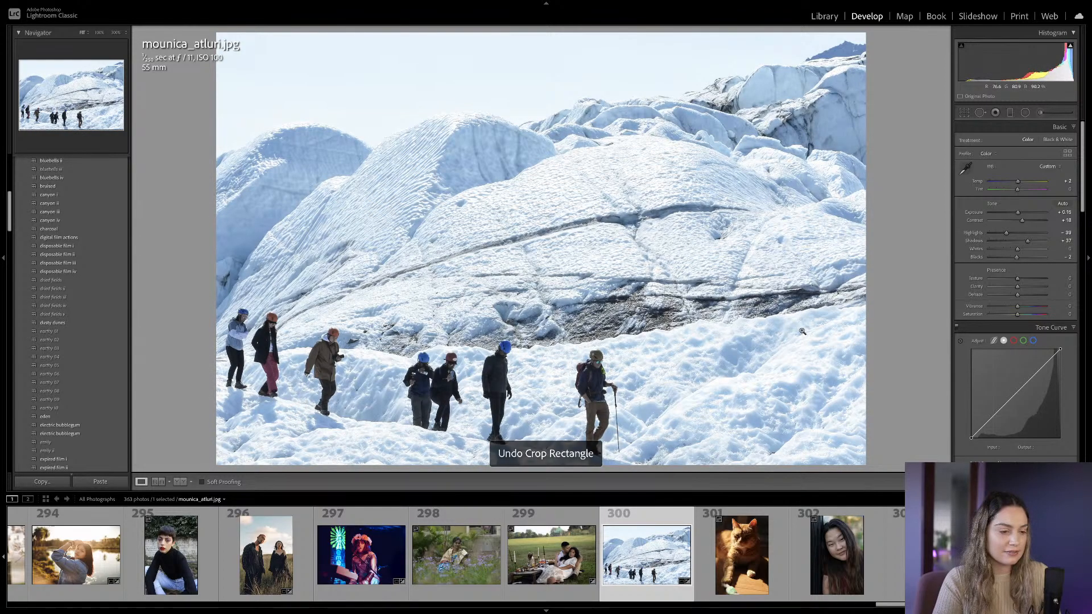
key(r)
click(1045, 195)
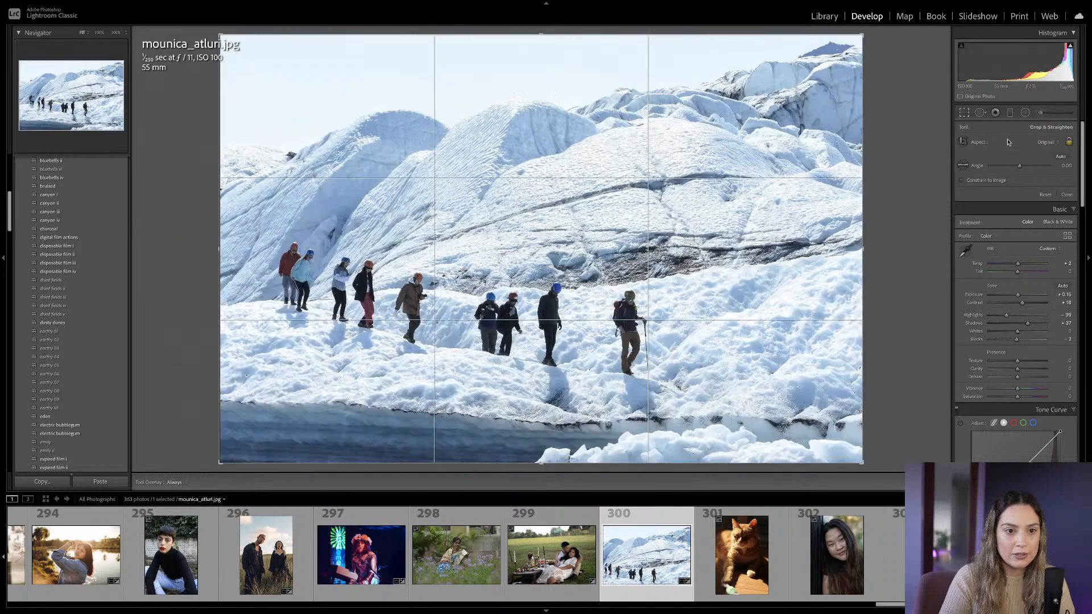
Remove the two rearmost hikers from the snow with the Spot Removal tool in Heal mode.
click(980, 113)
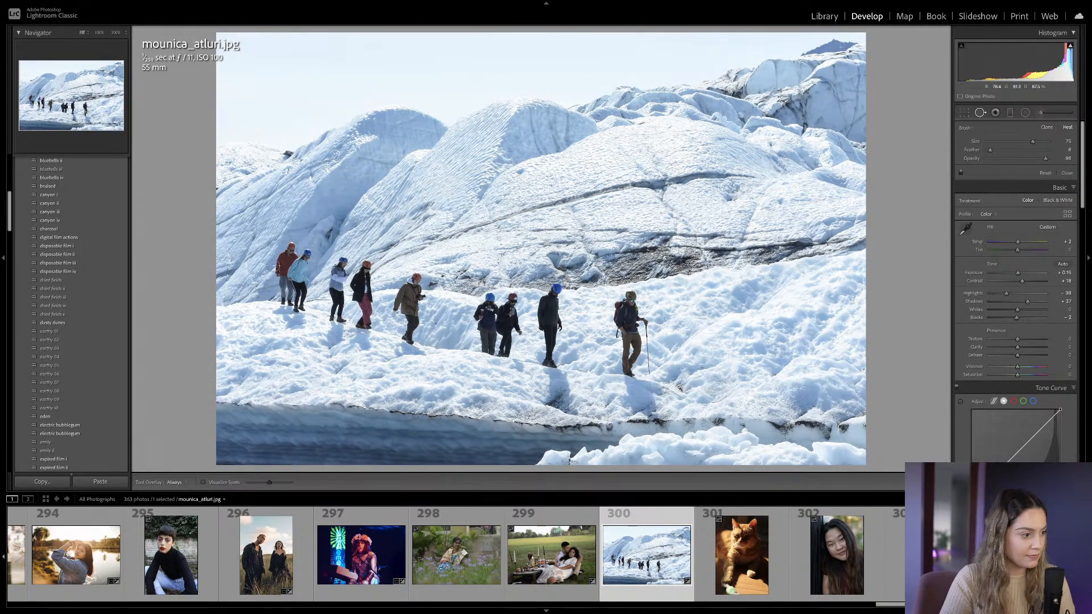
mouse_move(290, 245)
mouse_down()
mouse_move(297, 305)
mouse_move(303, 256)
mouse_up()
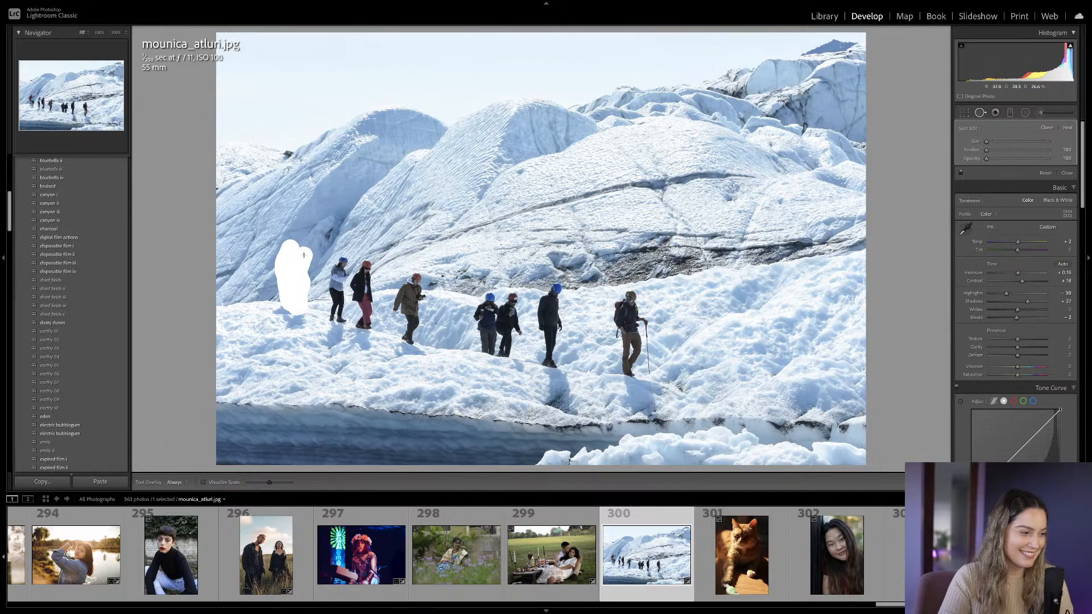
mouse_move(287, 303)
mouse_down()
mouse_move(279, 314)
mouse_move(297, 320)
mouse_up()
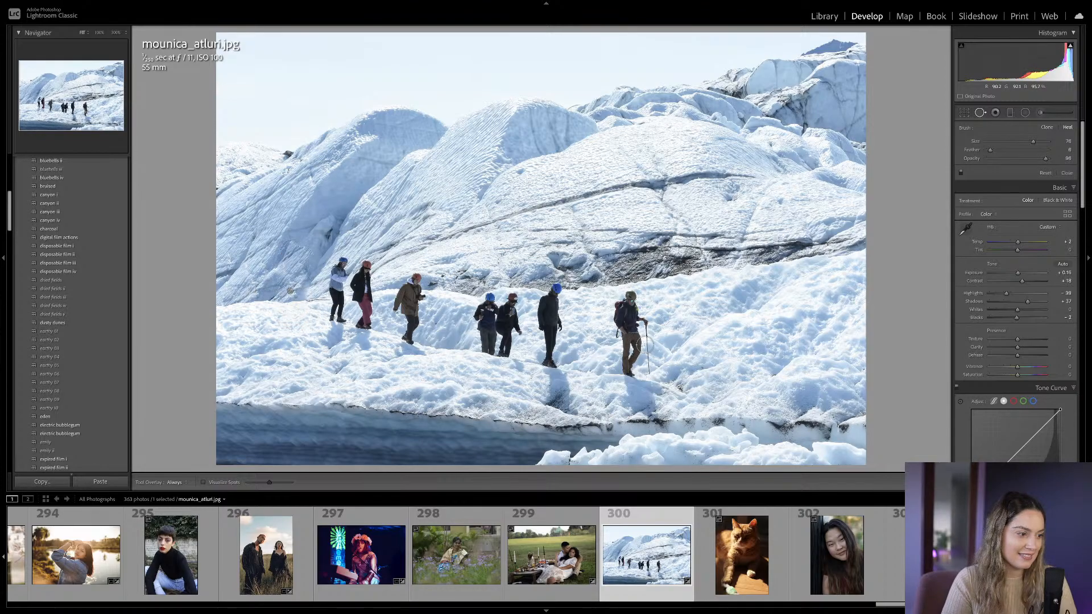
key(q)
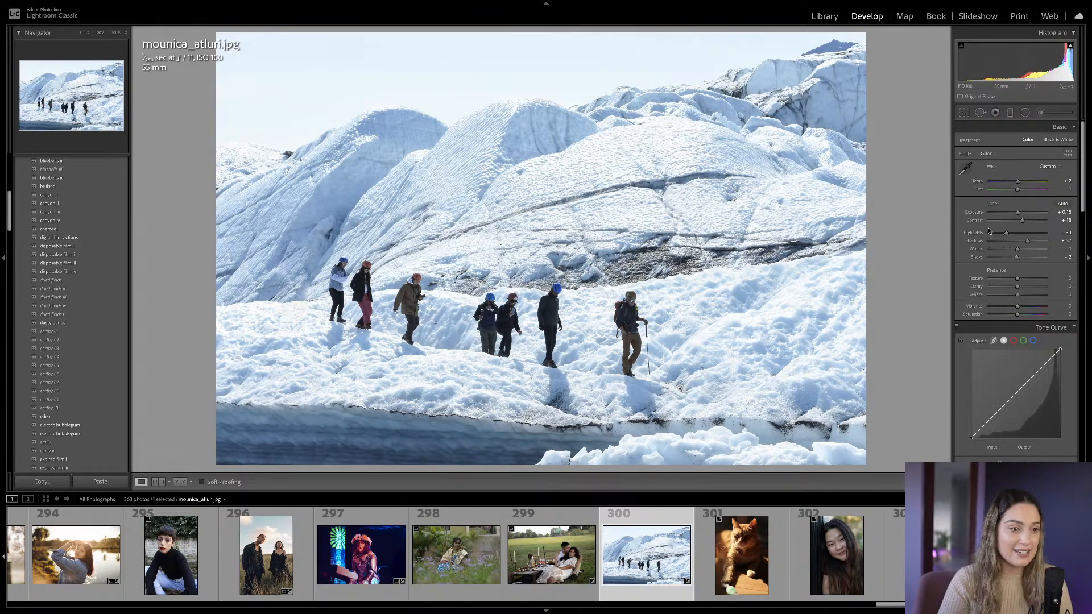
Set overall Exposure to +0.10, then darken the sky and upper glacier with a graduated filter at Exposure about -0.57.
drag(1018, 212, 1016, 212)
click(1009, 113)
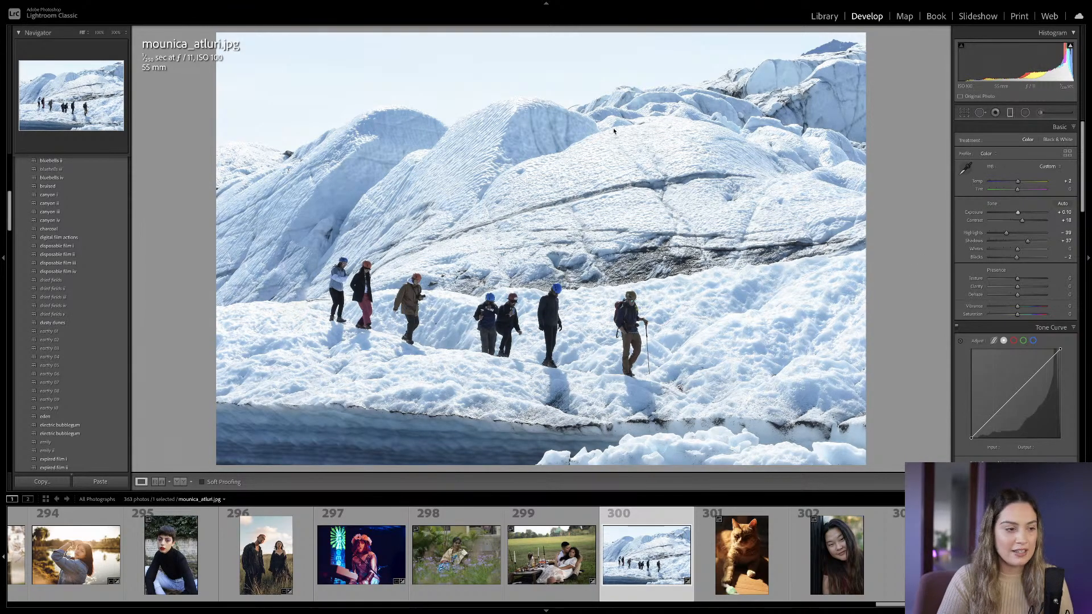
drag(575, 112, 560, 289)
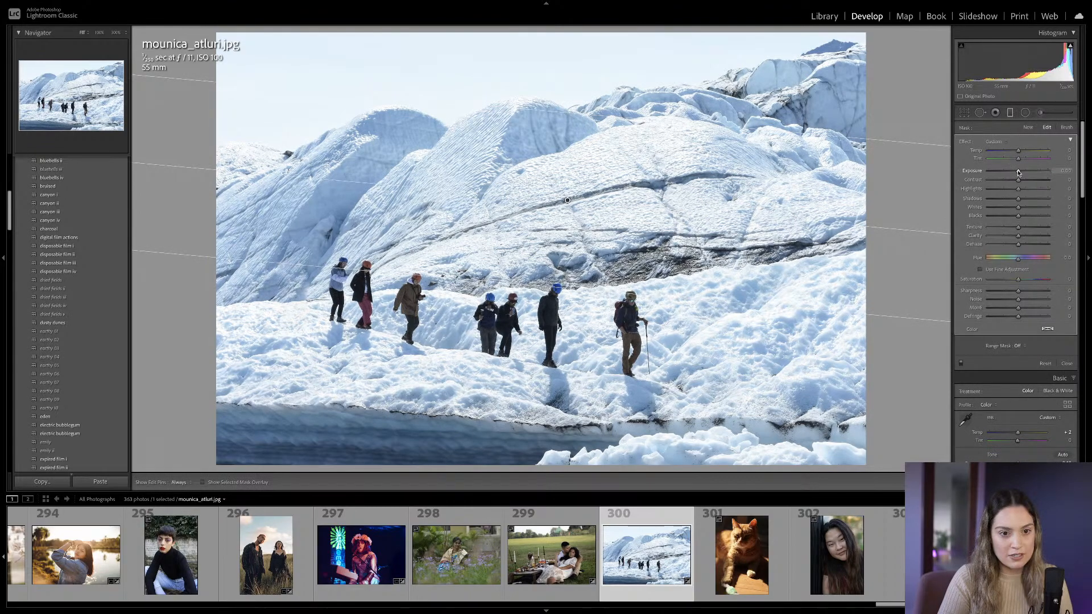
drag(1017, 172, 1013, 174)
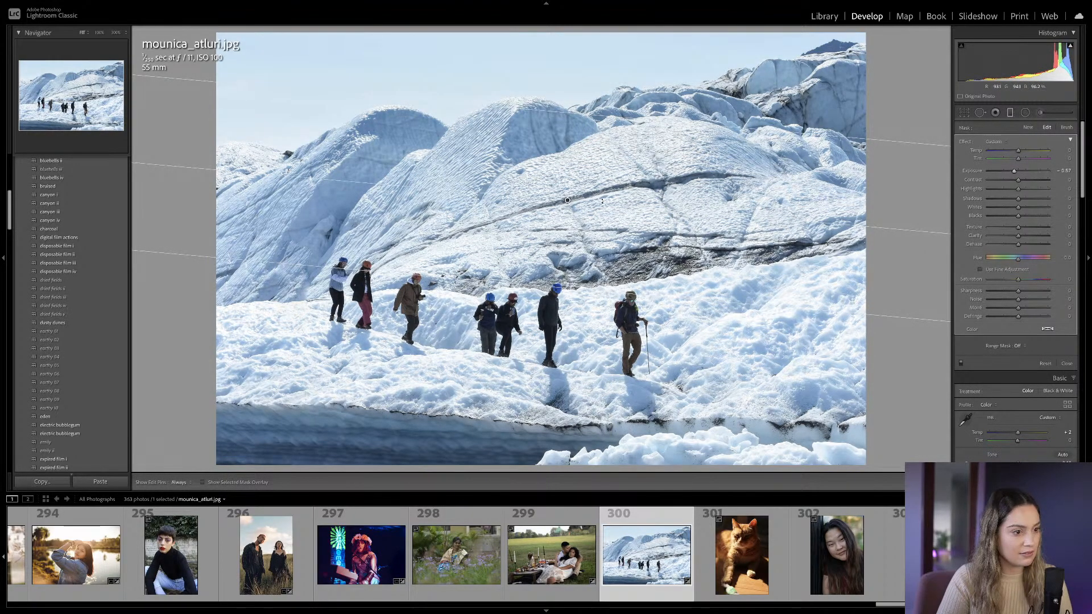
mouse_move(568, 200)
mouse_down()
mouse_move(568, 219)
mouse_move(571, 206)
mouse_up()
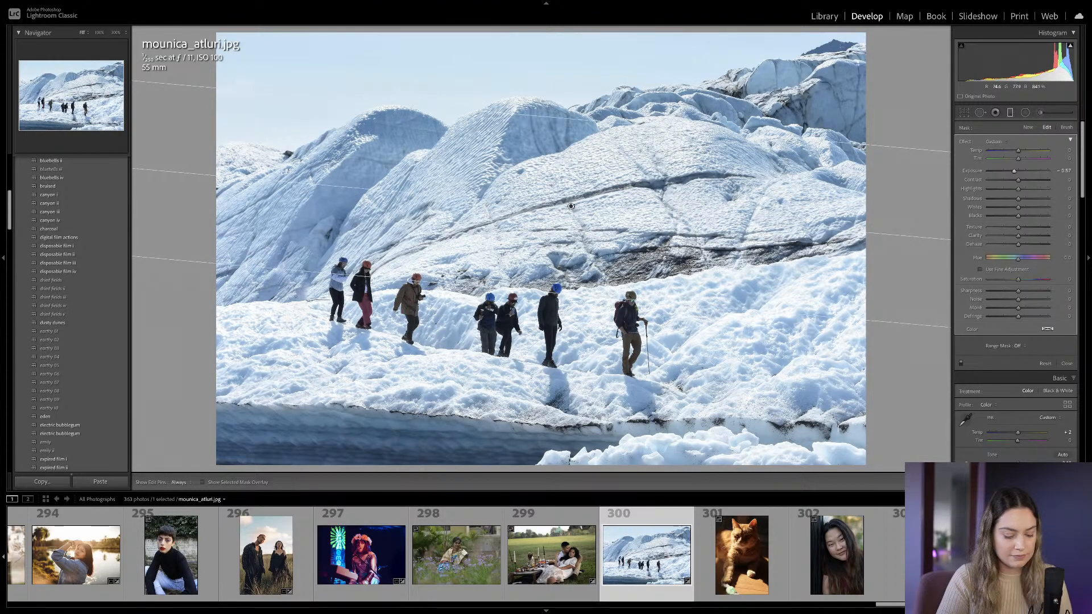
key(Delete)
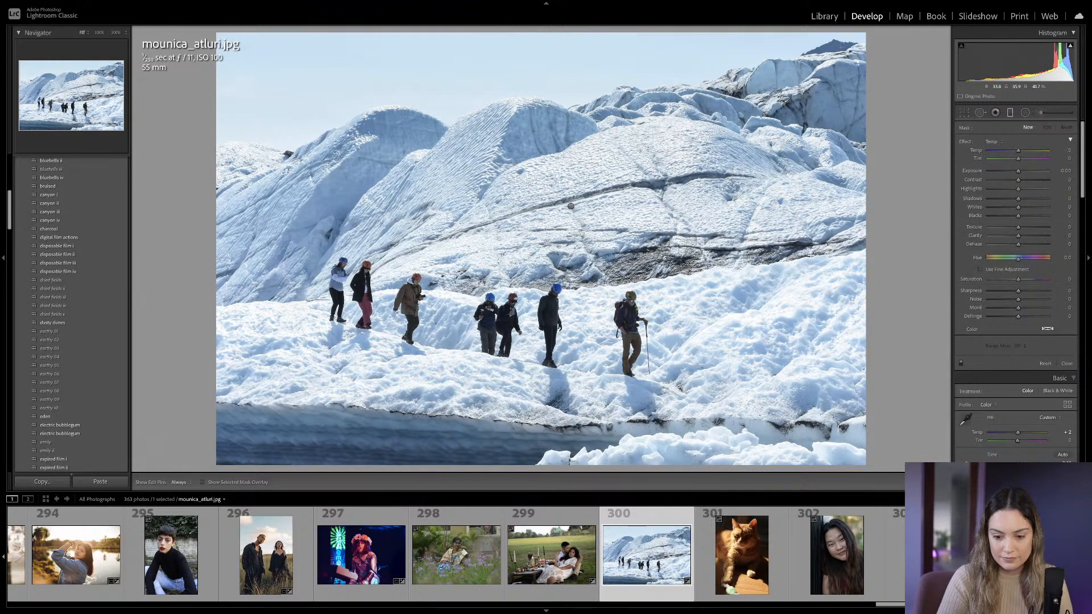
key(m)
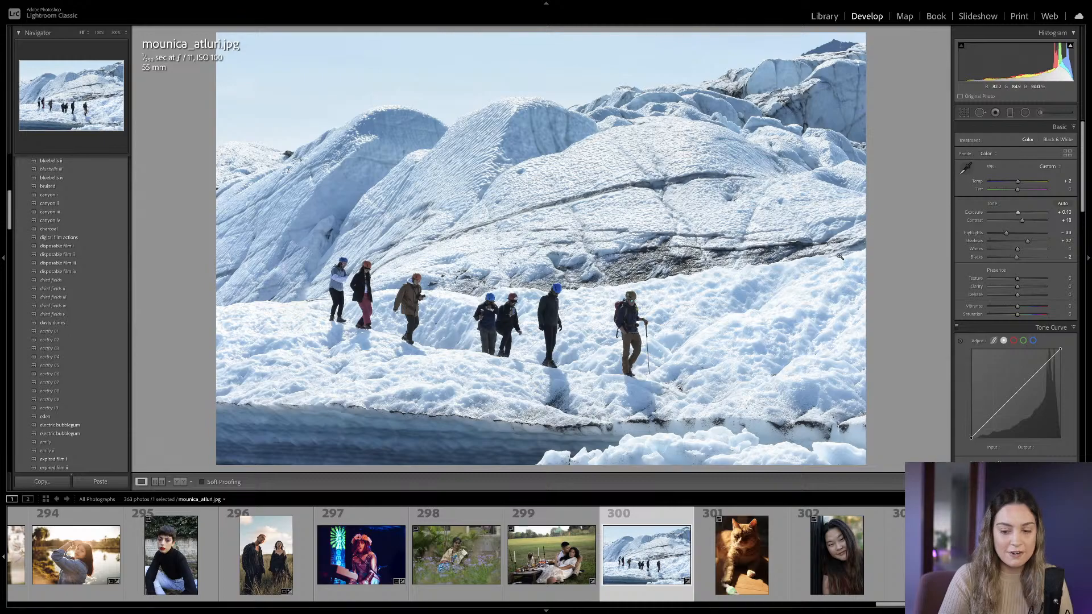
Darken the bright snow to the right of the hikers with the Adjustment Brush at Exposure about -0.43.
key(k)
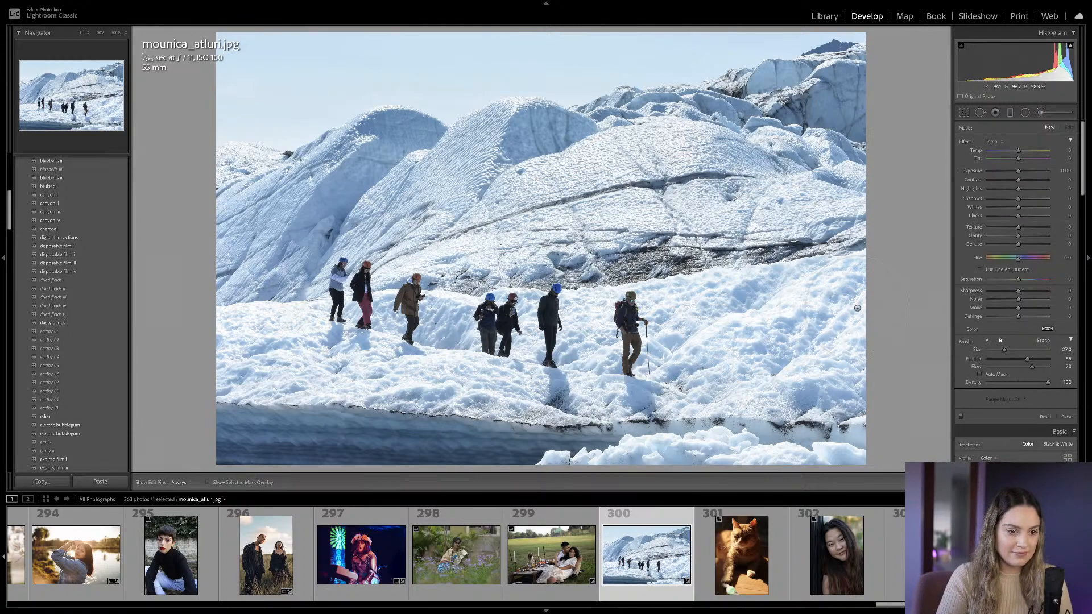
mouse_move(853, 304)
mouse_down()
mouse_move(739, 356)
mouse_move(729, 371)
mouse_up()
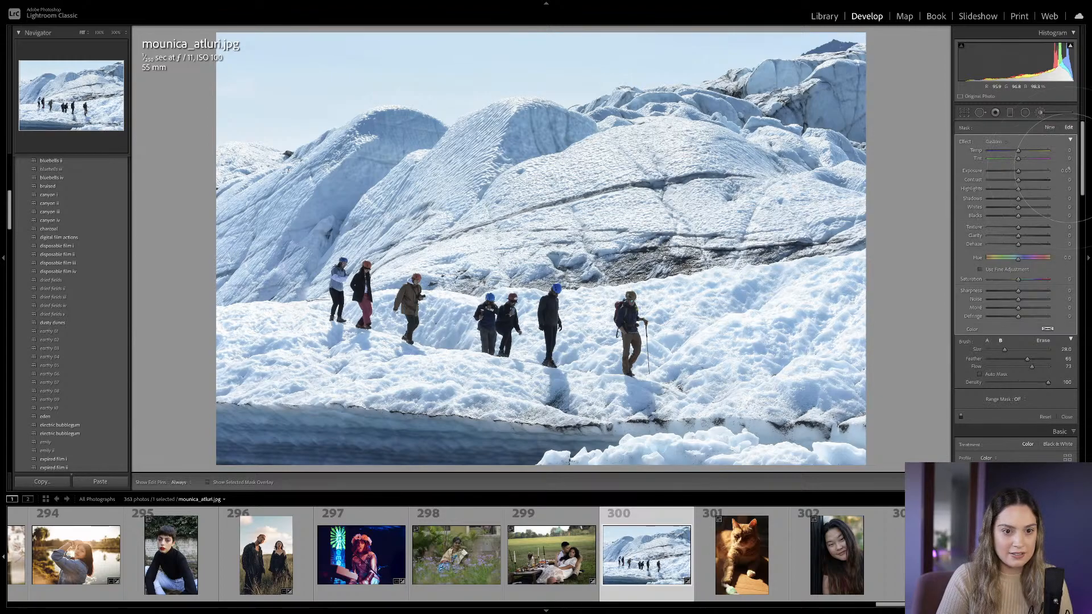
key(Down)
key(h)
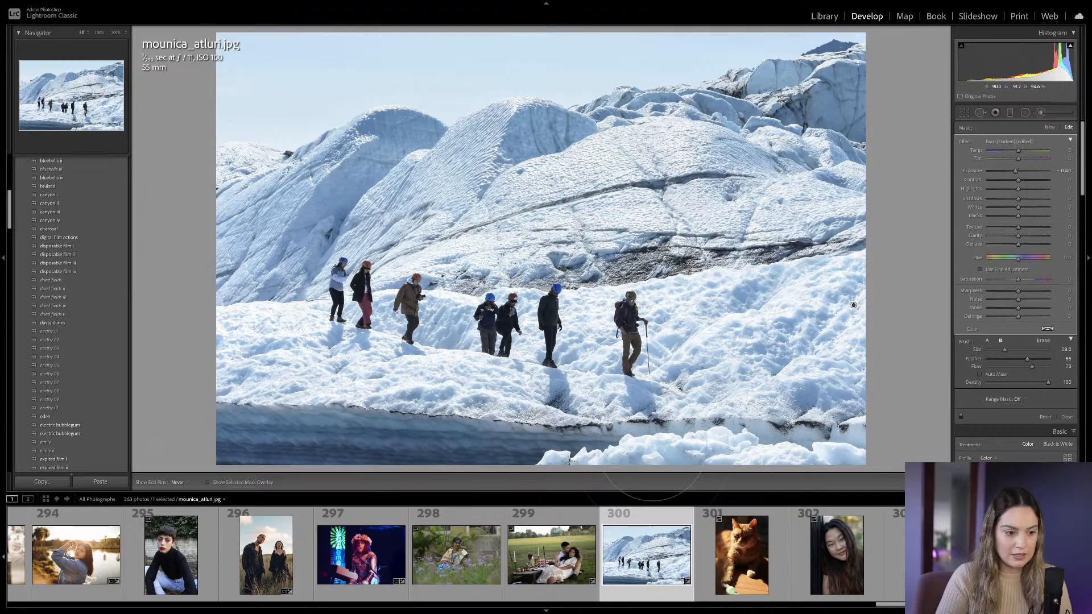
key(Return)
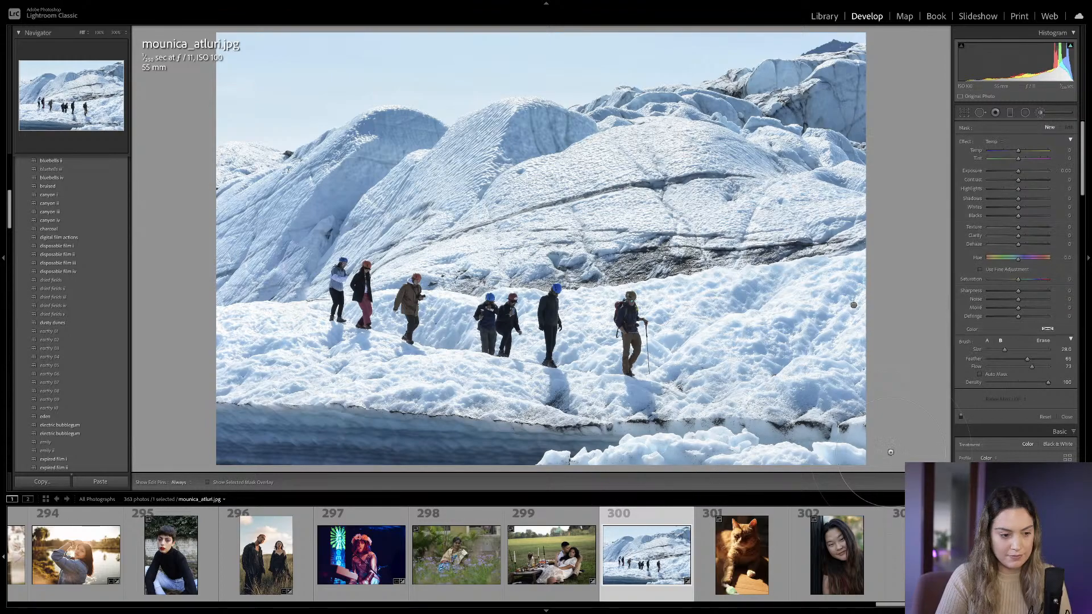
key(k)
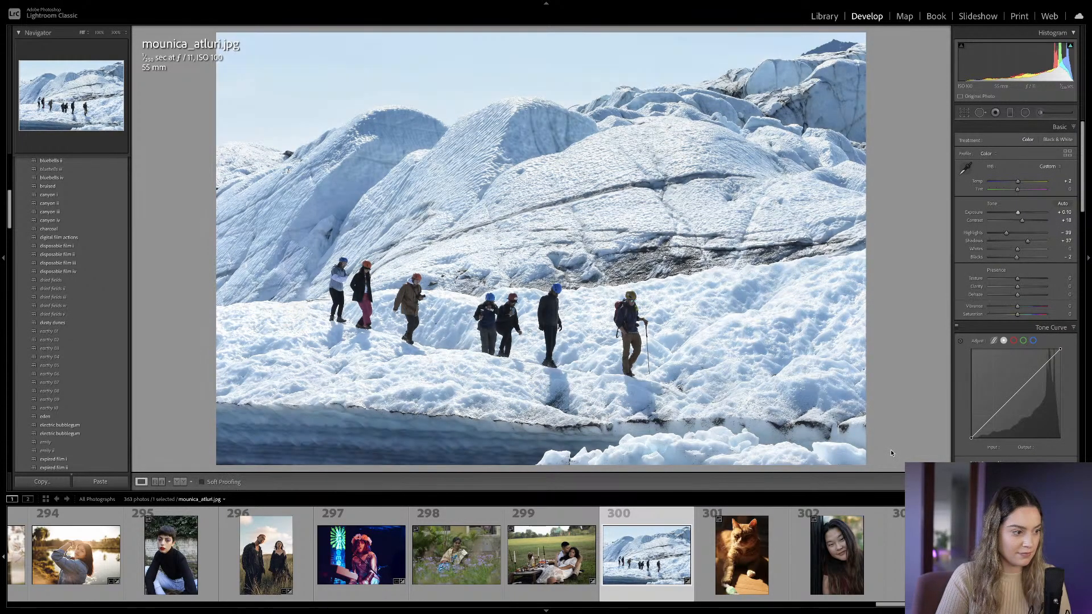
Set Vibrance to about +8 and Saturation to -2, and look through the remaining adjustment settings.
scroll(1012, 302, down, 1)
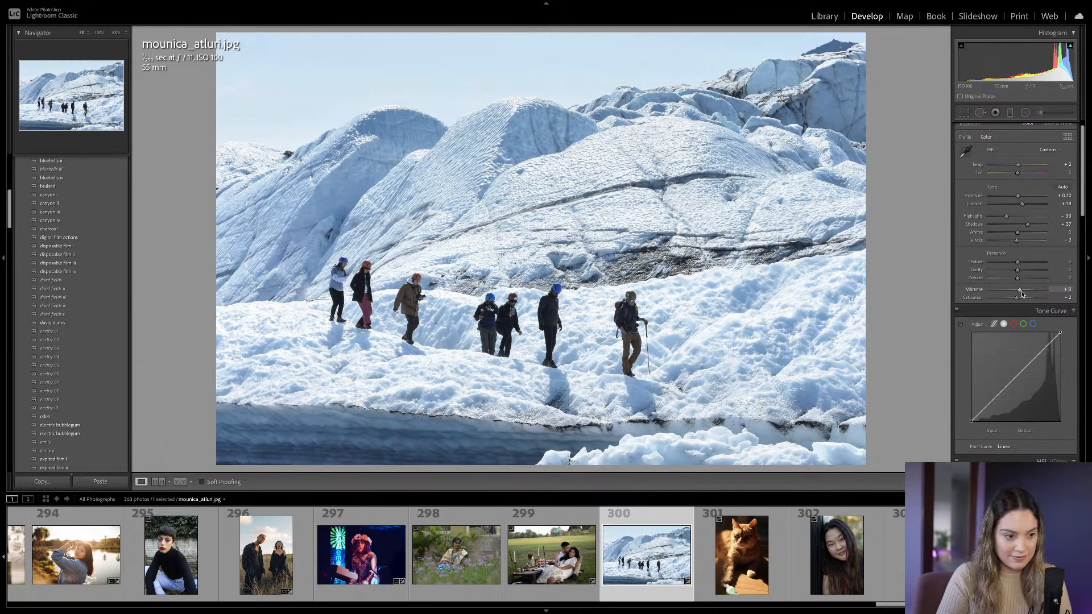
scroll(1018, 296, down, 8)
scroll(1020, 294, up, 6)
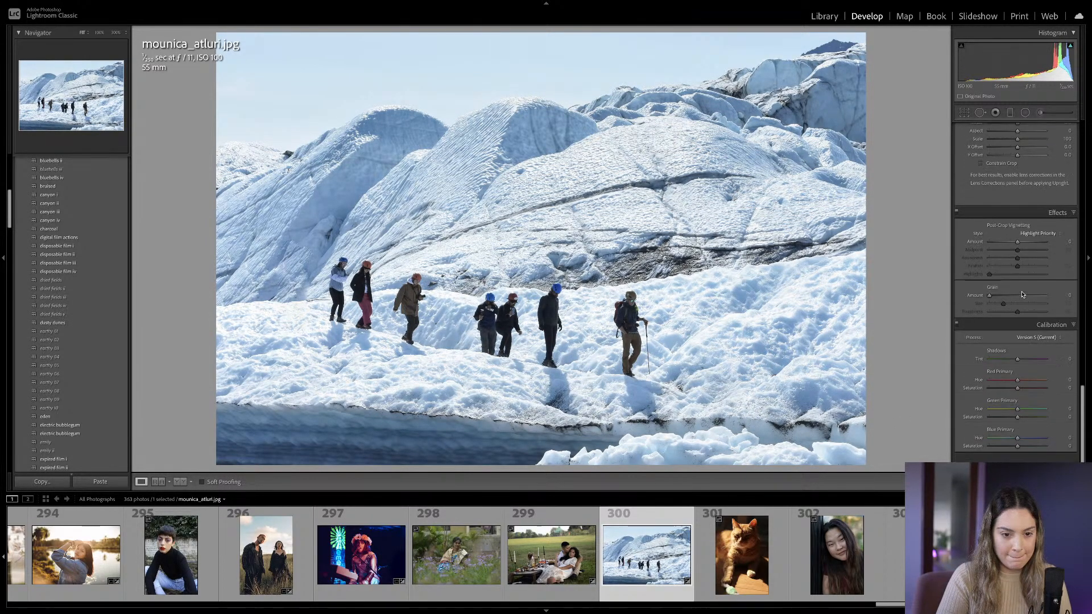
scroll(1018, 296, up, 2)
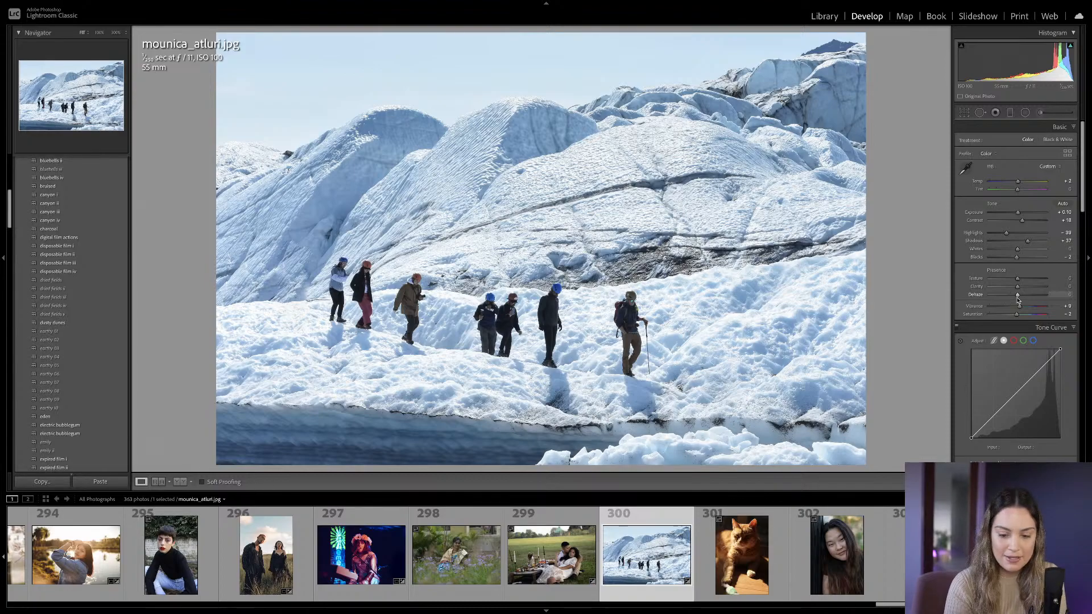
Compare the edited glacier photo with its original version several times.
key(backslash)
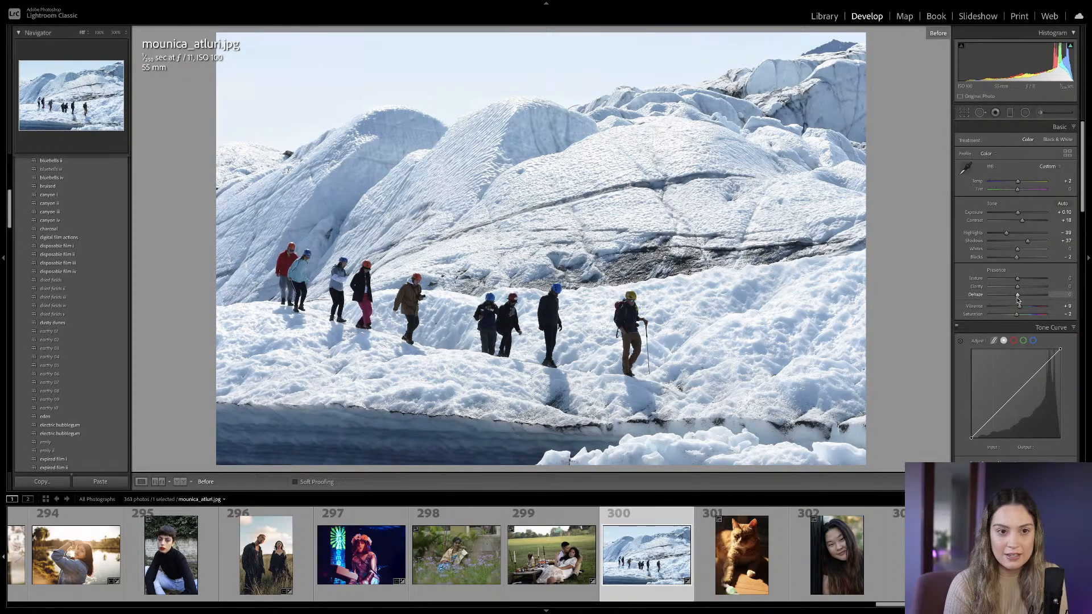
key(backslash)
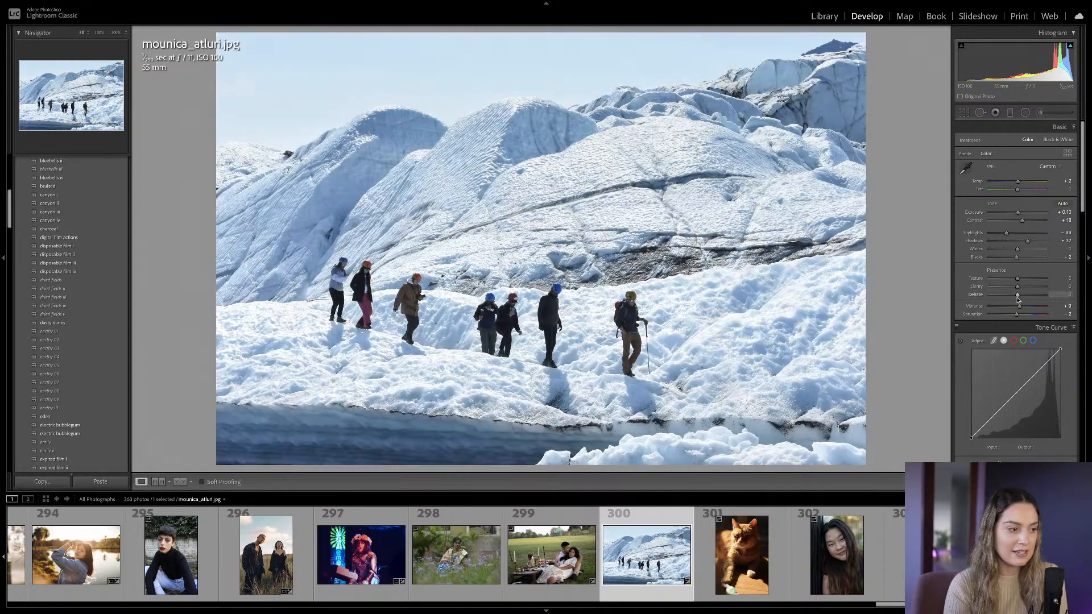
key(backslash)
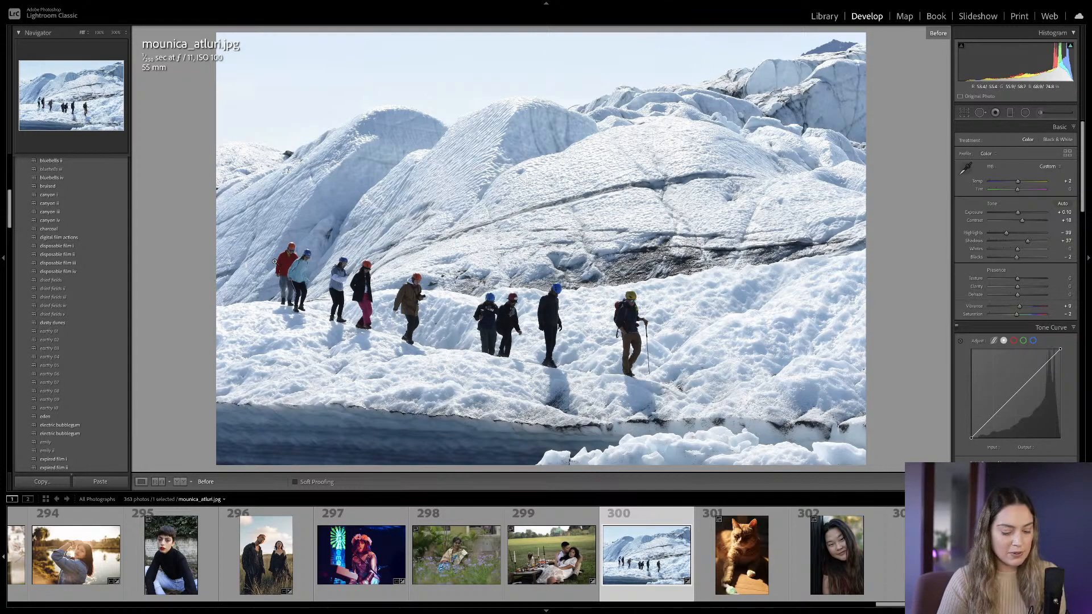
key(backslash)
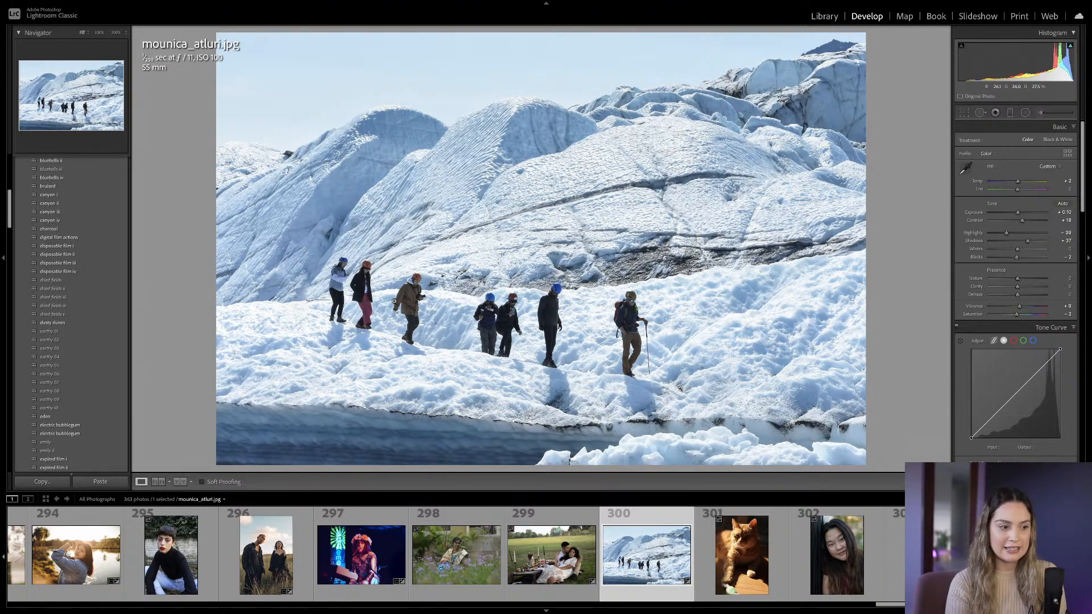
key(backslash)
key(backslash)
key(backslash)
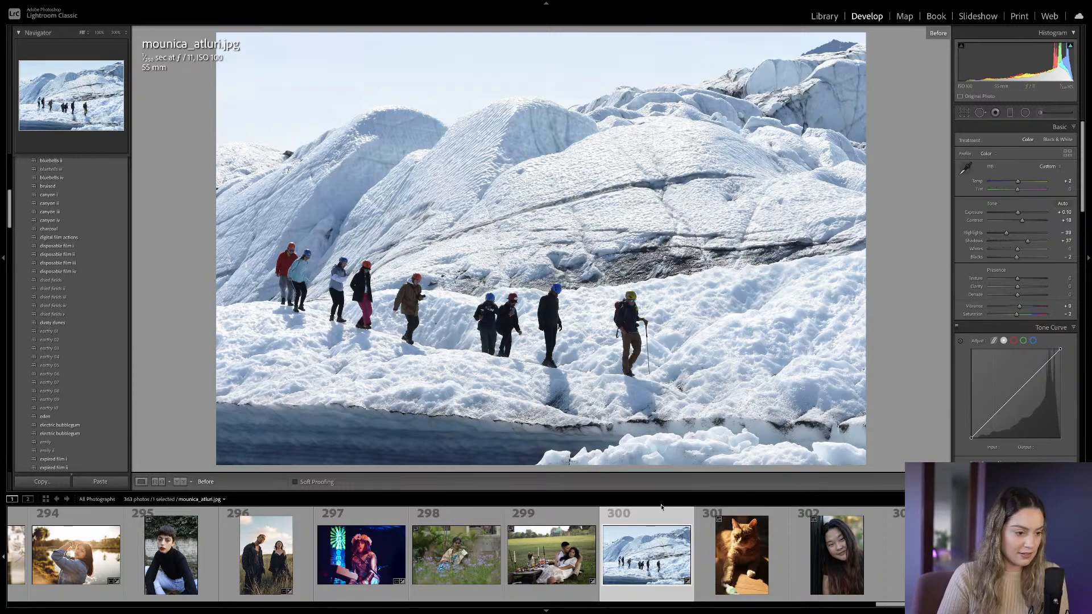
Open photo 361, the portrait of the woman in a black T-shirt and denim shorts.
scroll(693, 559, down, 1)
scroll(694, 559, down, 15)
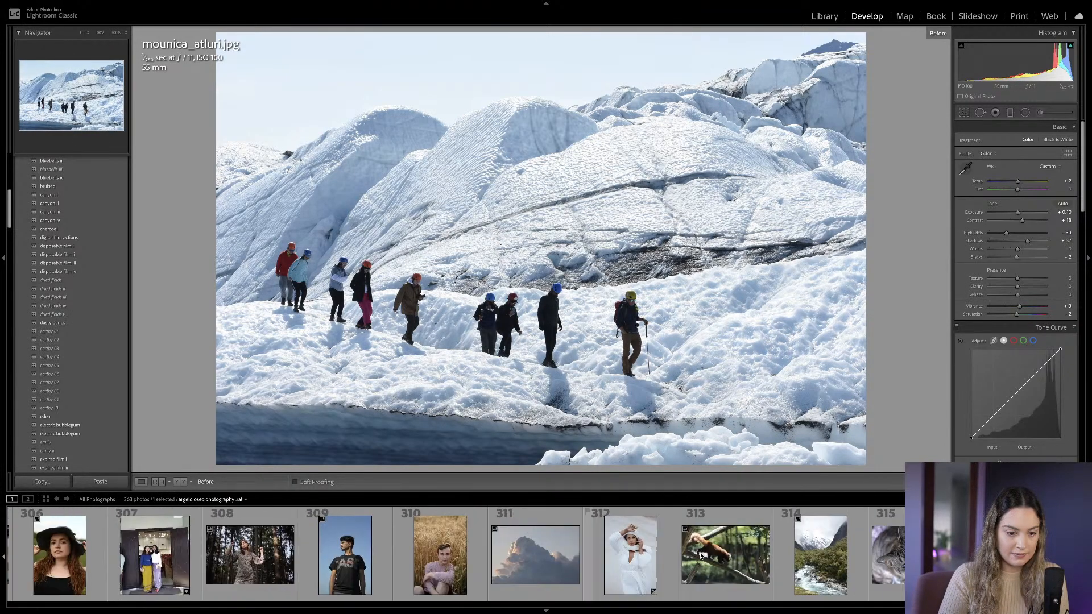
scroll(701, 555, down, 12)
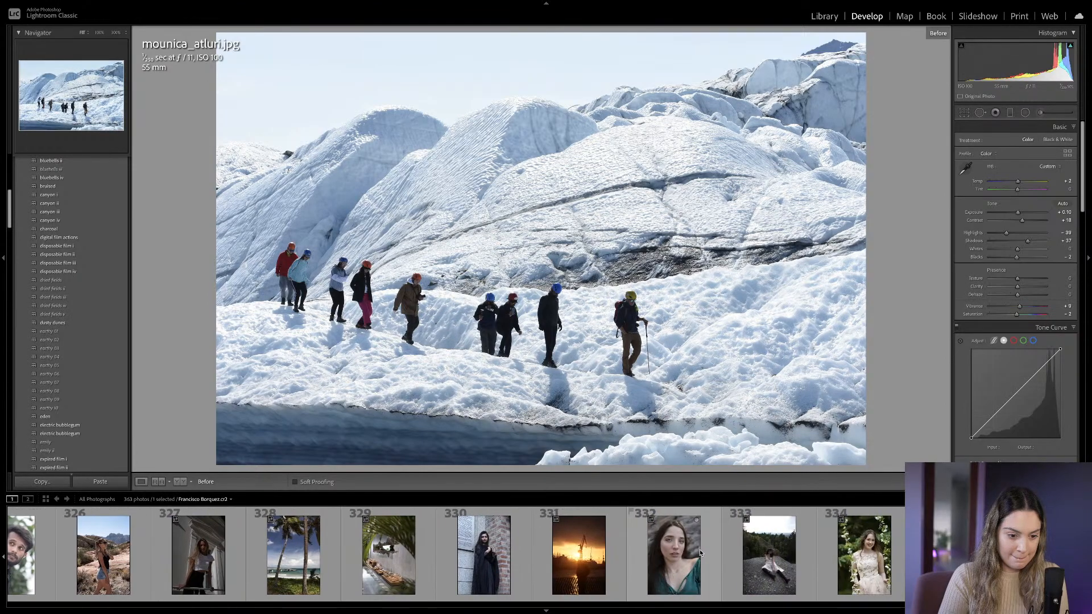
scroll(701, 551, down, 8)
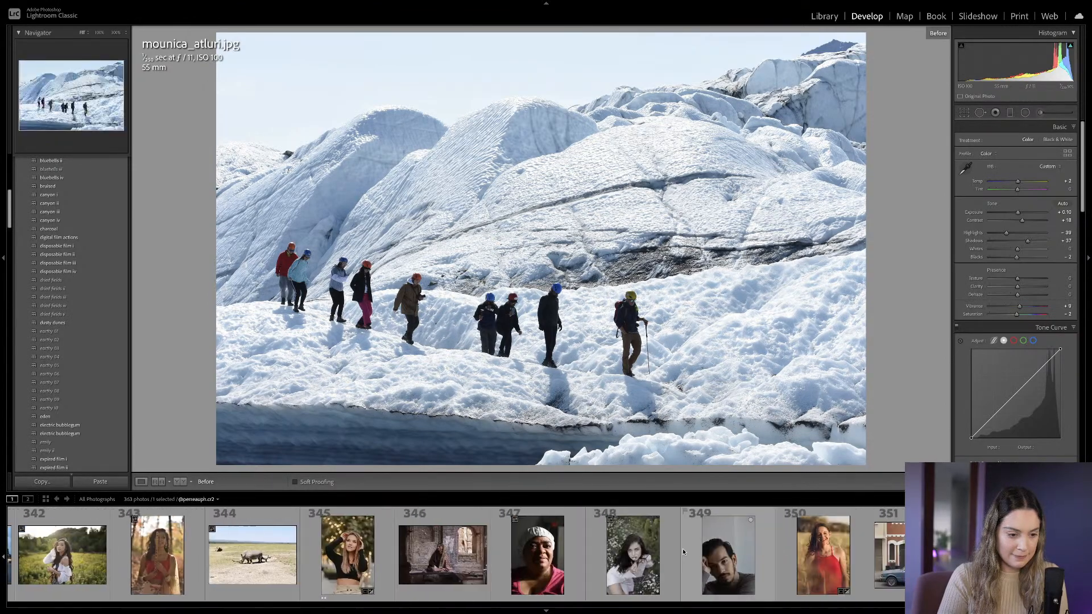
scroll(685, 552, down, 8)
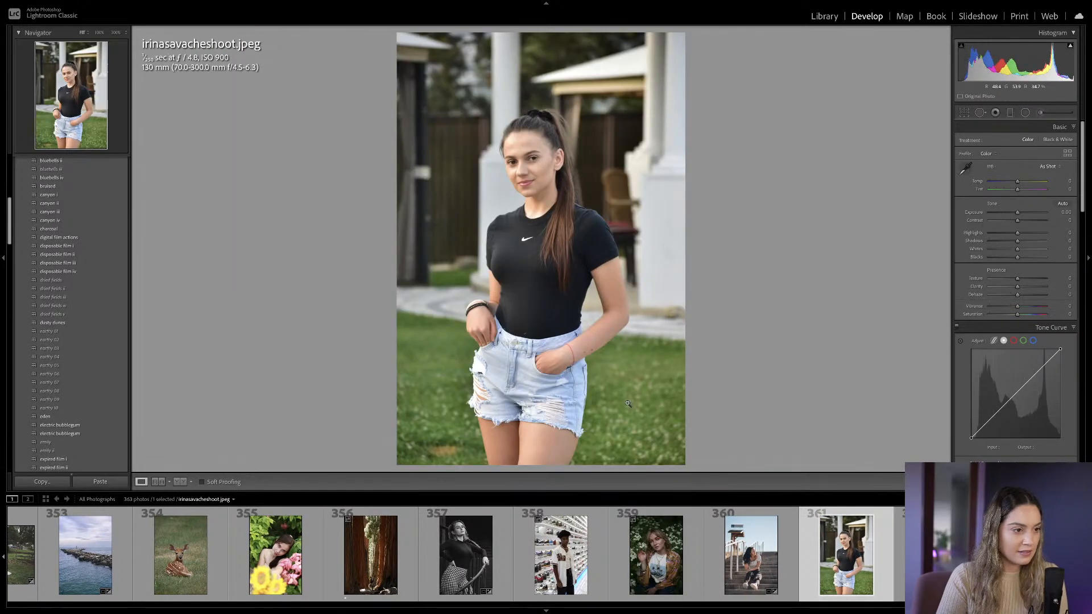
Straighten the portrait with a slight rotation, reposition it within the crop frame, and apply the crop.
key(r)
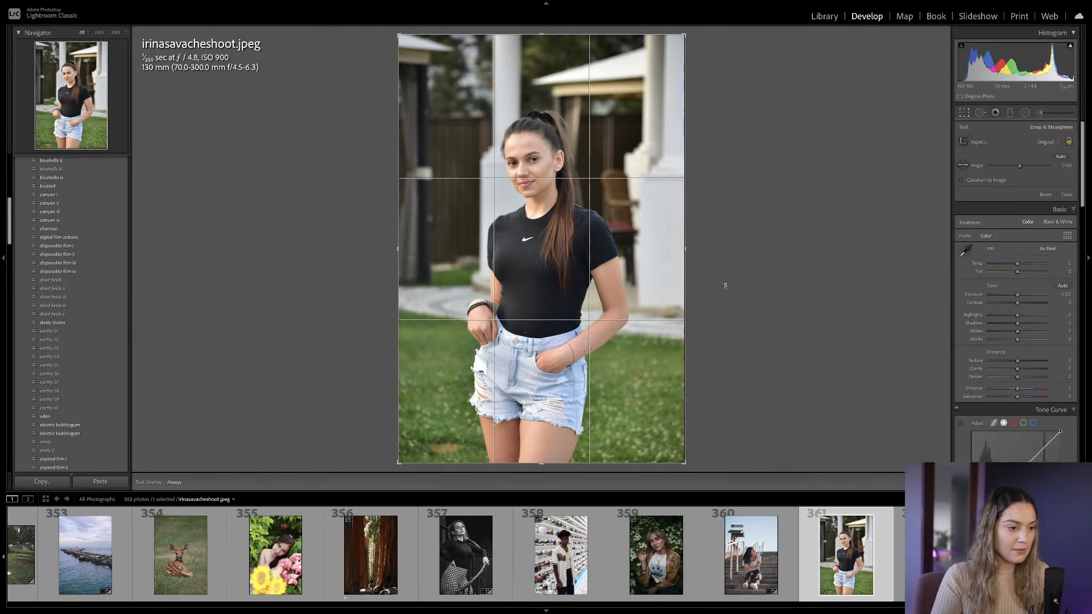
drag(726, 279, 724, 280)
drag(536, 436, 556, 409)
key(r)
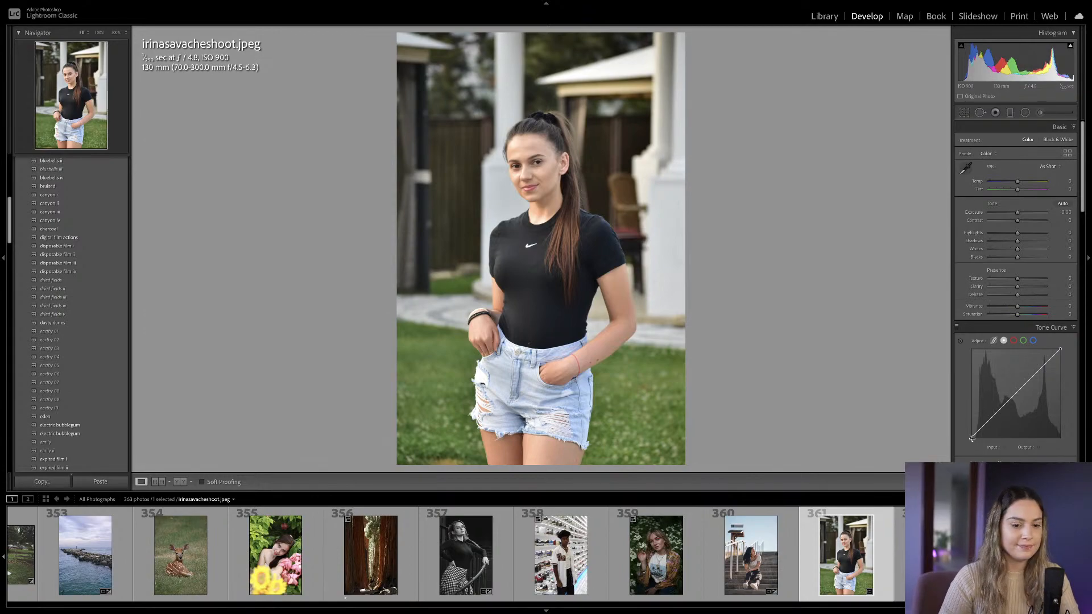
Shape the point curve with lifted blacks, a shadow point near 47/48, a midtone point near 113/122, and white output about 236.
drag(969, 439, 988, 424)
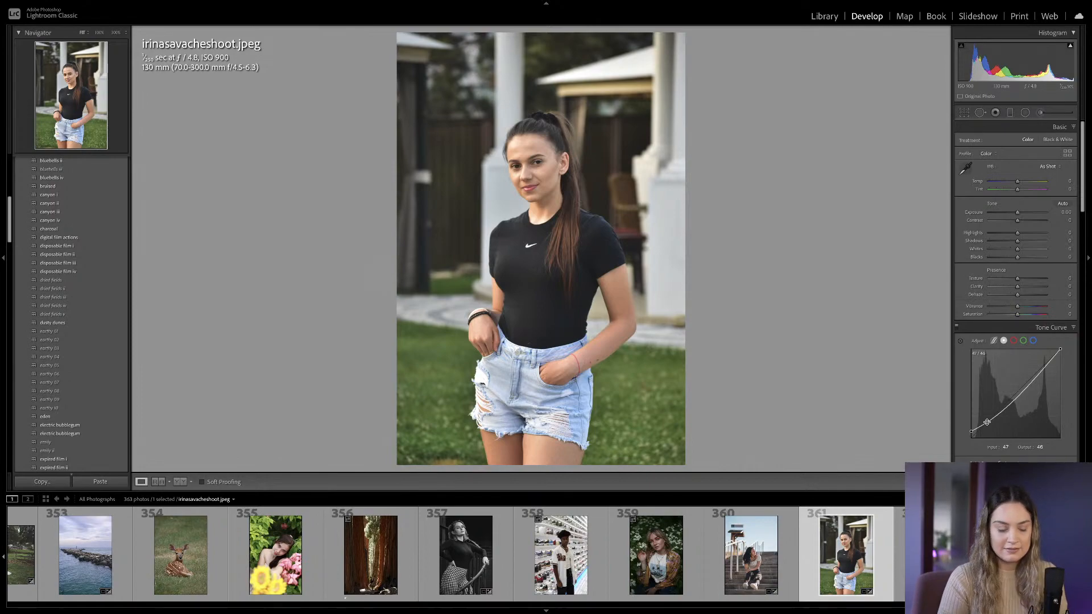
drag(1013, 397, 1011, 396)
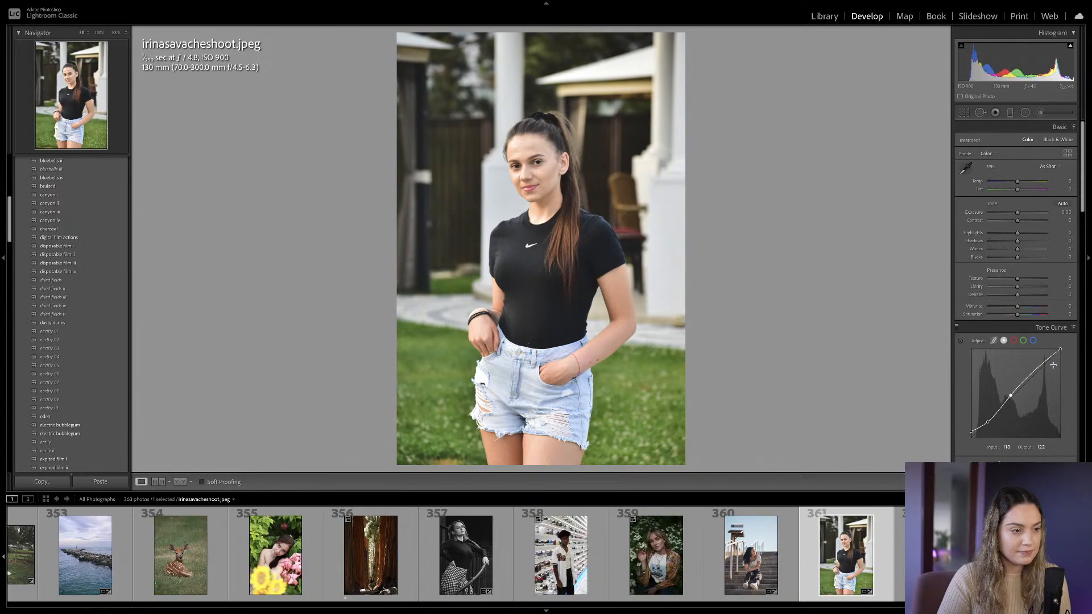
drag(1059, 353, 1060, 359)
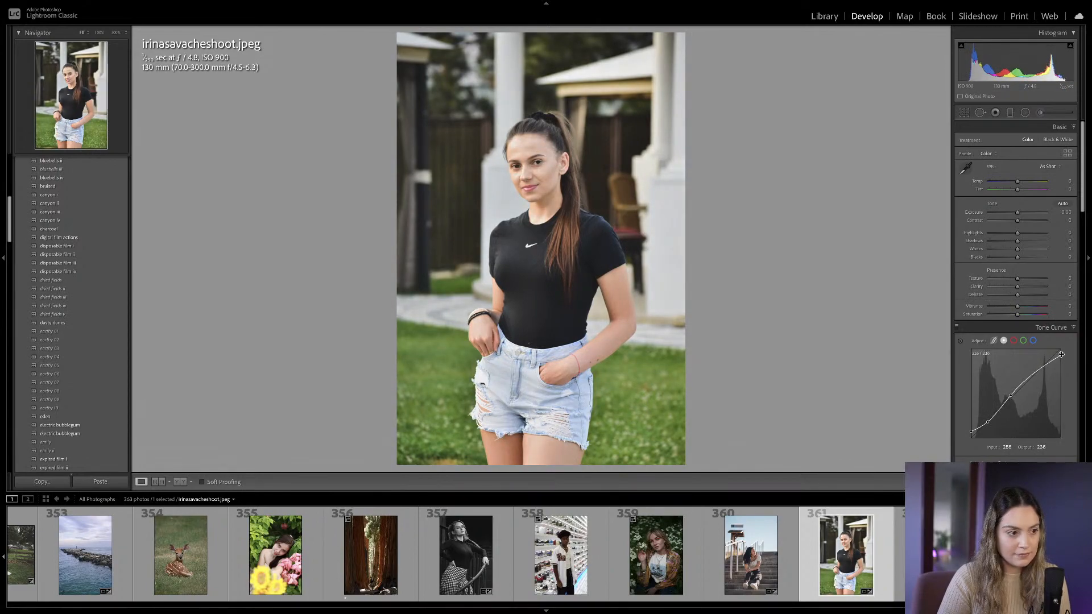
Set Exposure to -0.10, Contrast to +12, Highlights to -51, Shadows to -12, Blacks to about -38, and Saturation to about -9.
drag(1017, 232, 1007, 261)
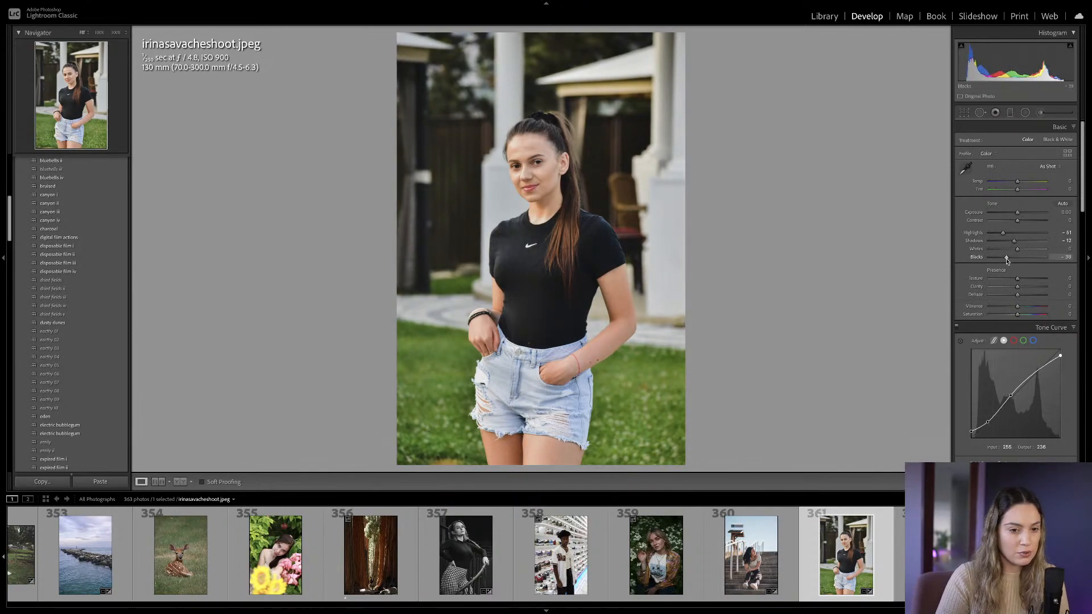
drag(1017, 221, 1017, 217)
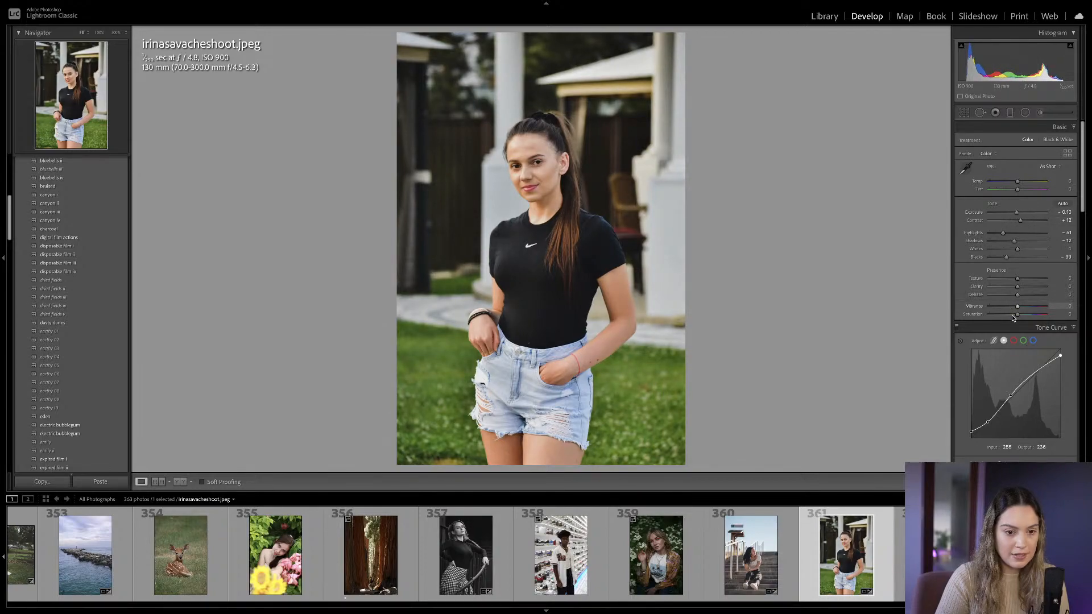
drag(1017, 314, 1014, 317)
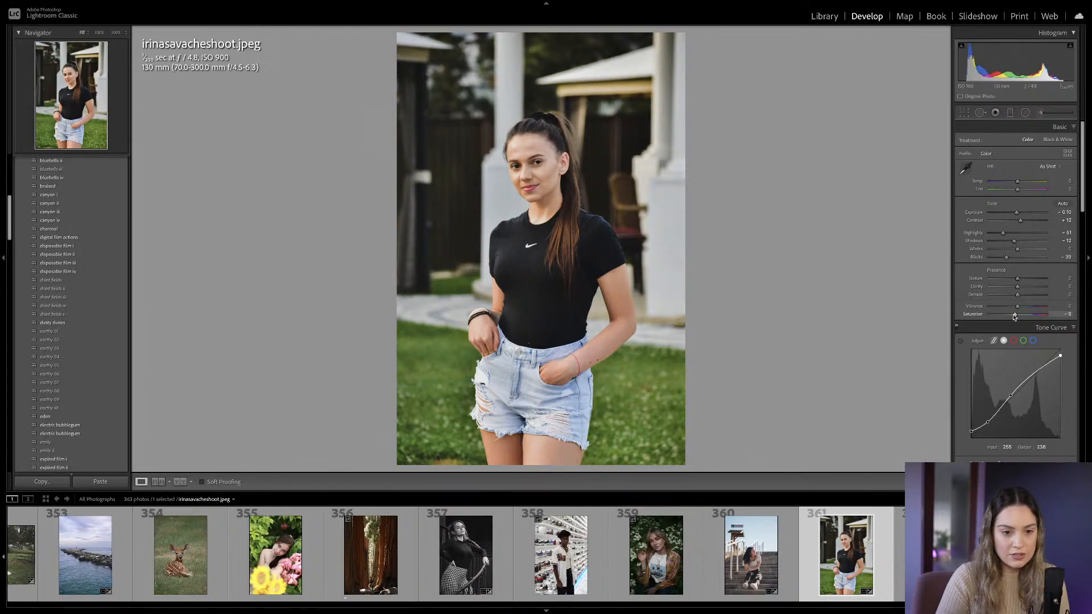
Look over the HSL and Color Grading settings, view the fawn photo, and return to the woman's portrait.
scroll(998, 346, down, 3)
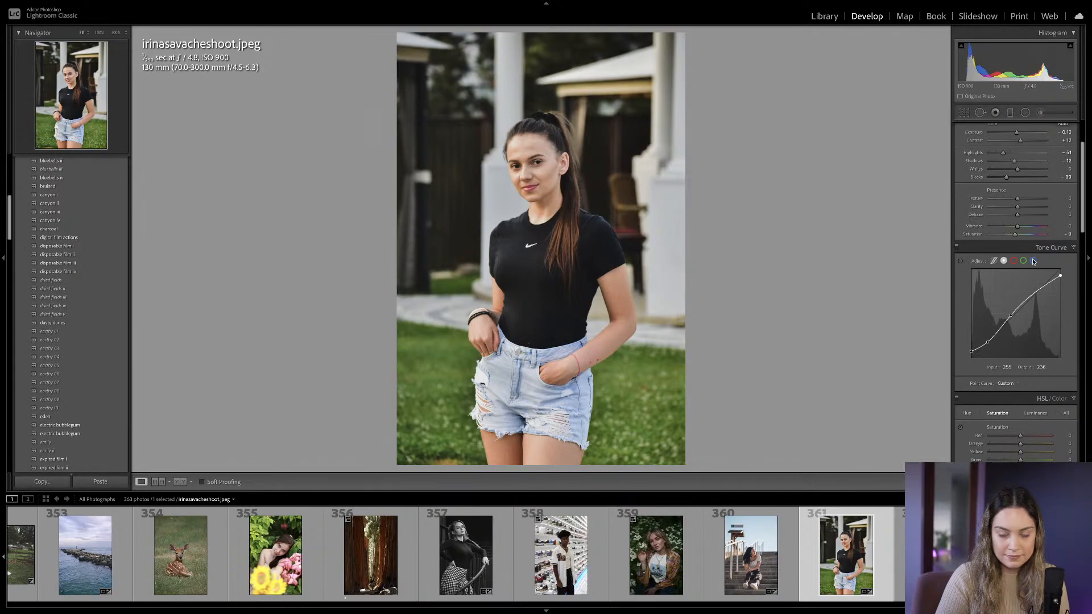
scroll(1033, 261, down, 8)
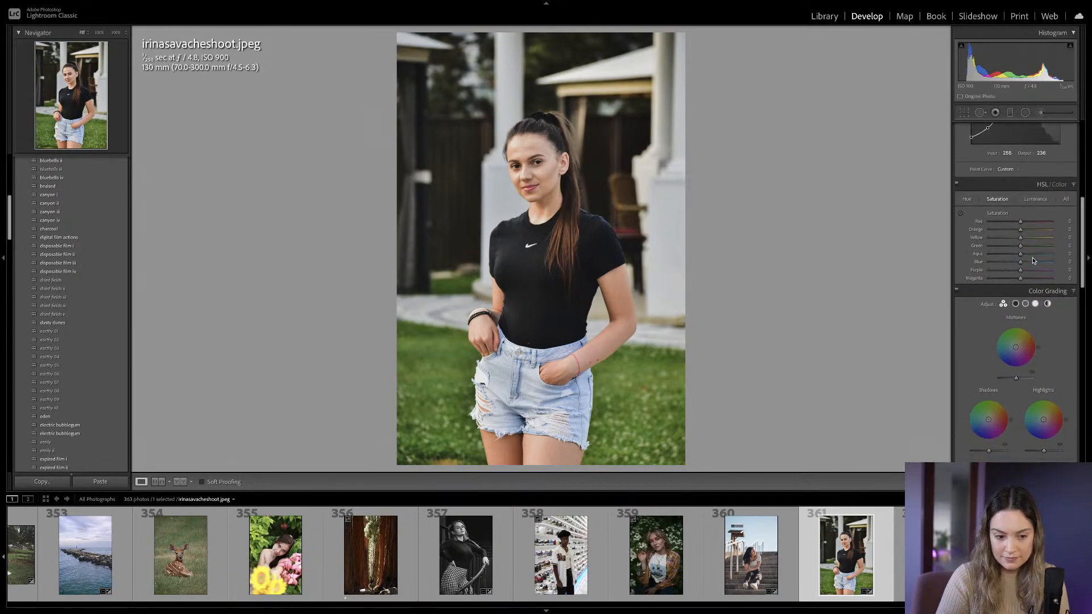
scroll(1033, 261, down, 1)
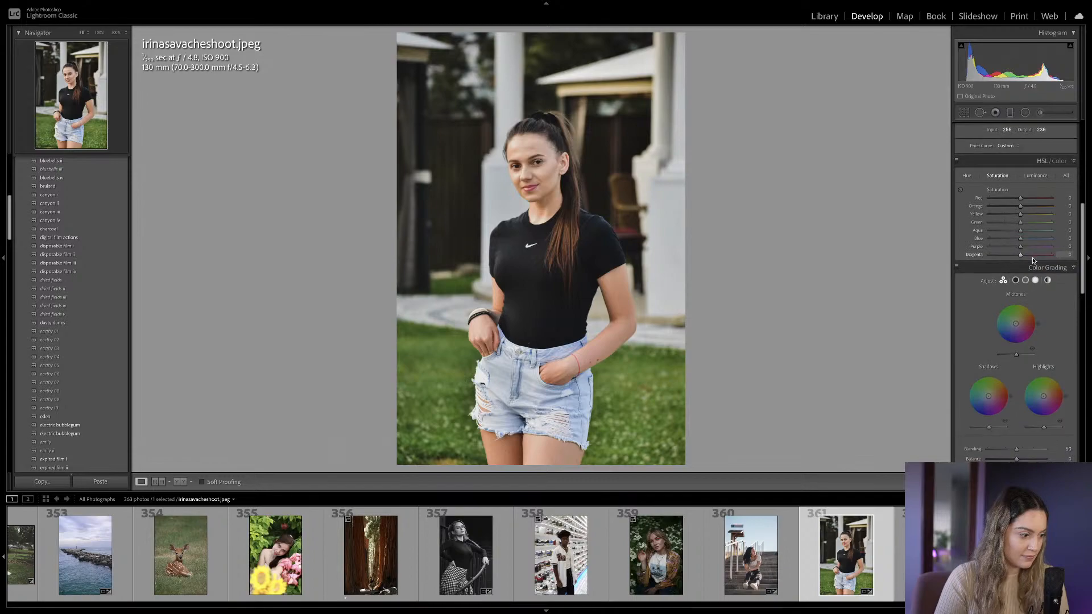
click(176, 577)
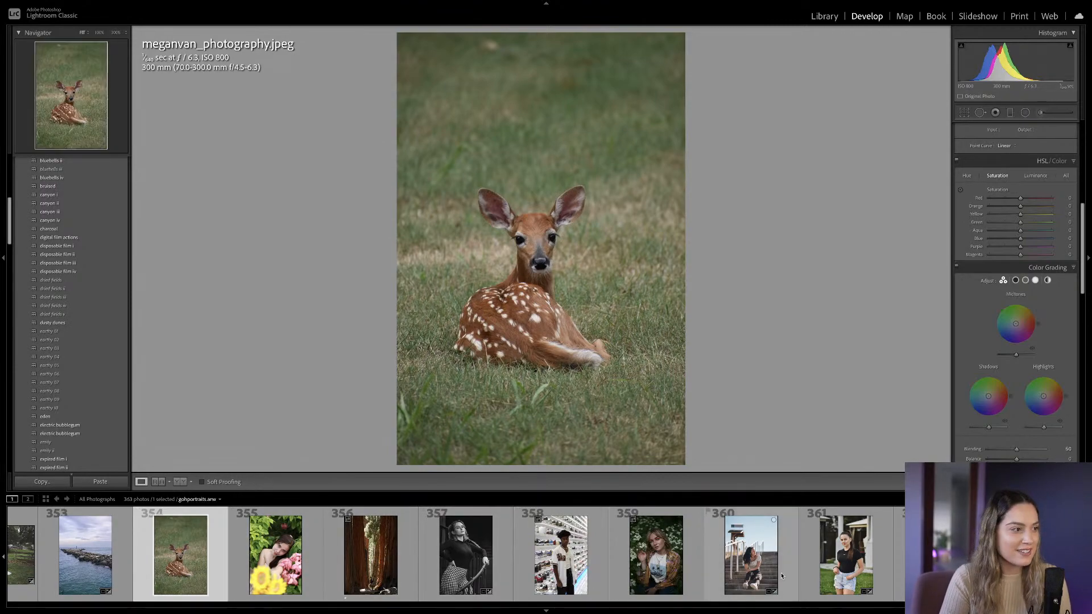
click(851, 569)
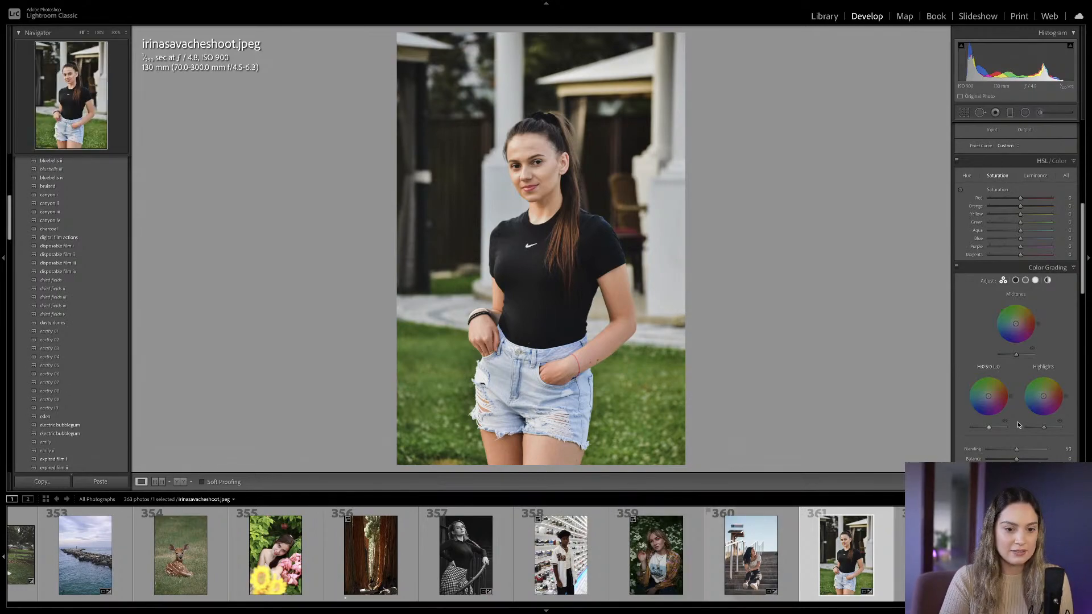
Reduce Vibrance to about -5 and Saturation to about -16, and display the blue channel of the Tone Curve.
scroll(1032, 277, up, 6)
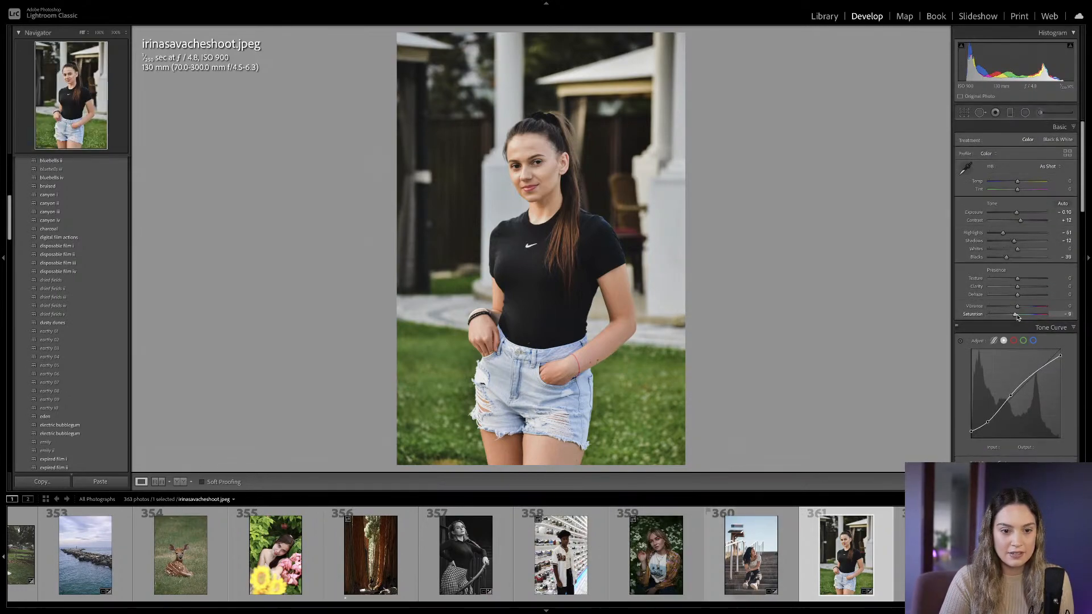
drag(1018, 309, 1016, 308)
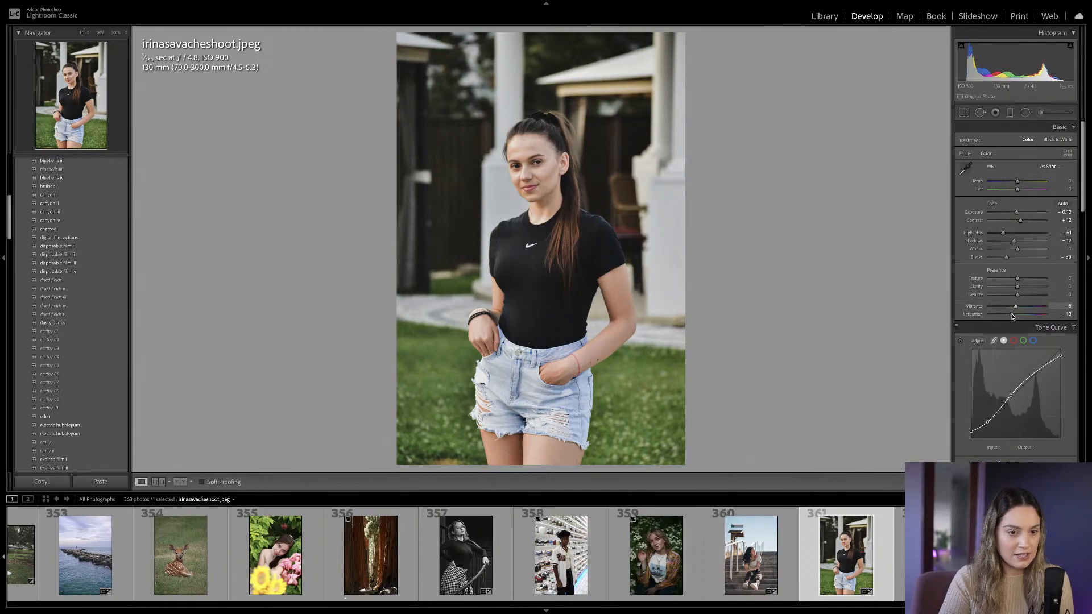
click(1033, 340)
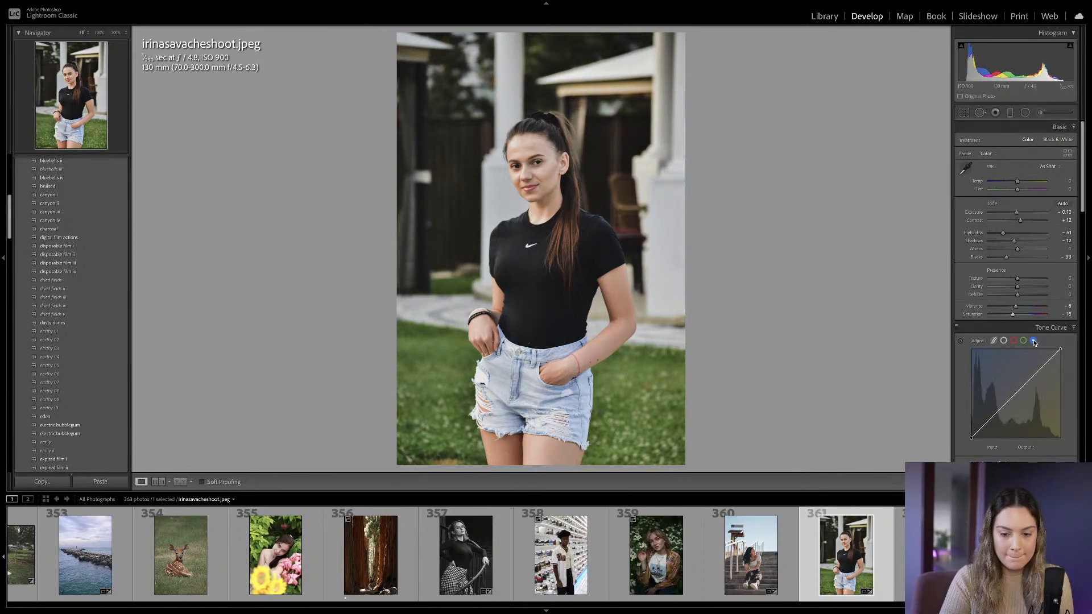
scroll(1008, 387, down, 1)
scroll(1008, 386, down, 2)
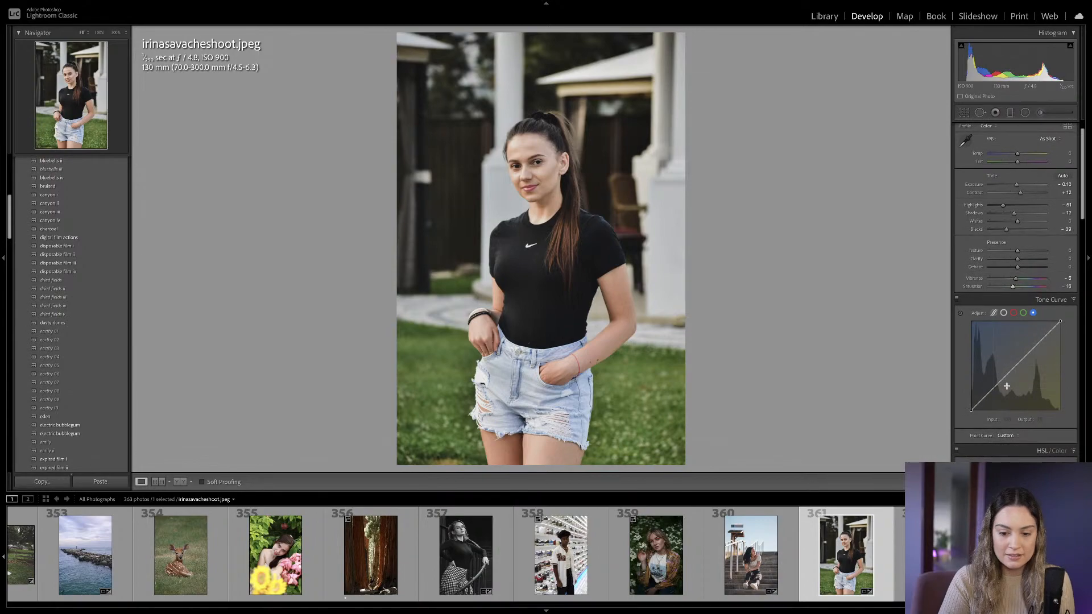
scroll(1007, 387, down, 2)
scroll(1008, 386, down, 1)
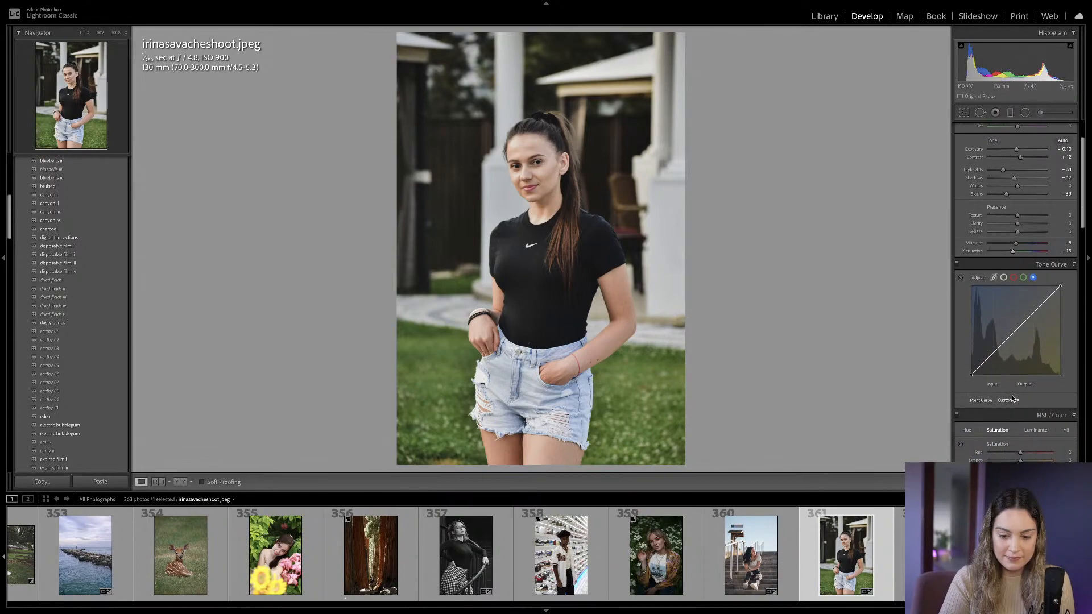
Shape the blue channel curve with a lifted black point, a shadow point near 39/38, and a midtone point near 132/129.
drag(971, 374, 970, 371)
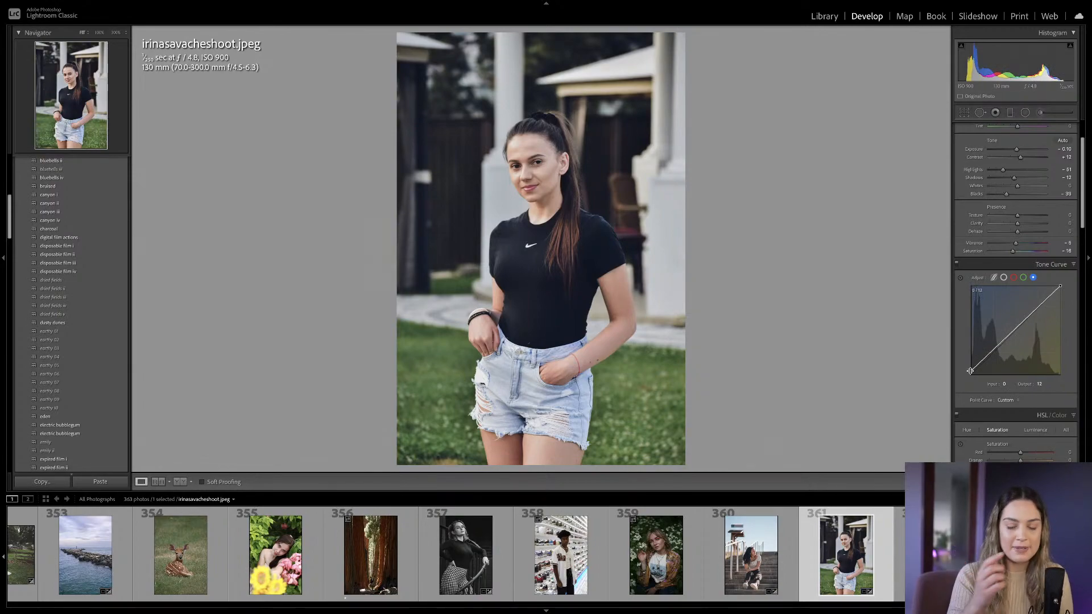
drag(971, 371, 985, 365)
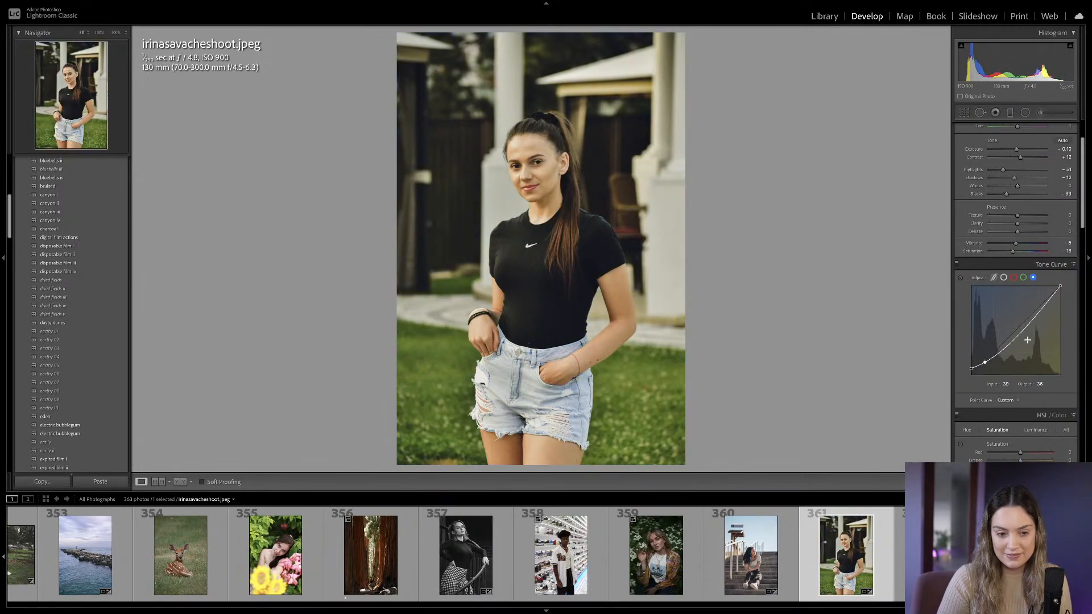
drag(1017, 331, 1018, 334)
scroll(1018, 334, down, 3)
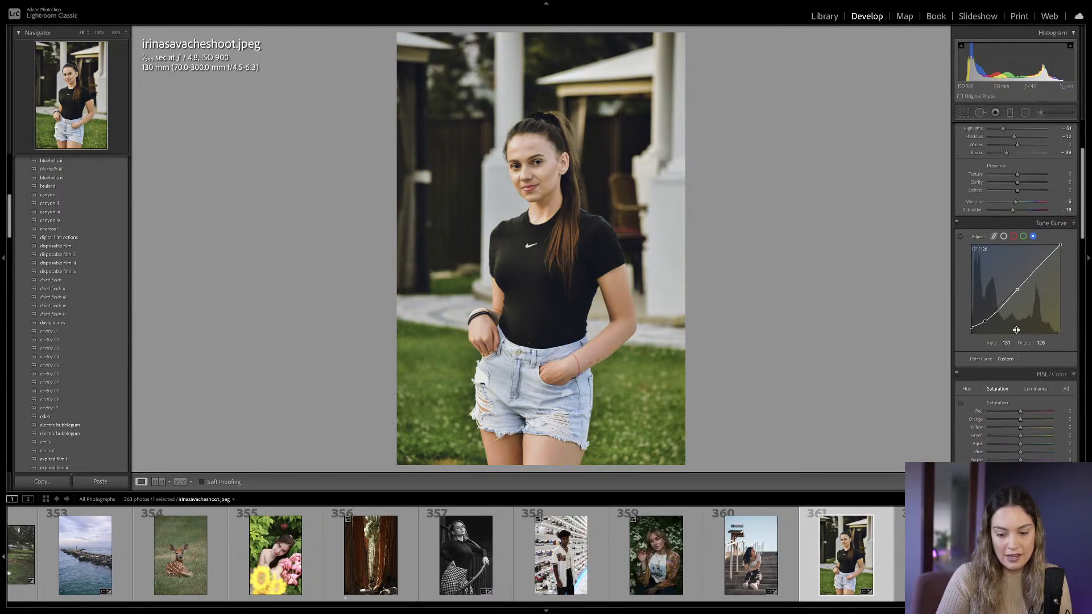
scroll(1017, 333, down, 2)
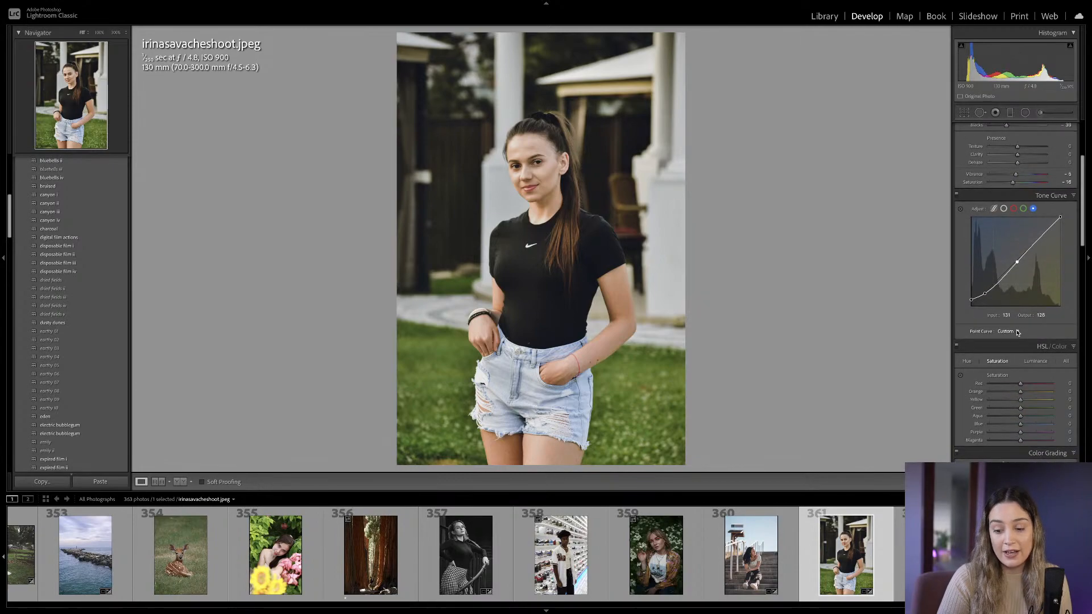
scroll(1018, 333, down, 3)
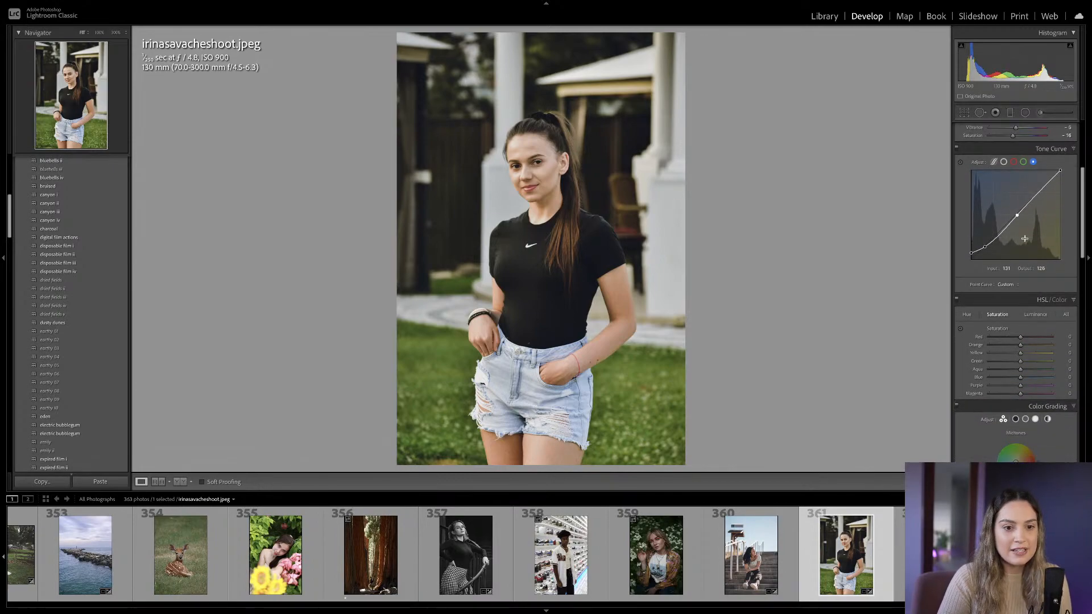
drag(1017, 216, 1018, 216)
Color grade the portrait with a subtle orange tint in the highlights, blue-violet in the shadows, and warm yellow-orange in the midtones.
scroll(1023, 318, down, 9)
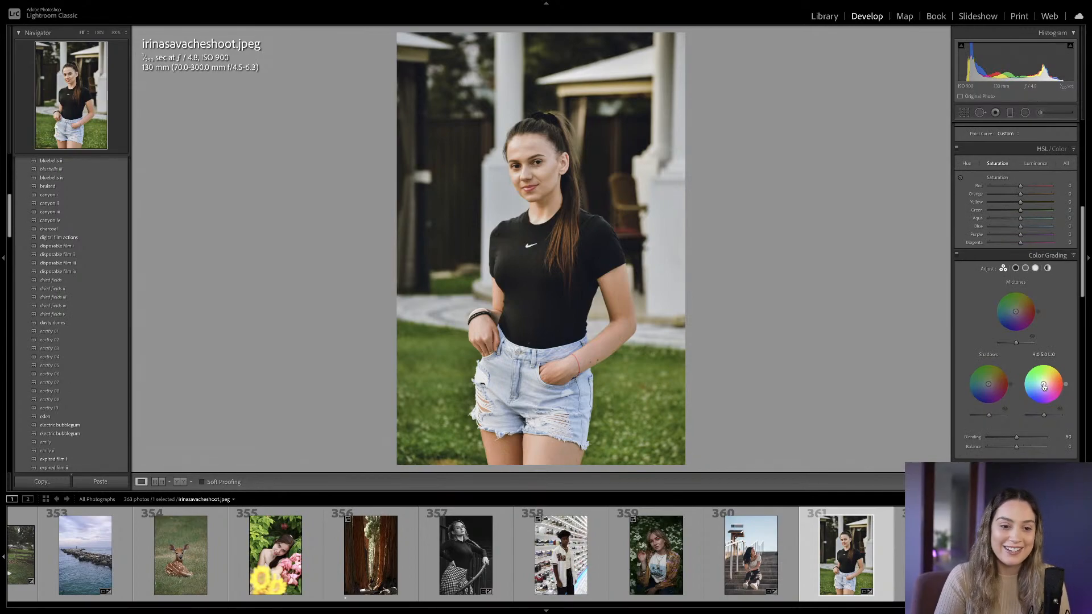
drag(1044, 387, 988, 385)
drag(1016, 313, 1018, 310)
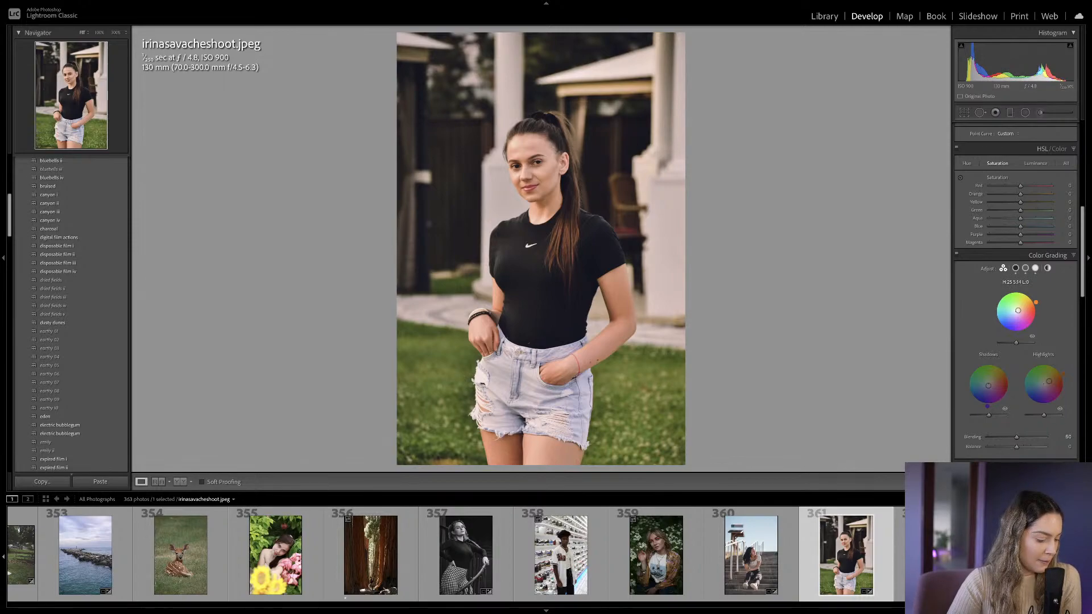
drag(1018, 310, 1016, 309)
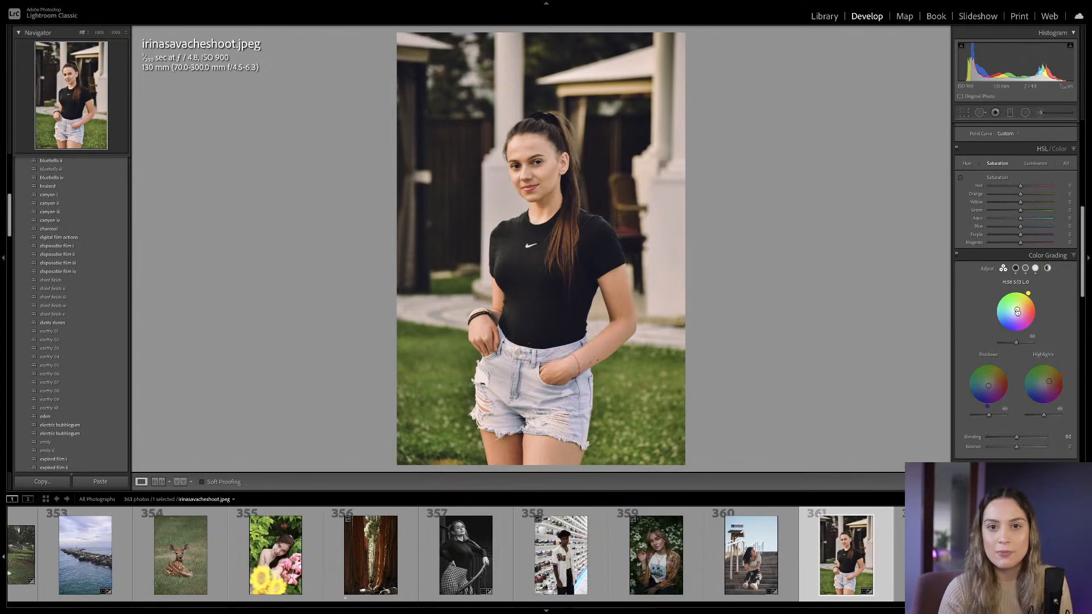
drag(1018, 312, 1018, 311)
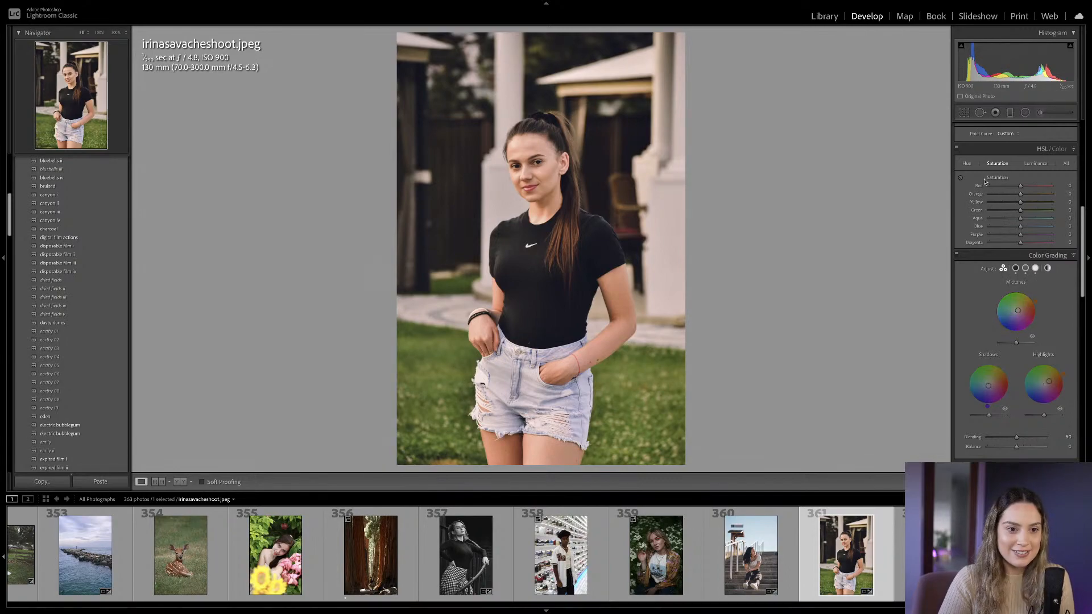
Shift the Yellow hue to about -33 and Green hue to about -30, then raise Red saturation to +4 and Orange to +6.
click(967, 165)
drag(1020, 202, 1004, 211)
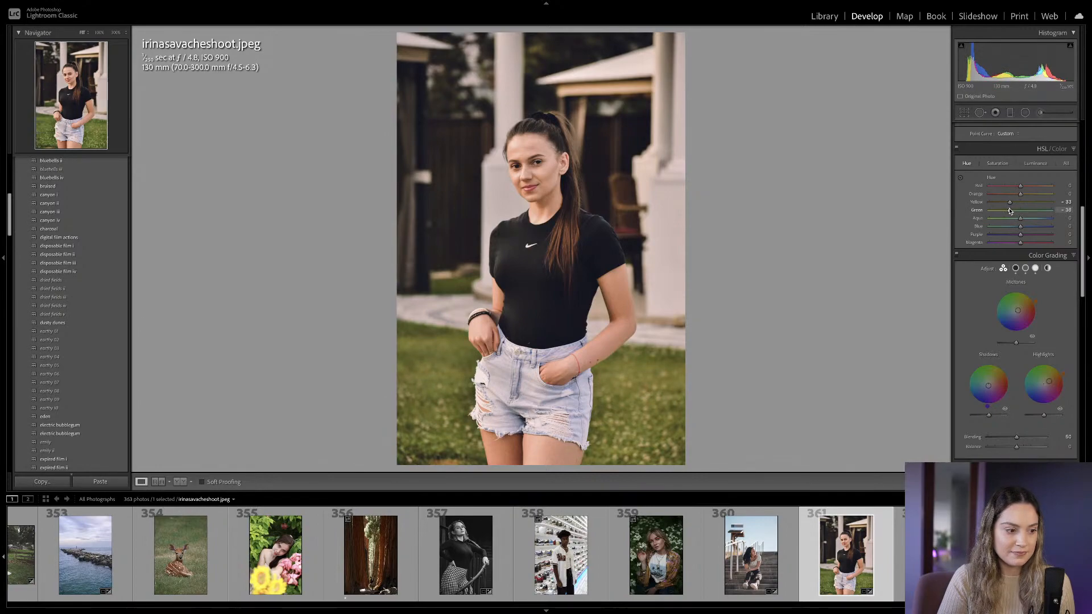
click(997, 163)
drag(1021, 199, 1023, 189)
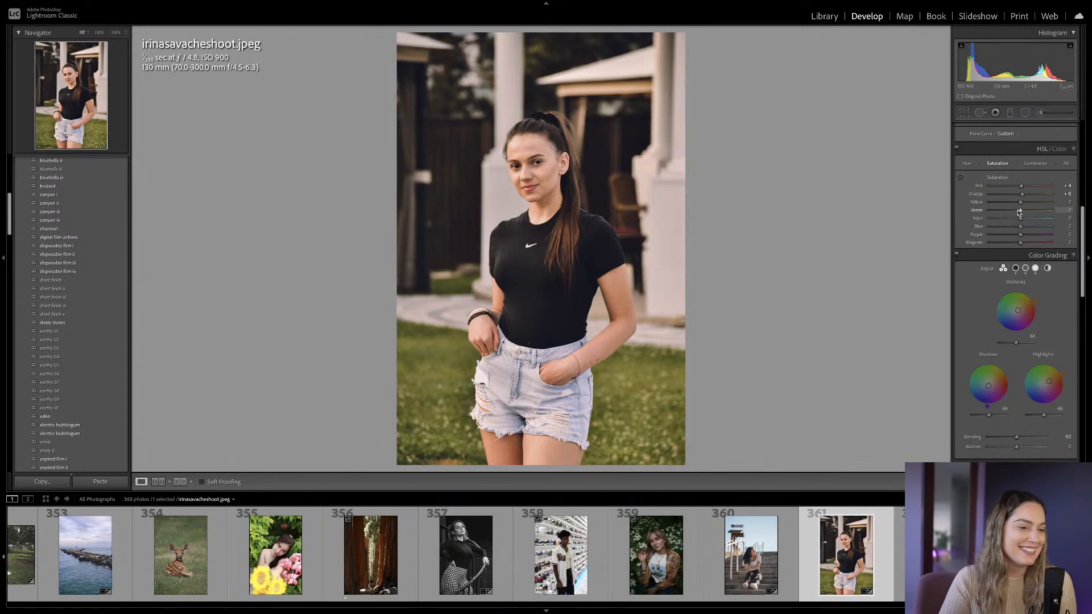
Add light sharpening with an Amount of about 18, set overall Saturation to -11, and return Temp to 0.
scroll(1033, 332, down, 8)
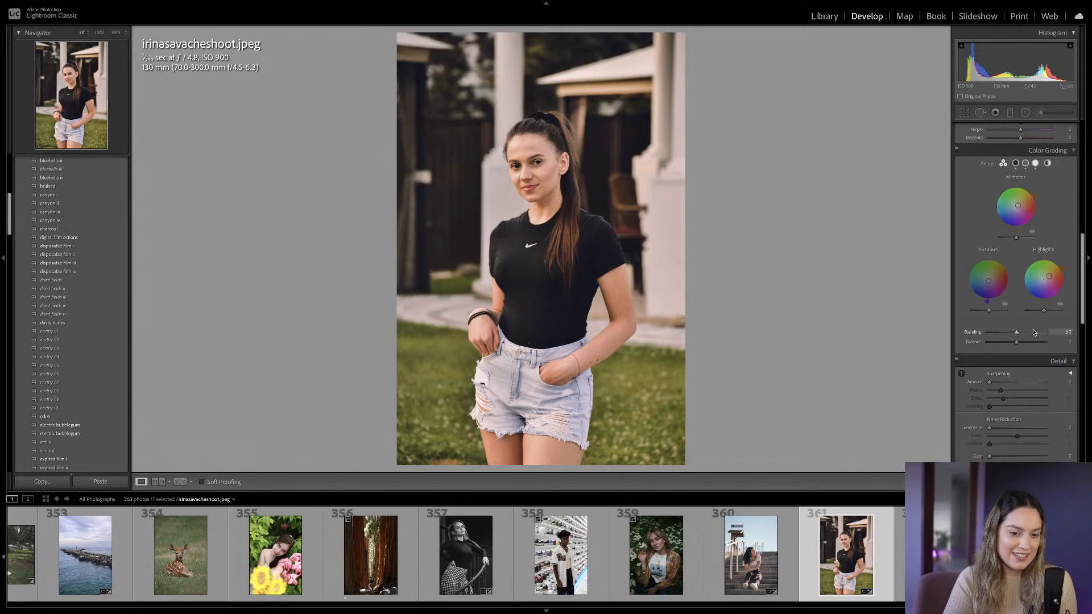
drag(990, 243, 998, 247)
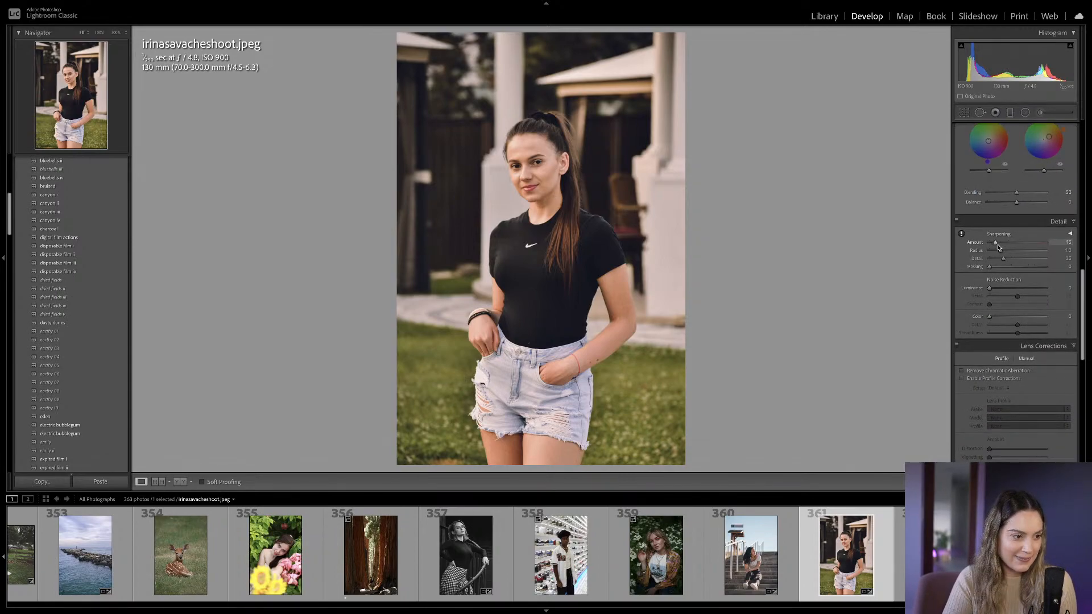
scroll(1046, 227, up, 10)
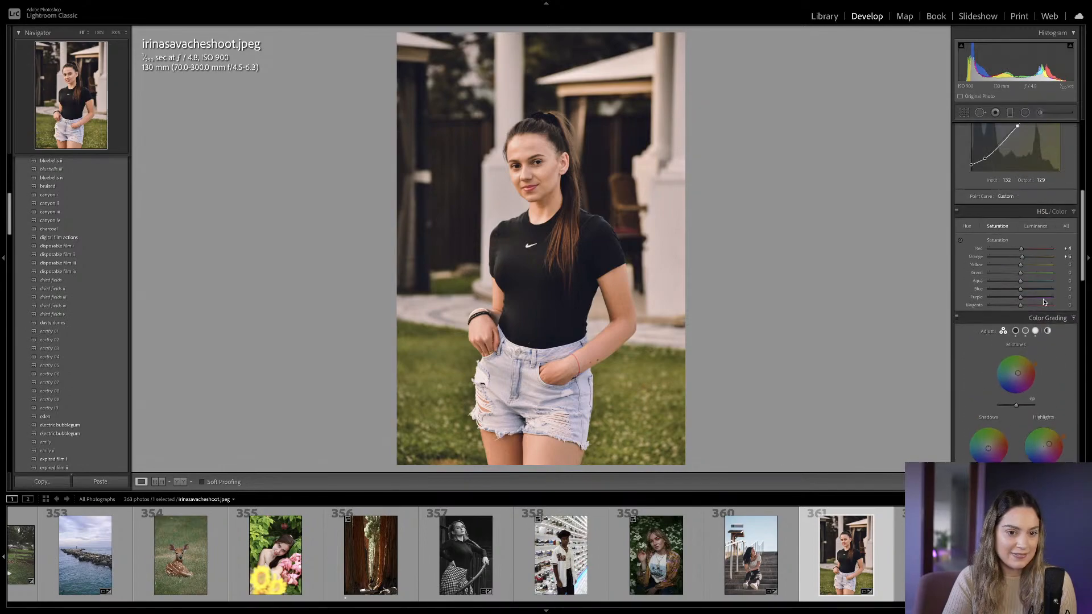
scroll(1045, 227, up, 4)
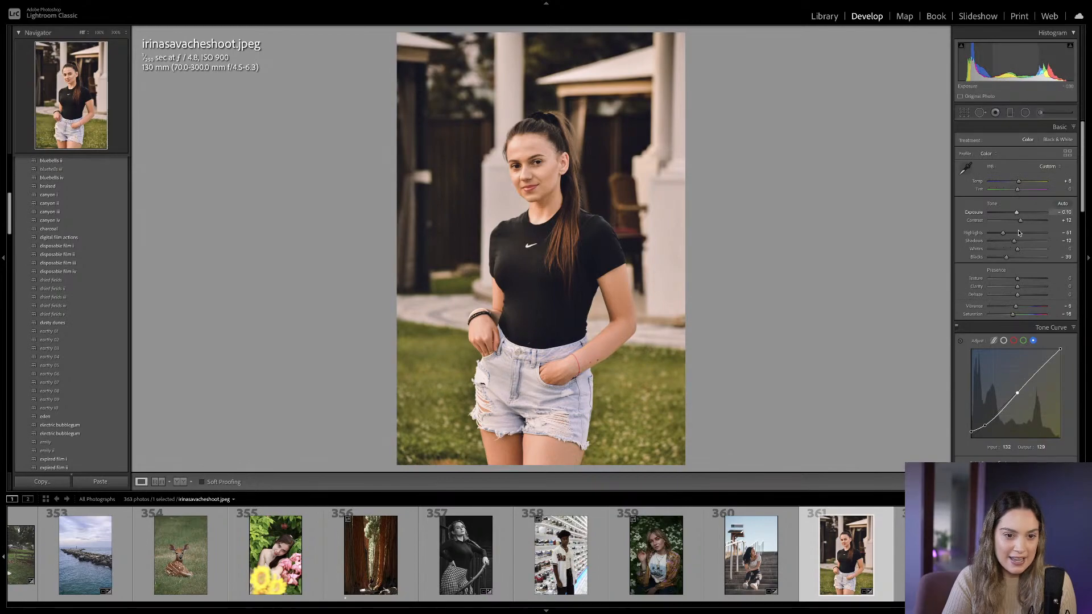
drag(1013, 315, 1015, 315)
key(Down)
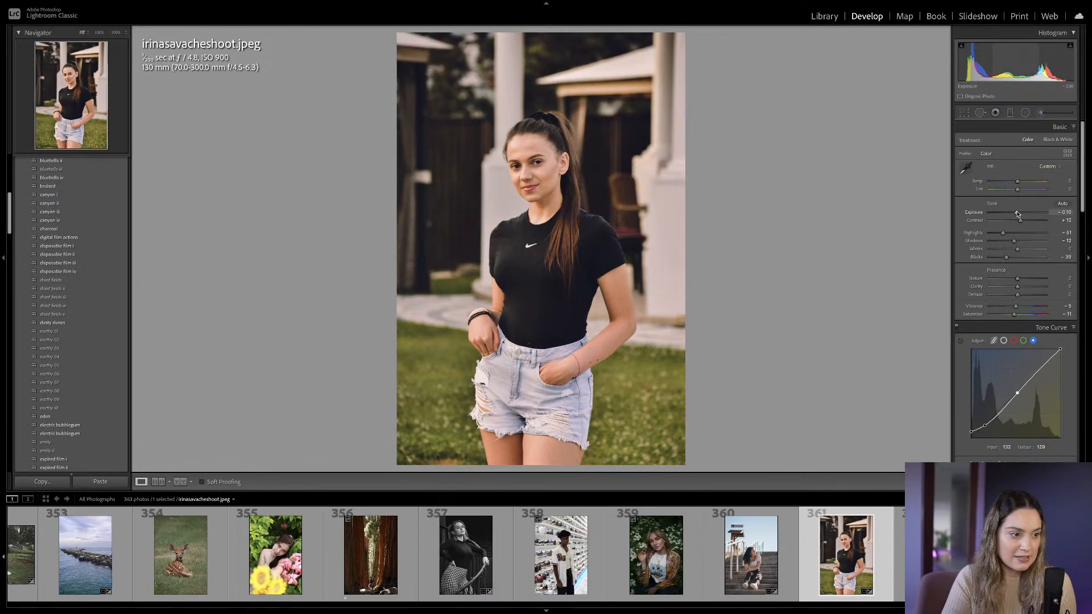
Set Tint to about +5 and compare the edited portrait with its original version.
key(backslash)
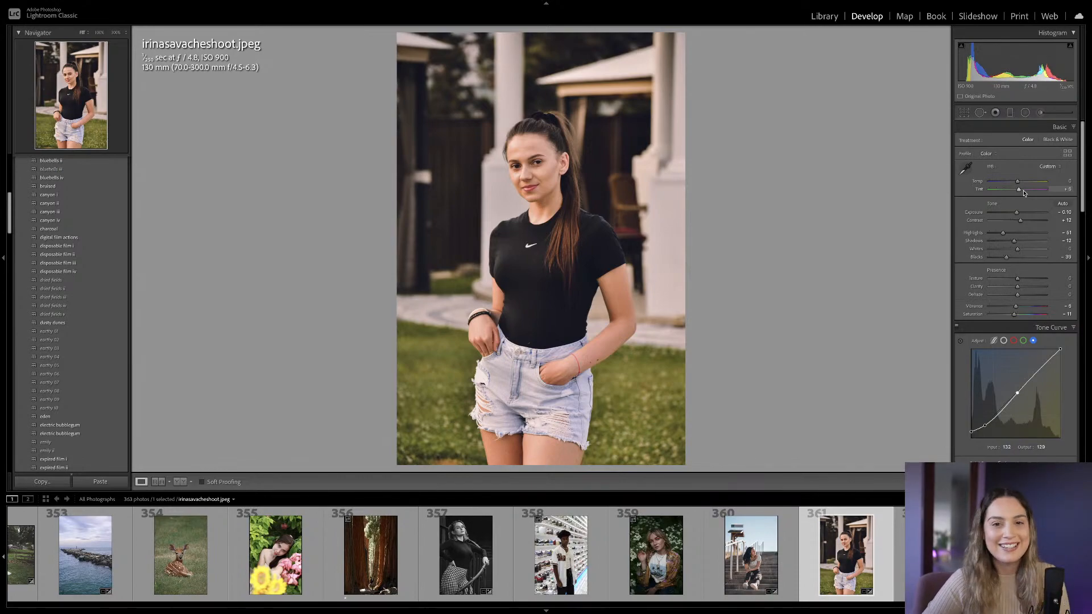
key(backslash)
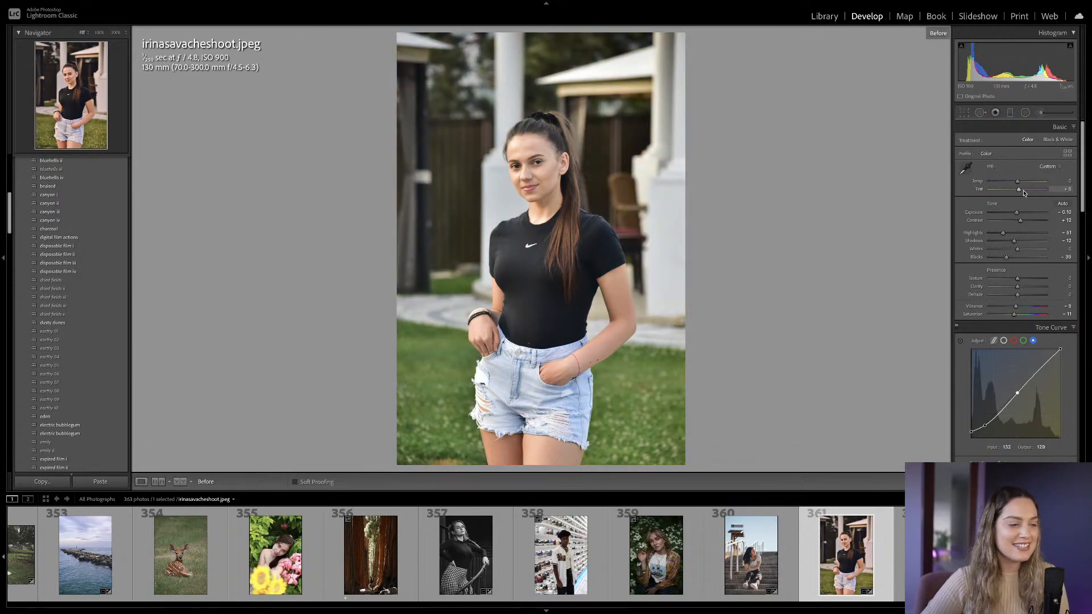
key(backslash)
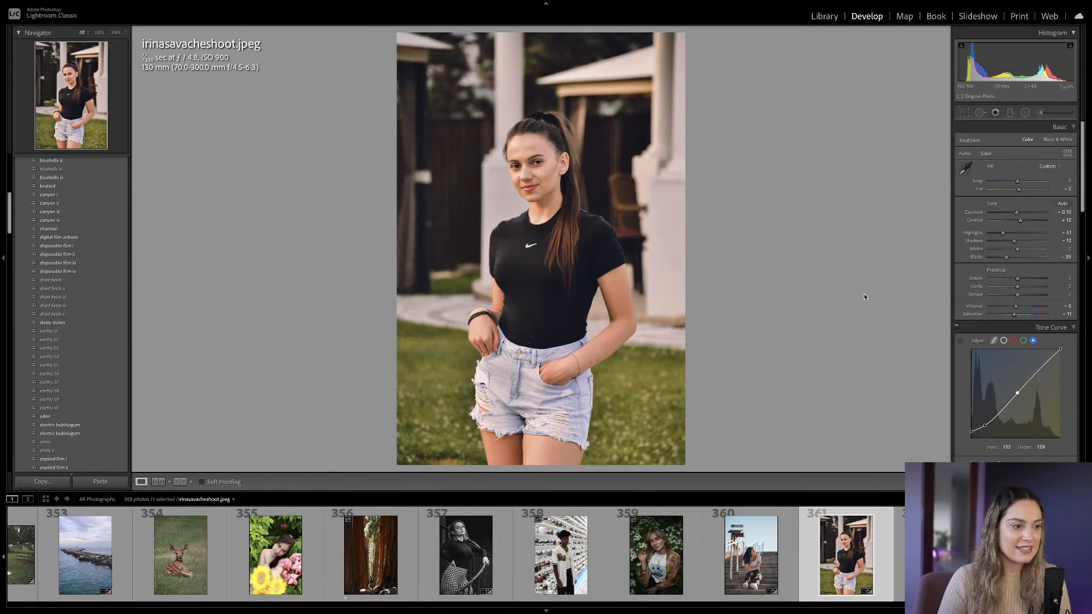
Heal the white logo off the woman's black T-shirt at 100 opacity, and compare the full portrait before and after.
click(538, 254)
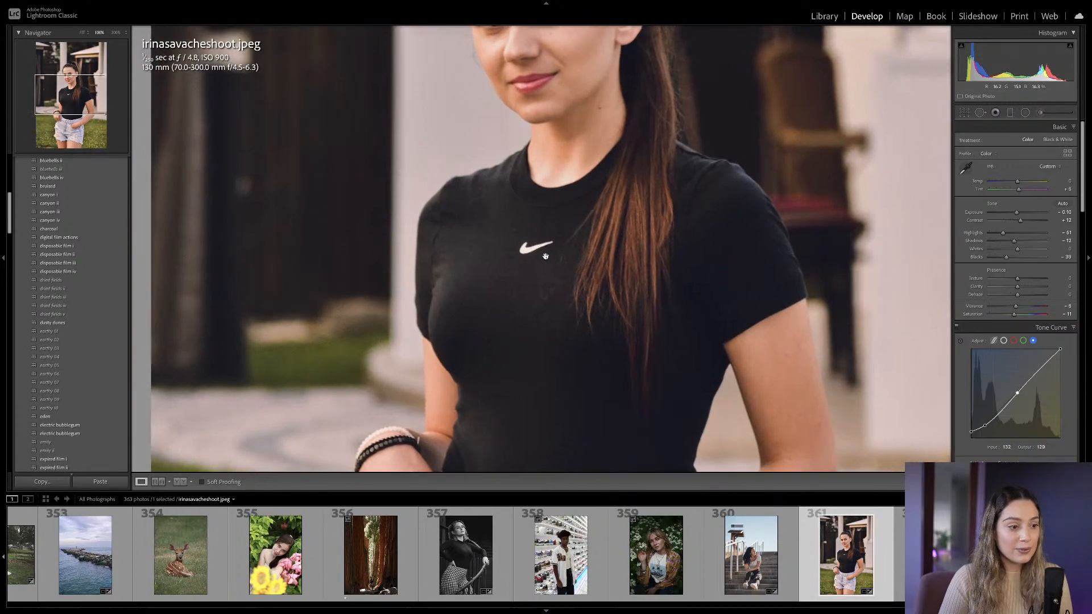
click(980, 112)
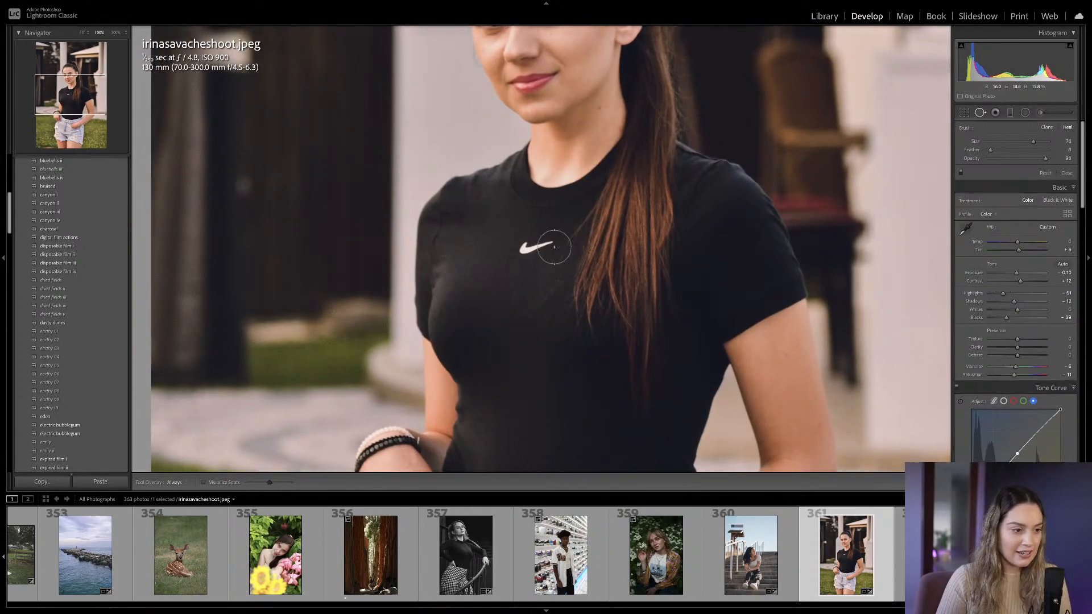
mouse_move(524, 243)
mouse_down()
mouse_move(519, 251)
mouse_move(554, 244)
mouse_move(485, 232)
mouse_up()
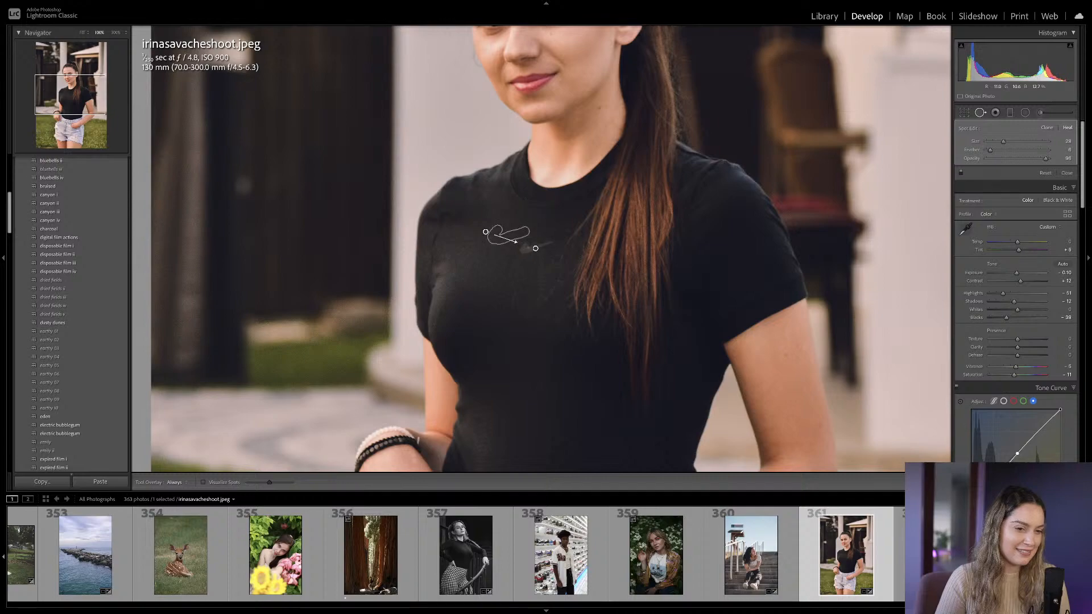
click(1049, 160)
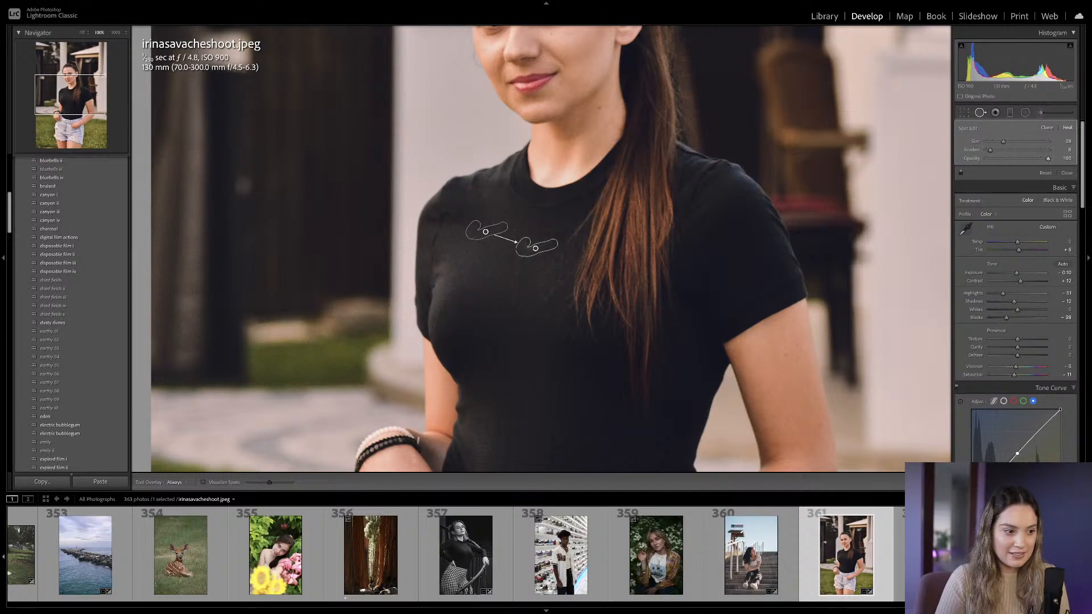
click(547, 244)
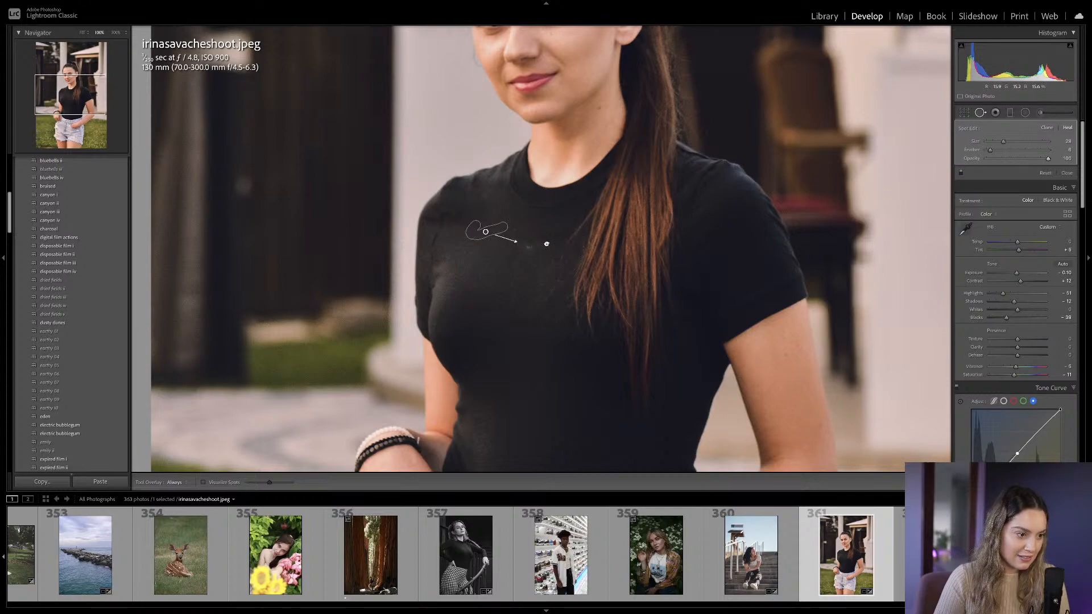
key(q)
click(733, 262)
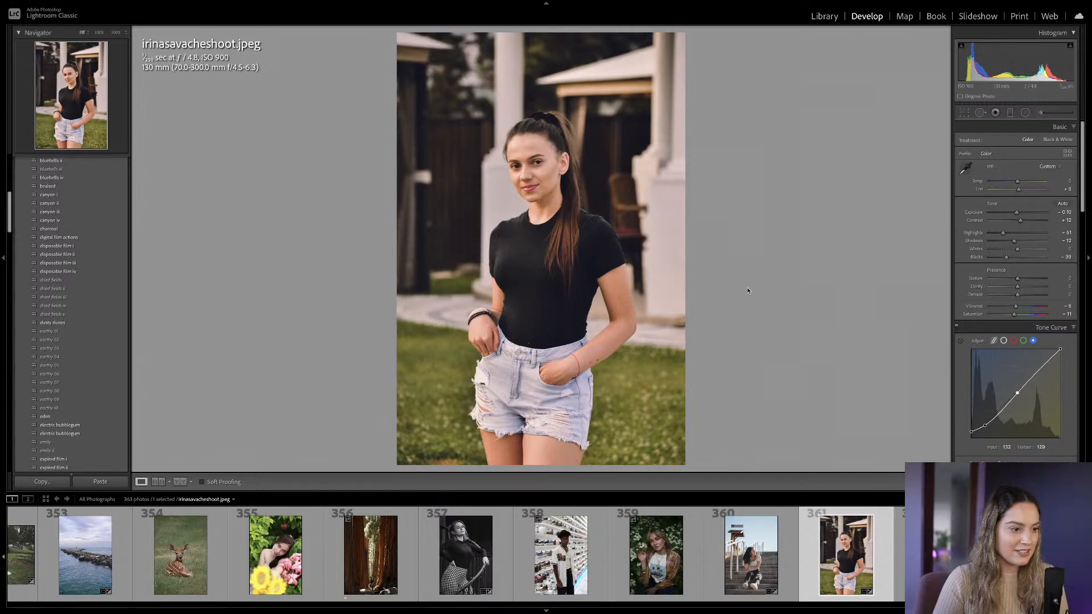
key(backslash)
key(backslash)
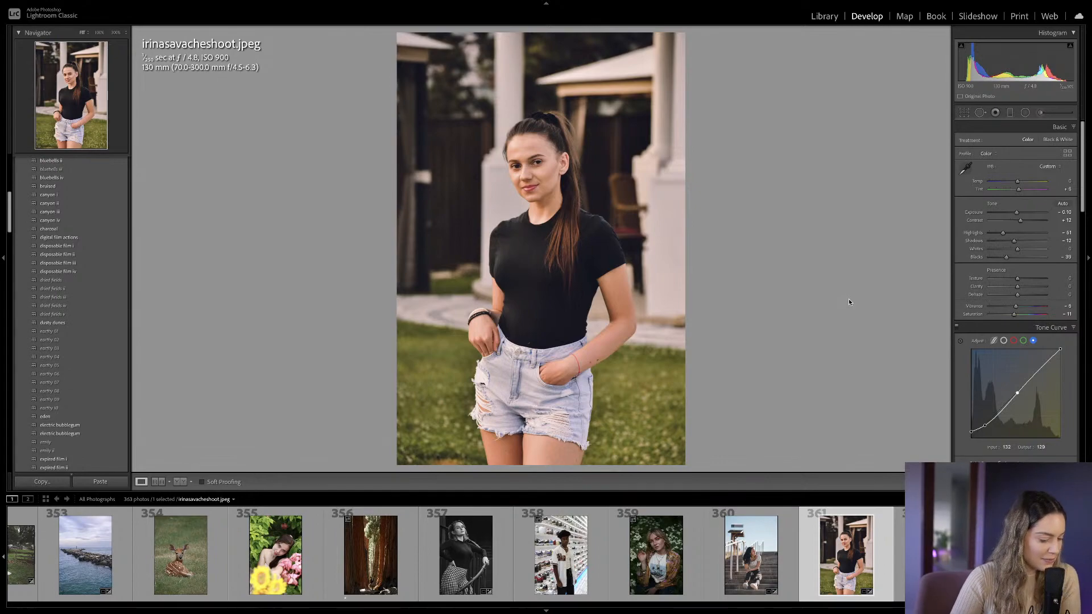
Browse back through the photo collection and open photo 247 of the puppy standing on the road.
scroll(536, 568, up, 8)
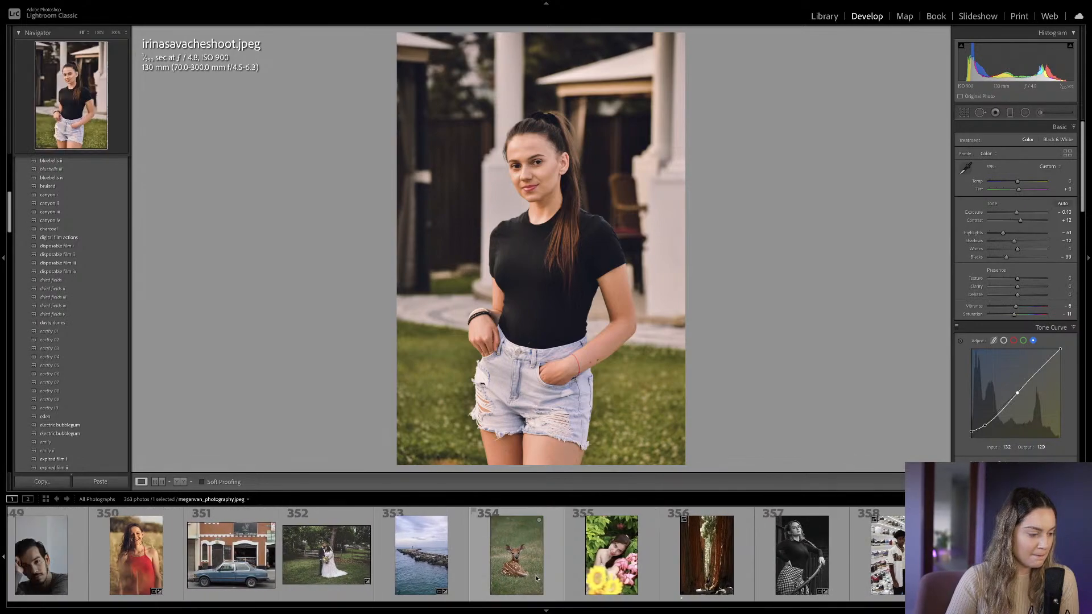
scroll(536, 579, up, 3)
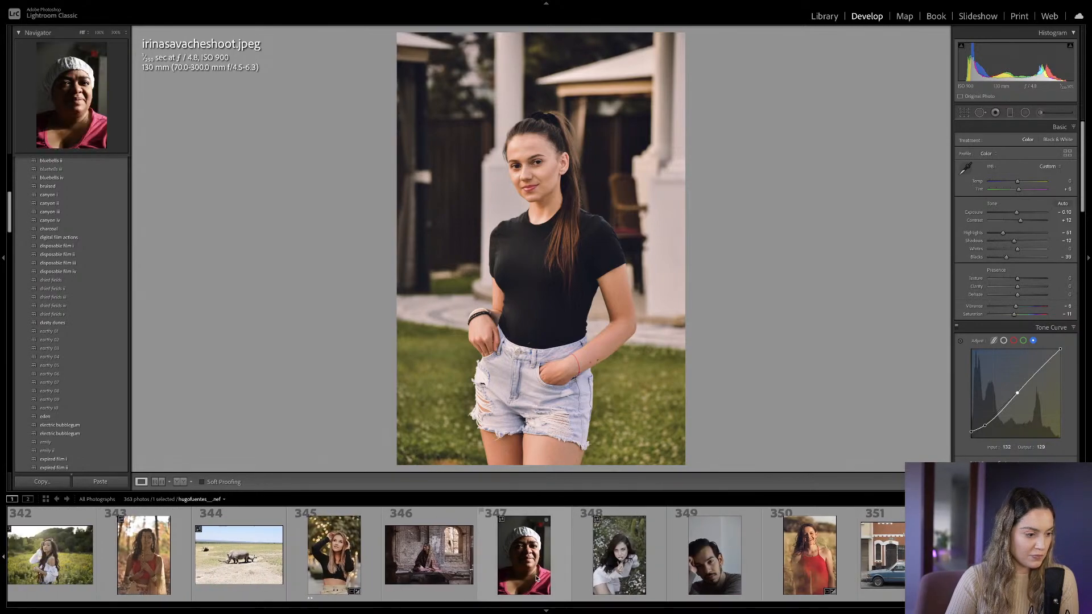
scroll(536, 579, up, 20)
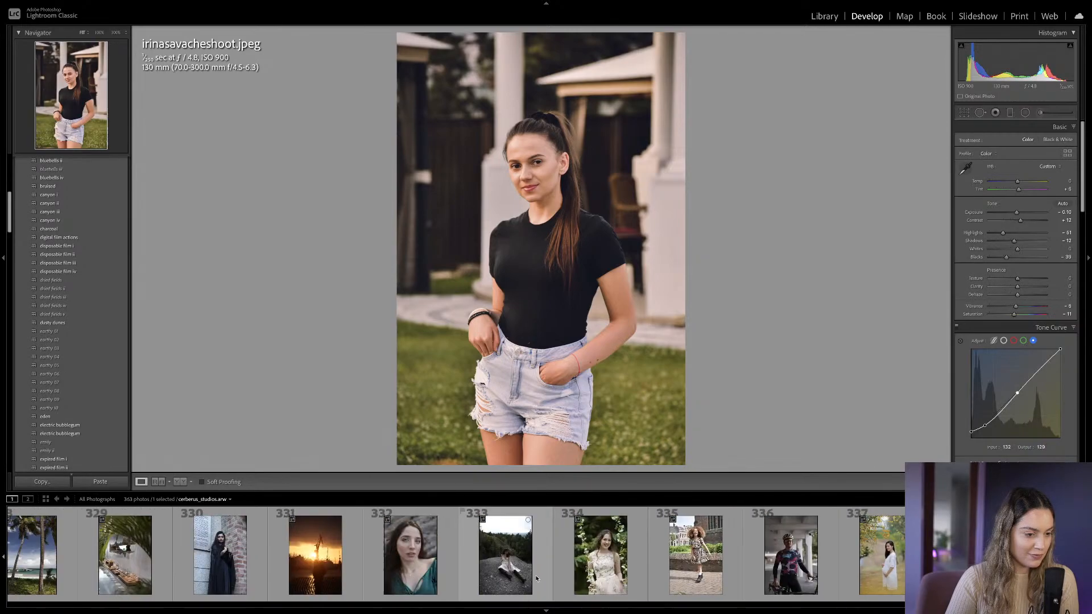
scroll(537, 579, up, 20)
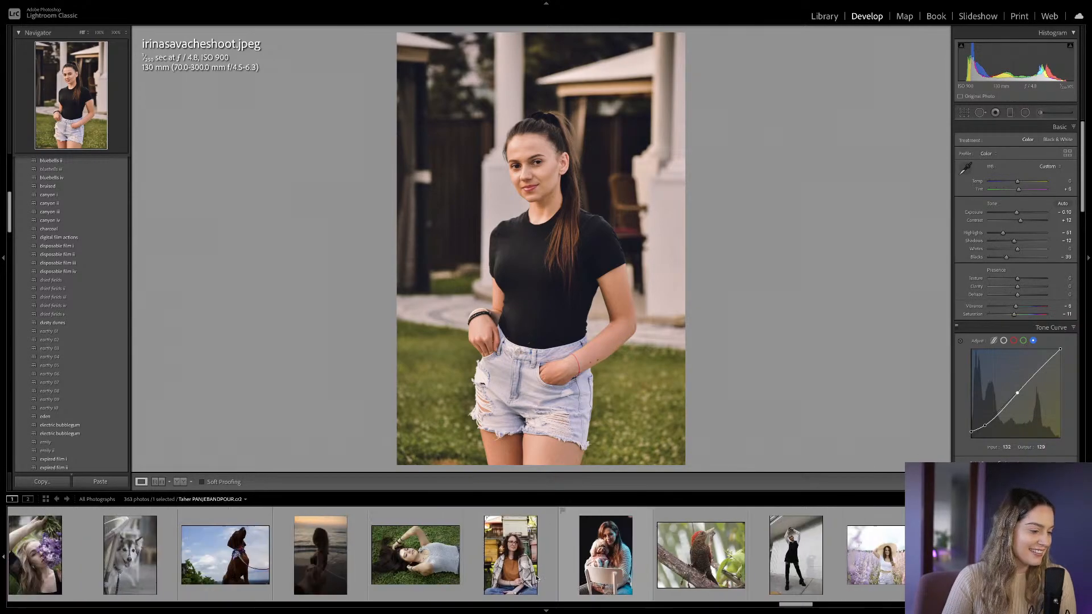
scroll(536, 579, up, 10)
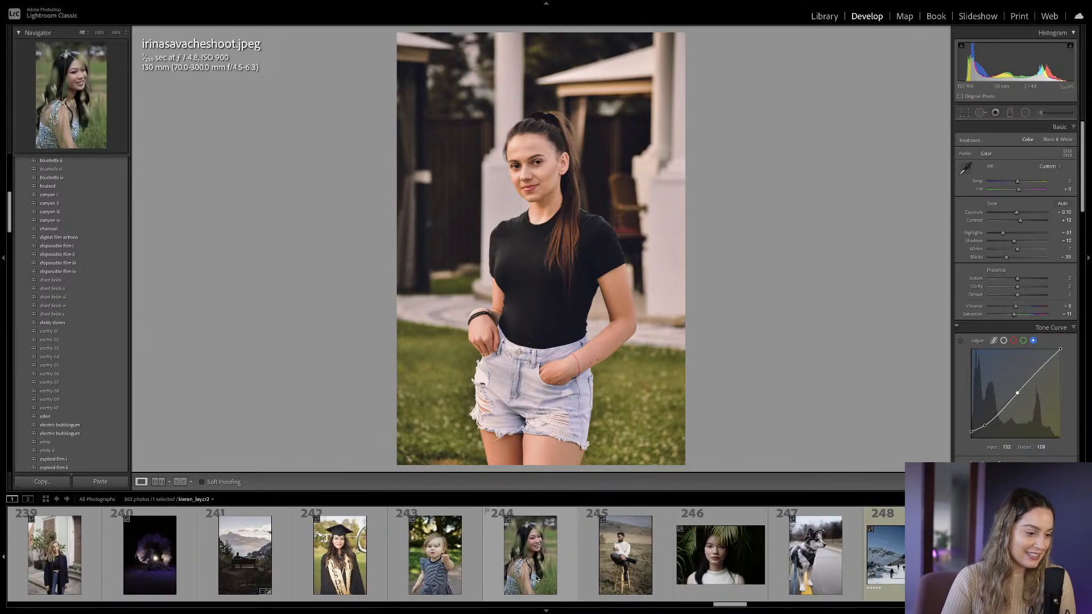
scroll(536, 579, down, 2)
click(750, 563)
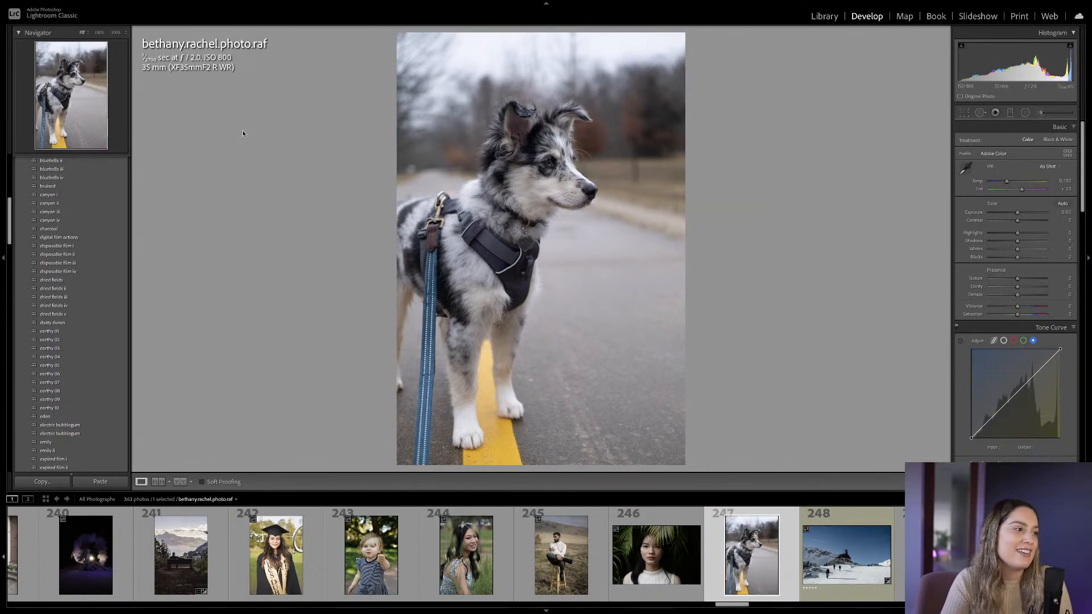
Straighten the puppy photo by about 0.5 degrees, crop it slightly tighter, and check the puppy's face at 100% zoom.
key(r)
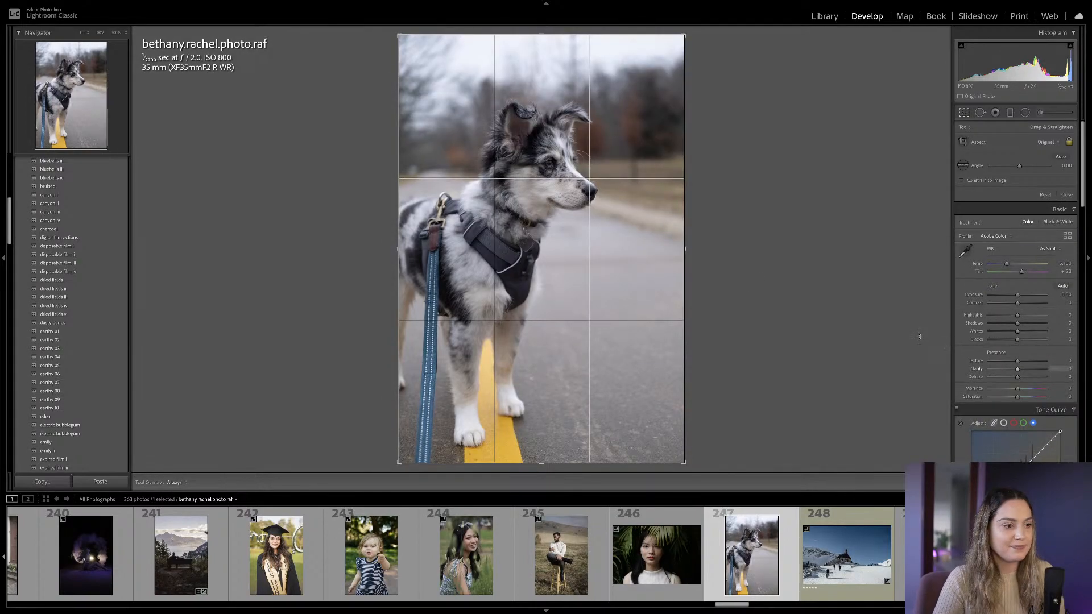
drag(766, 261, 767, 255)
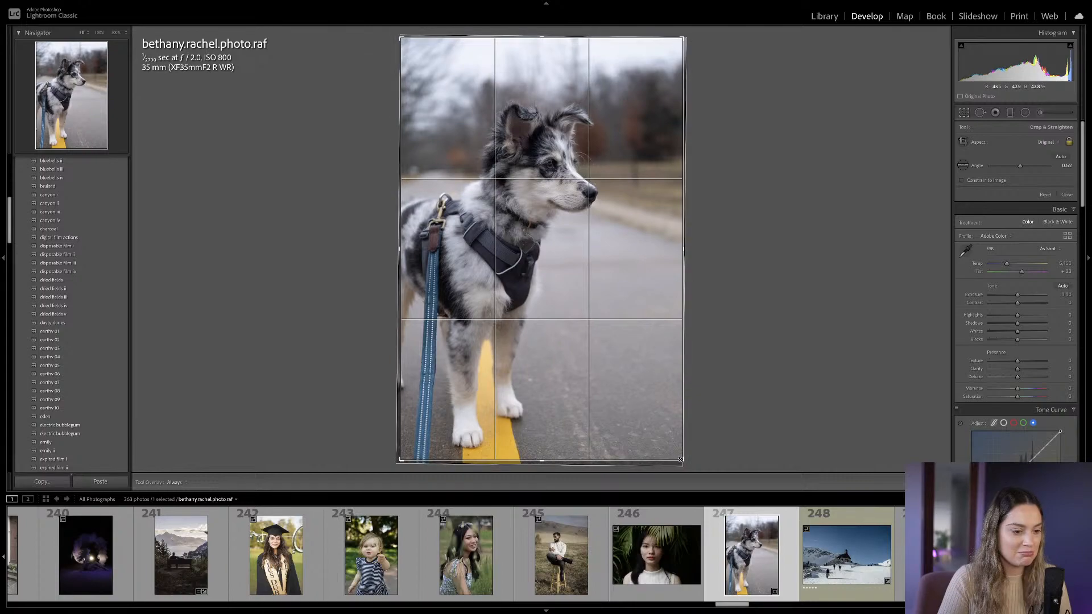
drag(681, 459, 670, 445)
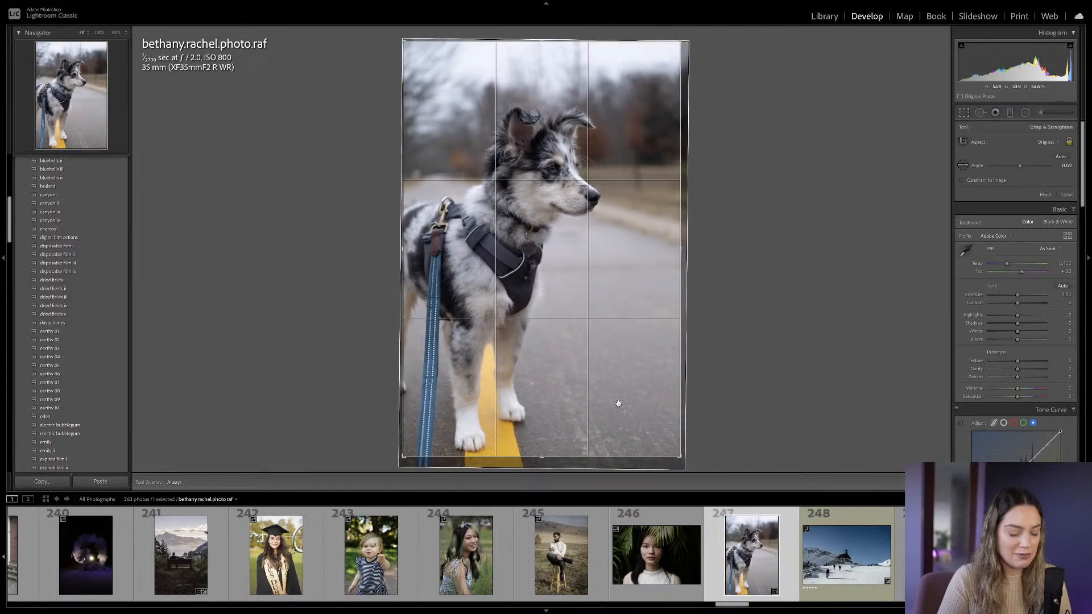
key(Return)
click(555, 156)
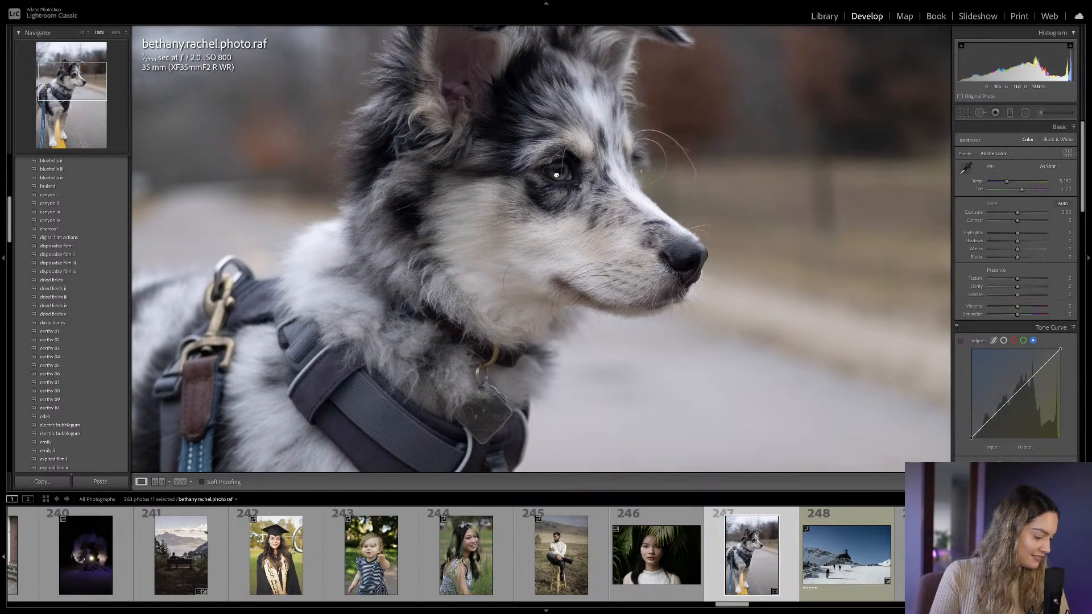
drag(555, 172, 605, 185)
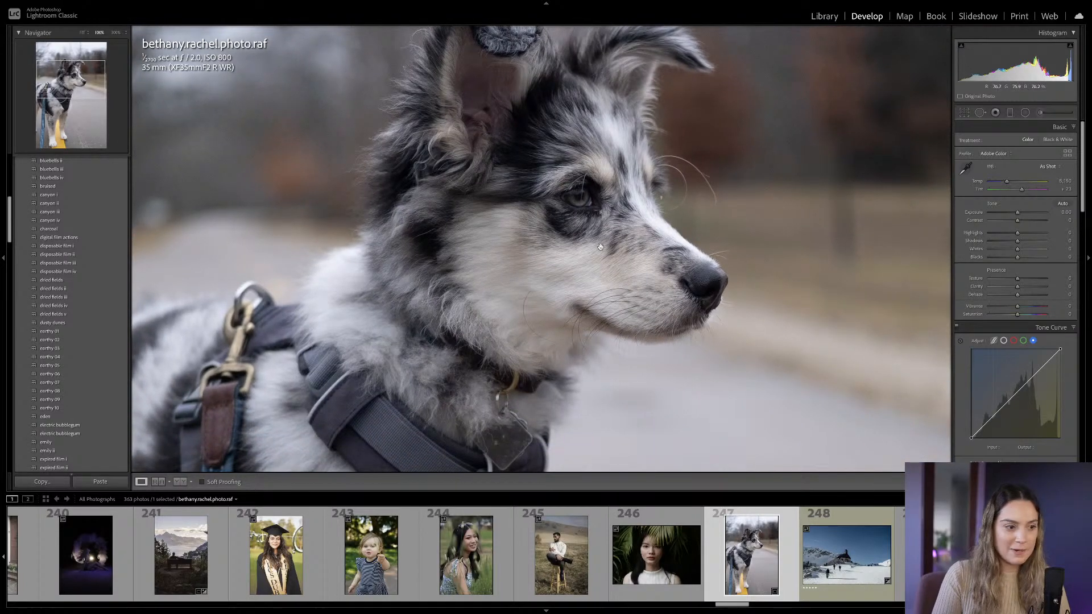
click(557, 244)
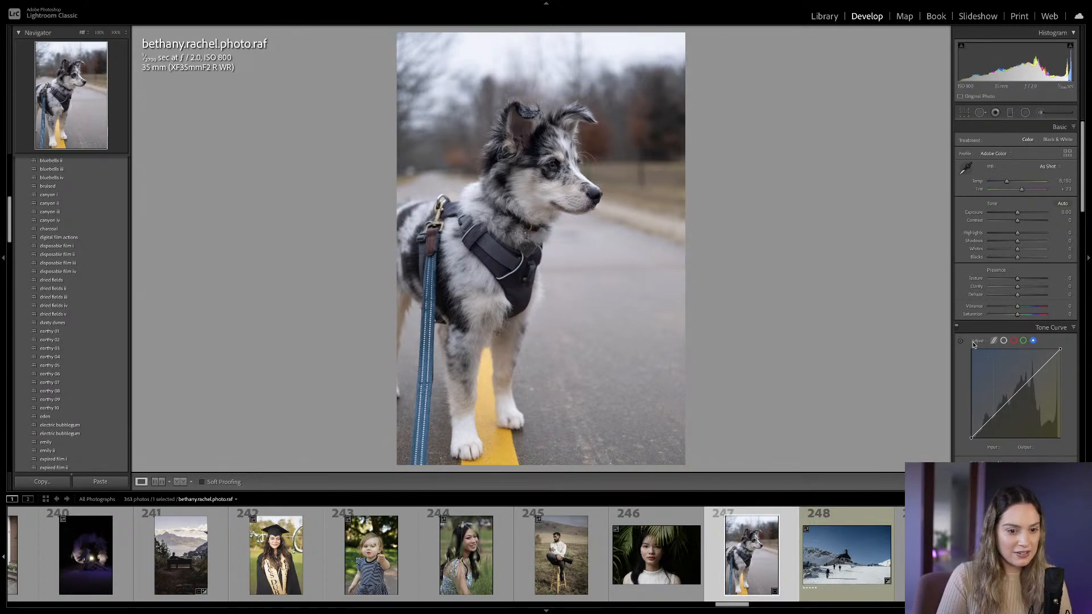
Set the basic tones to Exposure +0.40, Contrast about +4, Highlights -63, Shadows +18 and Blacks -27.
click(1004, 340)
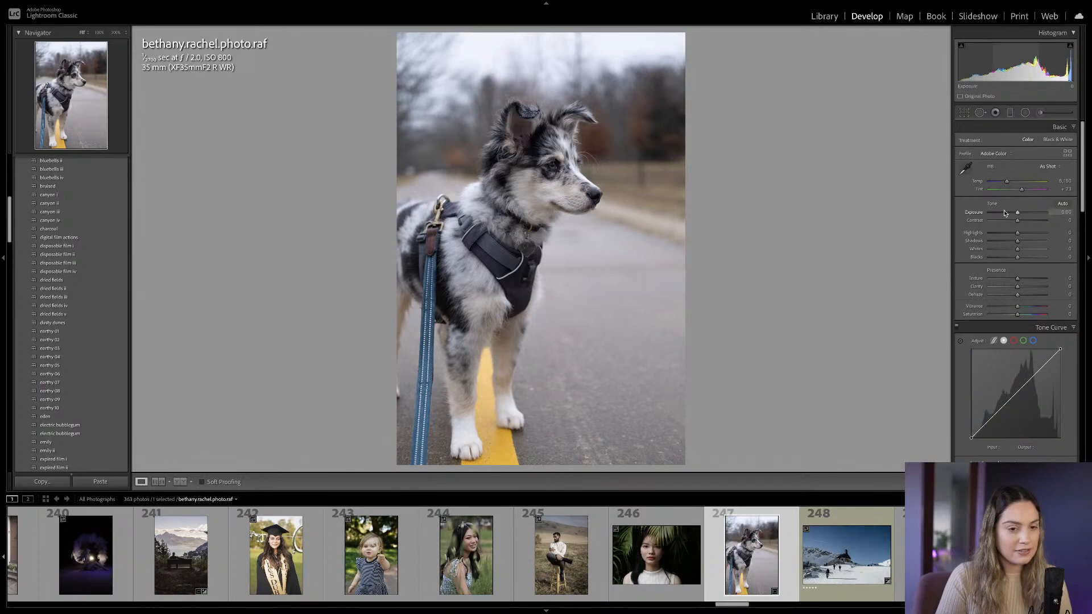
drag(1018, 213, 1010, 261)
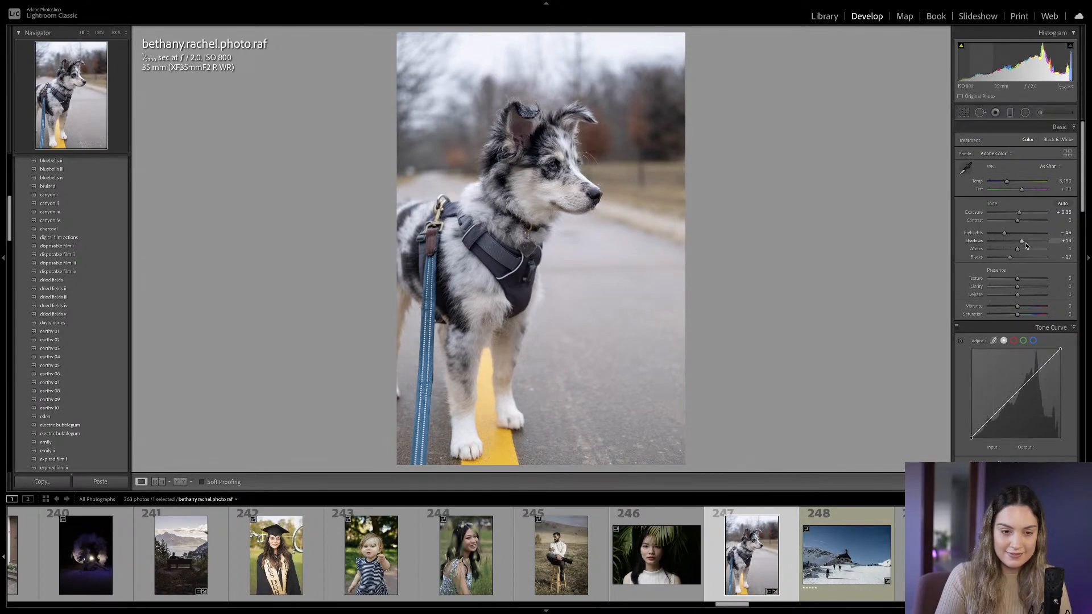
drag(1004, 233, 1021, 222)
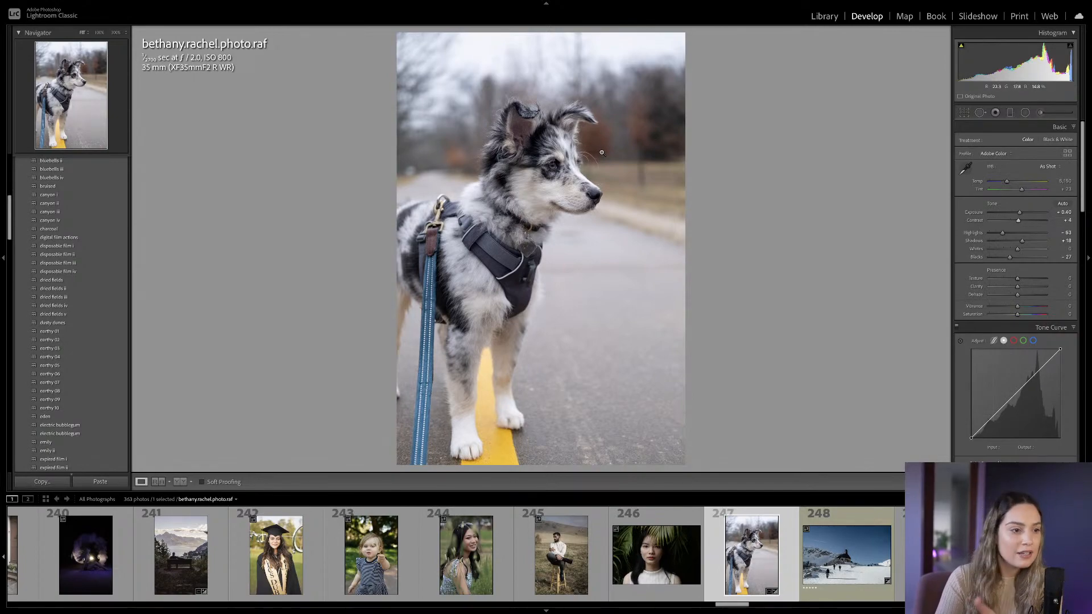
Straighten the crop to about 1.18 degrees, and refine Exposure to about +0.35, Contrast +15, Shadows +28 and Blacks -62.
key(r)
drag(722, 168, 726, 174)
key(r)
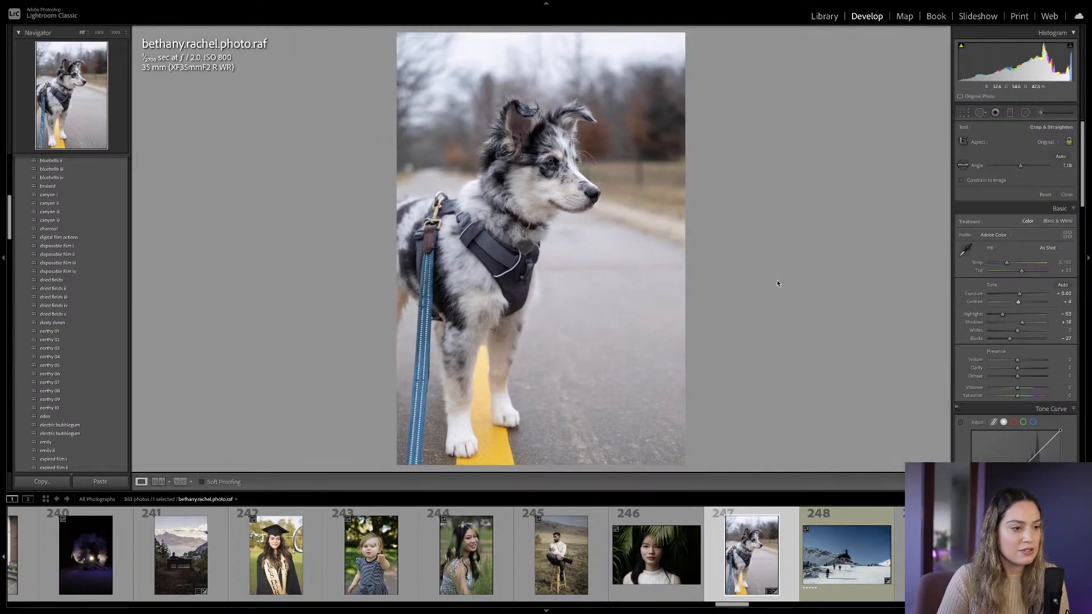
drag(1007, 260, 1004, 259)
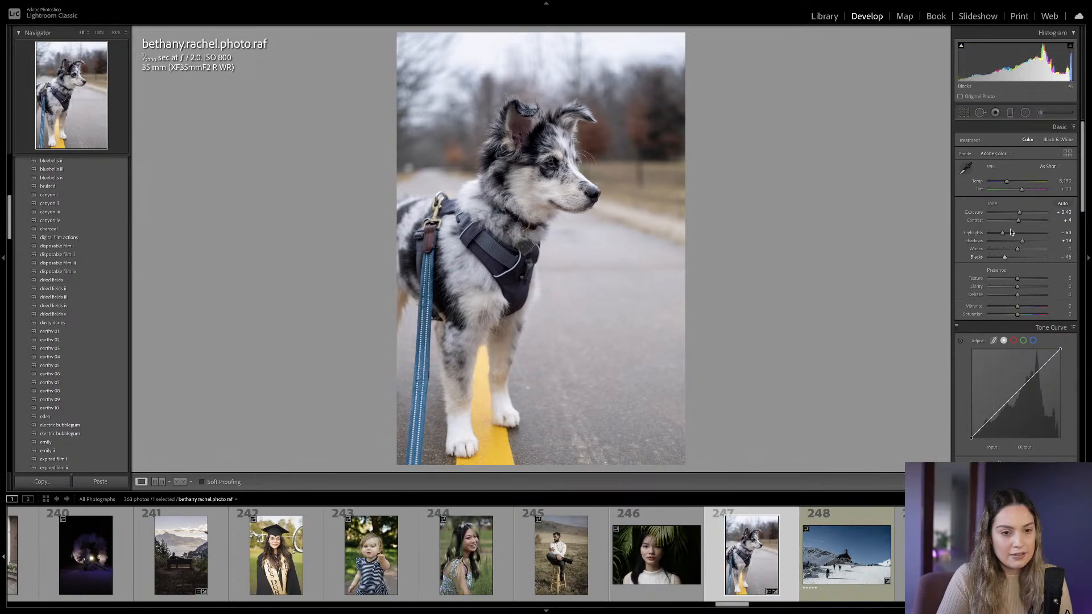
drag(1018, 220, 1004, 259)
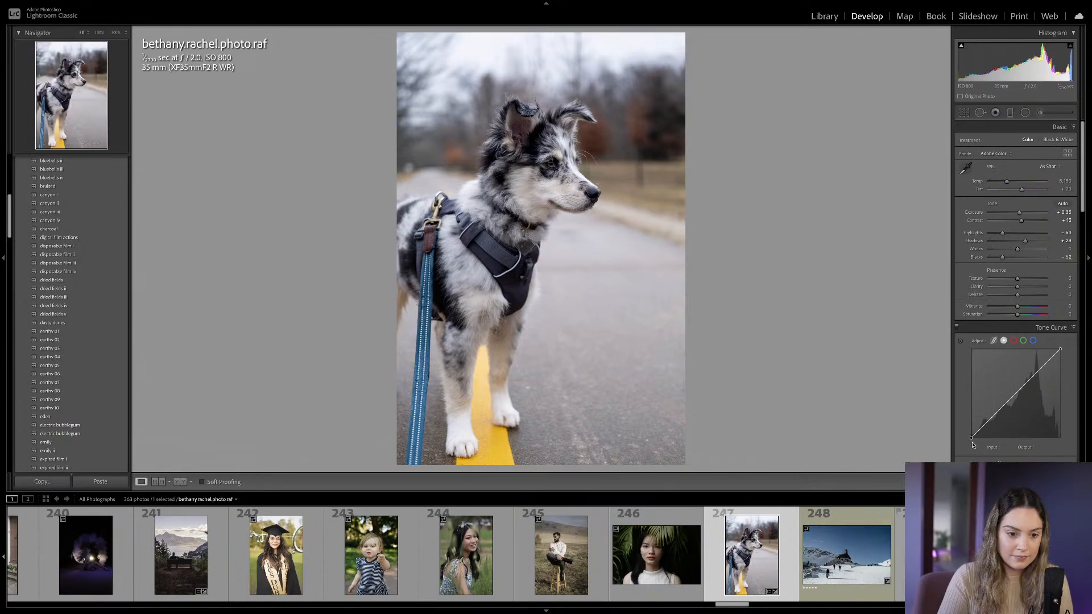
Shape the RGB tone curve with a lifted black point, a shadow point near 47 and a slightly raised midtone point near 104.
drag(972, 441, 1009, 405)
click(1007, 408)
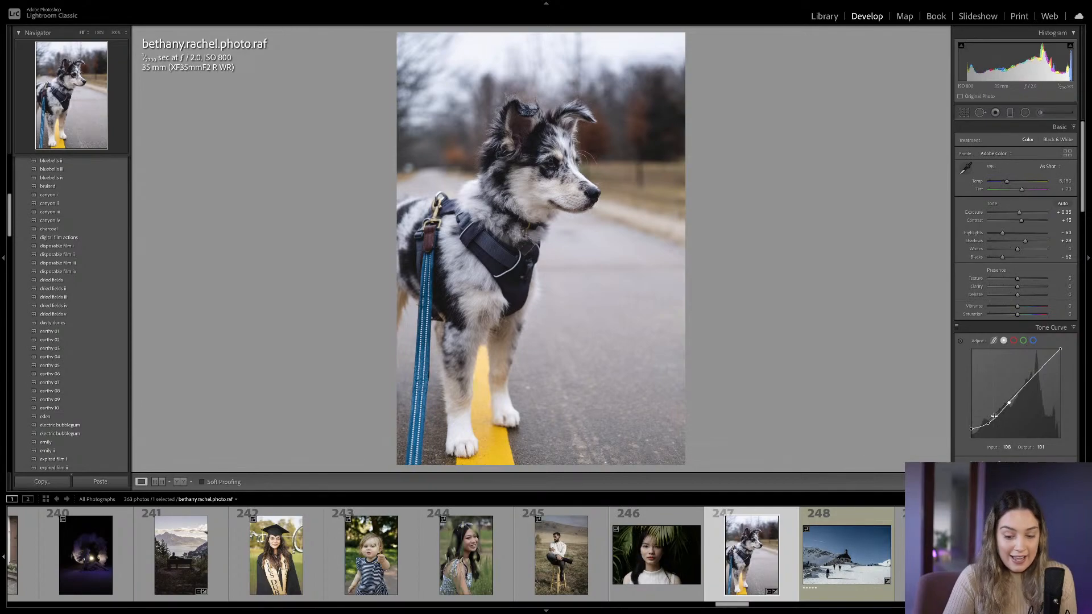
click(989, 424)
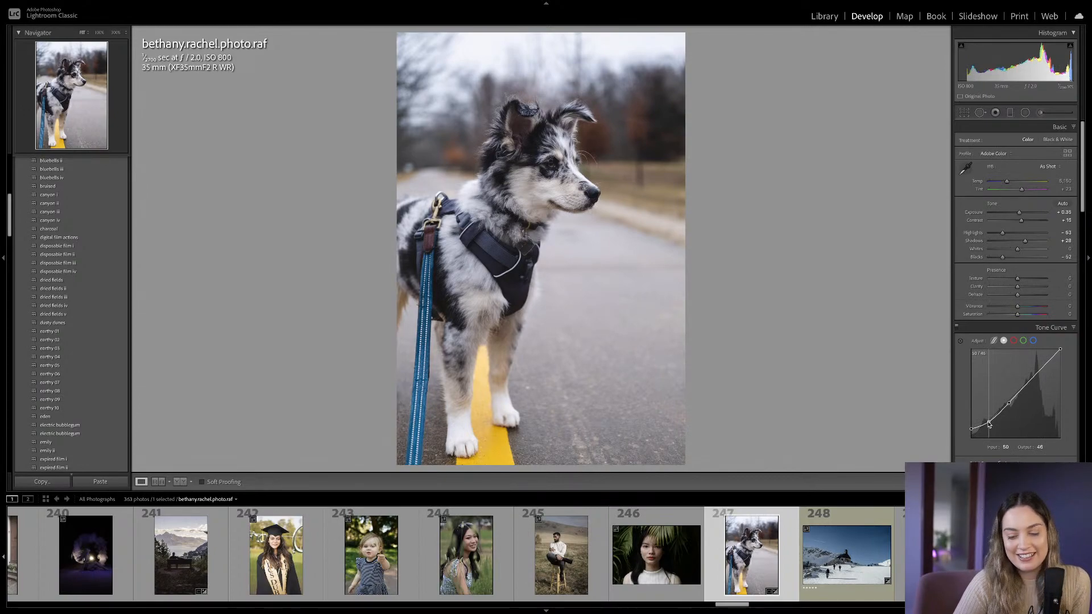
drag(989, 424, 986, 422)
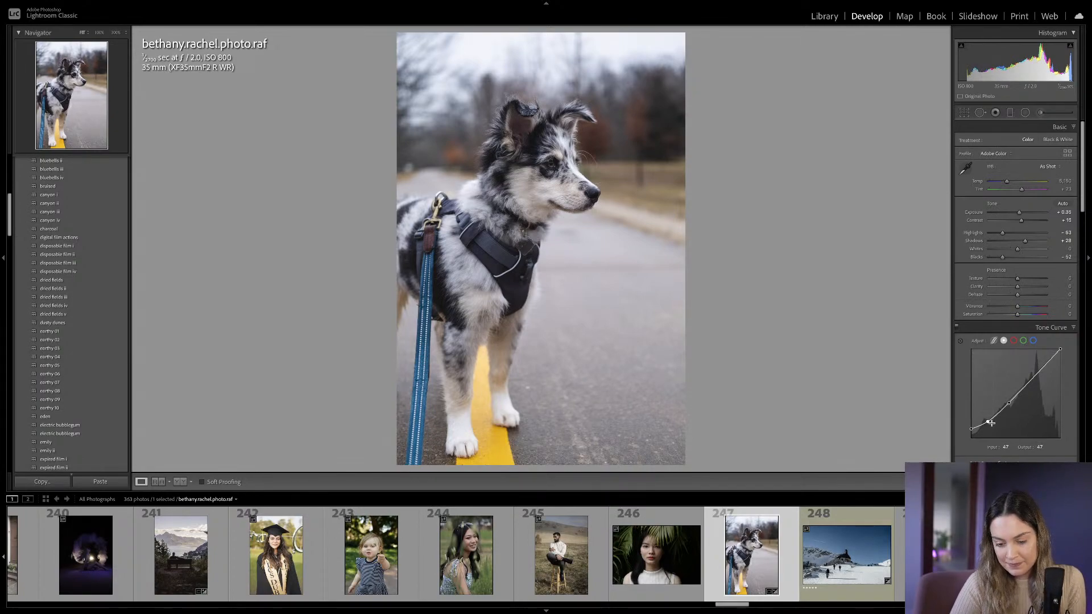
drag(1009, 403, 1008, 401)
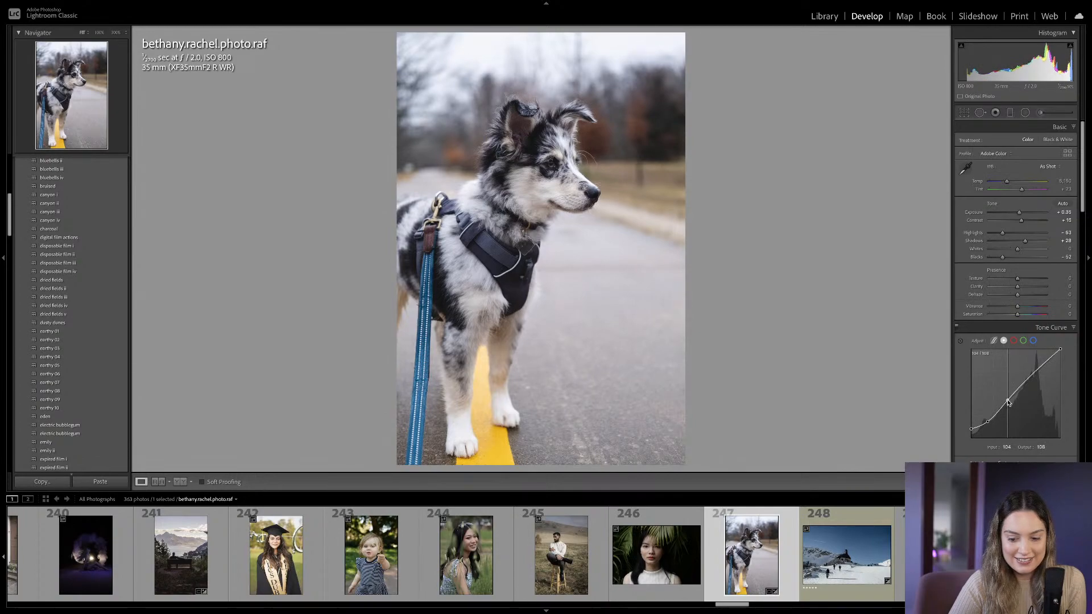
mouse_move(1008, 402)
mouse_down()
mouse_move(986, 423)
mouse_move(1009, 400)
mouse_up()
Shape the blue curve with a lifted black point, shadows at input 51, output 46, and upper midtones at input 155, output 158.
scroll(1021, 369, down, 1)
click(1033, 329)
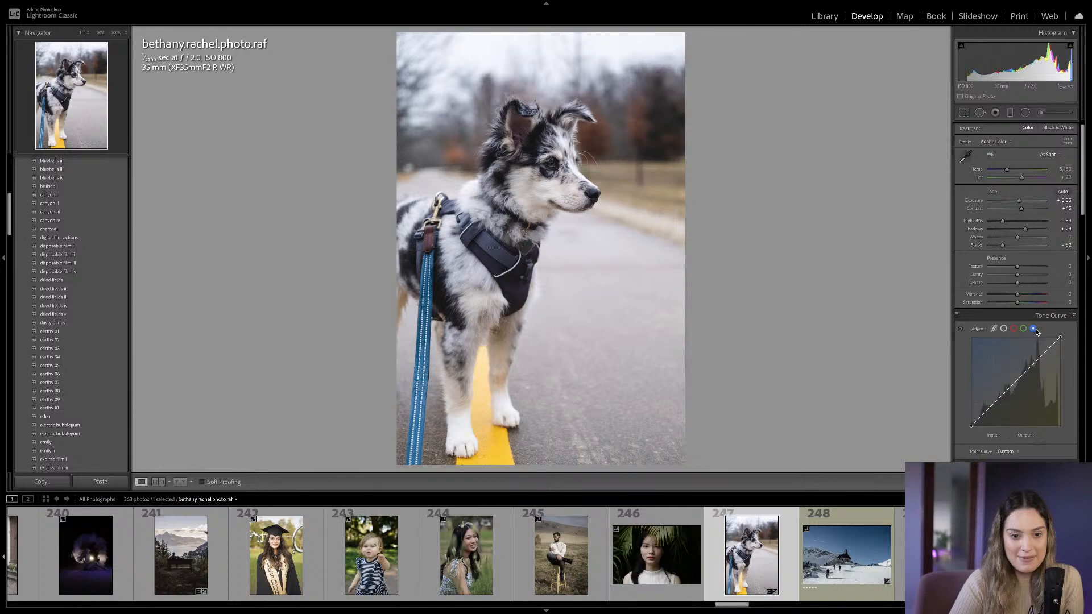
drag(970, 426, 989, 409)
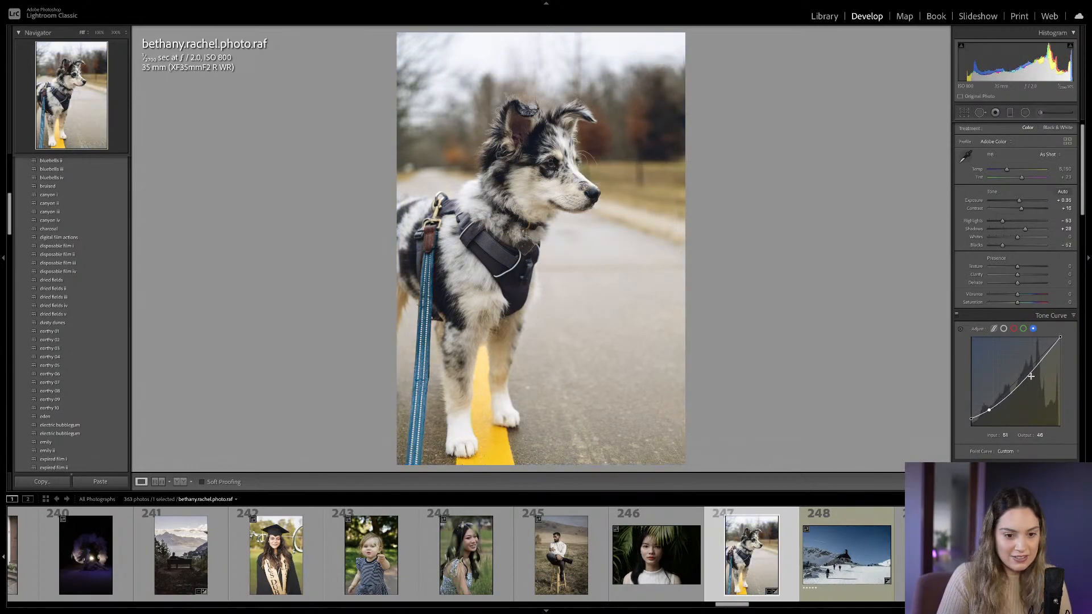
drag(1031, 376, 1025, 373)
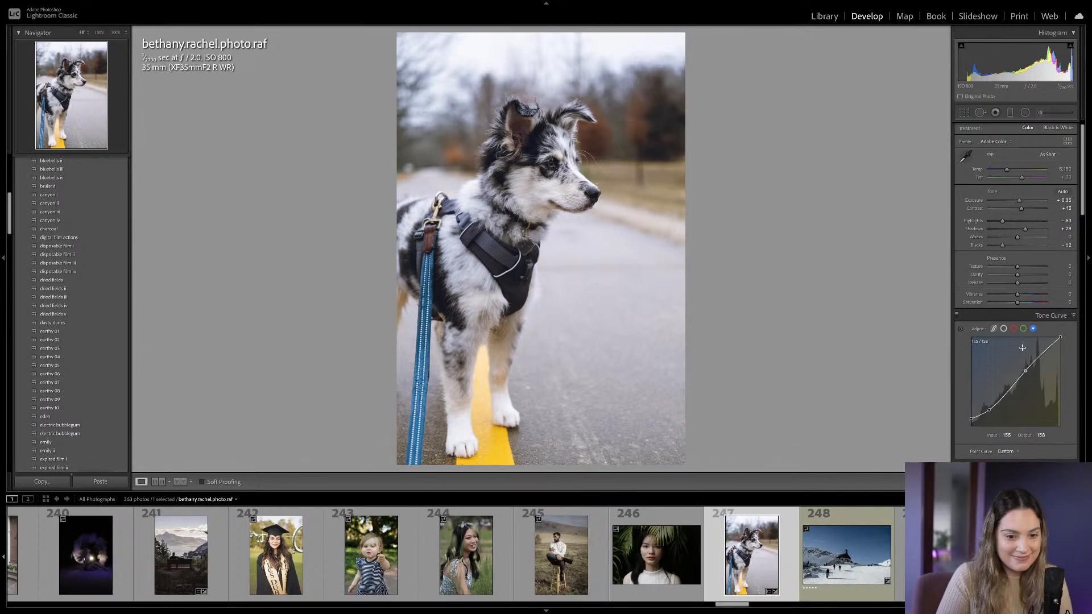
Try green-channel curve points, undo them, and place a shadow point lowered to about input 46, output 44.
click(1024, 329)
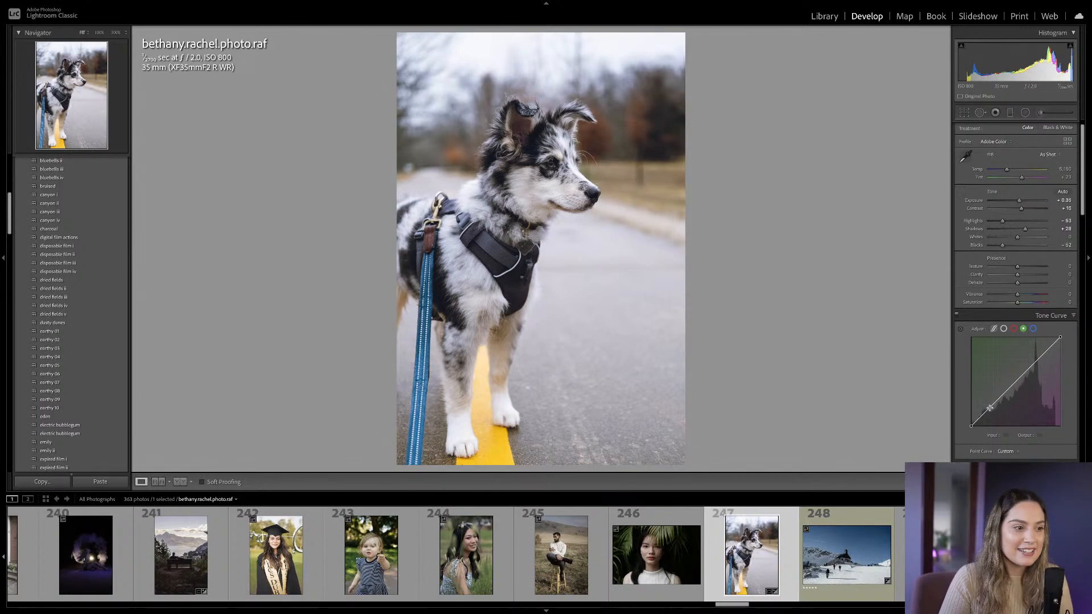
drag(990, 407, 990, 409)
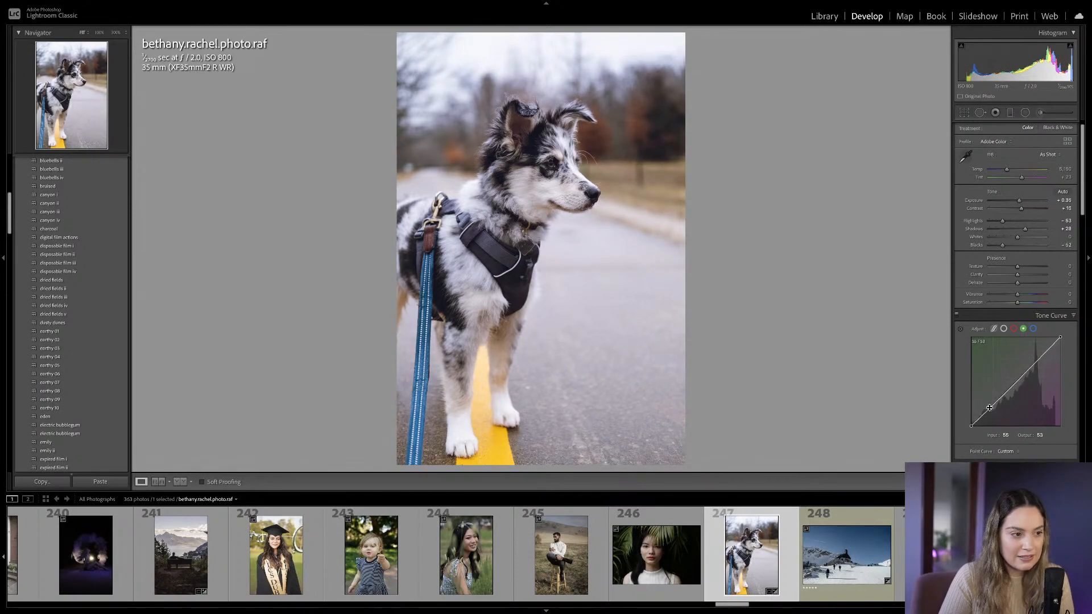
key(ctrl+z)
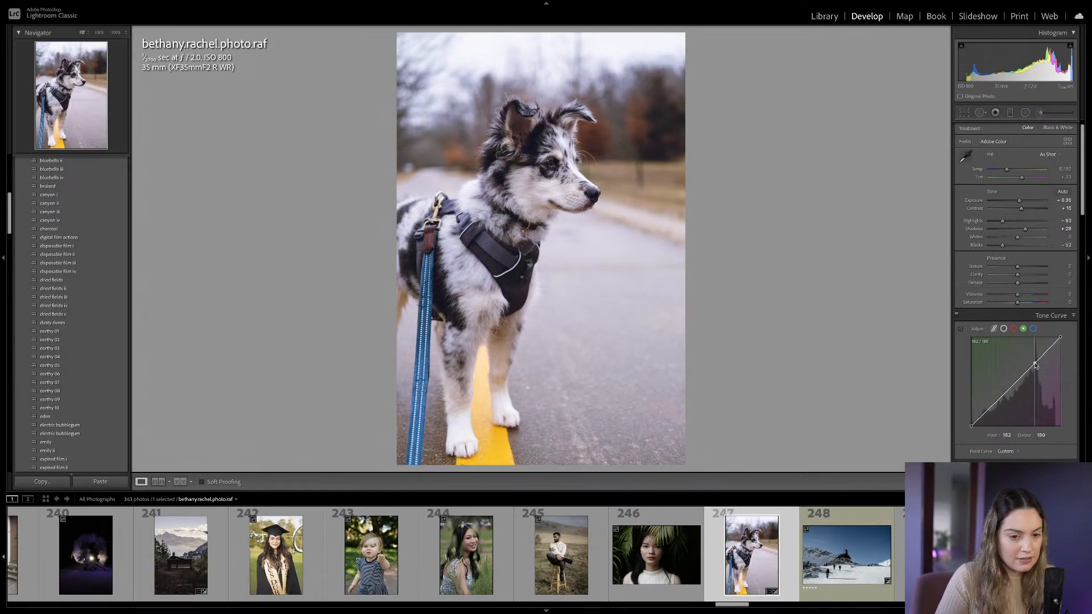
key(ctrl+z)
key(ctrl+z)
key(ctrl+z)
click(987, 414)
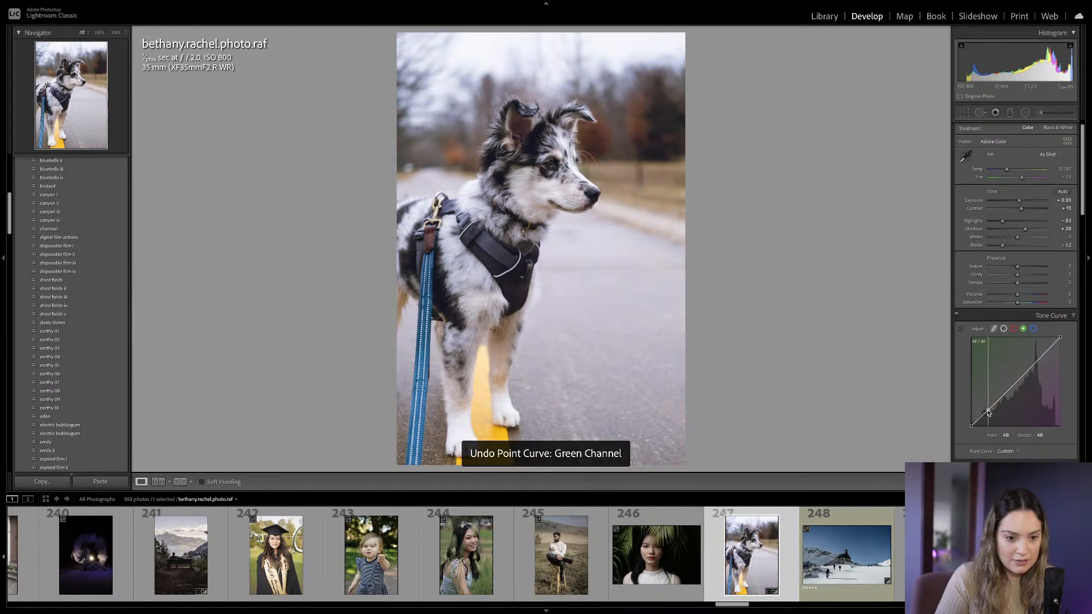
scroll(1036, 376, down, 3)
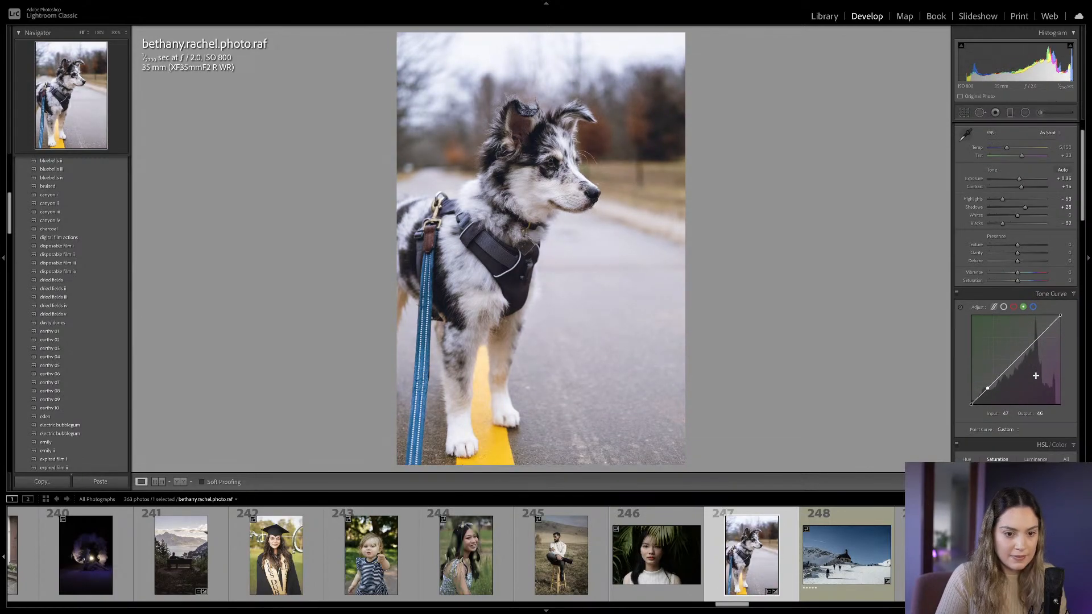
drag(987, 356, 986, 357)
Colour grade the midtones slightly toward cyan and the shadows toward orange at hue 29, saturation 32.
scroll(986, 356, down, 4)
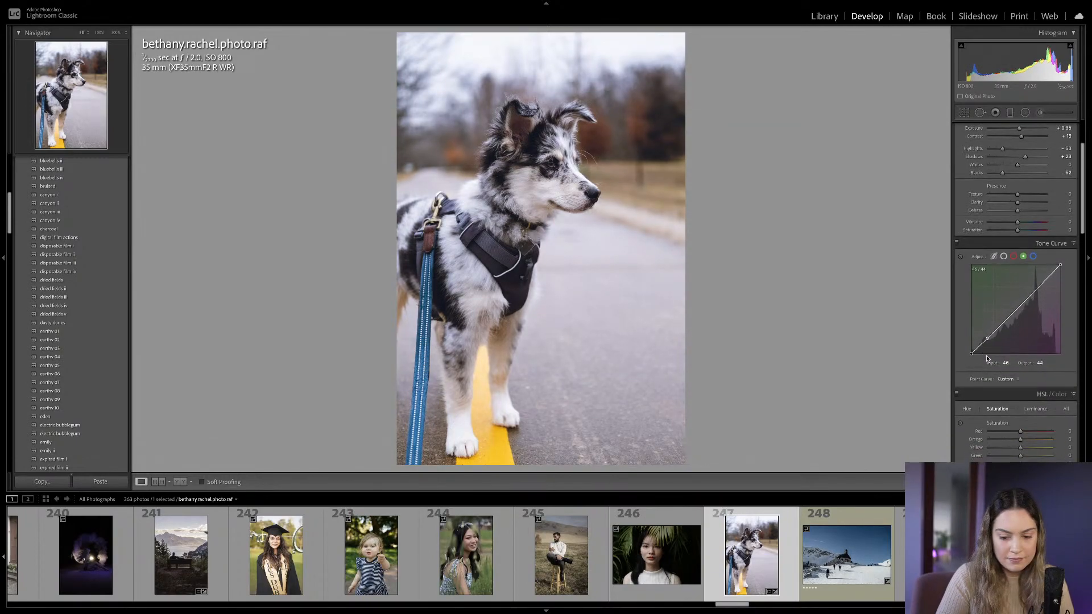
scroll(986, 356, down, 1)
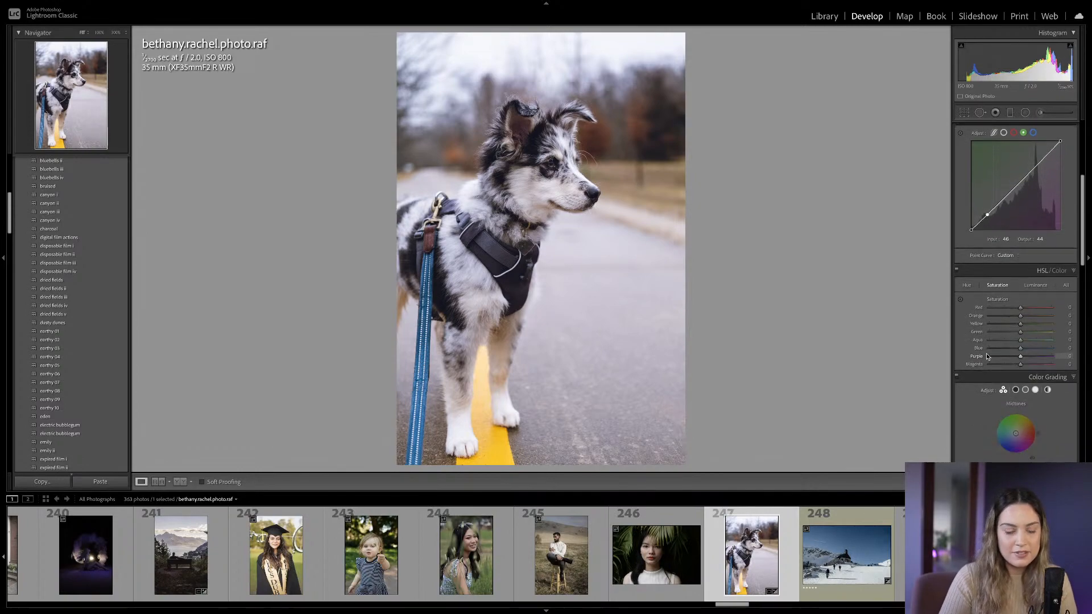
scroll(1033, 390, down, 2)
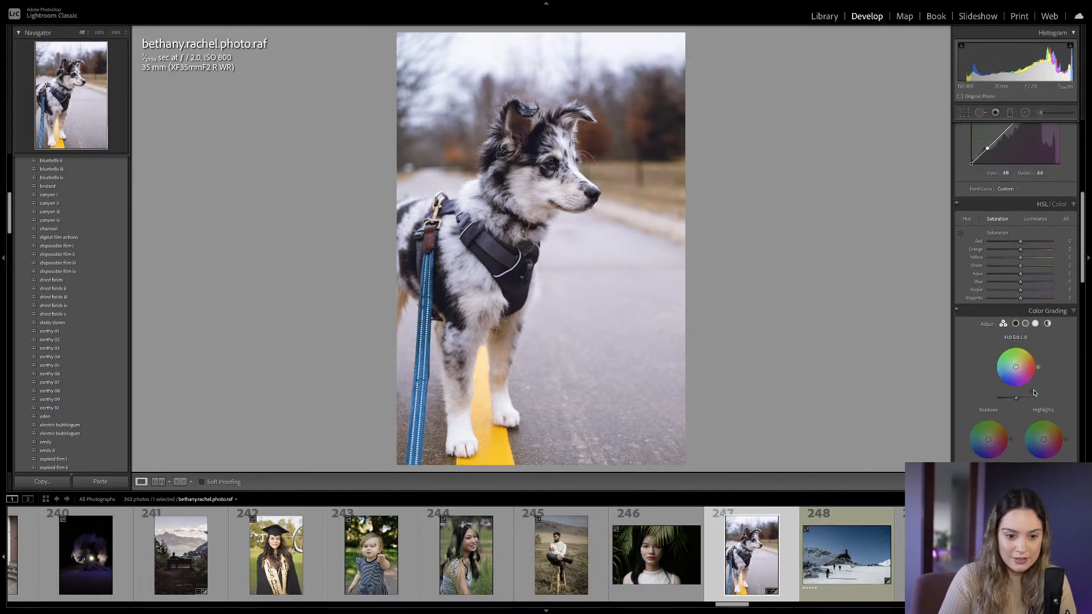
mouse_move(1016, 363)
mouse_down()
mouse_move(1055, 372)
mouse_move(994, 367)
mouse_up()
scroll(1013, 363, down, 2)
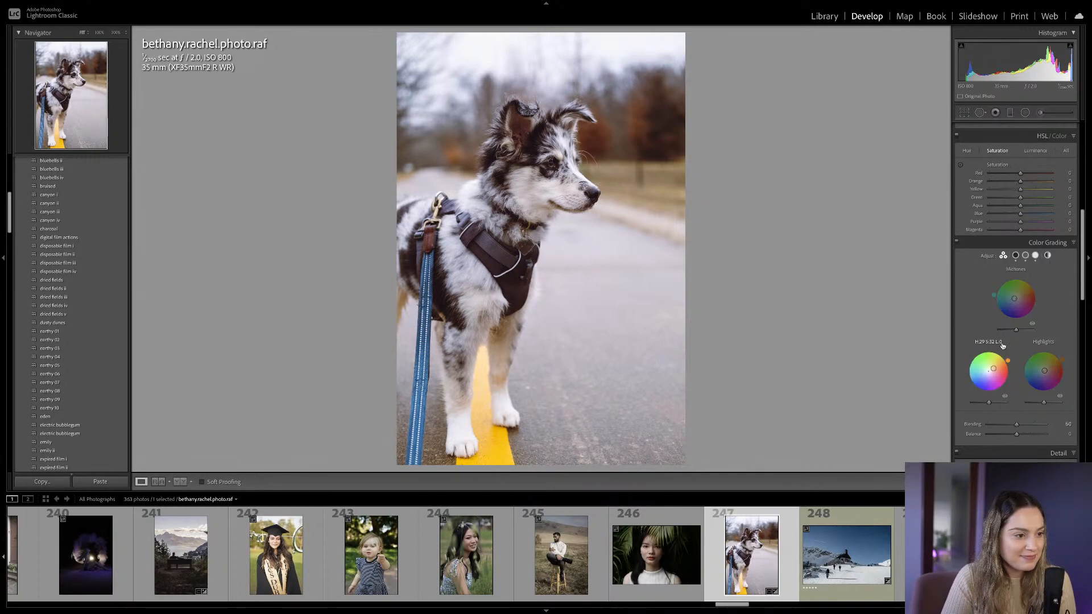
Raise Exposure to +0.45 and Shadows to +38, and set the RGB curve's black point to input 0, output 13.
scroll(1001, 353, up, 10)
drag(1020, 213, 1022, 214)
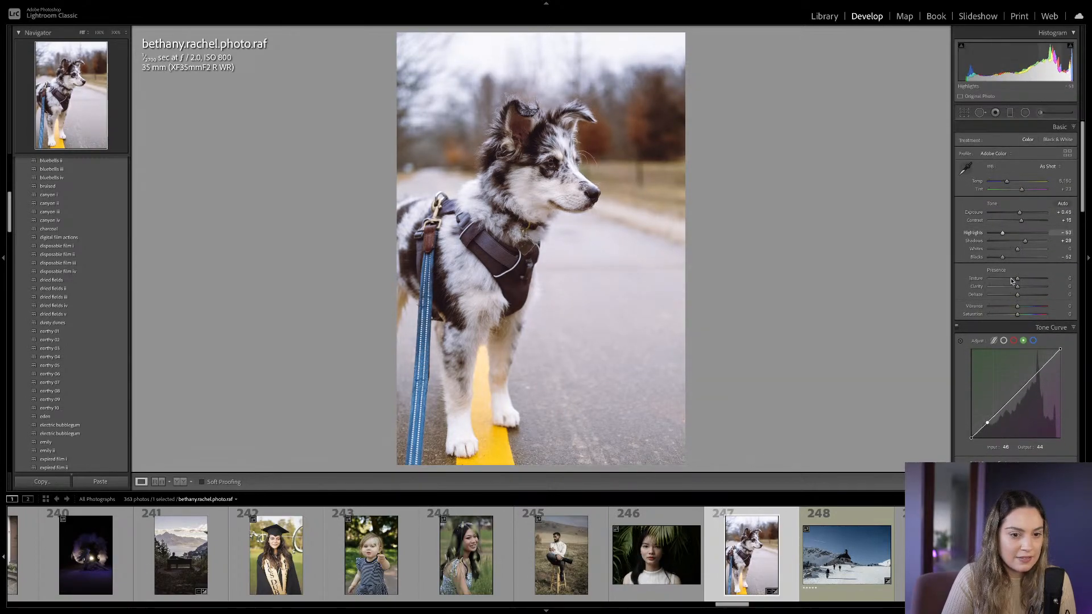
click(1004, 341)
mouse_move(971, 429)
mouse_down()
mouse_move(987, 425)
mouse_move(966, 437)
mouse_up()
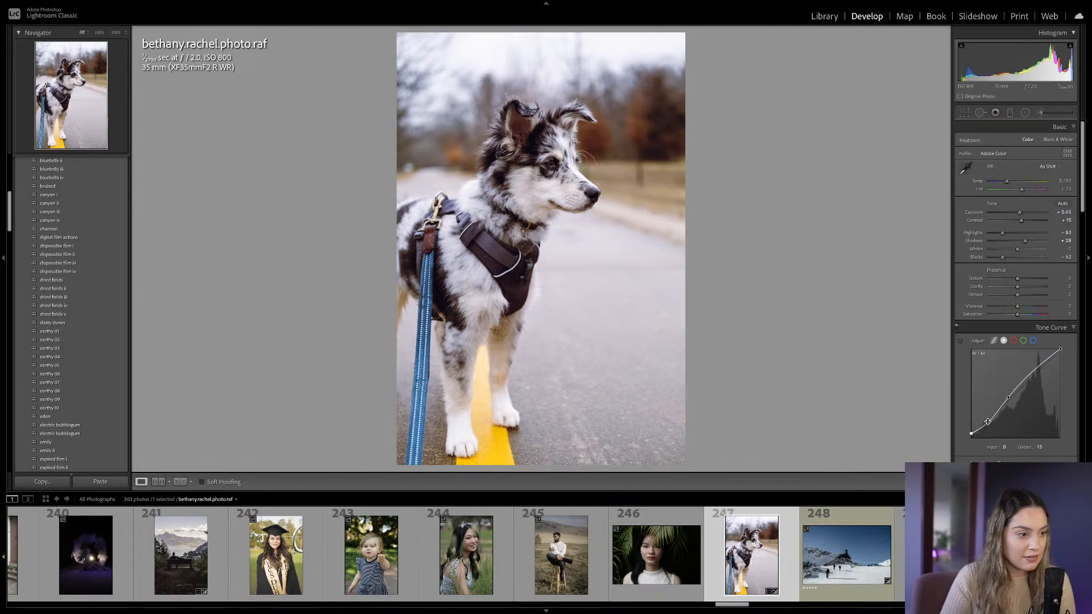
drag(1025, 241, 1028, 243)
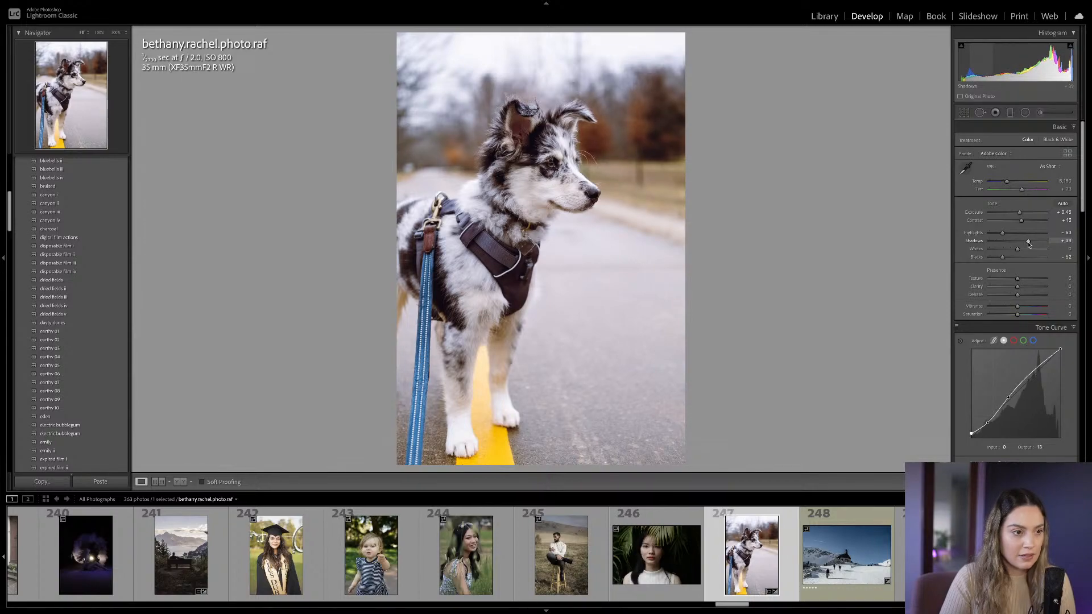
Add a graduated filter angled diagonally across the photo from the lower-right road, with Exposure -0.32 and Highlights about -35.
click(1009, 114)
drag(663, 300, 387, 208)
drag(1012, 174, 1007, 190)
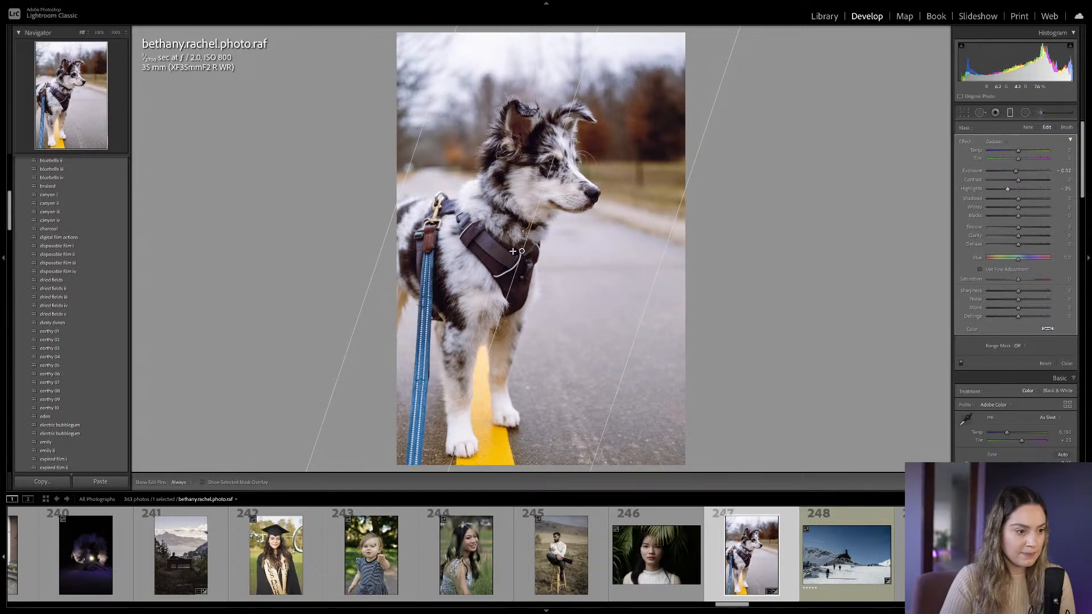
drag(521, 251, 537, 283)
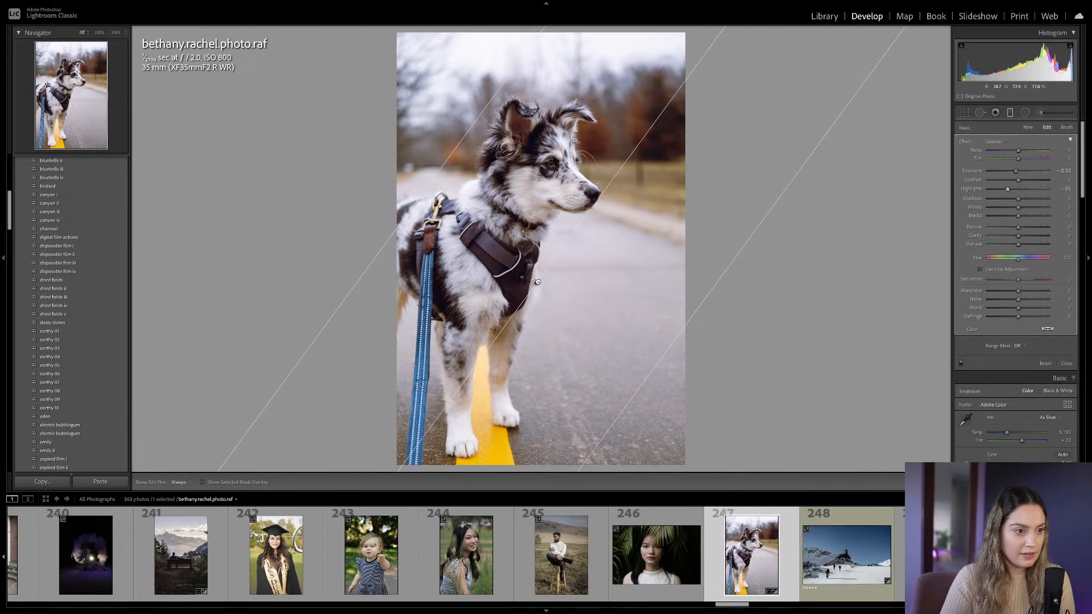
Use the graduated filter's mask brush in Erase mode at size about 15, and close the filter.
click(1067, 127)
click(1043, 340)
scroll(735, 115, up, 4)
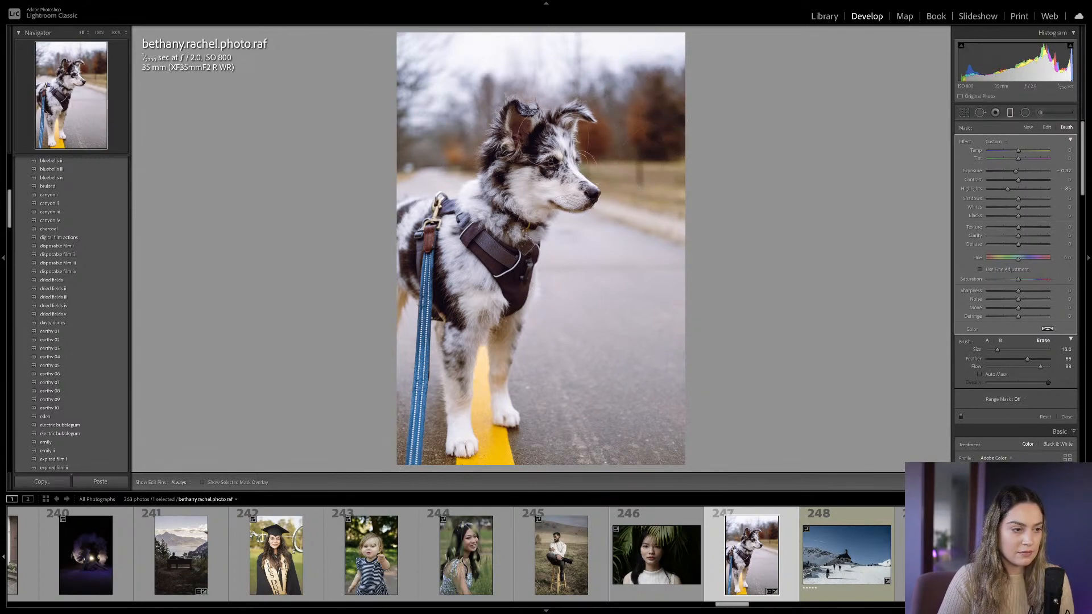
key(Return)
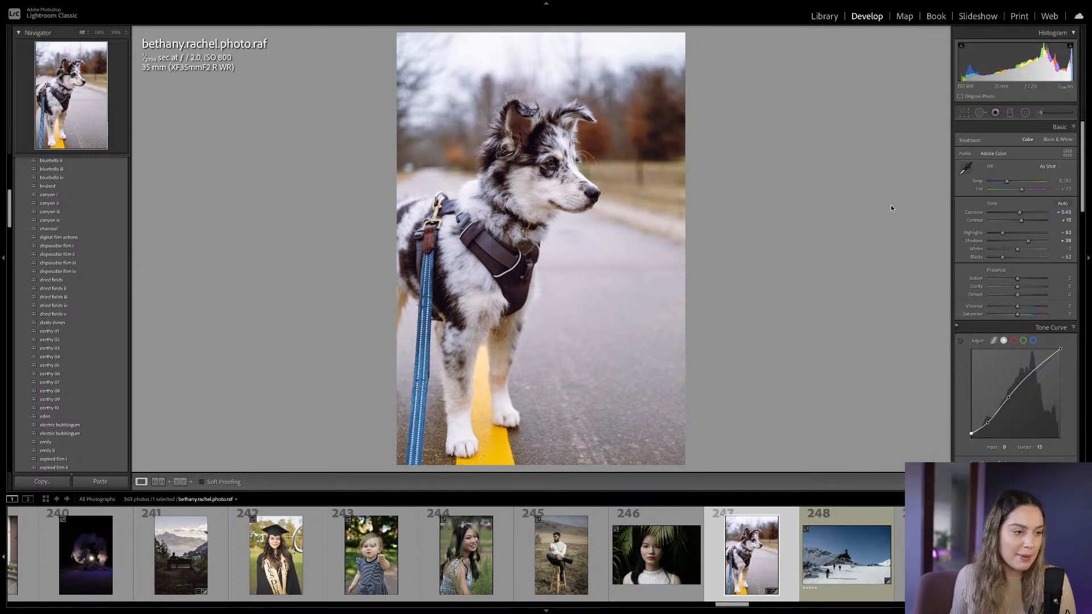
Compare the puppy photo with its unedited version and inspect the puppy's face at full zoom.
key(backslash)
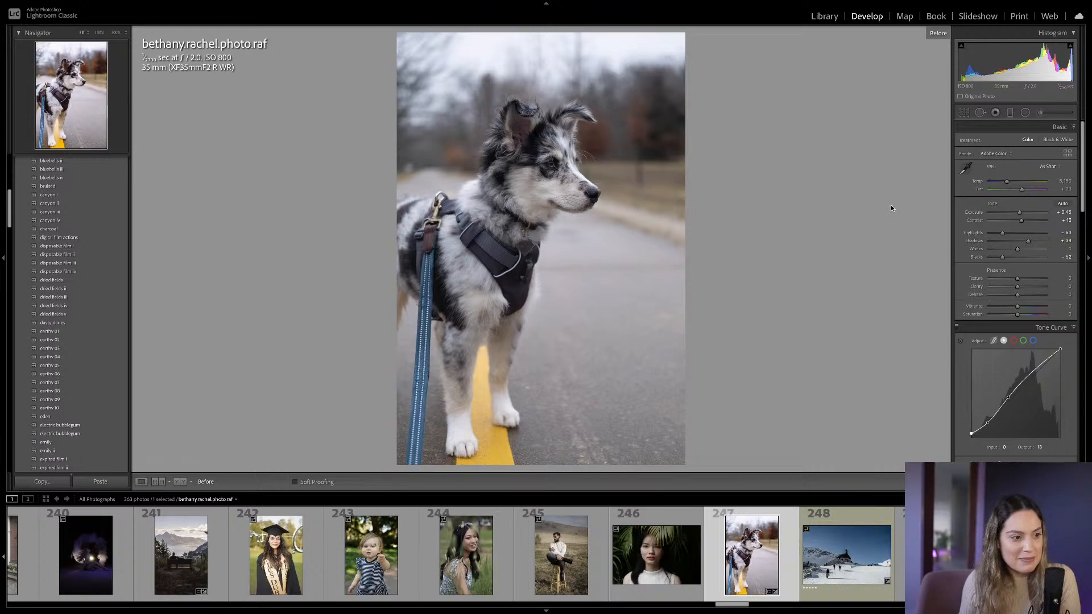
key(backslash)
key(backslash)
key(backslash)
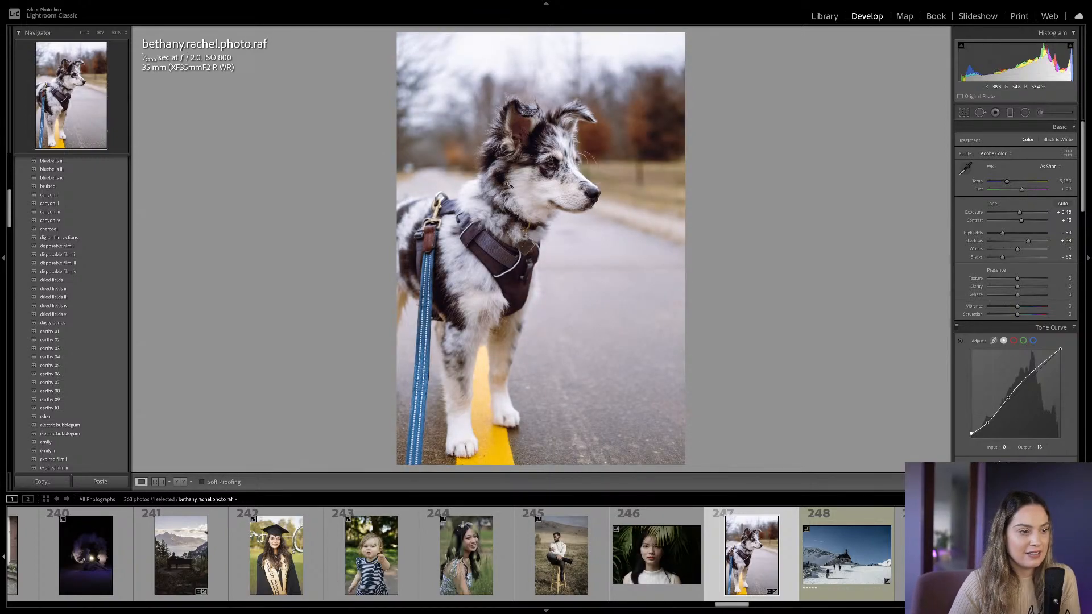
click(553, 183)
drag(626, 222, 556, 294)
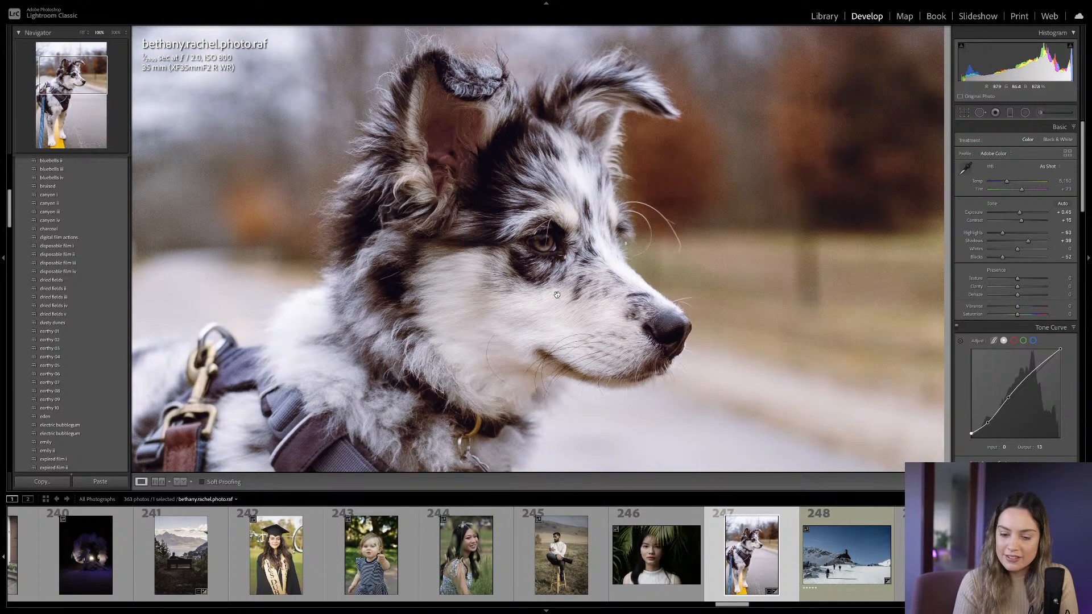
click(561, 295)
drag(562, 295, 584, 277)
click(584, 278)
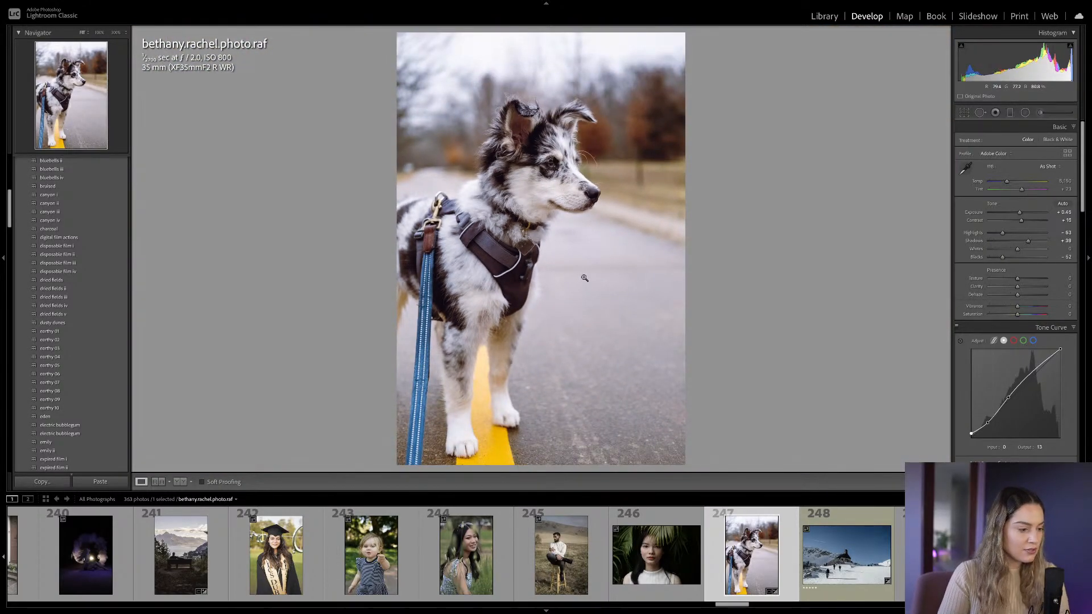
Open the portrait of the dark-haired woman in tall grass for editing and set Exposure to +0.60.
click(465, 576)
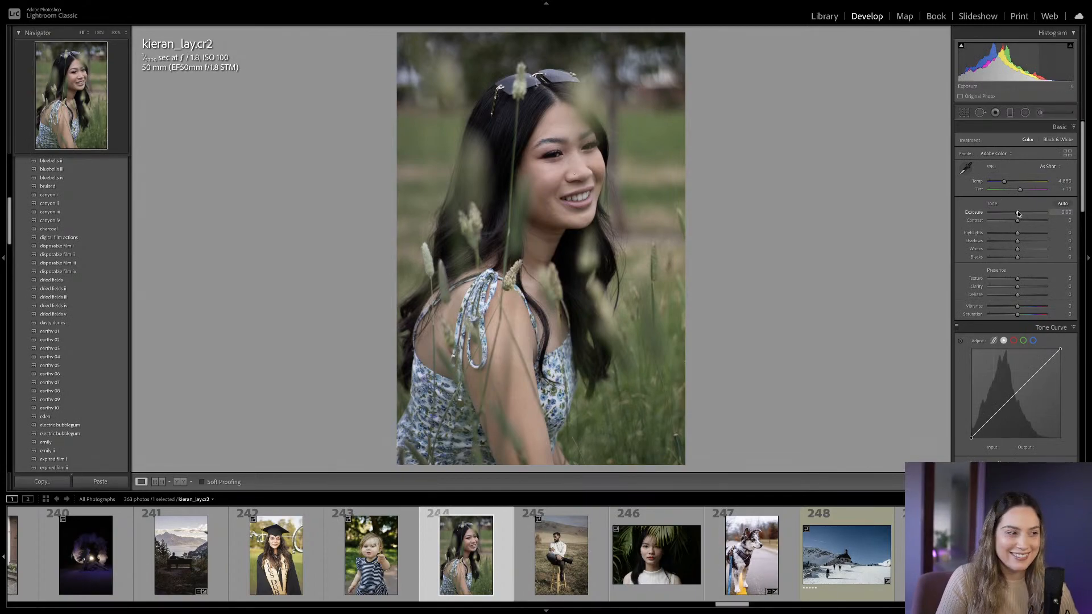
drag(1018, 214, 1022, 214)
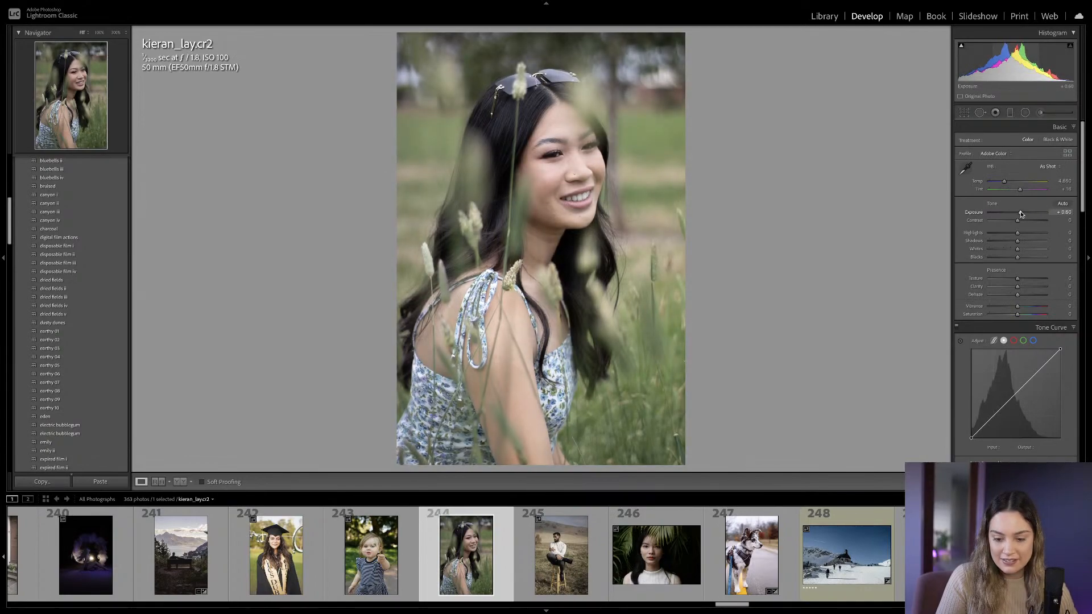
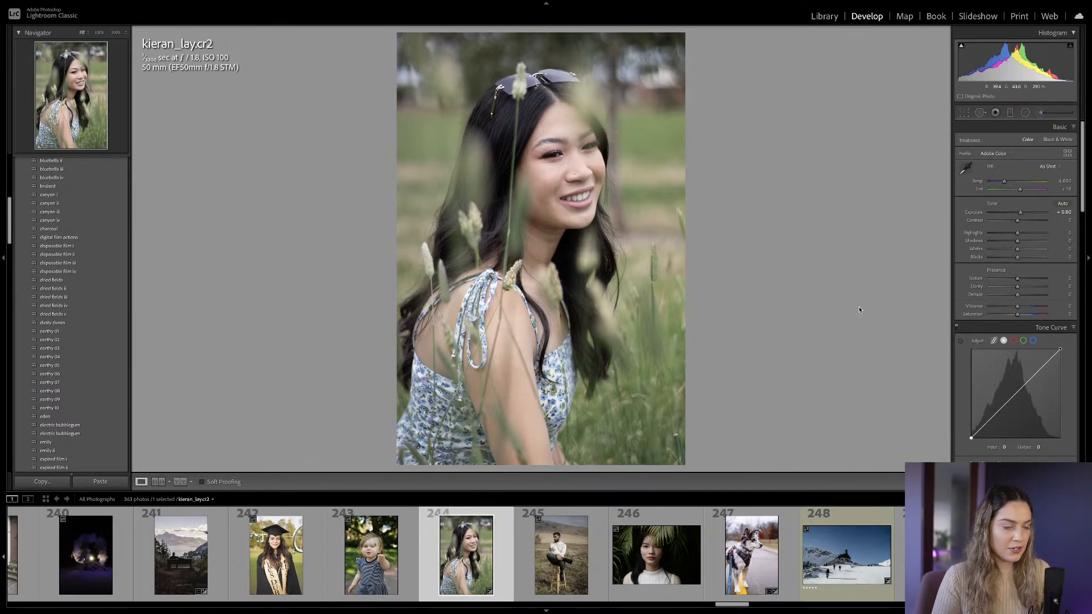
Browse the photo library grid and filmstrip through to the last photos in the catalog.
key(g)
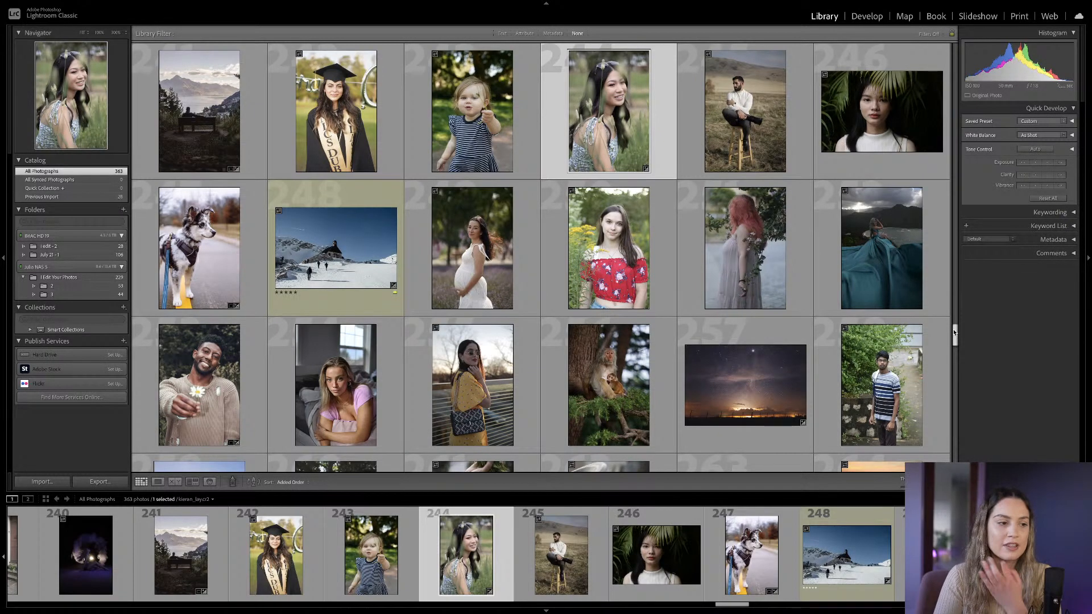
drag(955, 338, 956, 361)
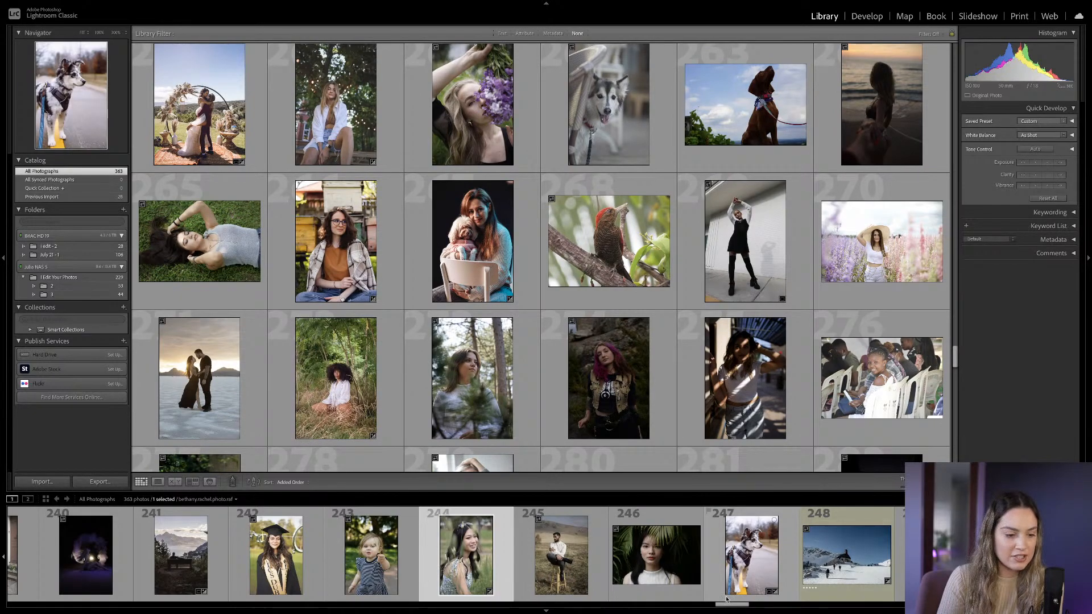
drag(733, 607, 746, 611)
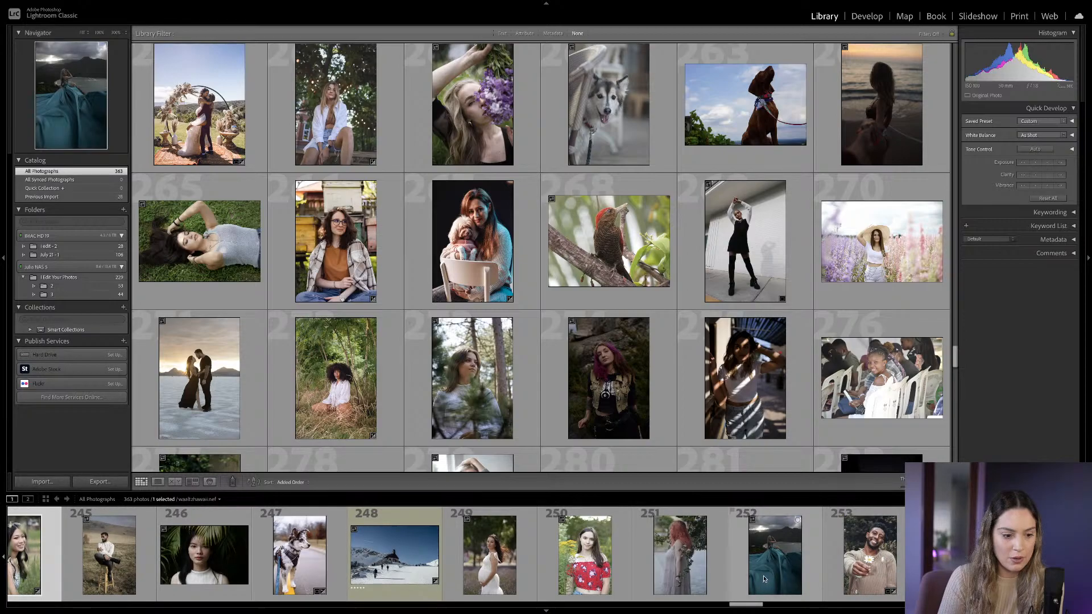
drag(749, 608, 806, 611)
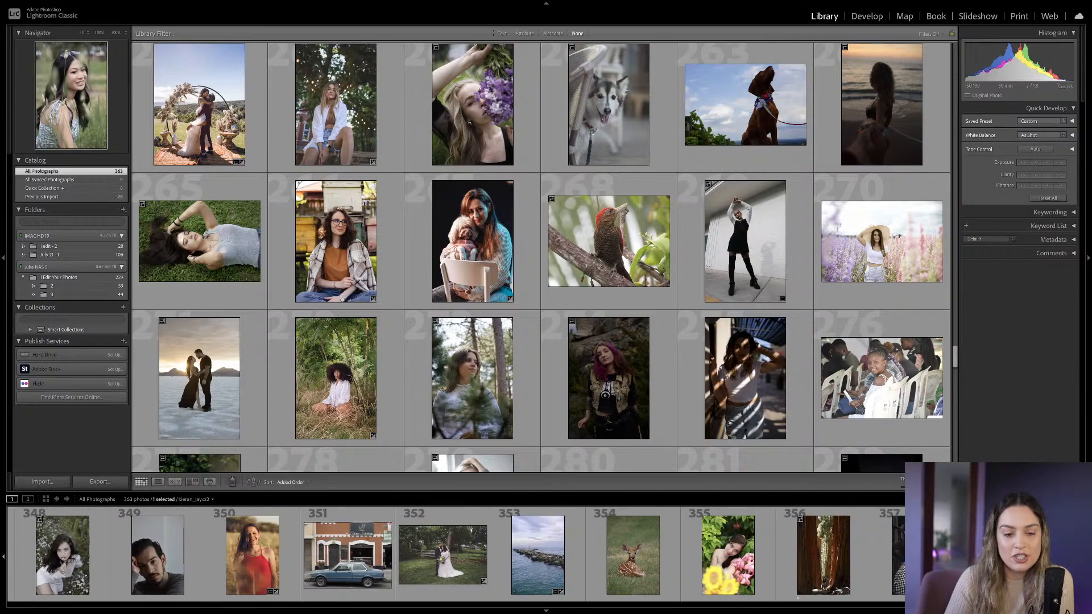
scroll(456, 554, right, 3)
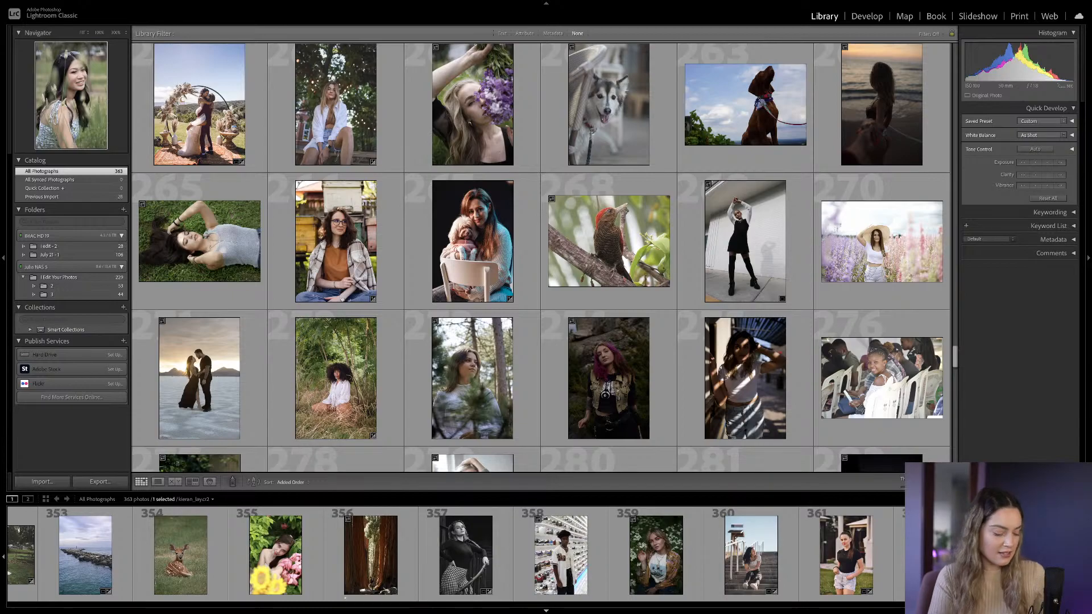
Reopen the grass portrait in Develop and shape the RGB curve with lifted blacks, lowered shadows, a midtone anchor and a highlight point at input 178, output 184.
key(d)
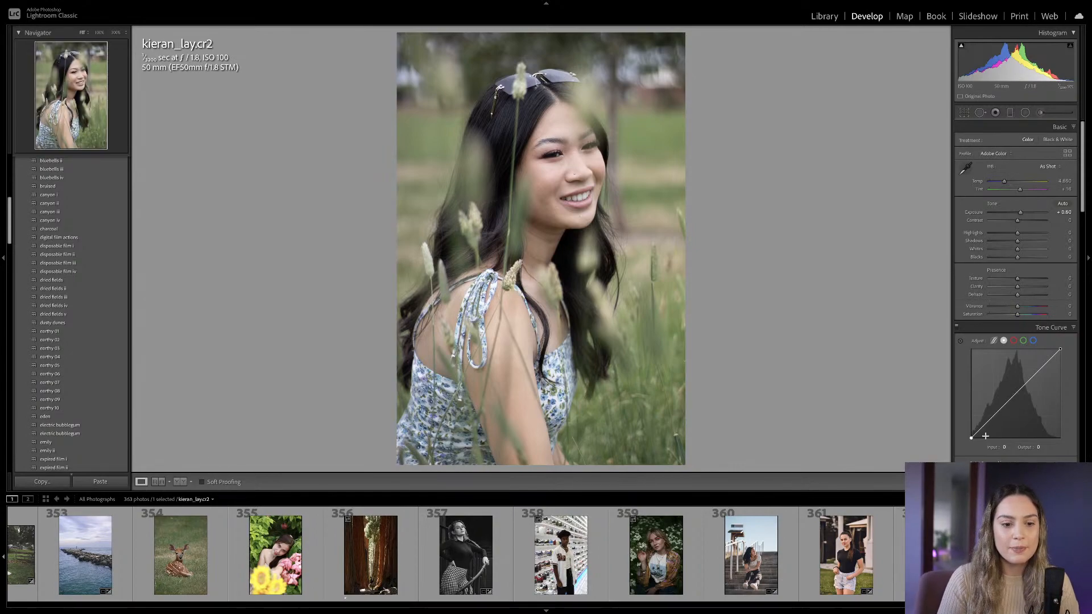
drag(972, 438, 970, 434)
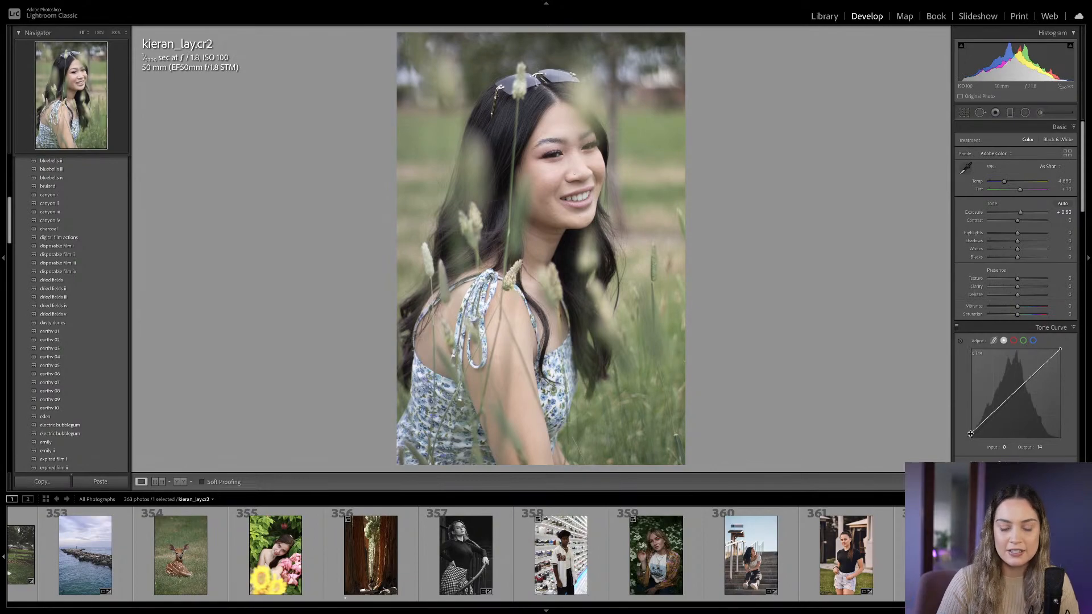
drag(985, 420, 1007, 404)
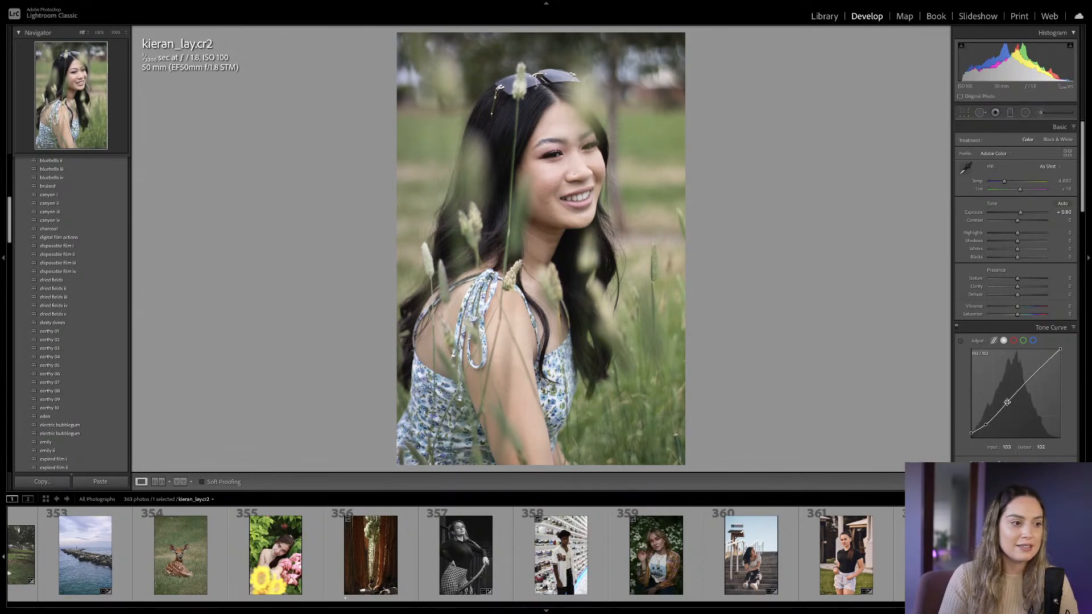
click(1033, 373)
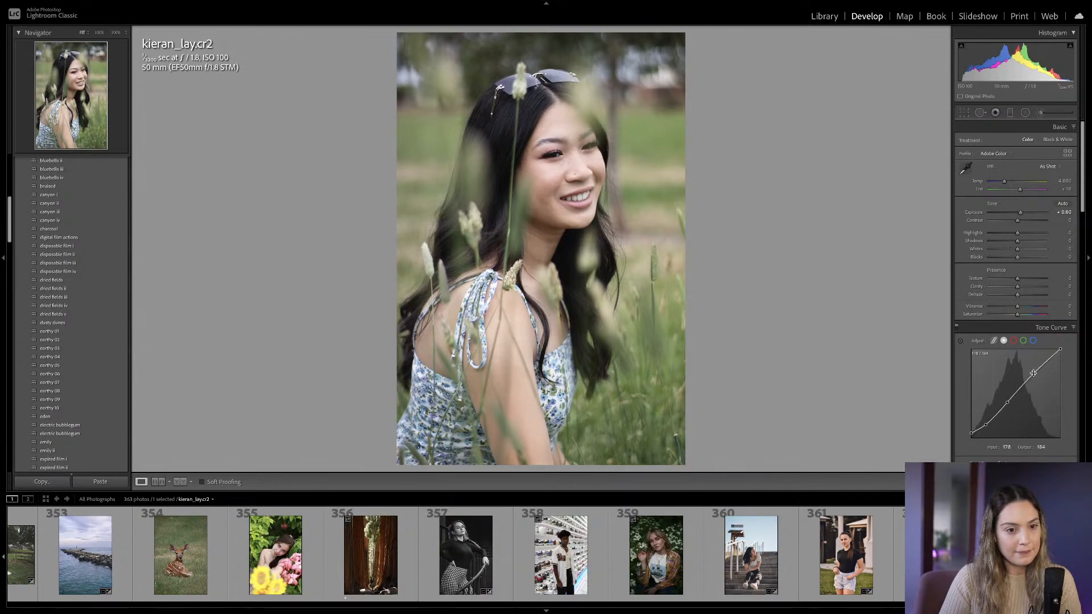
Set Highlights to about -66, Shadows to about +18, Blacks to -11 and Exposure to +0.75.
click(1000, 232)
mouse_move(1017, 240)
mouse_down()
mouse_move(1030, 242)
mouse_move(1015, 261)
mouse_up()
drag(1020, 213, 1013, 259)
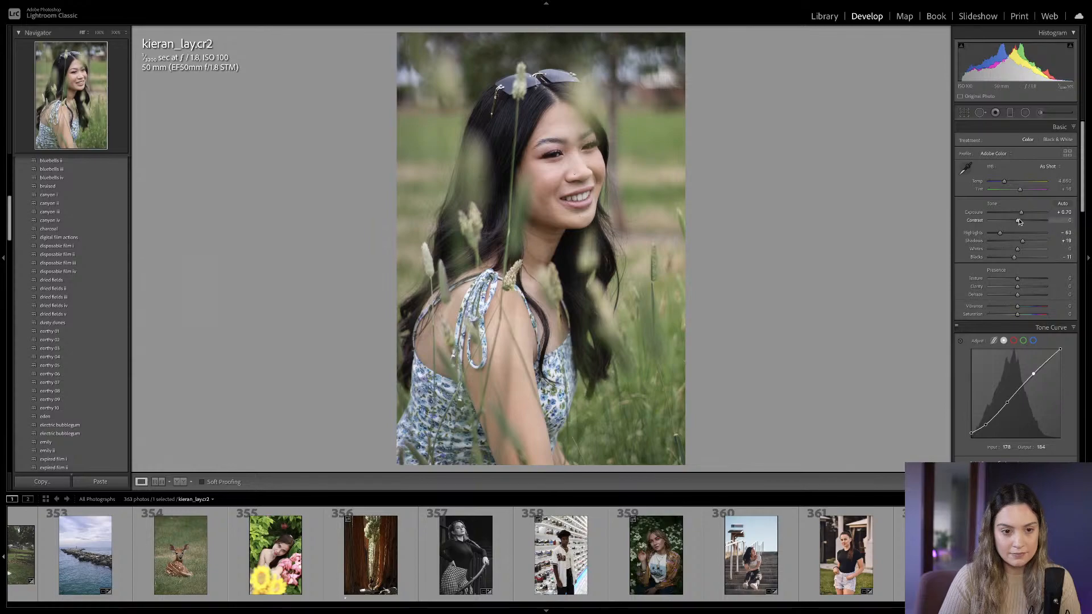
drag(1022, 215, 1023, 216)
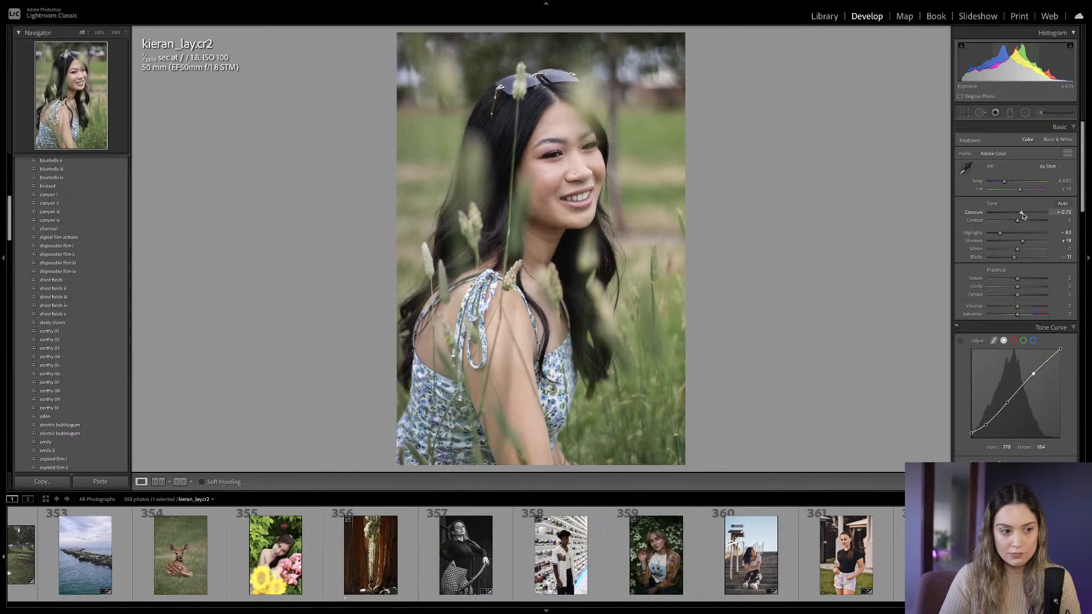
drag(999, 233, 998, 233)
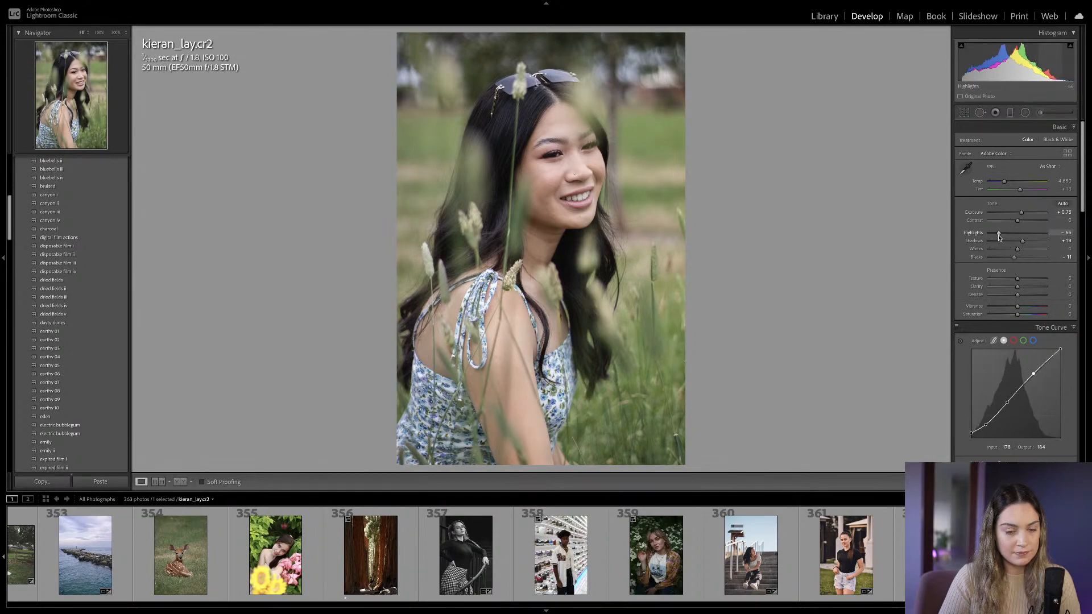
Shift the Yellow hue to -15 and the Green hue to about -53, and raise the Orange saturation slightly.
scroll(999, 239, down, 3)
scroll(999, 239, down, 8)
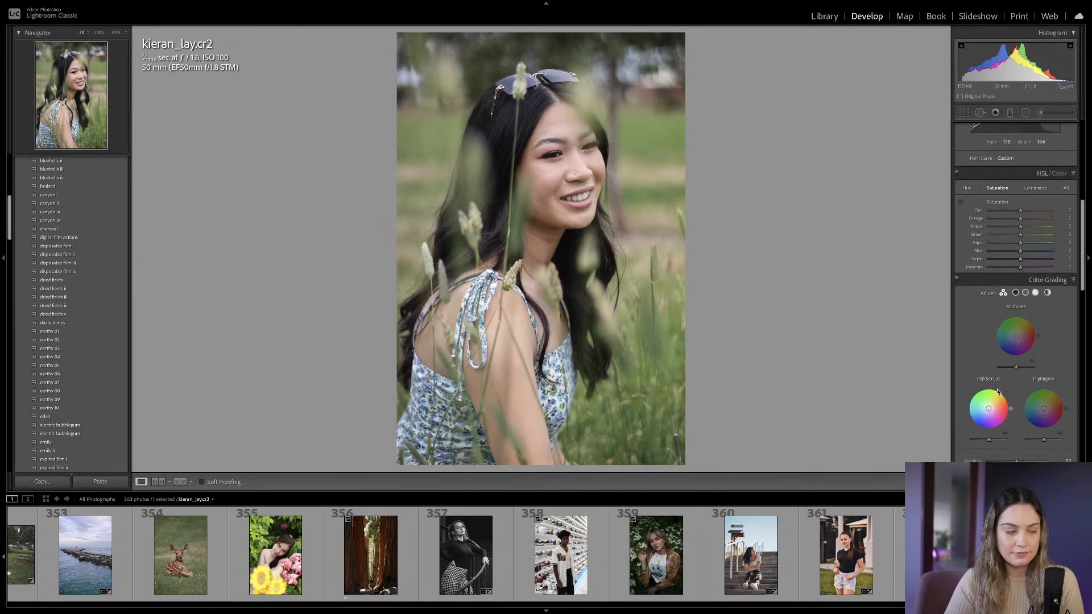
scroll(1017, 326, down, 1)
scroll(1012, 323, up, 4)
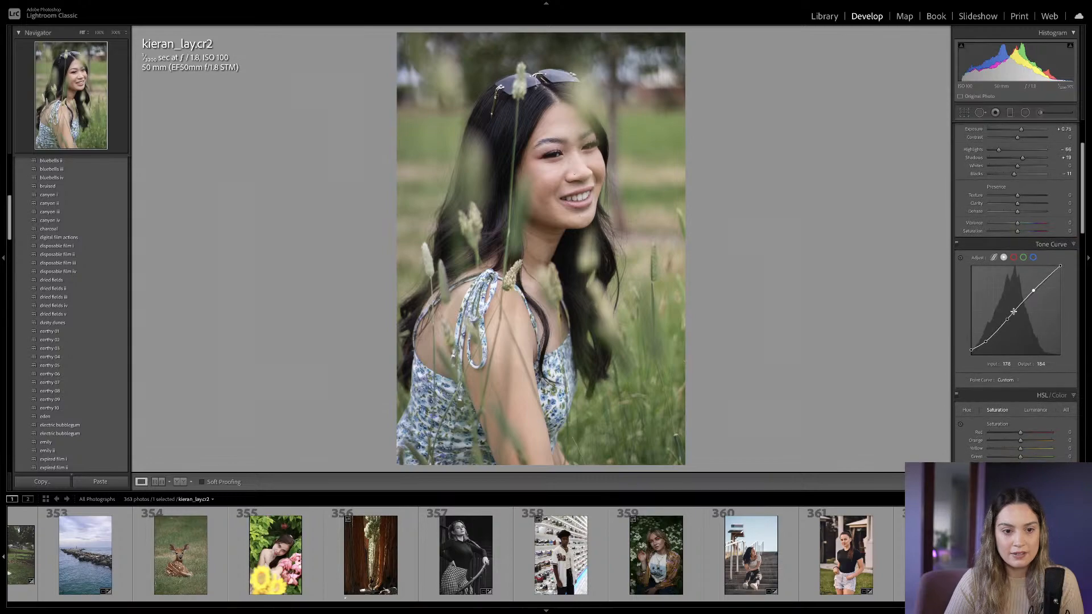
click(967, 315)
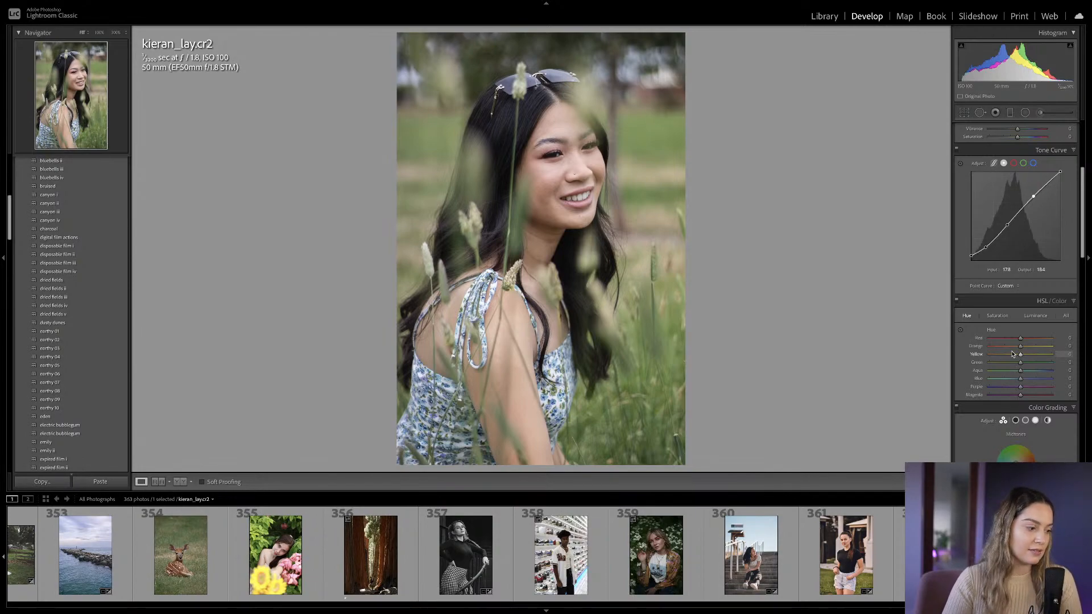
drag(1019, 355, 1001, 365)
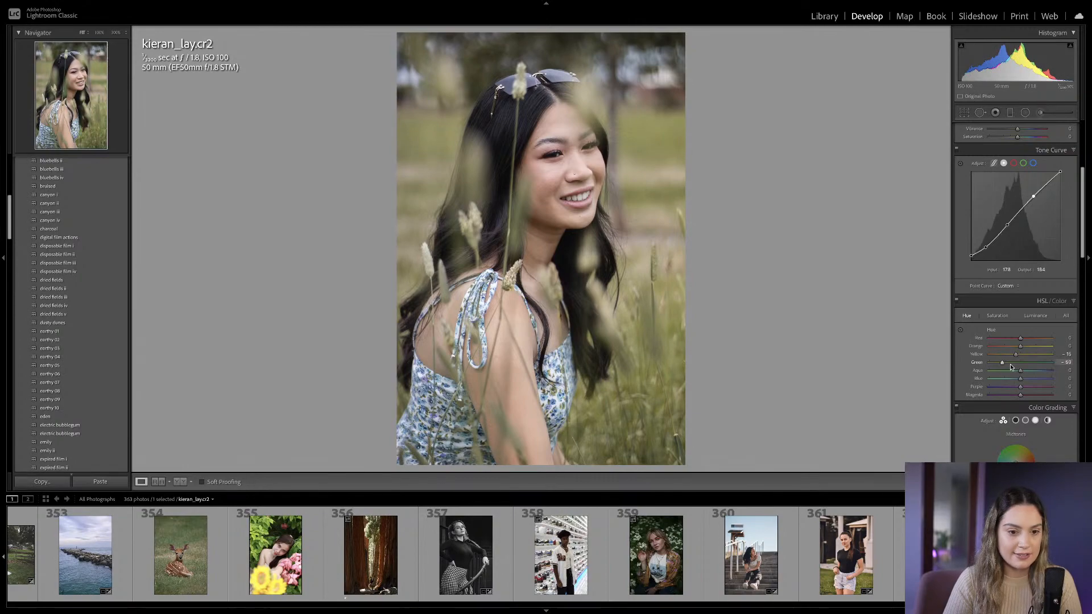
click(996, 316)
drag(1022, 347, 1023, 349)
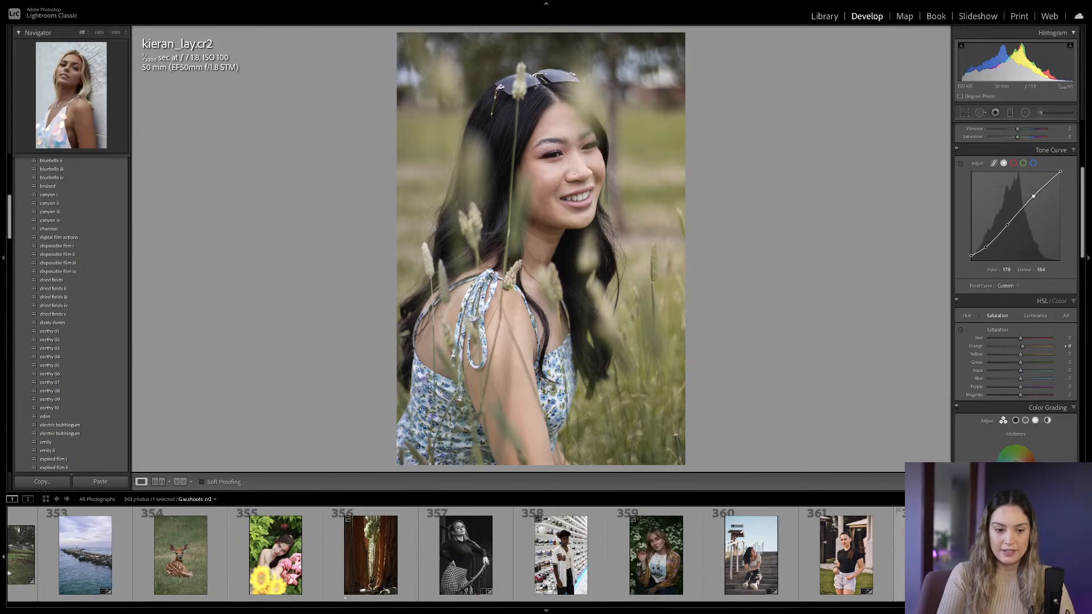
Adjust the RGB curve's shadow point to about input 46, output 38.
scroll(456, 554, left, 3)
scroll(456, 554, right, 2)
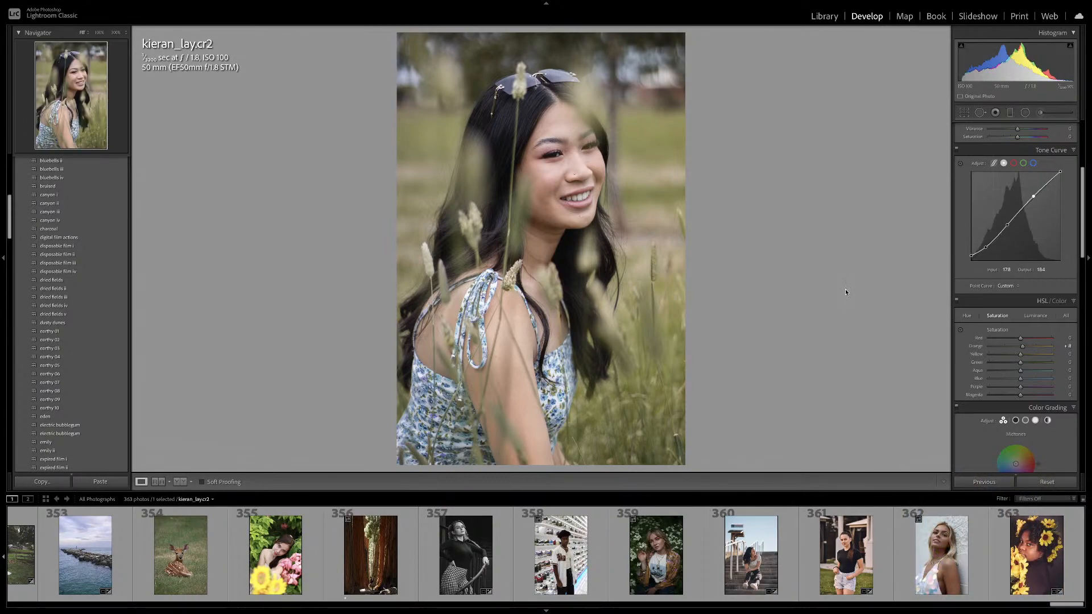
click(986, 248)
scroll(985, 248, down, 1)
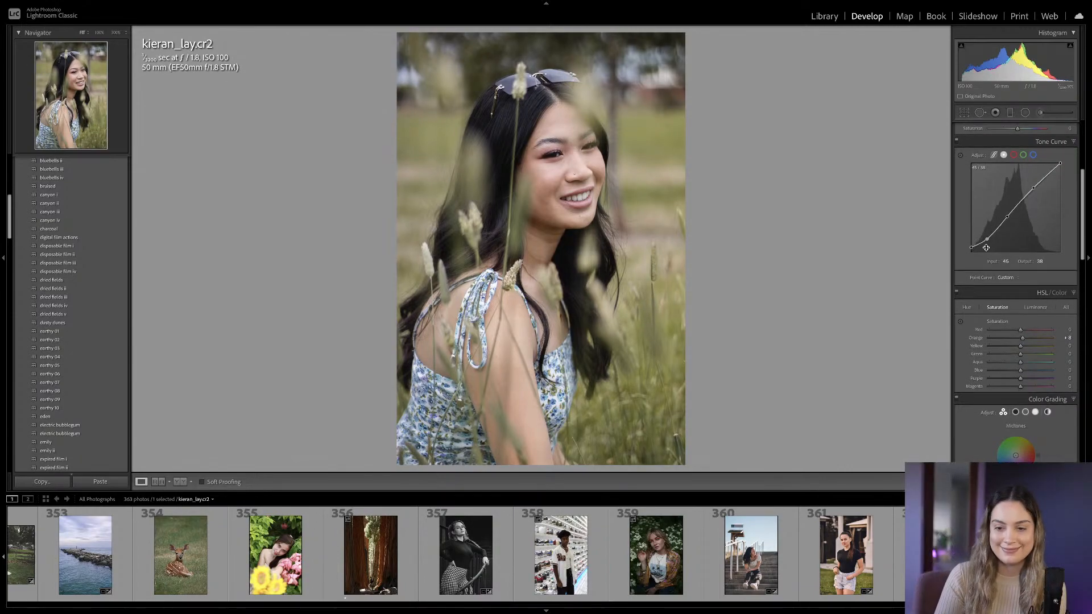
Colour grade the midtones toward orange, the highlights slightly toward magenta and the shadows toward yellow at hue 67, saturation 9.
scroll(1018, 357, down, 3)
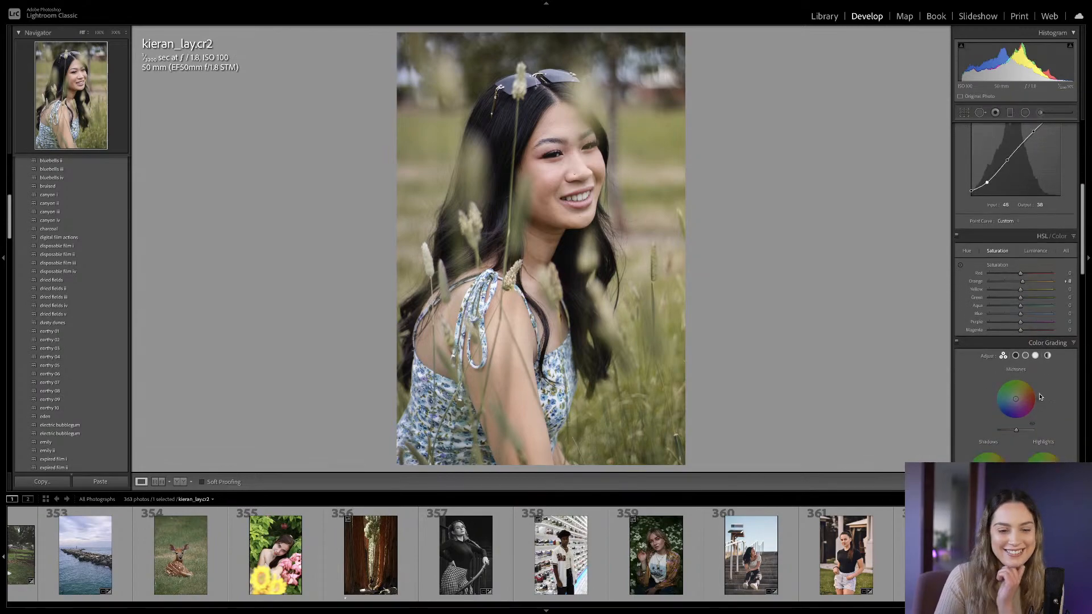
drag(1016, 400, 1021, 394)
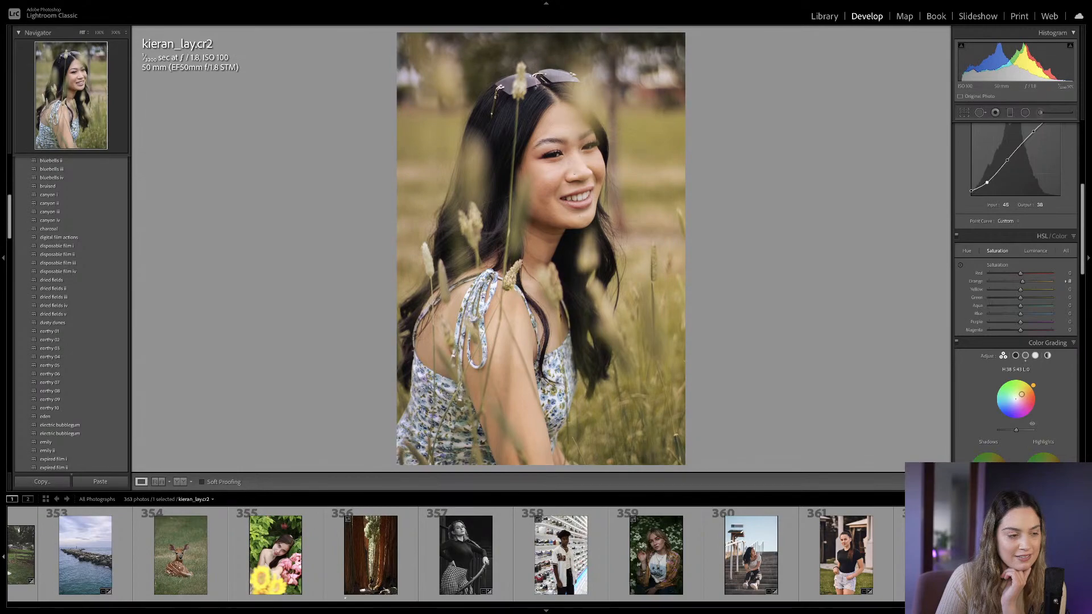
scroll(1021, 395, down, 5)
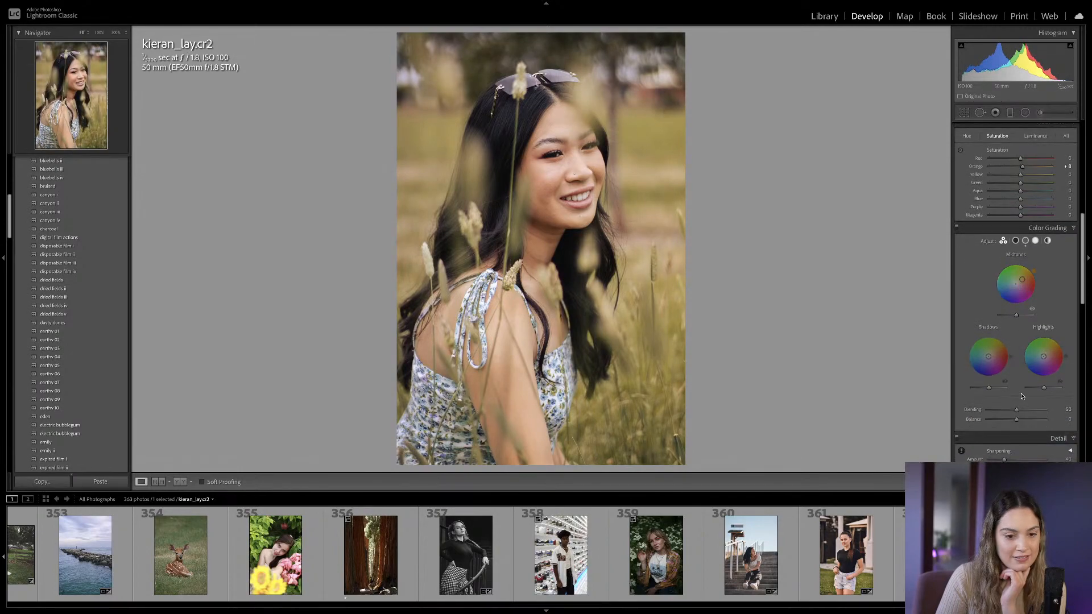
drag(1044, 357, 989, 355)
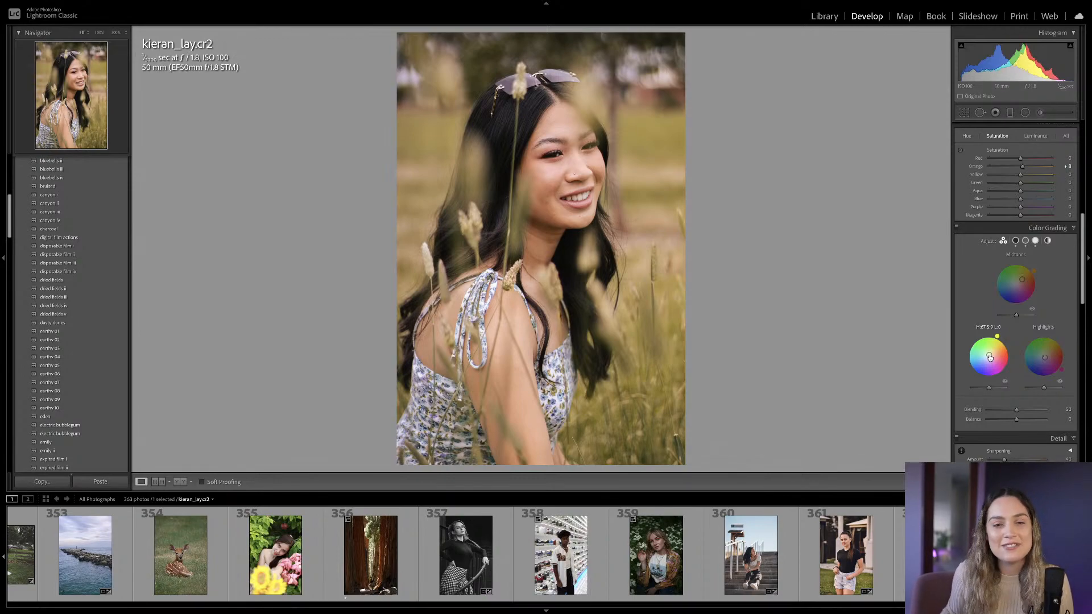
Set the sharpening Amount to about 66 and the Radius to 1.4.
scroll(990, 357, down, 5)
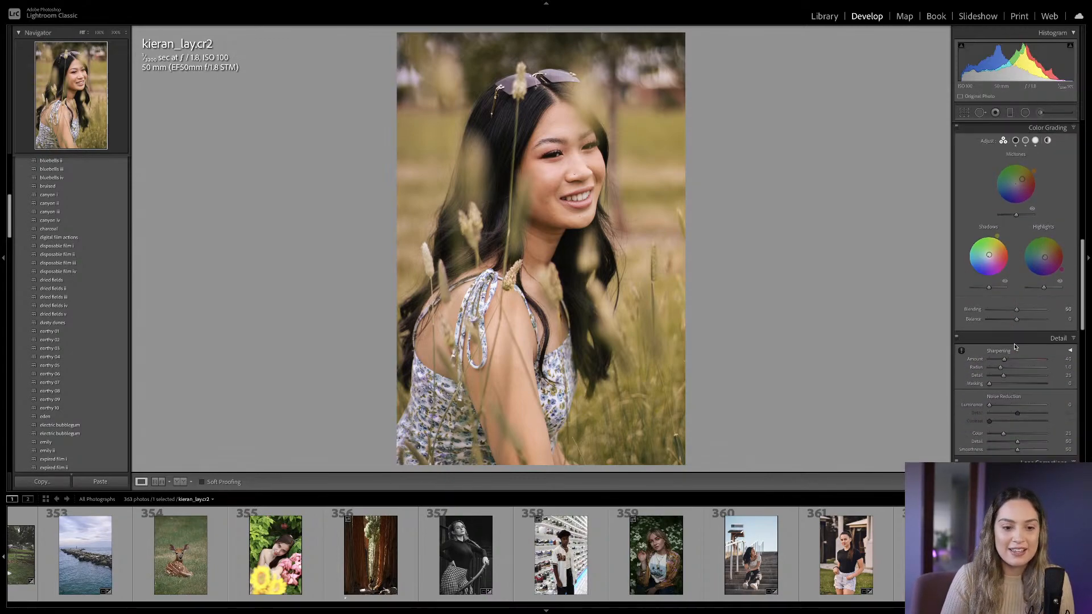
drag(1004, 346, 1009, 358)
scroll(1010, 359, down, 4)
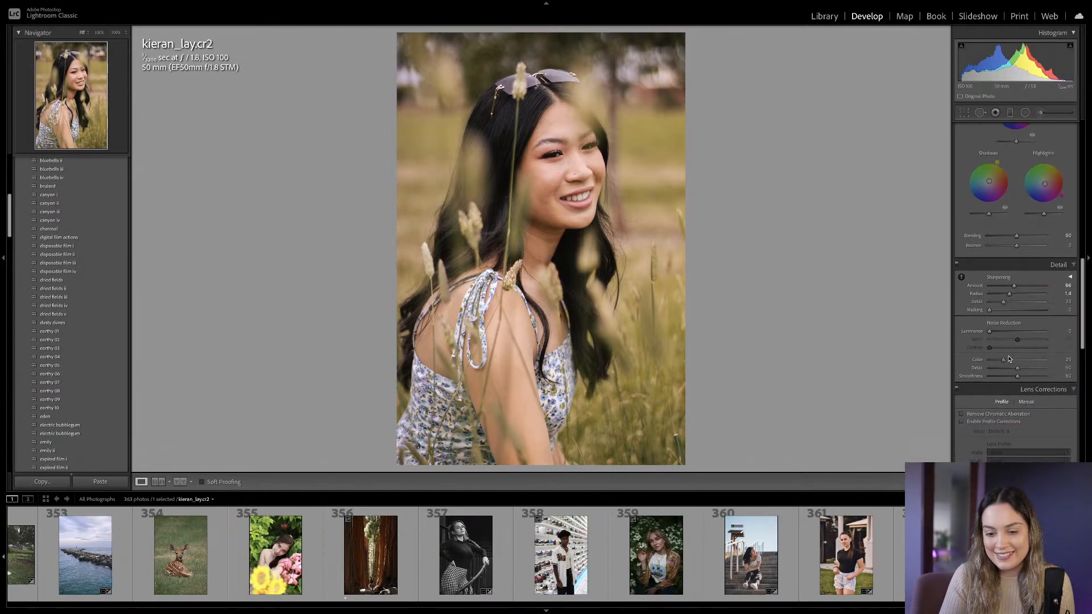
Set the Calibration Shadows Tint to +2 and raise the Blue Primary saturation slightly.
scroll(1009, 359, down, 10)
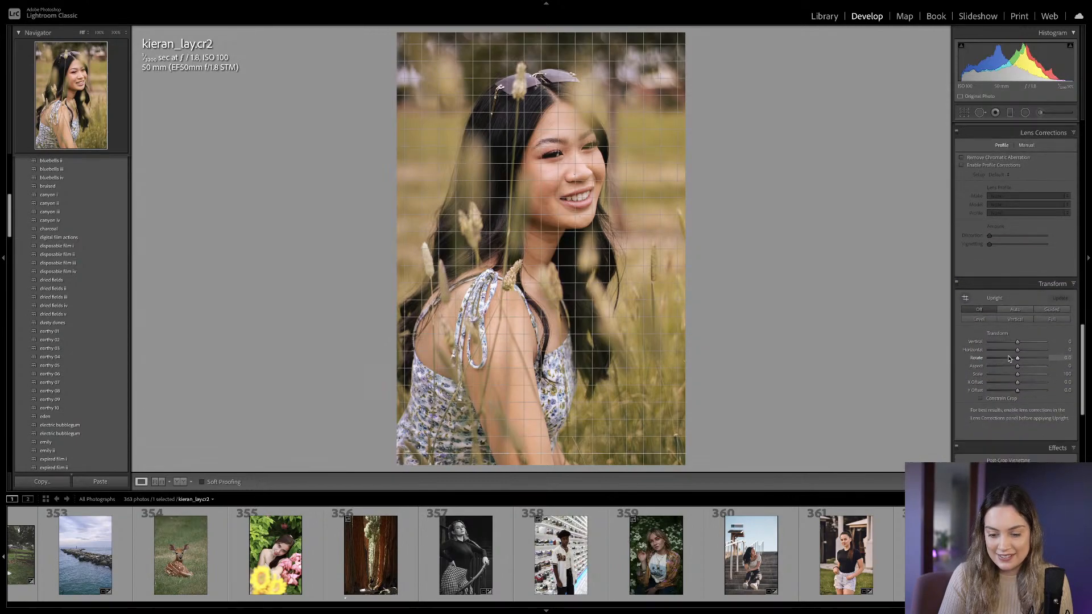
scroll(1009, 359, down, 7)
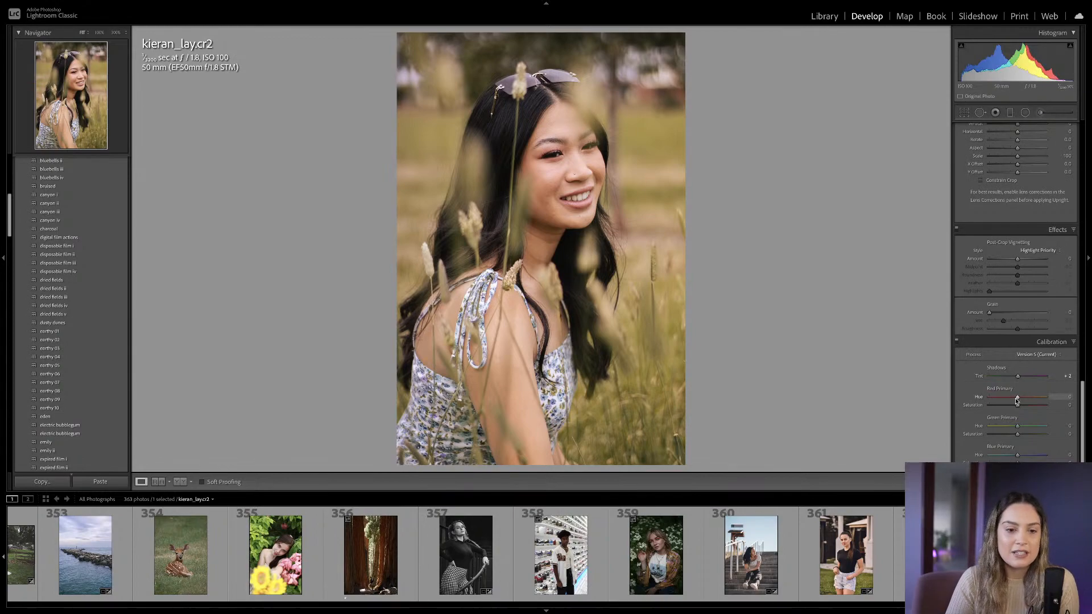
drag(1017, 463, 1022, 463)
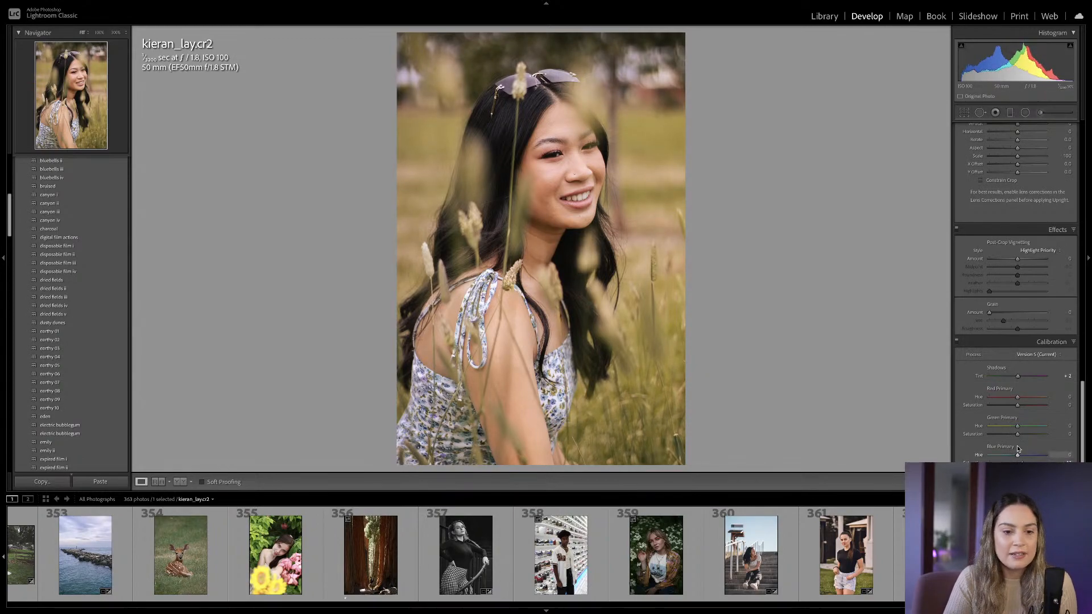
Set the Calibration Red Primary saturation to -7 and compare the portrait before and after the edits.
drag(1017, 405, 1016, 407)
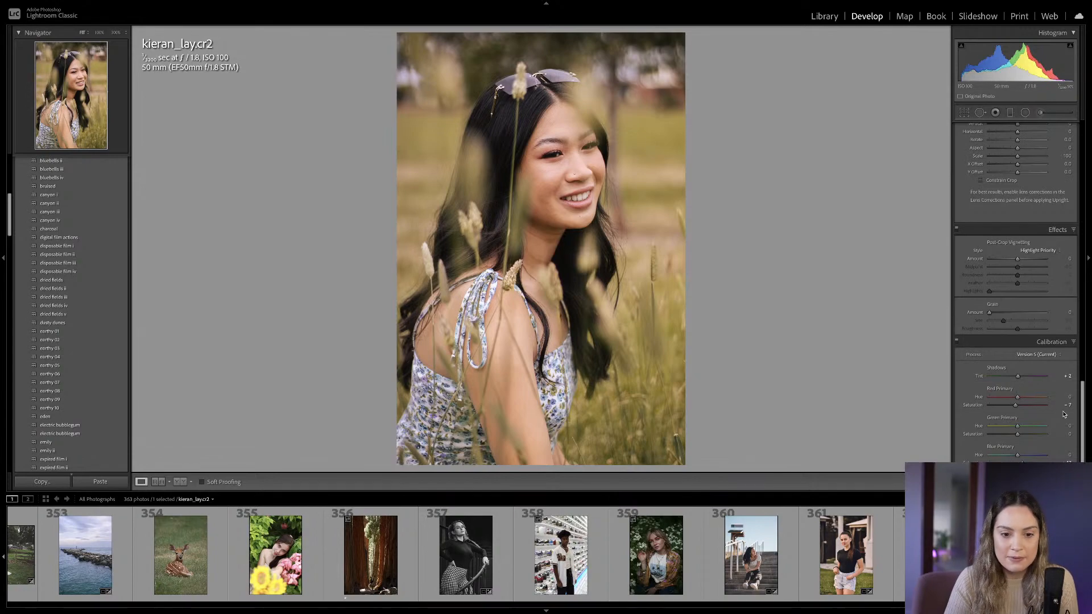
scroll(1081, 415, up, 5)
scroll(1047, 306, up, 10)
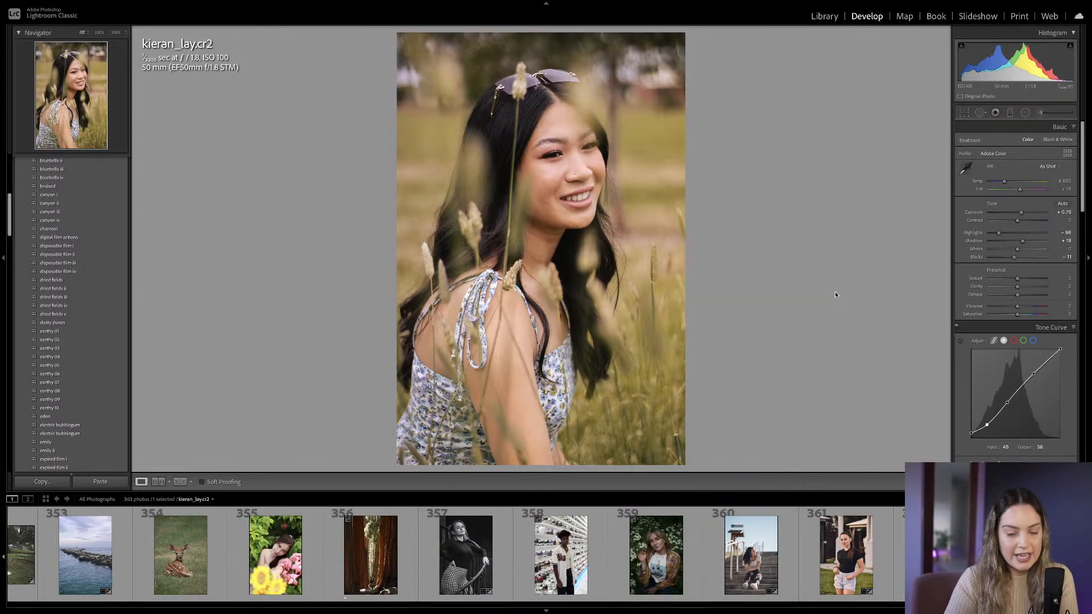
key(backslash)
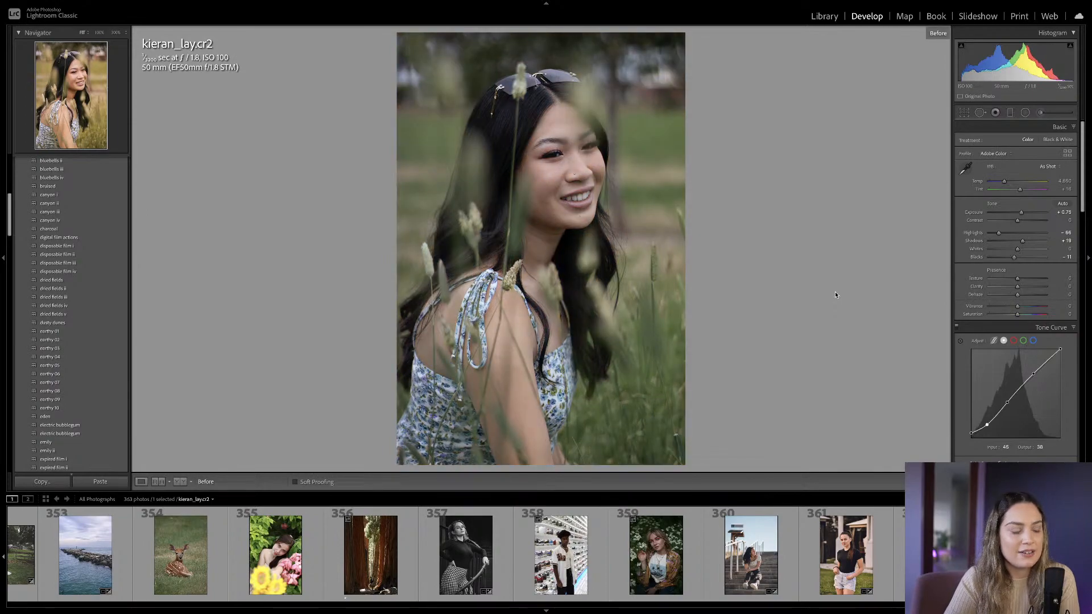
key(backslash)
key(backslash)
key(backslash)
key(backslash)
key(backslash)
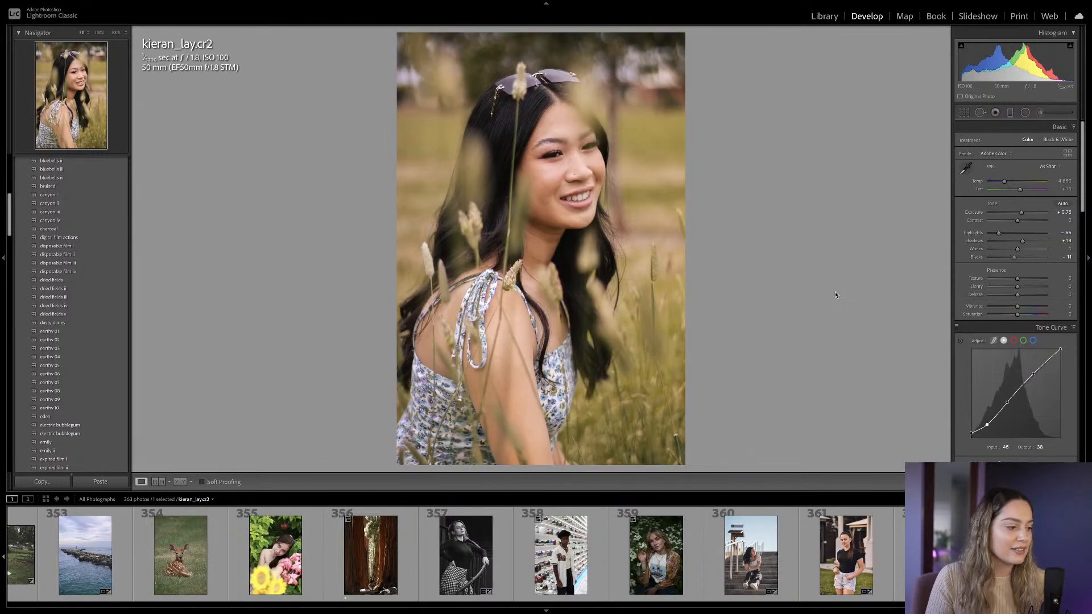
Open the photo of the fawn lying in the grass and crop it slightly tighter at the original aspect ratio.
click(164, 570)
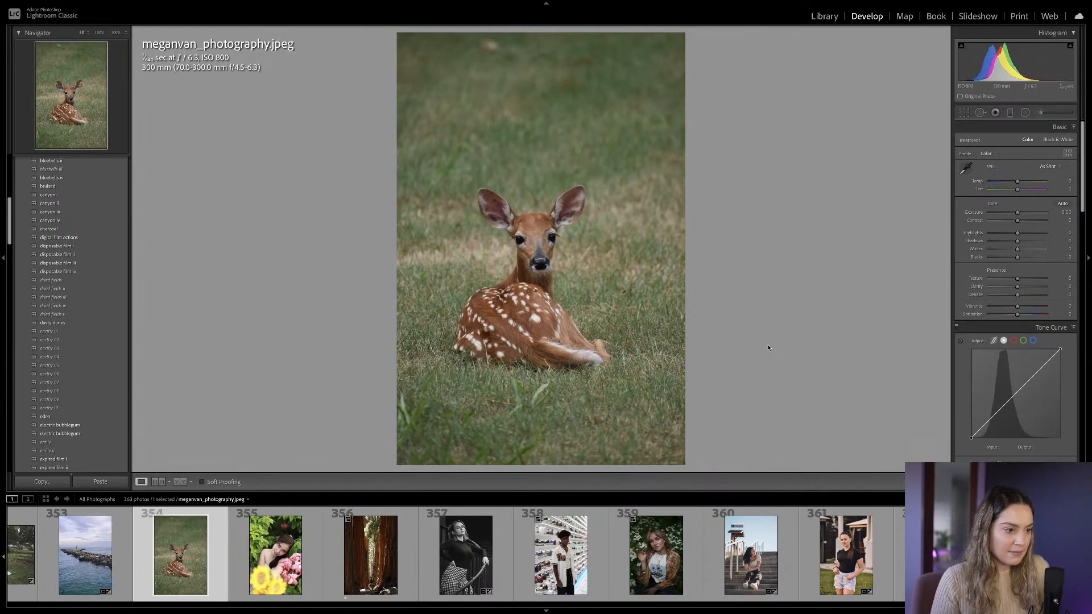
key(r)
drag(689, 246, 674, 246)
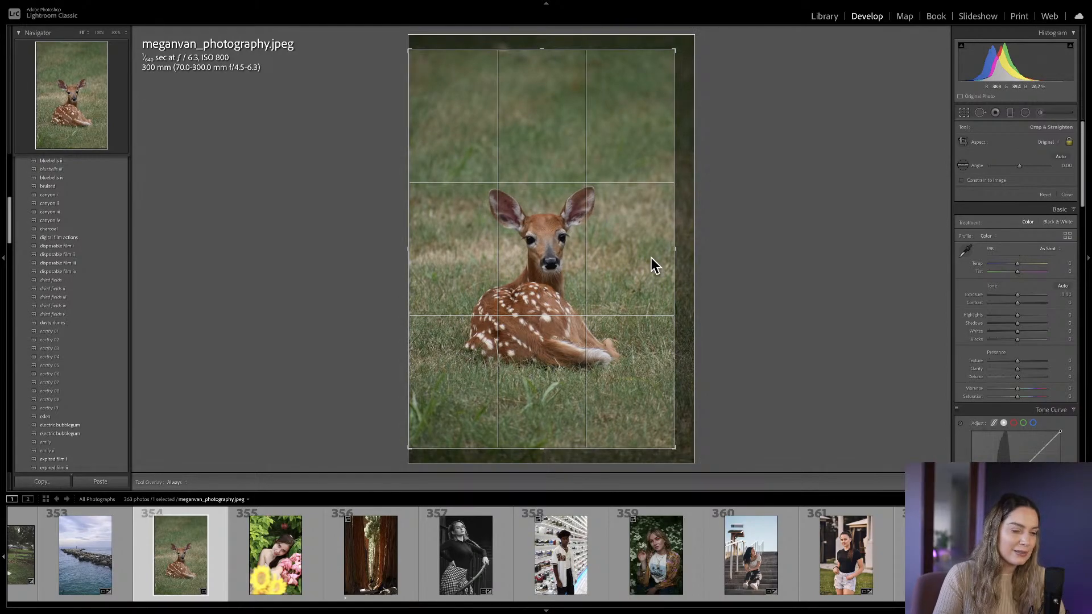
drag(674, 247, 674, 246)
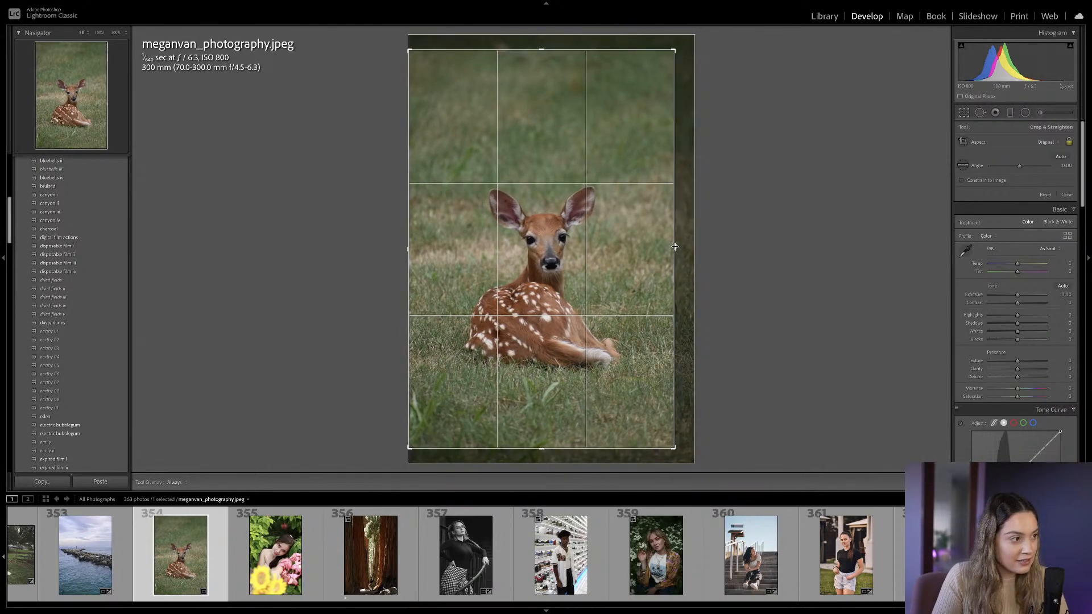
key(Return)
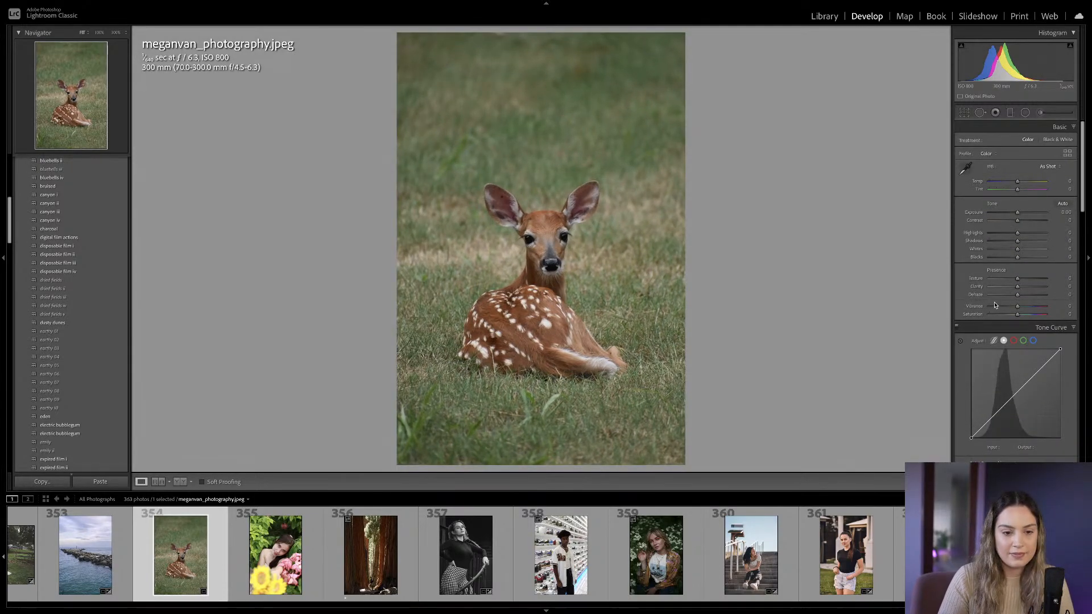
Shape the fawn's RGB curve with a lifted black point and shadow points at about input 37, output 29 and input 74, output 63.
scroll(994, 306, down, 3)
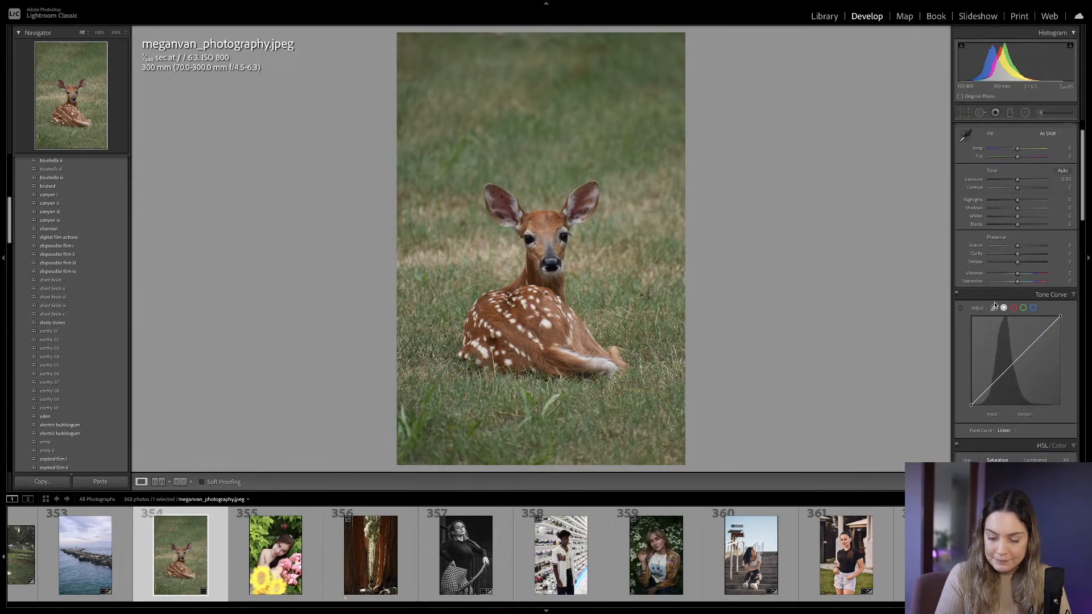
scroll(994, 306, down, 3)
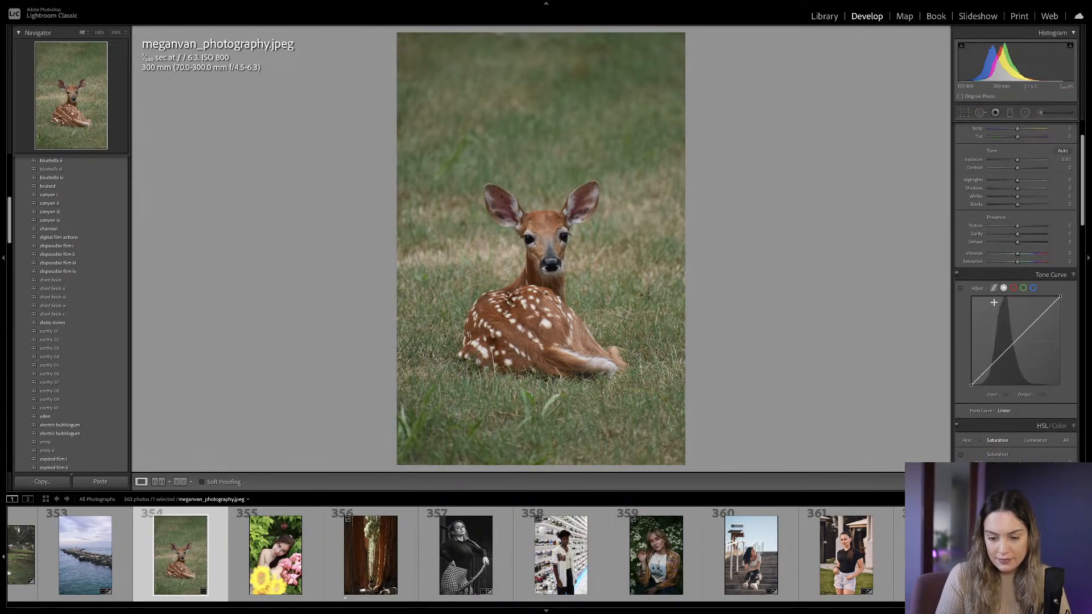
scroll(994, 302, down, 1)
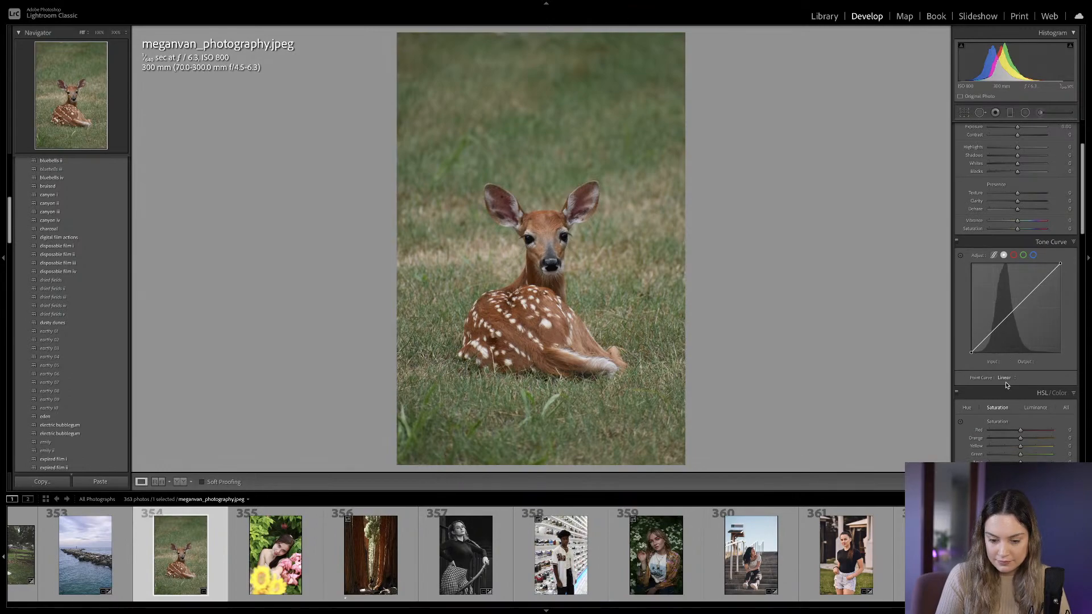
scroll(1006, 385, down, 1)
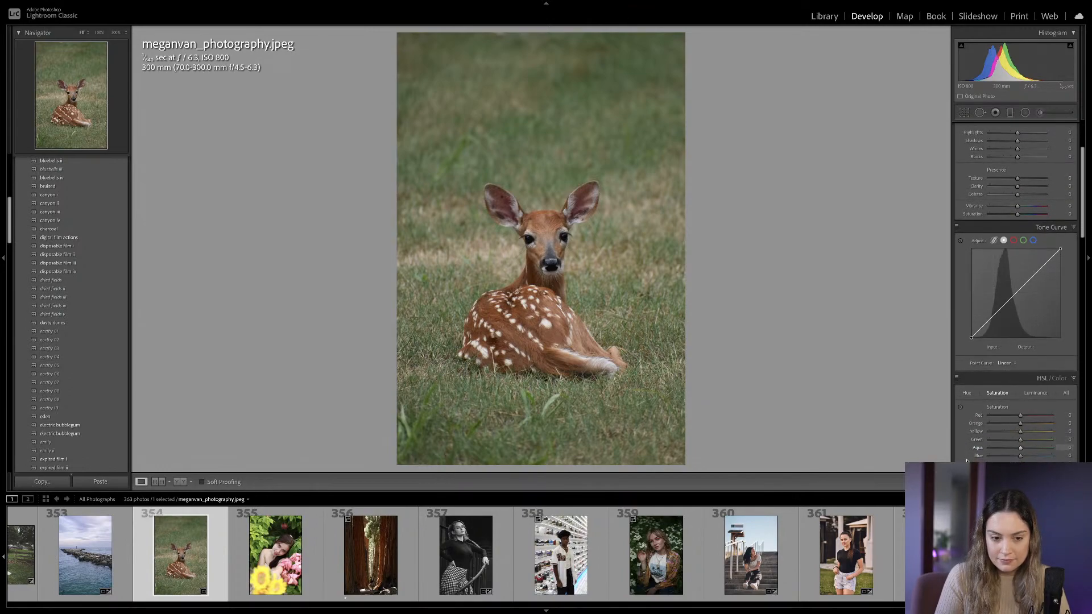
drag(971, 338, 998, 320)
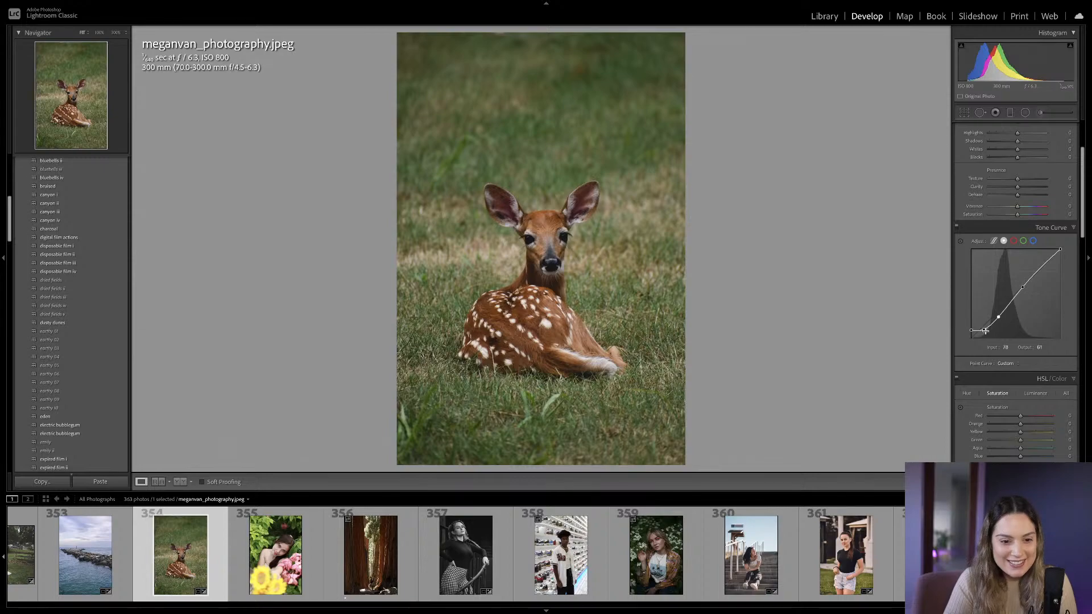
drag(985, 331, 984, 328)
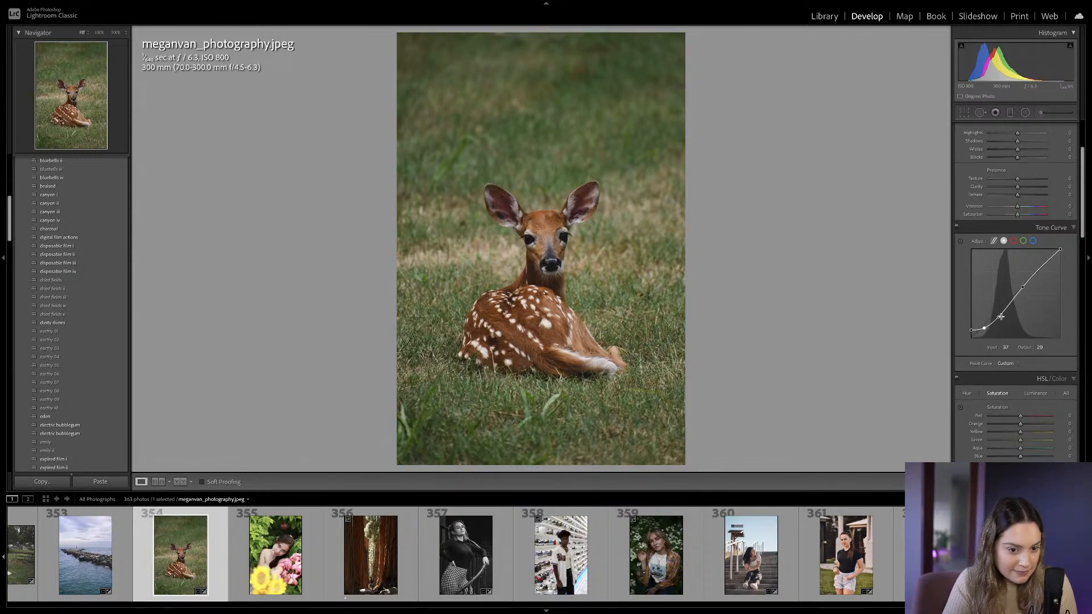
drag(998, 318, 996, 316)
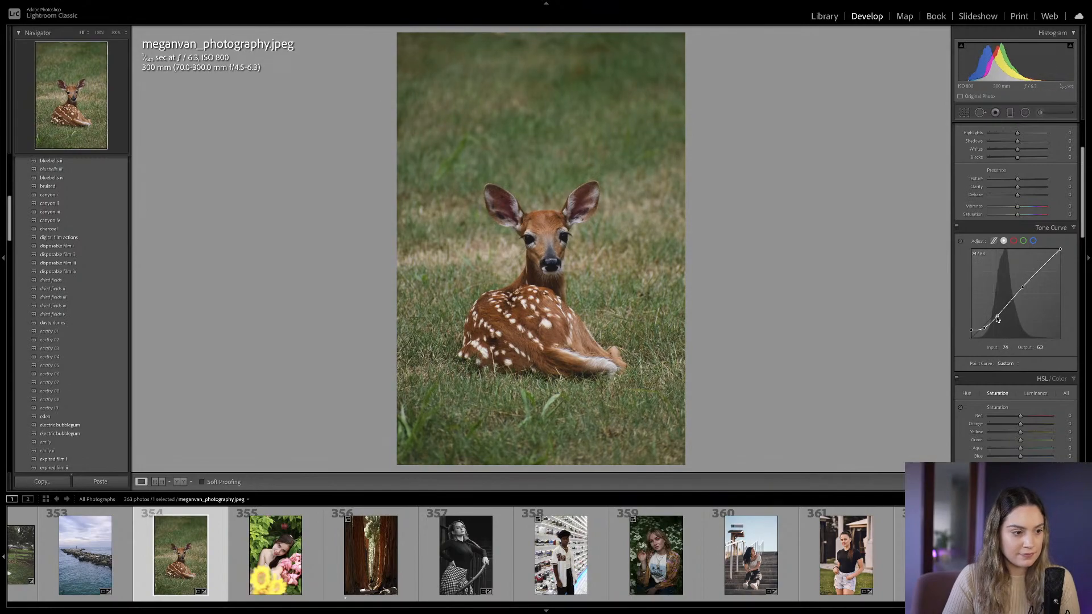
Set the HSL luminance to red +8, orange +18, yellow -29 and green -7.
scroll(1000, 316, down, 3)
click(1035, 310)
mouse_move(1014, 348)
mouse_down()
mouse_move(1017, 359)
mouse_move(1022, 334)
mouse_up()
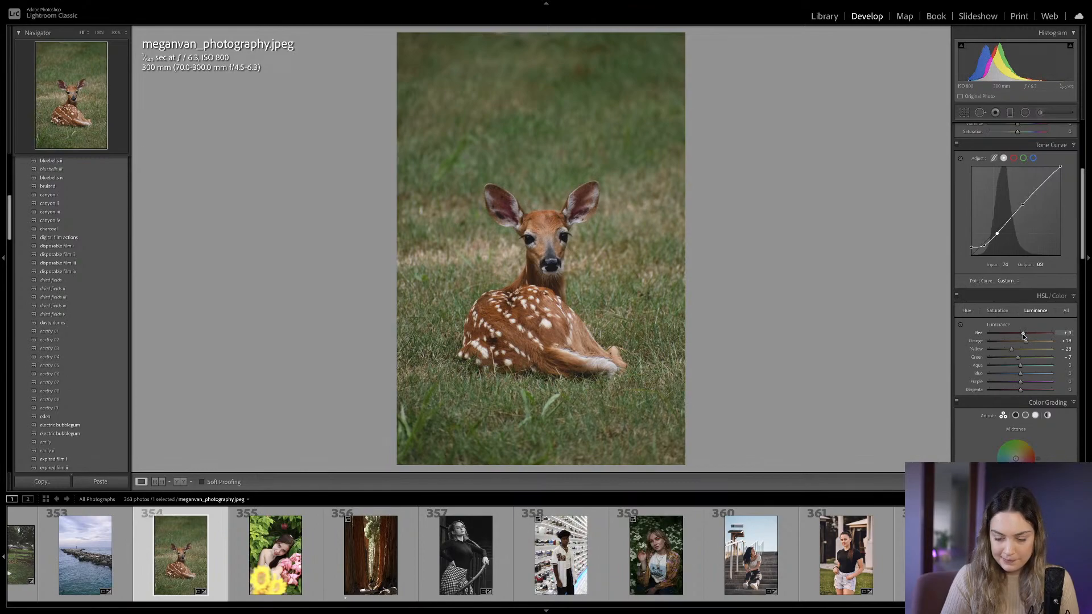
Set the HSL saturation to red +21, orange about +23, yellow -20 and green -10, and toggle the HSL adjustments to compare.
click(997, 310)
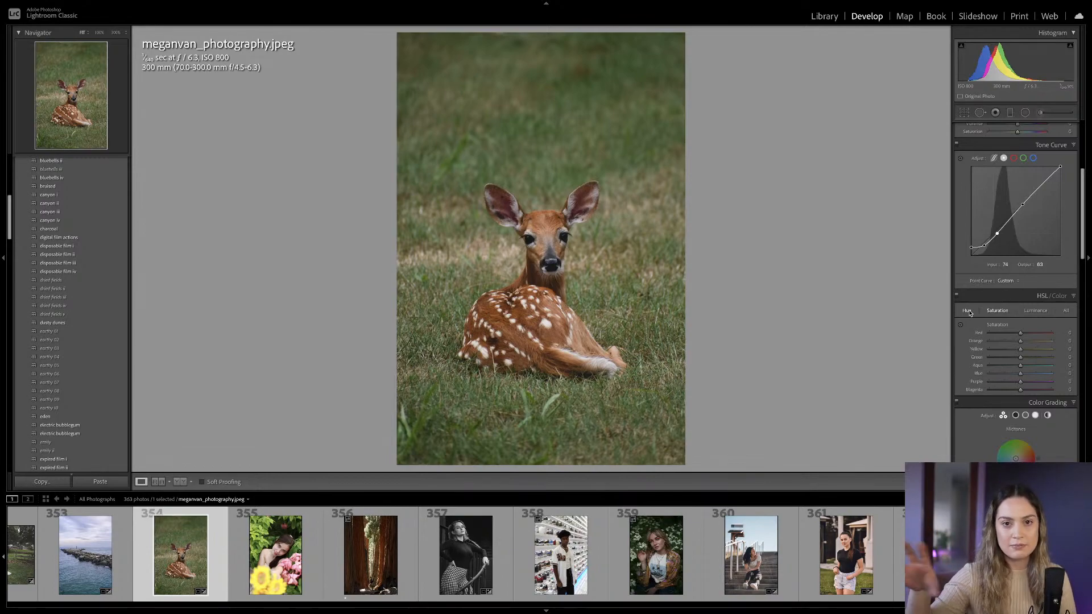
scroll(978, 329, down, 3)
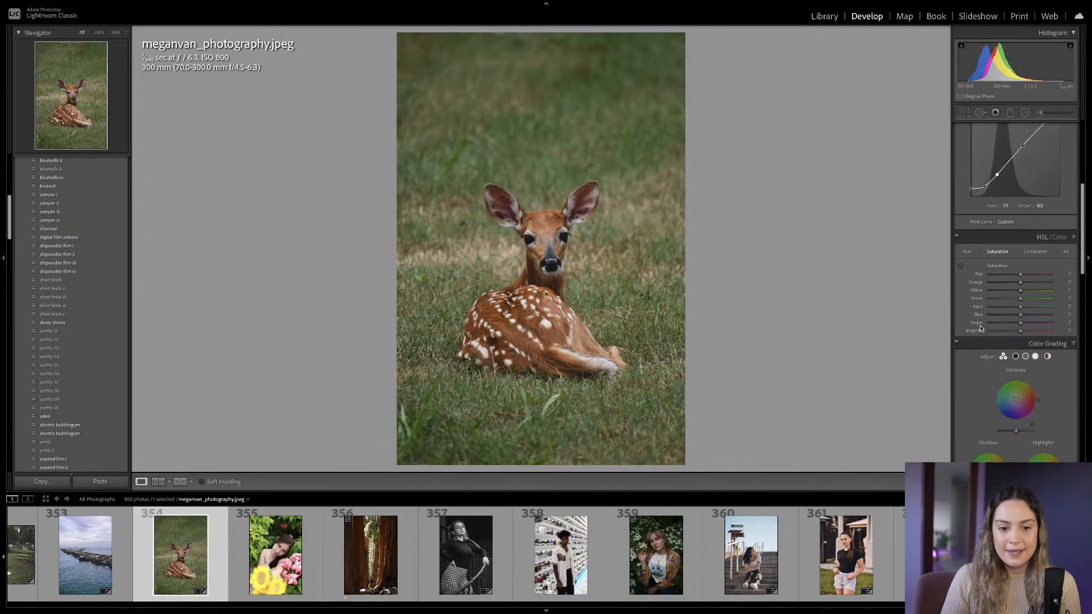
scroll(980, 328, down, 2)
scroll(1005, 335, up, 5)
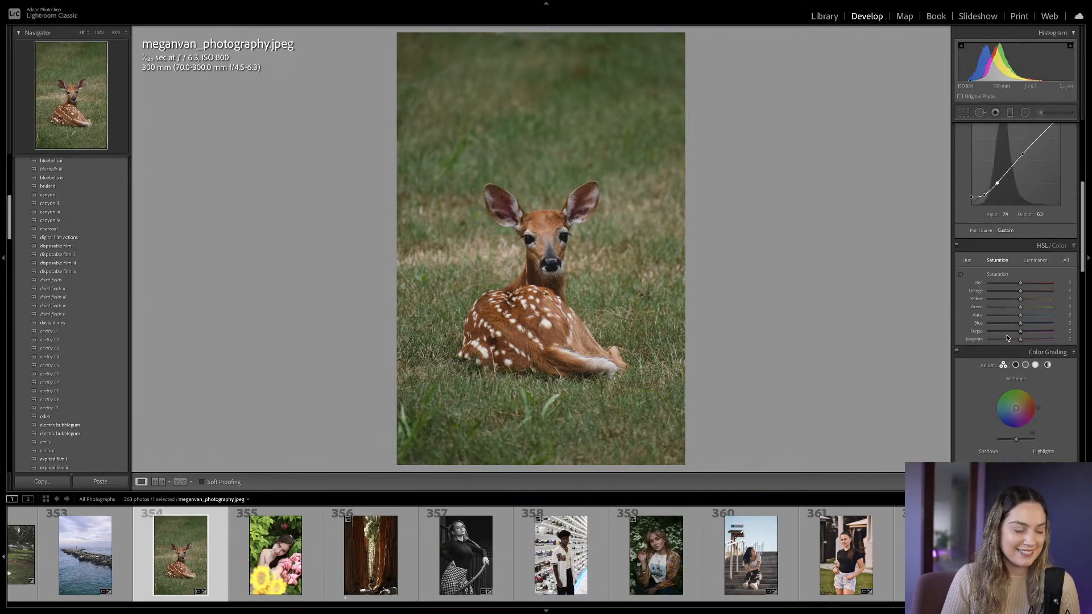
drag(1020, 335, 1027, 319)
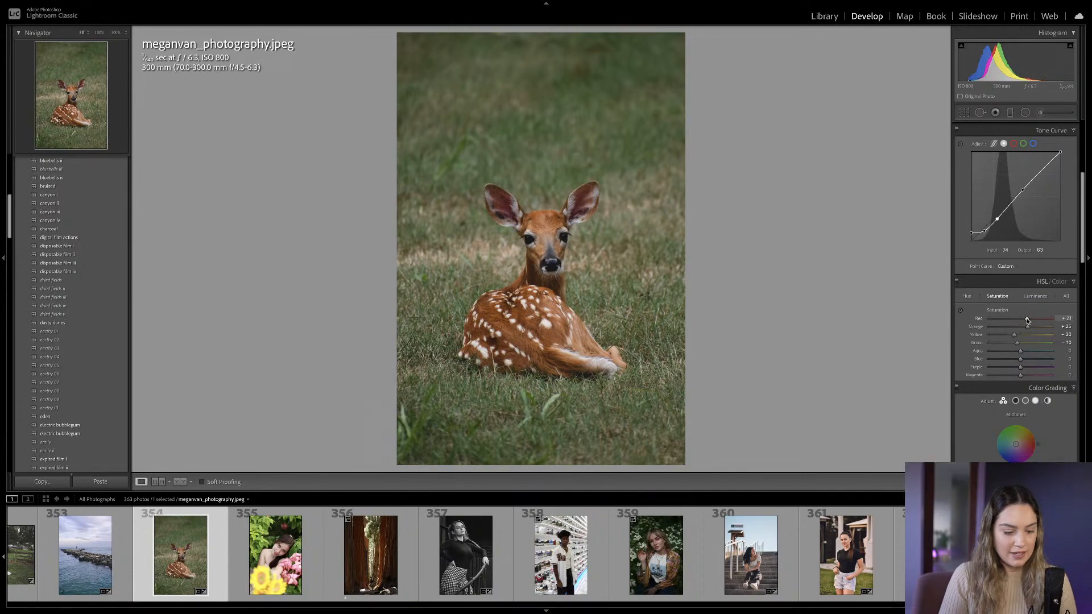
click(957, 283)
click(957, 282)
click(957, 282)
click(956, 283)
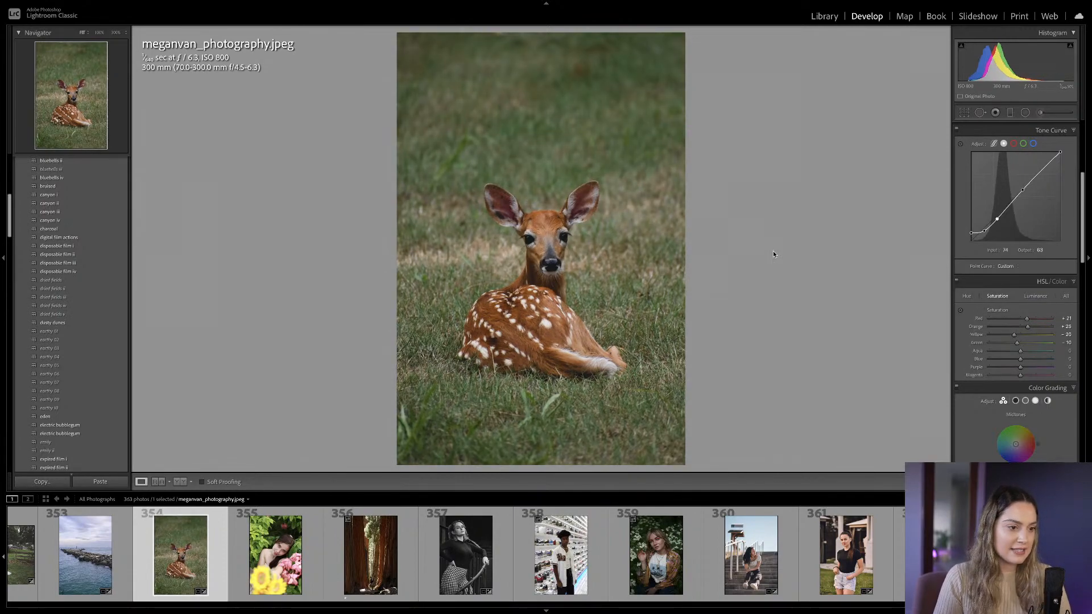
Set the HSL hue to red -18, orange -7, yellow +17 and green +11, and raise aqua slightly.
click(967, 296)
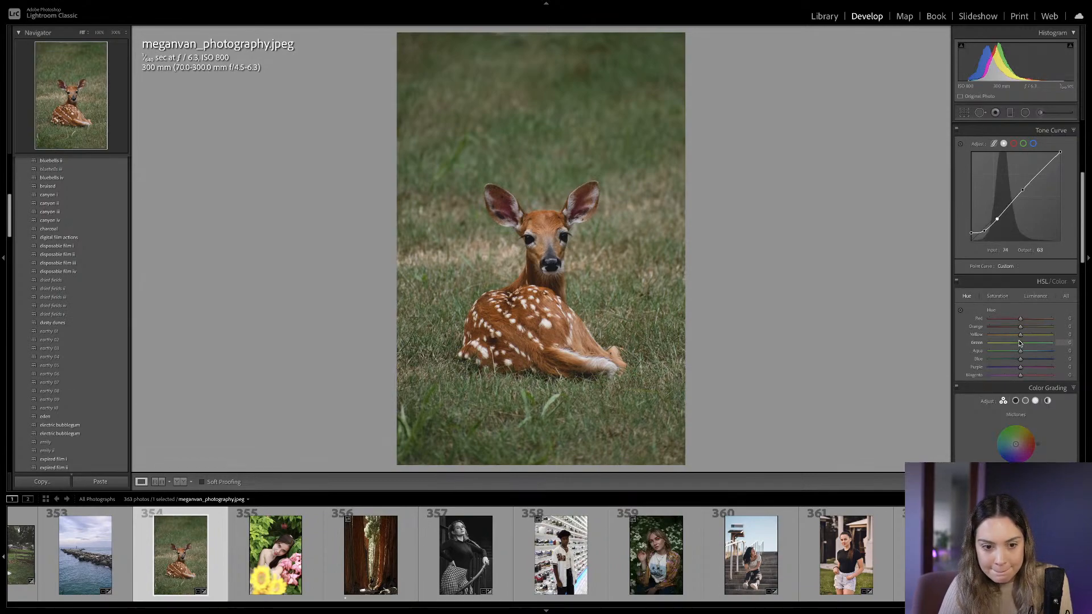
drag(1020, 343, 1024, 346)
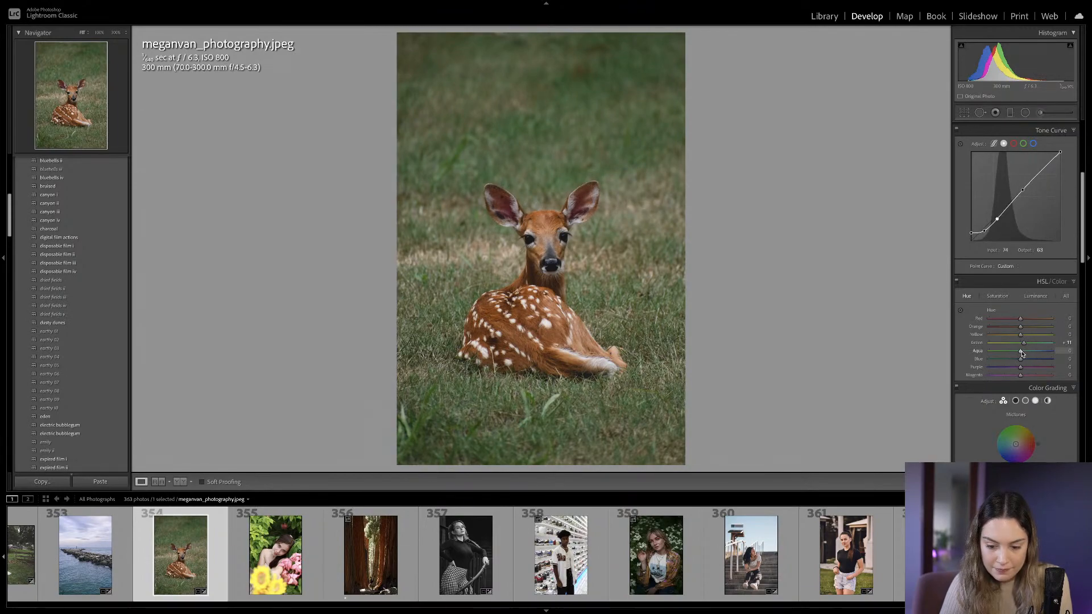
drag(1021, 353, 1022, 353)
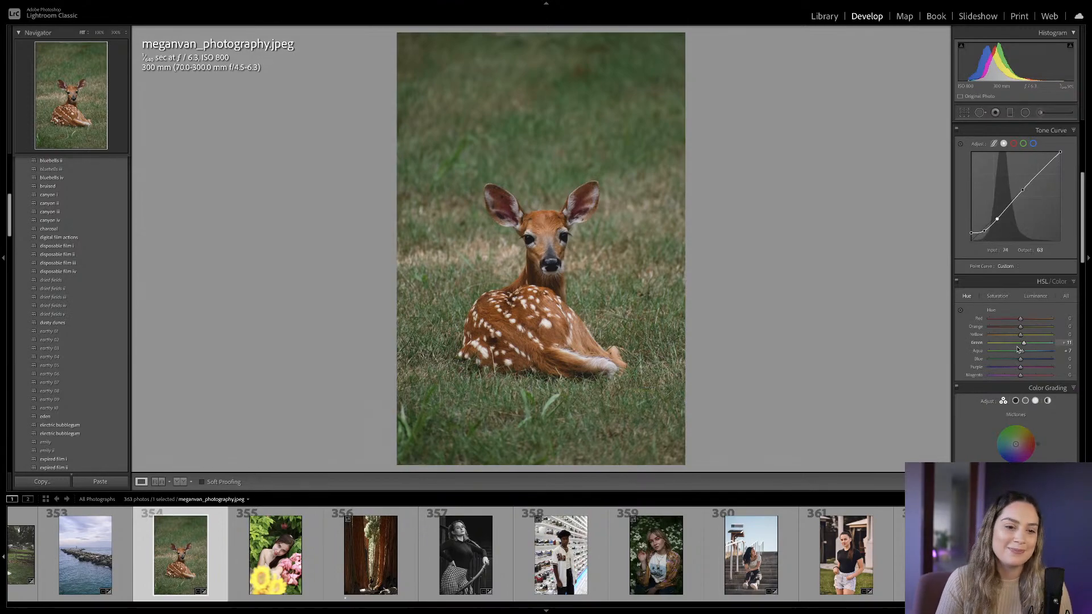
mouse_move(1023, 336)
mouse_down()
mouse_move(999, 336)
mouse_move(1029, 328)
mouse_move(981, 328)
mouse_move(1025, 322)
mouse_up()
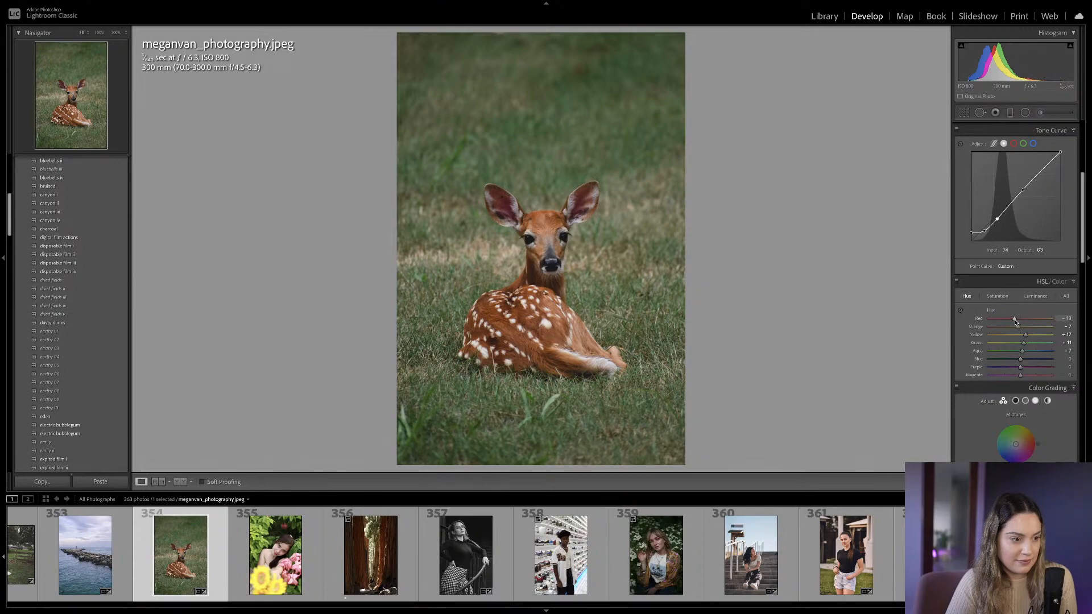
Paint an adjustment brush mask over the pale grass on both sides of the fawn and the patch beyond its right-hand ear.
click(1040, 112)
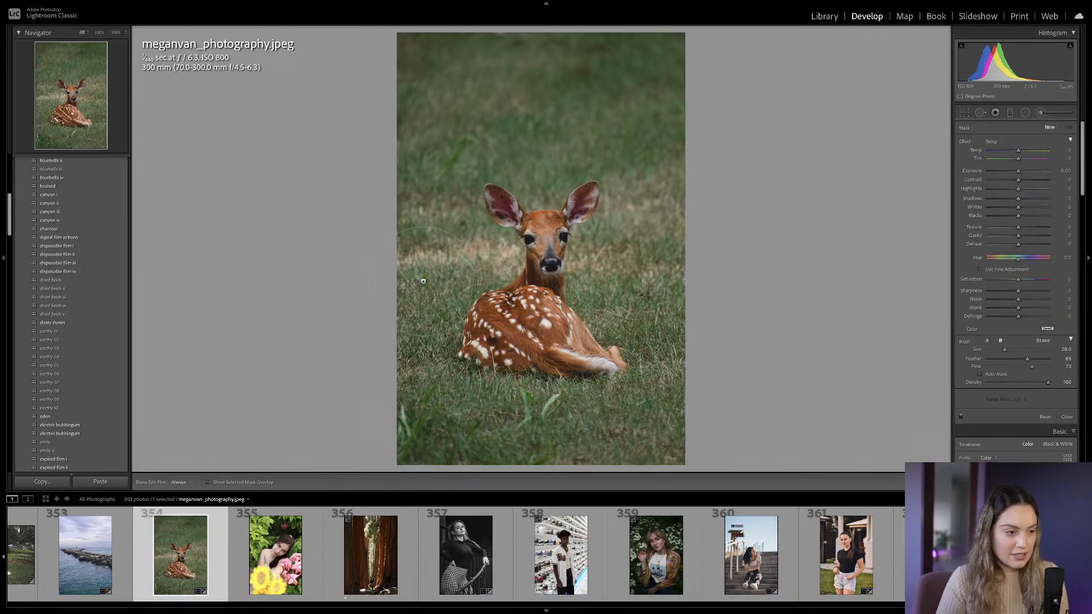
scroll(510, 257, down, 4)
key(o)
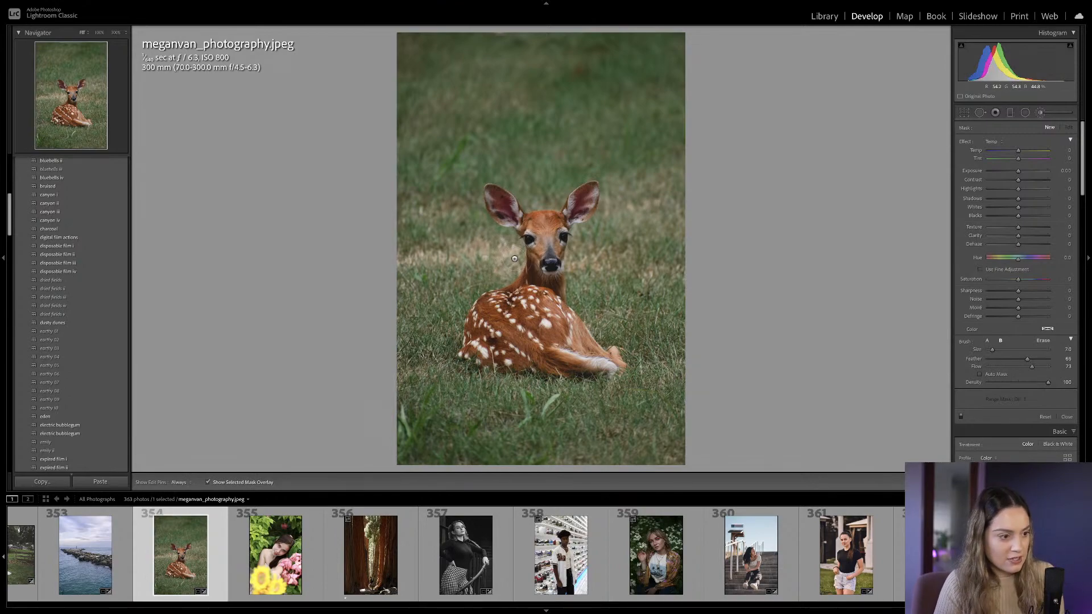
drag(513, 261, 400, 259)
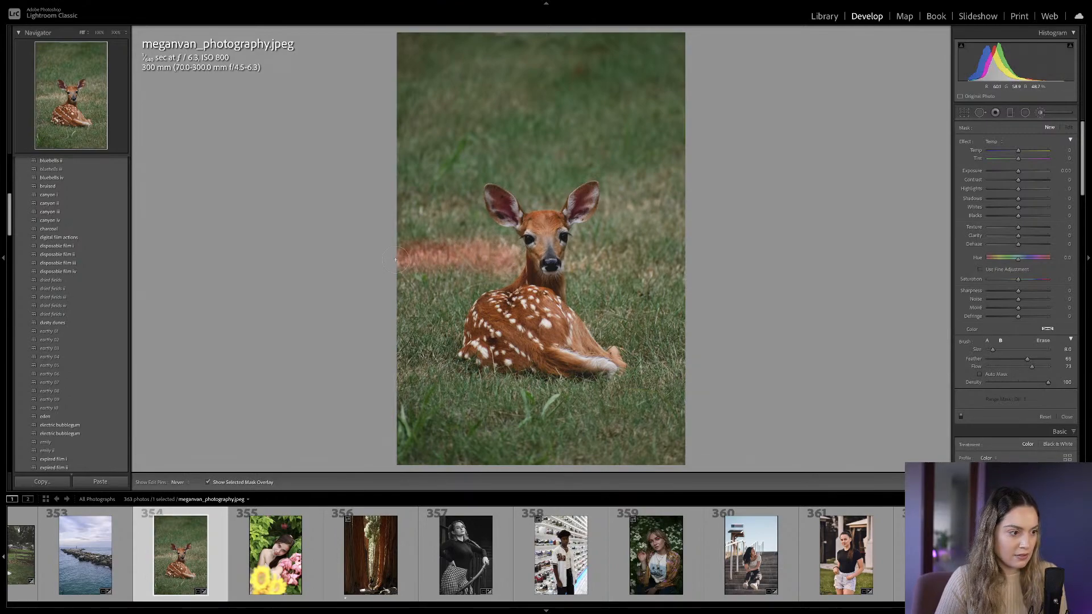
drag(577, 259, 682, 266)
scroll(677, 197, up, 2)
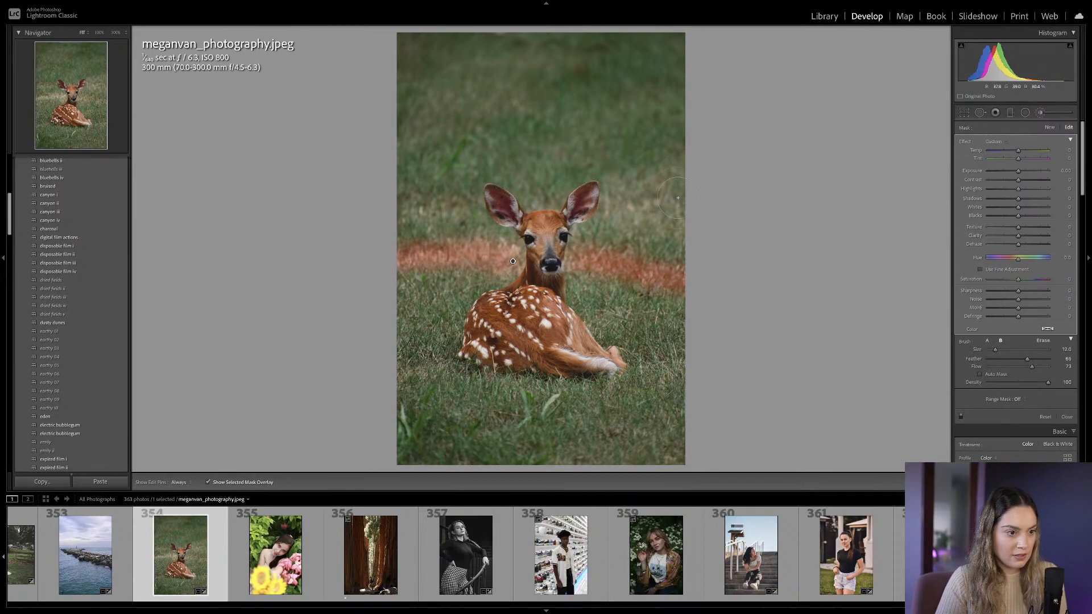
scroll(674, 213, up, 1)
drag(674, 193, 641, 202)
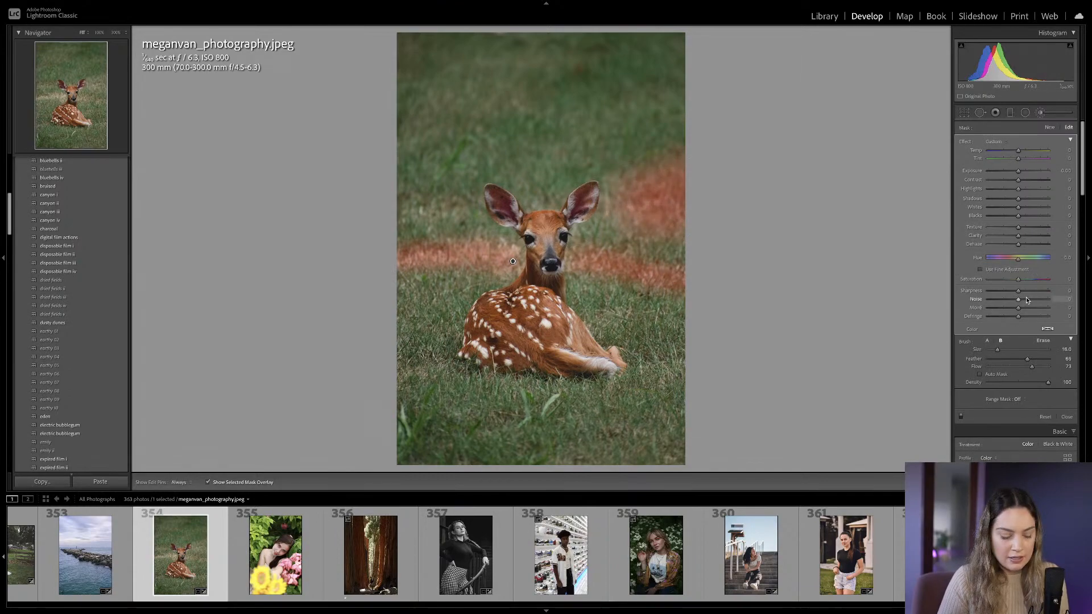
Set the grass mask's Hue to 48.3, Saturation to -12, Exposure to about -0.5 and Highlights to -33.
key(o)
drag(1018, 258, 1014, 279)
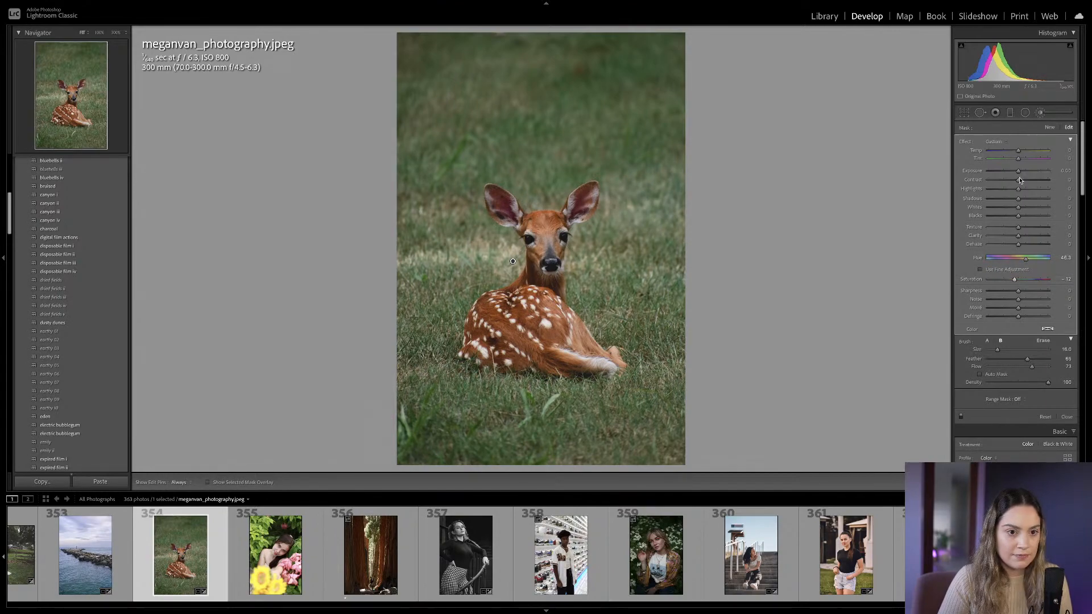
drag(1018, 171, 1013, 172)
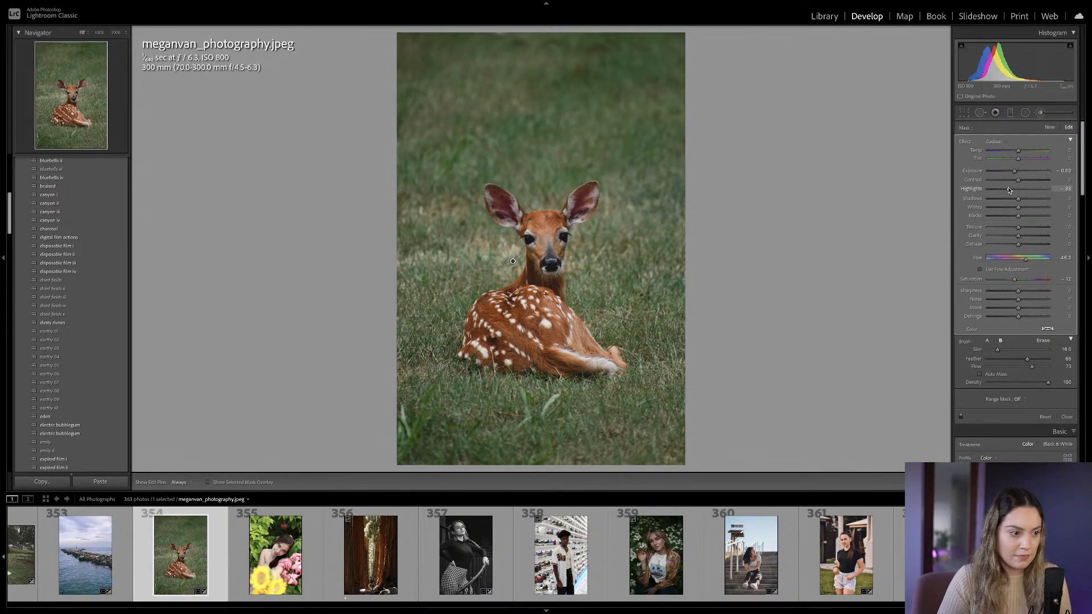
Reduce the adjustment brush size to 8.0 and set the grass mask's Temp to -4.
key(])
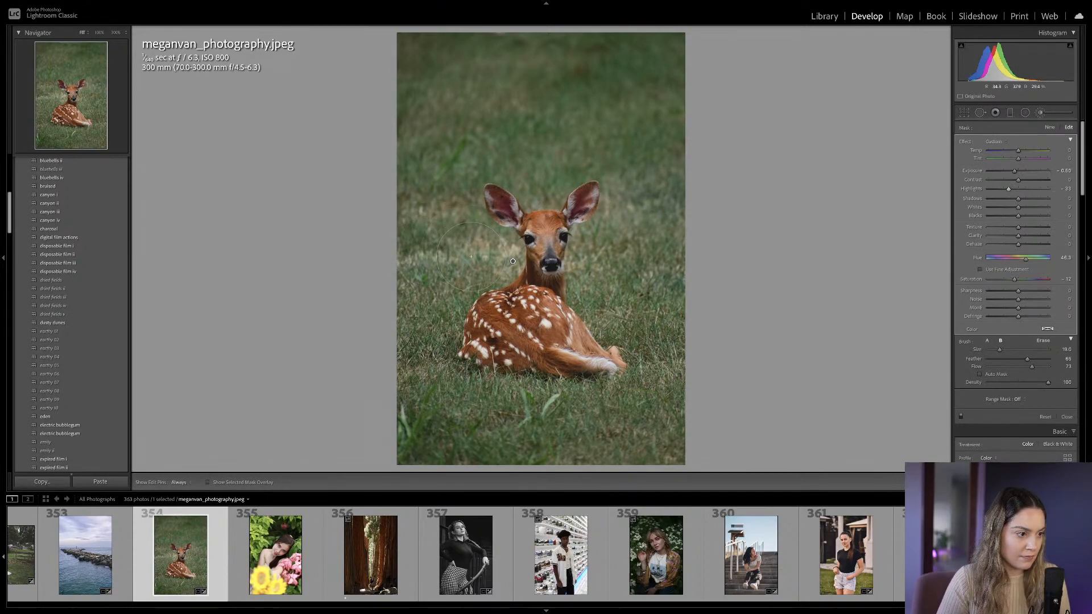
key(bracketleft)
key(bracketleft)
key(bracketleft)
key(bracketleft)
key(bracketleft)
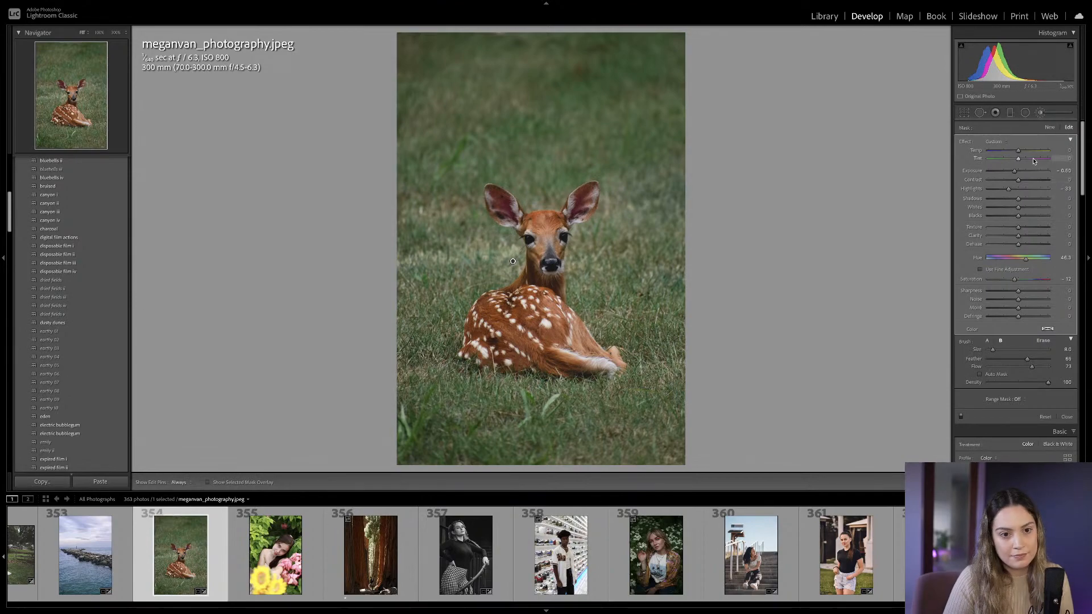
drag(1017, 150, 1016, 150)
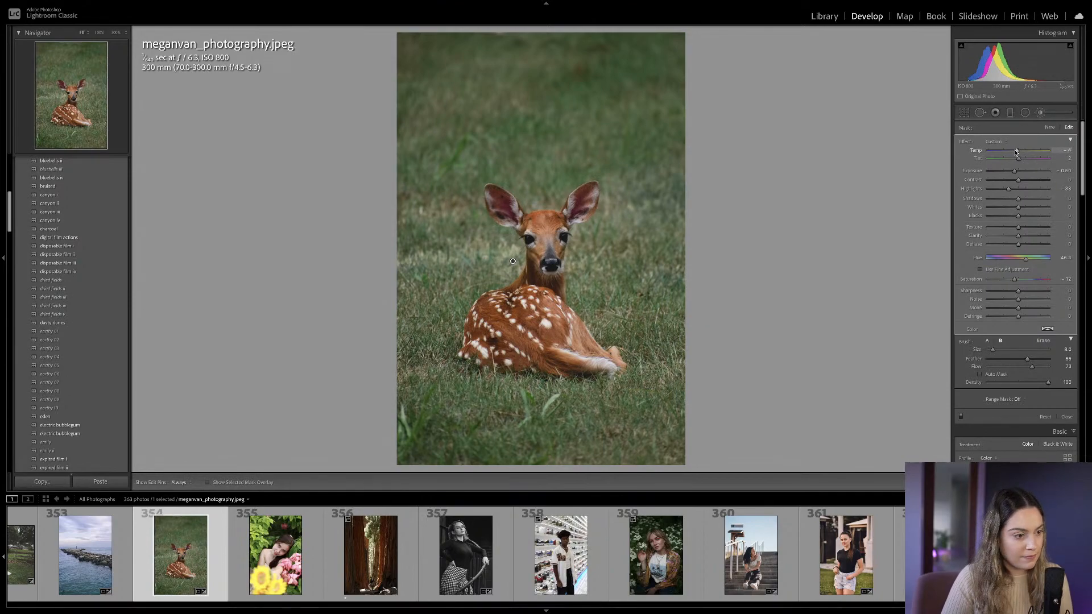
Set the grass mask's Hue to 34.4 and compare the fawn photo with its unedited version.
drag(1025, 261, 1027, 261)
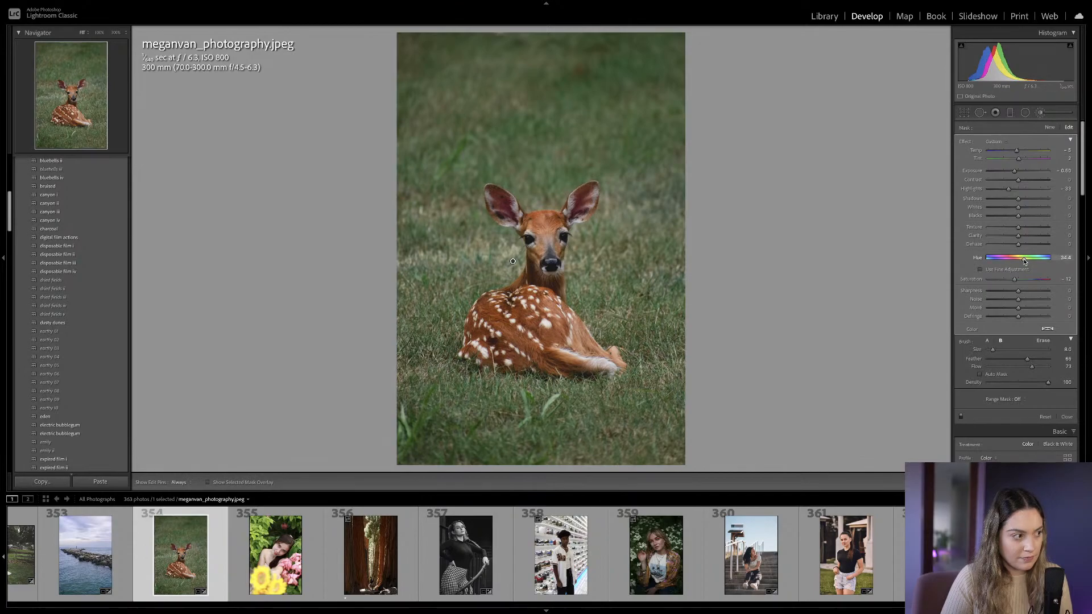
key(k)
key(k)
key(k)
key(backslash)
key(backslash)
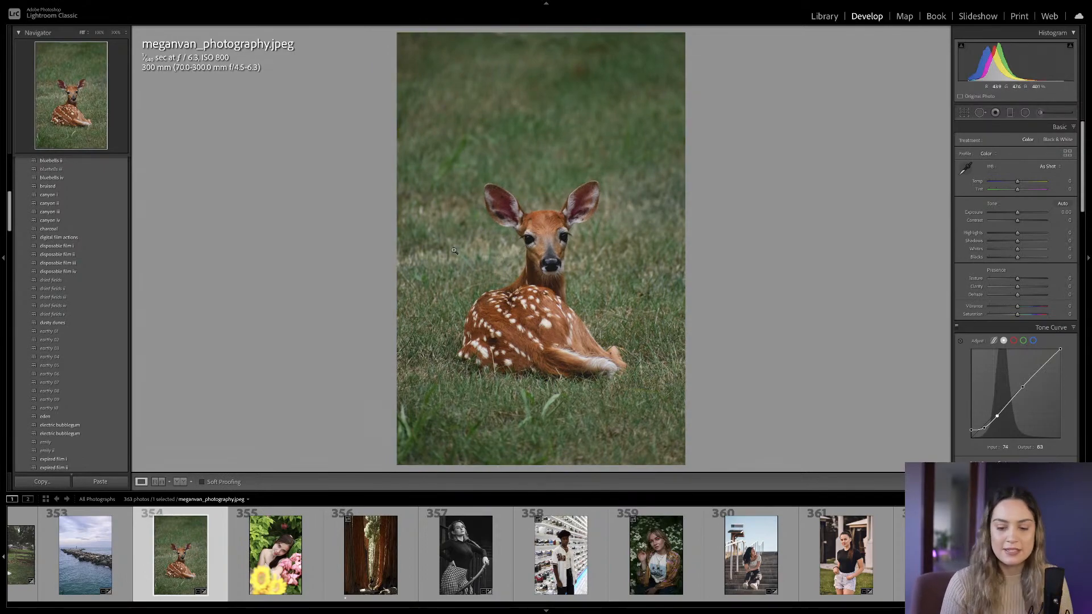
key(backslash)
key(backslash)
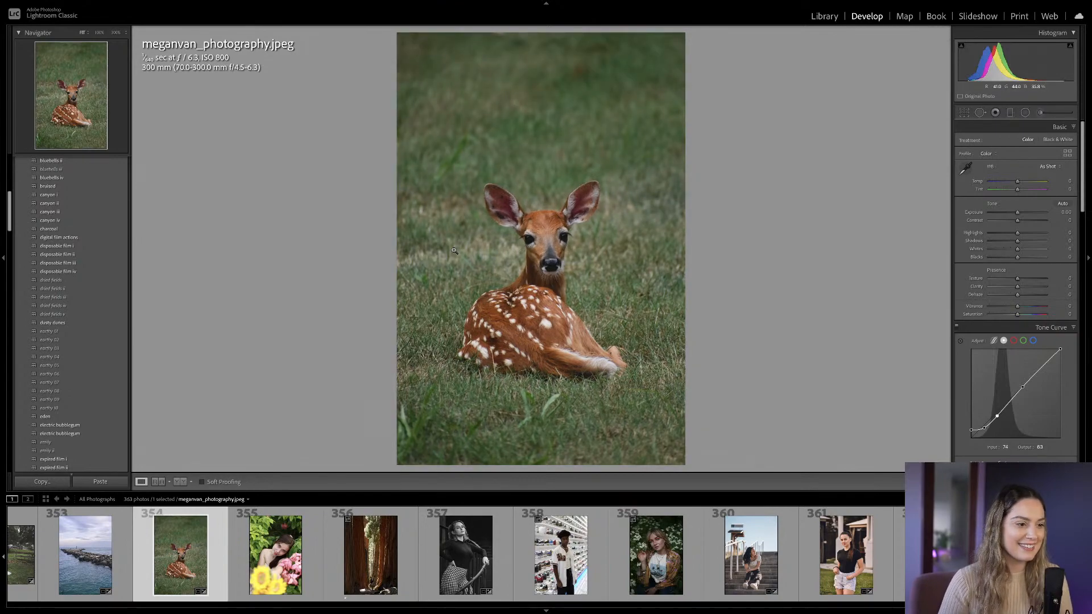
Paint a new adjustment brush mask over the fawn's face and neck with brush size 22.0 and raise its Exposure to about 0.4.
click(1040, 112)
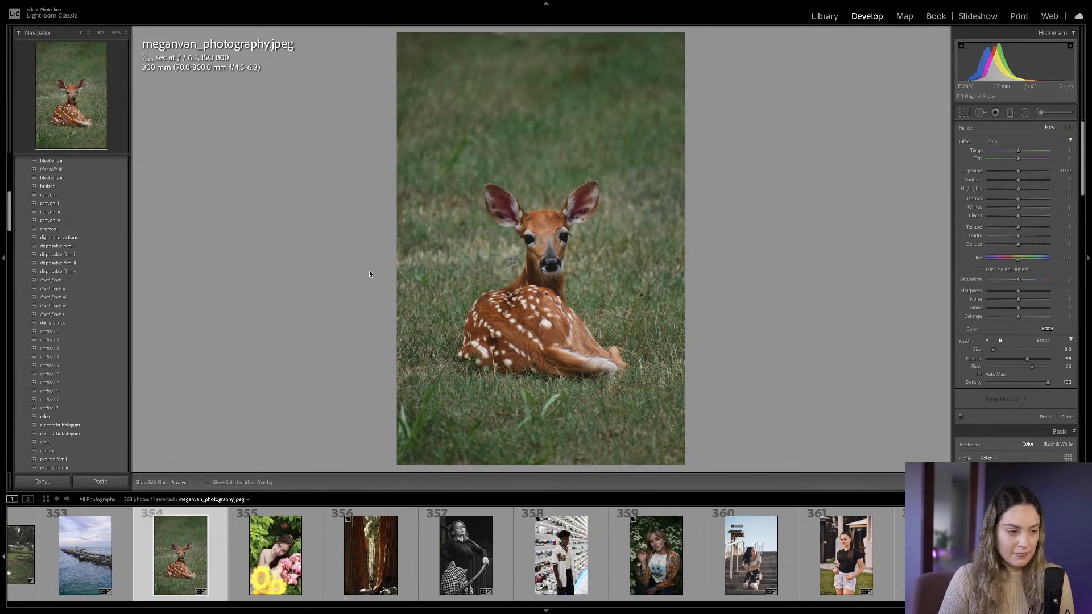
scroll(546, 246, up, 8)
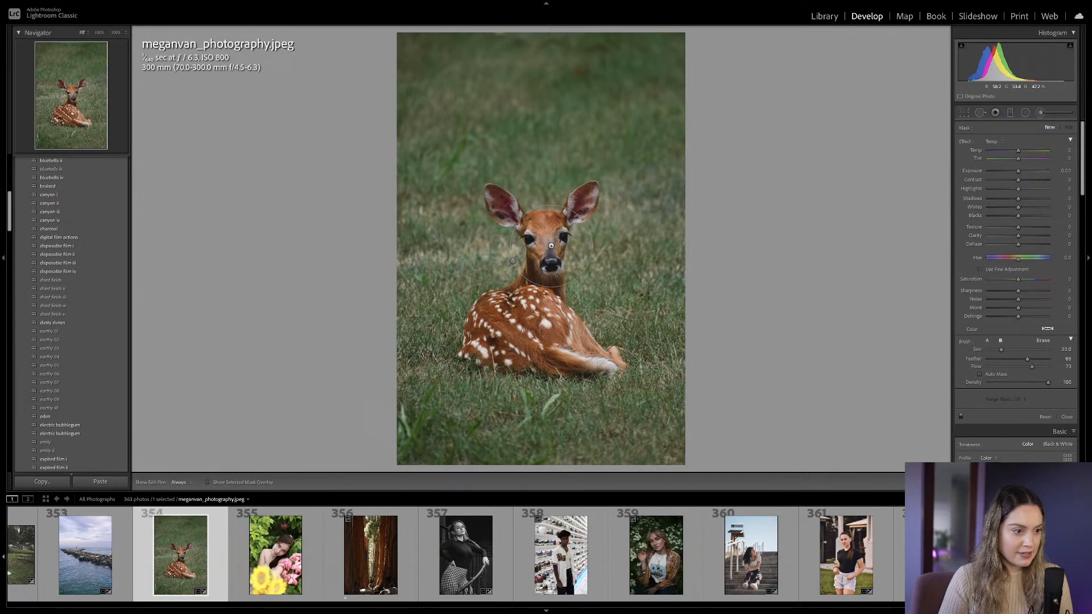
key(h)
mouse_move(541, 285)
mouse_down()
mouse_move(531, 305)
mouse_move(496, 316)
mouse_move(541, 318)
mouse_up()
key(Up)
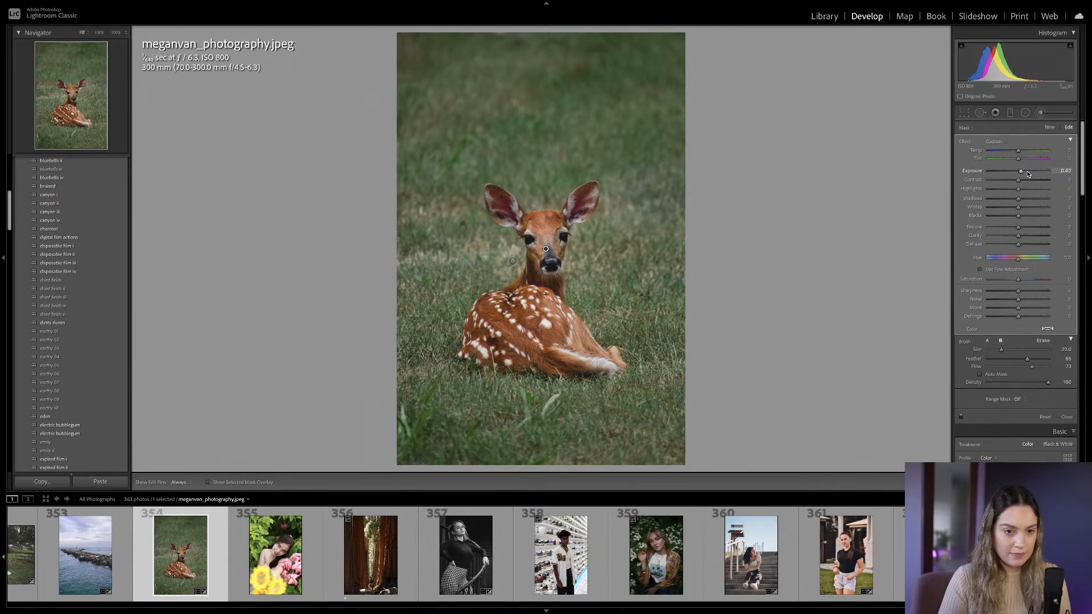
key(k)
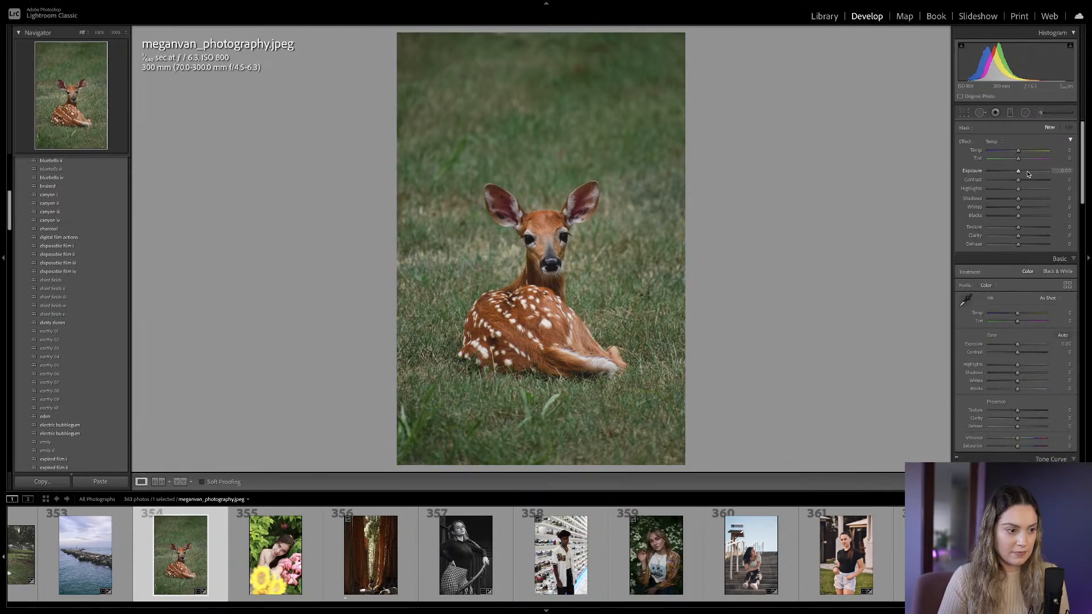
Add a Highlight Priority post-crop vignette with Amount -4, Midpoint 26, Roundness +33 and Feather 76.
scroll(1028, 174, down, 15)
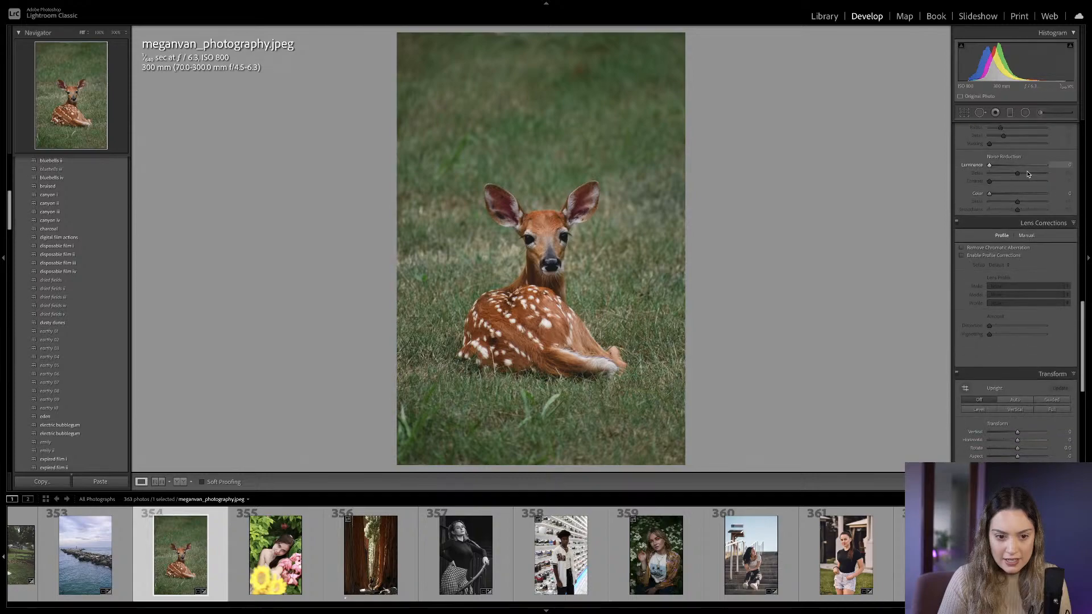
scroll(1030, 314, up, 3)
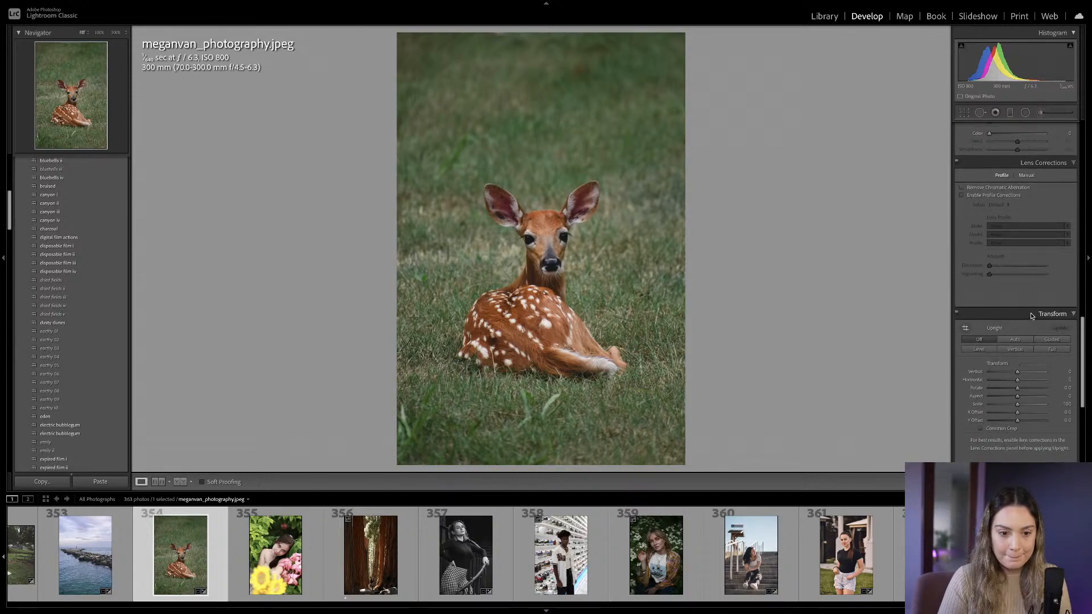
scroll(1032, 316, up, 7)
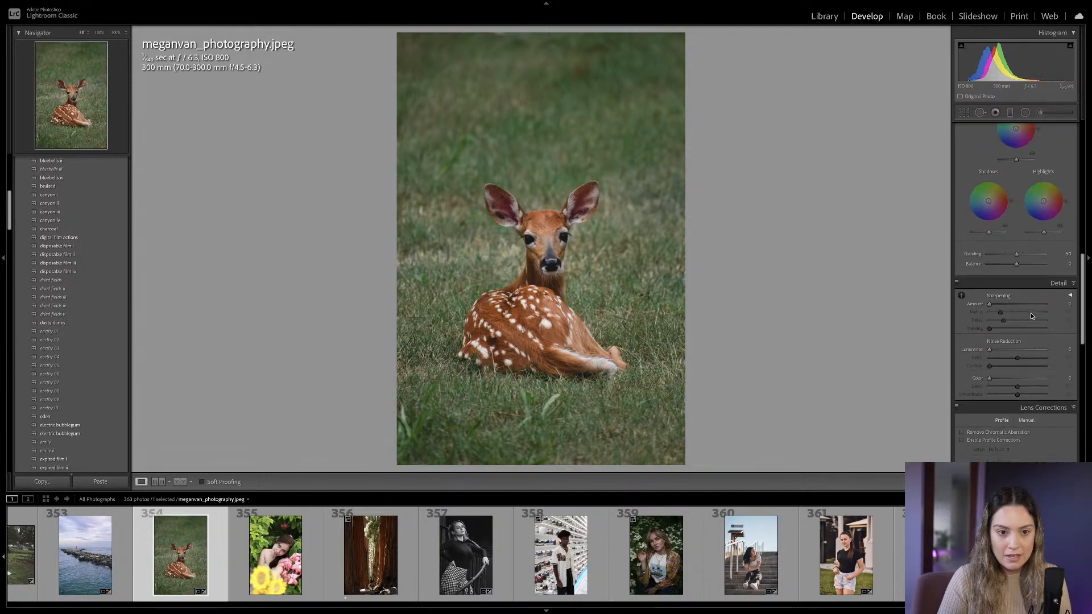
scroll(1032, 316, down, 15)
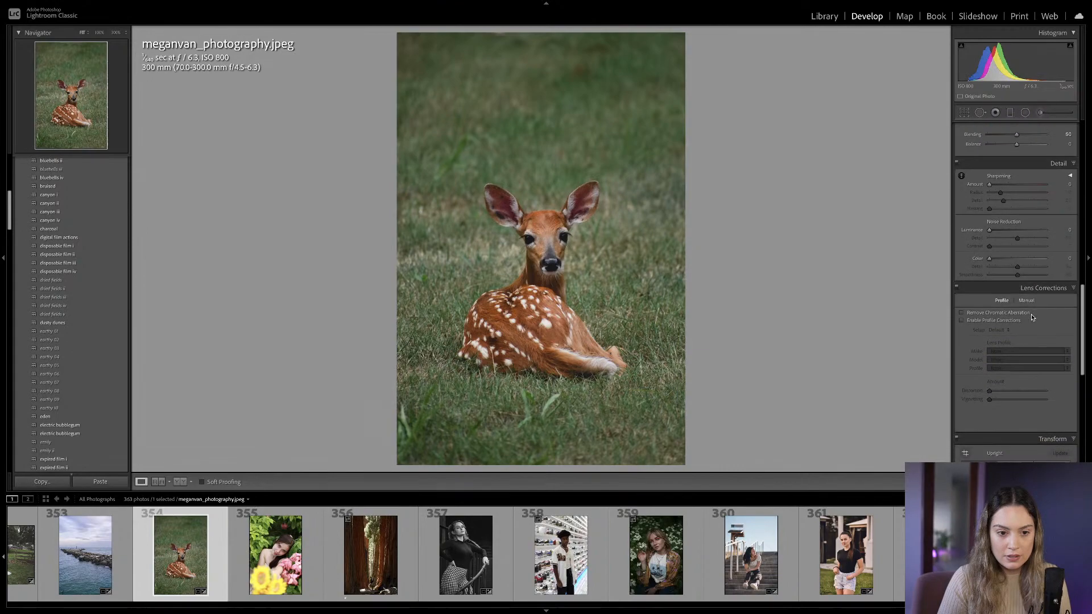
scroll(1031, 318, down, 5)
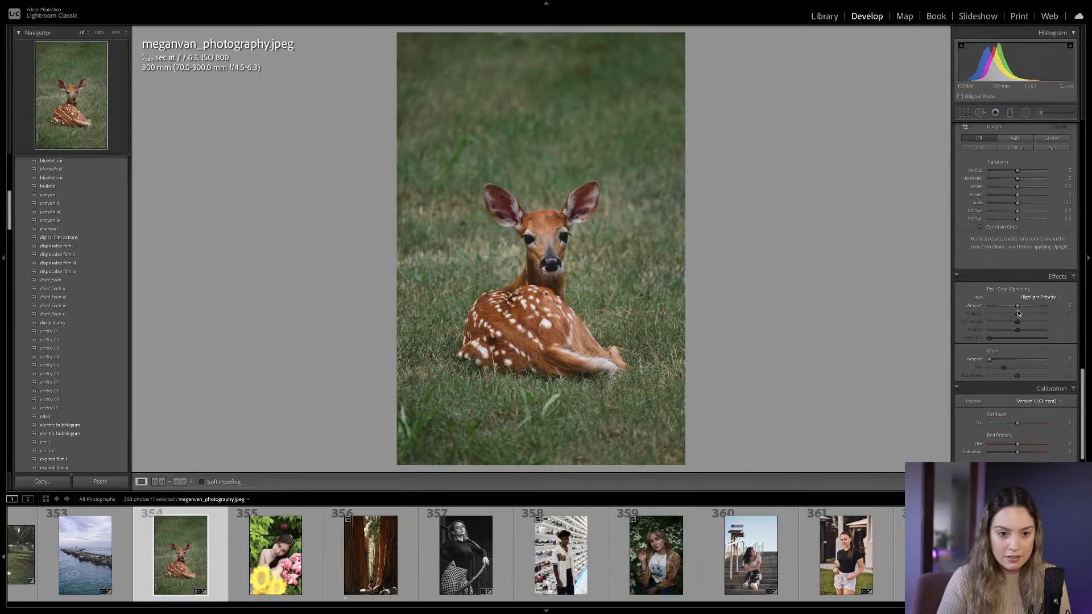
mouse_move(1018, 306)
mouse_down()
mouse_move(1009, 324)
mouse_move(1043, 324)
mouse_move(971, 332)
mouse_move(1031, 330)
mouse_move(1016, 306)
mouse_up()
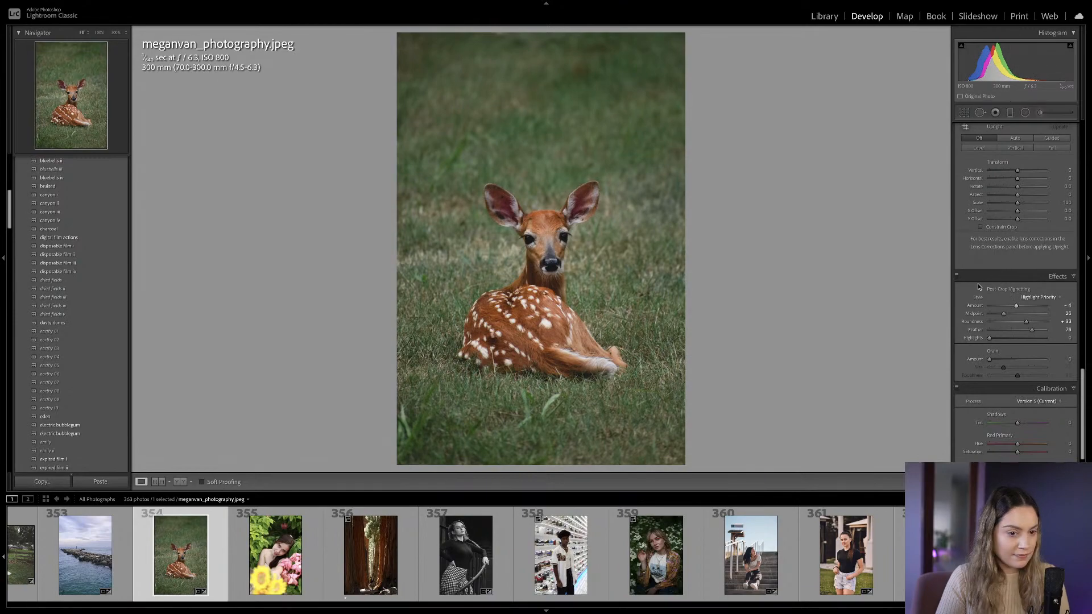
Switch the Effects adjustments off and on repeatedly to judge the vignette on the fawn photo.
click(956, 276)
click(957, 276)
click(957, 276)
click(957, 277)
click(957, 276)
click(957, 277)
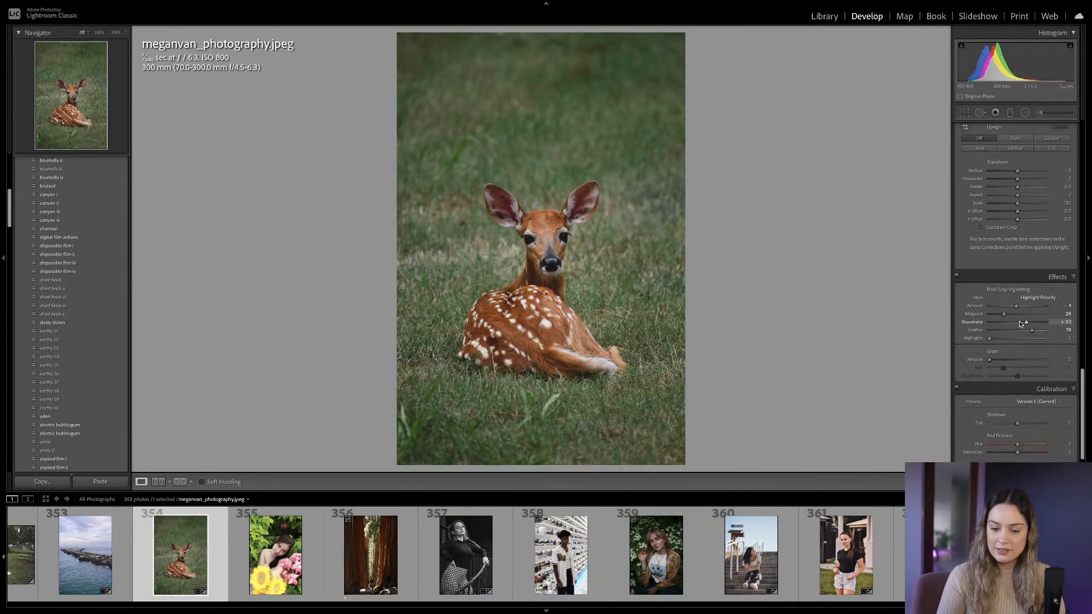
Compare the finished fawn edit with the original in the before view.
scroll(1018, 321, up, 15)
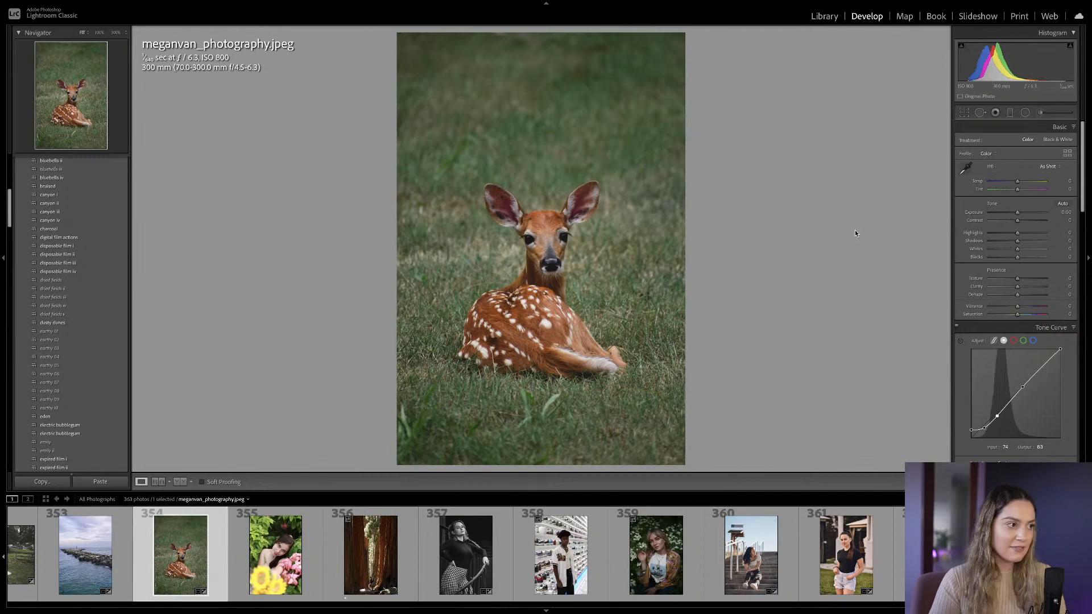
key(backslash)
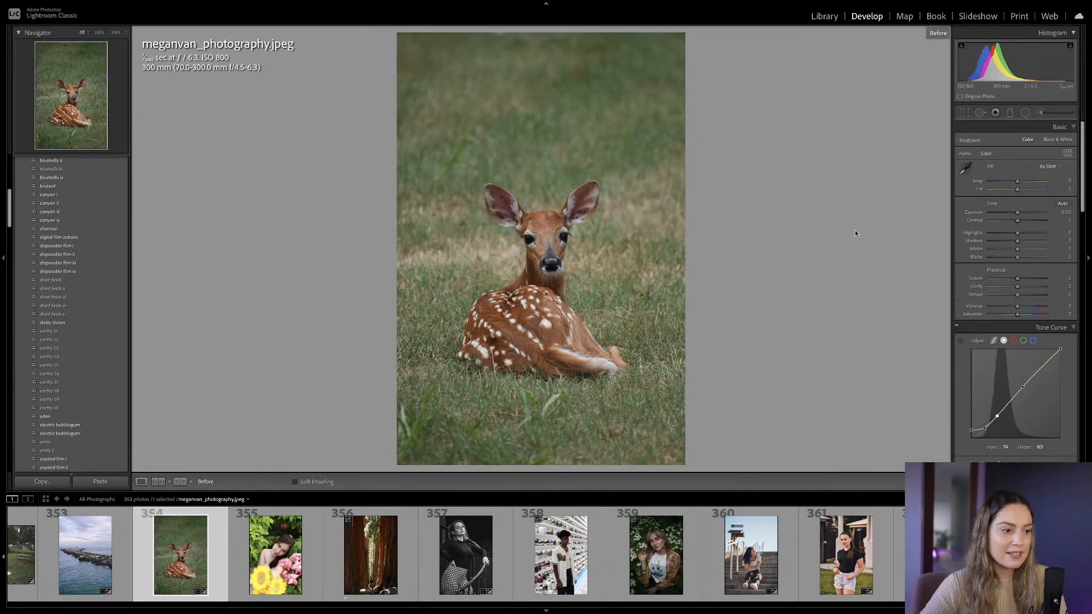
key(backslash)
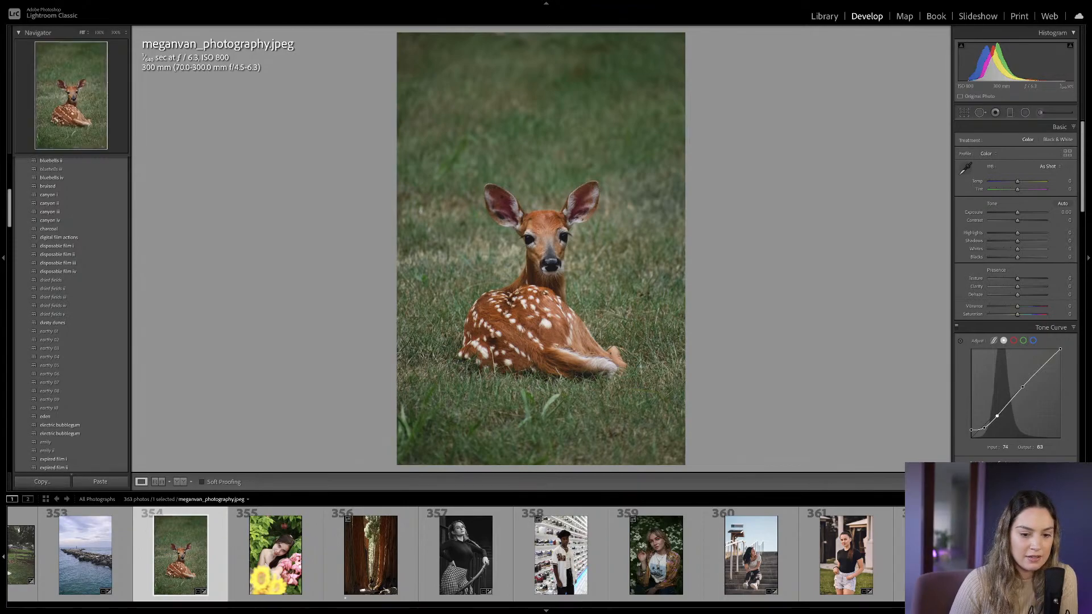
Browse back through the photo collection and open the husky photo beside the wicker chair.
scroll(896, 546, up, 5)
drag(976, 605, 726, 605)
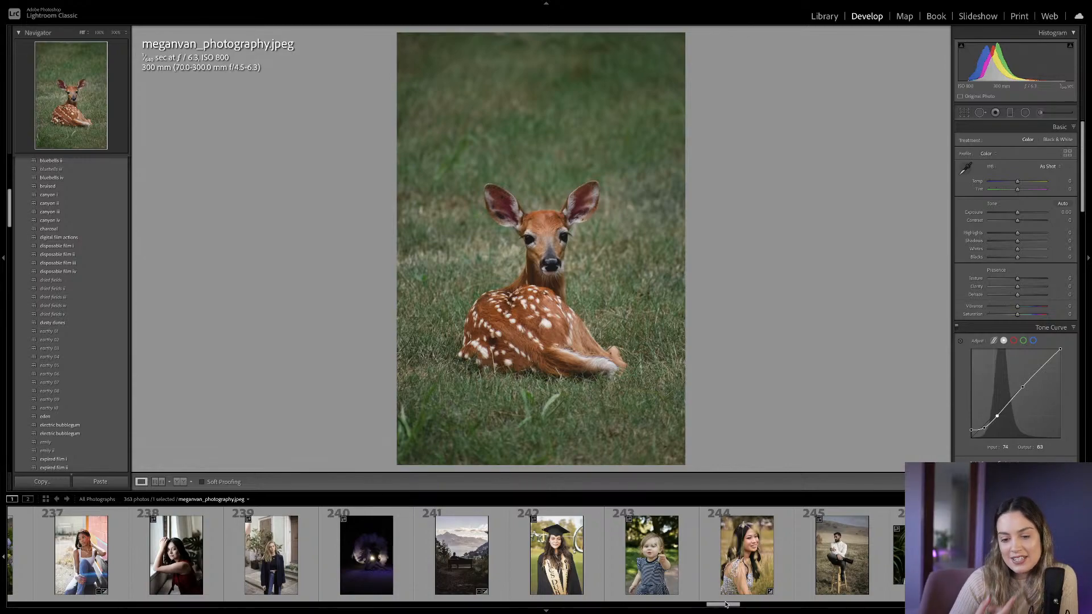
mouse_move(724, 603)
drag(723, 607, 775, 608)
click(757, 528)
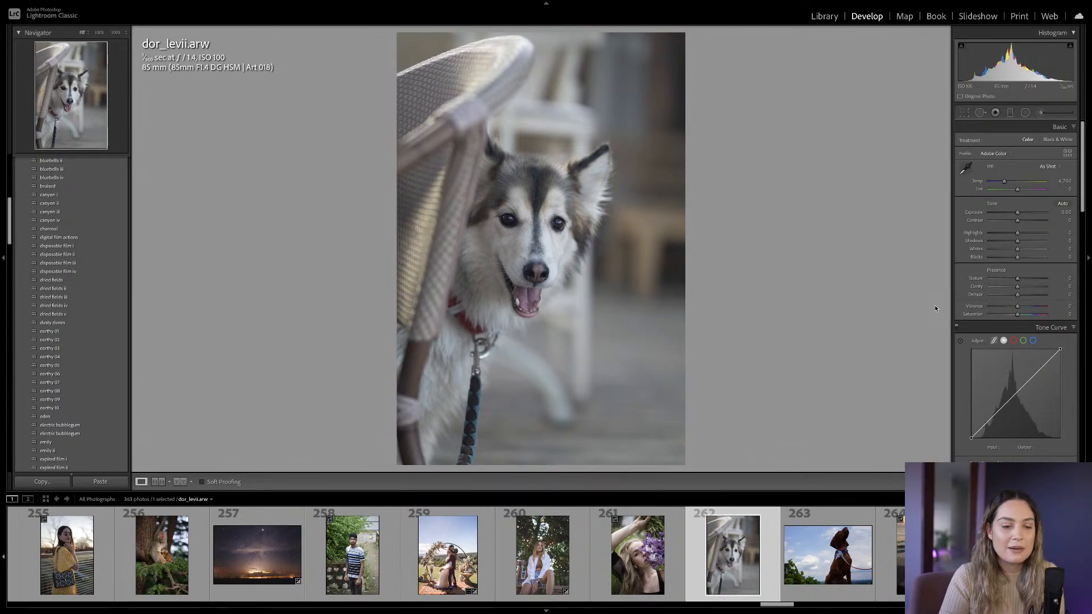
Set the husky photo's Sharpening Amount to about 90 and Radius to about 1.5.
scroll(1009, 301, down, 10)
scroll(1009, 302, down, 4)
drag(1004, 263, 1024, 265)
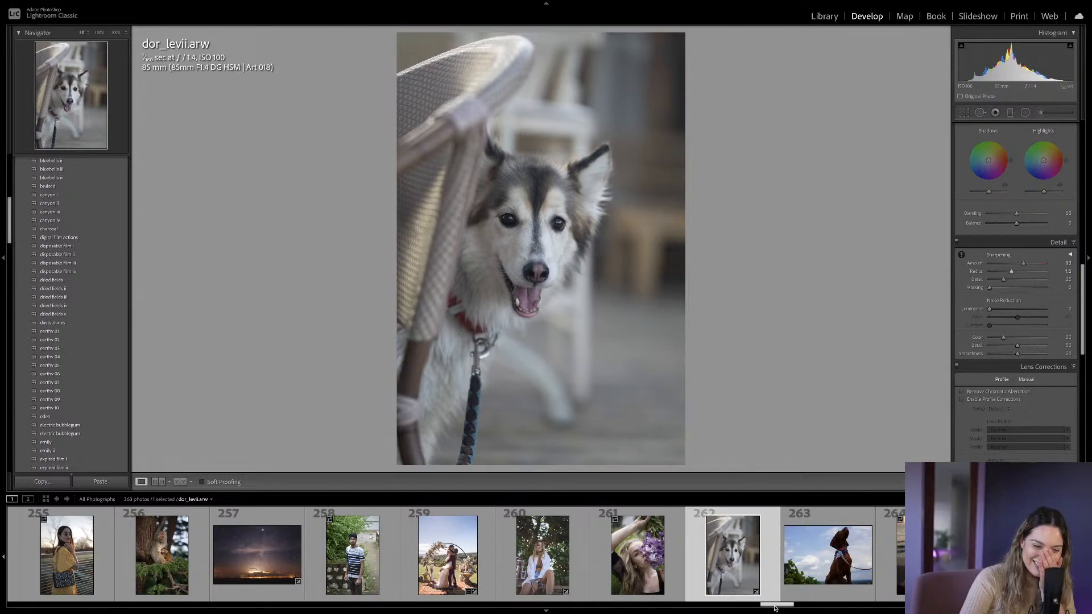
Browse forward through the collection and open G.w.shoots .cr2, the portrait of the blonde woman against the pale wall.
drag(776, 605, 1003, 608)
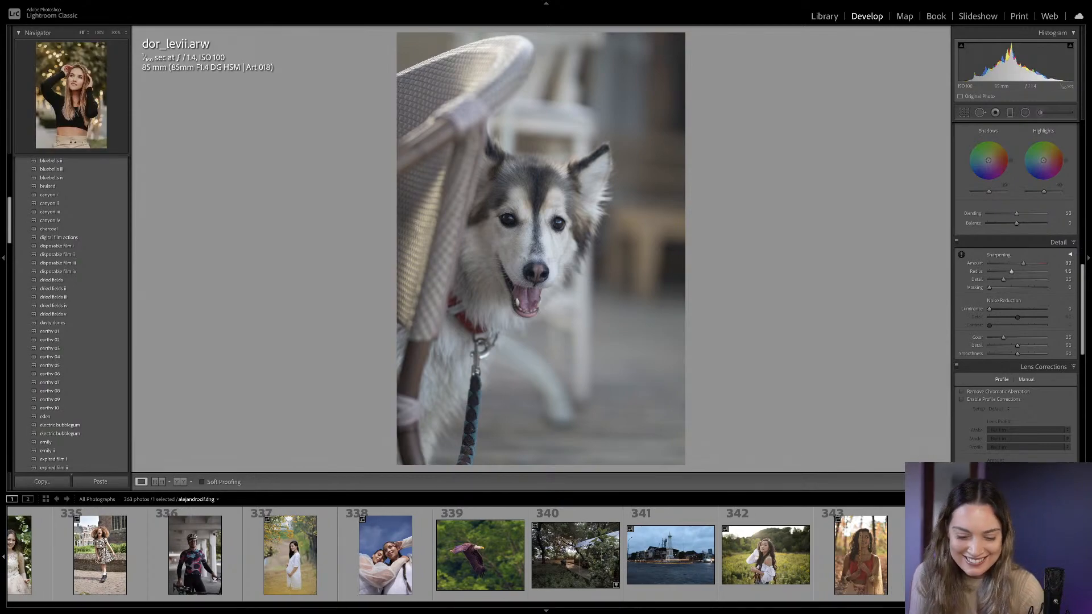
scroll(456, 553, right, 7)
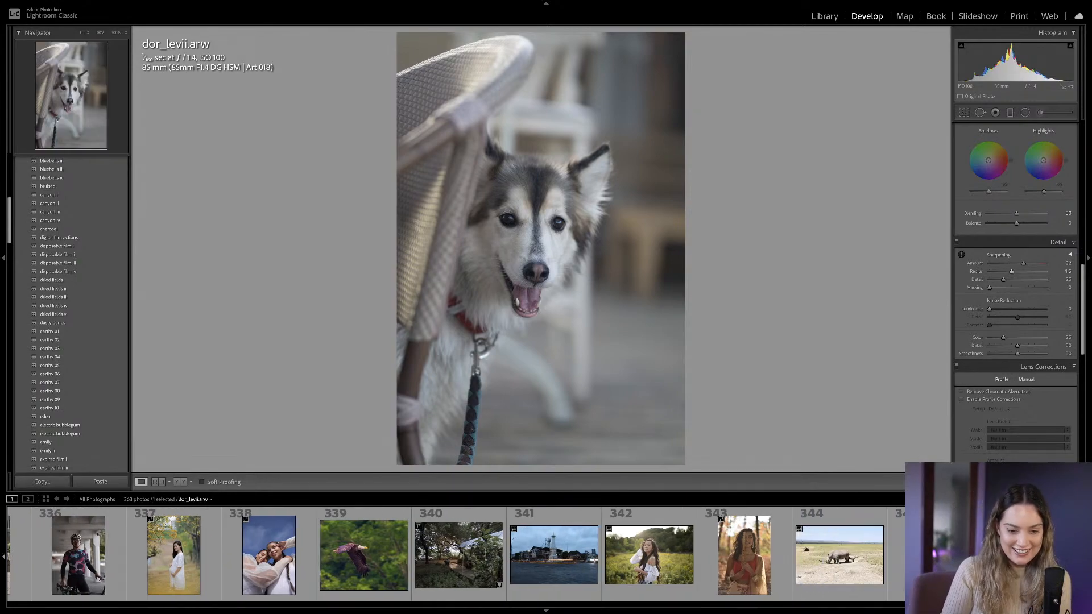
scroll(456, 554, right, 7)
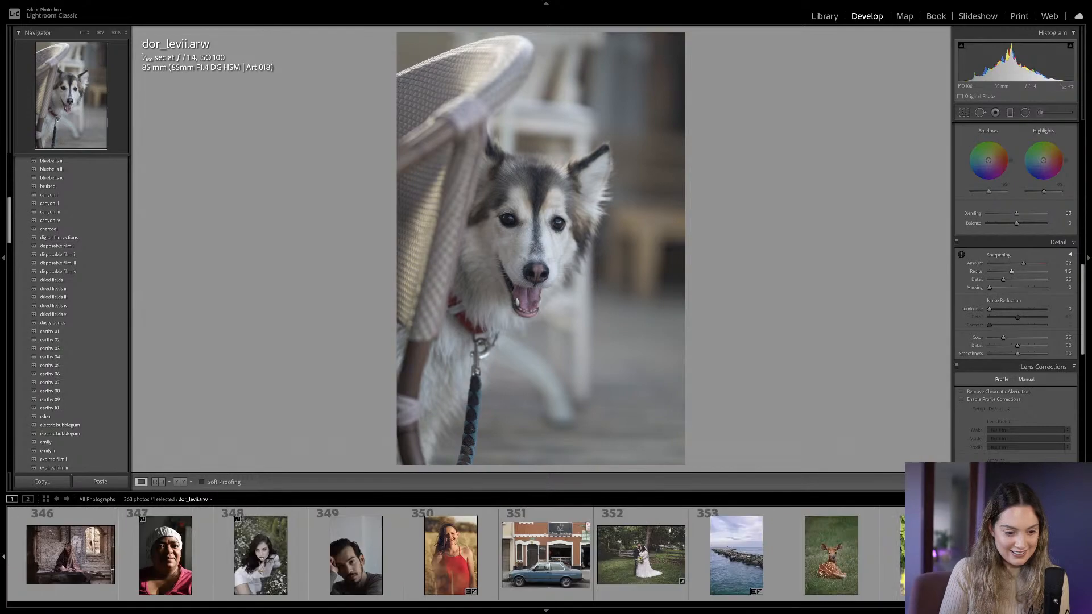
scroll(456, 553, right, 4)
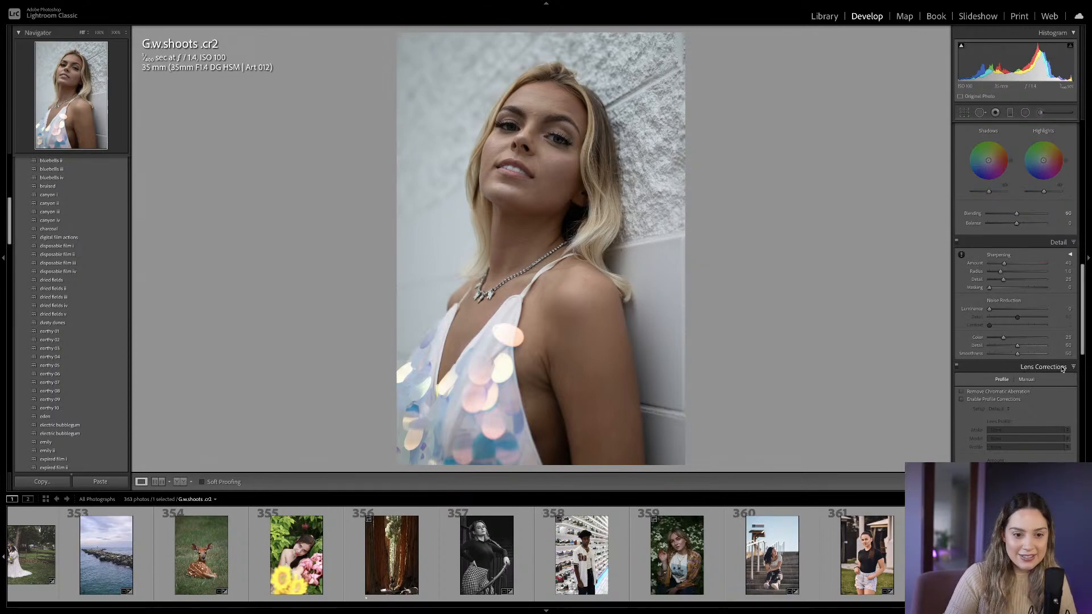
Set the portrait's Exposure to +0.40 and select the black point of its tone curve.
scroll(1003, 278, up, 5)
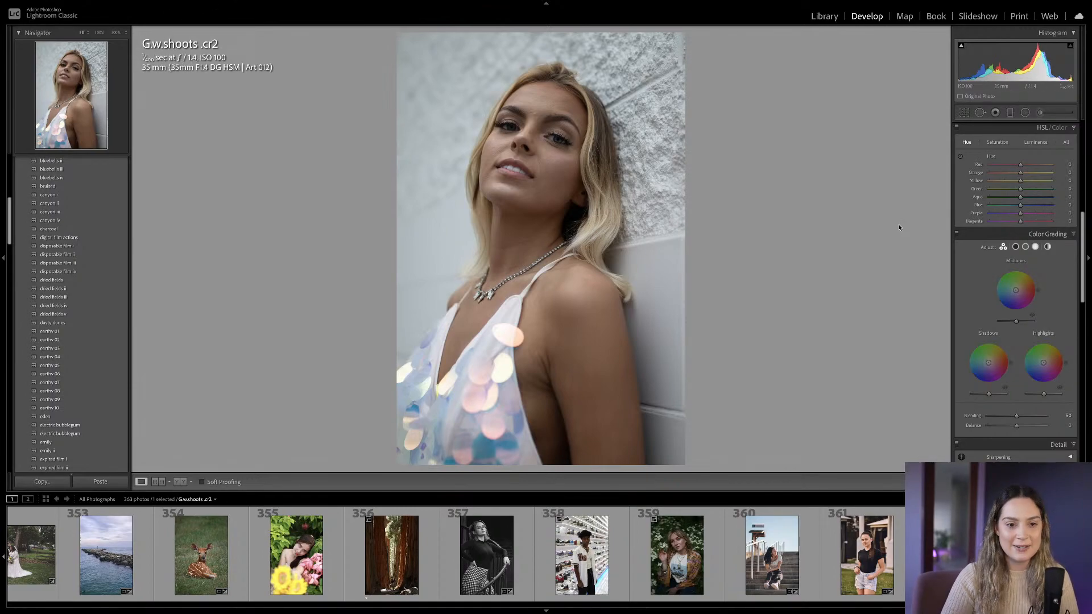
scroll(1038, 289, up, 2)
scroll(1038, 288, up, 4)
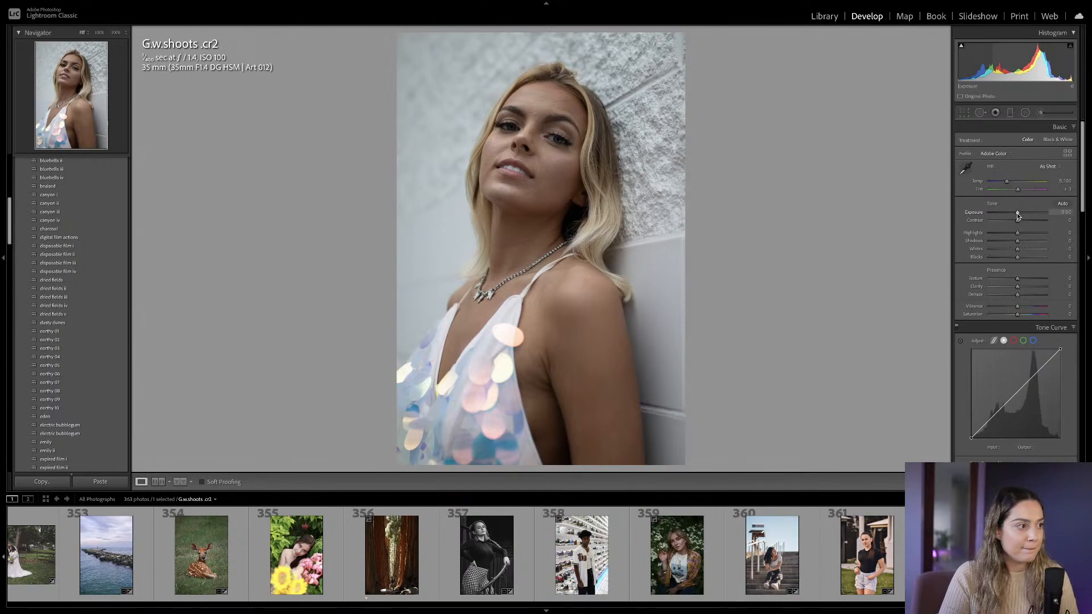
drag(1017, 216, 1019, 215)
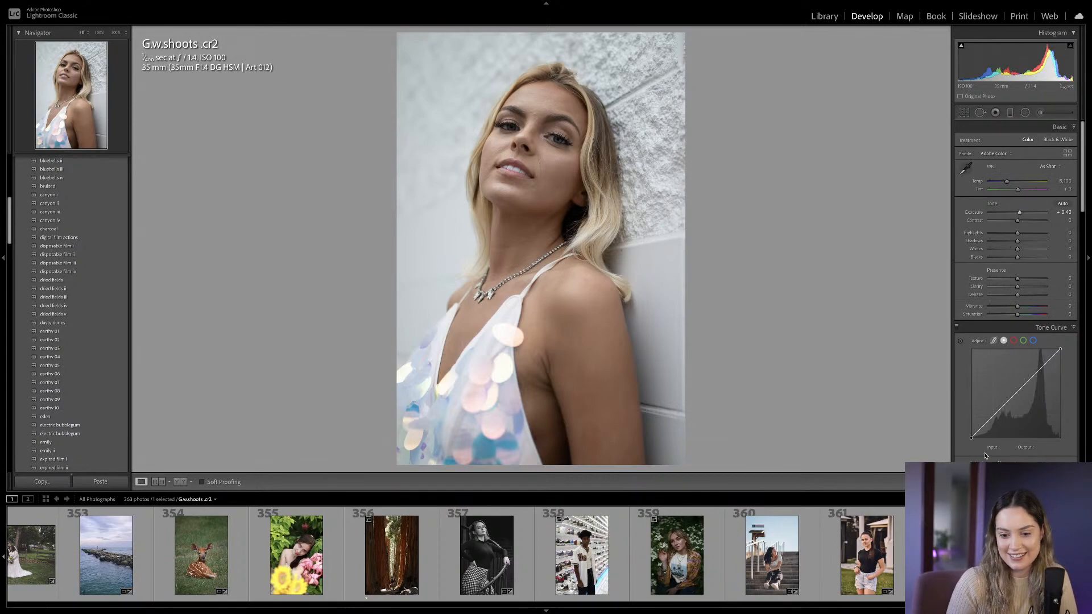
drag(972, 438, 959, 445)
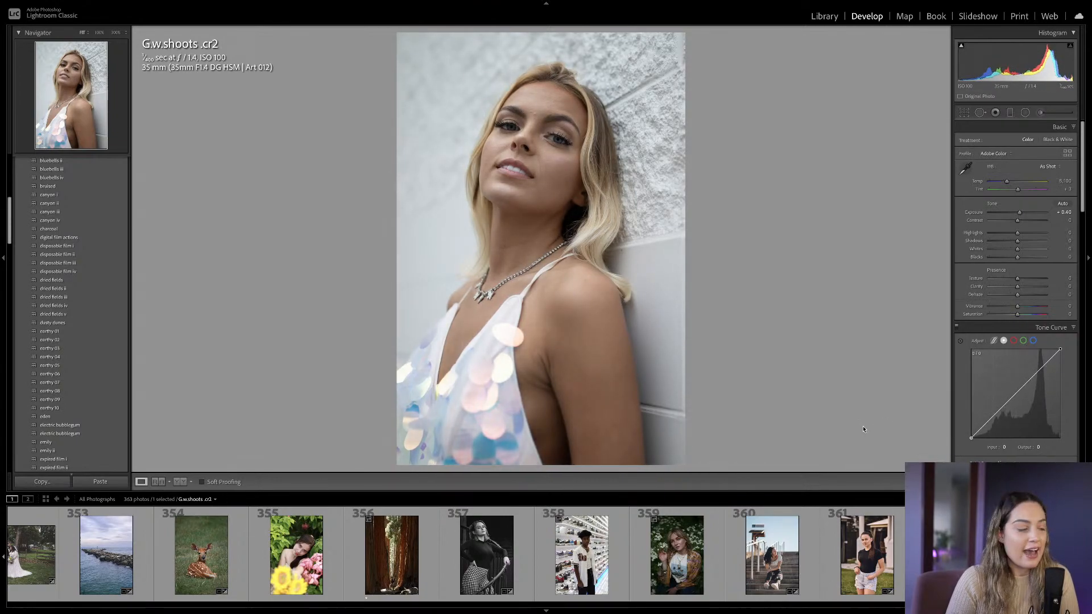
Try a preset from the list and apply the "for you" preset to the portrait.
click(78, 238)
scroll(77, 239, down, 5)
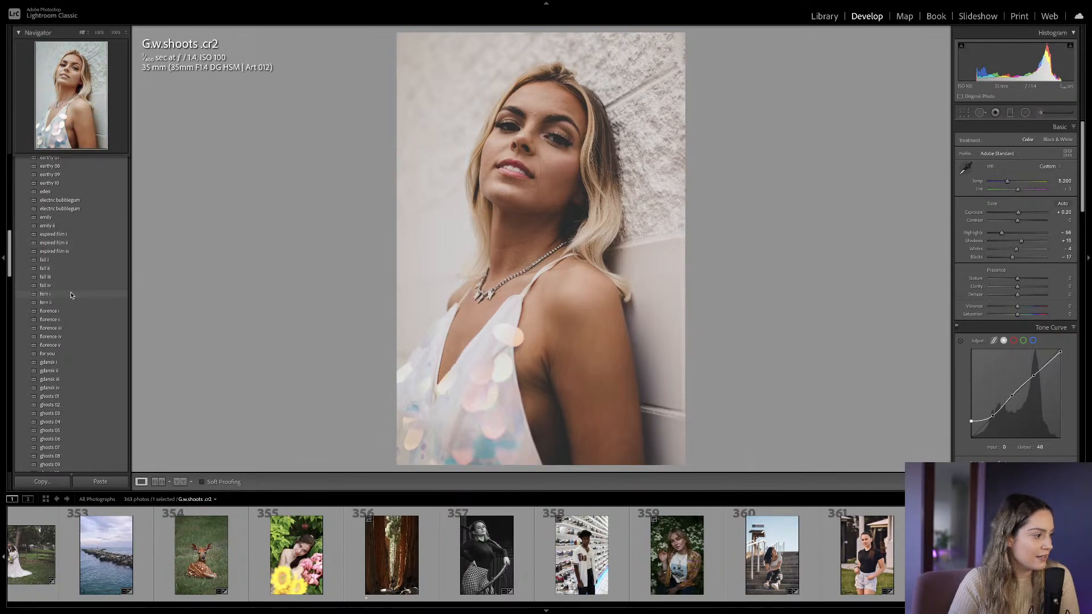
click(85, 353)
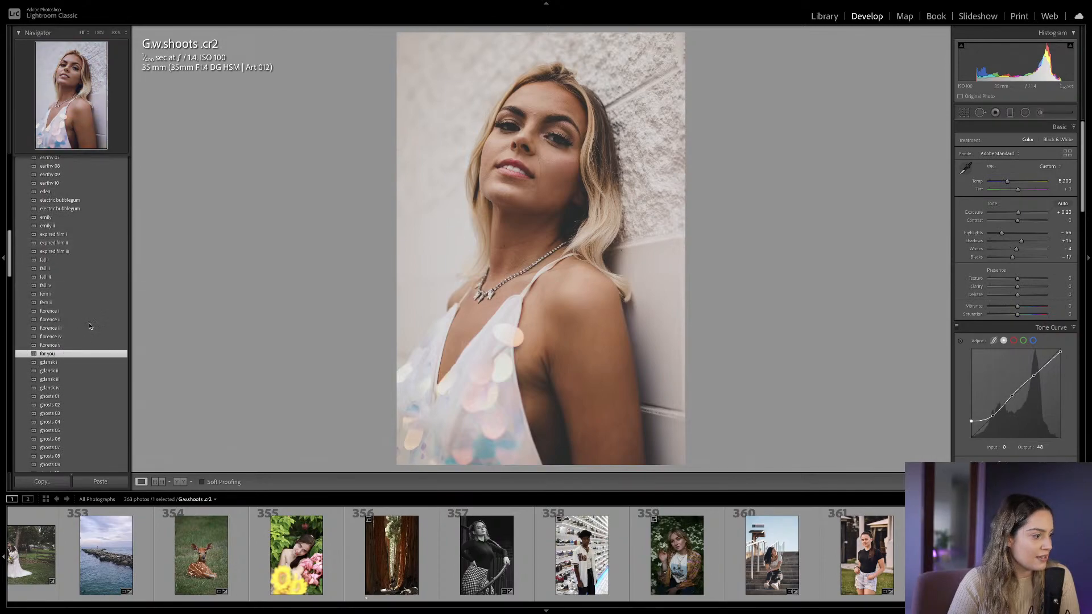
Try the "dusty dunes" preset on the portrait and warm its Temp to about 5,500.
scroll(89, 321, down, 5)
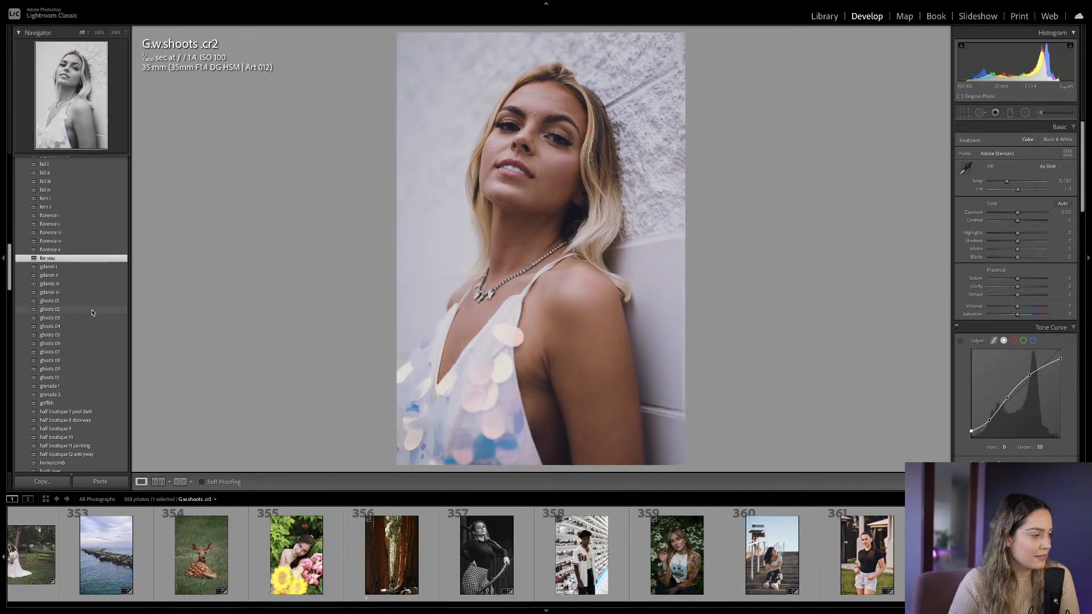
scroll(93, 312, down, 5)
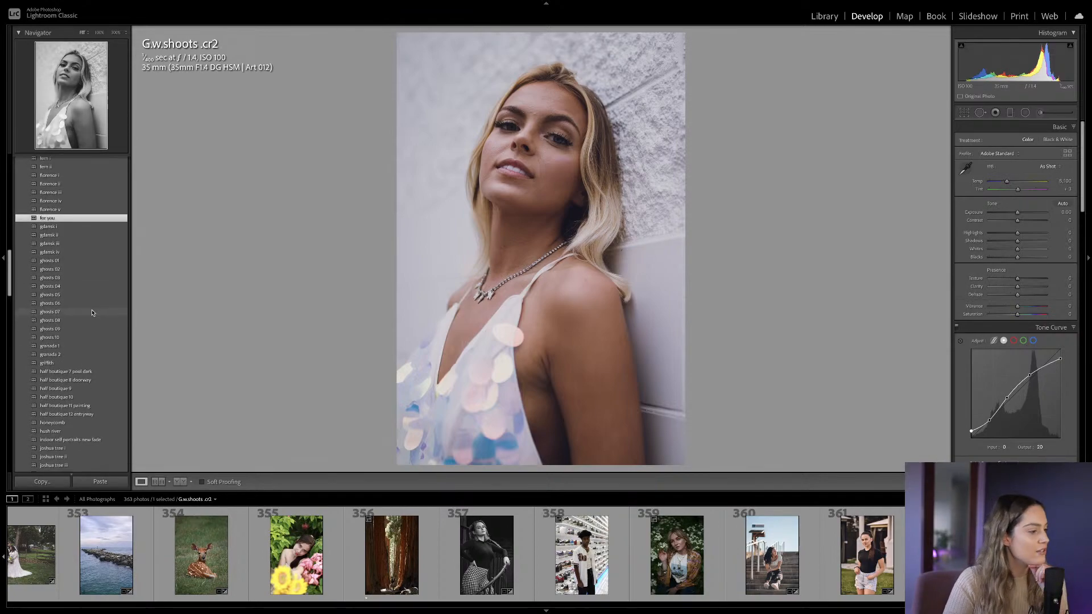
scroll(92, 312, up, 20)
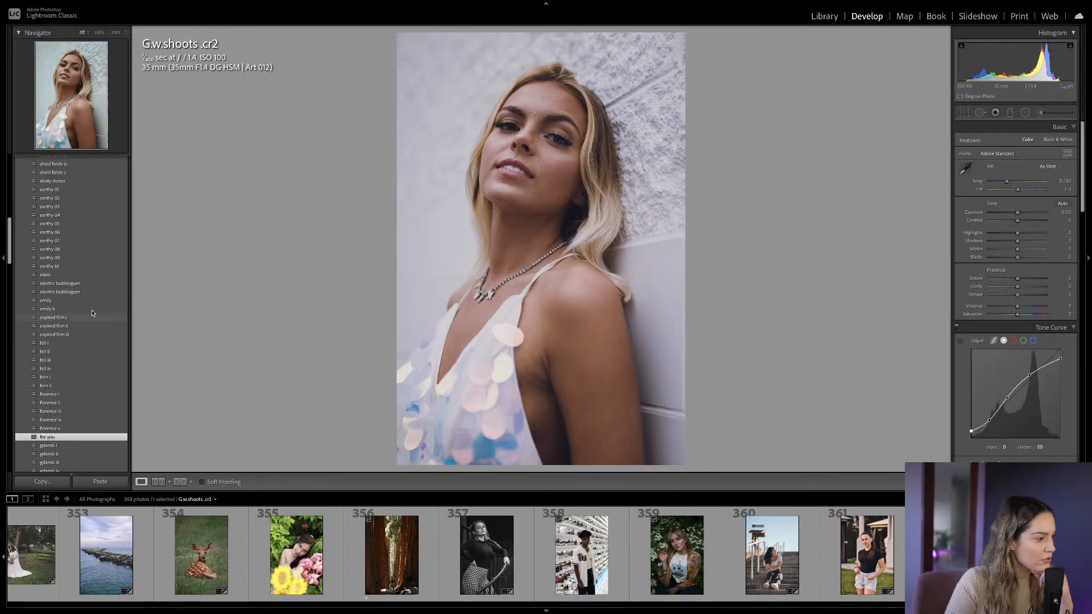
scroll(92, 313, up, 4)
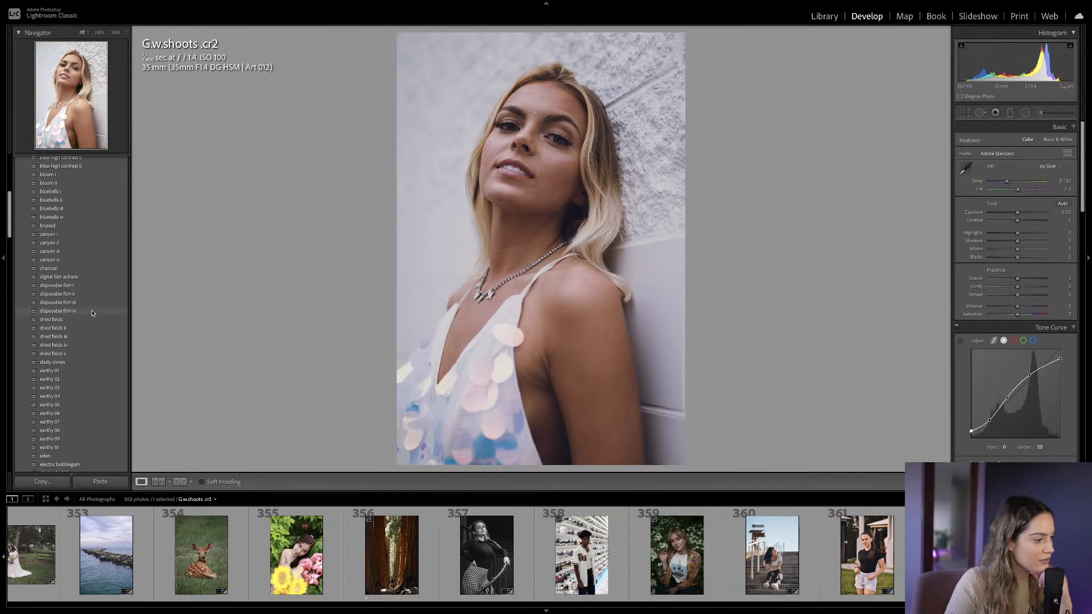
scroll(92, 312, up, 6)
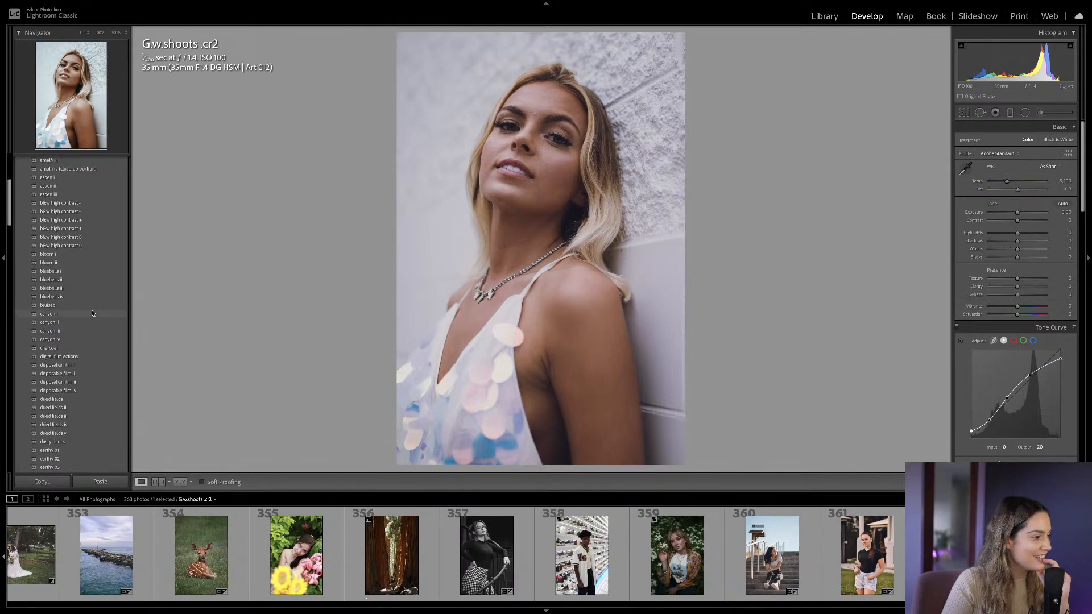
scroll(92, 313, down, 6)
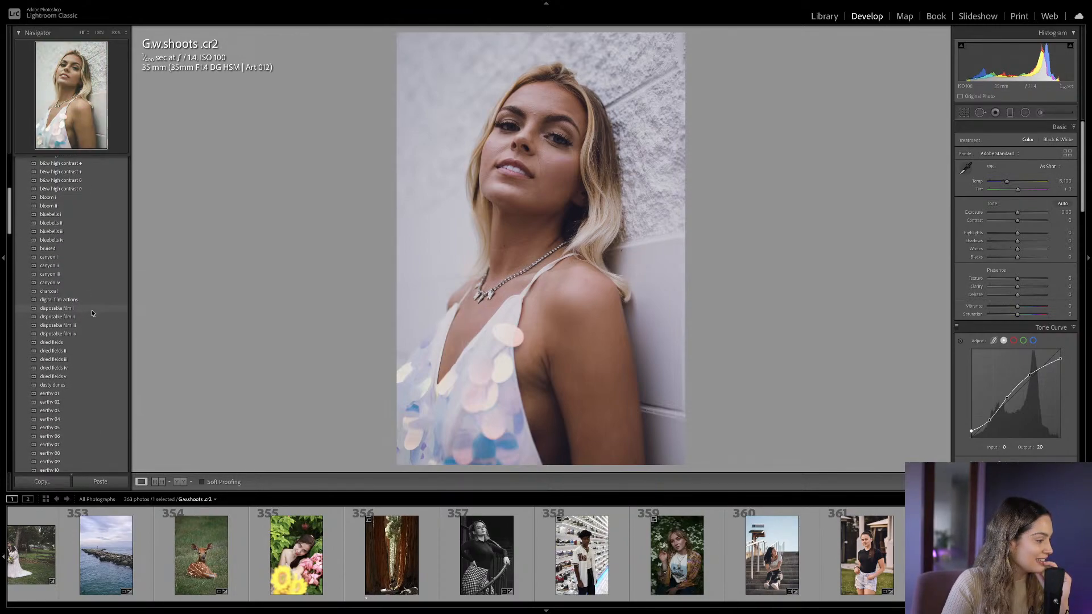
scroll(91, 313, down, 5)
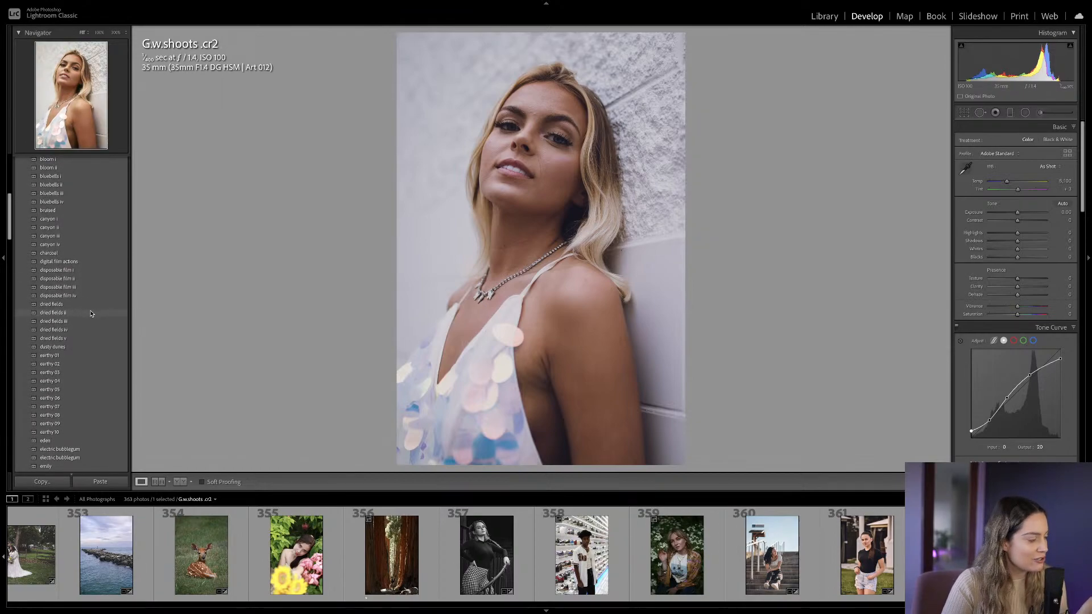
scroll(91, 313, down, 3)
scroll(91, 313, down, 1)
click(68, 235)
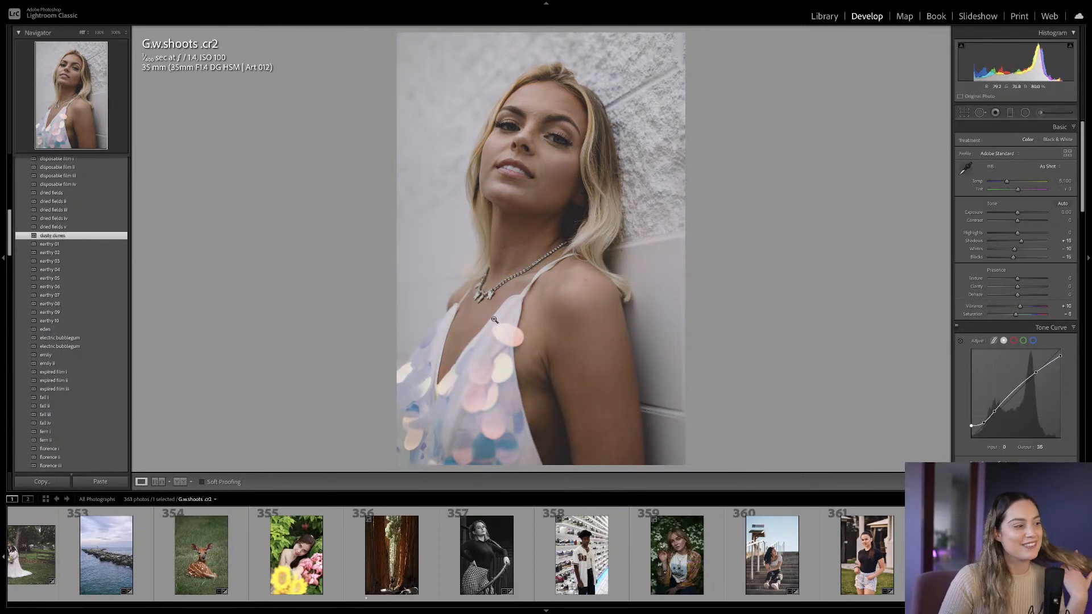
drag(1006, 181, 1009, 183)
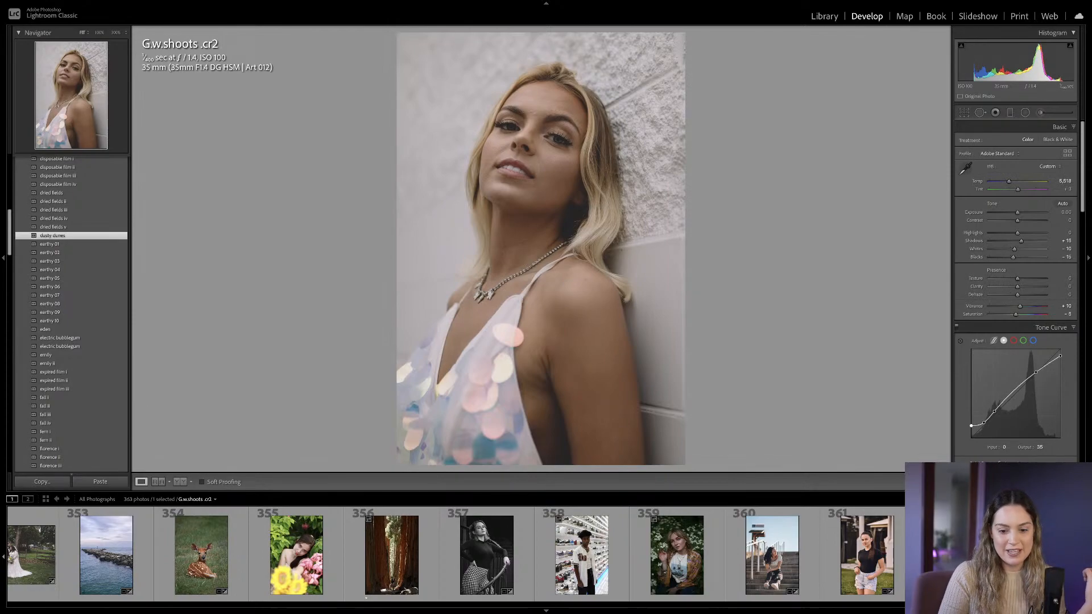
Reset all of the portrait's develop settings and set its Exposure to +0.25.
key(ctrl+shift+r)
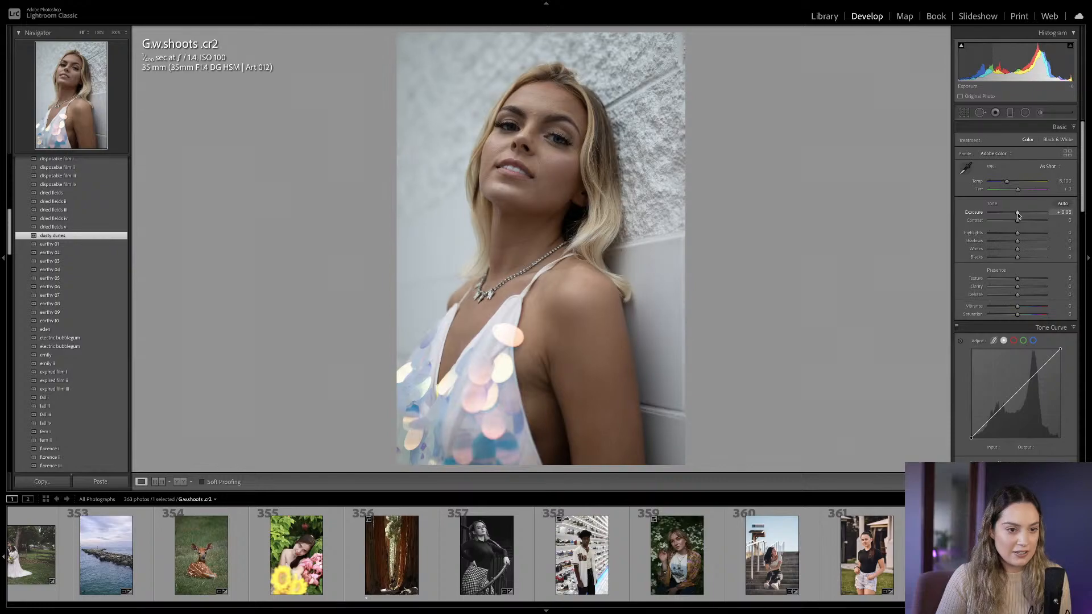
drag(1018, 214, 1019, 215)
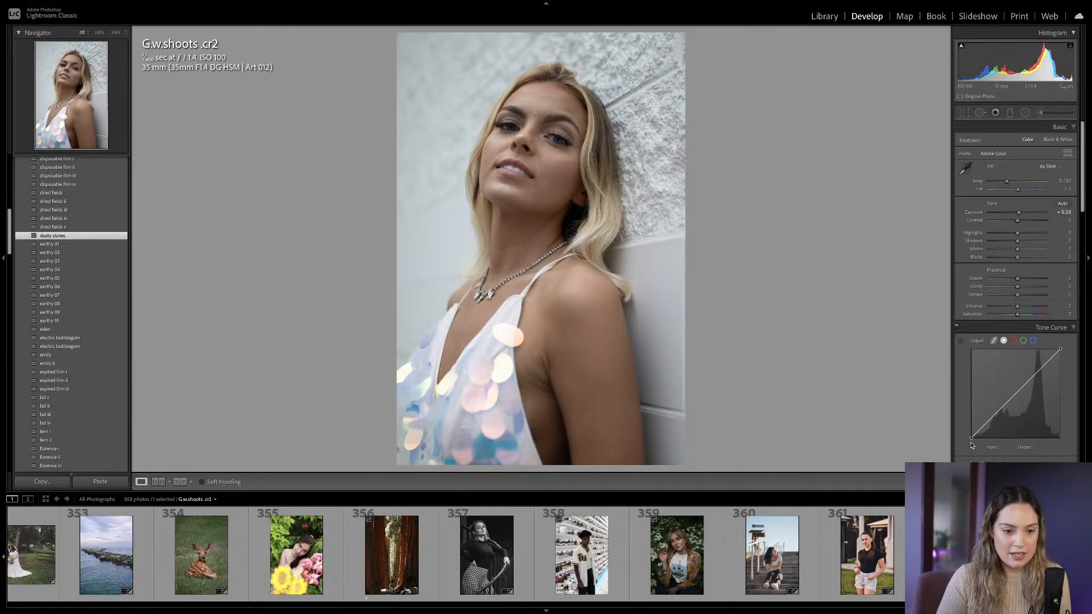
Shape the portrait's tone curve with shadow, lower-midtone and highlight points, placing the highlight point at about 170 input and 170 output.
drag(971, 438, 986, 425)
click(1001, 410)
drag(1000, 411, 1001, 406)
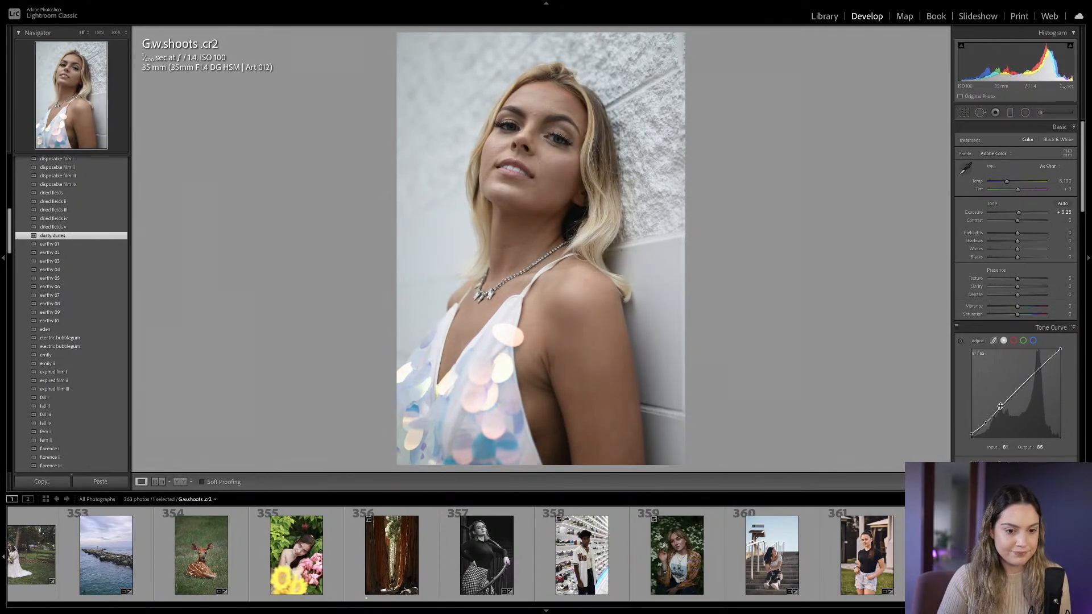
click(1031, 378)
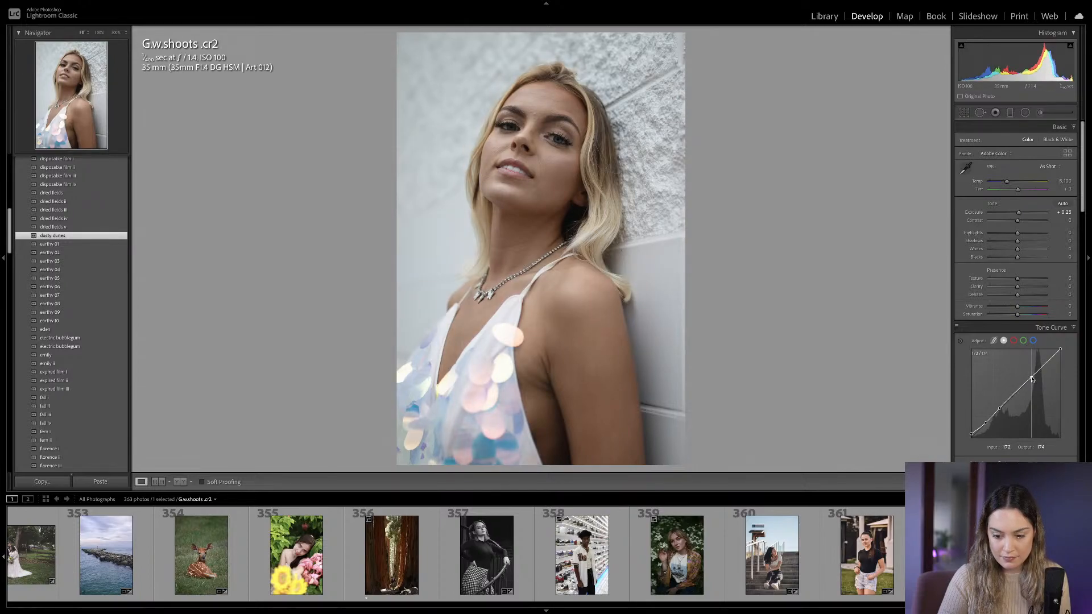
drag(1031, 377, 1032, 376)
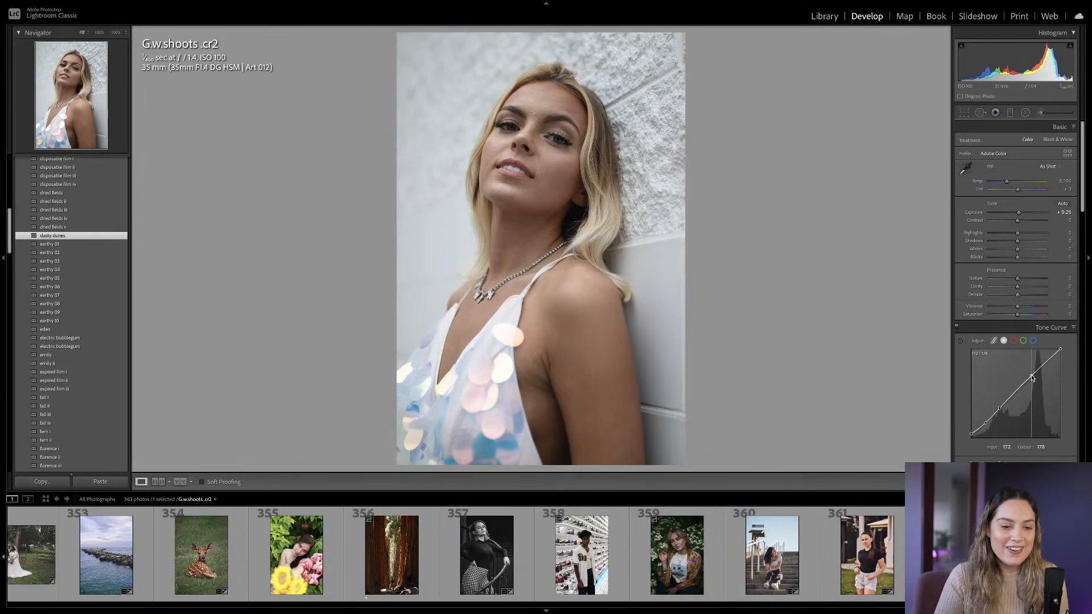
drag(1000, 407, 984, 424)
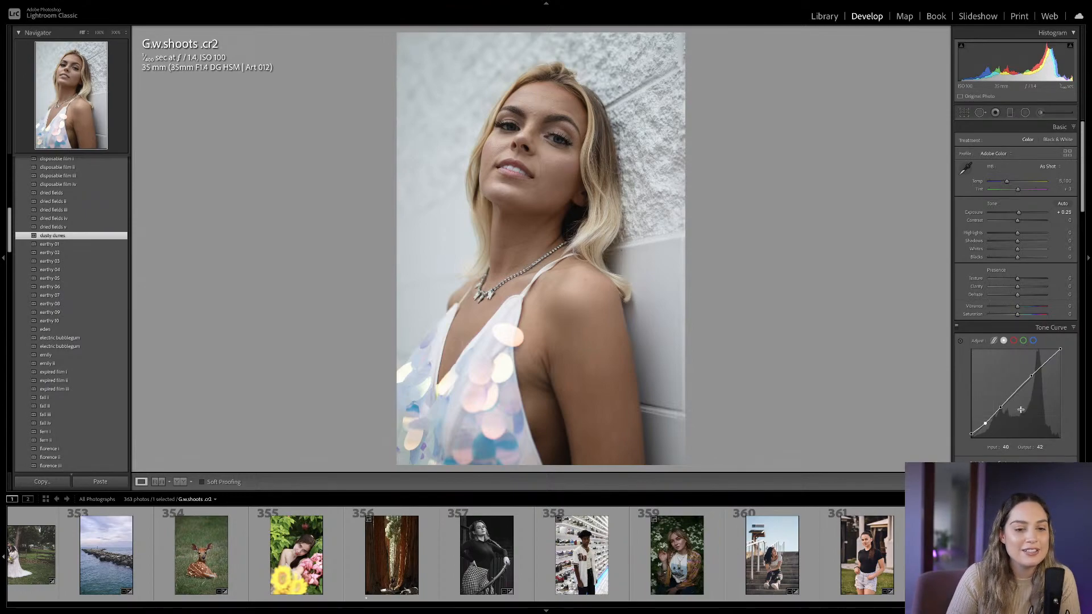
drag(1001, 409, 1001, 409)
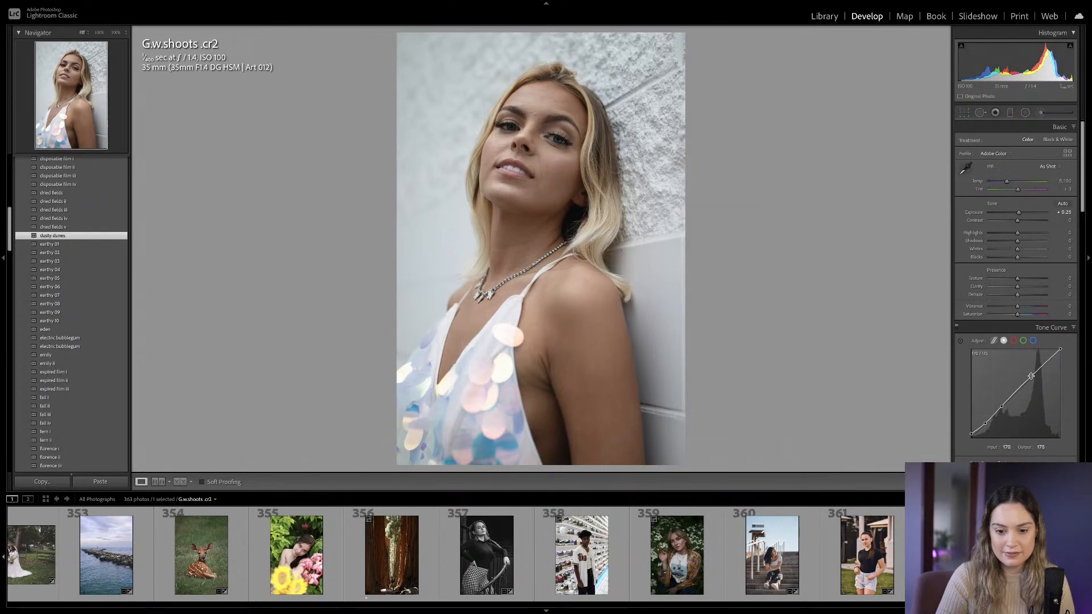
Set Temp to about 5,530 and Tint to +12, and refine the tone curve's dark end with a point at about 93/96.
mouse_move(1018, 189)
mouse_down()
mouse_move(1007, 181)
mouse_move(1020, 194)
mouse_up()
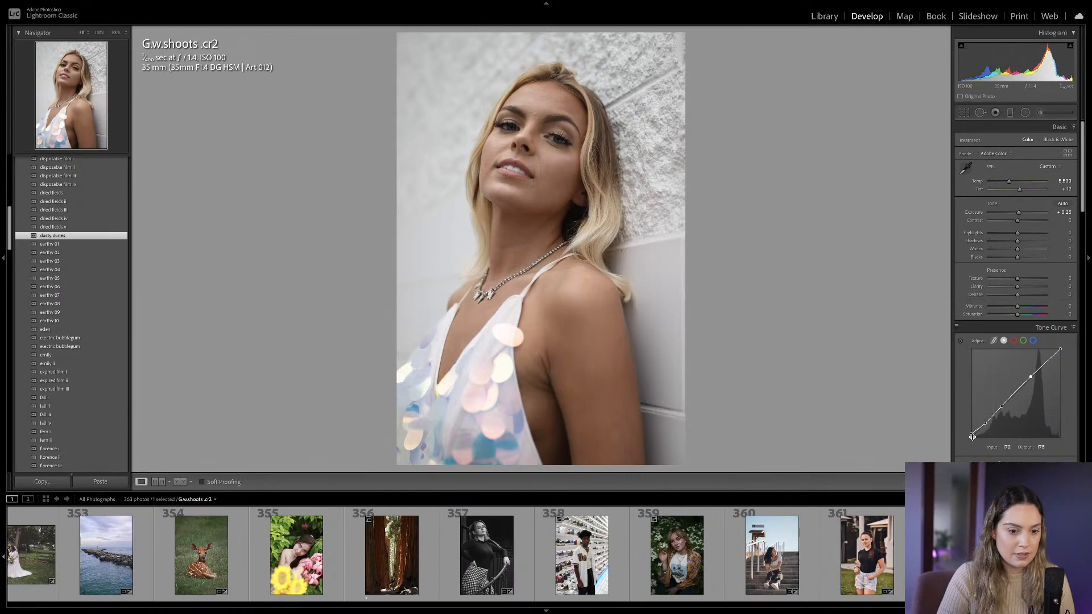
mouse_move(970, 434)
mouse_down()
mouse_move(971, 358)
mouse_move(970, 432)
mouse_move(988, 424)
mouse_up()
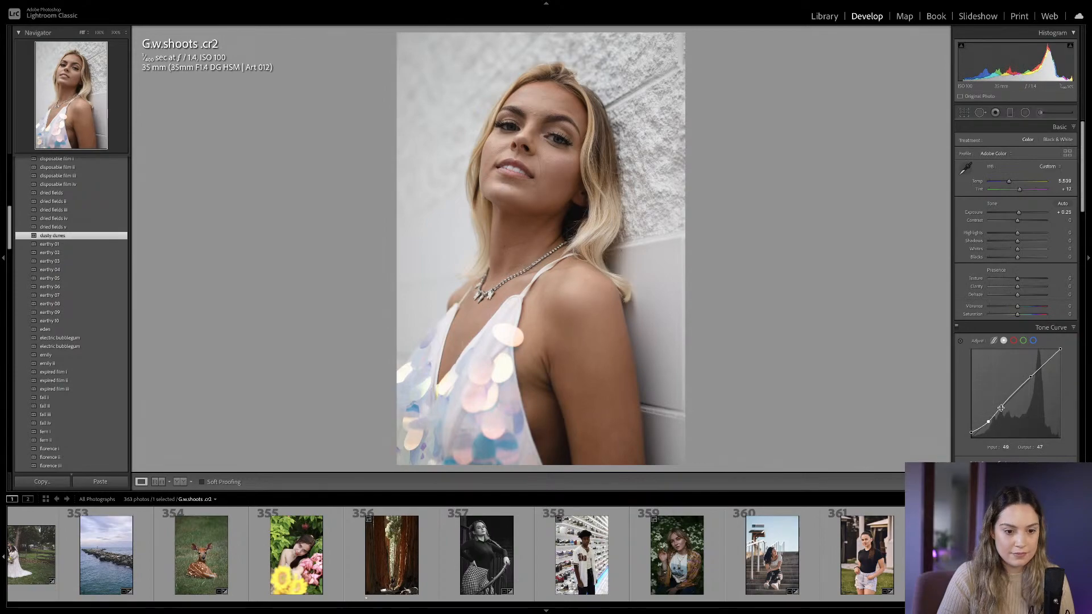
drag(1002, 408, 1004, 406)
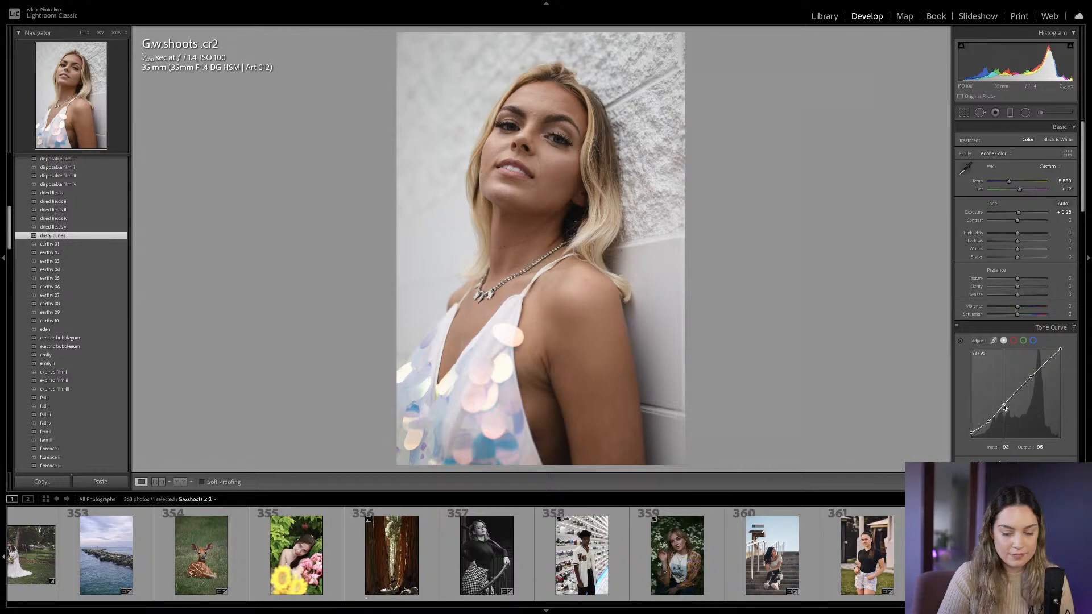
Set the portrait's Vibrance to about +6 and Saturation to about -7.
scroll(1005, 401, down, 3)
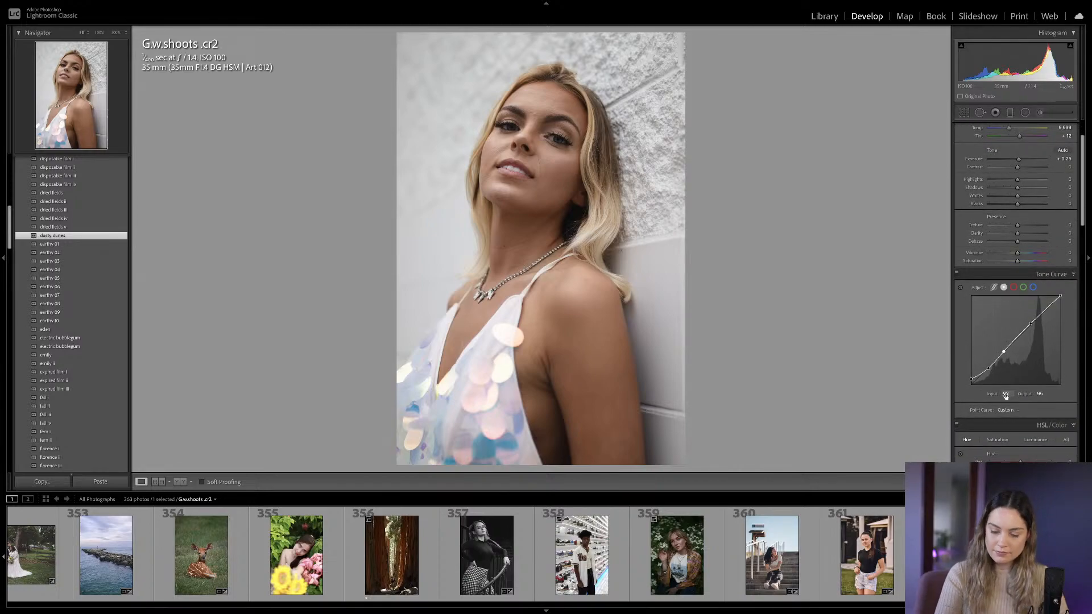
scroll(1005, 396, down, 1)
scroll(1005, 399, down, 1)
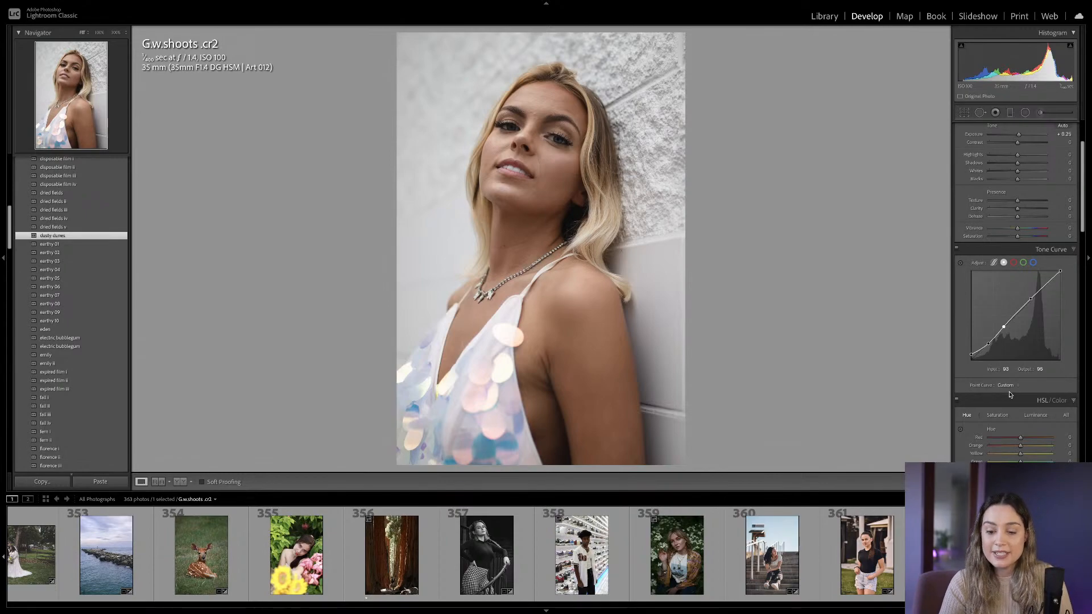
scroll(1010, 395, down, 2)
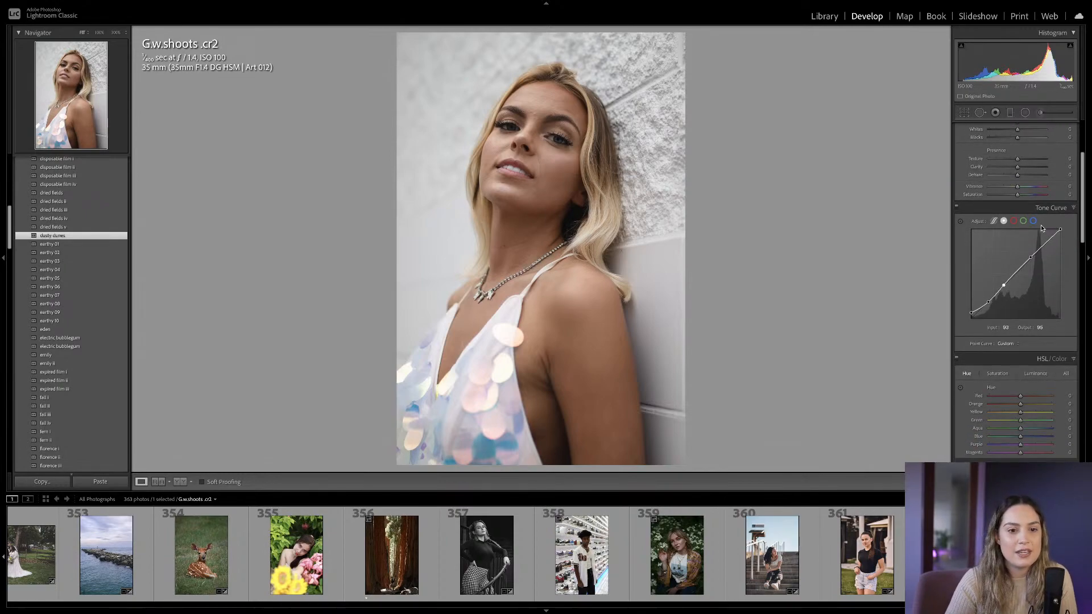
drag(1017, 195, 1019, 188)
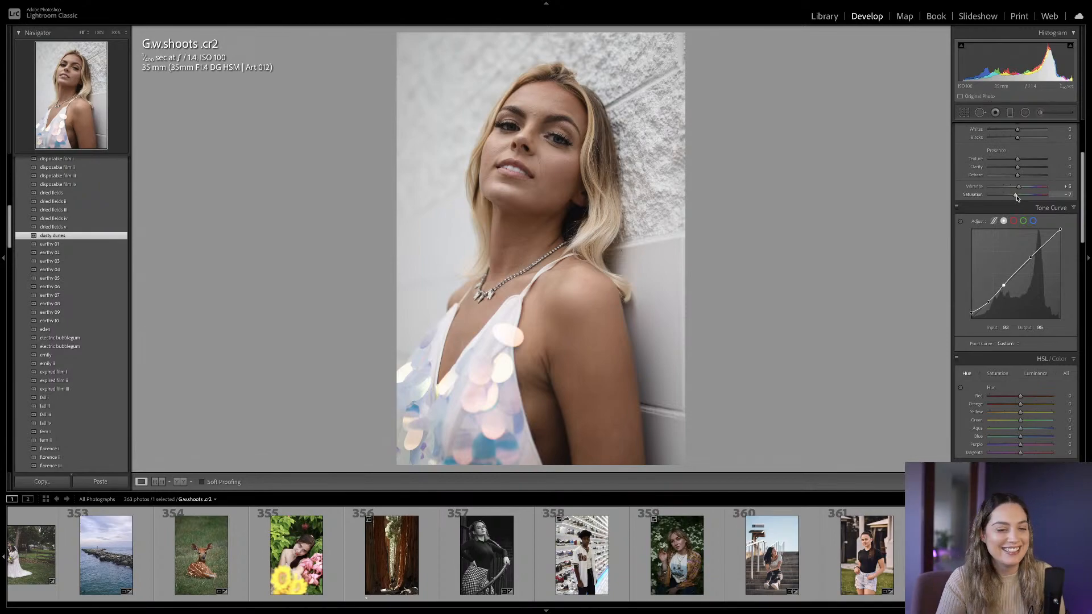
Set the Calibration Shadows Tint to about +10 and adjust the Red Primary sliders slightly.
scroll(1030, 211, down, 2)
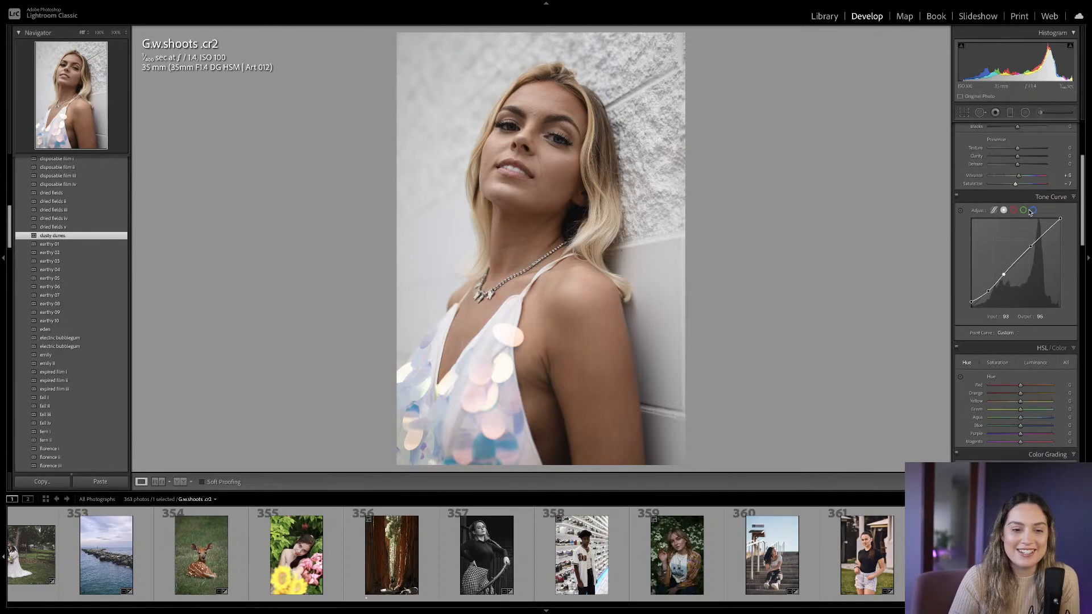
scroll(1030, 208, down, 1)
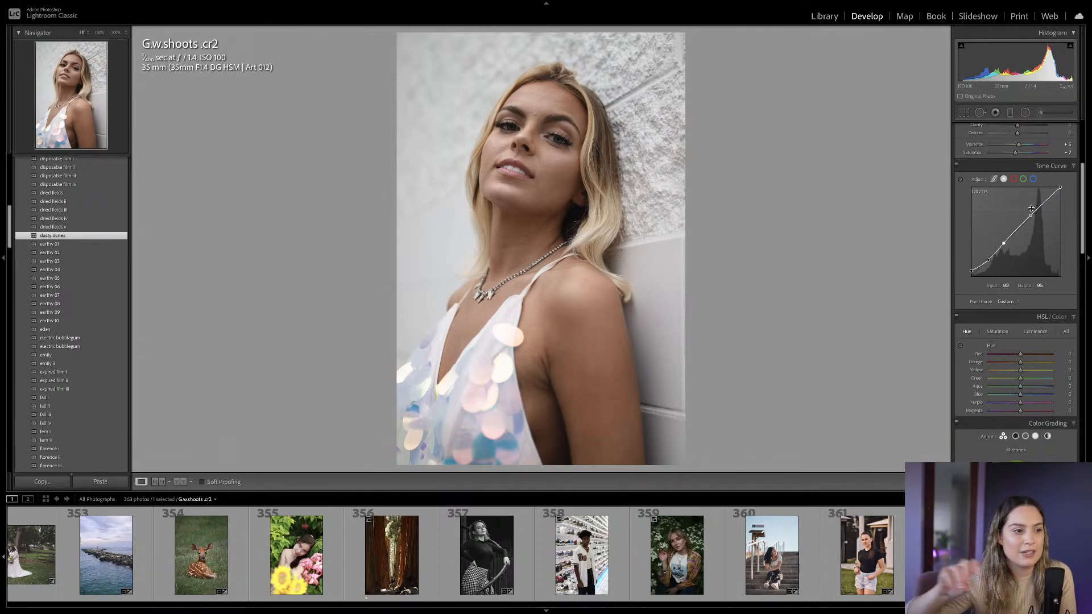
scroll(1031, 208, down, 15)
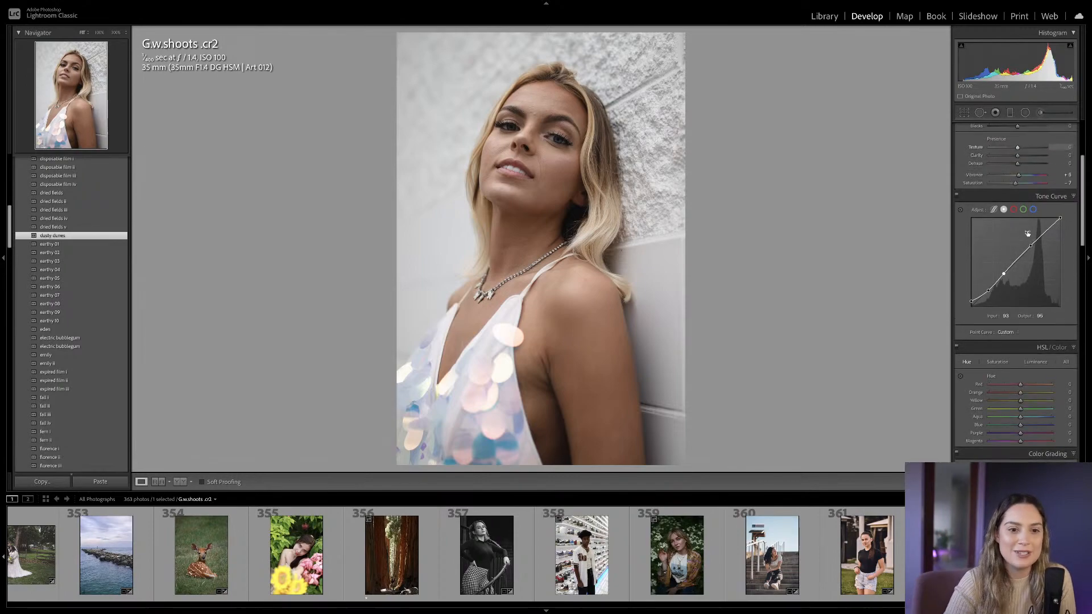
scroll(1027, 355, down, 5)
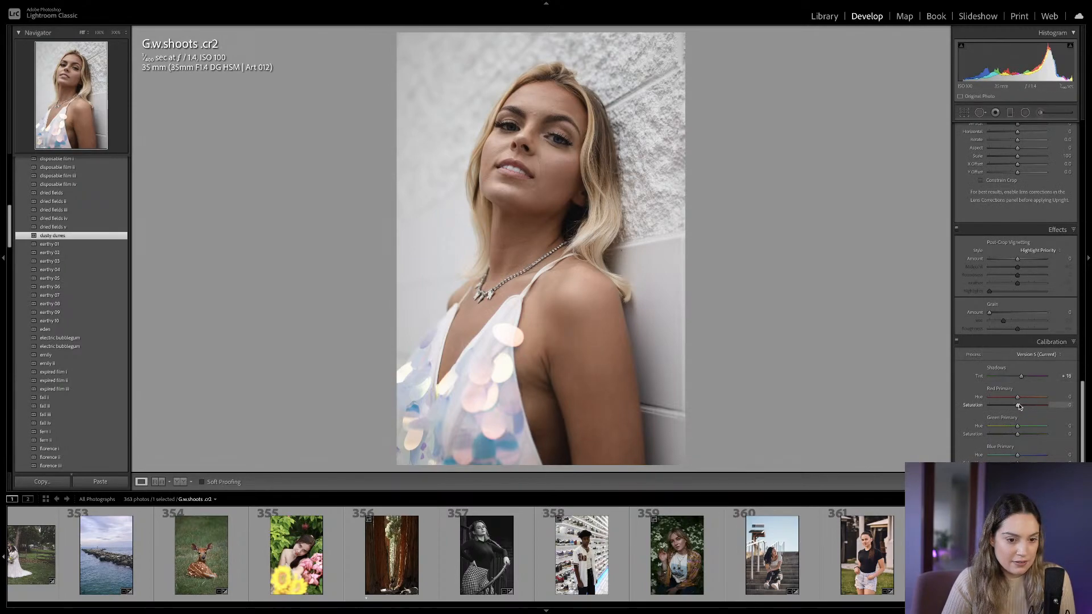
mouse_move(1017, 405)
mouse_down()
mouse_move(993, 406)
mouse_move(1030, 400)
mouse_move(1021, 401)
mouse_up()
Set the HSL Saturation of Red to about +34, Orange to +7 and Yellow to about -33.
scroll(1020, 398, up, 10)
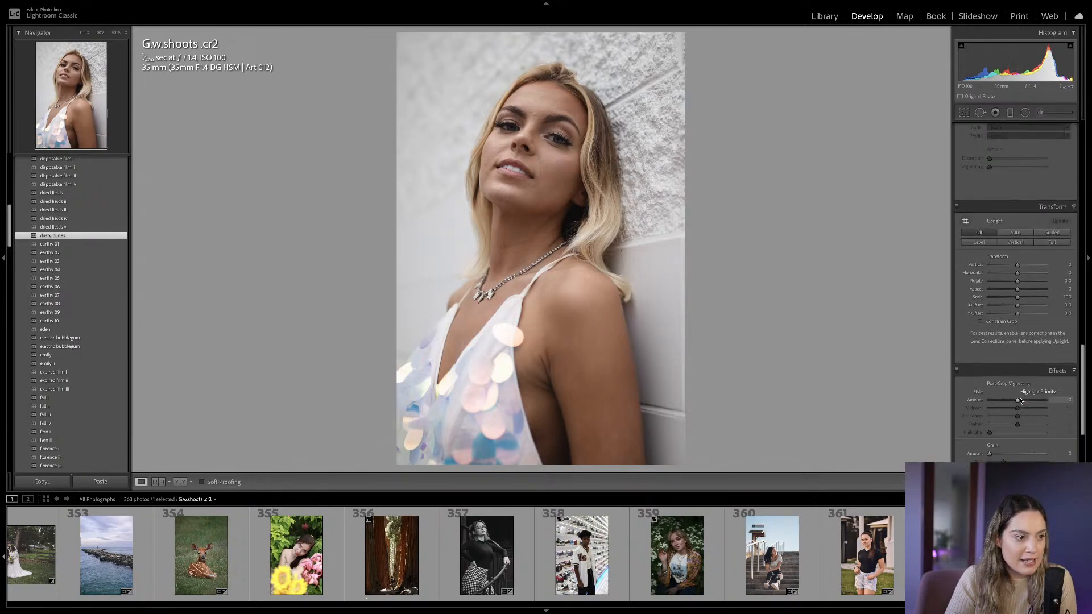
scroll(1018, 400, up, 5)
click(997, 297)
mouse_move(1020, 320)
mouse_down()
mouse_move(1031, 320)
mouse_move(1012, 320)
mouse_up()
click(1035, 298)
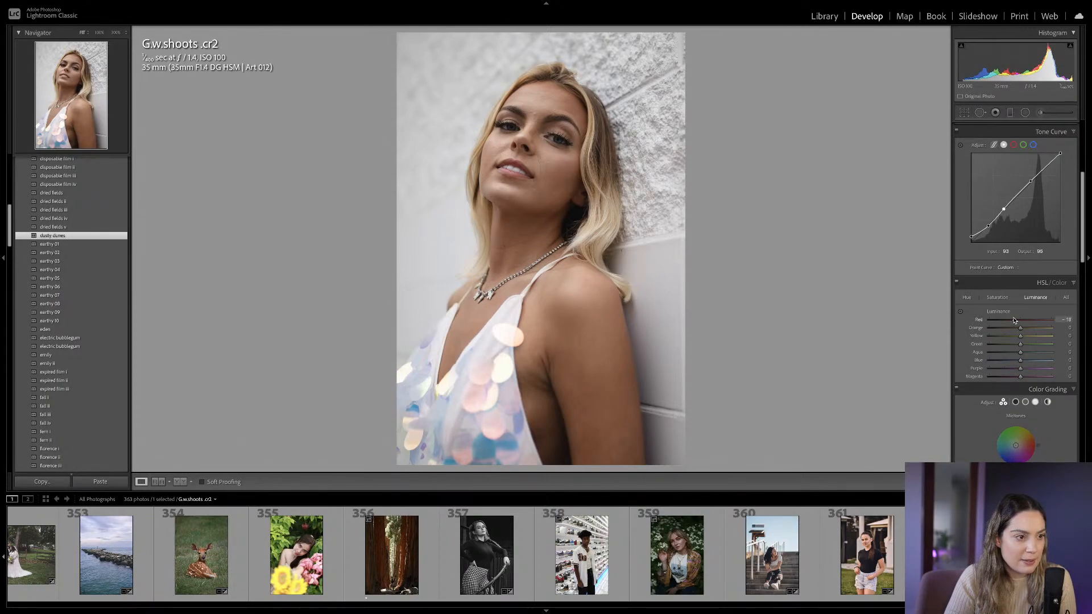
click(998, 298)
mouse_move(1020, 328)
mouse_down()
mouse_move(1009, 339)
mouse_move(1022, 332)
mouse_up()
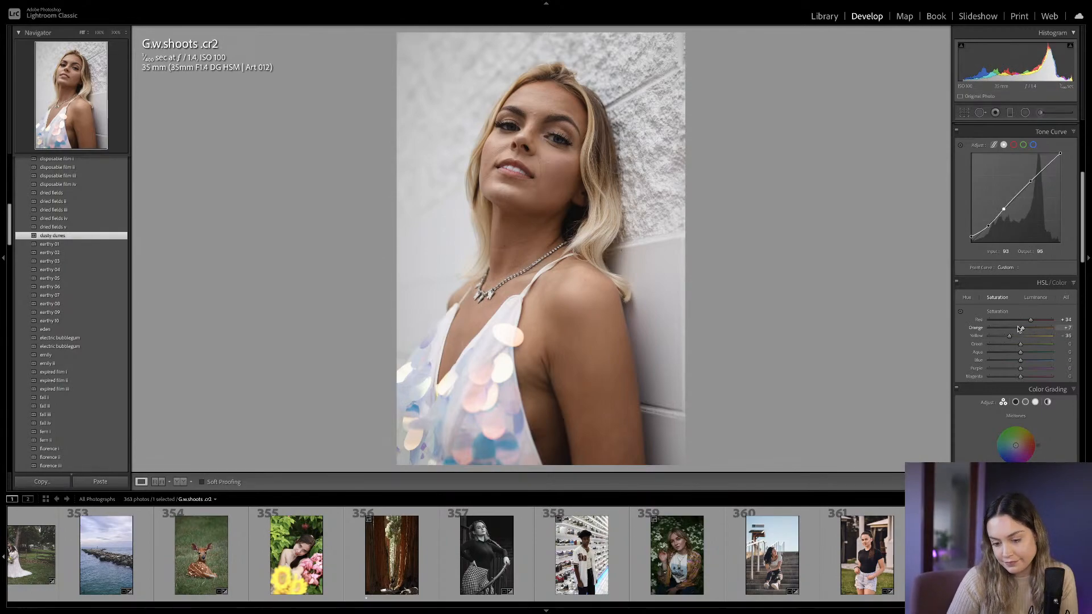
Adjust the HSL Luminance of Orange, Purple and Magenta, and set Saturation to about +3 for Blue, +20 for Purple and +26 for Magenta.
click(1035, 297)
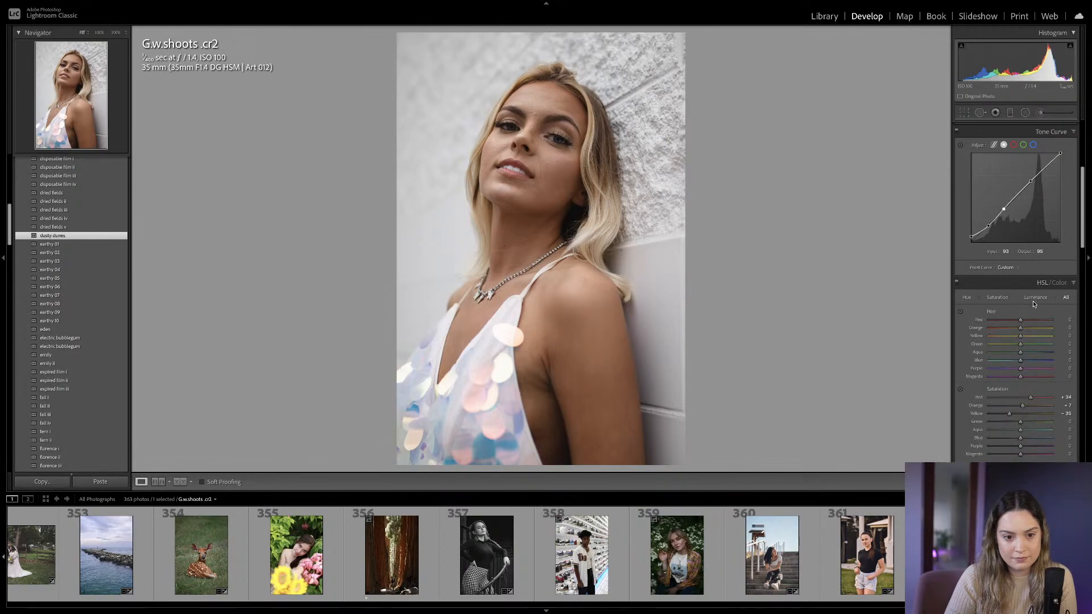
drag(1020, 329, 1012, 379)
drag(1020, 368, 1017, 371)
click(996, 298)
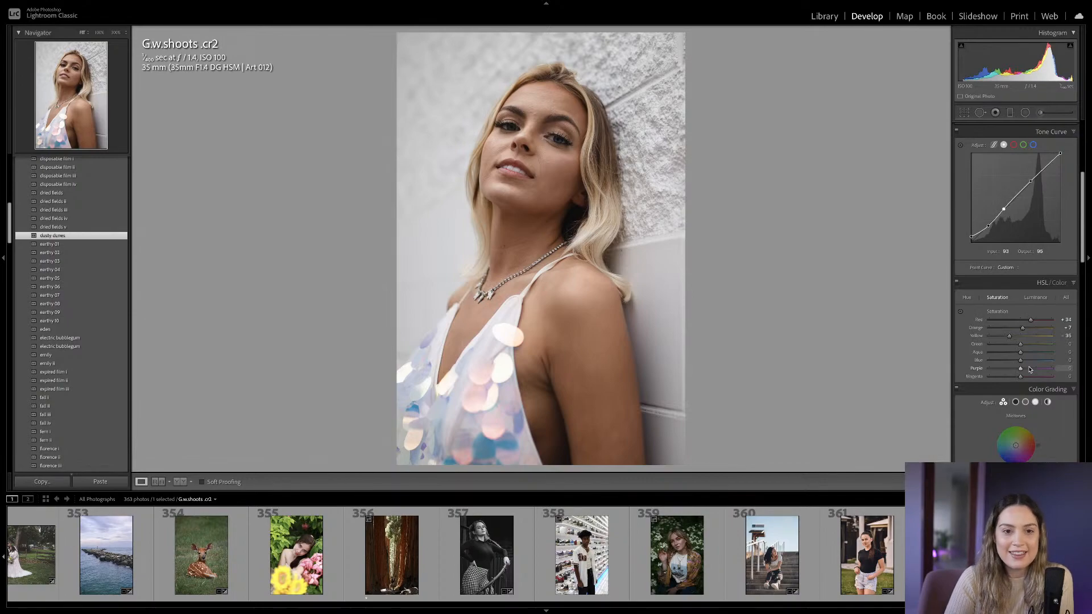
mouse_move(1021, 376)
mouse_down()
mouse_move(1030, 382)
mouse_move(1022, 363)
mouse_up()
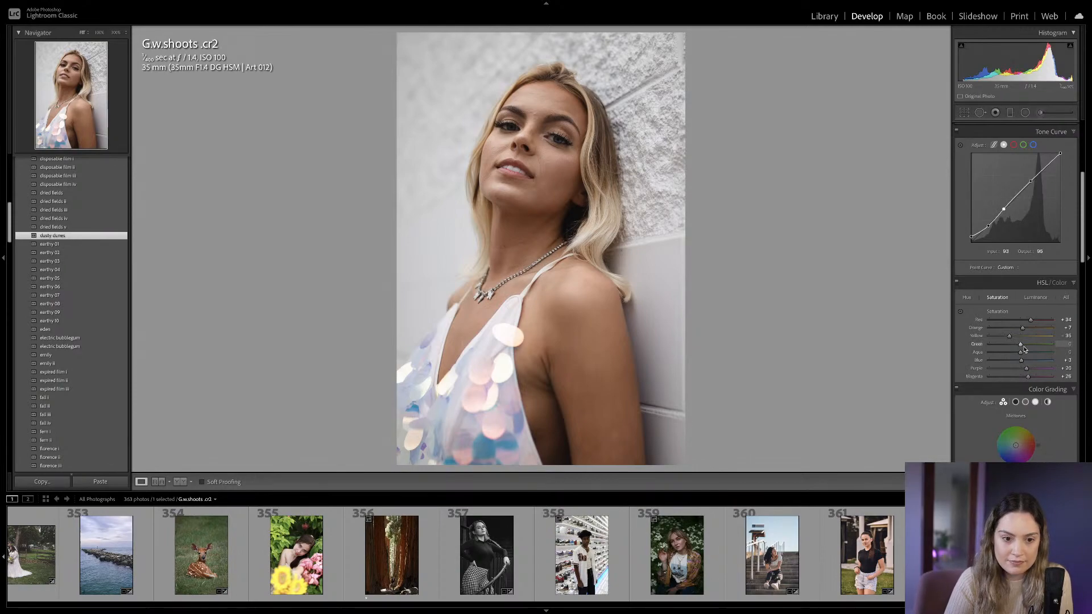
Set the HSL Hue of Red to about -13, Orange to -4 and Yellow to about -15.
click(967, 298)
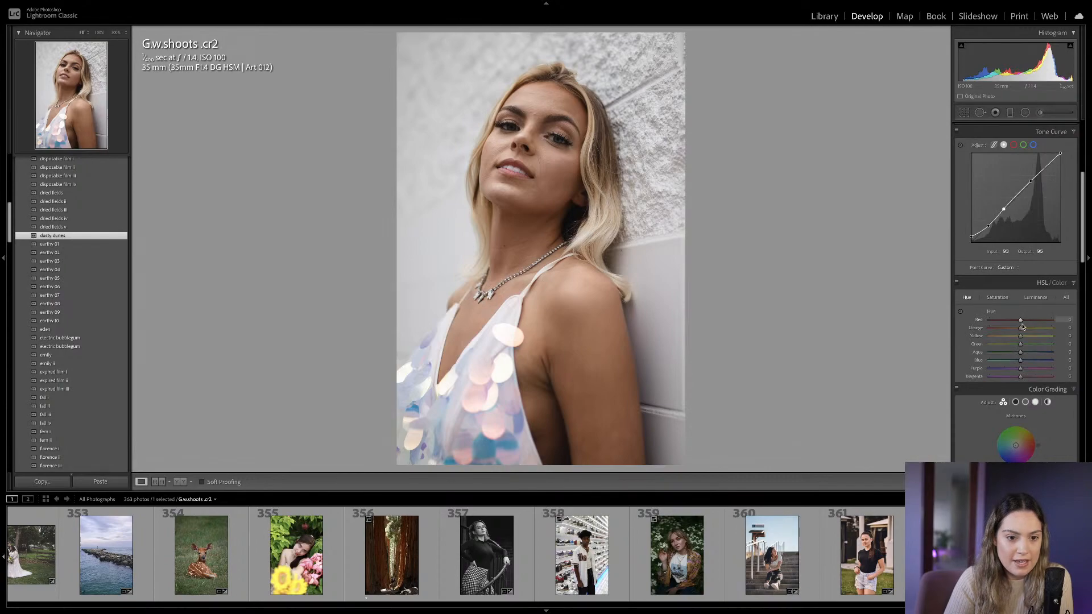
mouse_move(1020, 321)
mouse_down()
mouse_move(1016, 337)
mouse_move(1035, 338)
mouse_move(1001, 337)
mouse_move(1015, 336)
mouse_up()
Give the midtones a faint purple tint in Color Grading, at about hue 269 and saturation 4.
scroll(1016, 337, down, 3)
scroll(1017, 338, down, 1)
drag(1016, 289, 1015, 291)
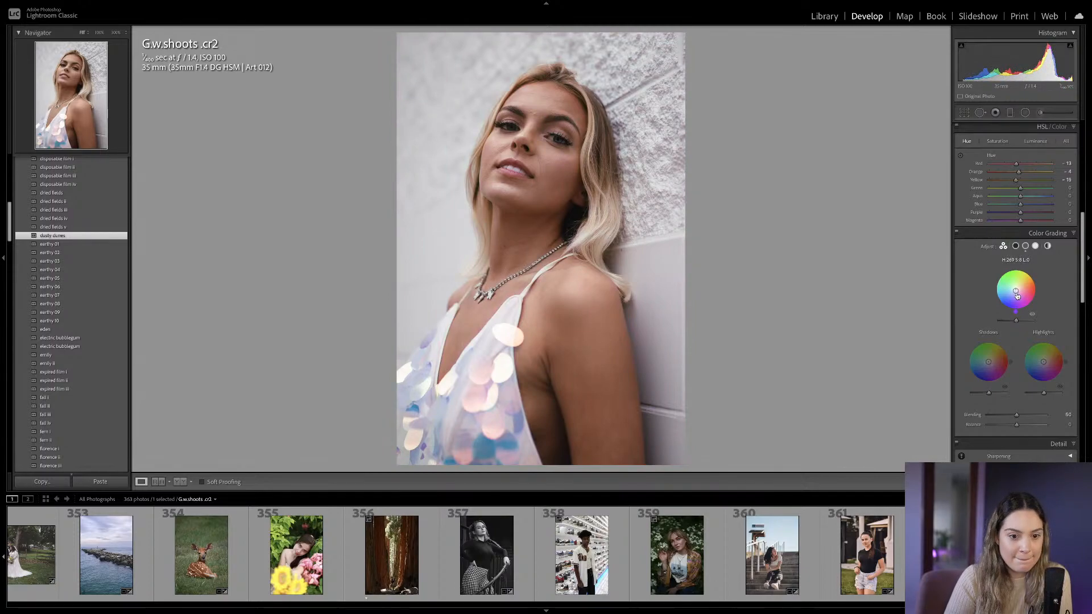
Give the highlights a faint yellow tint and the shadows a faint red tint in Color Grading.
mouse_move(1044, 362)
mouse_down()
mouse_move(1052, 347)
mouse_move(1054, 355)
mouse_move(1045, 345)
mouse_move(1046, 358)
mouse_up()
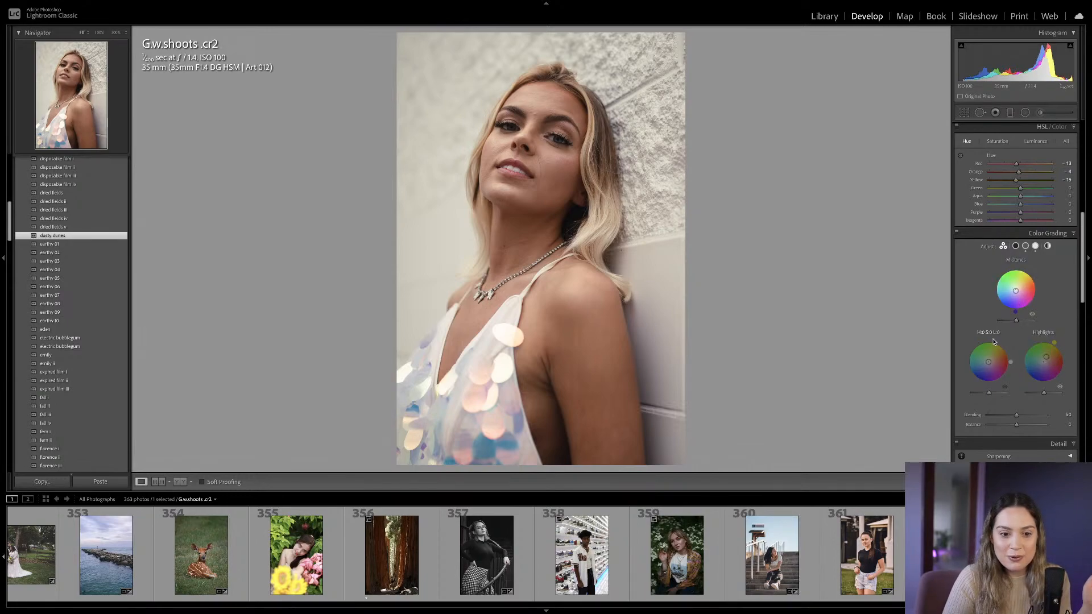
drag(989, 363, 990, 362)
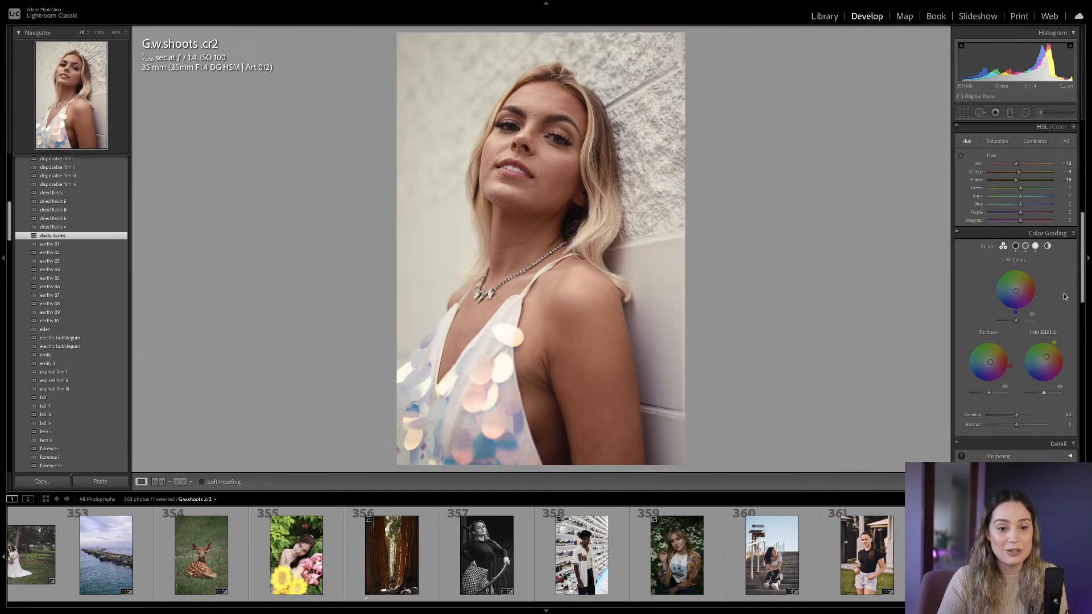
Set the HSL Luminance of Orange to about +13 and raise the overall Exposure to about +0.35.
click(1035, 141)
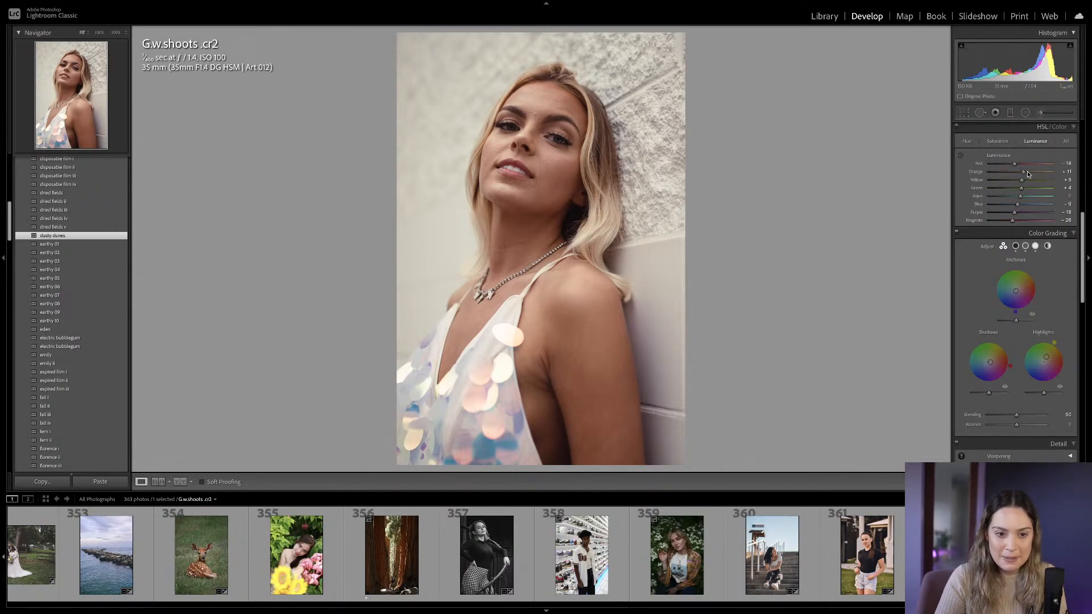
drag(1025, 173, 1026, 174)
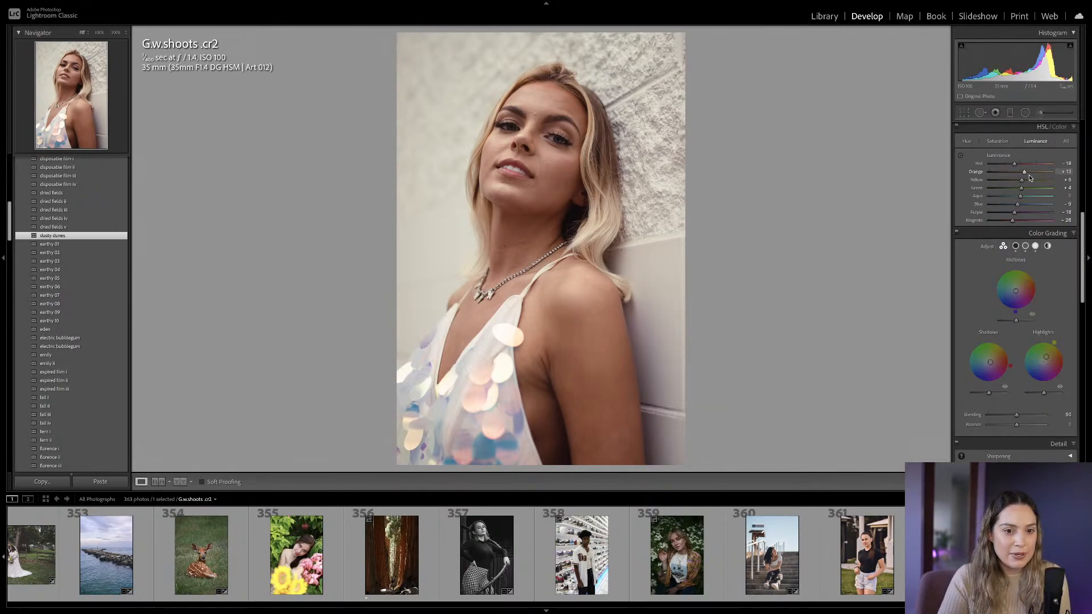
drag(1082, 258, 1078, 81)
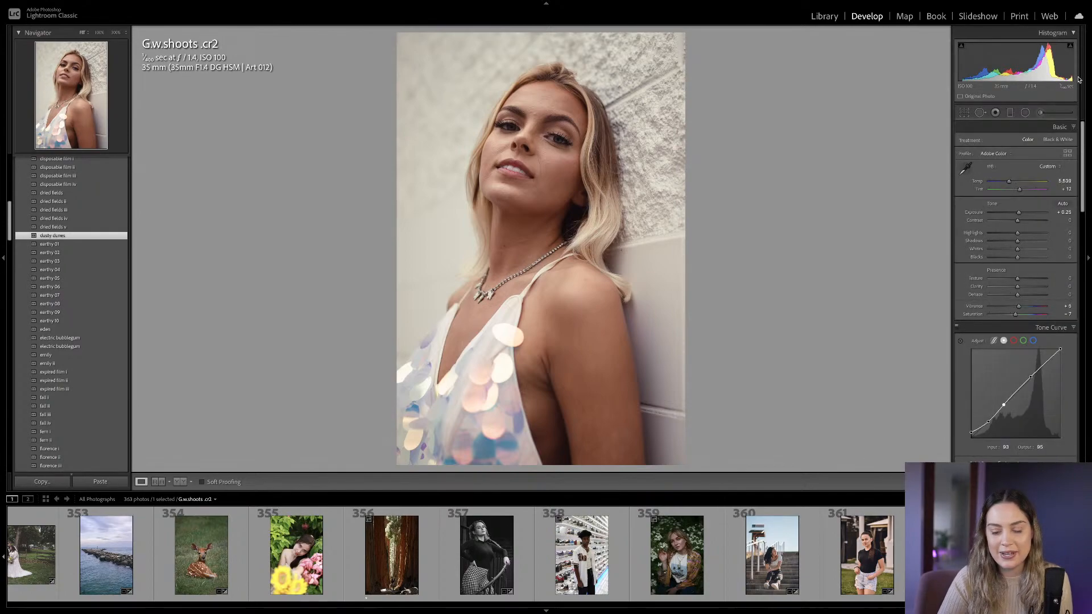
key(Up)
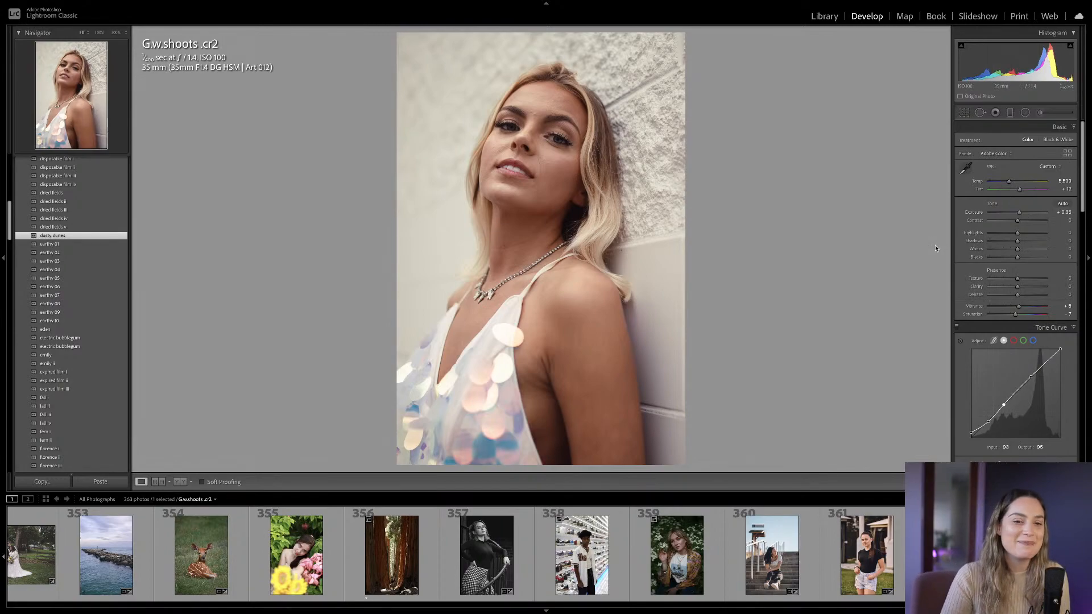
Try to brighten the woman's eyes with an Adjustment Brush at size 23 and an exposure of about 0.83.
click(1040, 112)
scroll(555, 141, down, 3)
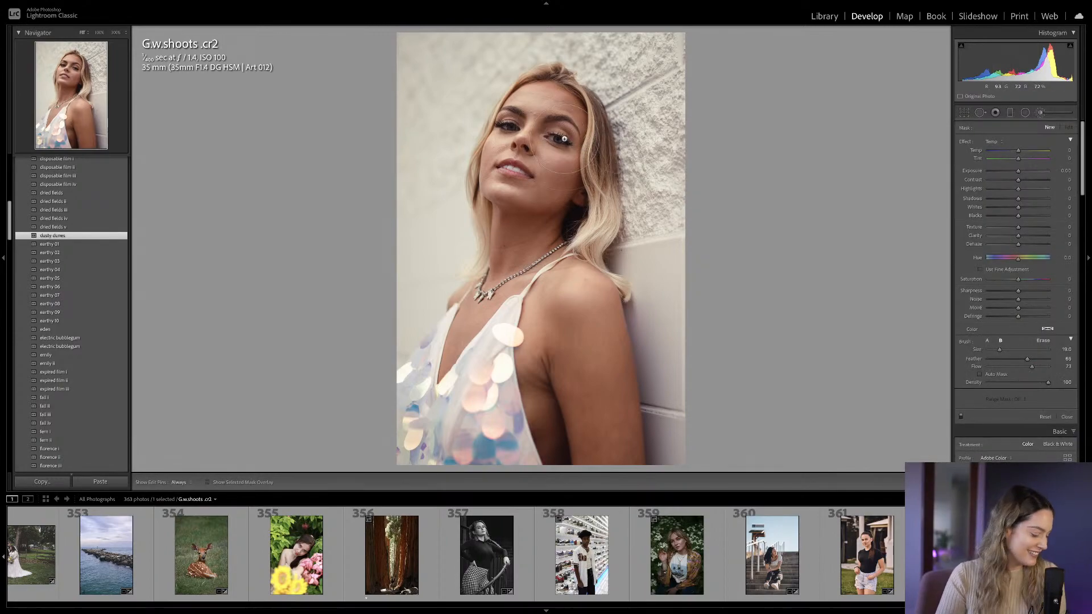
click(563, 140)
drag(562, 141, 640, 181)
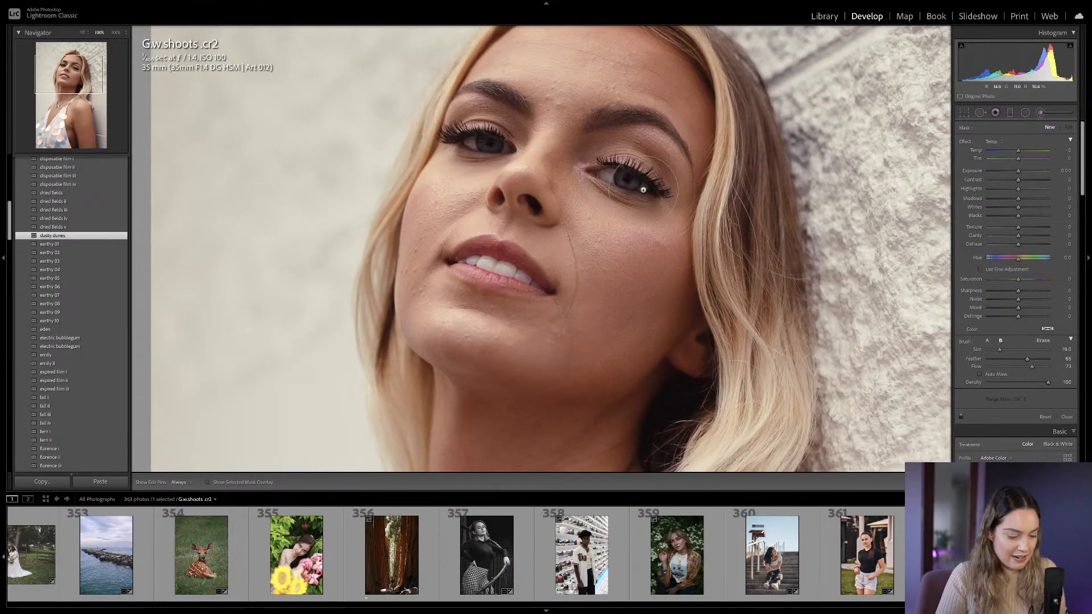
scroll(491, 132, up, 5)
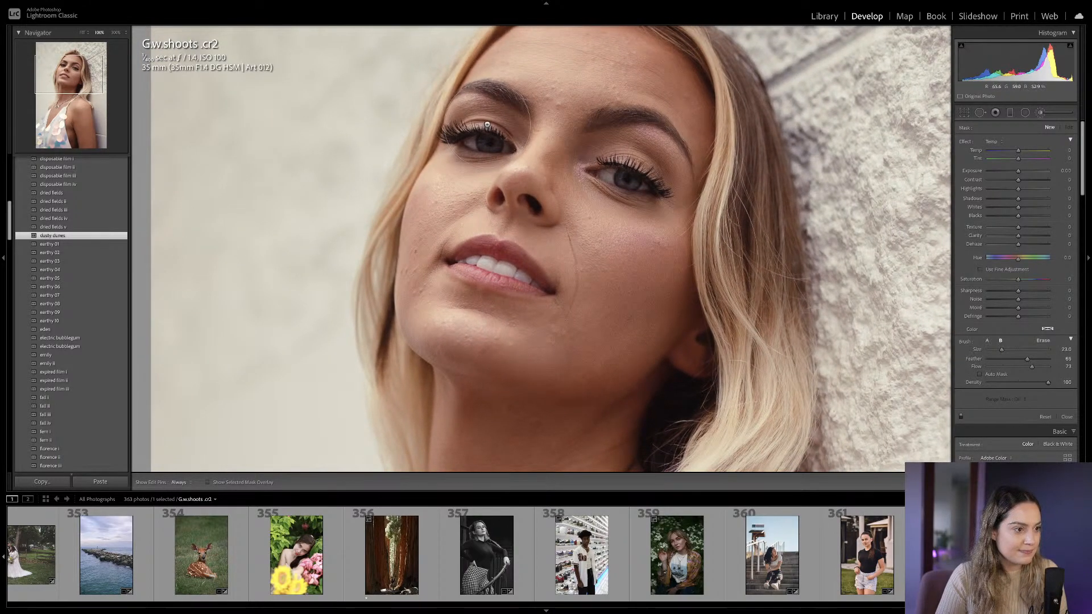
click(488, 124)
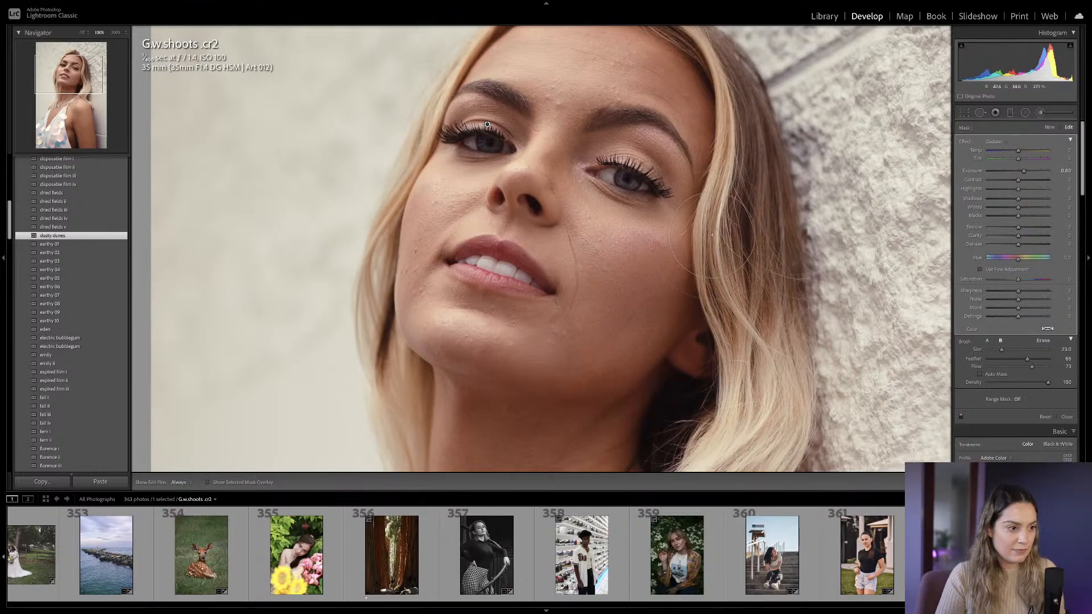
key(z)
key(k)
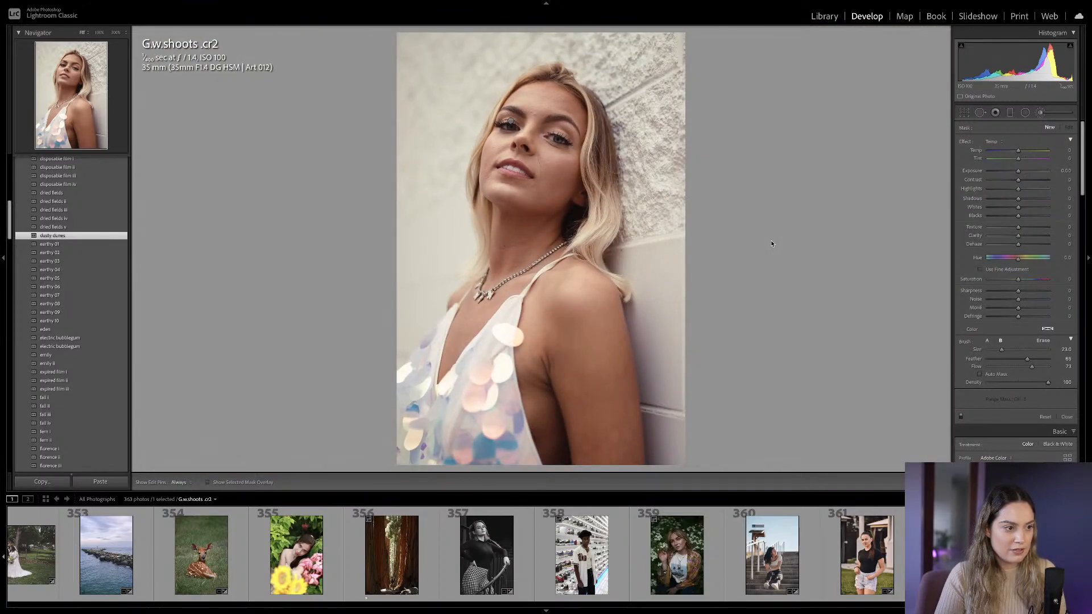
Brighten the irises with a small Adjustment Brush at size 2 and an exposure of about 0.79.
click(527, 127)
drag(559, 136, 564, 168)
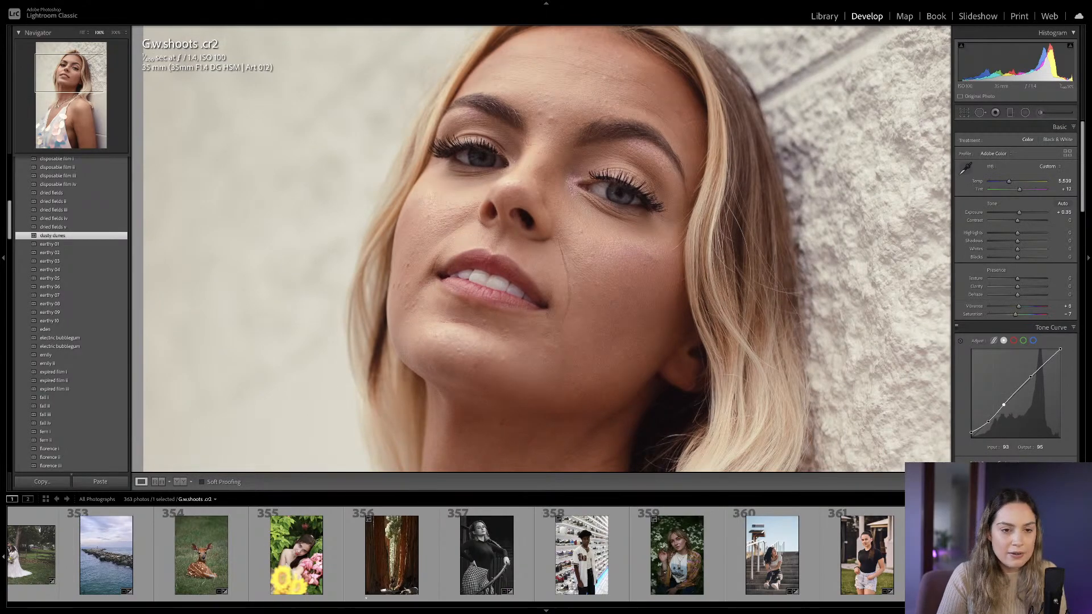
click(1027, 114)
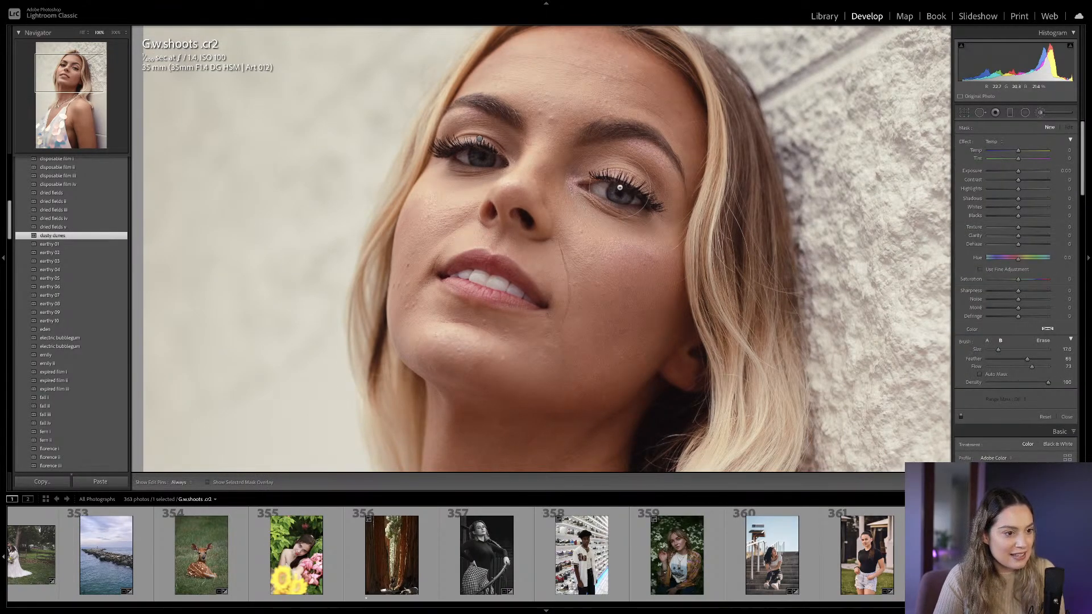
scroll(619, 187, down, 1)
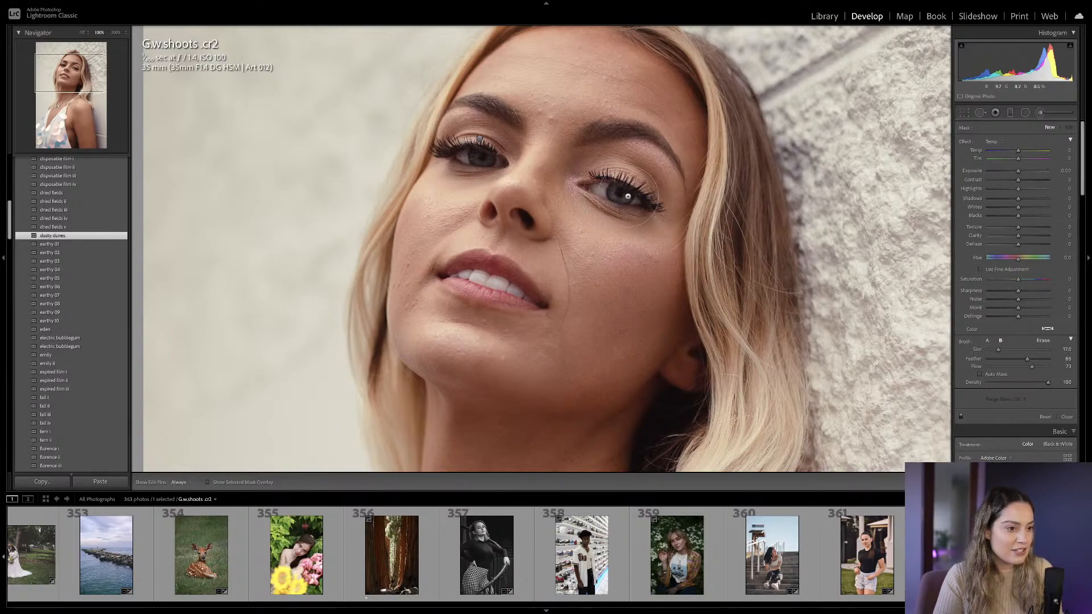
scroll(482, 157, down, 3)
scroll(481, 157, down, 12)
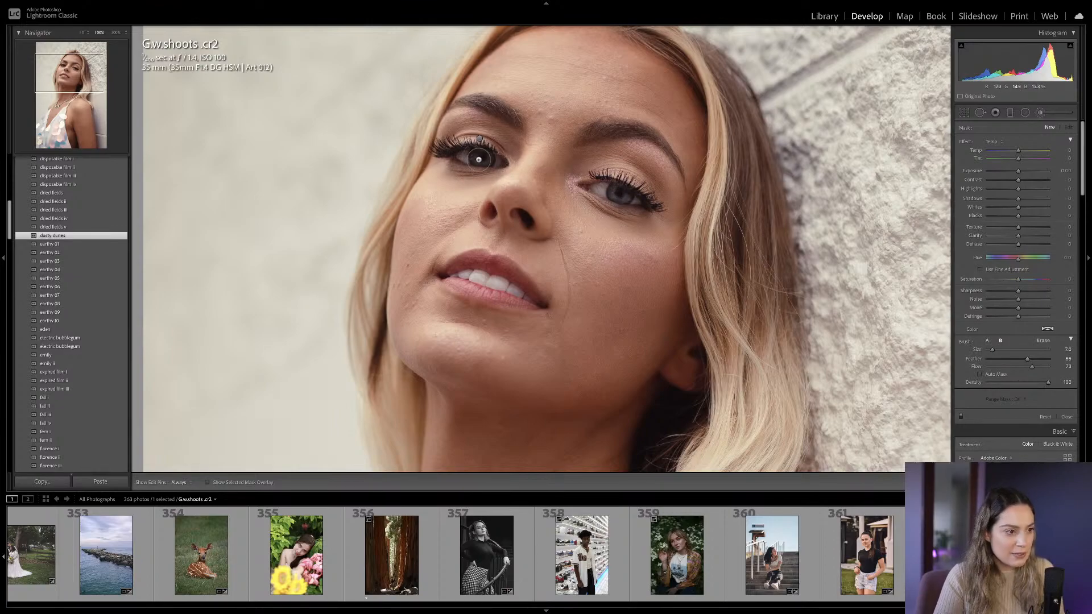
key(h)
drag(477, 163, 490, 159)
drag(1019, 171, 1023, 171)
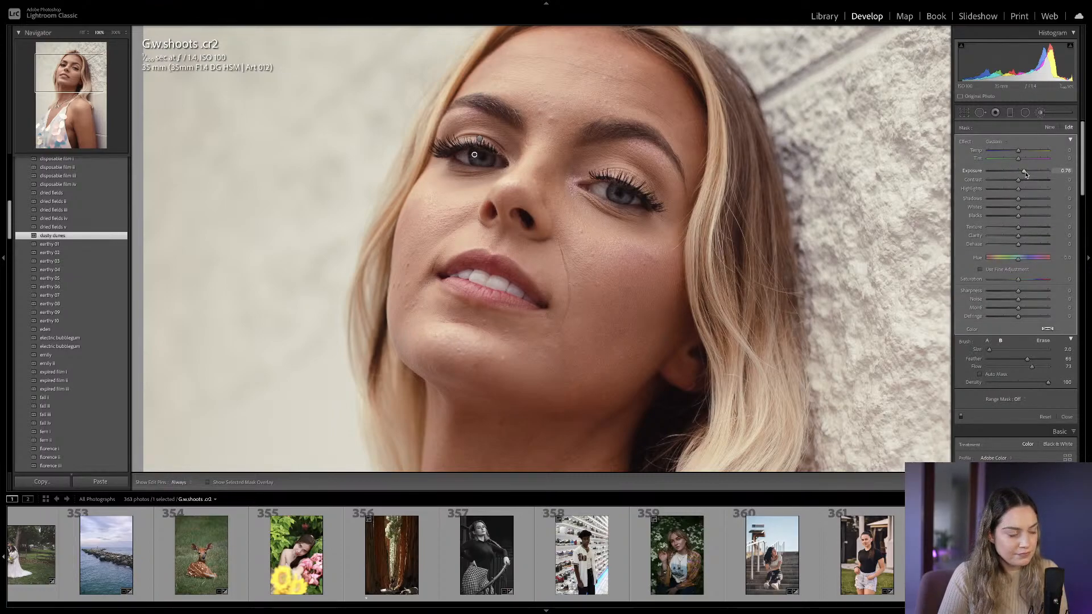
key(k)
click(633, 234)
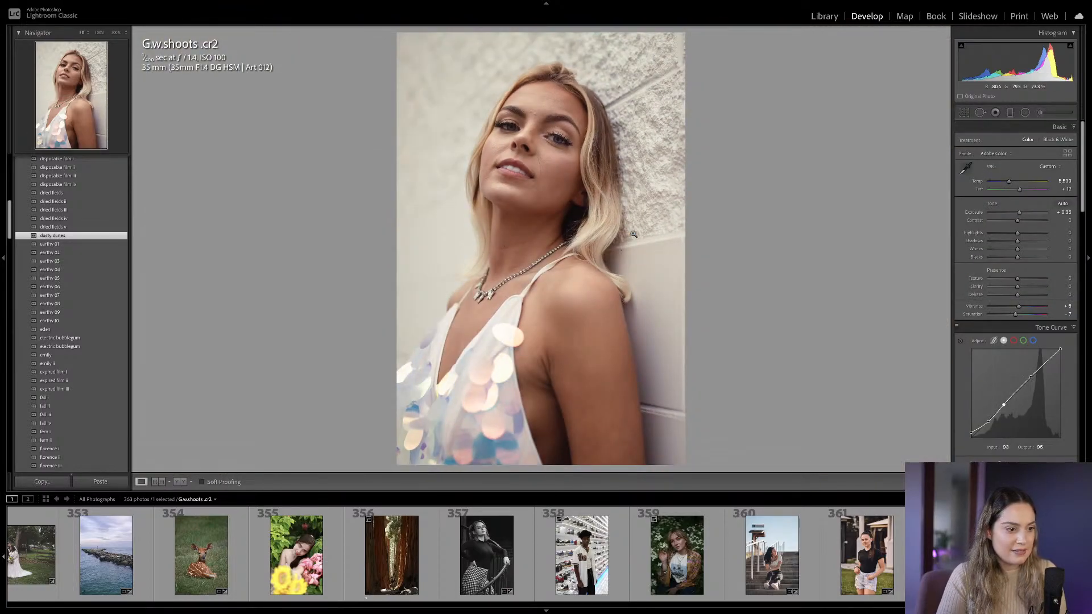
Paint over the face with an Adjustment Brush at size 28 and slightly raised exposure, and set the overall Exposure to +0.25.
click(1041, 114)
scroll(545, 199, up, 5)
drag(537, 138, 526, 171)
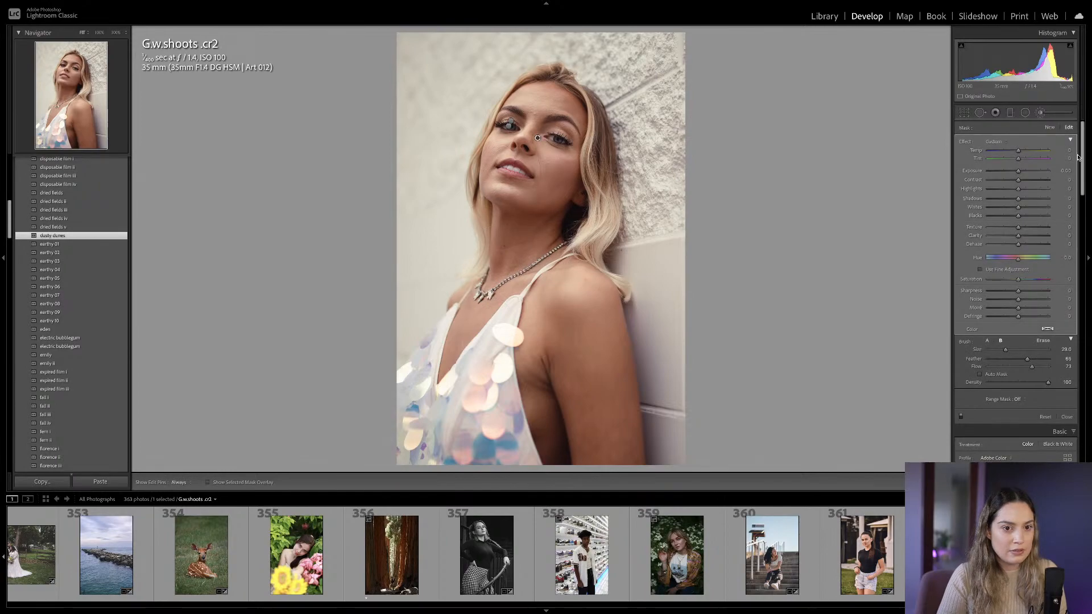
drag(1018, 174, 1019, 174)
key(k)
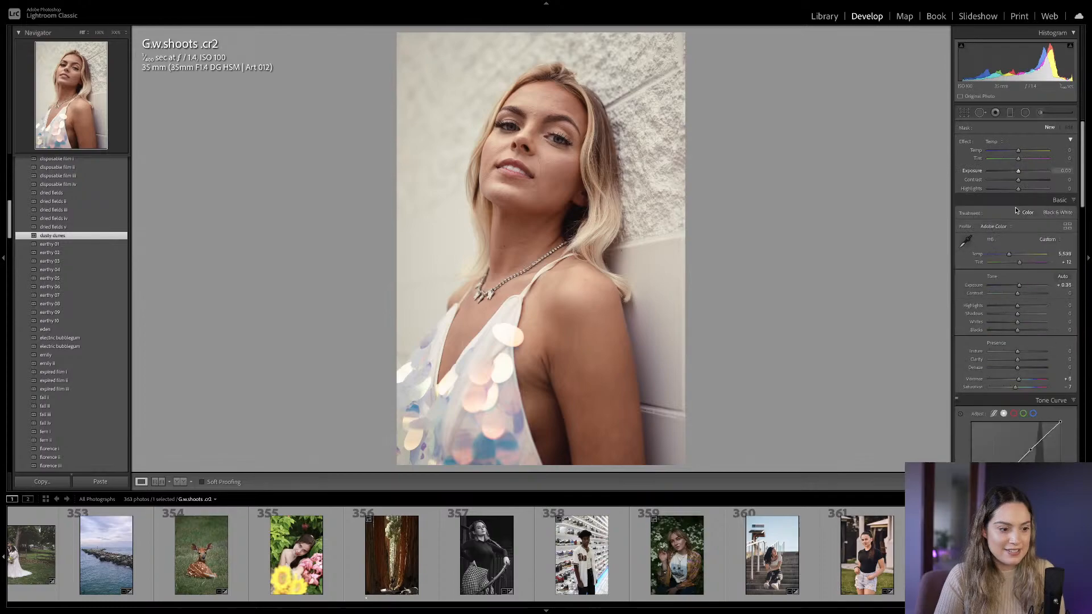
key(Down)
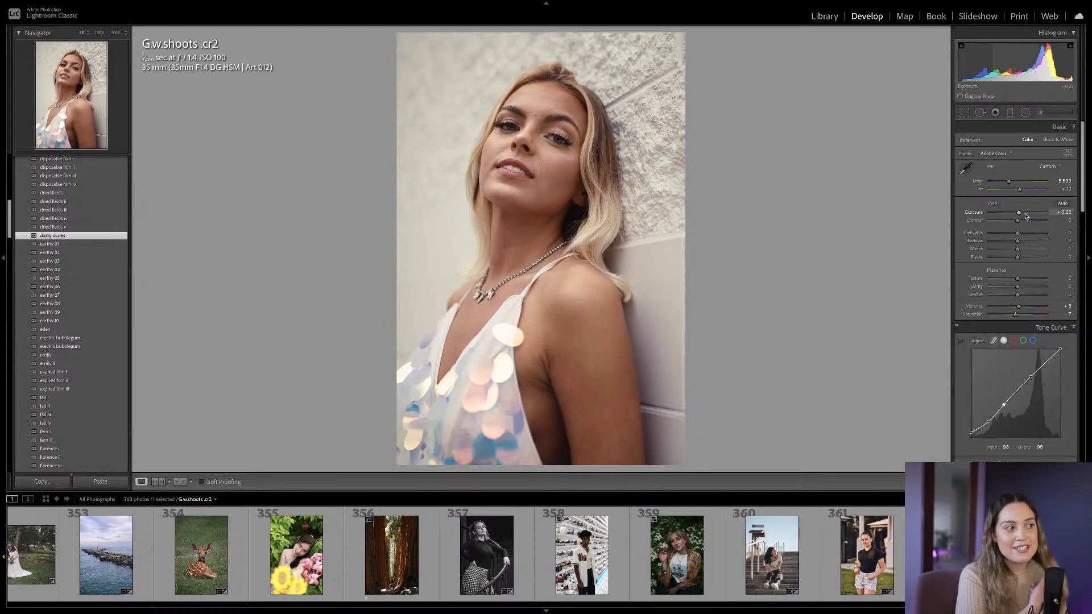
Compare the portrait's before and after versions and examine the face and eyes up close.
key(backslash)
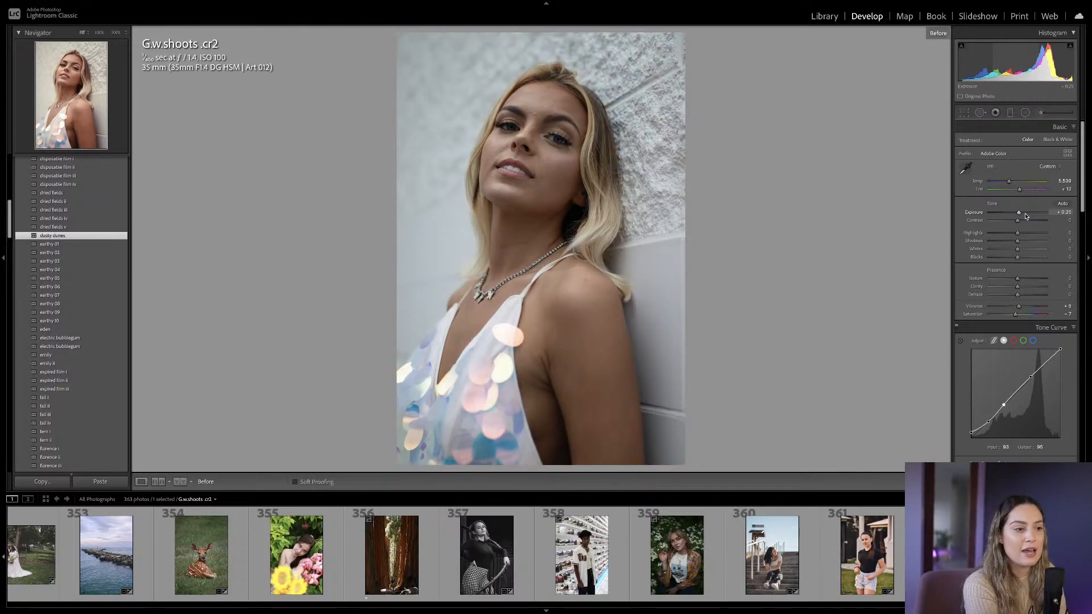
key(backslash)
key(backslash)
key(backslash)
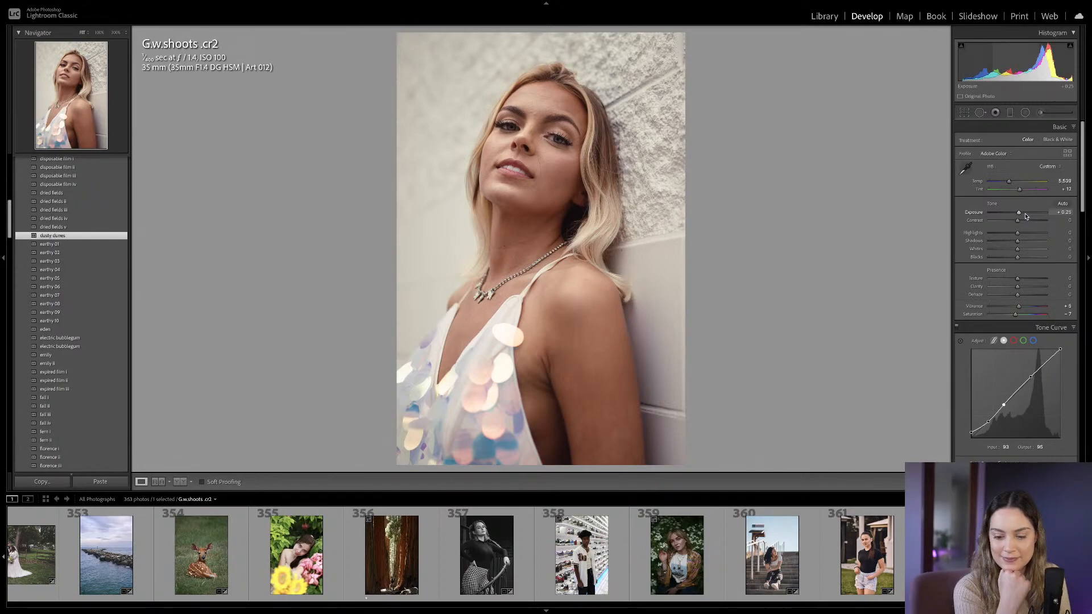
key(backslash)
key(backslash)
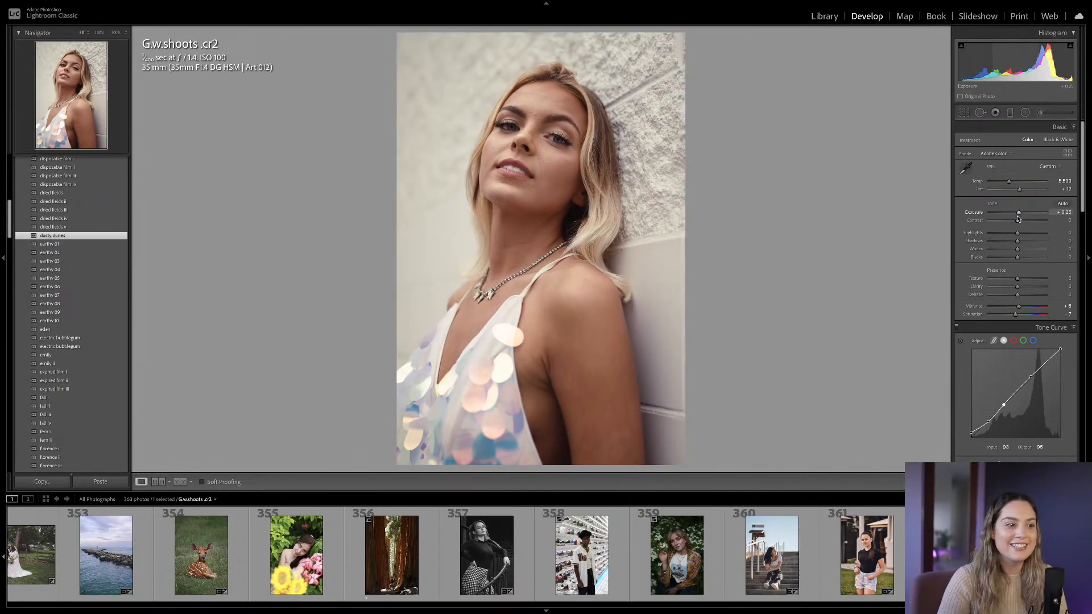
key(backslash)
key(backslash)
click(557, 137)
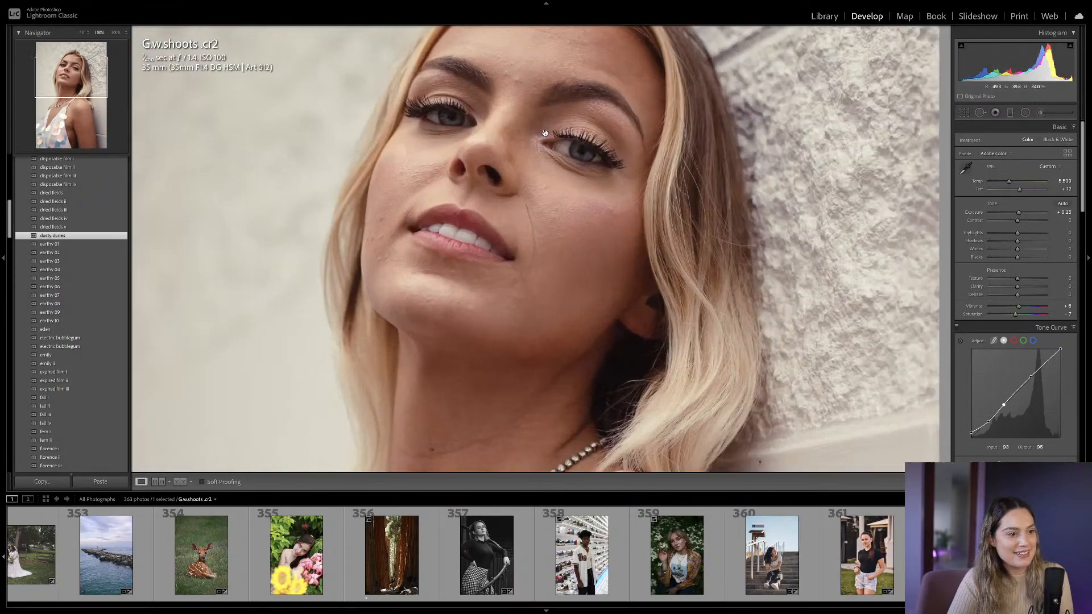
drag(577, 177, 647, 255)
drag(745, 266, 654, 227)
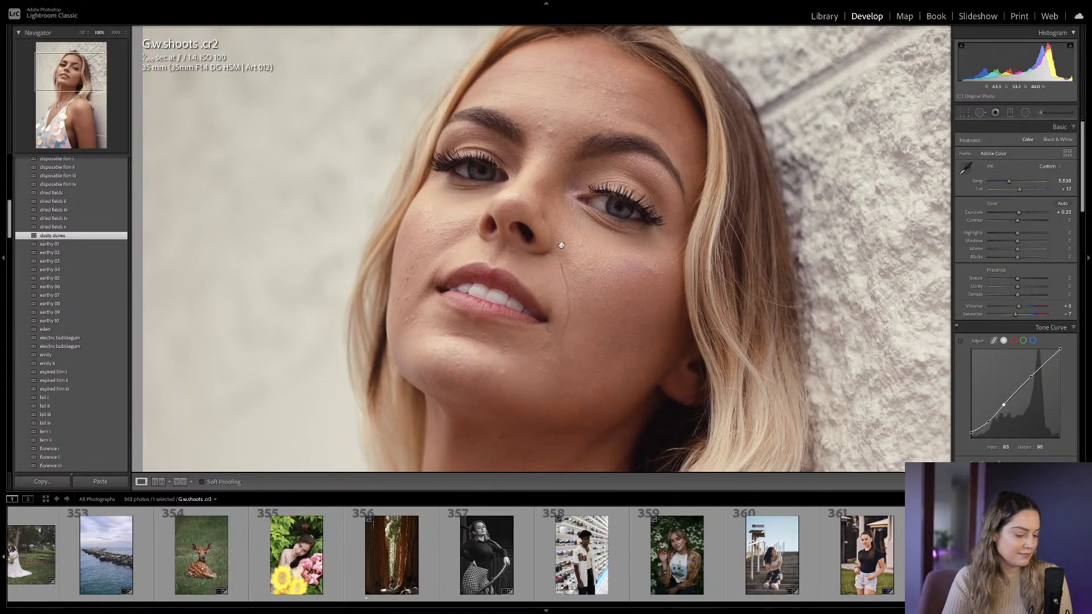
click(562, 245)
key(backslash)
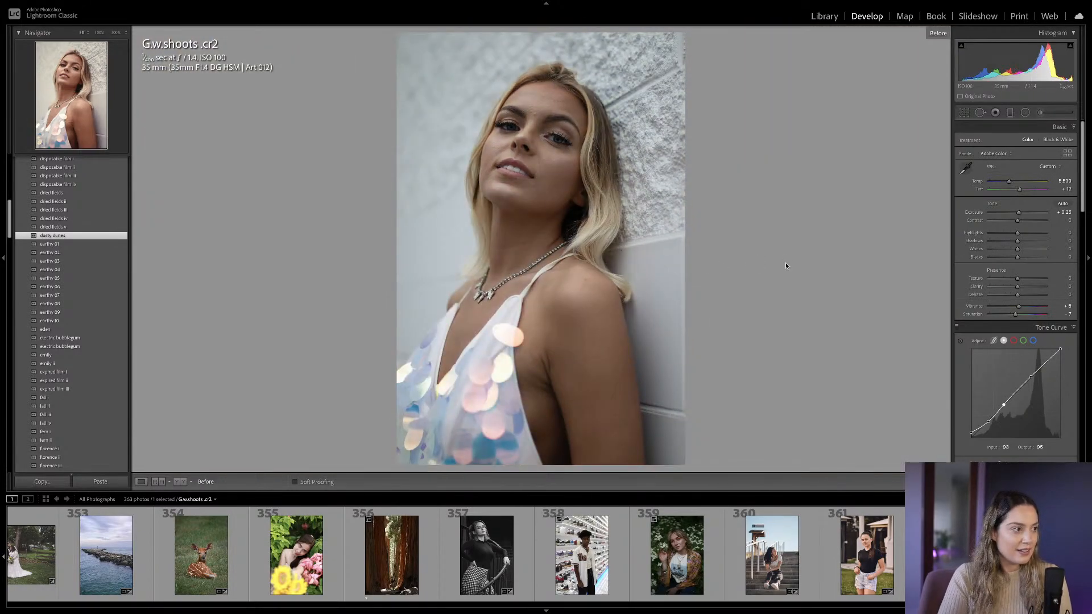
key(backslash)
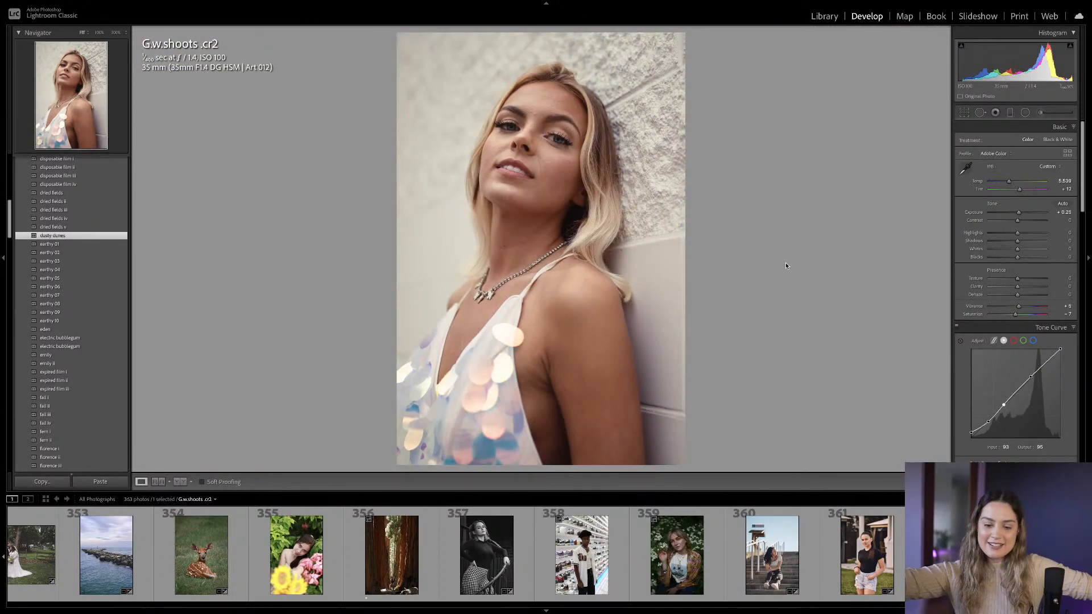